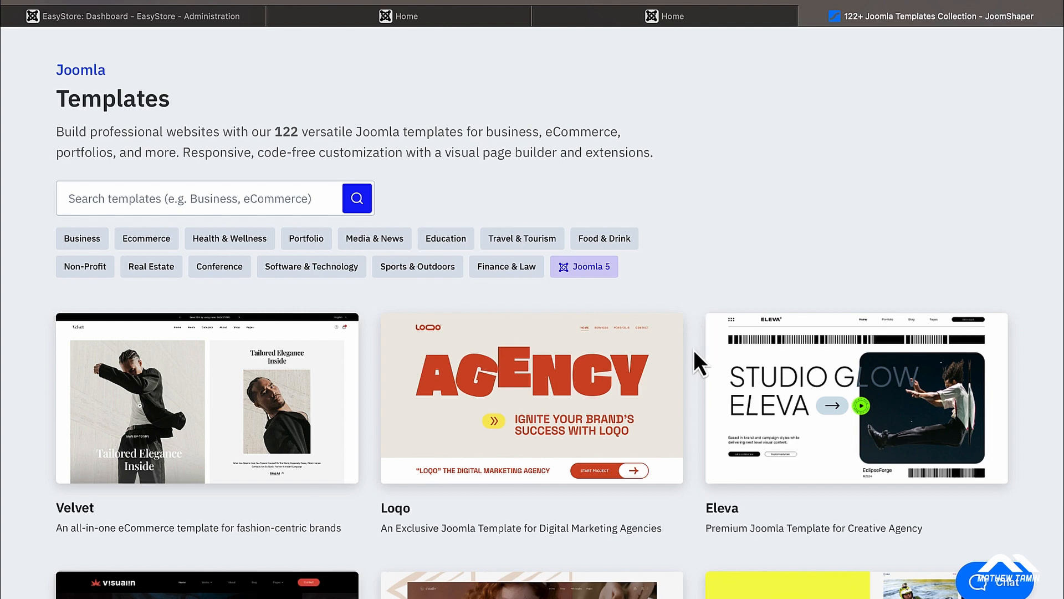
Step: Filter the JoomShaper templates to the Ecommerce category and scroll down to the Allura card
scroll(694, 351, "down", 1)
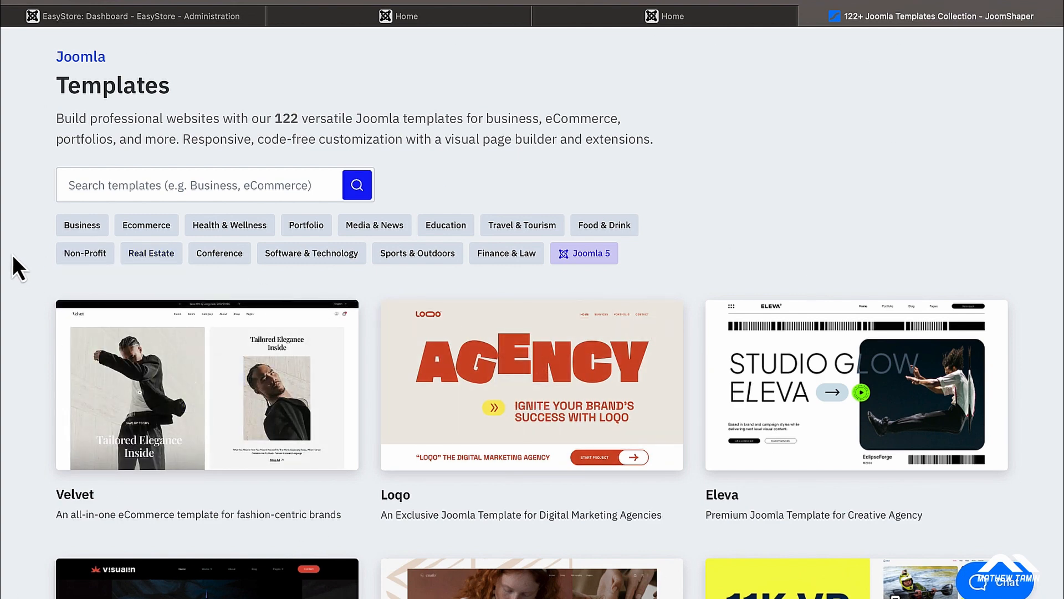
left_click(145, 225)
scroll(560, 247, "down", 5)
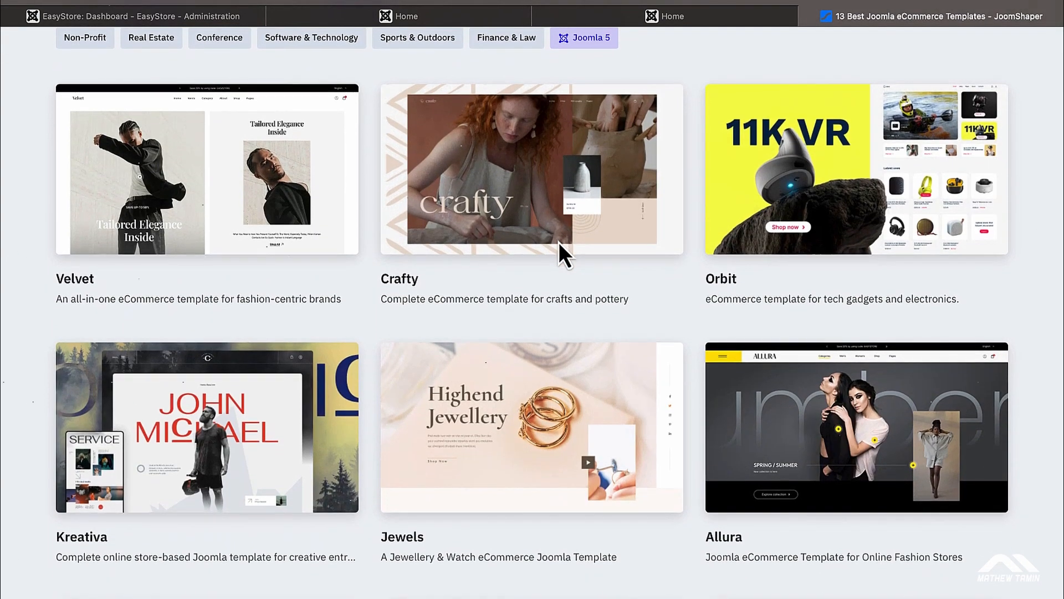
scroll(559, 244, "down", 8)
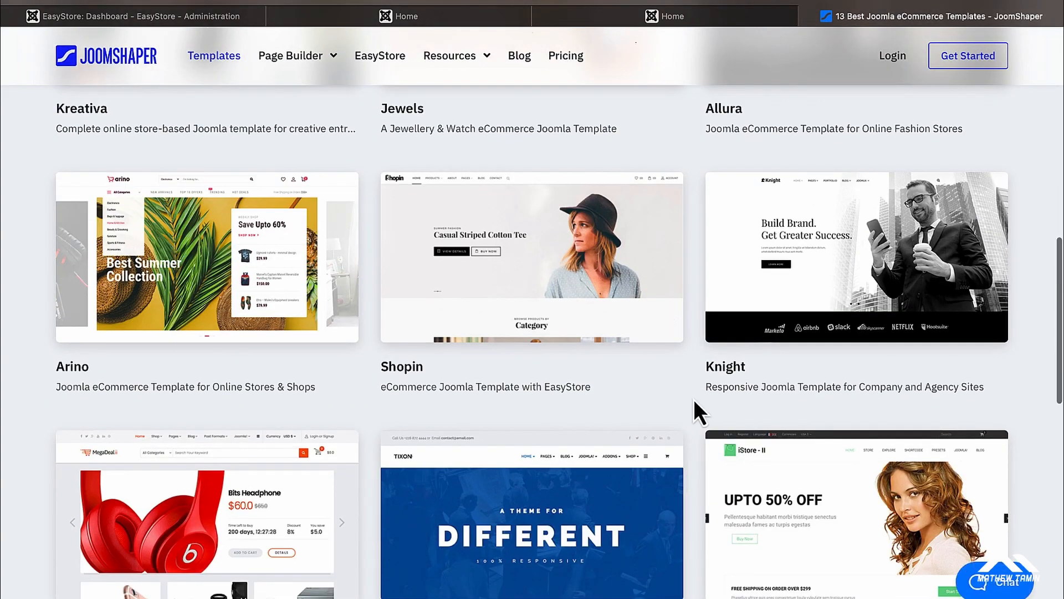
scroll(694, 401, "down", 2)
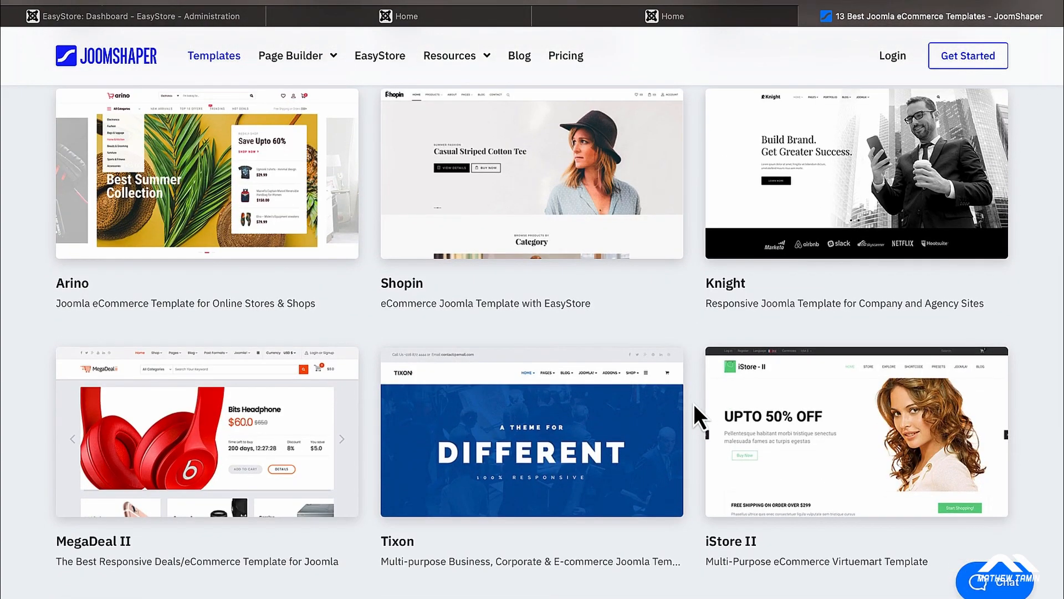
scroll(693, 404, "up", 15)
scroll(693, 404, "down", 4)
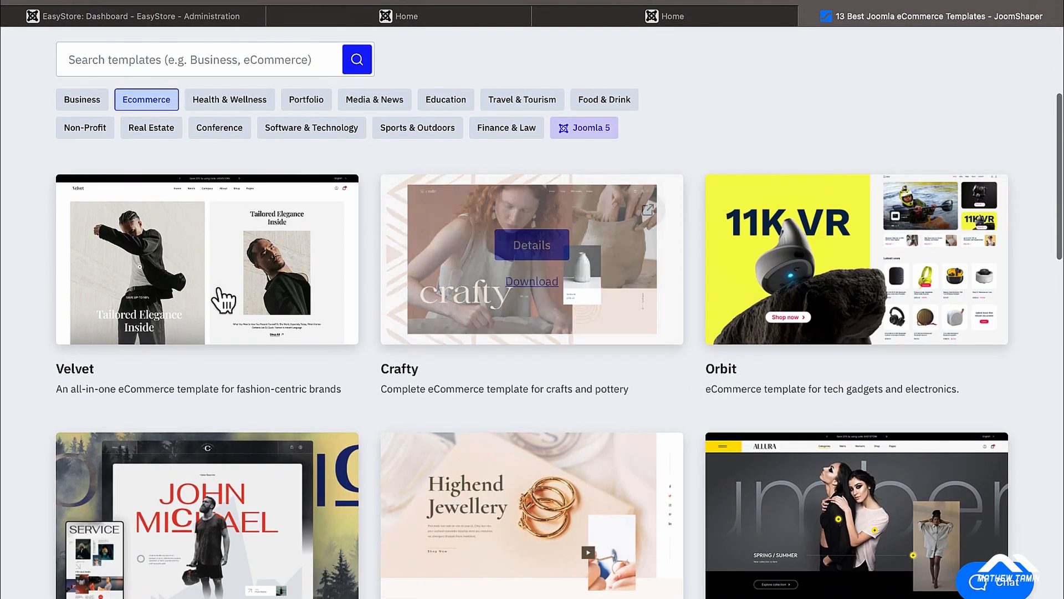
mouse_move(219, 294)
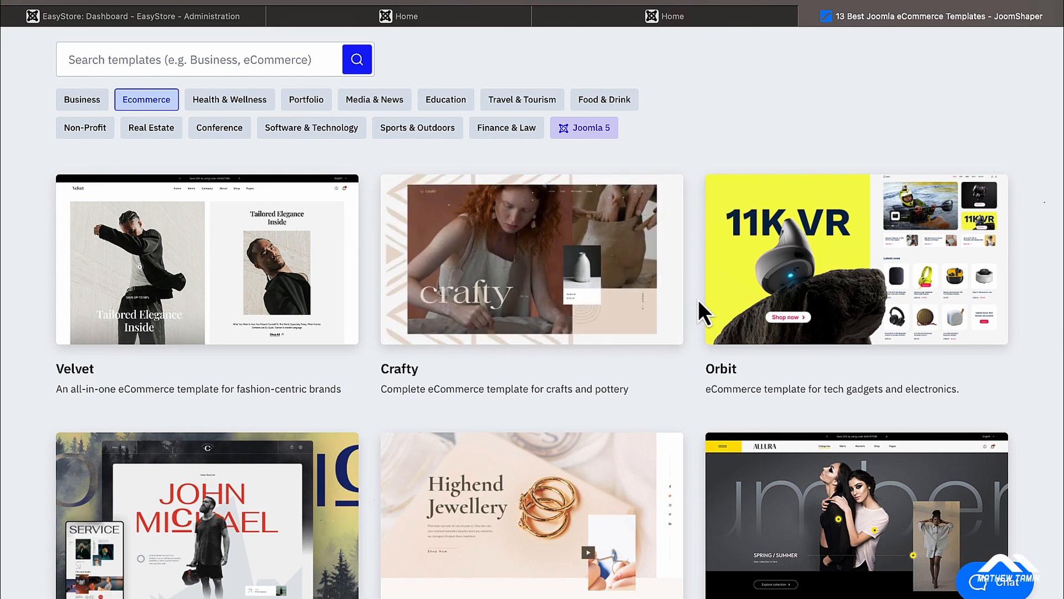
scroll(697, 299, "down", 2)
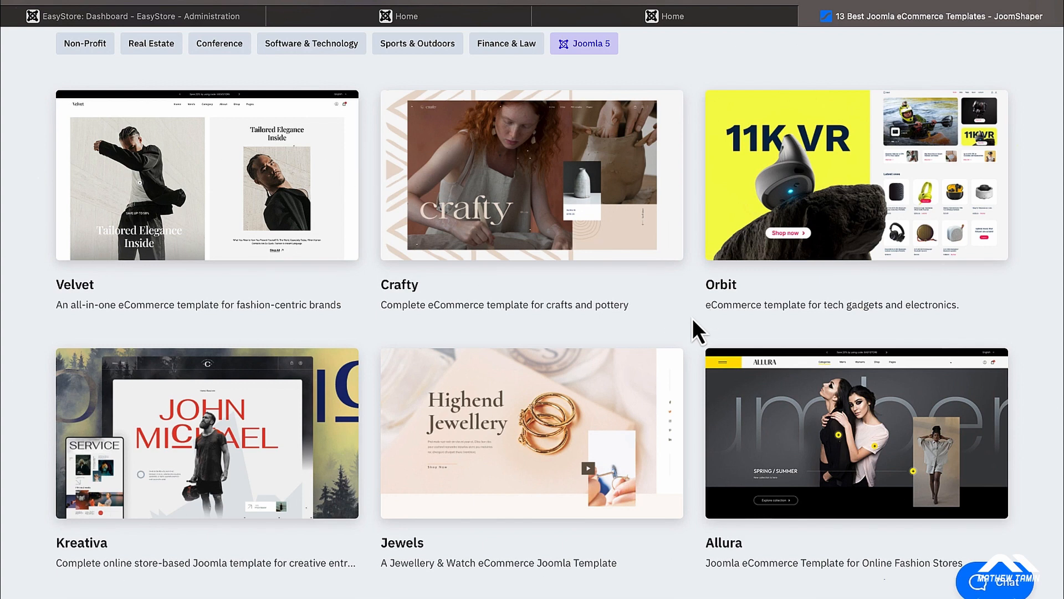
scroll(693, 318, "down", 1)
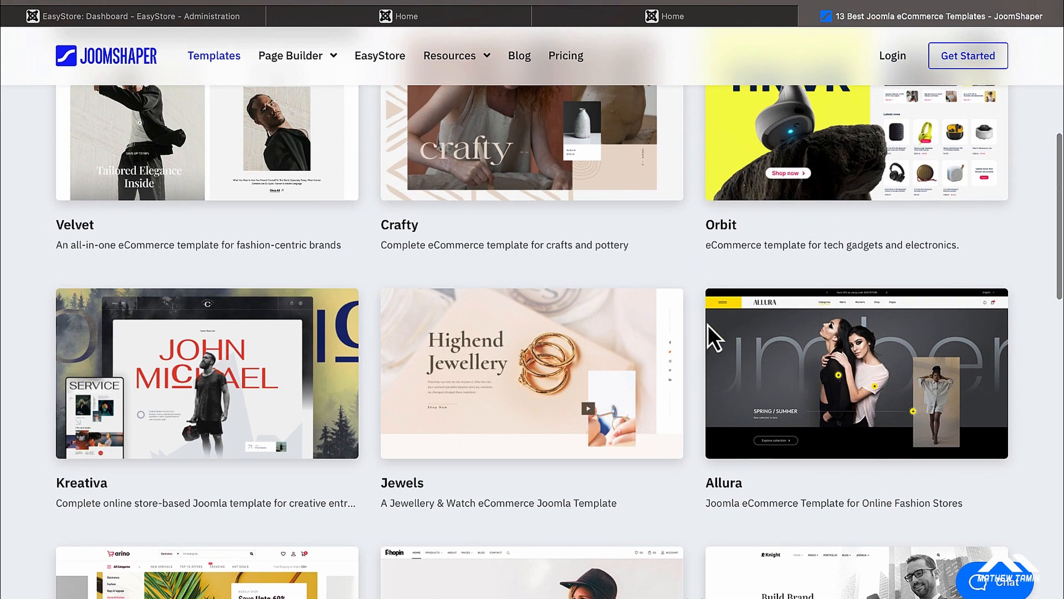
mouse_move(824, 410)
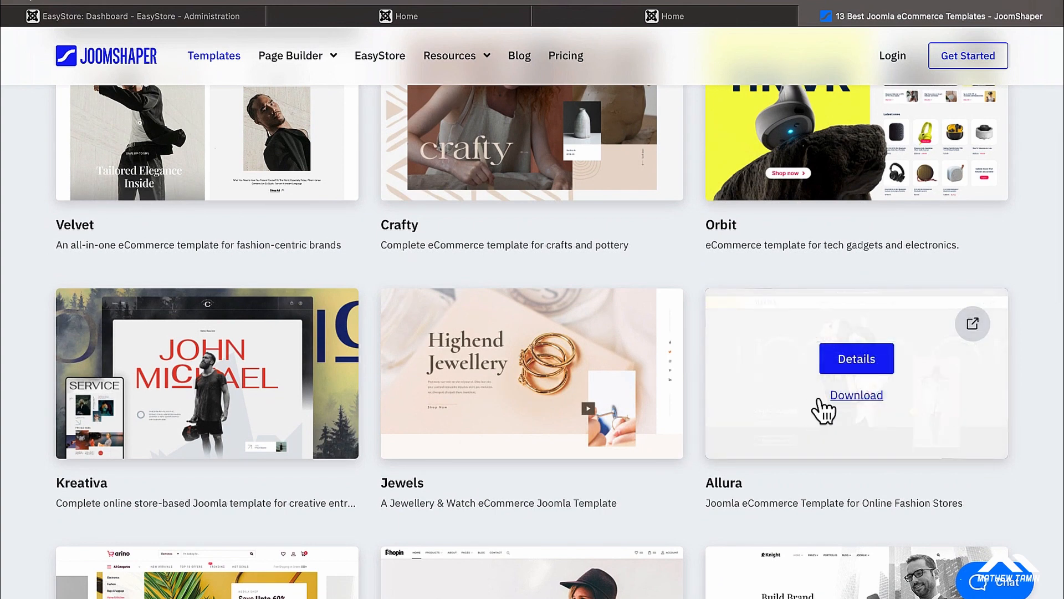
Step: Open Allura's details page and read through its overview and key features
left_click(861, 360)
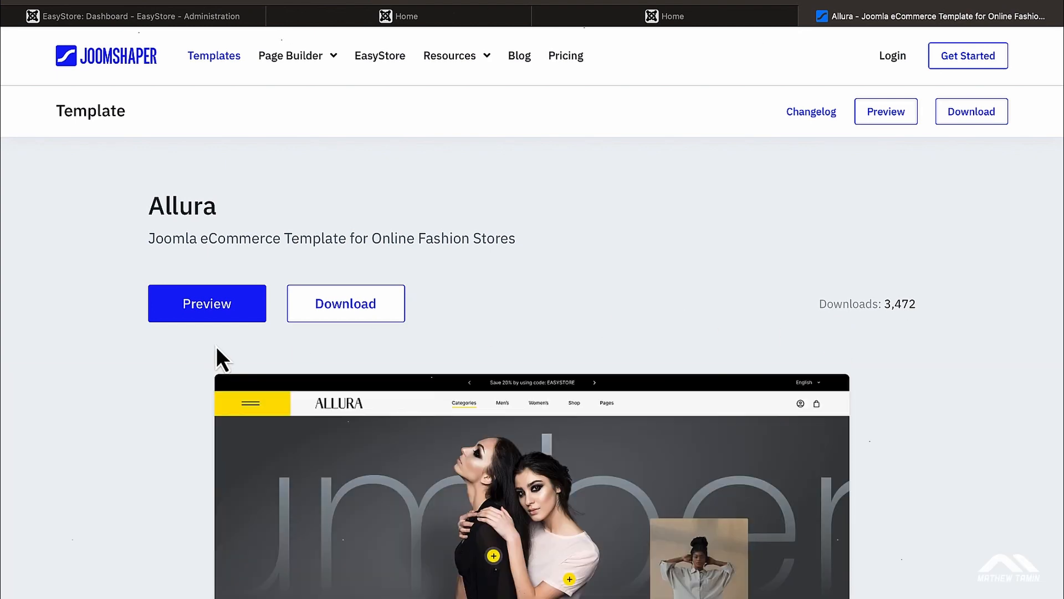
scroll(667, 424, "down", 5)
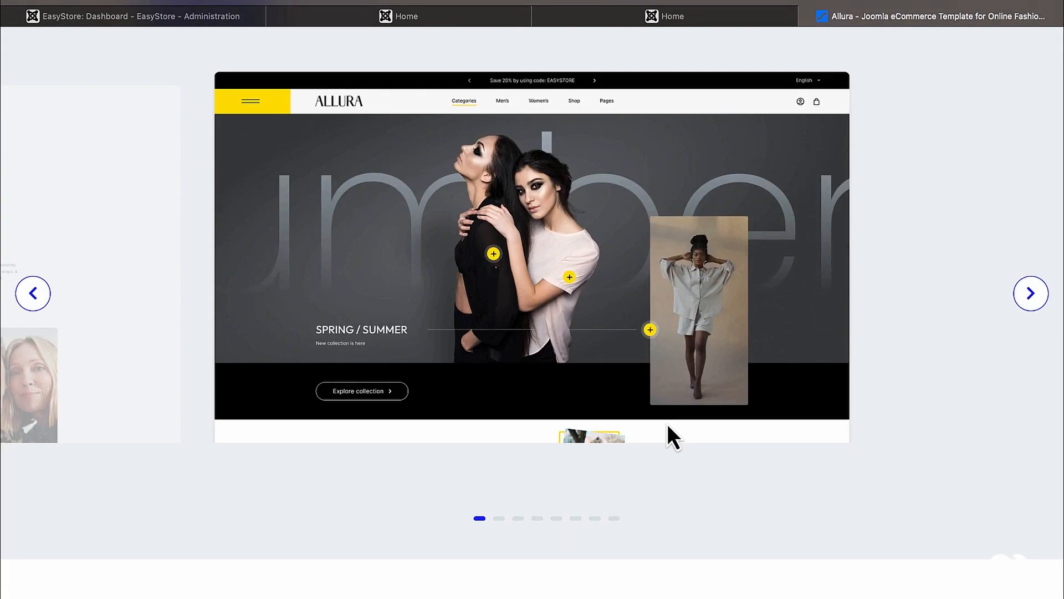
scroll(667, 423, "down", 5)
scroll(667, 423, "up", 2)
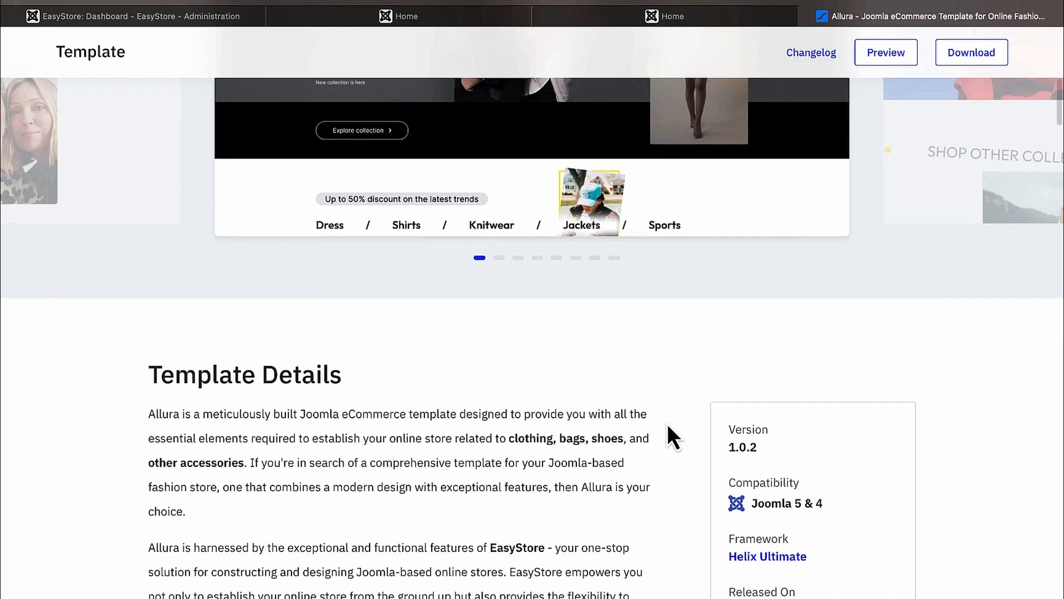
scroll(668, 426, "up", 3)
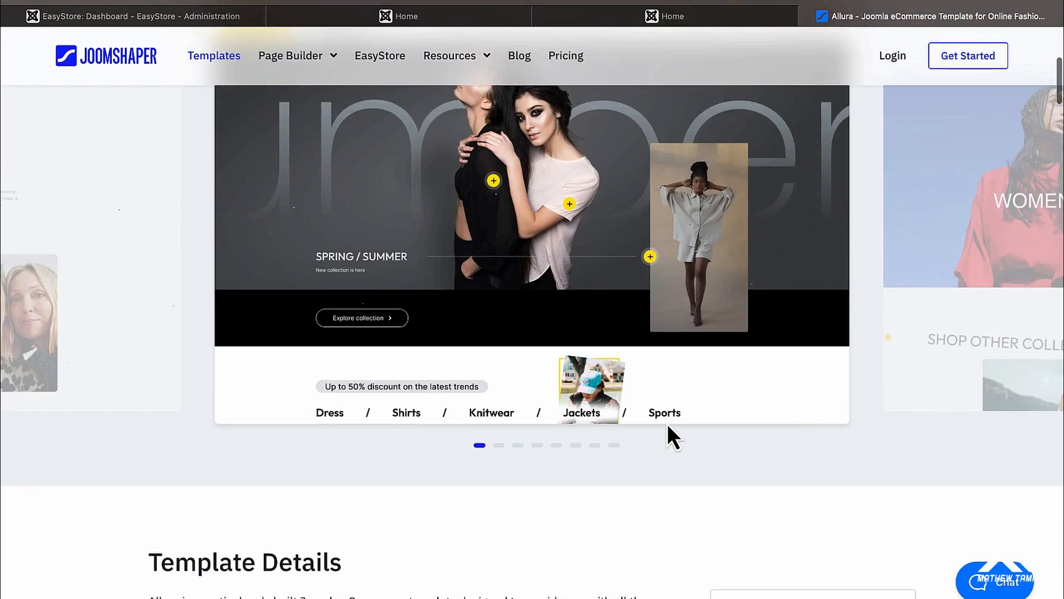
scroll(668, 426, "up", 2)
scroll(668, 426, "down", 10)
scroll(667, 423, "down", 8)
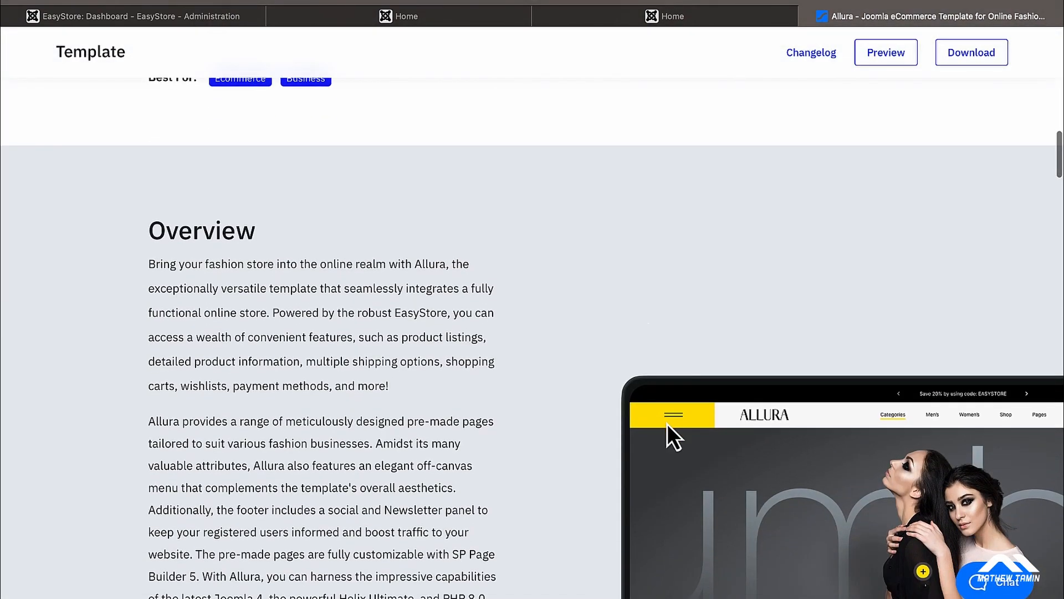
scroll(667, 424, "down", 2)
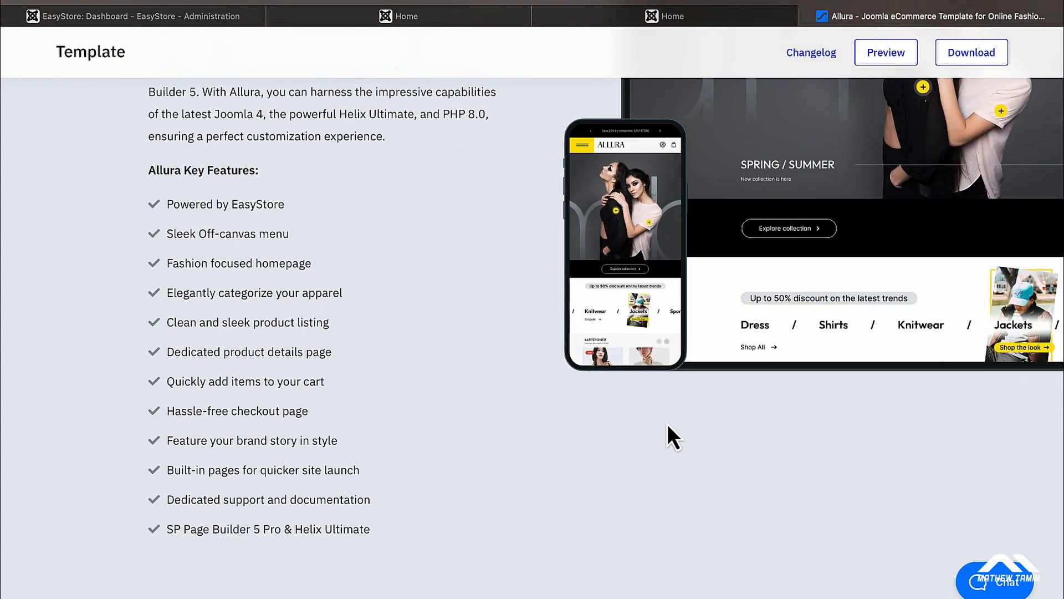
scroll(667, 423, "down", 13)
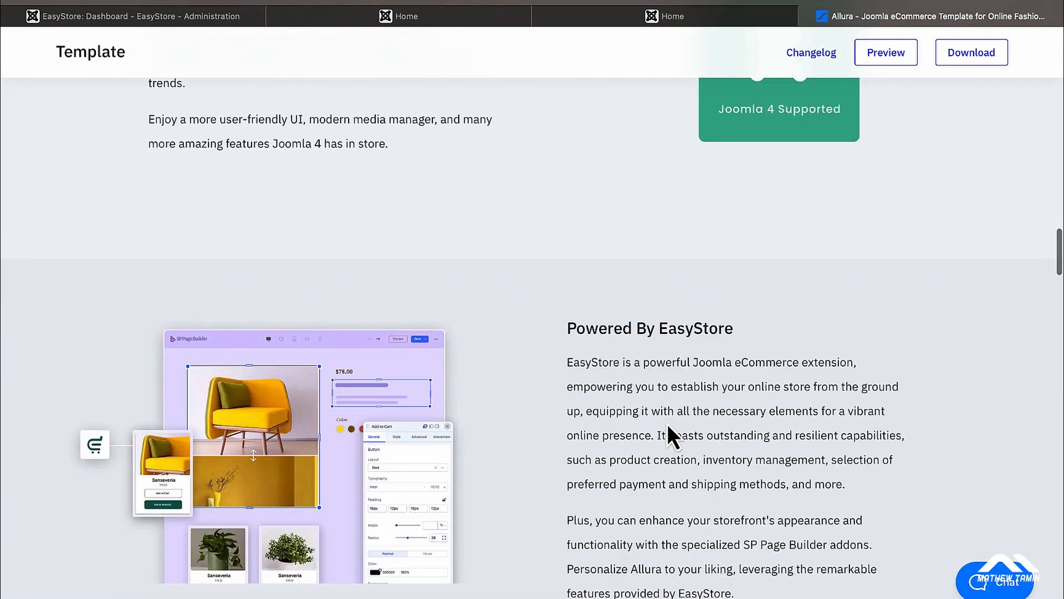
scroll(667, 423, "down", 3)
scroll(667, 423, "up", 20)
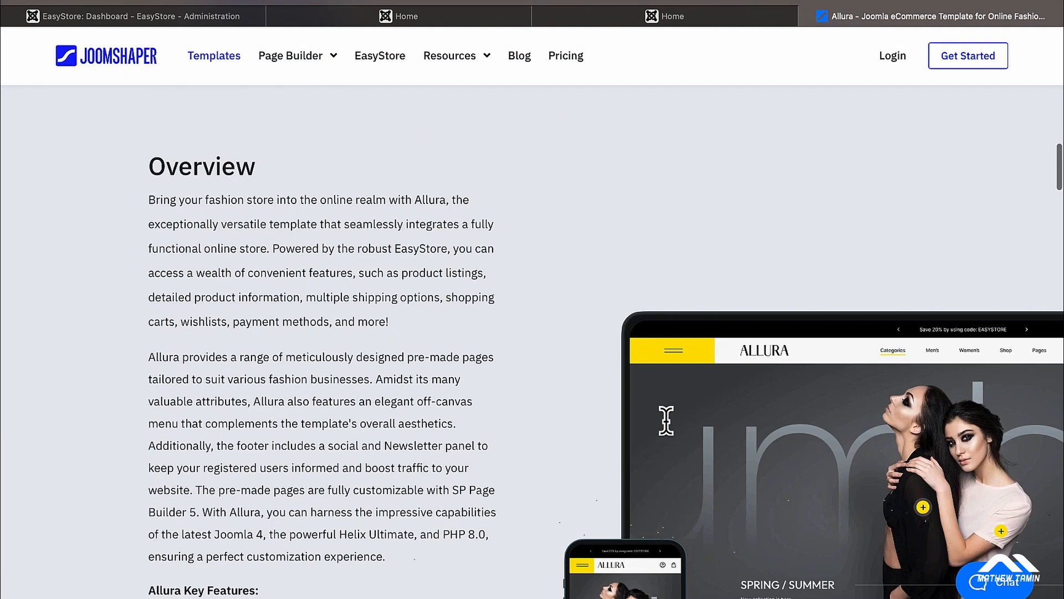
scroll(666, 424, "up", 8)
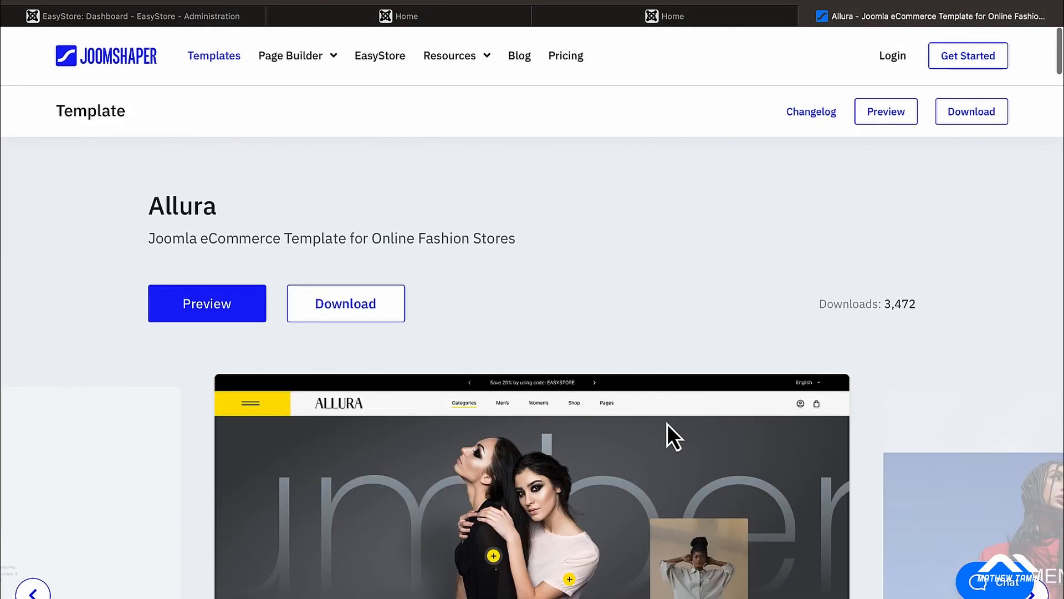
Step: Launch Allura's live demo and scroll to its category links and Latest Ones products
left_click(222, 306)
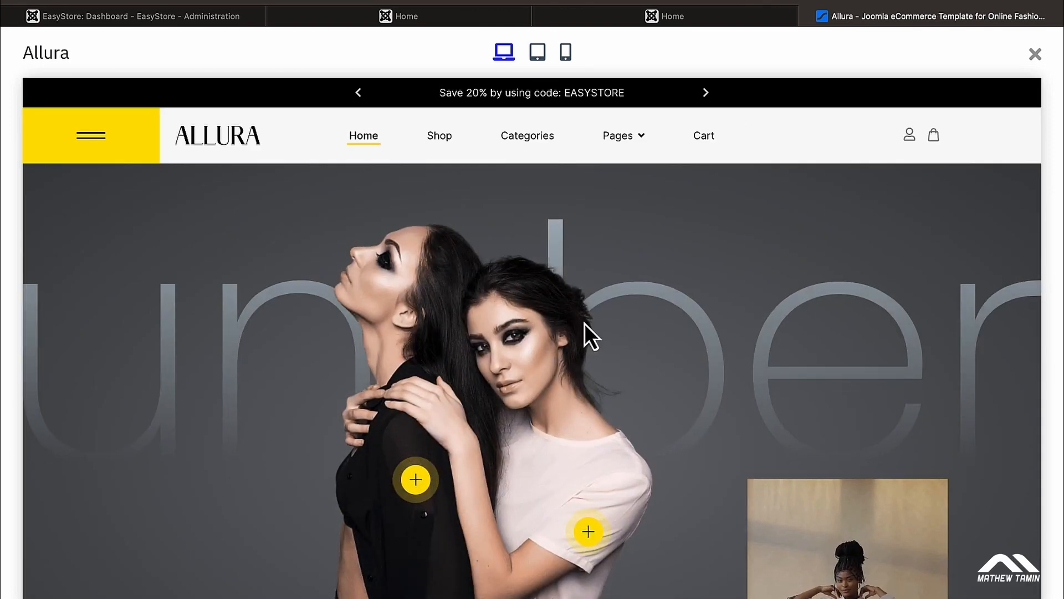
scroll(584, 323, "down", 6)
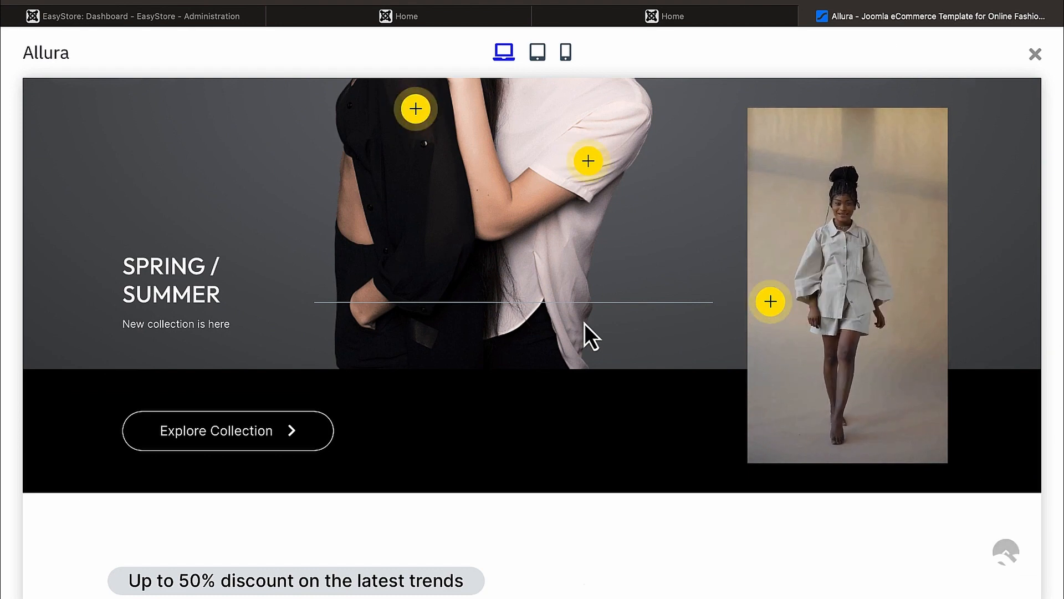
scroll(585, 325, "down", 7)
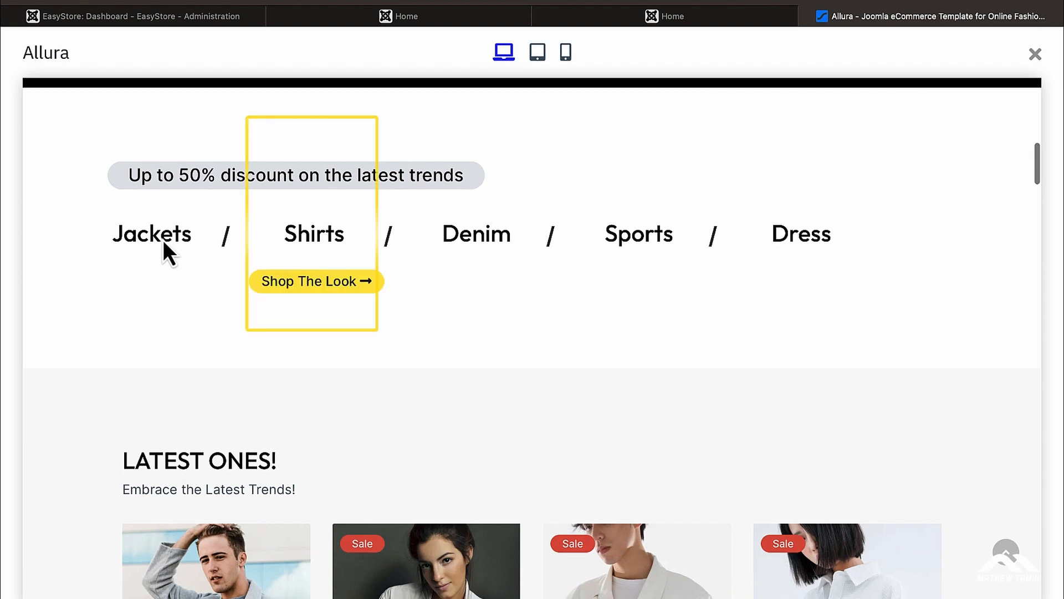
mouse_move(163, 240)
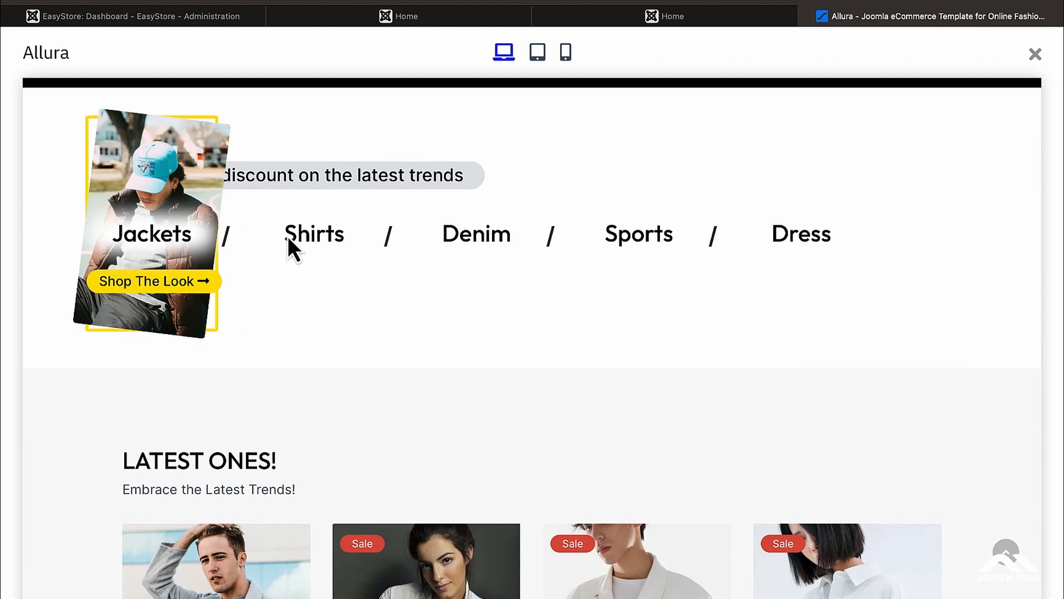
mouse_move(289, 240)
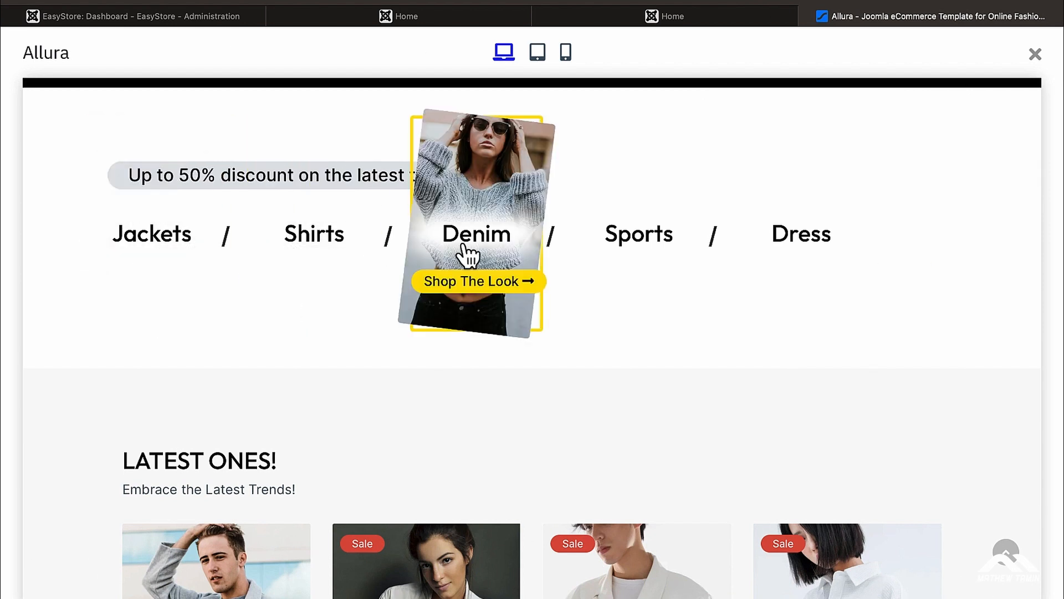
mouse_move(611, 240)
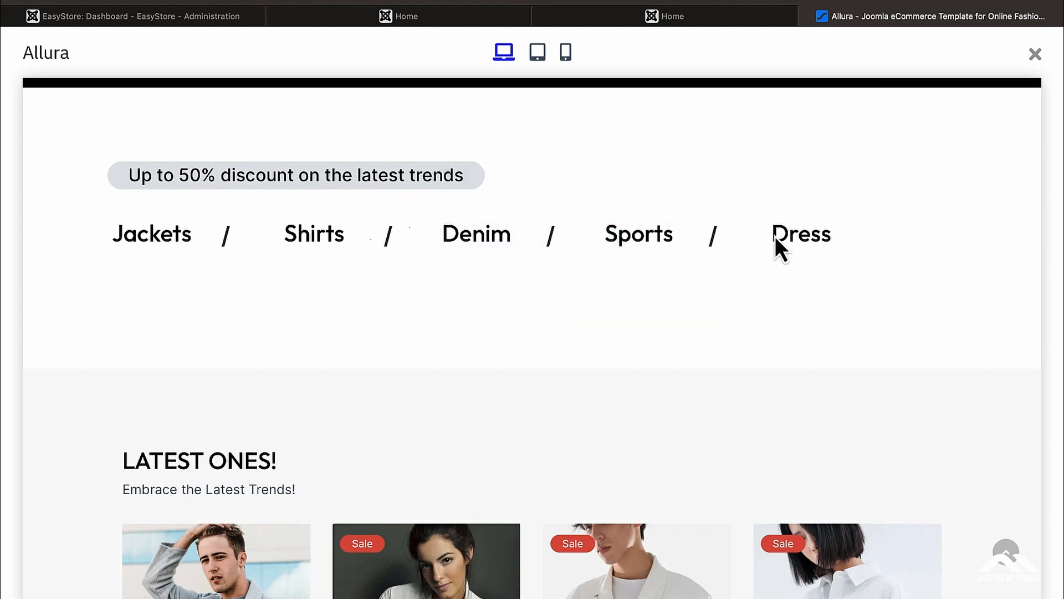
mouse_move(779, 237)
scroll(782, 244, "down", 1)
scroll(779, 245, "down", 6)
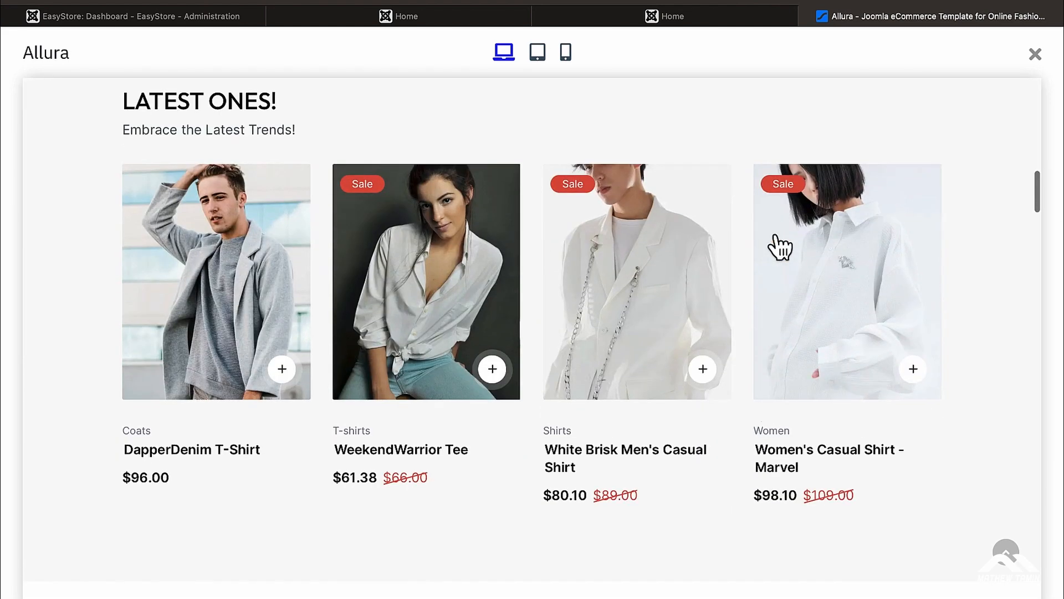
Step: Open the DapperDenim T-Shirt page and cycle through its second, third and fourth product photos
left_click(199, 459)
scroll(620, 348, "down", 1)
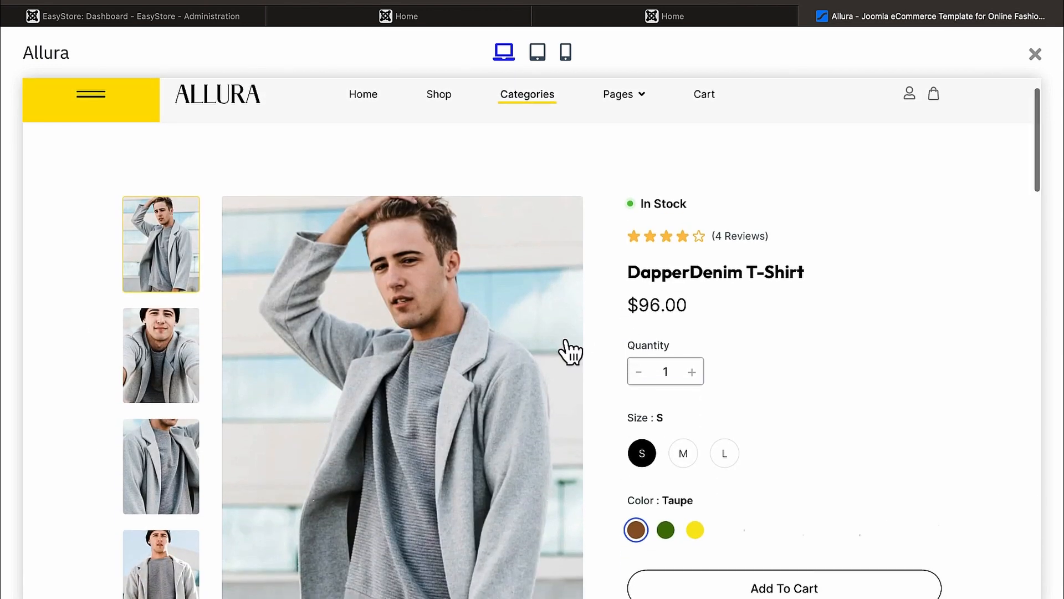
left_click(176, 377)
left_click(162, 475)
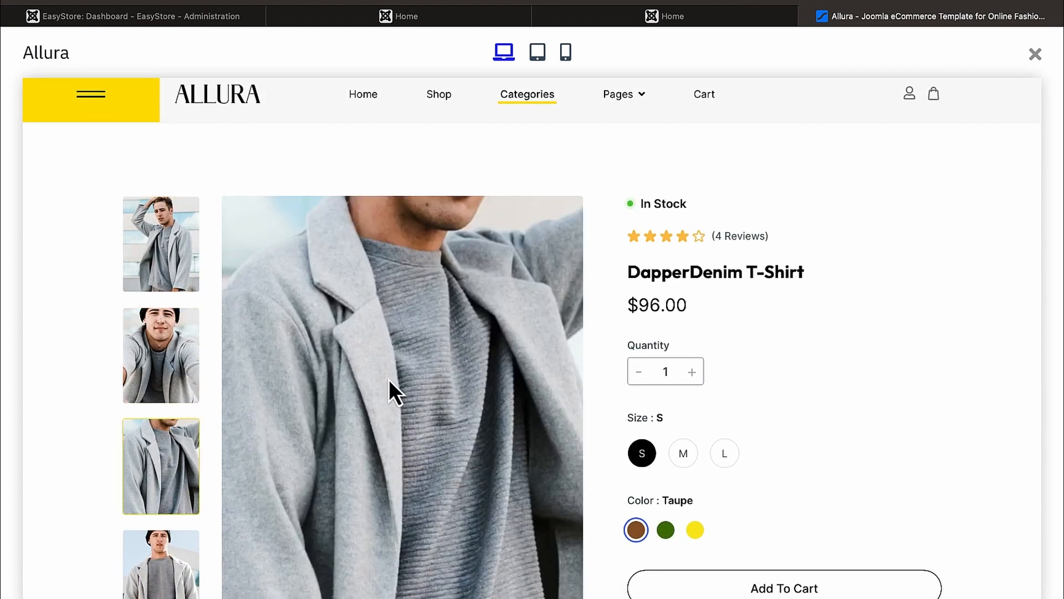
scroll(391, 385, "down", 2)
left_click(169, 530)
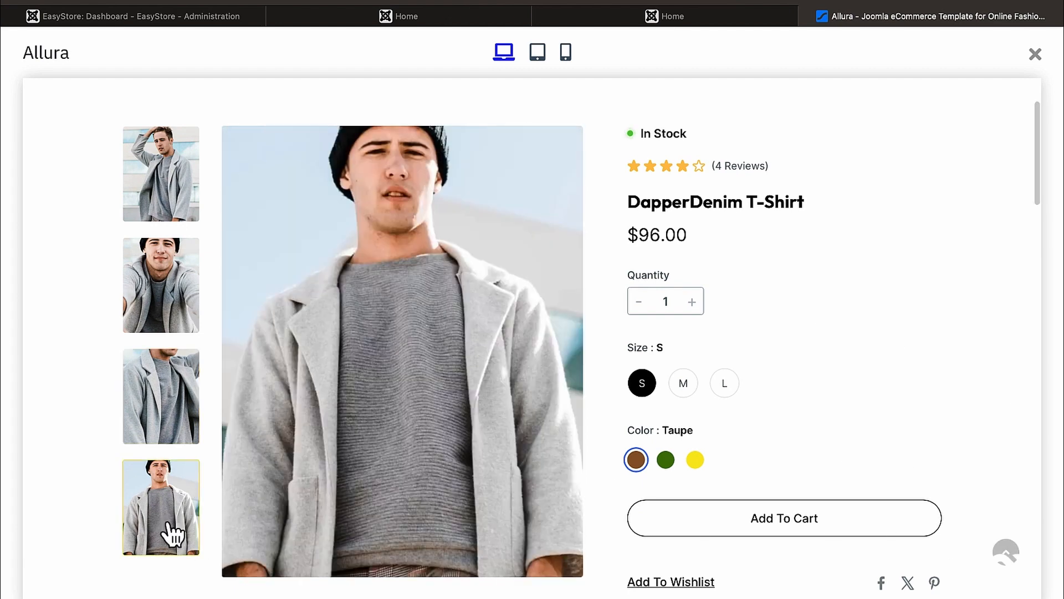
scroll(729, 301, "down", 1)
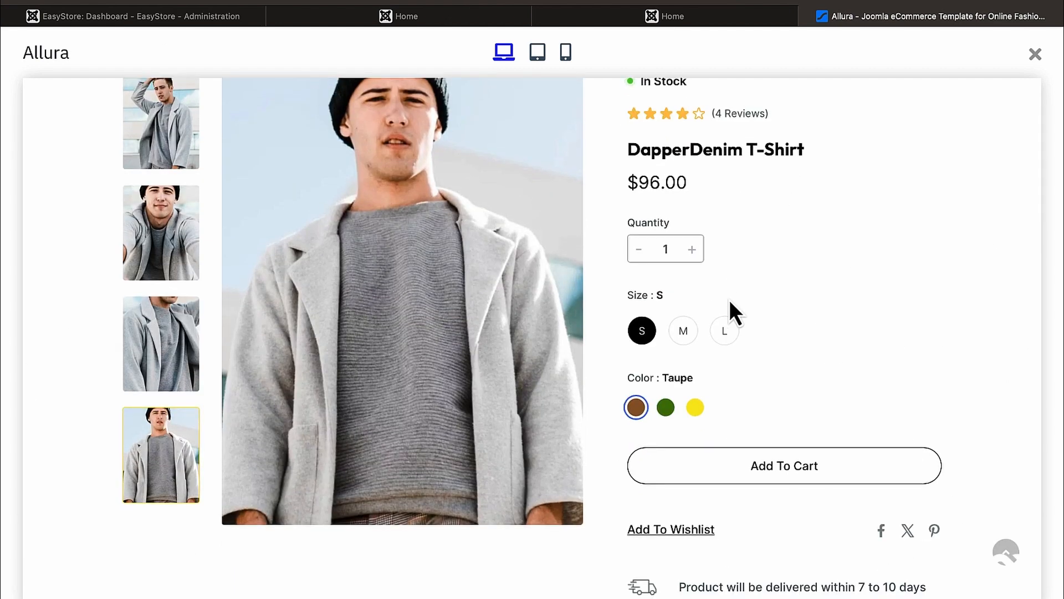
scroll(729, 311, "down", 1)
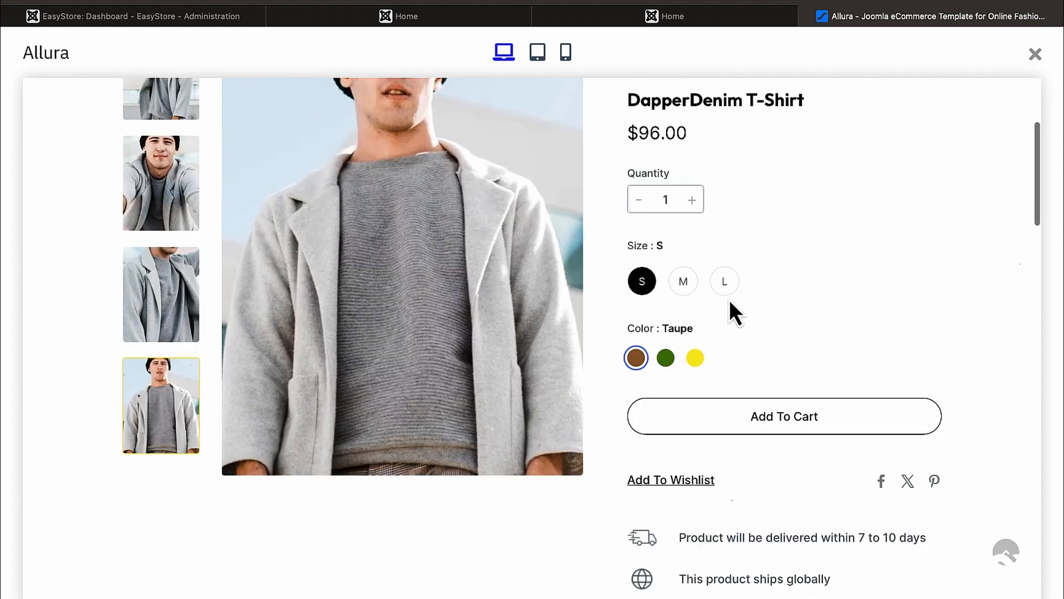
Step: Try the shirt in Olive Green and Yellow, in sizes M and L
left_click(667, 359)
left_click(696, 360)
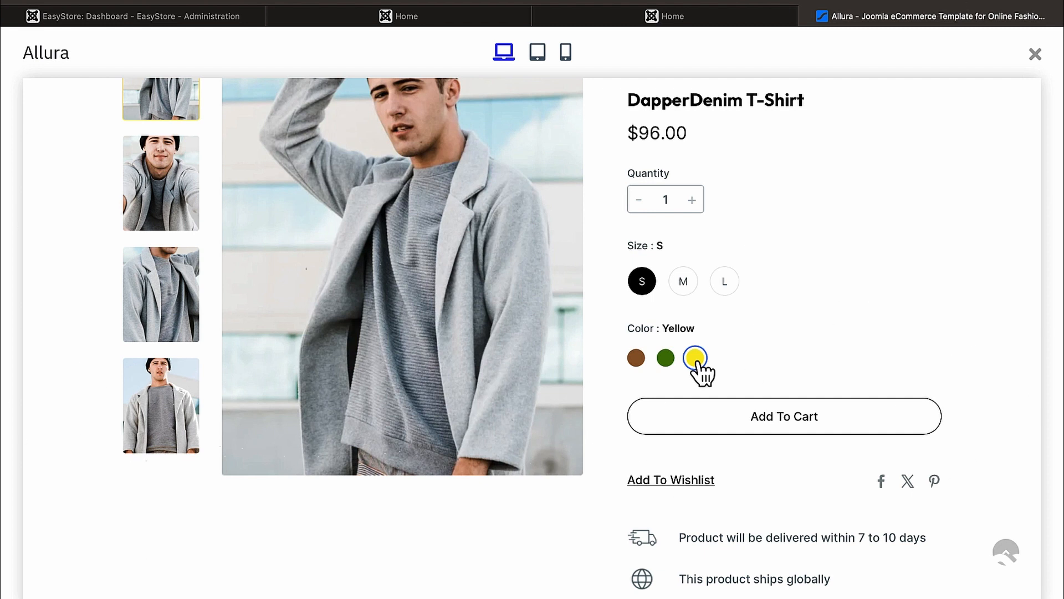
left_click(684, 286)
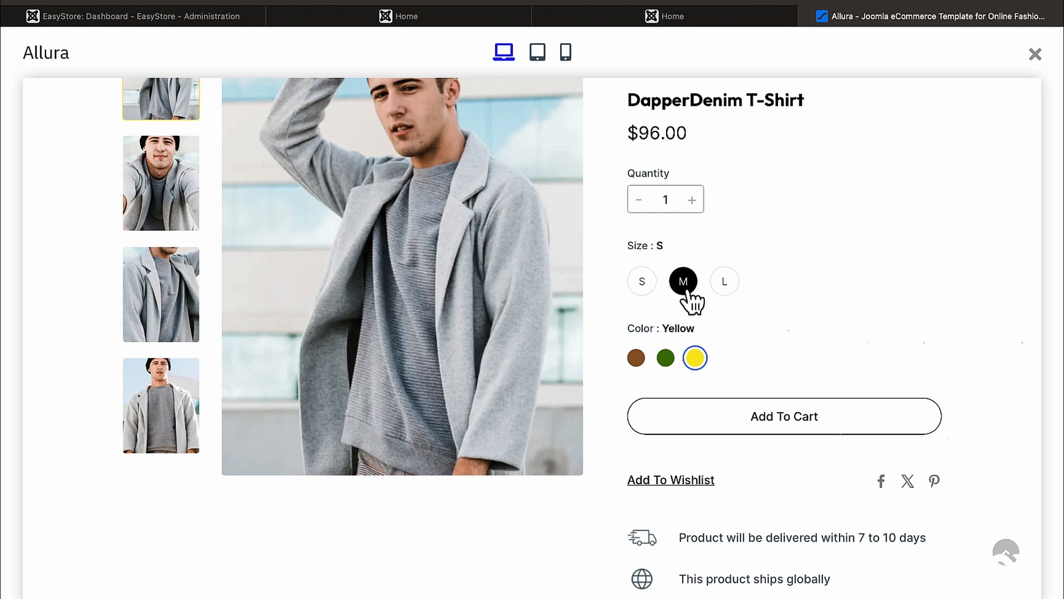
left_click(730, 289)
Step: Scroll down to You May Also Like and open the Victory Vibes T-Shirt page
scroll(731, 290, "down", 4)
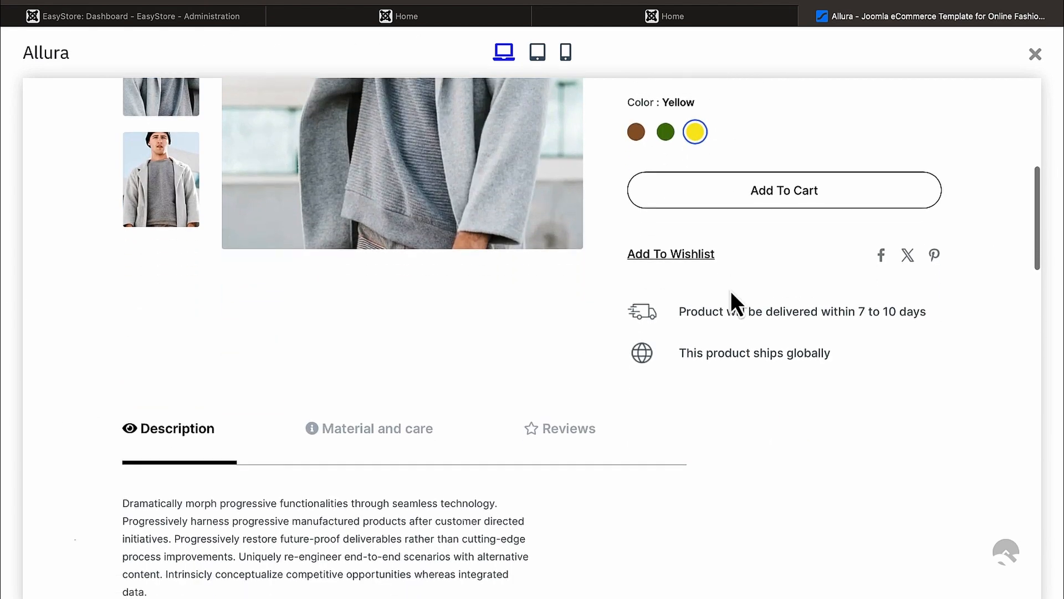
scroll(731, 290, "down", 12)
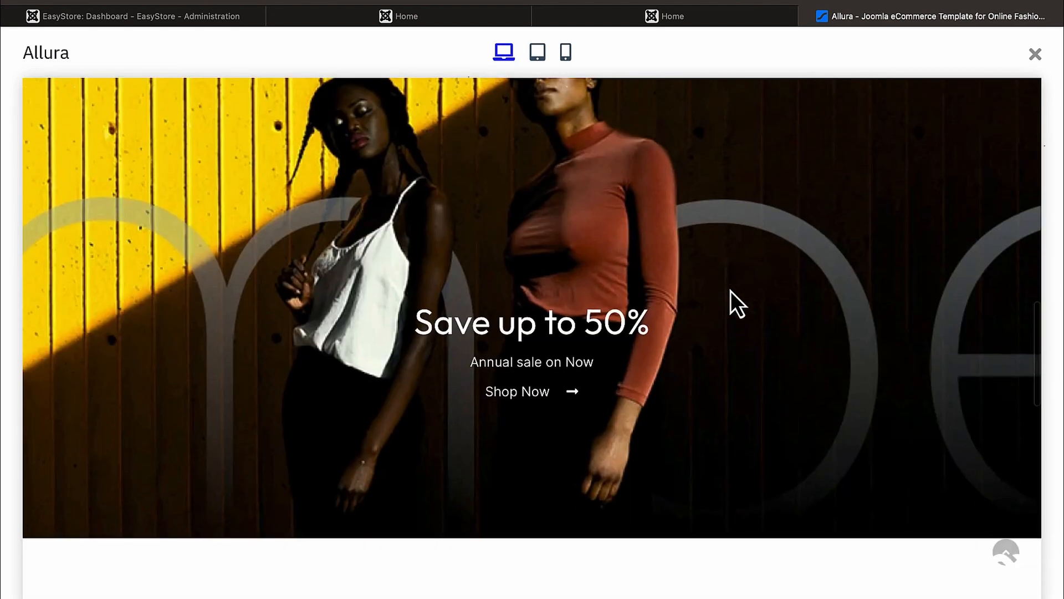
scroll(731, 291, "down", 6)
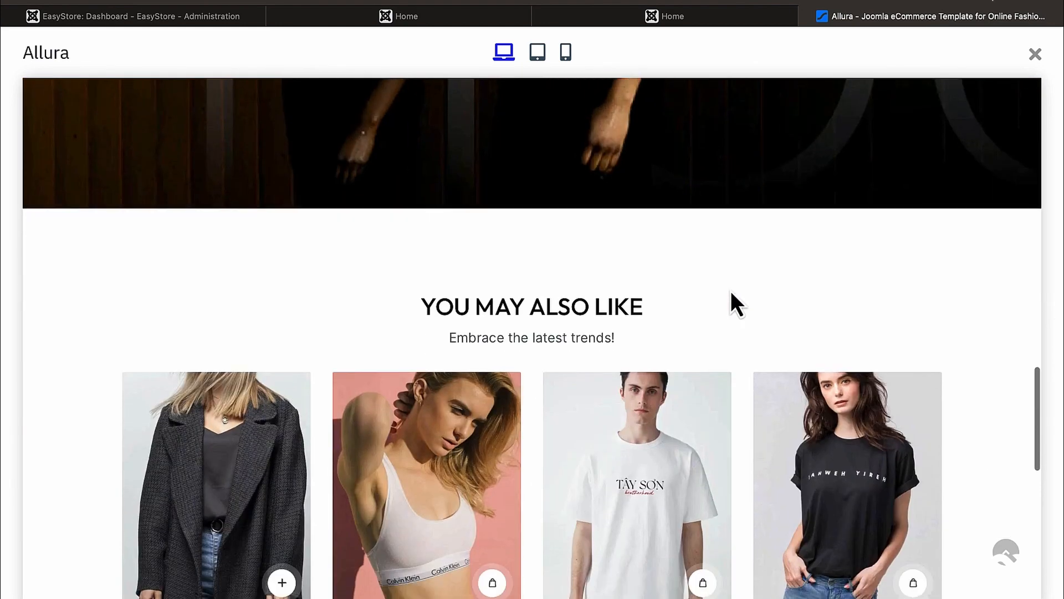
scroll(732, 294, "down", 5)
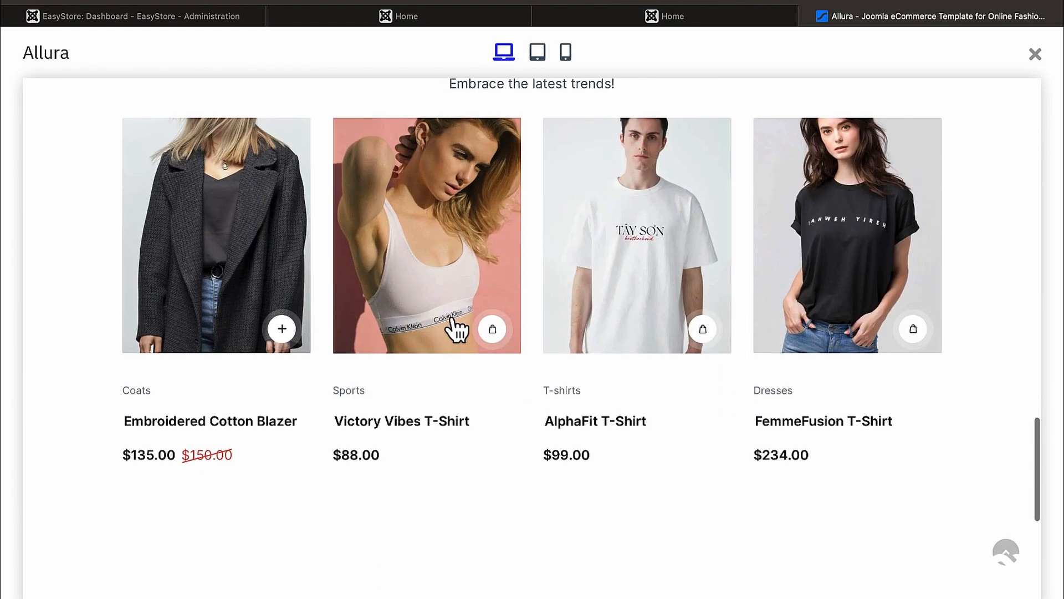
left_click(454, 322)
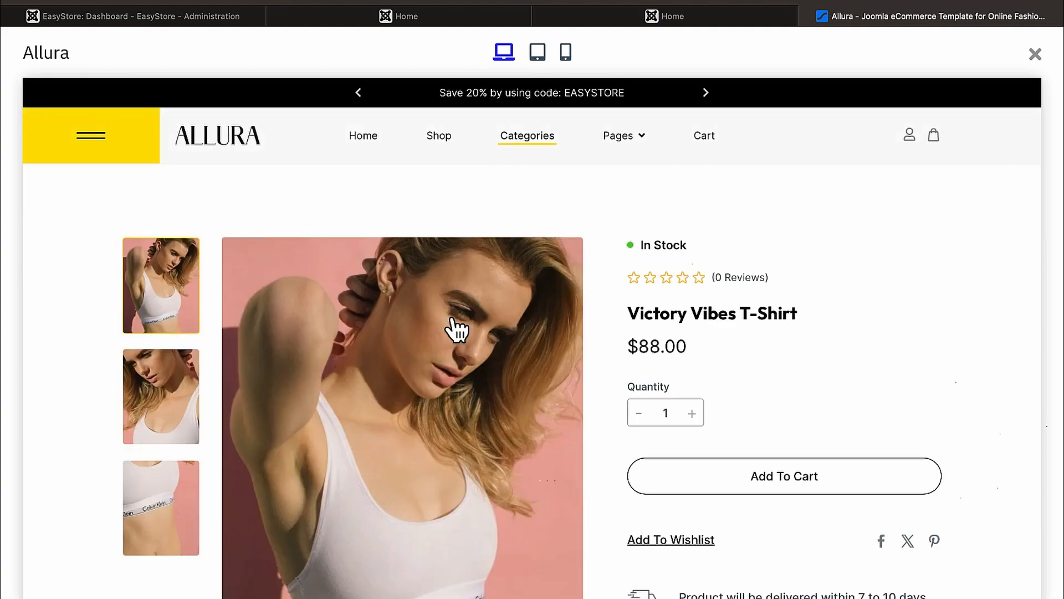
scroll(840, 330, "down", 5)
scroll(840, 330, "down", 20)
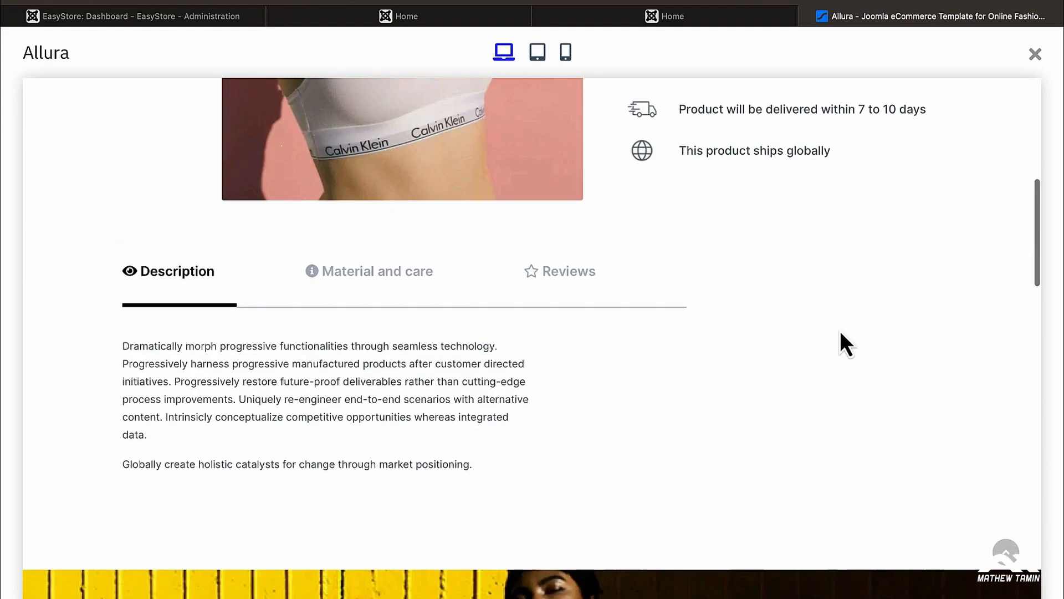
scroll(841, 333, "down", 10)
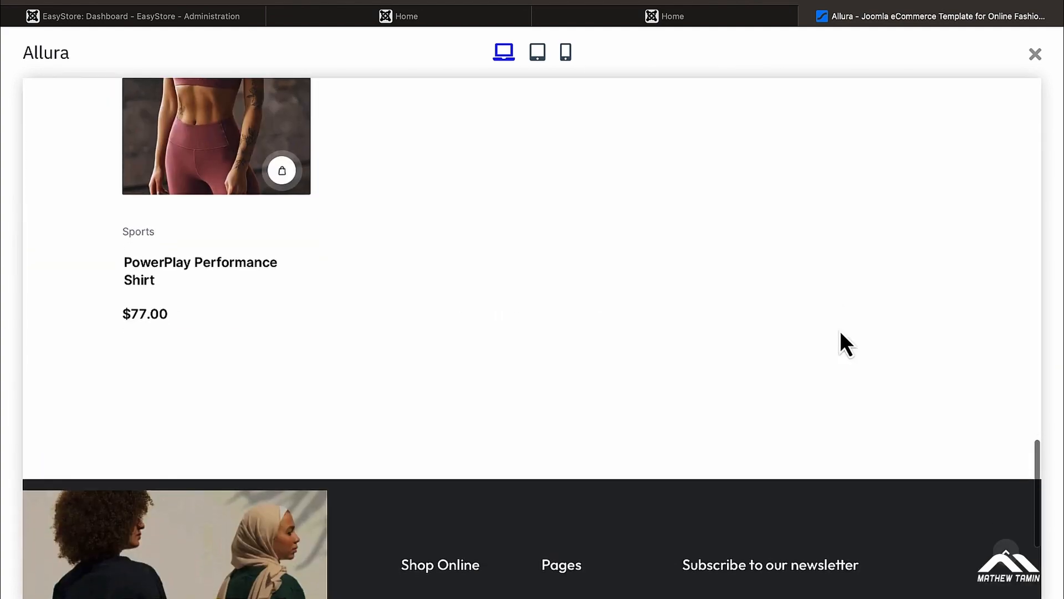
scroll(840, 330, "up", 20)
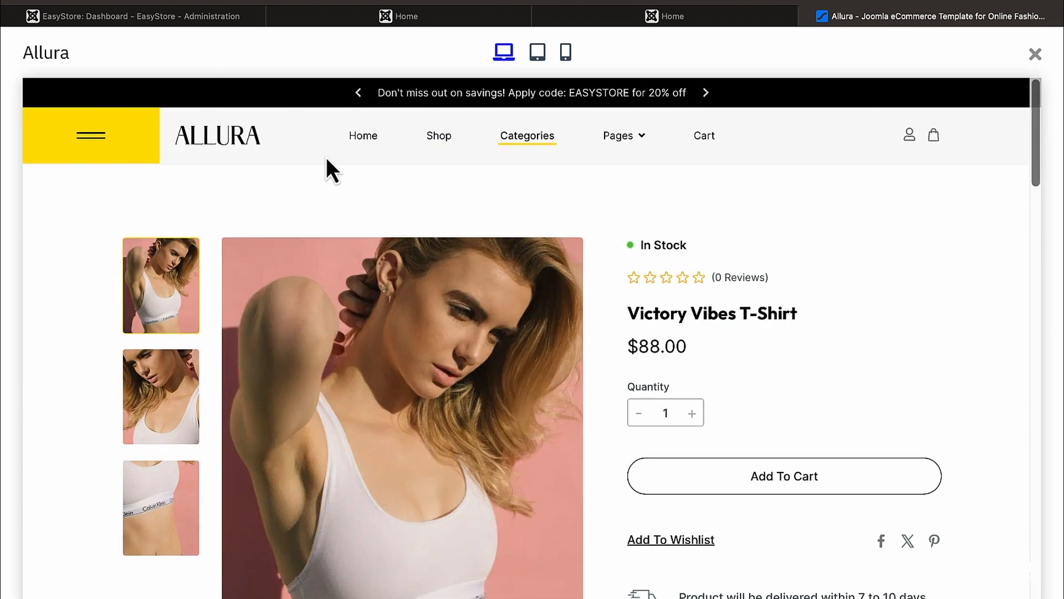
Step: From the Shop listing, quick-add a size S Taupe DapperDenim T-Shirt to the cart
left_click(440, 138)
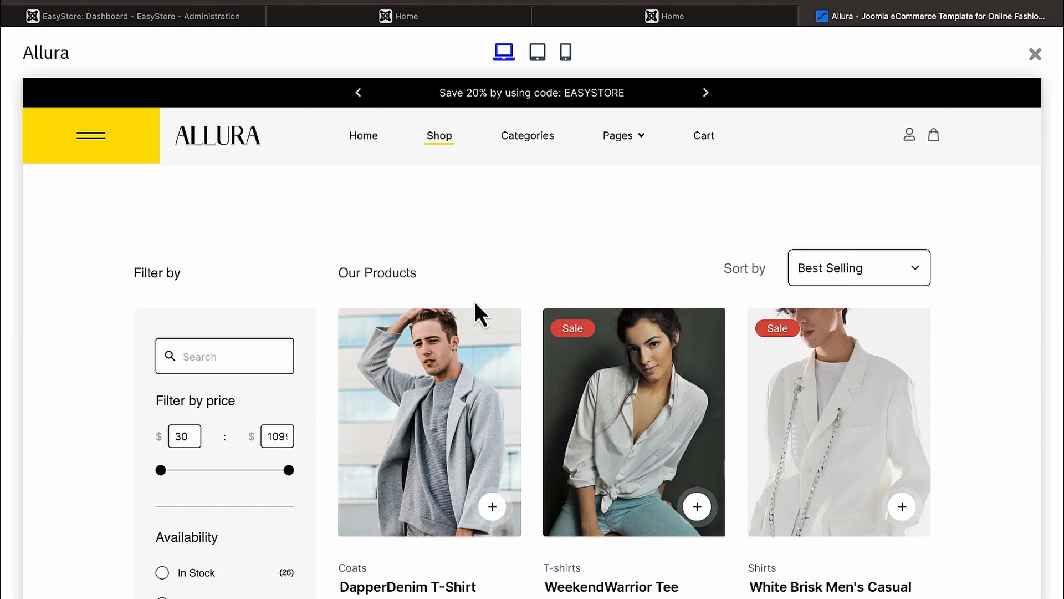
scroll(474, 301, "down", 5)
scroll(475, 301, "down", 3)
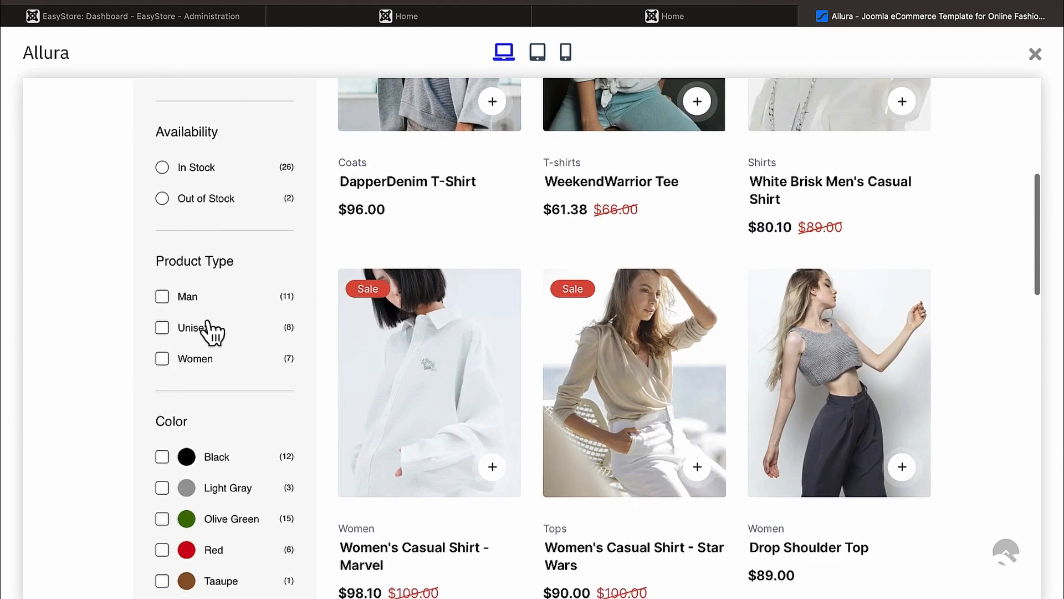
scroll(208, 331, "down", 1)
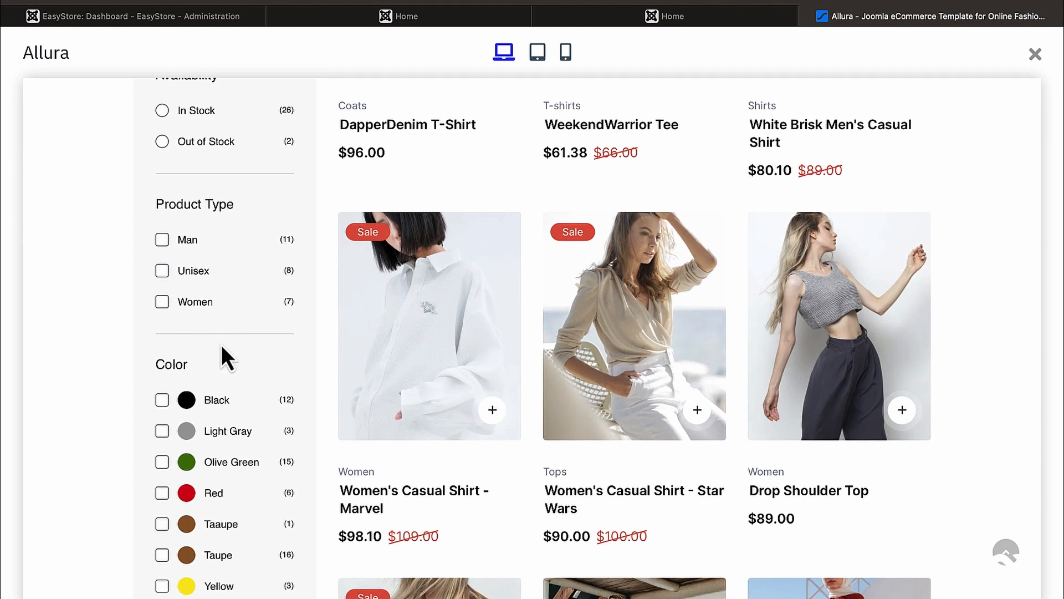
scroll(221, 344, "down", 3)
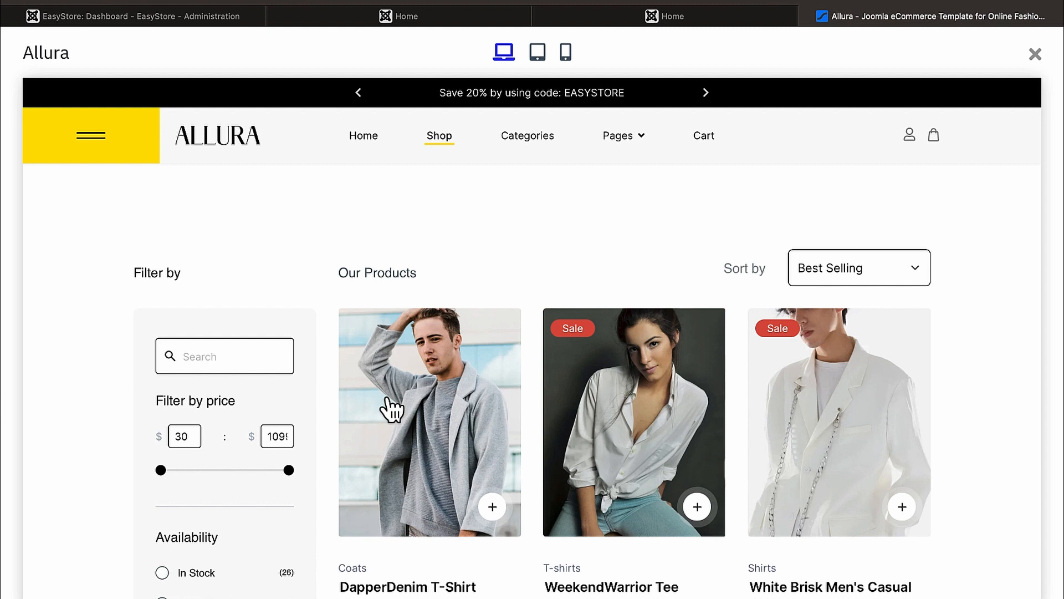
scroll(535, 438, "down", 1)
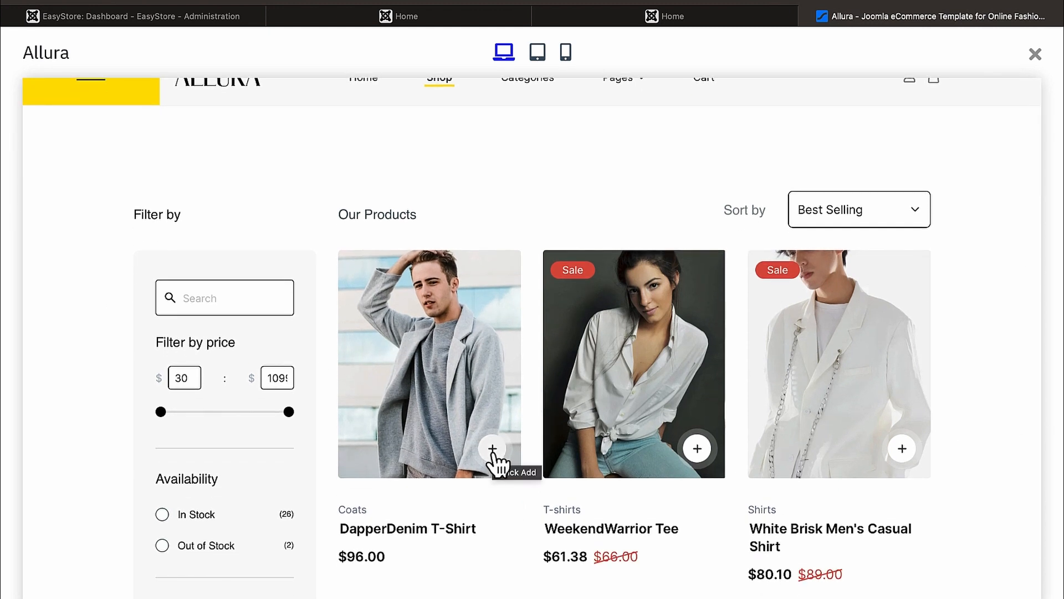
left_click(492, 450)
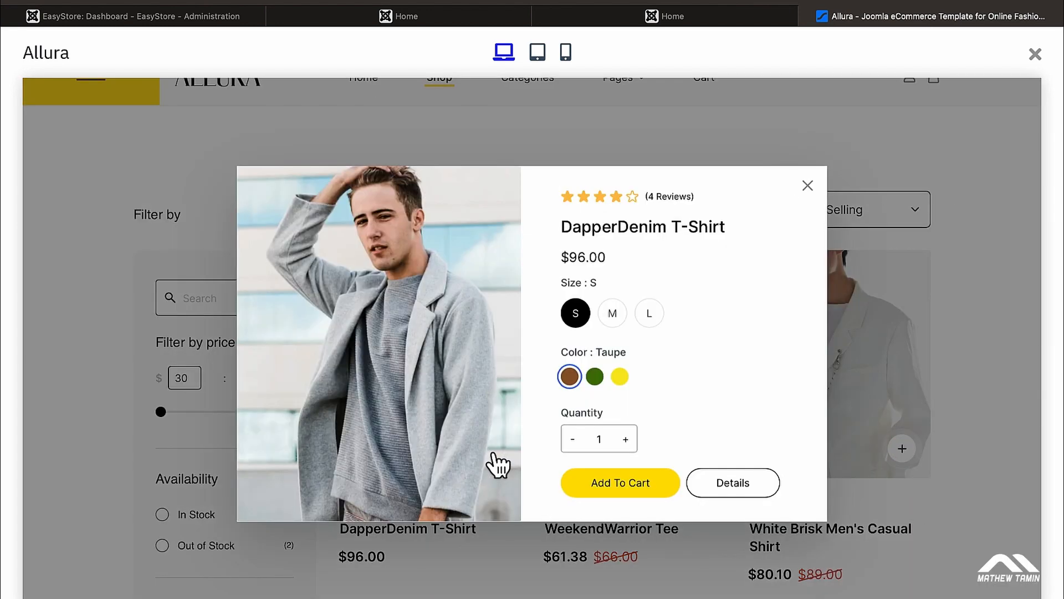
left_click(635, 483)
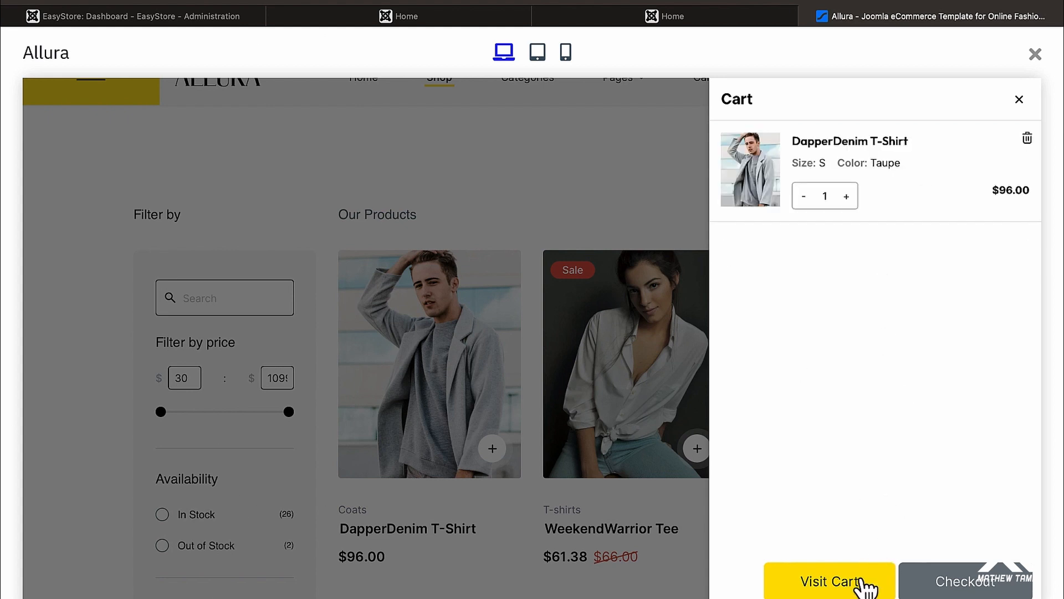
Step: View the cart, proceed to checkout, peek at the cart panel, then open All Collections
left_click(830, 590)
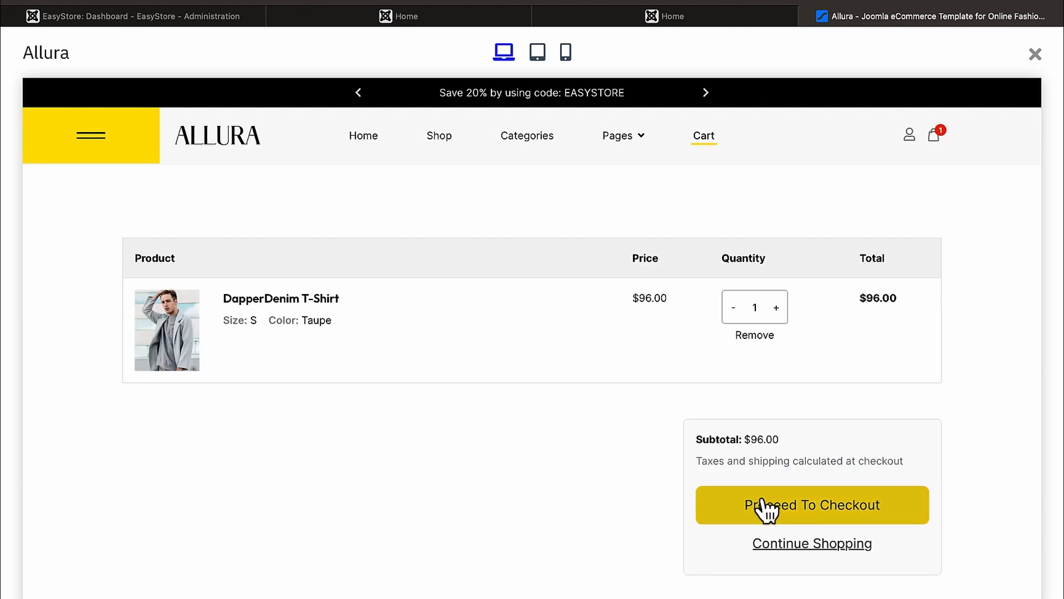
left_click(806, 515)
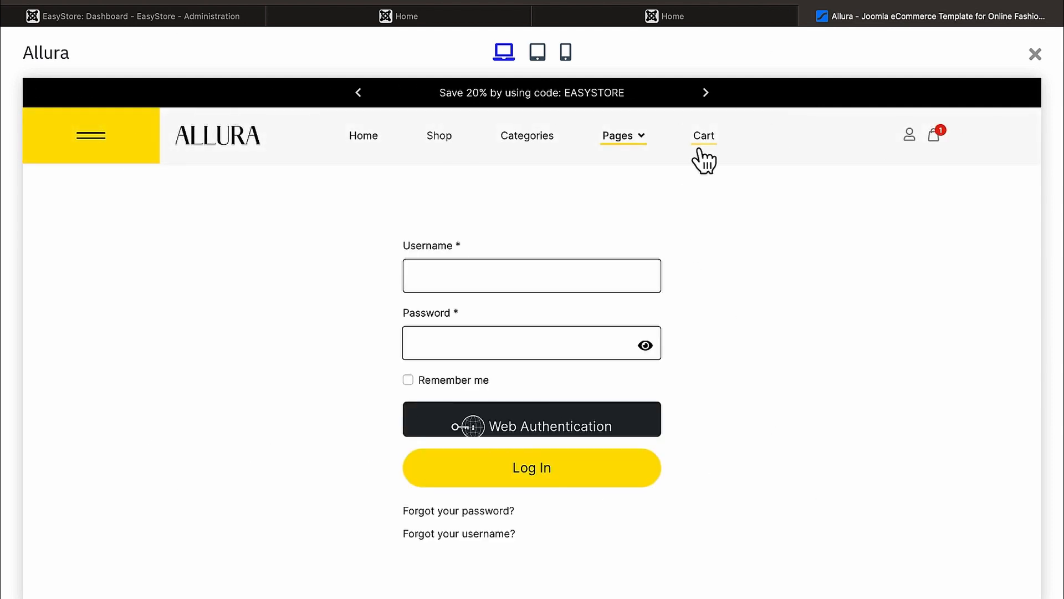
left_click(942, 138)
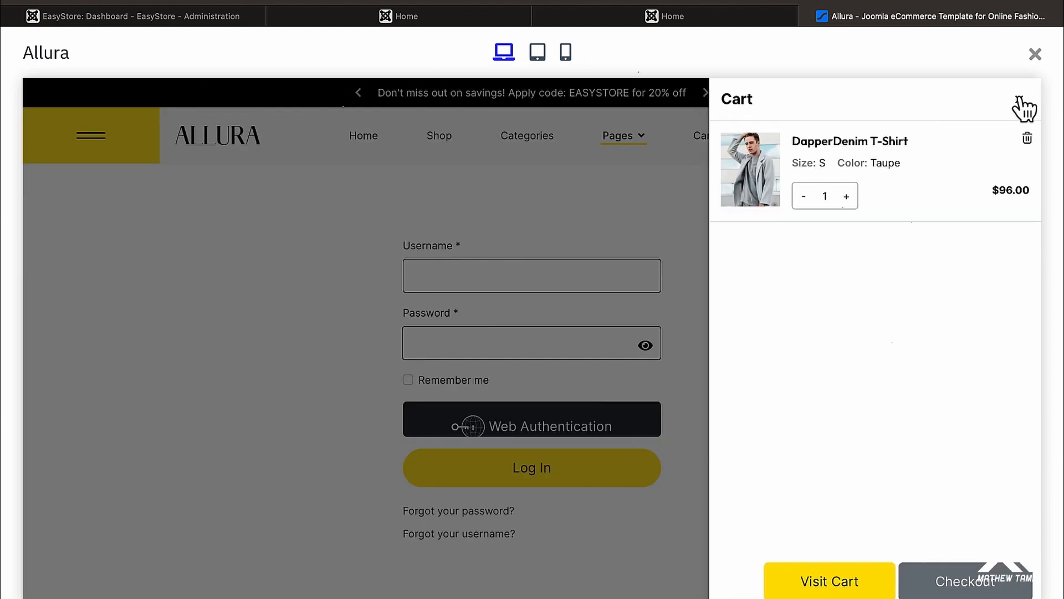
left_click(1022, 106)
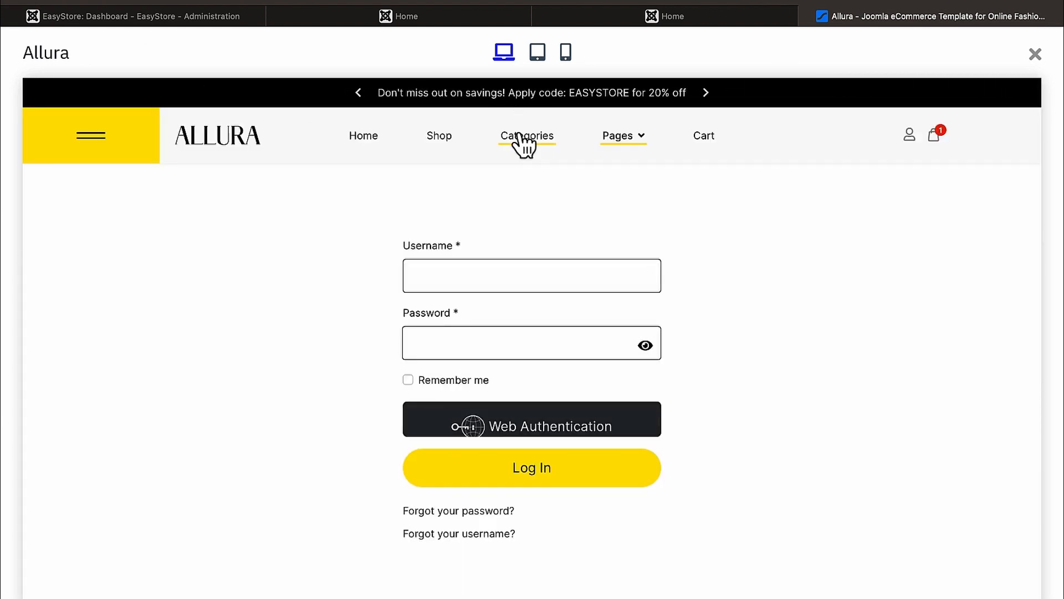
left_click(518, 136)
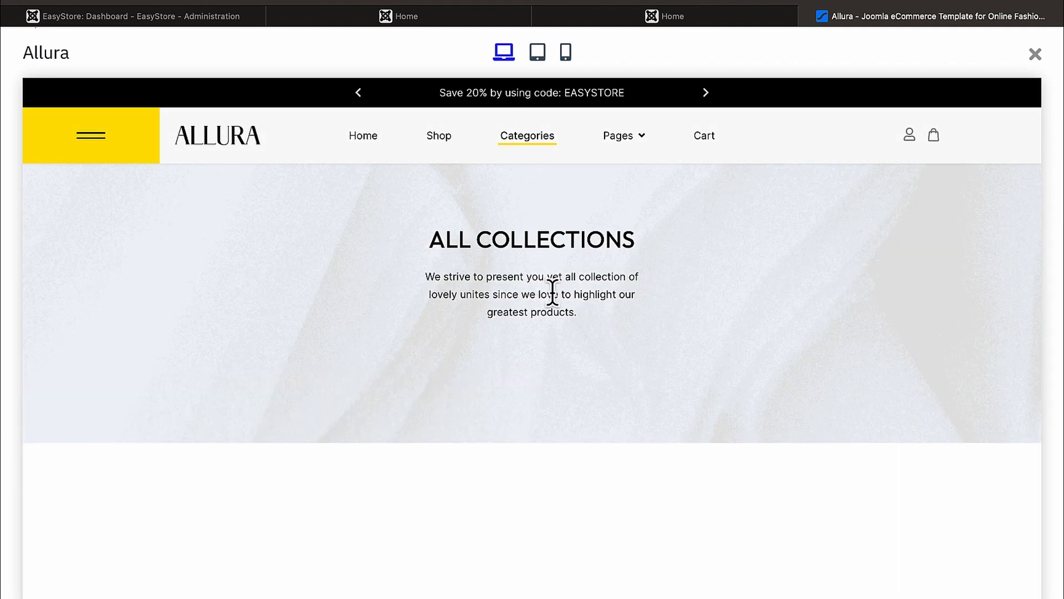
Step: Scroll the Allura demo and open then close its side navigation menu
scroll(554, 298, "down", 3)
scroll(555, 298, "down", 5)
scroll(553, 295, "down", 1)
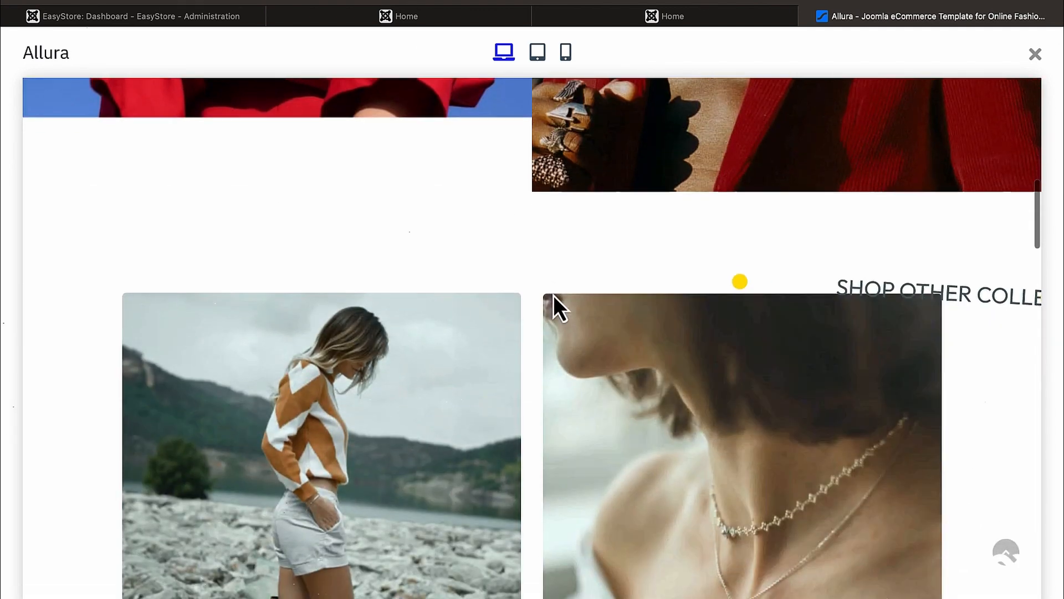
scroll(554, 295, "up", 13)
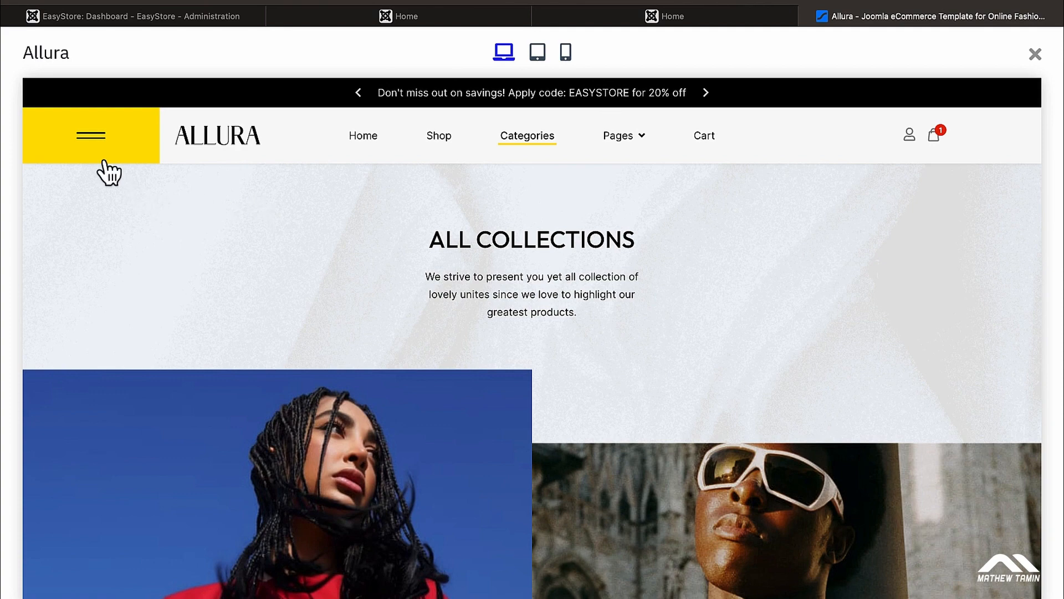
left_click(88, 138)
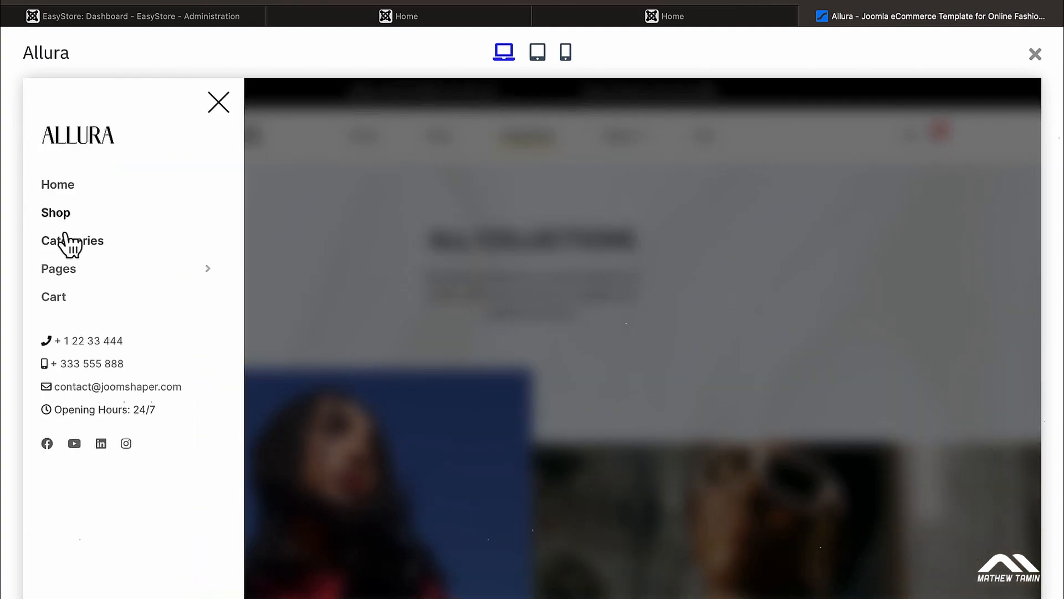
left_click(359, 253)
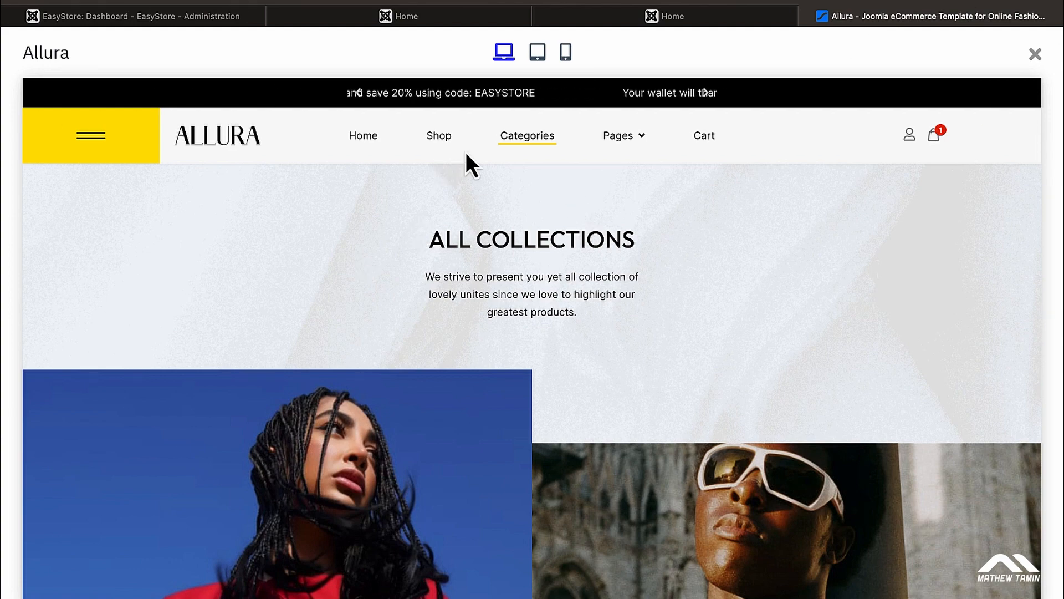
Step: Find the image hotspot and view, then close, the Orange Dress product preview
scroll(454, 183, "down", 7)
scroll(455, 181, "down", 15)
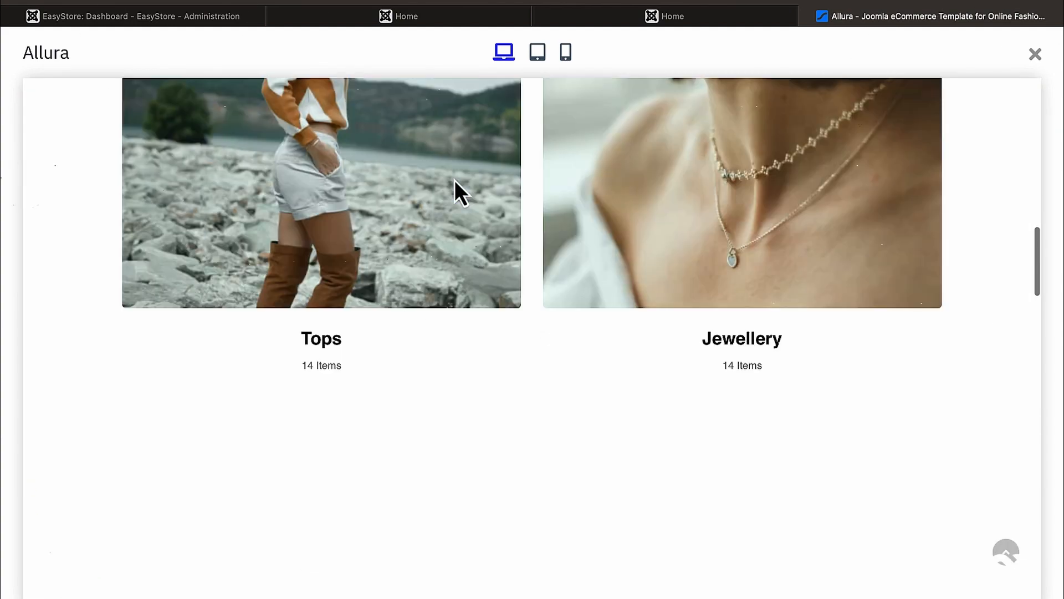
scroll(454, 191, "down", 5)
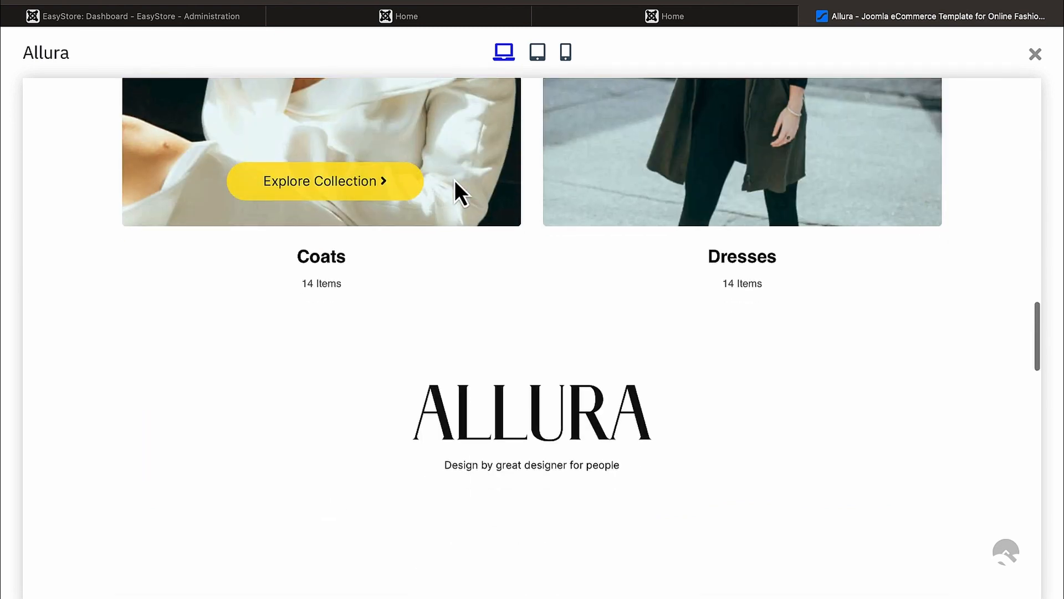
scroll(455, 183, "down", 5)
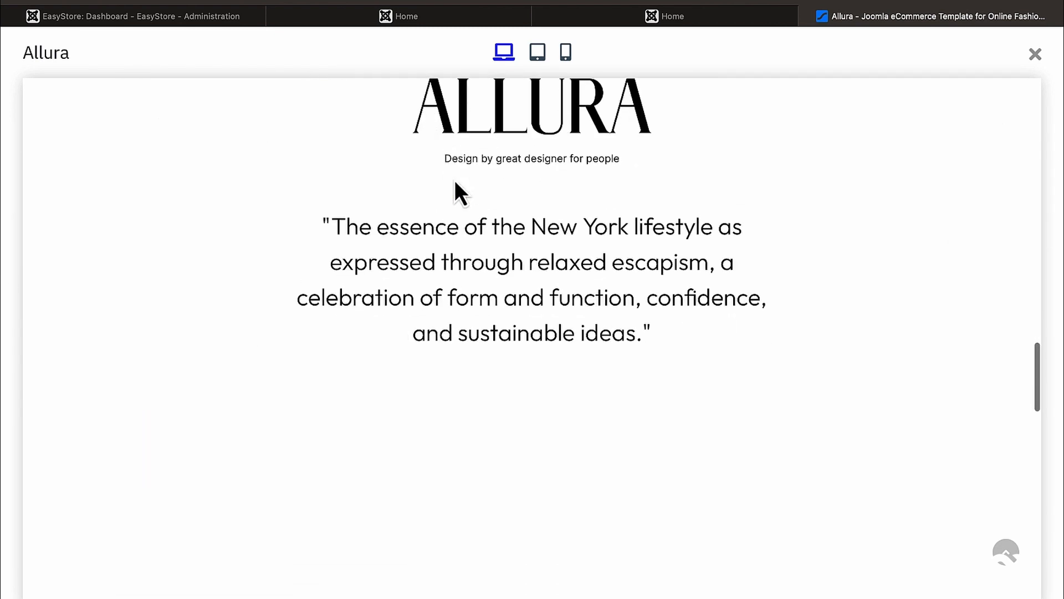
scroll(454, 180, "down", 12)
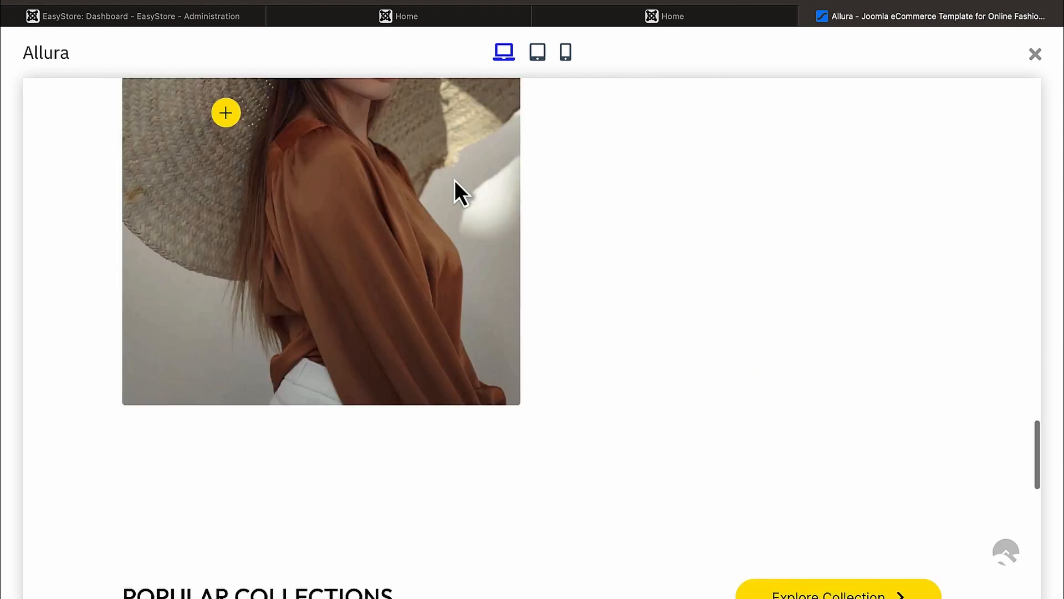
scroll(455, 180, "up", 3)
scroll(455, 181, "up", 3)
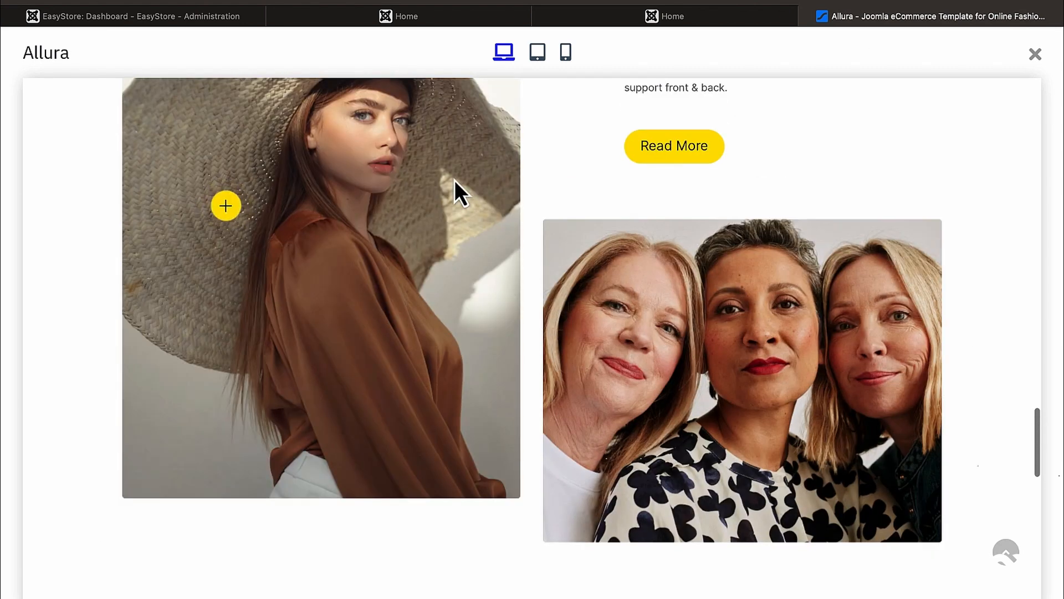
scroll(455, 180, "up", 1)
left_click(238, 260)
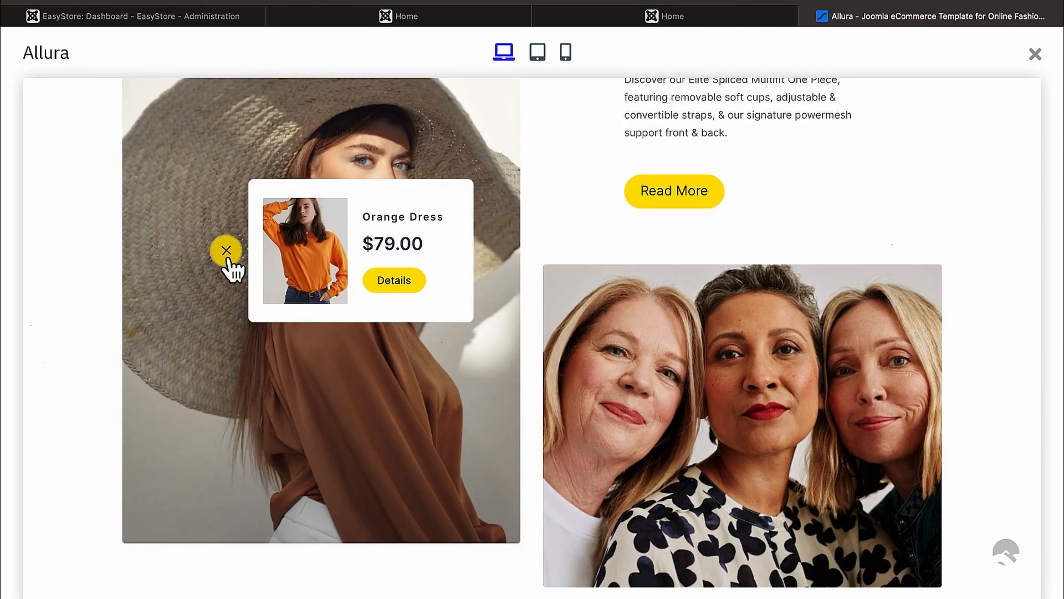
left_click(506, 311)
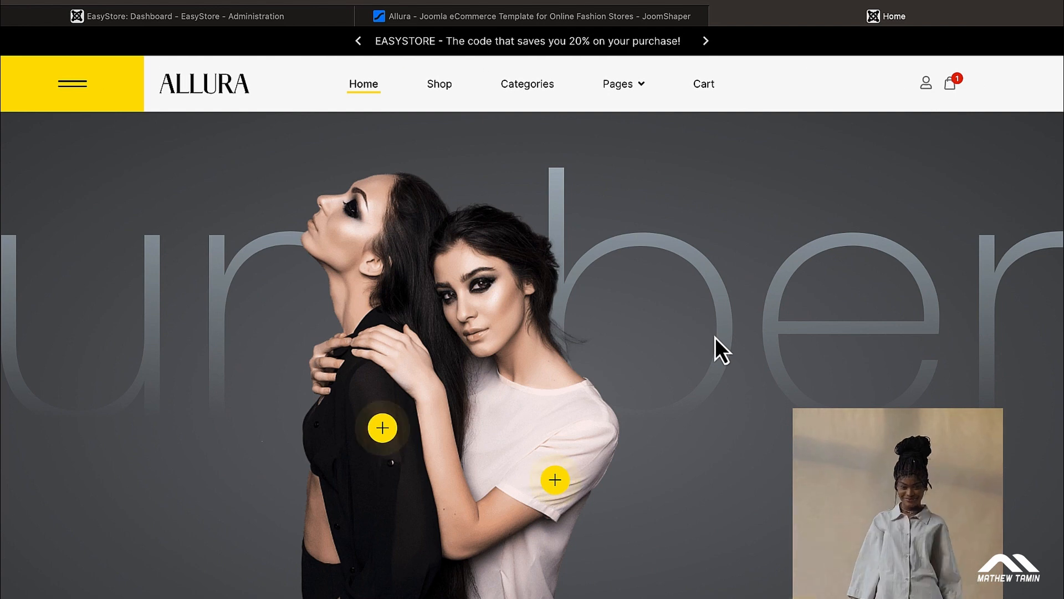
Step: Scroll through the Allura storefront home page, then return to the JoomShaper Allura template tab
scroll(715, 337, "down", 1)
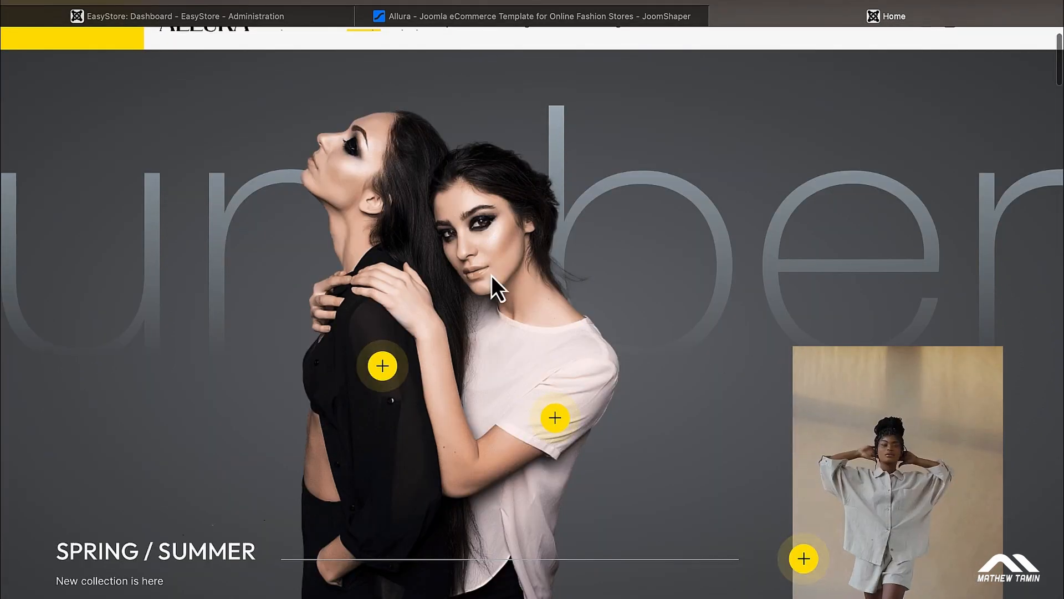
scroll(491, 275, "down", 4)
scroll(492, 275, "down", 4)
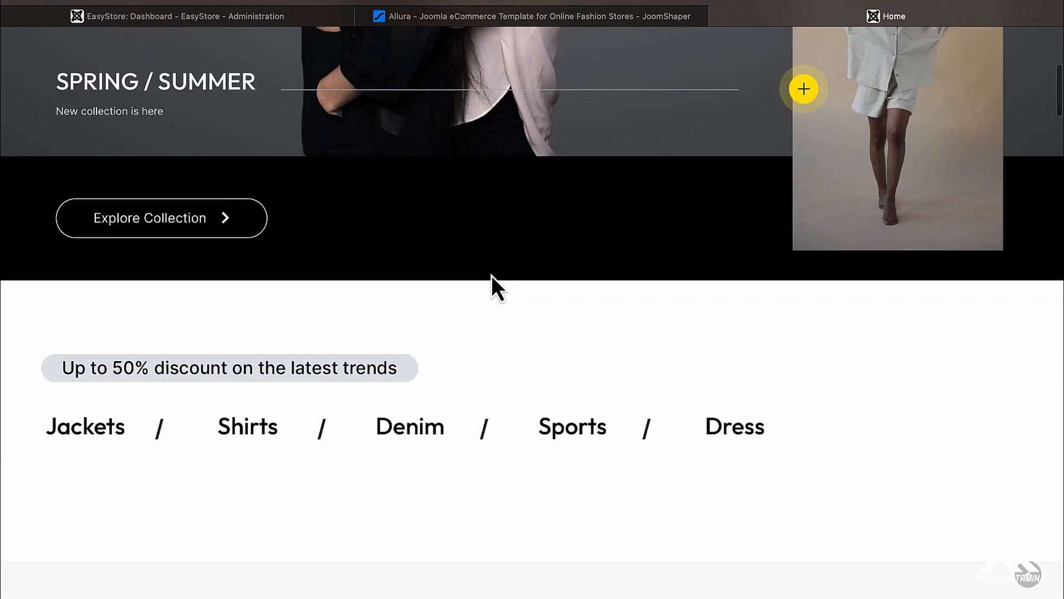
scroll(309, 410, "down", 4)
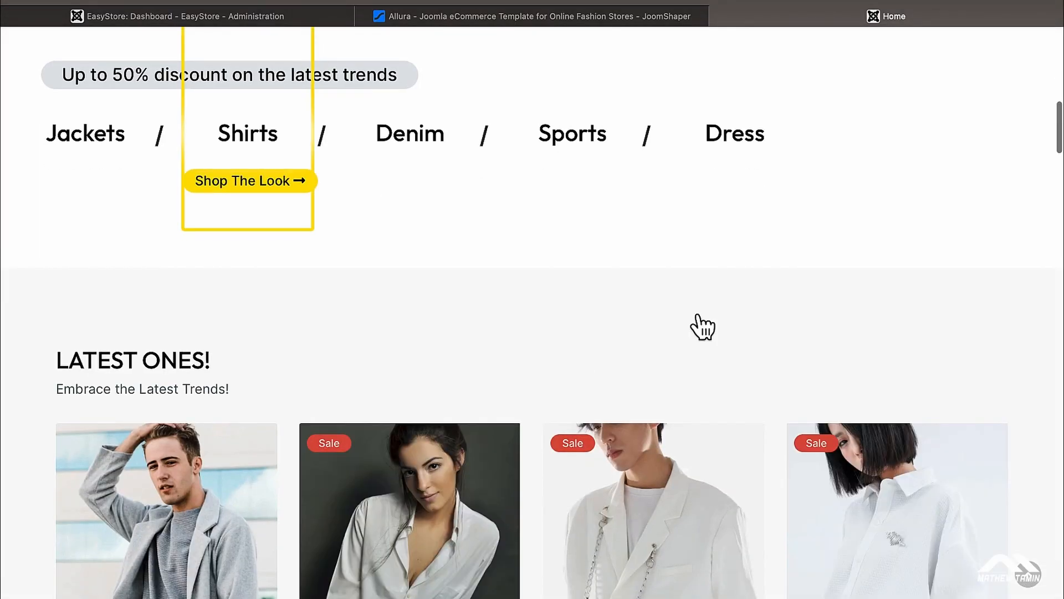
scroll(888, 231, "up", 10)
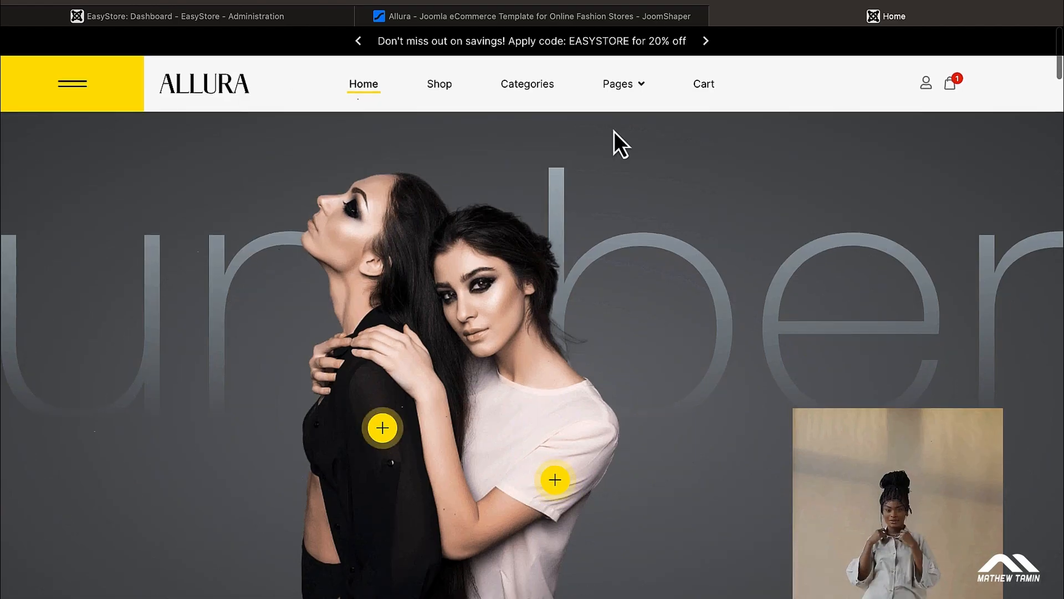
left_click(554, 16)
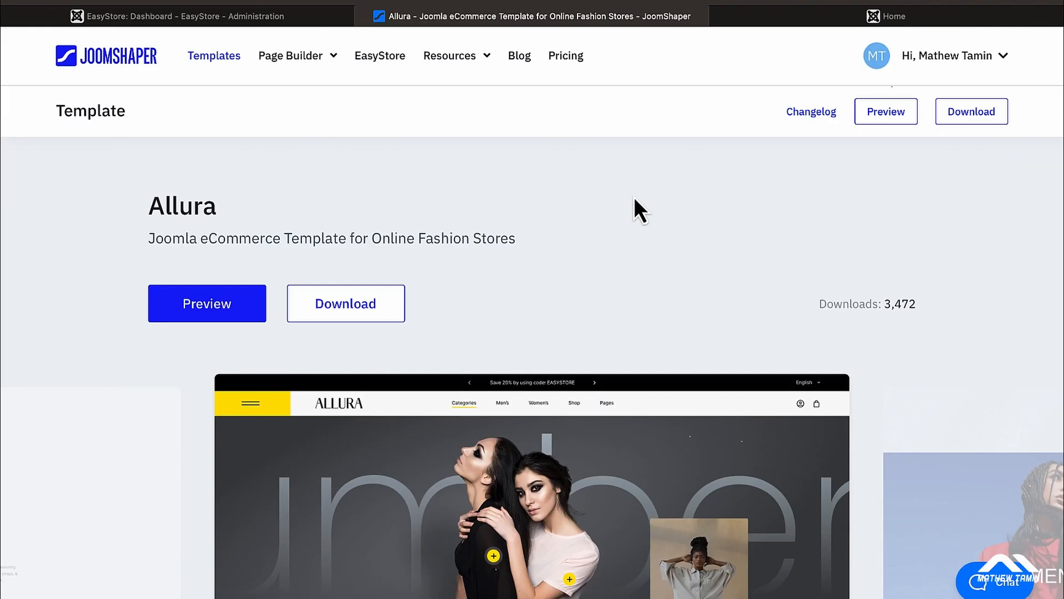
Step: Bring up the Allura download packages from the template page, then close them
scroll(635, 198, "down", 2)
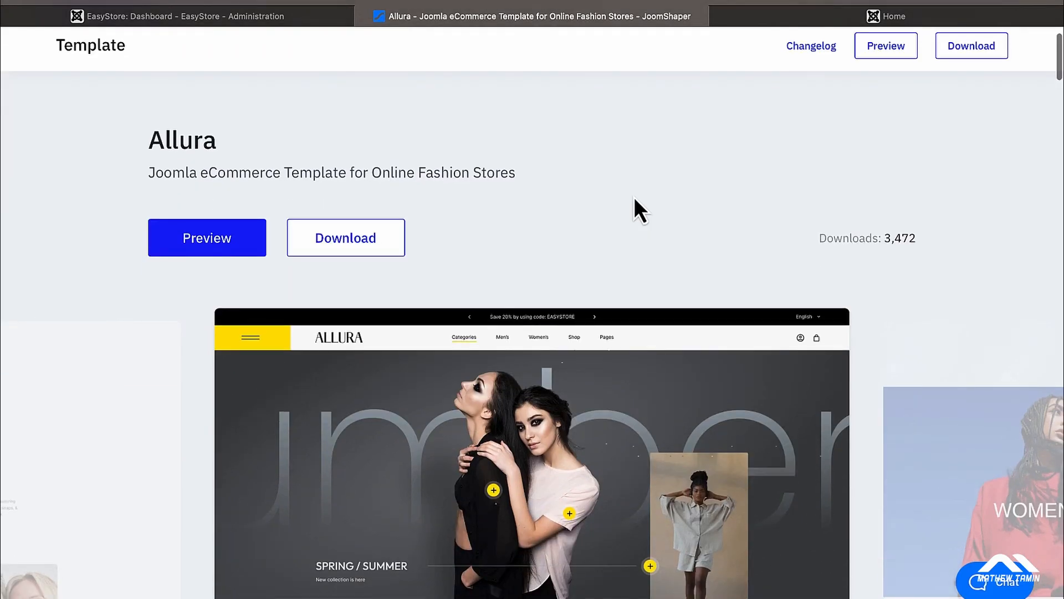
scroll(634, 198, "up", 2)
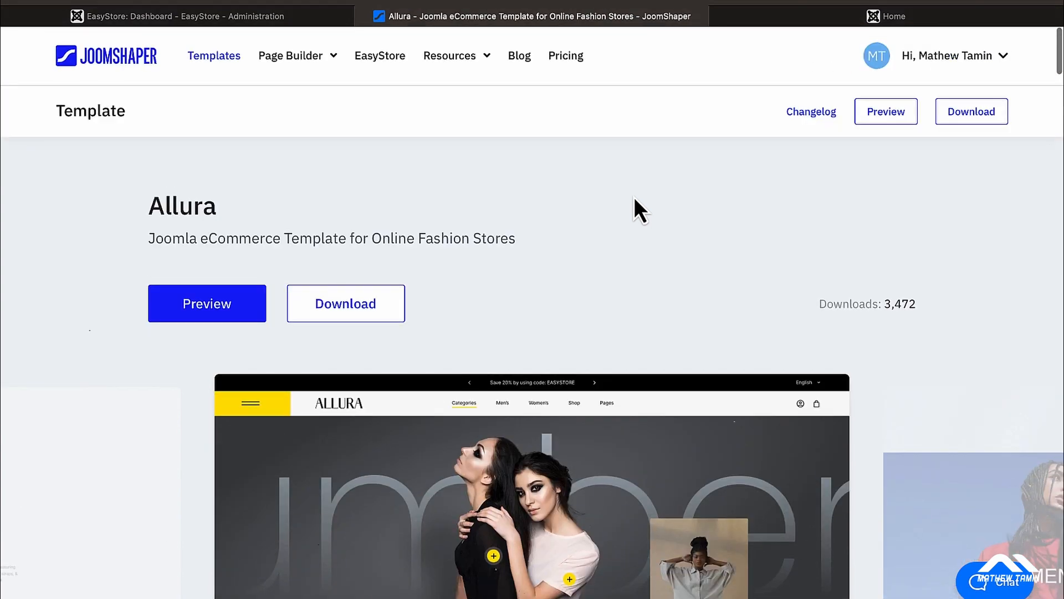
left_click(974, 114)
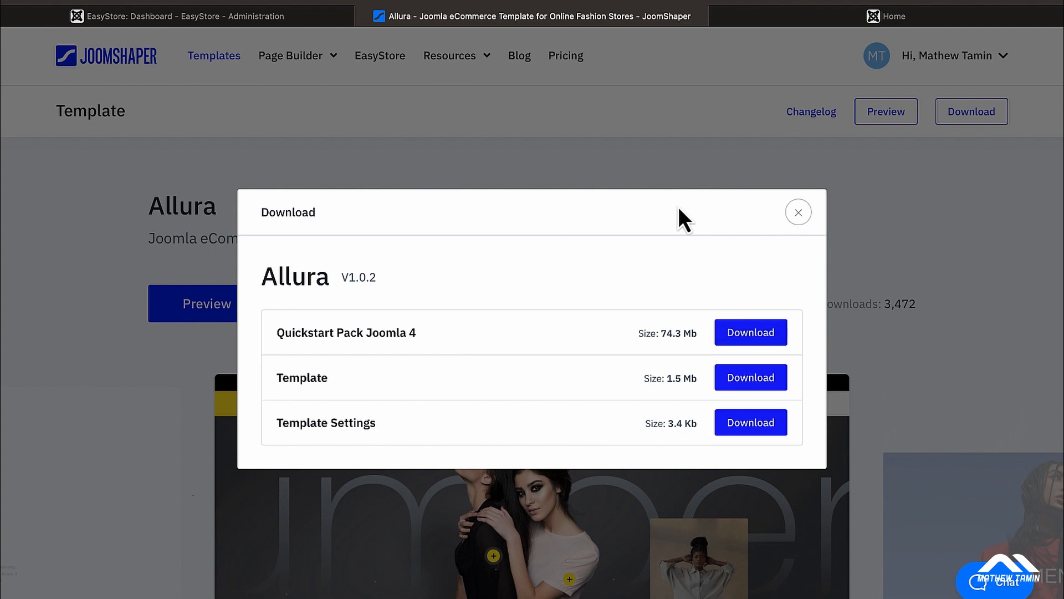
left_click(797, 214)
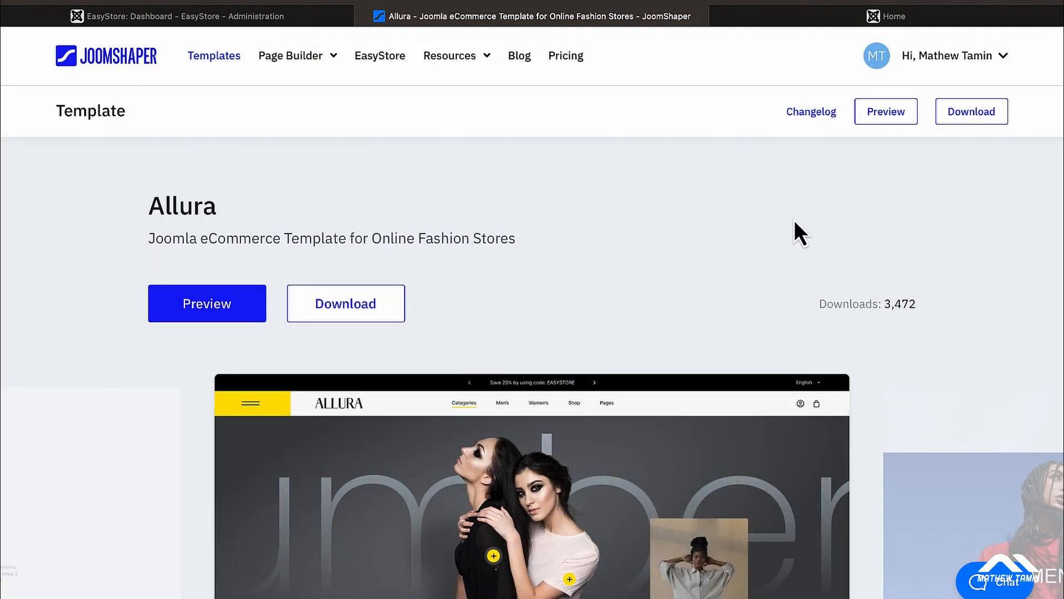
Step: From the account's Downloads page, download the 1.5 Mb Allura Template package
left_click(990, 64)
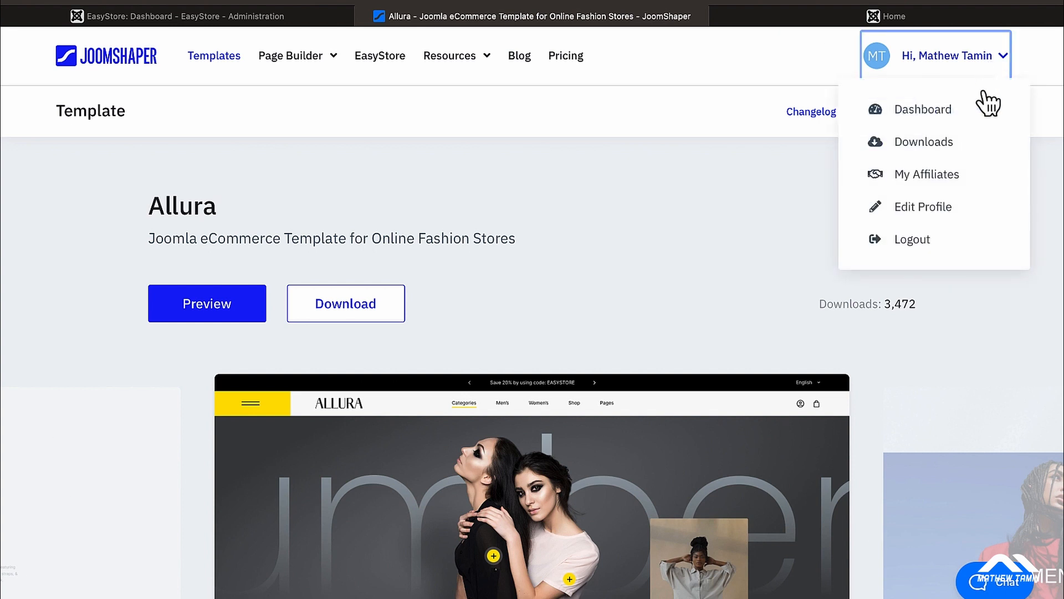
left_click(933, 148)
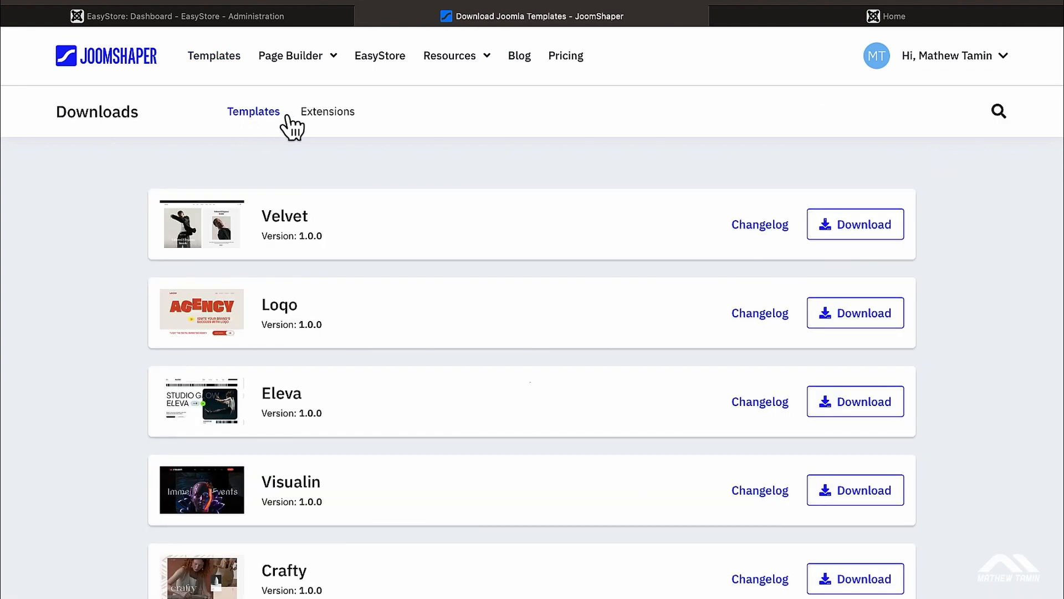
scroll(477, 257, "down", 1)
scroll(477, 258, "down", 12)
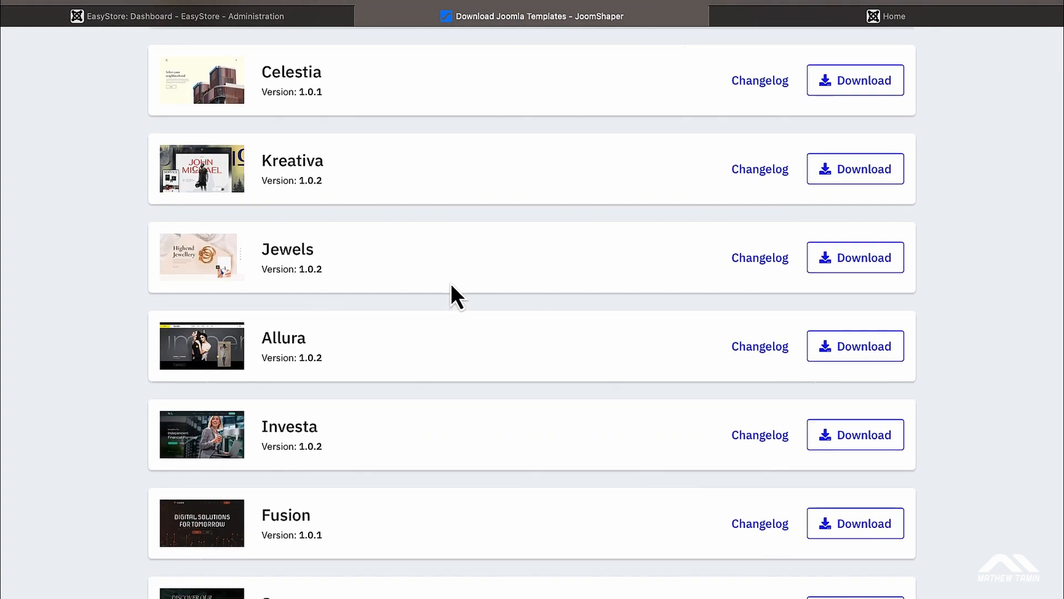
left_click(842, 355)
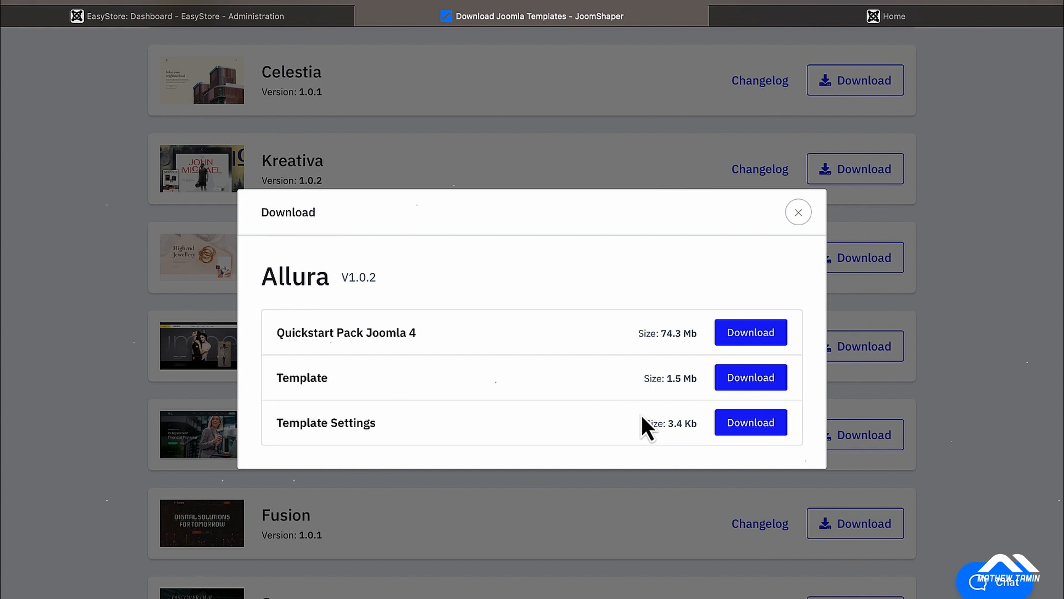
left_click(750, 386)
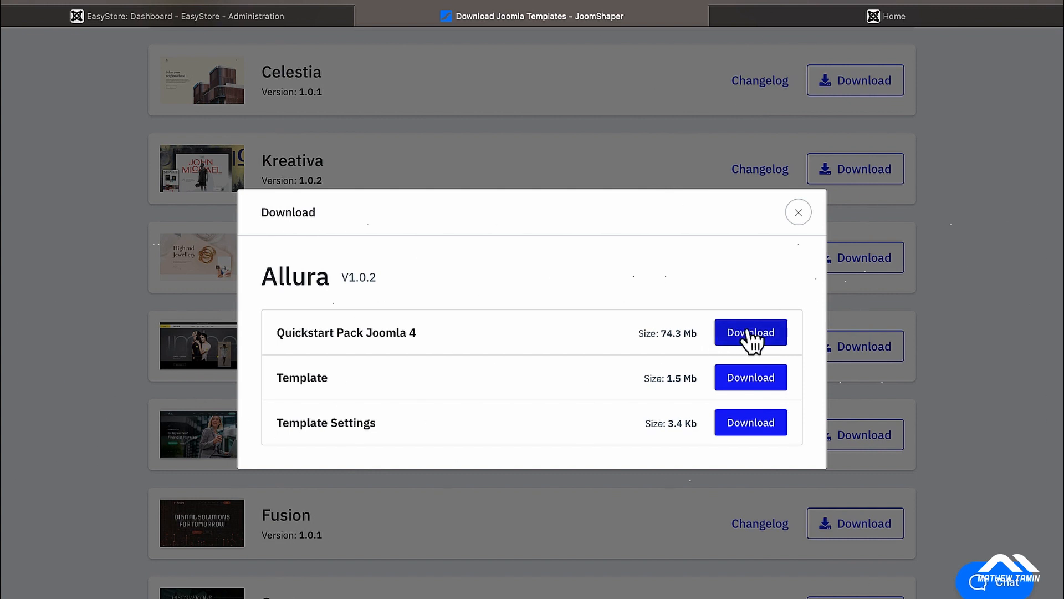
Step: Close the Allura download dialog and look over the installed Allura site's home page
left_click(799, 212)
left_click(803, 21)
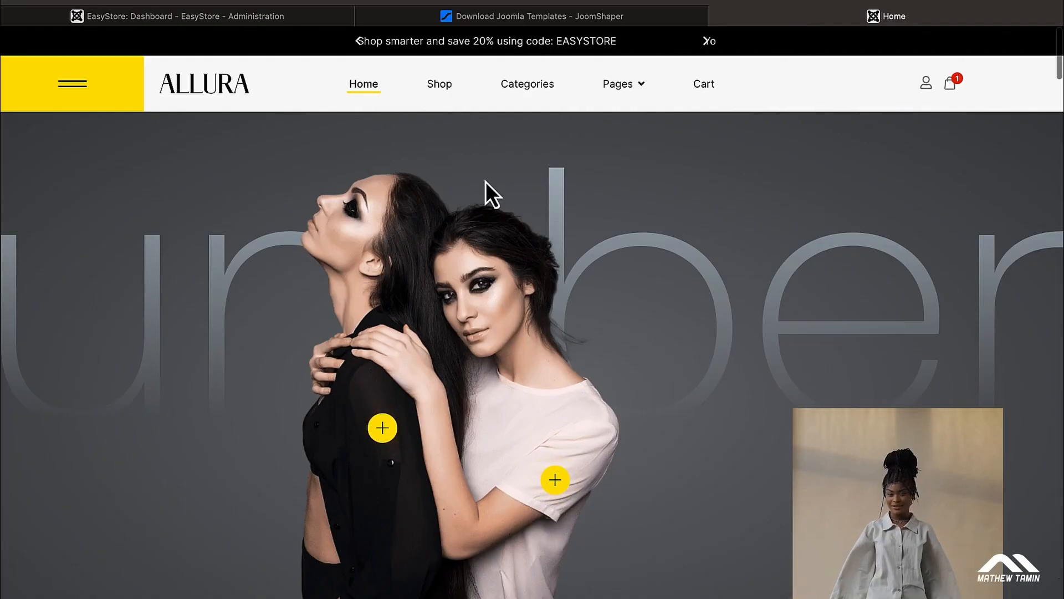
scroll(485, 181, "down", 15)
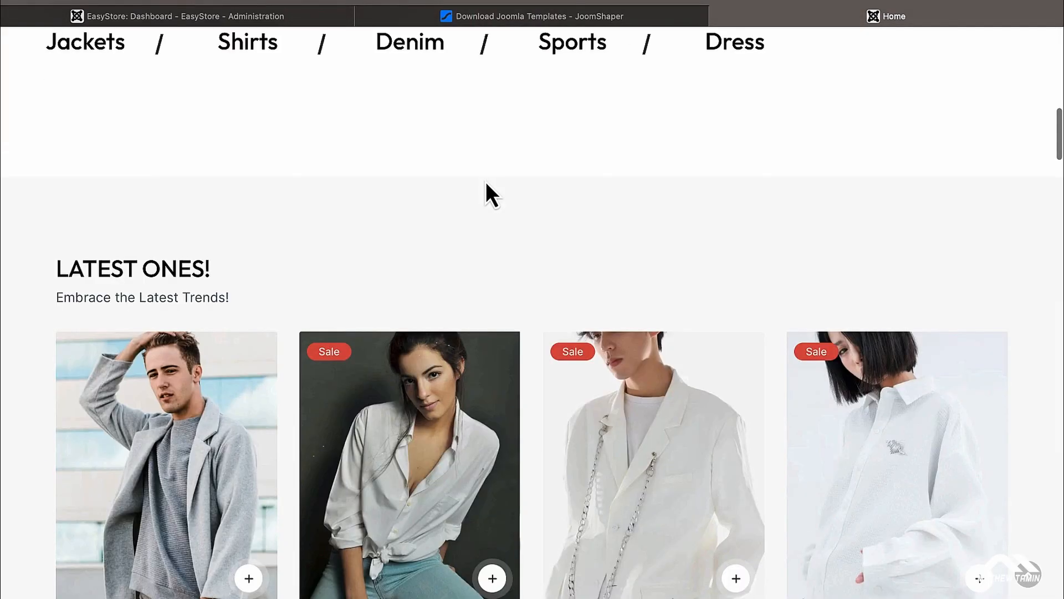
scroll(492, 195, "up", 15)
scroll(486, 181, "up", 2)
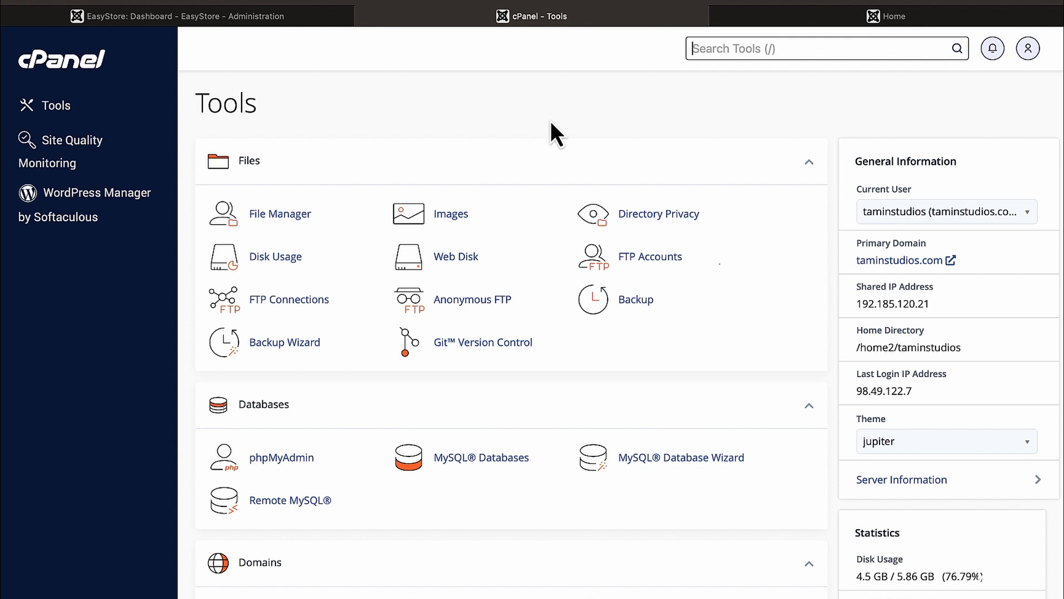
Step: Open MySQL® Databases from the Databases group in cPanel Tools
scroll(550, 121, "down", 1)
scroll(550, 119, "up", 1)
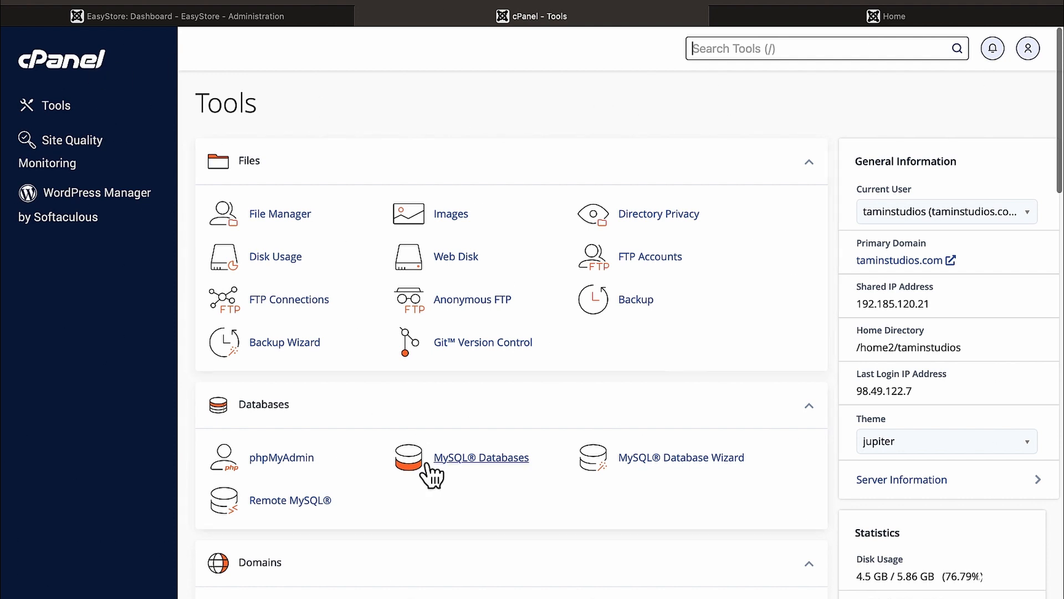
scroll(485, 520, "down", 1)
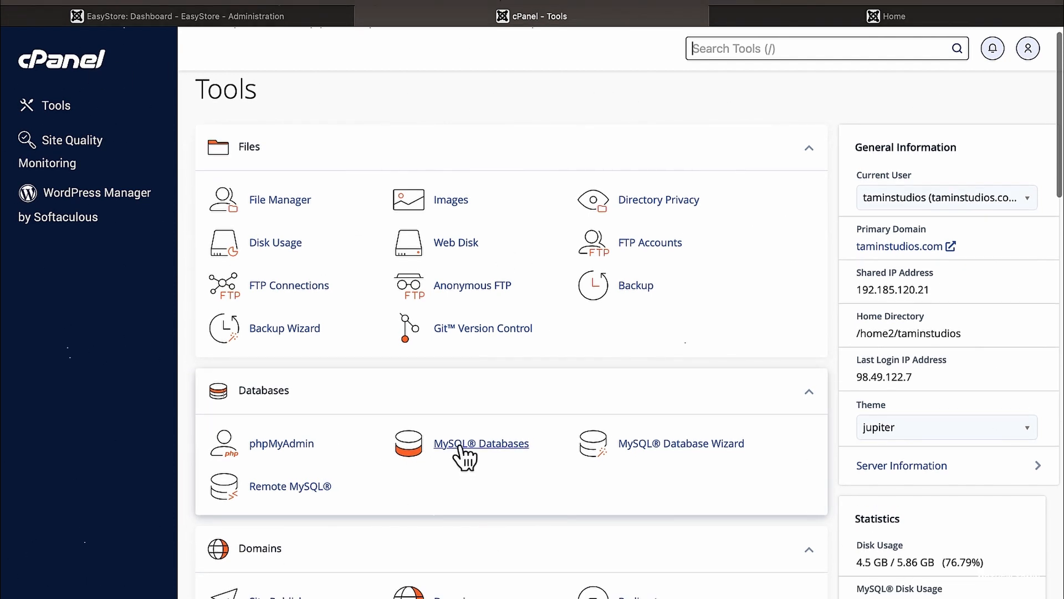
scroll(481, 455, "up", 1)
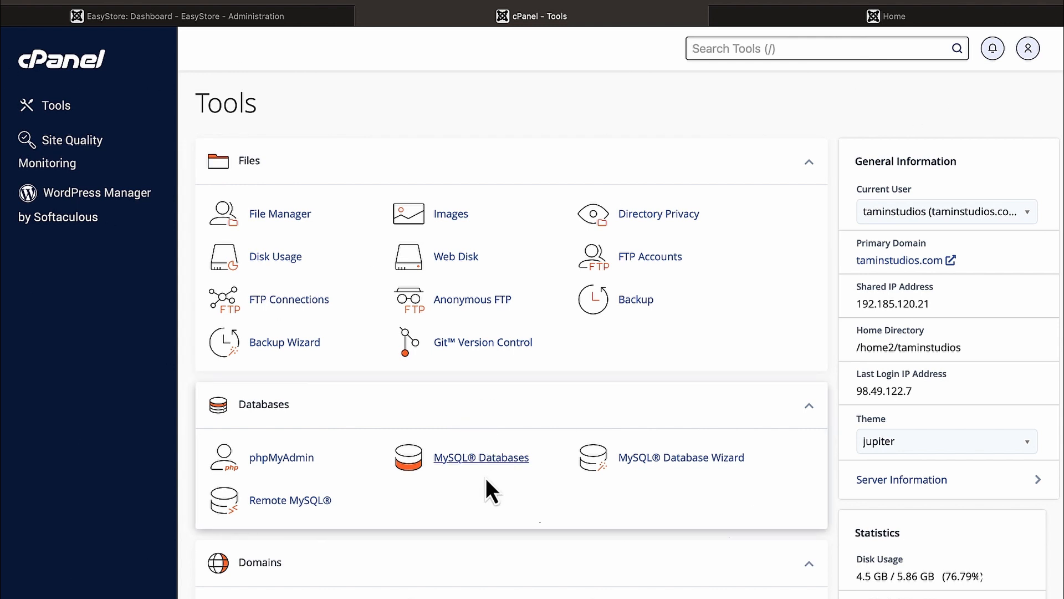
left_click(455, 457)
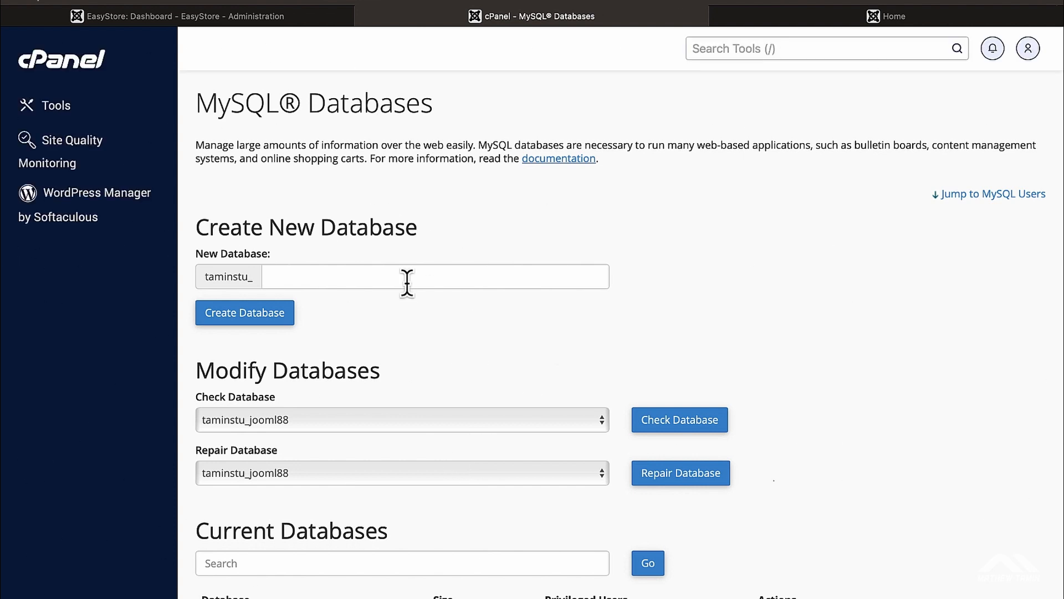
Step: Create the taminstu_easystore database and return to the MySQL Databases page
left_click(388, 277)
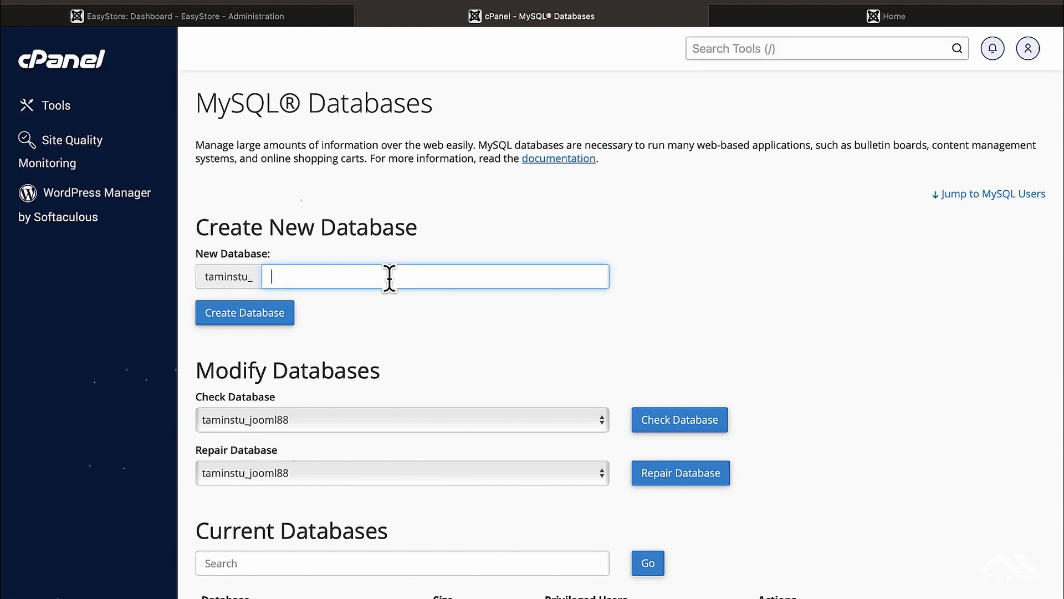
type("easyst")
type("ore")
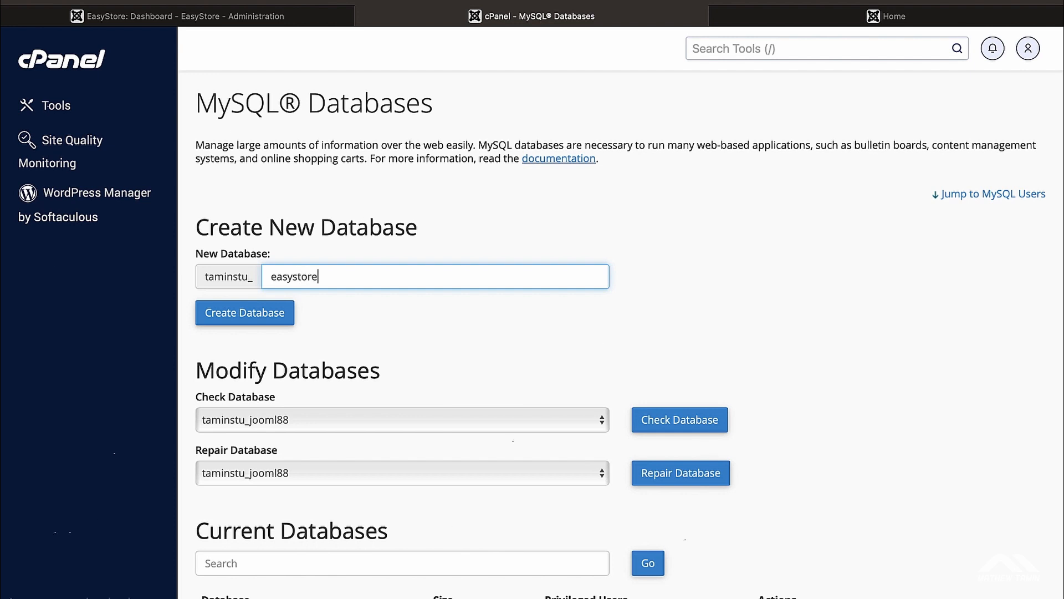
left_click(248, 317)
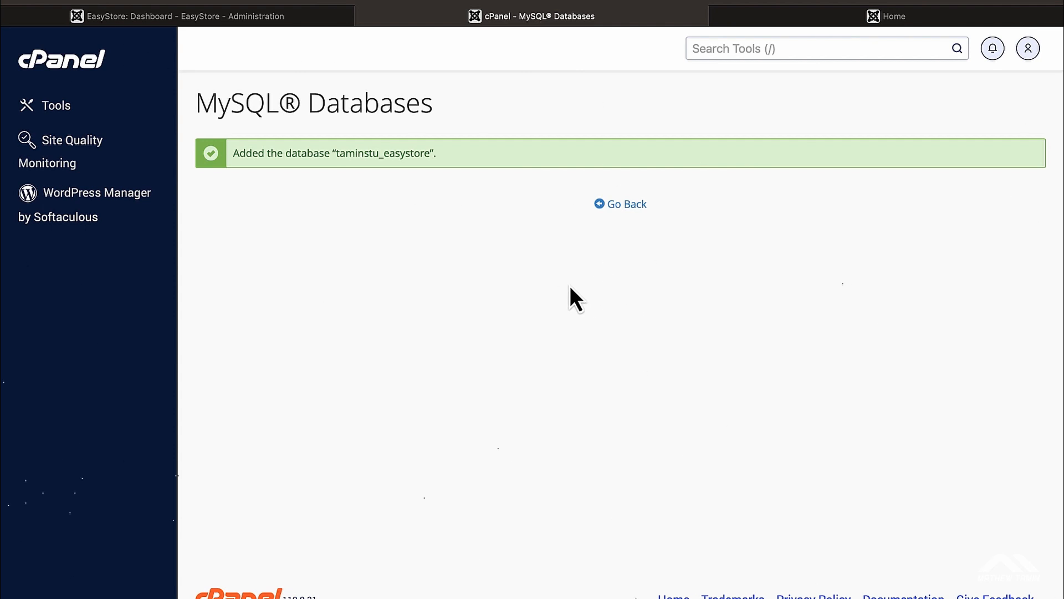
left_click(624, 204)
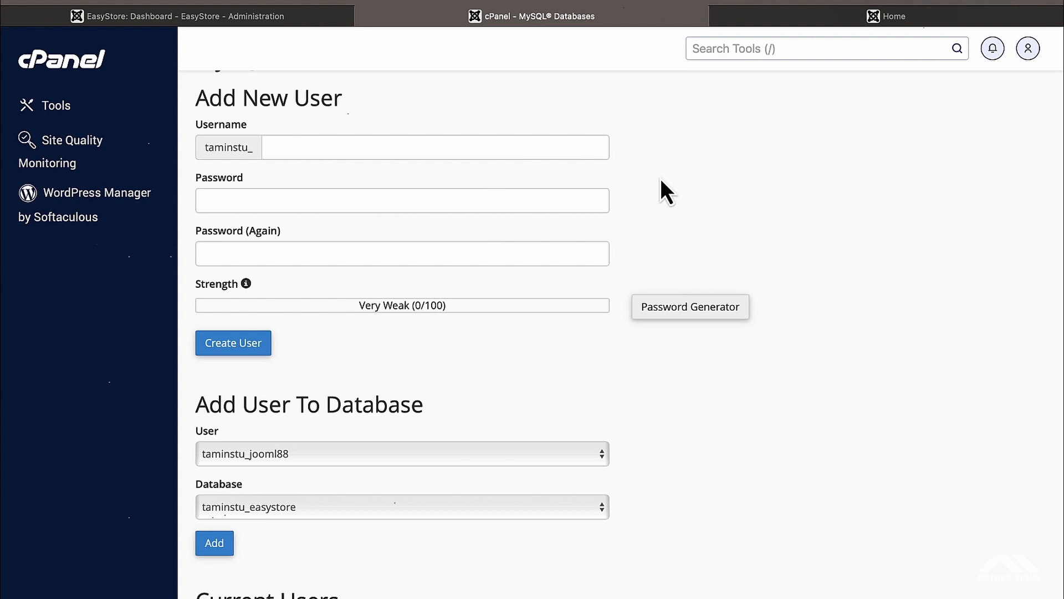
Step: Enter easystore as the new MySQL username, correcting the typos
left_click(354, 151)
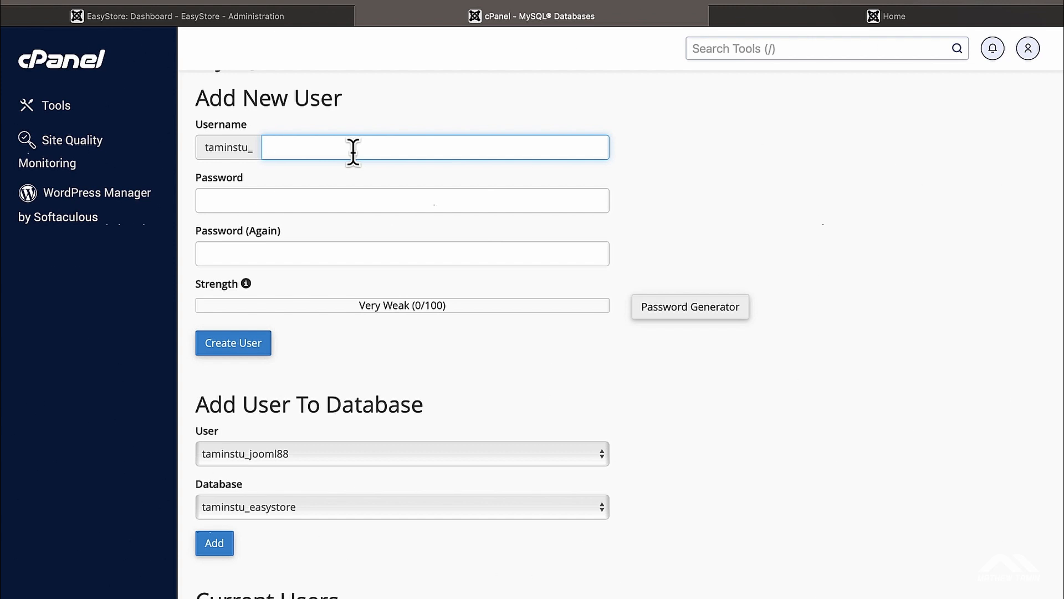
type("east")
key("BackSpace")
type("ystore")
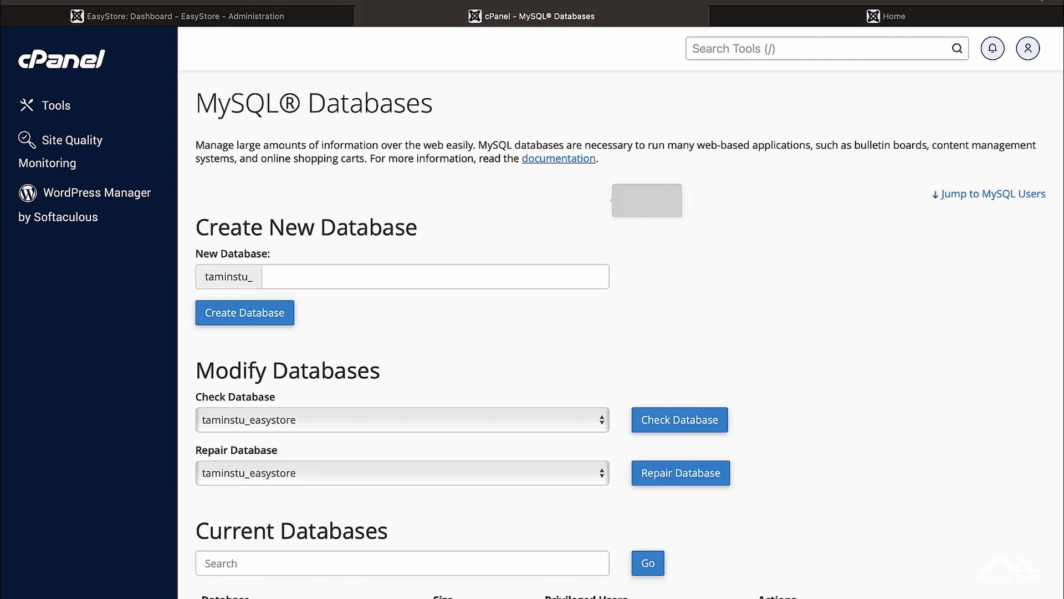
scroll(504, 261, "down", 15)
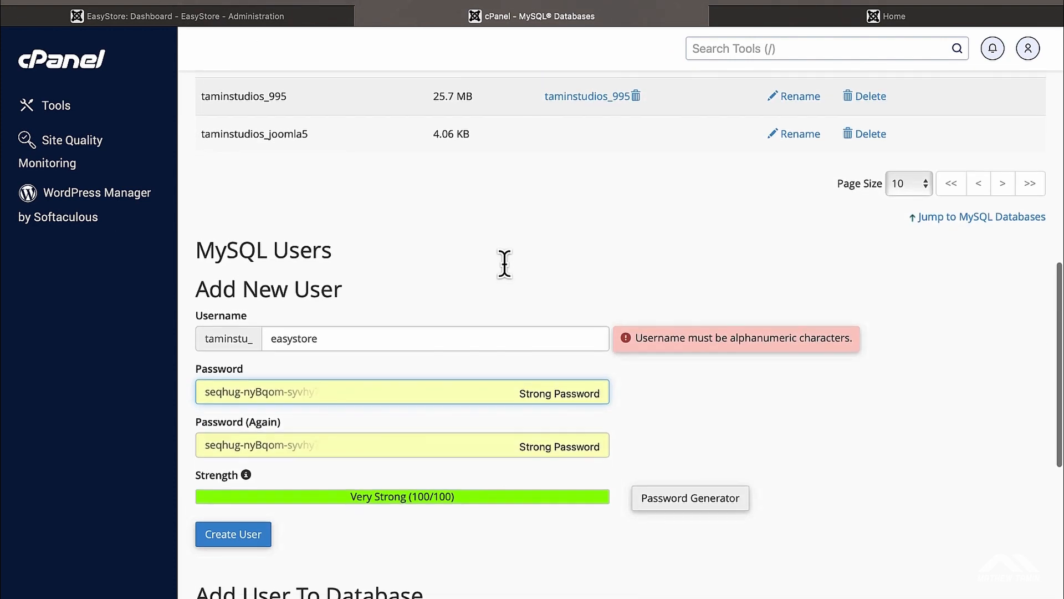
scroll(506, 266, "up", 1)
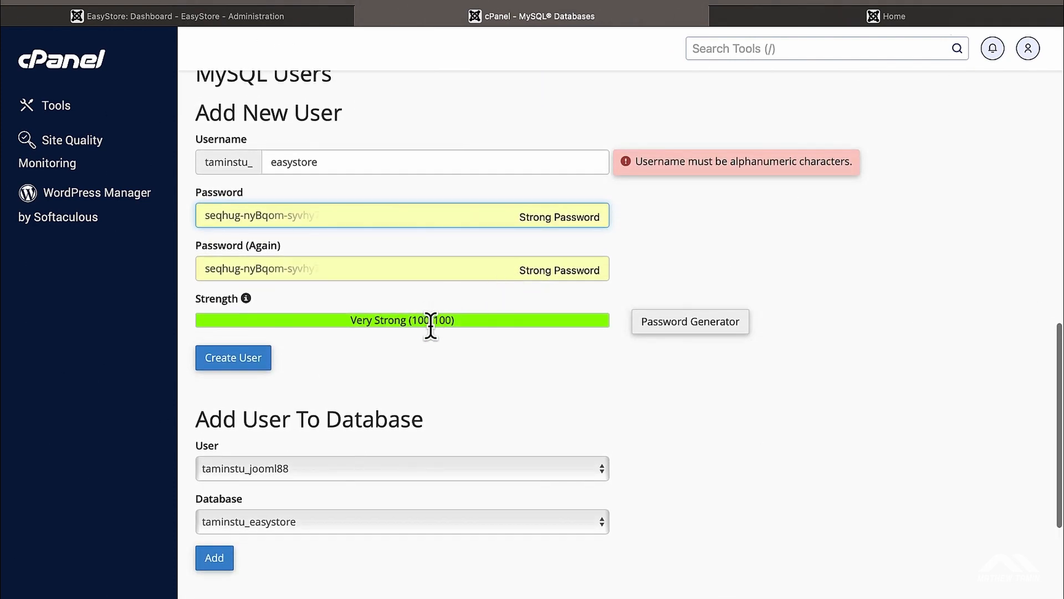
left_click(668, 240)
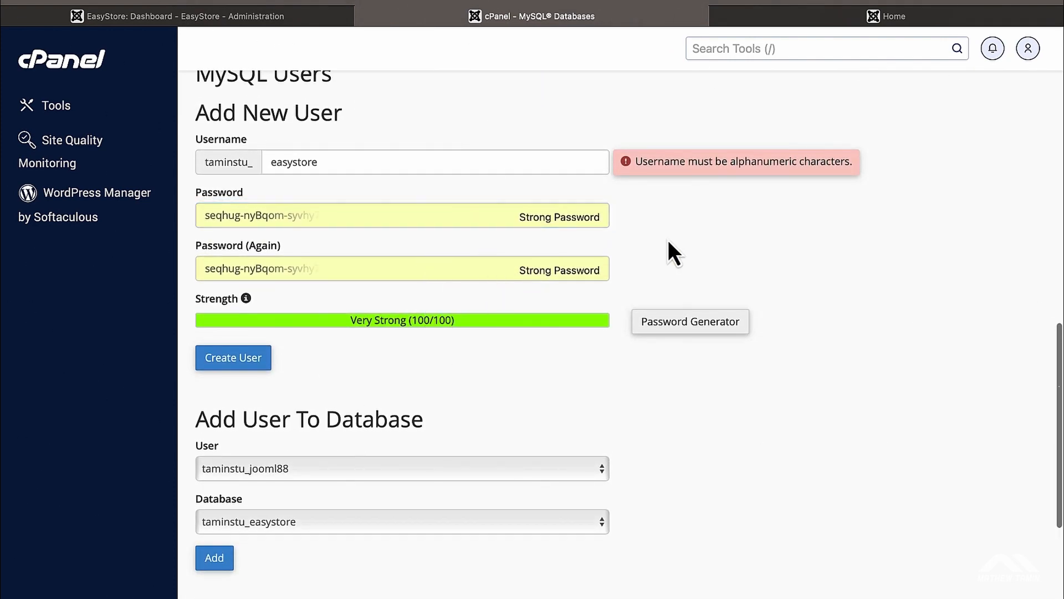
left_click(425, 166)
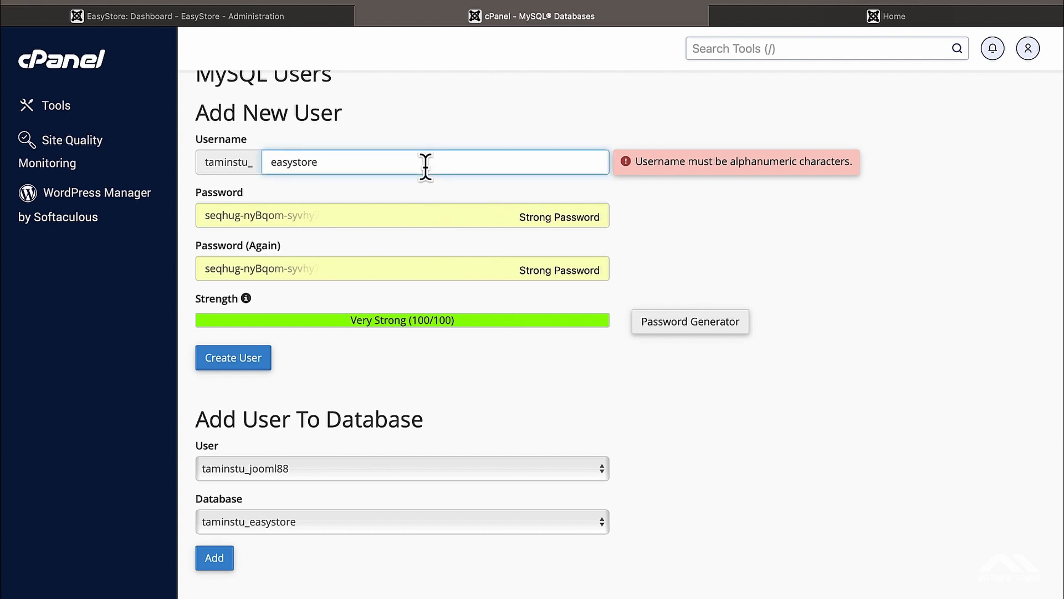
key("BackSpace")
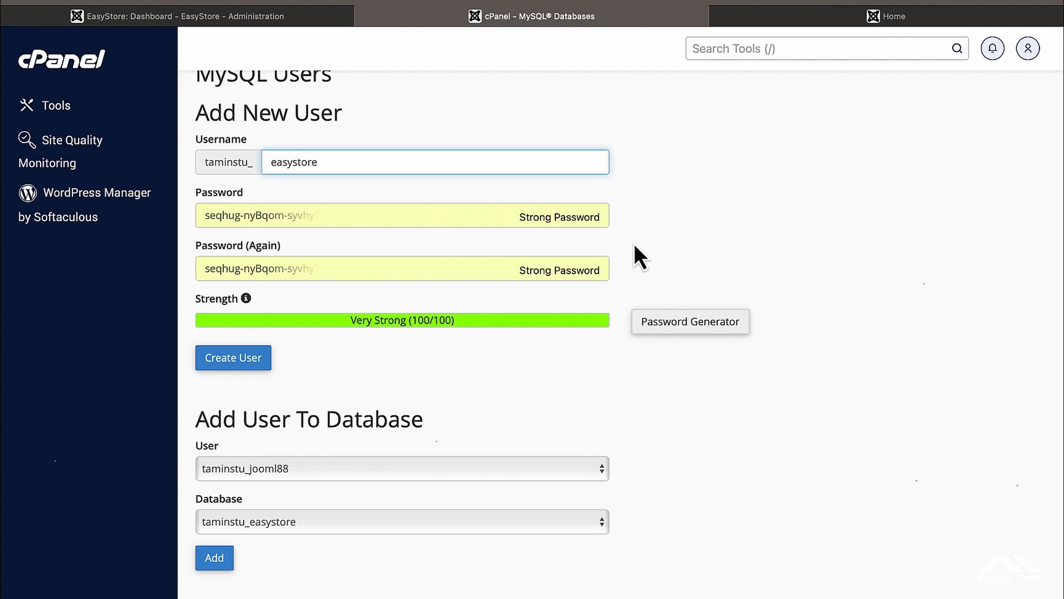
Step: Give the easystore user its own password and create the user, declining the keychain update
left_click(674, 327)
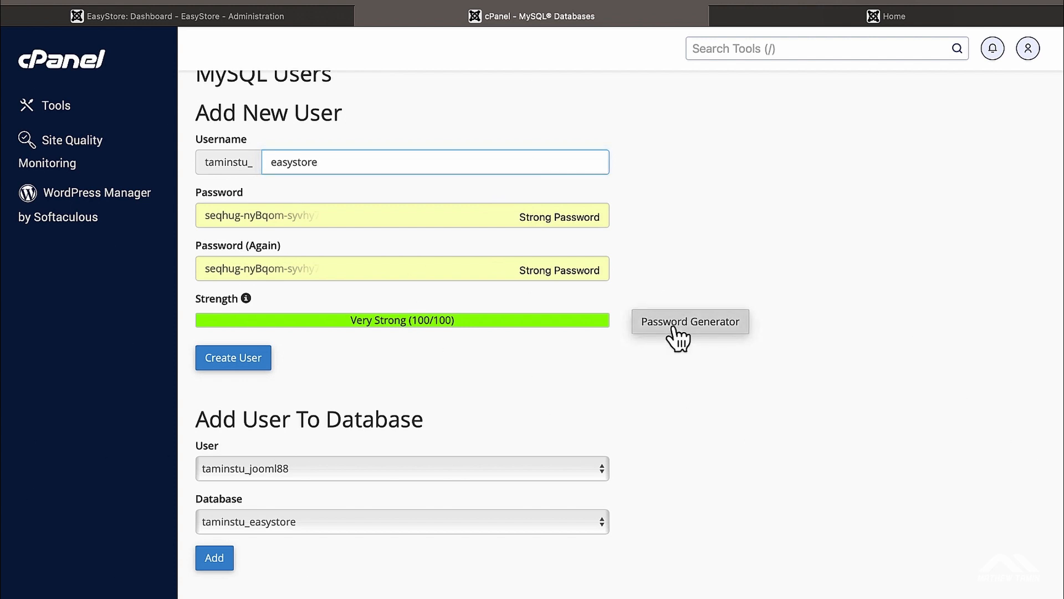
left_click(475, 279)
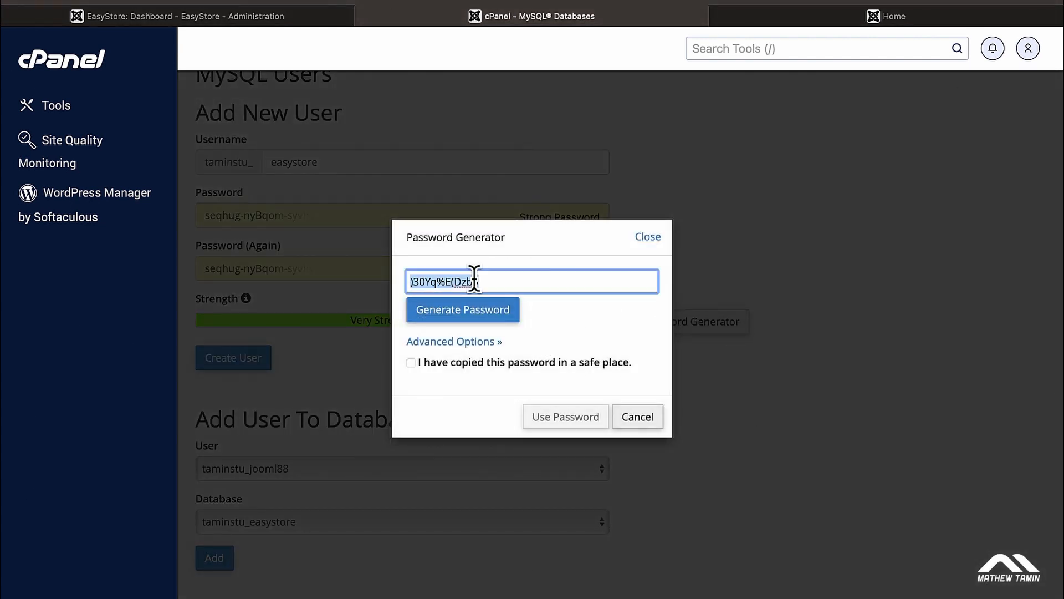
left_click(411, 363)
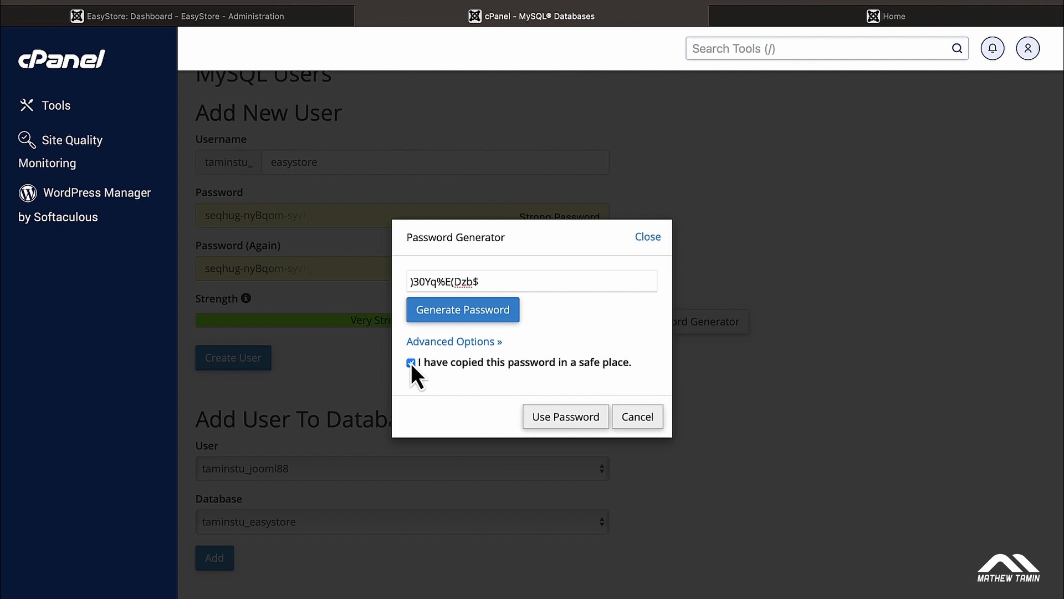
left_click(563, 417)
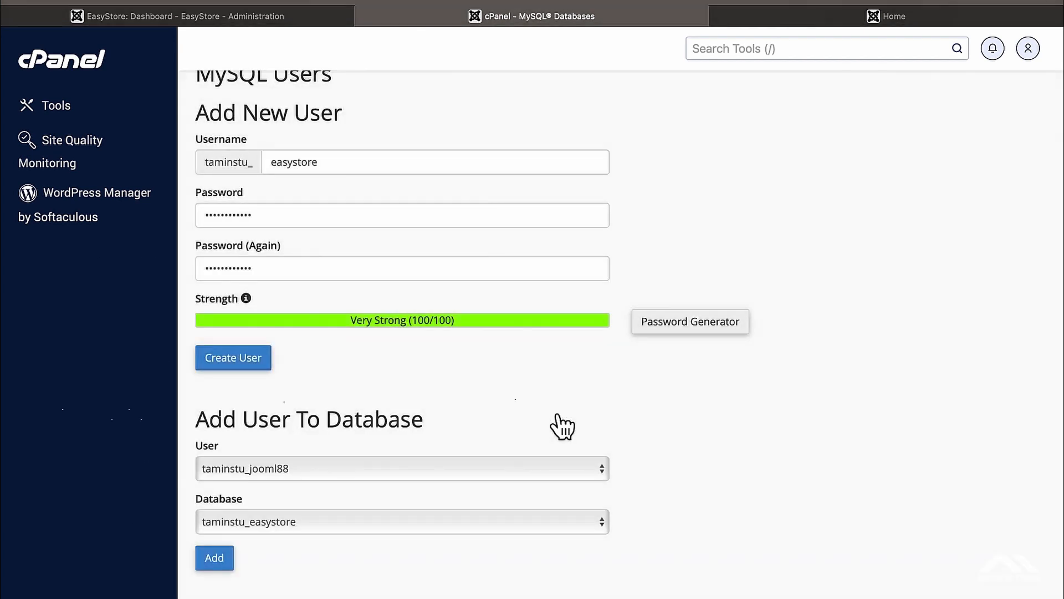
left_click(352, 225)
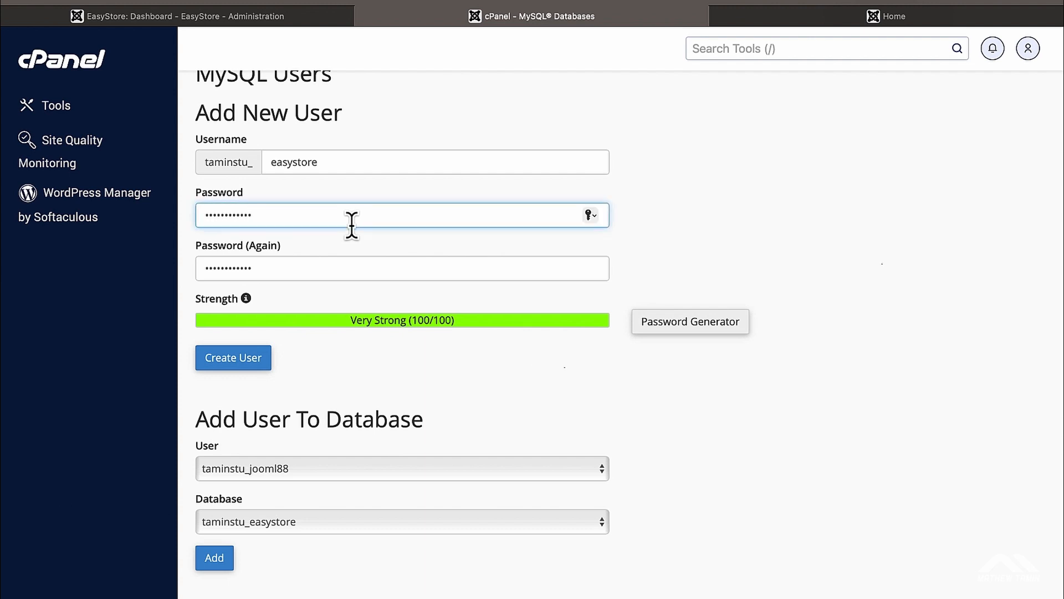
double_click(388, 219)
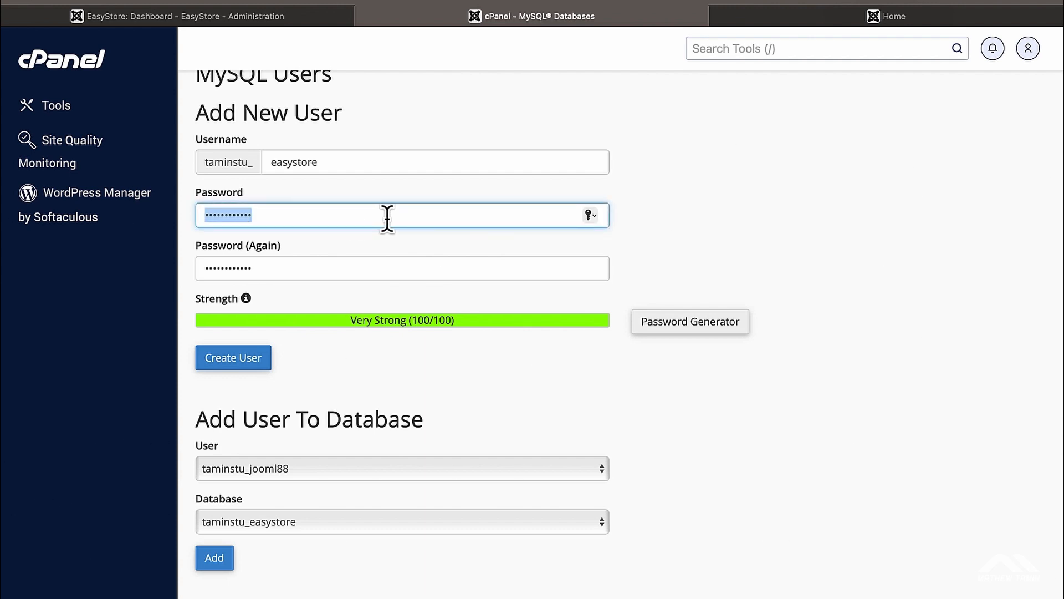
type("••••••••")
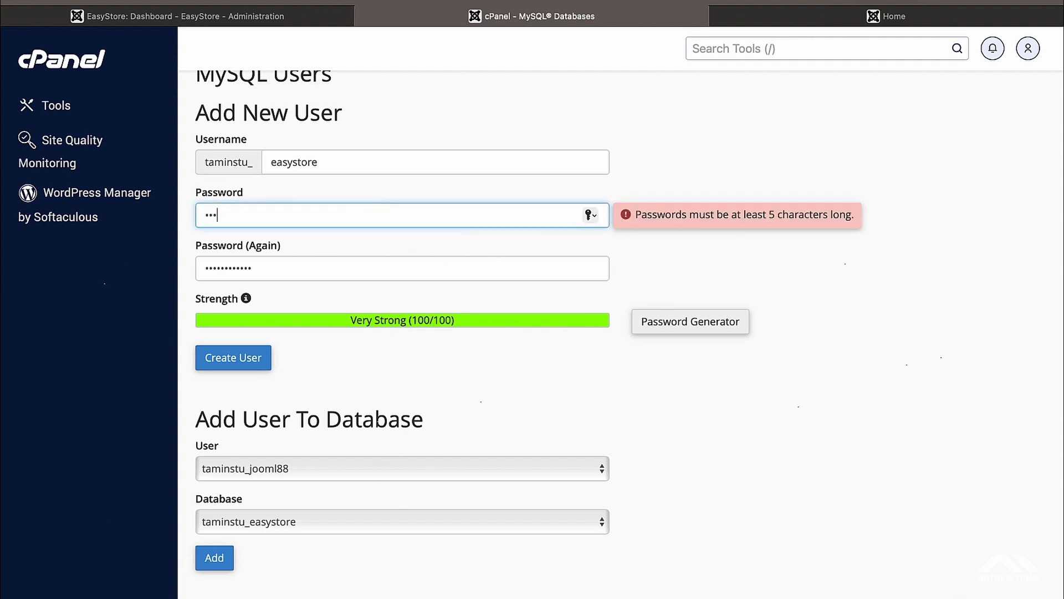
type("••")
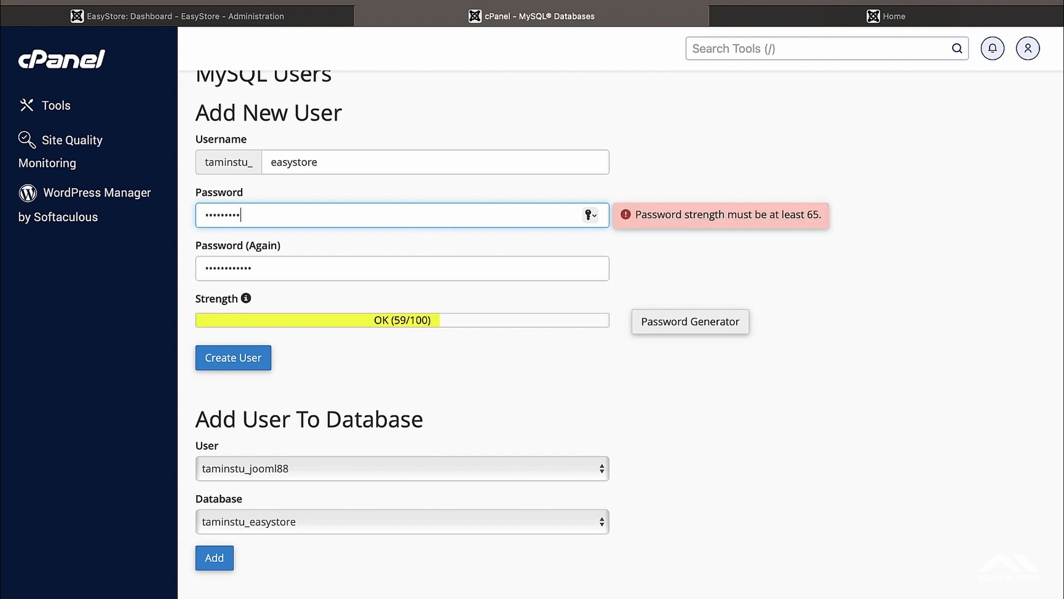
key("Tab")
type("•••••••")
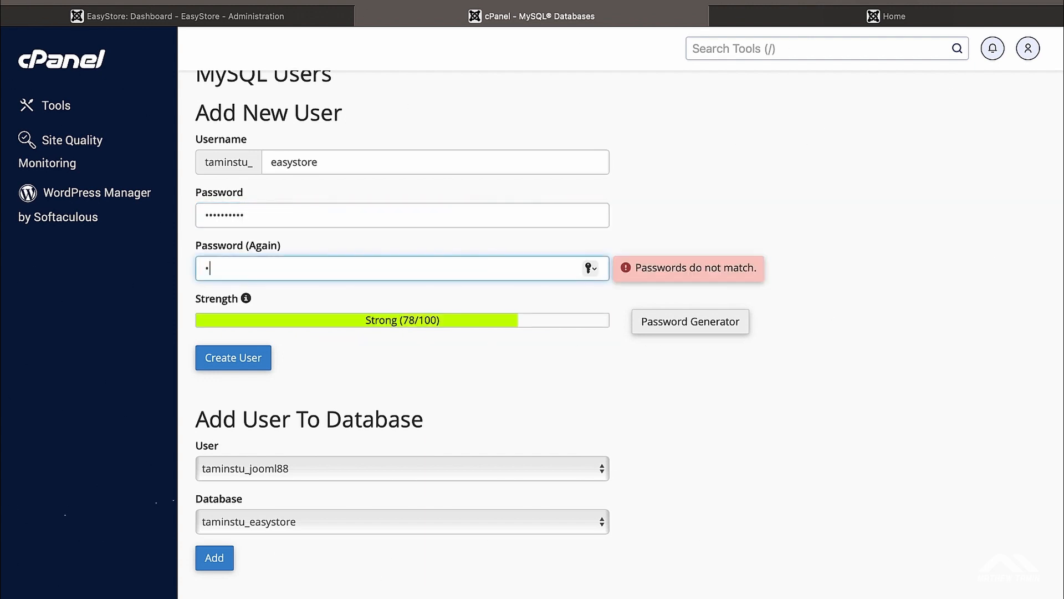
type("•••")
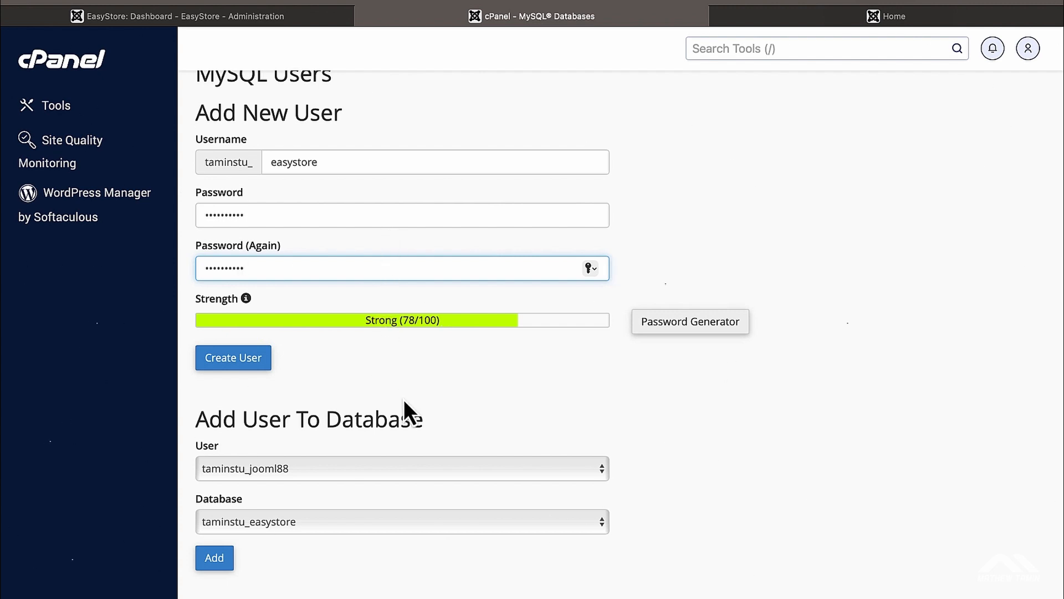
left_click(238, 358)
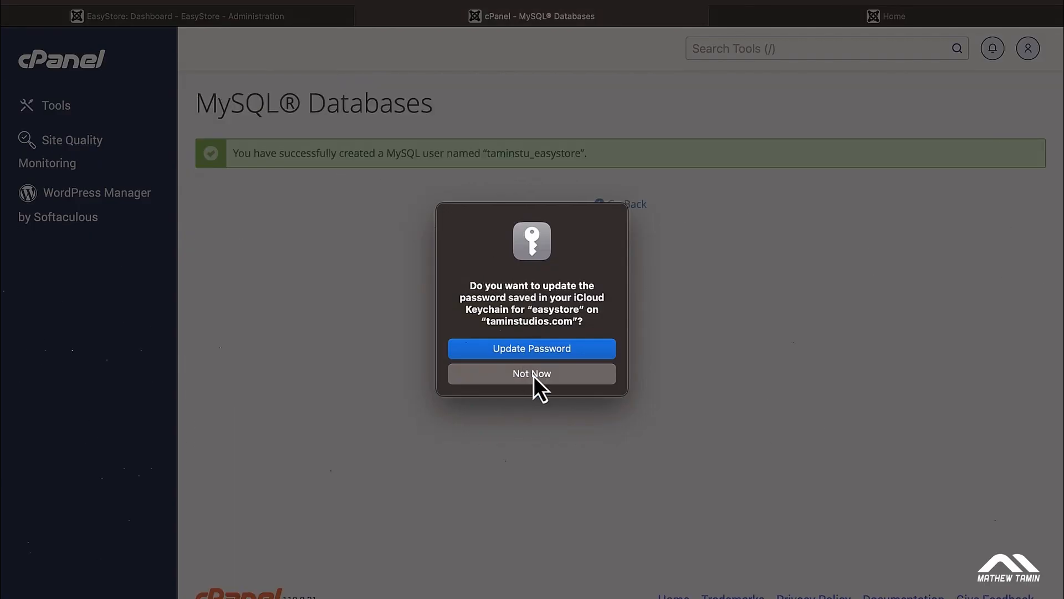
left_click(587, 378)
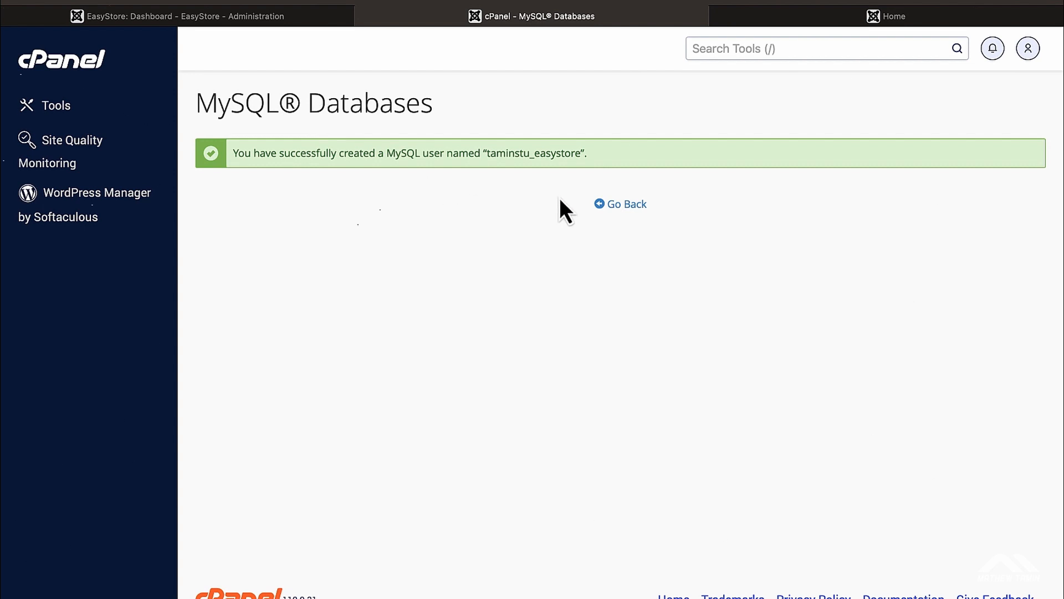
left_click(619, 205)
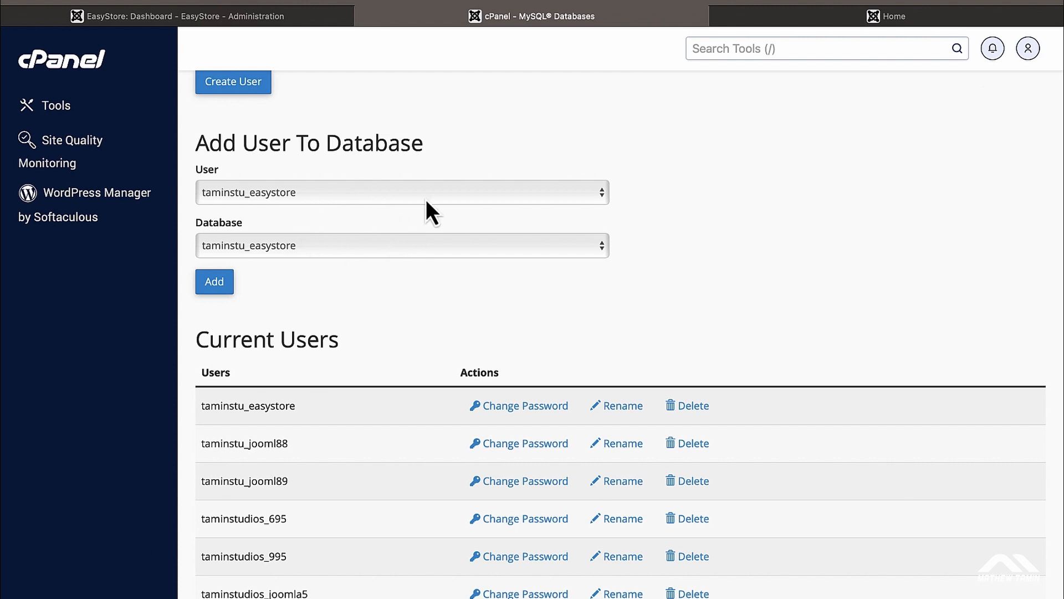
Step: Add taminstu_easystore user to the taminstu_easystore database with ALL PRIVILEGES
left_click(367, 191)
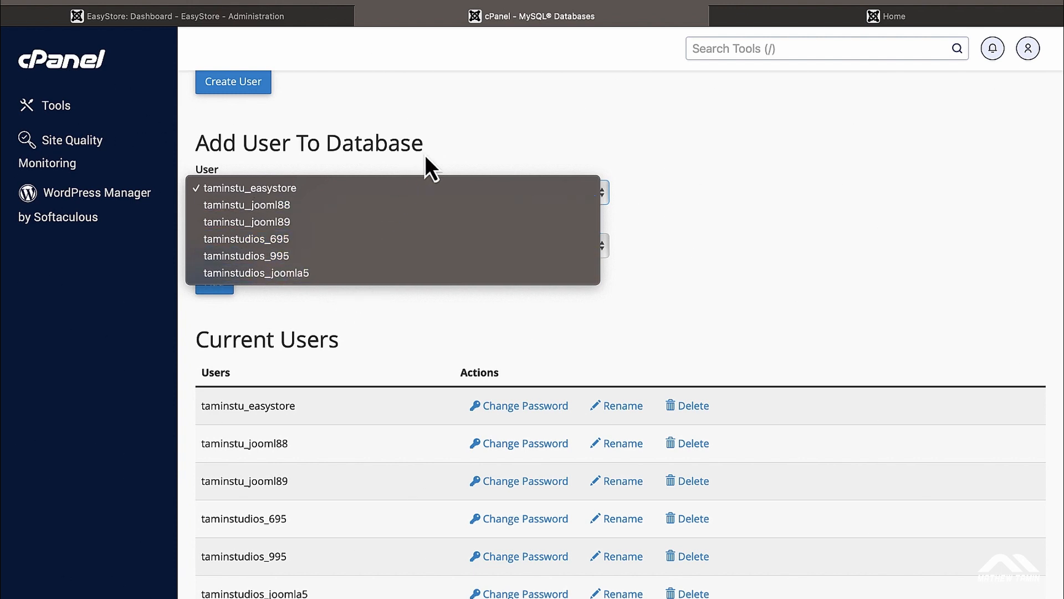
left_click(442, 147)
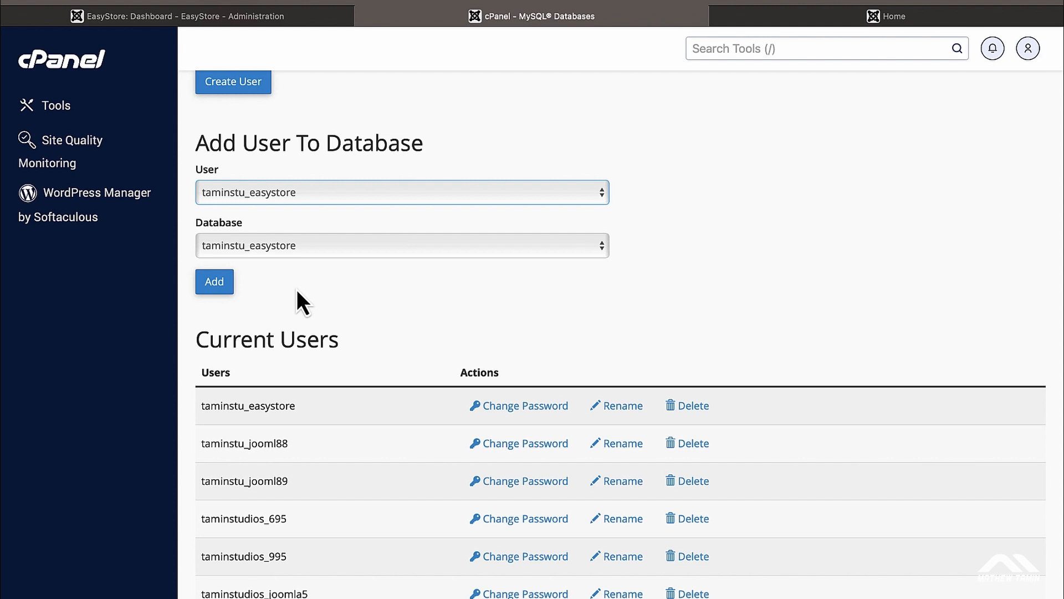
left_click(223, 287)
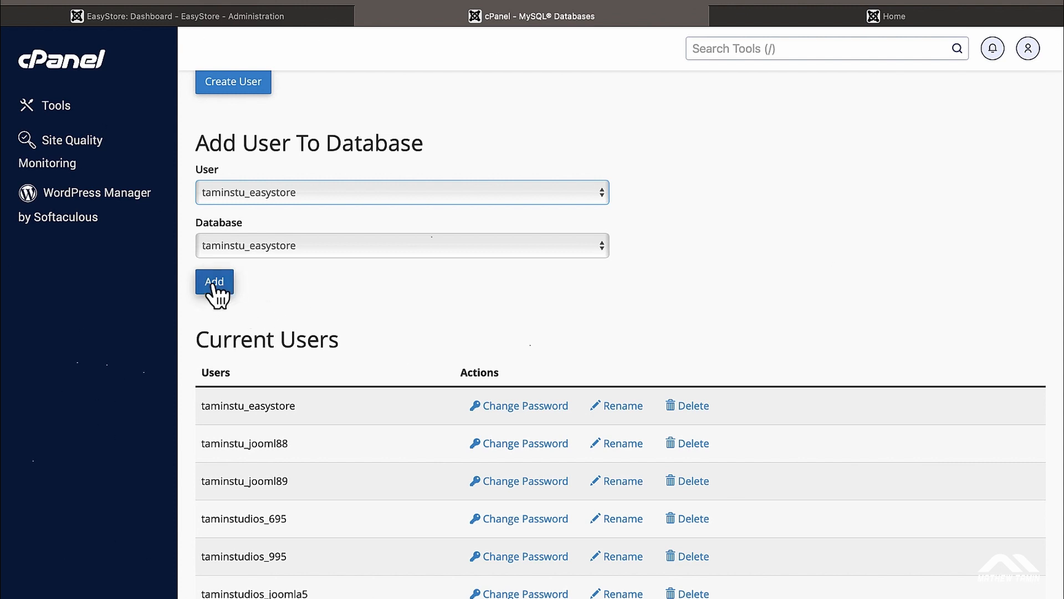
scroll(871, 303, "down", 1)
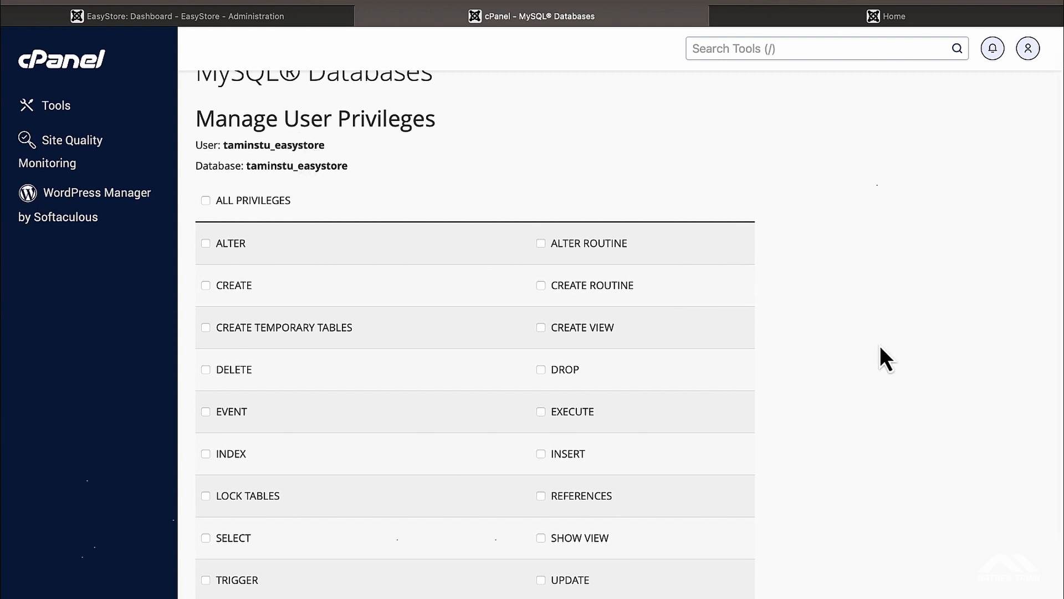
scroll(880, 347, "up", 1)
scroll(880, 347, "down", 1)
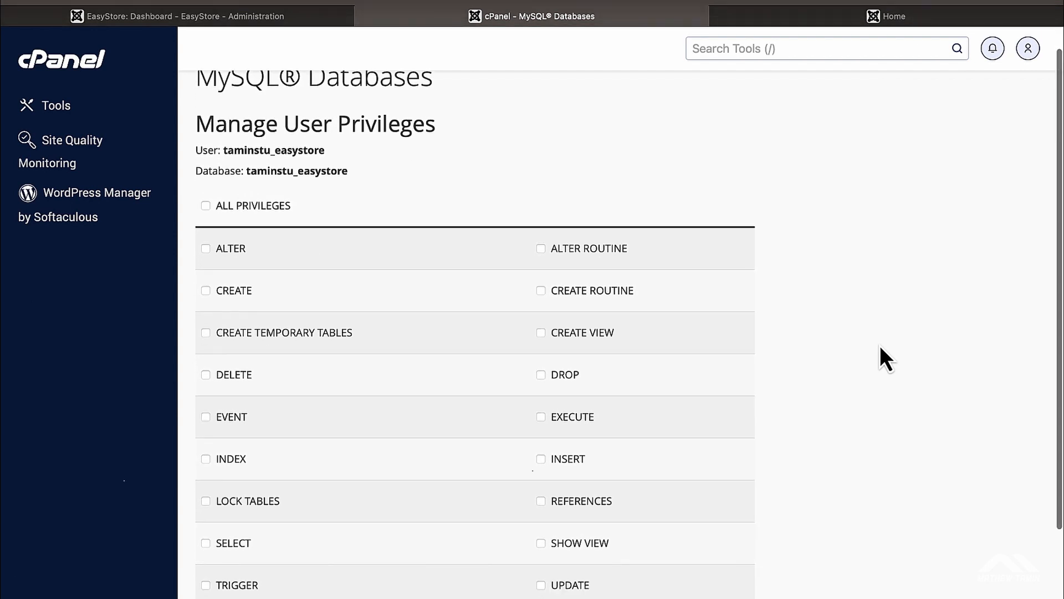
left_click(206, 206)
scroll(796, 327, "down", 4)
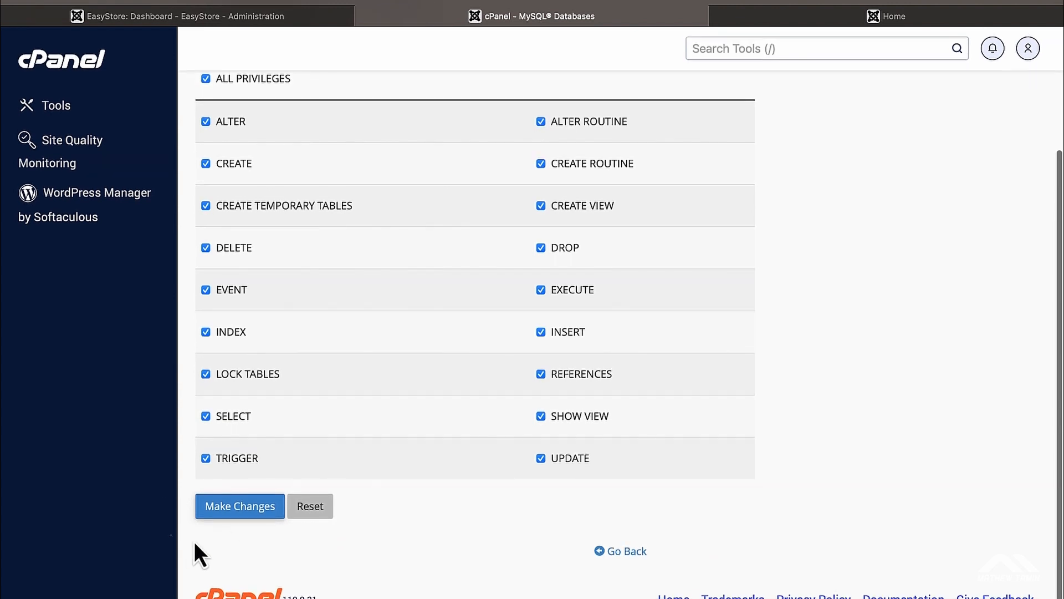
left_click(233, 515)
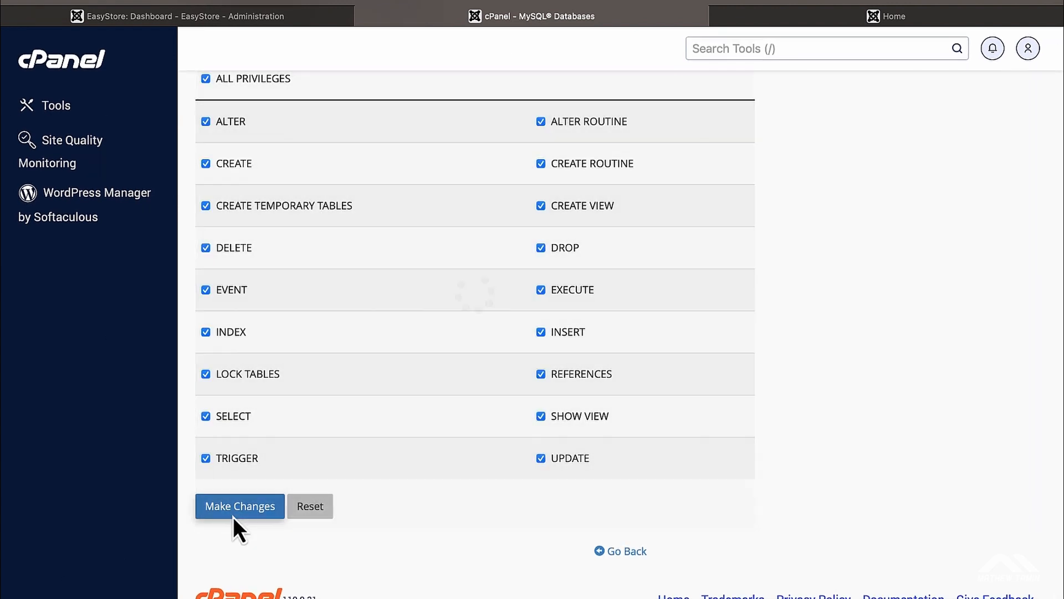
scroll(902, 353, "up", 4)
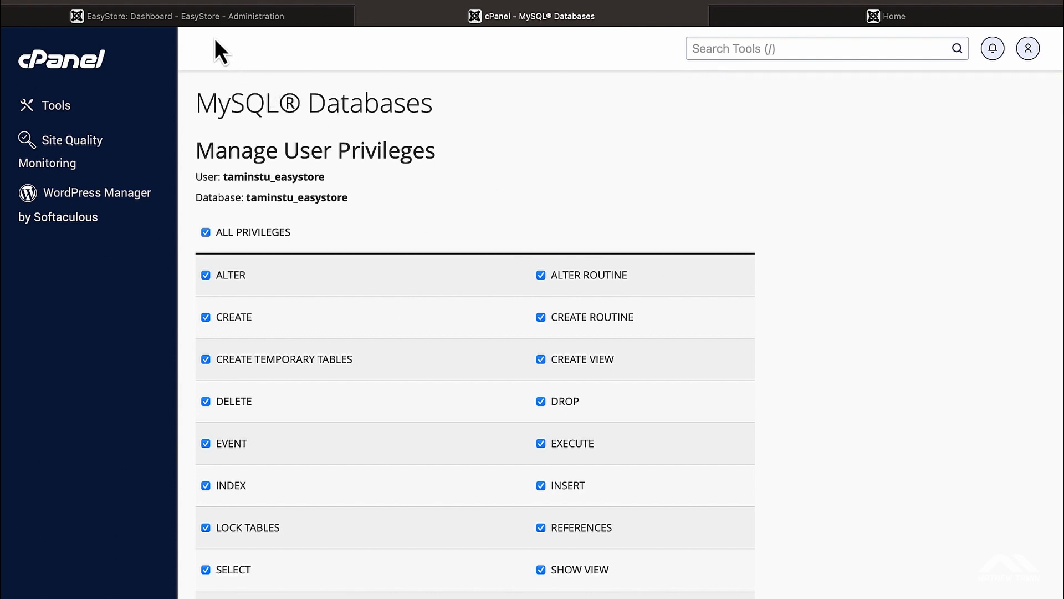
Step: Create and open an easystore2 folder in public_html via File Manager, reaching its upload page
left_click(93, 61)
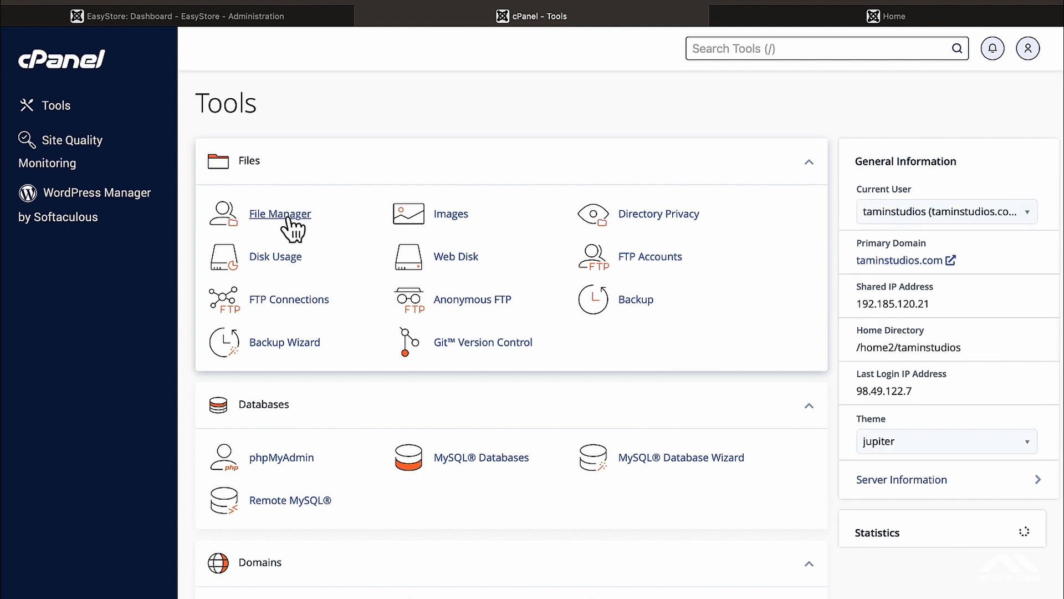
left_click(287, 218)
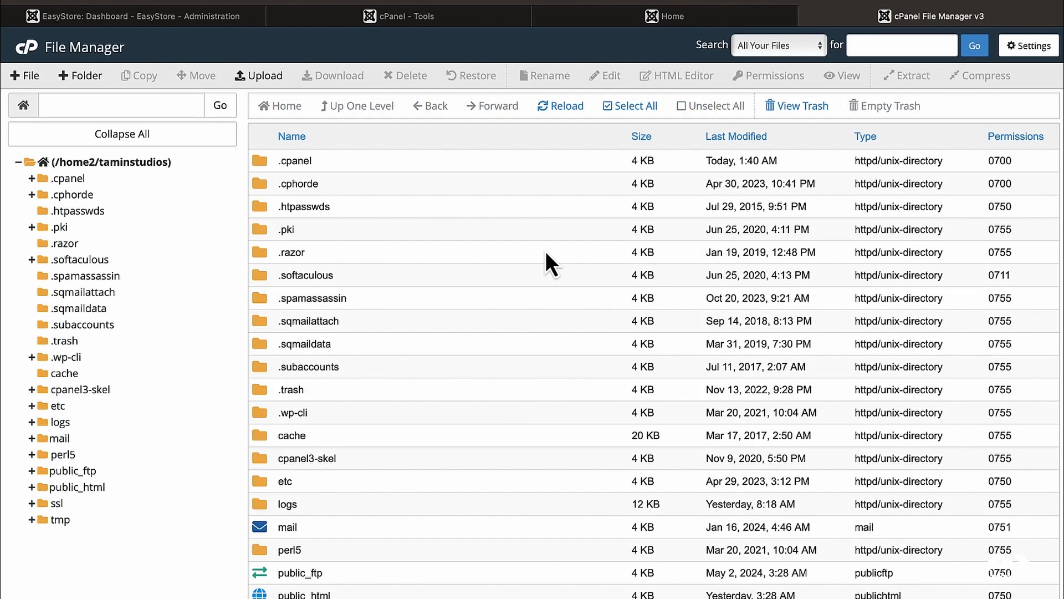
left_click(84, 489)
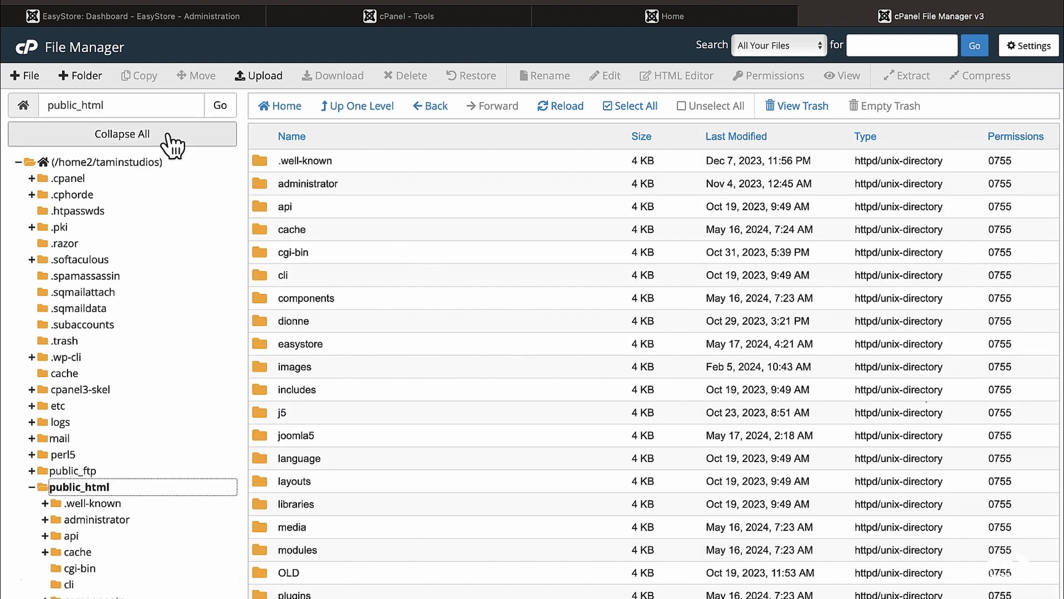
left_click(81, 77)
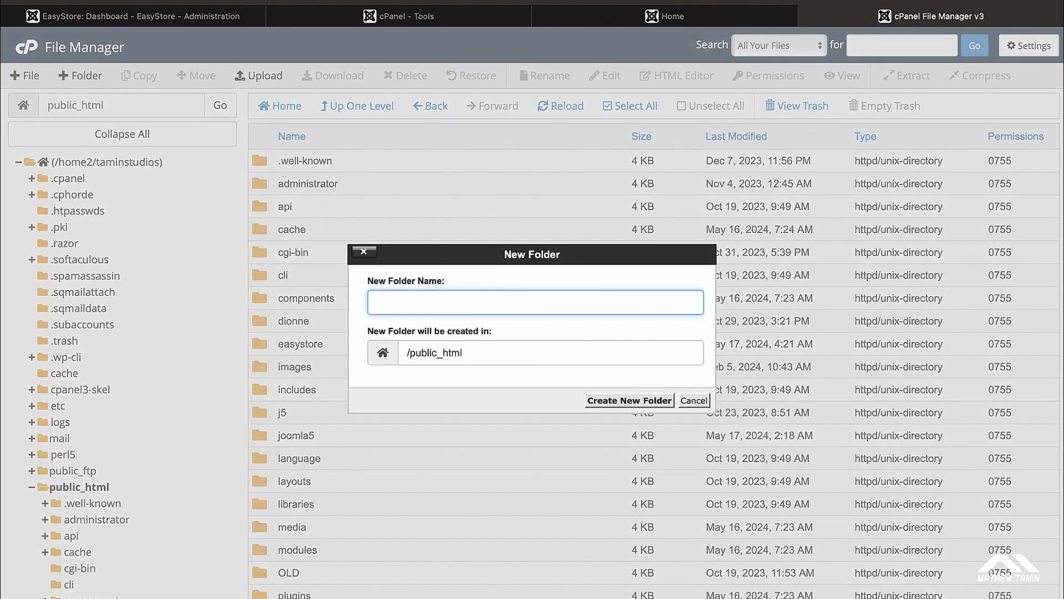
type("easystore2")
left_click(622, 403)
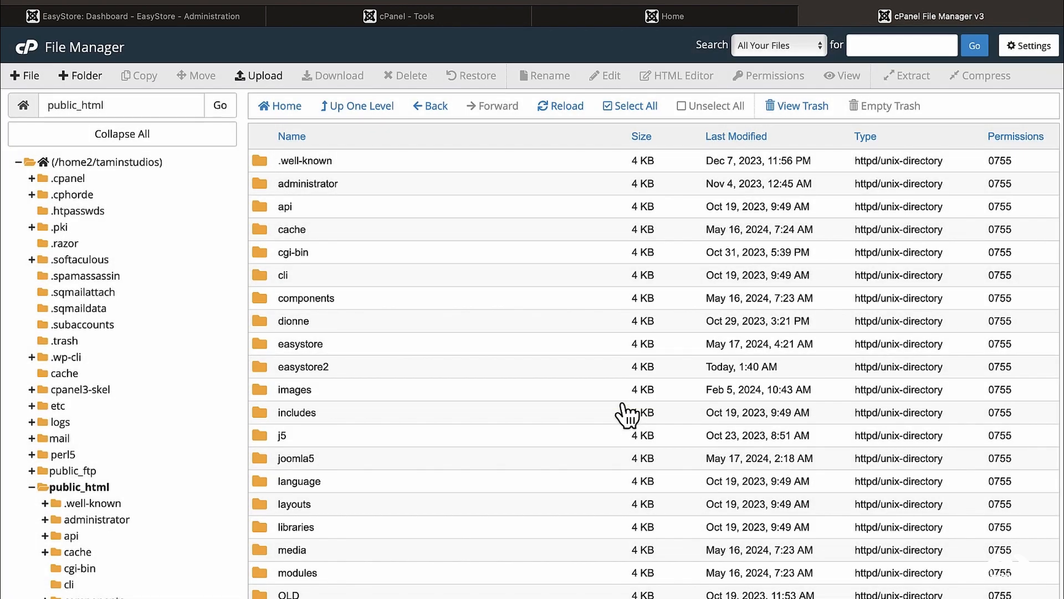
double_click(348, 370)
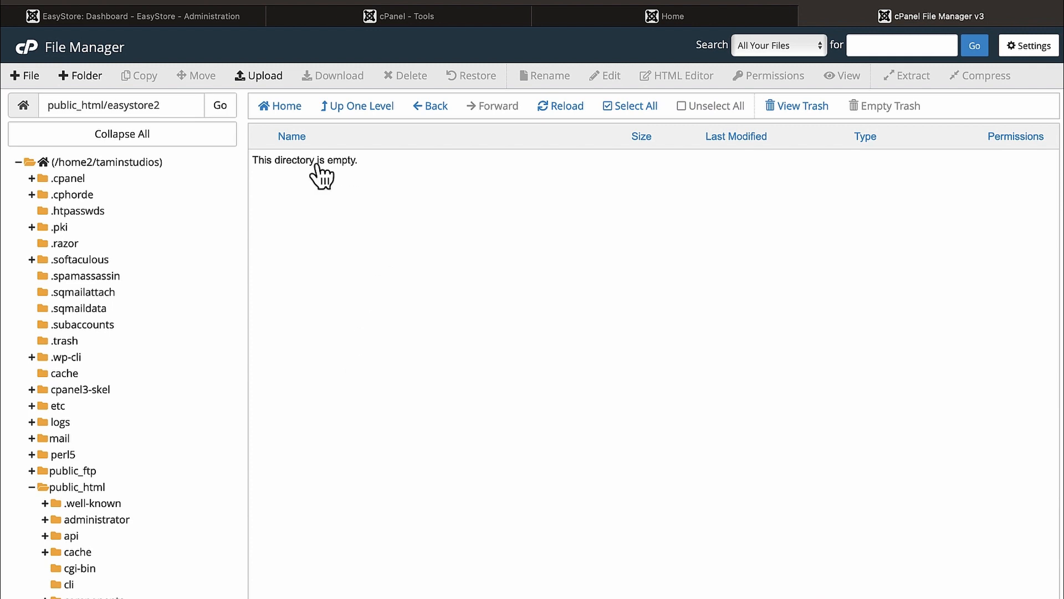
left_click(269, 80)
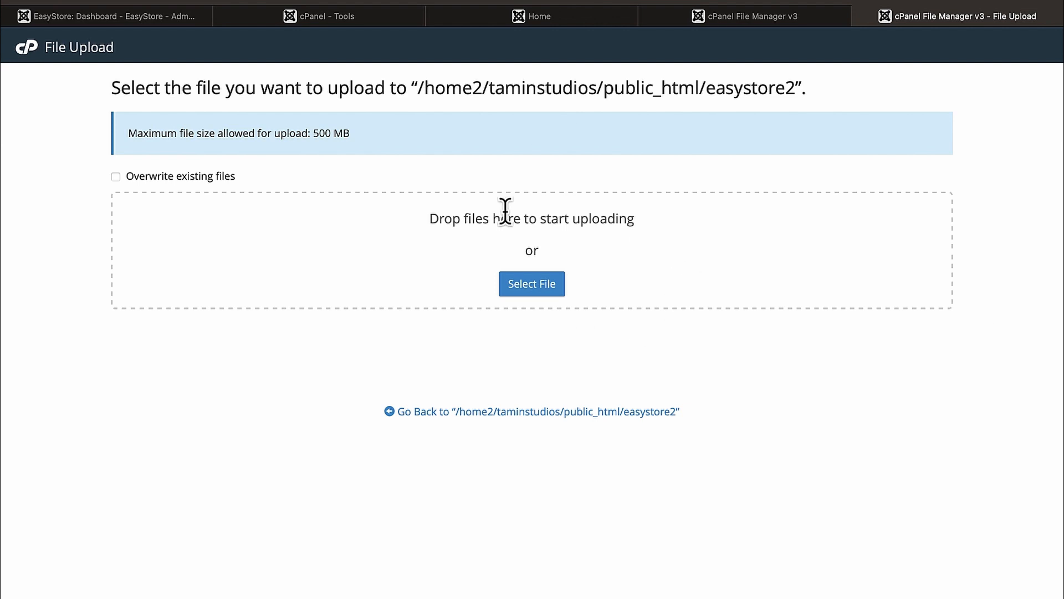
Step: Upload allura_quickstart_j4_v1.0.2.zip (74.30 MB) into easystore2 and return to its file listing
left_click(541, 294)
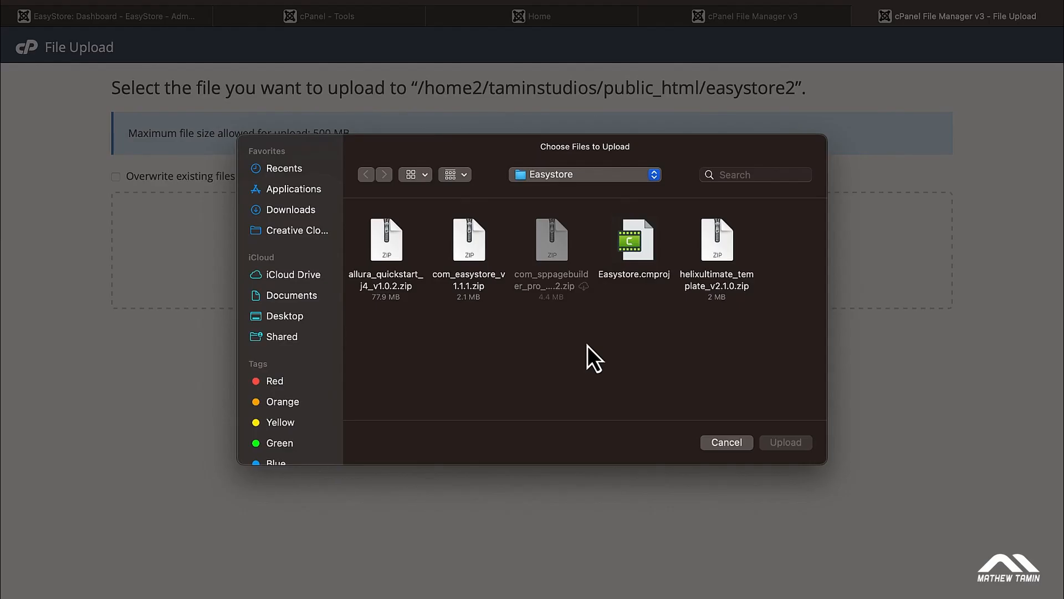
left_click(378, 285)
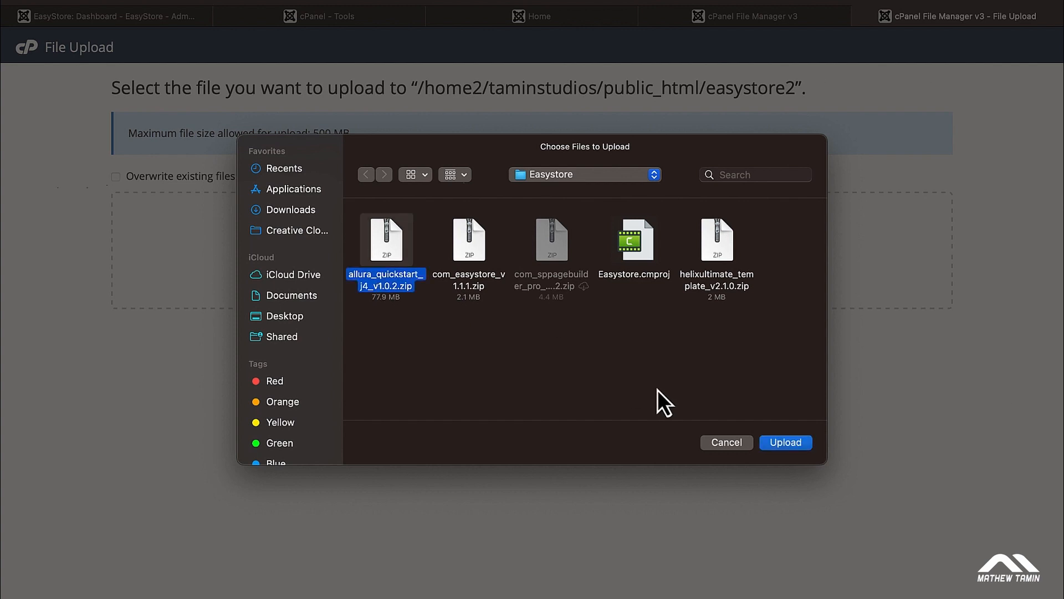
left_click(793, 444)
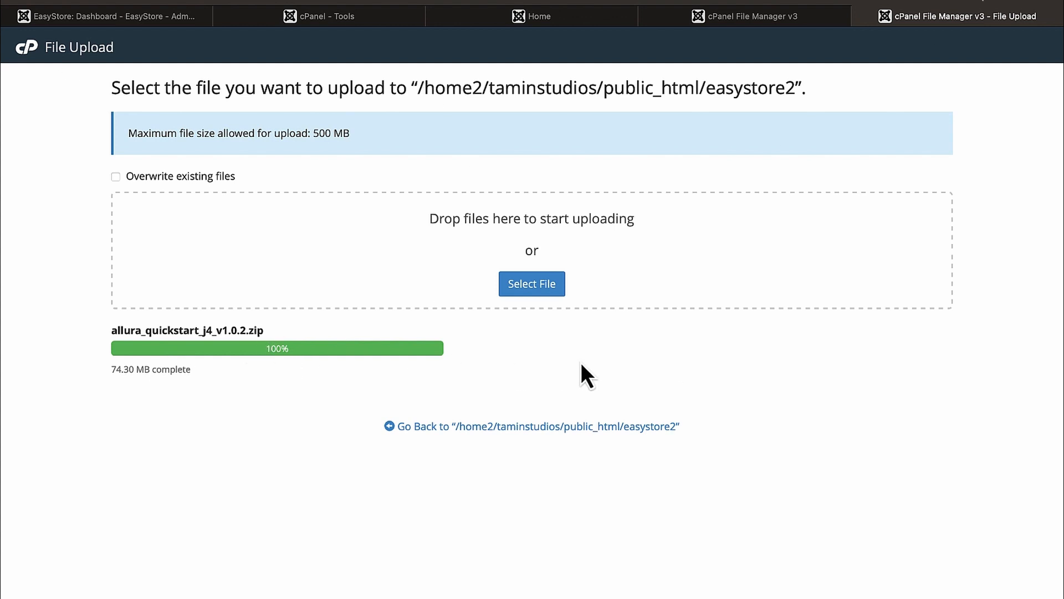
left_click(743, 21)
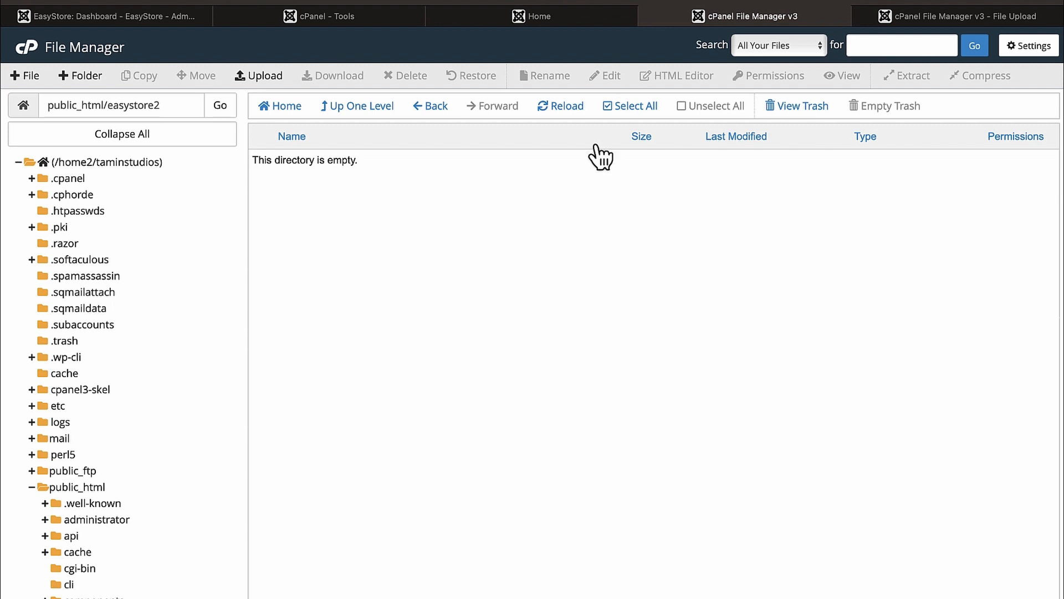
Step: Extract the allura_quickstart_j4_v1.0.2.zip archive into easystore2, then switch to the Allura storefront
left_click(561, 111)
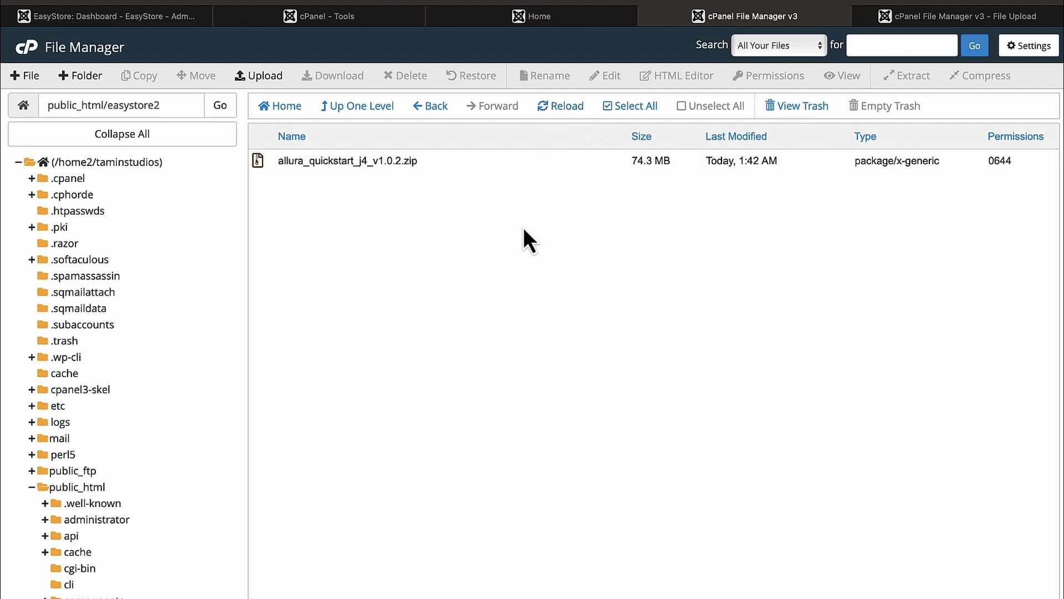
left_click(427, 164)
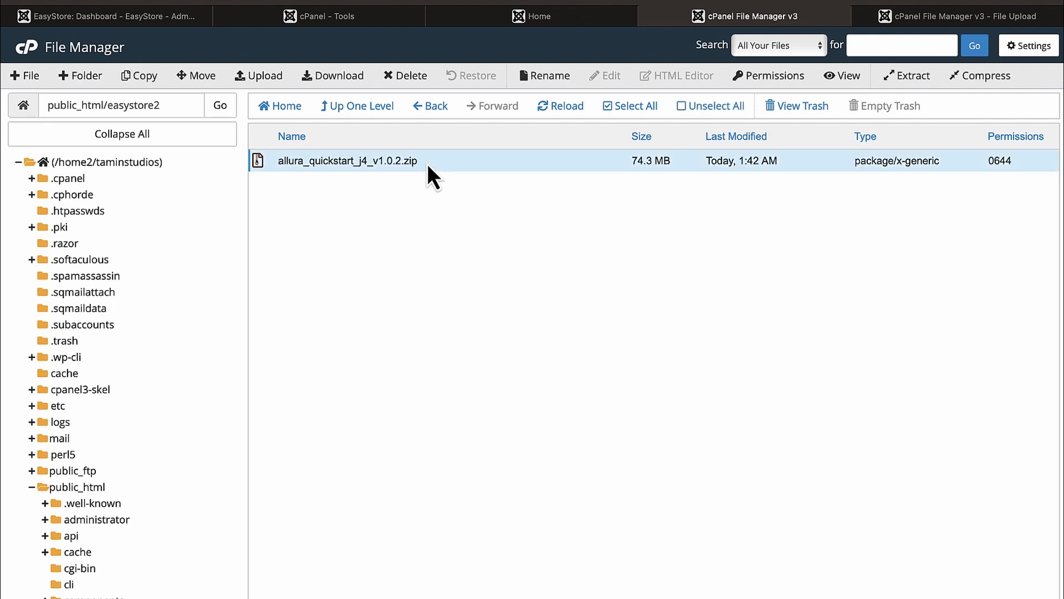
right_click(537, 161)
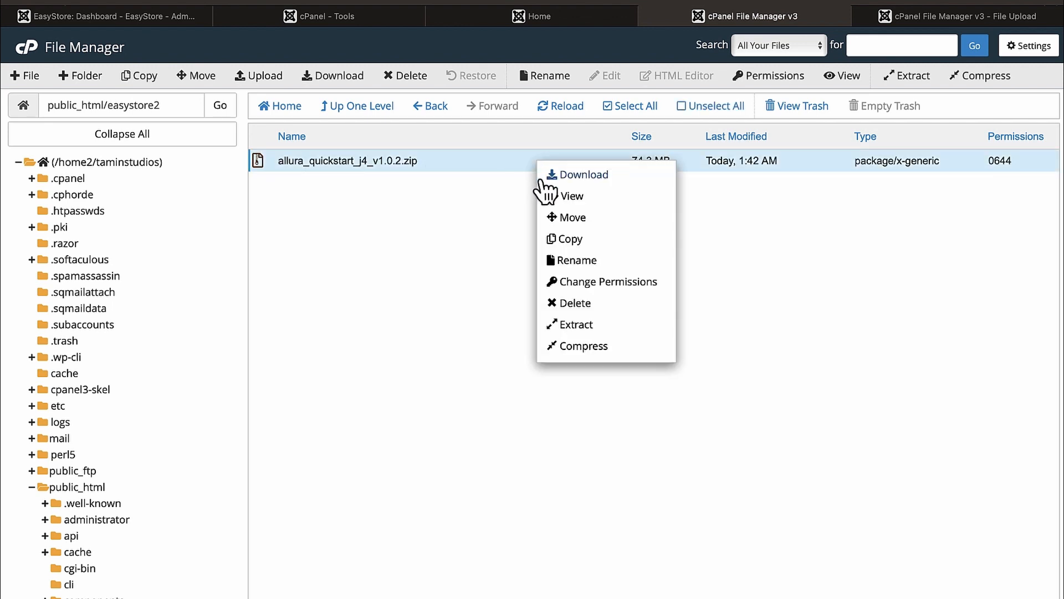
left_click(583, 327)
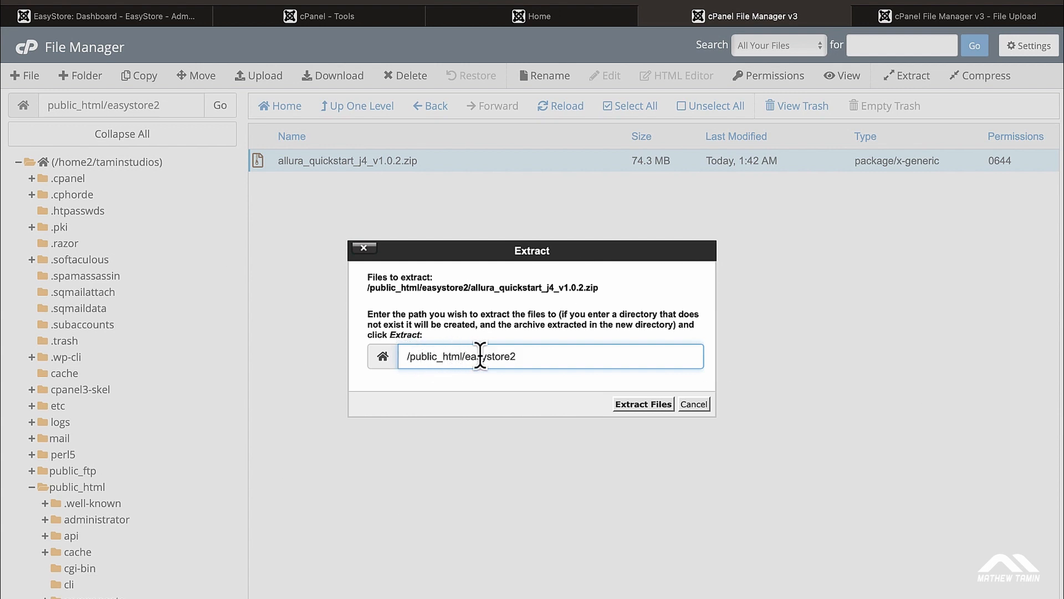
left_click(645, 404)
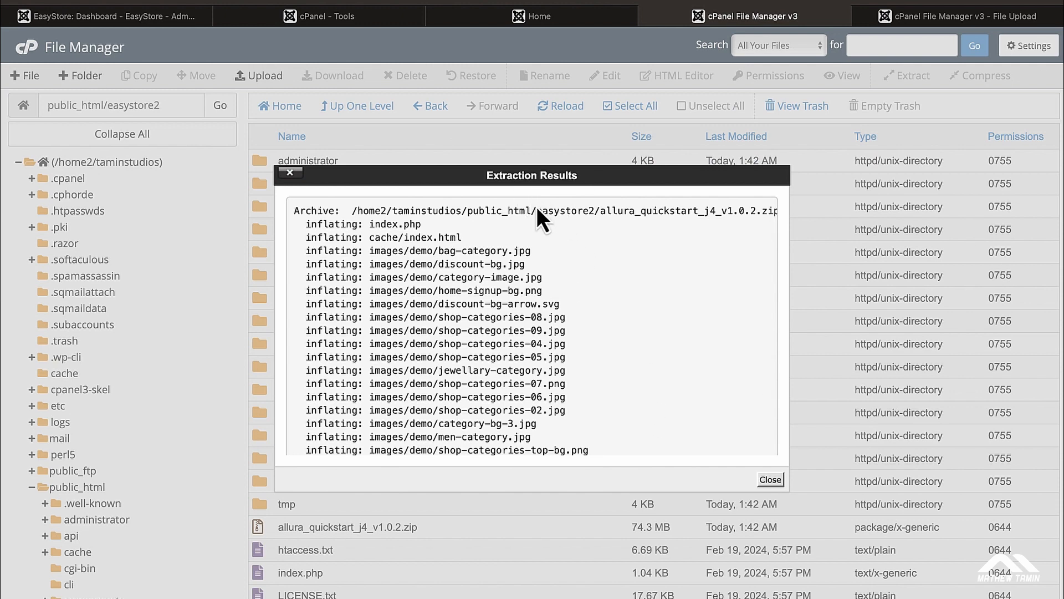
left_click(771, 480)
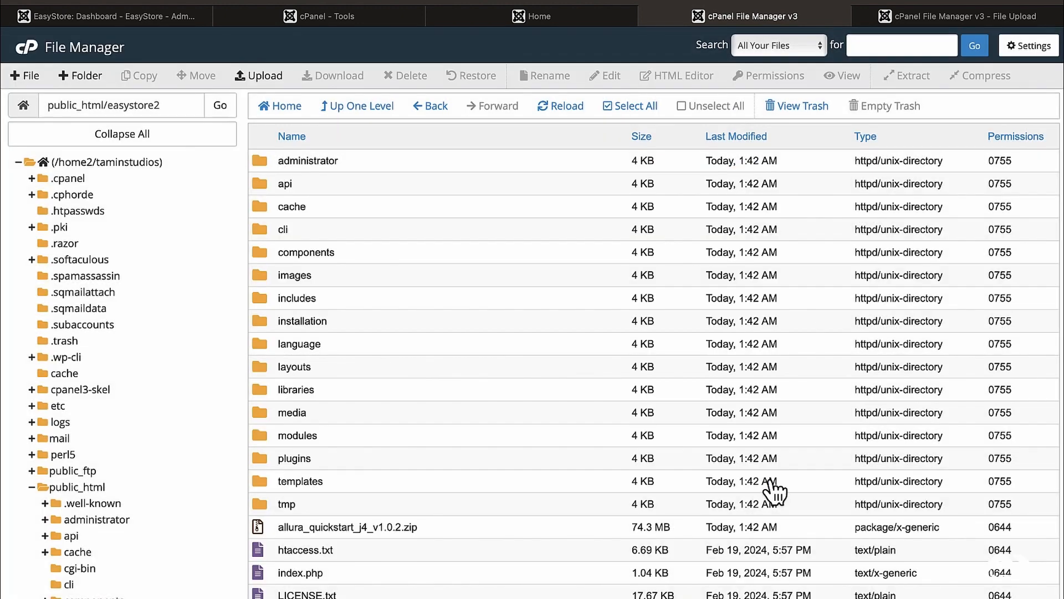
scroll(539, 354, "down", 2)
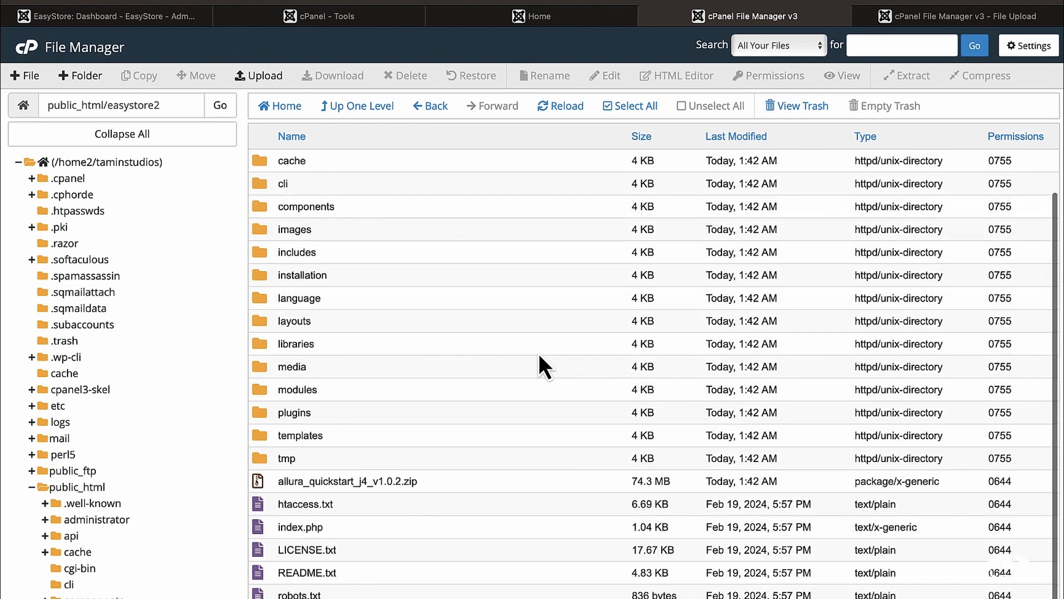
left_click(562, 16)
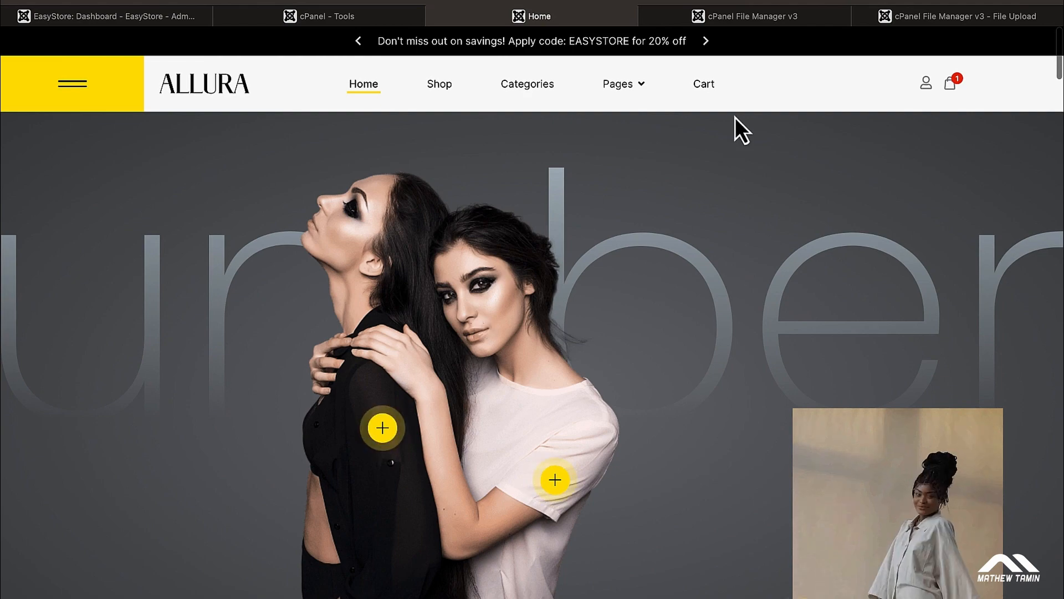
Step: Check the finished upload and the easystore2 file listing across the cPanel tabs
left_click(782, 19)
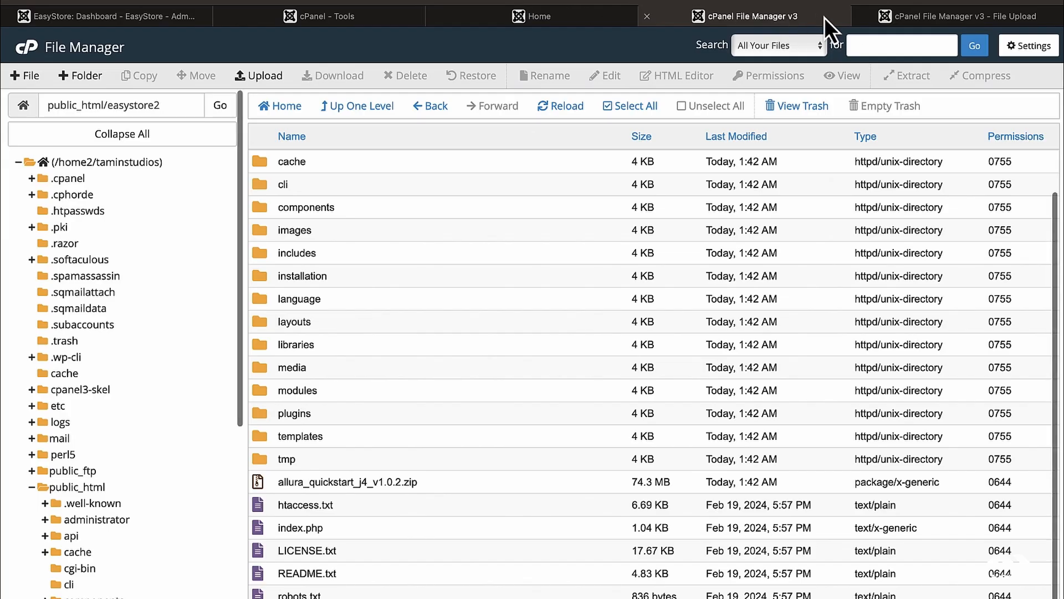
mouse_move(899, 23)
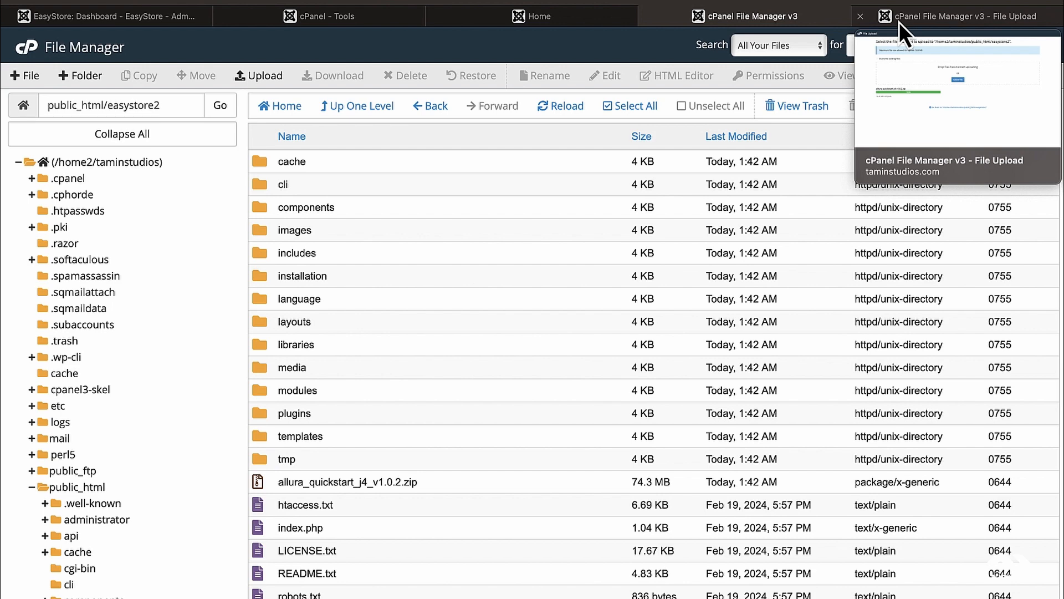
left_click(899, 22)
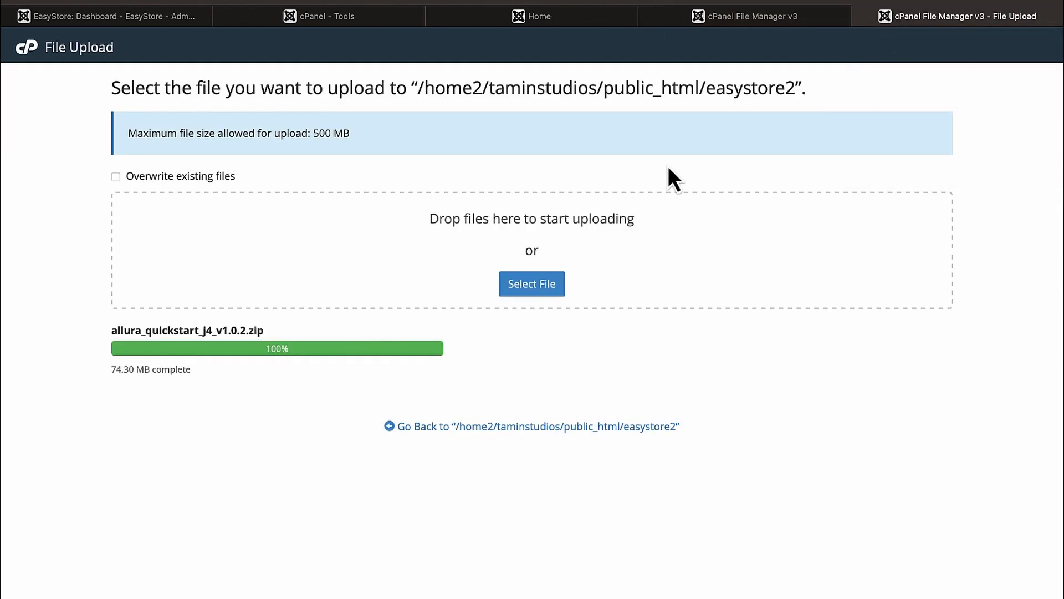
left_click(727, 21)
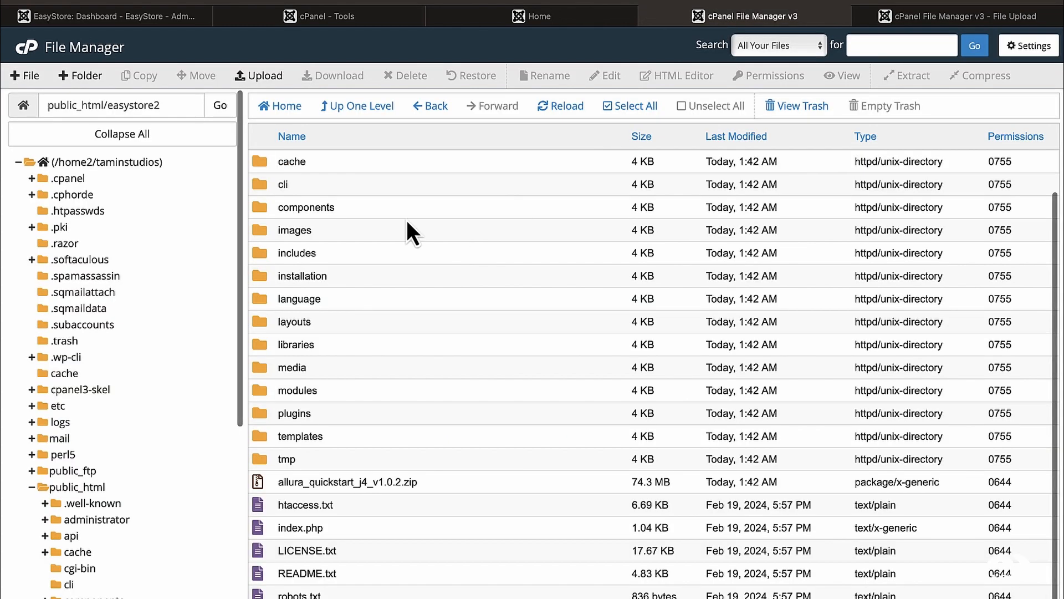
left_click(165, 106)
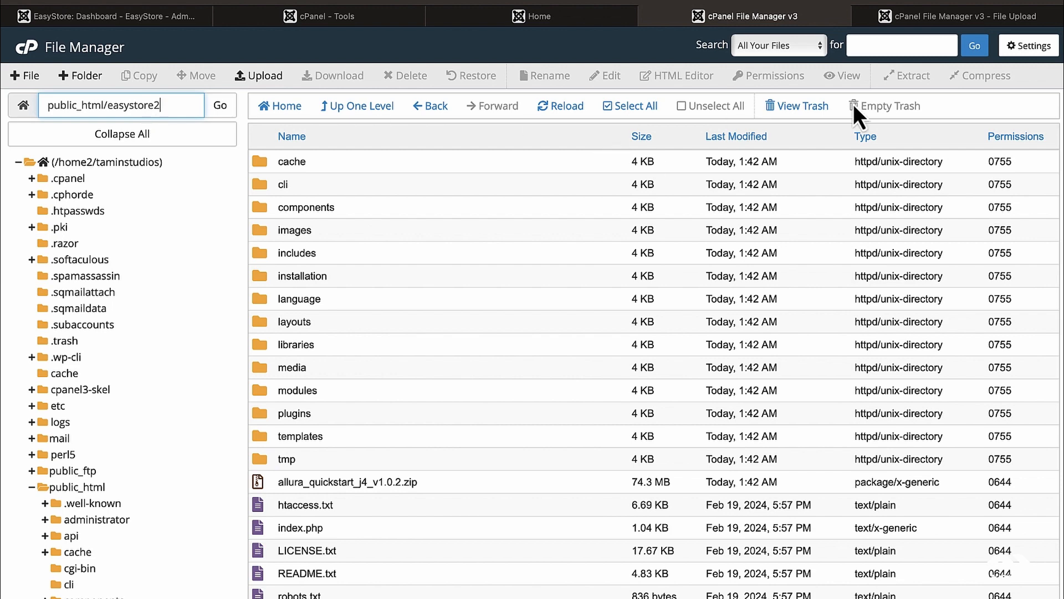
left_click(947, 18)
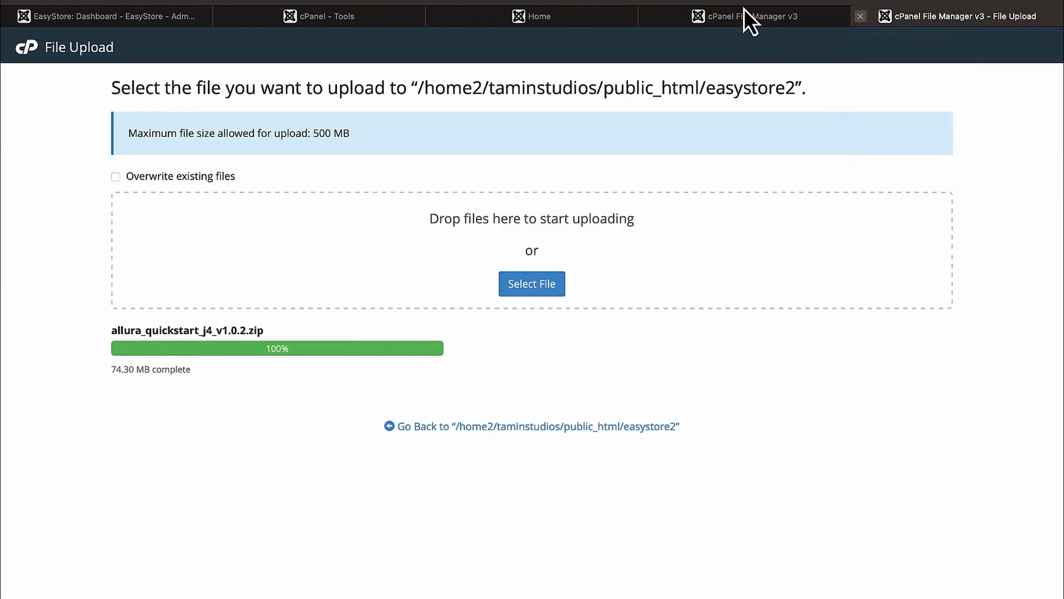
Step: Load taminstudios.com/easystore2 in Safari to bring up the Joomla installer
left_click(632, 6)
type("t")
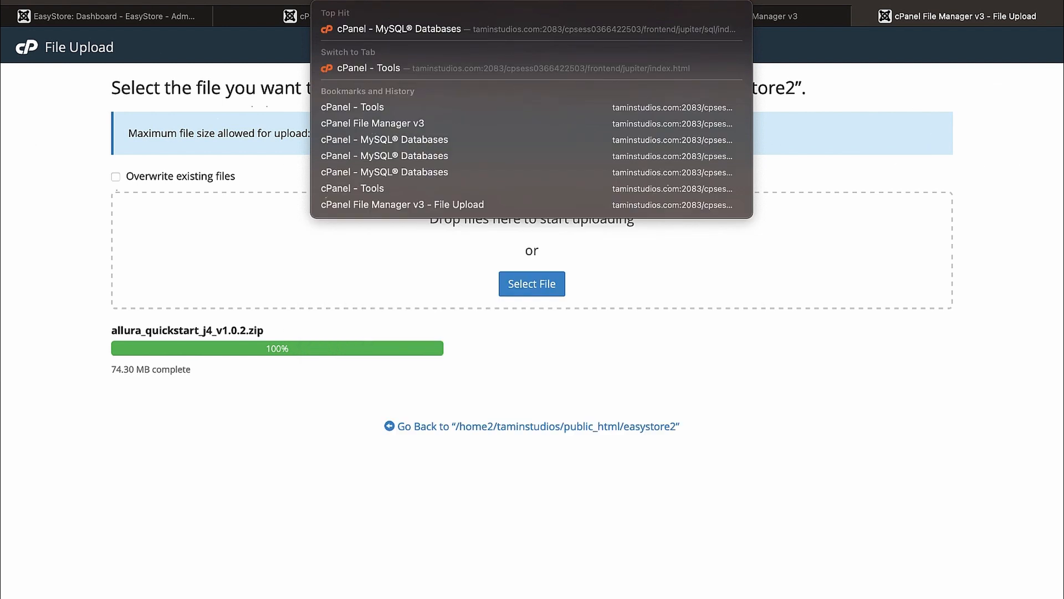
type("aminstudios.com/")
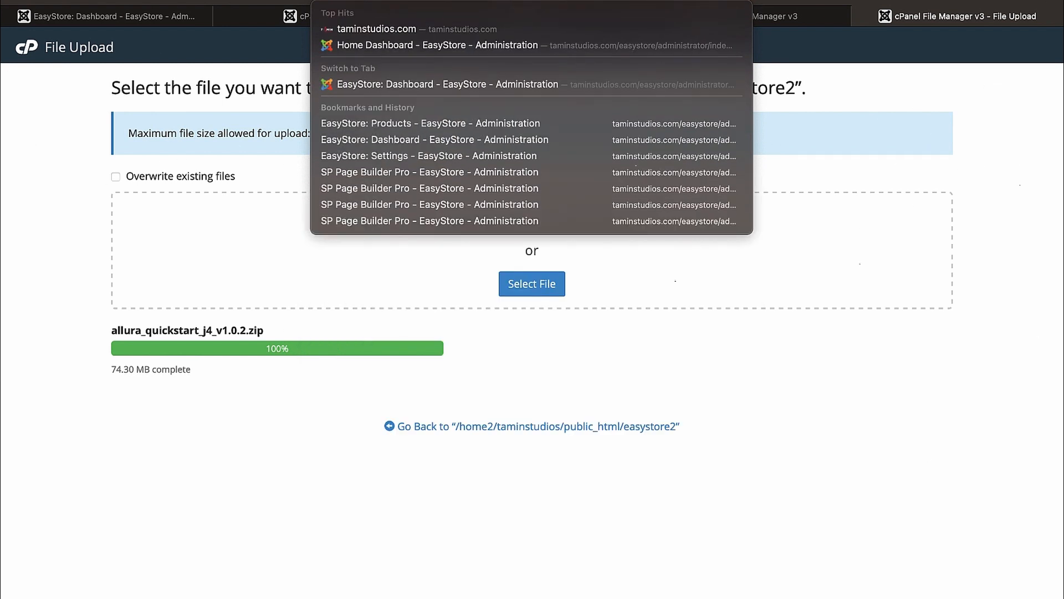
type("e")
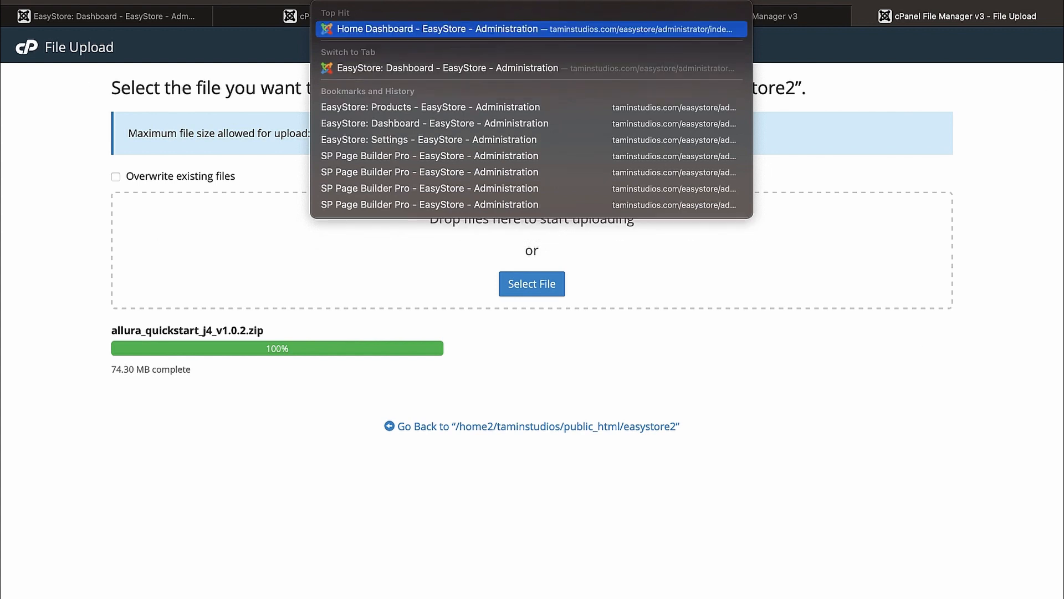
type("asystore2")
key("Return")
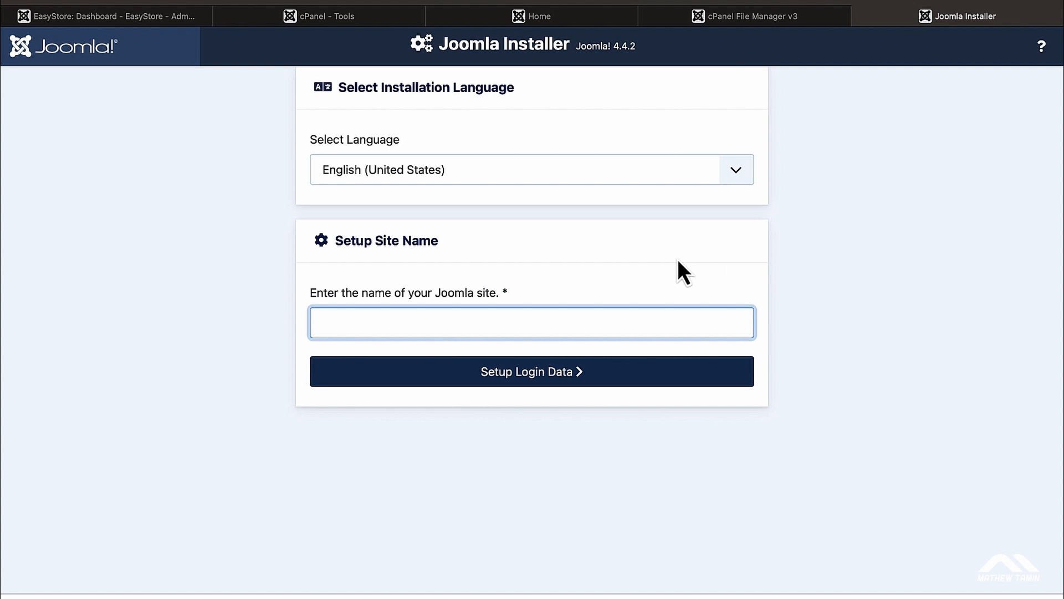
Step: Enter 'EasyStore Joomla' as the site name
type("EasyStore Joomla")
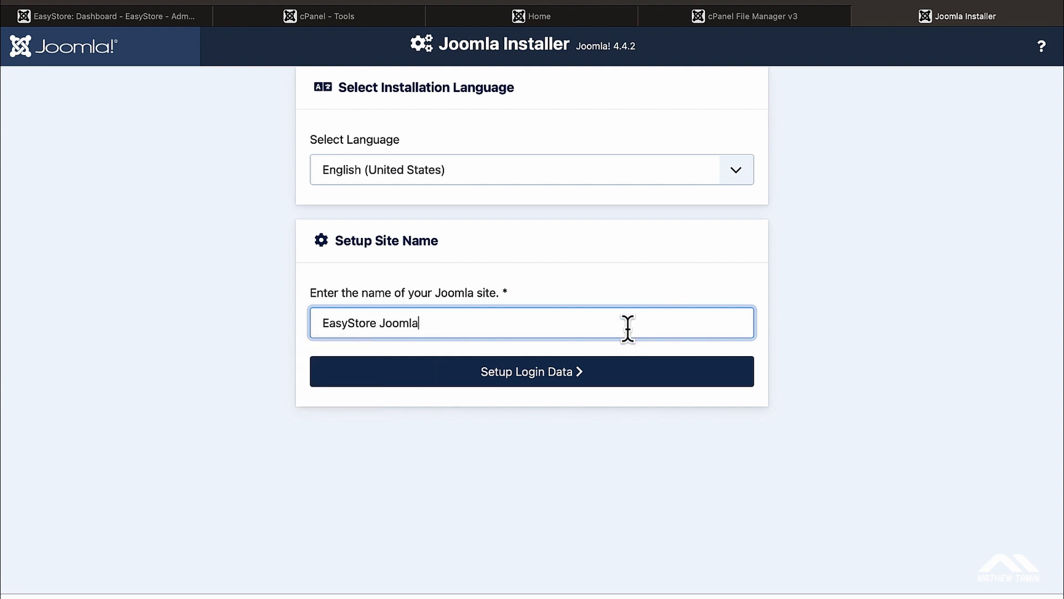
Step: Enter the Super User's real name and the username admin
left_click(509, 377)
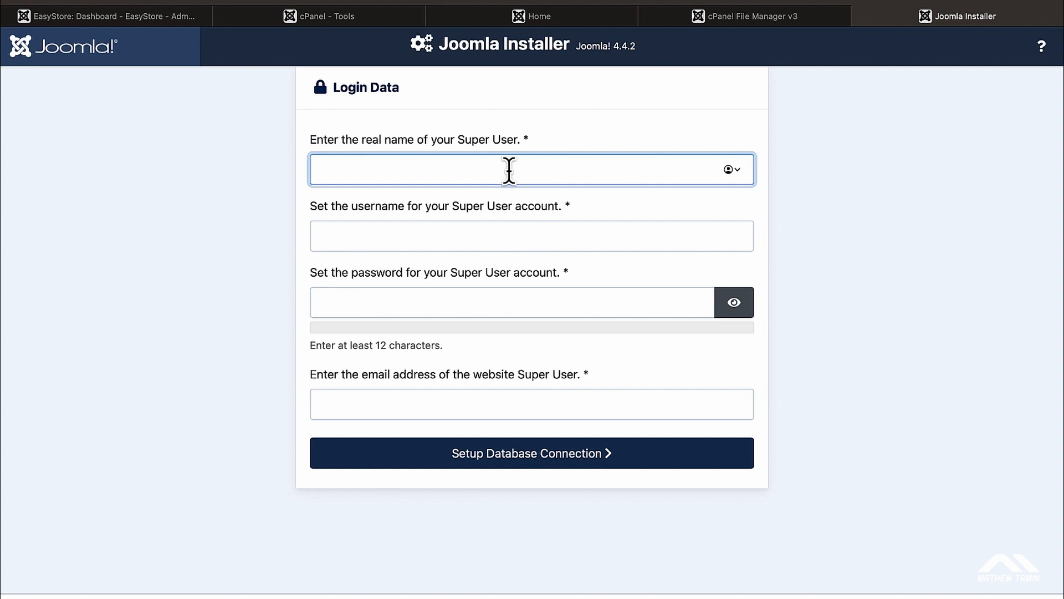
type("Mathew")
left_click(466, 240)
type("mathew")
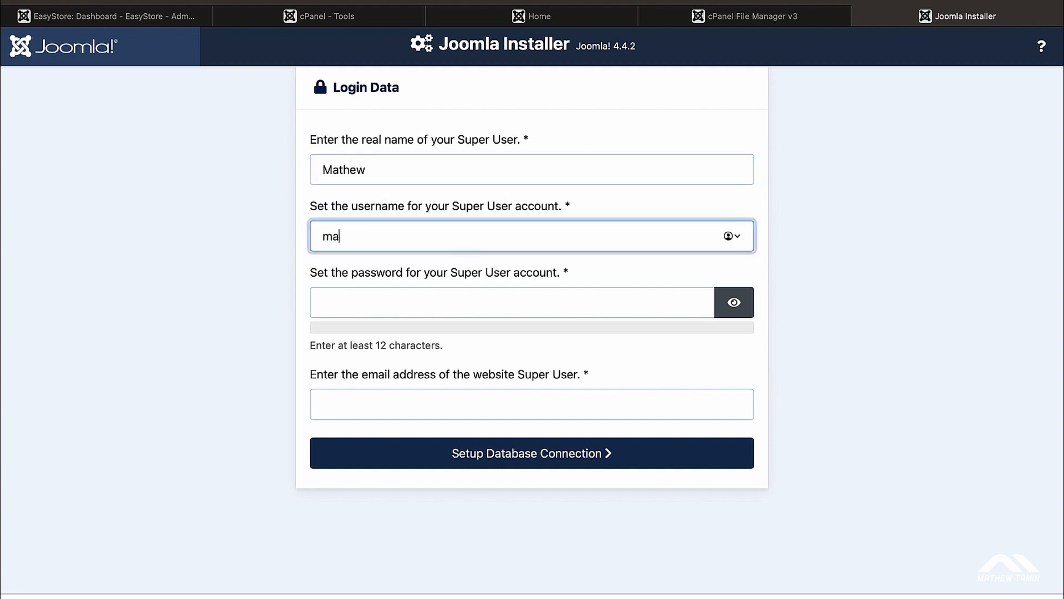
key("BackSpace")
key("BackSpace")
key("BackSpace")
key("BackSpace")
key("BackSpace")
key("BackSpace")
type("admin")
Step: Set a self-chosen Super User password of 12+ characters and fill in the e-mail address
left_click(480, 304)
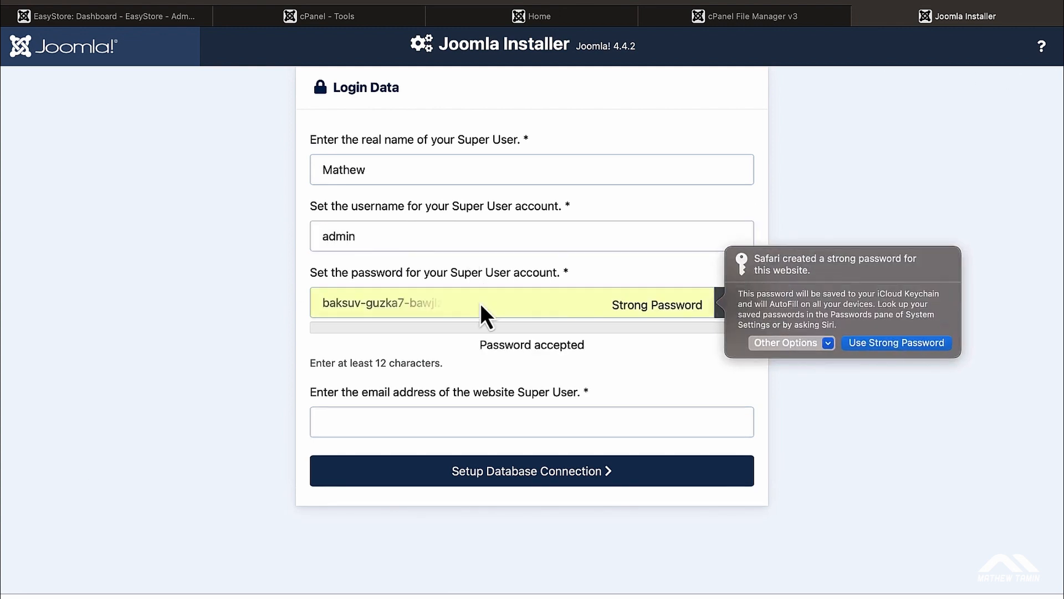
left_click(797, 345)
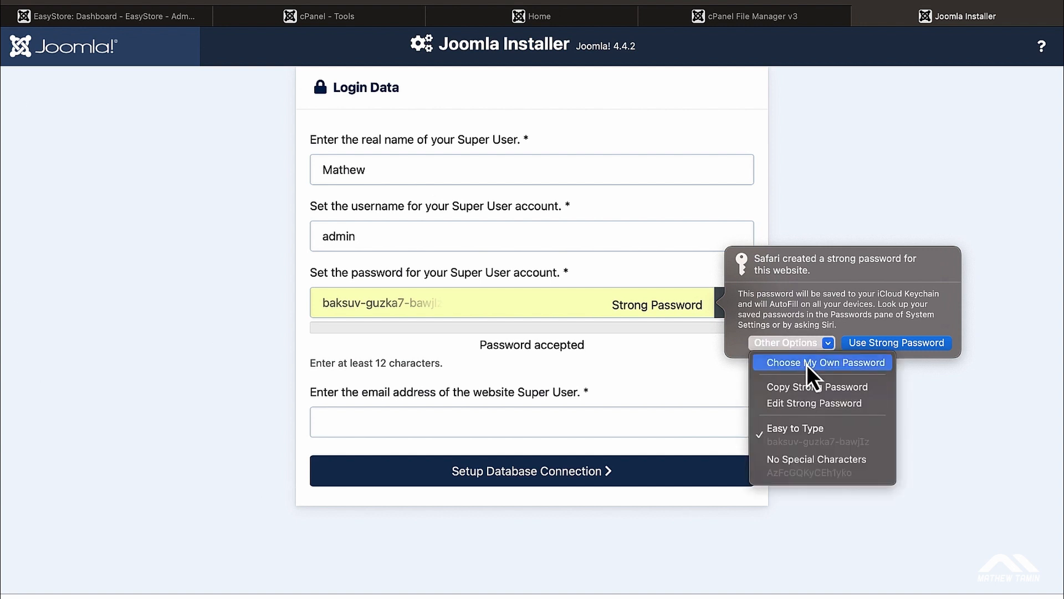
left_click(807, 364)
left_click(551, 304)
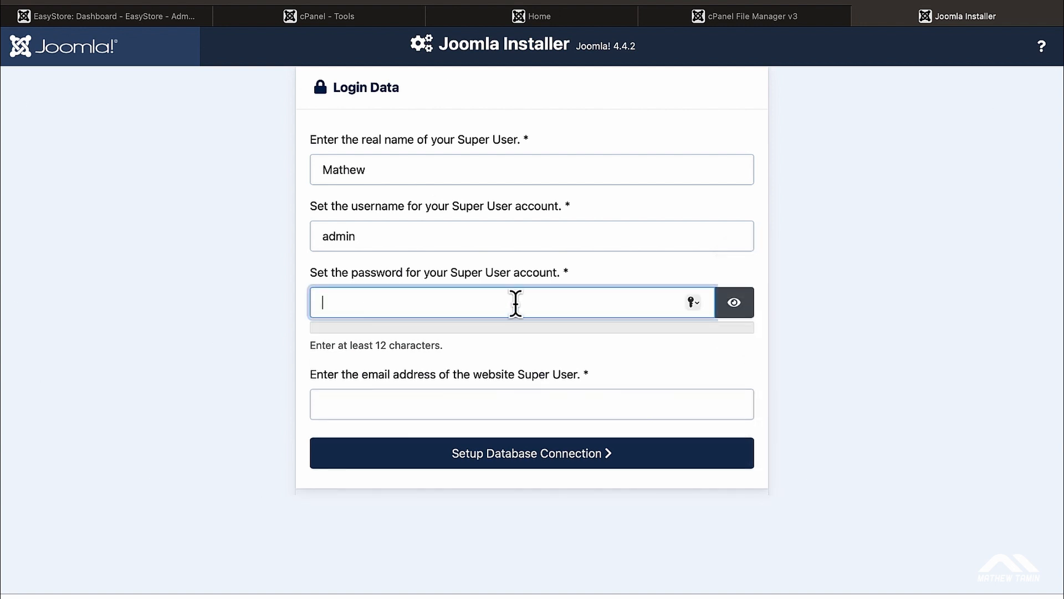
type("********")
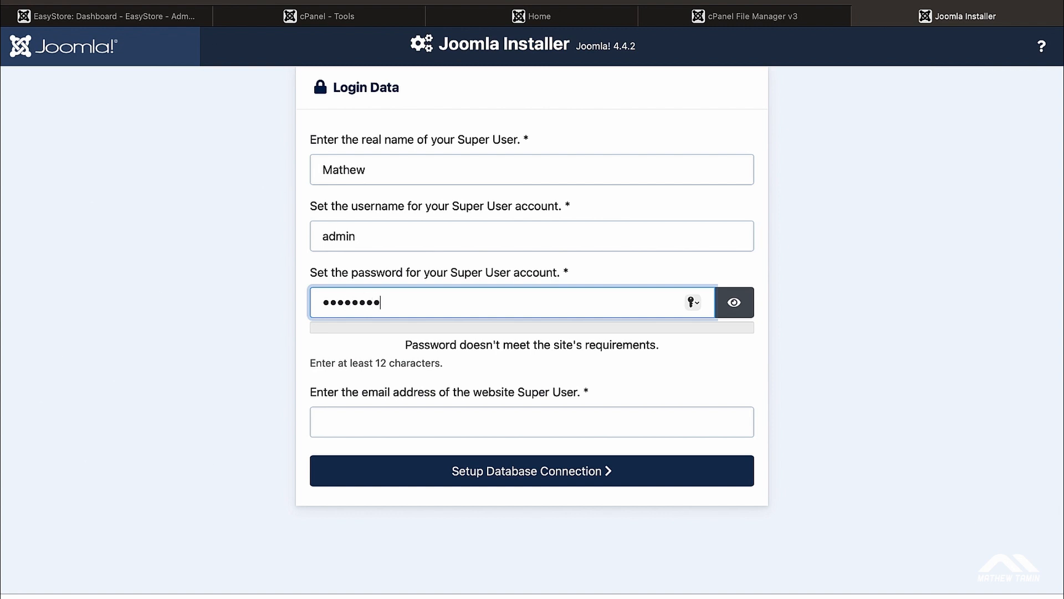
type("**")
left_click_drag(406, 342, 659, 345)
left_click(570, 355)
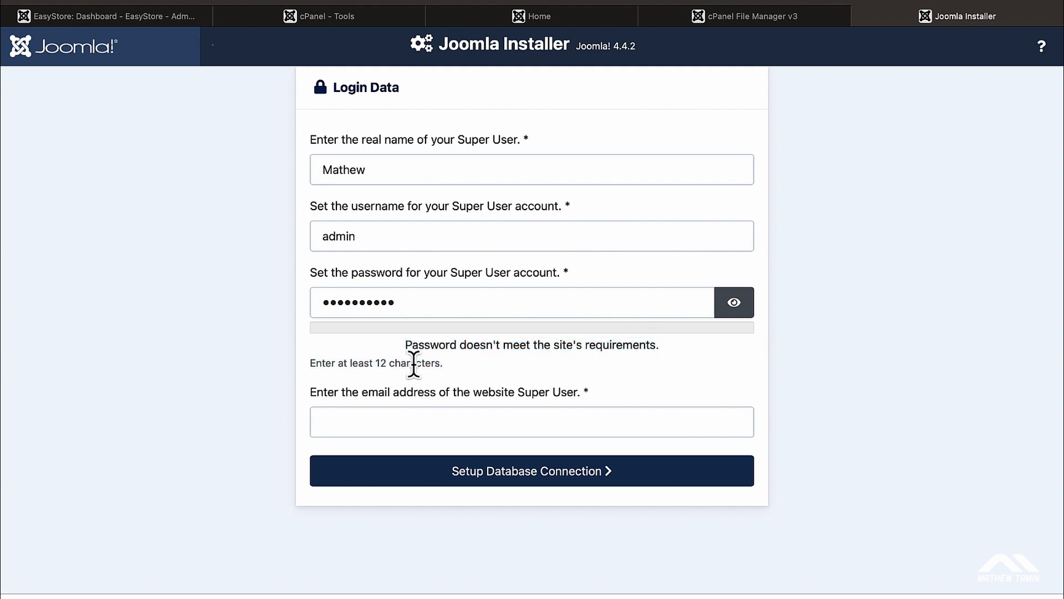
double_click(425, 314)
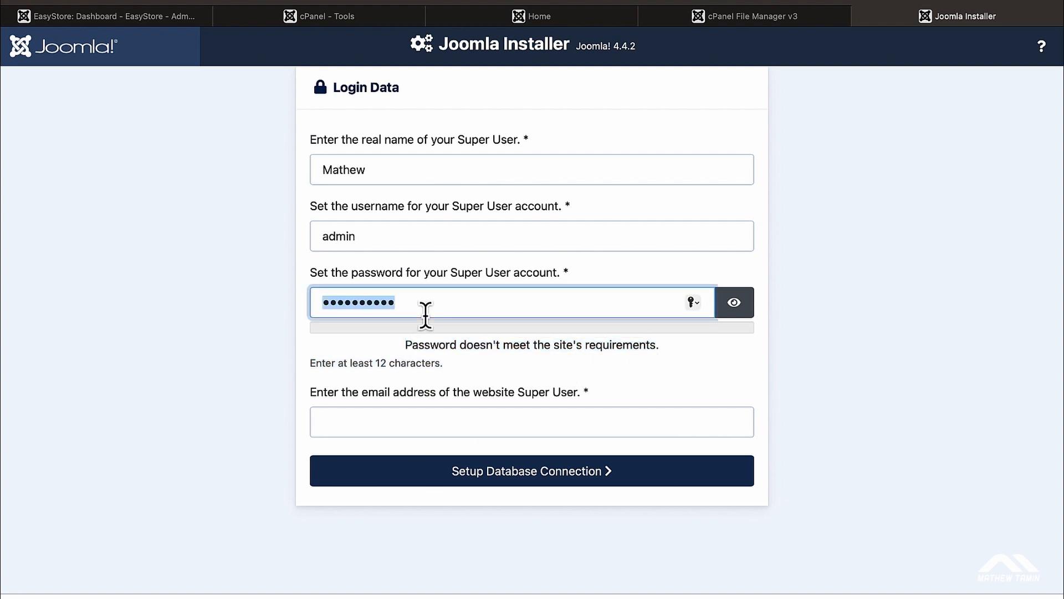
type("••••••••")
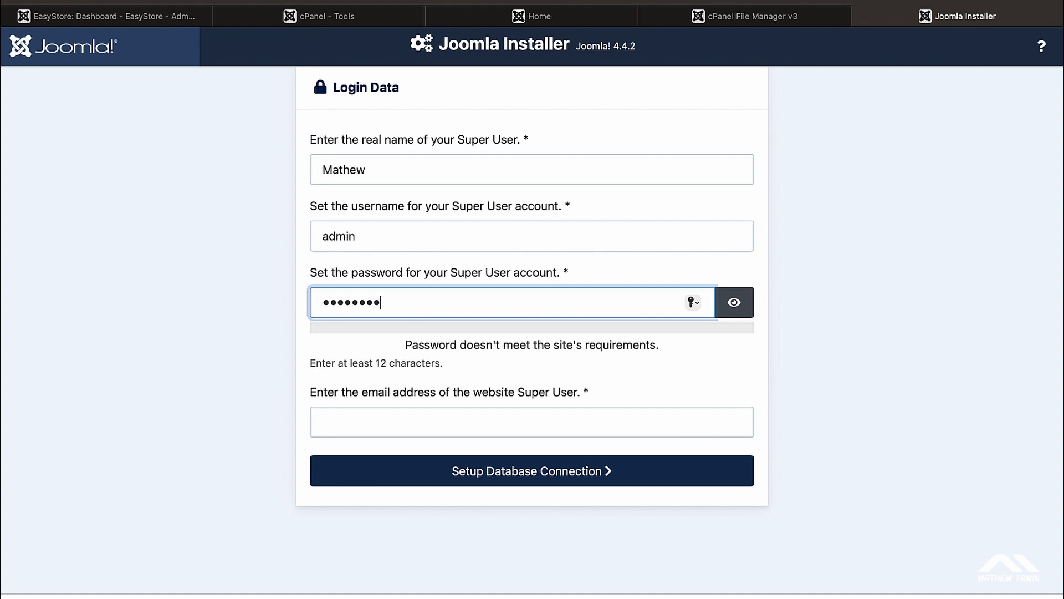
type("•••••")
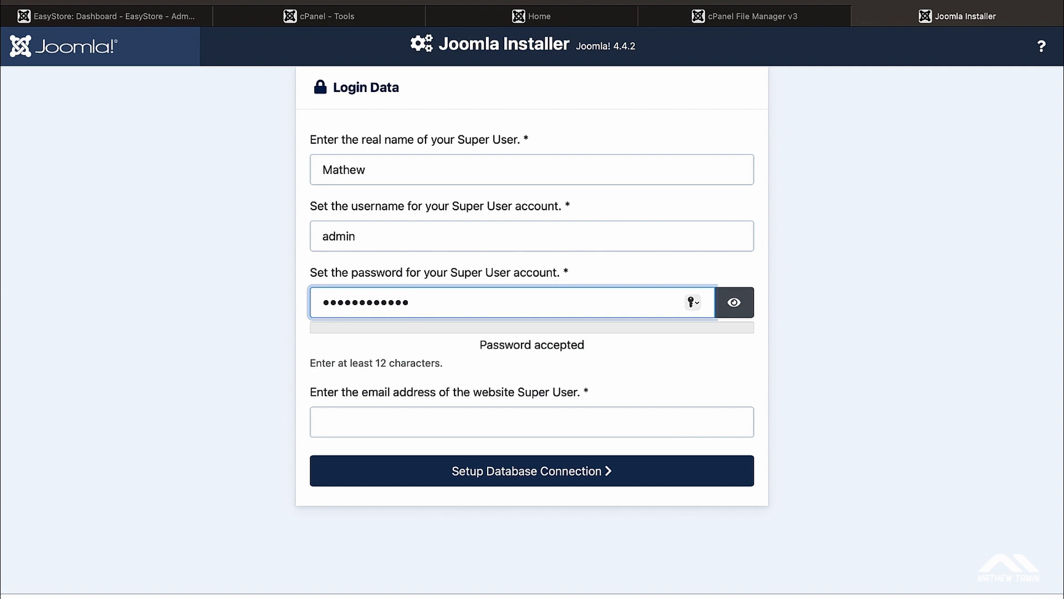
type("••")
left_click(444, 420)
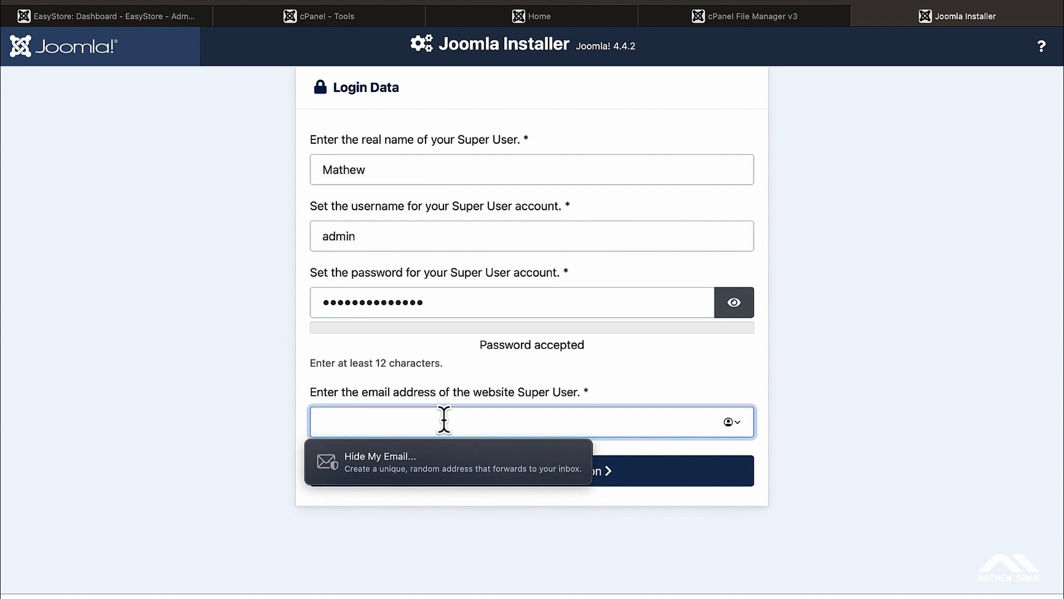
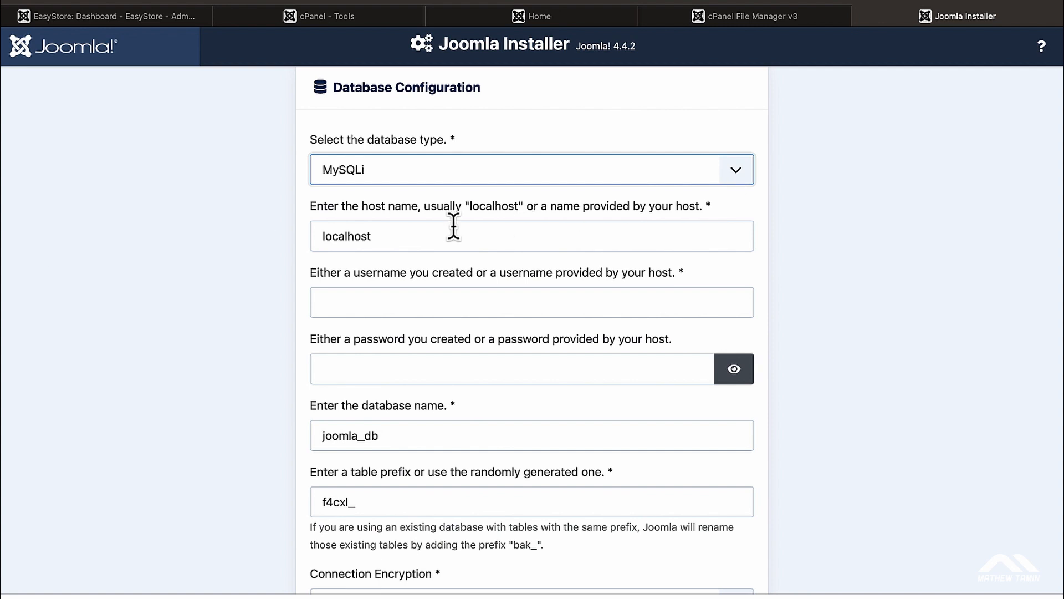
Step: Leave the Database Configuration form for the cPanel Tools tab
left_click(461, 308)
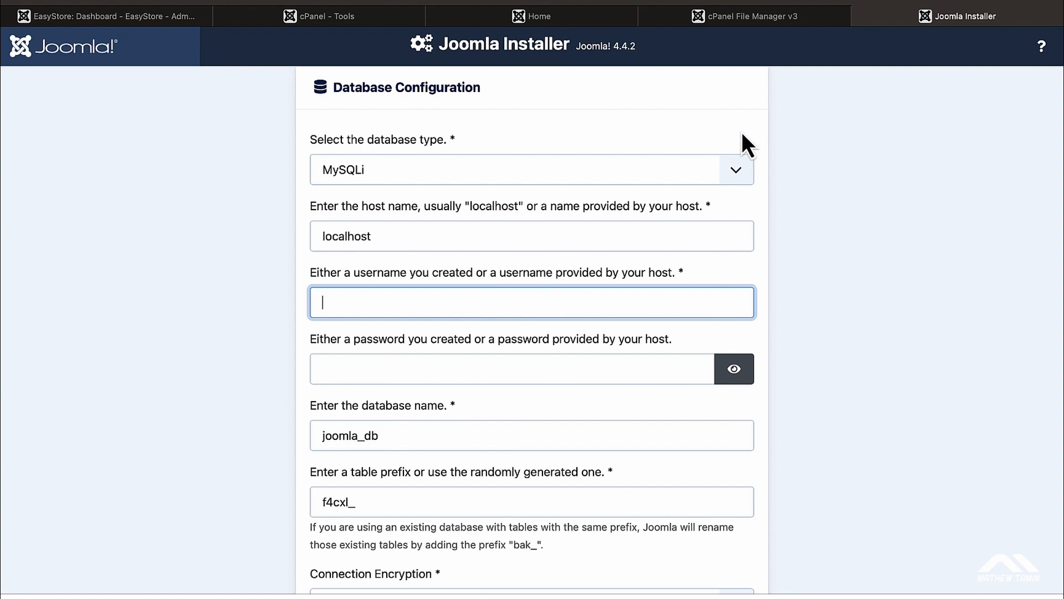
left_click(340, 20)
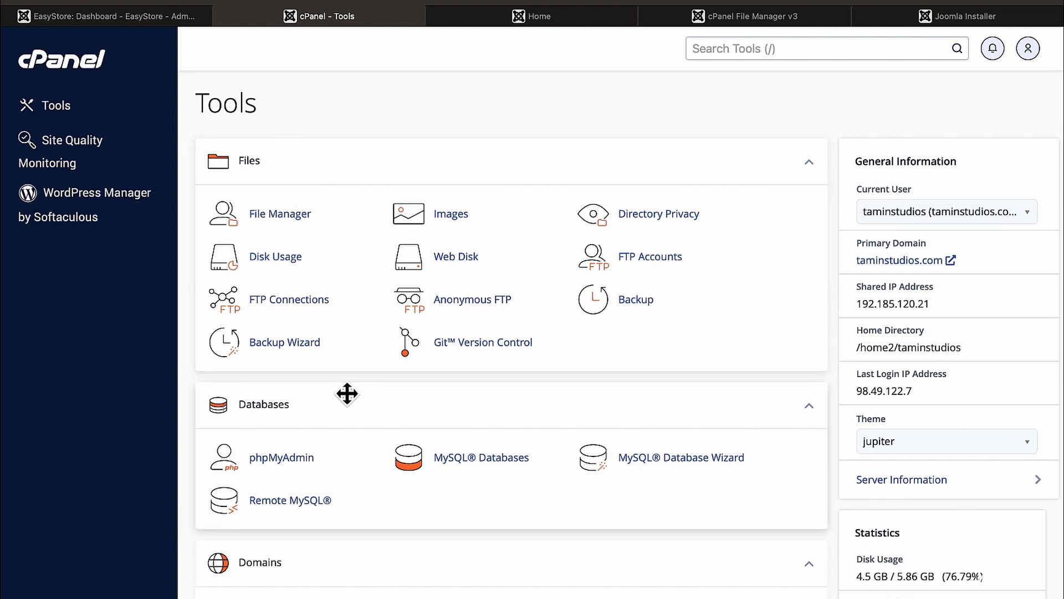
Step: Copy the taminstu_easystore database name from MySQL Databases and go back to the Joomla Installer
left_click(480, 463)
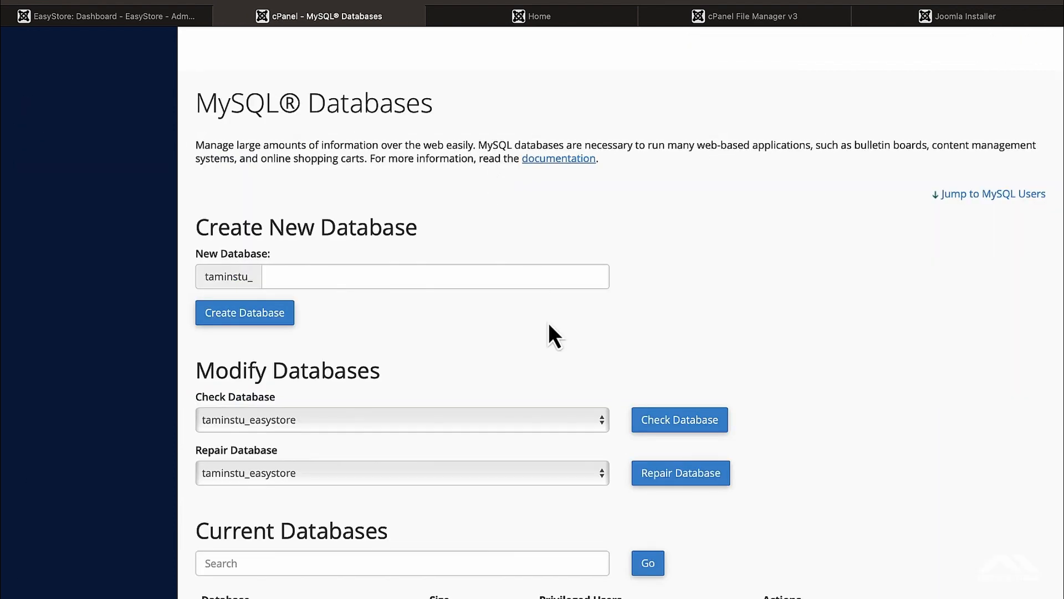
scroll(547, 323, "down", 2)
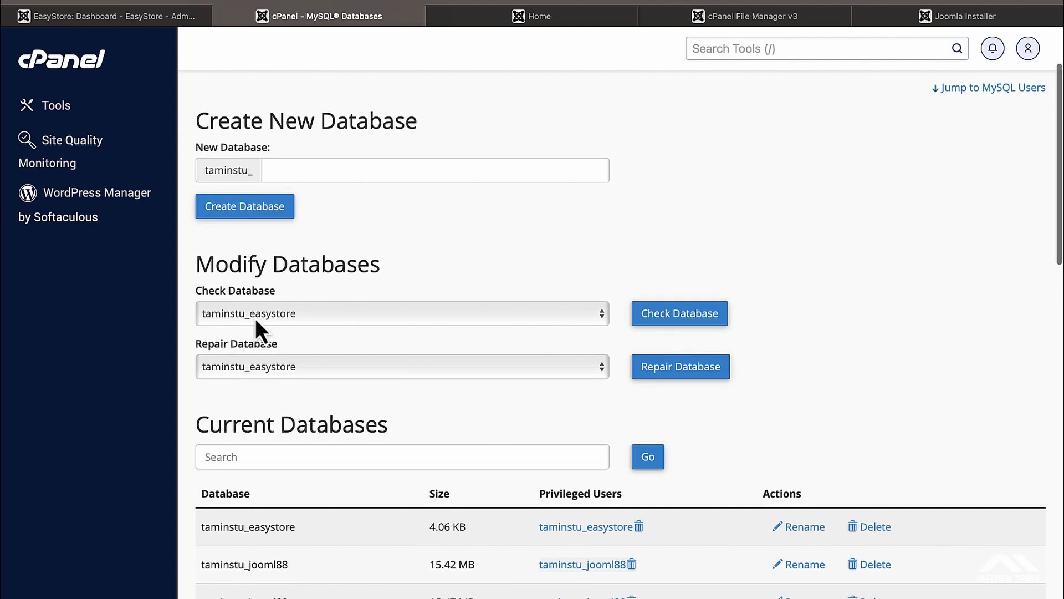
scroll(324, 377, "down", 5)
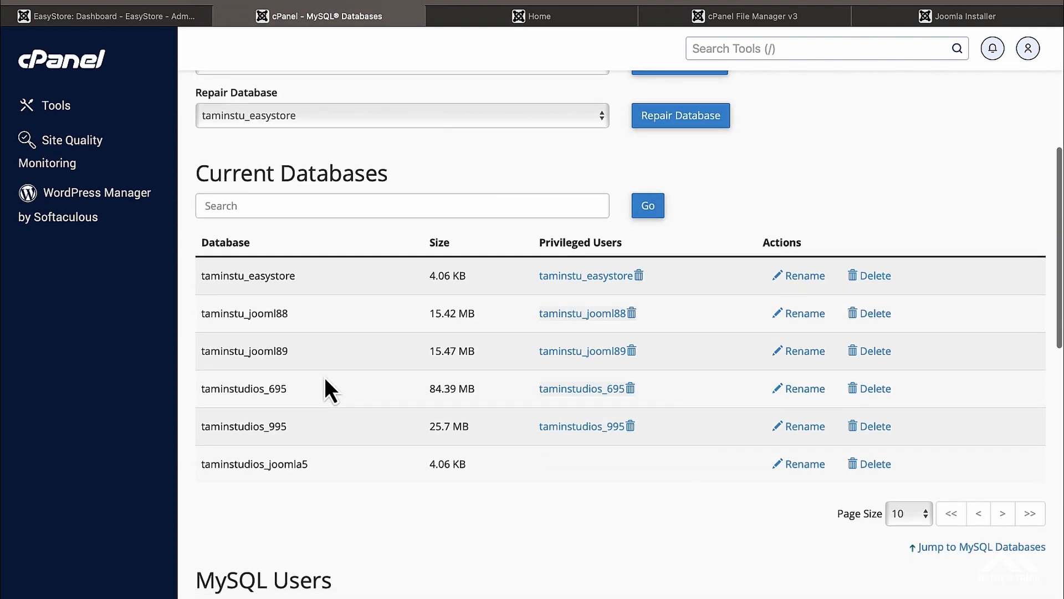
scroll(296, 321, "down", 12)
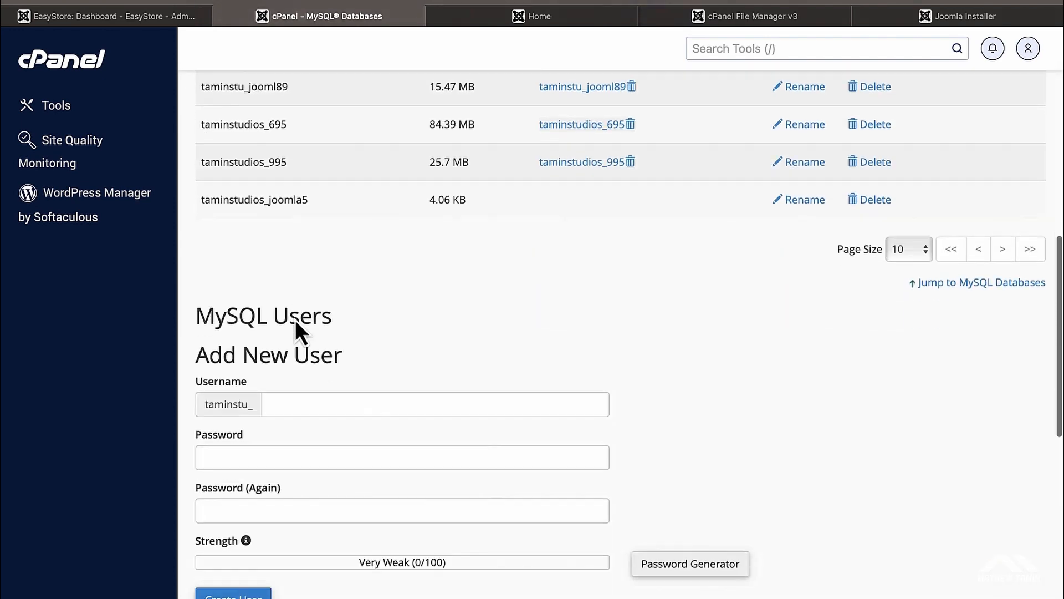
scroll(295, 319, "down", 3)
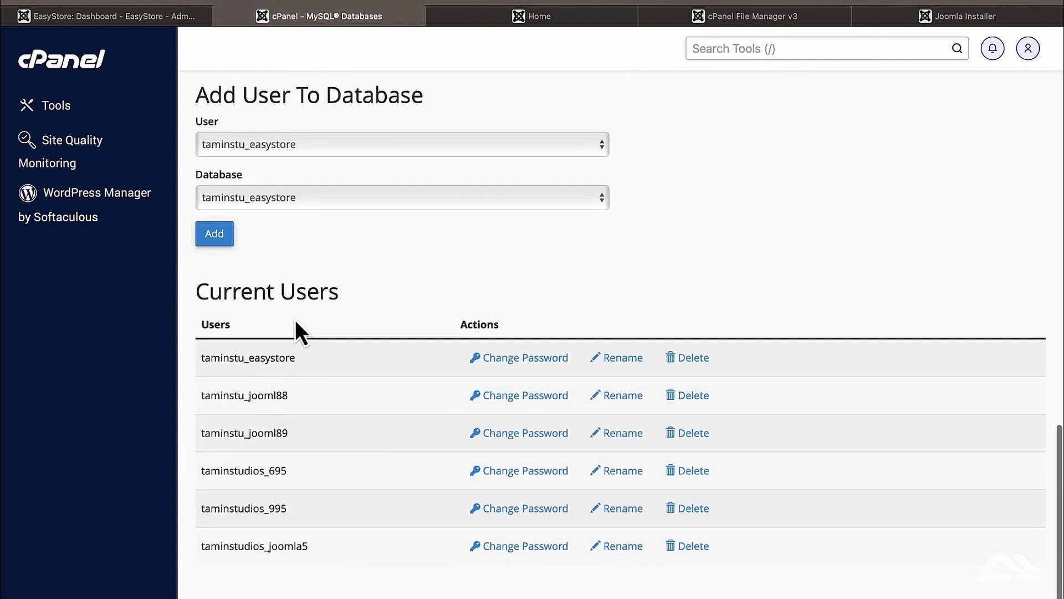
scroll(295, 322, "up", 14)
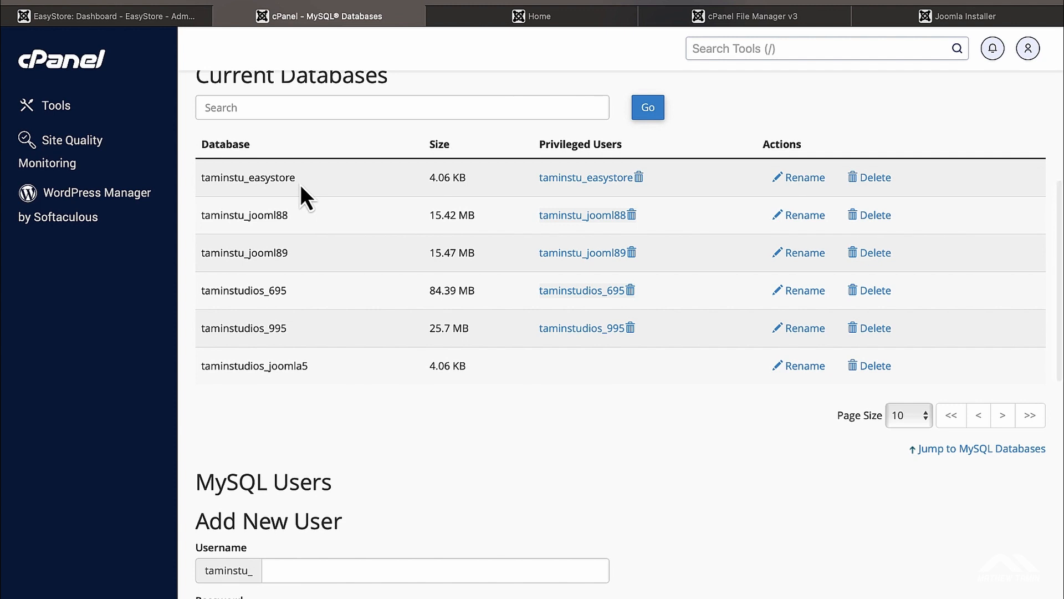
double_click(227, 169)
key("super+c")
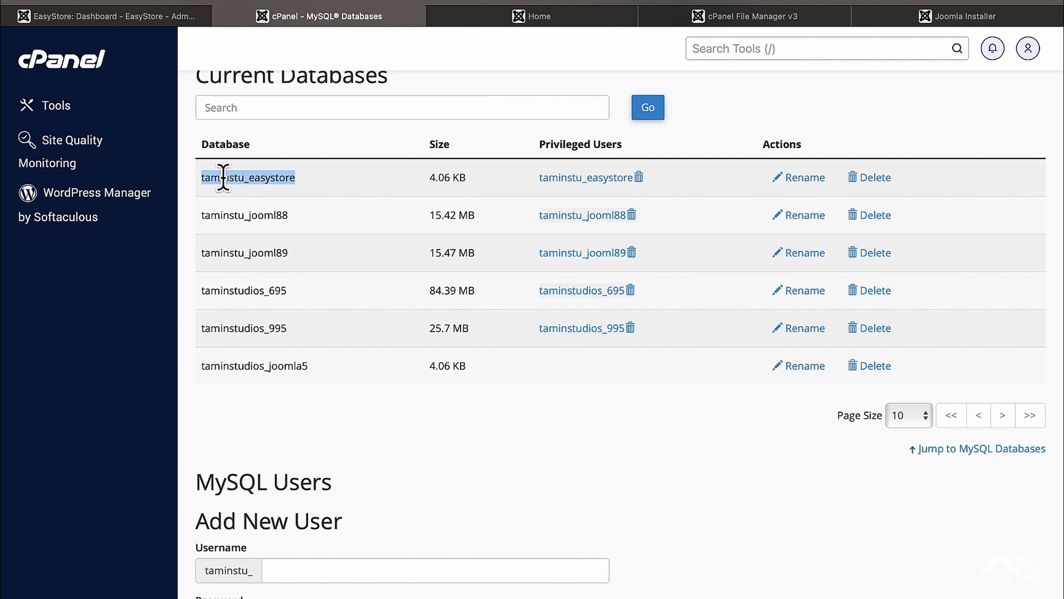
scroll(430, 250, "up", 1)
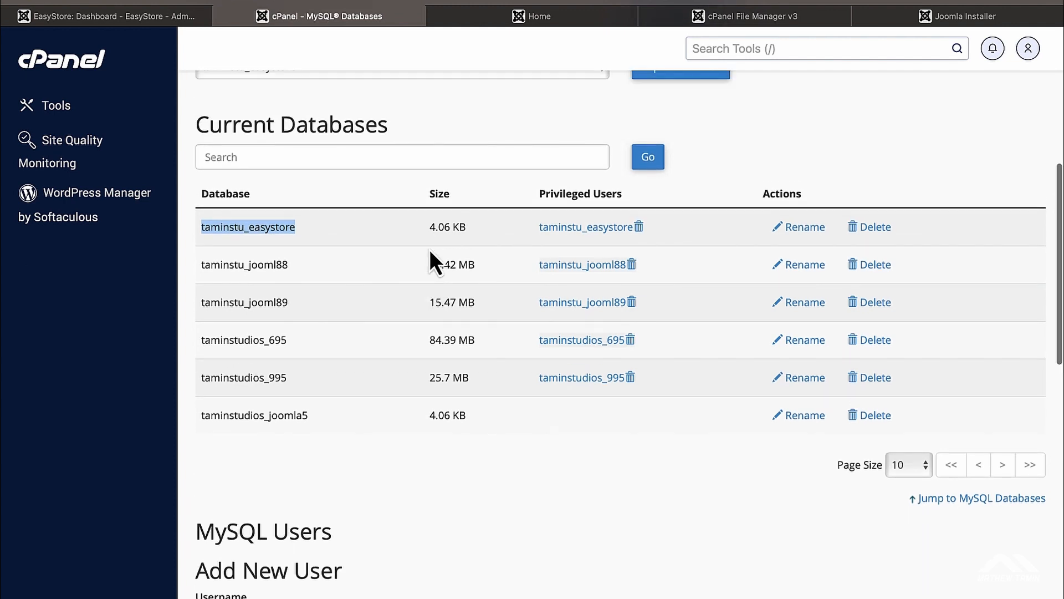
left_click(949, 19)
Step: Paste the store's database username and enter the database password
left_click(432, 299)
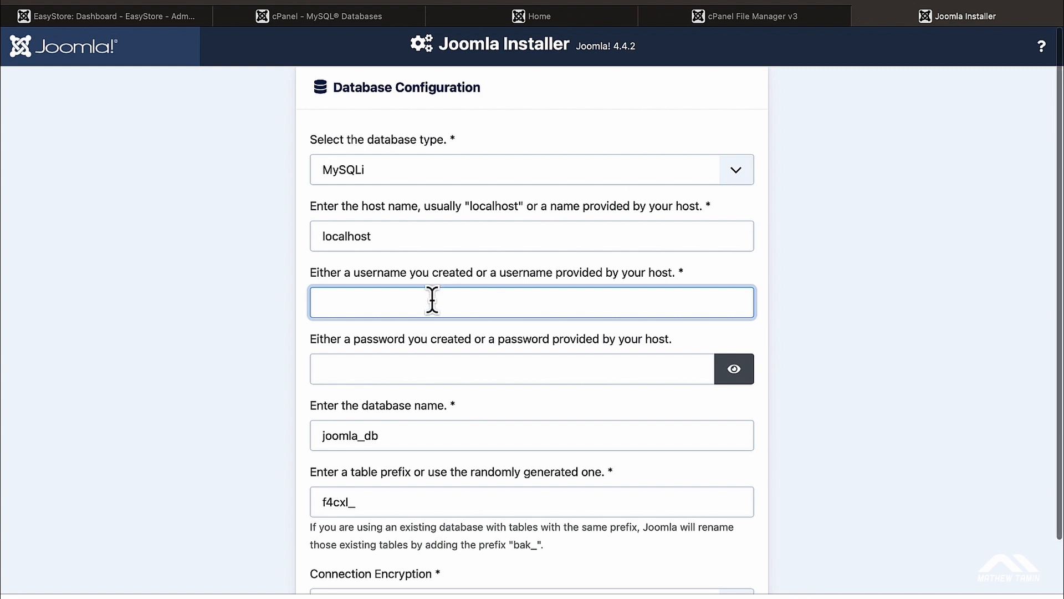
key("super+v")
scroll(432, 299, "down", 2)
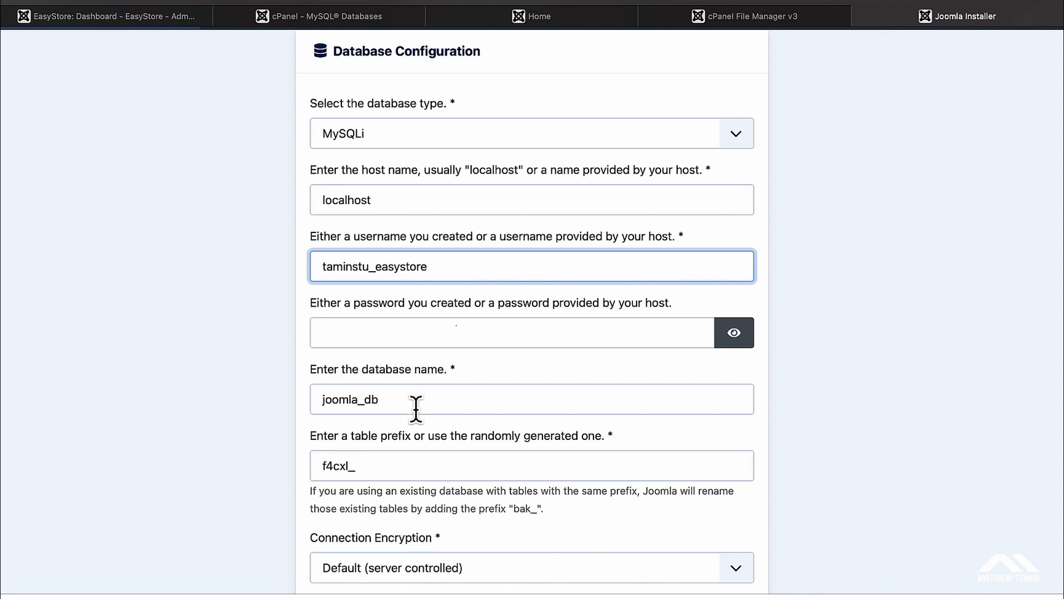
left_click(415, 337)
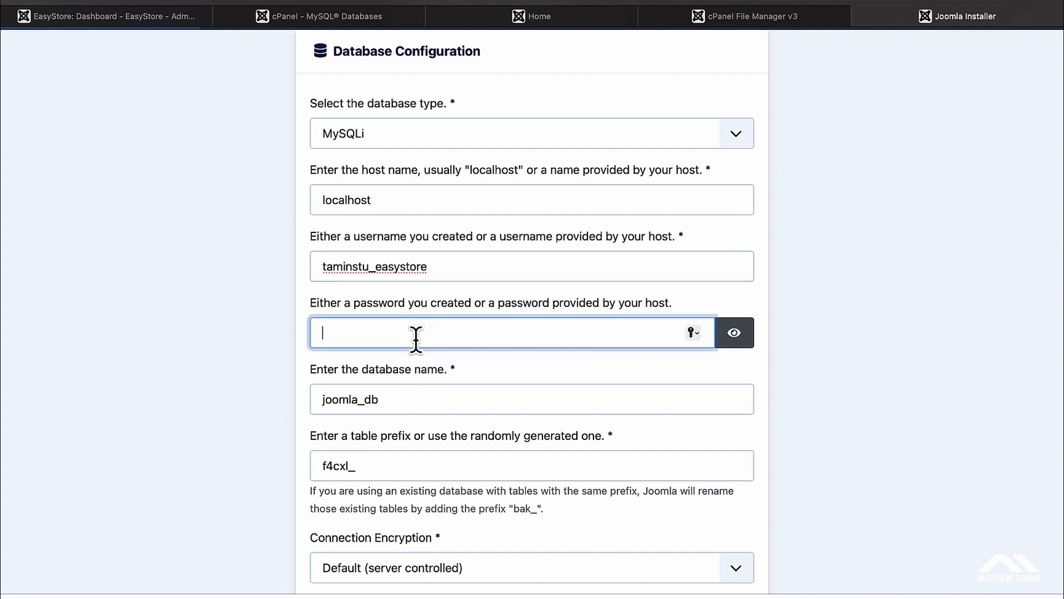
type("•••••••••••")
Step: Replace the default joomla_db database name with taminstu_easystore
scroll(358, 324, "down", 3)
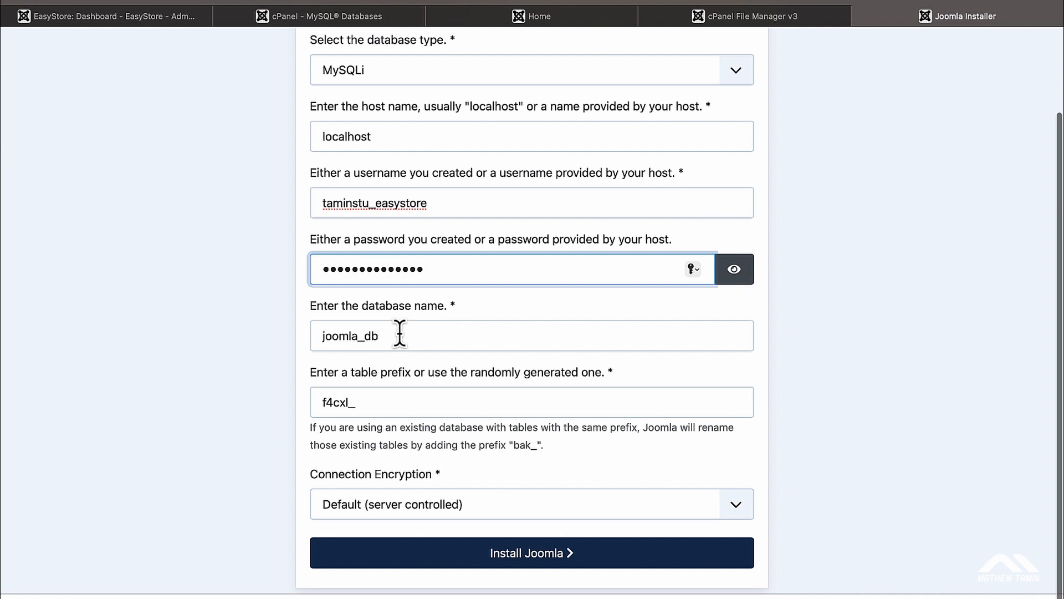
left_click(400, 335)
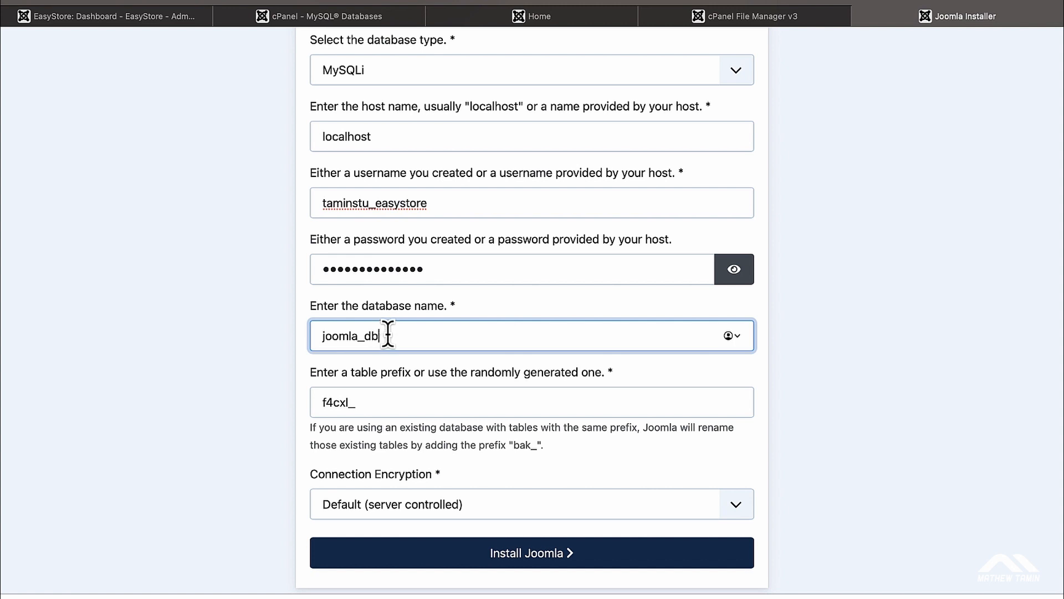
left_click_drag(389, 337, 316, 332)
key("super+v")
Step: Recheck the username entry and keep Default server-controlled connection encryption
scroll(378, 321, "down", 1)
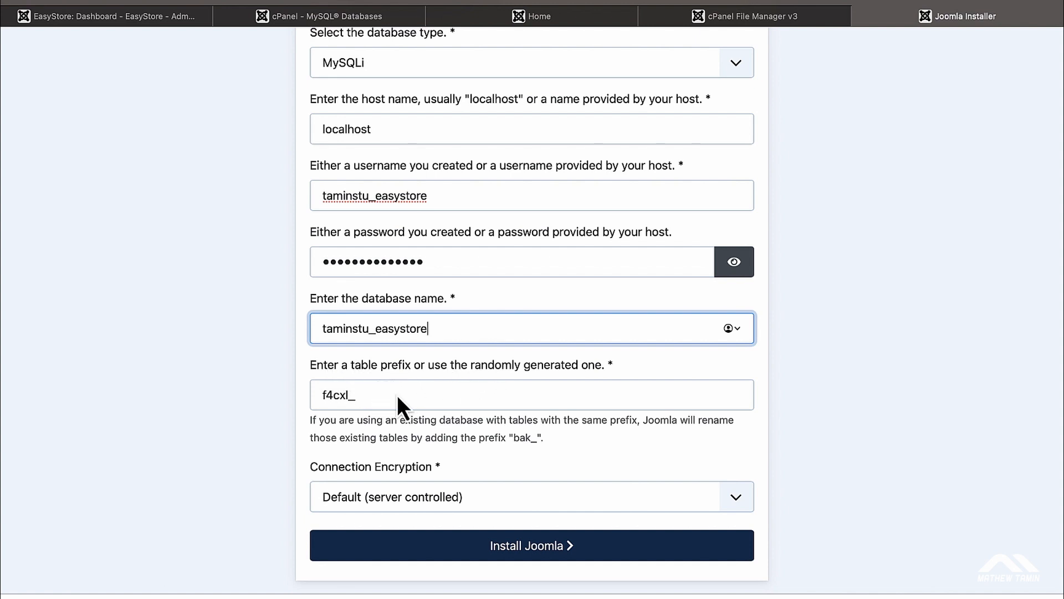
scroll(884, 398, "up", 3)
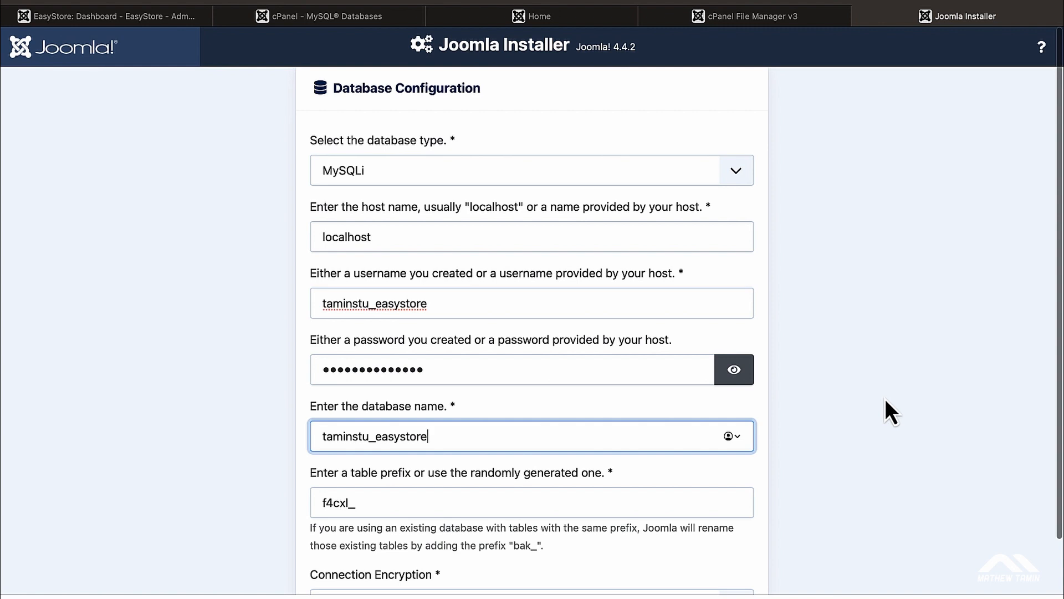
scroll(885, 398, "down", 3)
left_click(476, 208)
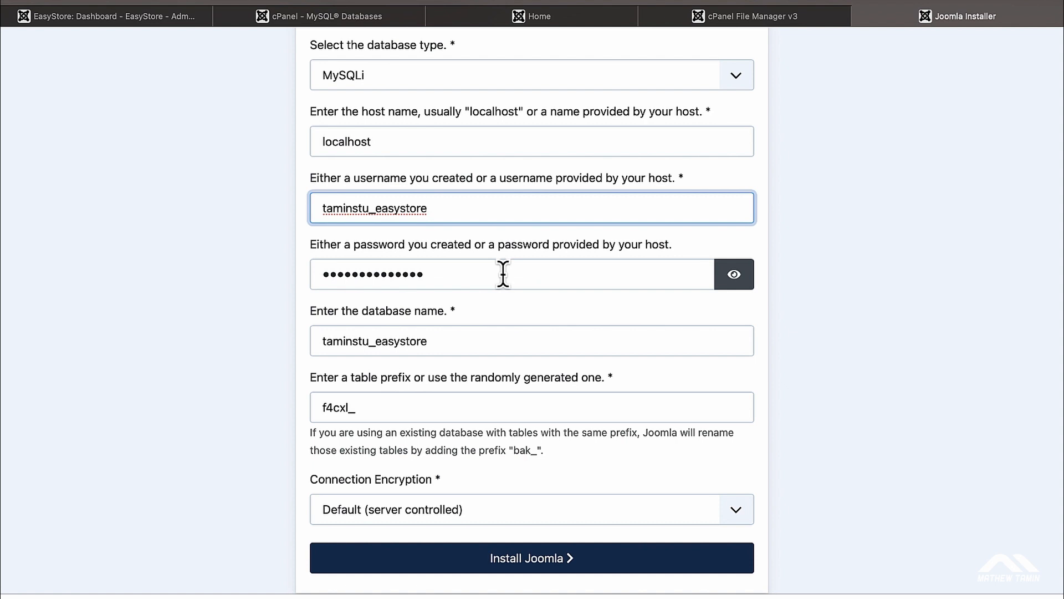
scroll(877, 395, "down", 1)
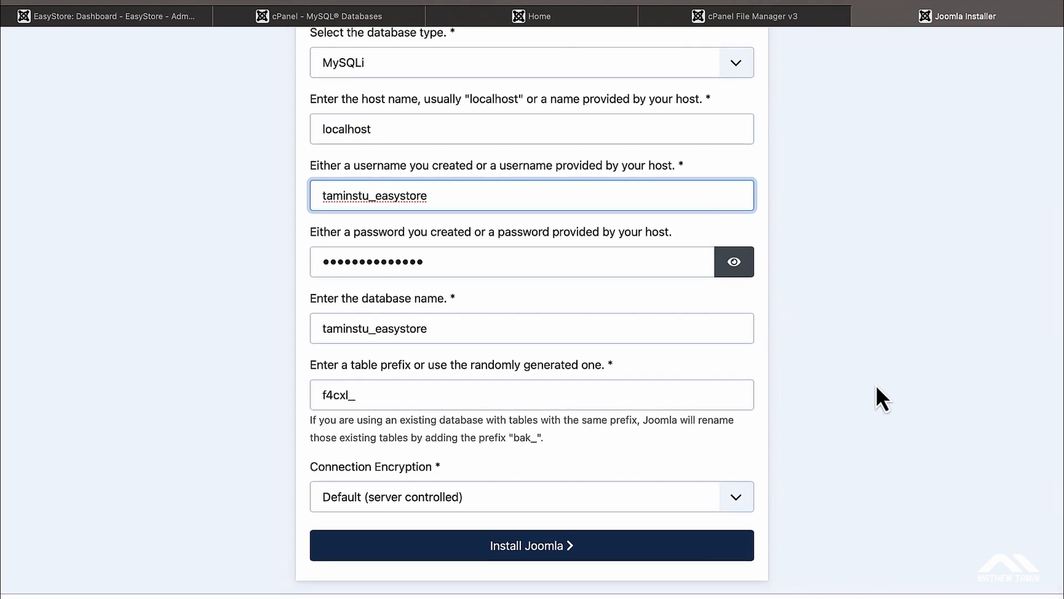
left_click(740, 501)
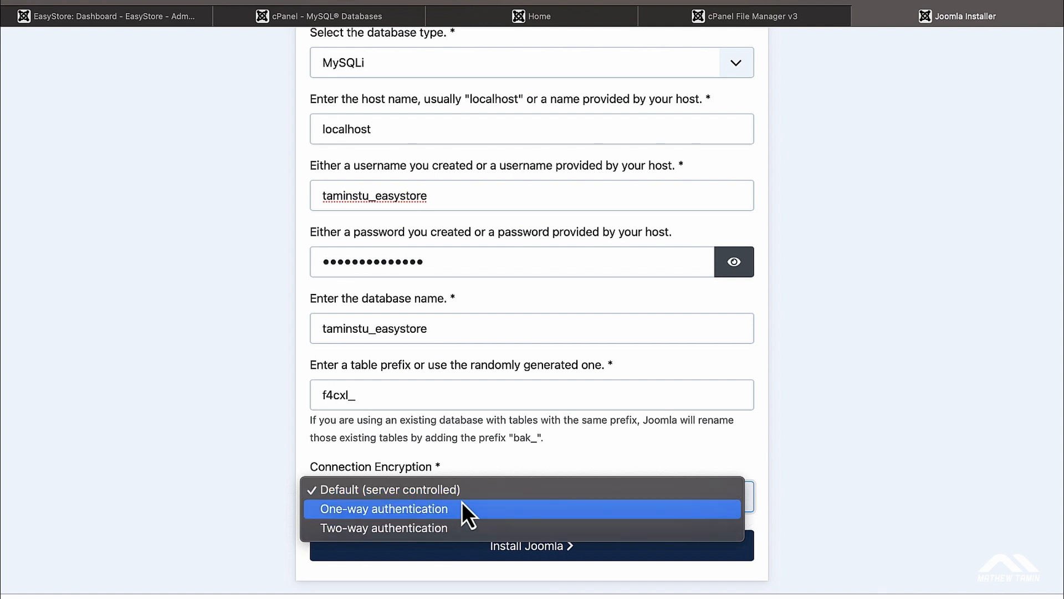
left_click(842, 429)
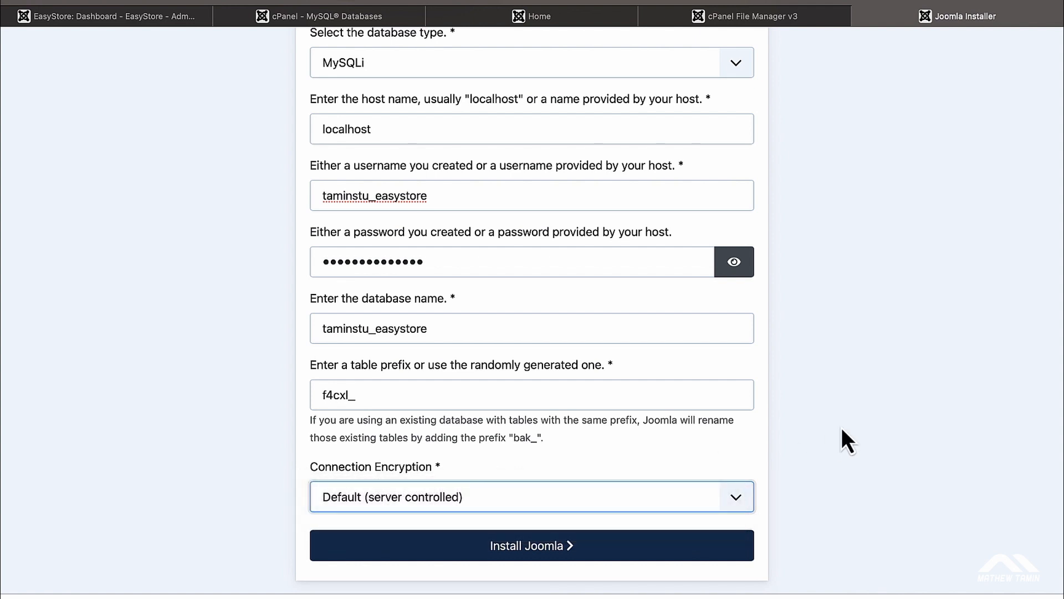
Step: Install Joomla with these settings and review the Congratulations page
left_click(542, 556)
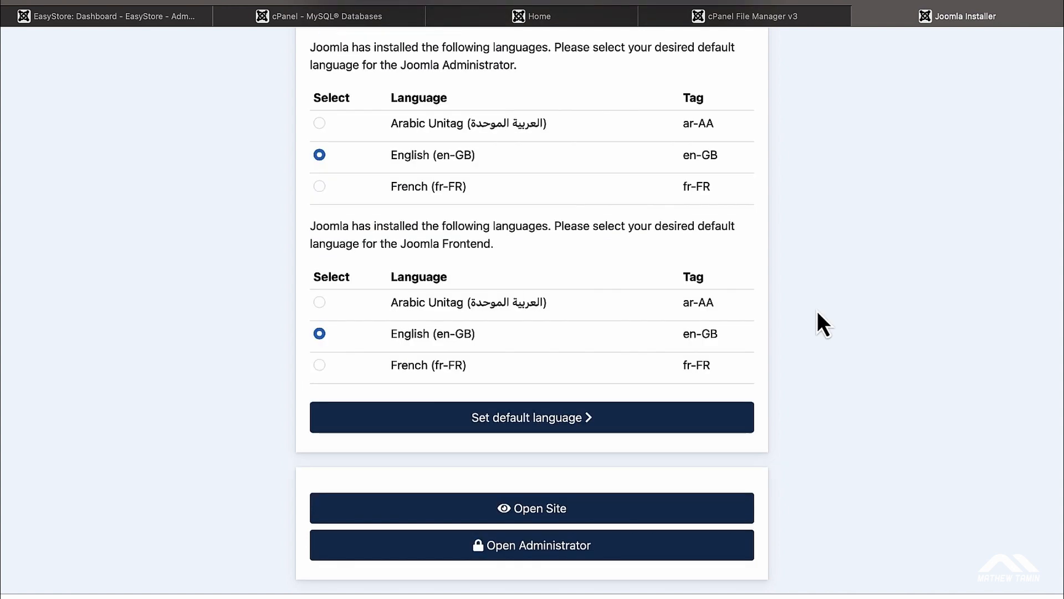
scroll(817, 310, "up", 4)
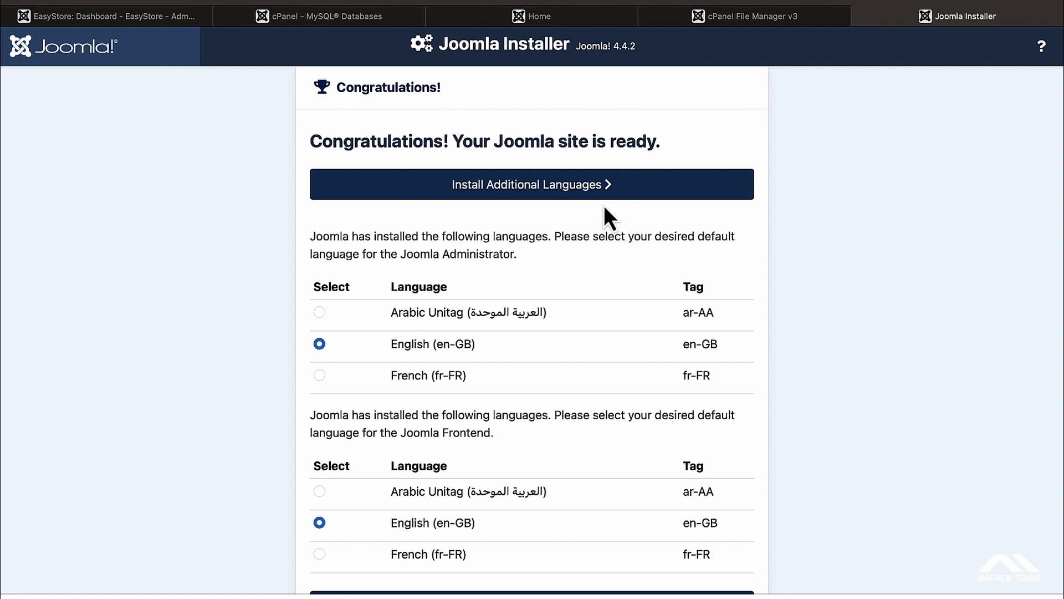
scroll(794, 377, "down", 5)
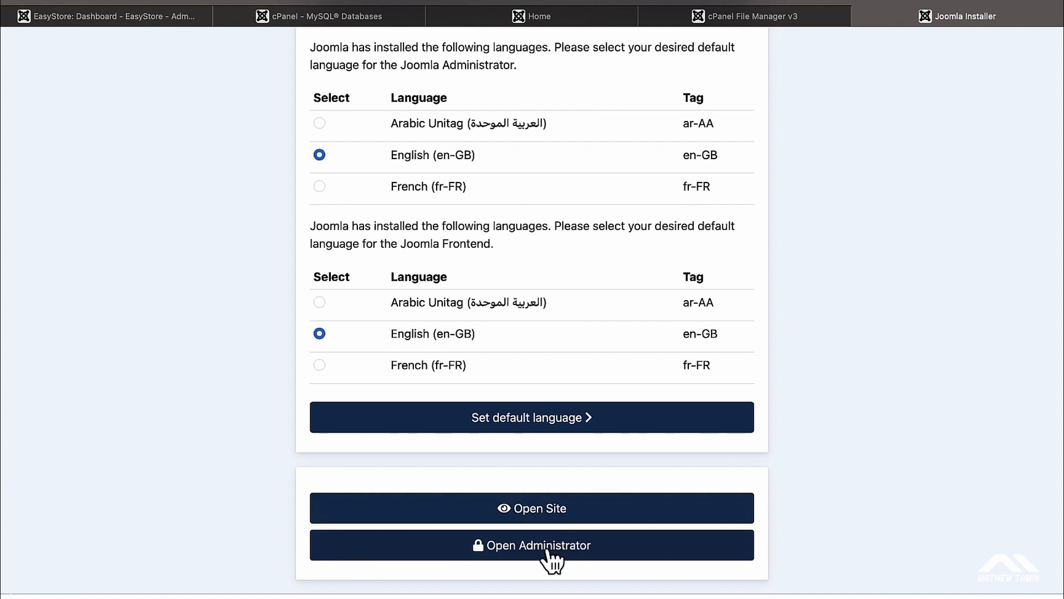
Step: Open the newly installed site's front end with Open Site
right_click(579, 510)
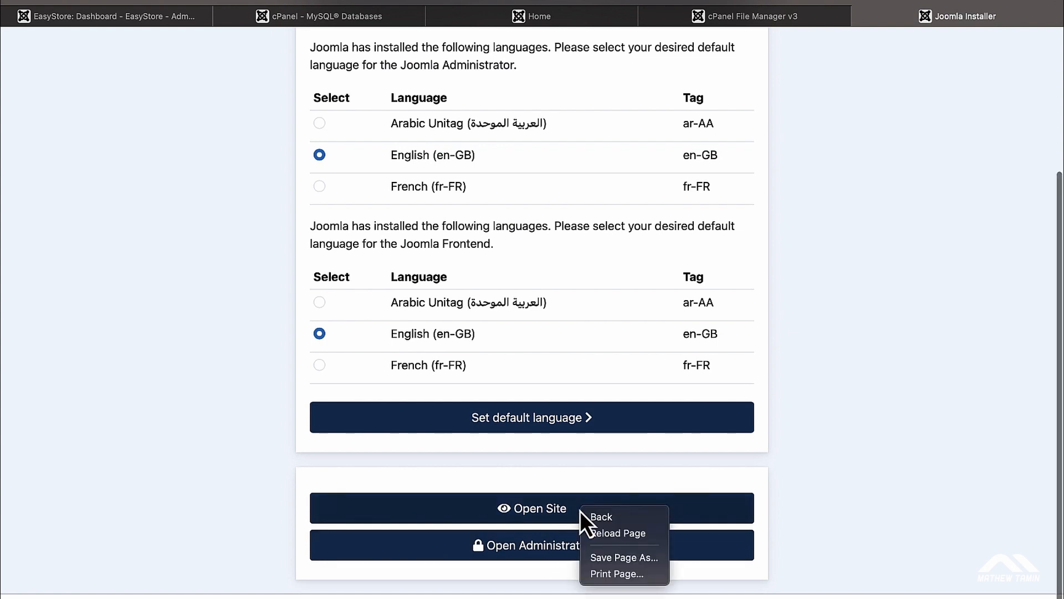
left_click(893, 437)
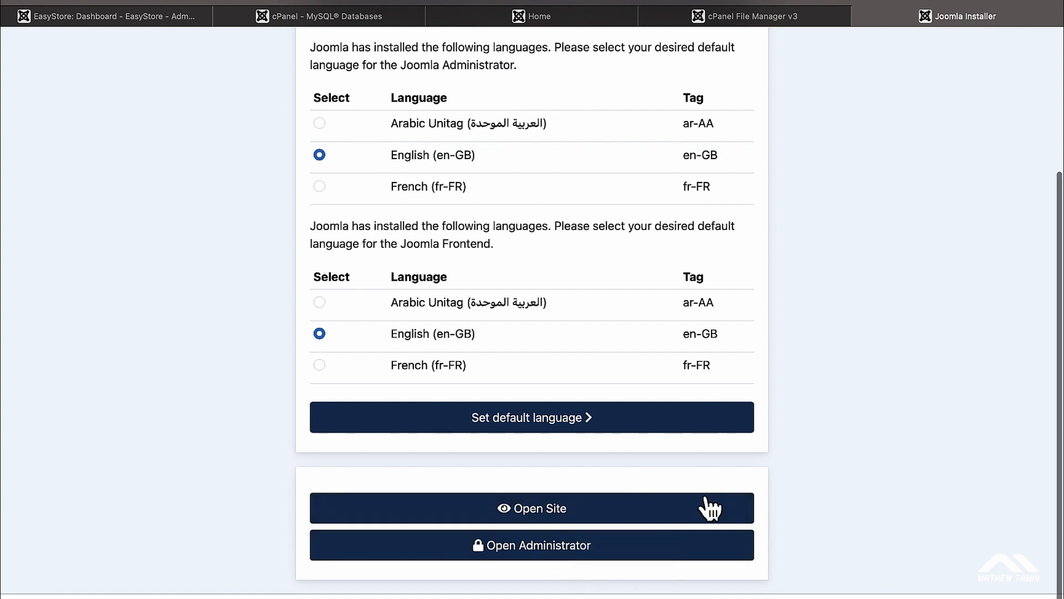
left_click(678, 513)
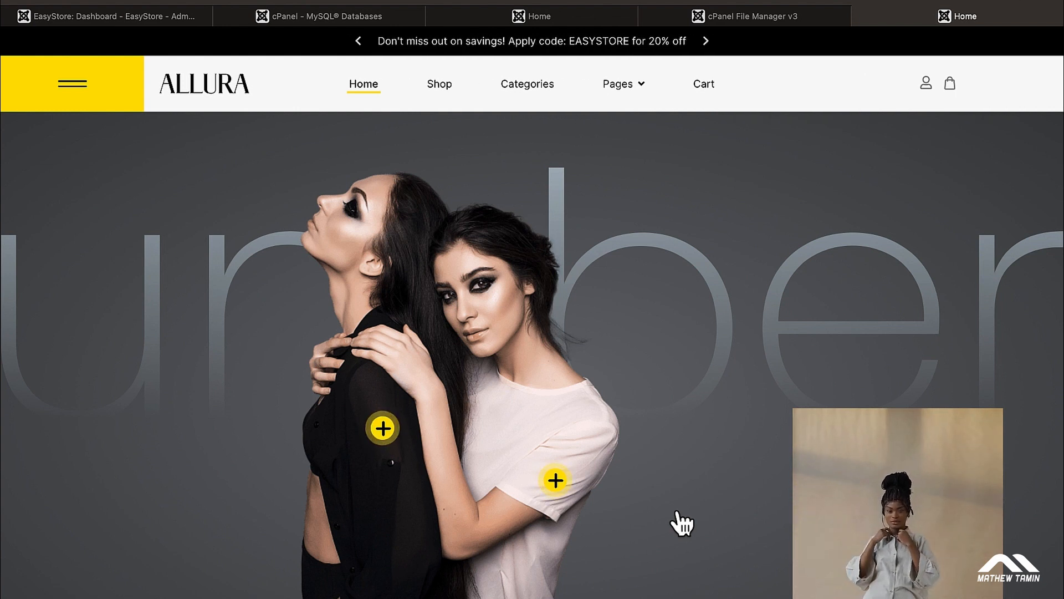
Step: Switch to the other storefront tab and scroll through it
left_click(566, 24)
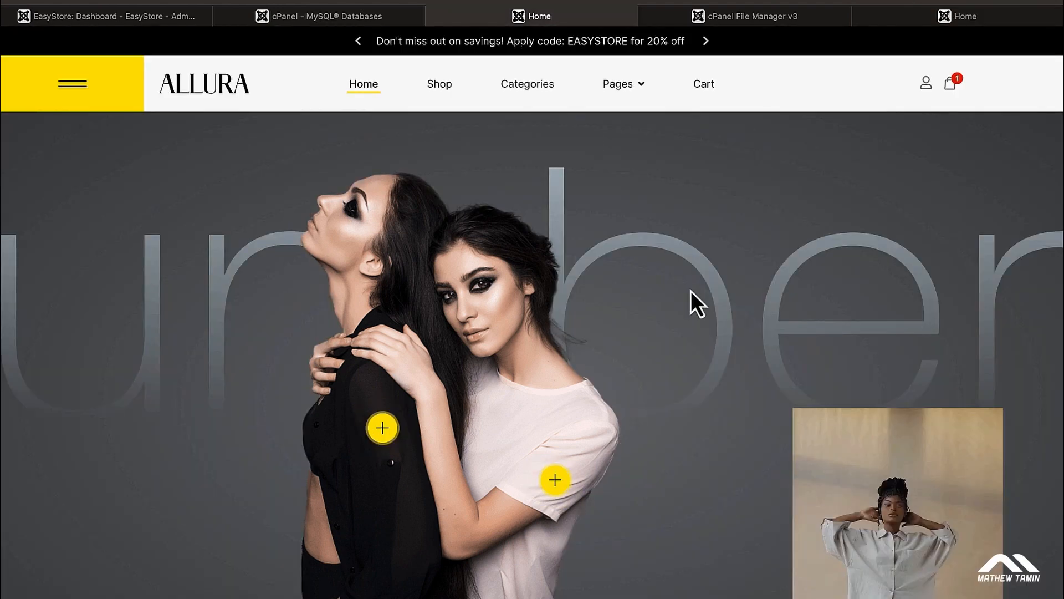
scroll(691, 290, "down", 4)
scroll(690, 291, "up", 4)
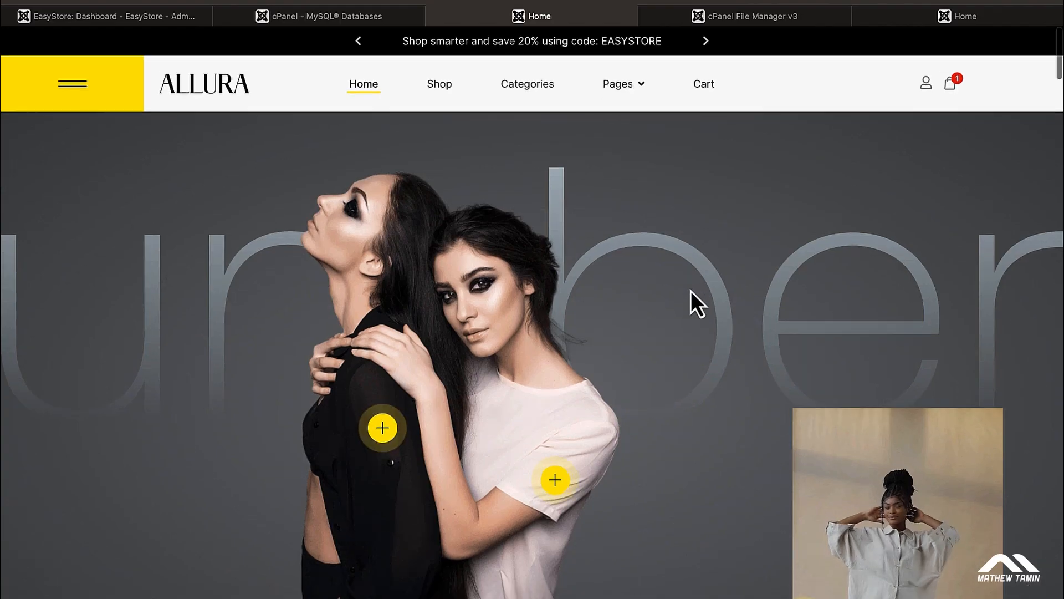
scroll(690, 291, "down", 4)
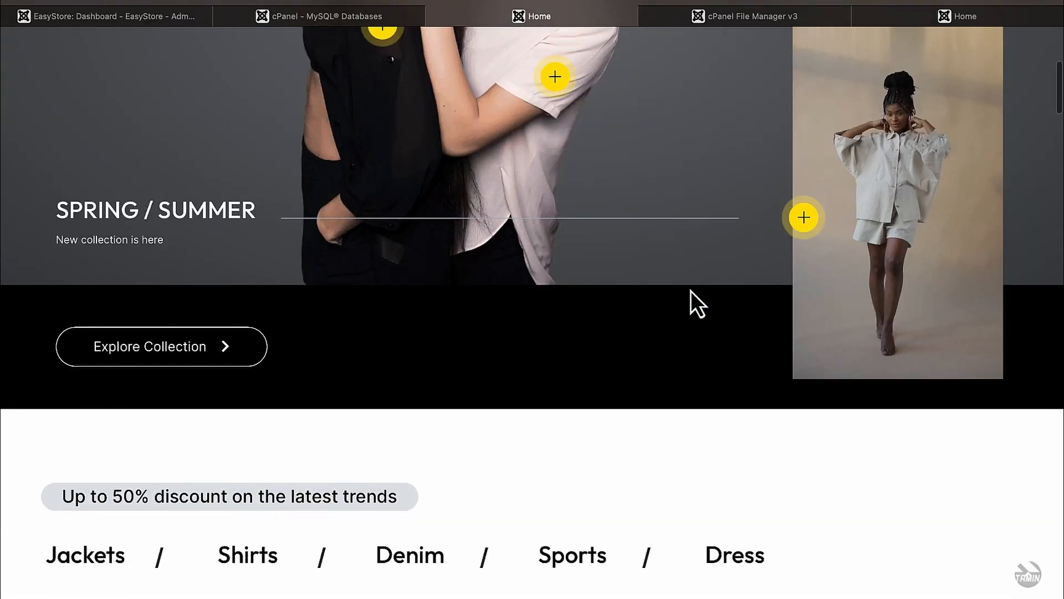
scroll(690, 290, "up", 4)
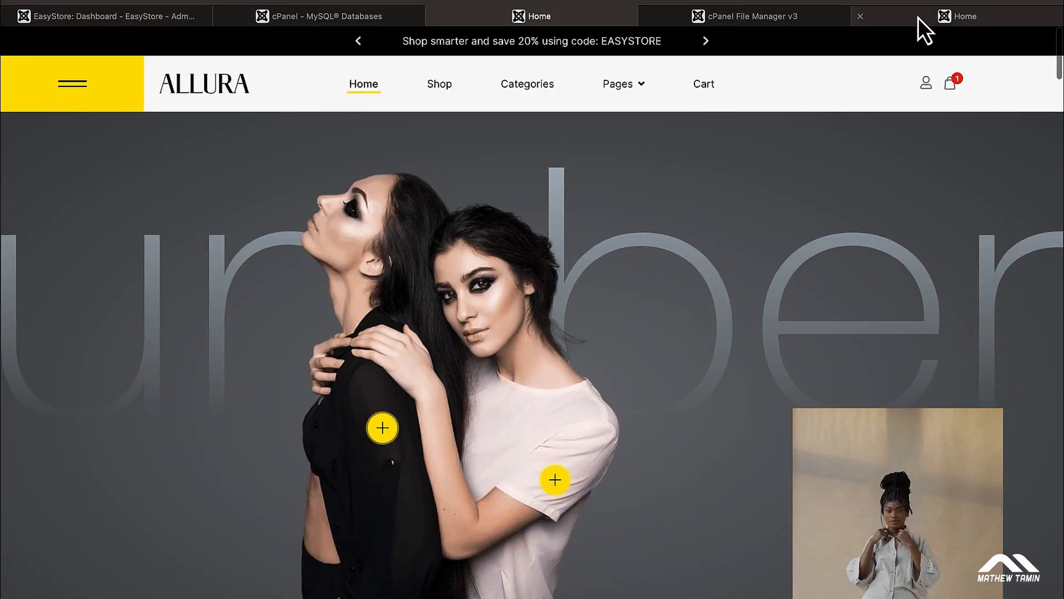
Step: Browse the Allura home page on the newest storefront tab
left_click(918, 18)
scroll(836, 261, "down", 4)
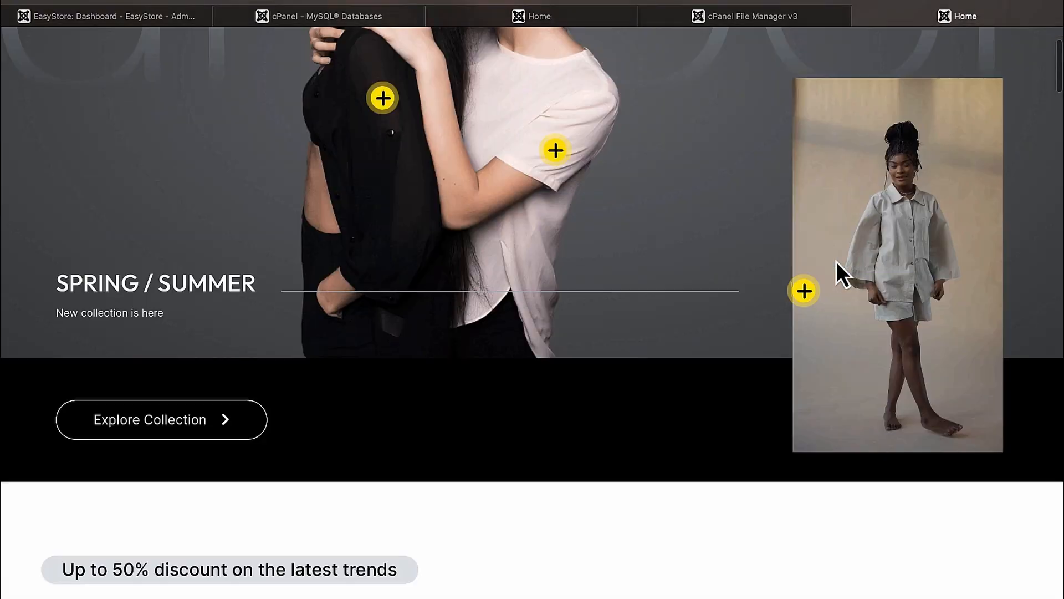
scroll(837, 261, "down", 5)
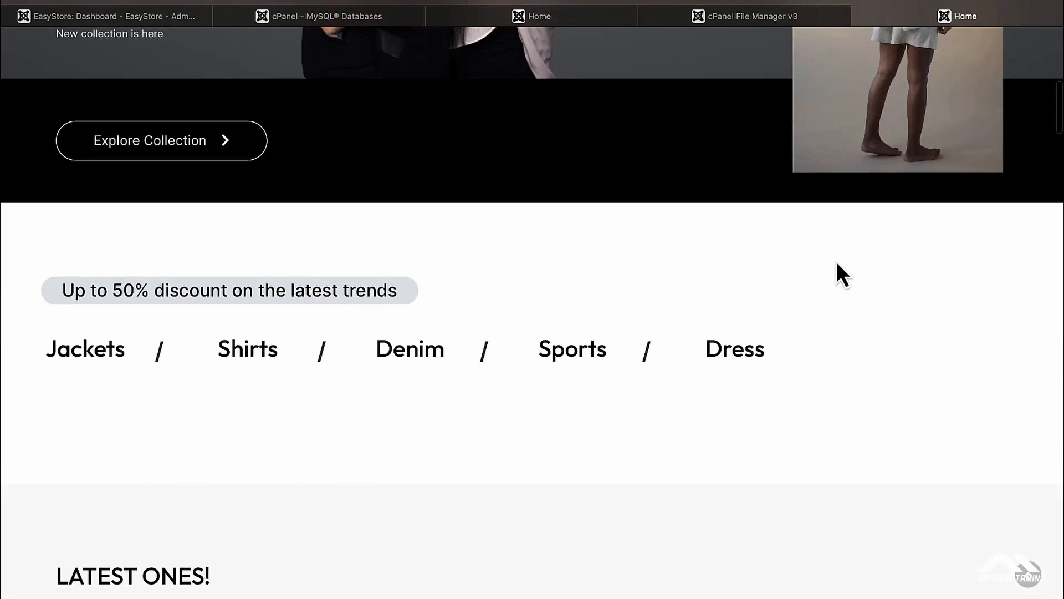
scroll(836, 261, "down", 2)
scroll(837, 261, "up", 1)
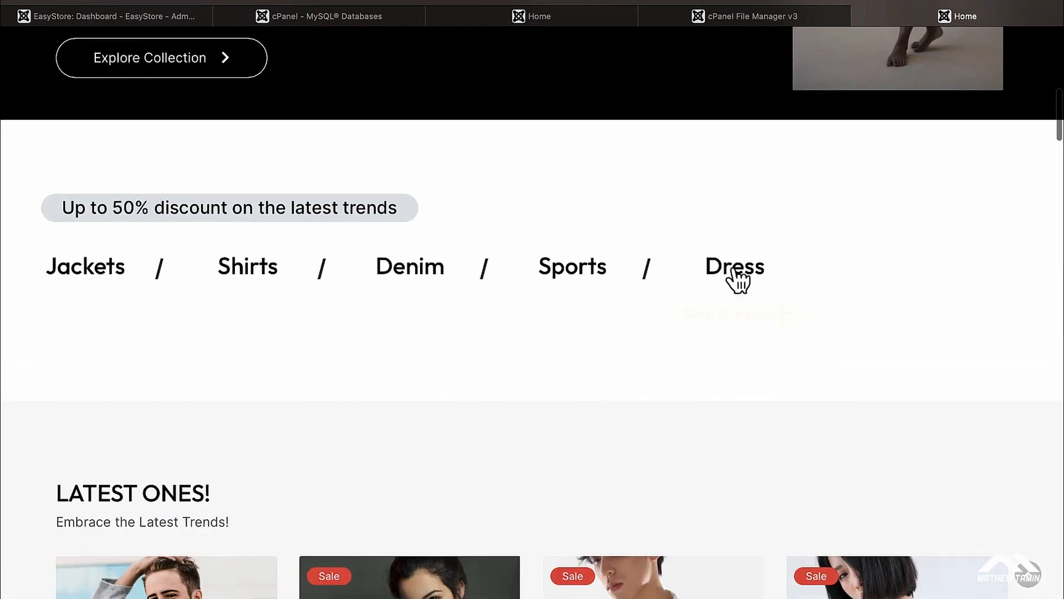
mouse_move(578, 274)
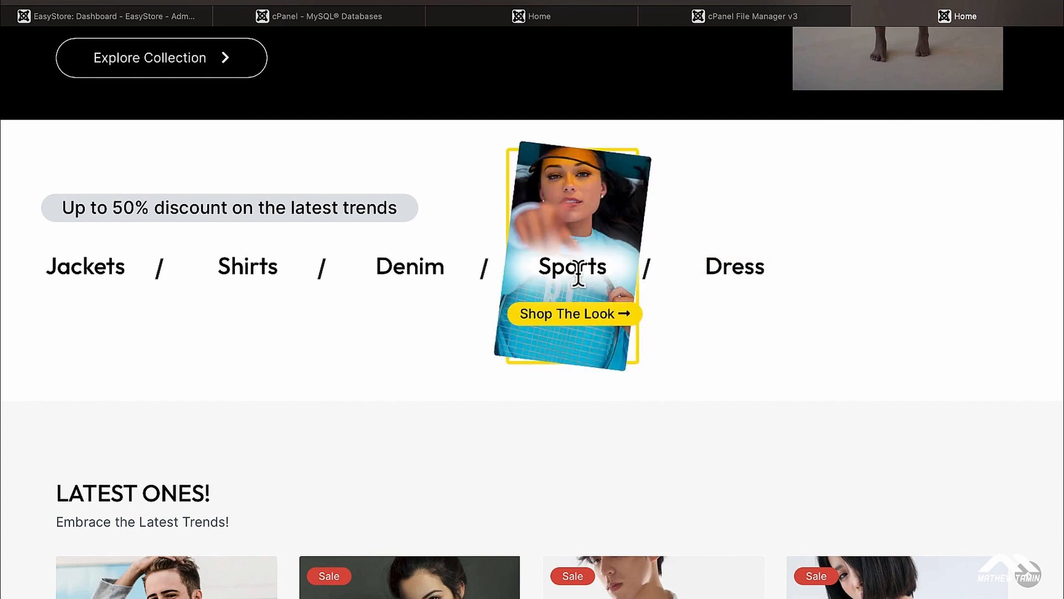
mouse_move(424, 280)
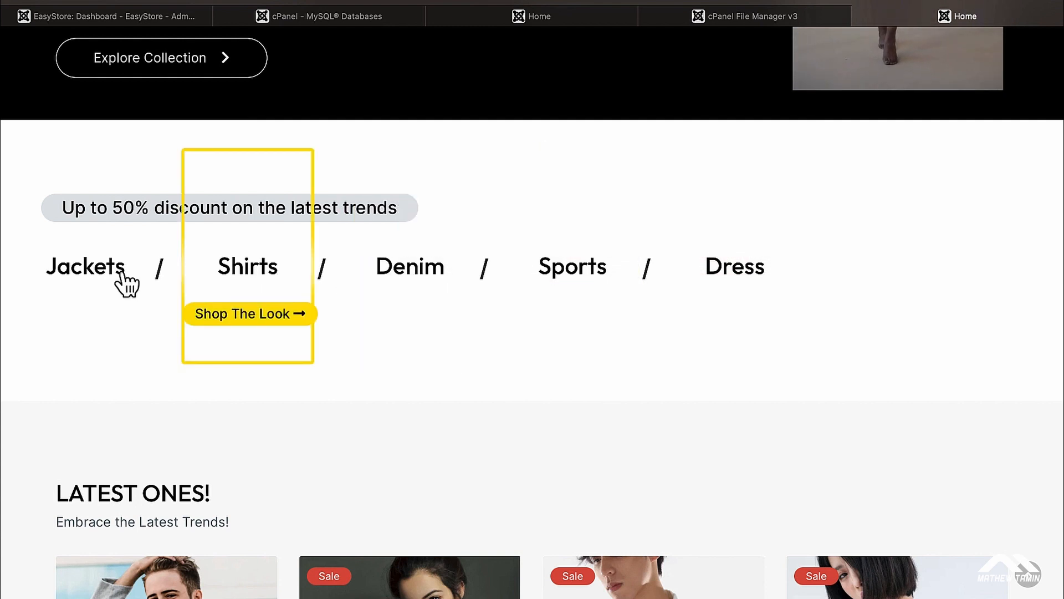
mouse_move(121, 273)
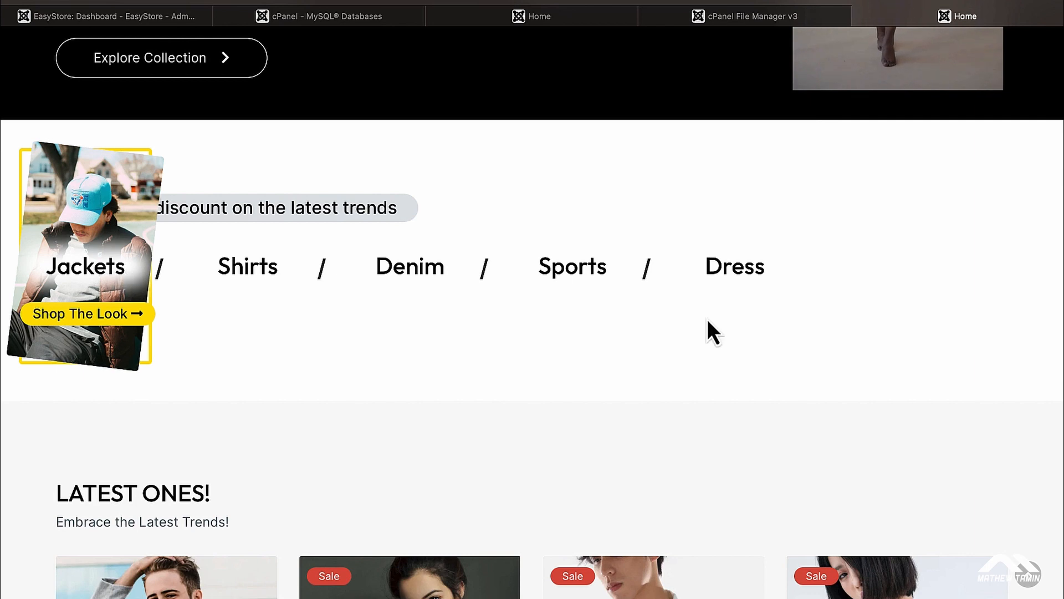
scroll(708, 321, "down", 3)
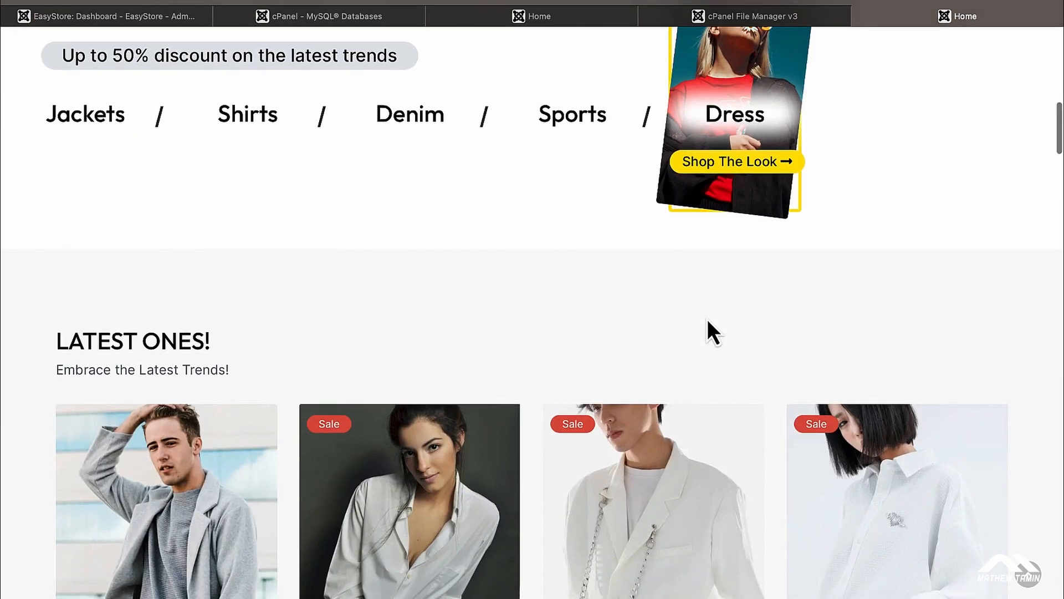
scroll(706, 319, "up", 15)
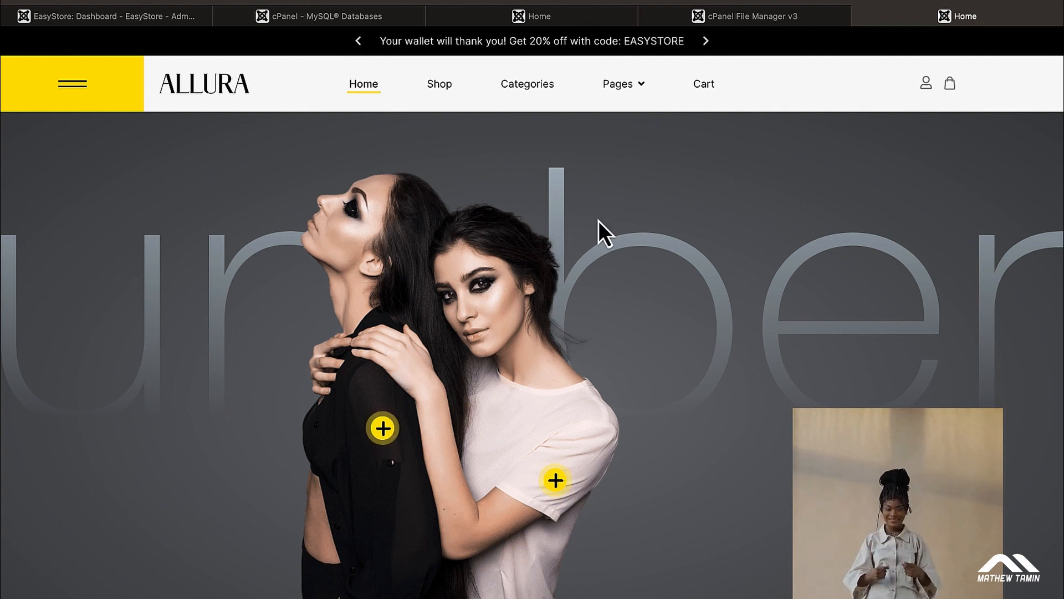
scroll(587, 218, "down", 6)
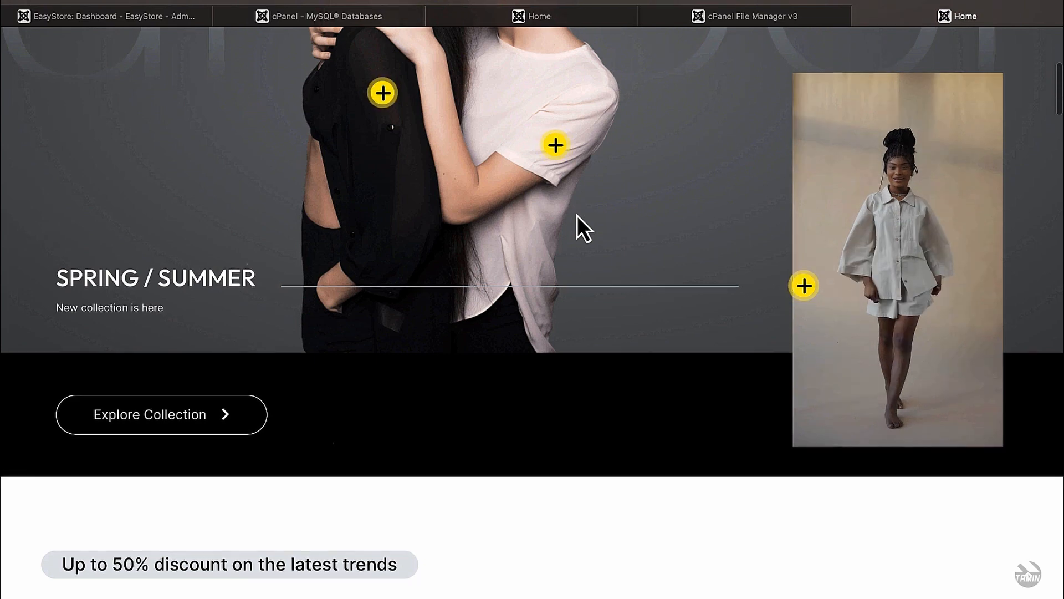
scroll(577, 215, "up", 1)
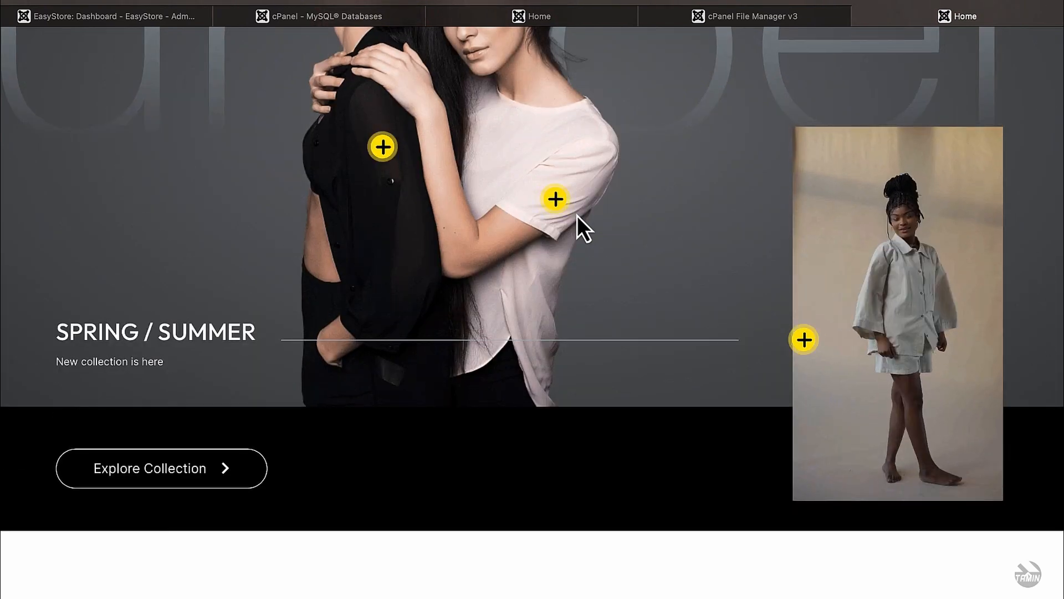
scroll(577, 215, "up", 5)
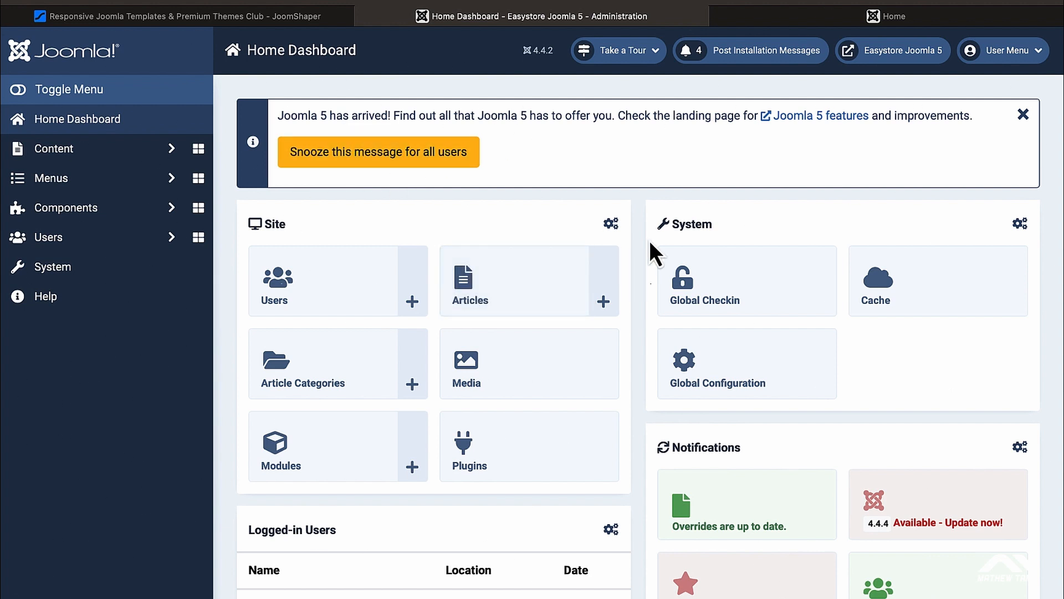
Step: Open the EasyStore Dashboard via Components › EasyStore in the sidebar
scroll(635, 260, "down", 5)
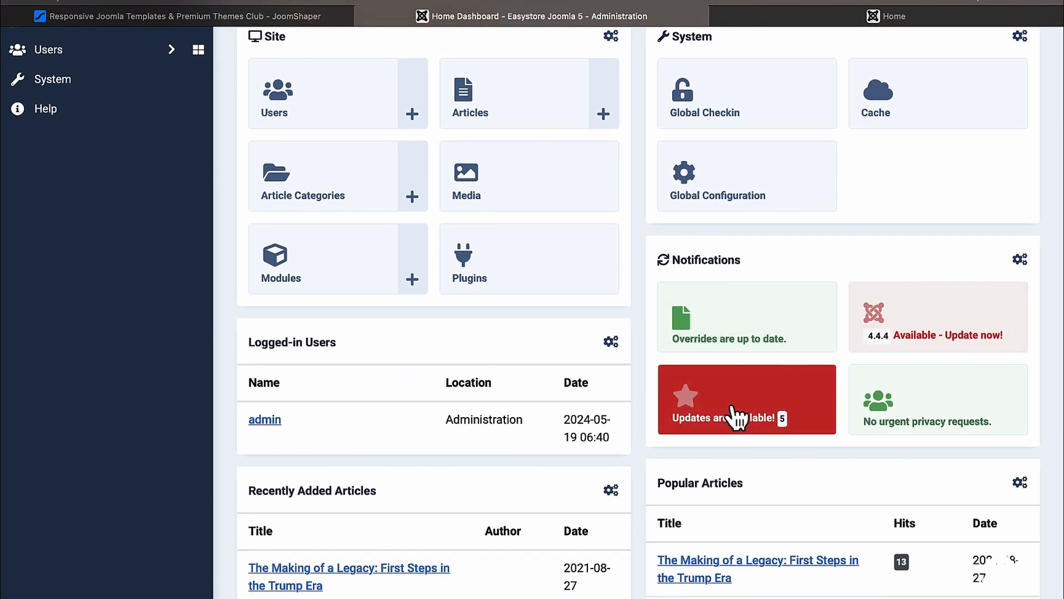
scroll(738, 416, "up", 1)
scroll(732, 422, "down", 5)
scroll(731, 422, "up", 9)
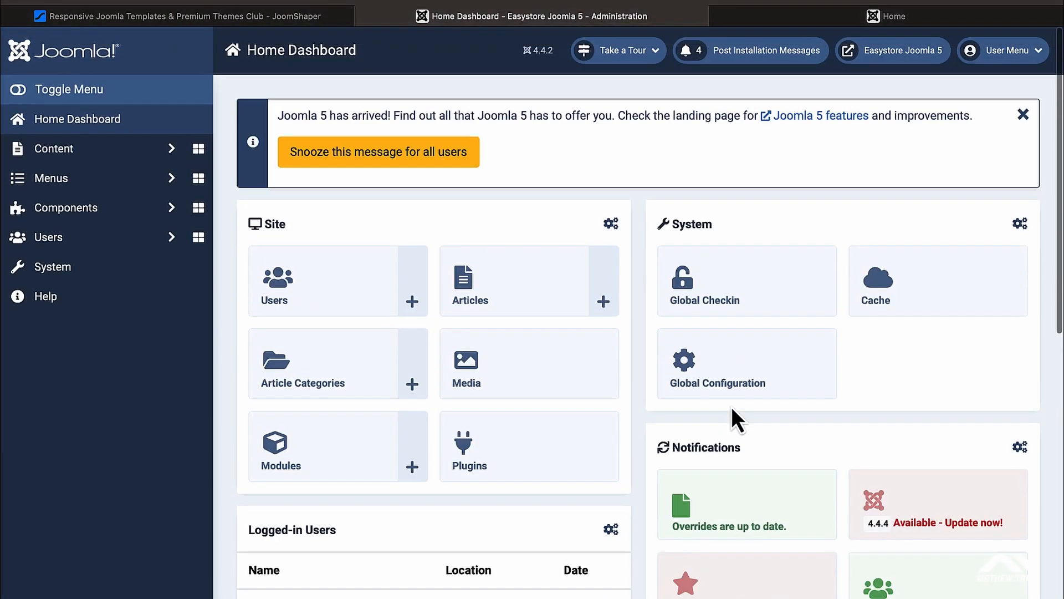
left_click(145, 214)
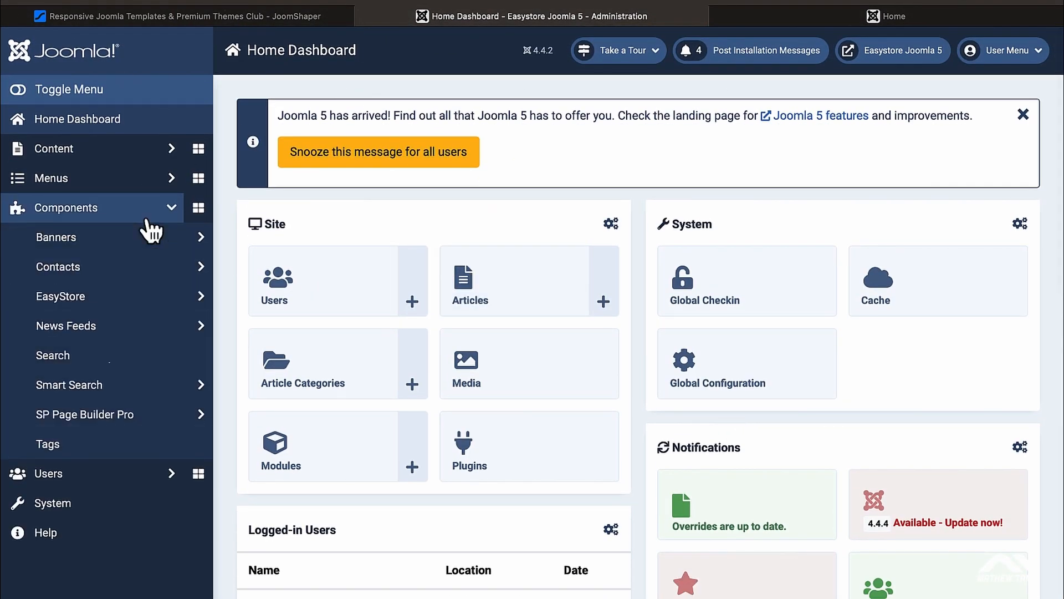
left_click(114, 298)
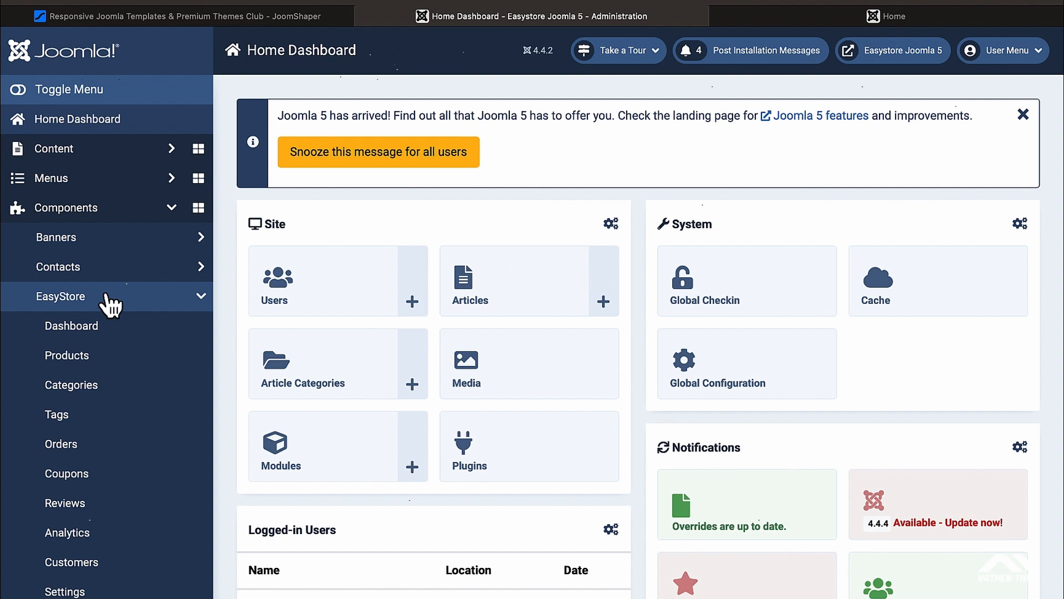
left_click(93, 333)
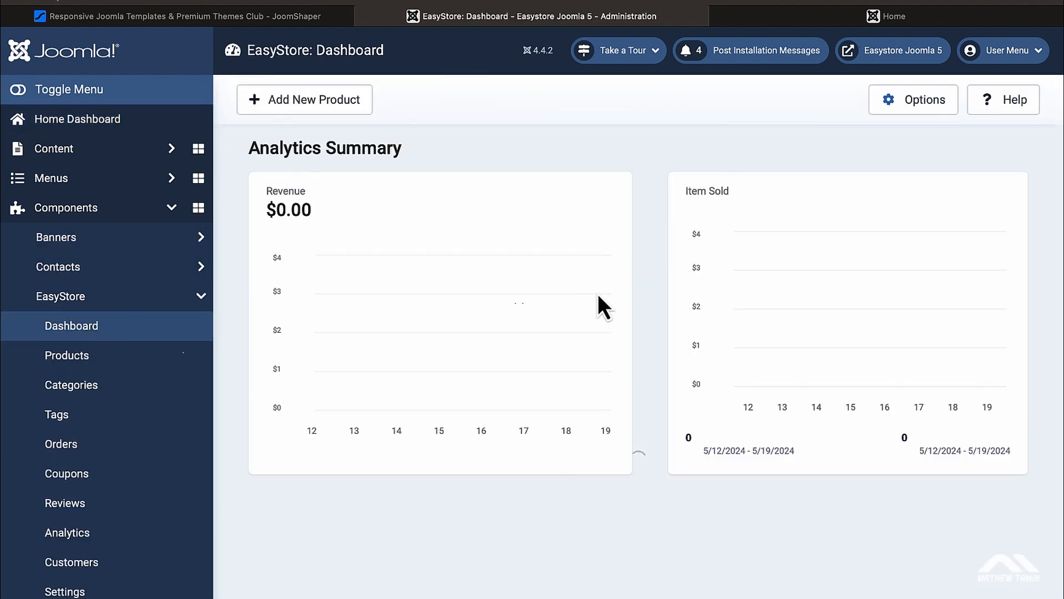
Step: Review the dashboard's 2 of 5 setup tasks, then go to Products
scroll(648, 296, "down", 4)
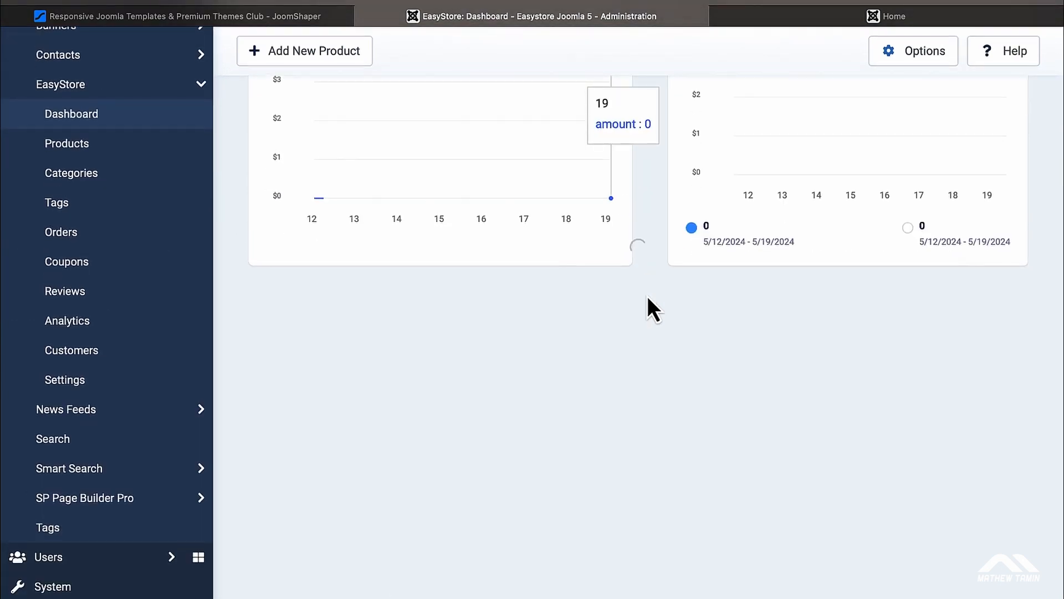
scroll(648, 300, "up", 4)
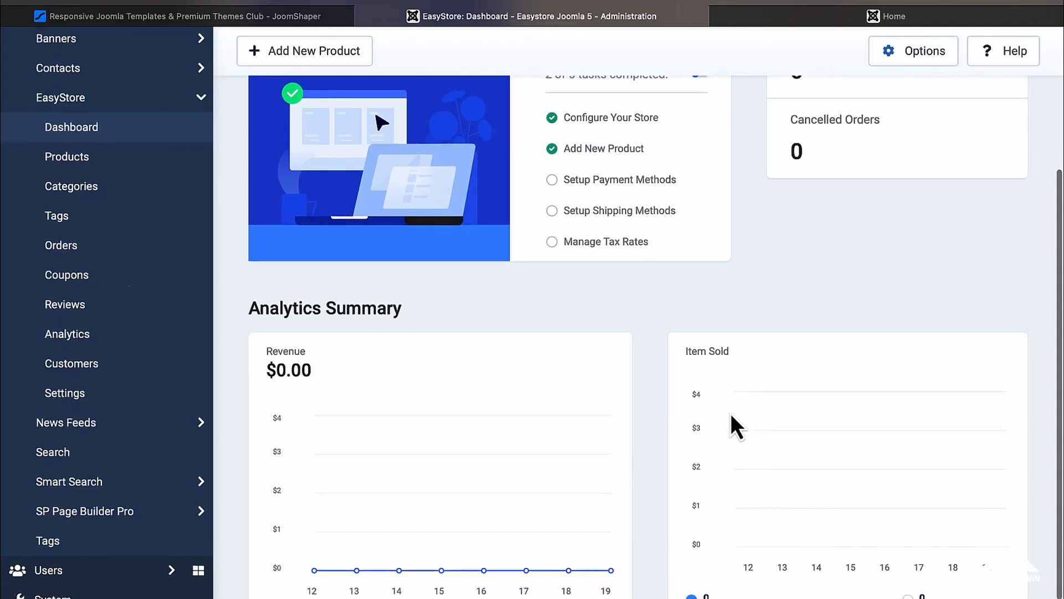
scroll(731, 414, "up", 4)
scroll(731, 413, "down", 1)
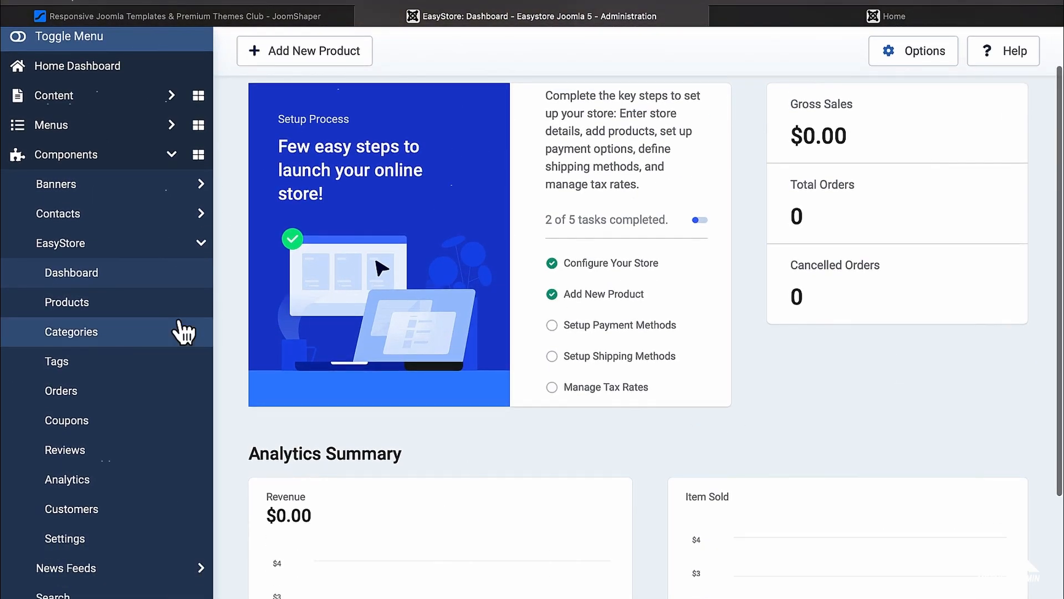
left_click(103, 311)
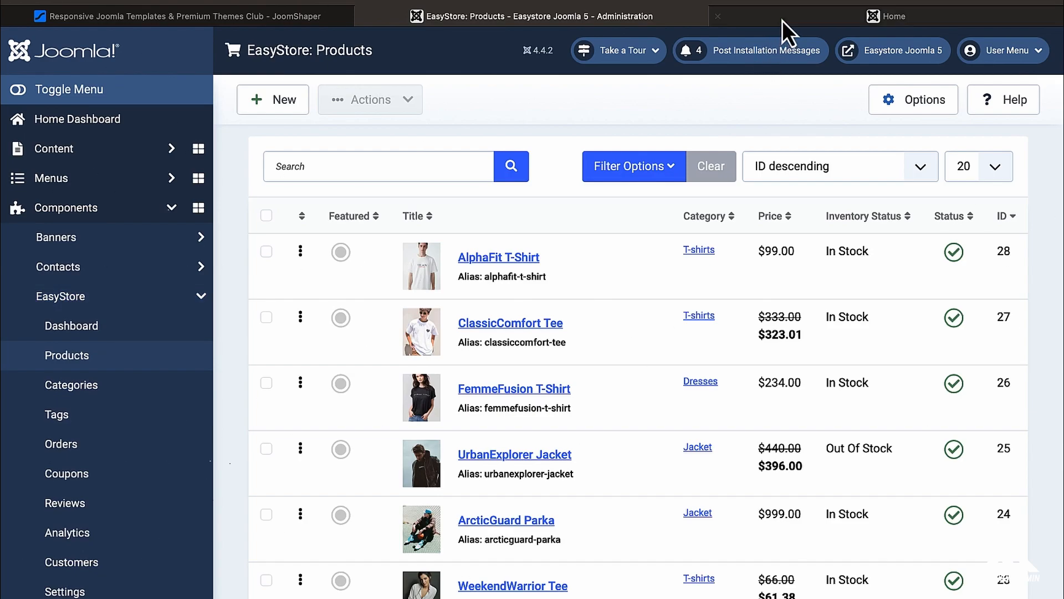
Step: Scroll through the products on the live Allura storefront Home tab
left_click(782, 21)
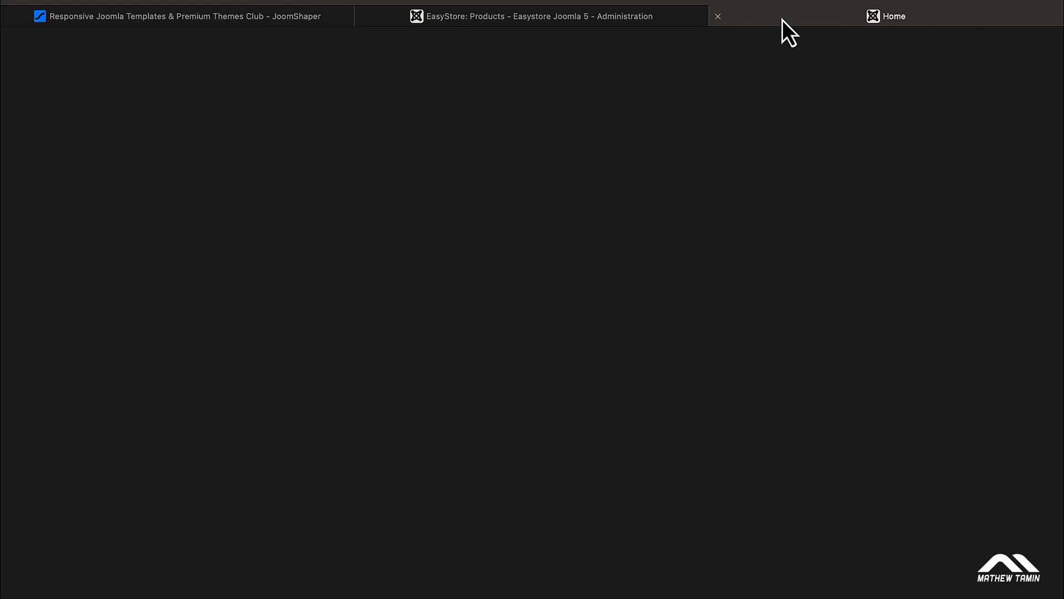
scroll(756, 194, "down", 2)
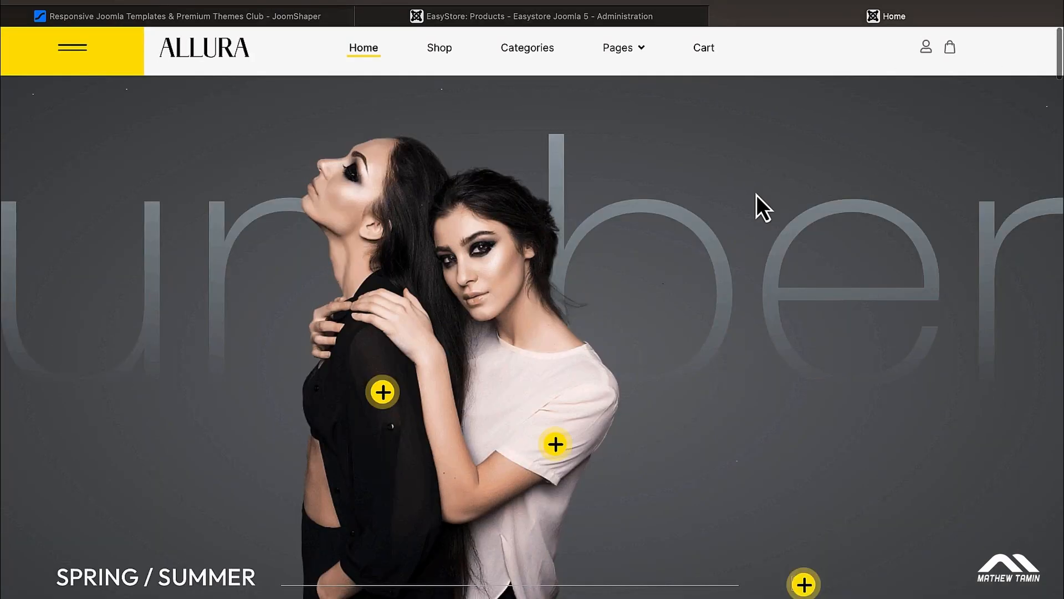
scroll(756, 195, "down", 10)
scroll(757, 194, "down", 4)
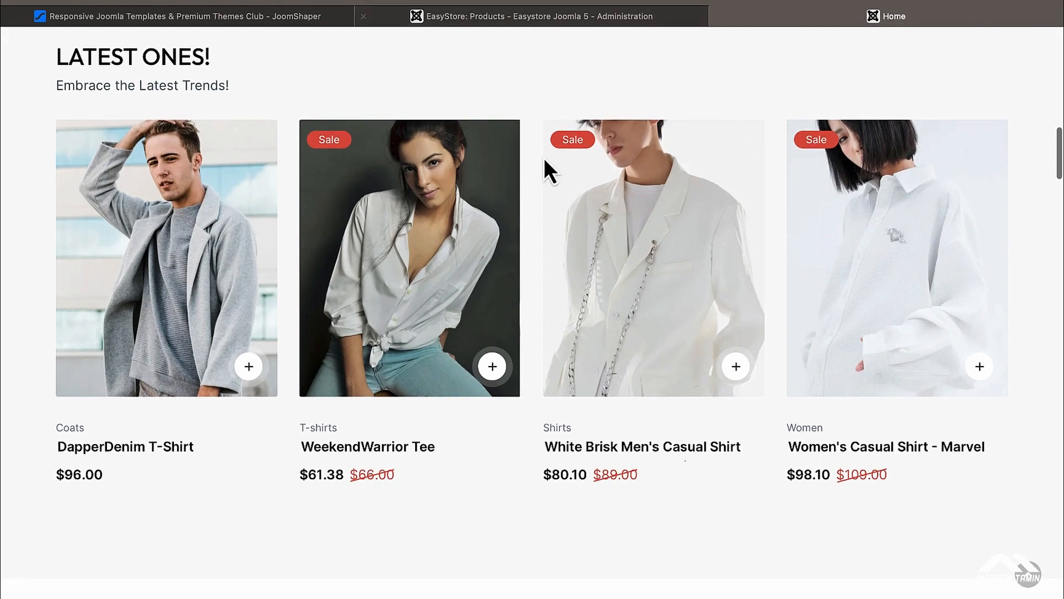
Step: Return to EasyStore: Products and scroll the 28-product list
left_click(510, 18)
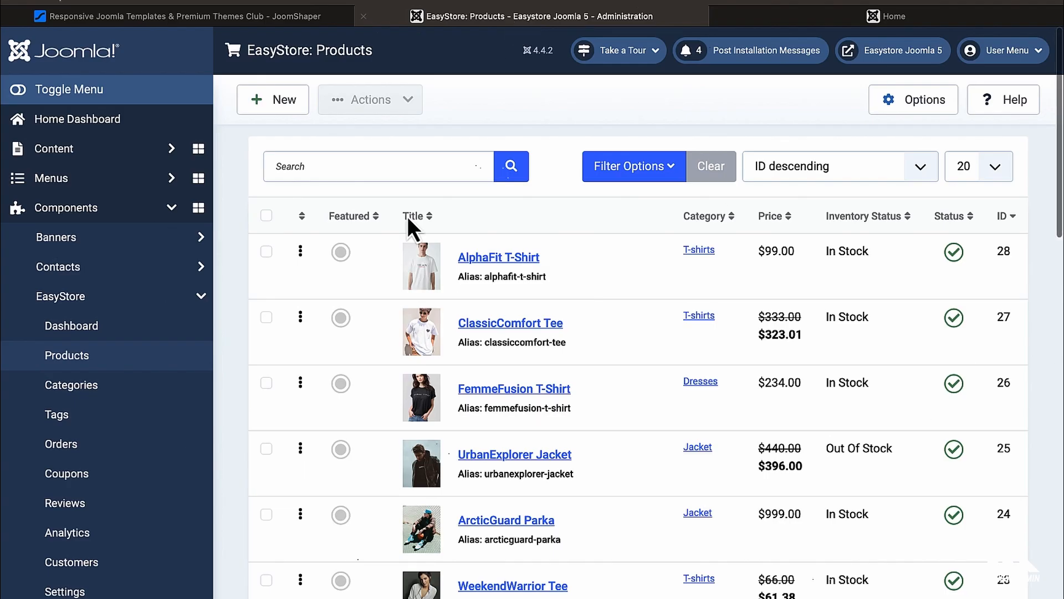
scroll(488, 310, "down", 3)
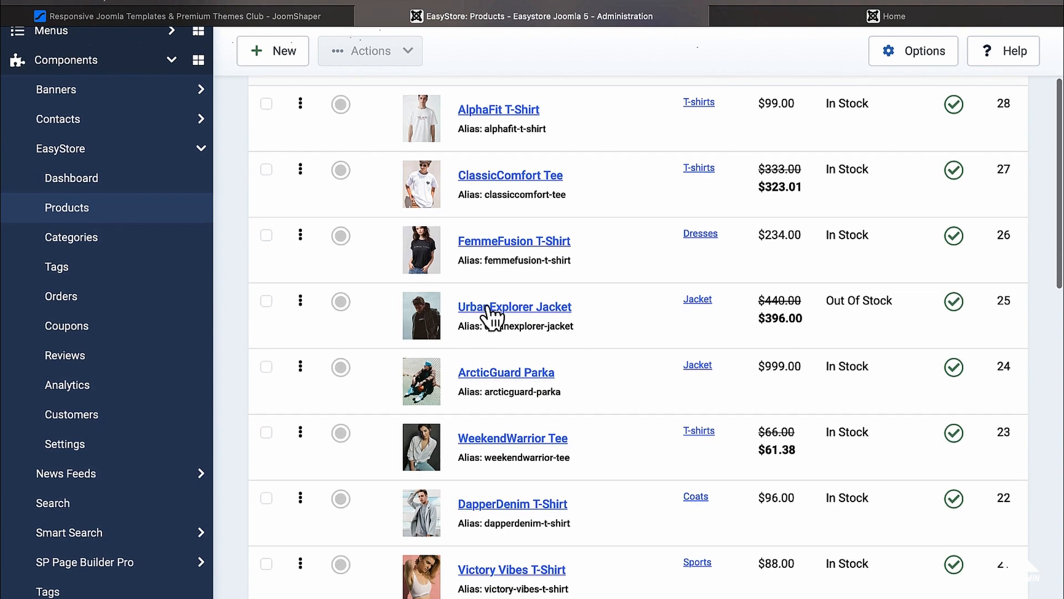
scroll(488, 308, "down", 6)
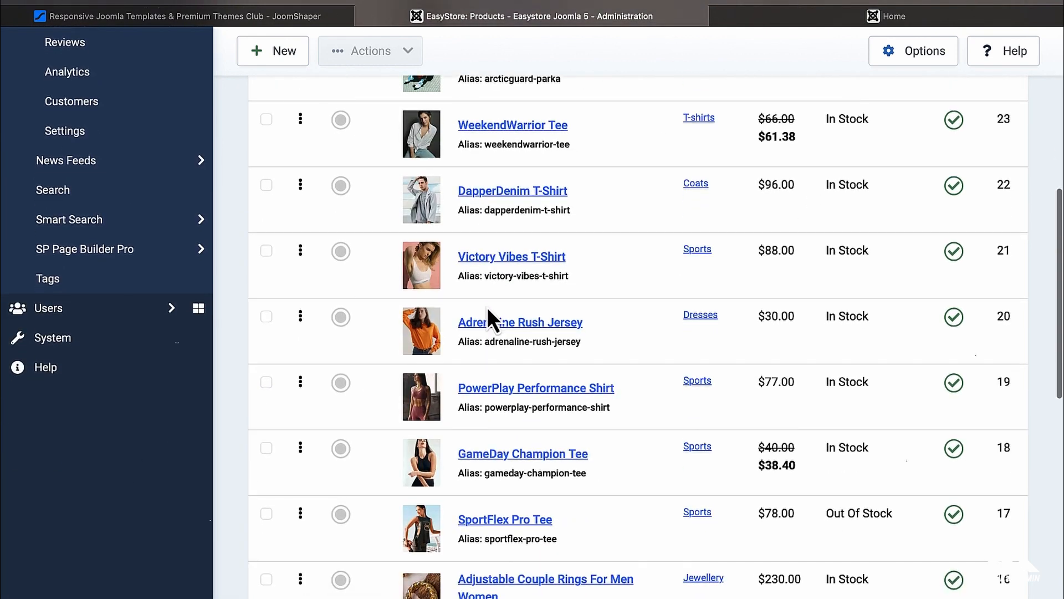
scroll(772, 202, "up", 8)
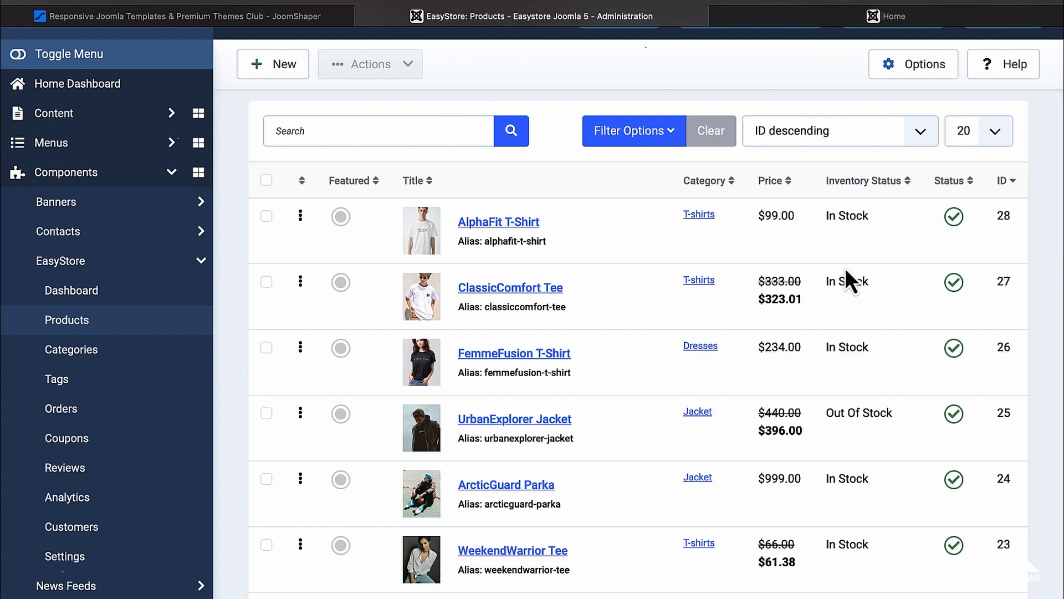
Step: Open AlphaFit T-Shirt for editing and scroll through its form
left_click(496, 224)
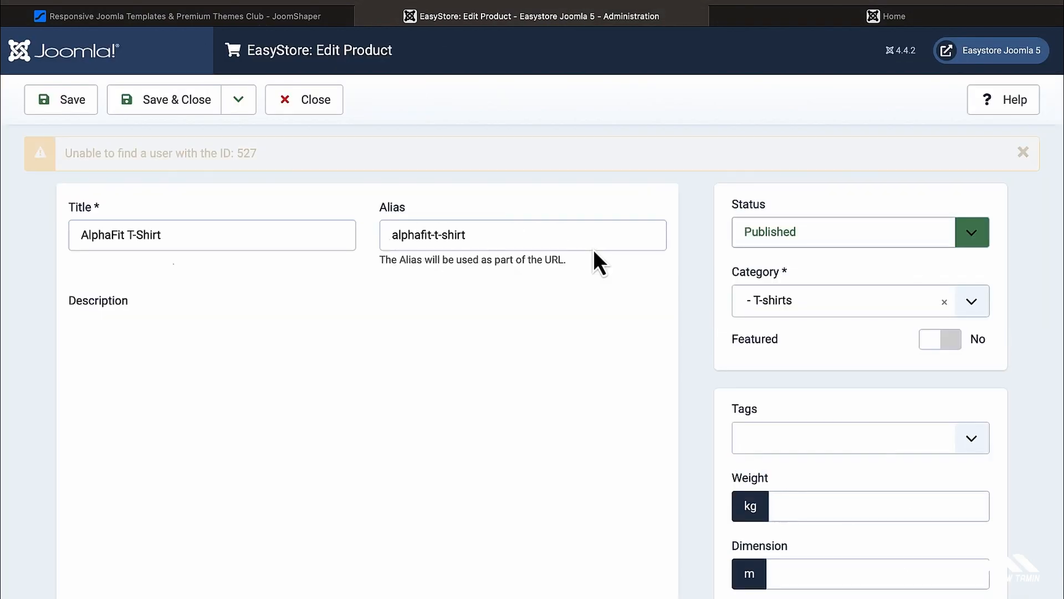
scroll(594, 251, "down", 1)
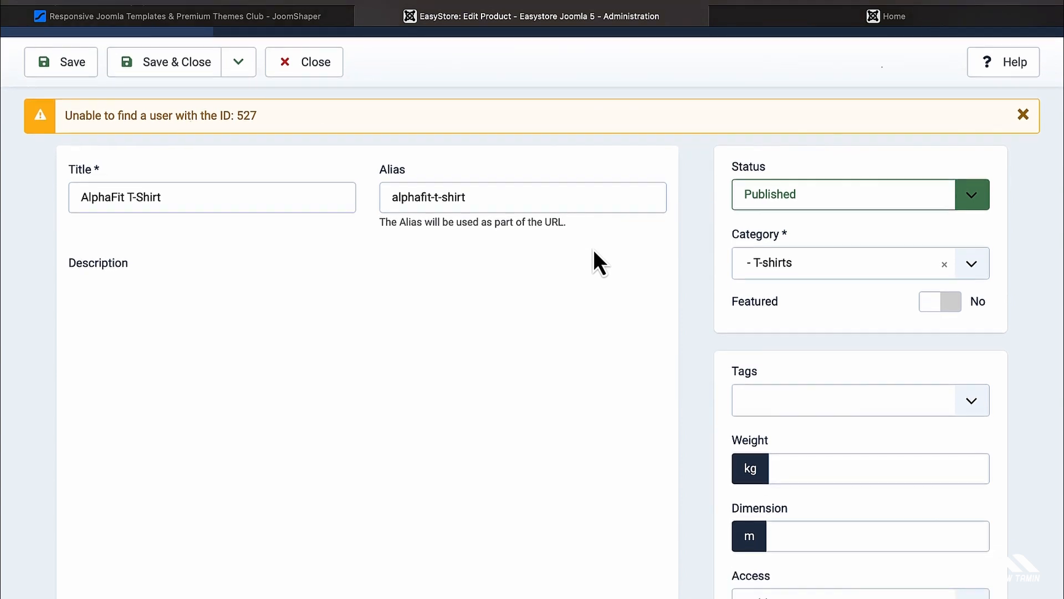
scroll(594, 252, "down", 3)
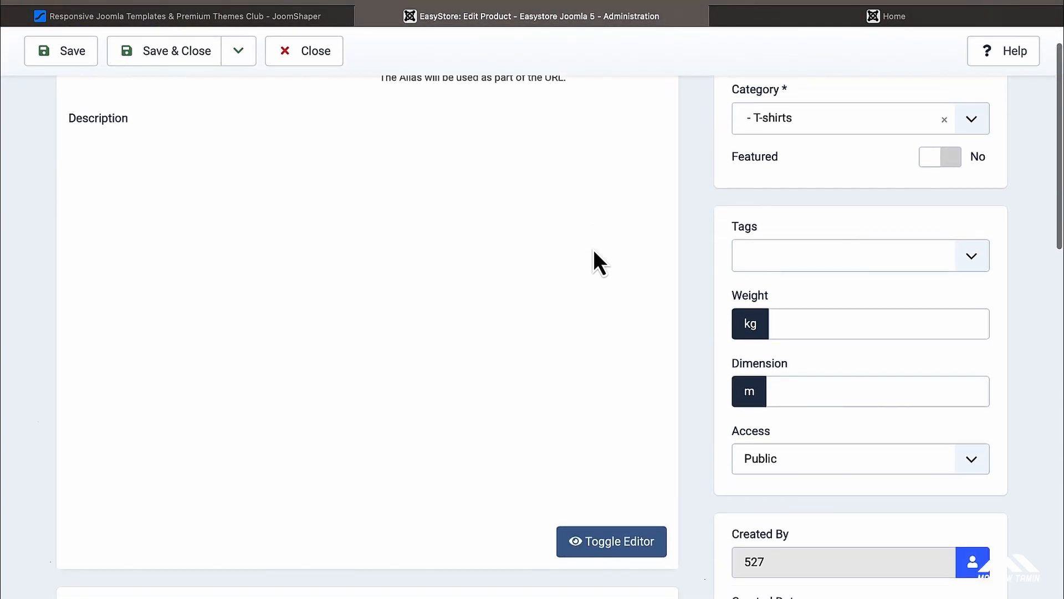
scroll(480, 277, "down", 1)
scroll(480, 277, "up", 1)
Step: Paste copied text into the product description, then bring up Select User for Created By
left_click(334, 277)
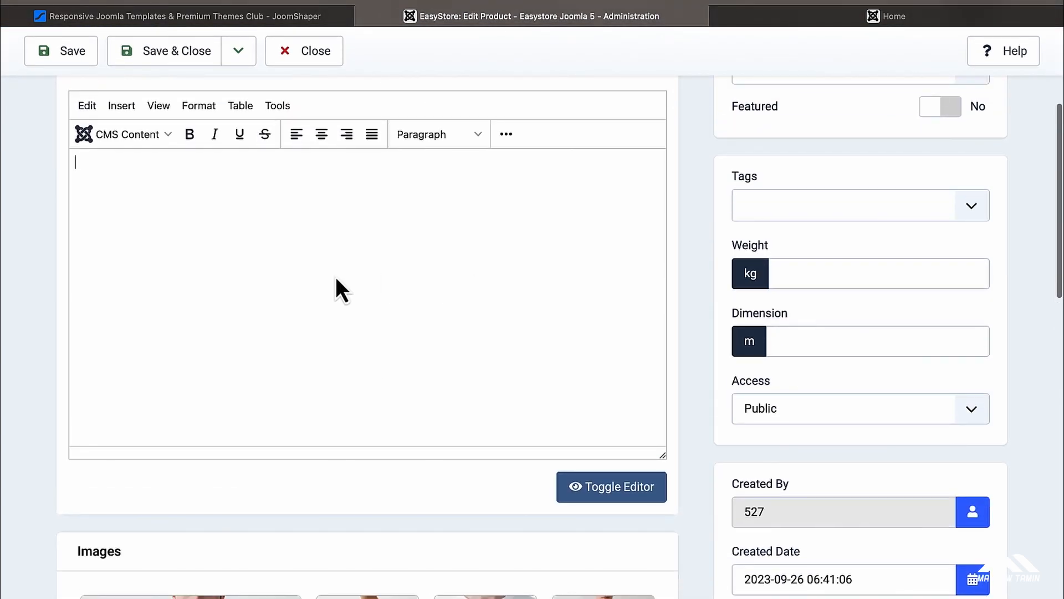
key("super+v")
scroll(447, 354, "down", 5)
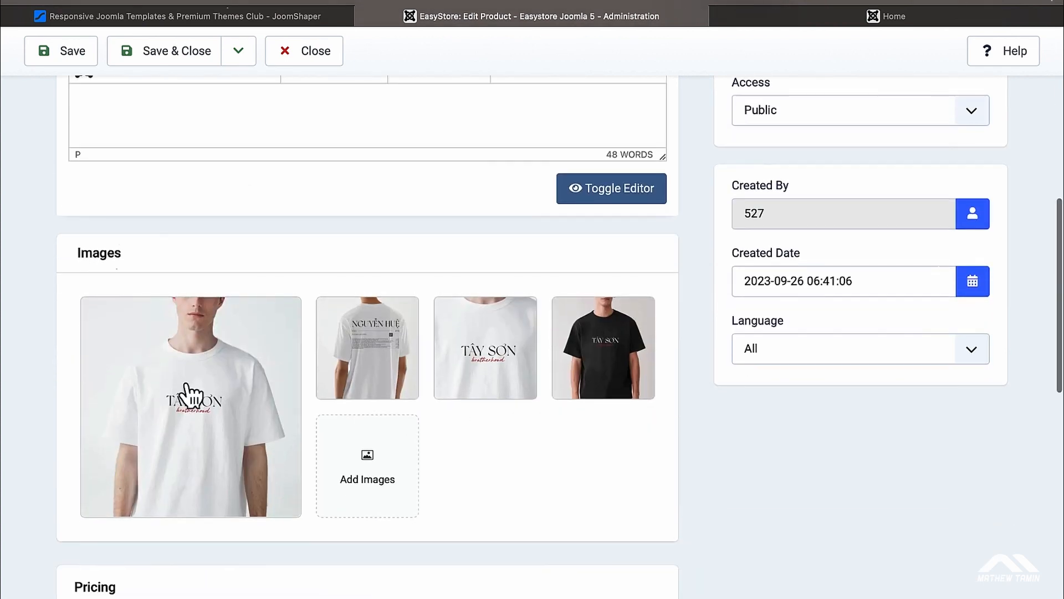
mouse_move(288, 380)
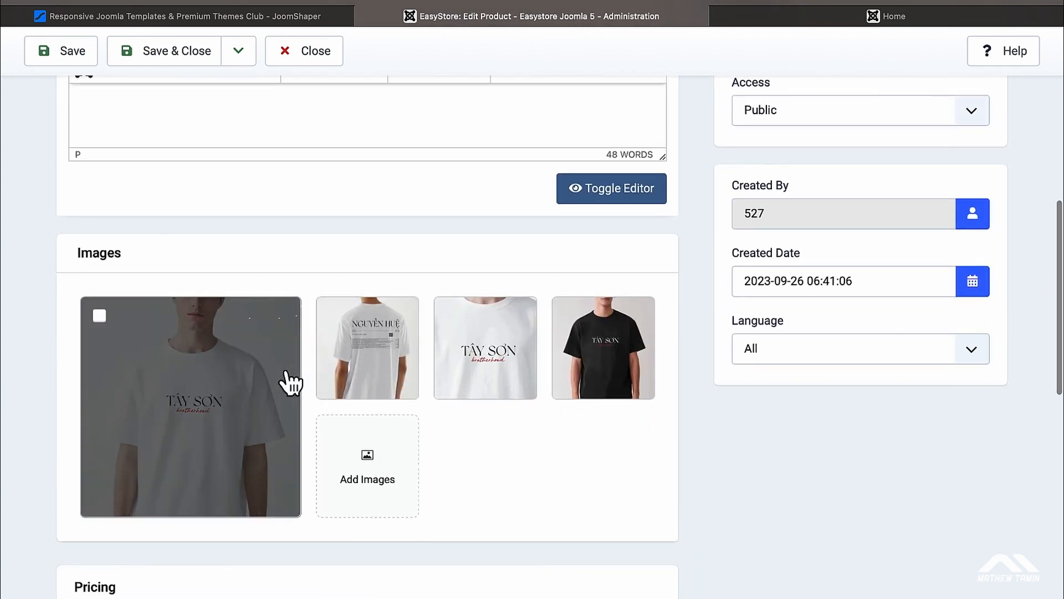
scroll(289, 380, "down", 4)
scroll(289, 380, "up", 15)
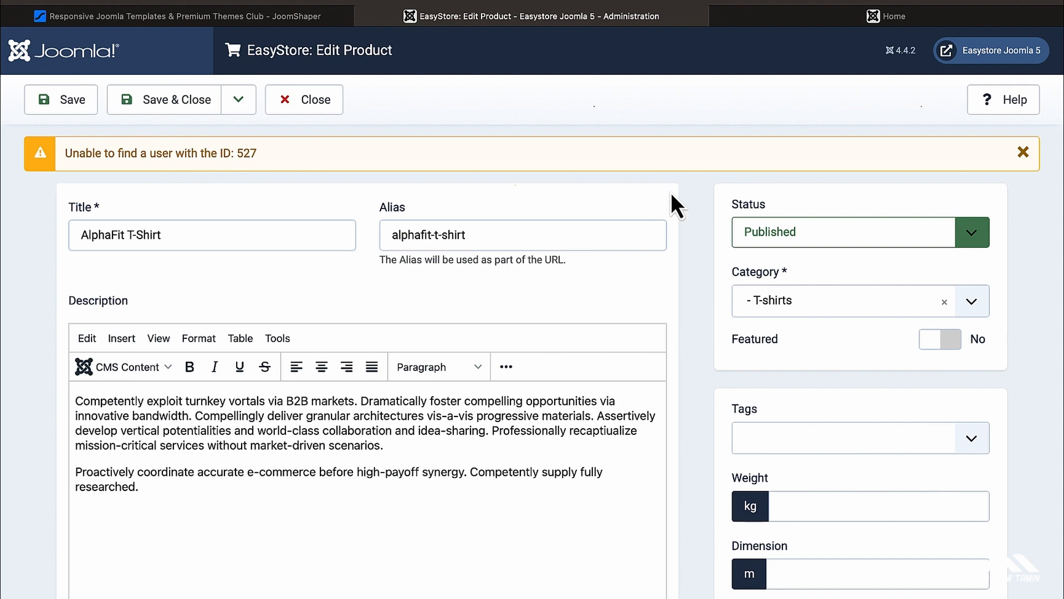
scroll(772, 309, "down", 4)
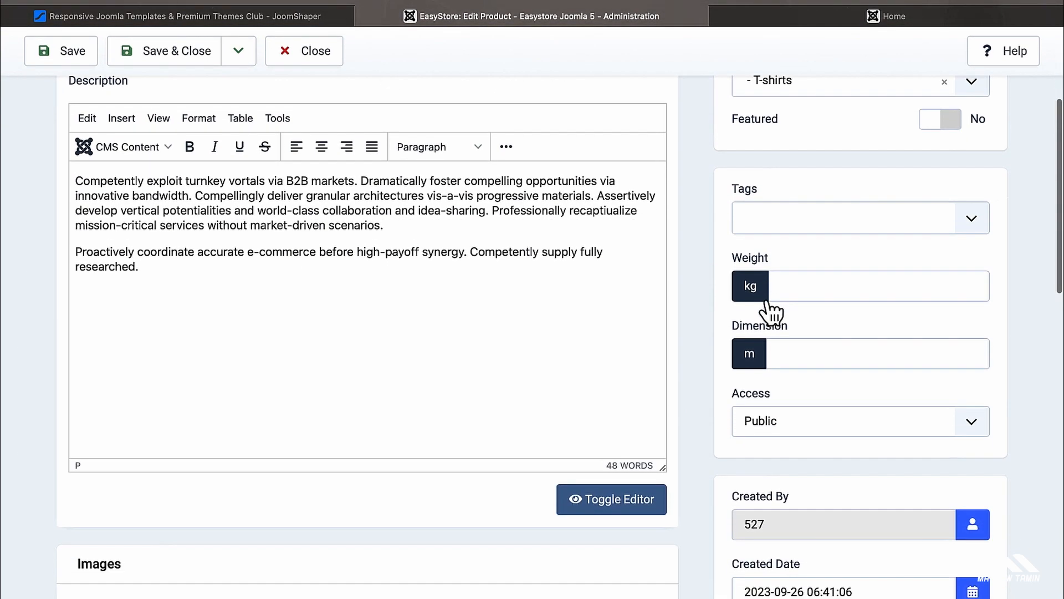
scroll(766, 302, "down", 3)
scroll(767, 302, "up", 2)
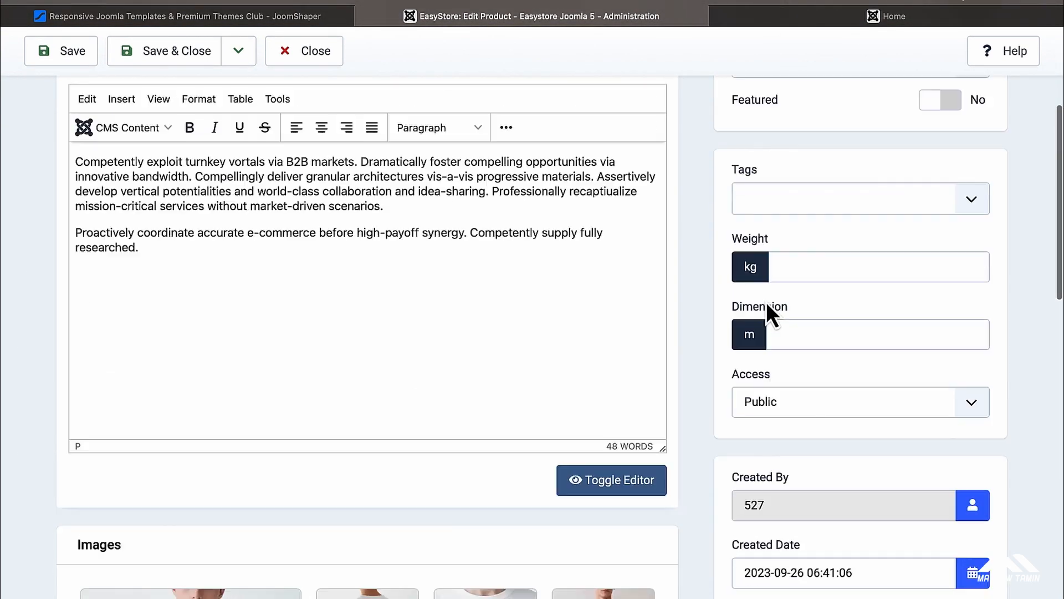
scroll(767, 305, "up", 3)
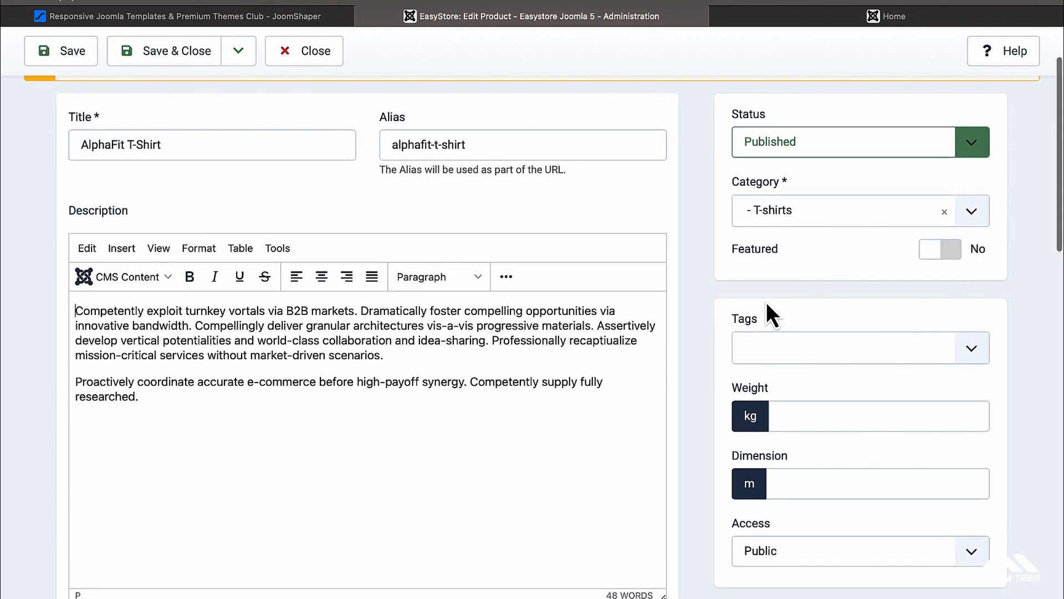
scroll(766, 301, "down", 1)
scroll(766, 302, "up", 2)
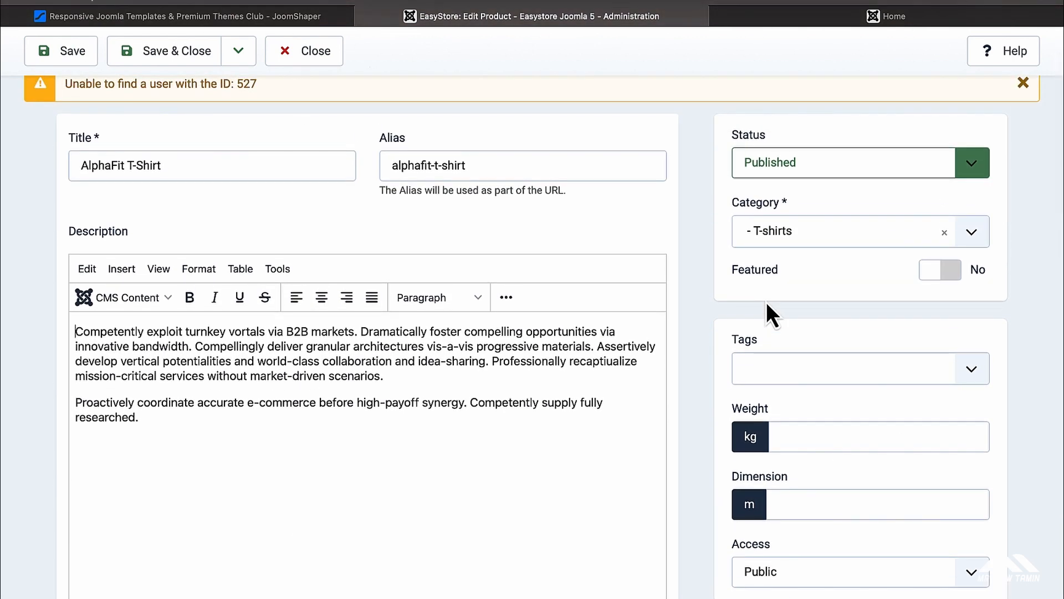
scroll(766, 302, "down", 5)
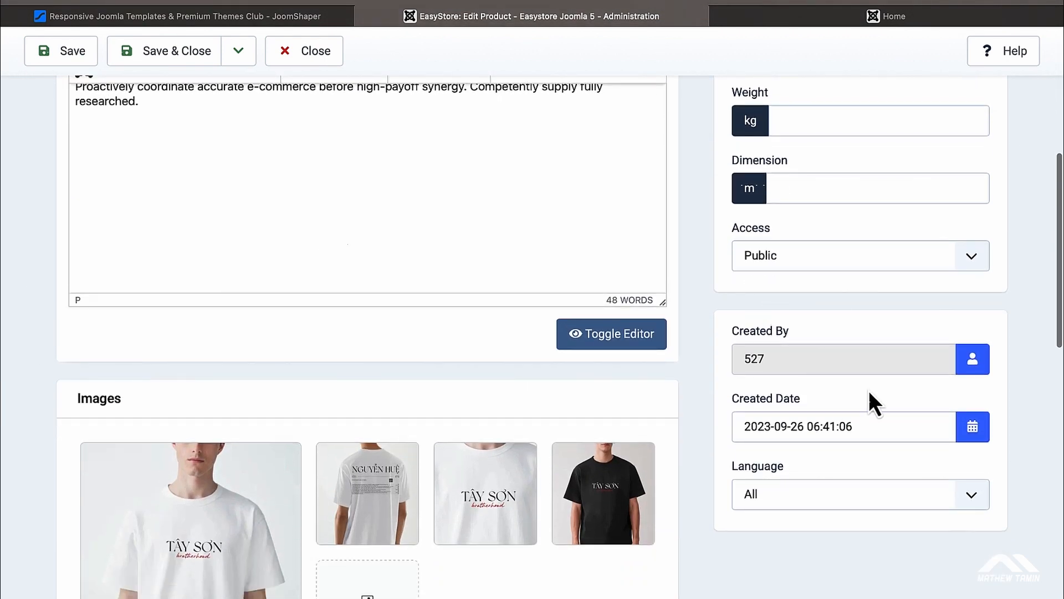
left_click(973, 359)
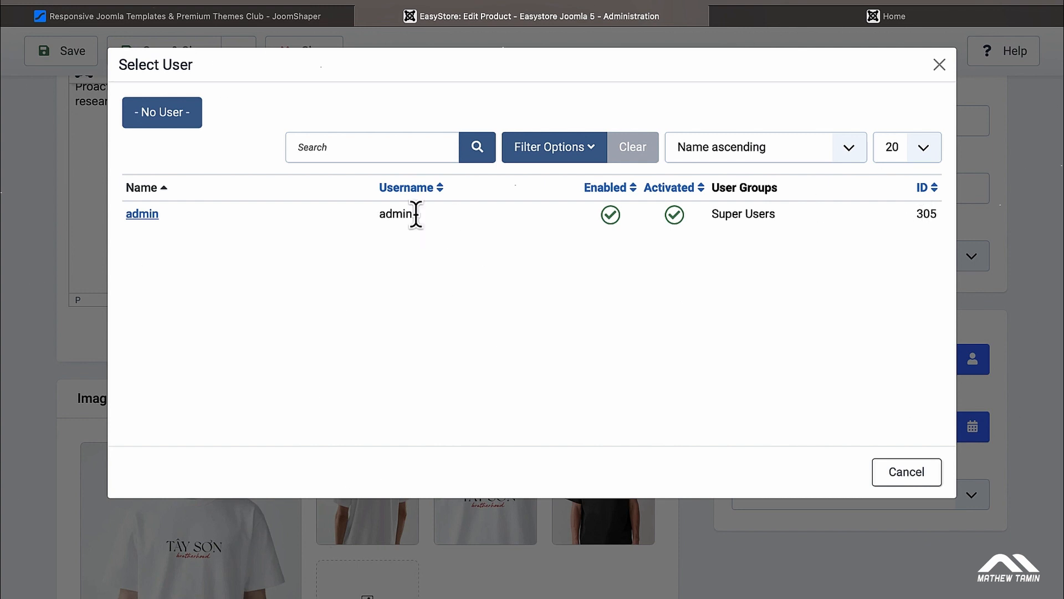
Step: Select admin as the AlphaFit T-Shirt's creator
left_click(147, 219)
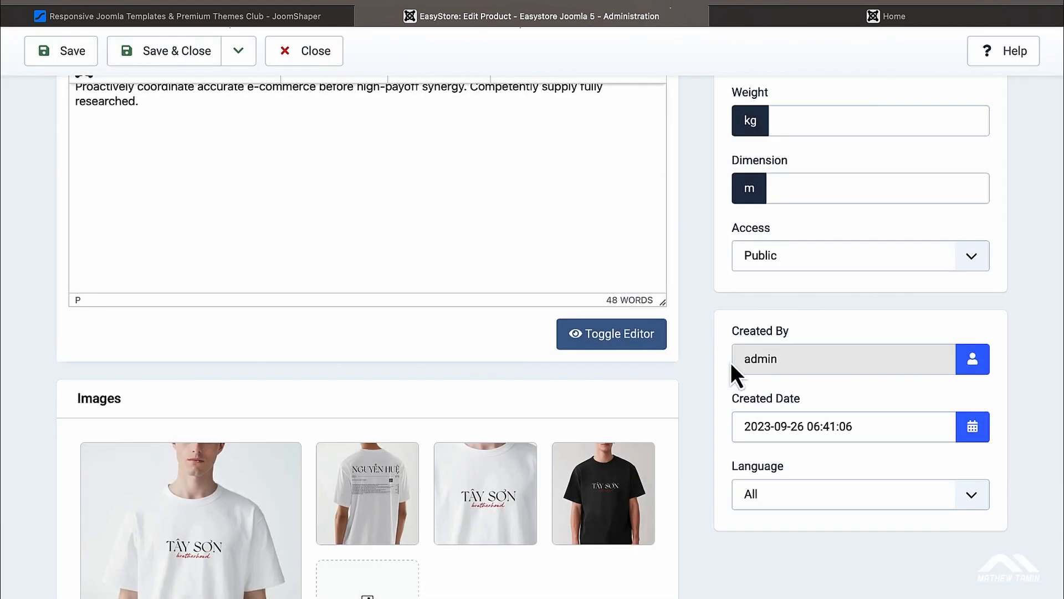
scroll(1021, 343, "up", 7)
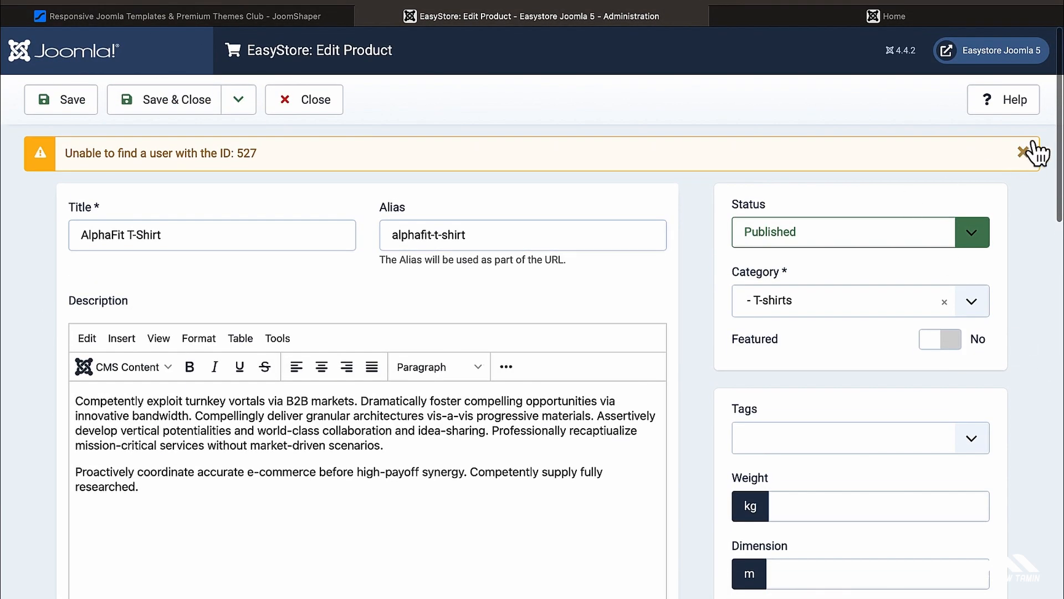
scroll(661, 272, "down", 1)
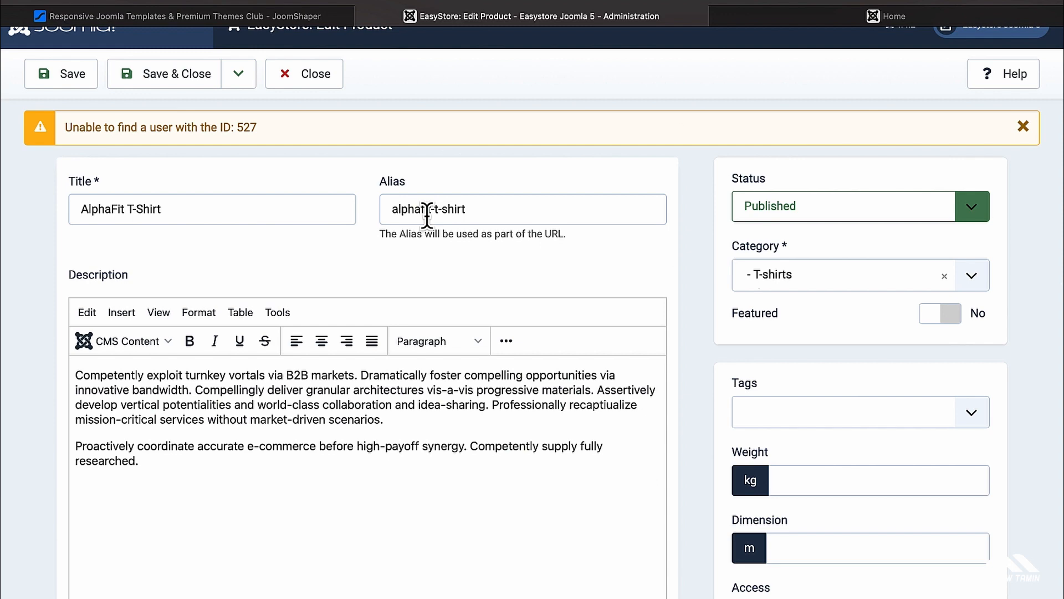
scroll(427, 216, "down", 5)
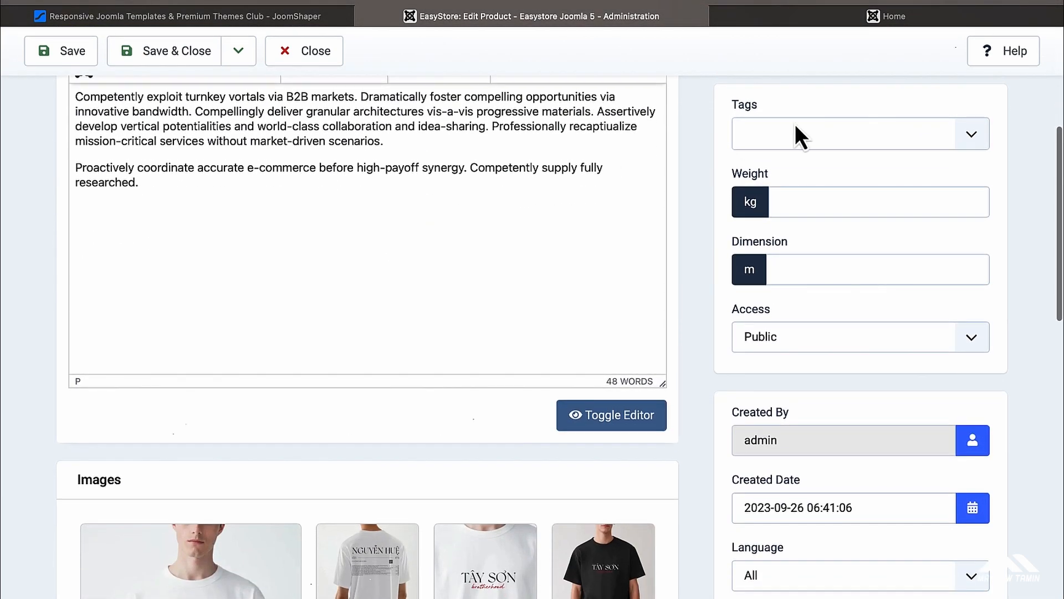
Step: Check the Tags list without choosing any, then view Access options (Public)
left_click(970, 140)
left_click(1014, 169)
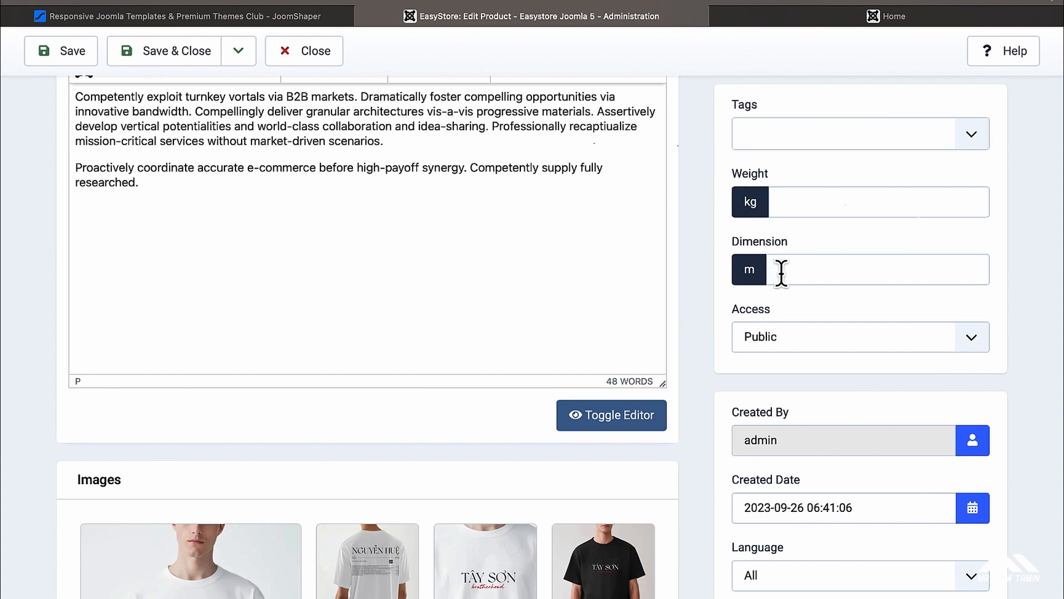
scroll(780, 272, "down", 3)
left_click(968, 247)
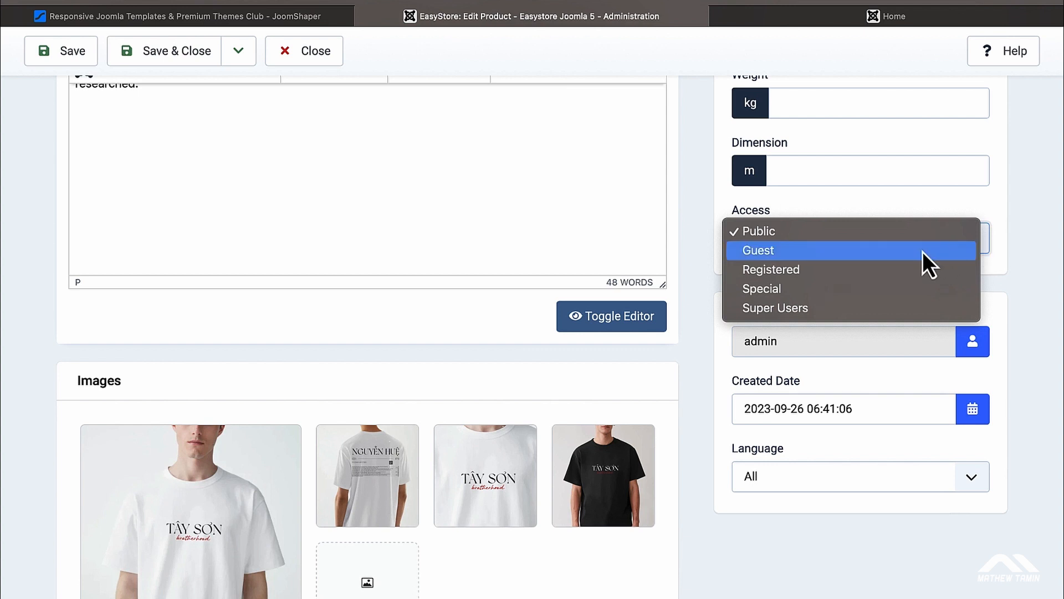
Step: Keep Access at Public and enable Discount Price, showing 0.00% off and a $99.00 sale price
left_click(1021, 215)
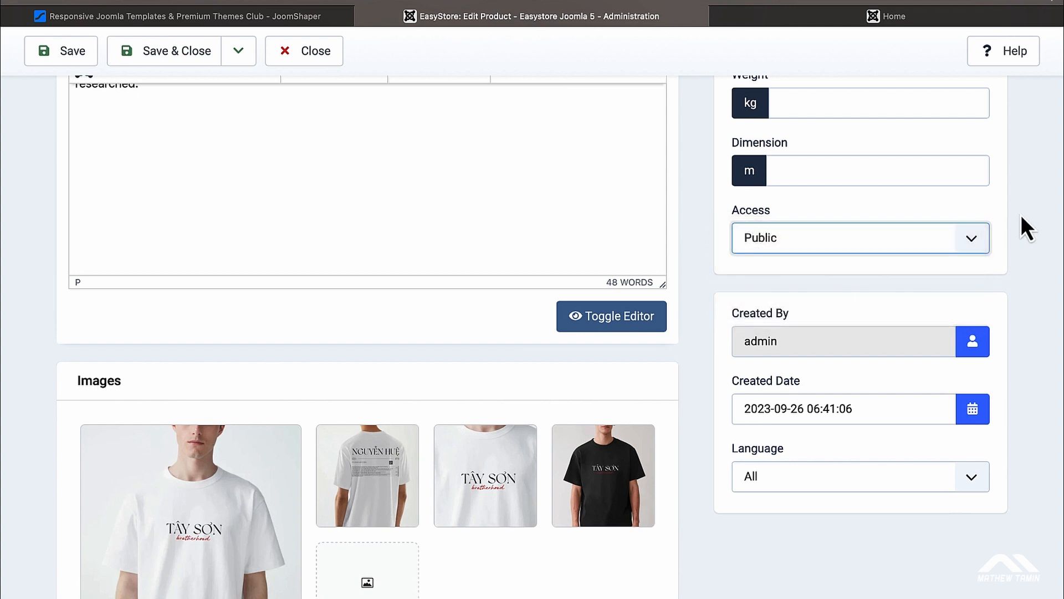
scroll(1021, 215, "down", 8)
scroll(1021, 214, "up", 1)
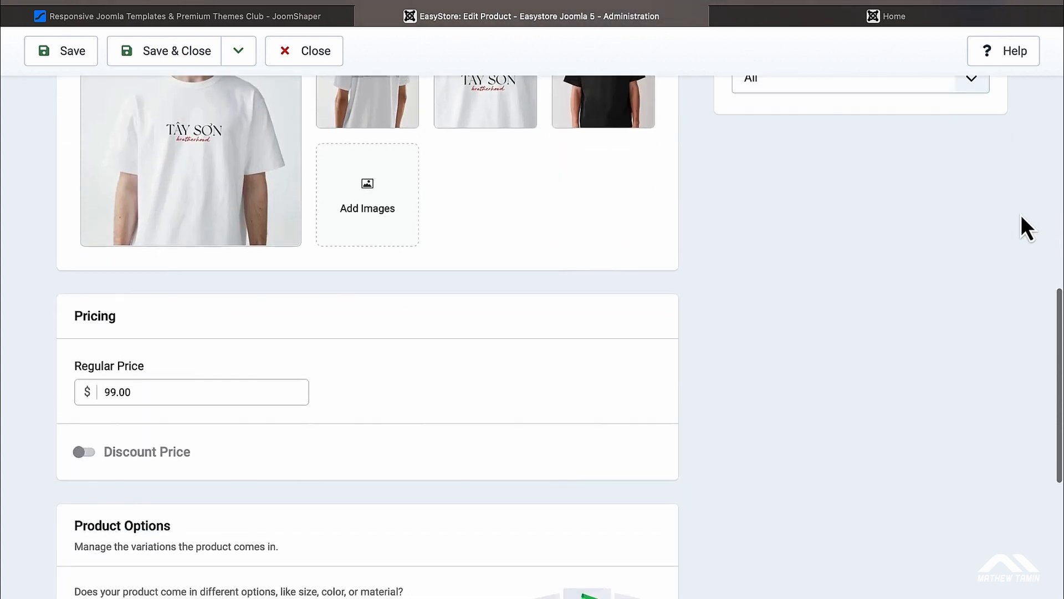
scroll(512, 385, "down", 3)
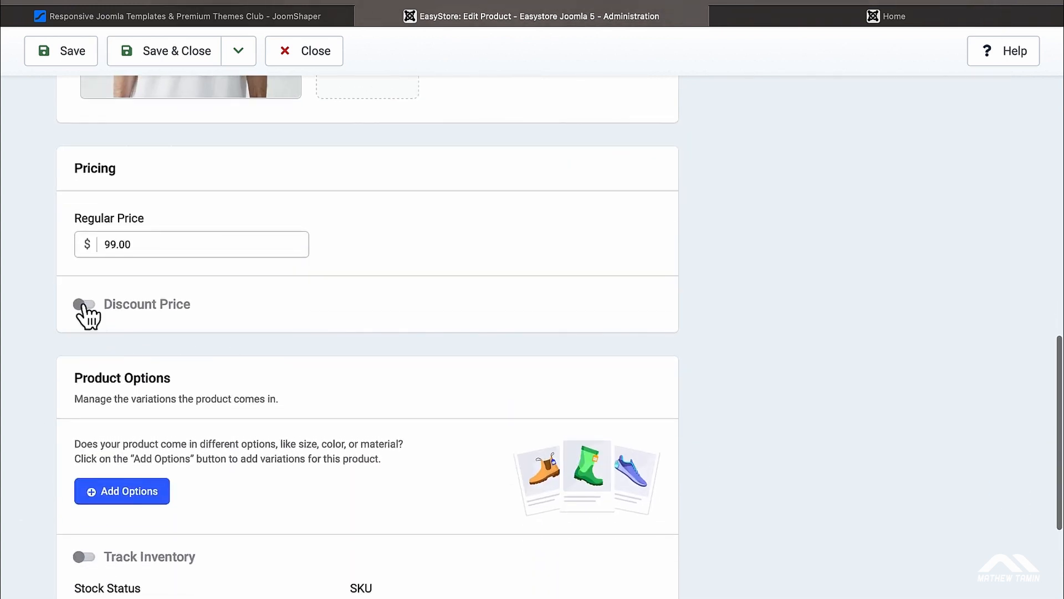
left_click(83, 305)
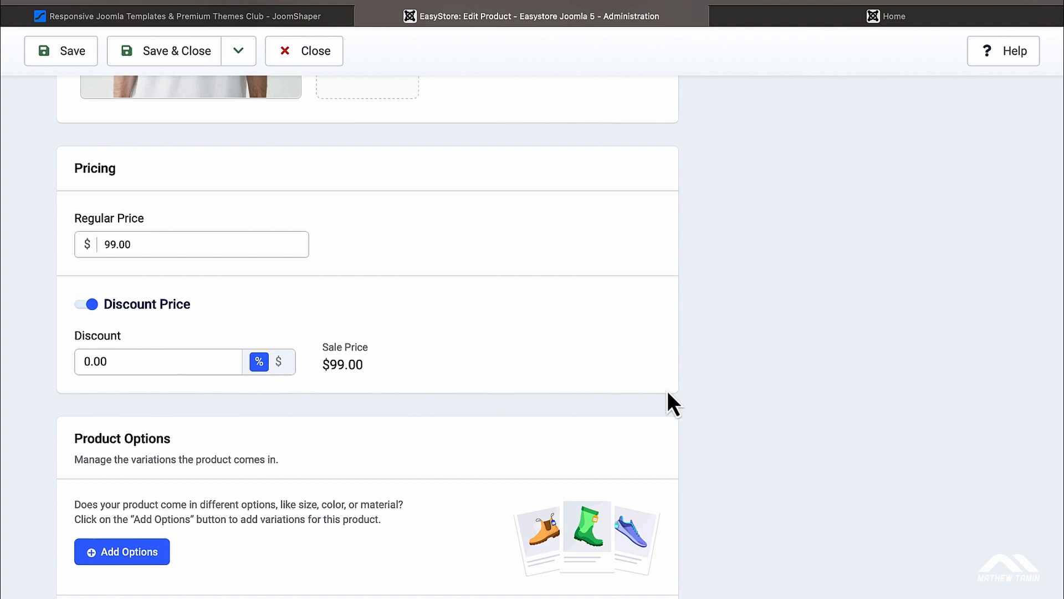
scroll(669, 395, "down", 5)
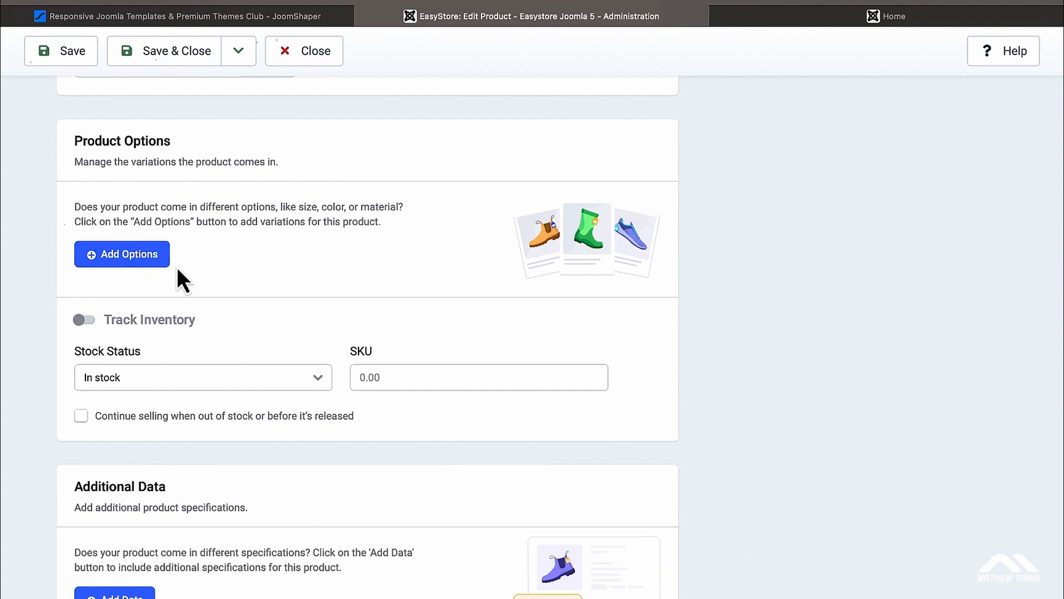
Step: Add a product option under Product Options with Color as its variation type, leaving name and values empty
left_click(163, 255)
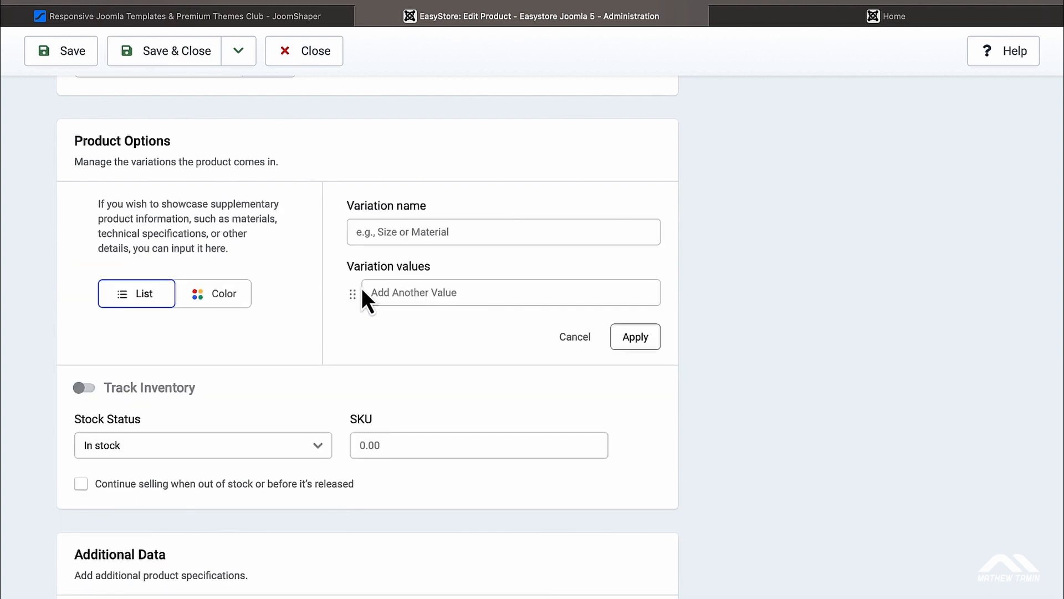
left_click(221, 298)
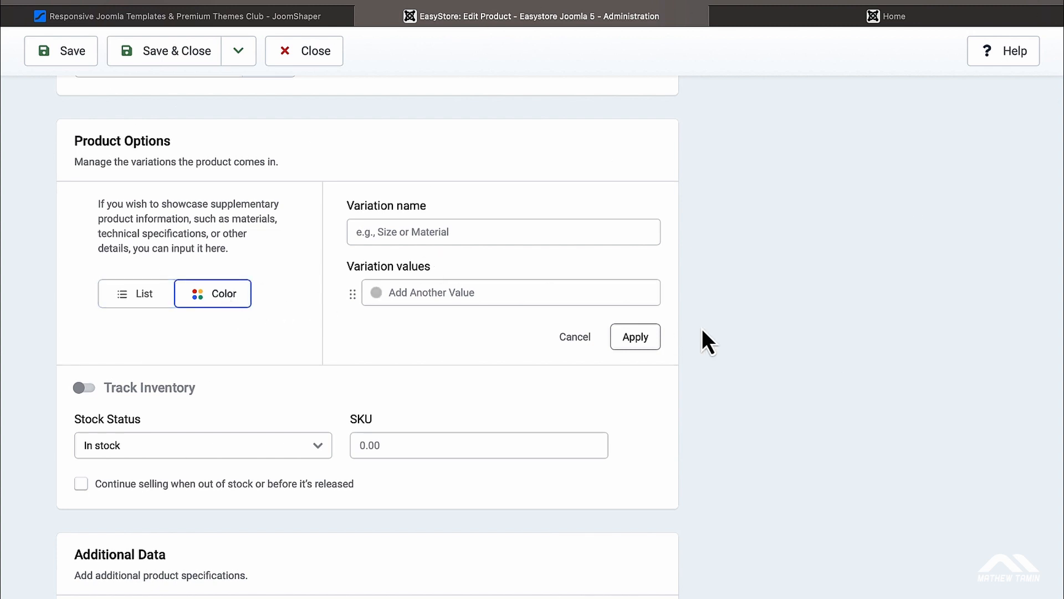
scroll(797, 334, "down", 3)
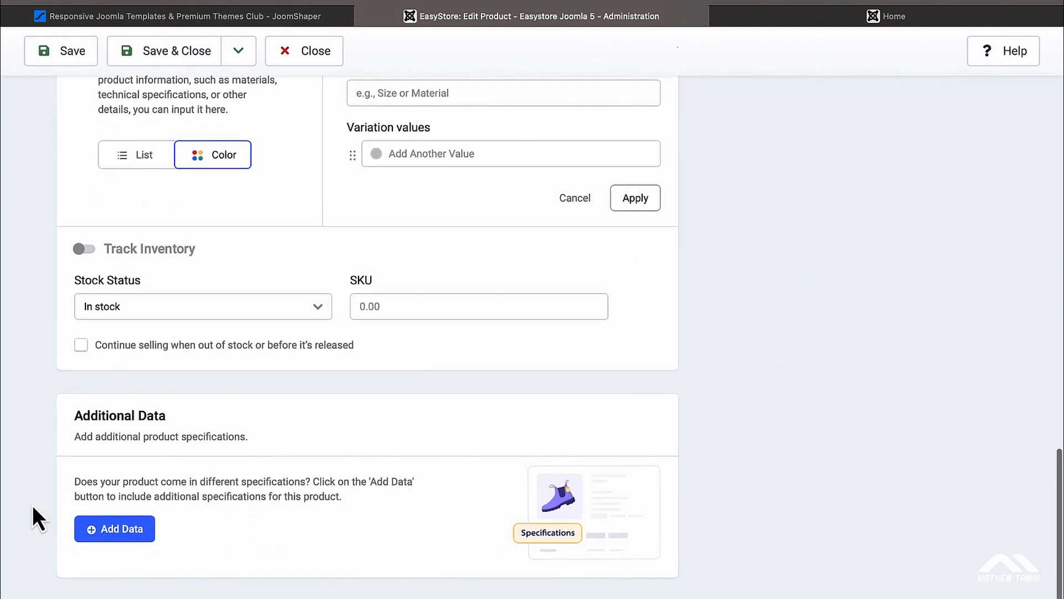
scroll(205, 463, "up", 20)
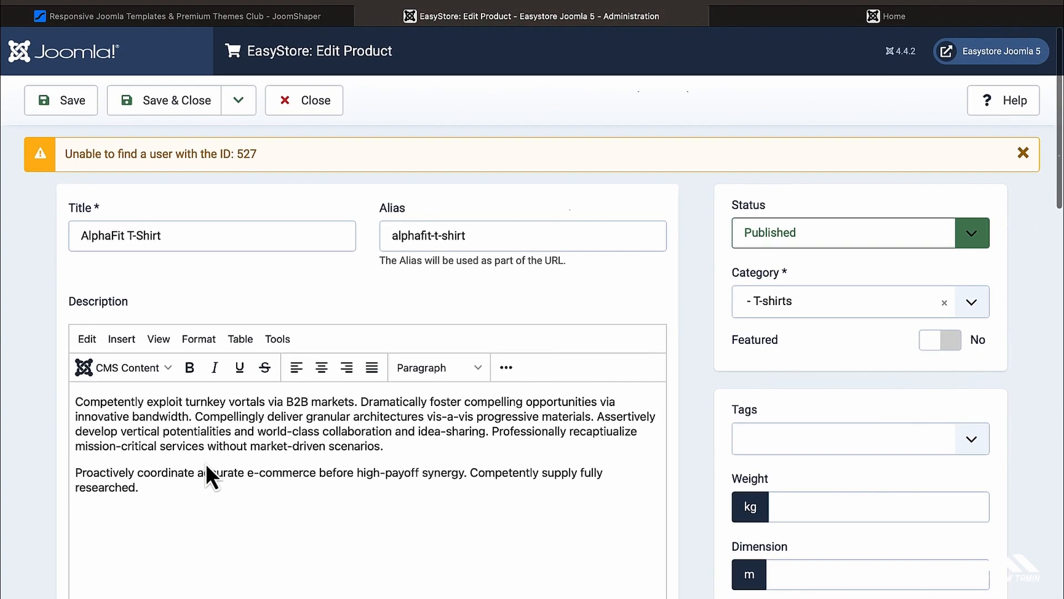
scroll(263, 202, "down", 15)
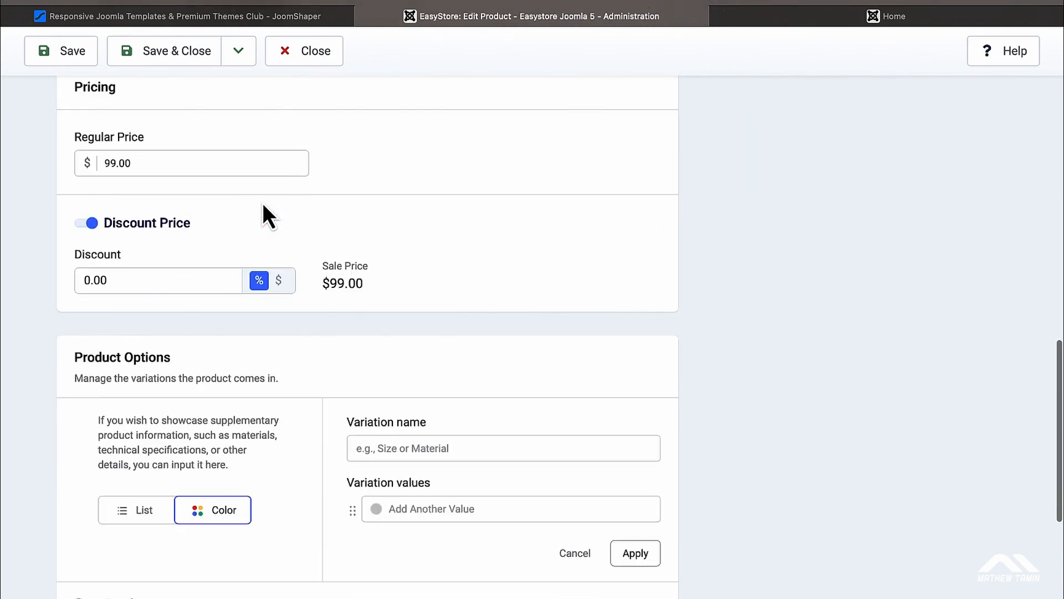
scroll(265, 334, "down", 3)
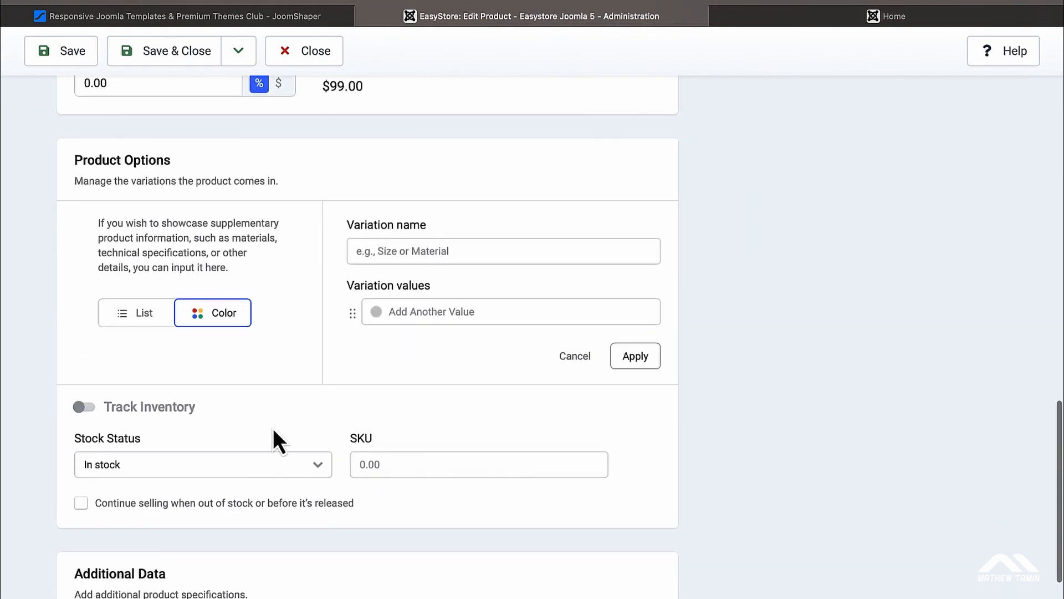
scroll(274, 435, "down", 2)
scroll(297, 354, "up", 20)
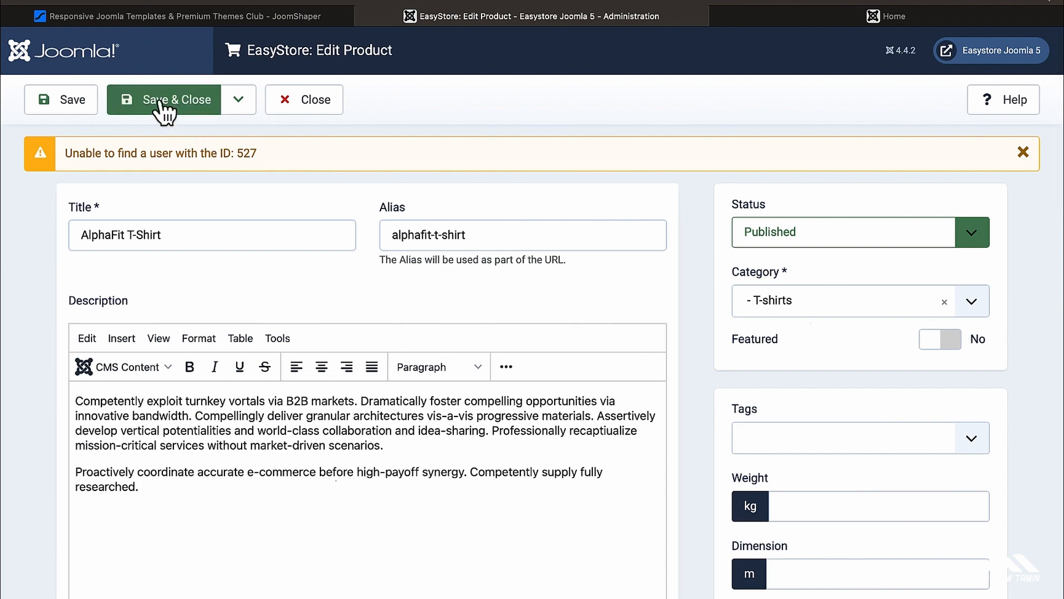
Step: Save and close the product, then review it in Products as ID 28, T-shirts, $99.00, In Stock
left_click(160, 103)
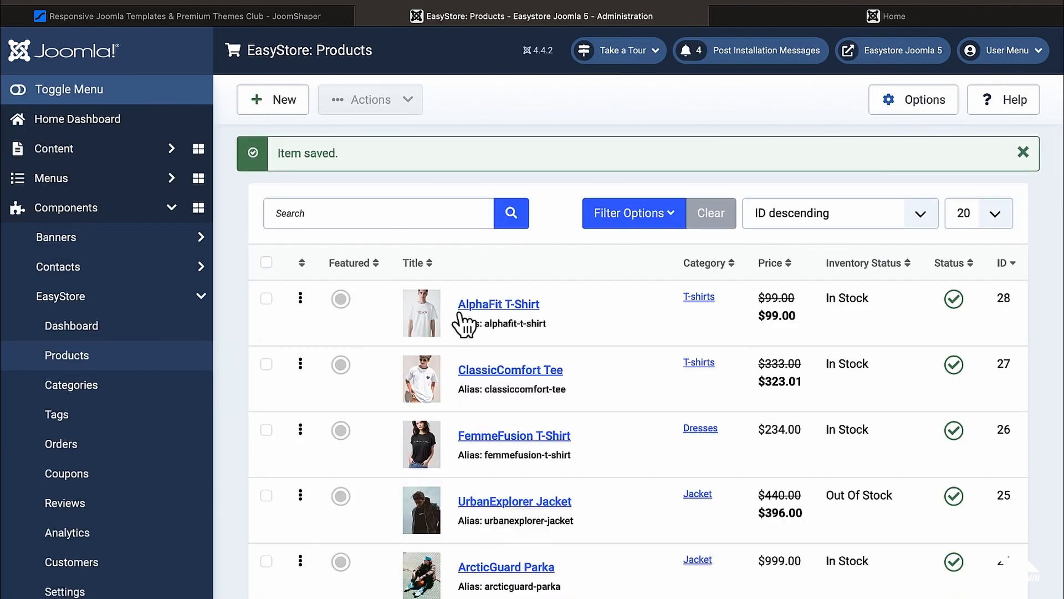
scroll(564, 381, "down", 1)
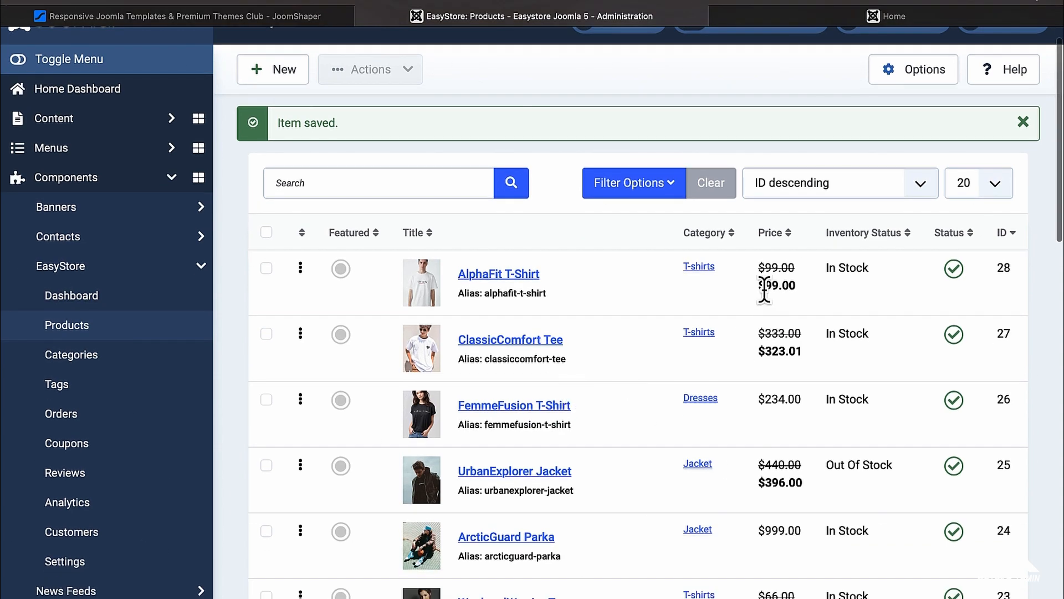
scroll(765, 293, "down", 1)
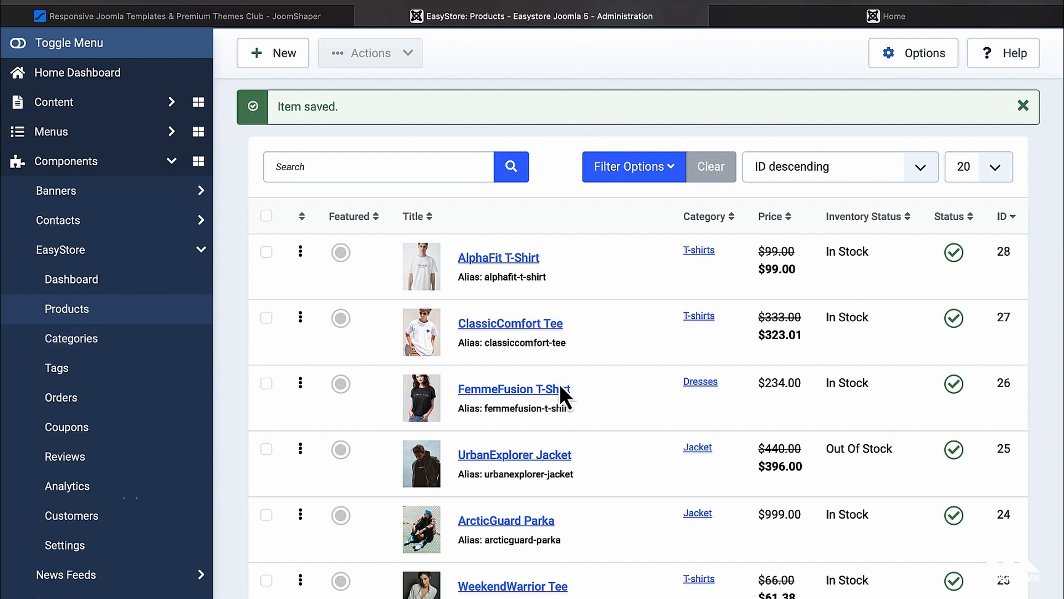
scroll(560, 384, "down", 5)
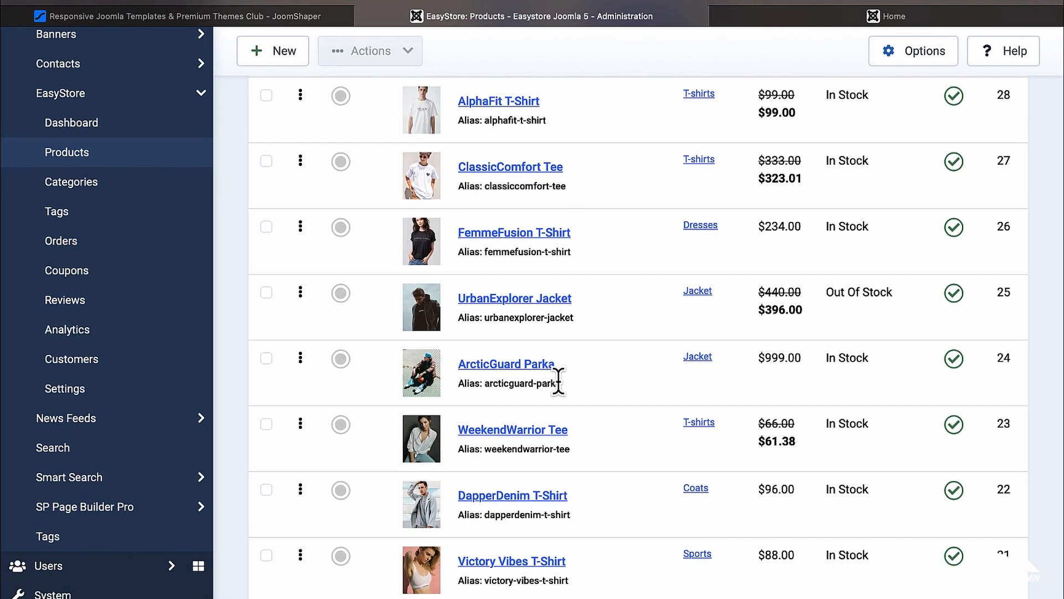
scroll(558, 381, "down", 4)
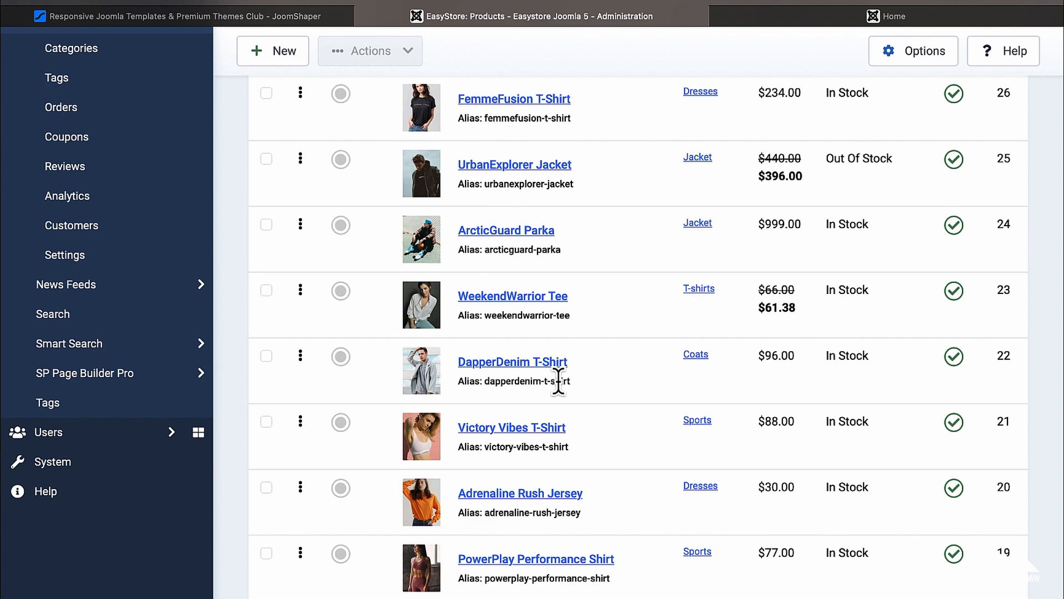
scroll(558, 382, "down", 4)
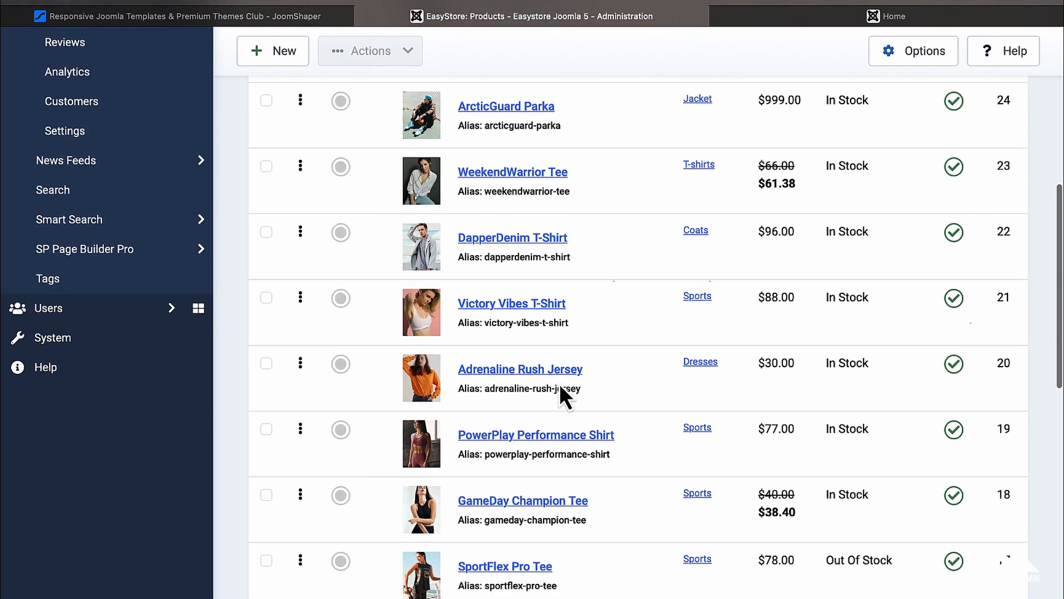
scroll(560, 384, "down", 3)
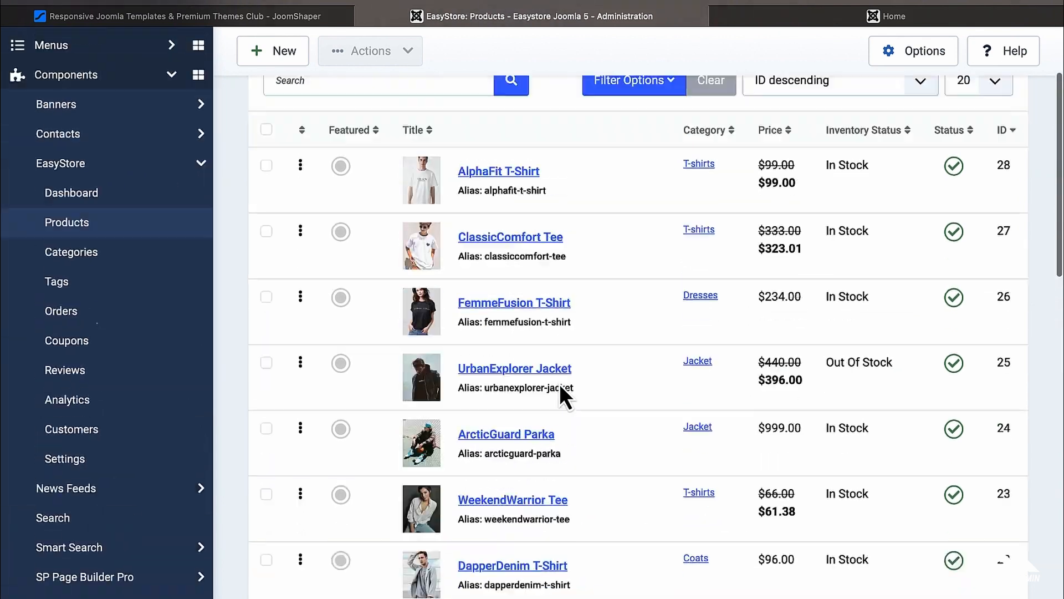
scroll(559, 394, "up", 3)
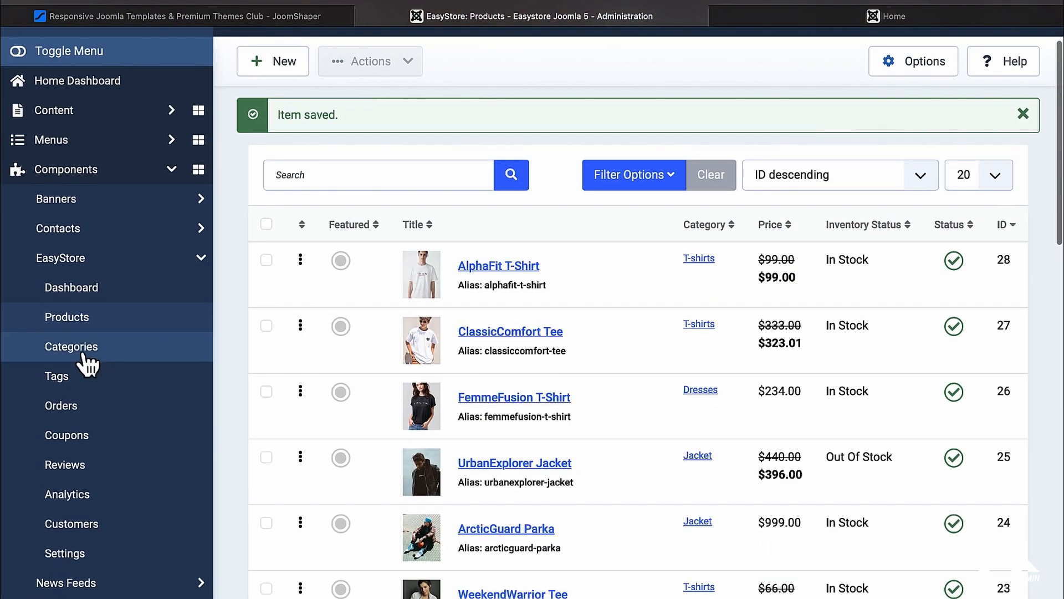
Step: Browse the EasyStore Categories list, then go to the Tags page, which shows no tags found
left_click(85, 358)
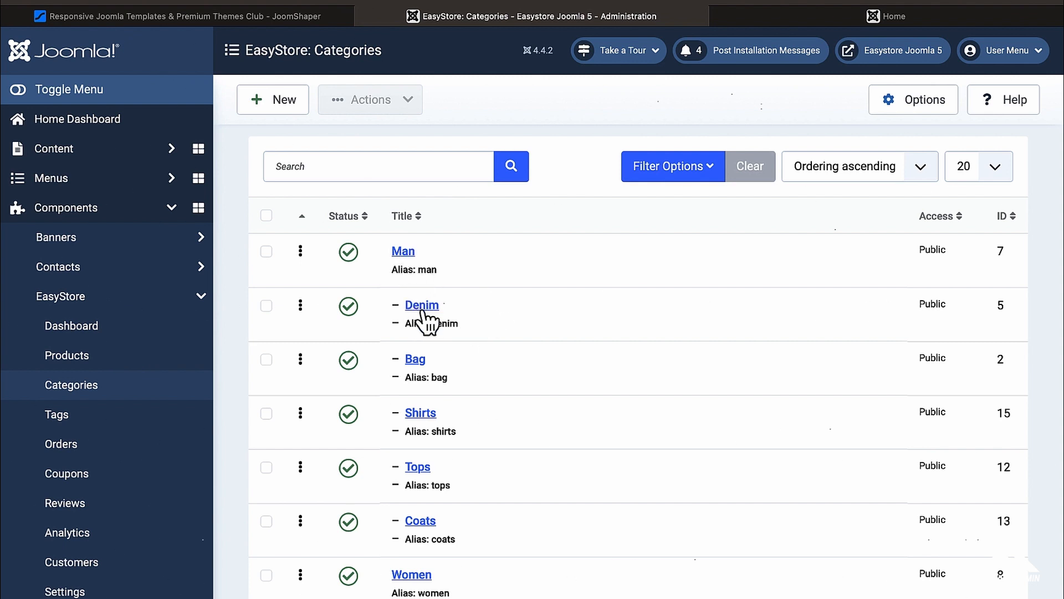
scroll(419, 368, "down", 2)
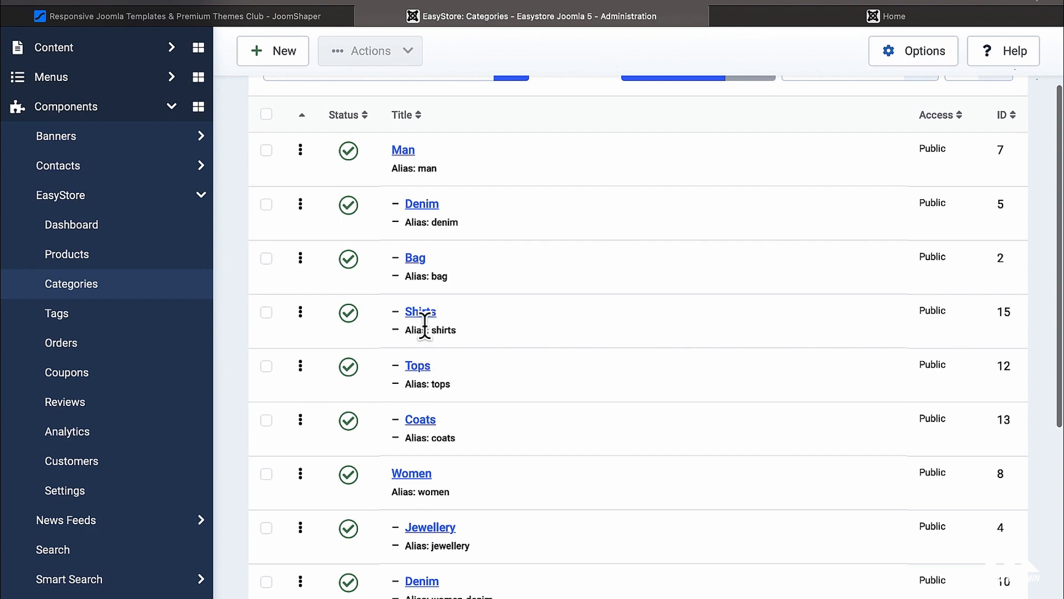
scroll(412, 305, "down", 4)
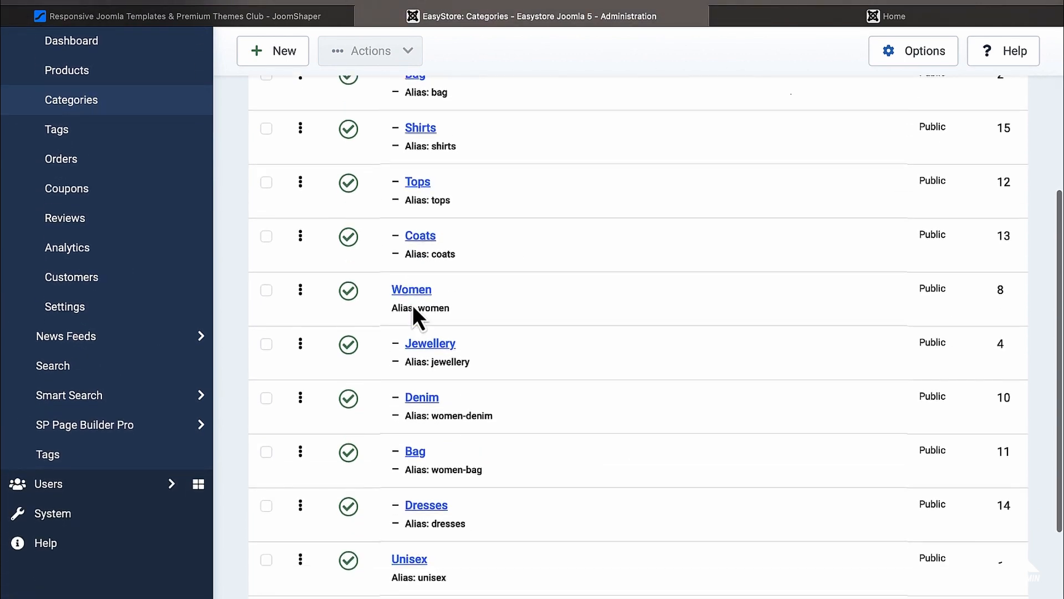
scroll(412, 305, "down", 4)
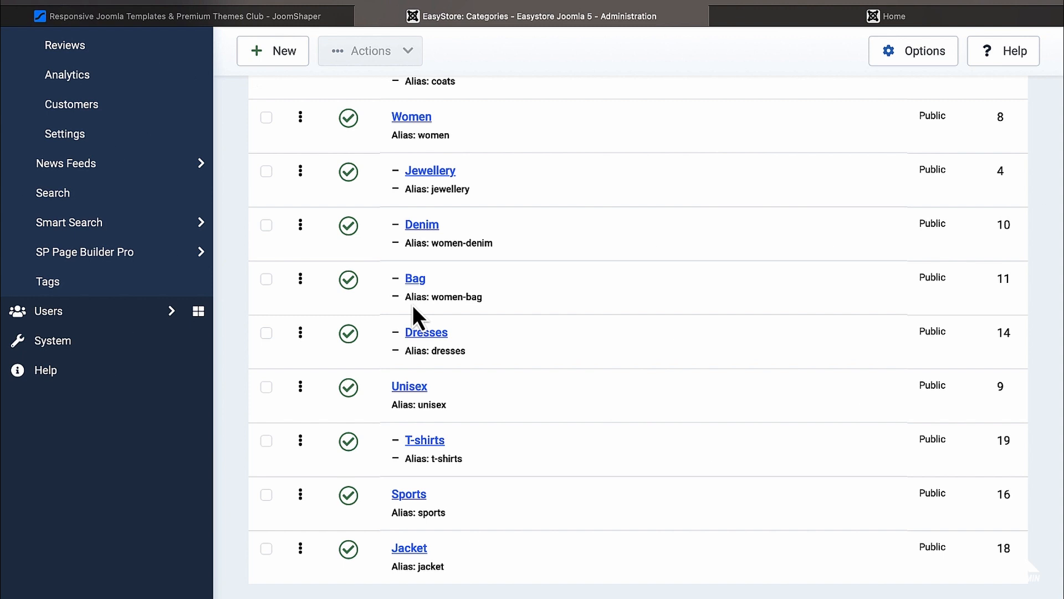
scroll(519, 381, "up", 5)
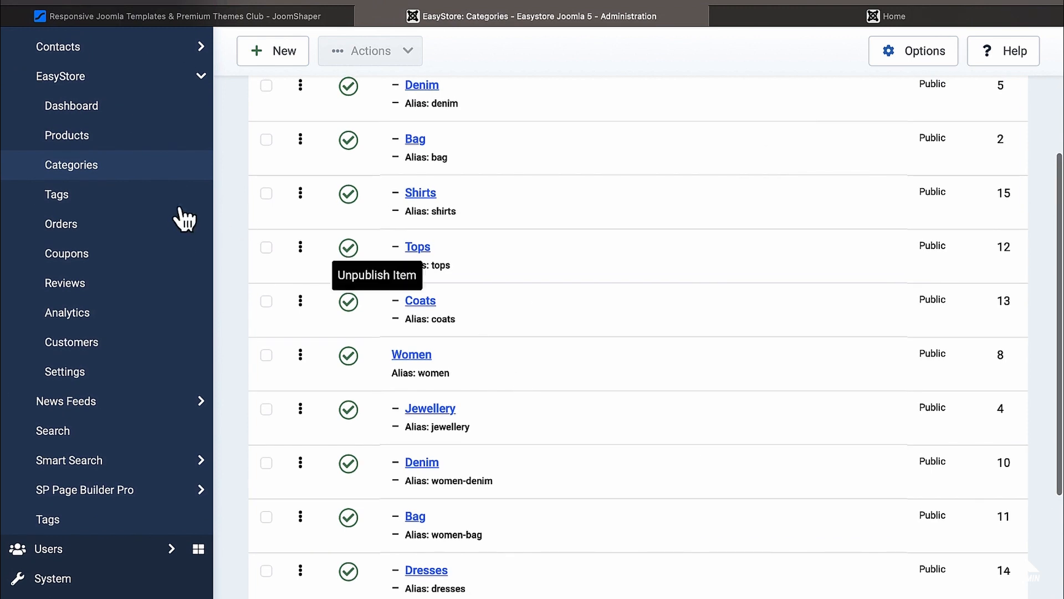
left_click(147, 215)
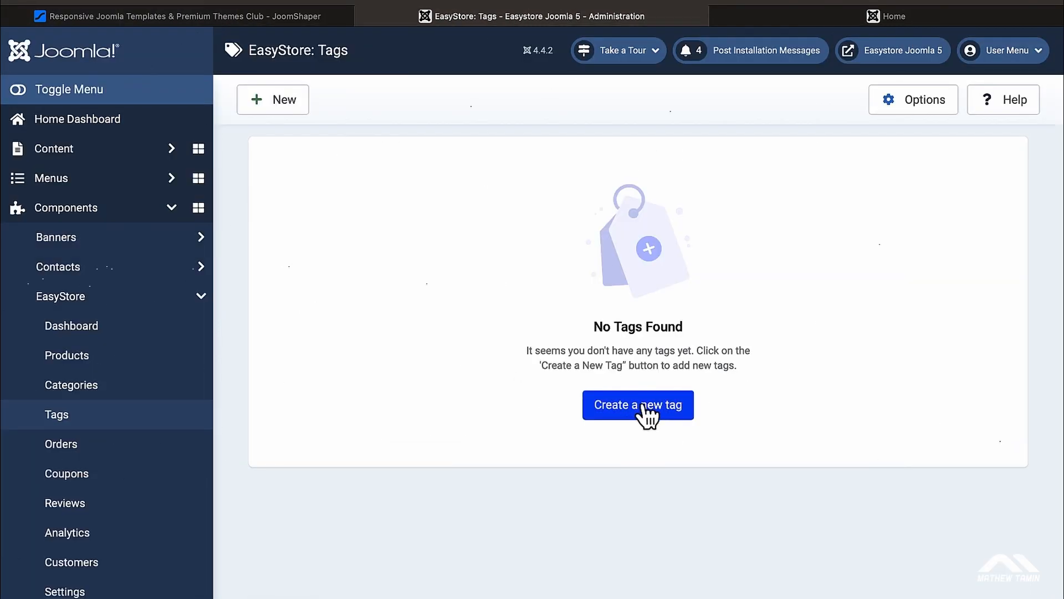
Step: Start a new tag titled 'Denim for men'
left_click(649, 408)
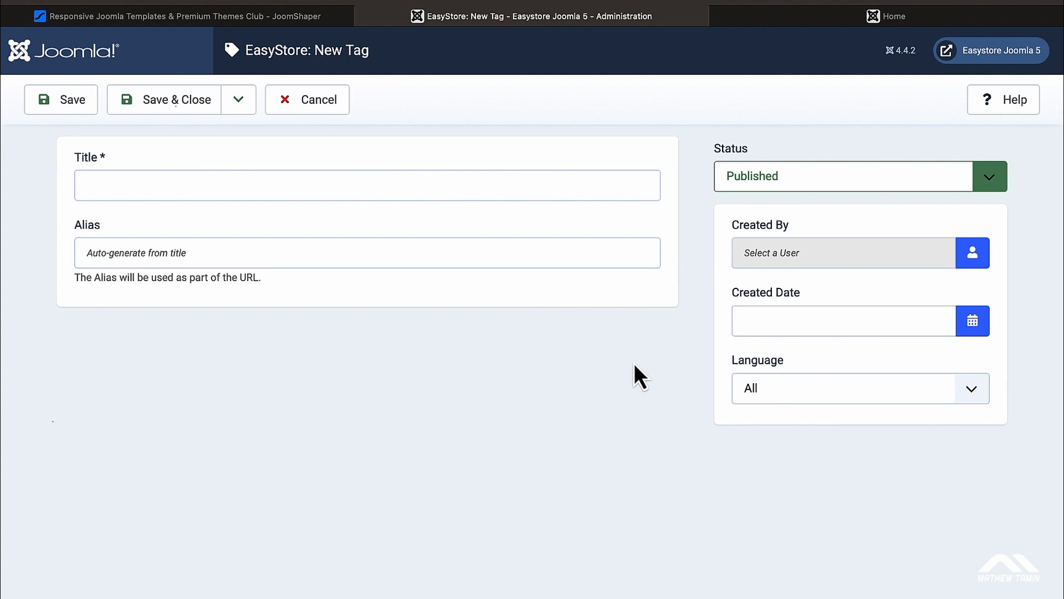
left_click(777, 23)
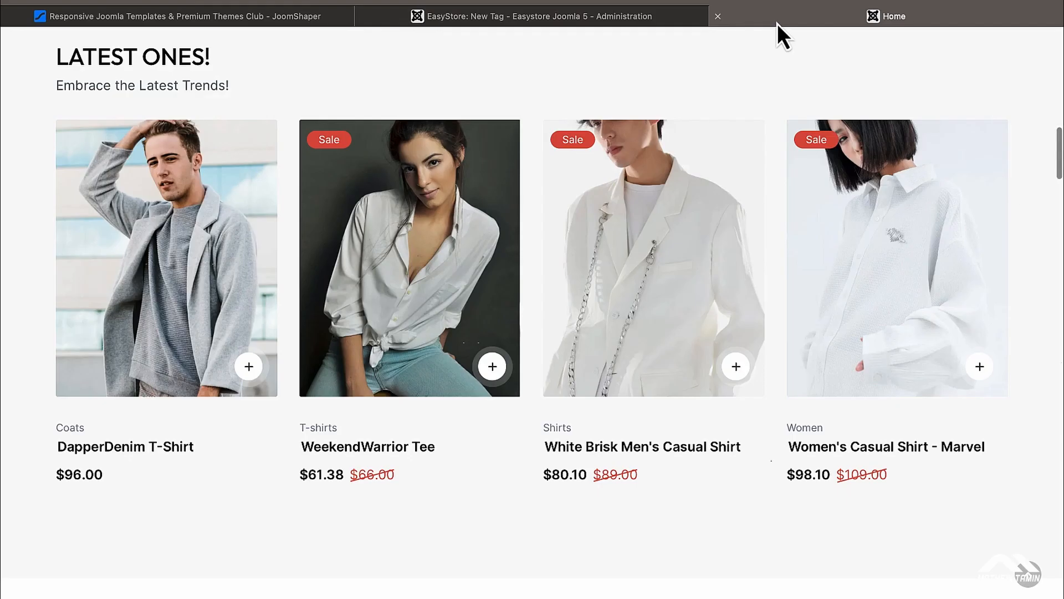
left_click(561, 18)
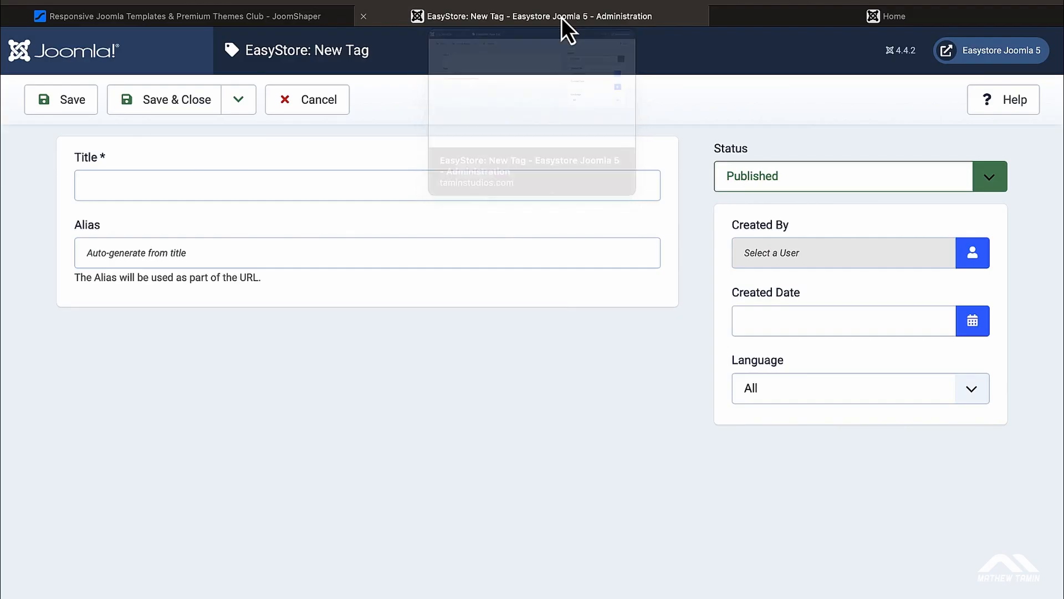
left_click(224, 186)
type("Dn")
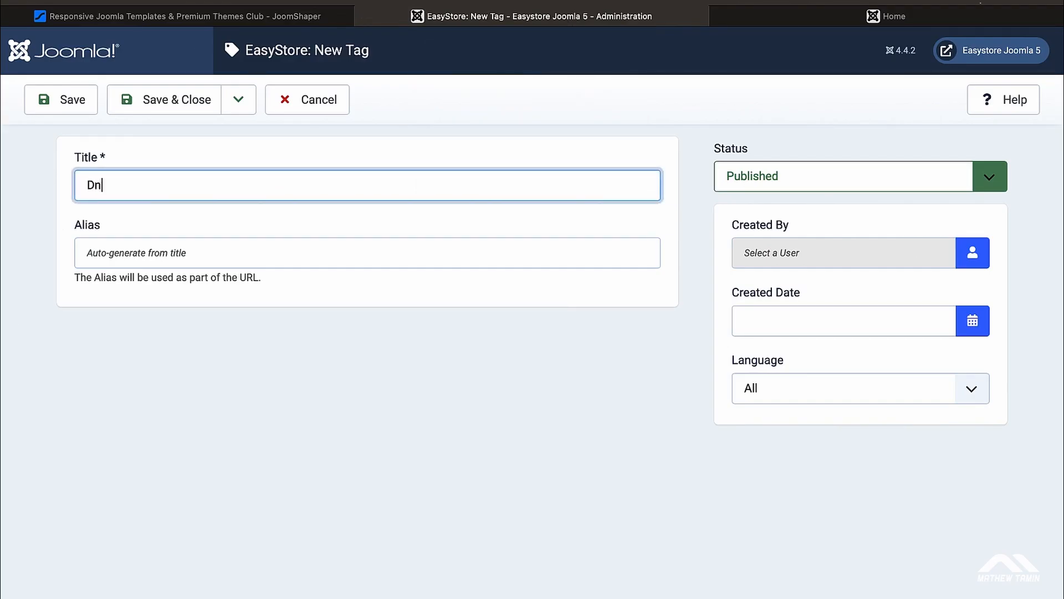
key("BackSpace")
type("emi")
key("BackSpace")
key("BackSpace")
type("nim for men")
Step: Set admin as the tag's creator and save it to the Tags list
left_click(974, 254)
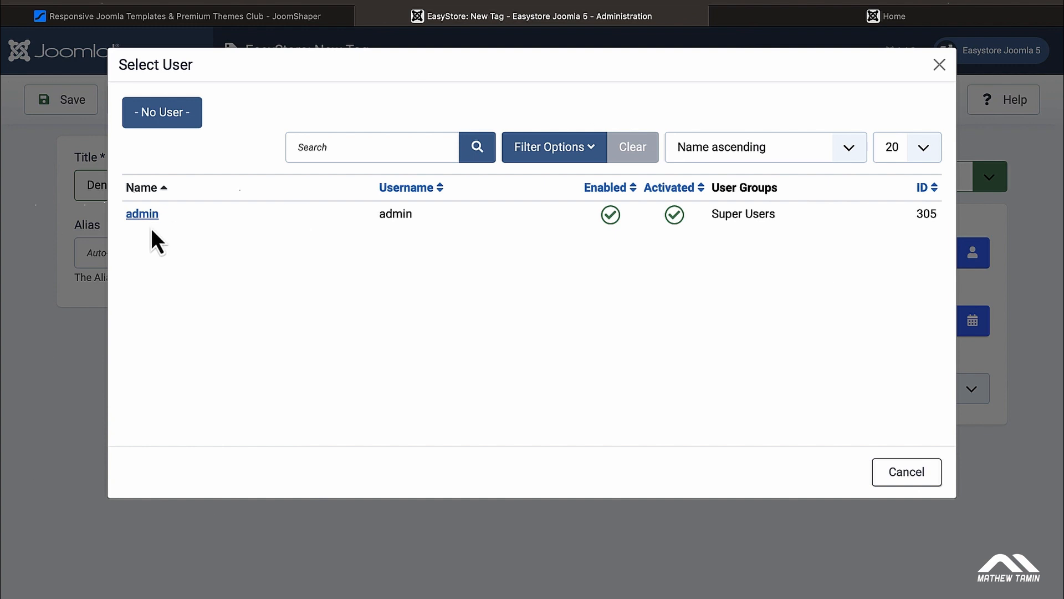
left_click(143, 215)
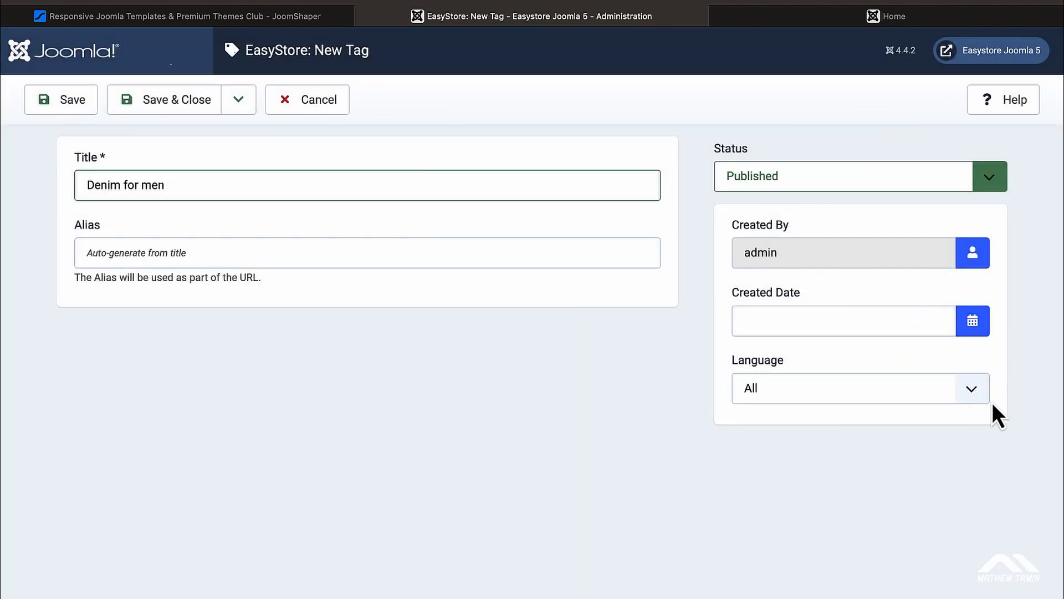
left_click(166, 111)
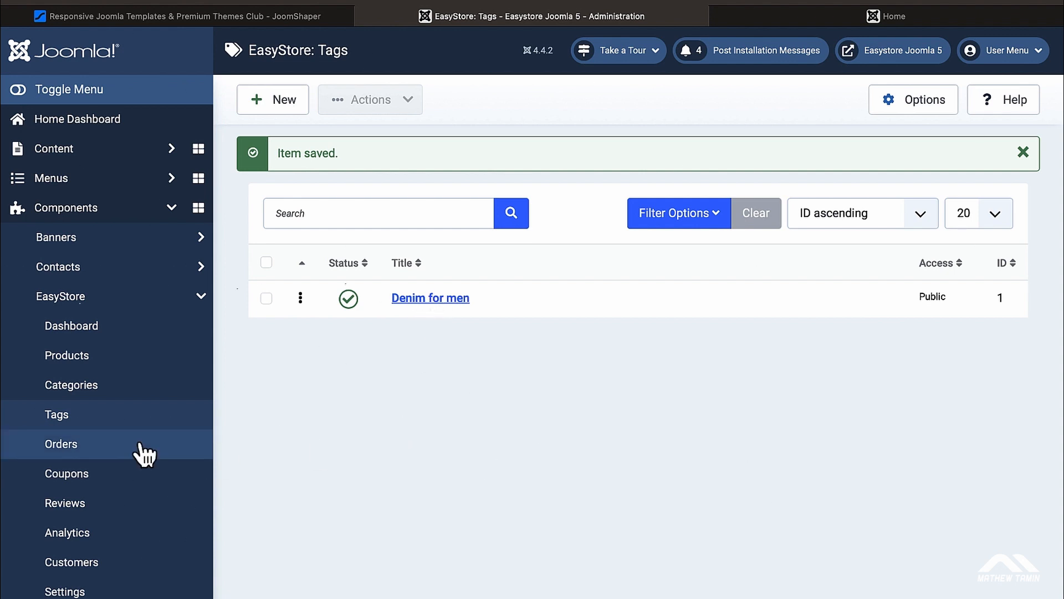
Step: Start a new order, browse the product picker, then cancel both without adding anything
left_click(97, 454)
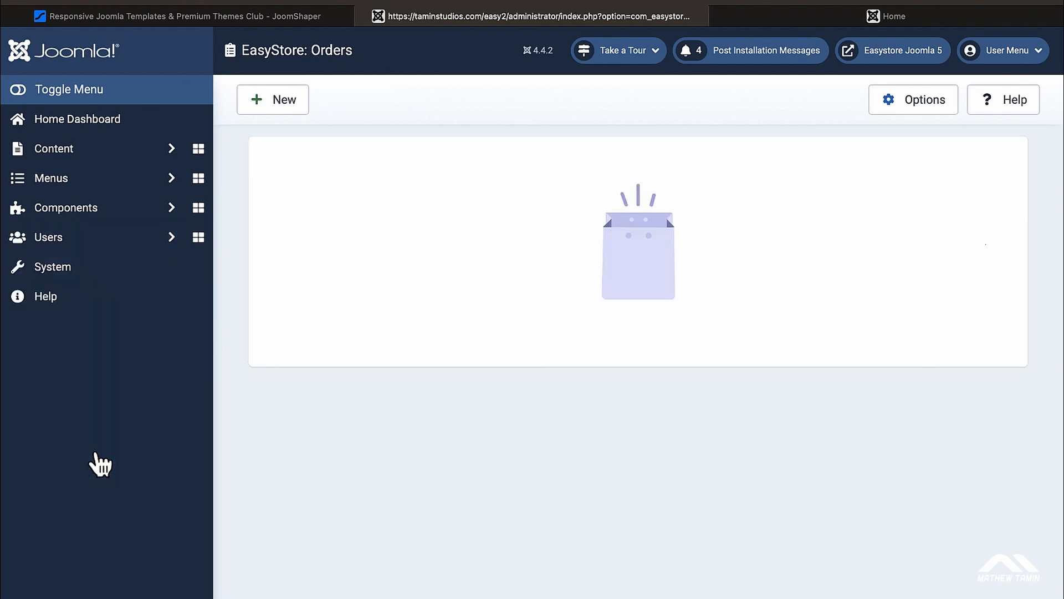
left_click(635, 435)
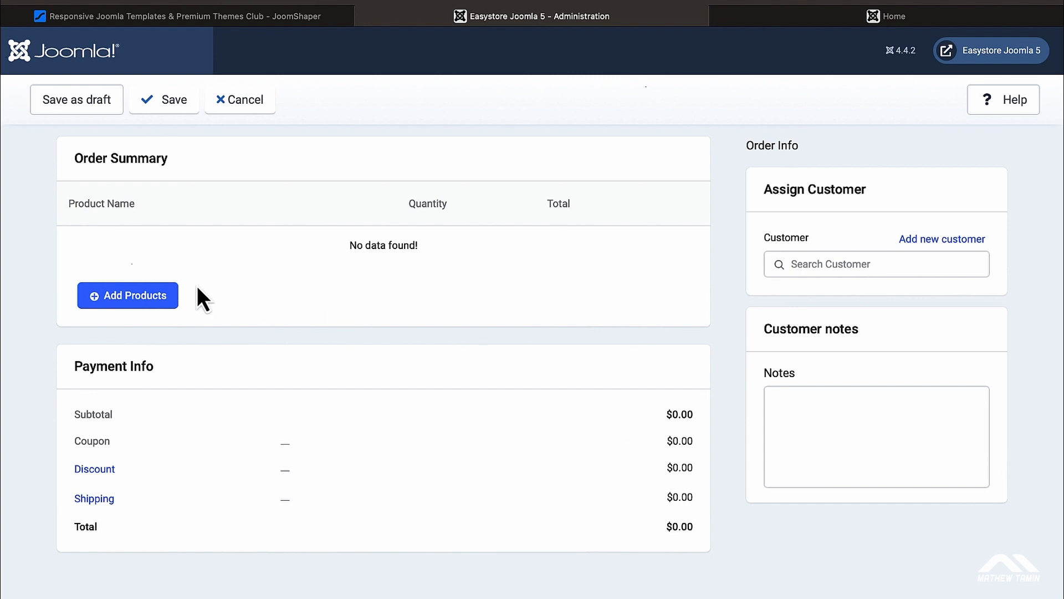
left_click(141, 303)
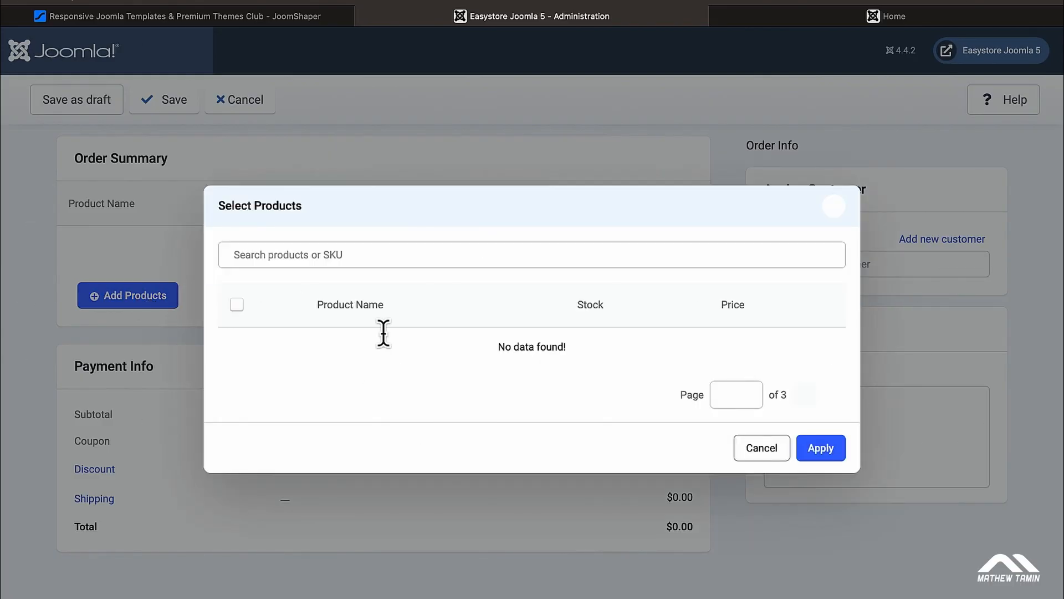
scroll(456, 333, "down", 2)
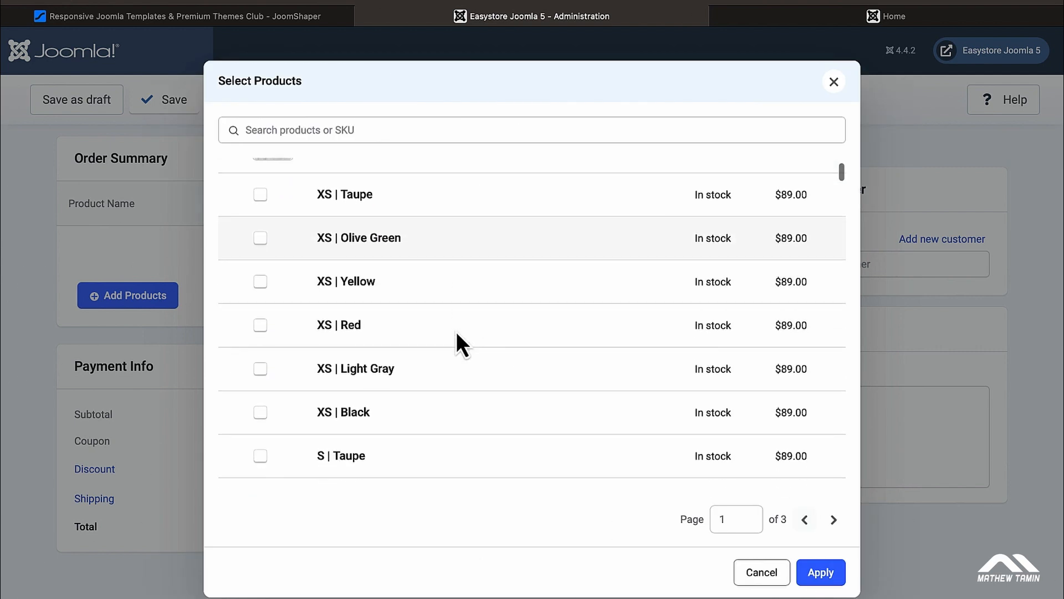
scroll(457, 333, "down", 9)
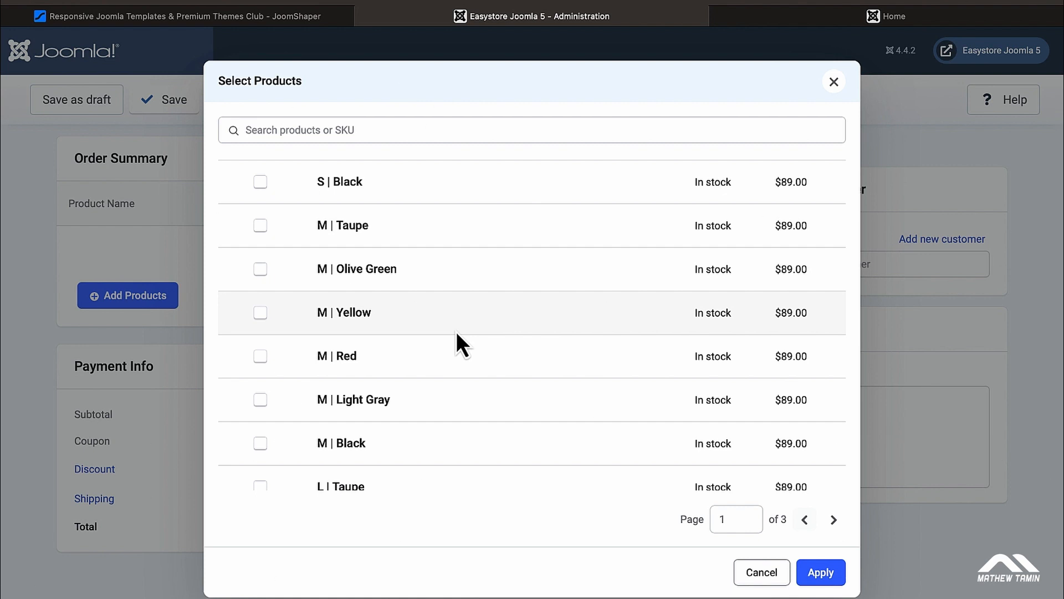
scroll(457, 332, "down", 4)
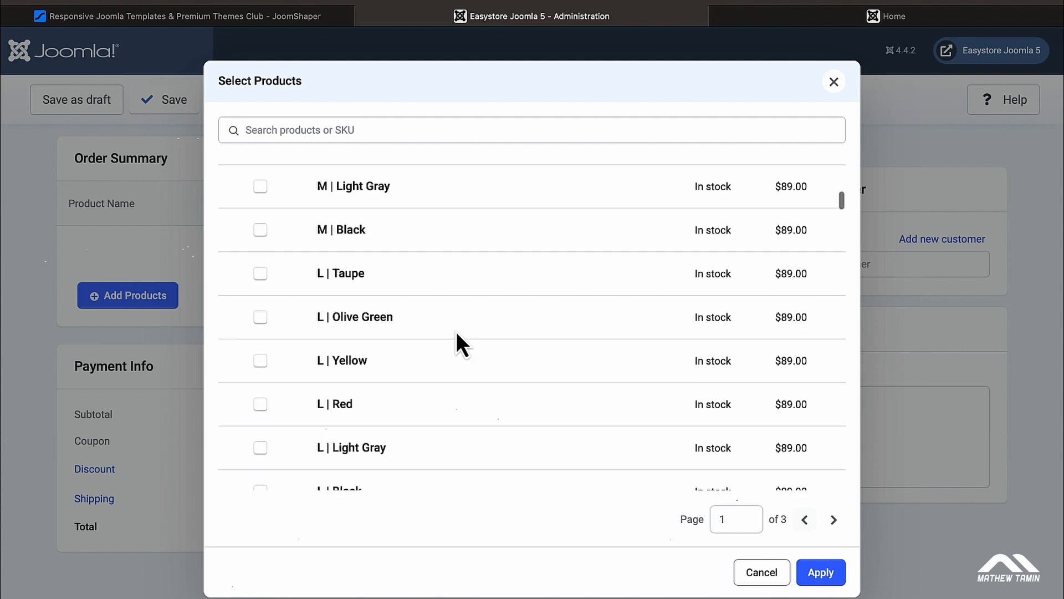
scroll(457, 332, "down", 3)
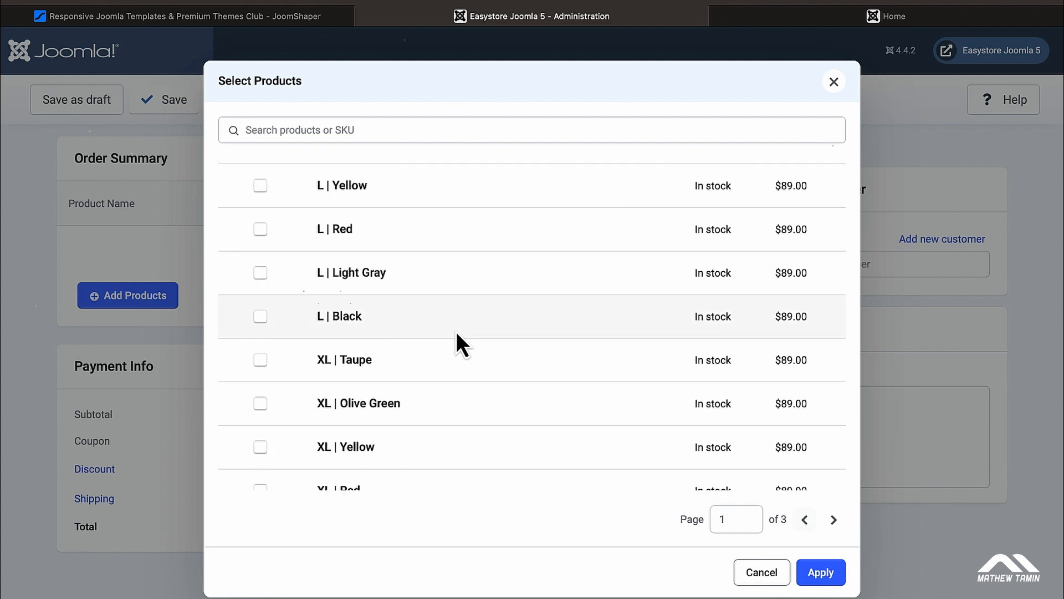
left_click(777, 576)
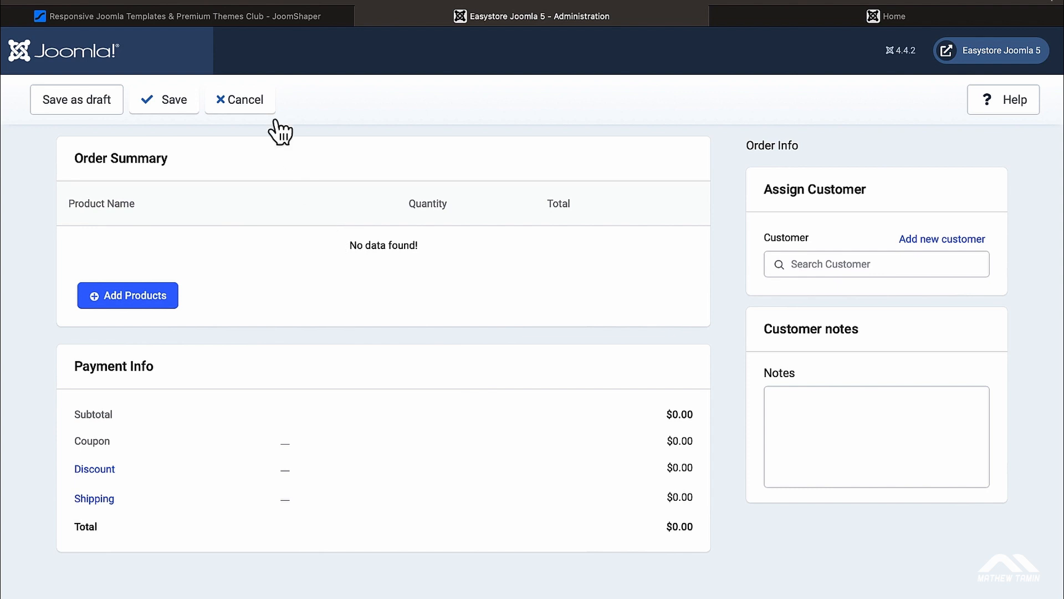
left_click(247, 108)
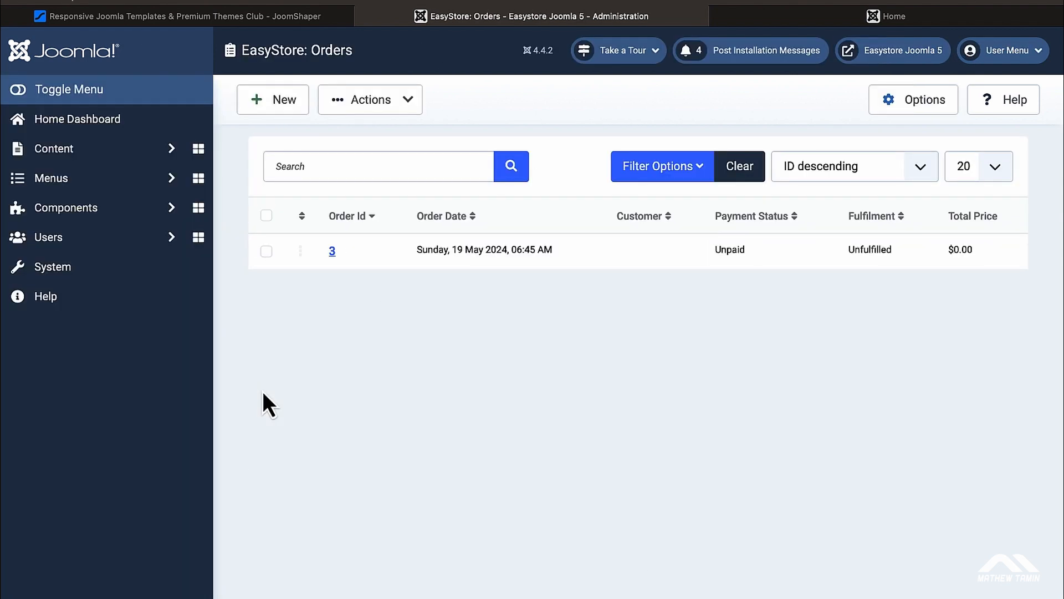
Step: Open the Big Discount coupon (BIG2023, 50.00% off), tick Set End Date, and close without saving
scroll(150, 421, "down", 2)
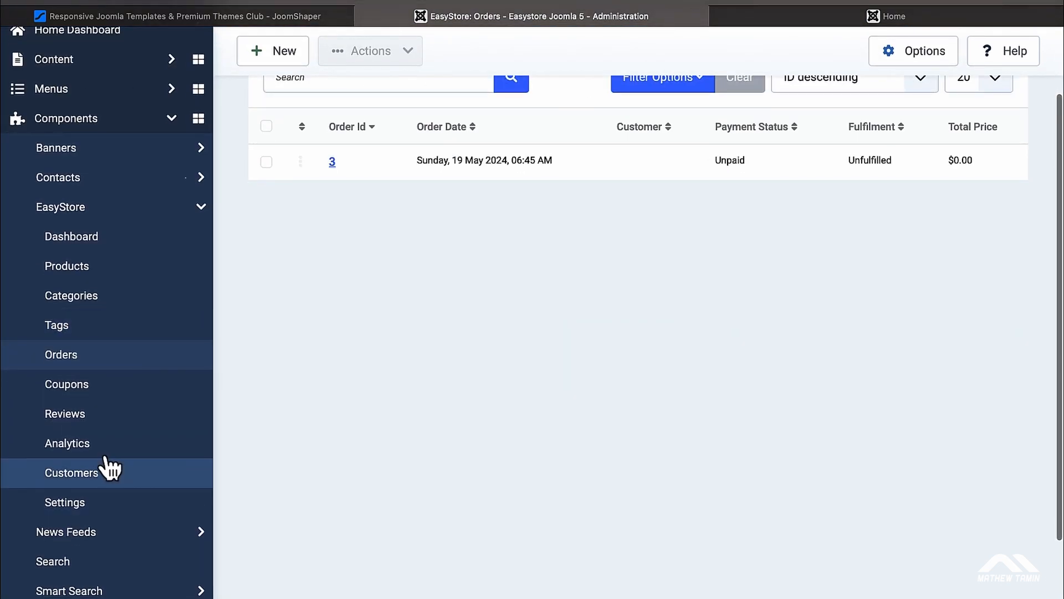
left_click(121, 390)
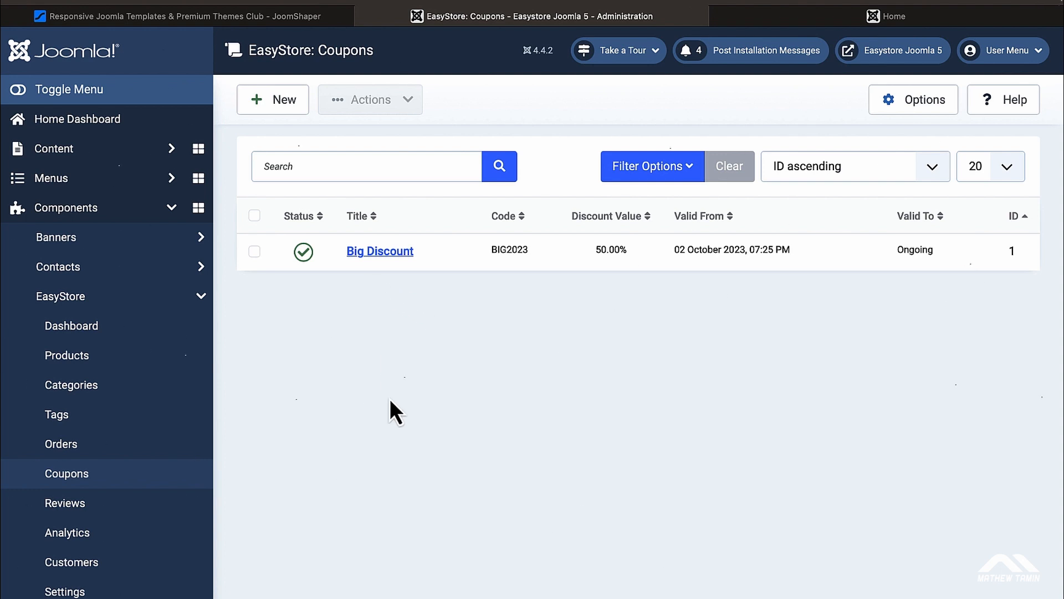
scroll(390, 400, "down", 2)
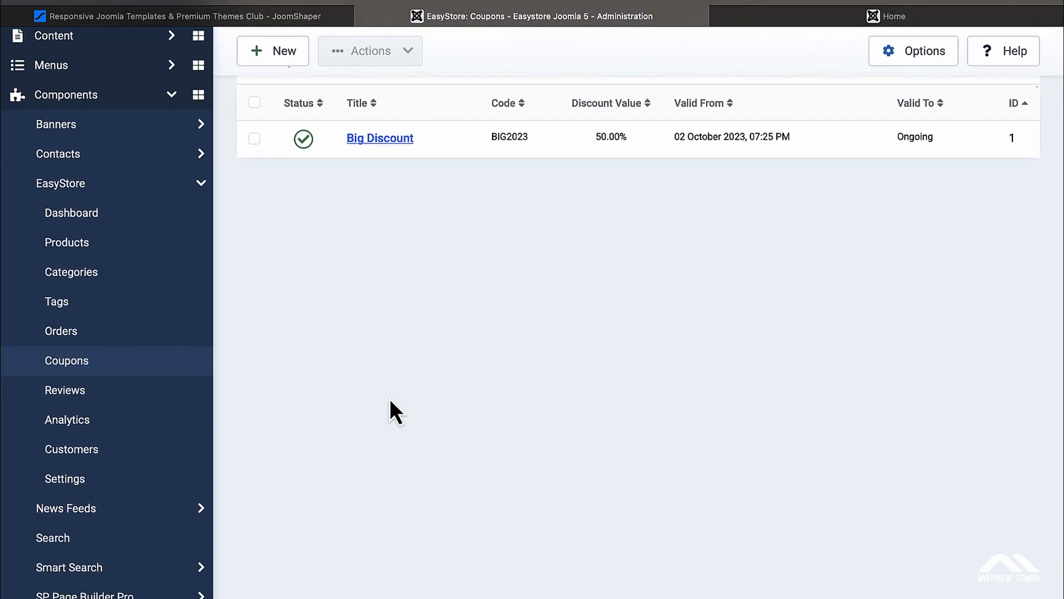
scroll(389, 399, "up", 2)
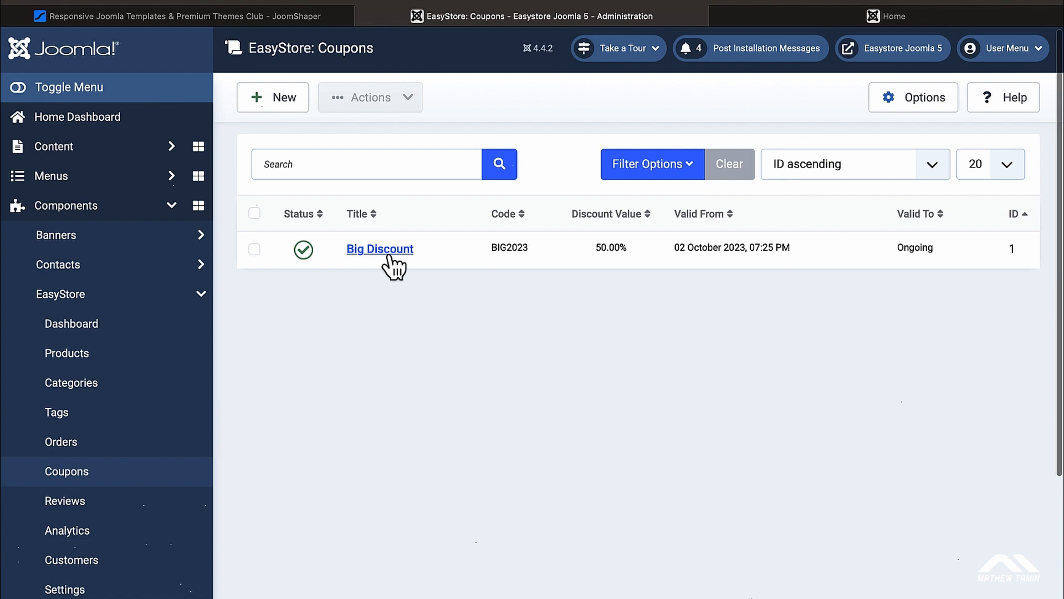
left_click(391, 265)
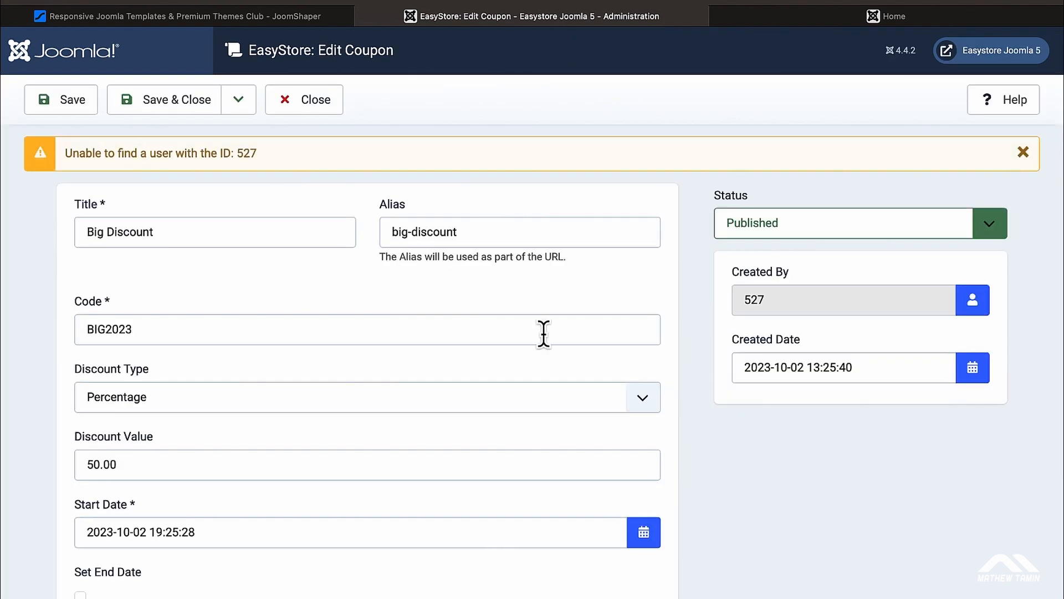
scroll(543, 332, "down", 2)
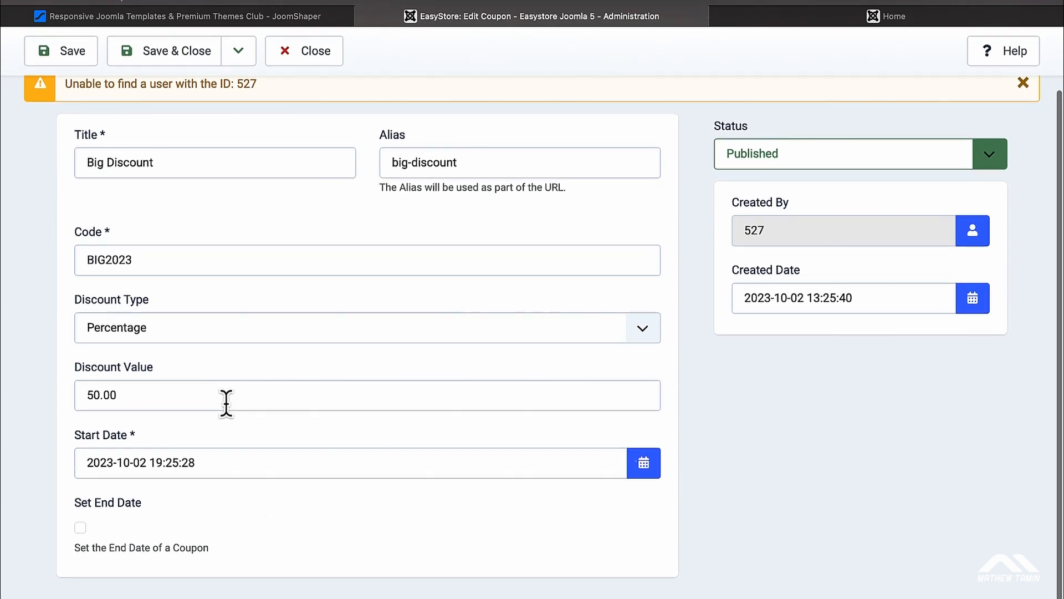
left_click(81, 528)
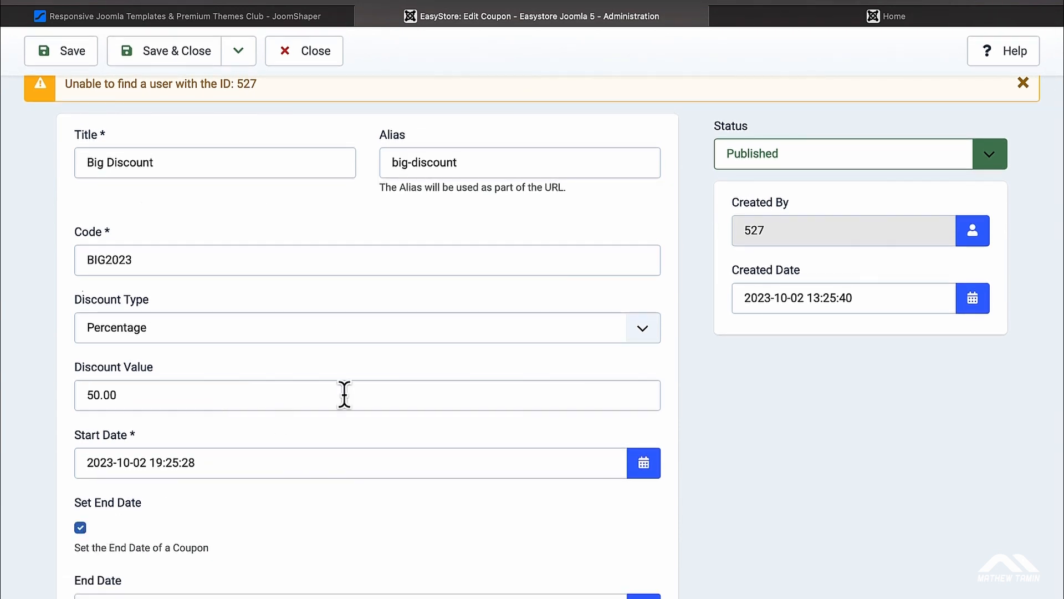
scroll(344, 395, "down", 2)
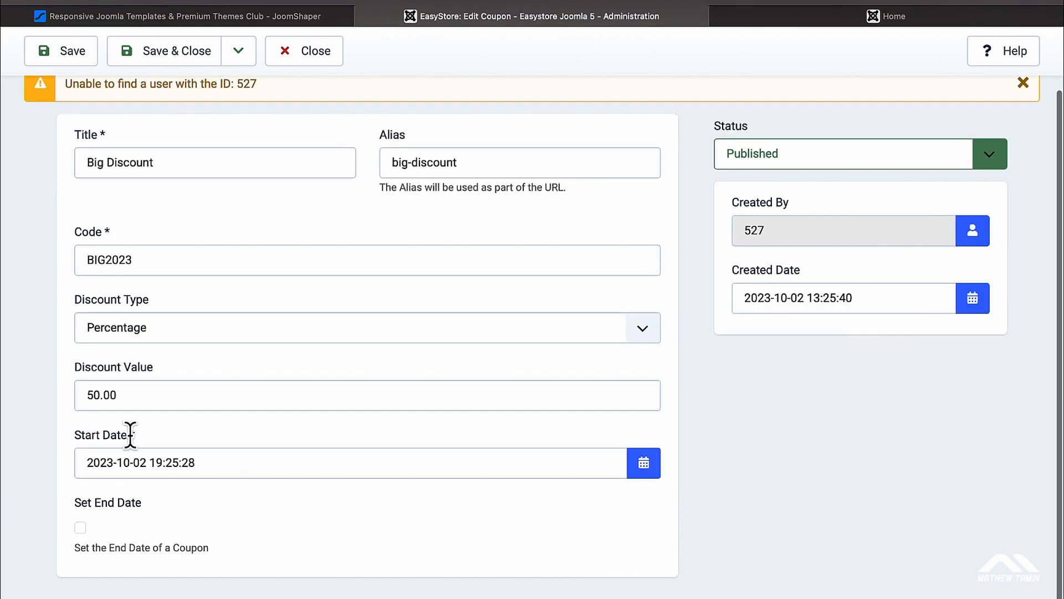
scroll(285, 366, "up", 3)
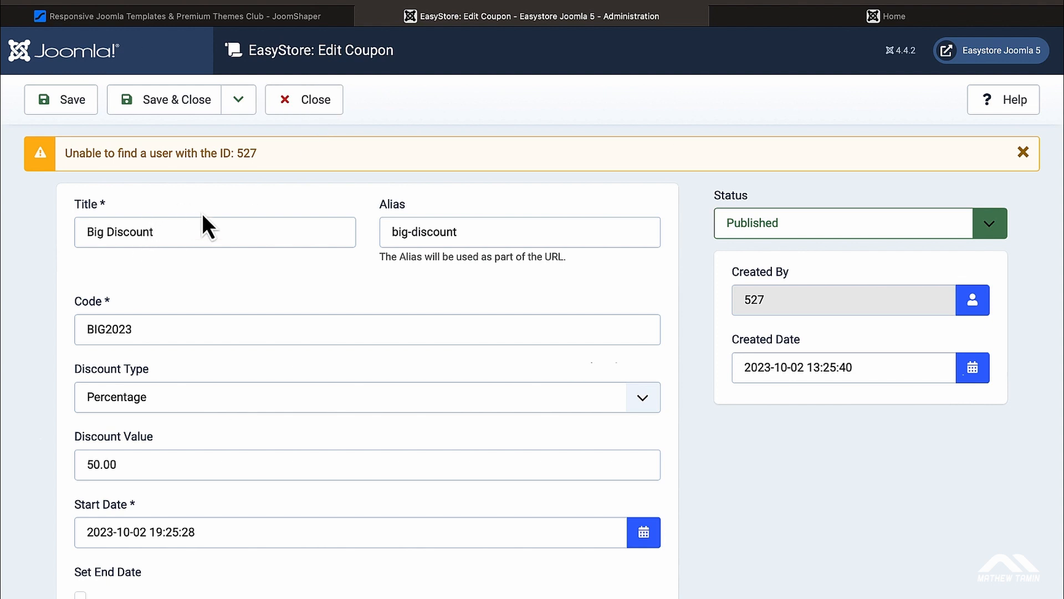
left_click(316, 102)
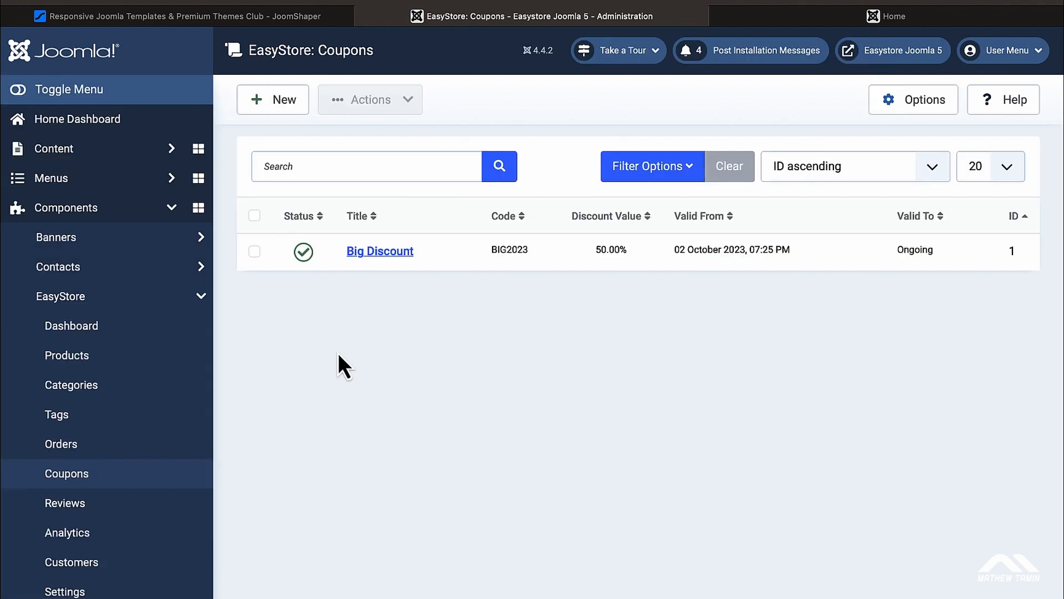
Step: Open the 'Good quality fabrics & style' review from Reviews and look over its message
scroll(295, 404, "down", 1)
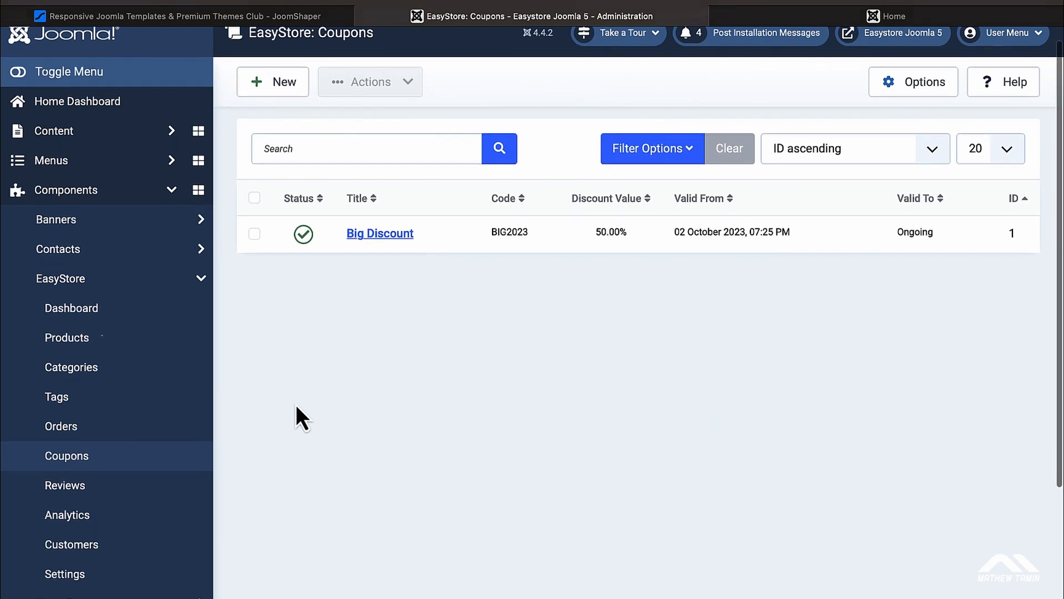
left_click(105, 498)
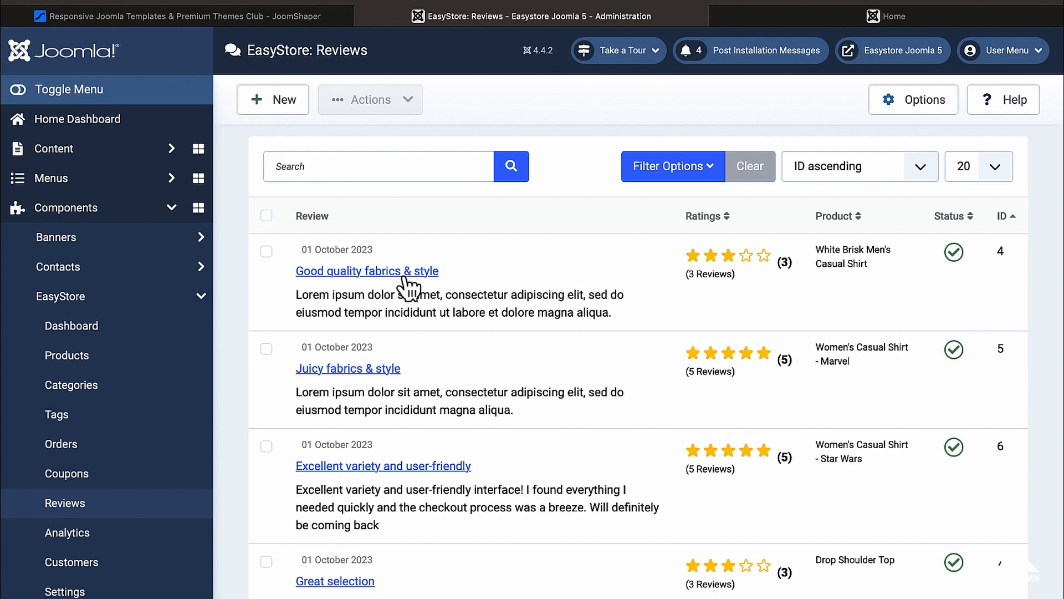
left_click(384, 272)
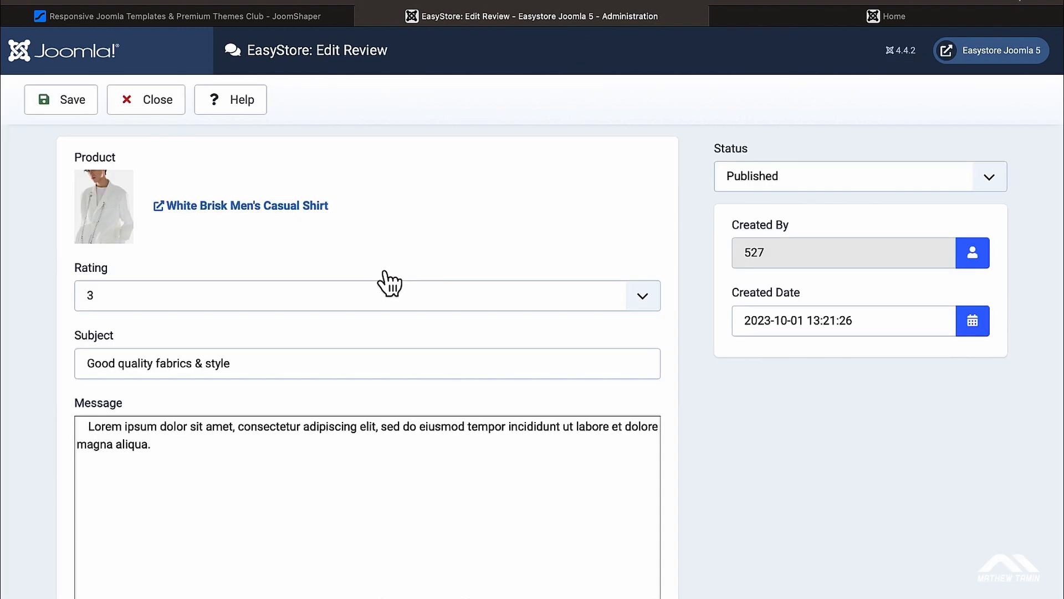
scroll(384, 273, "down", 3)
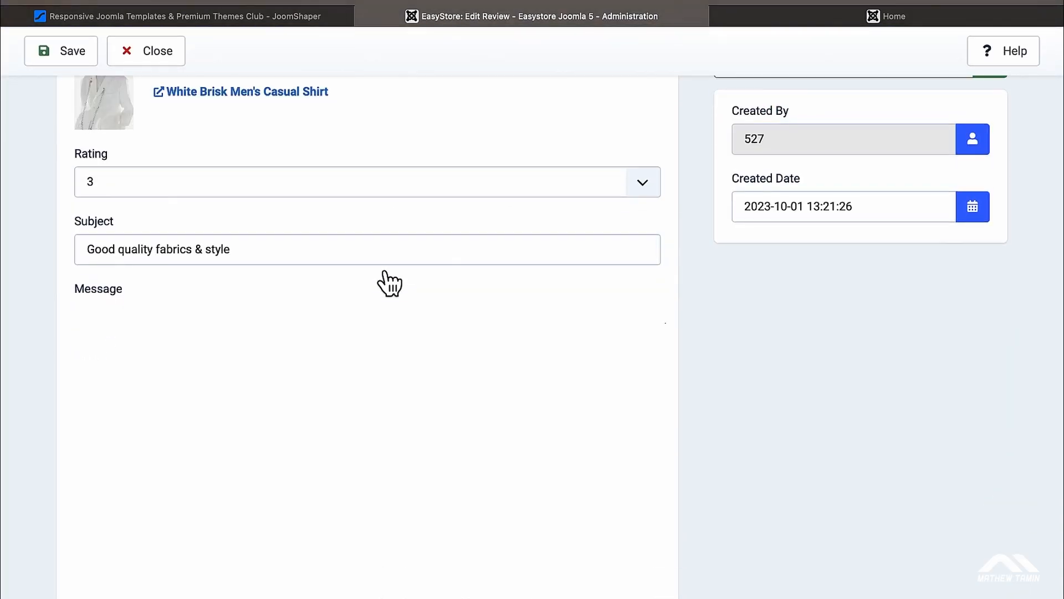
left_click(291, 470)
scroll(290, 470, "down", 2)
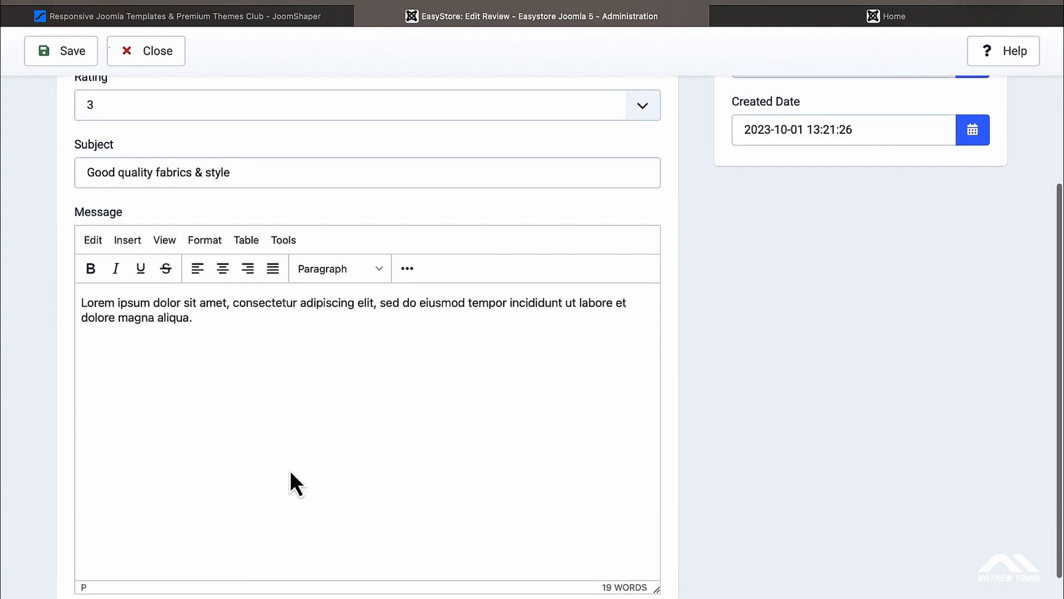
scroll(290, 470, "down", 3)
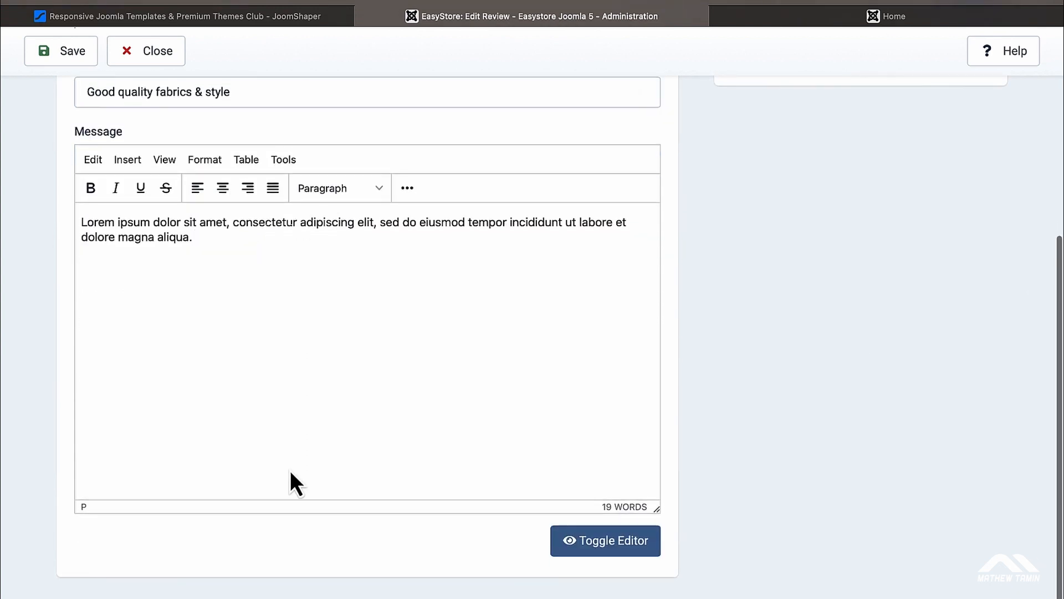
scroll(290, 470, "up", 10)
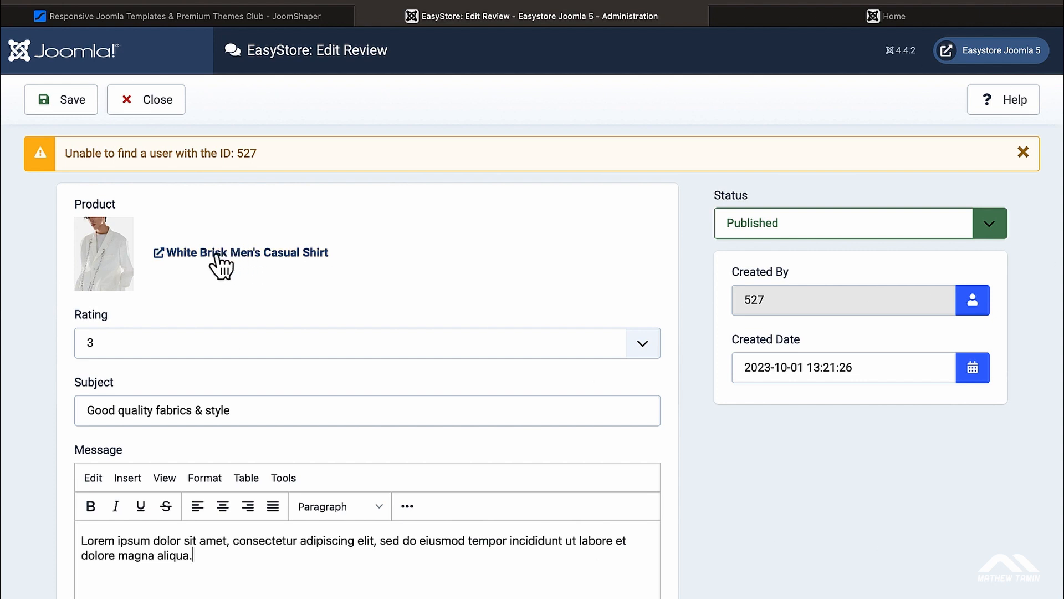
Step: Keep the rating at 3 stars and close the review unsaved
left_click(643, 345)
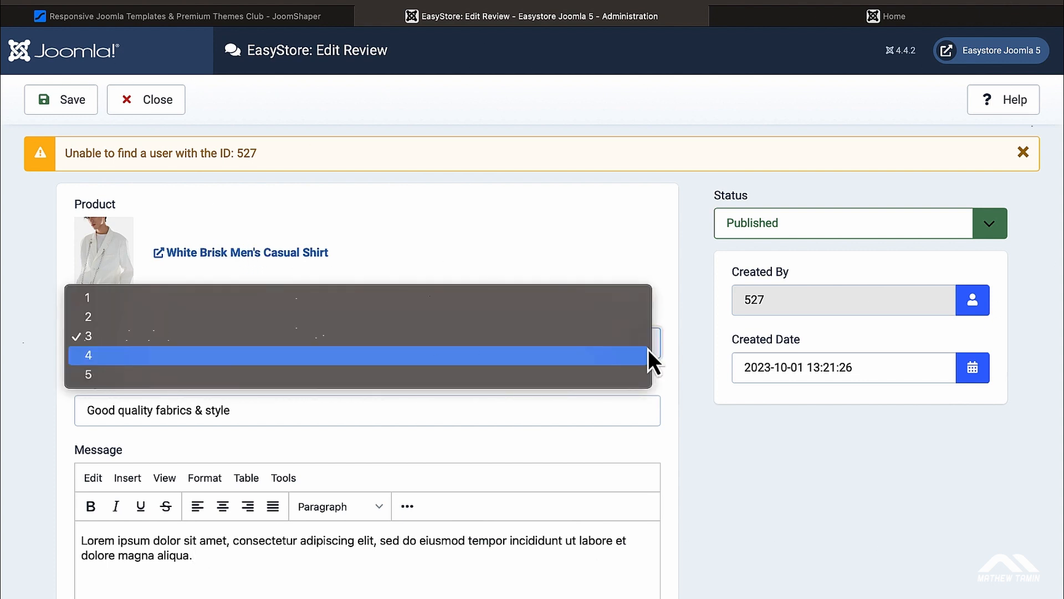
left_click(577, 245)
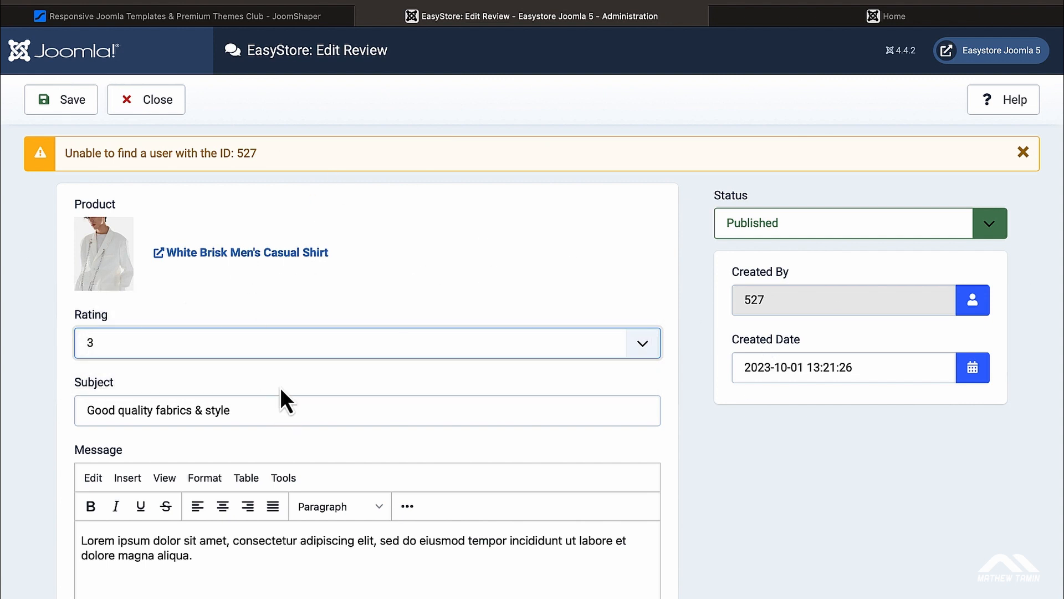
left_click(162, 110)
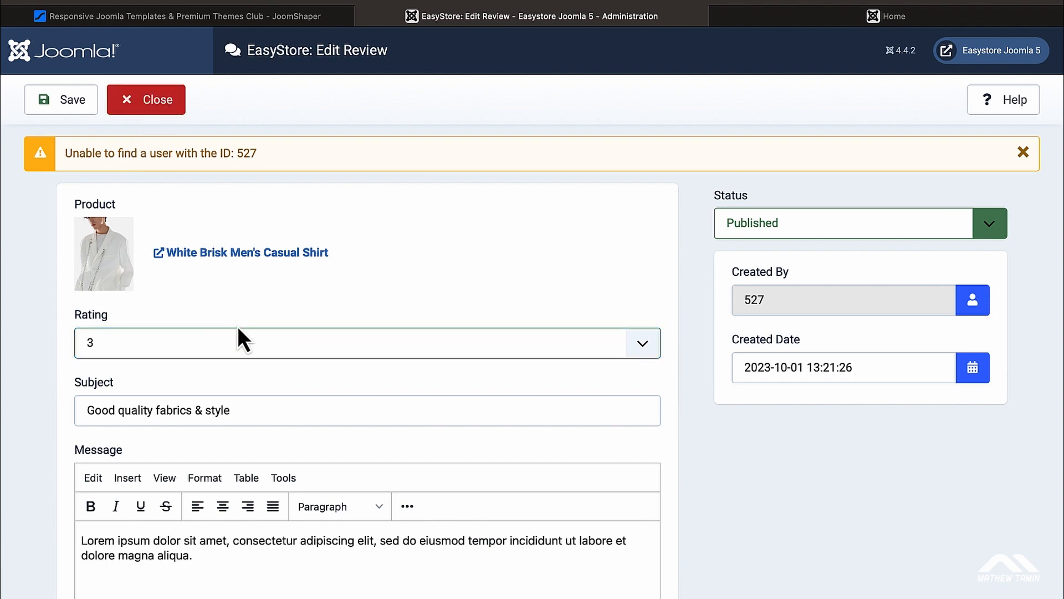
scroll(238, 326, "down", 4)
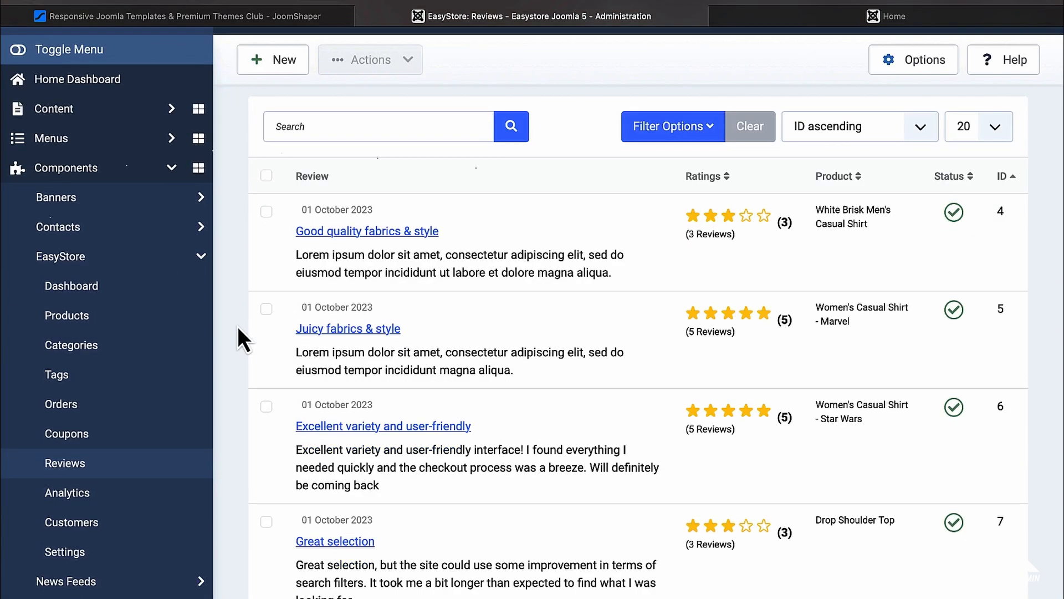
Step: Open EasyStore Analytics and check the last-30-days date range without changing it
left_click(85, 379)
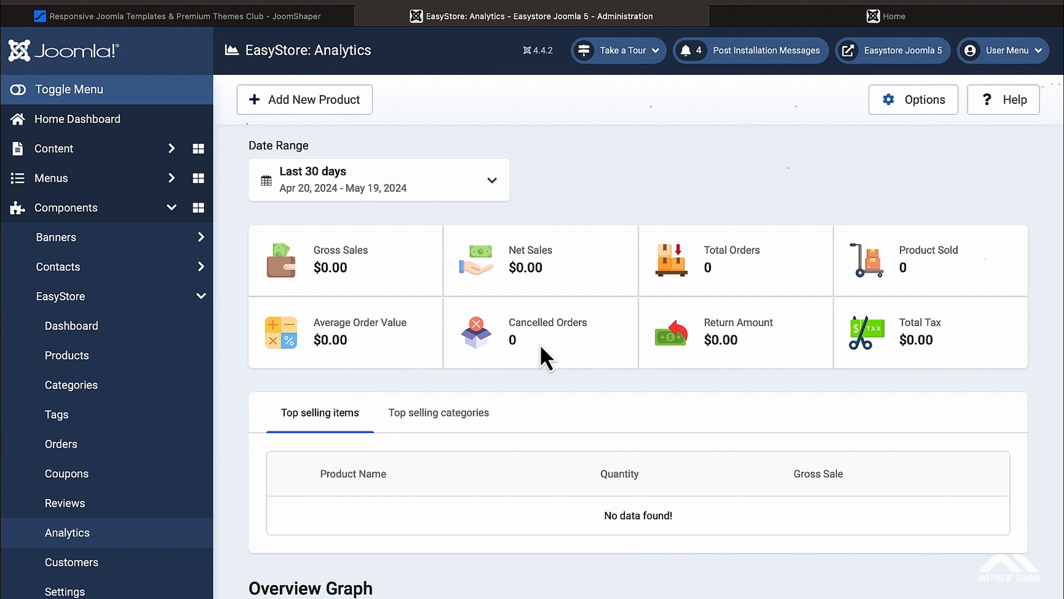
left_click(500, 197)
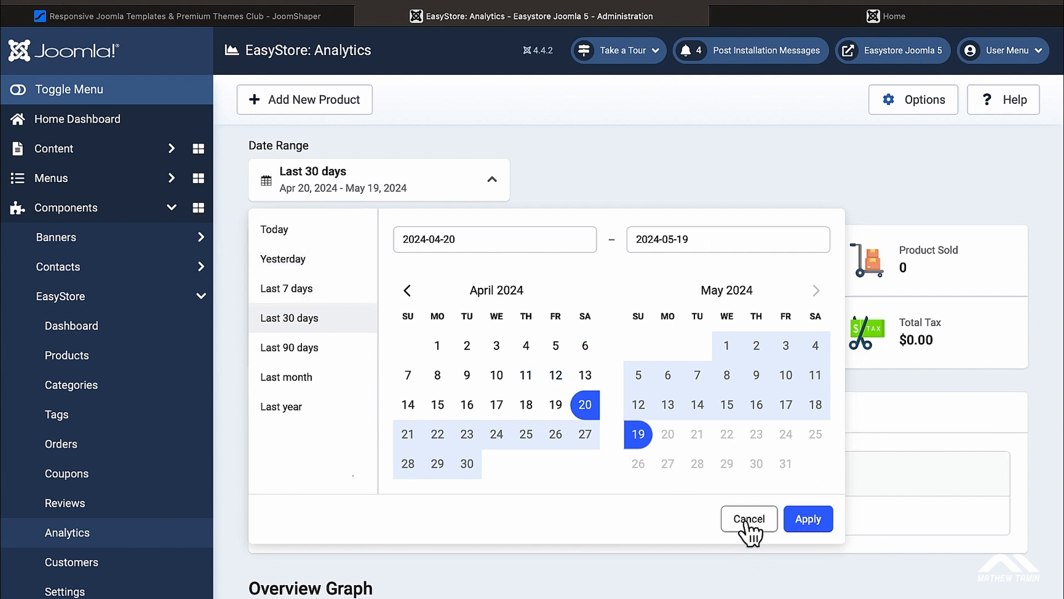
left_click(750, 519)
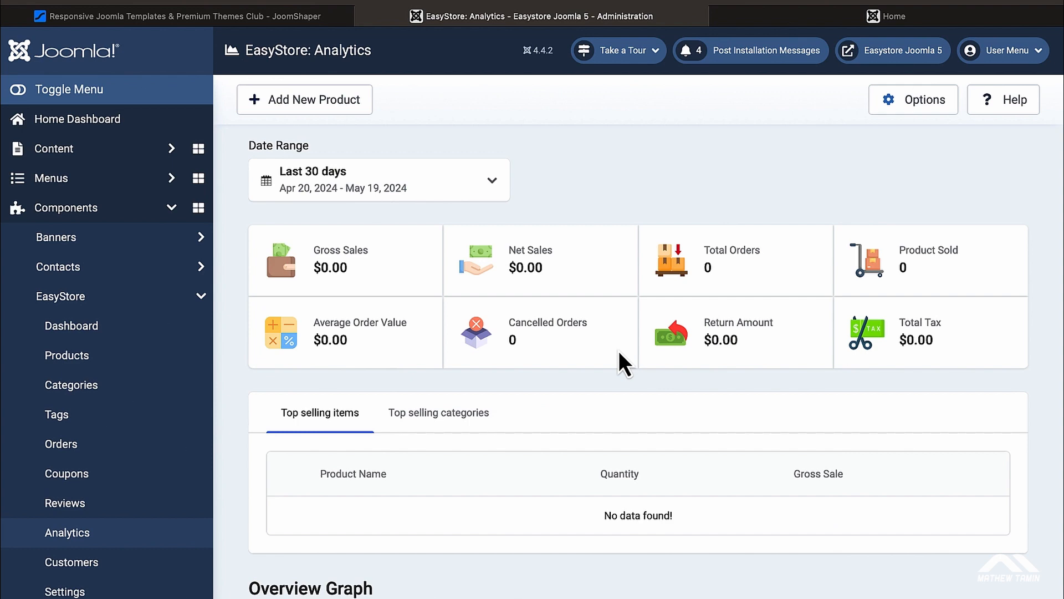
Step: Toggle between top selling categories and items, scan the graphs, then open the empty Customers list
scroll(582, 309, "down", 2)
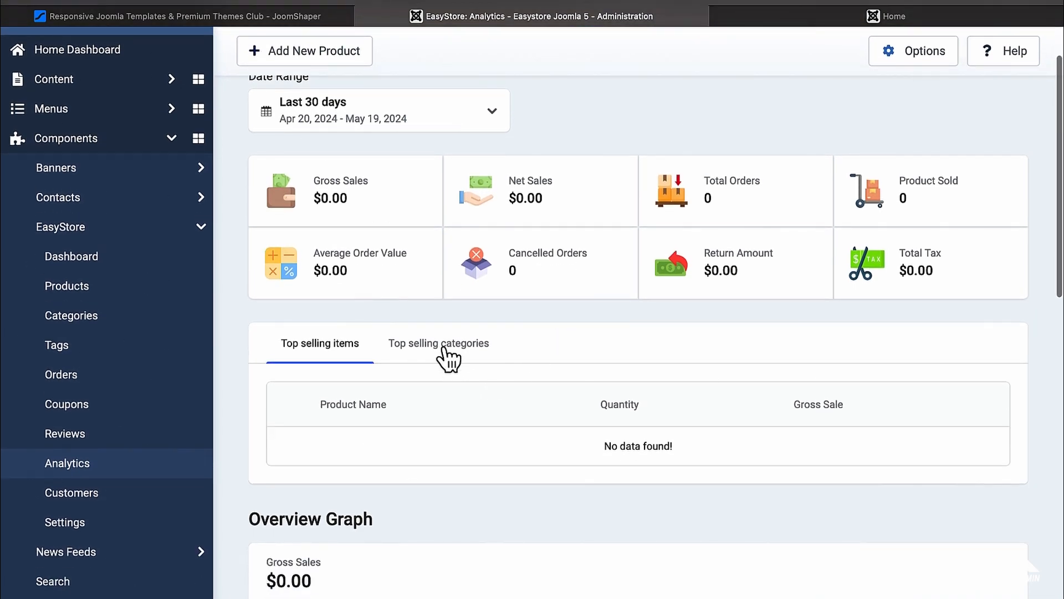
left_click(448, 354)
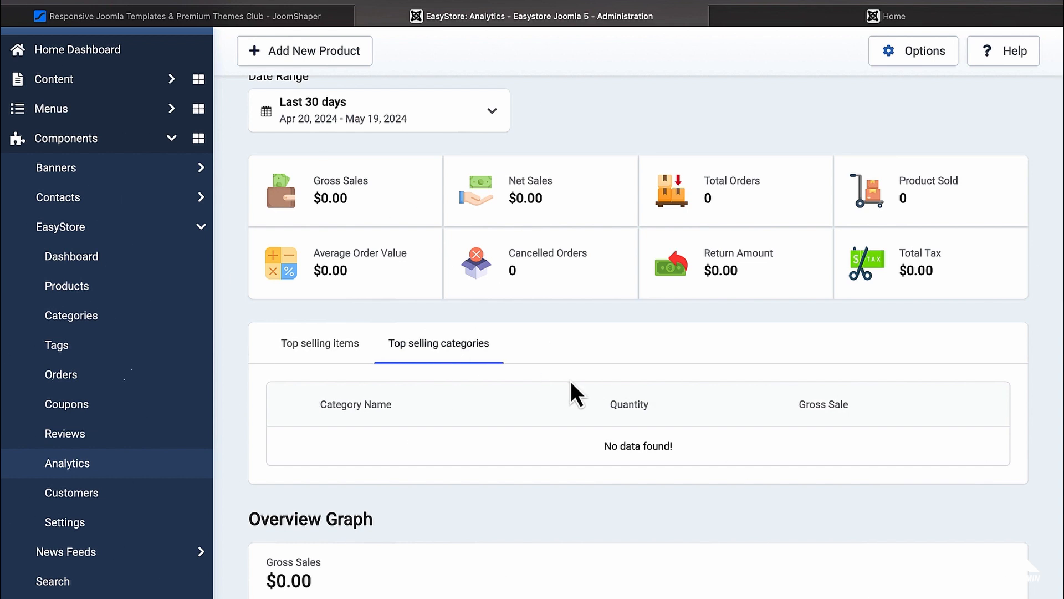
scroll(572, 388, "down", 3)
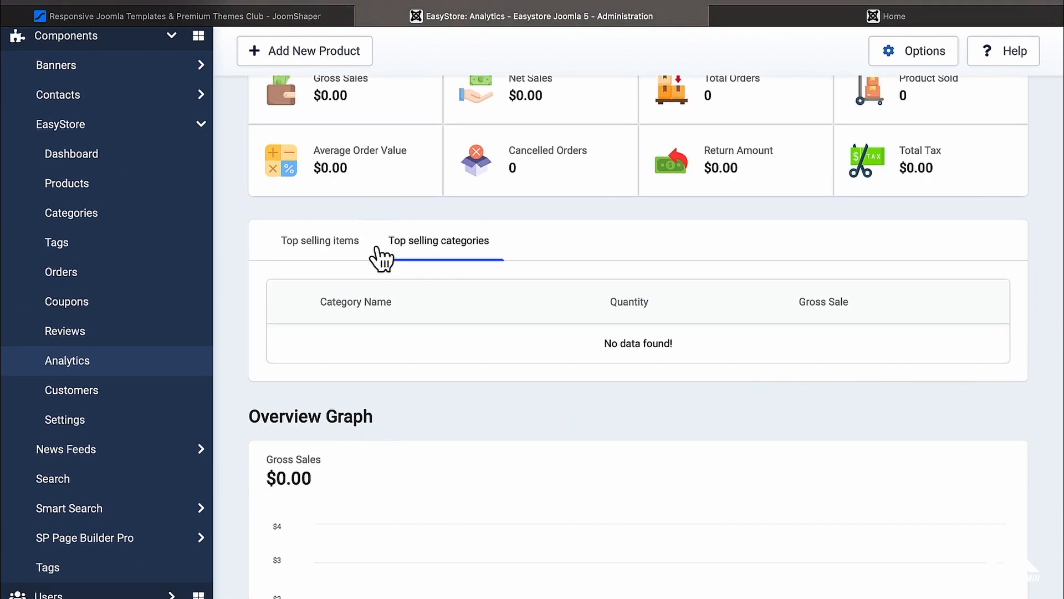
left_click(340, 245)
scroll(495, 333, "up", 2)
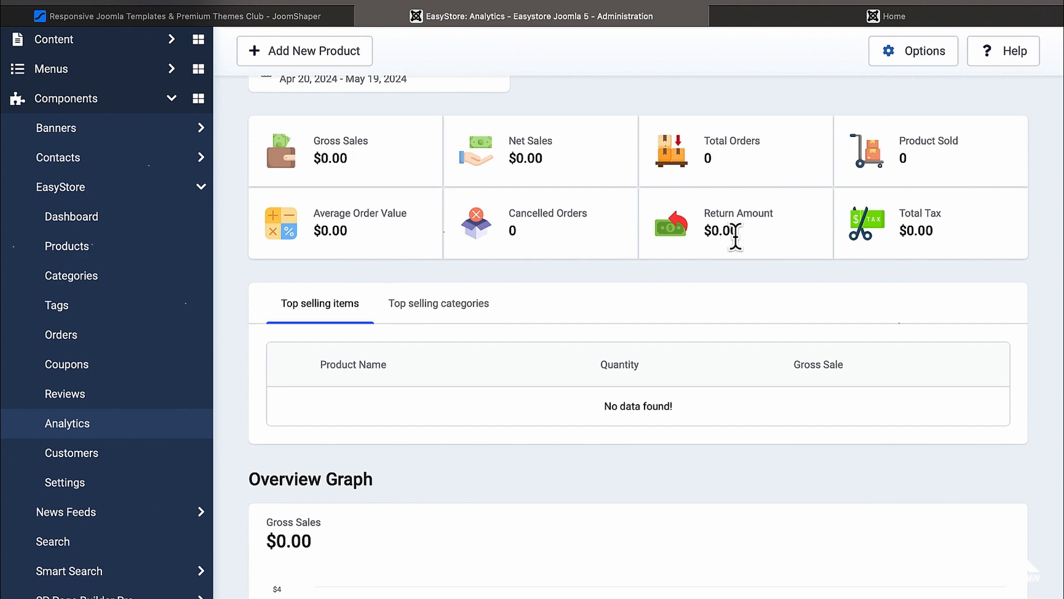
scroll(735, 237, "down", 1)
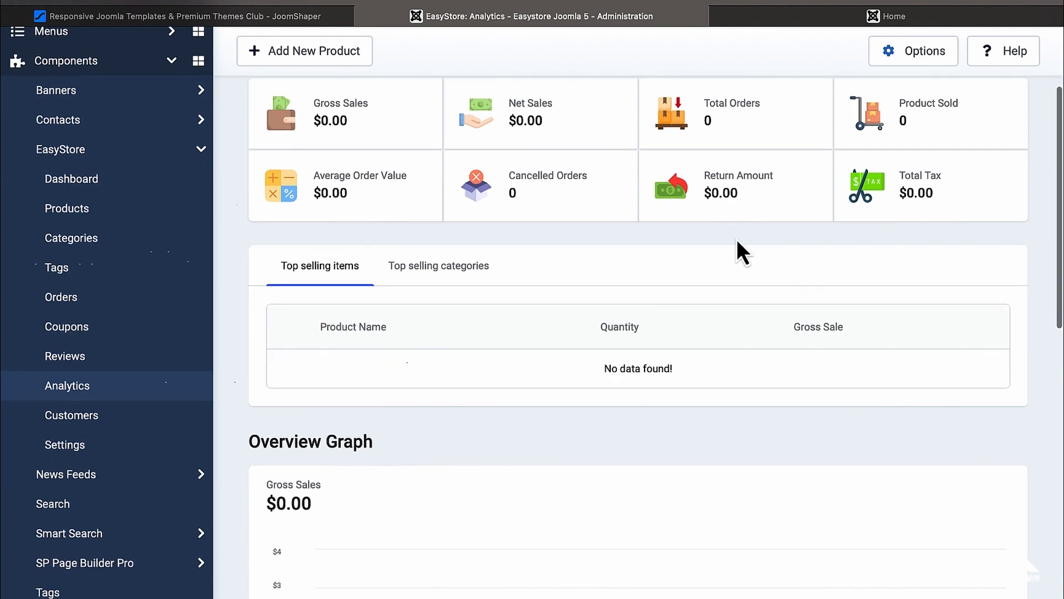
scroll(737, 241, "down", 8)
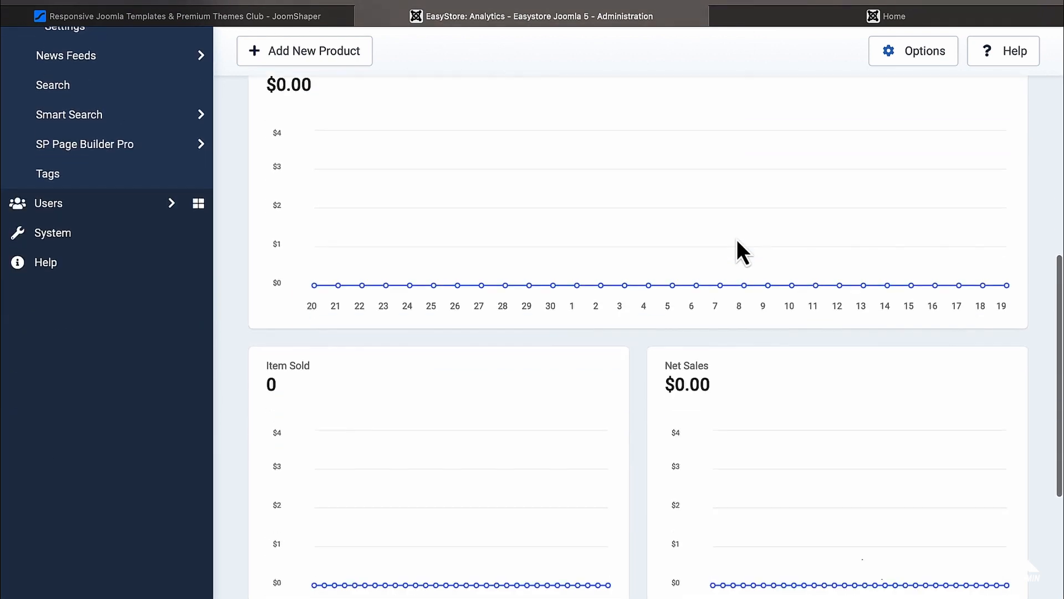
scroll(582, 227, "down", 5)
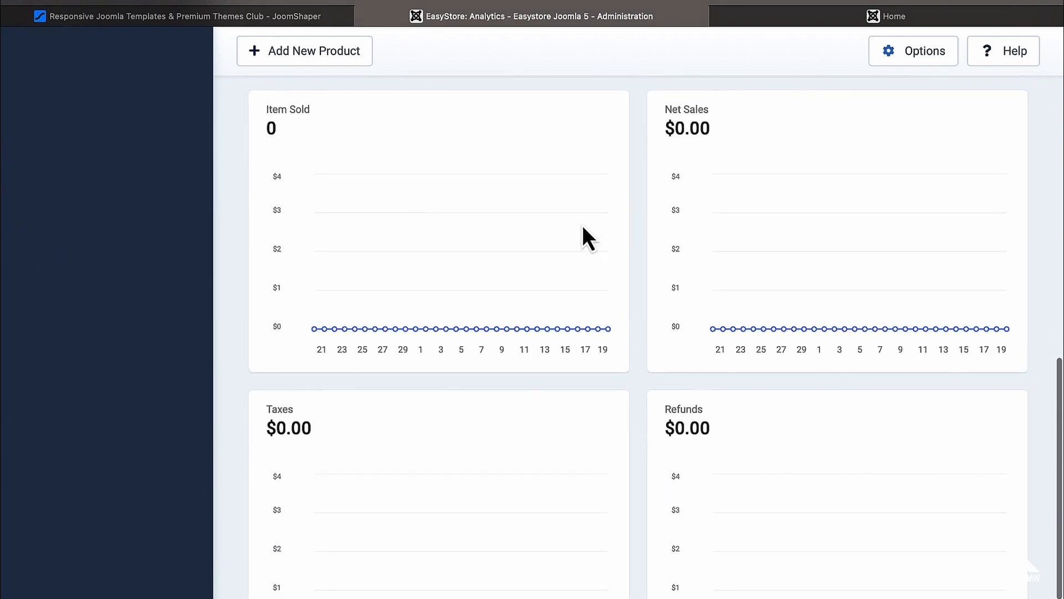
scroll(582, 225, "up", 9)
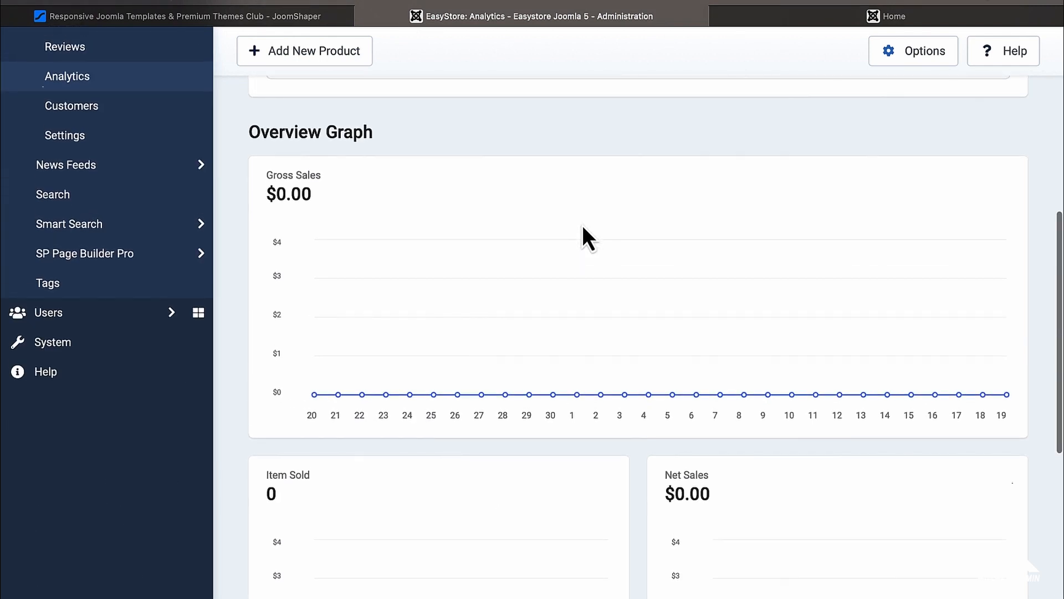
scroll(582, 224, "up", 5)
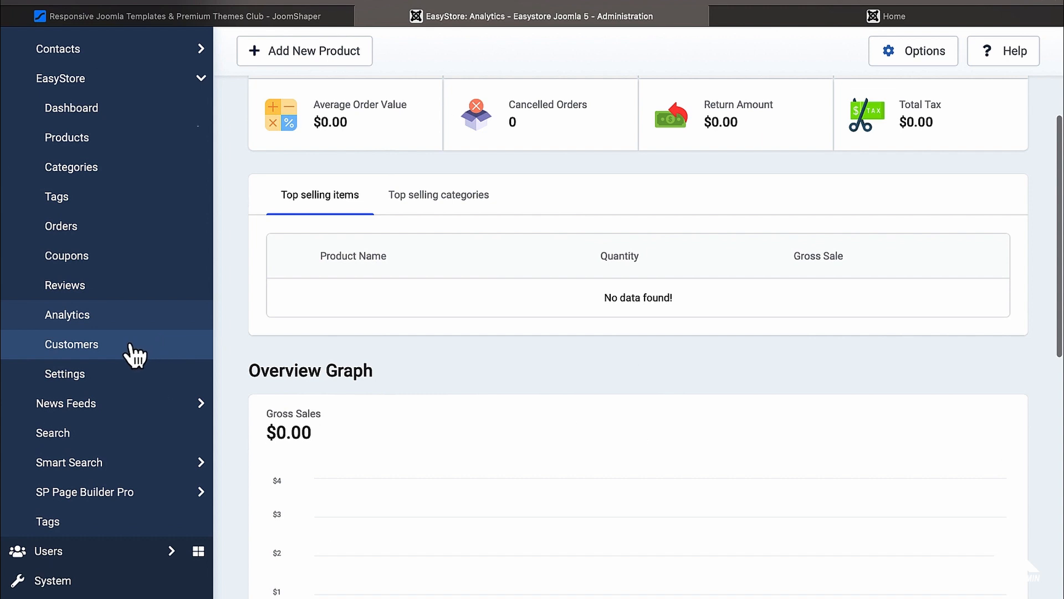
left_click(133, 354)
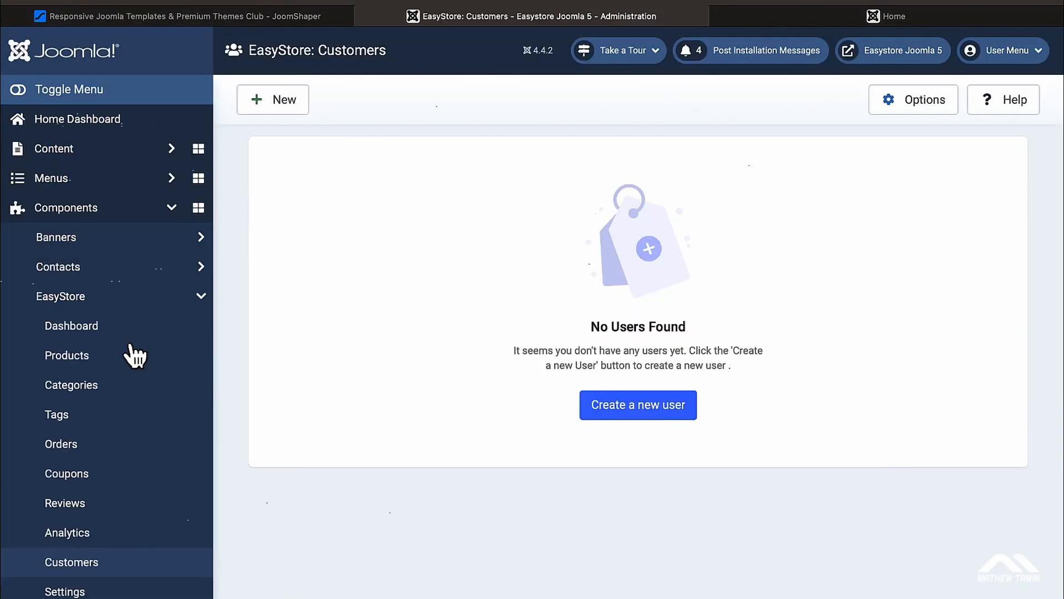
Step: Look through a blank New Customer form, cancel it, and switch to the storefront home page
left_click(614, 417)
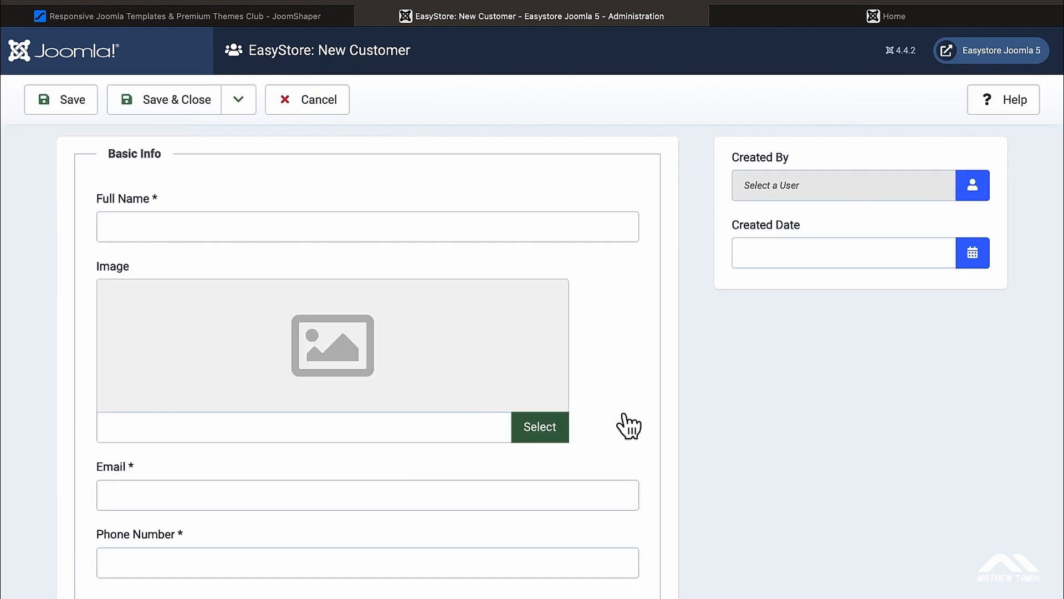
scroll(549, 373, "down", 8)
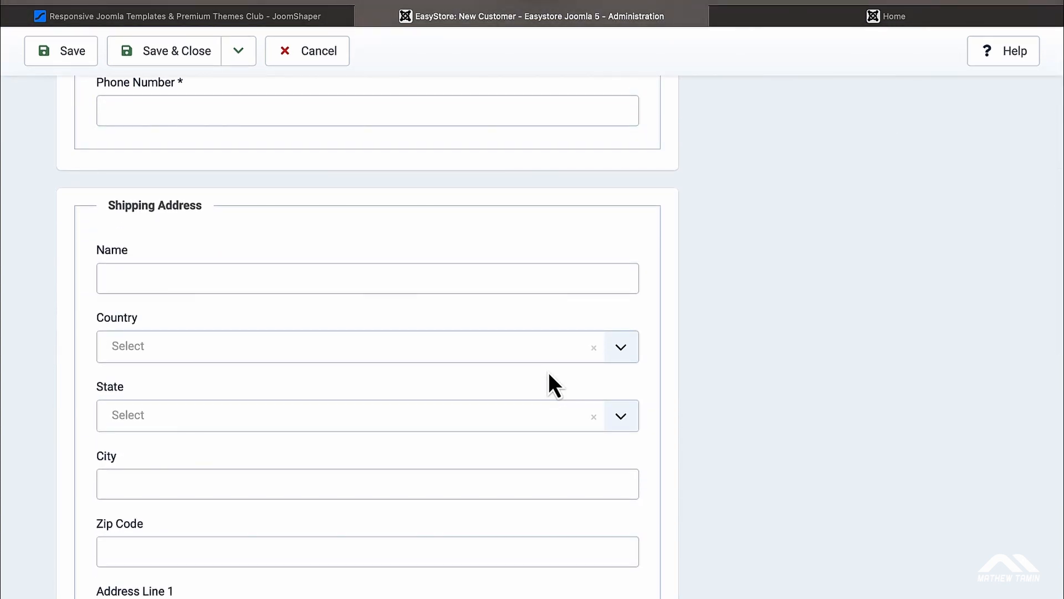
scroll(549, 374, "down", 8)
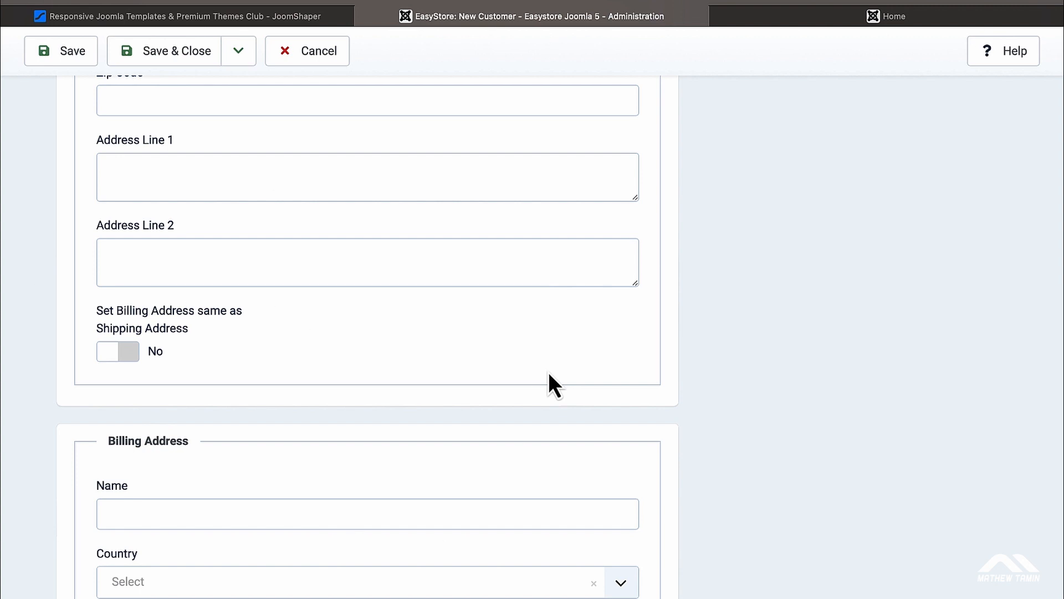
scroll(548, 371, "down", 8)
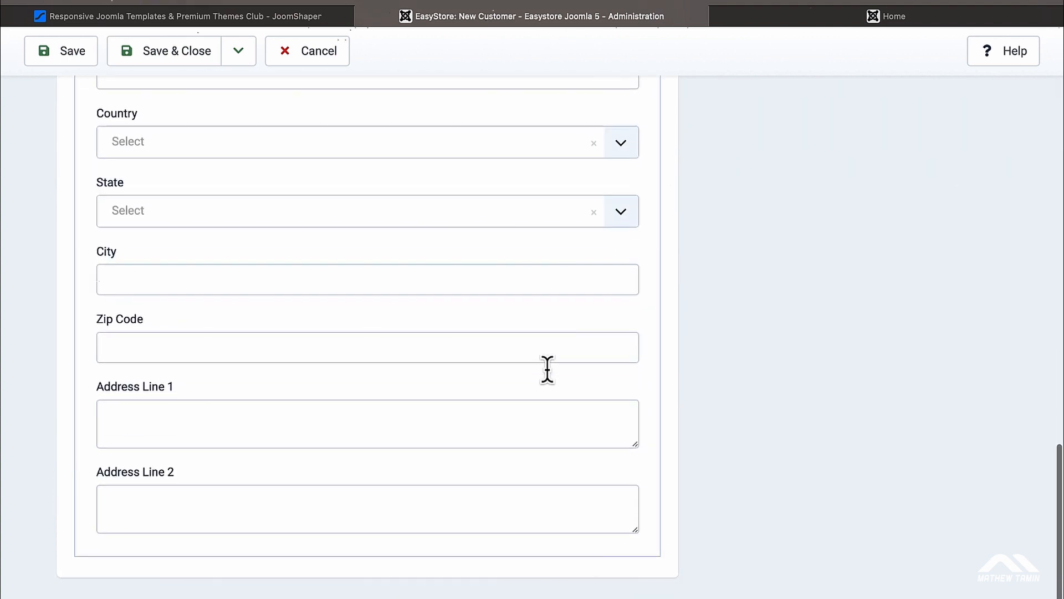
scroll(548, 372, "up", 20)
scroll(548, 371, "up", 2)
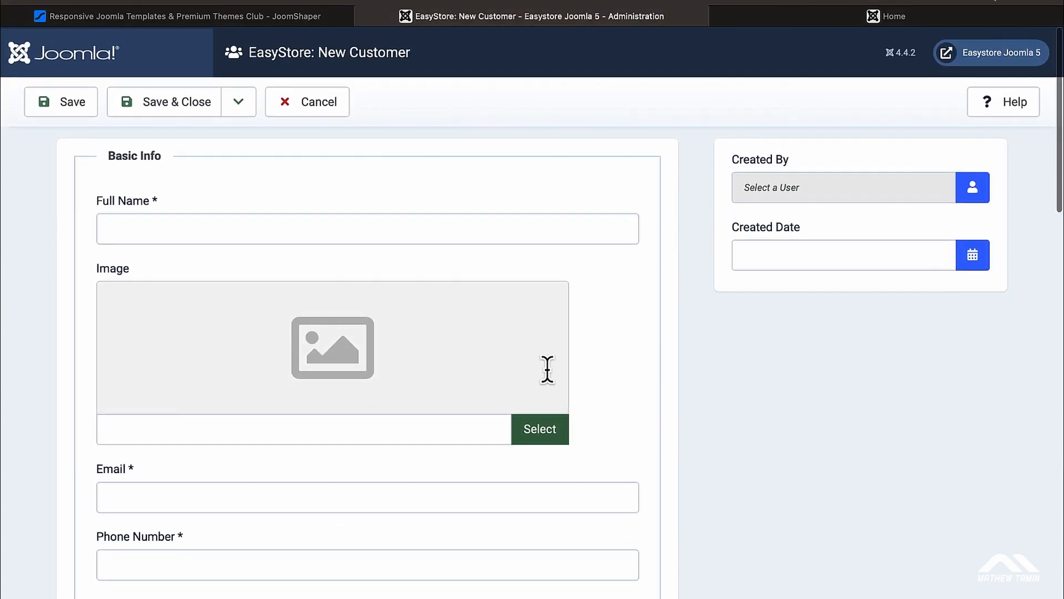
left_click(331, 108)
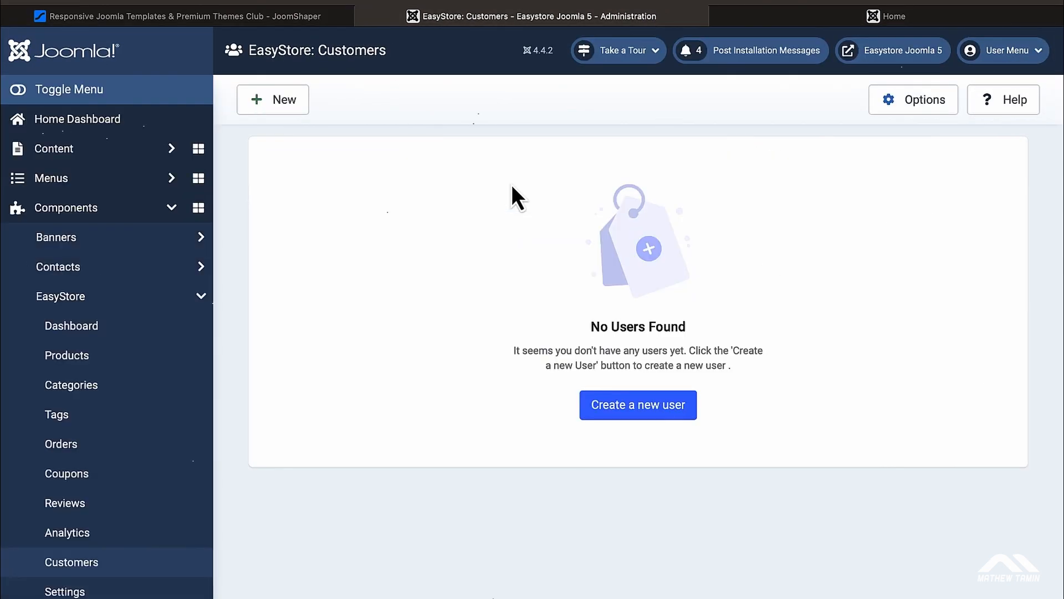
left_click(823, 19)
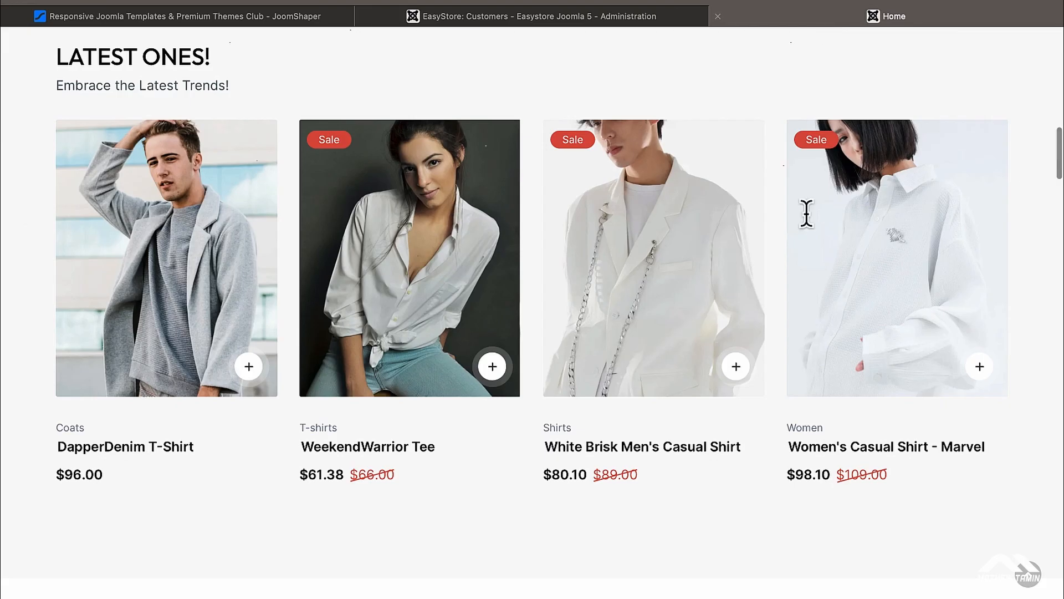
Step: Open the White Dress and Black Dress hotspot popups on the storefront hero banner
scroll(810, 304, "up", 10)
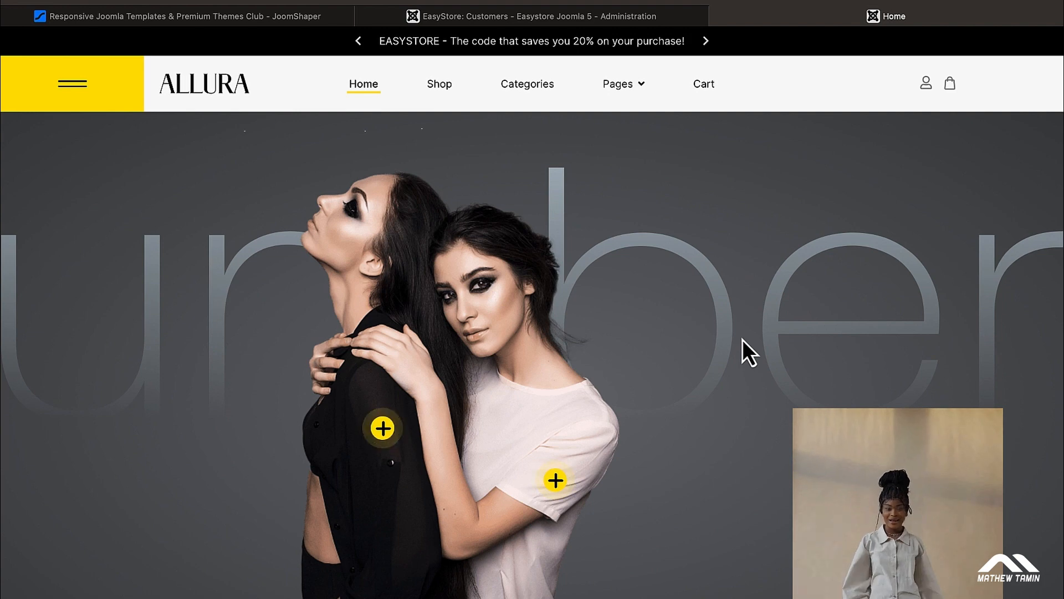
scroll(743, 340, "down", 1)
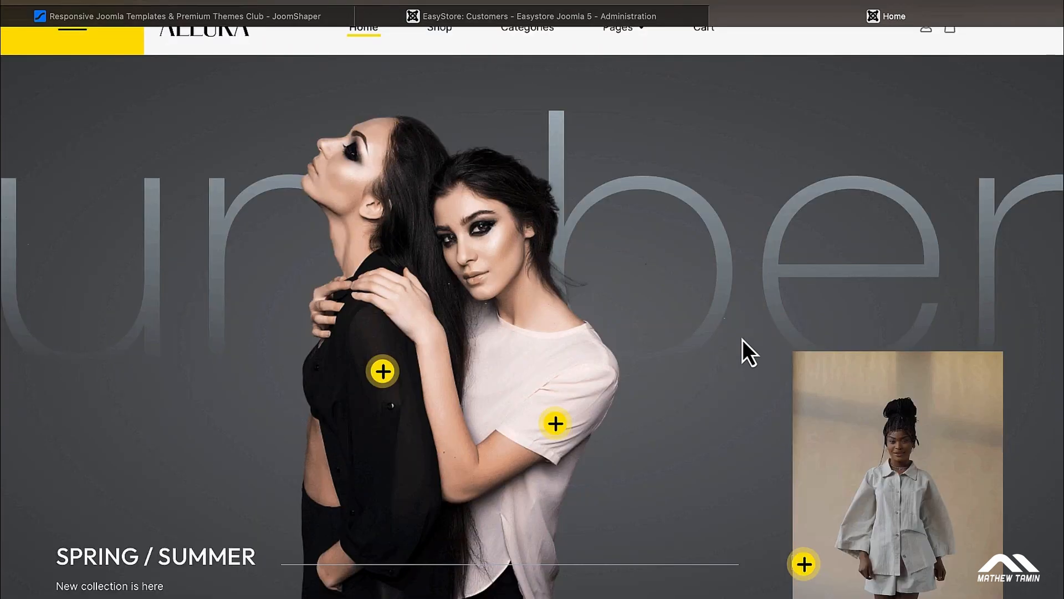
scroll(743, 339, "down", 1)
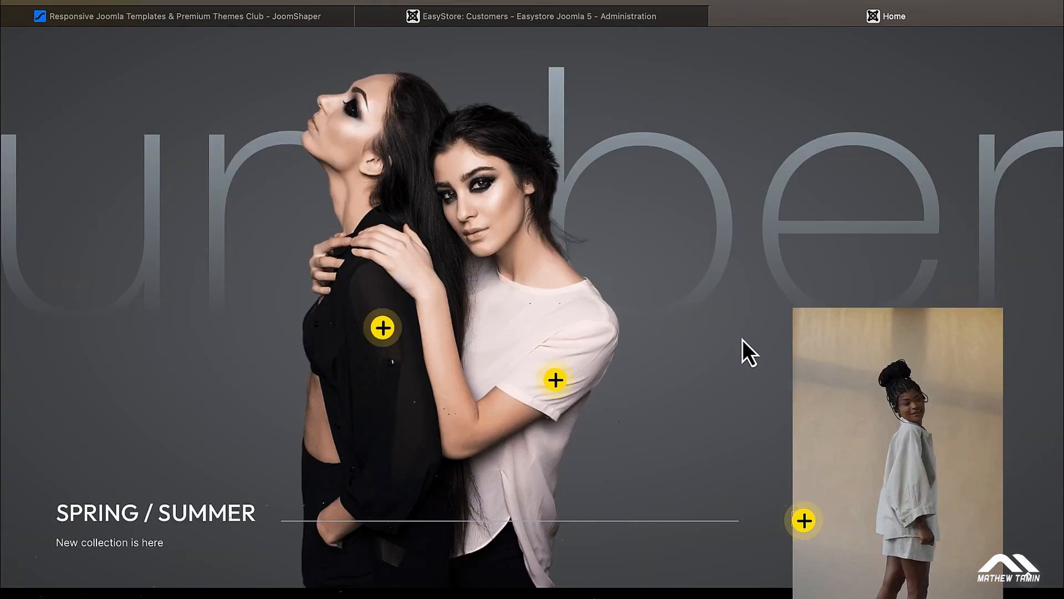
scroll(743, 339, "down", 1)
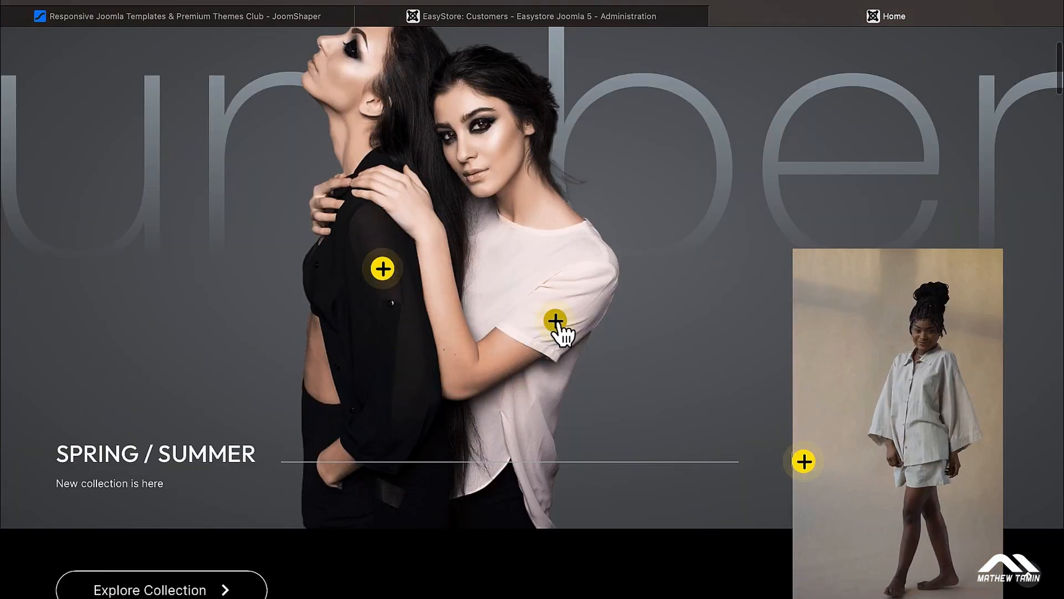
left_click(548, 328)
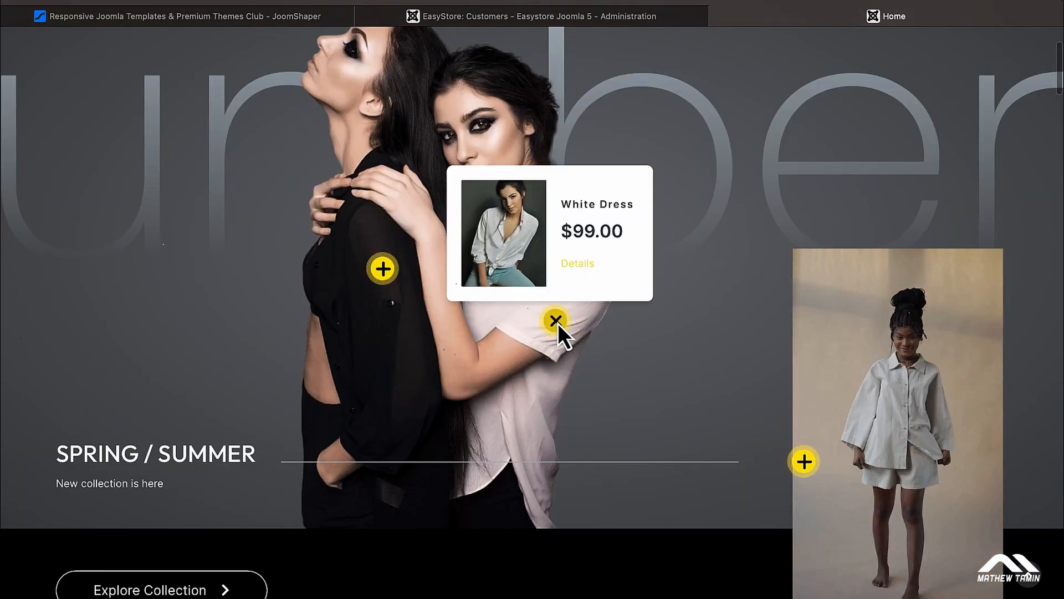
left_click(394, 271)
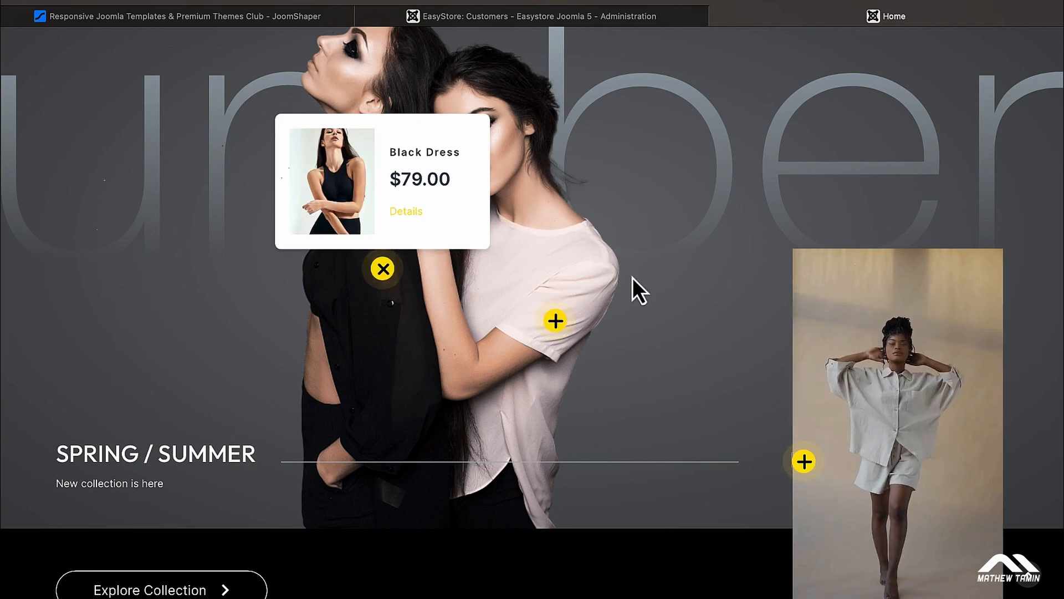
Step: Switch back to the EasyStore Customers admin page
scroll(633, 277, "down", 7)
scroll(633, 278, "up", 9)
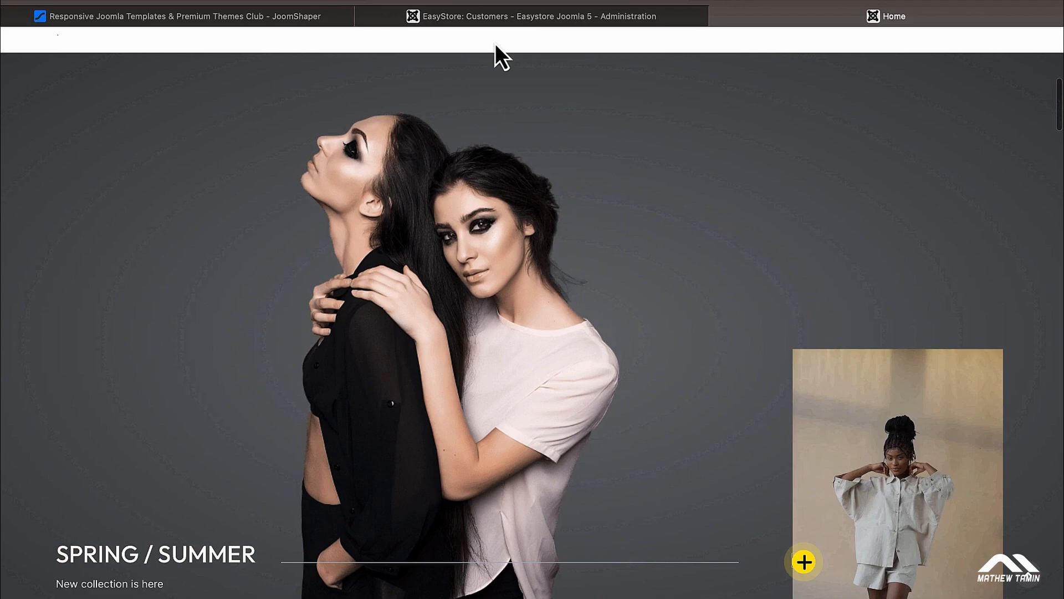
left_click(474, 18)
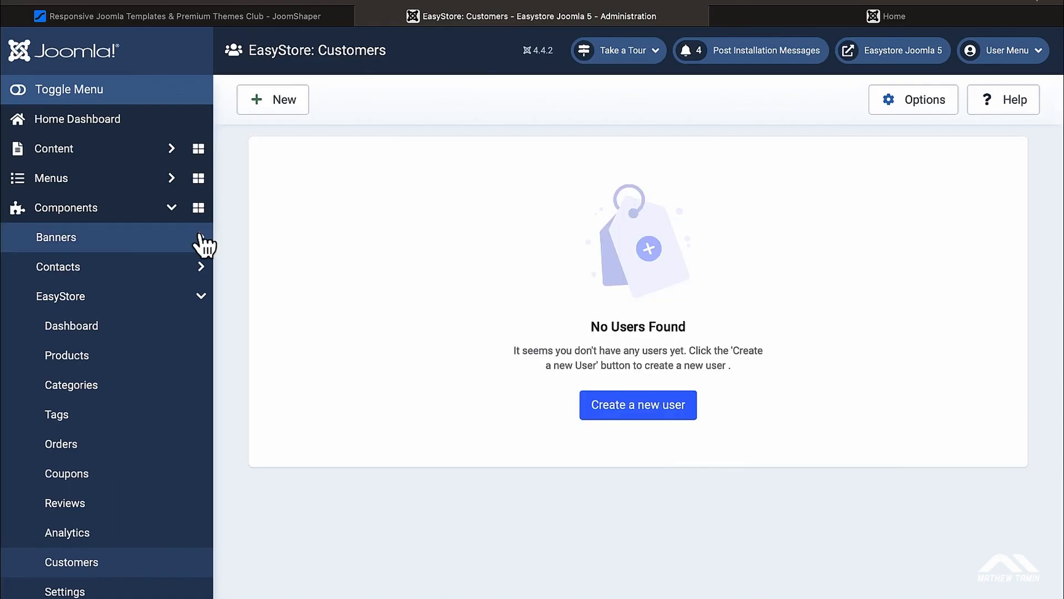
Step: Collapse and re-expand the Components list, then expand SP Page Builder Pro in the sidebar
left_click(172, 216)
left_click(172, 217)
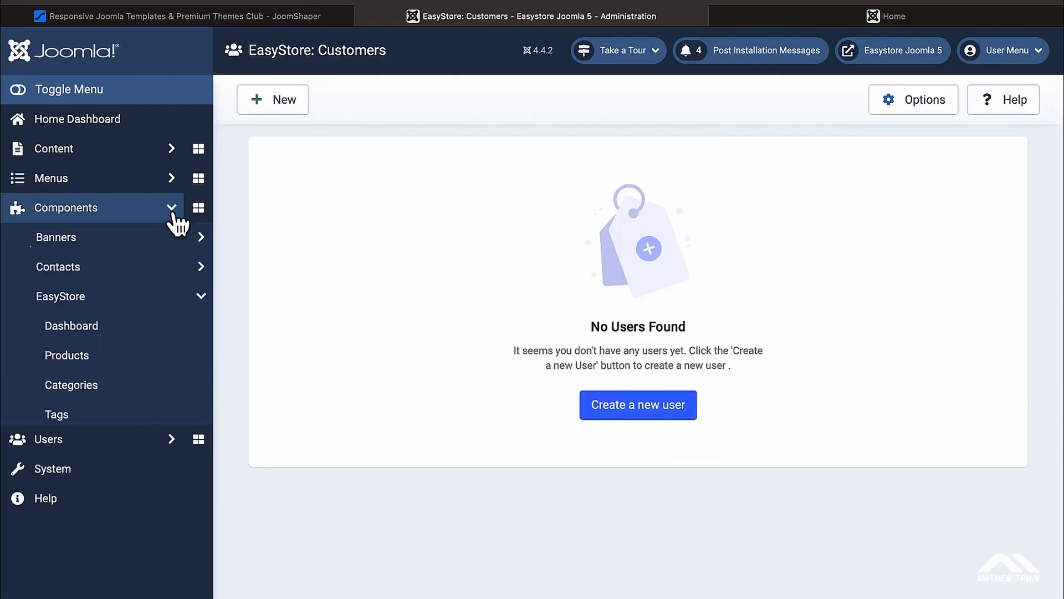
scroll(180, 321, "down", 4)
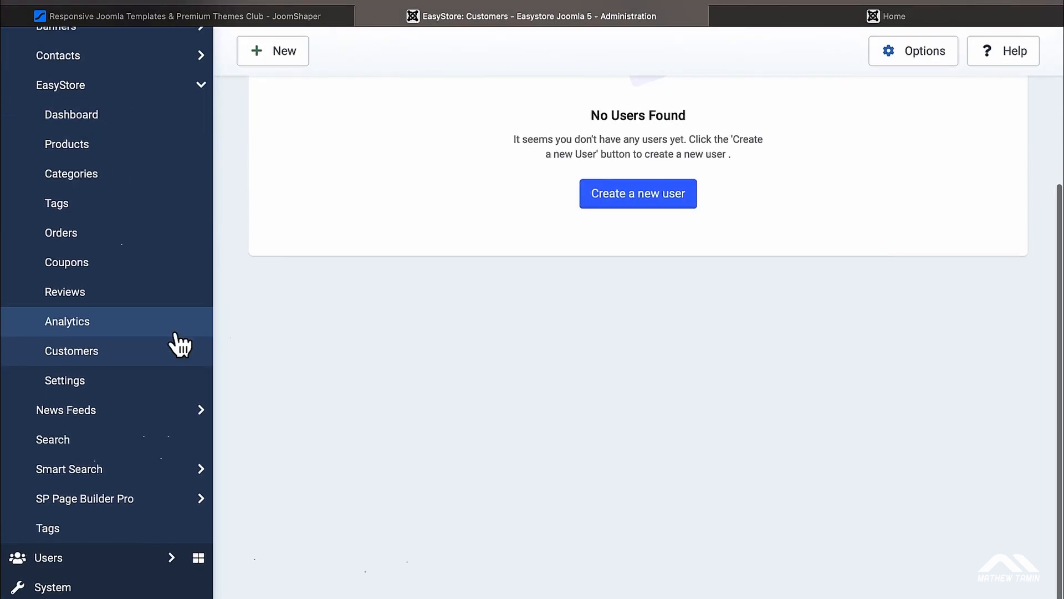
left_click(126, 503)
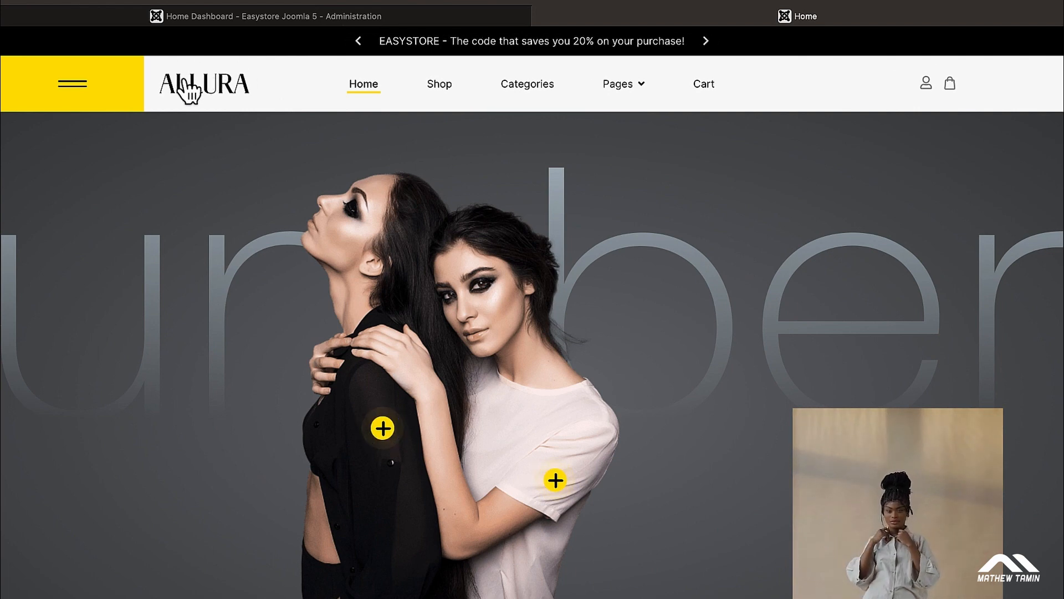
scroll(324, 208, "down", 8)
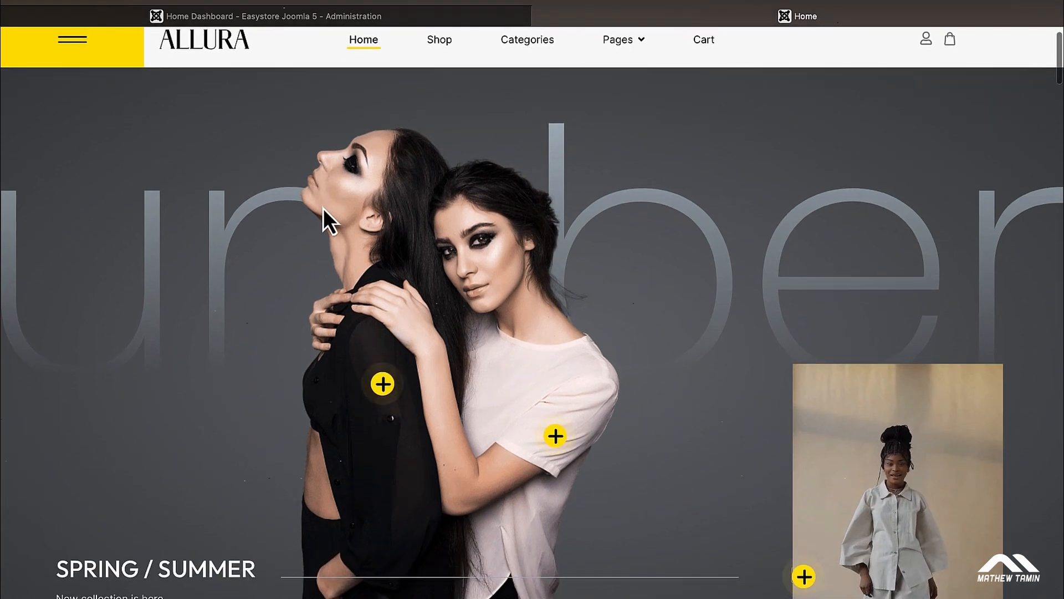
scroll(324, 208, "down", 15)
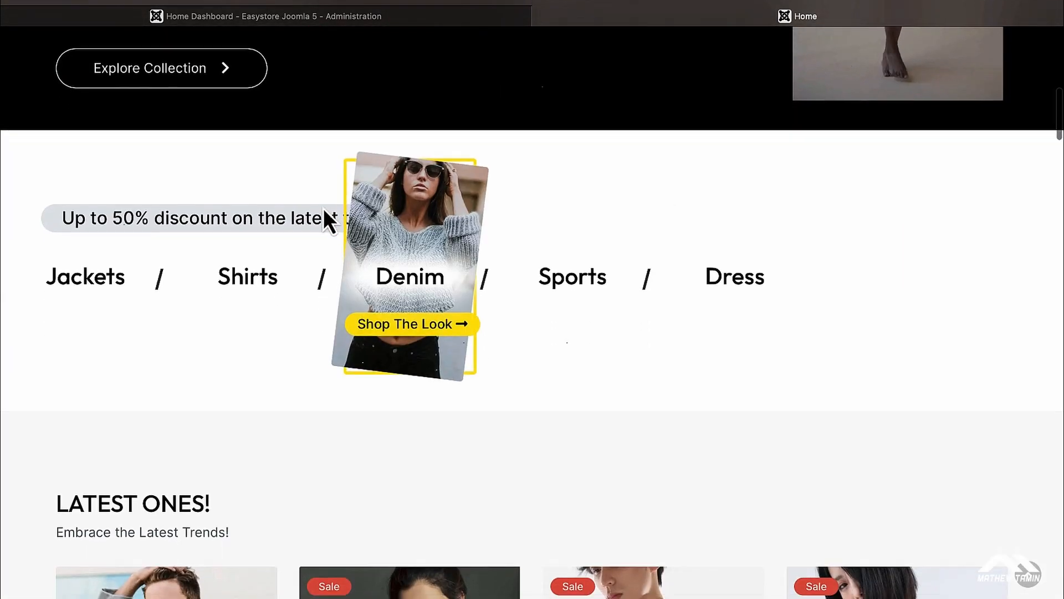
scroll(326, 216, "down", 3)
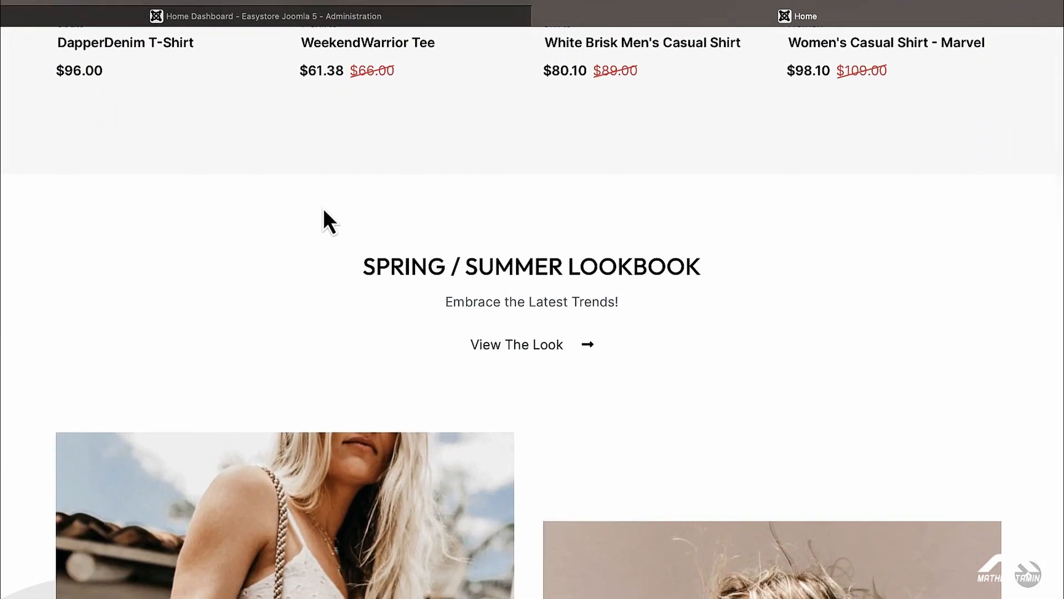
scroll(324, 209, "down", 3)
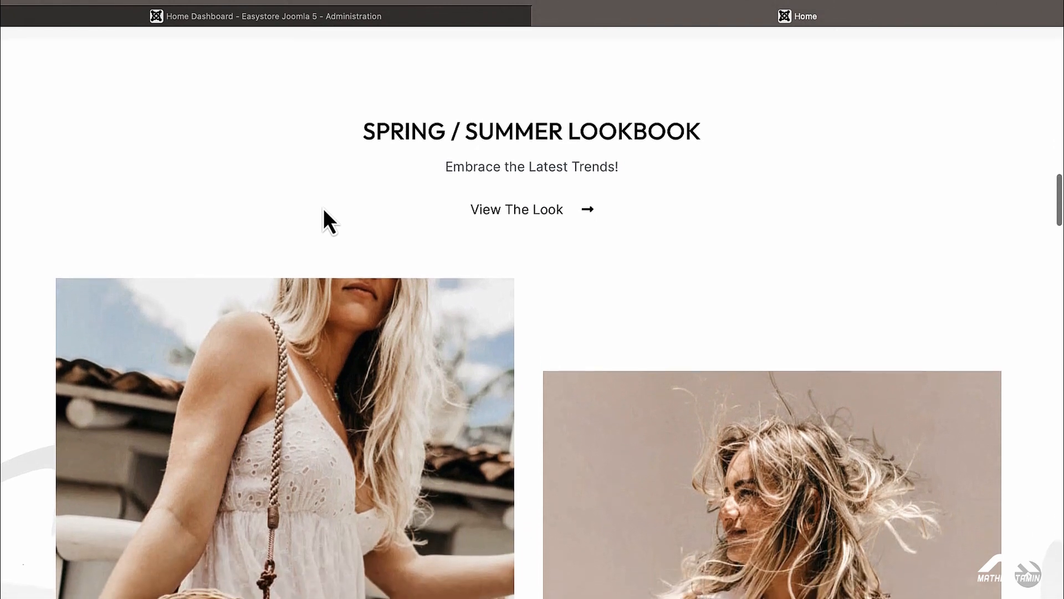
scroll(324, 209, "down", 2)
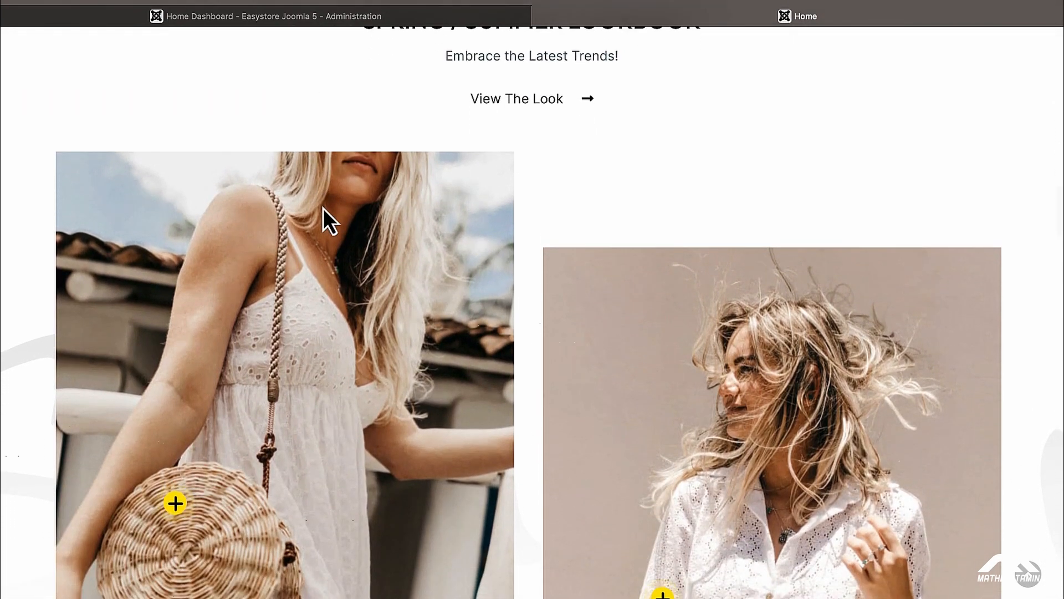
scroll(324, 208, "down", 6)
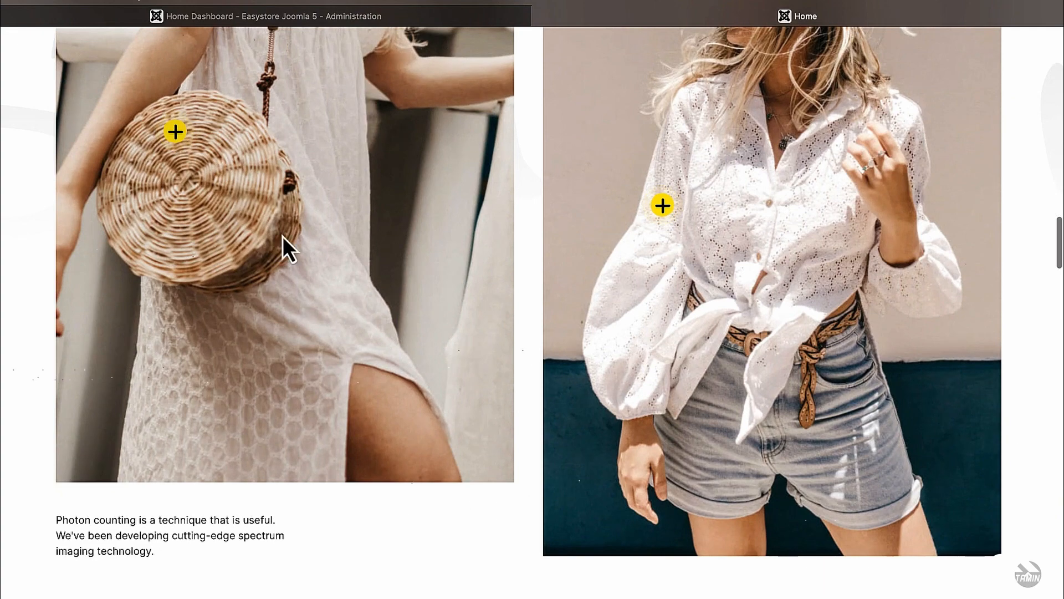
scroll(284, 247, "down", 10)
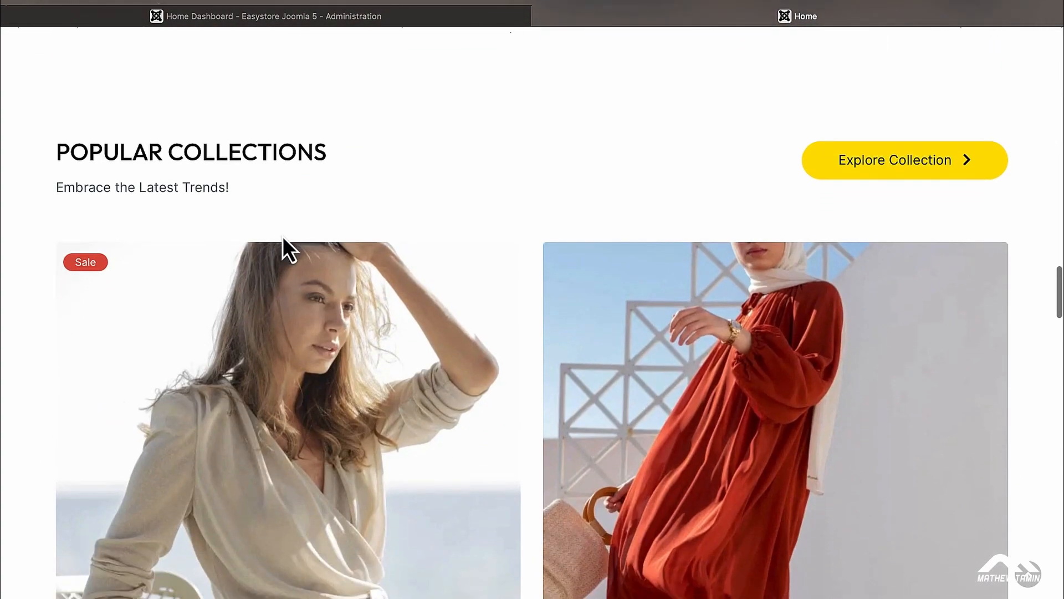
scroll(283, 236, "down", 5)
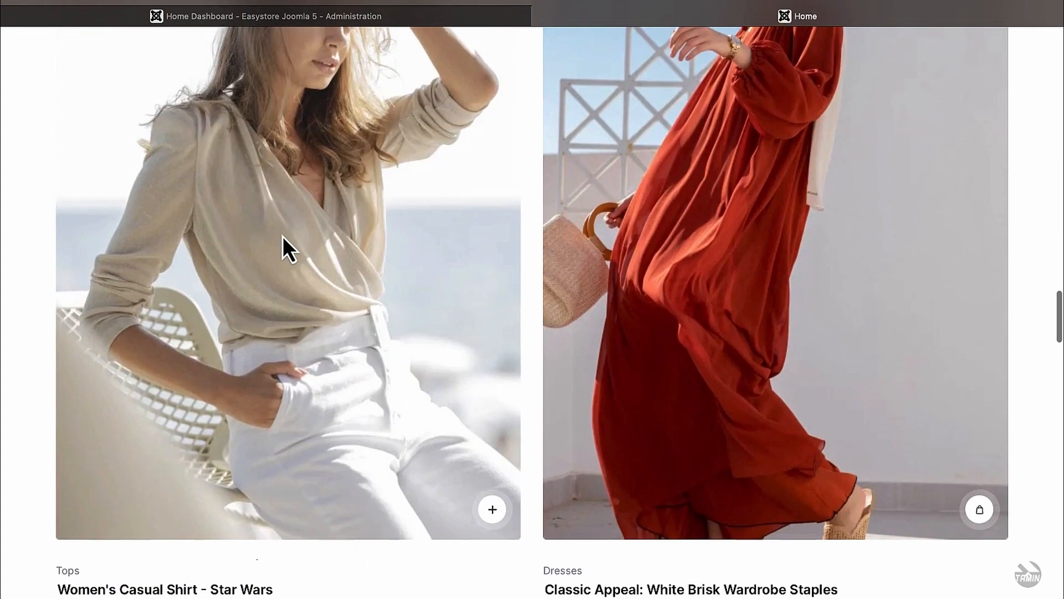
scroll(478, 339, "down", 10)
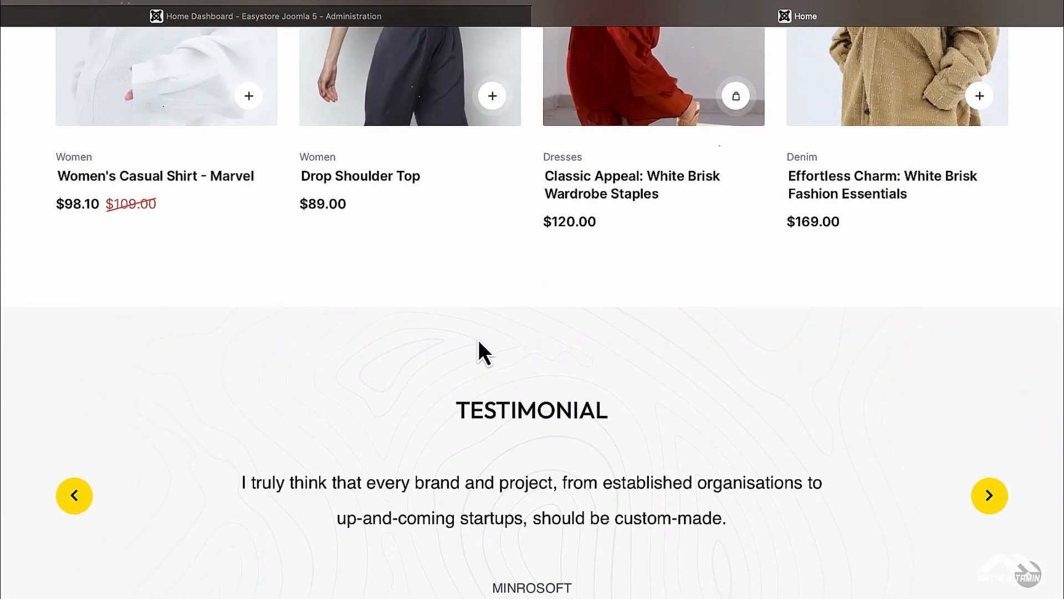
scroll(477, 340, "down", 15)
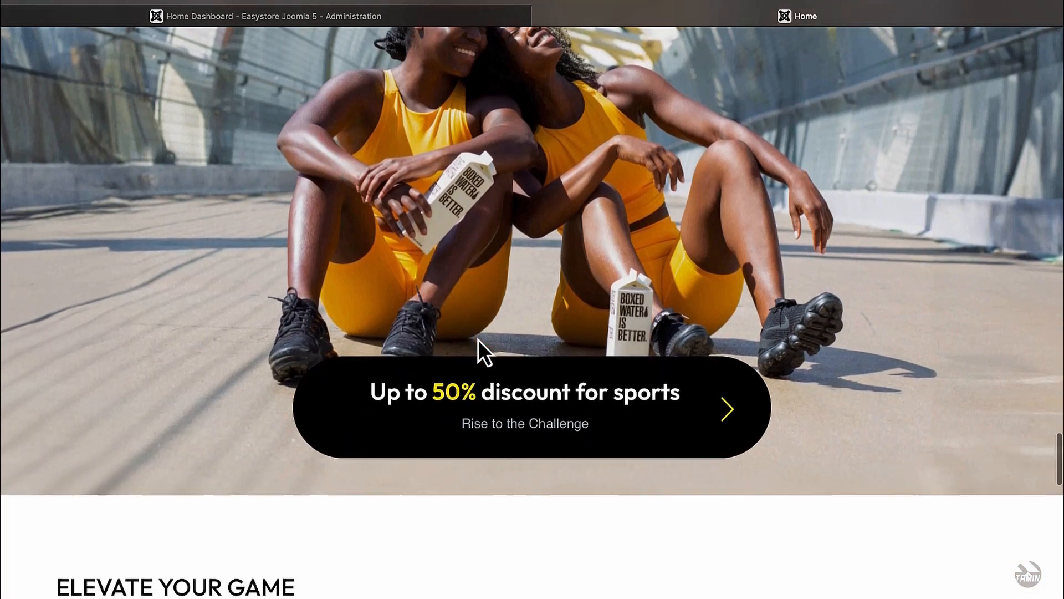
scroll(477, 340, "down", 3)
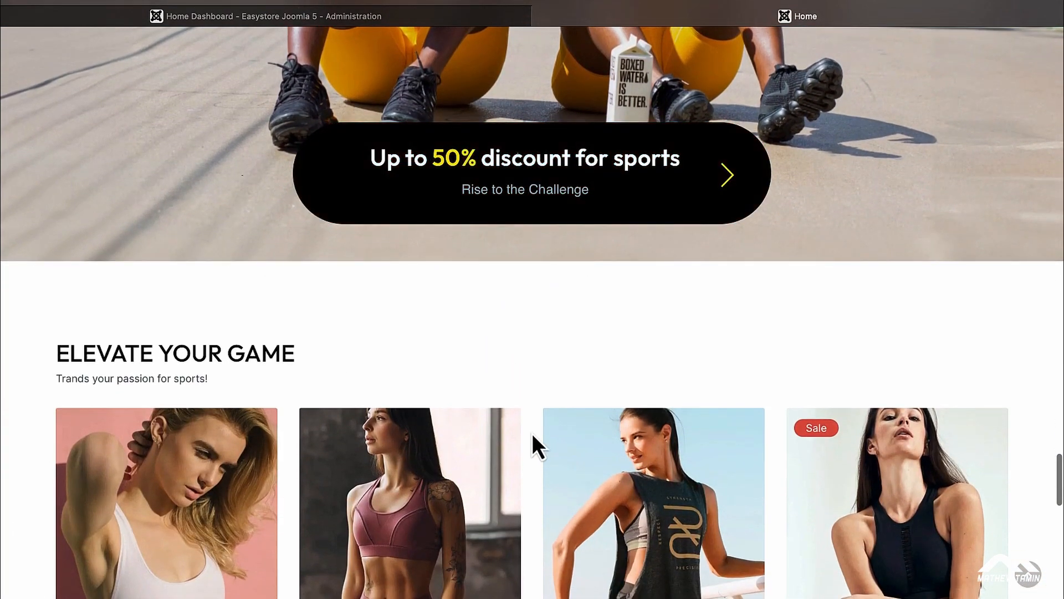
scroll(532, 434, "down", 3)
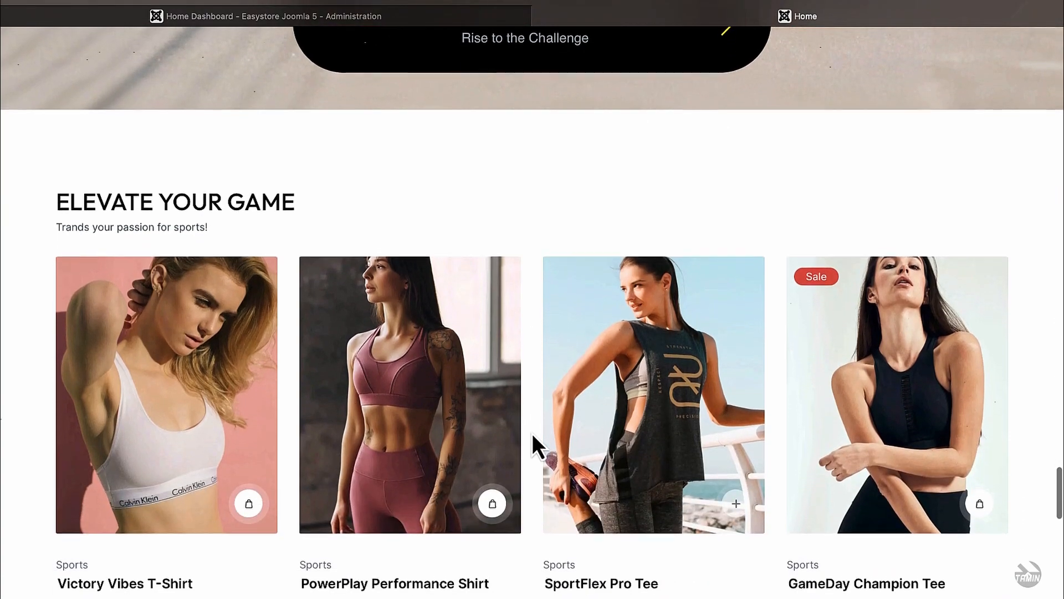
scroll(532, 435, "down", 15)
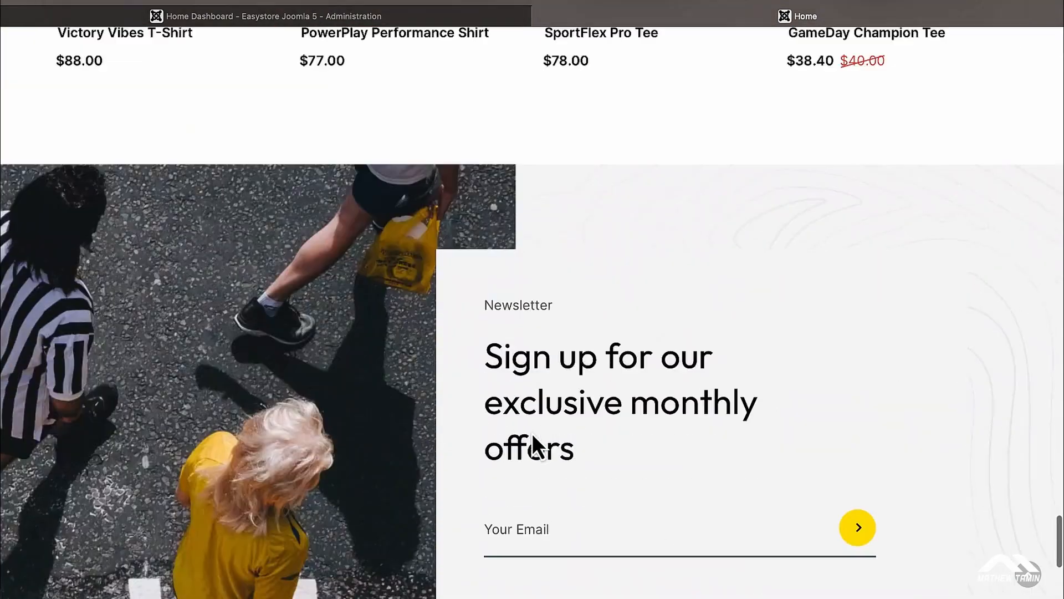
scroll(532, 433, "up", 20)
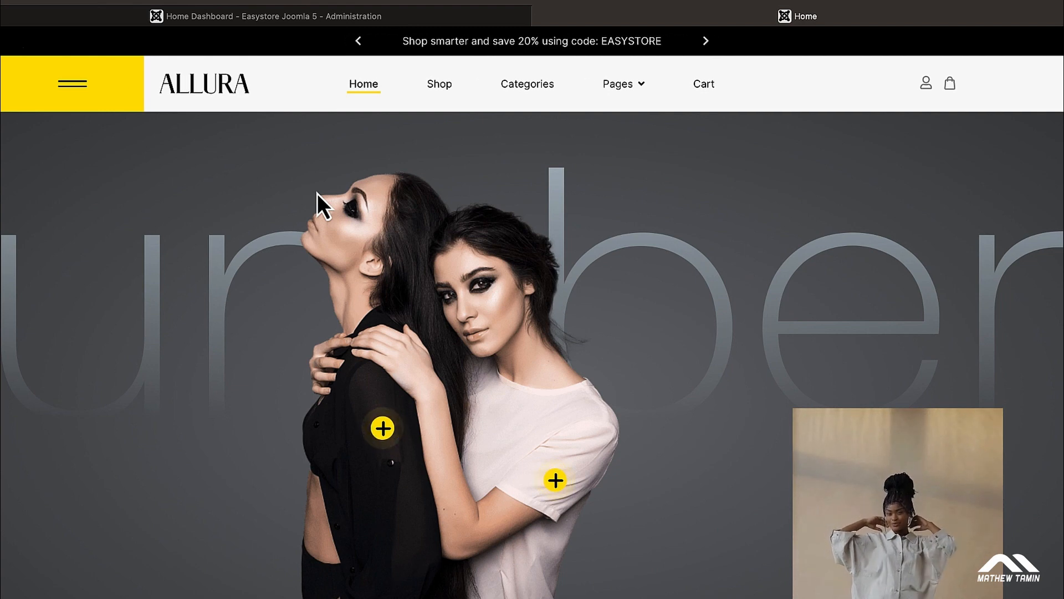
Step: Open System > Site Template Styles, briefly checking the live storefront before returning to the list
left_click(267, 13)
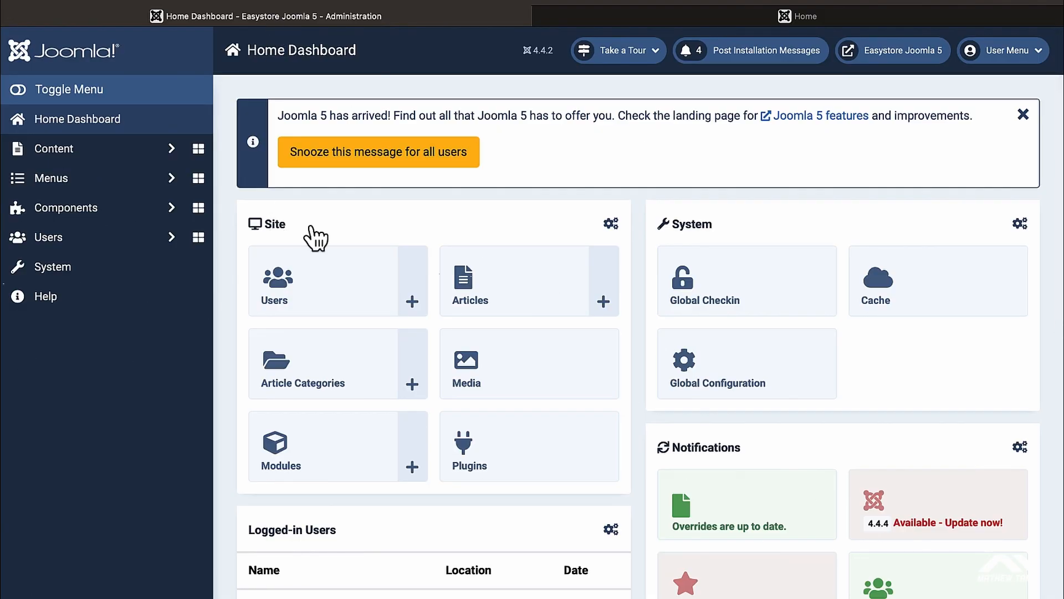
left_click(78, 272)
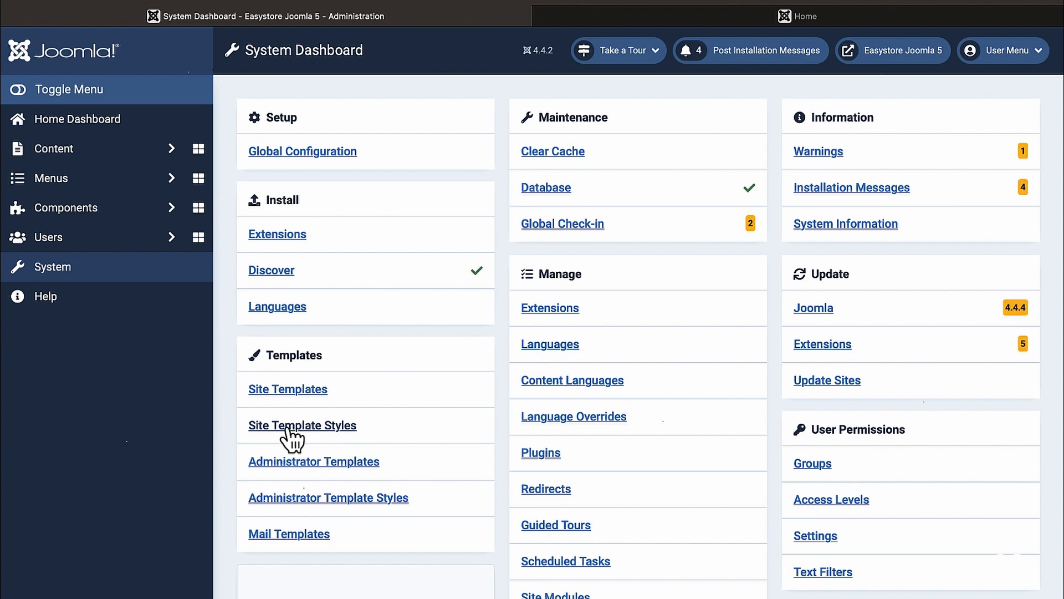
left_click(290, 430)
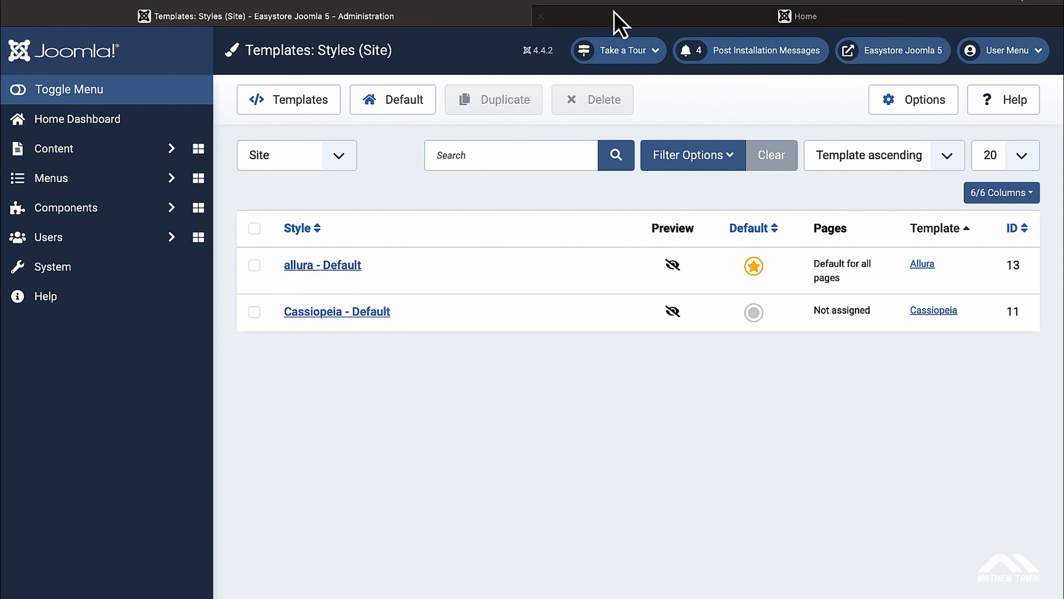
left_click(630, 15)
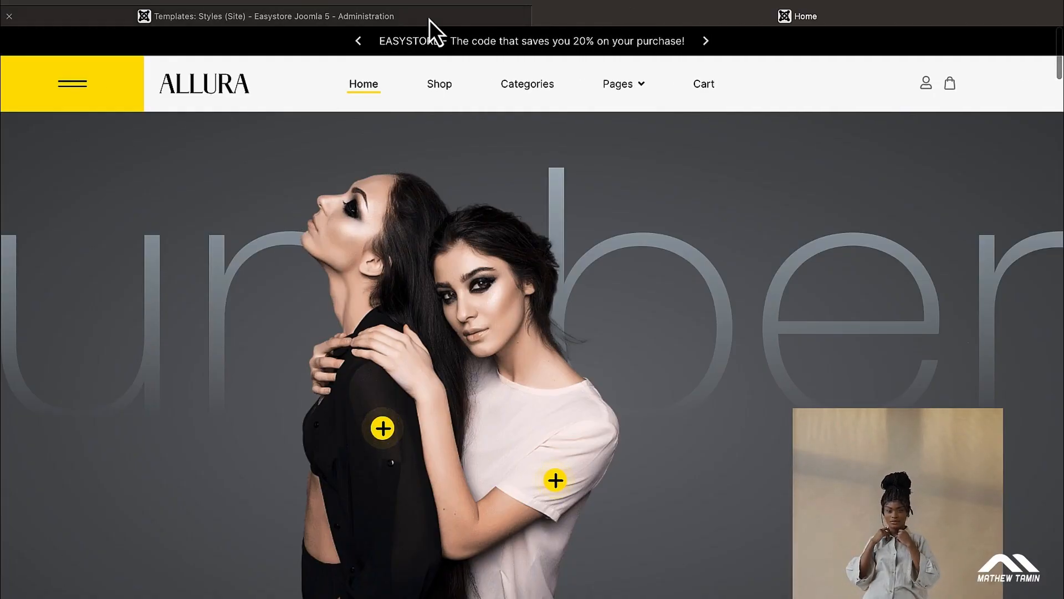
left_click(430, 20)
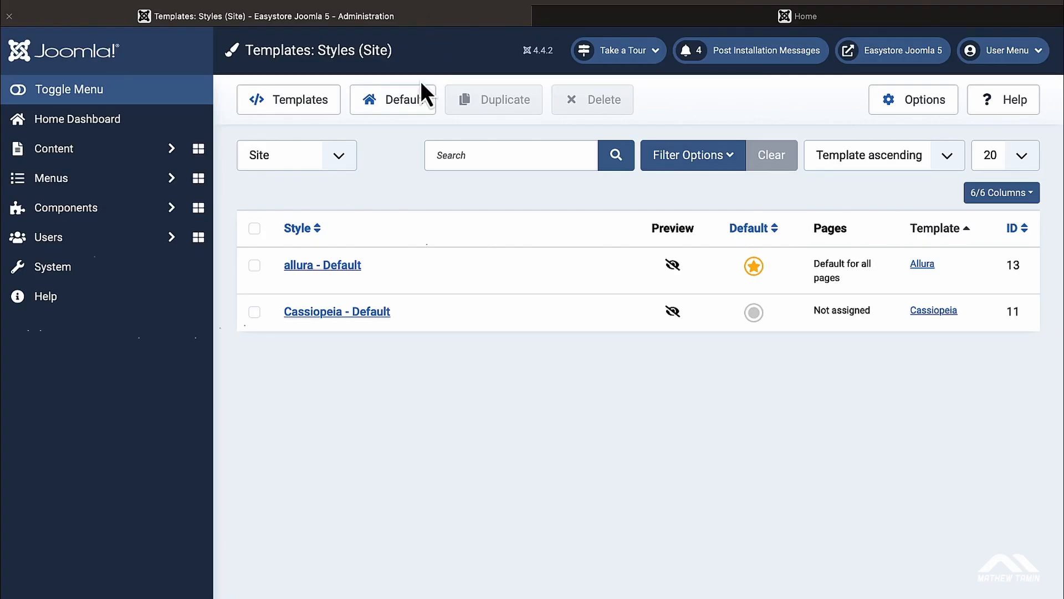
Step: Review allura - Default's menu assignments, then launch its Helix Ultimate template options
left_click(343, 267)
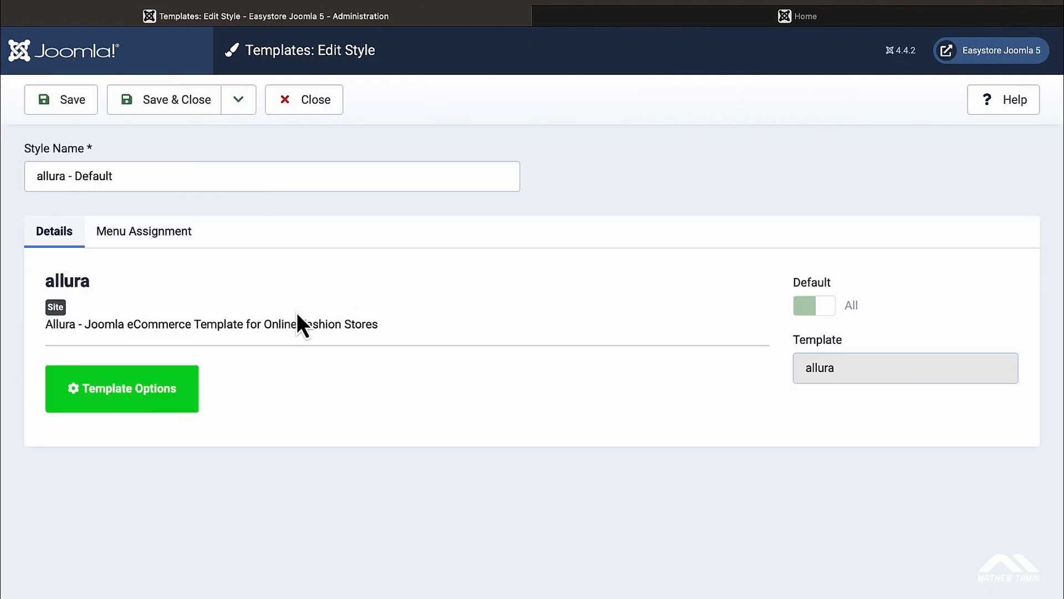
left_click(164, 233)
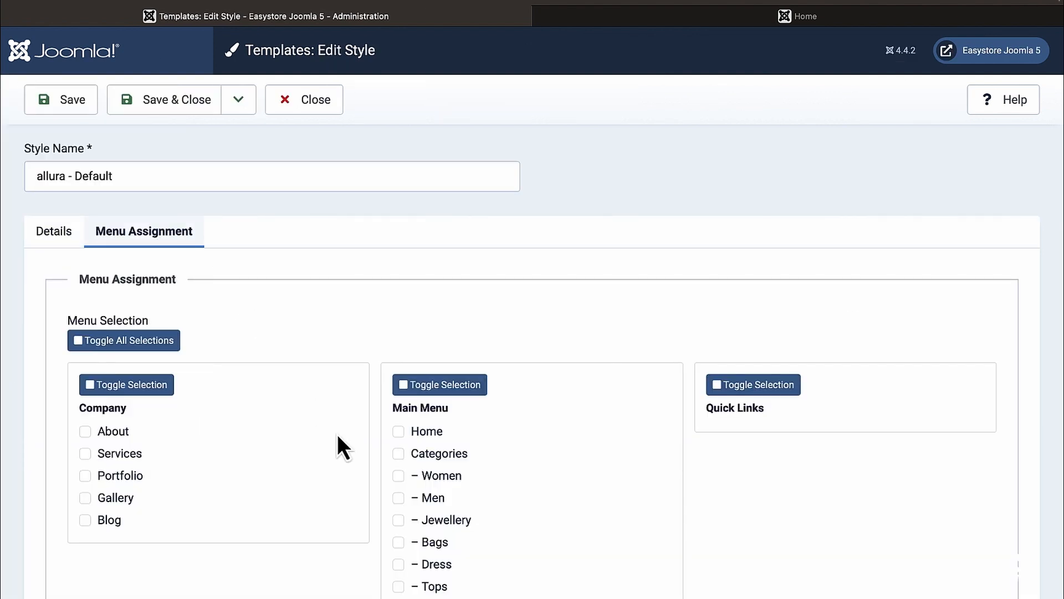
scroll(338, 438, "down", 4)
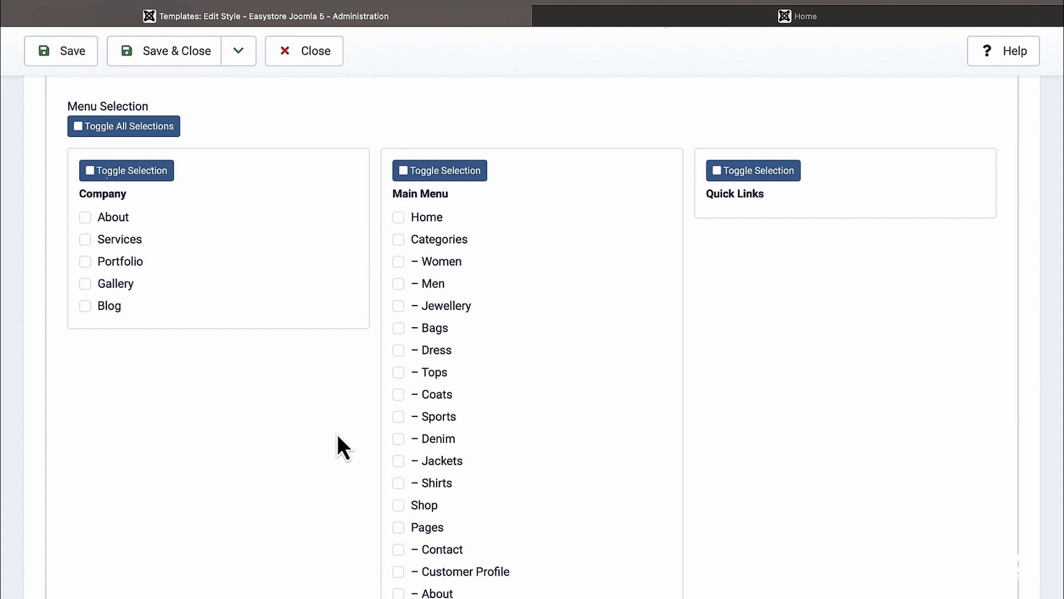
scroll(337, 434, "up", 5)
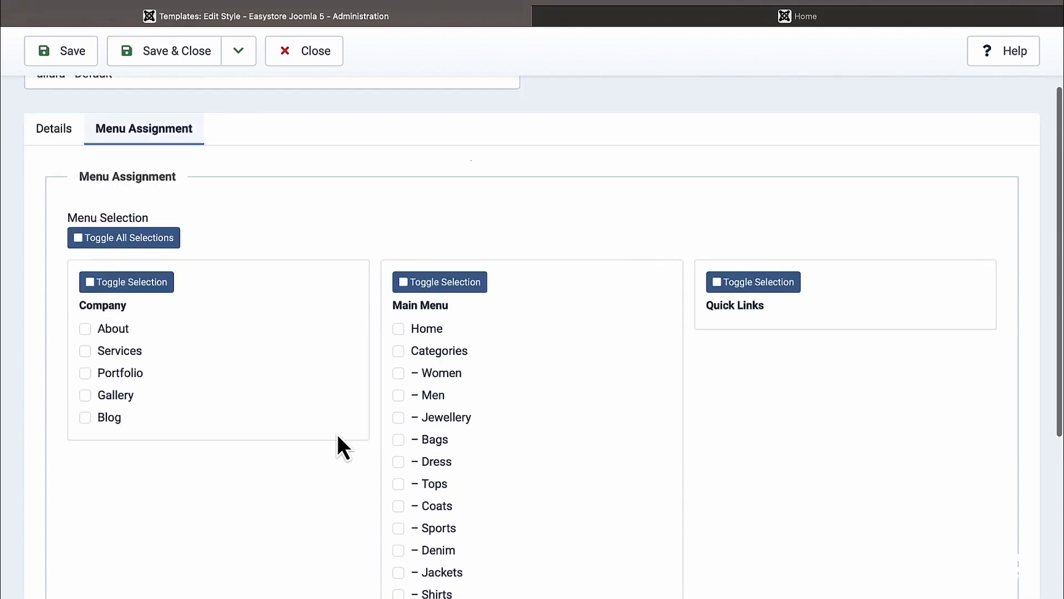
left_click(58, 235)
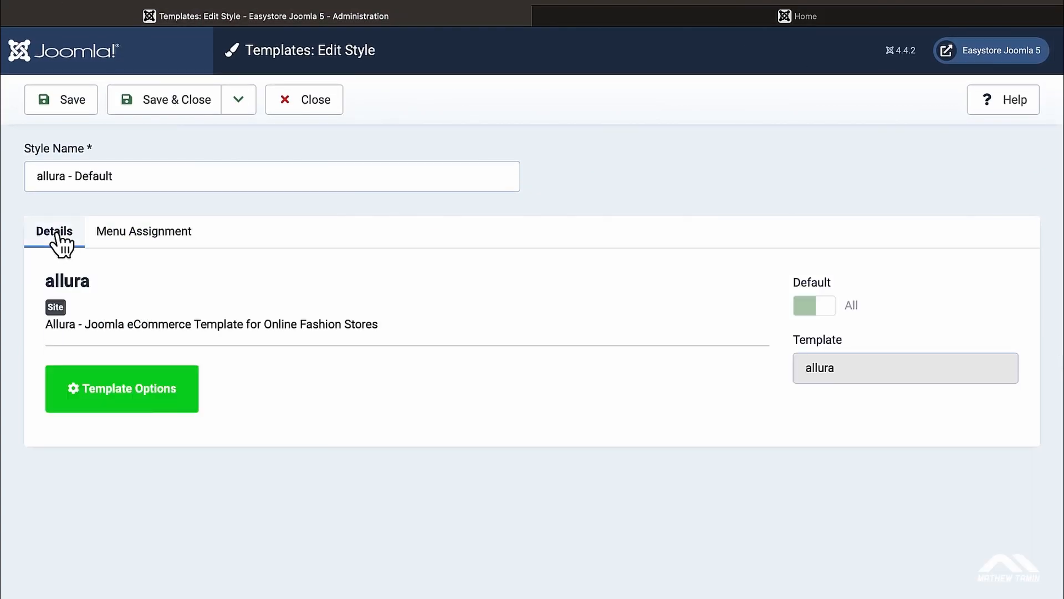
left_click(159, 400)
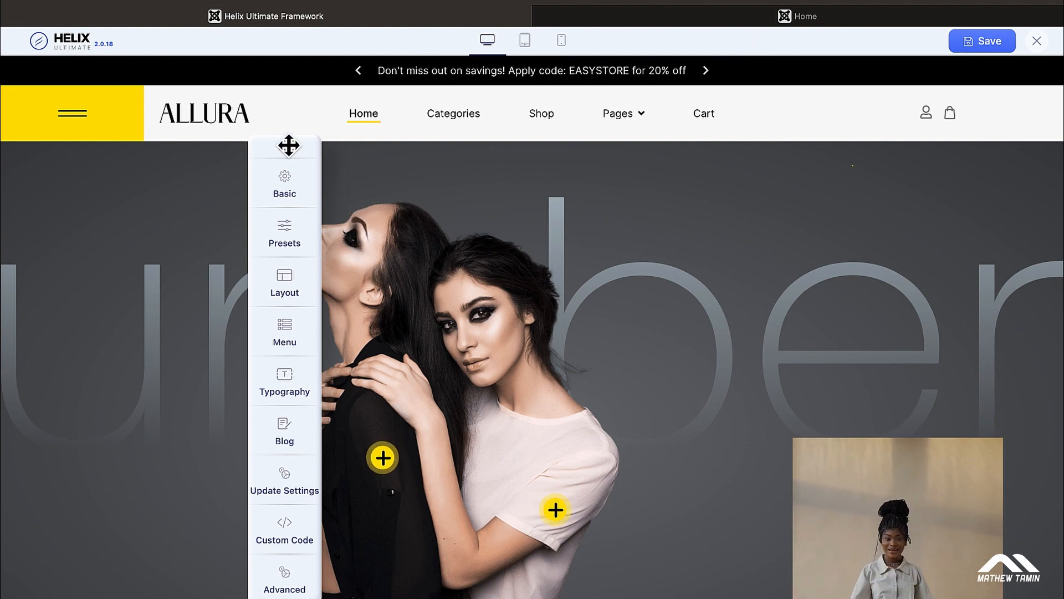
Step: Move the Helix settings sidebar to the preview's left edge and show the Basic logo settings
left_click_drag(282, 145, 77, 161)
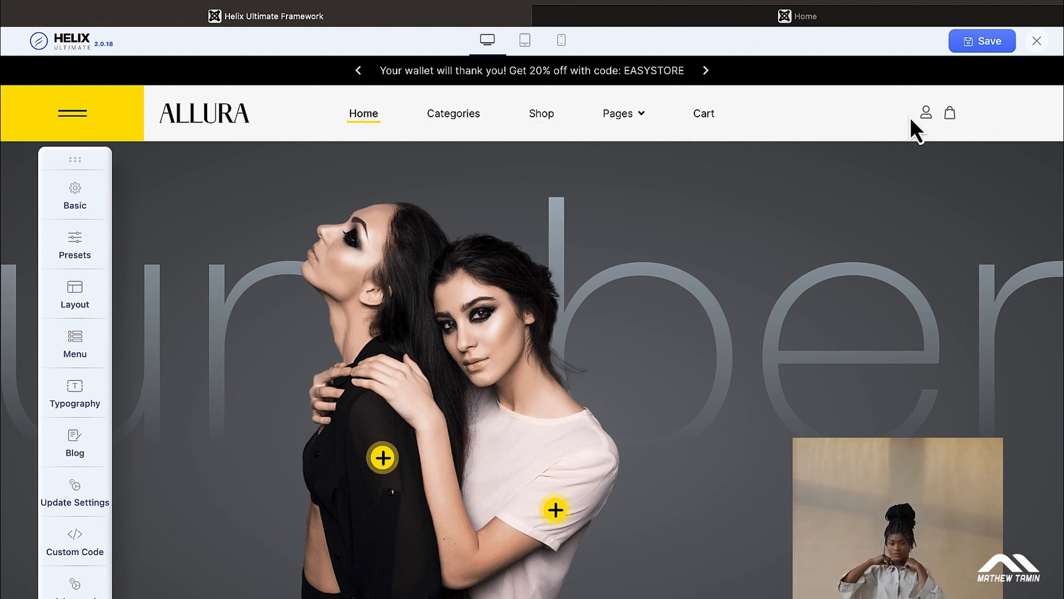
left_click(83, 205)
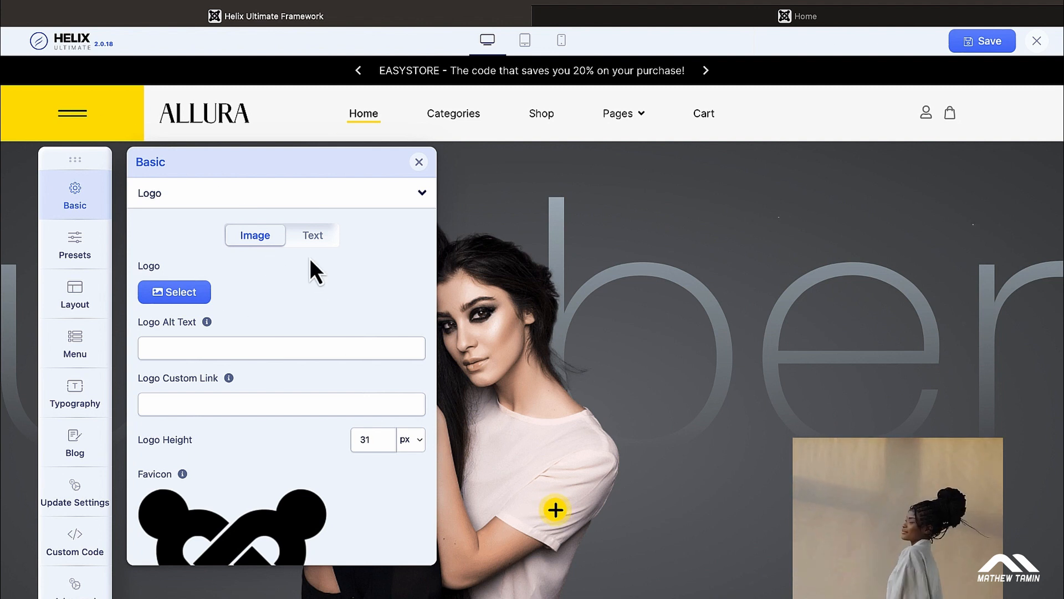
Step: Switch the logo type to Text and enter 'Company' as the logo text
left_click(313, 237)
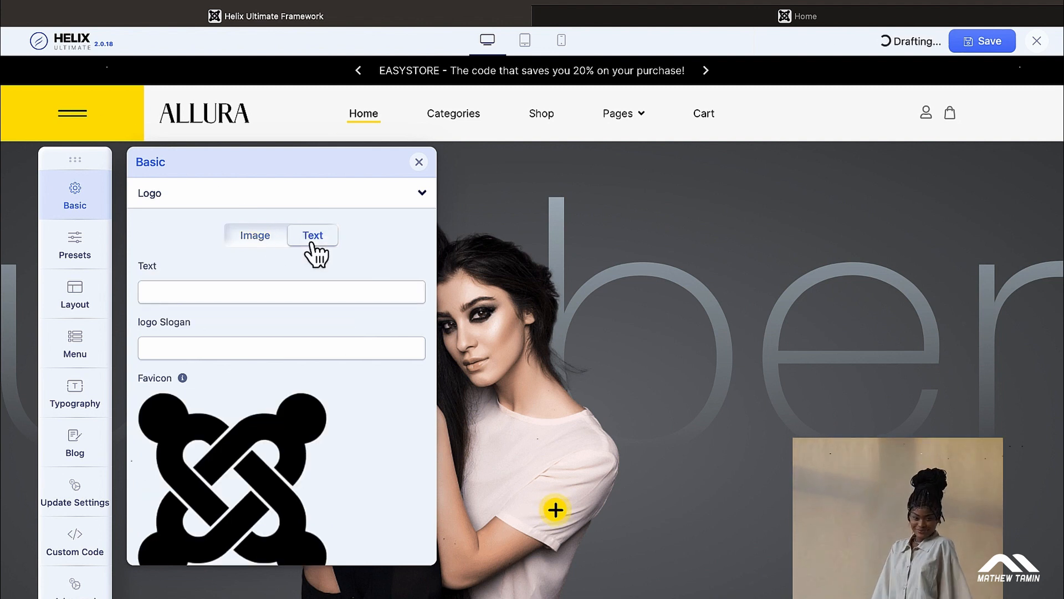
left_click(243, 287)
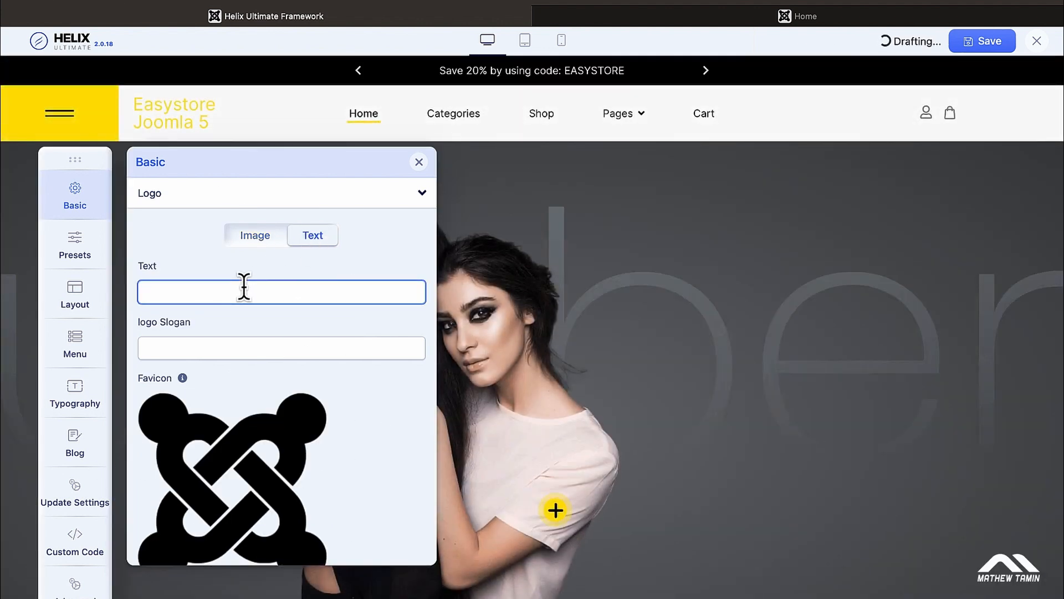
type("Com")
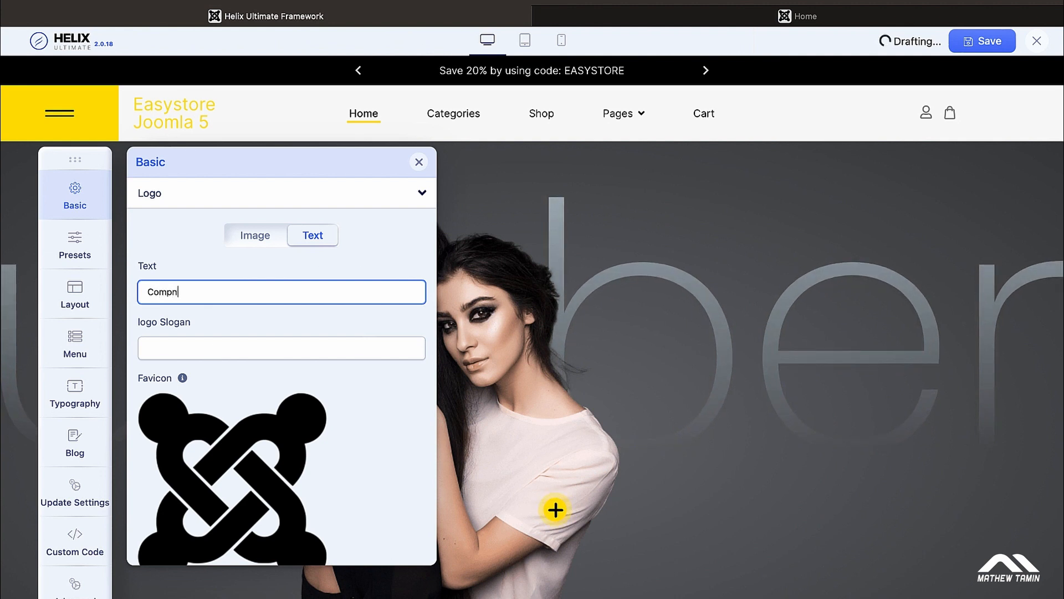
type("pany")
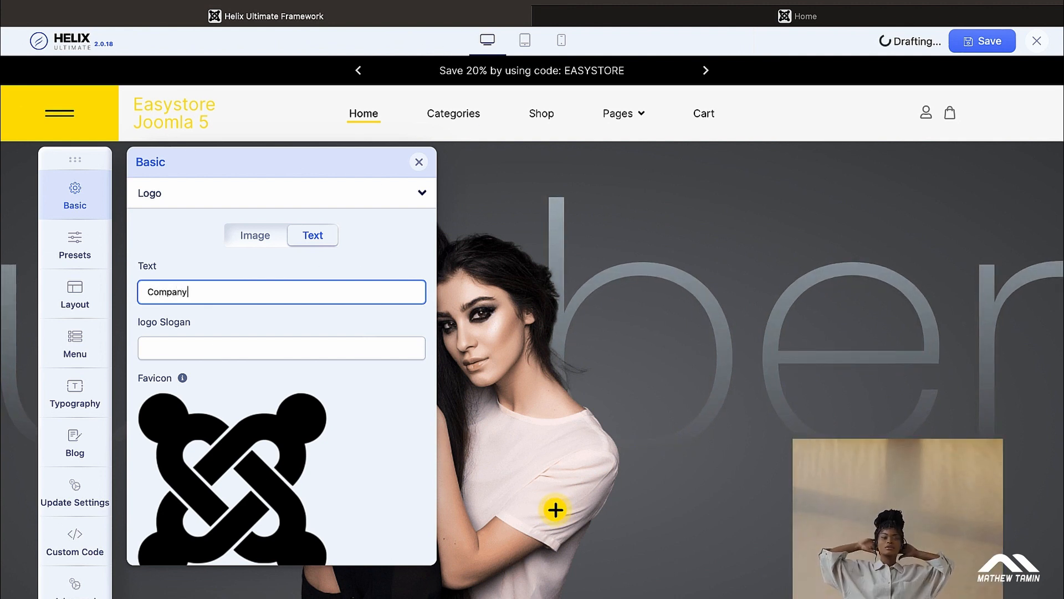
left_click(378, 263)
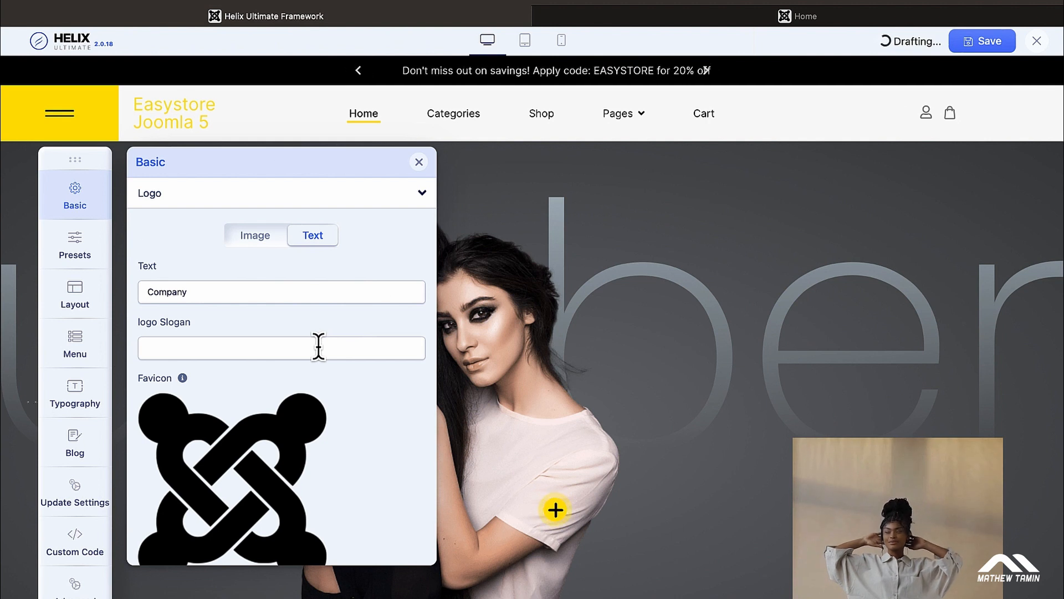
left_click(318, 346)
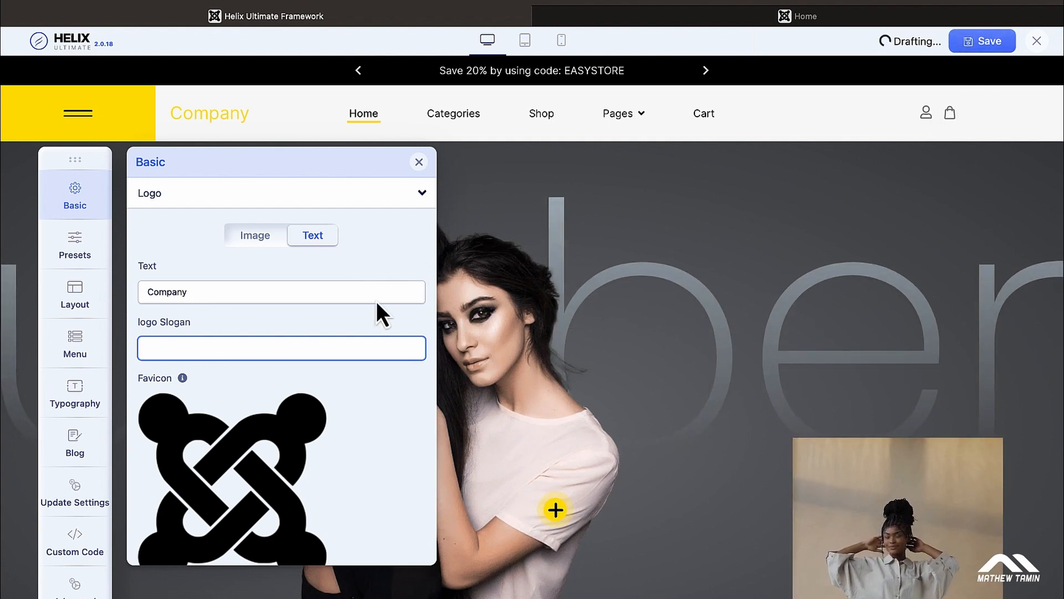
scroll(340, 337, "down", 5)
scroll(337, 331, "down", 2)
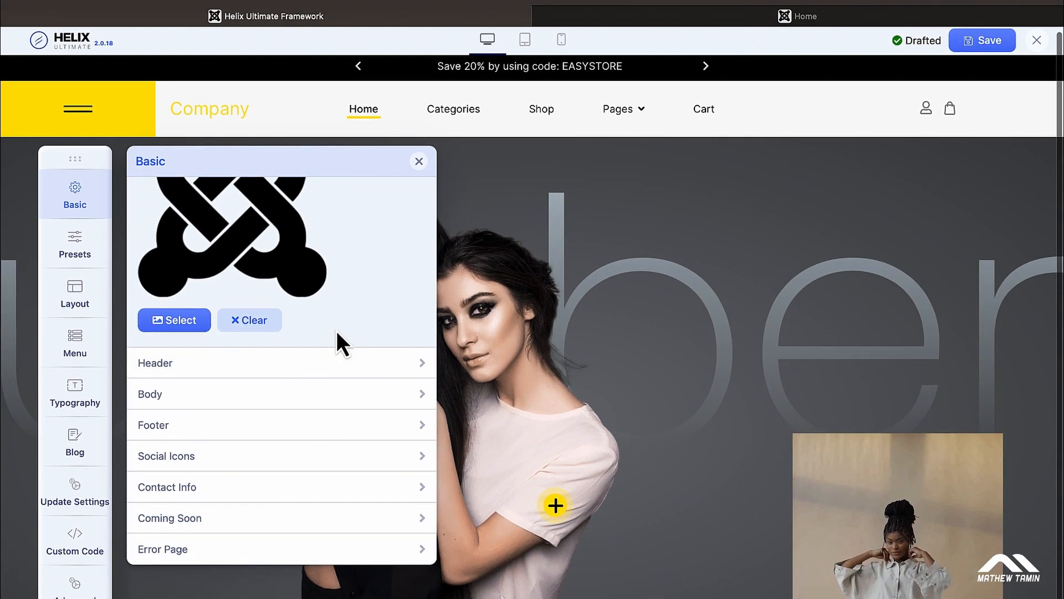
scroll(337, 330, "up", 3)
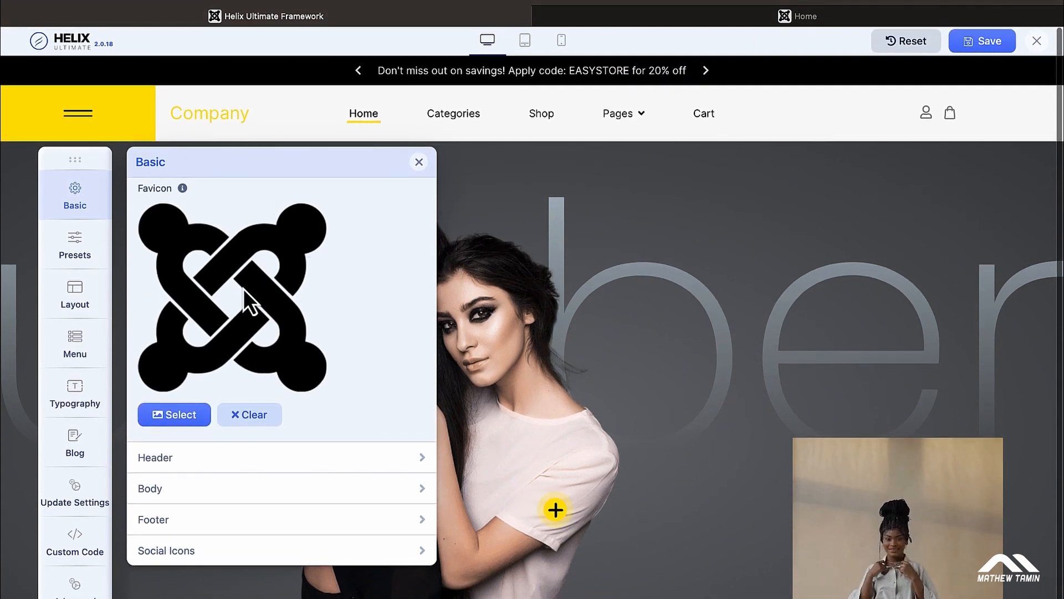
scroll(244, 288, "up", 5)
Step: Switch the logo to Image and set powered_by.png as the logo, retina logo and mobile logo
left_click(253, 244)
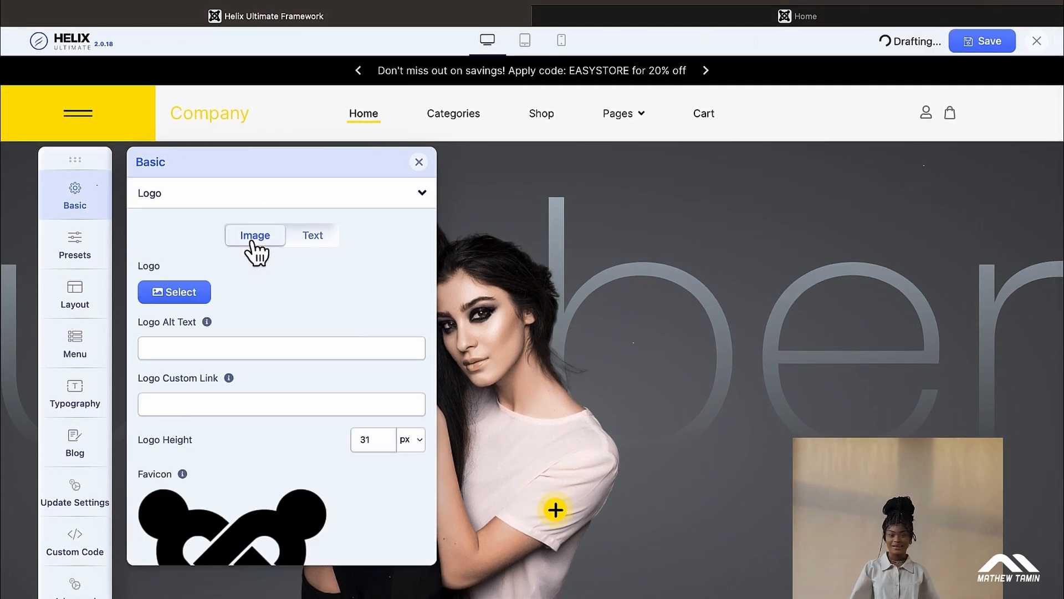
left_click(184, 294)
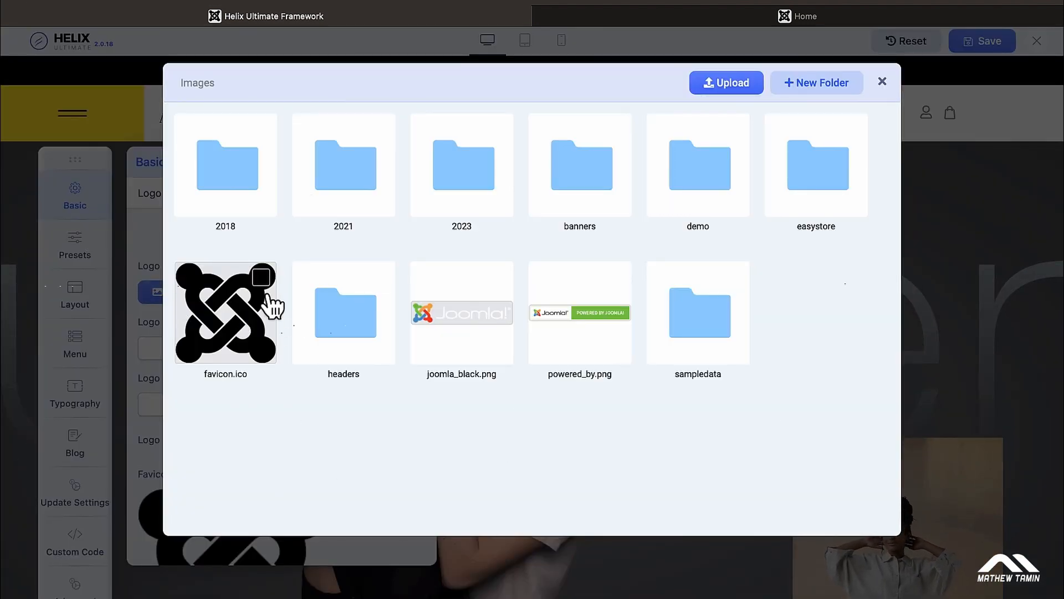
left_click(569, 330)
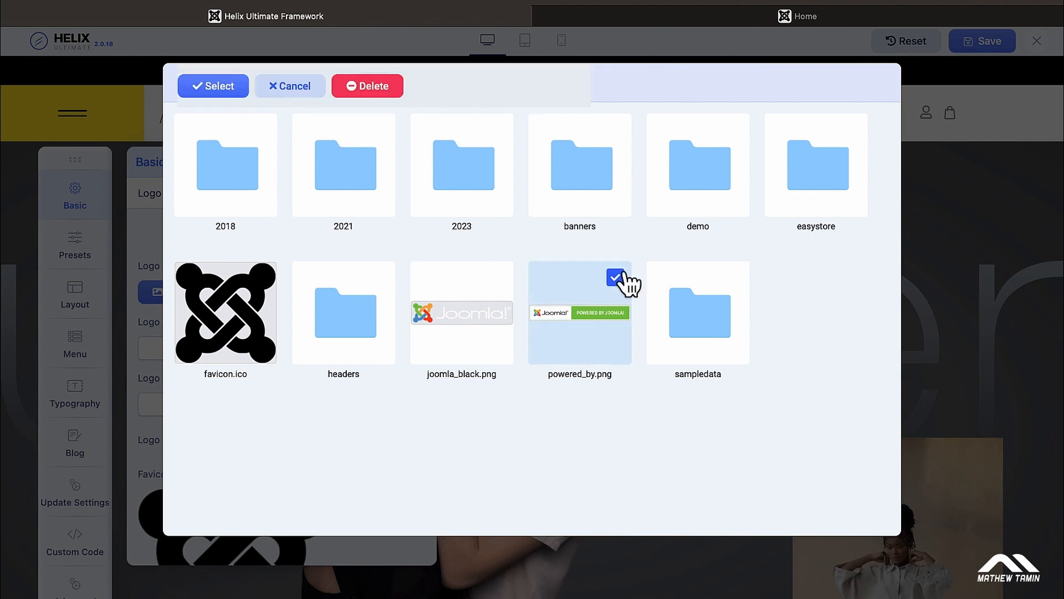
left_click(217, 86)
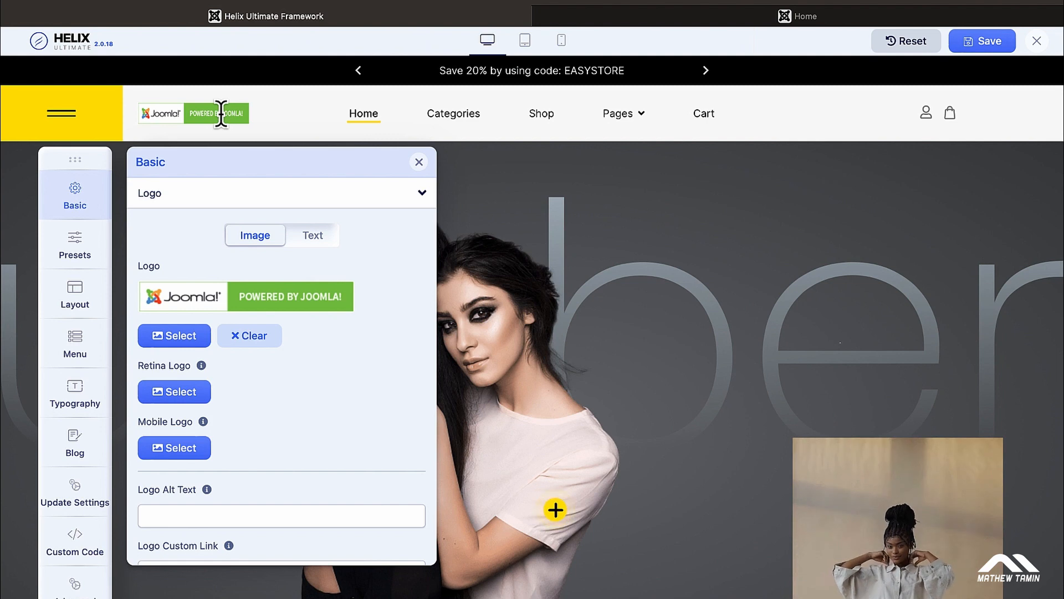
left_click(177, 391)
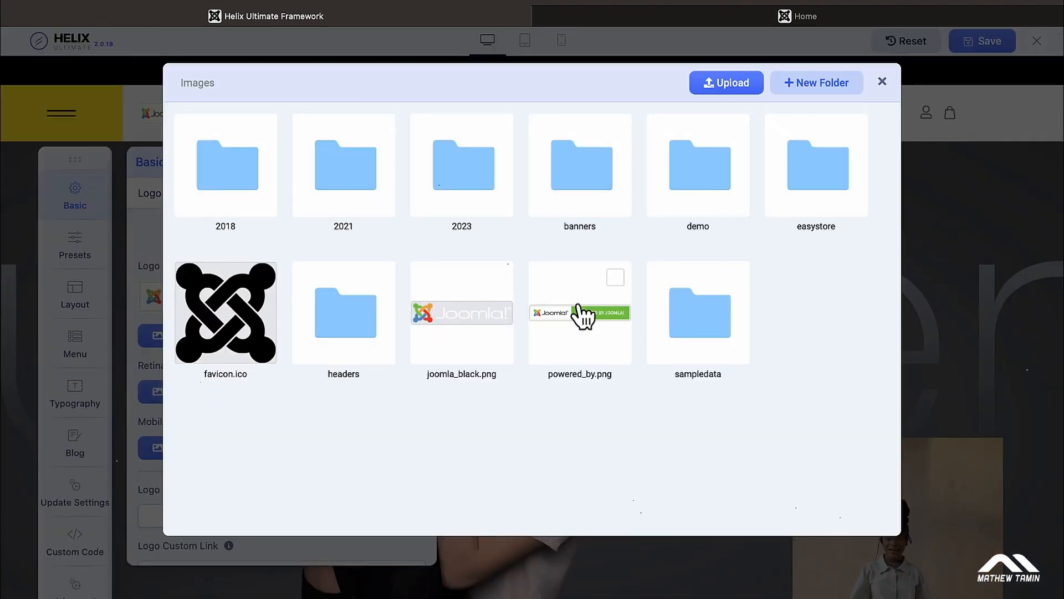
left_click(585, 302)
left_click(227, 89)
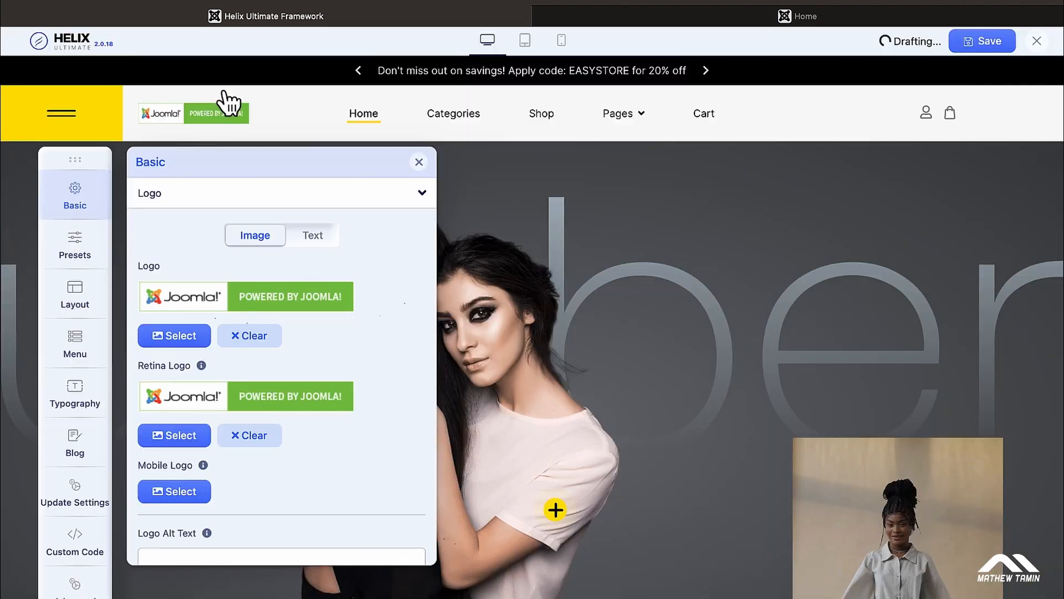
left_click(183, 499)
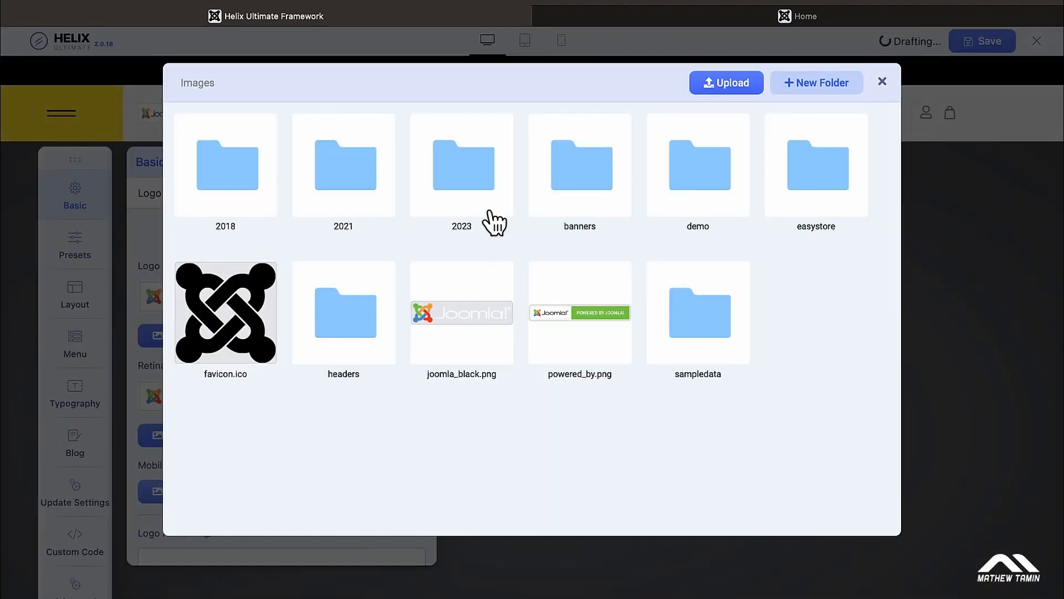
left_click(592, 313)
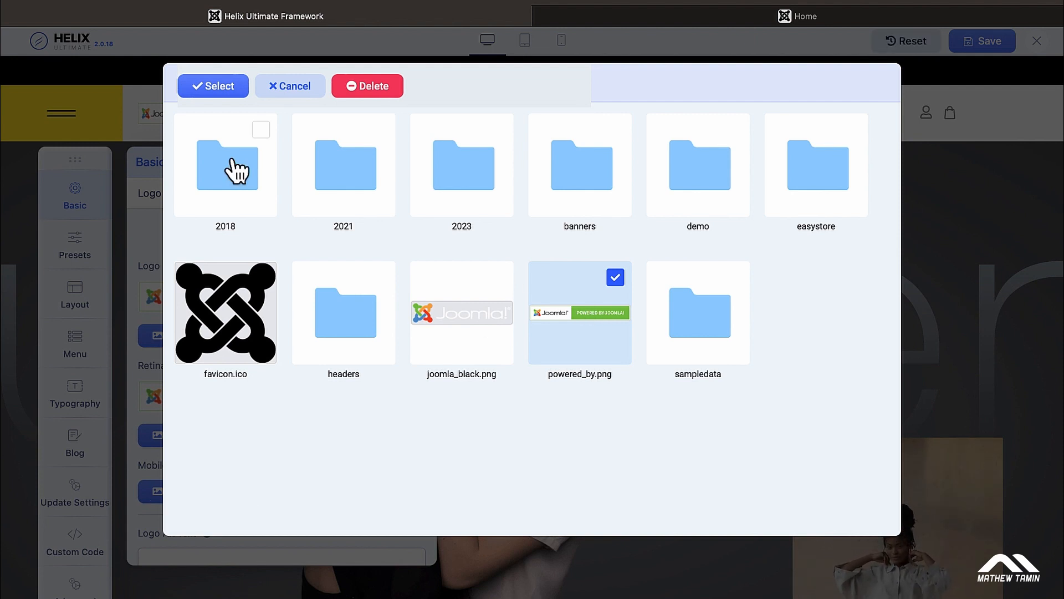
left_click(219, 90)
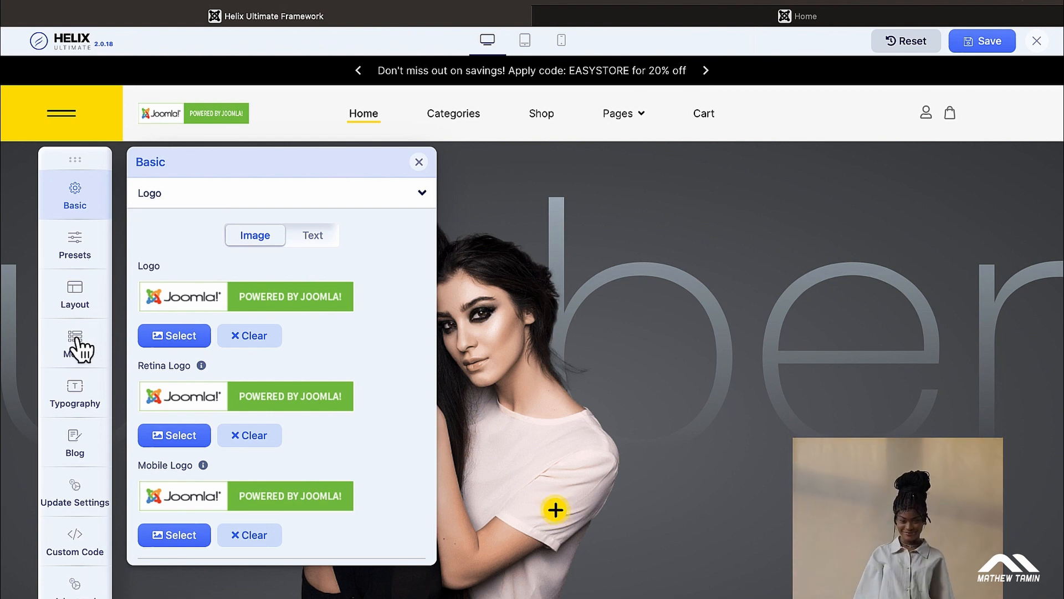
scroll(190, 320, "down", 8)
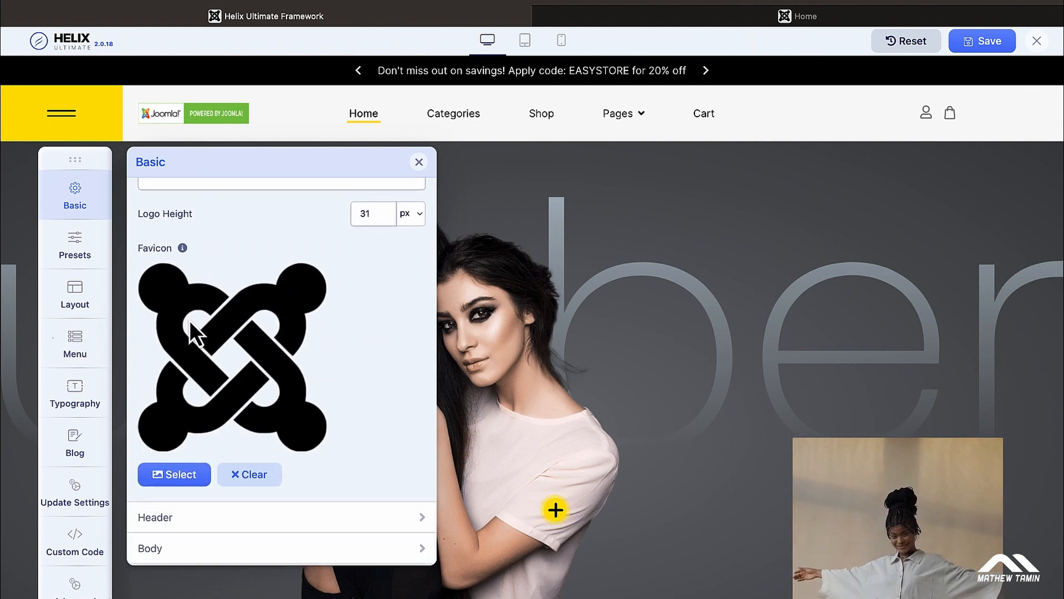
scroll(190, 320, "down", 5)
scroll(194, 330, "up", 3)
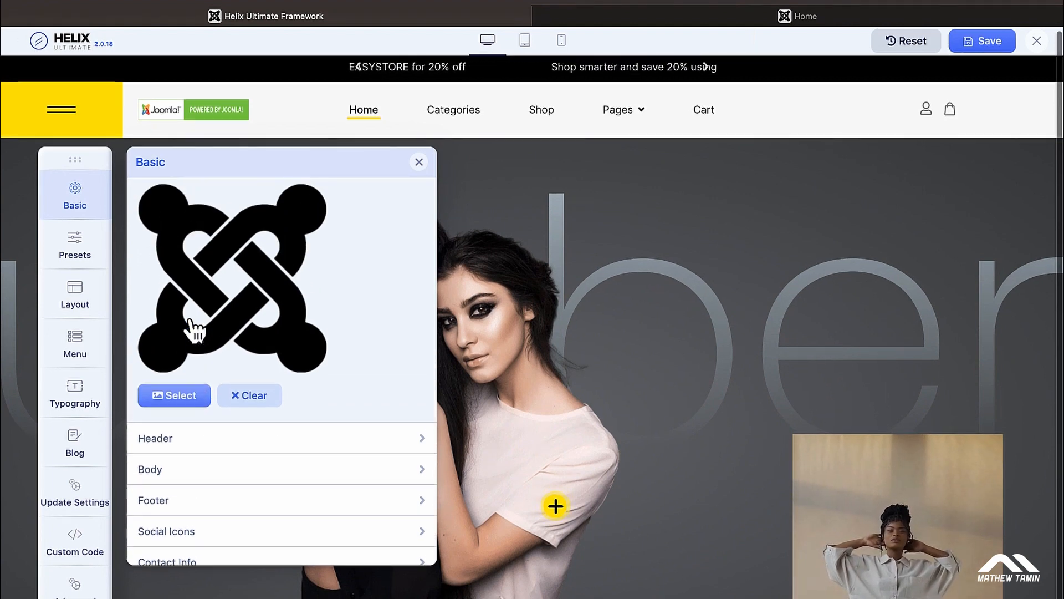
scroll(191, 327, "up", 1)
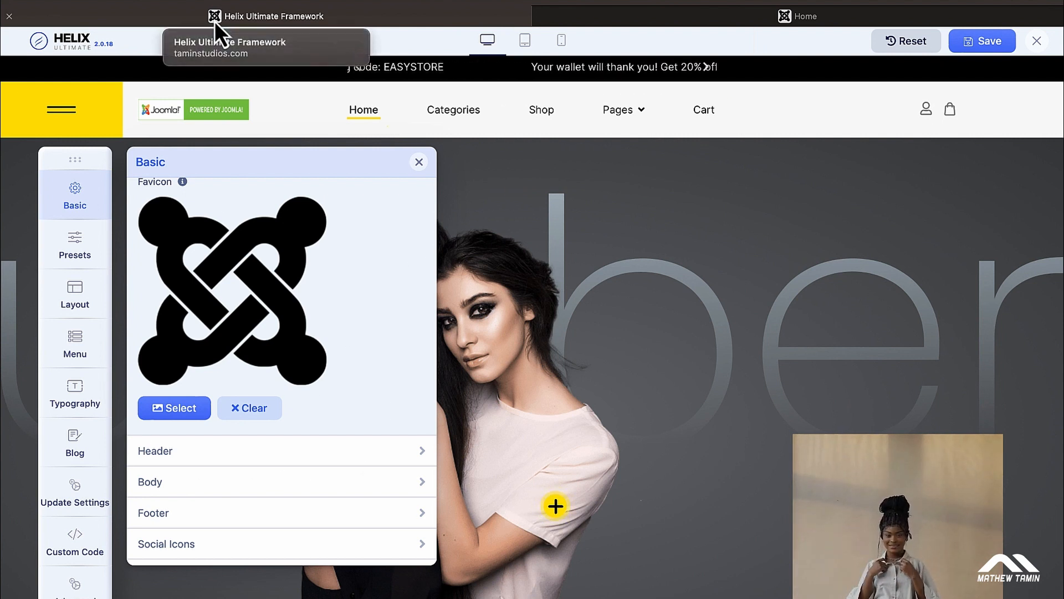
scroll(269, 300, "down", 3)
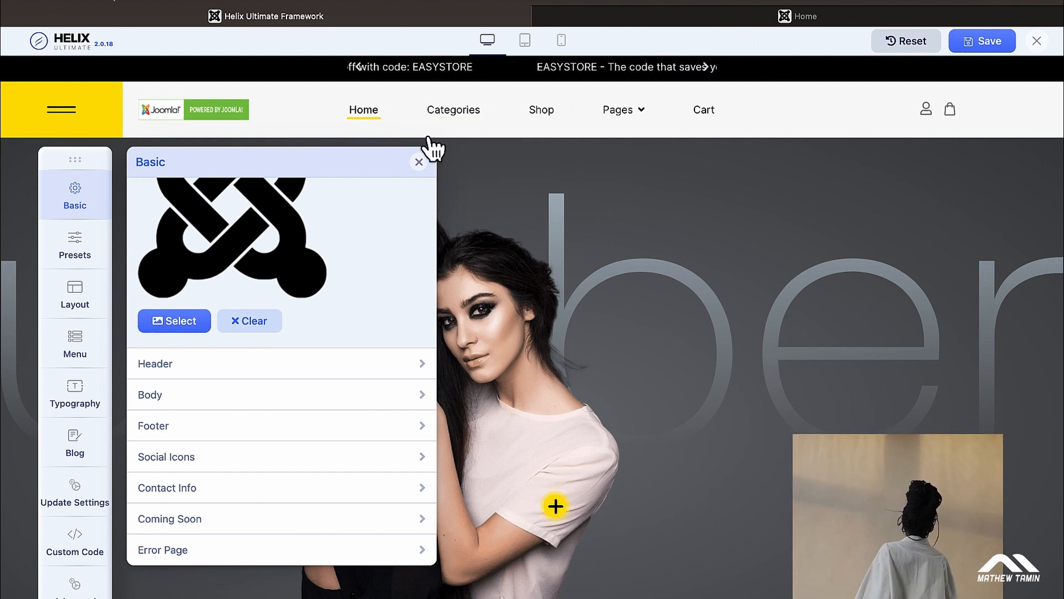
Step: In Basic > Header, choose the Fullwidth Left predefined header instead of Top Bar
left_click(291, 366)
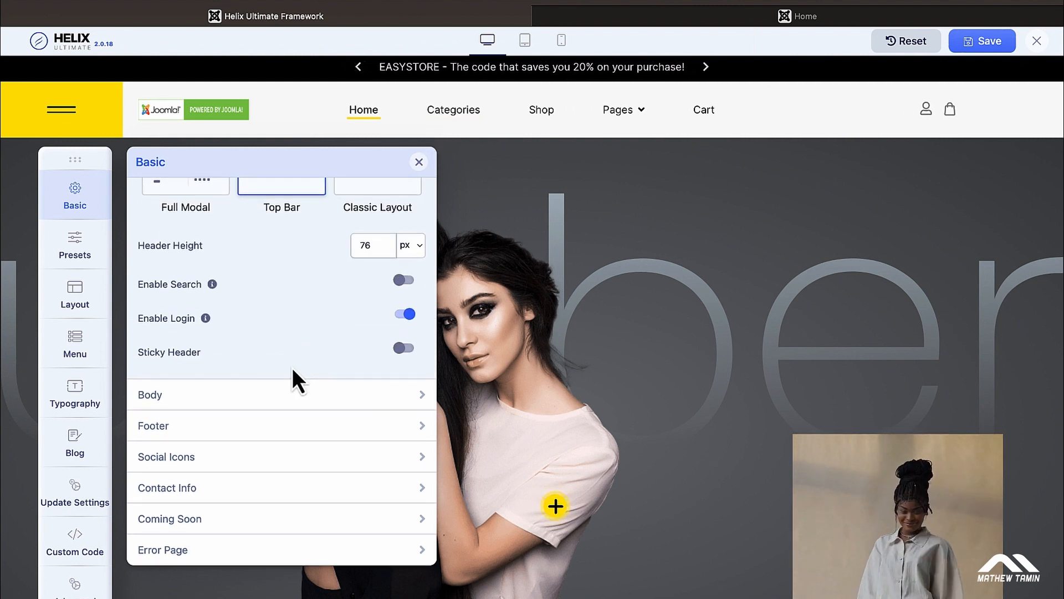
scroll(301, 330, "up", 5)
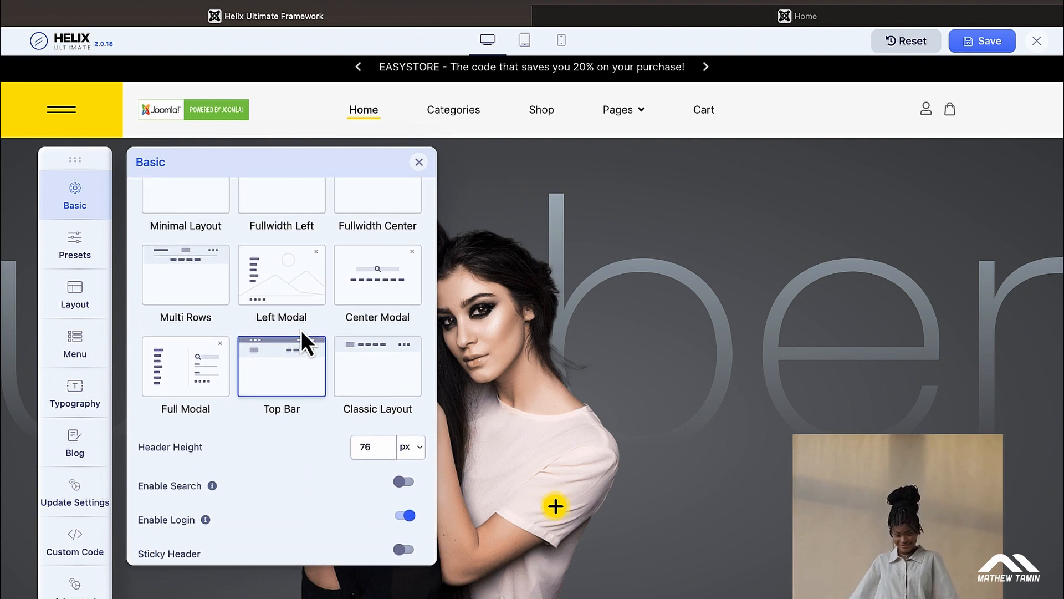
scroll(301, 330, "up", 1)
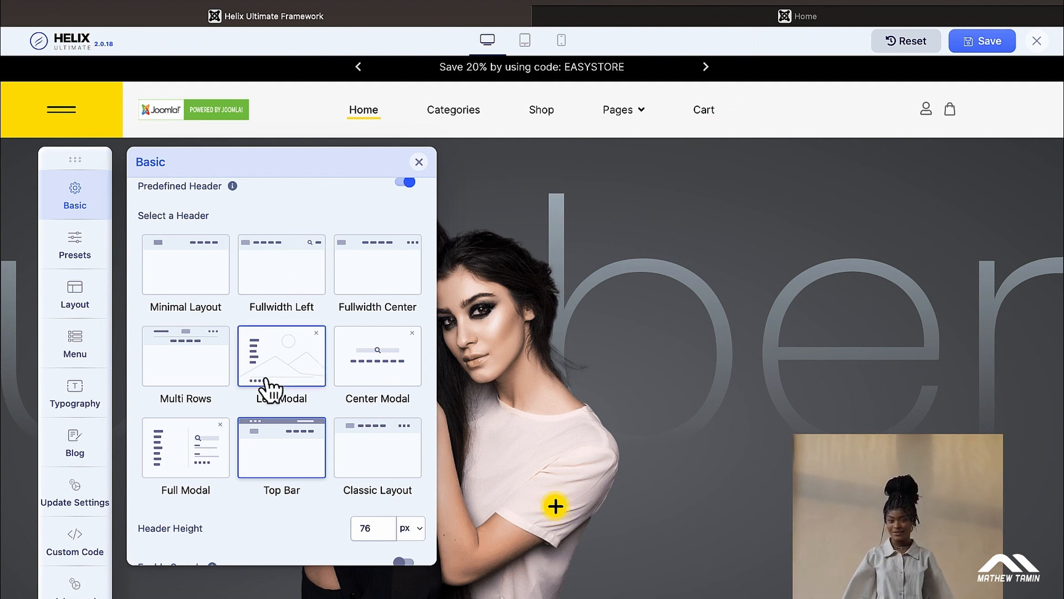
left_click(286, 282)
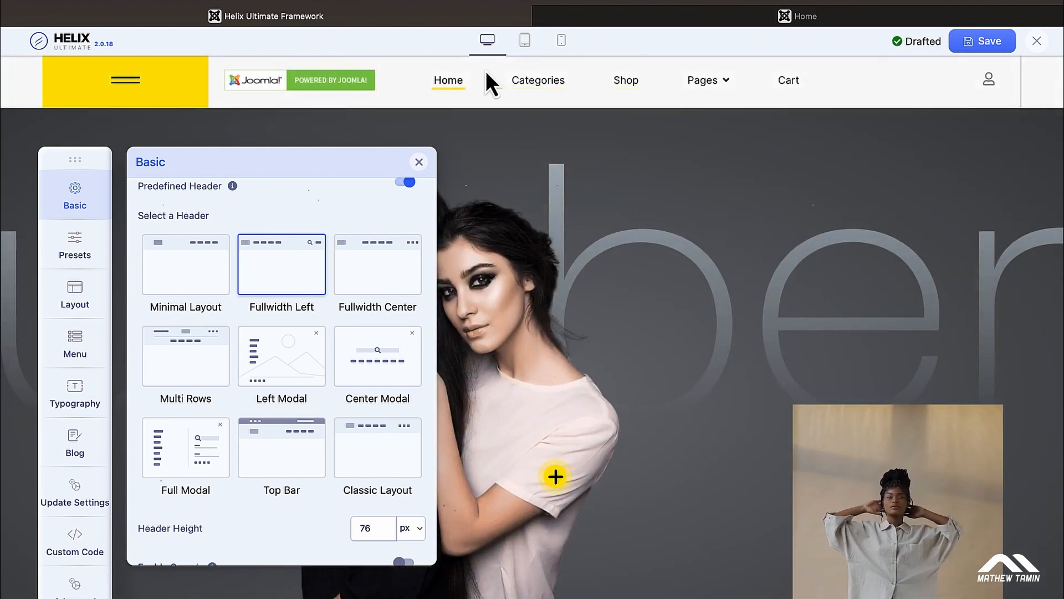
Step: Preview the site at tablet and mobile widths, then apply the Center Modal header layout
left_click(525, 43)
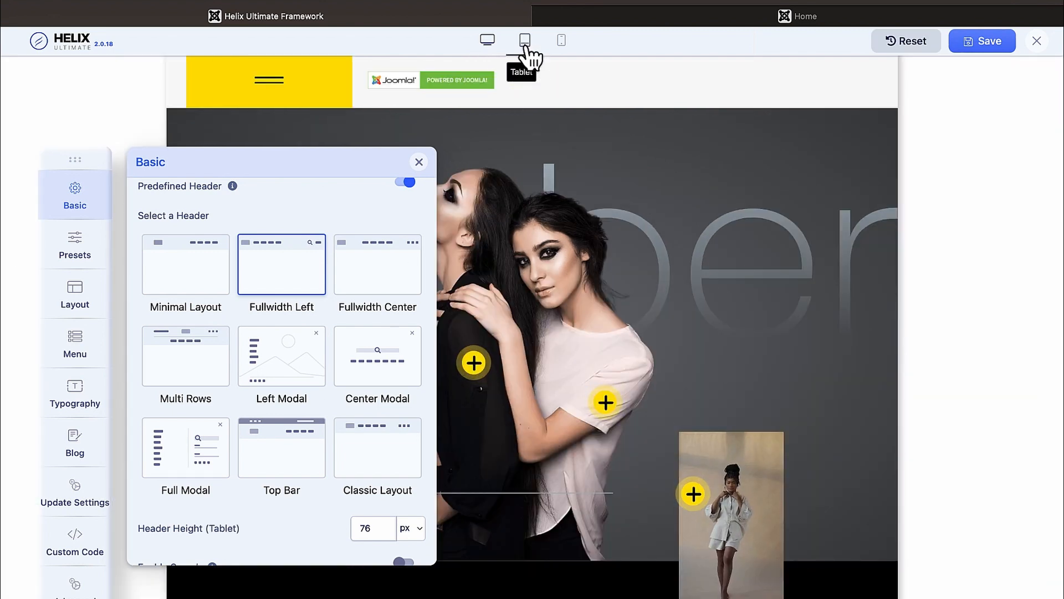
left_click(562, 41)
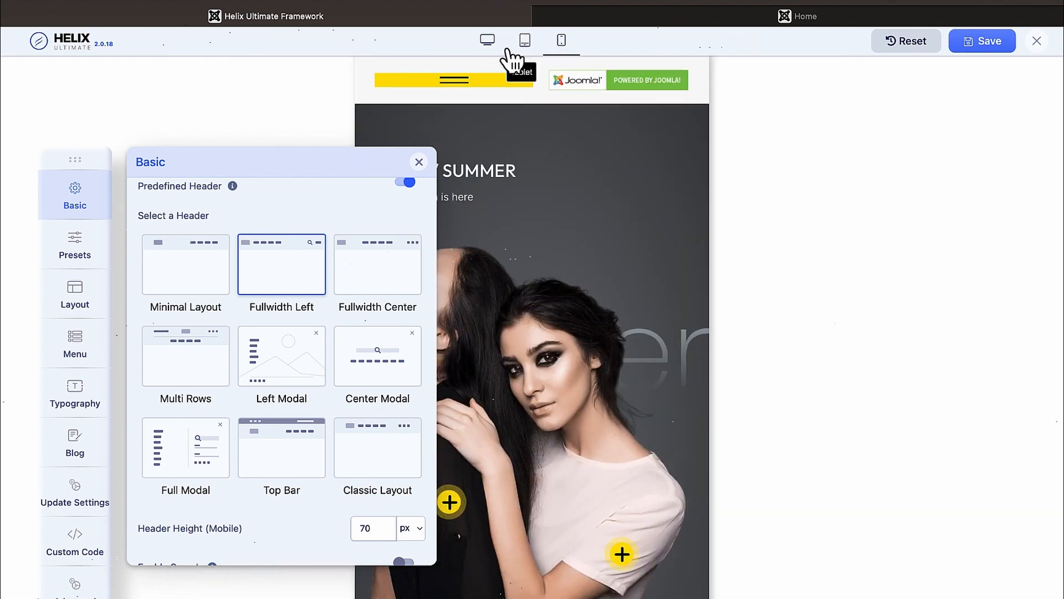
left_click(489, 43)
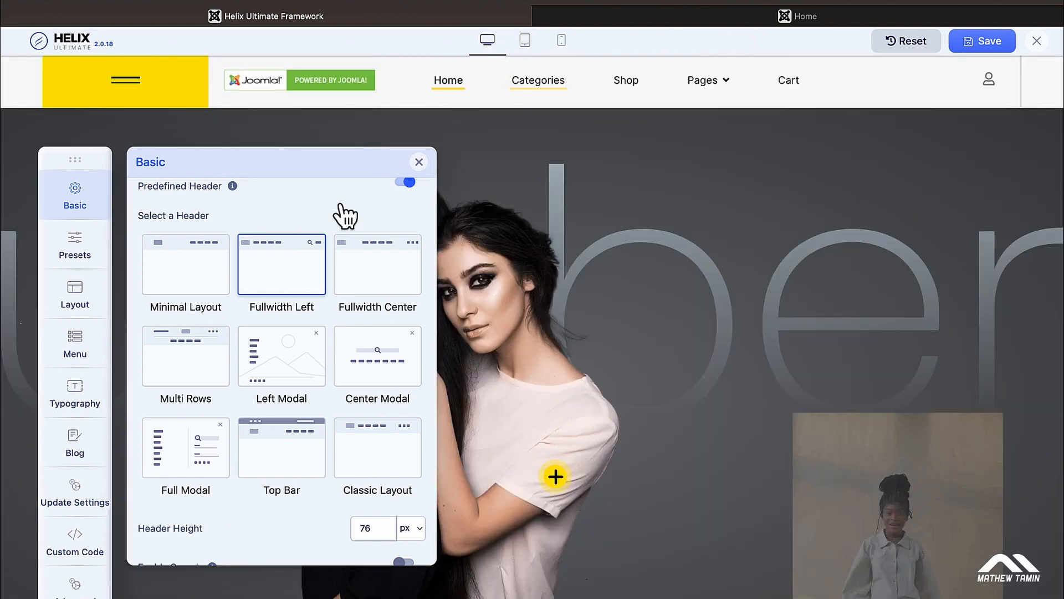
left_click(368, 363)
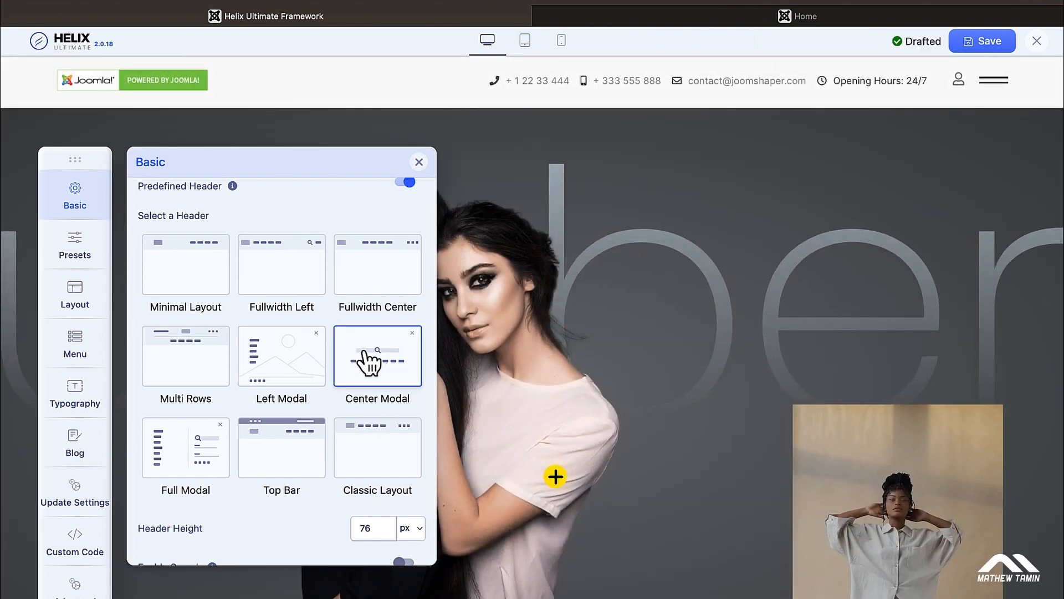
Step: Try the Left Modal header, then settle back on the Fullwidth Left layout
left_click(310, 382)
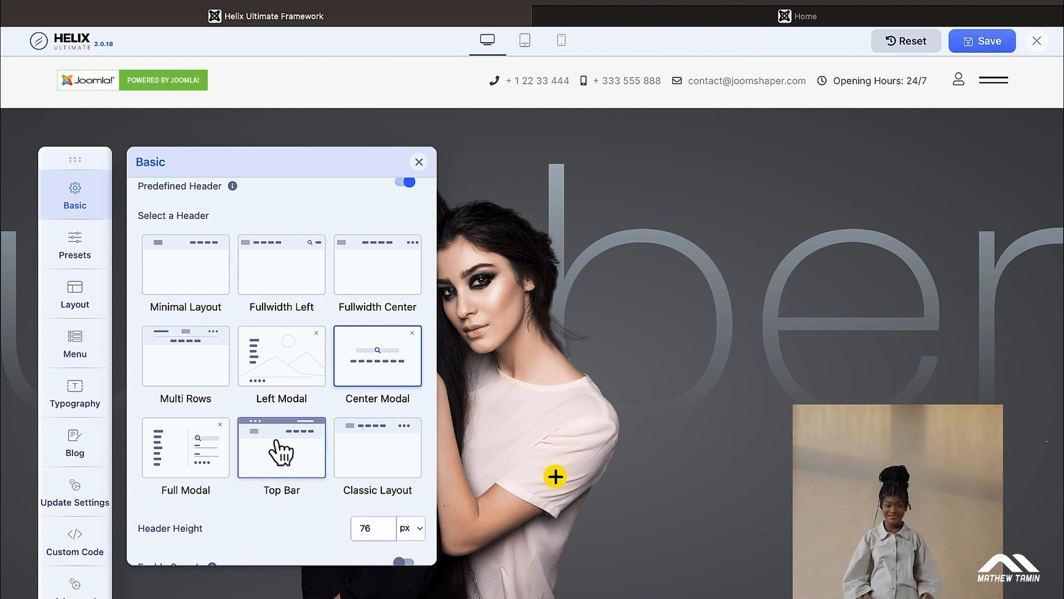
left_click(308, 260)
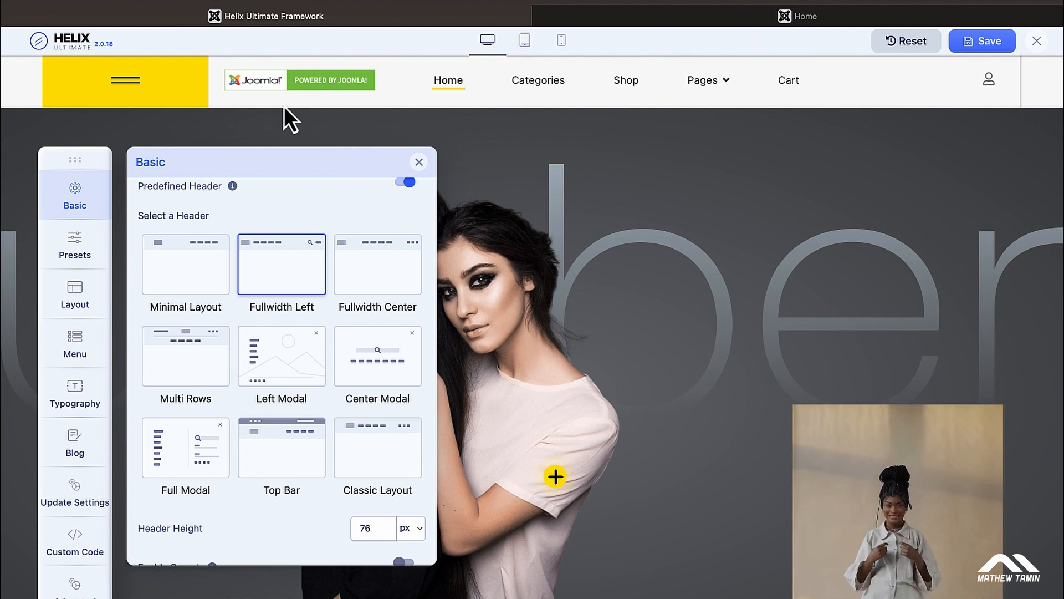
Step: Open the off-canvas menu preview, nudge the settings panel right, and scroll to Header Height and header toggles
left_click(125, 88)
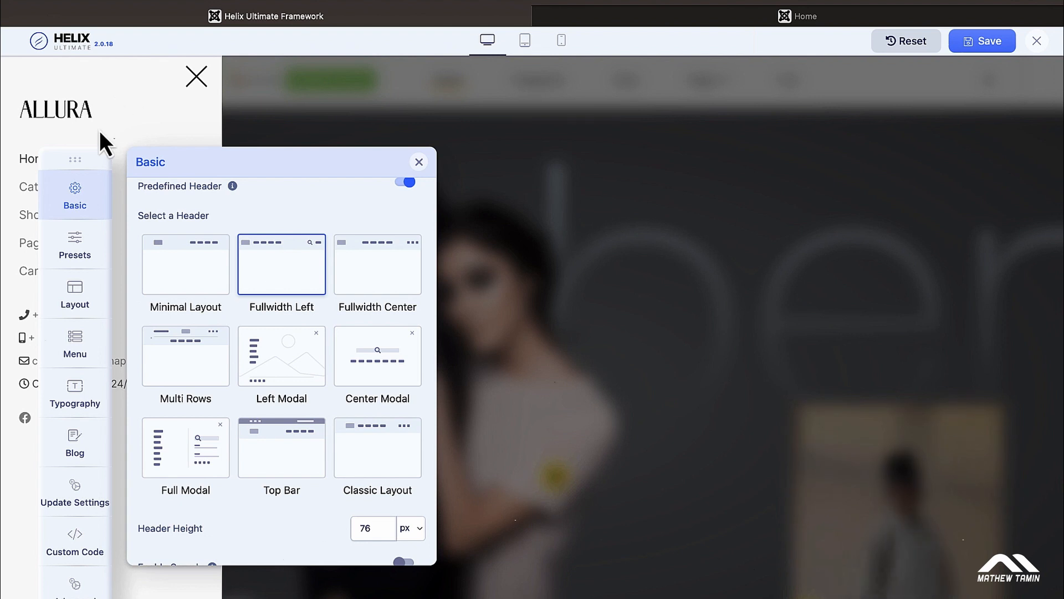
left_click_drag(83, 154, 165, 145)
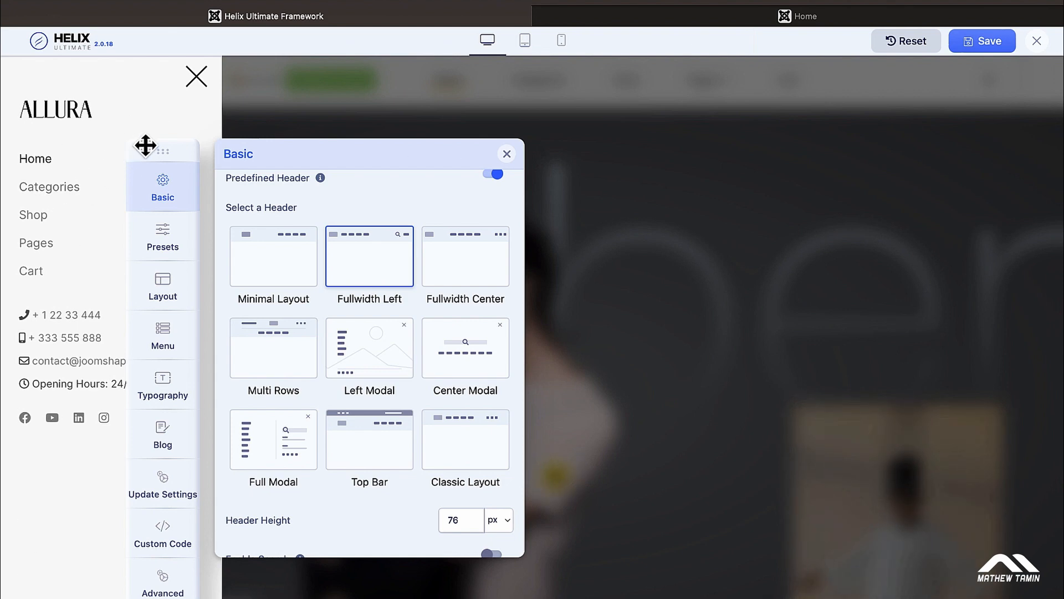
left_click_drag(156, 150, 185, 147)
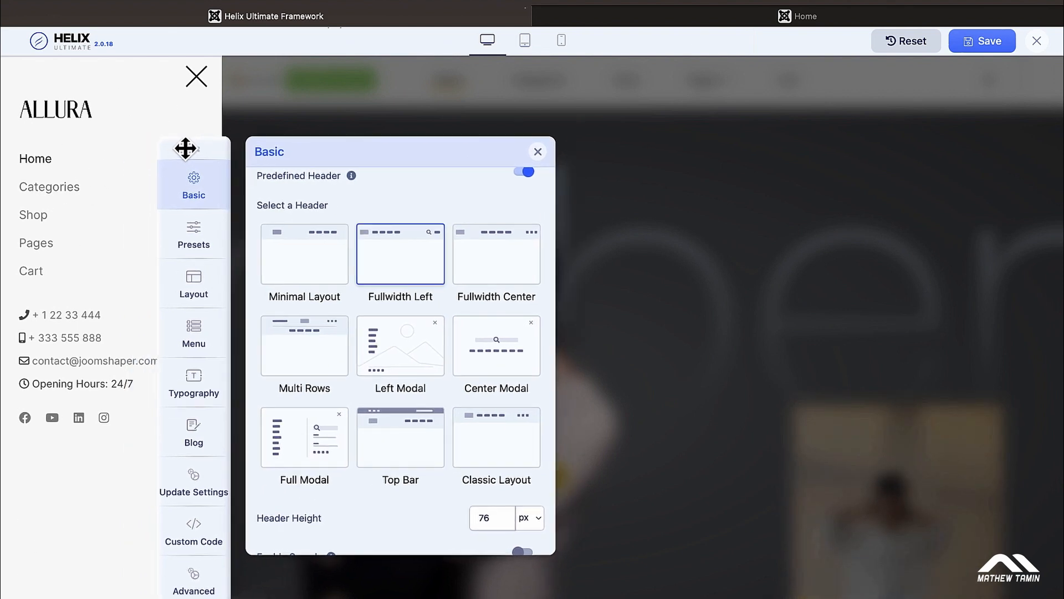
scroll(357, 305, "down", 5)
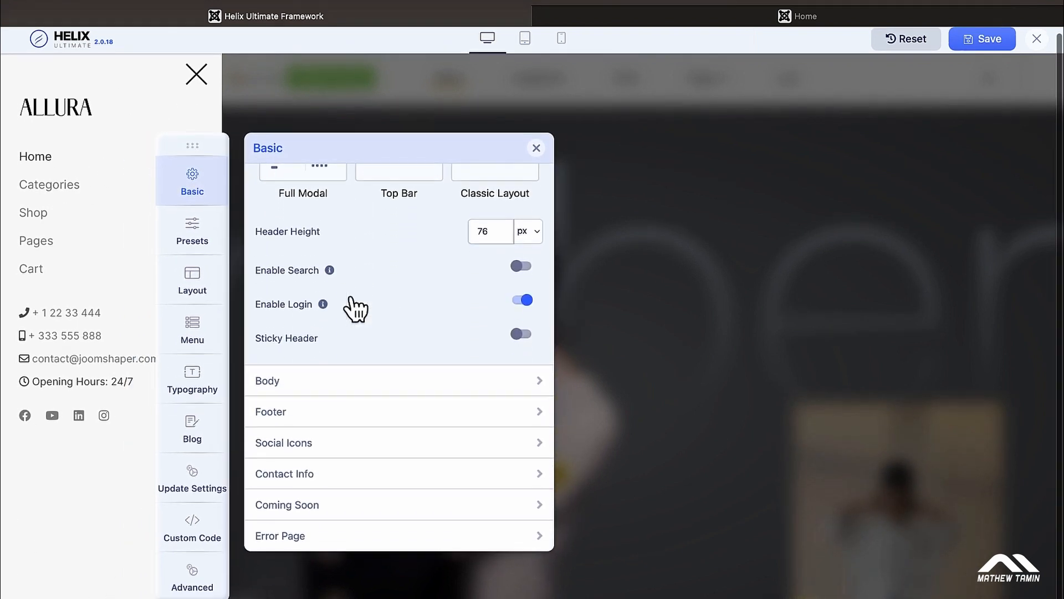
Step: Expand the Menu panel's Off-canvas section to show Left position, Left Align, Main Menu and display toggles
left_click(196, 331)
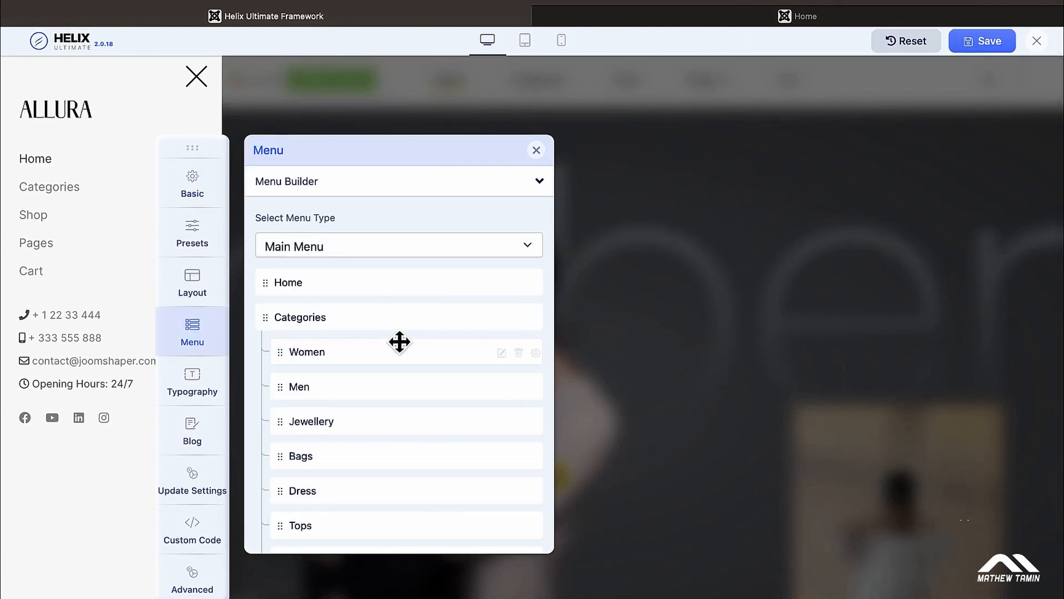
scroll(399, 342, "down", 12)
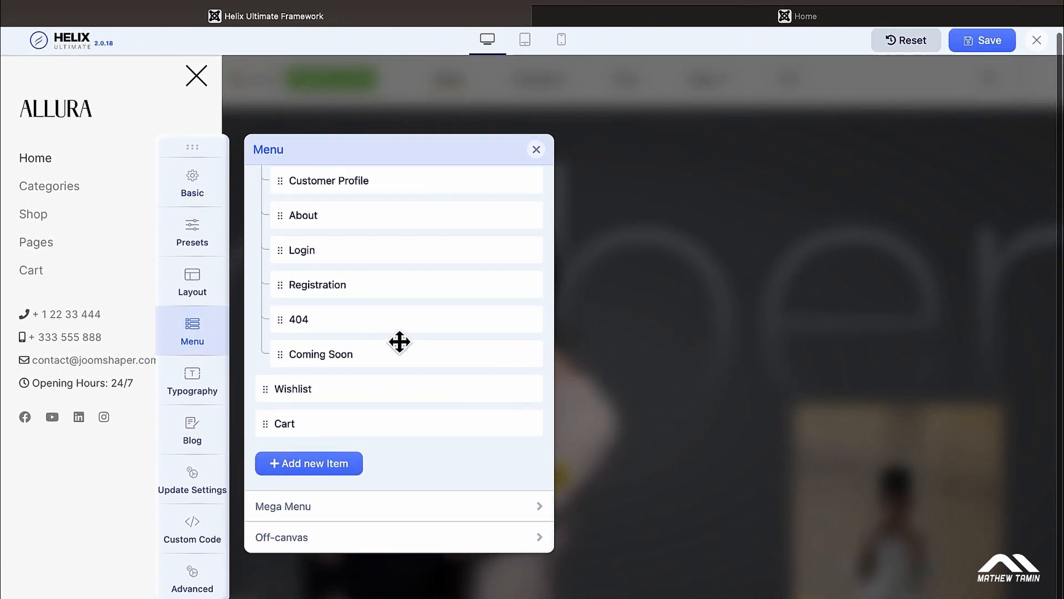
left_click(380, 538)
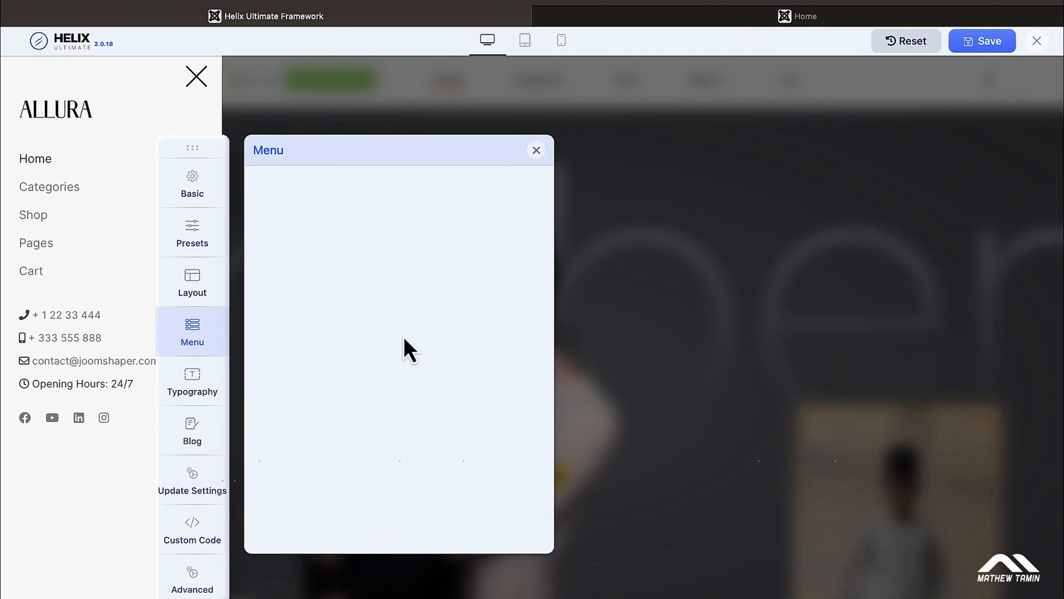
scroll(403, 337, "up", 5)
scroll(404, 337, "down", 1)
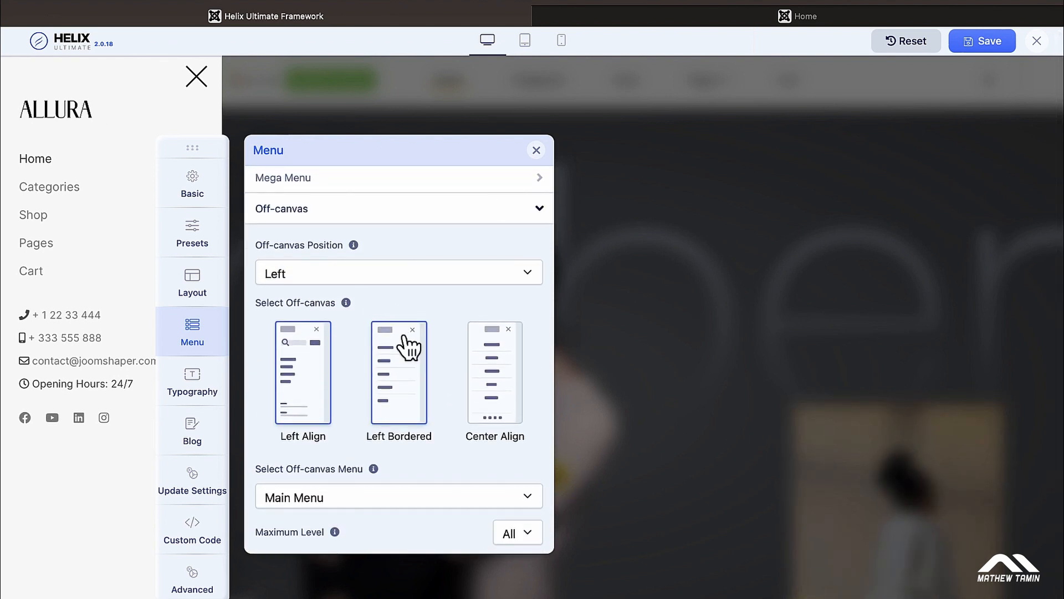
scroll(409, 346, "down", 2)
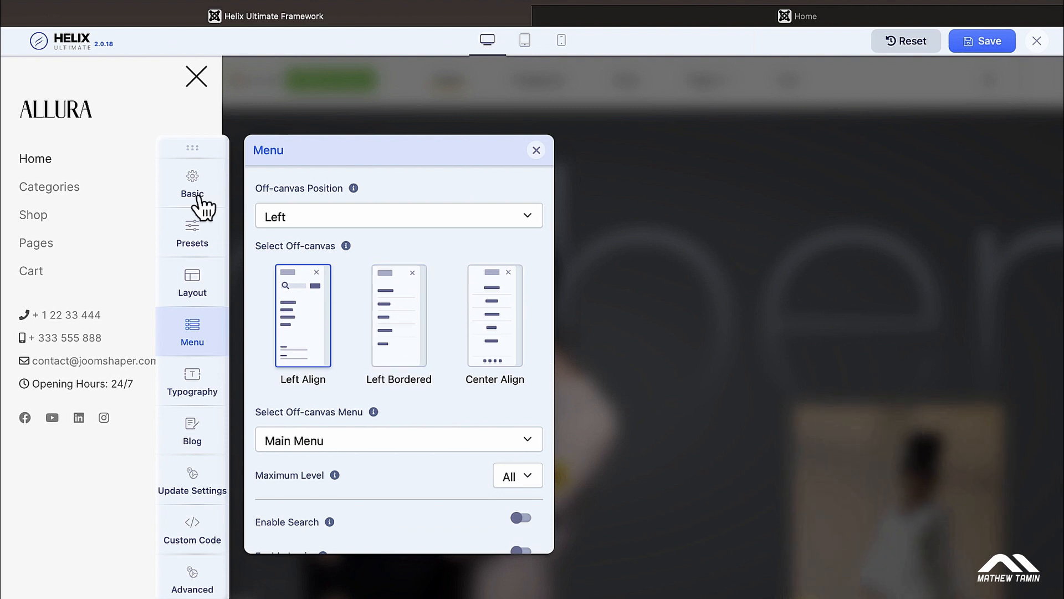
scroll(375, 423, "down", 1)
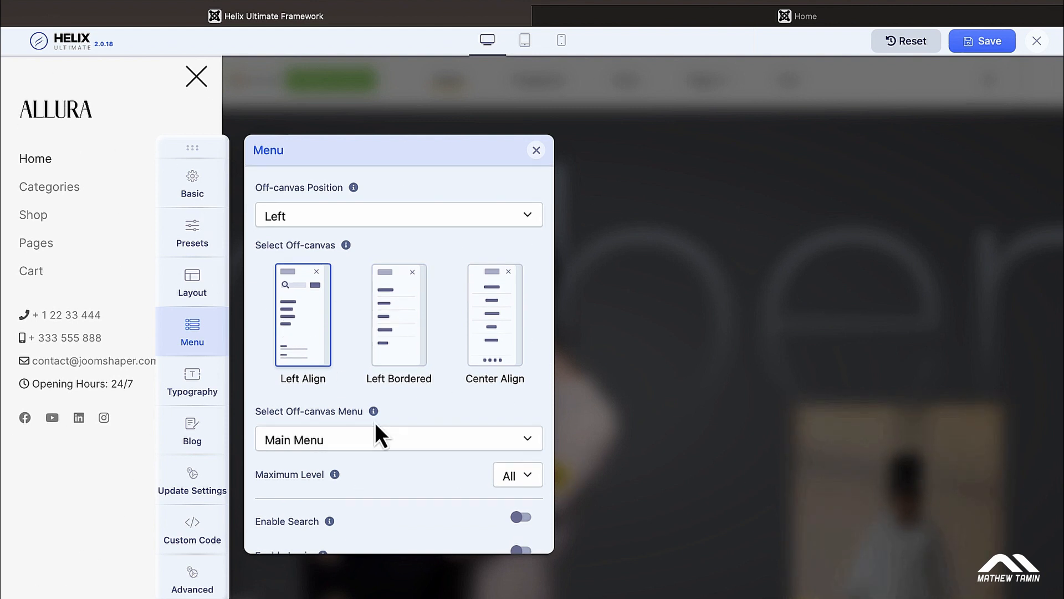
scroll(376, 424, "down", 2)
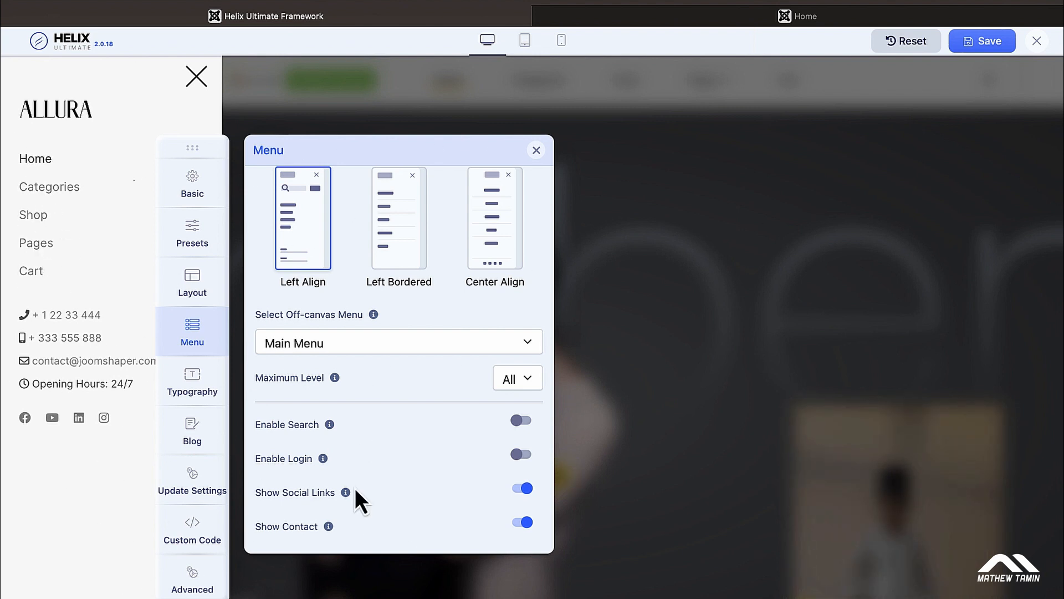
Step: Switch off Show Social Links and Show Contact, then preview the off-canvas menu
left_click(524, 490)
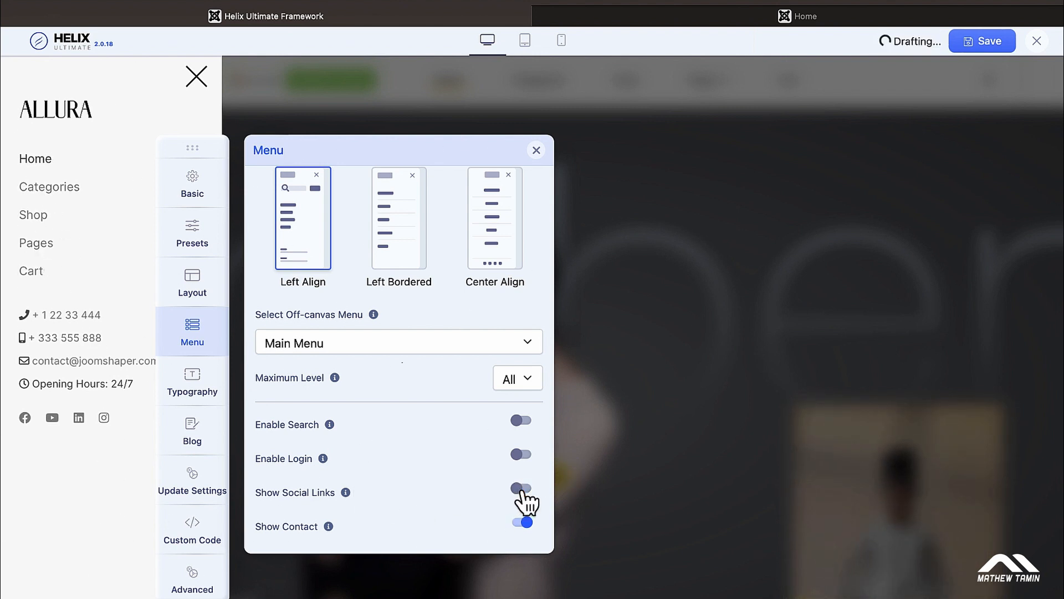
left_click(525, 522)
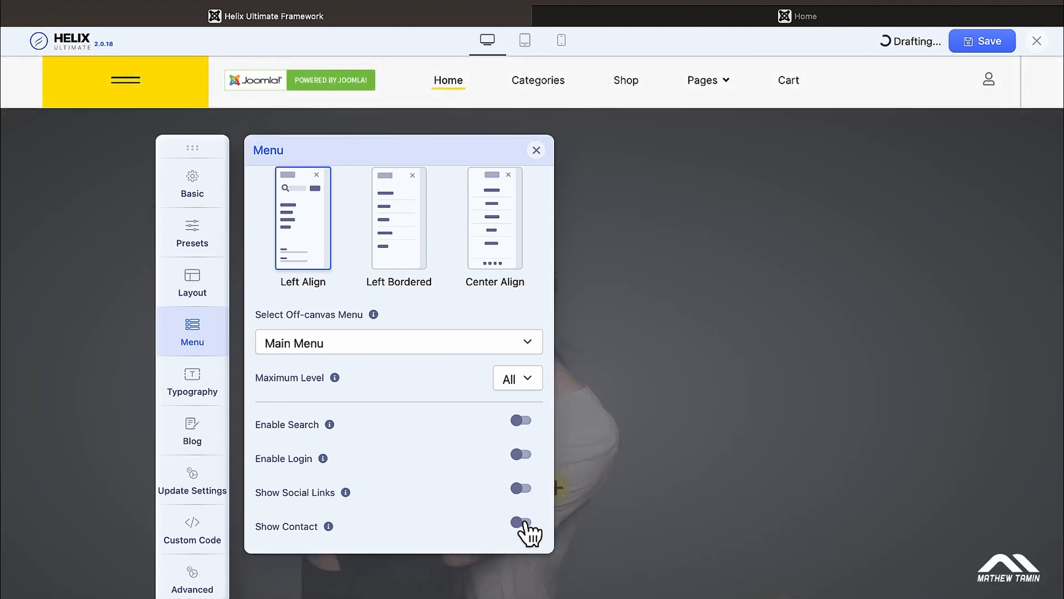
left_click(127, 90)
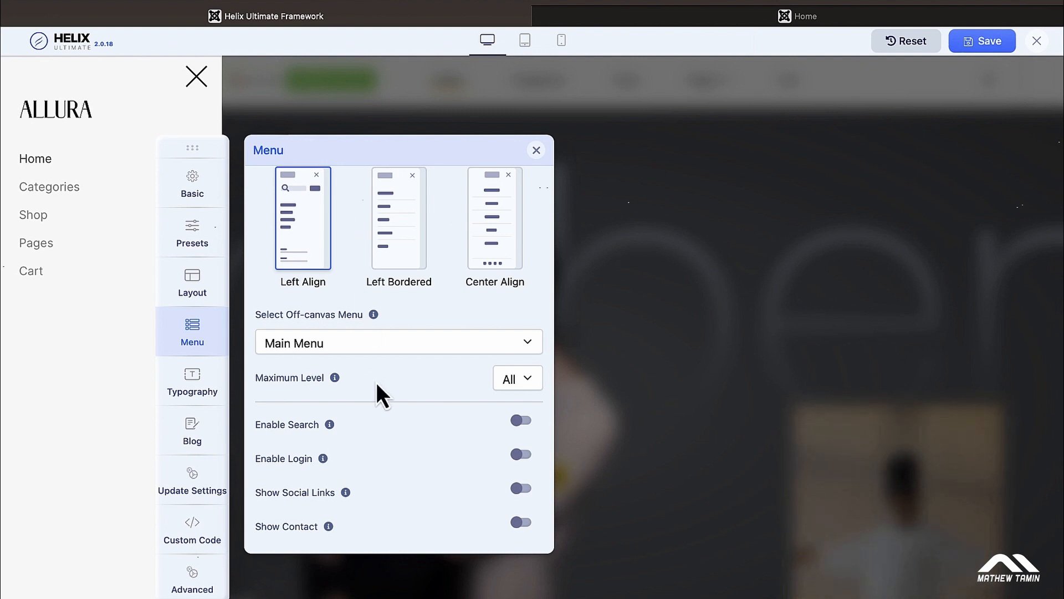
Step: Keep Main Menu in the off-canvas, preview the Left Bordered style, then revert to Left Align
left_click(440, 347)
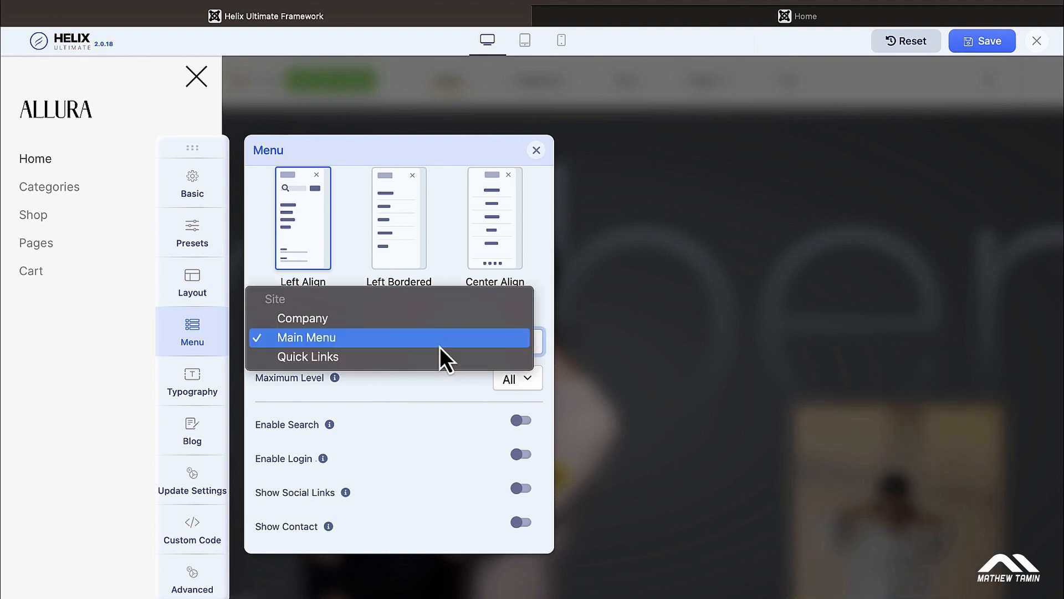
left_click(409, 417)
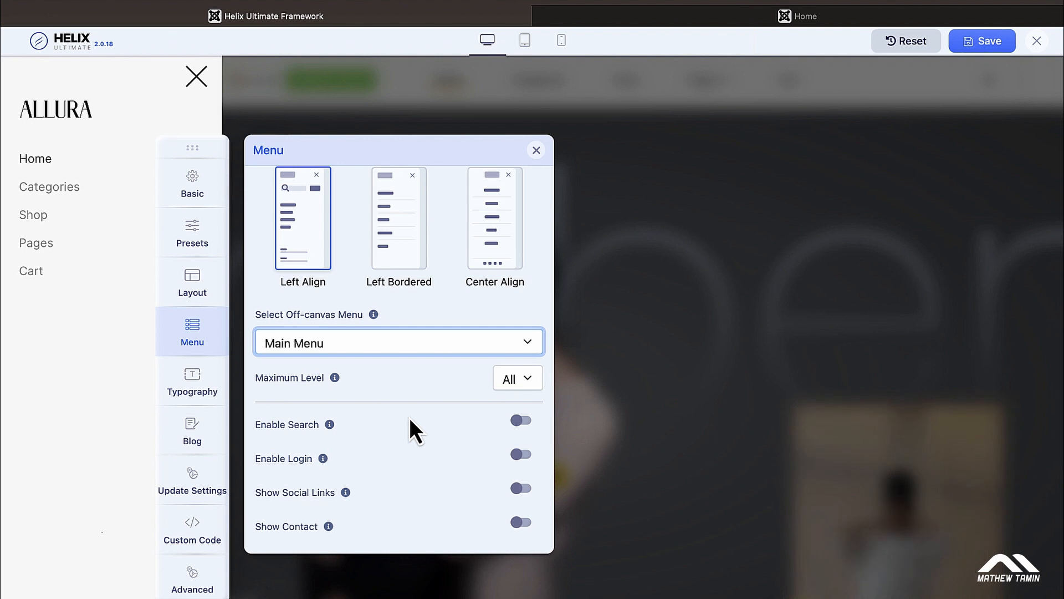
scroll(409, 417, "up", 2)
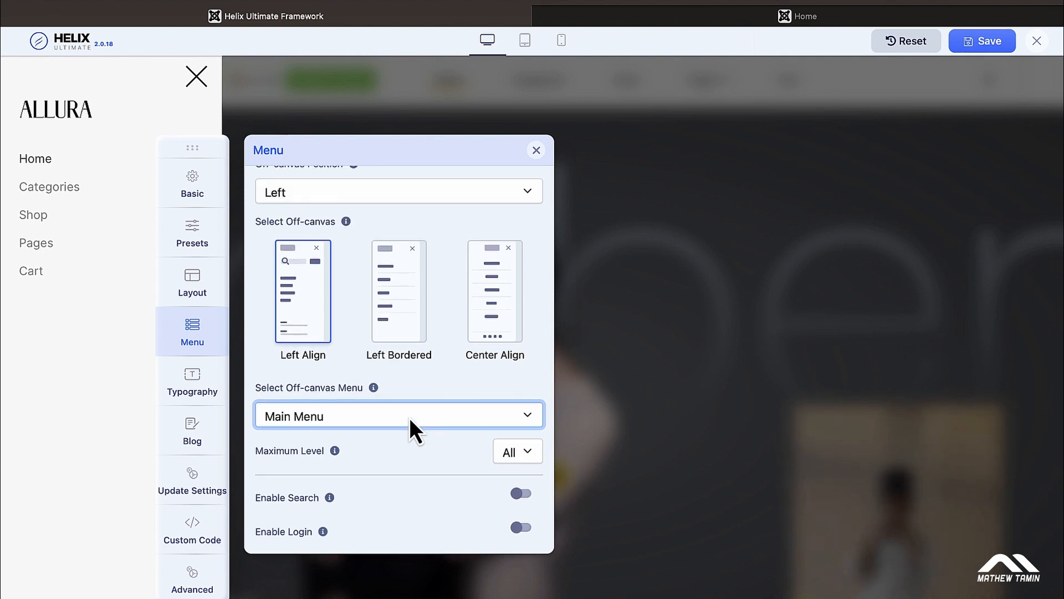
left_click(402, 293)
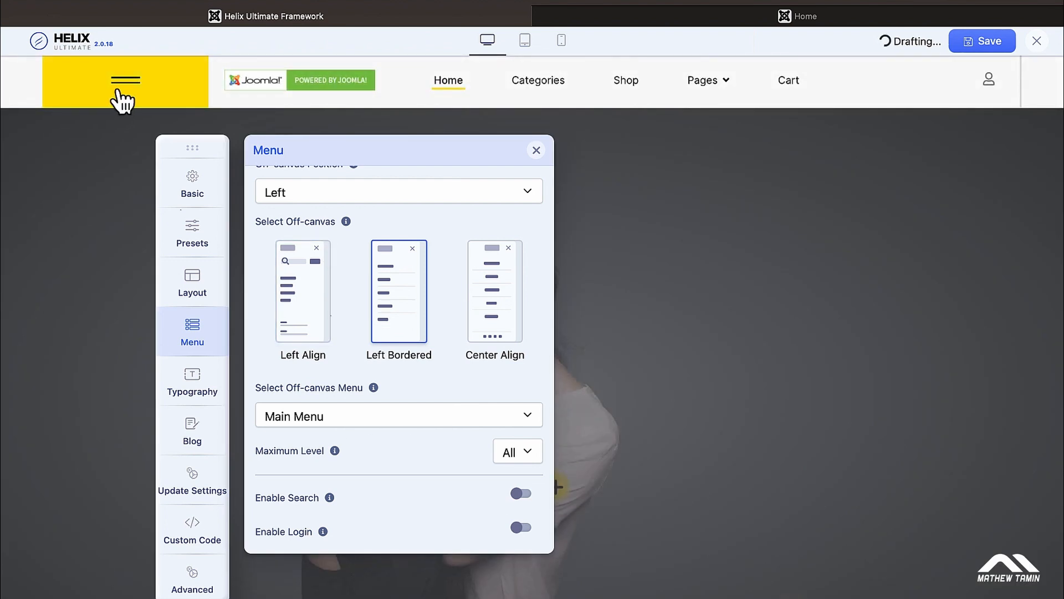
left_click(123, 99)
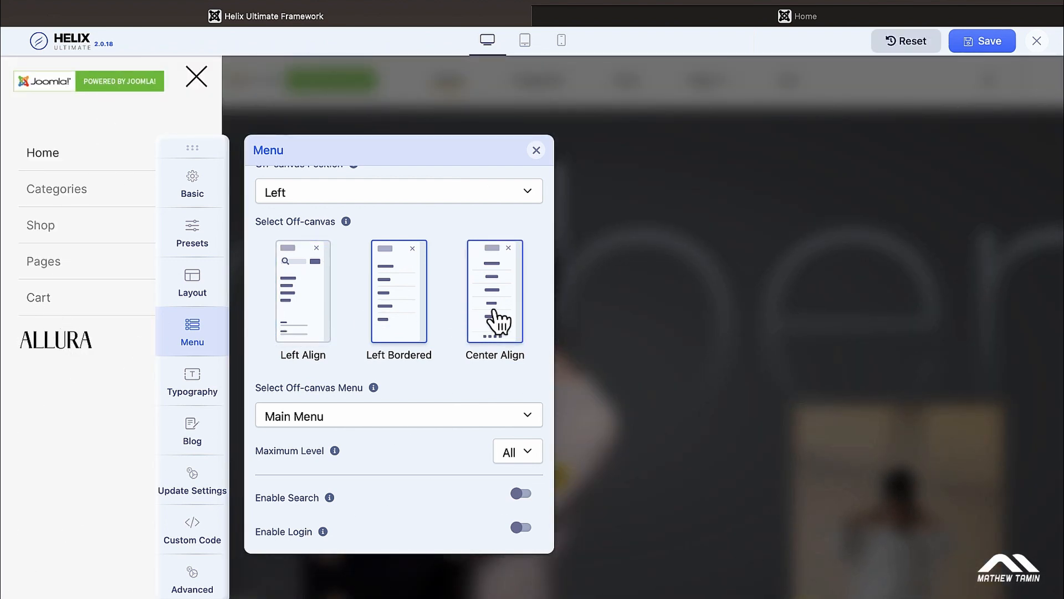
left_click(305, 300)
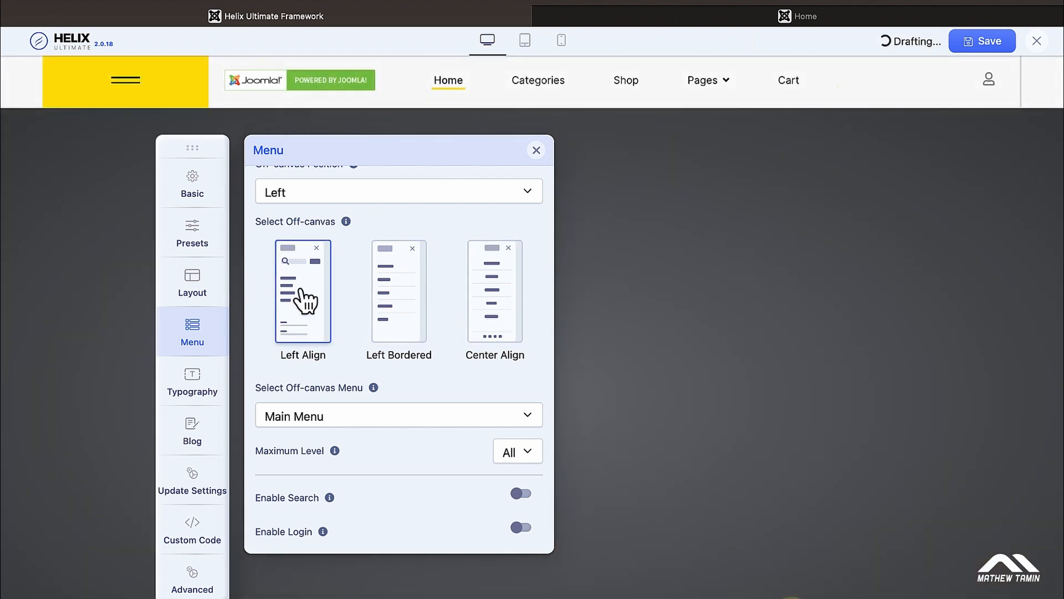
scroll(361, 344, "up", 3)
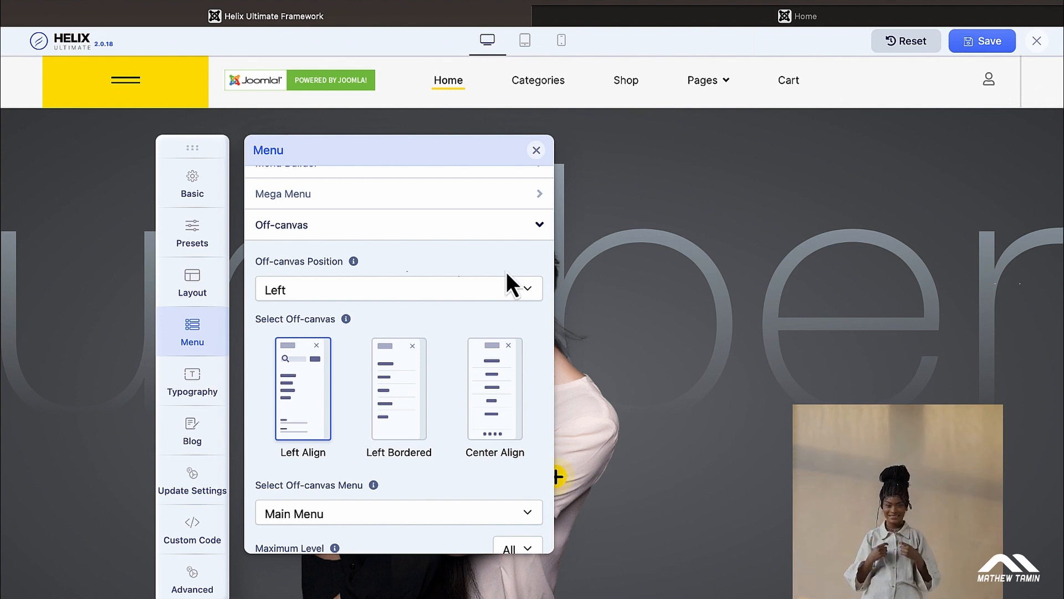
Step: Set Off-canvas Position to Right, preview the menu sliding in from the right, and close it
left_click(521, 290)
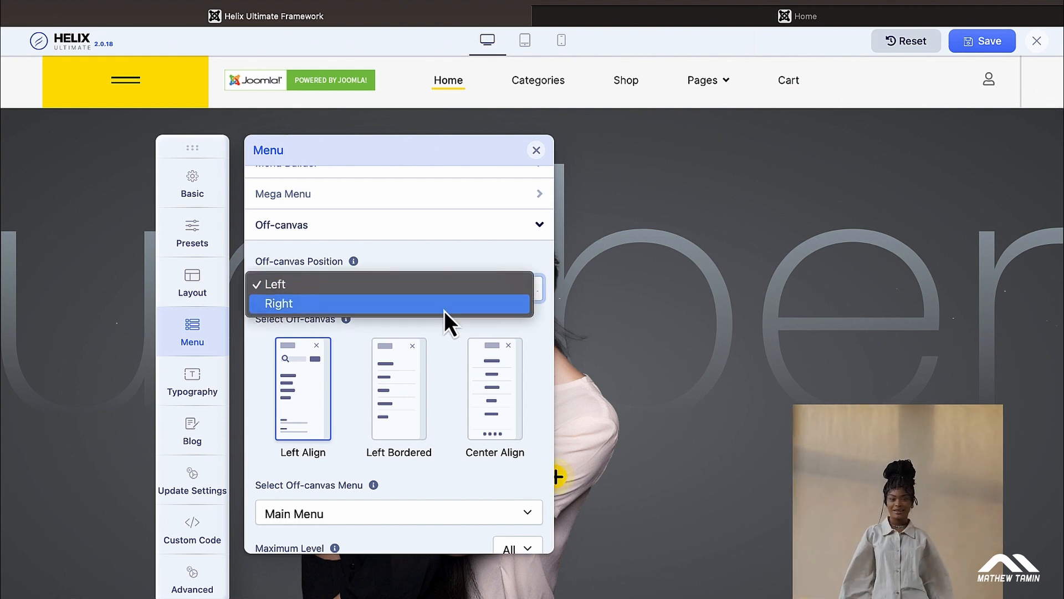
left_click(444, 310)
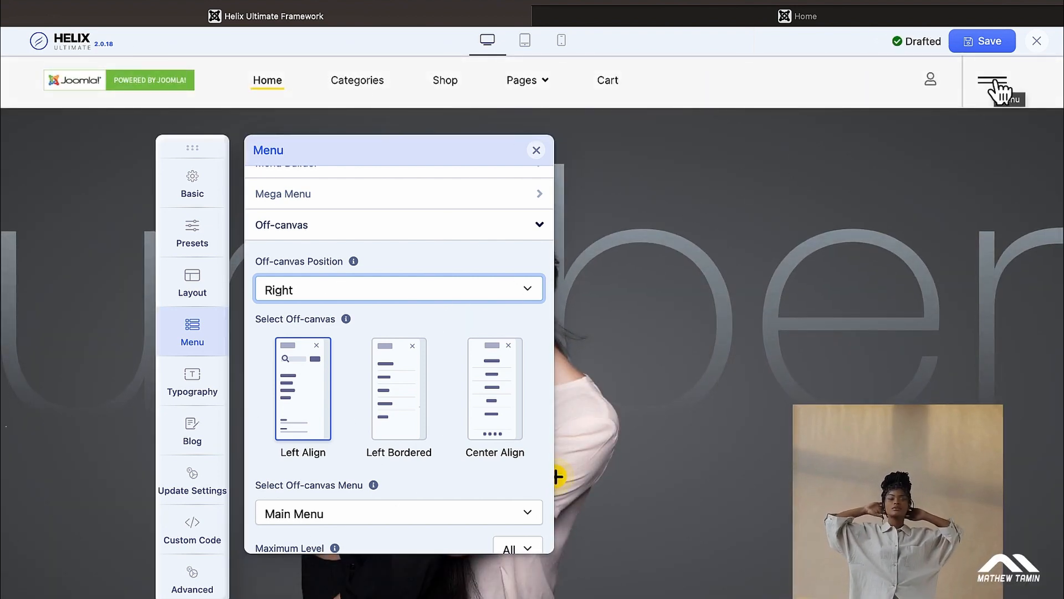
left_click(996, 83)
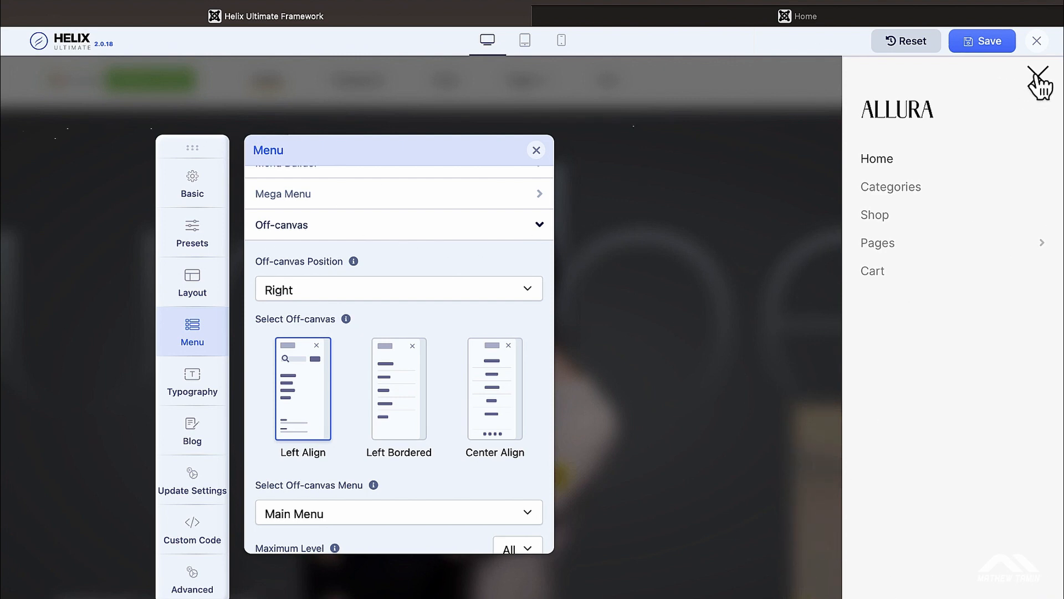
left_click(1034, 85)
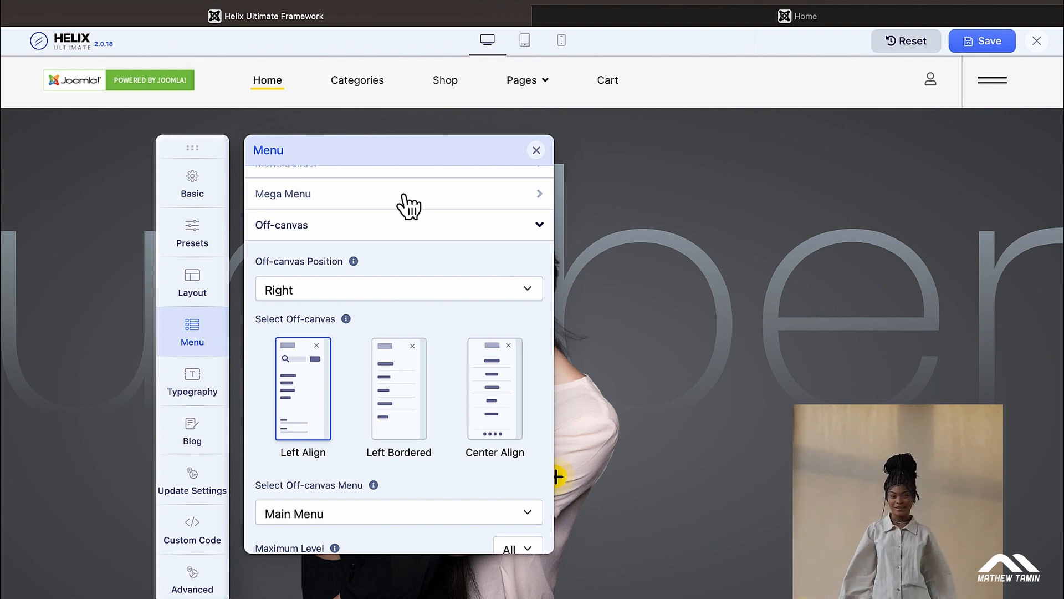
scroll(409, 206, "up", 1)
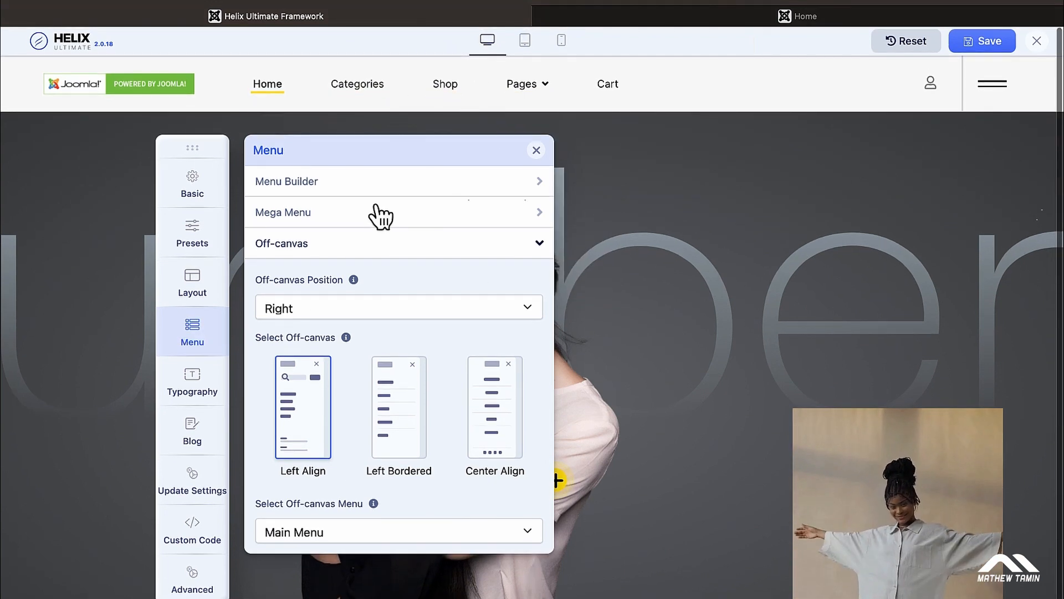
Step: Bring up the Menu Builder item list and move the settings panel further right
left_click(376, 186)
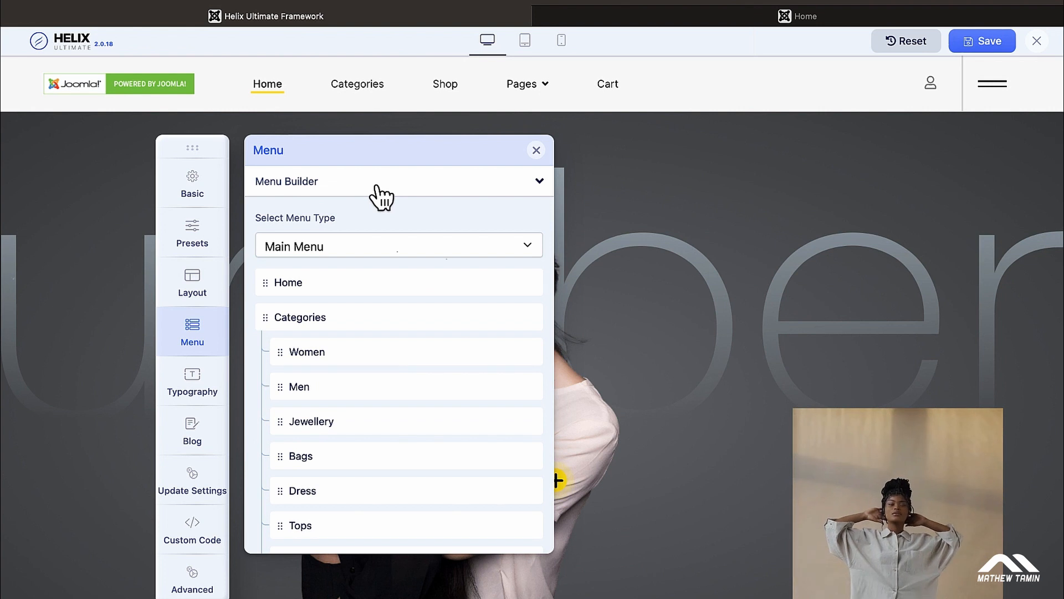
left_click(376, 186)
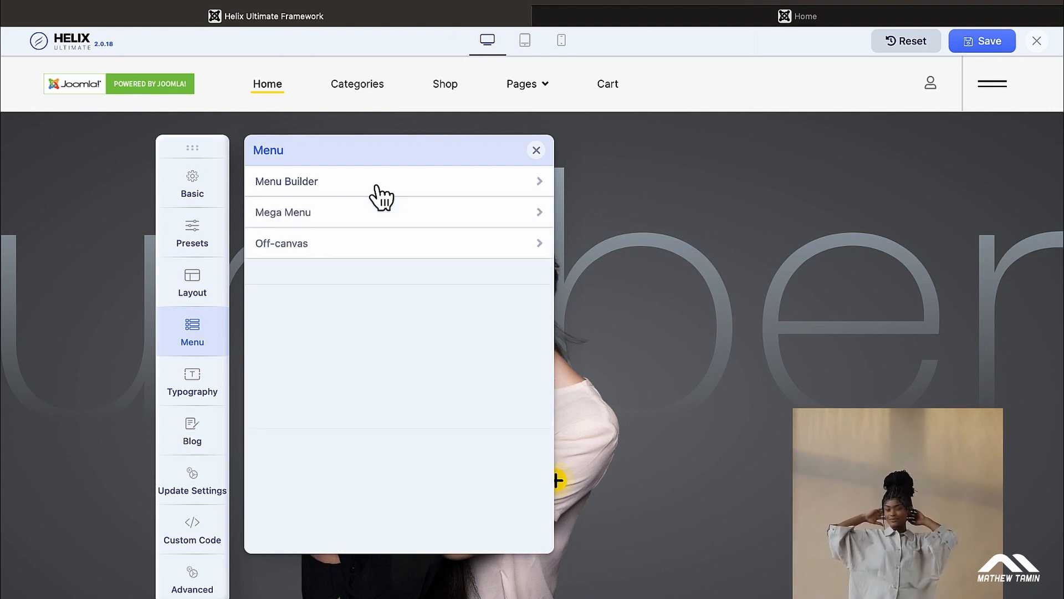
left_click(370, 224)
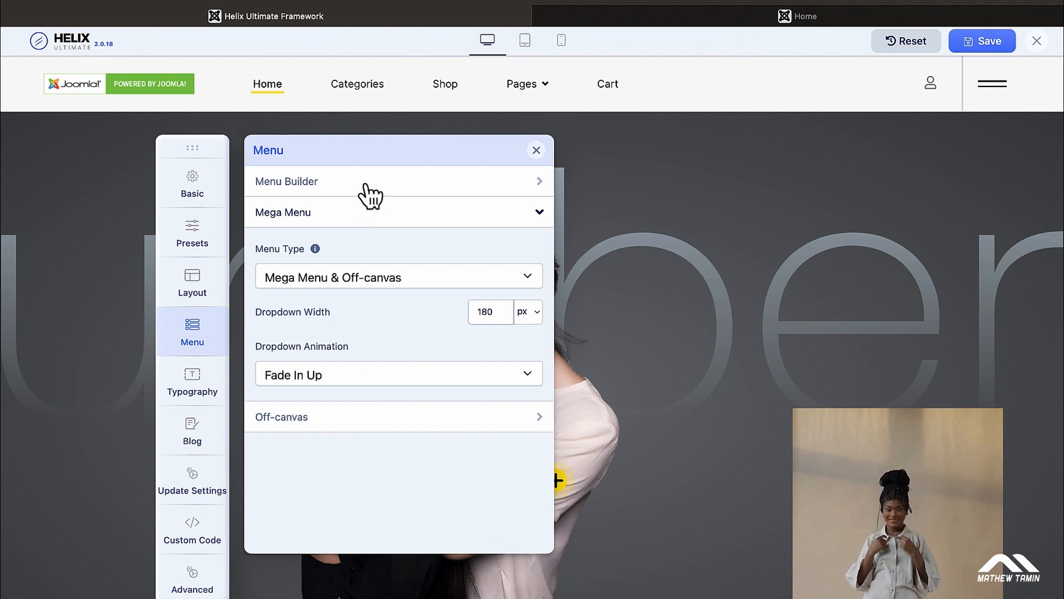
left_click(369, 194)
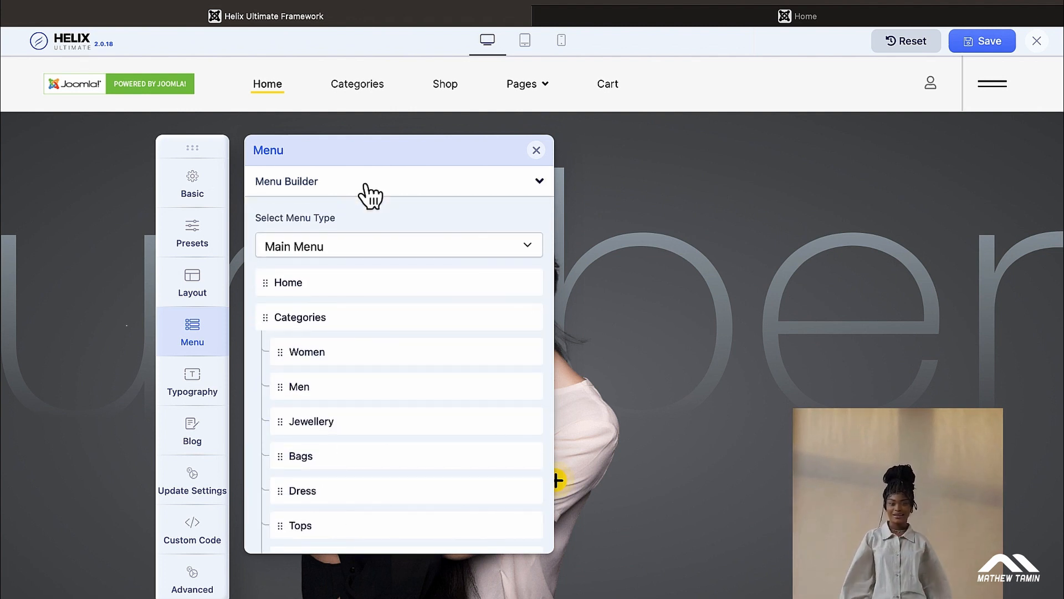
left_click_drag(195, 150, 425, 157)
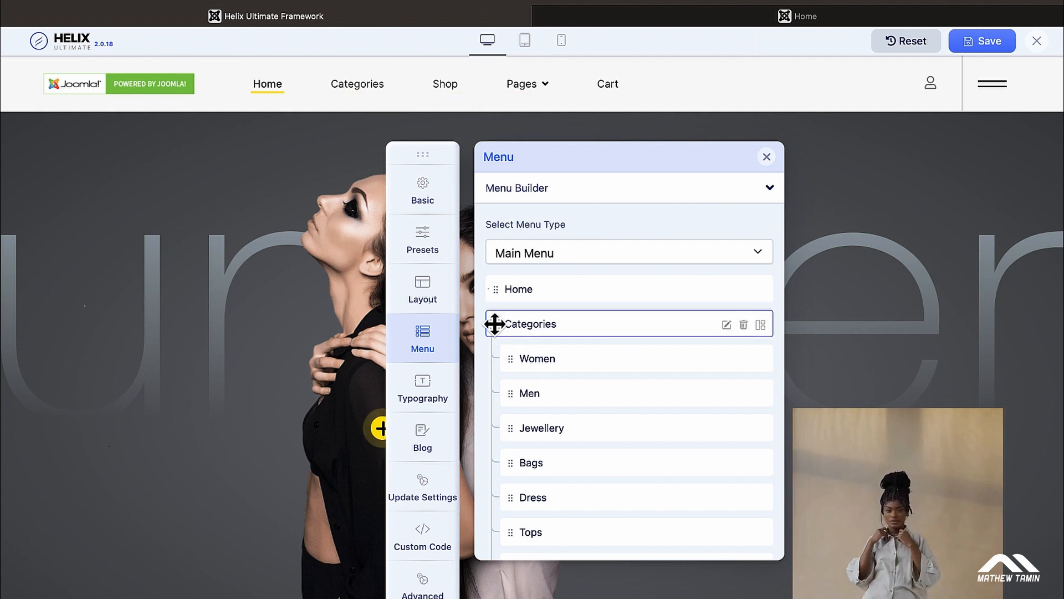
Step: Reorder Main Menu to Home, Shop, Categories and scroll through the Categories sub-items
left_click_drag(495, 324, 504, 350)
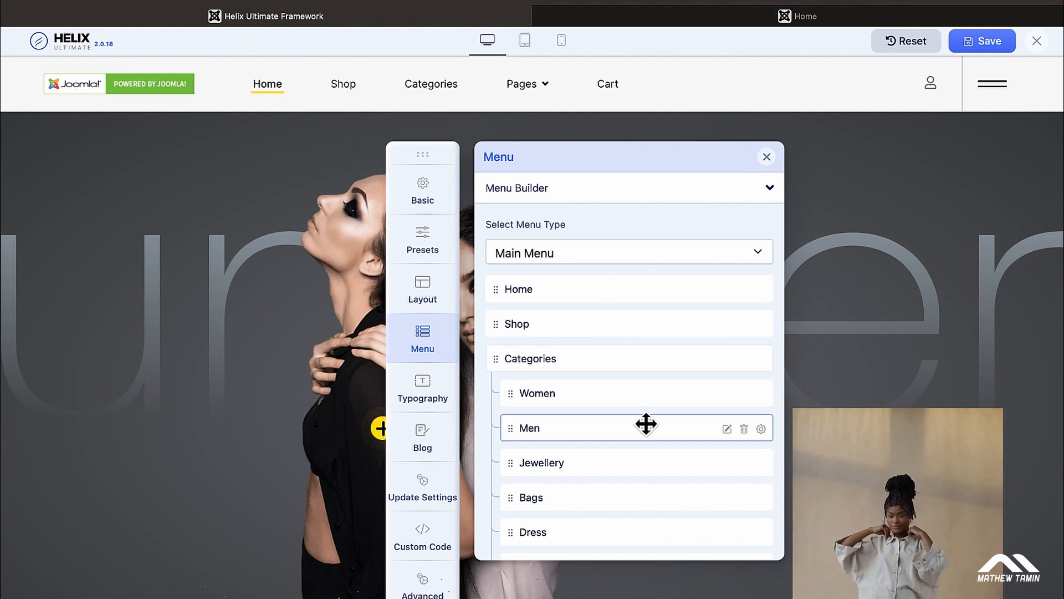
scroll(643, 422, "down", 1)
scroll(636, 442, "down", 1)
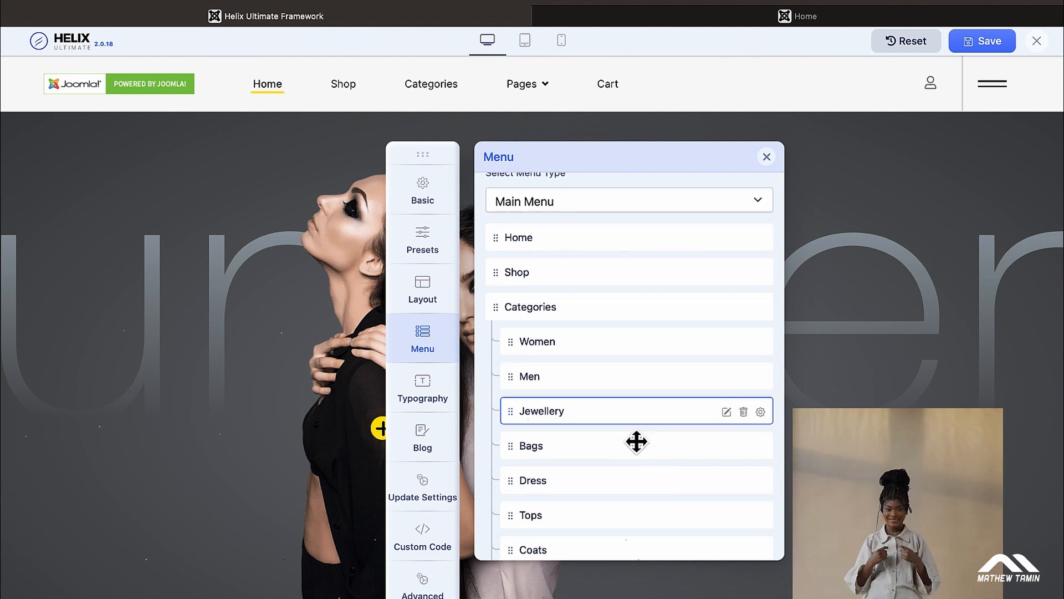
scroll(636, 442, "down", 1)
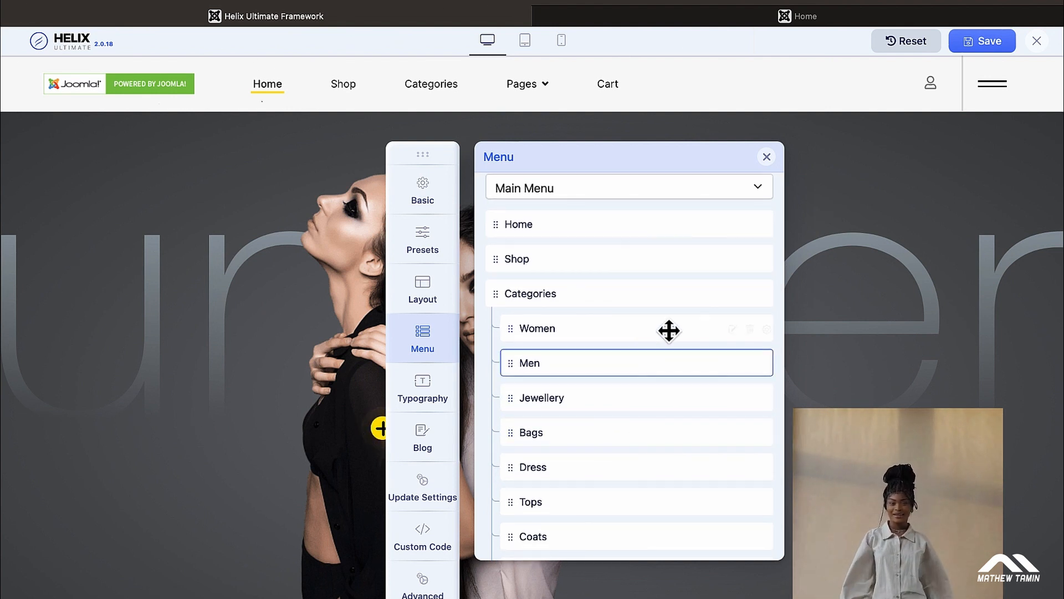
Step: Change the Women item's title under Categories to 'Women 2' and save it
left_click(727, 329)
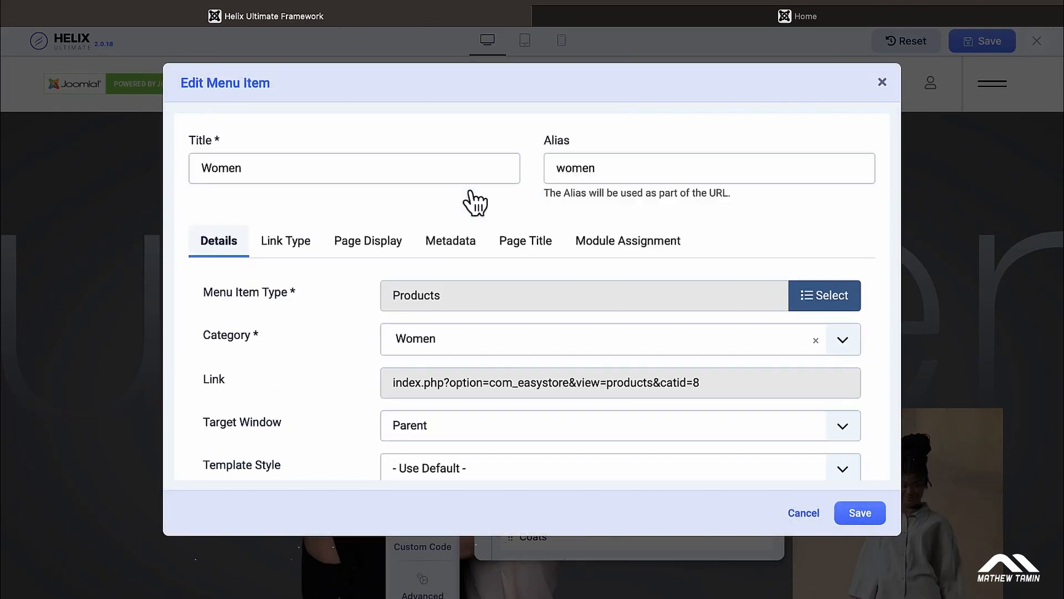
left_click(373, 166)
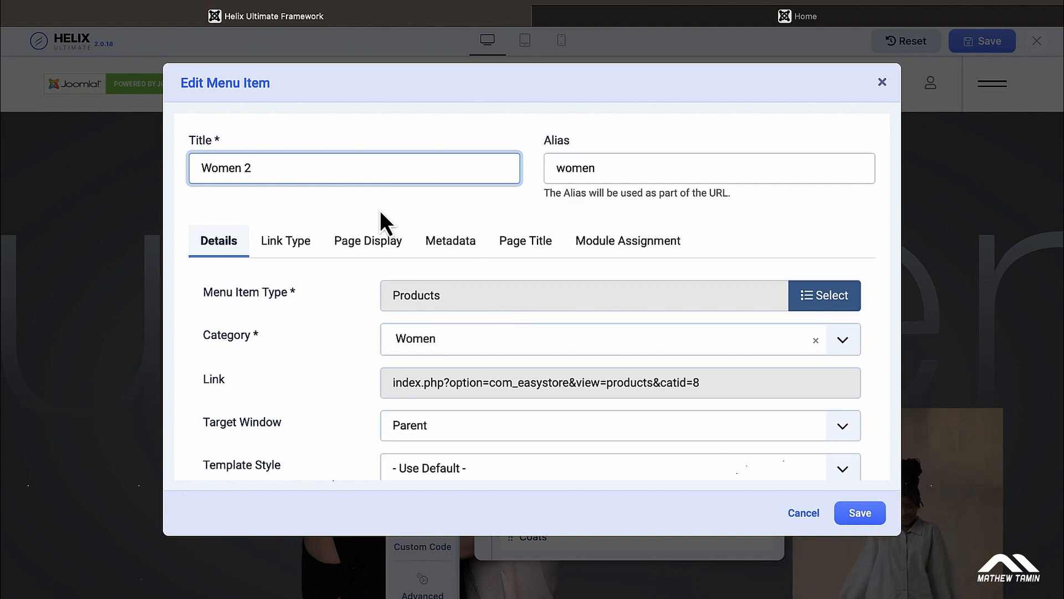
scroll(655, 195, "down", 3)
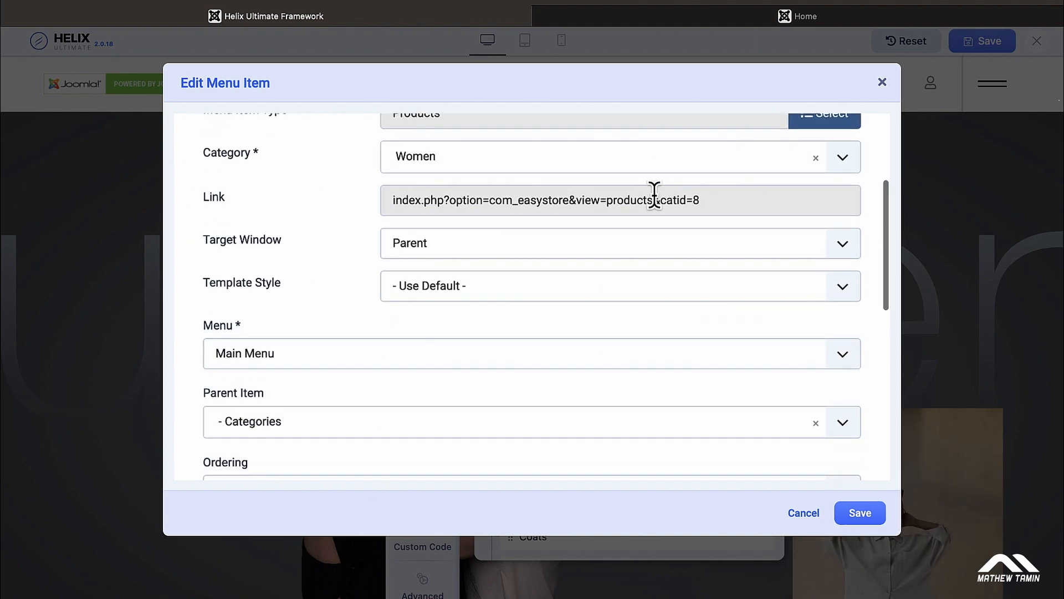
scroll(655, 197, "down", 1)
scroll(655, 198, "up", 5)
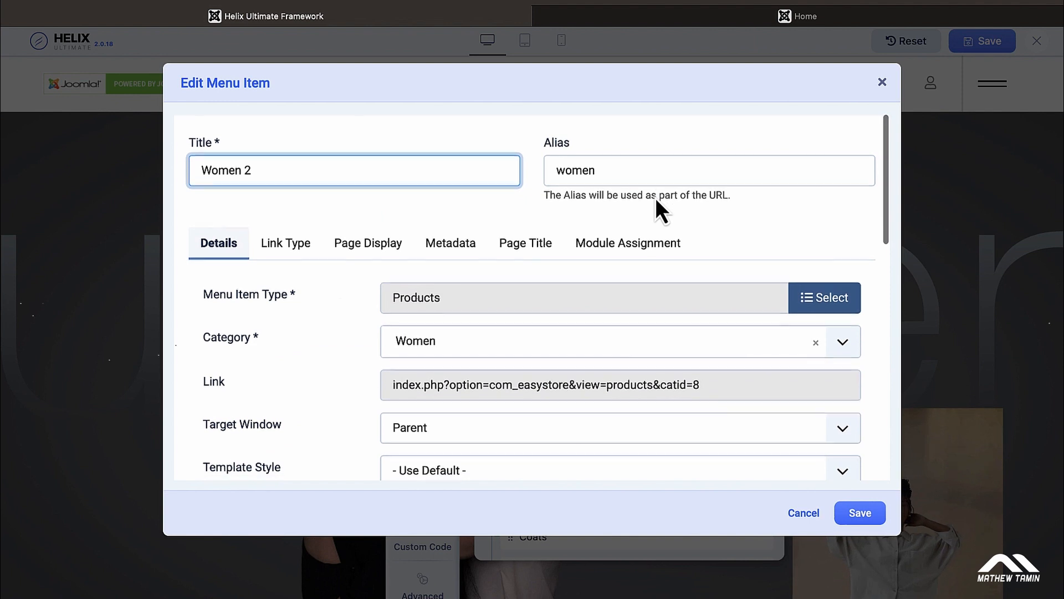
left_click(865, 520)
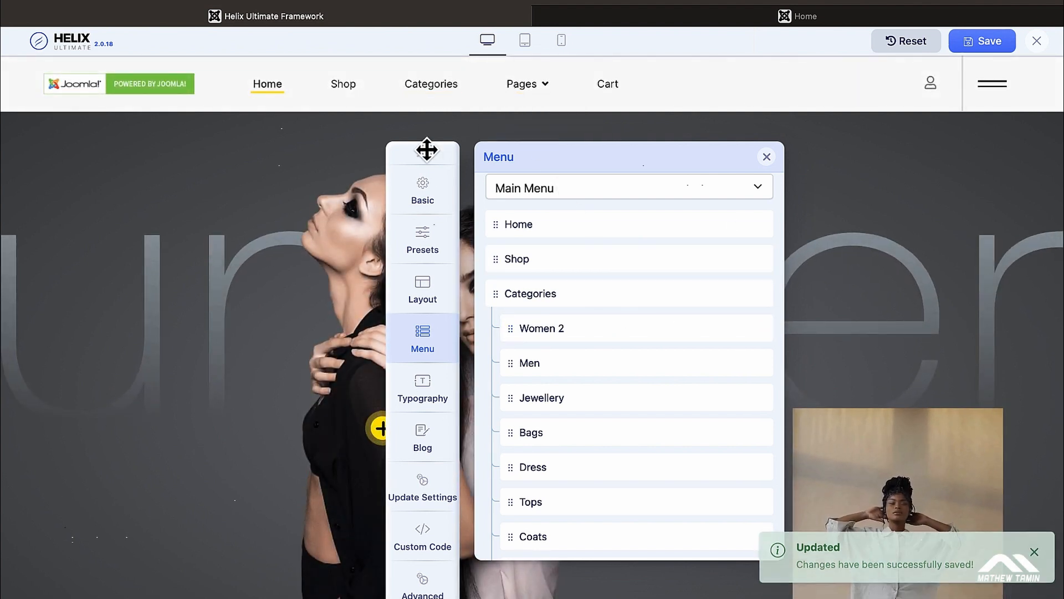
Step: Reposition the settings panel and scroll the Main Menu list to review Women 2 through Login
left_click_drag(427, 154, 448, 191)
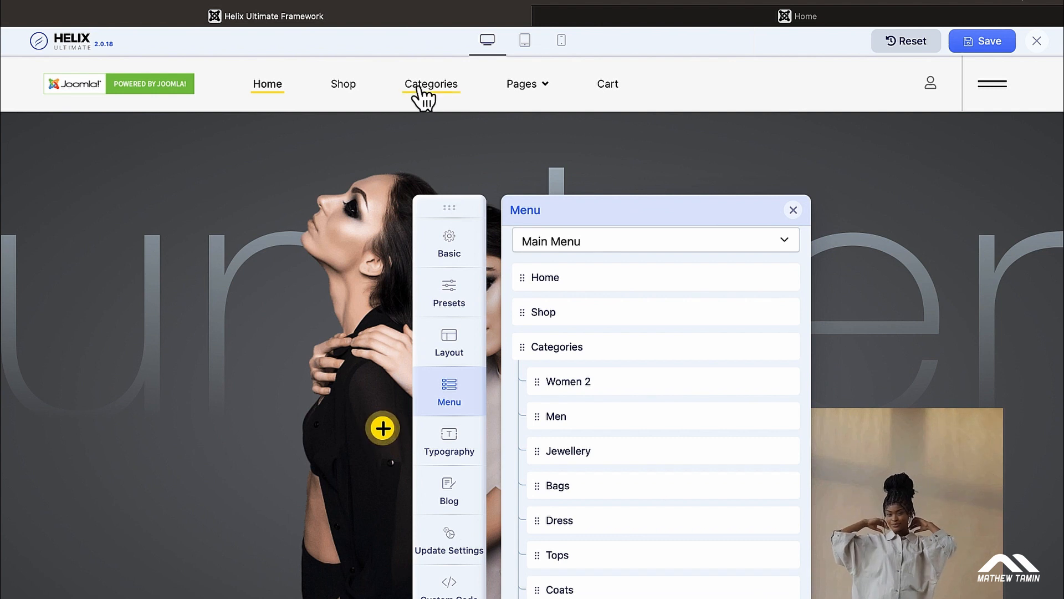
left_click_drag(450, 204, 403, 167)
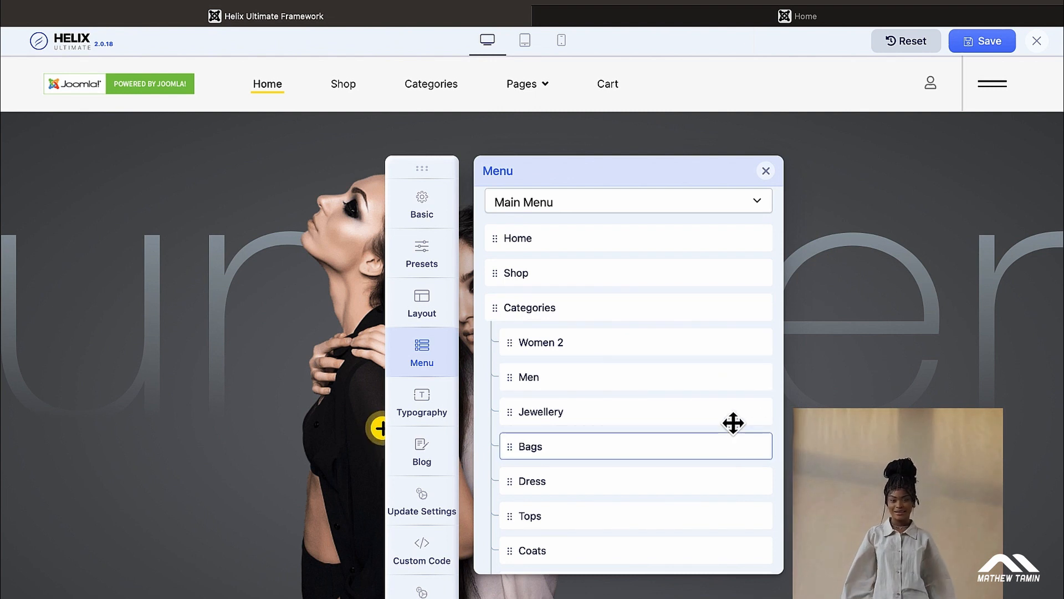
mouse_move(731, 416)
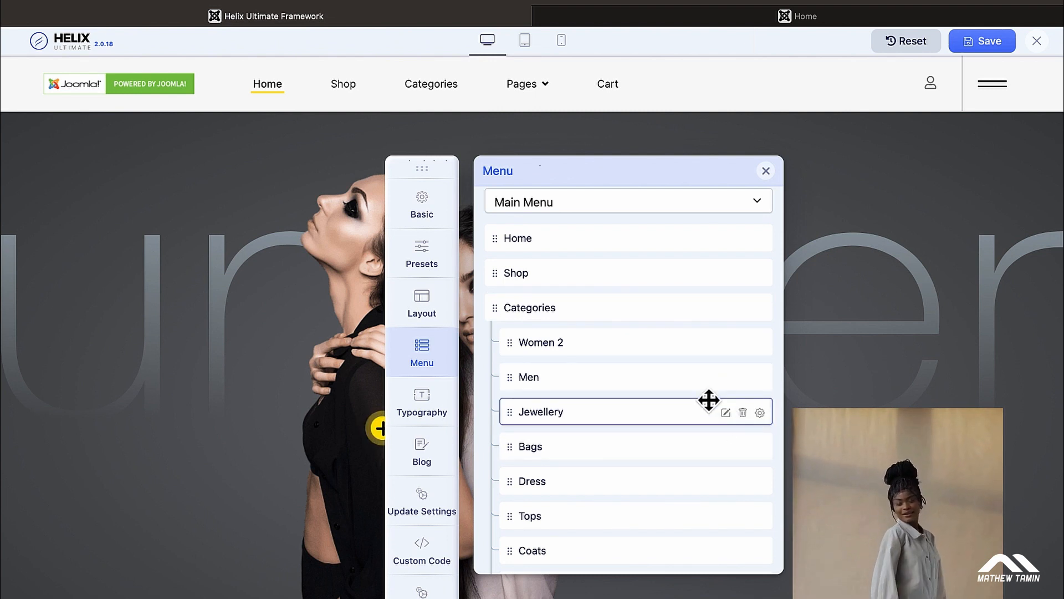
scroll(709, 399, "down", 5)
scroll(709, 399, "down", 2)
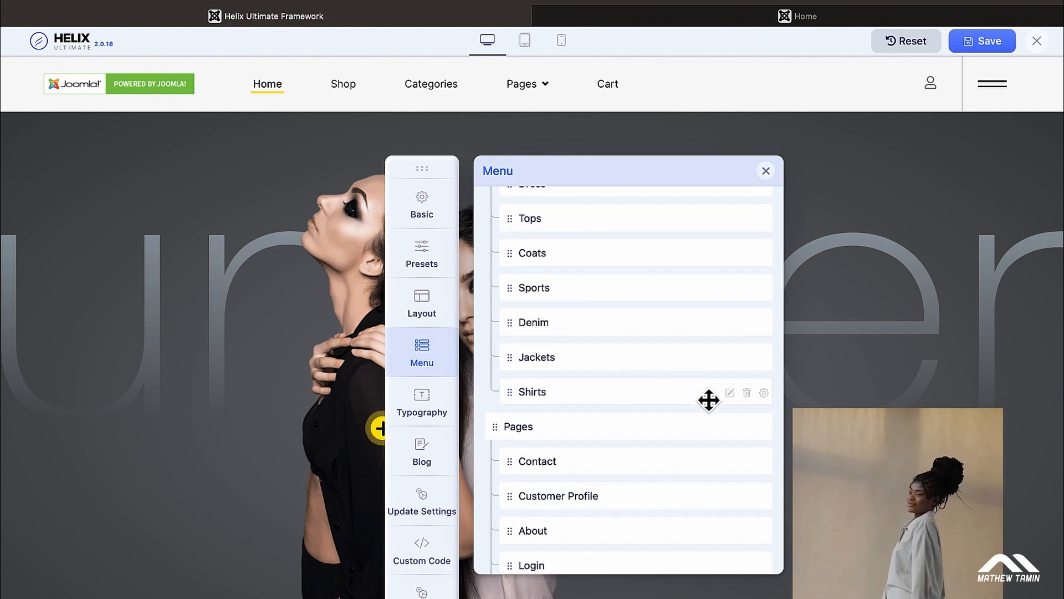
scroll(709, 400, "up", 7)
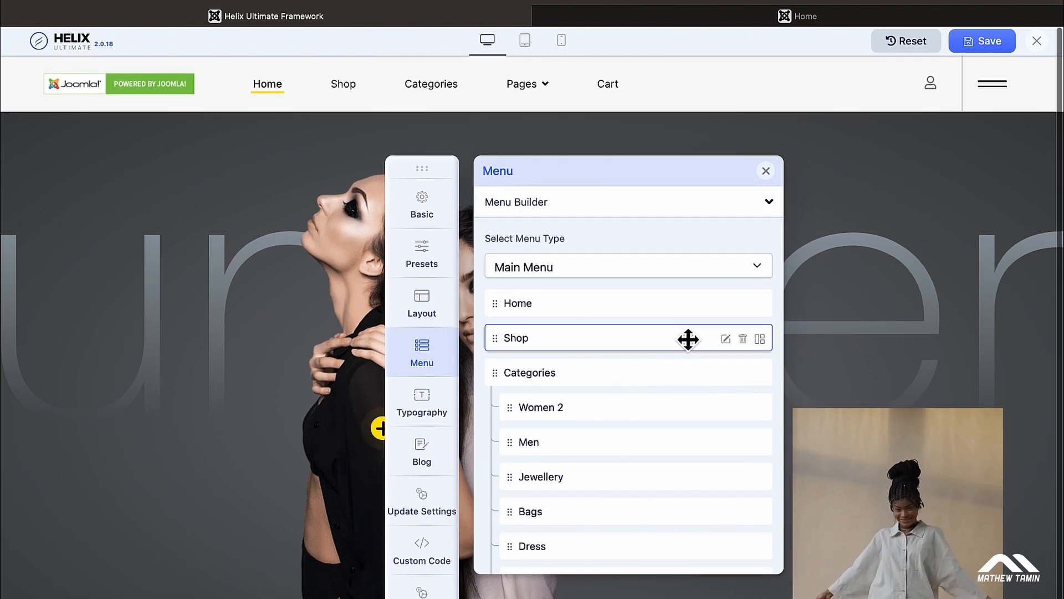
Step: Rename the Shop menu item to 'Store' and save, then bring up the colour Presets
left_click(726, 339)
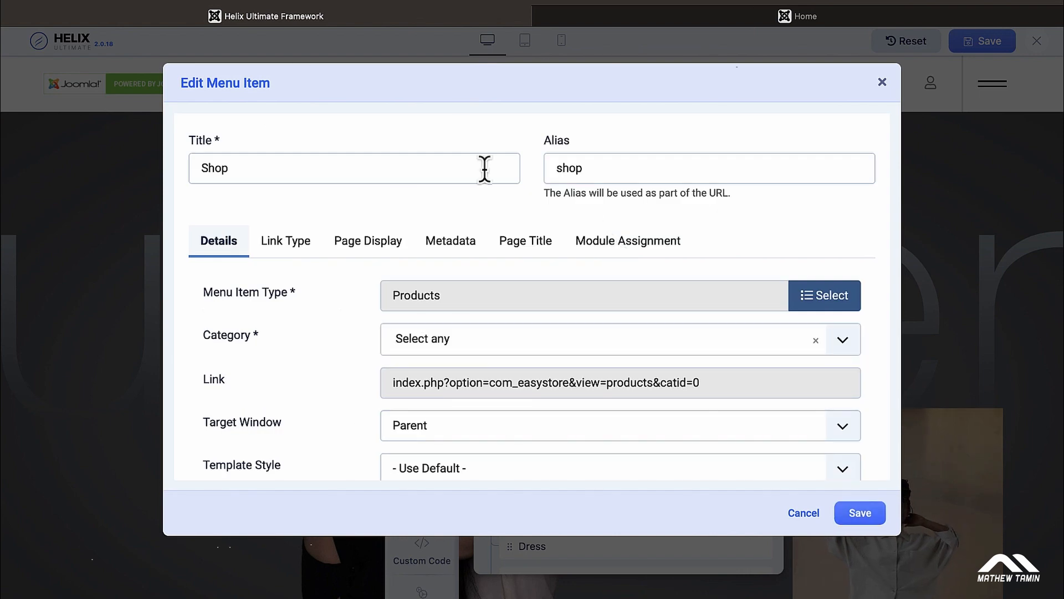
double_click(380, 169)
type("Sto")
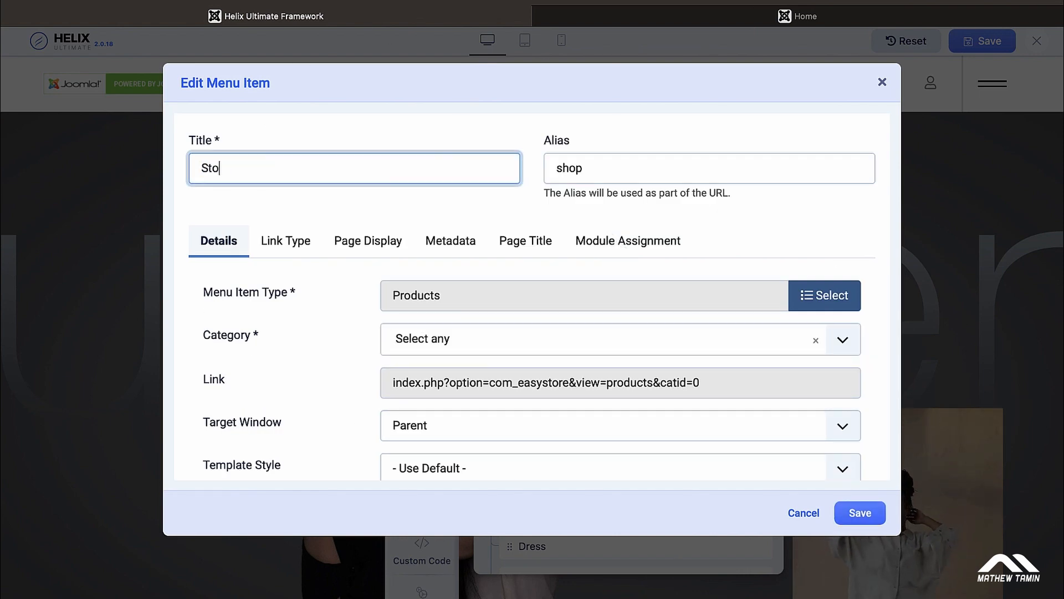
type("re")
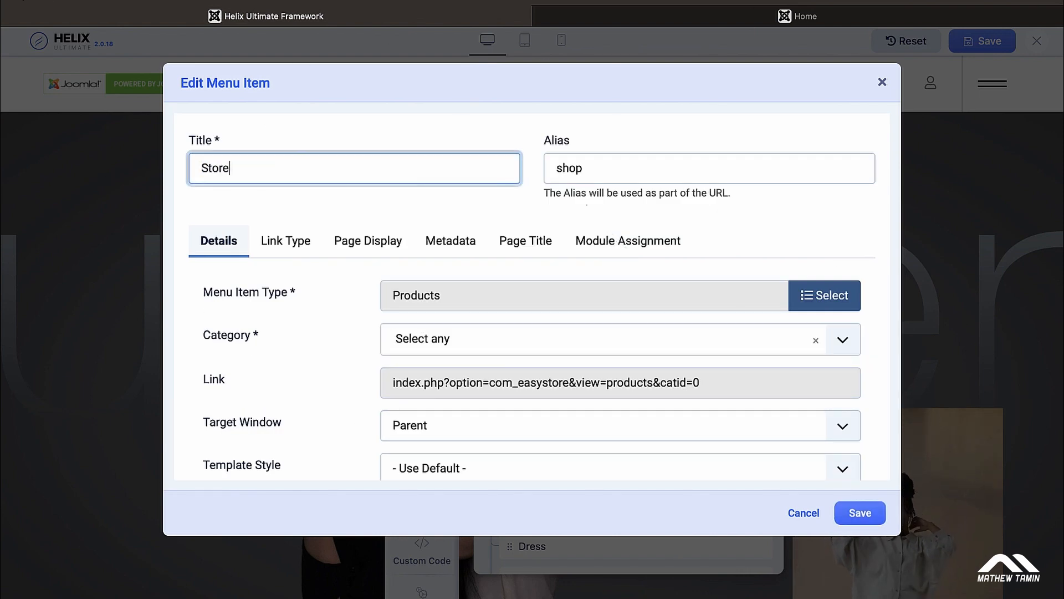
left_click(860, 515)
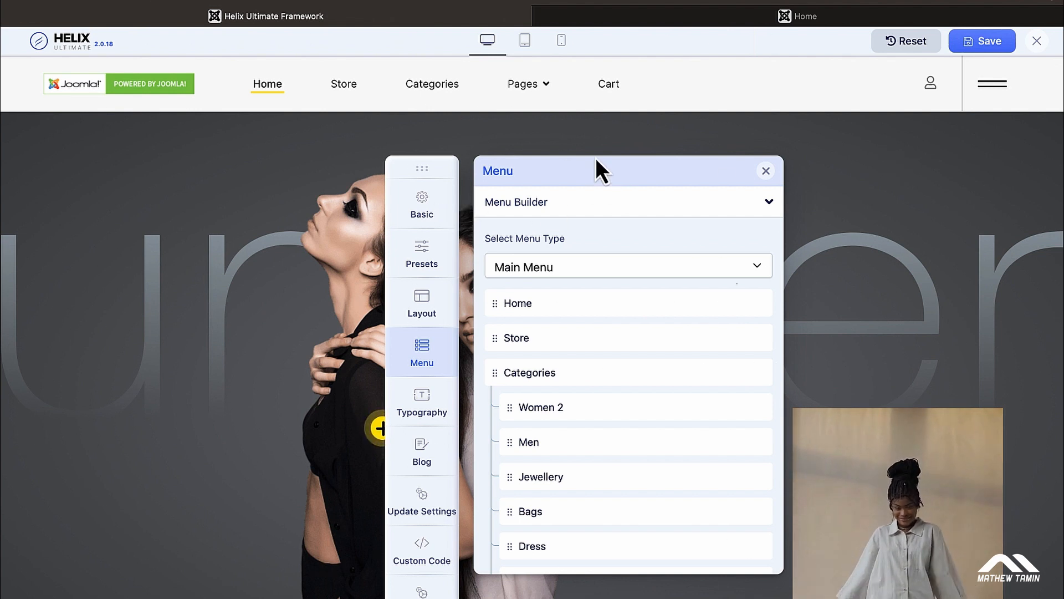
left_click(424, 247)
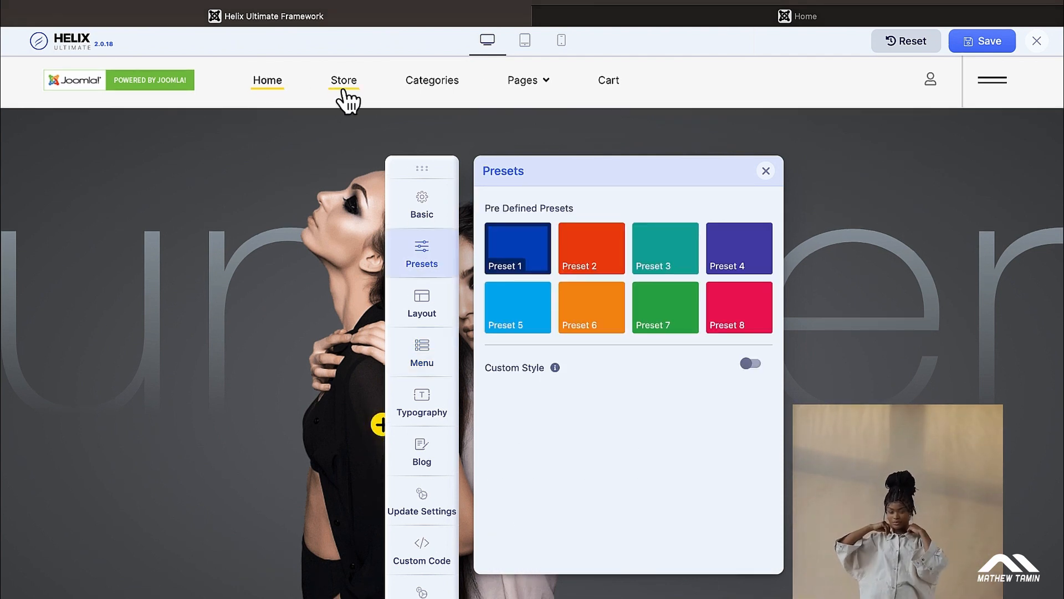
Step: Select Preset 5 and turn on Custom Style to list Top Bar through Footer colour sections
mouse_move(494, 91)
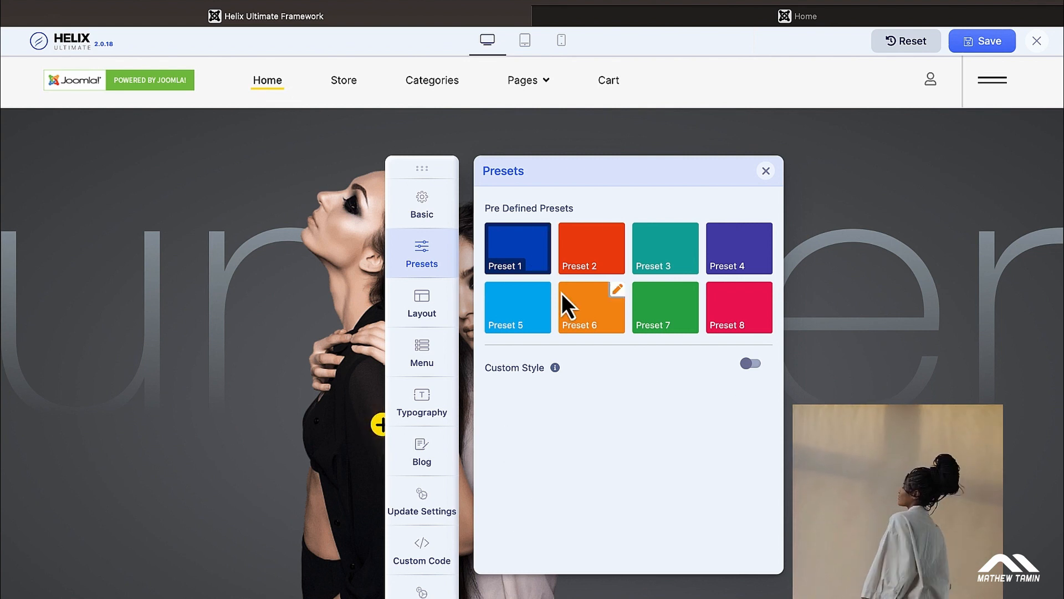
left_click(529, 327)
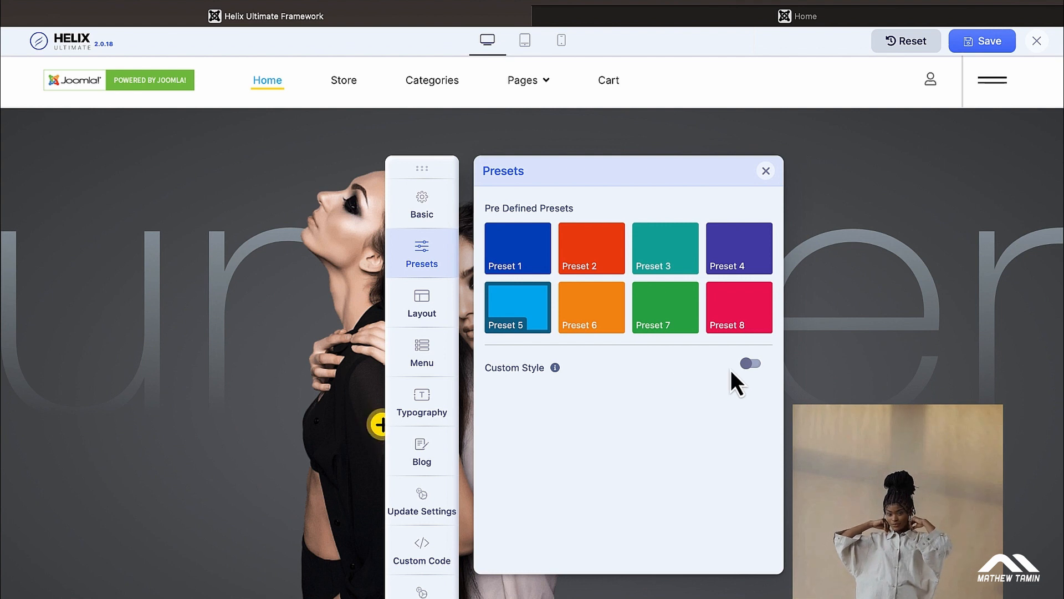
left_click(754, 365)
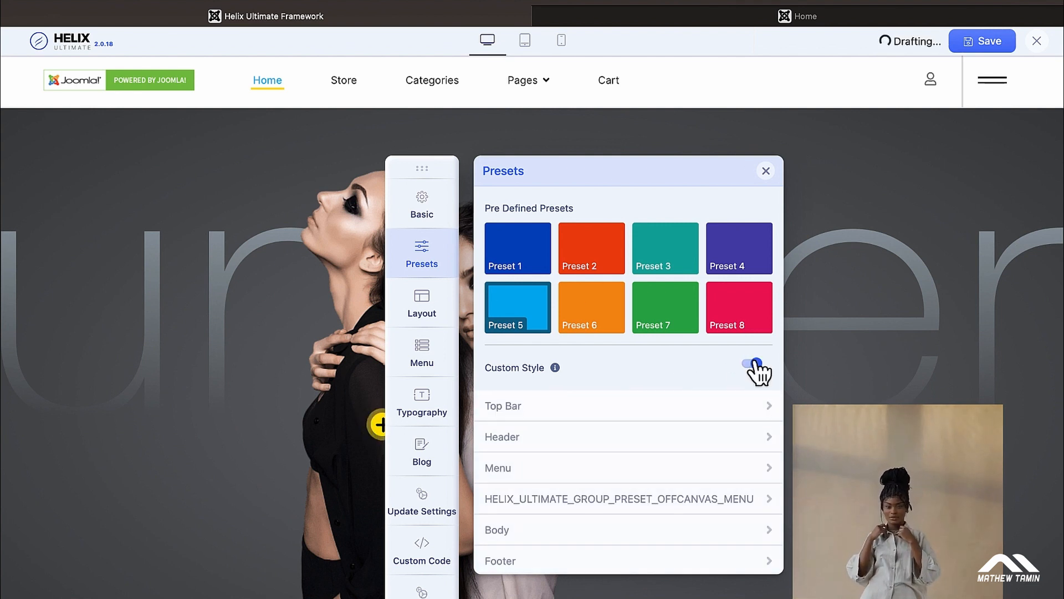
Step: Expand the header colour settings and give the header background a red colour as a first pick
left_click(661, 405)
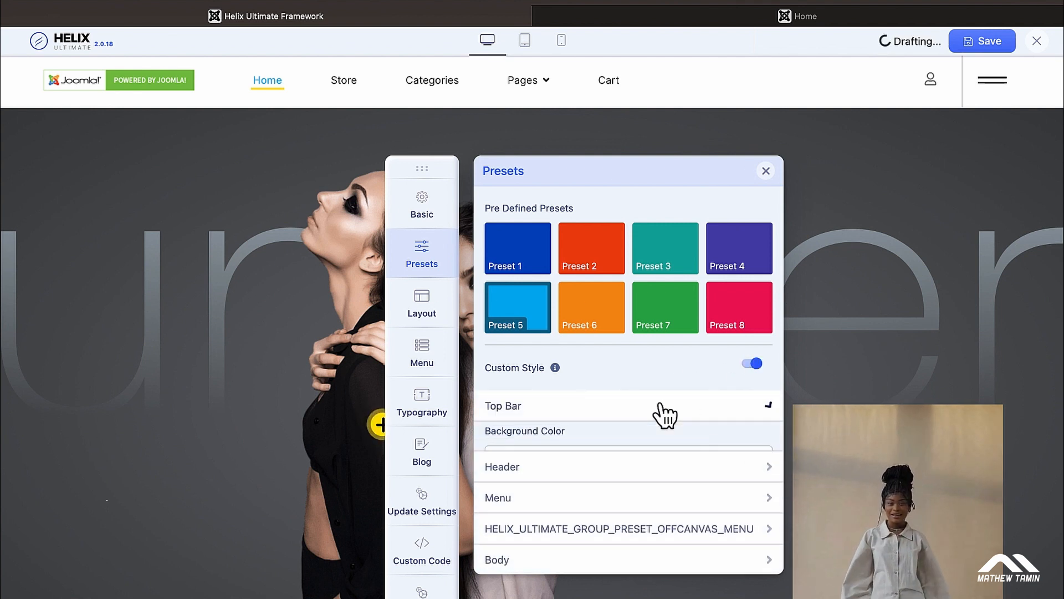
scroll(658, 414, "down", 3)
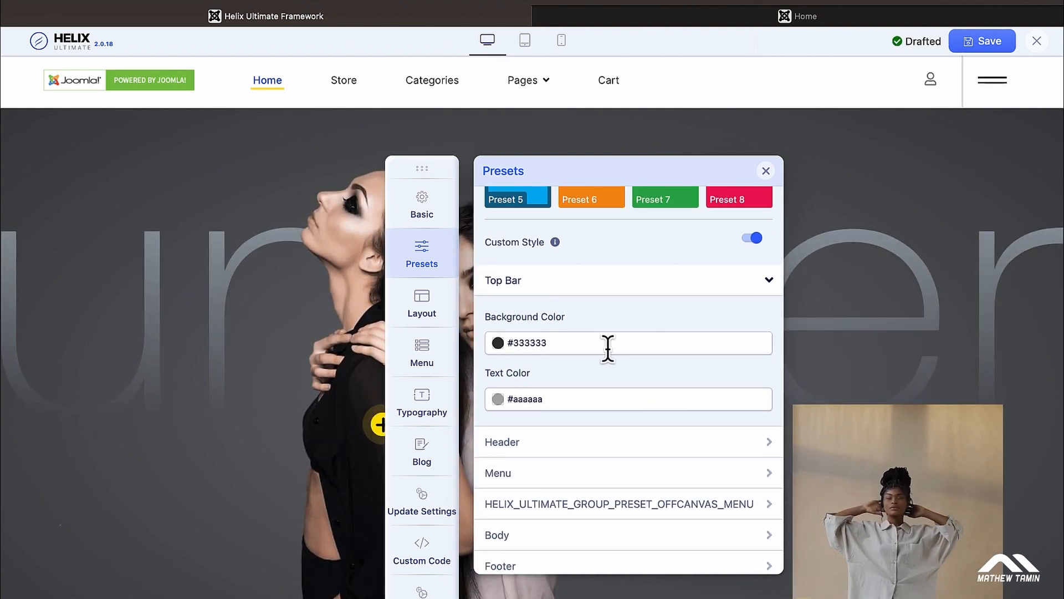
left_click(594, 450)
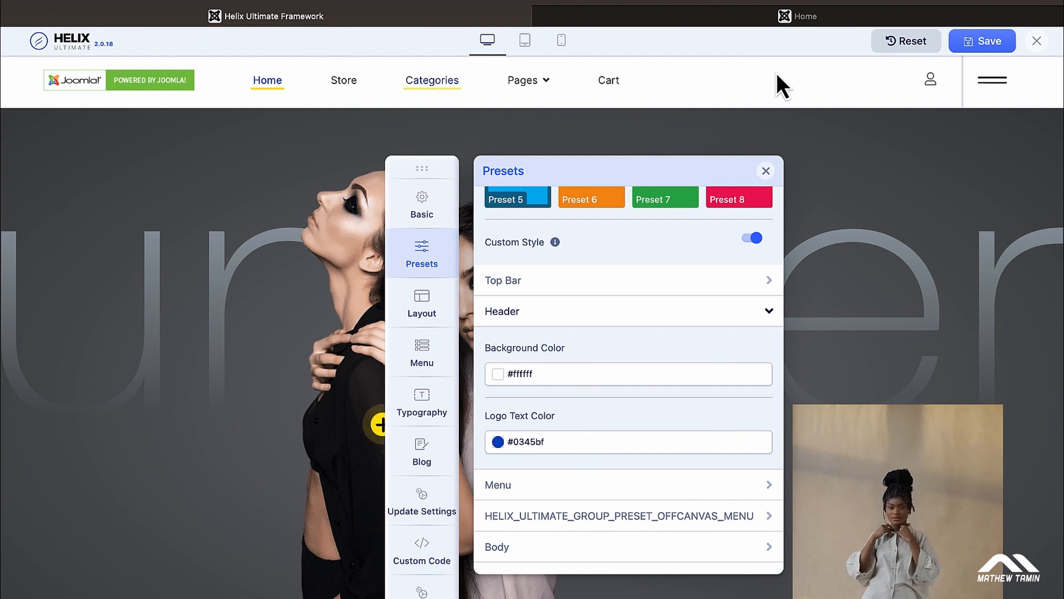
left_click(626, 368)
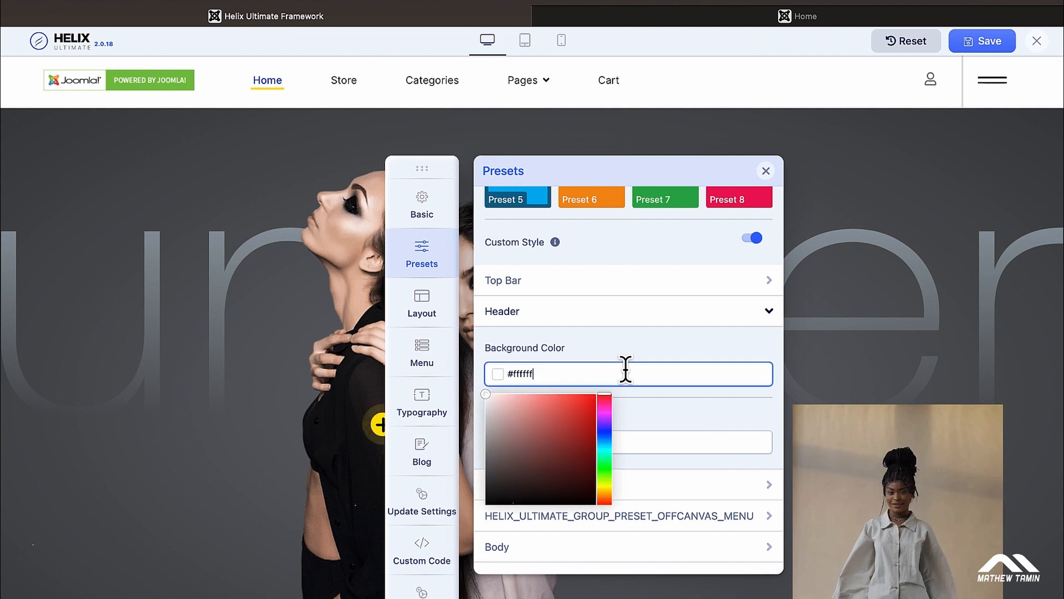
left_click(581, 425)
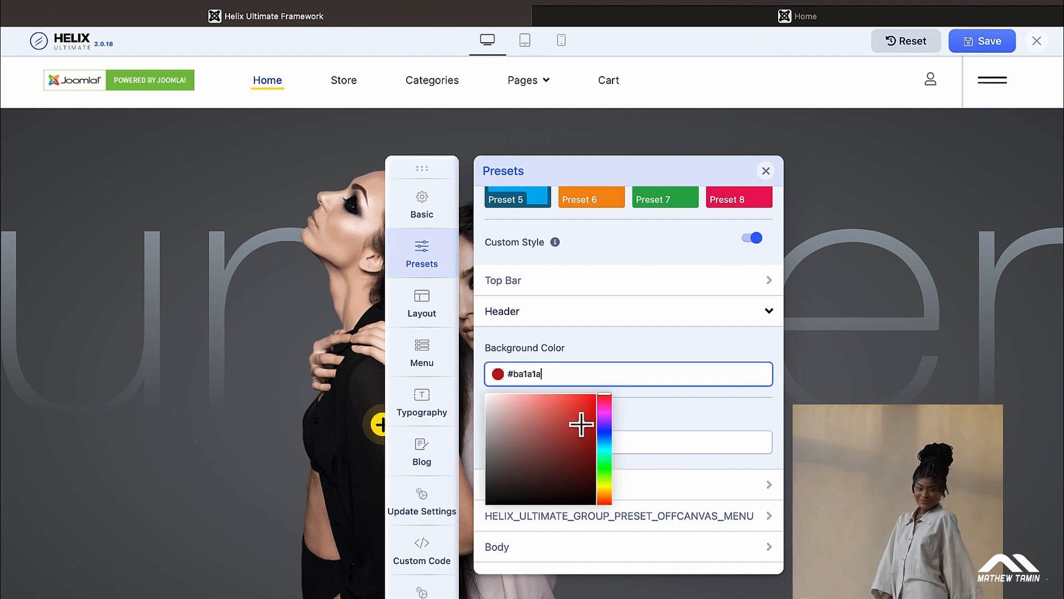
left_click(648, 413)
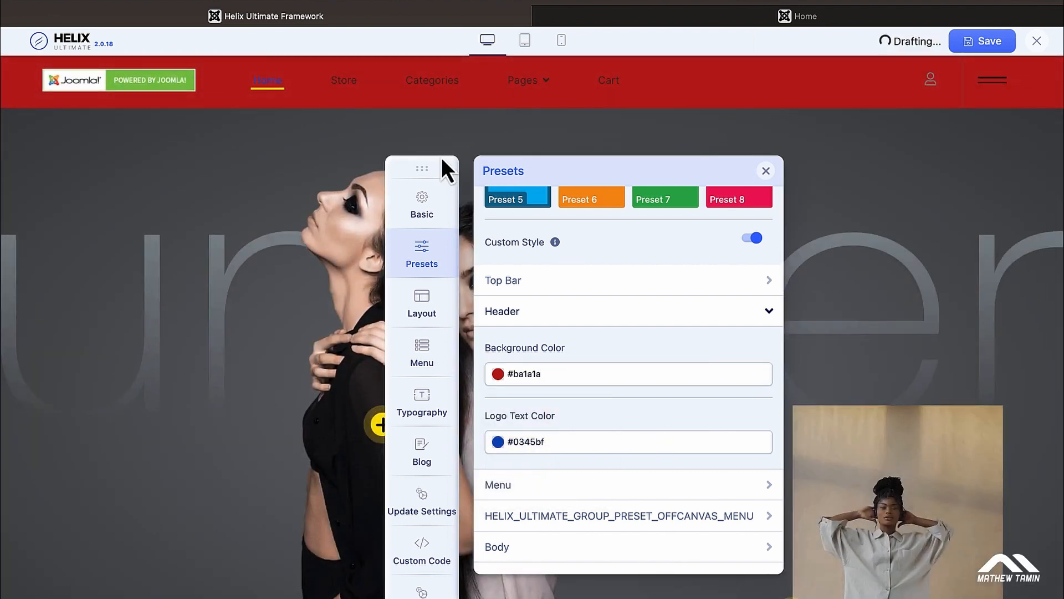
Step: Shift the header background colour from red to dark olive #242604
left_click(610, 374)
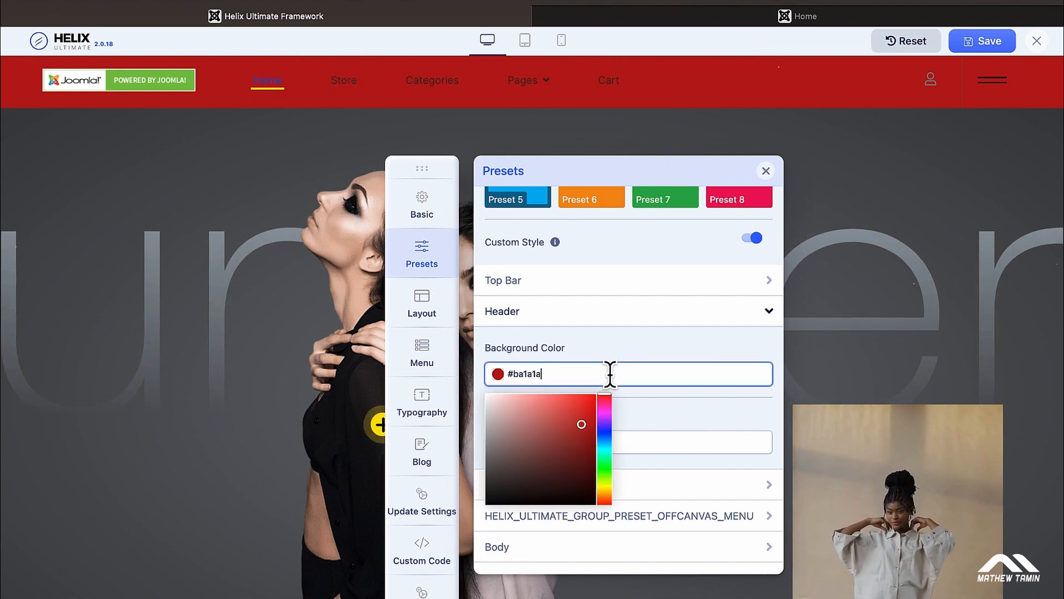
left_click_drag(605, 466, 604, 486)
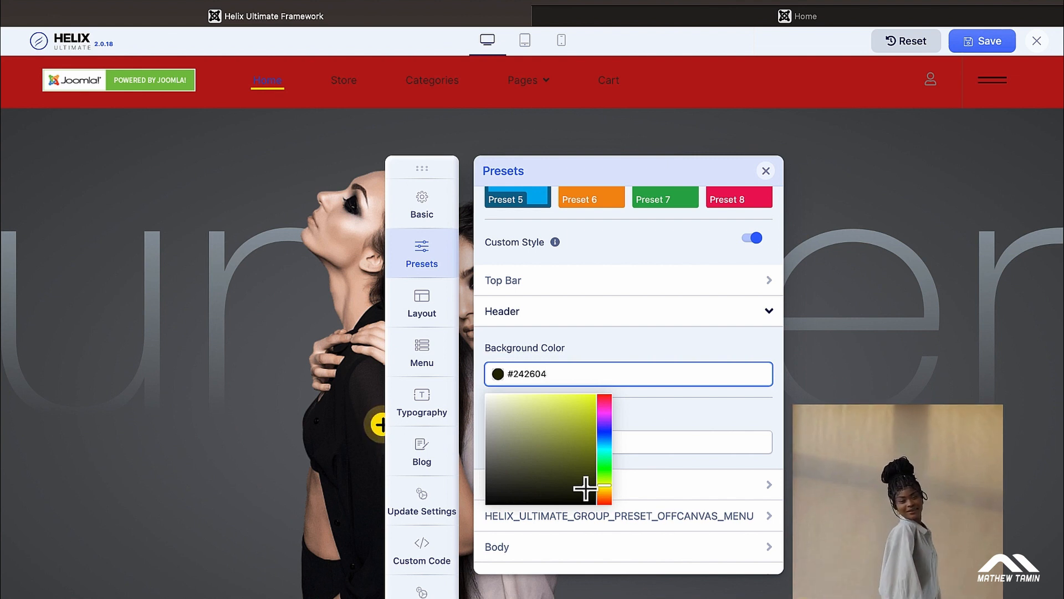
left_click(693, 414)
scroll(693, 414, "down", 1)
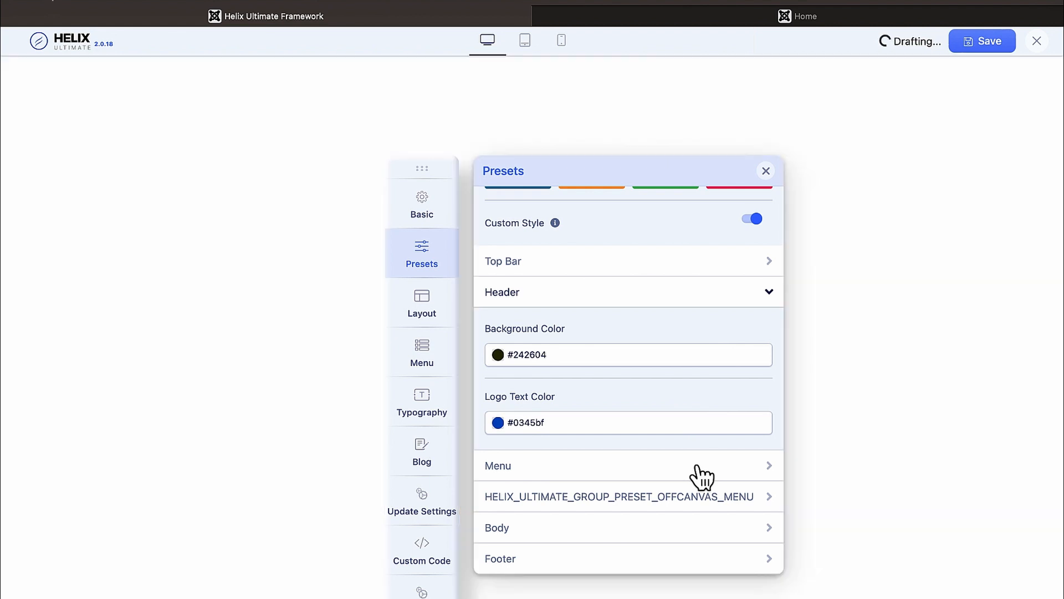
left_click(699, 471)
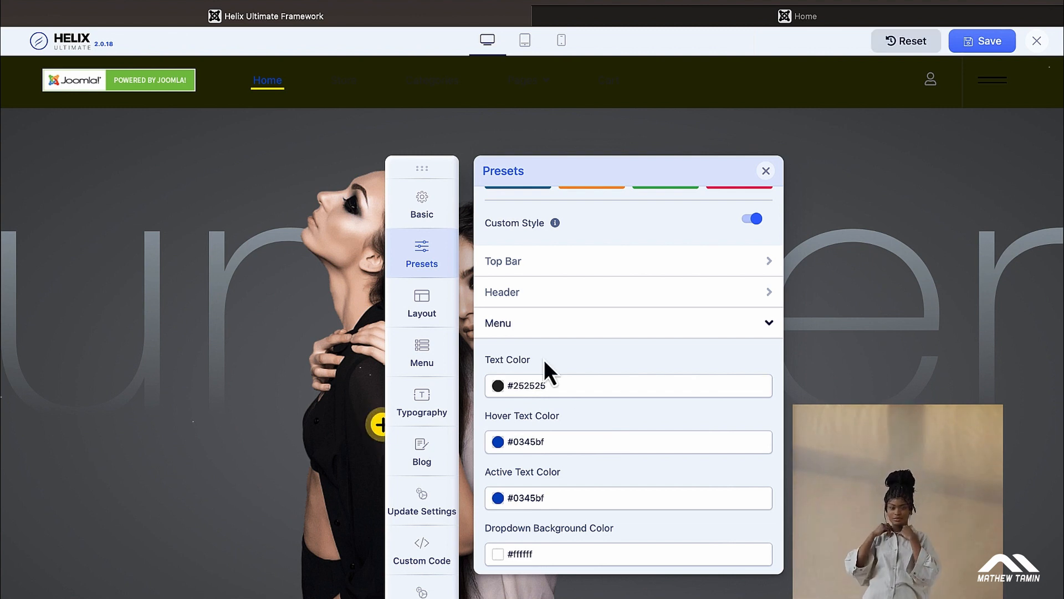
Step: Set the menu Hover Text Color to white #ffffff
left_click(566, 442)
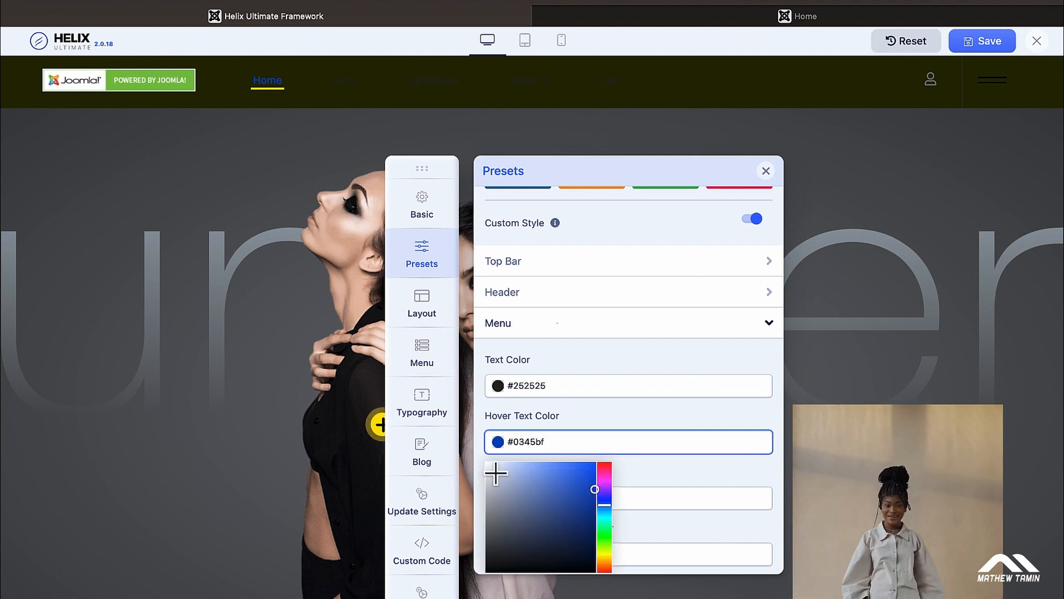
left_click_drag(495, 473, 481, 460)
left_click(628, 411)
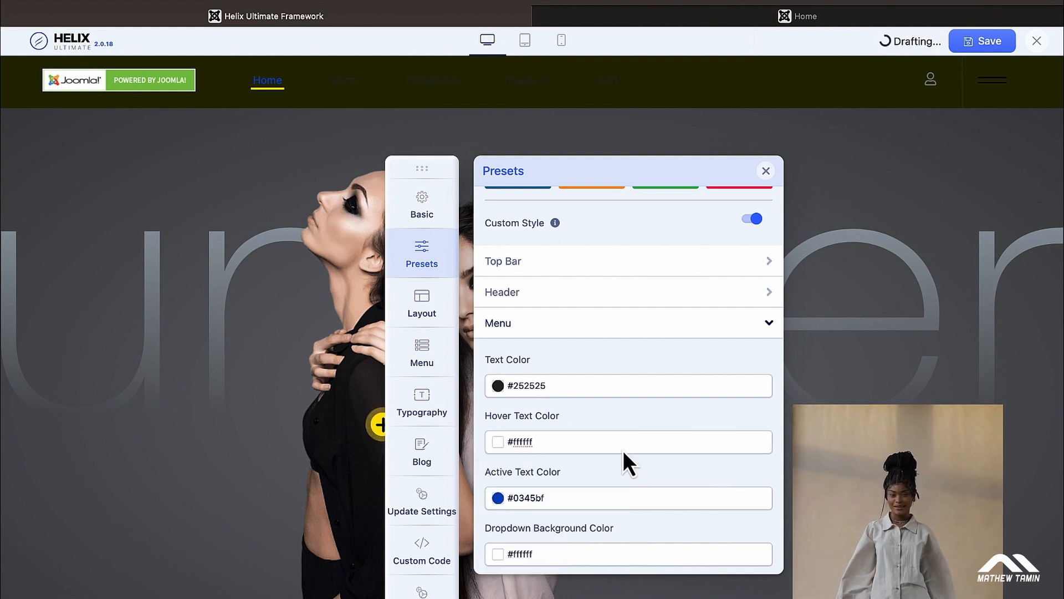
Step: Set the menu Active Text Color to near-white #fafafa
left_click(594, 497)
left_click(495, 525)
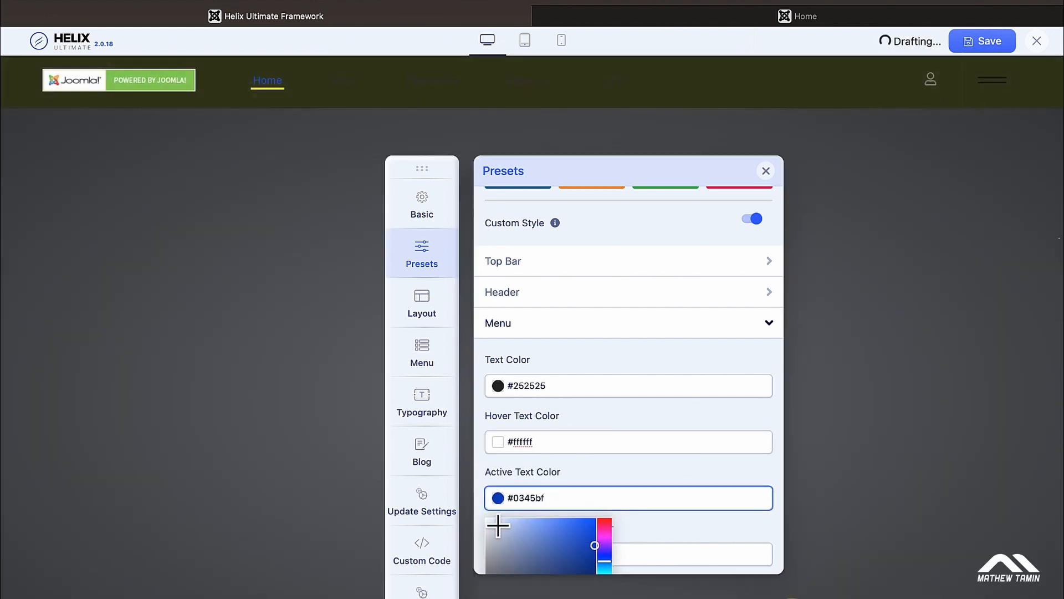
left_click_drag(489, 521, 487, 519)
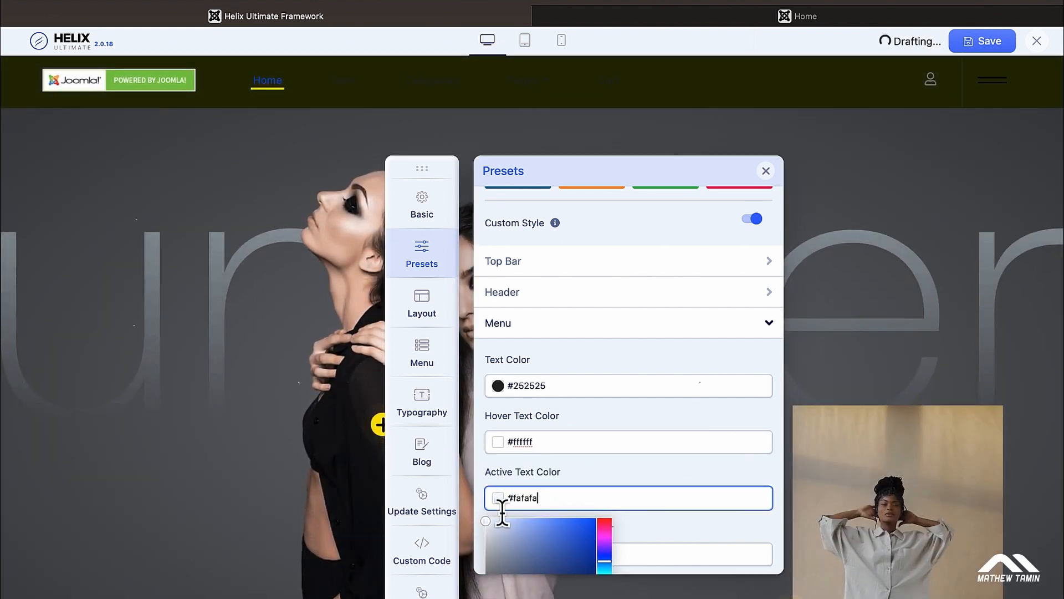
left_click(631, 474)
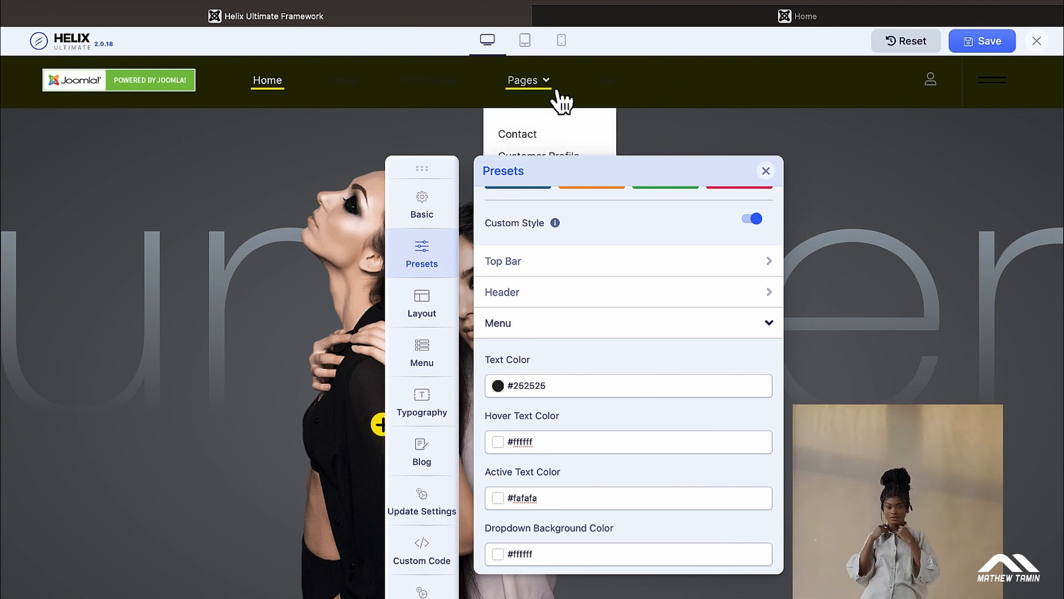
scroll(593, 380, "down", 3)
scroll(594, 380, "down", 1)
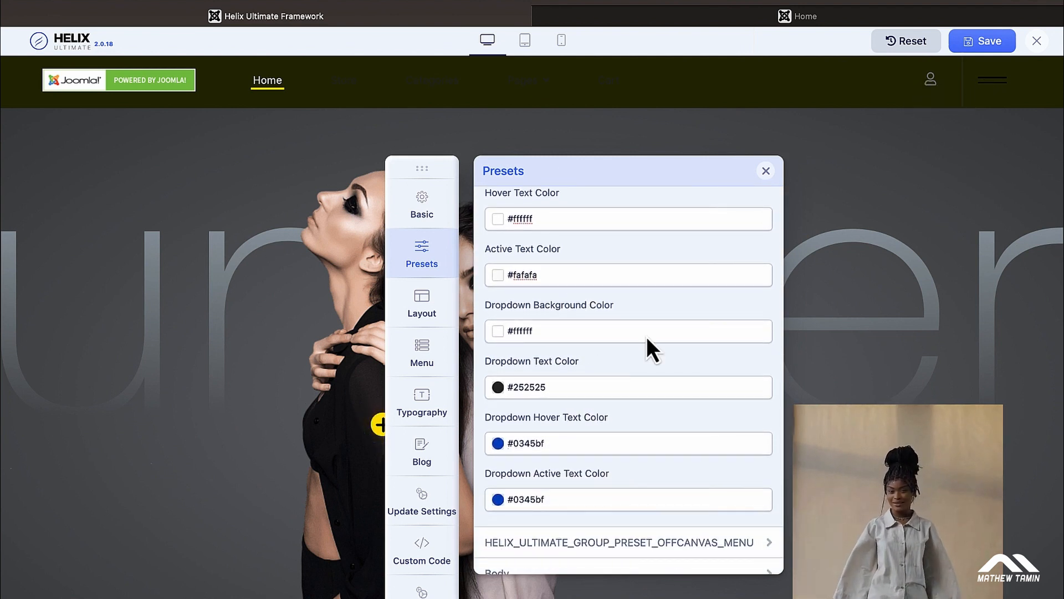
scroll(630, 369, "down", 1)
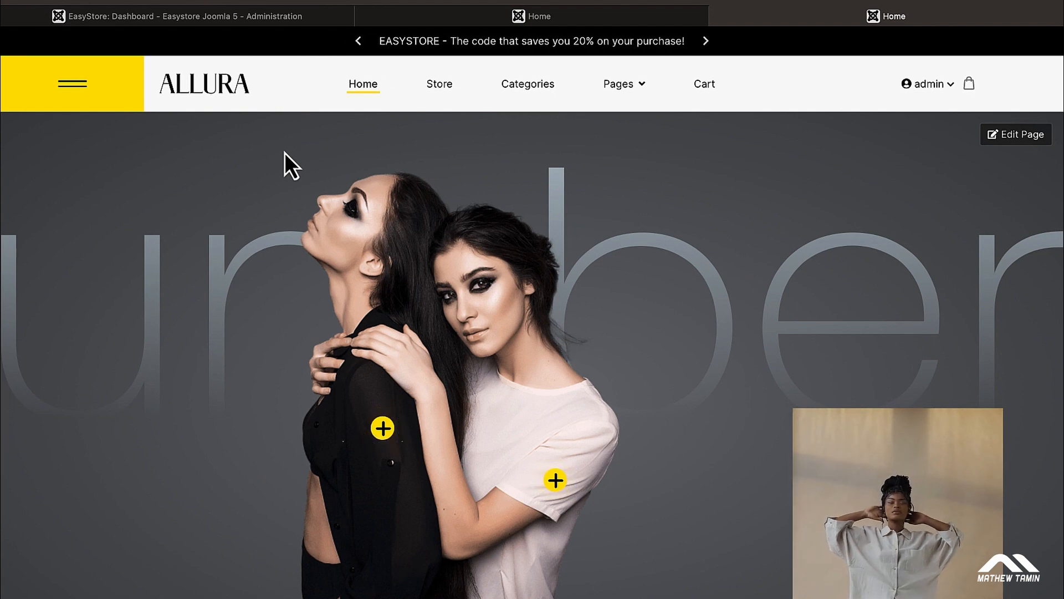
Step: Open the allura - Default template options in Helix Ultimate and dock its sidebar on the left
left_click(221, 21)
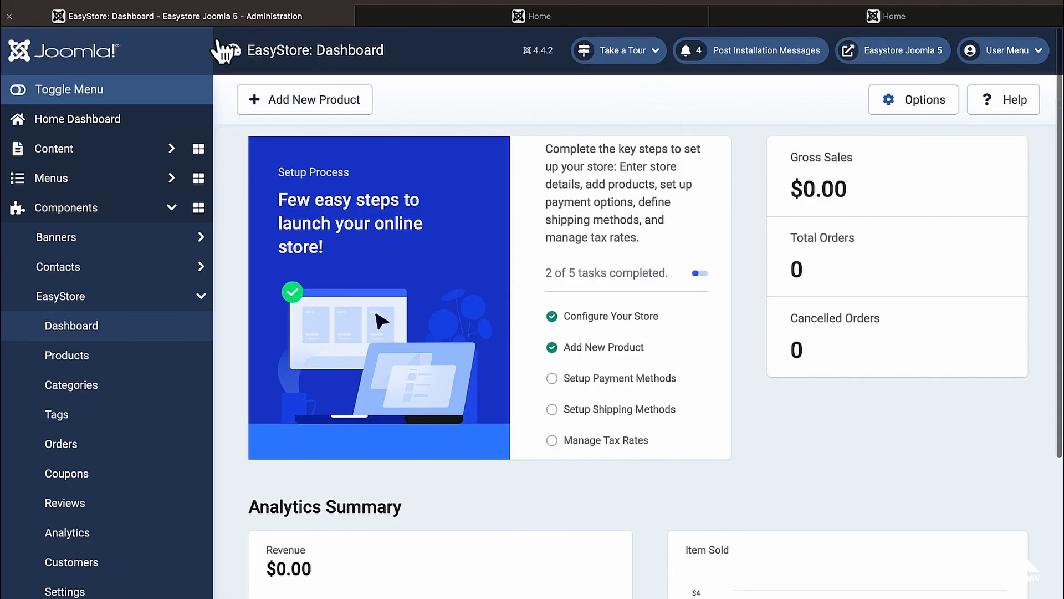
scroll(177, 246, "down", 5)
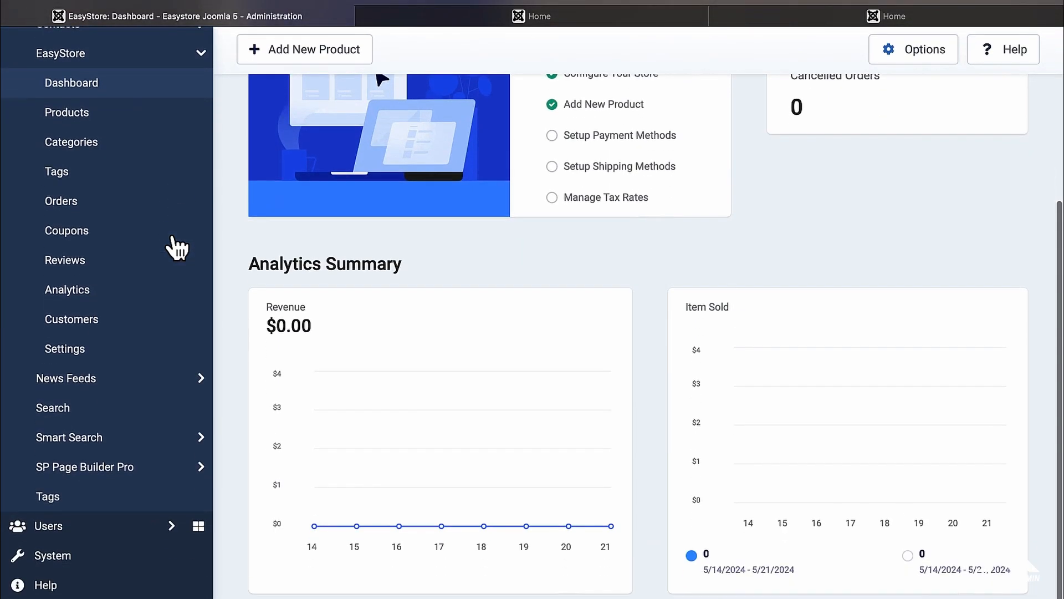
left_click(89, 559)
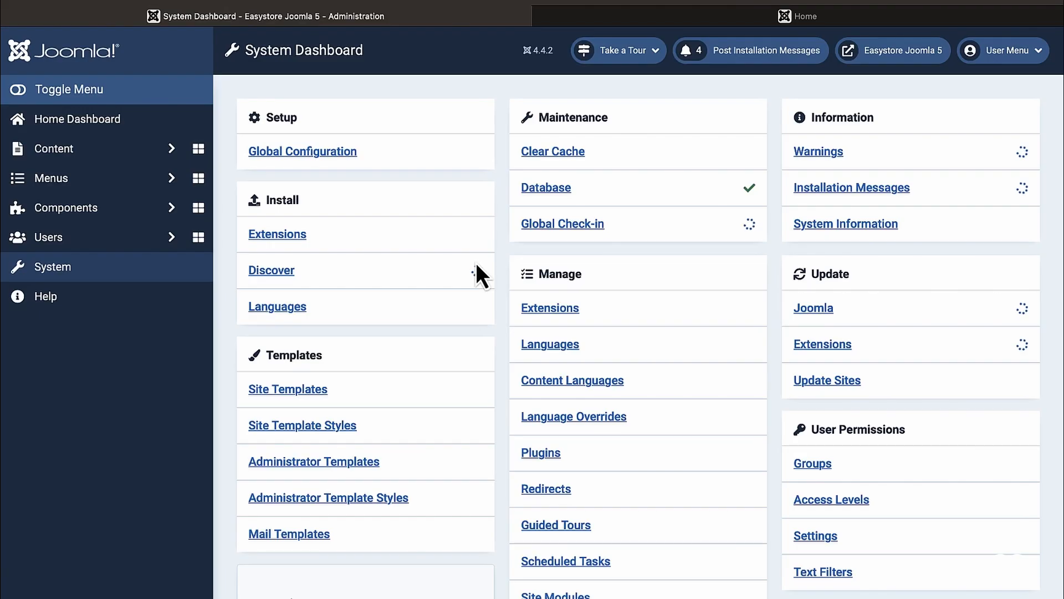
left_click(300, 426)
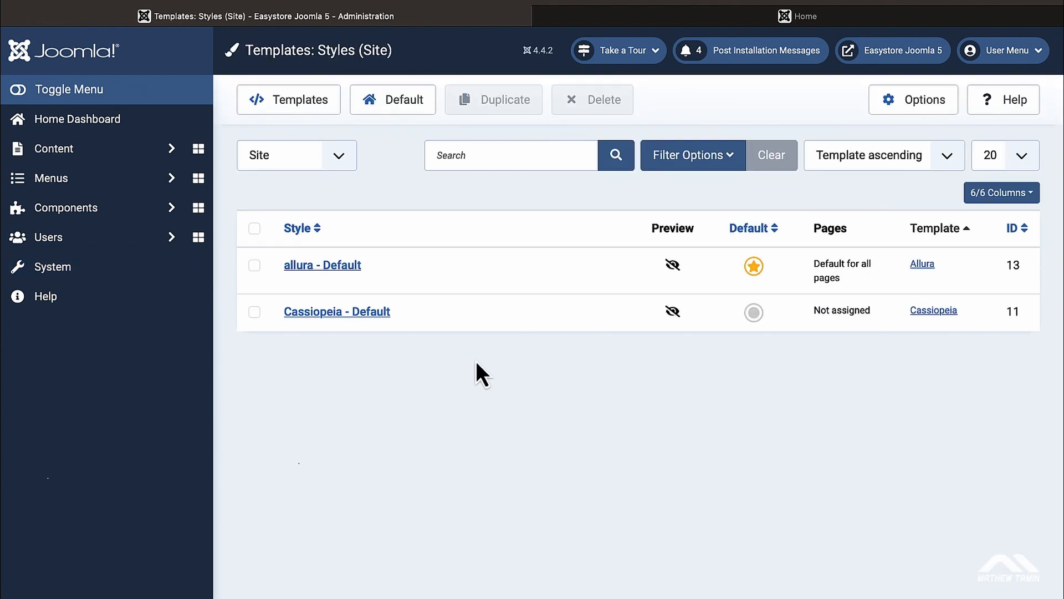
left_click(333, 266)
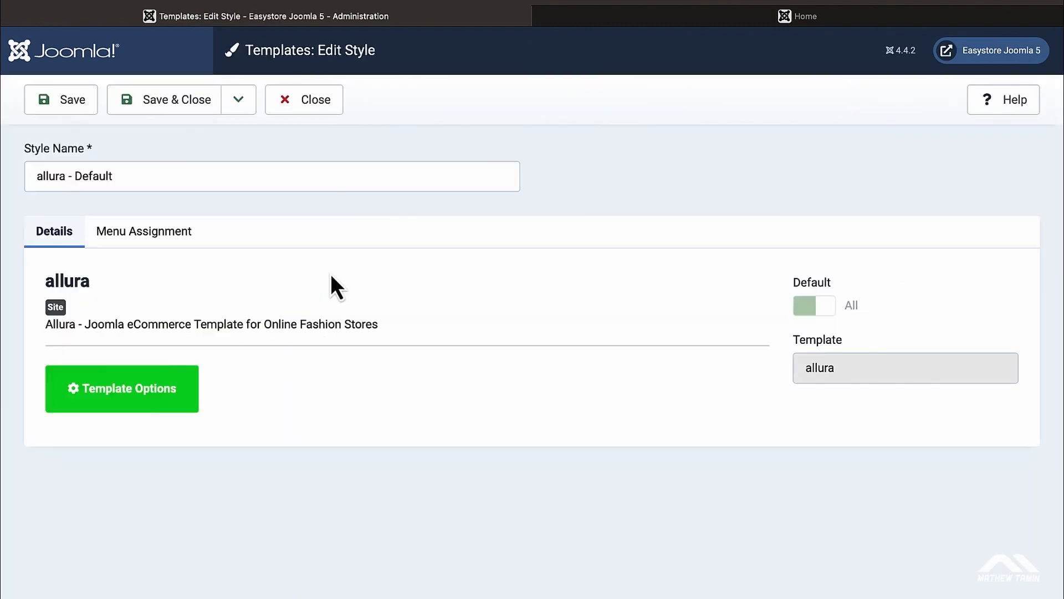
left_click(154, 391)
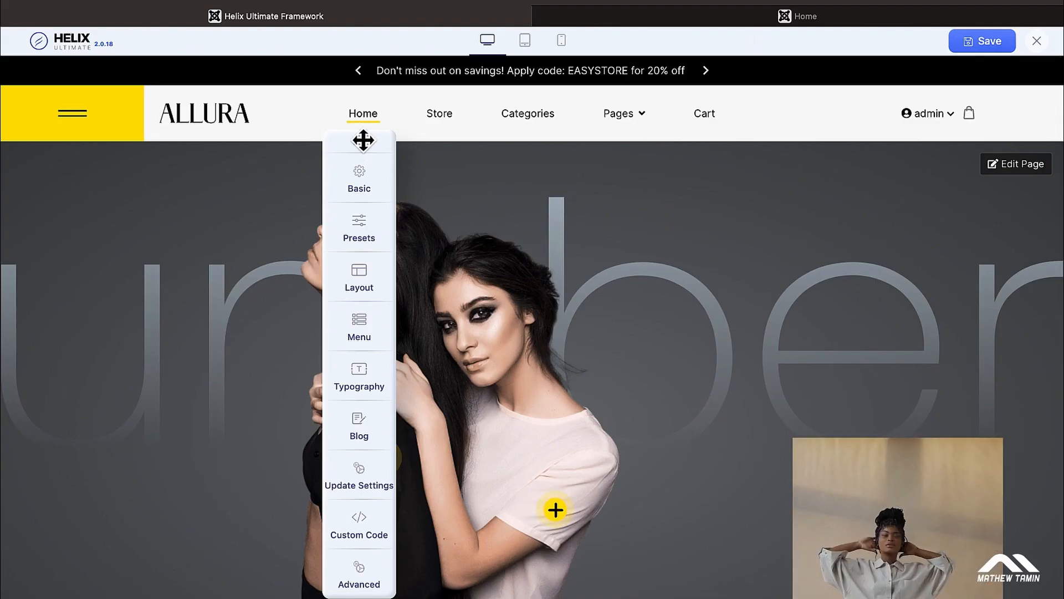
left_click_drag(363, 140, 80, 147)
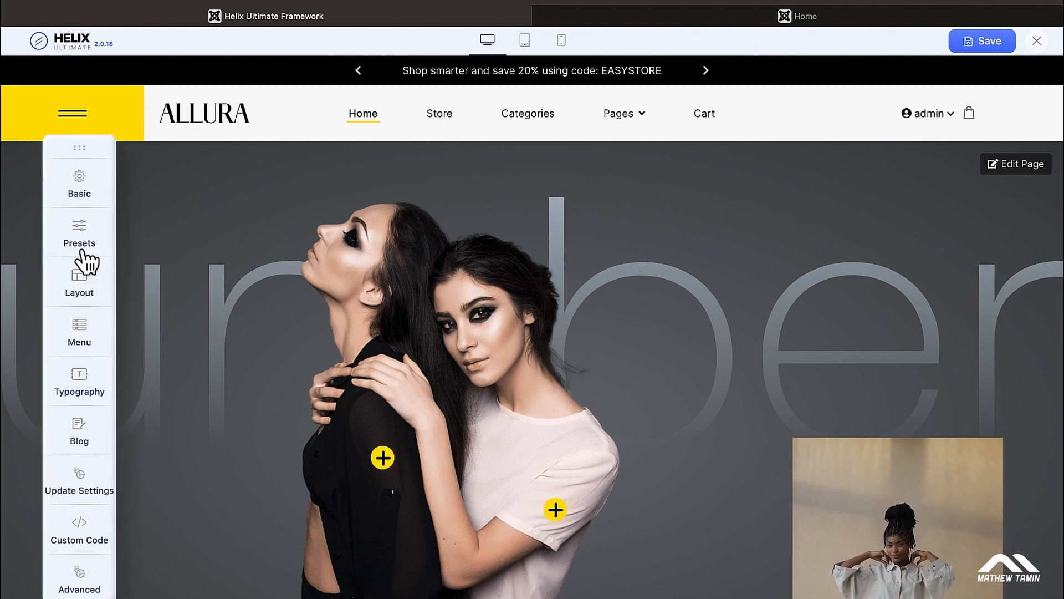
left_click(81, 336)
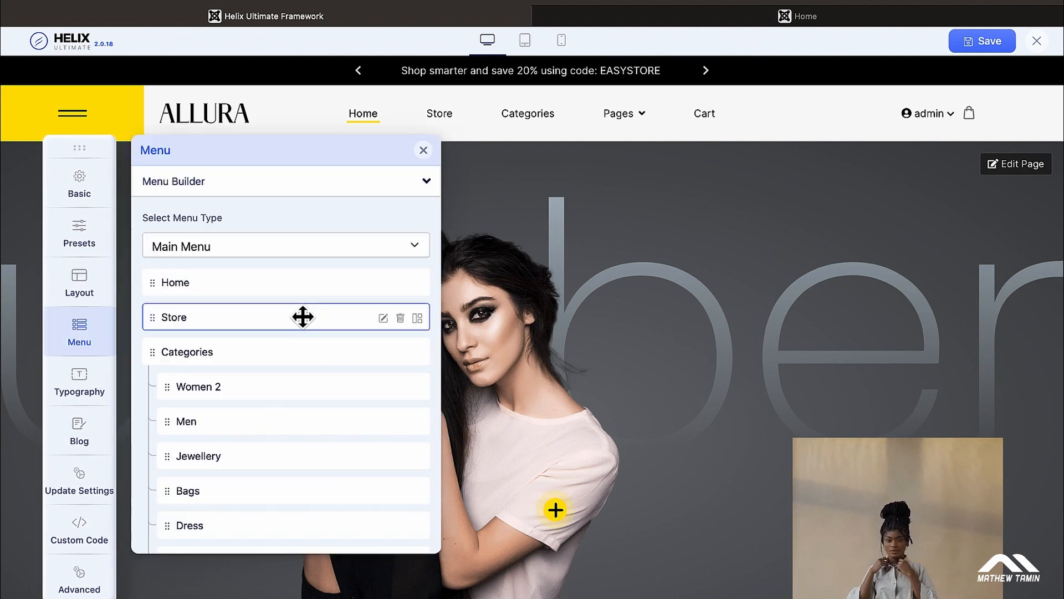
Step: Edit the Tops menu item, an EasyStore Products link to the Tops category
scroll(303, 317, "down", 5)
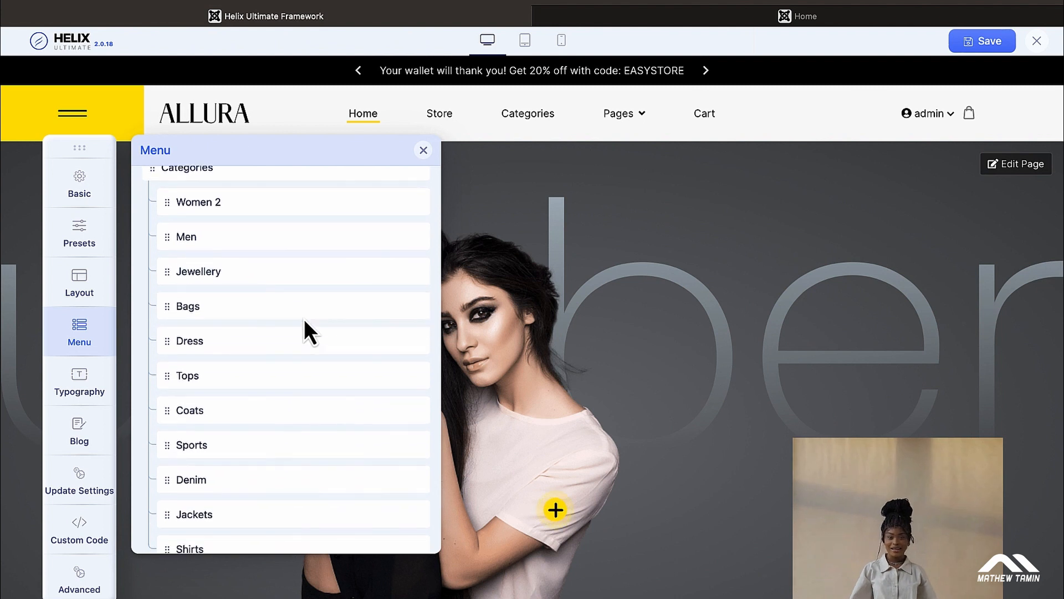
scroll(304, 318, "down", 3)
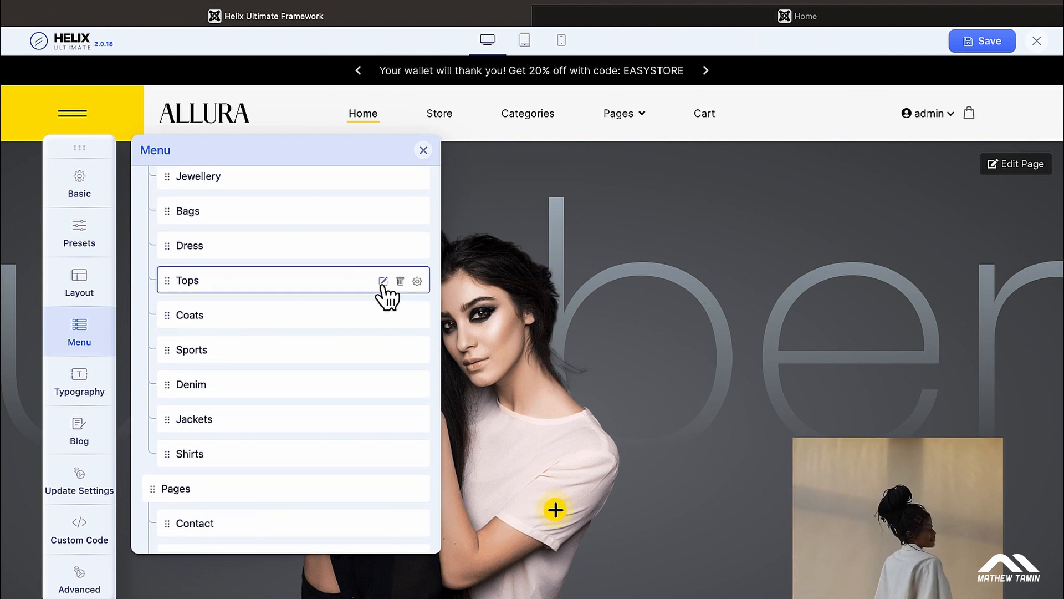
left_click(383, 281)
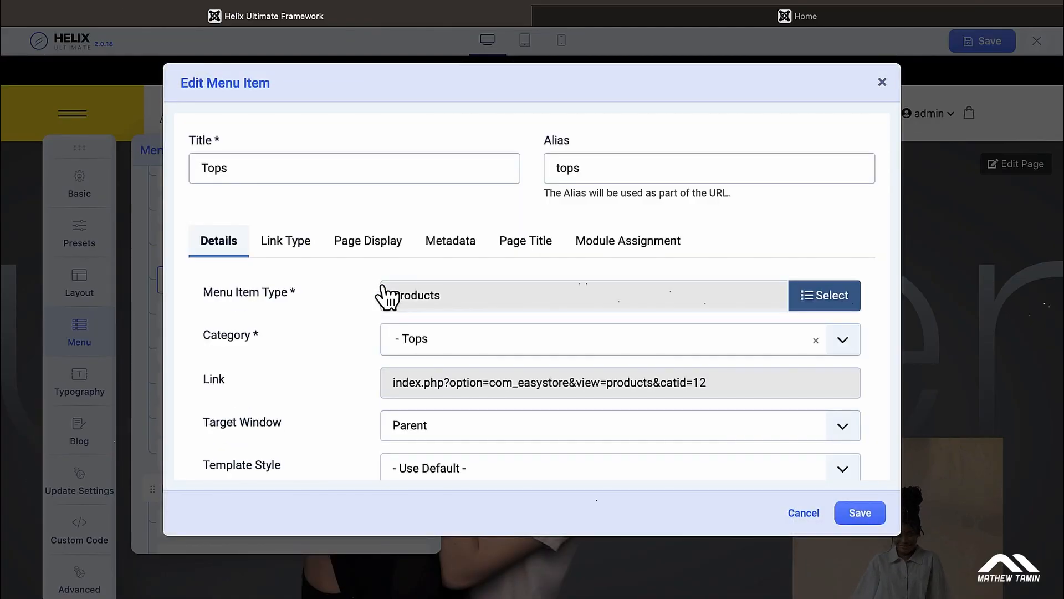
scroll(508, 310, "down", 1)
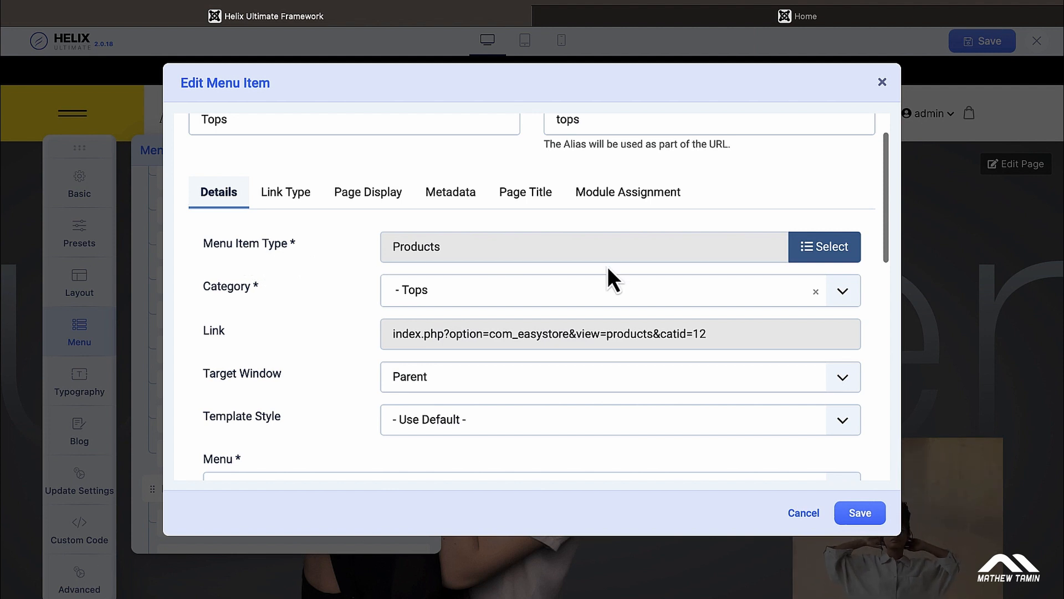
scroll(749, 328, "up", 1)
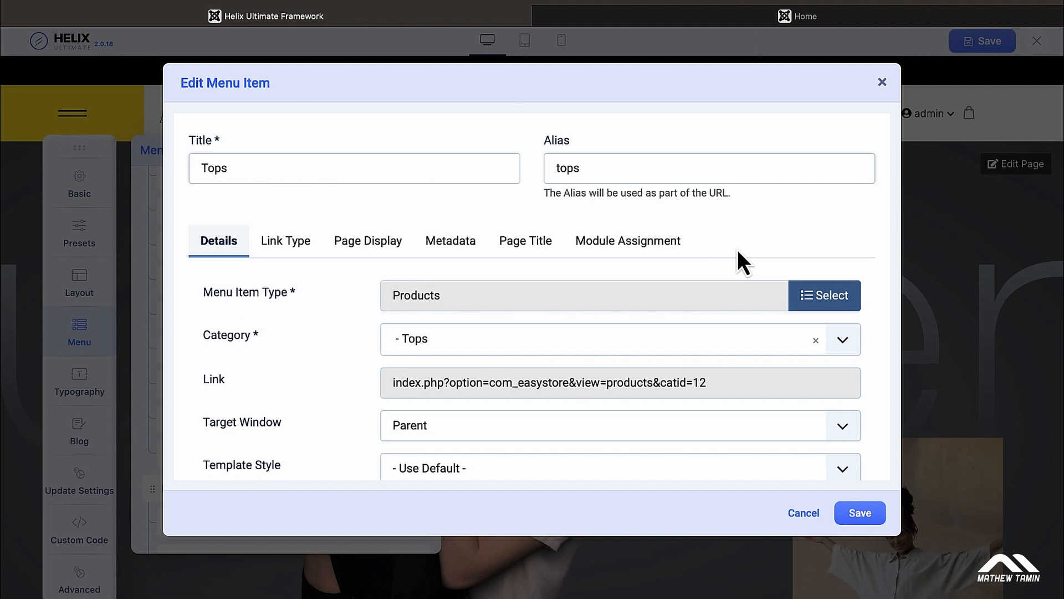
scroll(738, 252, "down", 1)
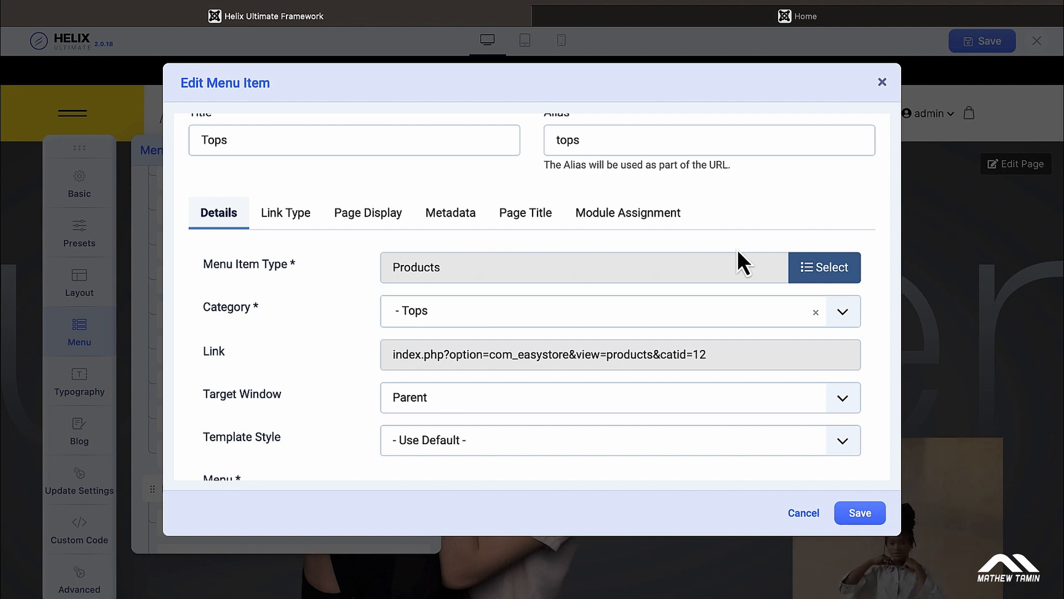
scroll(738, 251, "down", 1)
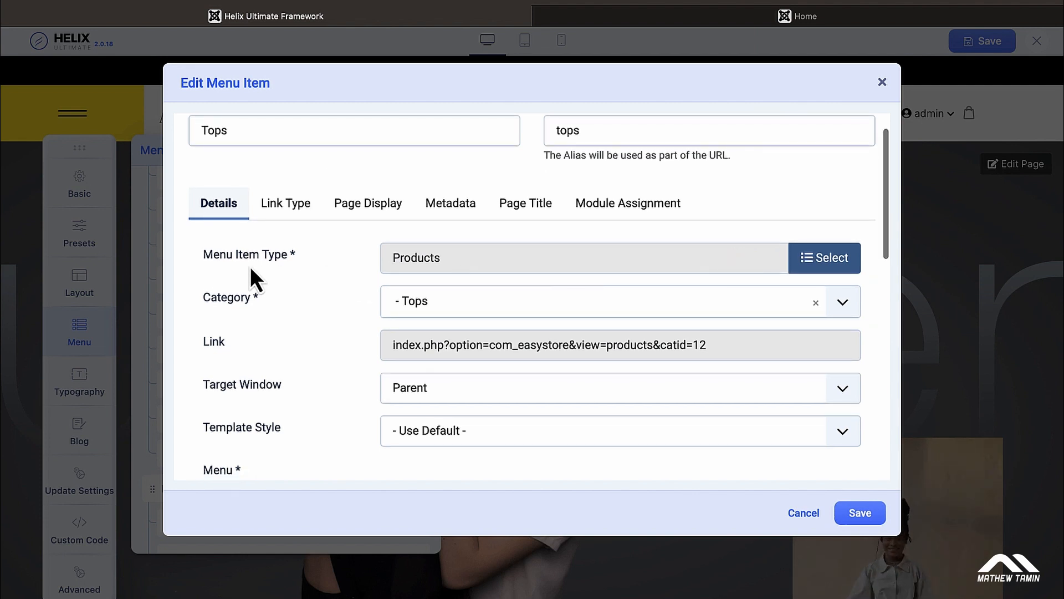
Step: Show the Menu Item Type choices for Tops, checking the live home page before returning
left_click(829, 274)
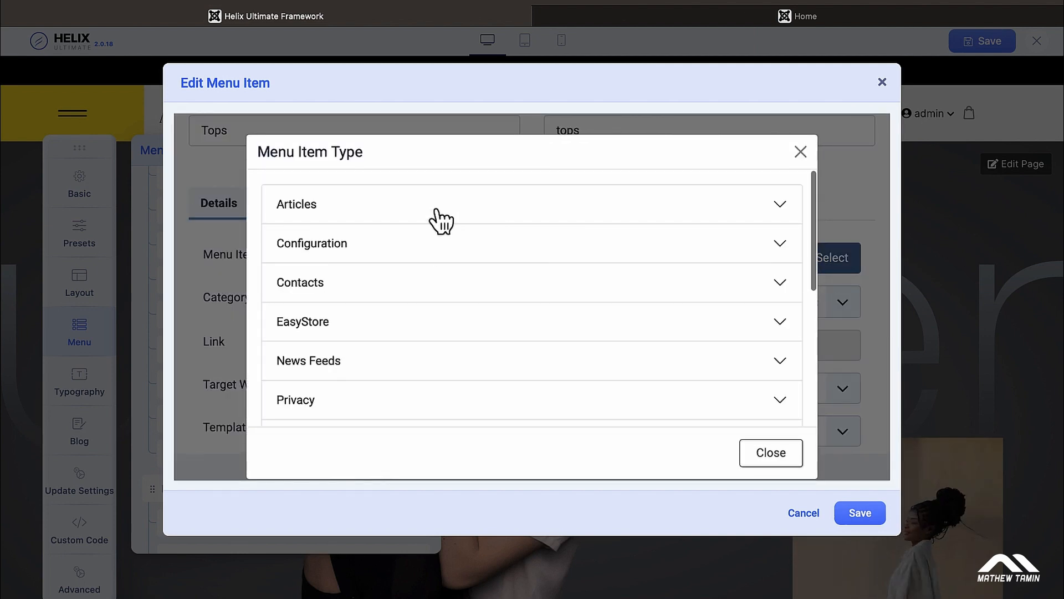
scroll(442, 221, "down", 5)
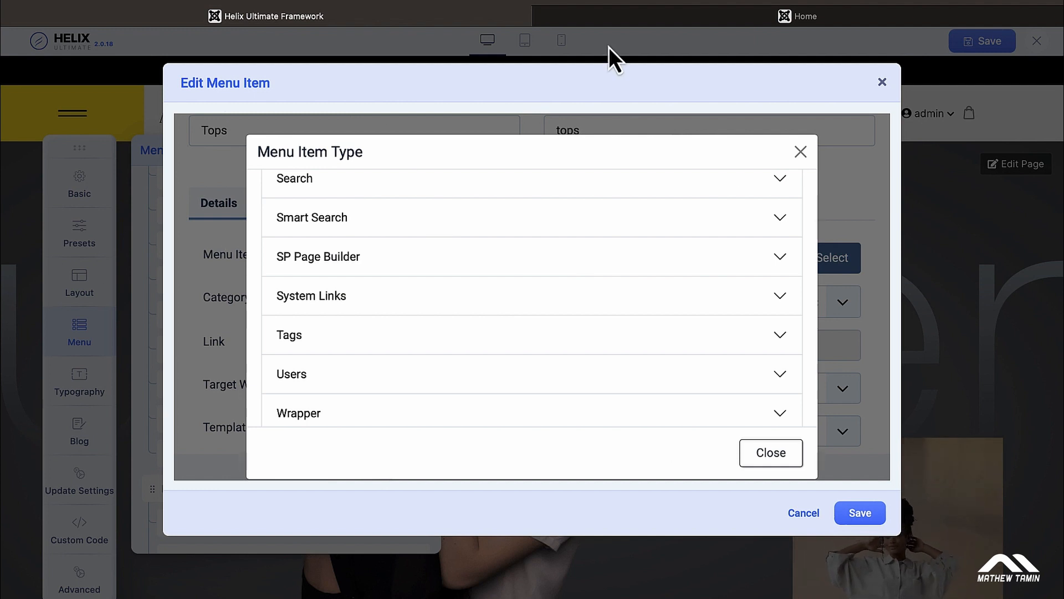
left_click(664, 21)
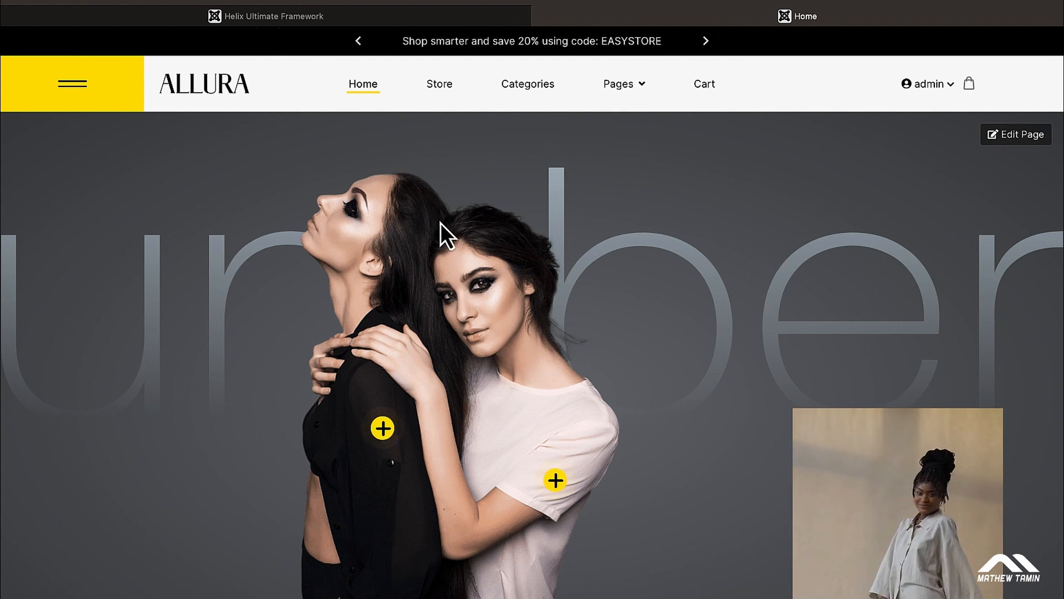
left_click(413, 17)
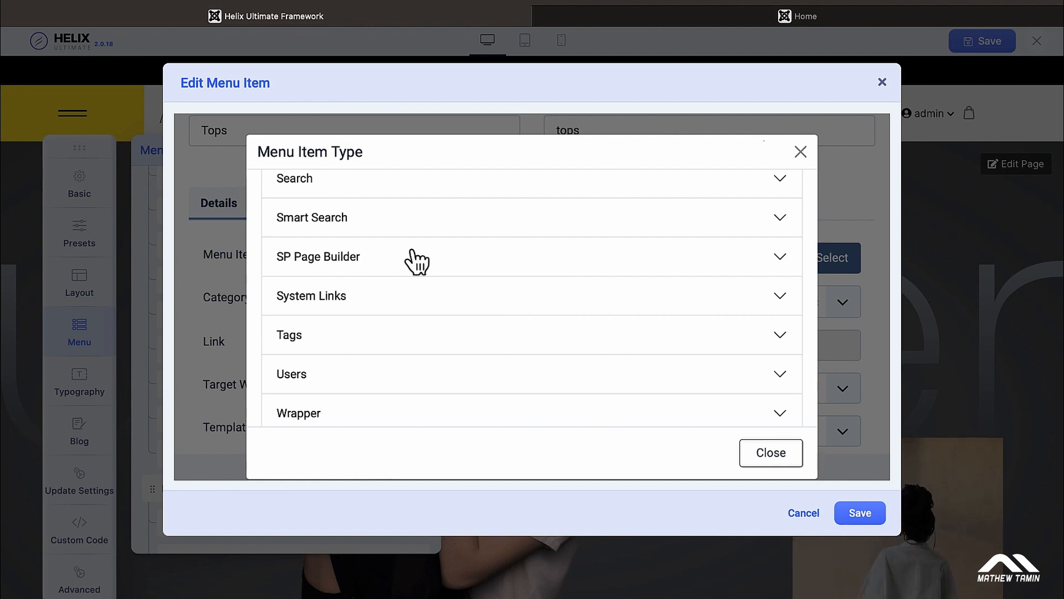
scroll(415, 261, "up", 10)
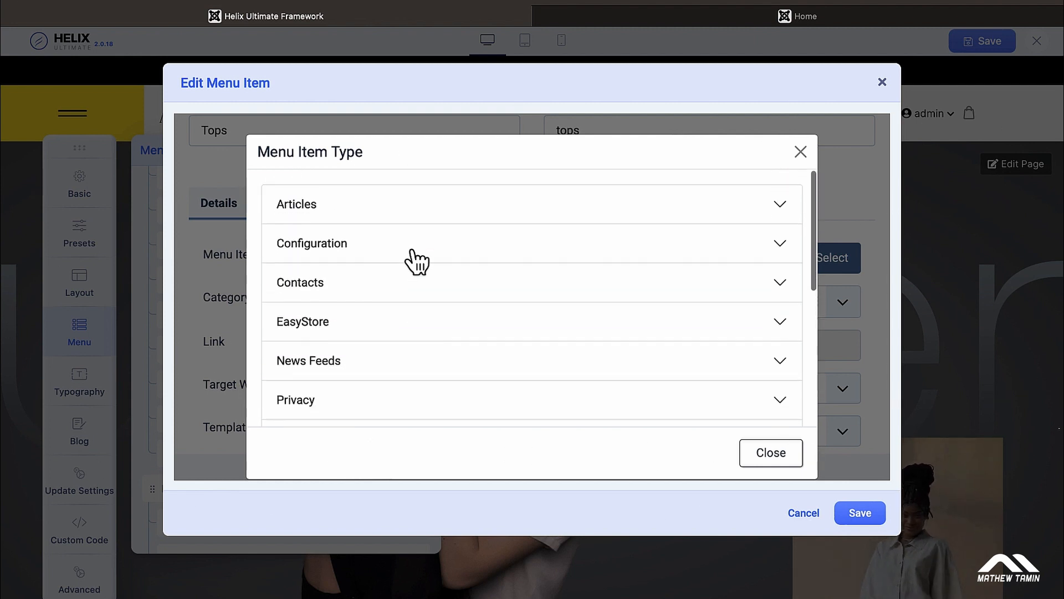
left_click(401, 324)
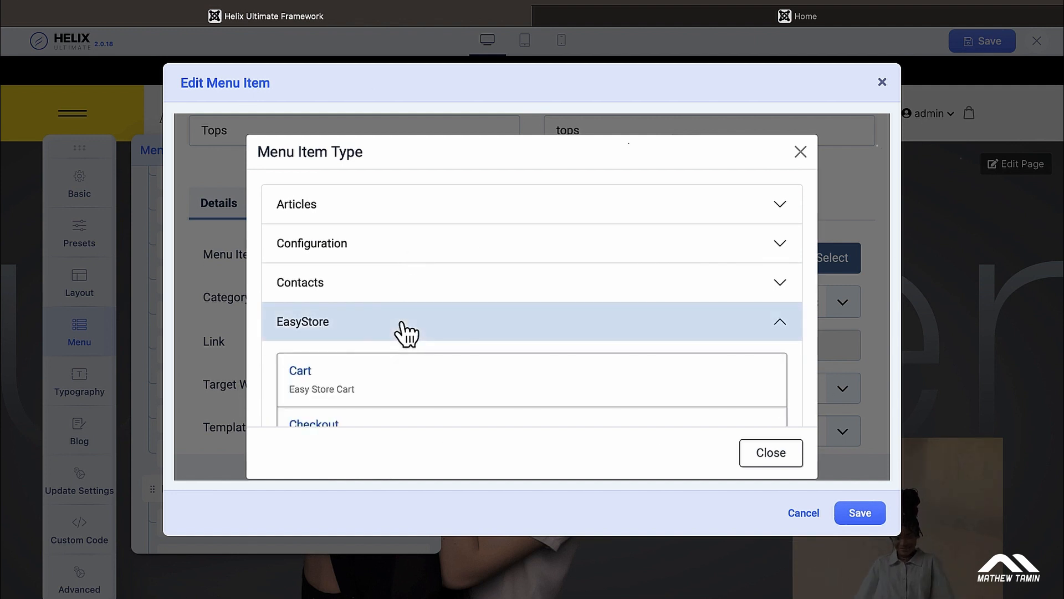
scroll(403, 330, "down", 2)
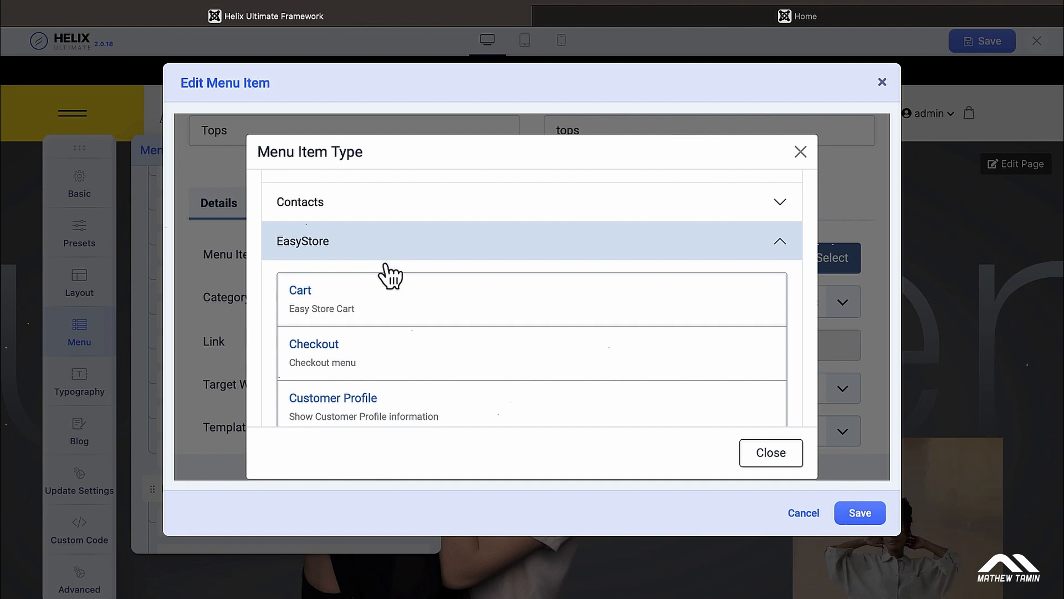
left_click(398, 302)
scroll(398, 302, "down", 5)
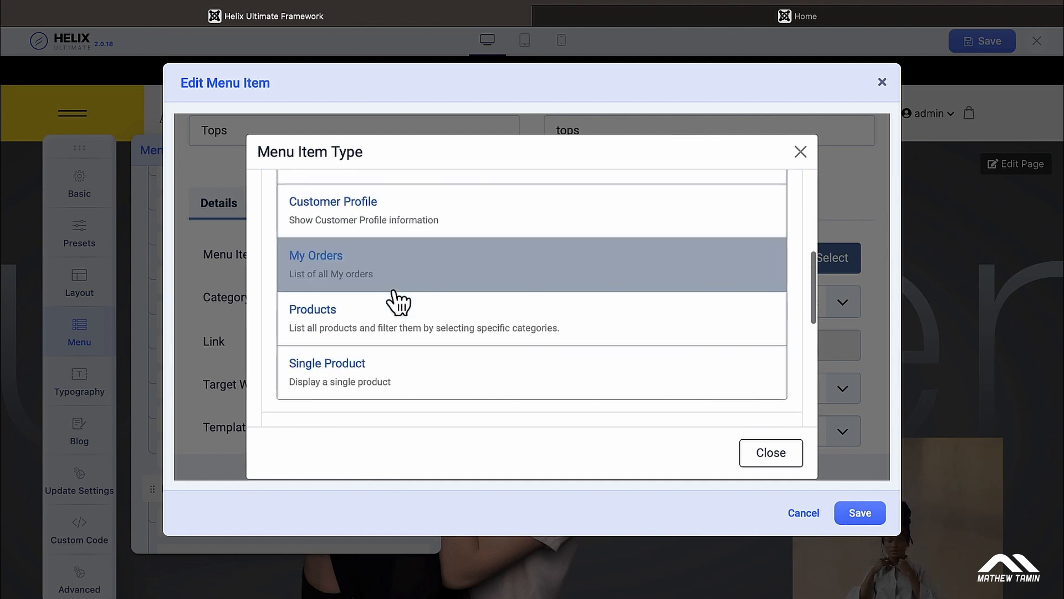
scroll(398, 302, "down", 2)
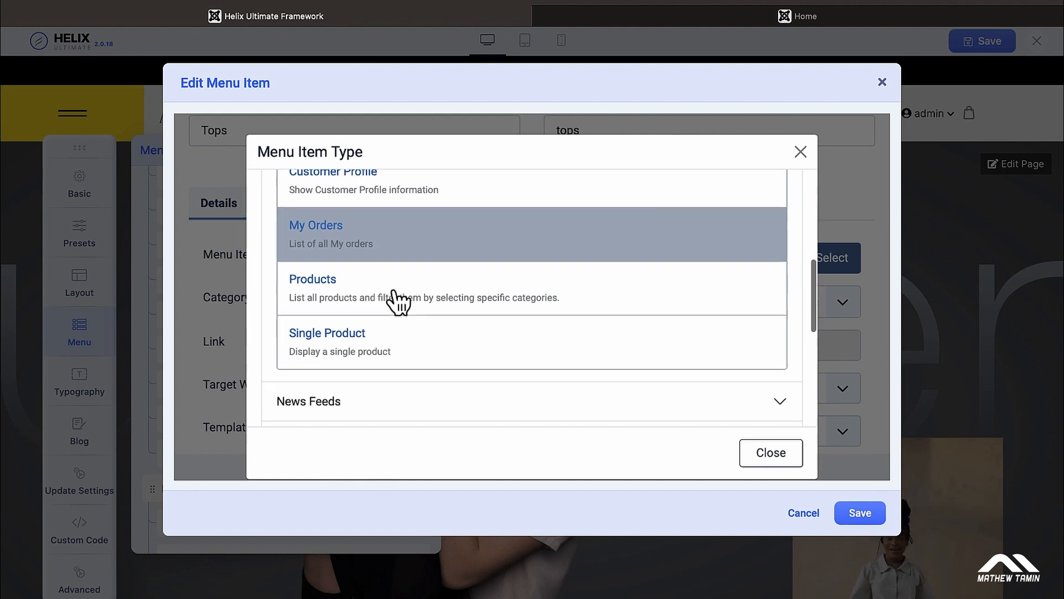
scroll(398, 302, "up", 1)
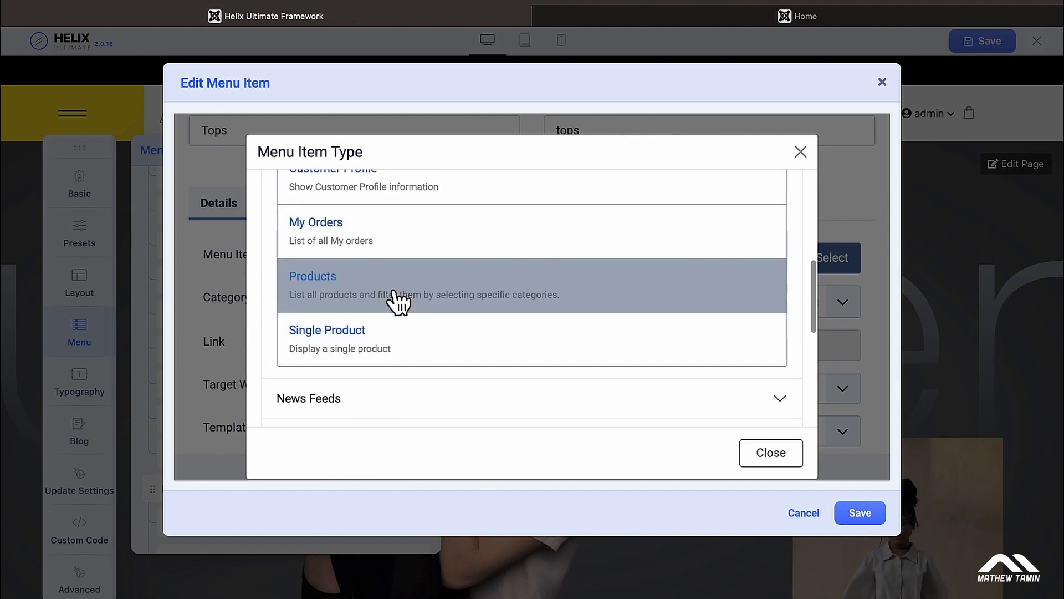
left_click(315, 281)
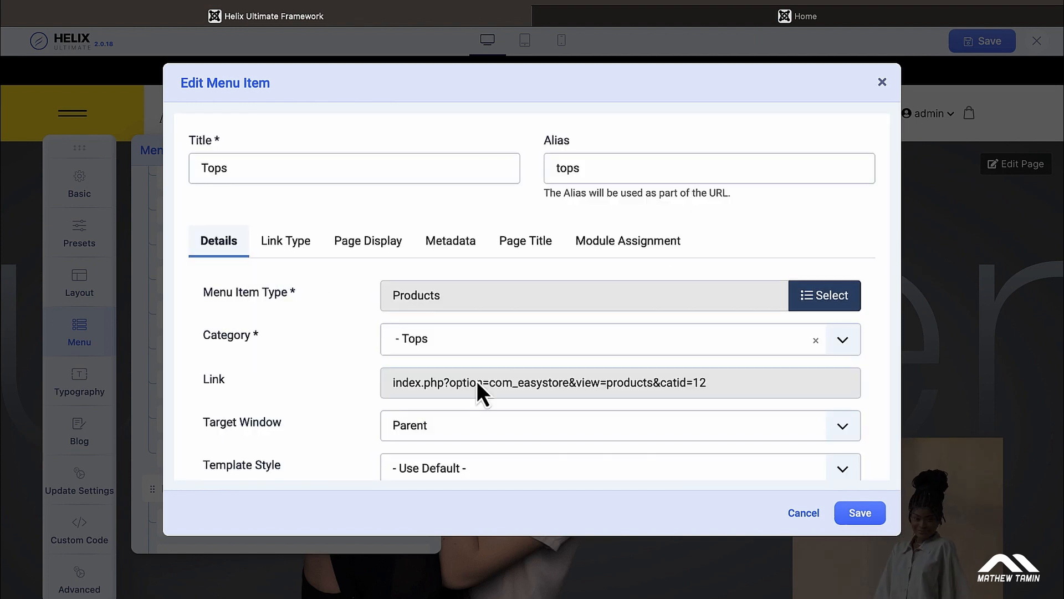
scroll(405, 347, "down", 1)
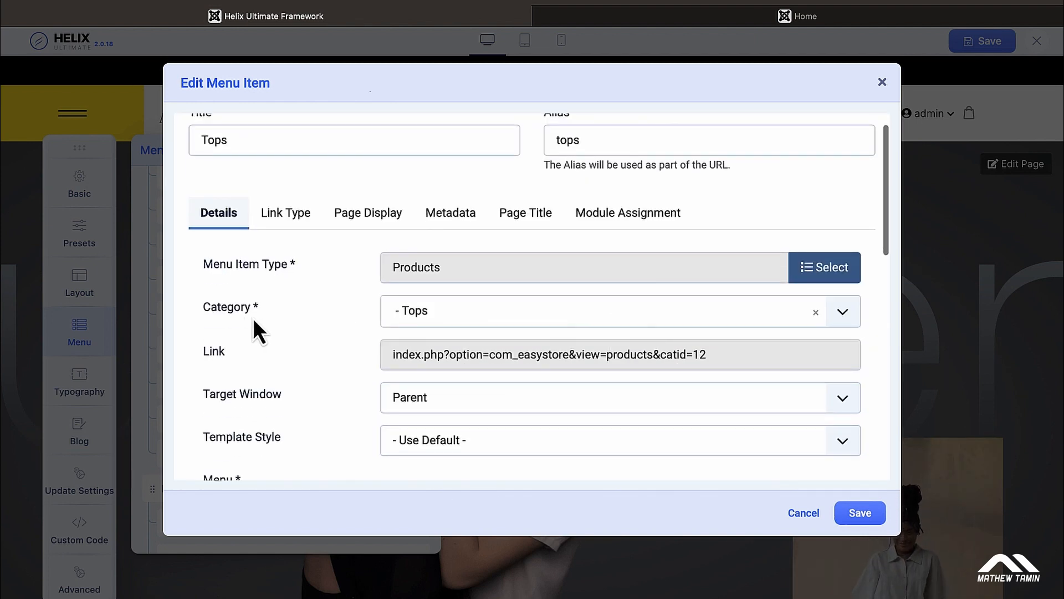
left_click(841, 313)
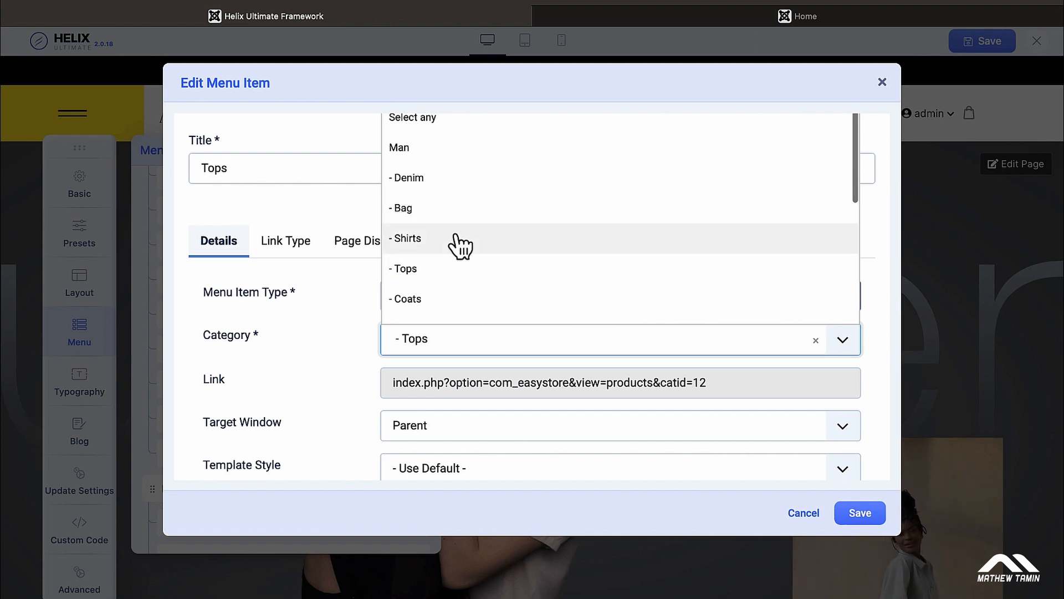
left_click(334, 222)
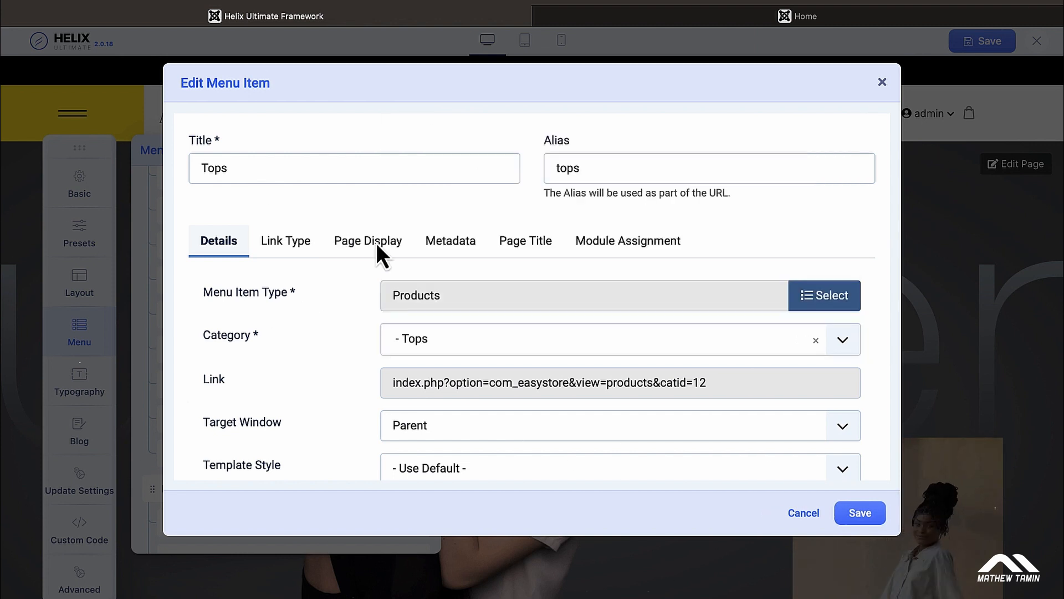
left_click(824, 294)
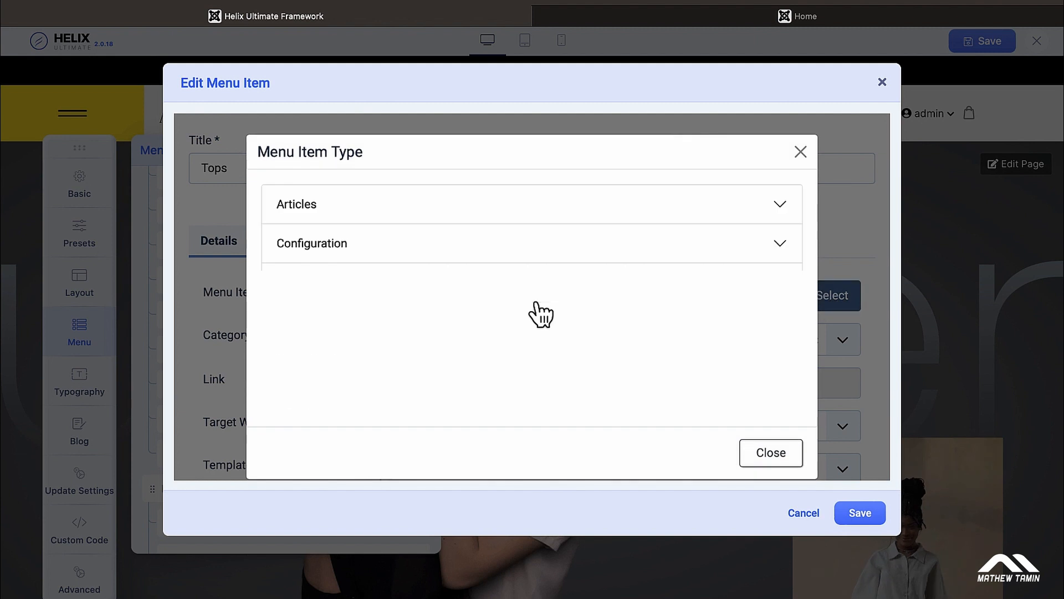
scroll(541, 314, "down", 2)
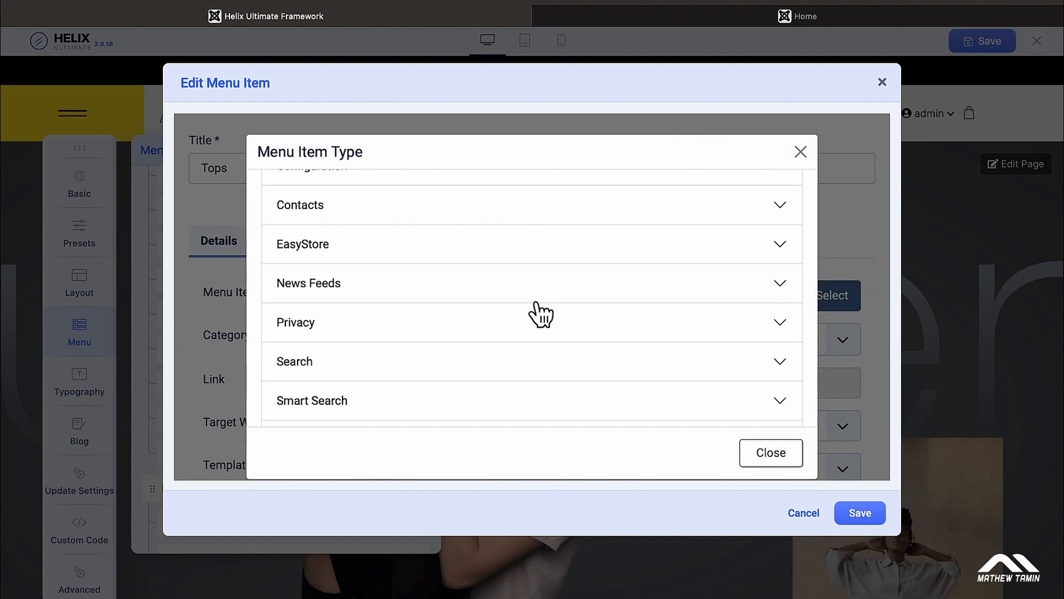
scroll(541, 314, "up", 2)
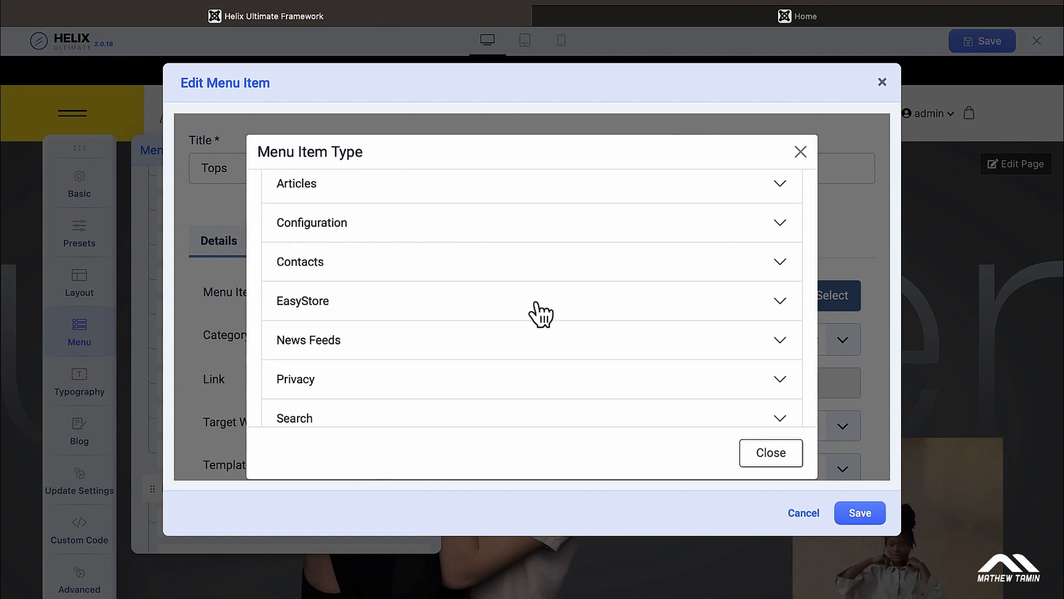
scroll(496, 268, "up", 1)
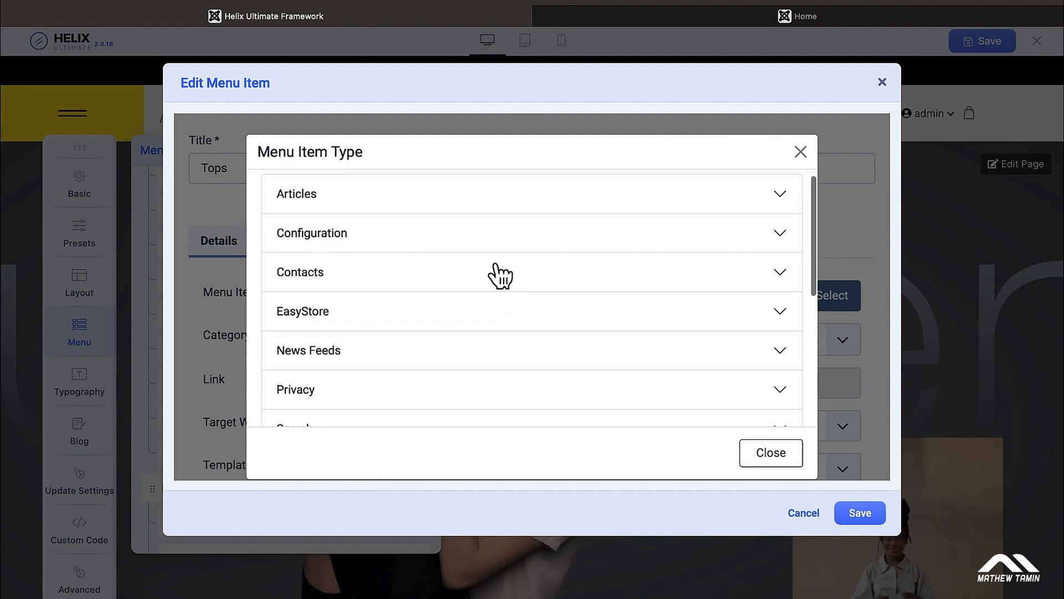
left_click(545, 276)
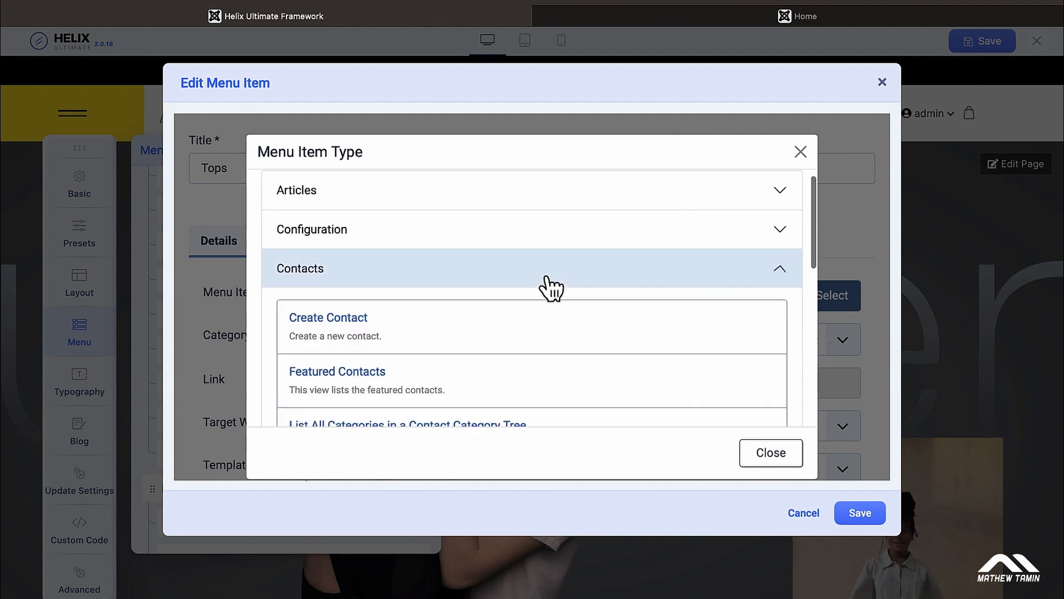
scroll(551, 289, "down", 3)
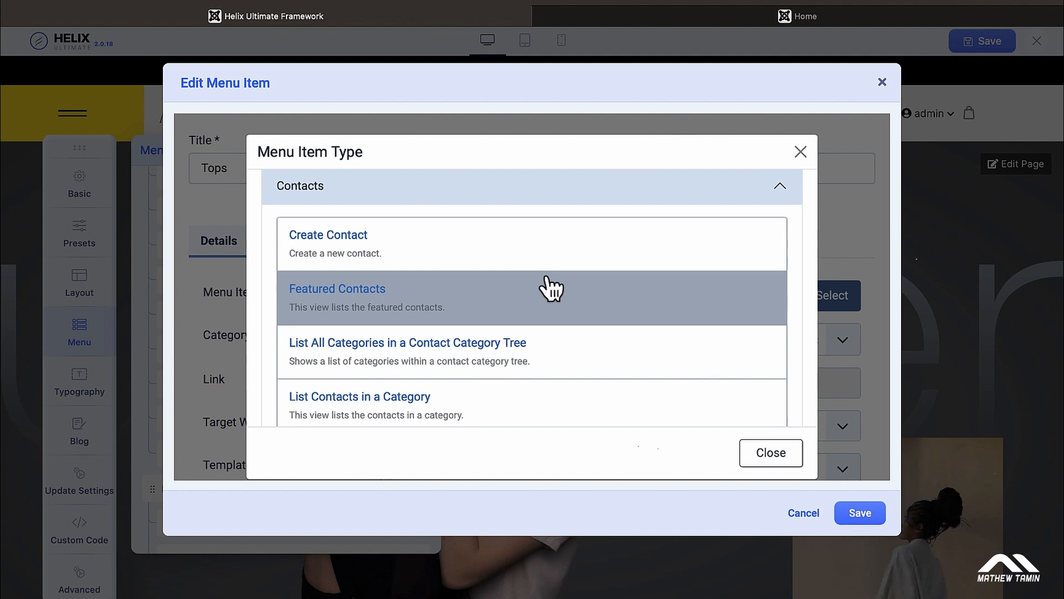
scroll(550, 287, "down", 3)
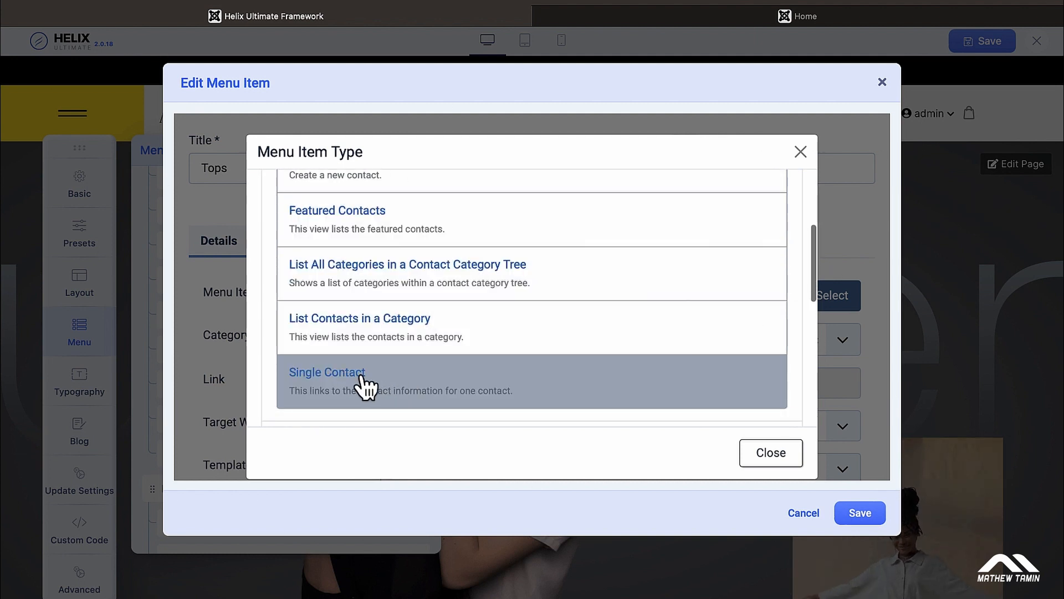
left_click(801, 152)
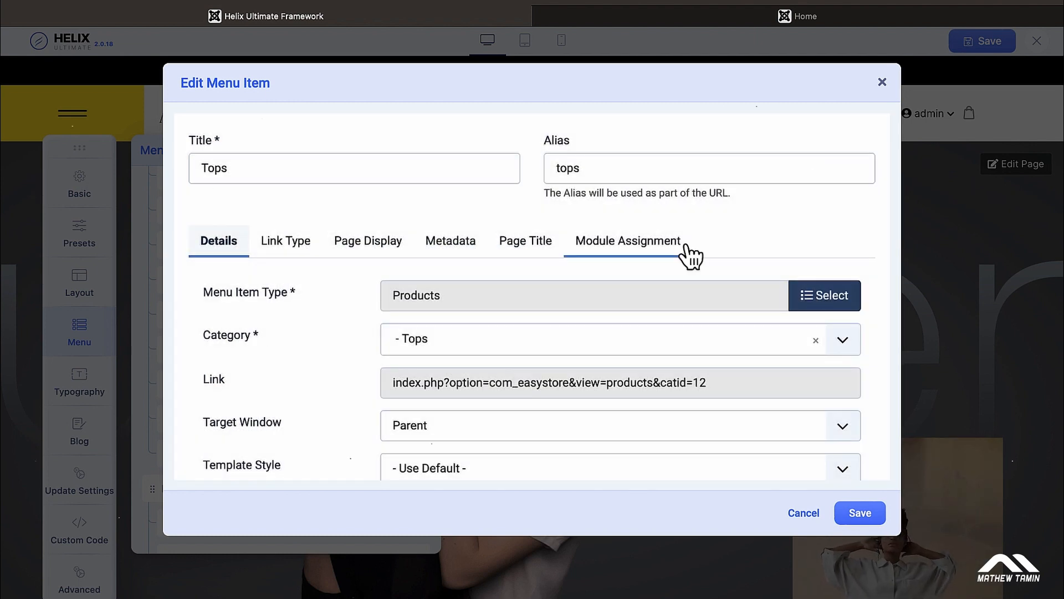
scroll(690, 311, "down", 4)
scroll(695, 319, "down", 3)
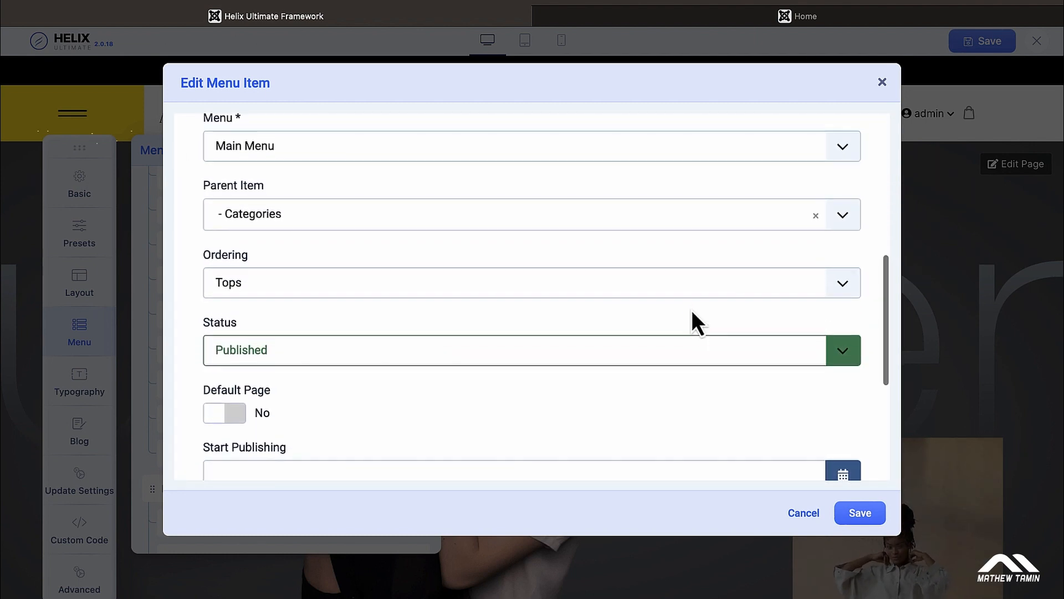
scroll(691, 310, "down", 3)
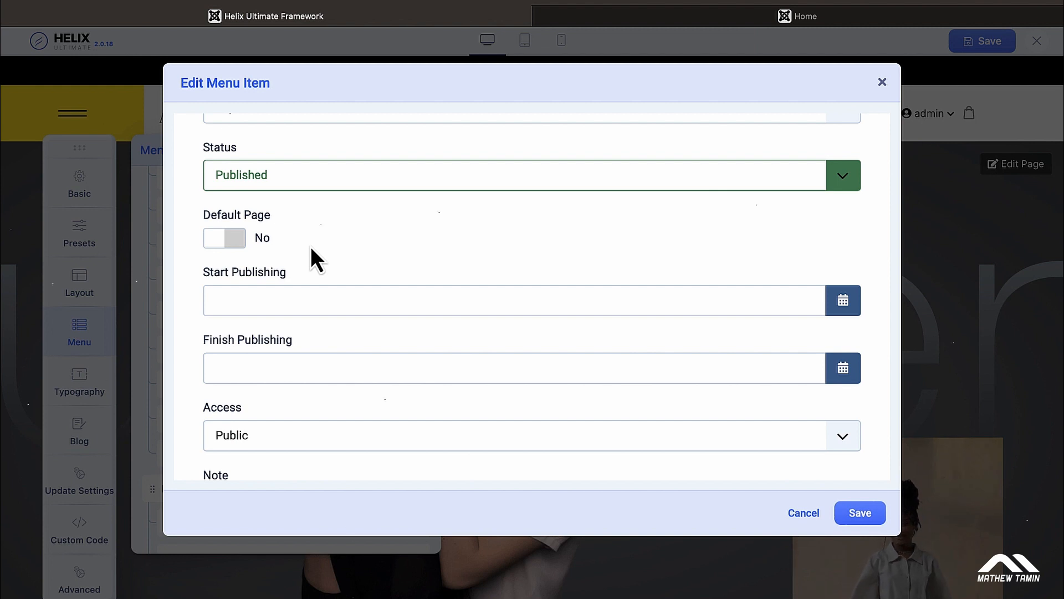
left_click(234, 240)
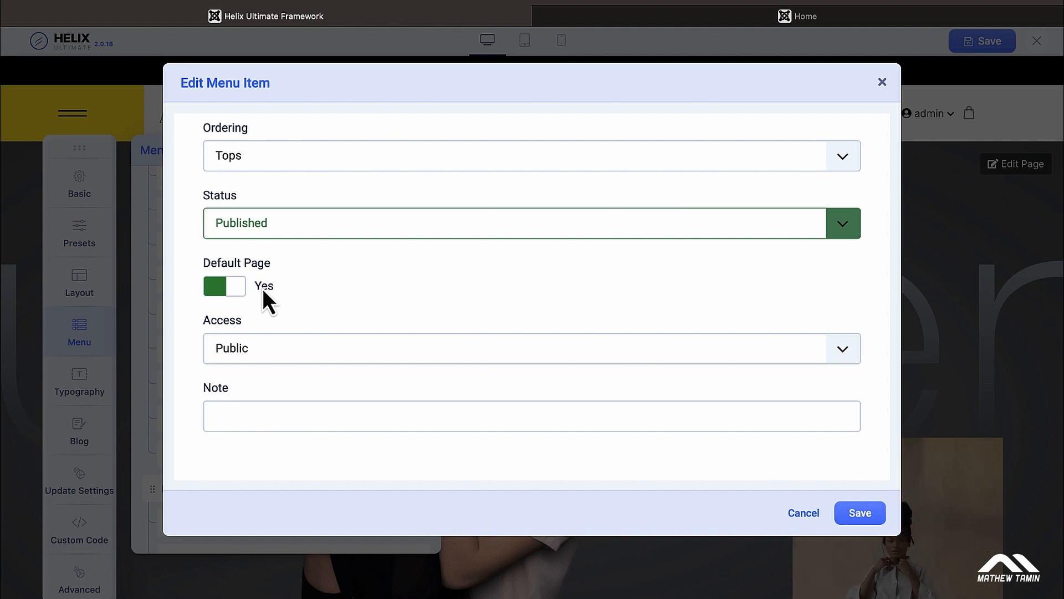
left_click(215, 287)
scroll(366, 300, "down", 2)
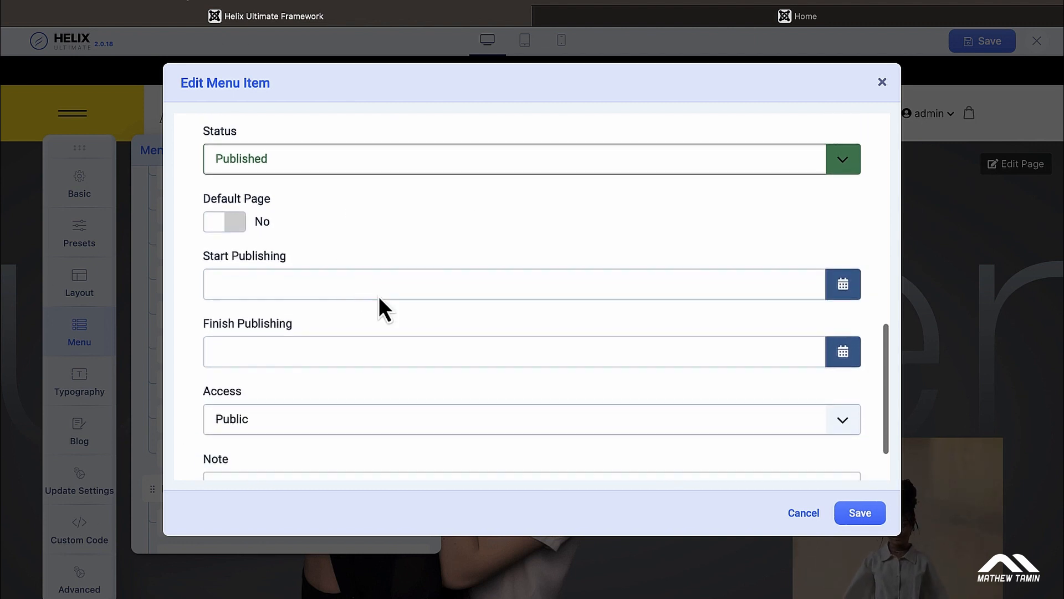
left_click(844, 285)
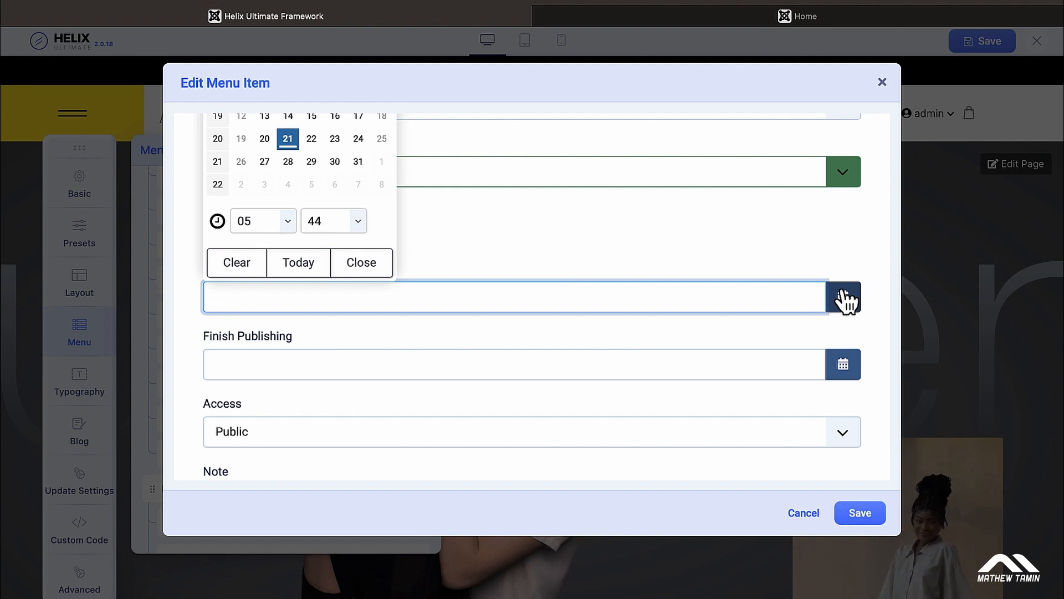
left_click(847, 371)
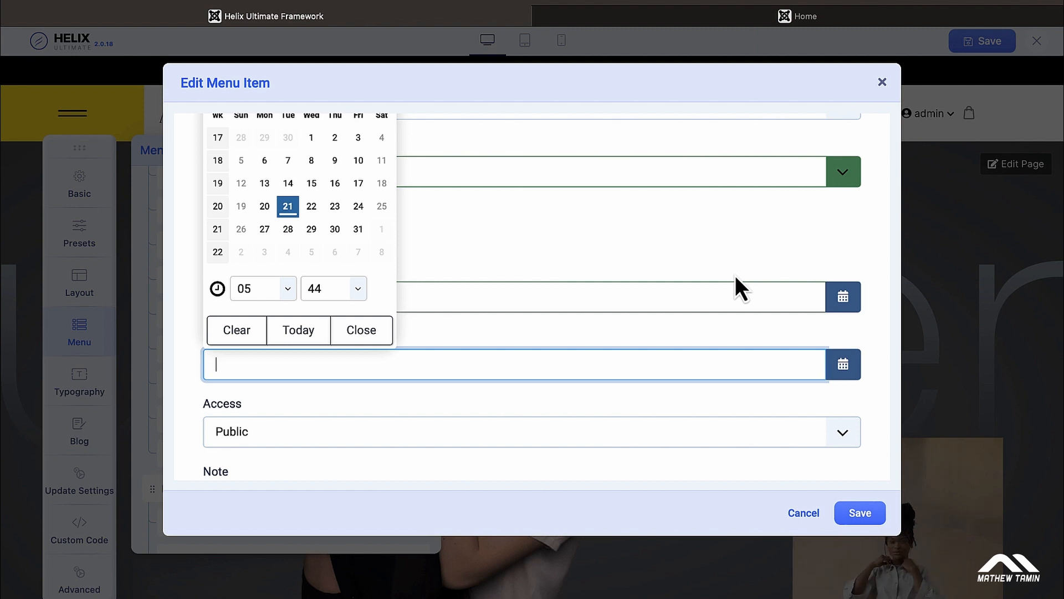
left_click(730, 240)
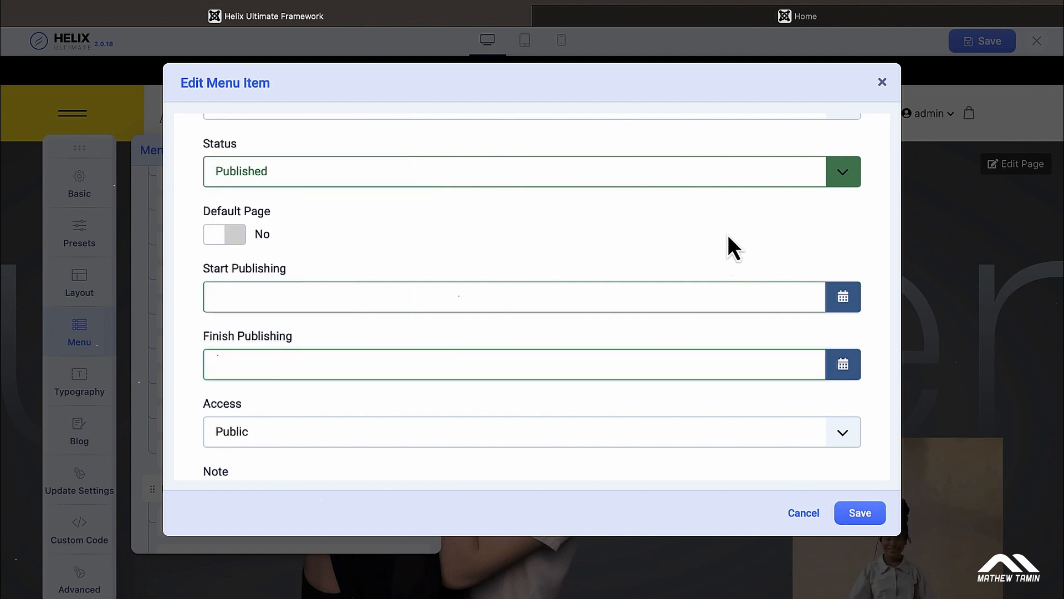
Step: Review the Tops item form and expand its Access dropdown, currently set to Public
scroll(409, 285, "up", 1)
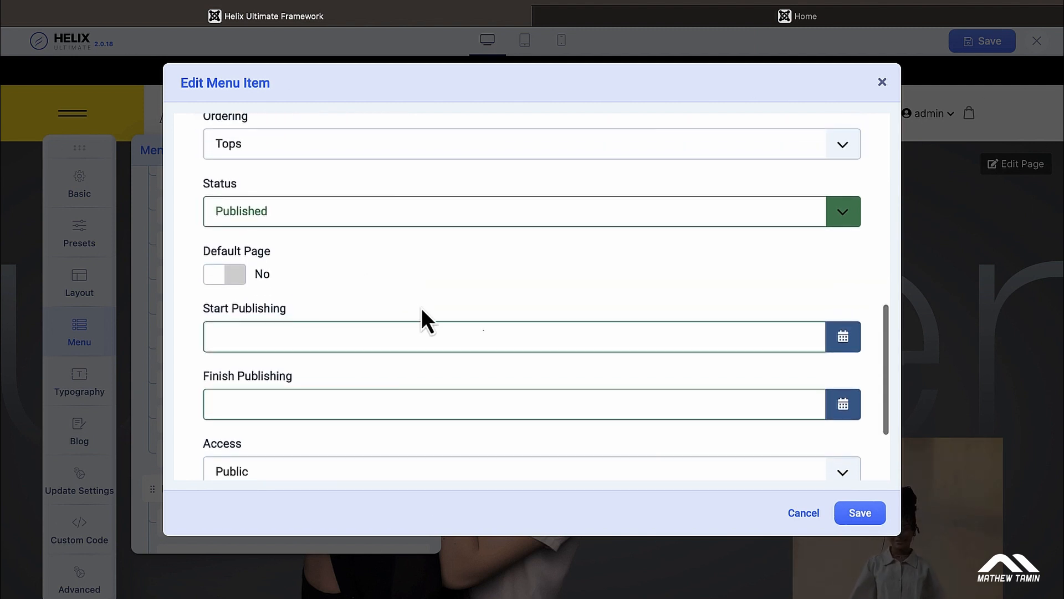
scroll(421, 308, "down", 1)
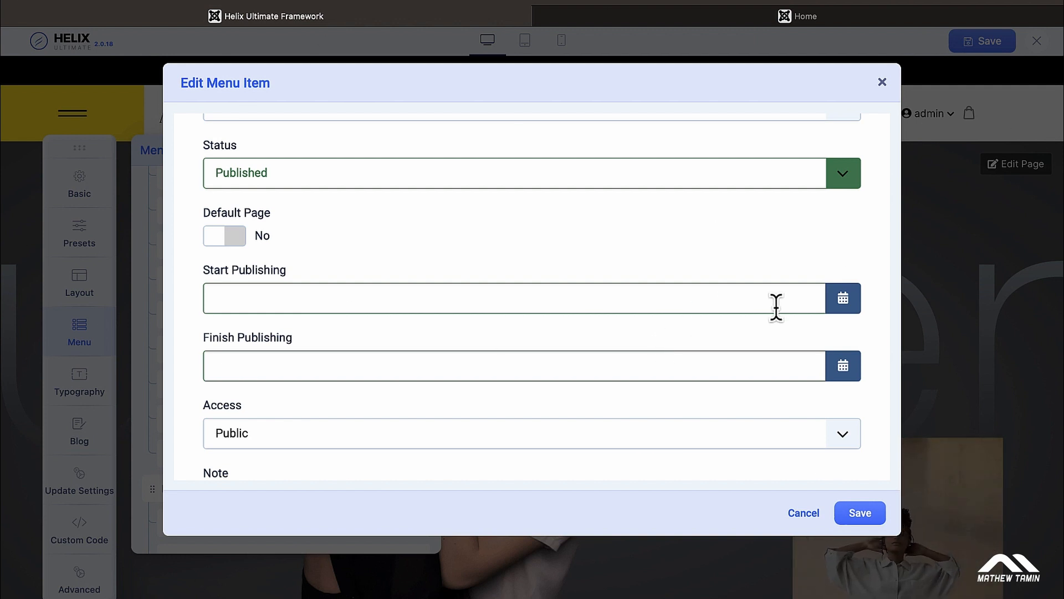
scroll(776, 307, "up", 10)
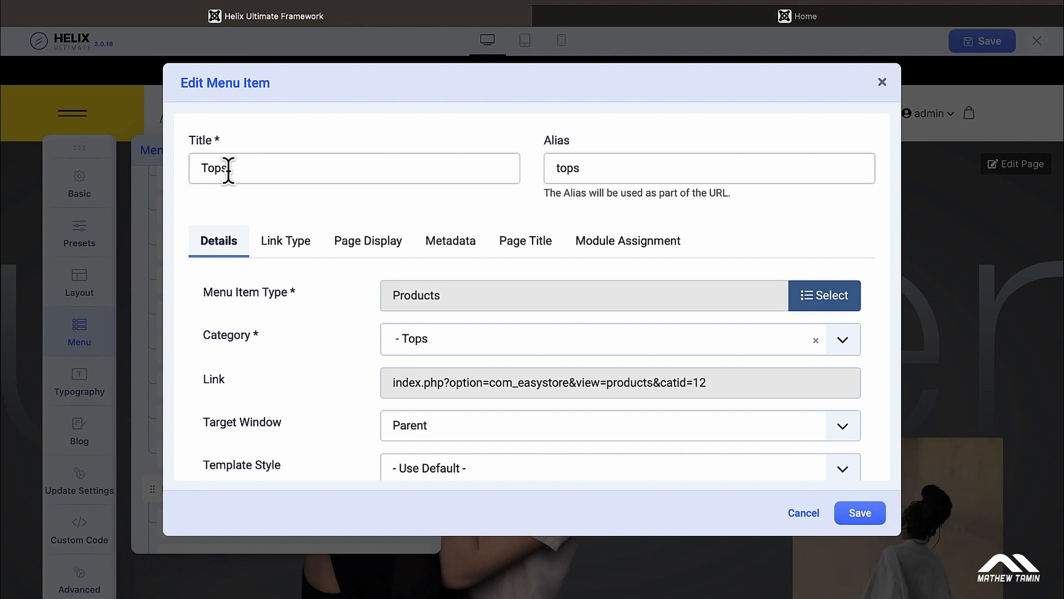
scroll(229, 172, "down", 10)
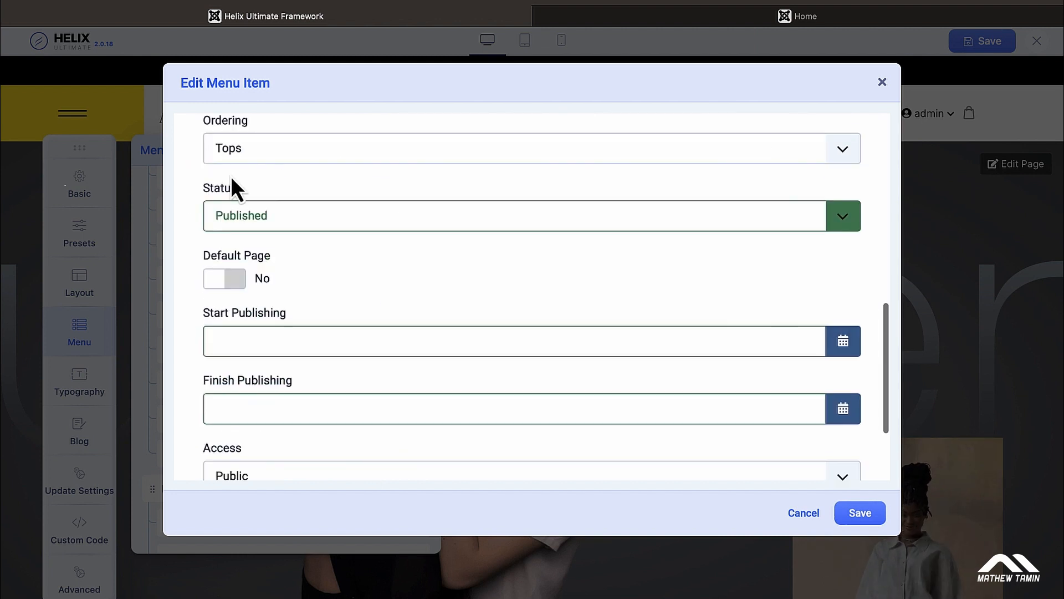
scroll(231, 176, "down", 3)
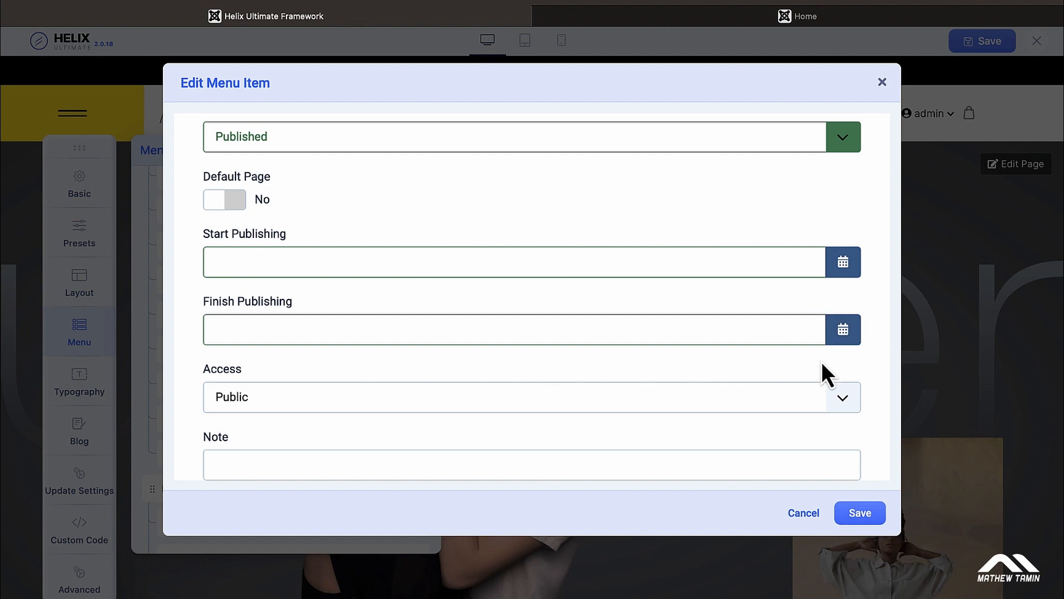
scroll(822, 361, "down", 1)
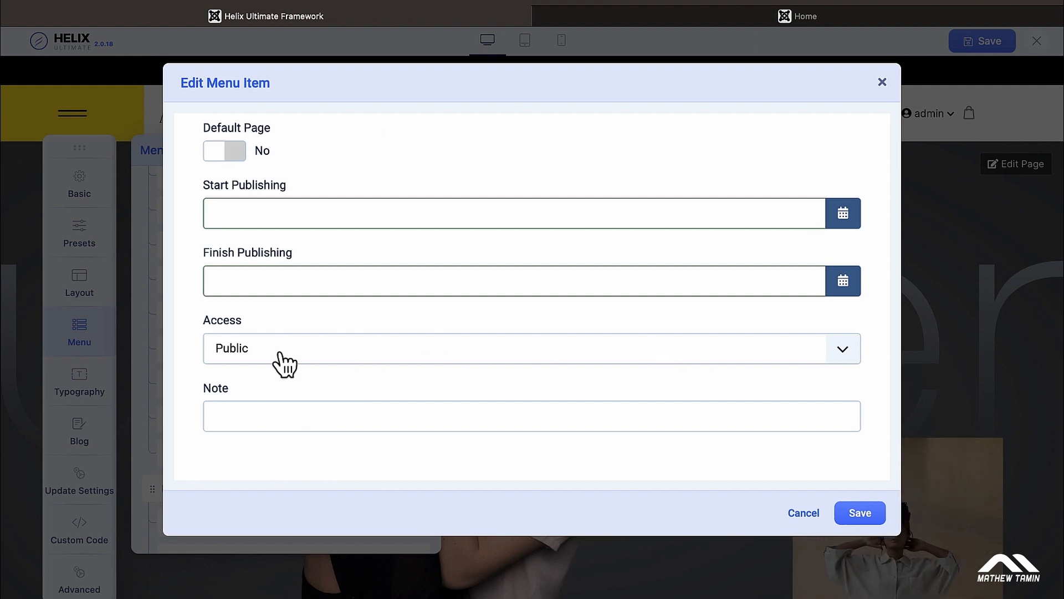
left_click(845, 359)
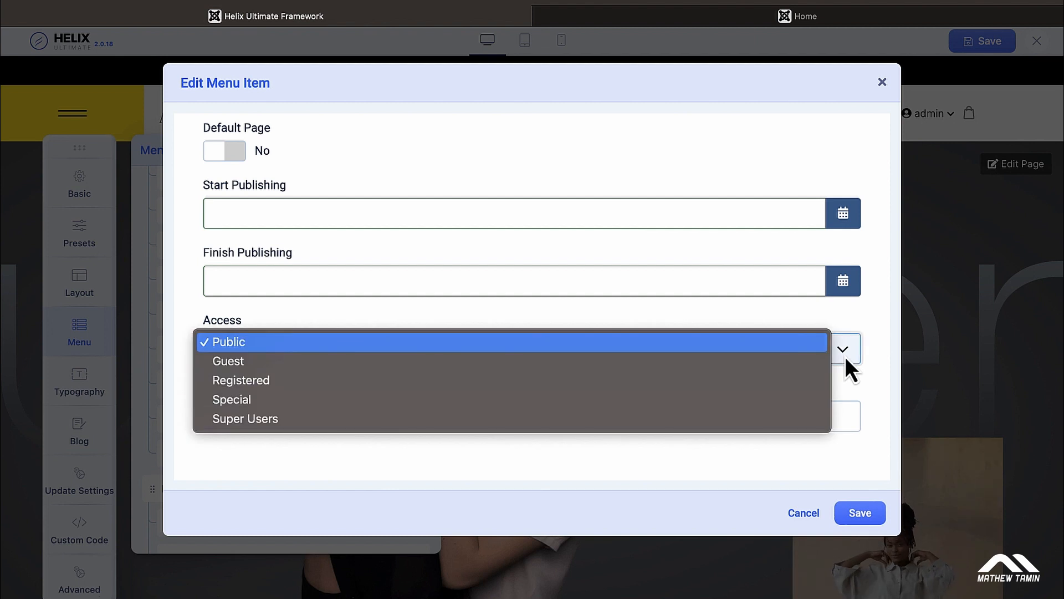
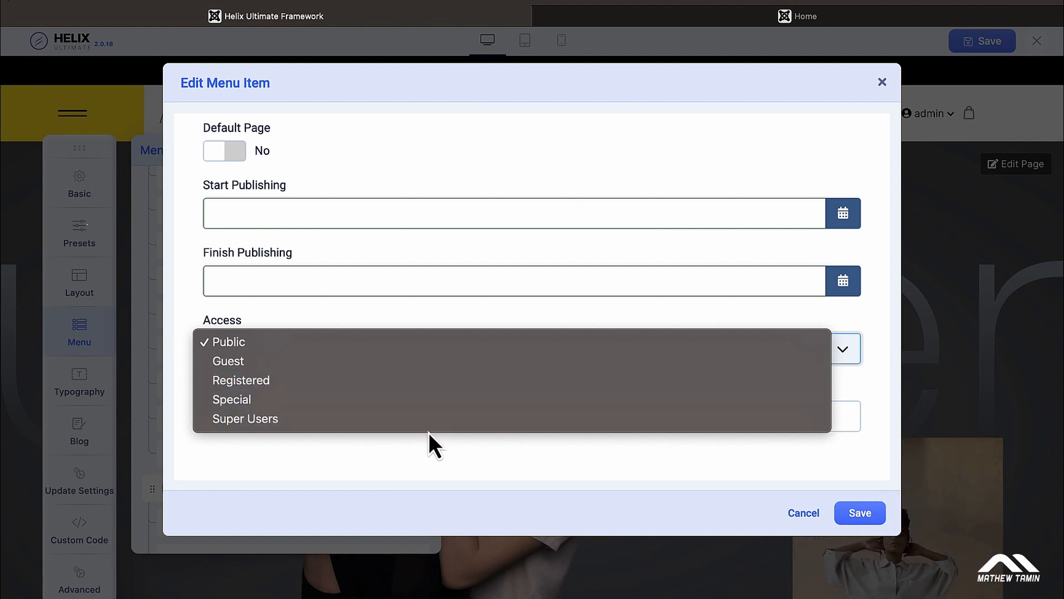
Step: Leave the Tops item's Access level set to Public
left_click(875, 395)
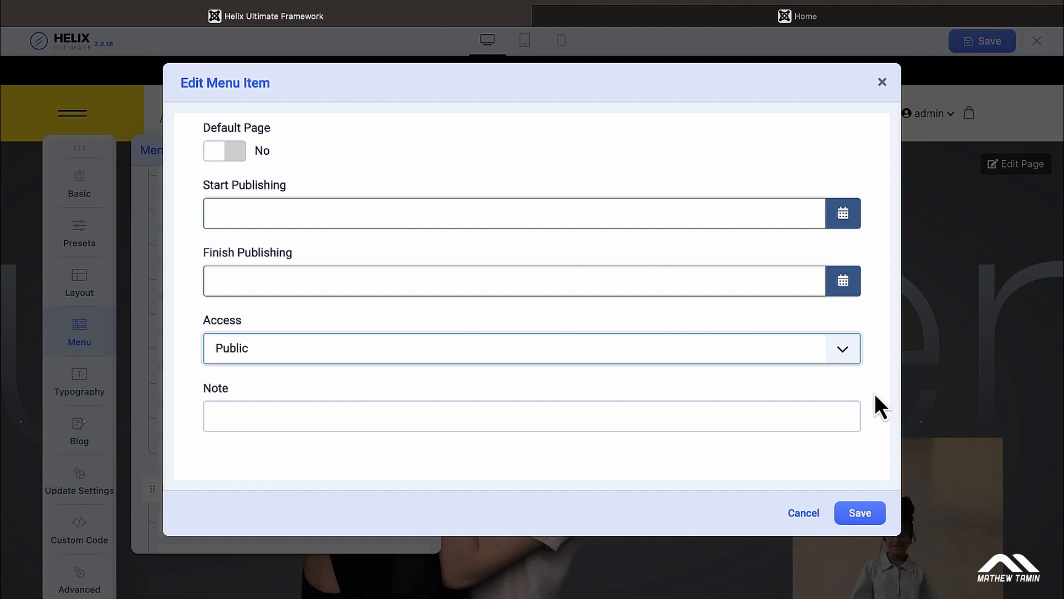
left_click(850, 354)
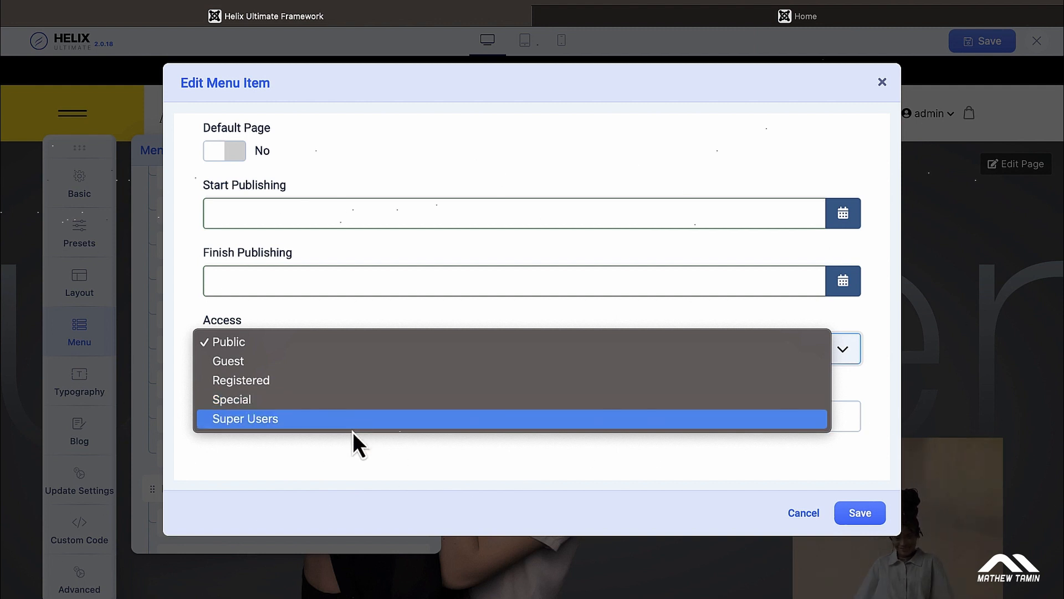
left_click(871, 400)
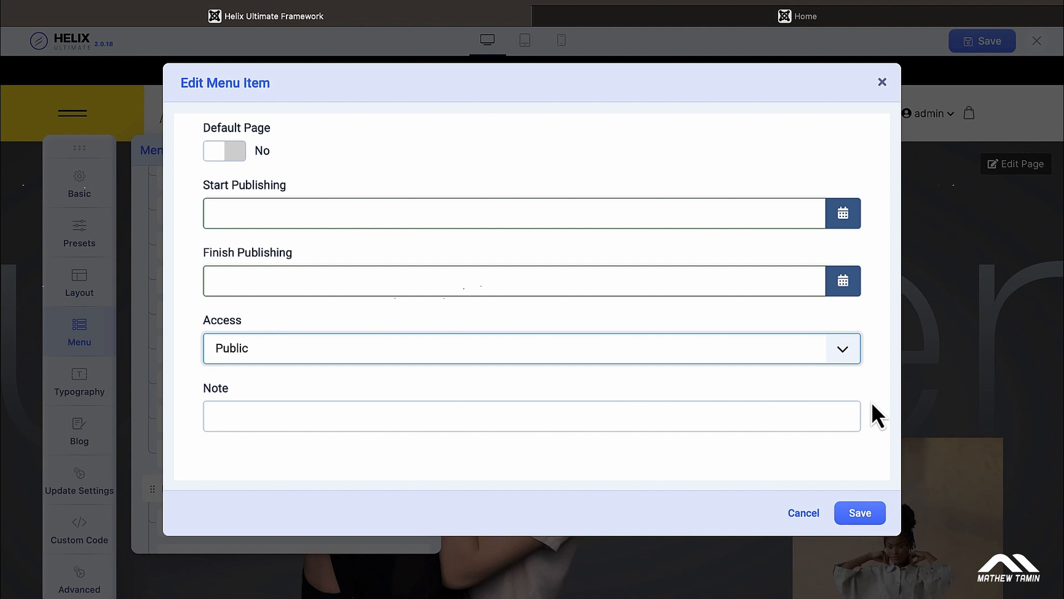
scroll(866, 378, "up", 15)
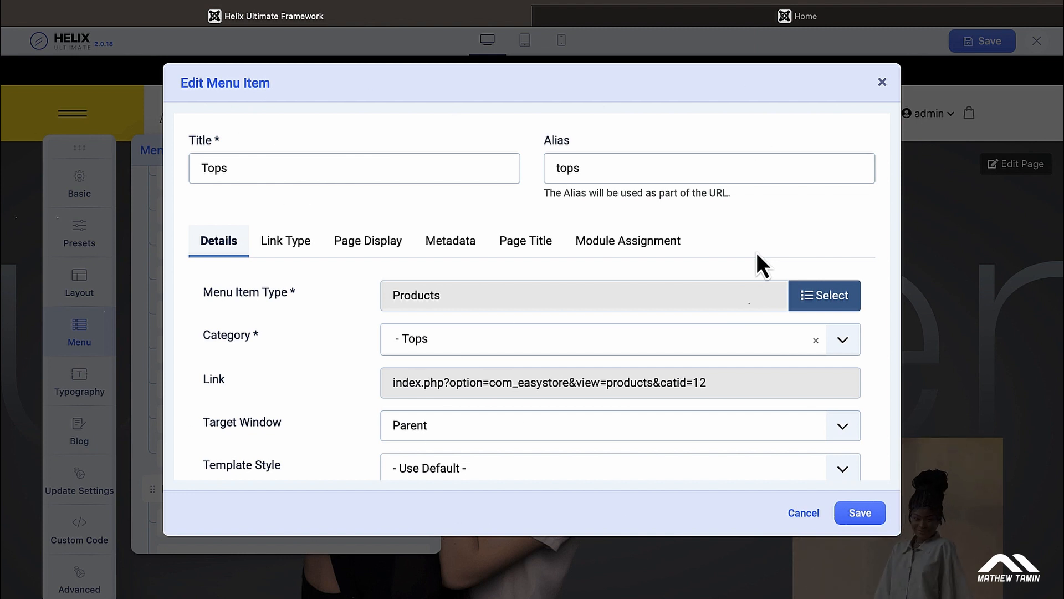
Step: Check the Tops item's page-title background image, then view the live Allura home page
left_click(543, 244)
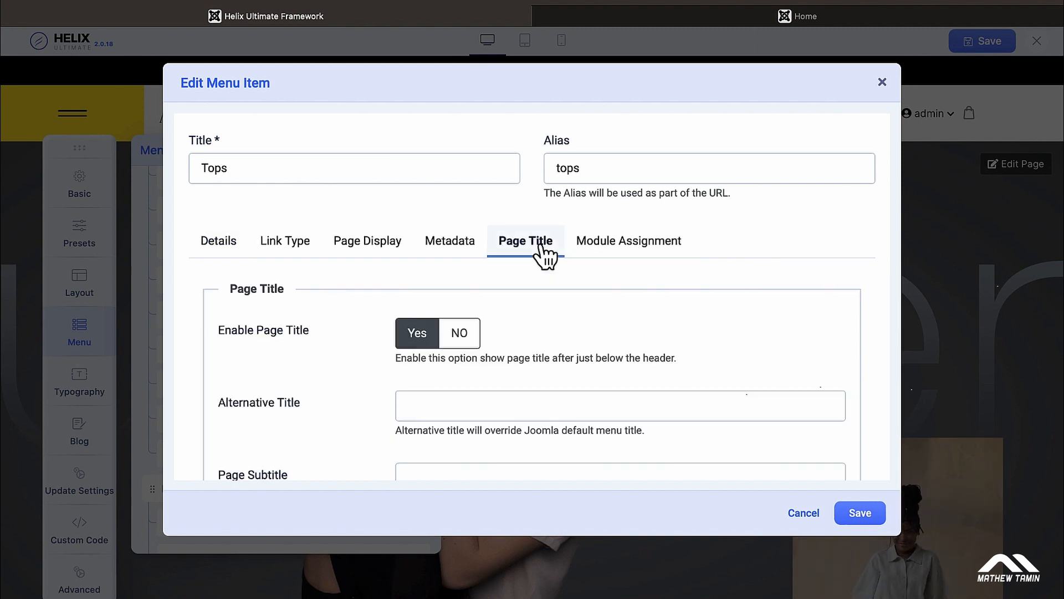
scroll(543, 252, "down", 1)
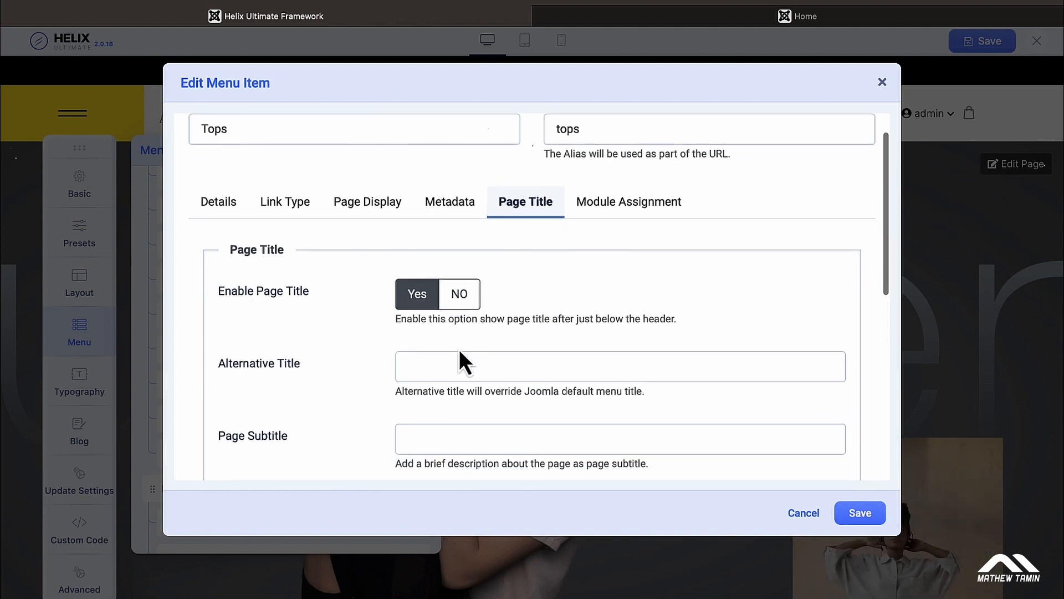
scroll(459, 349, "down", 1)
scroll(459, 348, "down", 2)
scroll(457, 341, "down", 1)
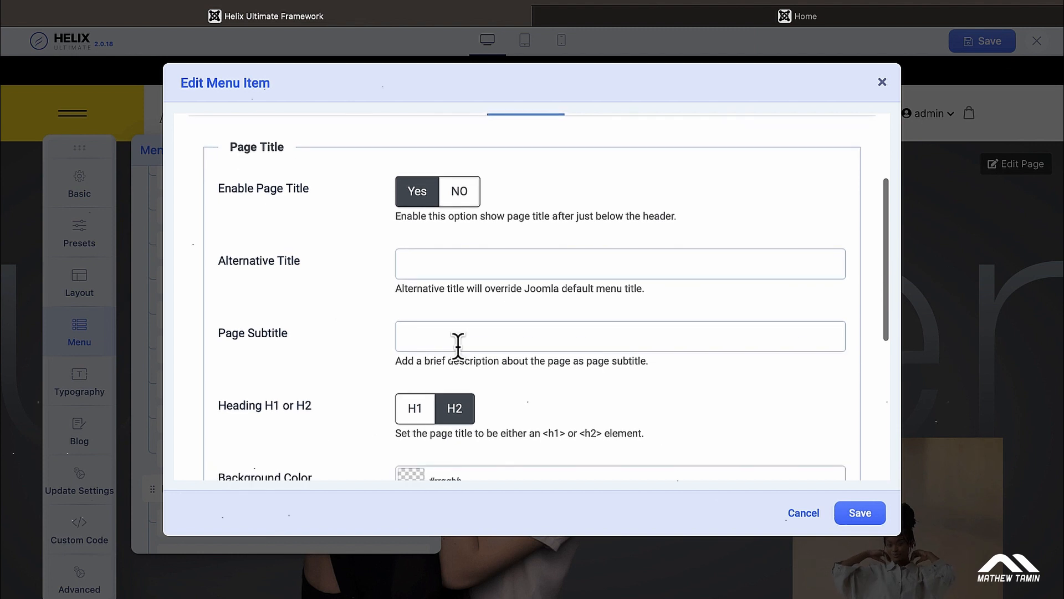
scroll(416, 328, "down", 3)
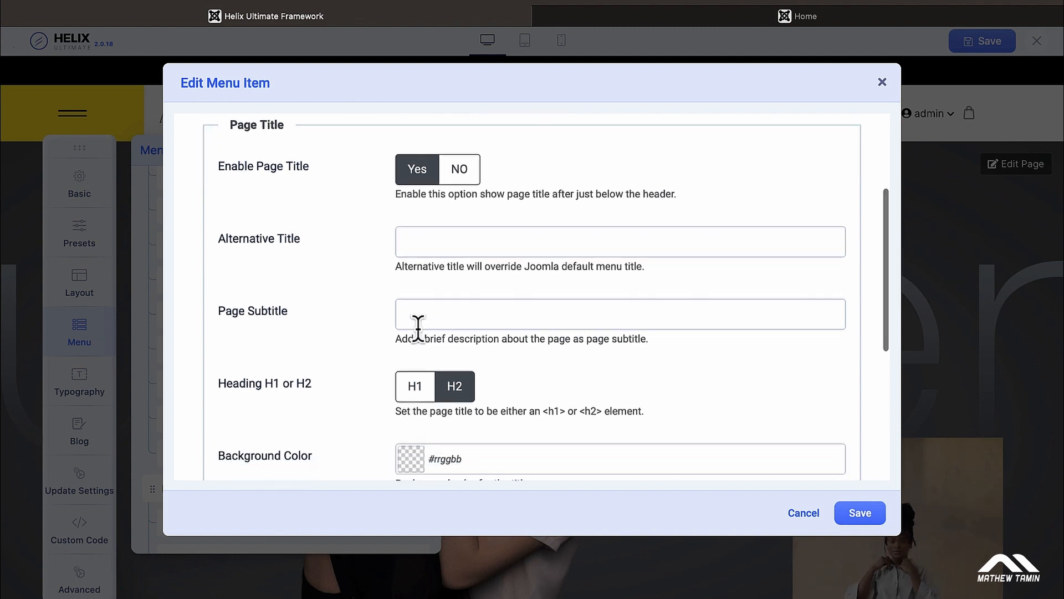
scroll(447, 303, "down", 5)
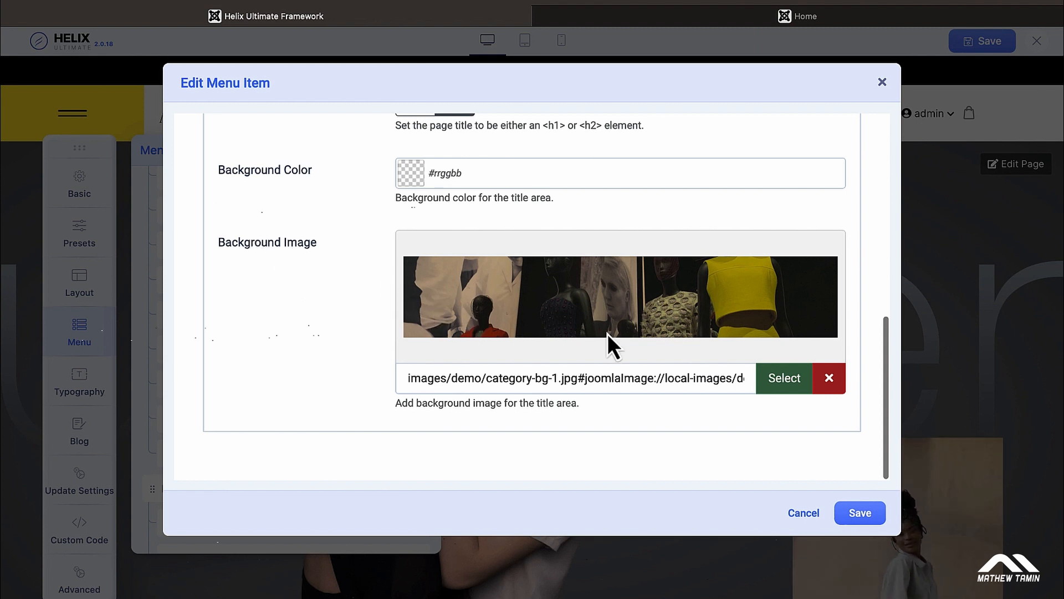
left_click(845, 21)
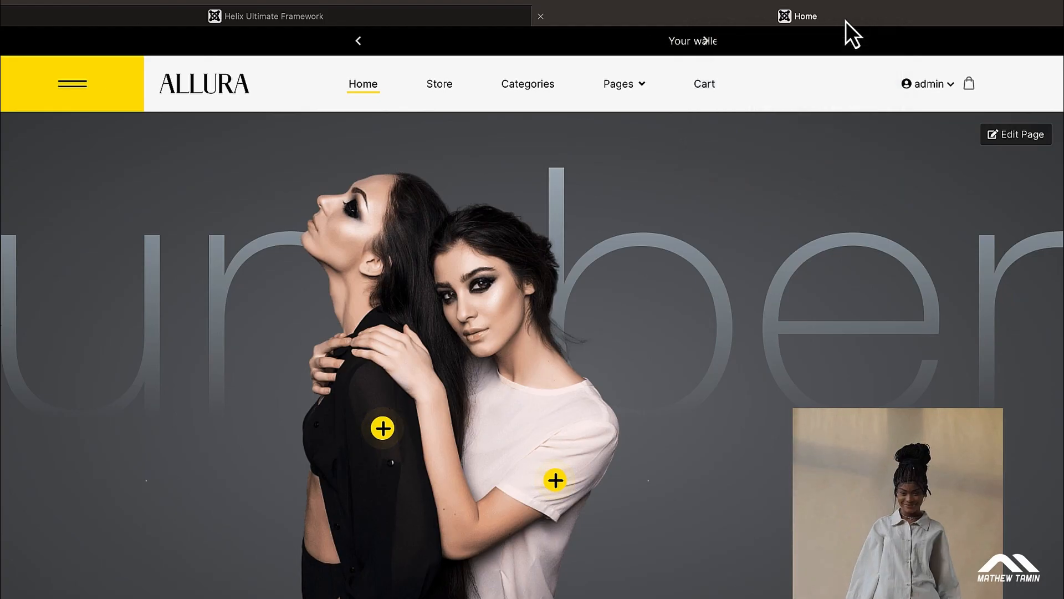
Step: Open the Tops collection from the shop's Categories page
mouse_move(638, 95)
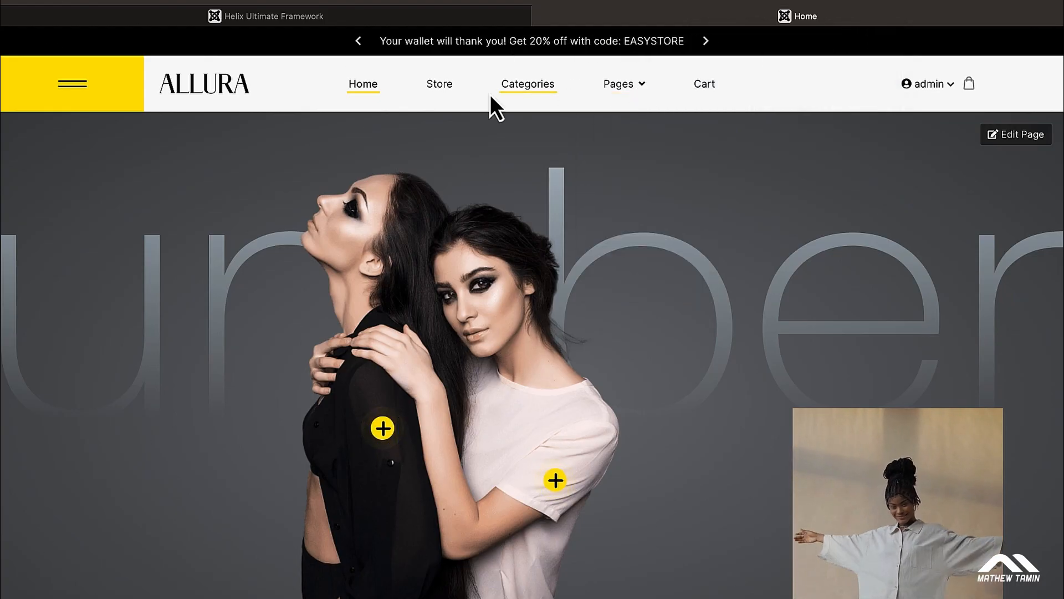
left_click(528, 91)
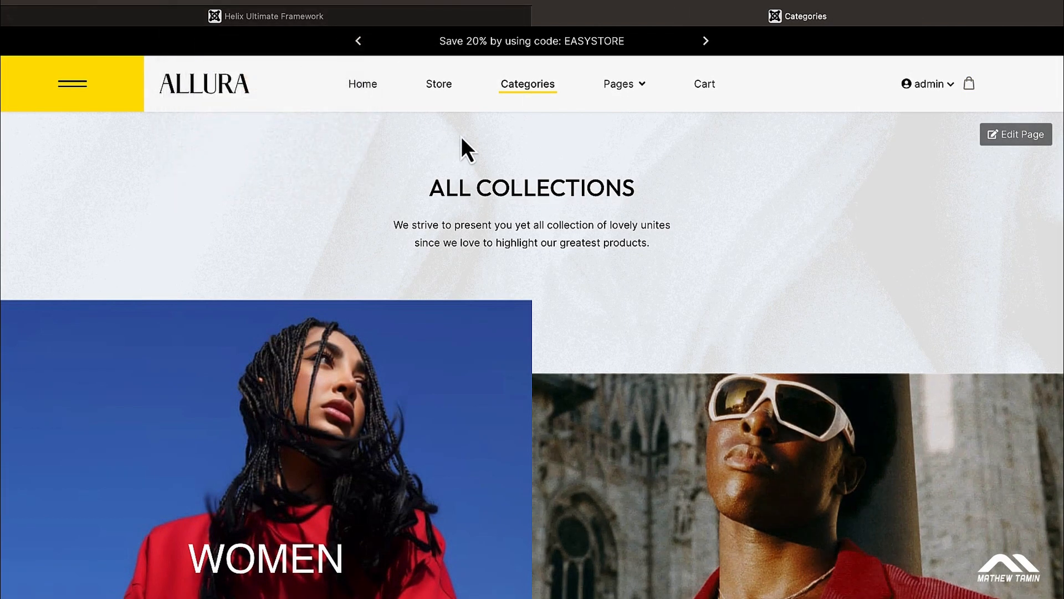
scroll(529, 286, "down", 15)
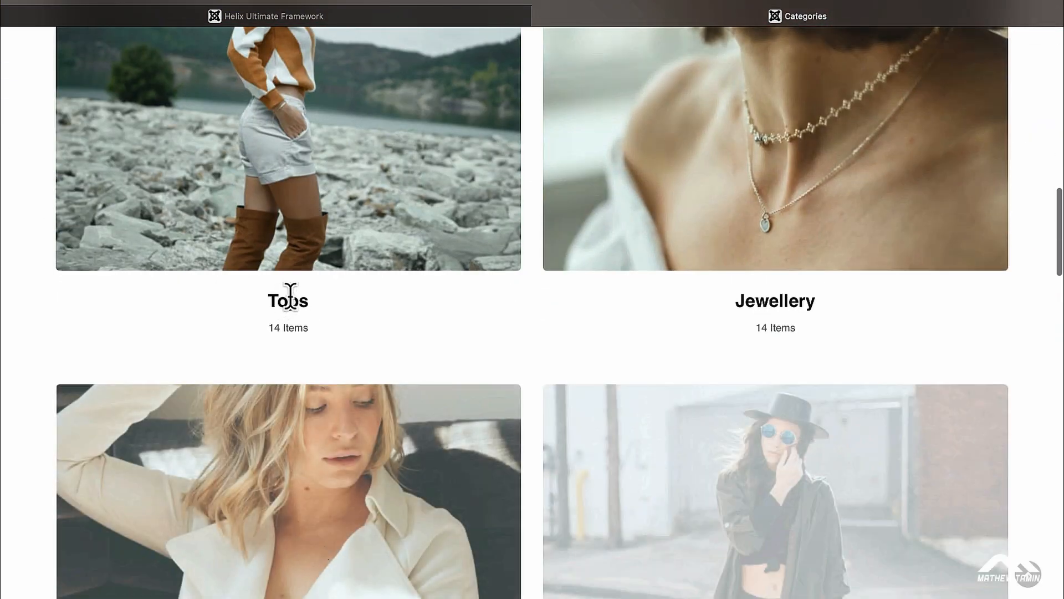
mouse_move(321, 250)
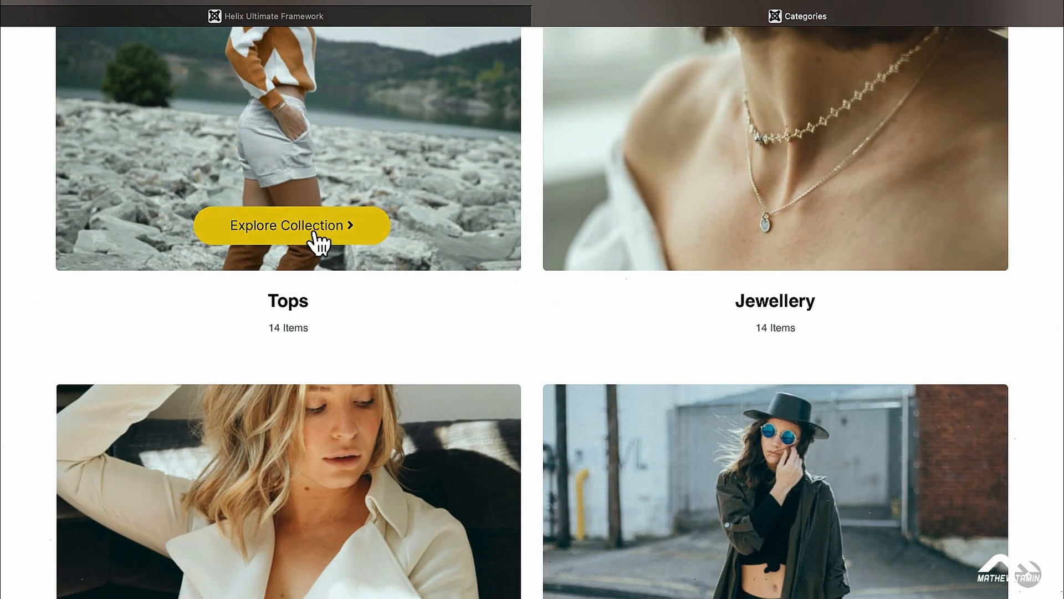
left_click(315, 233)
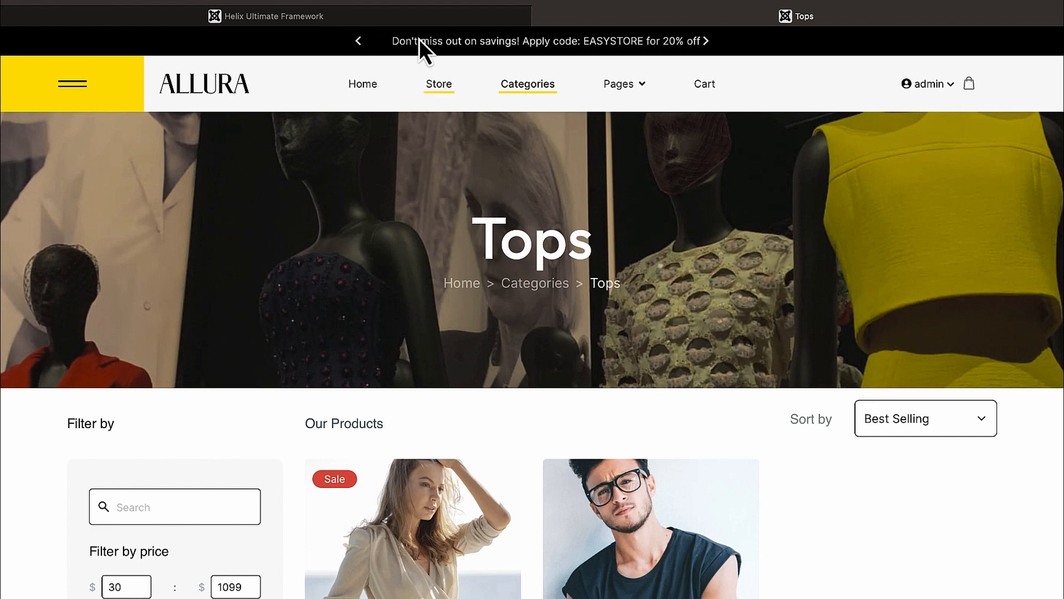
Step: Compare the live Tops category banner against the Tops menu item editor
left_click(385, 20)
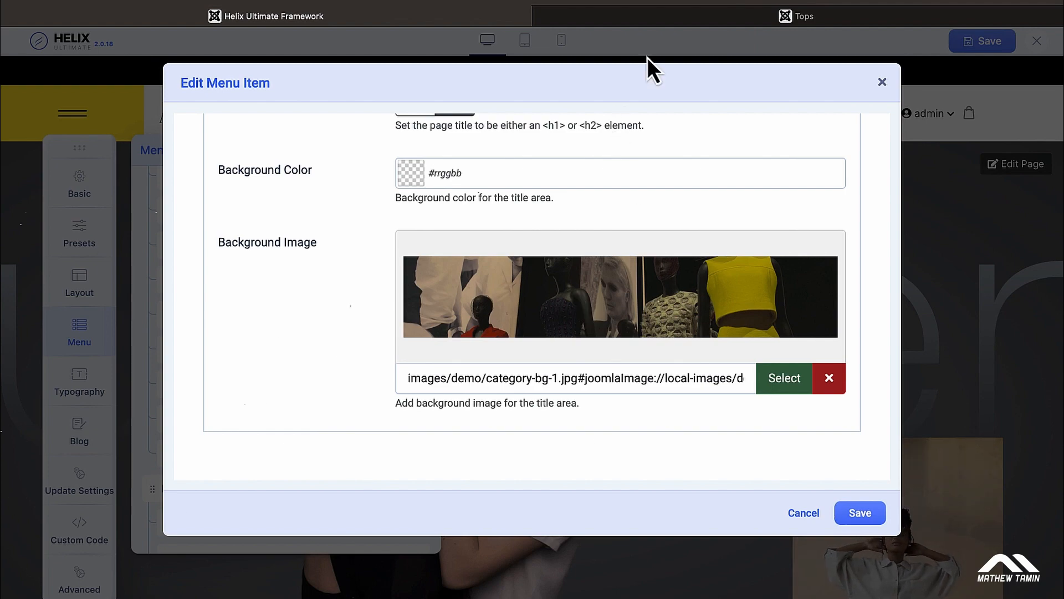
left_click(695, 18)
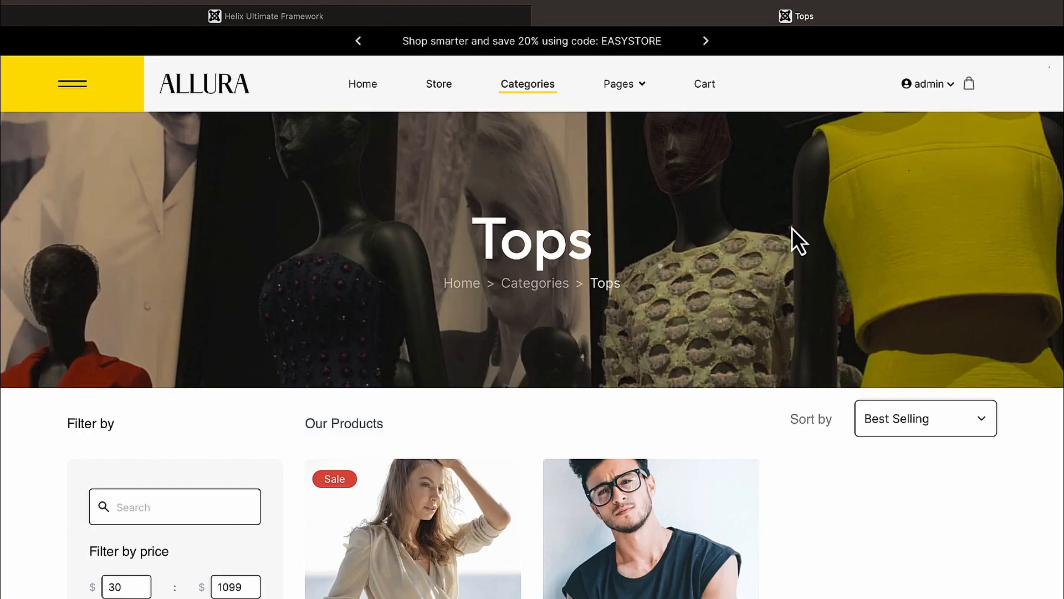
scroll(793, 228, "down", 1)
left_click(405, 19)
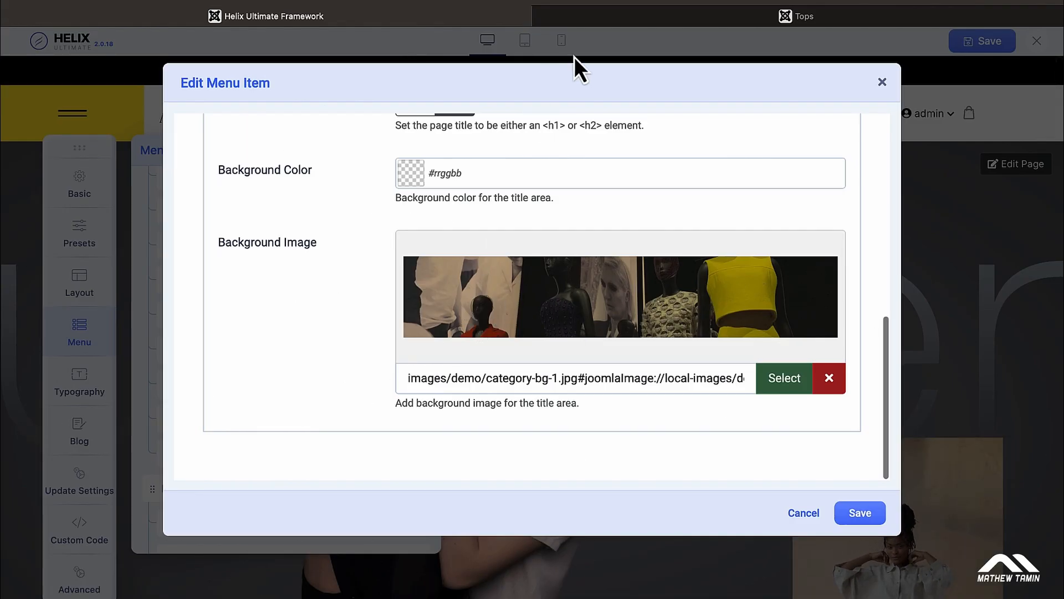
left_click(615, 21)
scroll(581, 221, "down", 1)
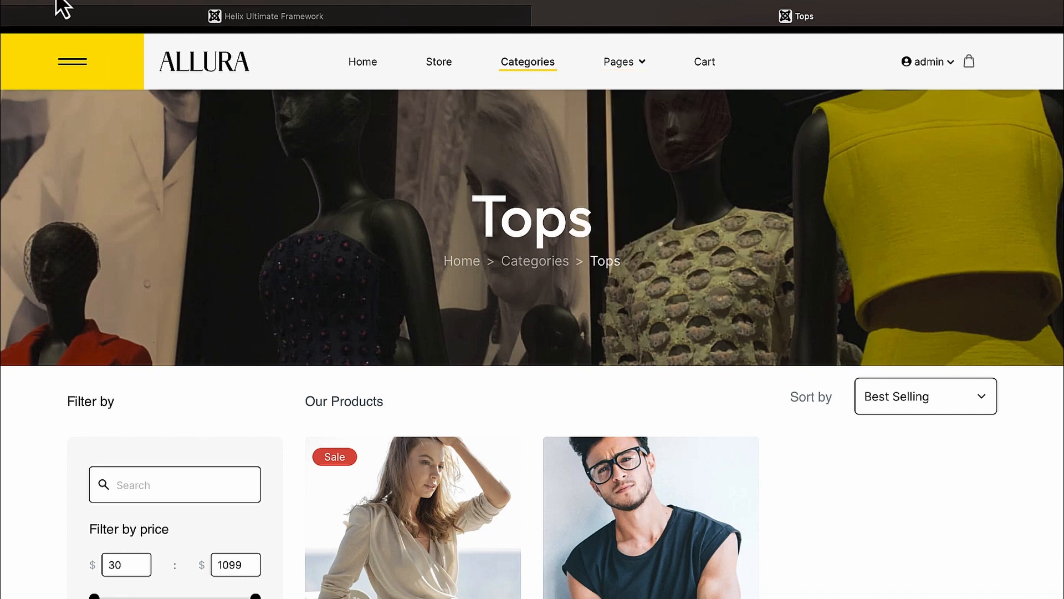
Step: Go back to Categories, view the Jewellery collection banner, then return to the editor
key("super+[")
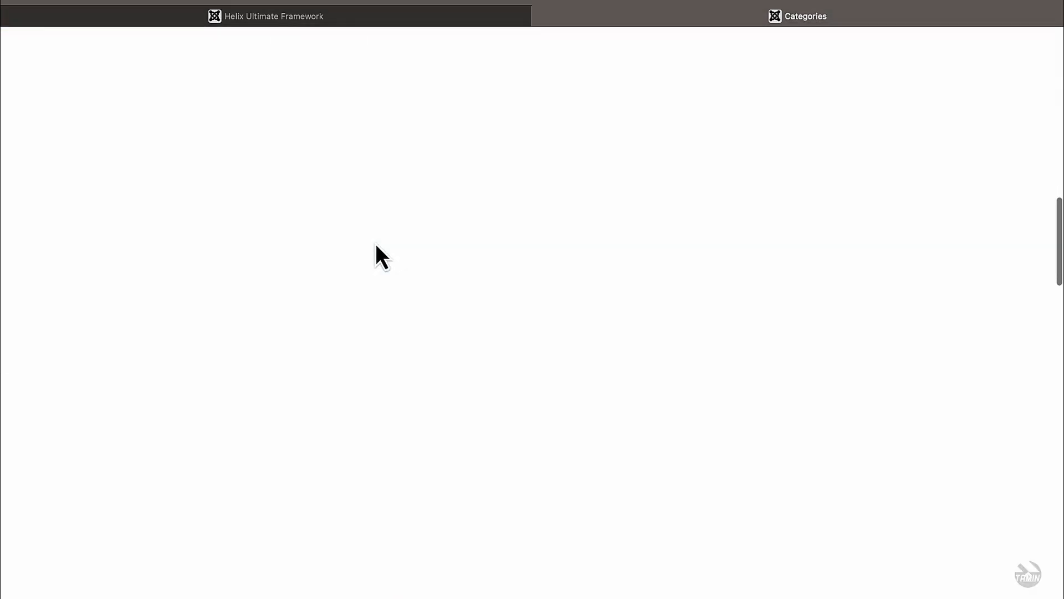
scroll(375, 244, "up", 5)
scroll(375, 244, "up", 2)
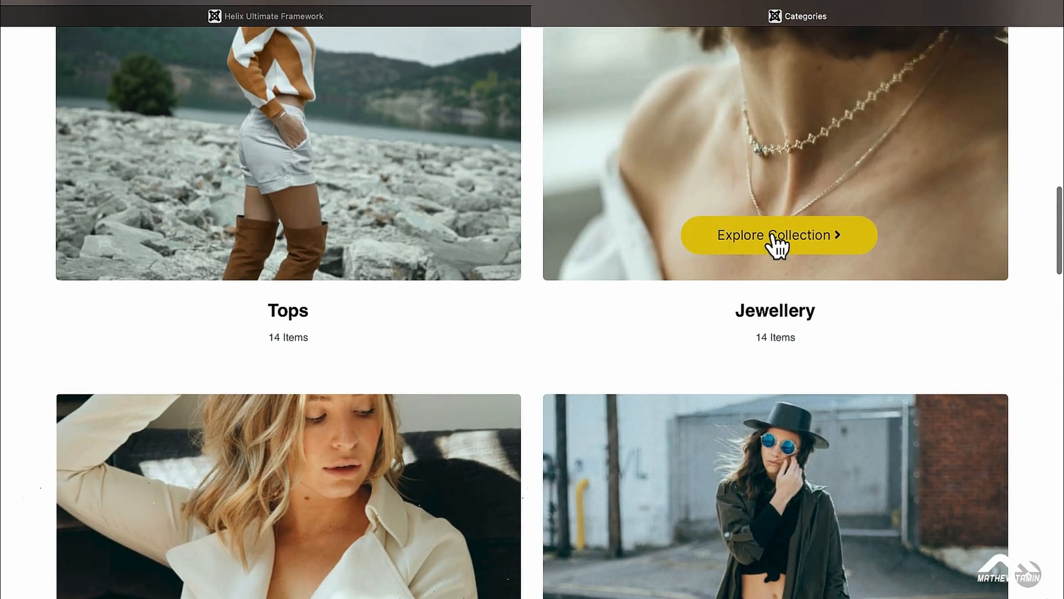
left_click(774, 236)
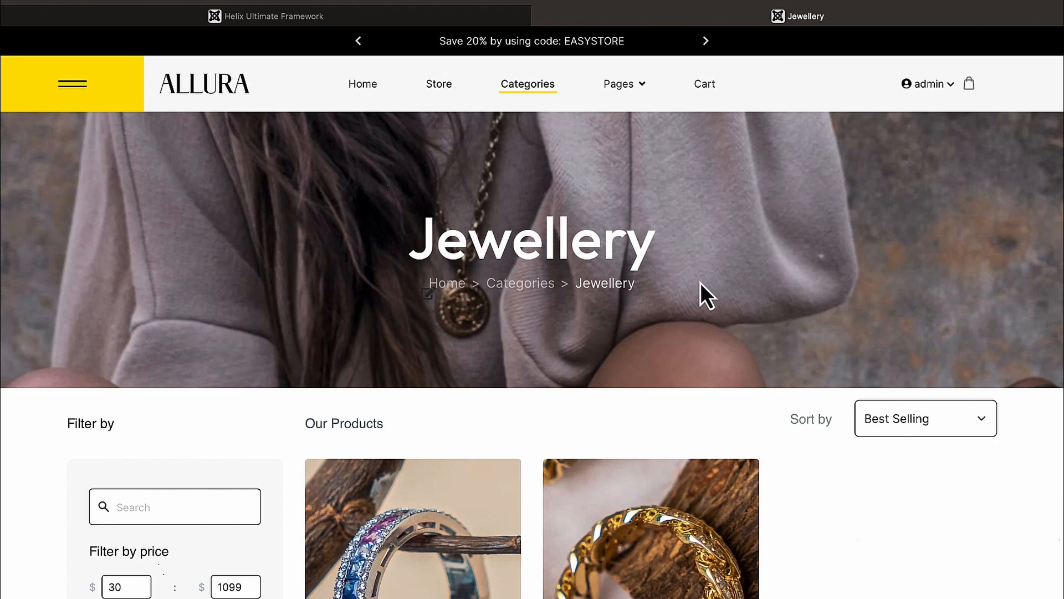
left_click(422, 17)
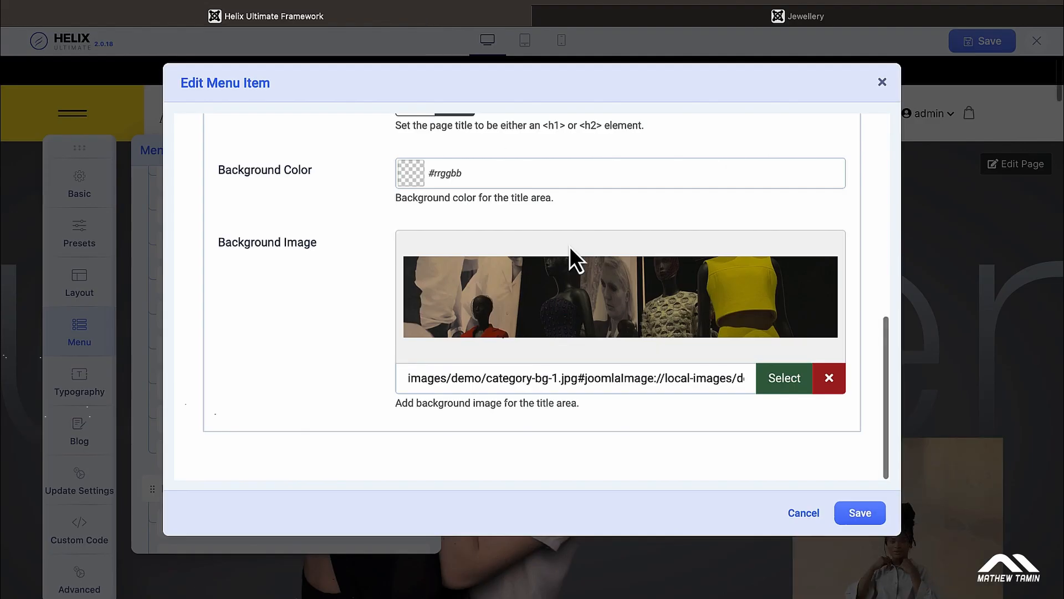
Step: Close the Tops menu item editor, then open the Jewellery menu item for editing
scroll(569, 246, "up", 10)
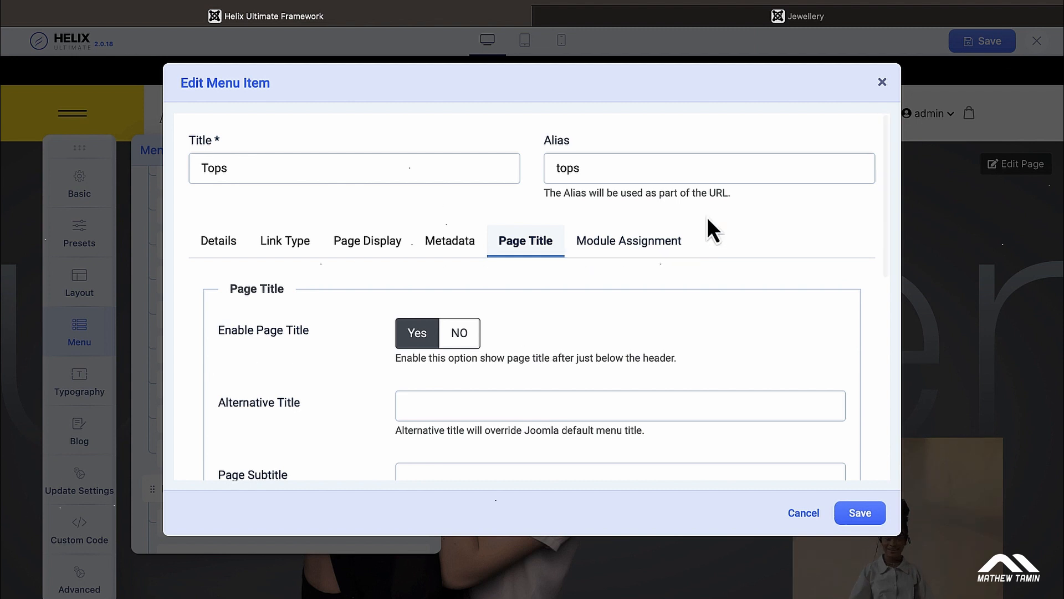
scroll(734, 217, "down", 1)
scroll(734, 217, "up", 1)
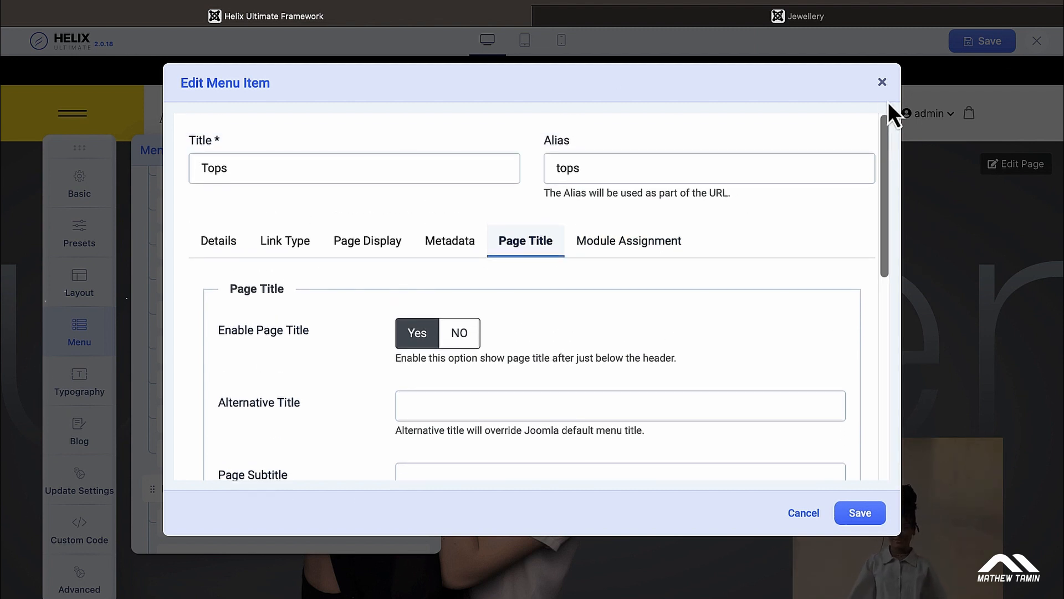
left_click(882, 82)
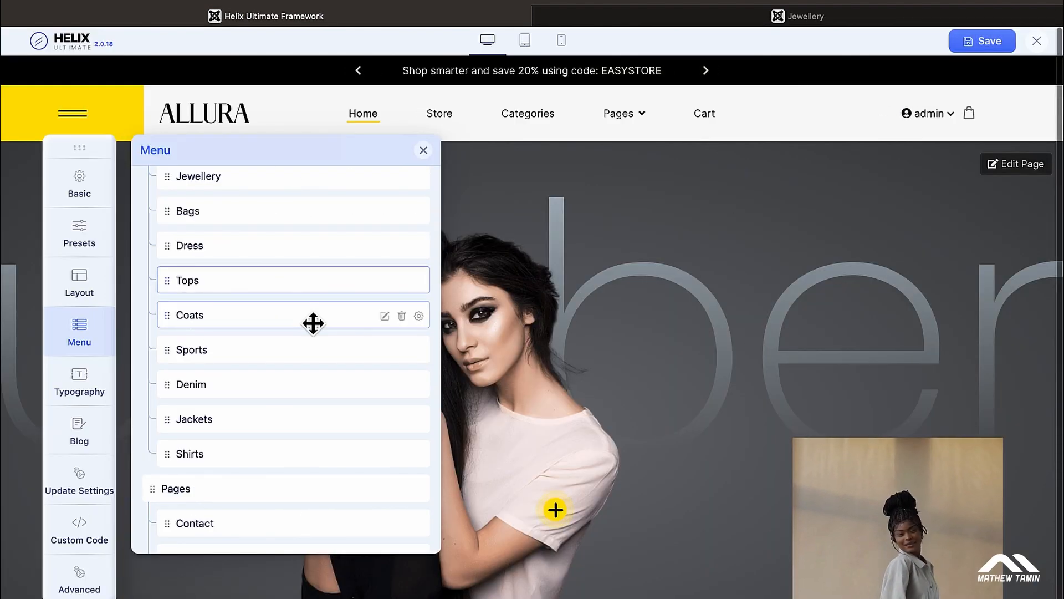
scroll(312, 323, "up", 2)
scroll(313, 323, "up", 1)
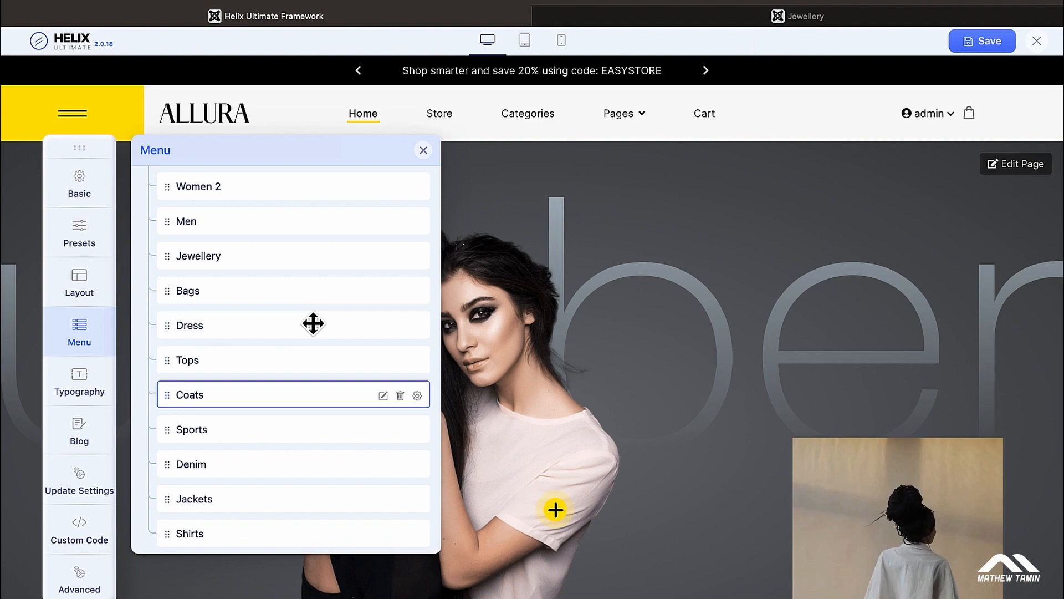
left_click(383, 256)
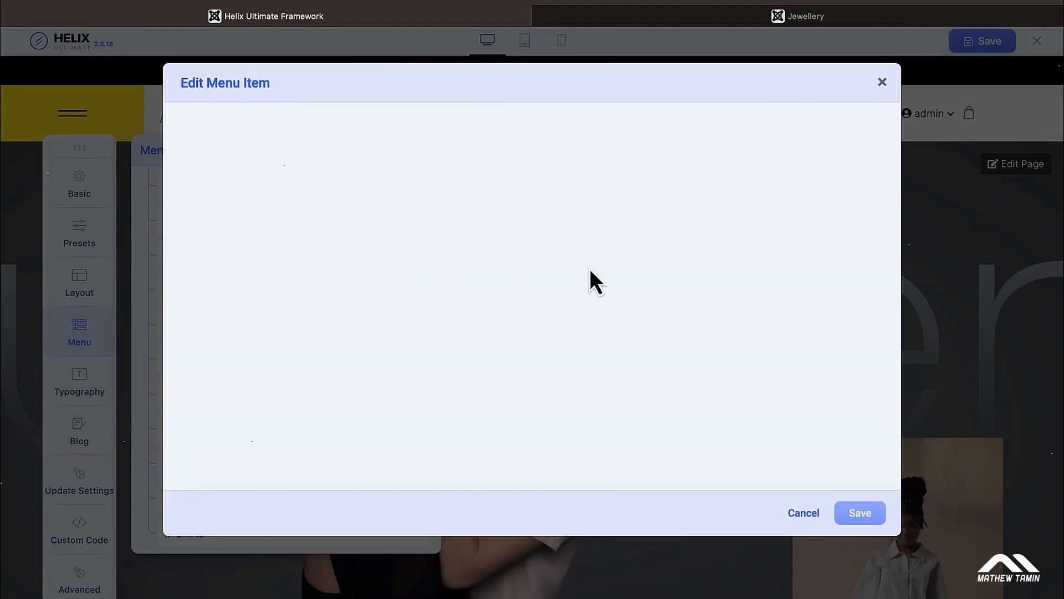
Step: Compare the Jewellery item's page-title background, jewellary-category.jpg, with the live Jewellery page
scroll(734, 263, "down", 10)
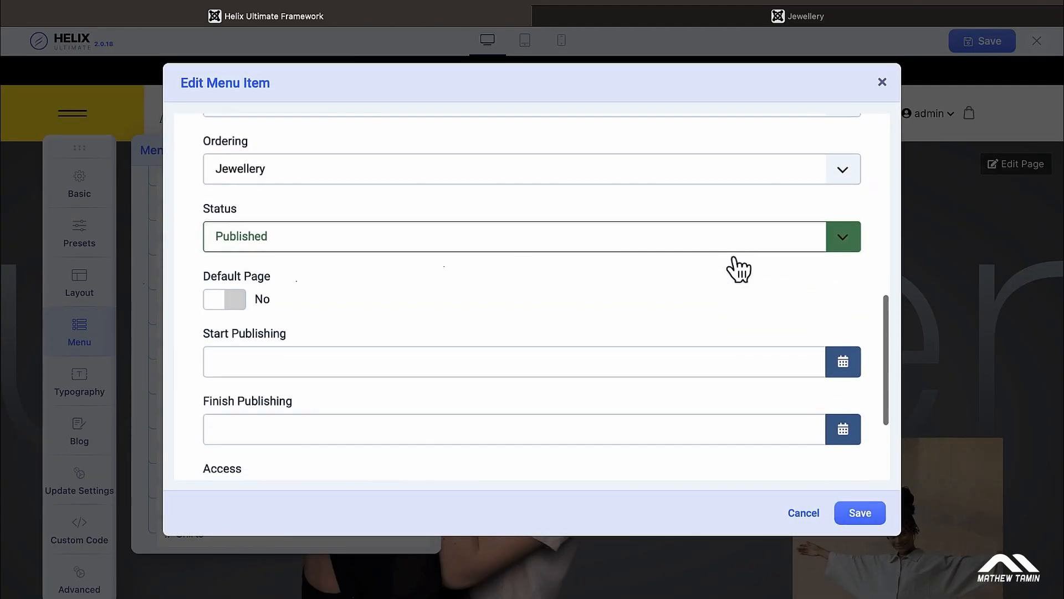
scroll(733, 258, "up", 10)
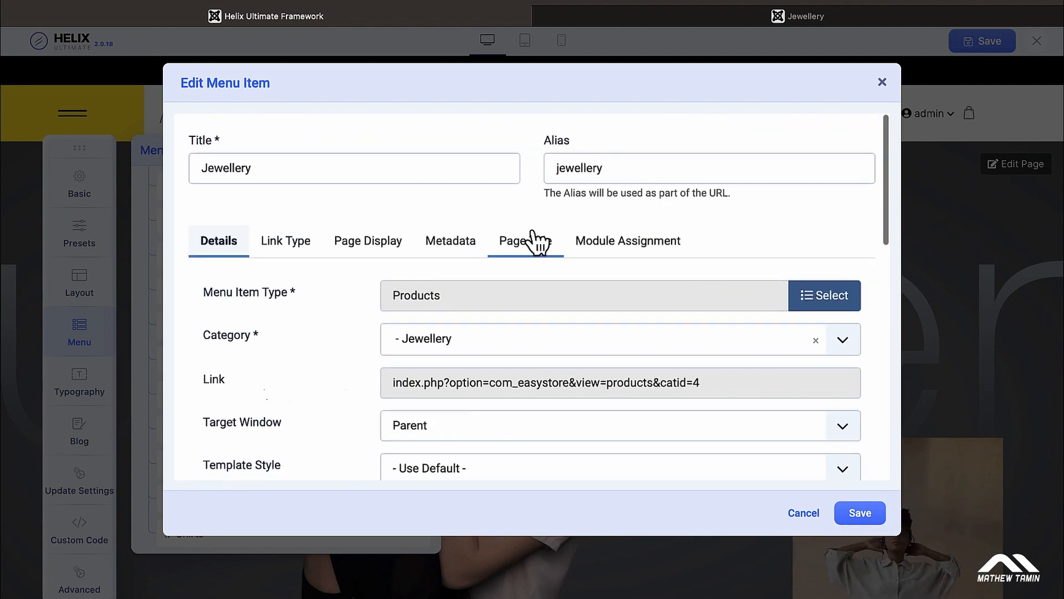
left_click(532, 246)
scroll(603, 277, "down", 5)
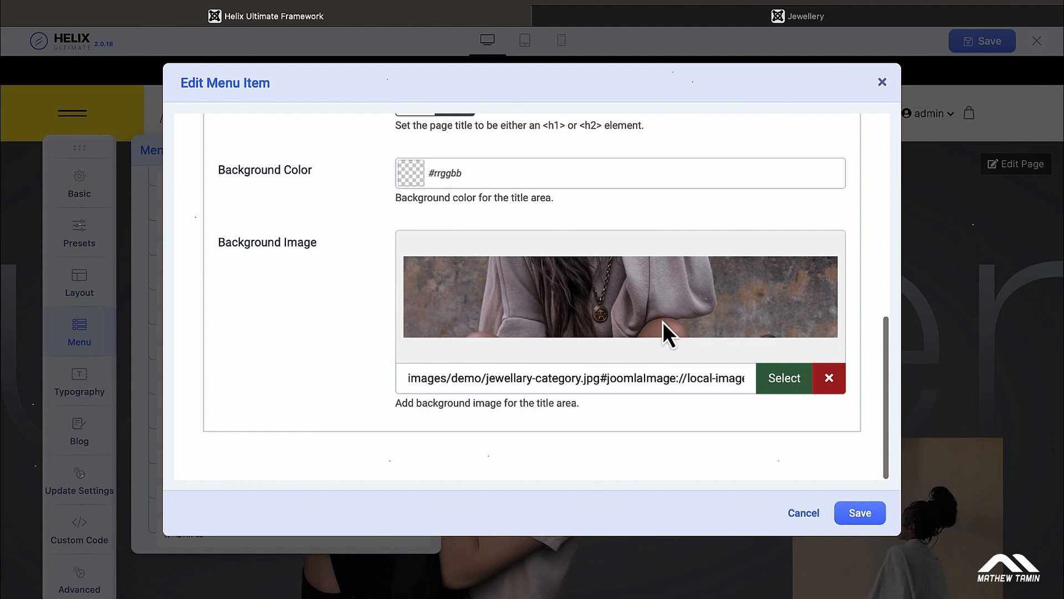
left_click(824, 22)
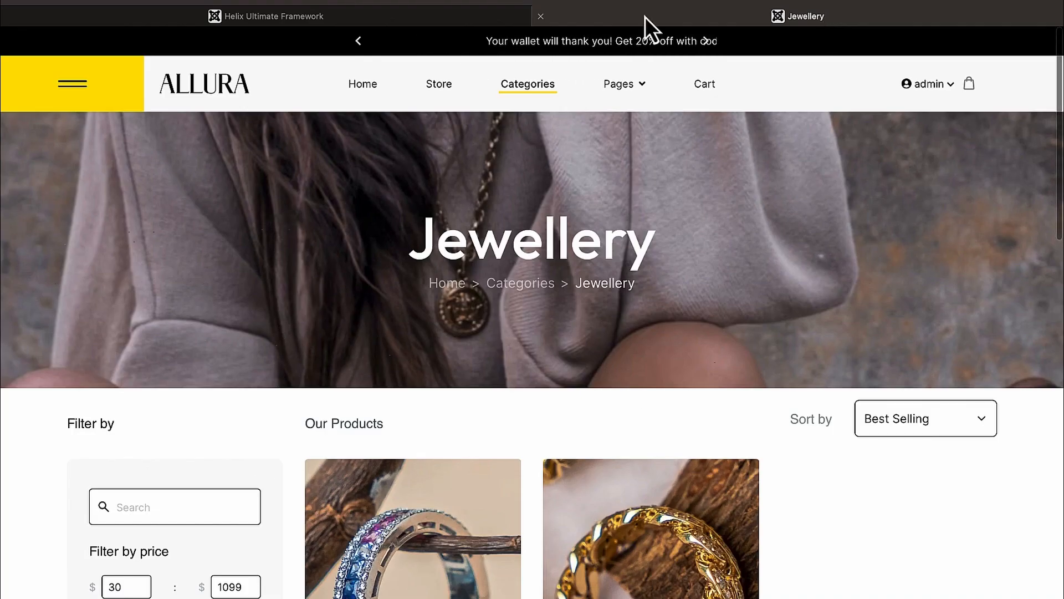
left_click(446, 18)
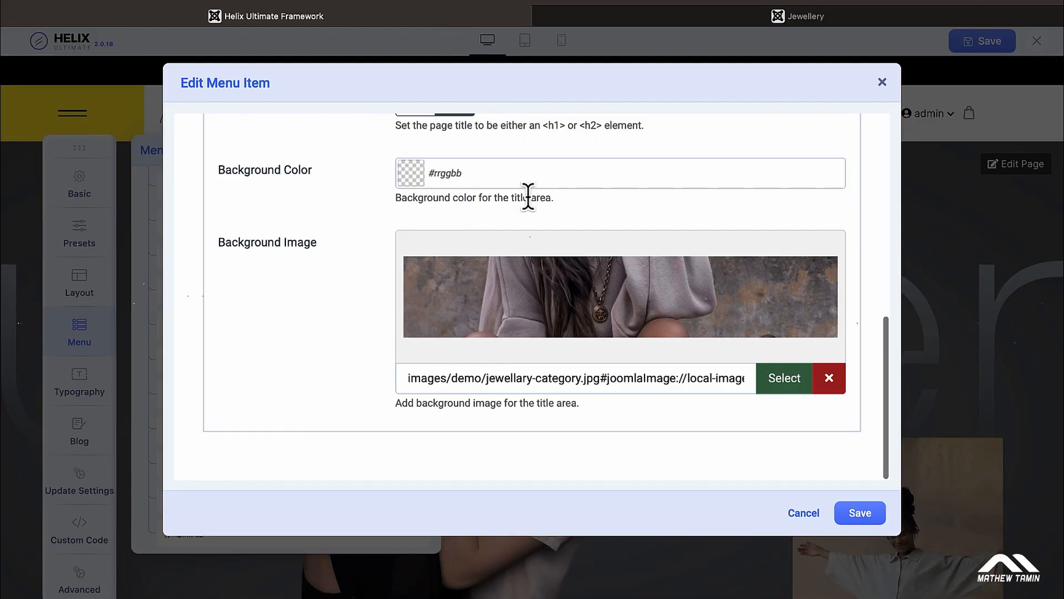
Step: Close the Jewellery menu item editor, back to the menu list
scroll(468, 177, "up", 2)
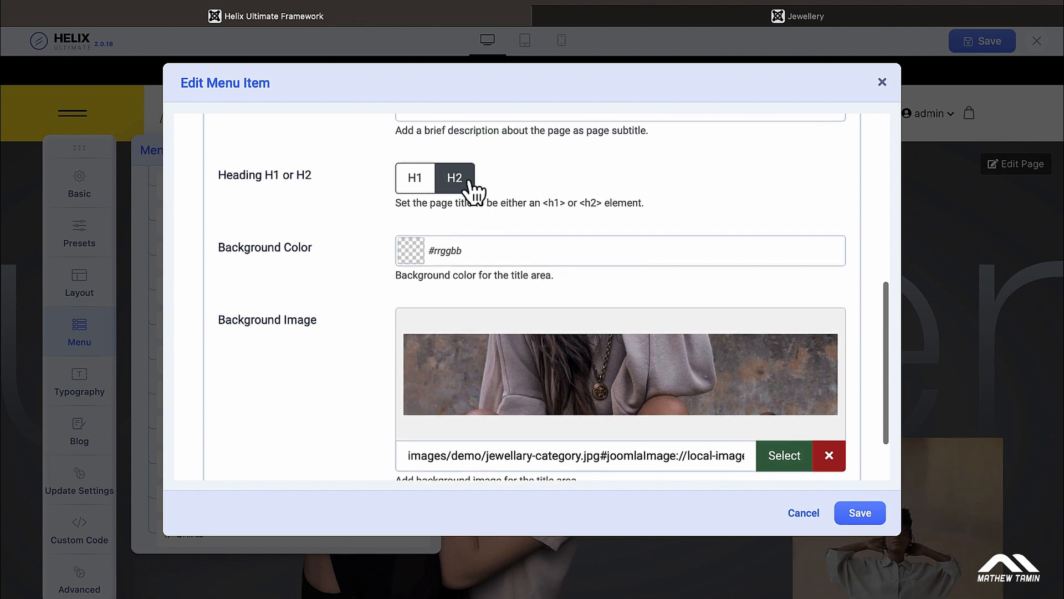
scroll(515, 331, "down", 2)
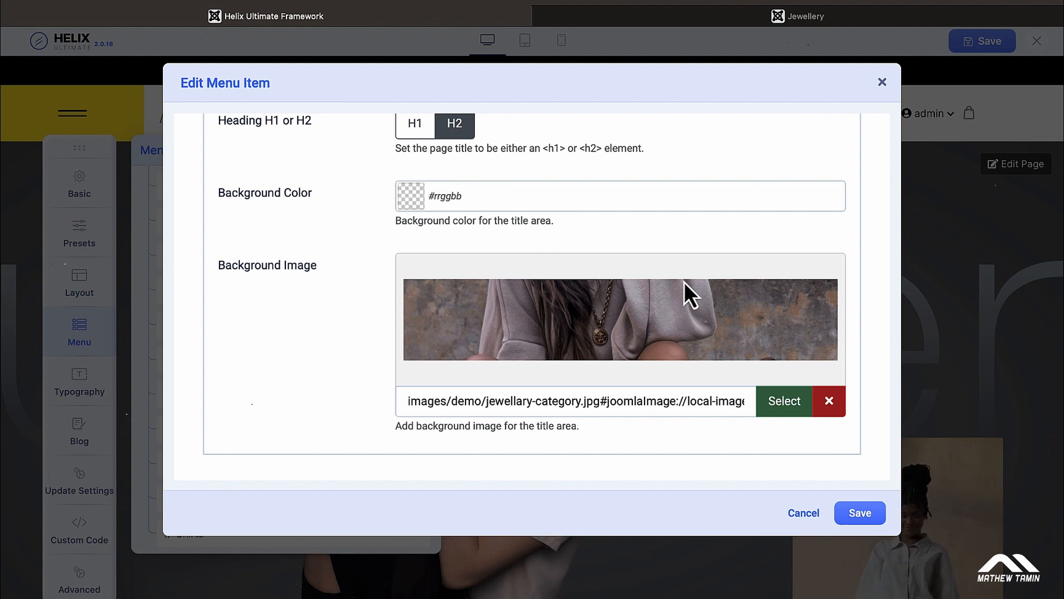
scroll(684, 281, "up", 3)
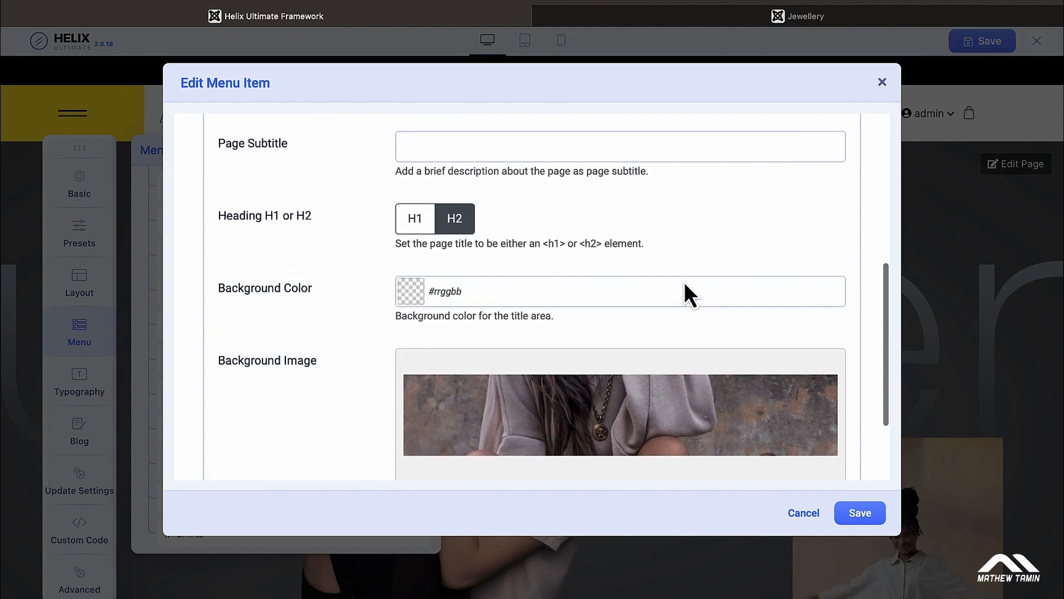
left_click(882, 83)
scroll(375, 239, "down", 5)
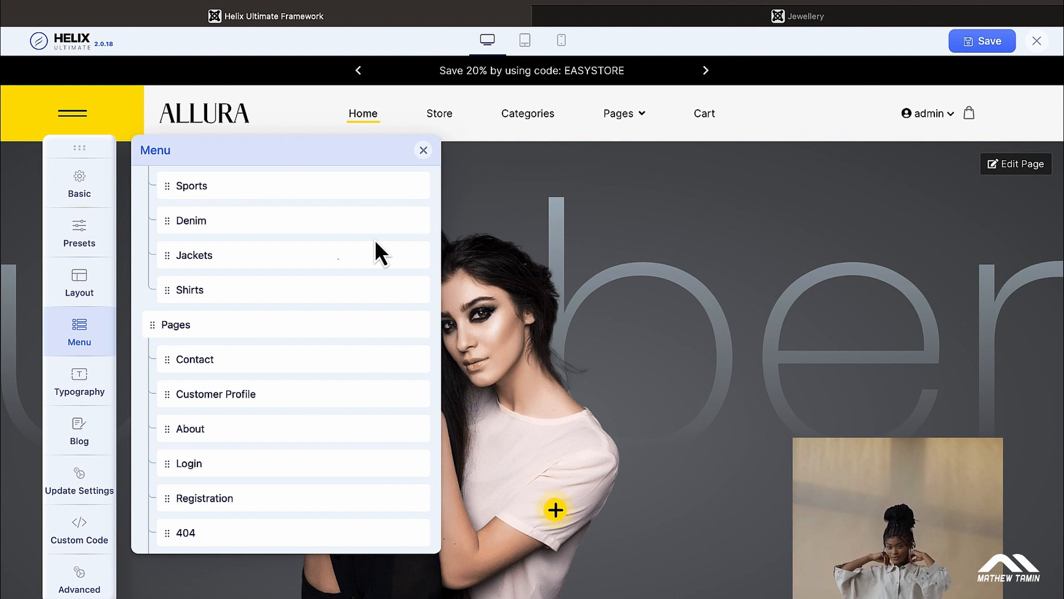
Step: Start a blank Add New Item form from the bottom of the Menu panel
scroll(375, 239, "up", 5)
scroll(375, 240, "down", 10)
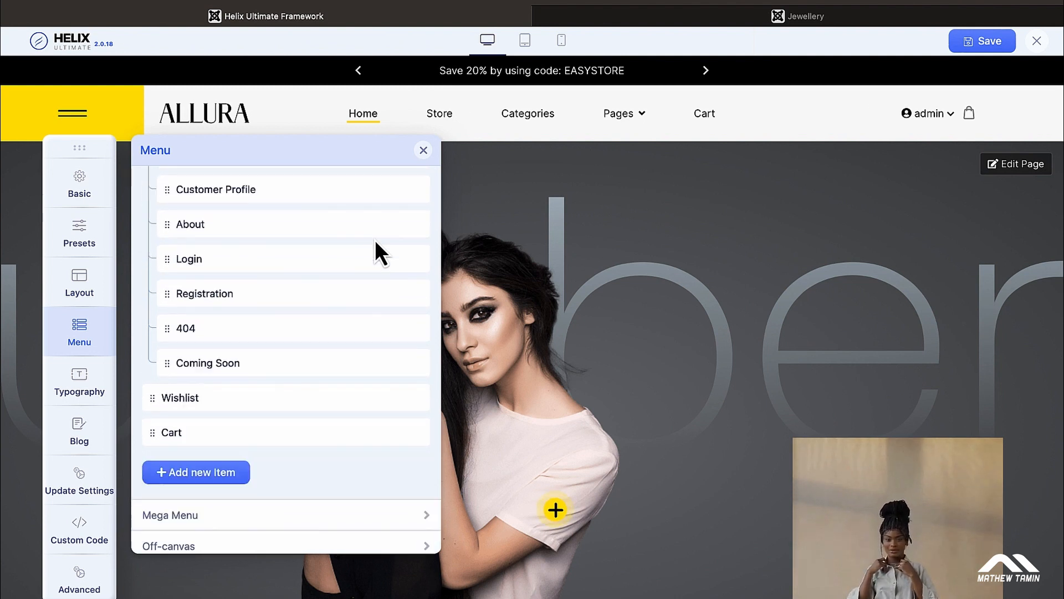
scroll(374, 240, "down", 1)
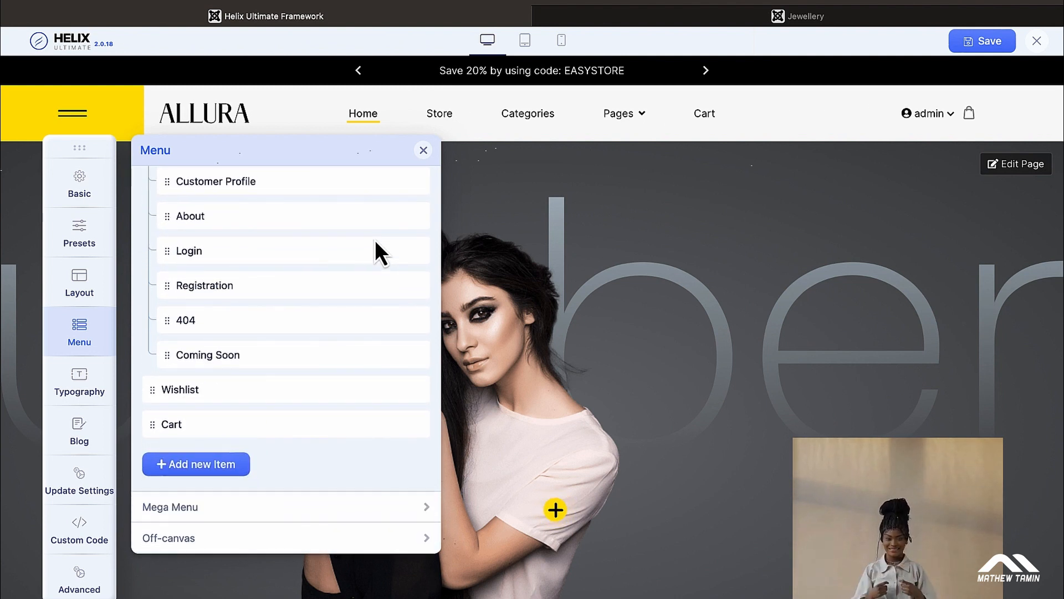
left_click(195, 466)
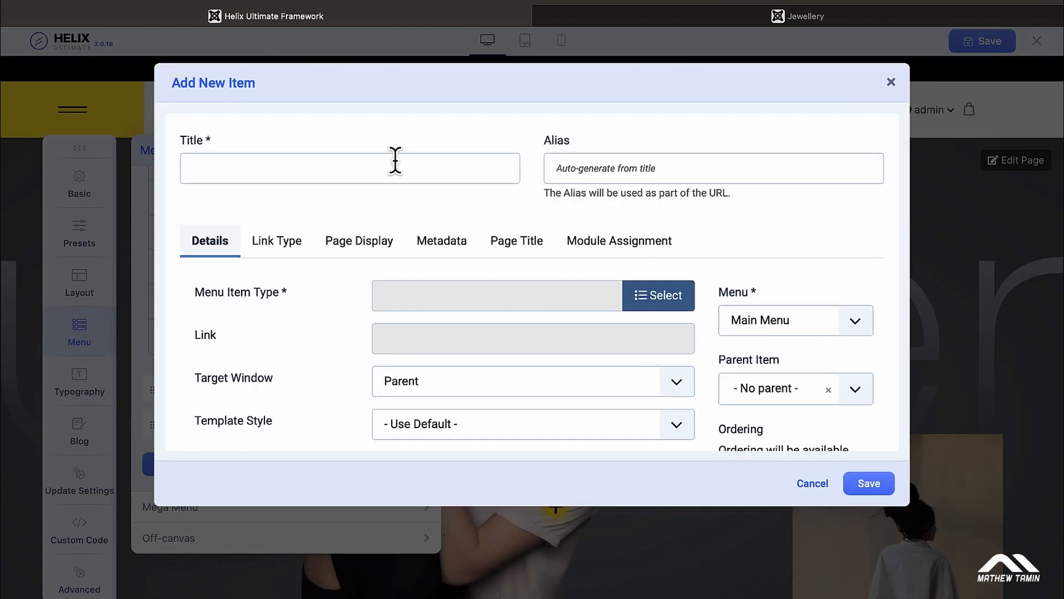
Step: Title the new item 'EasyStore Special' and set its type to EasyStore Single Product
left_click(394, 161)
type("Ea")
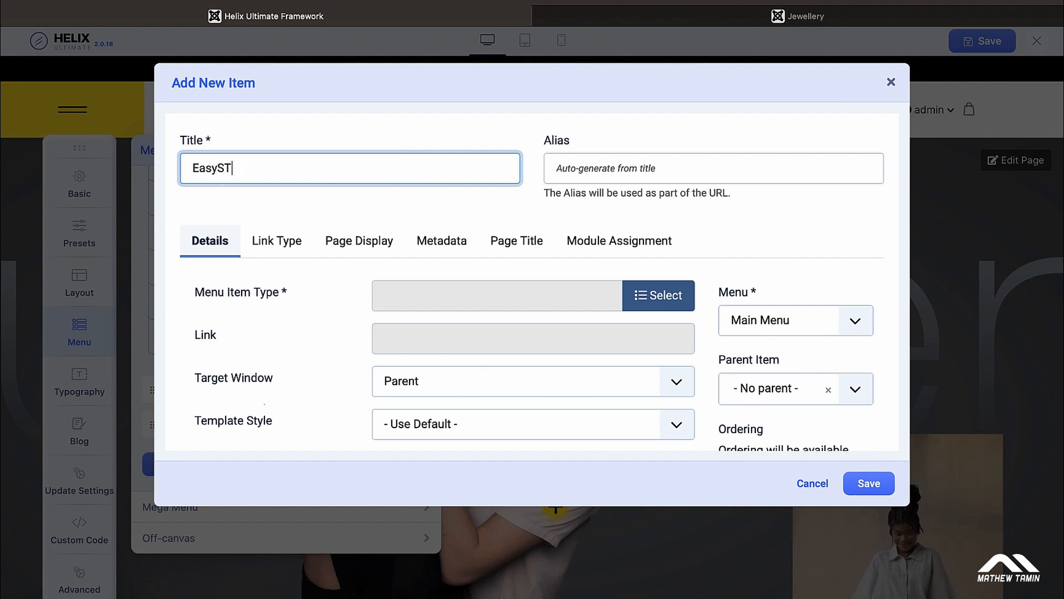
type("syStore Special")
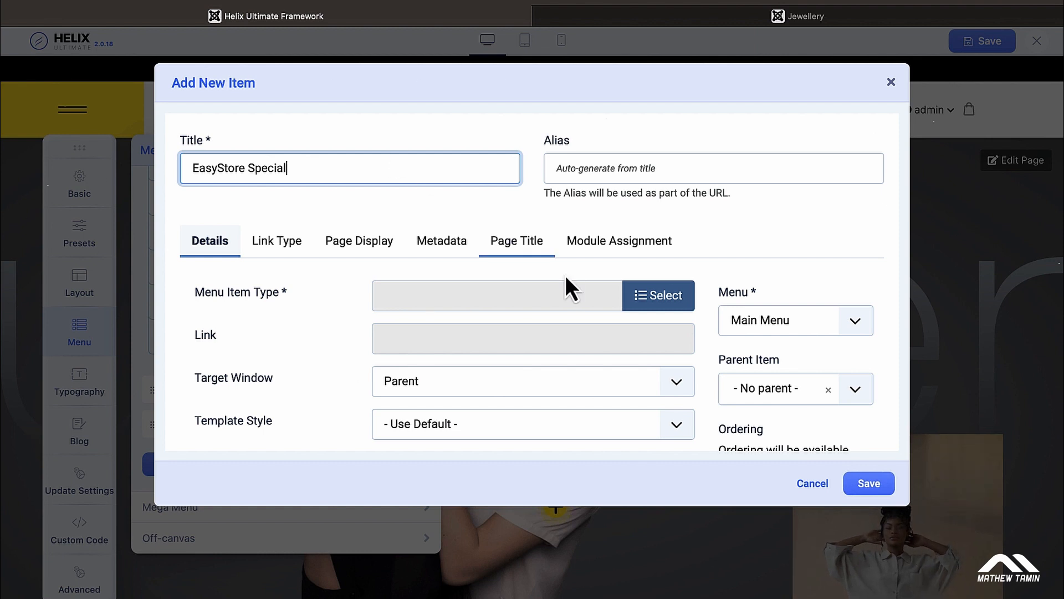
left_click(657, 300)
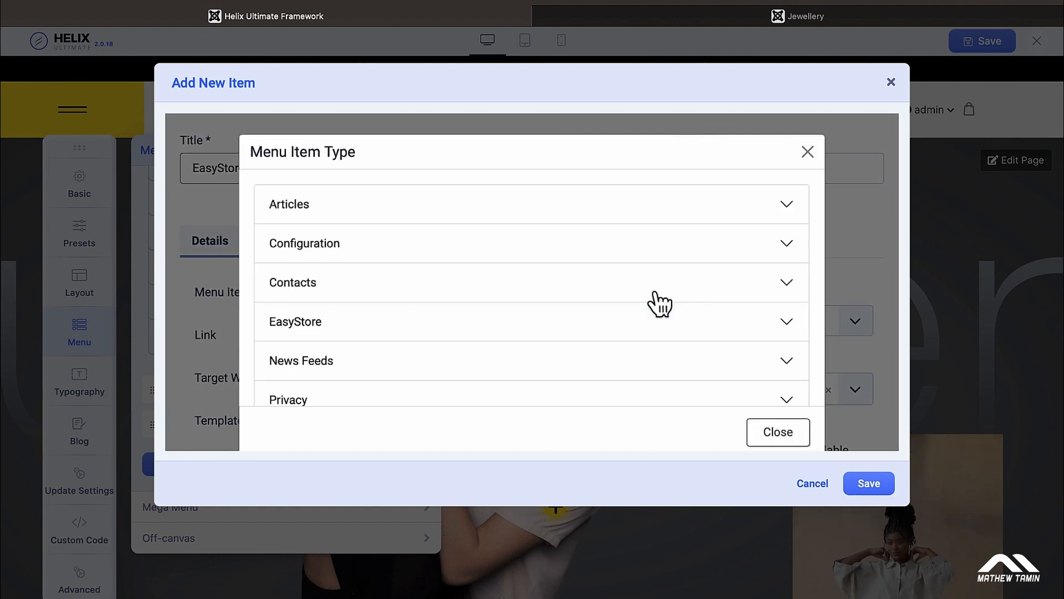
scroll(659, 303, "down", 2)
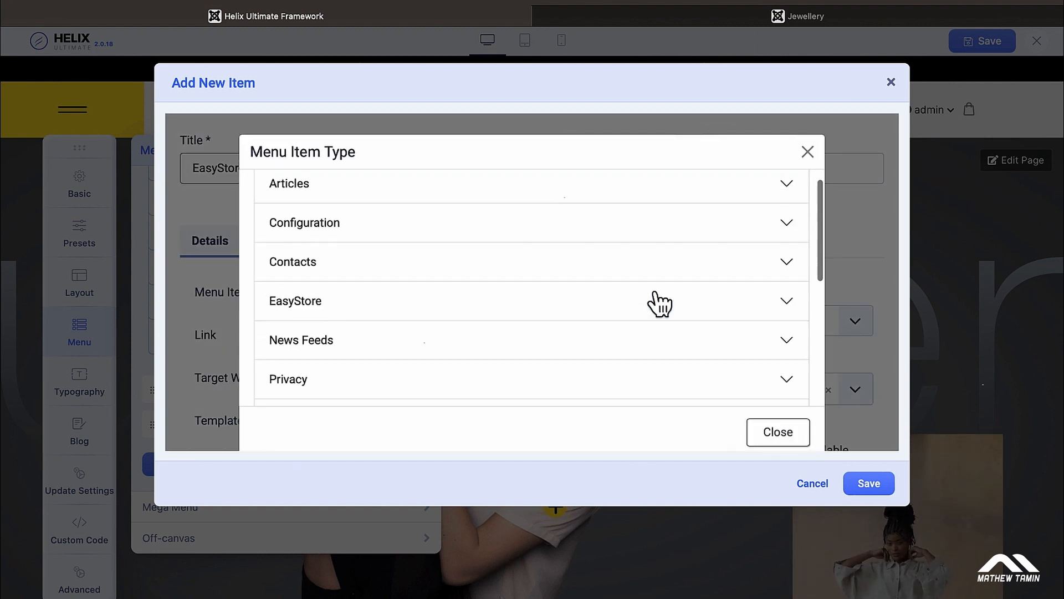
left_click(533, 278)
scroll(535, 279, "down", 5)
scroll(539, 280, "down", 4)
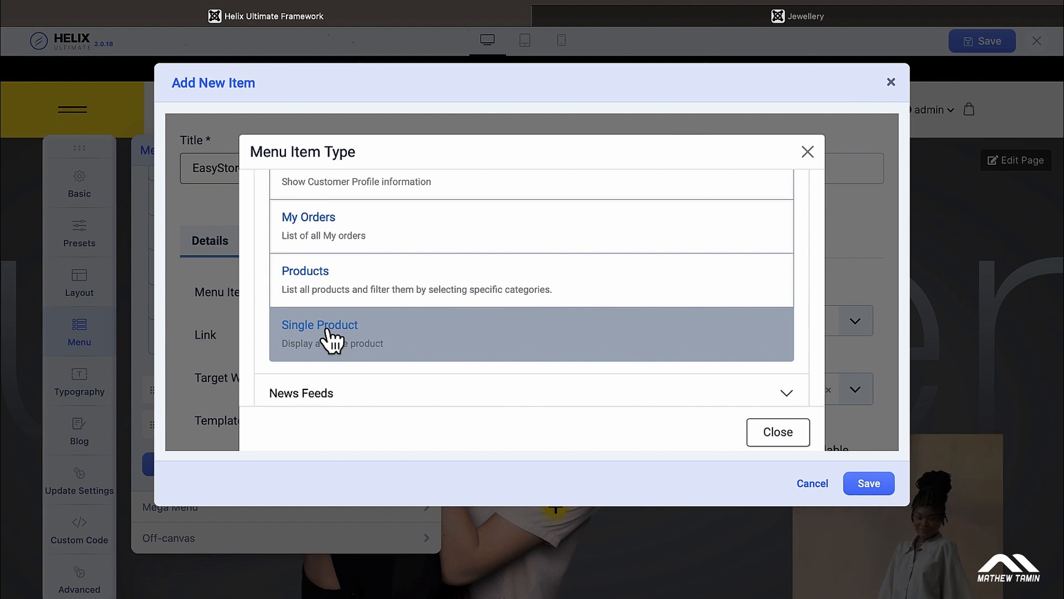
left_click(331, 338)
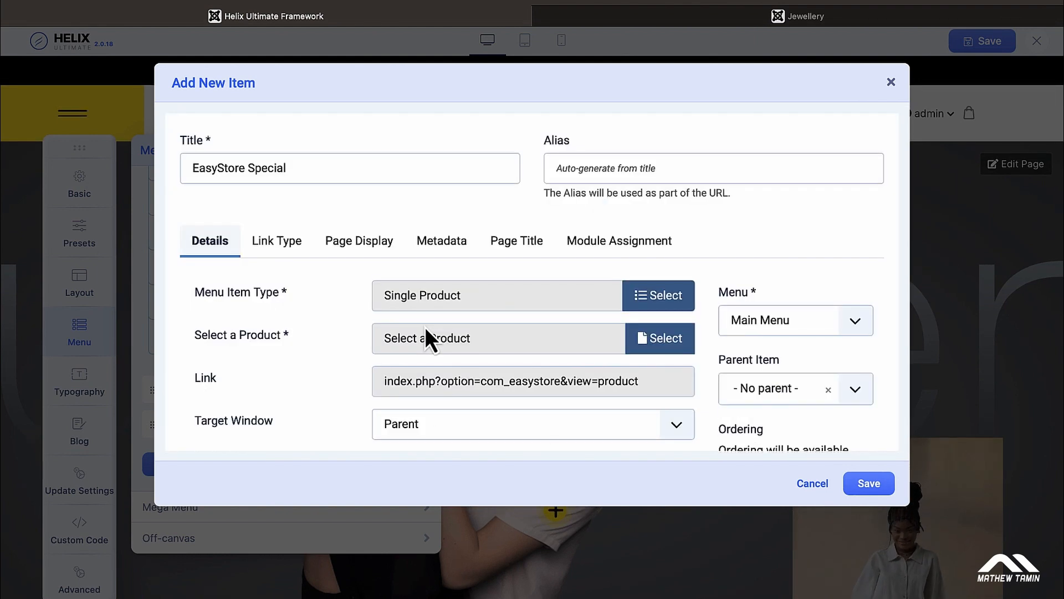
scroll(506, 350, "down", 1)
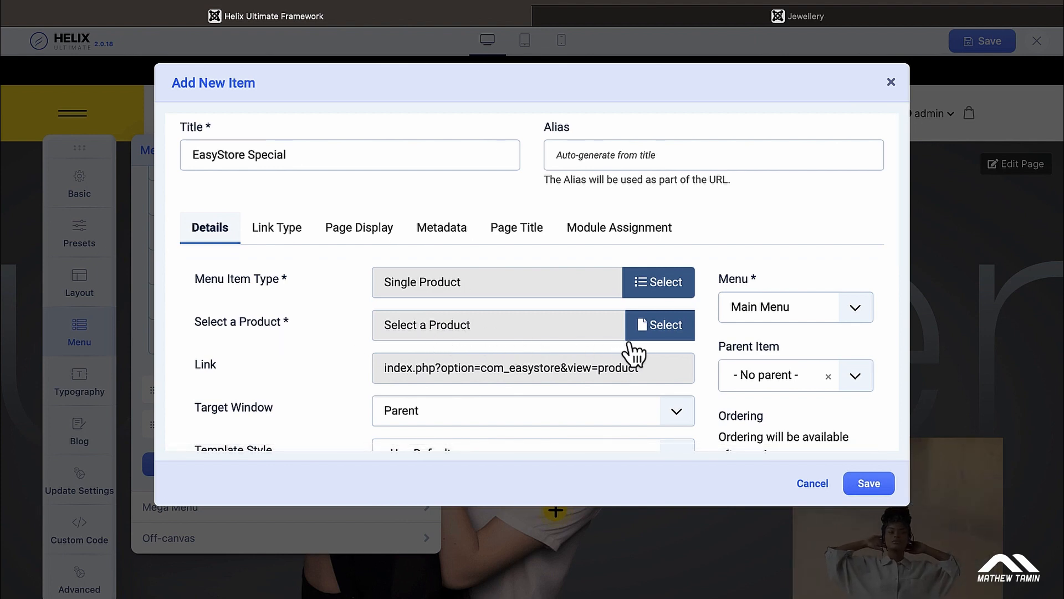
Step: Choose FemmeFusion T-Shirt as the product the item links to
left_click(663, 327)
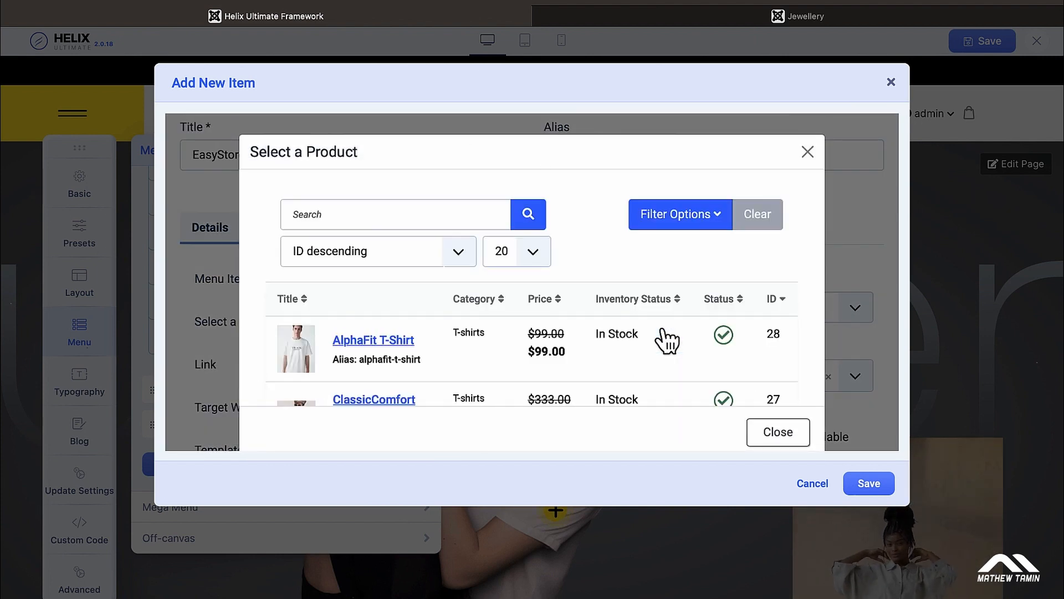
scroll(667, 341, "down", 5)
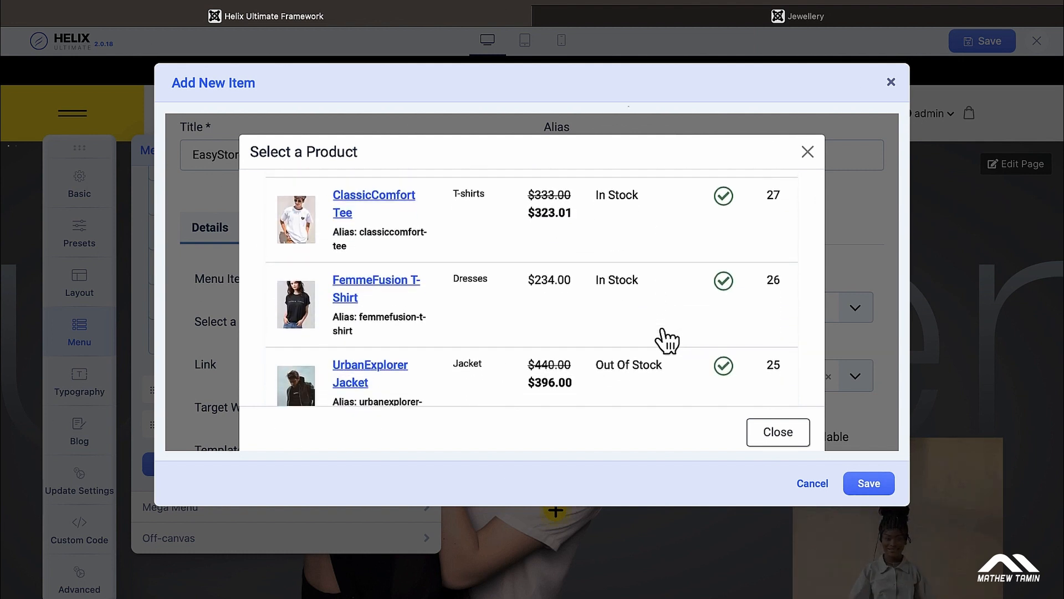
left_click(361, 288)
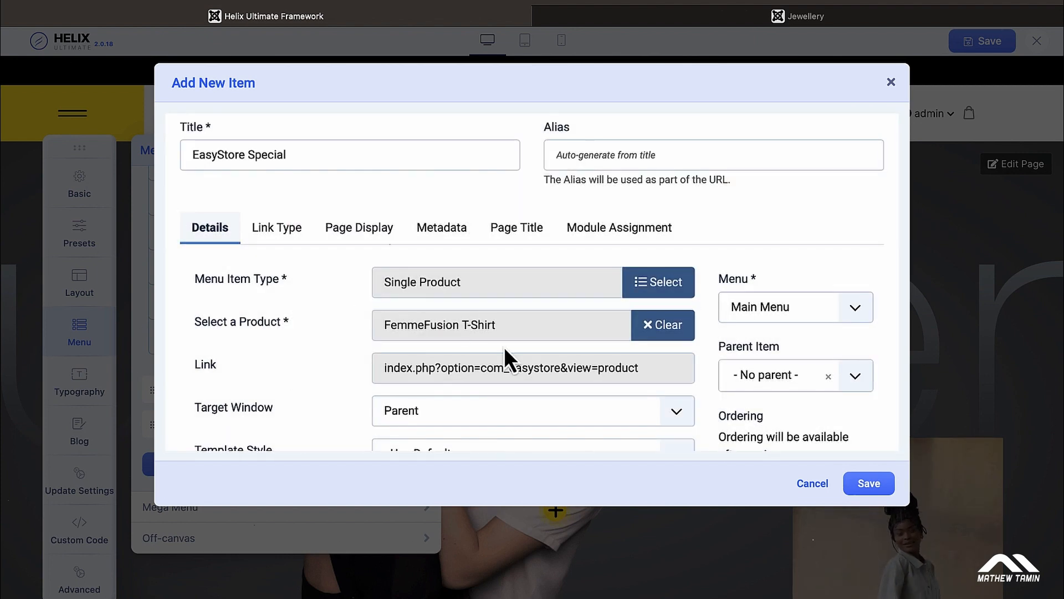
scroll(503, 347, "down", 3)
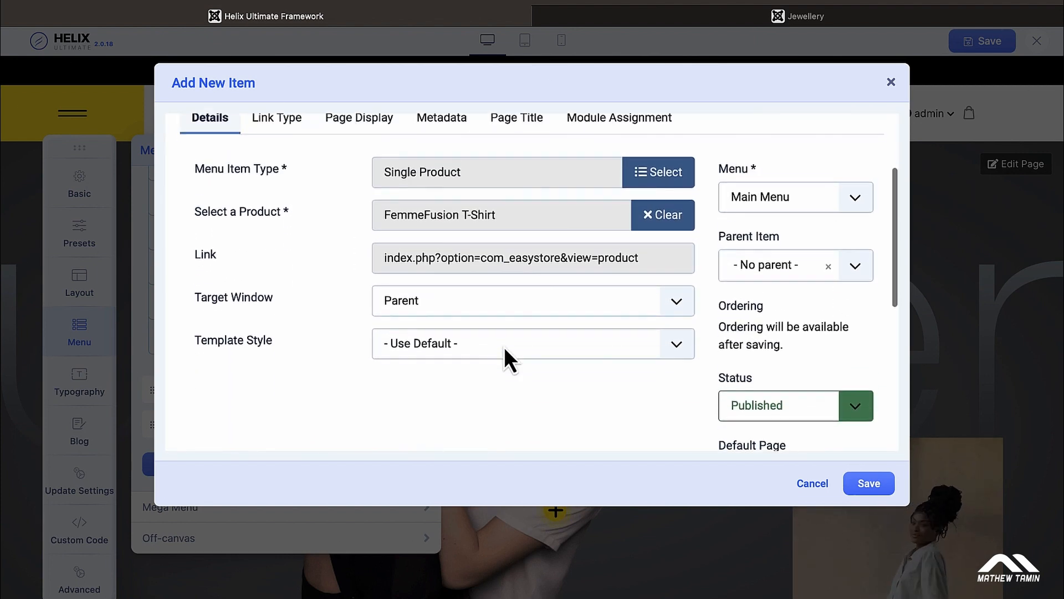
scroll(504, 347, "up", 1)
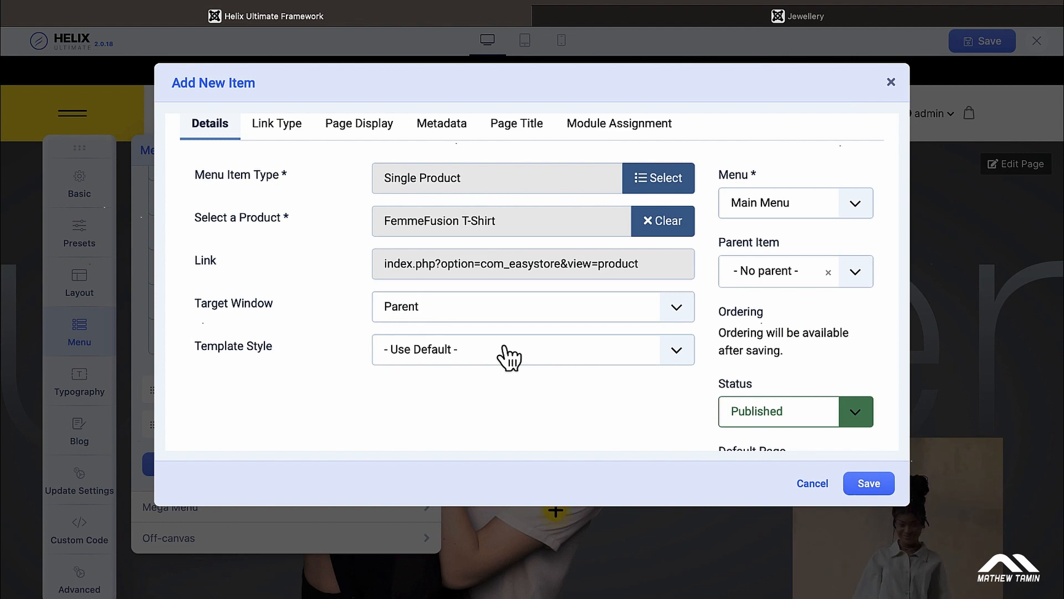
scroll(507, 357, "up", 3)
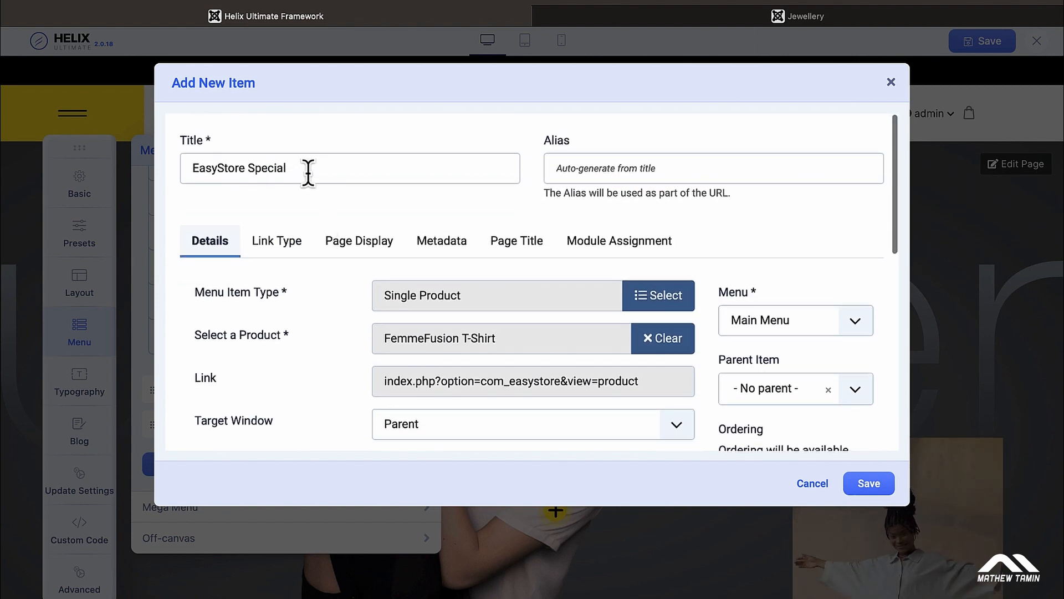
scroll(307, 322, "down", 1)
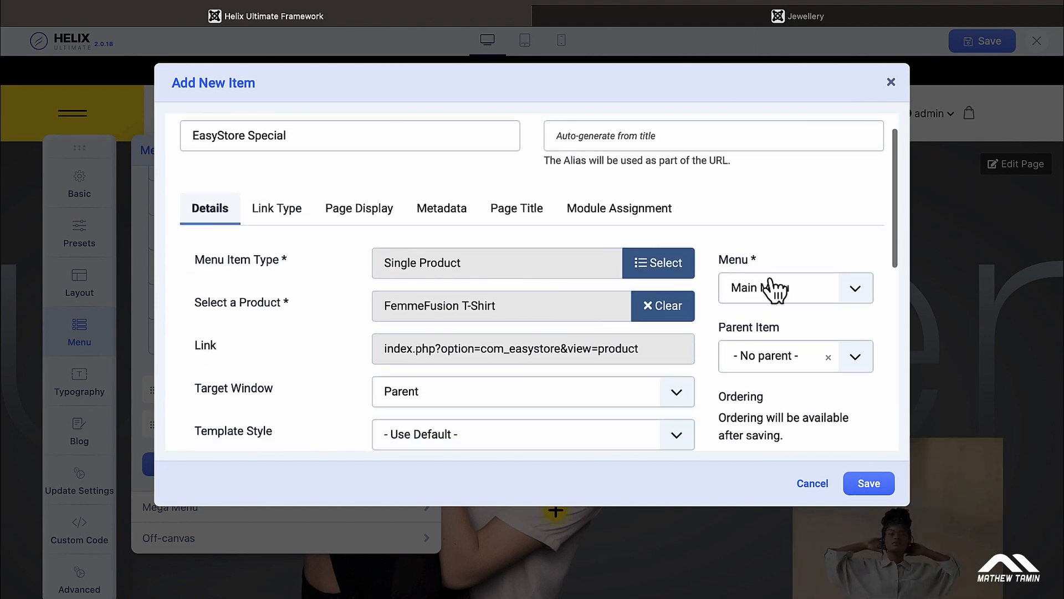
Step: Keep the item in Main Menu, leaving the parent unset for now
left_click(859, 291)
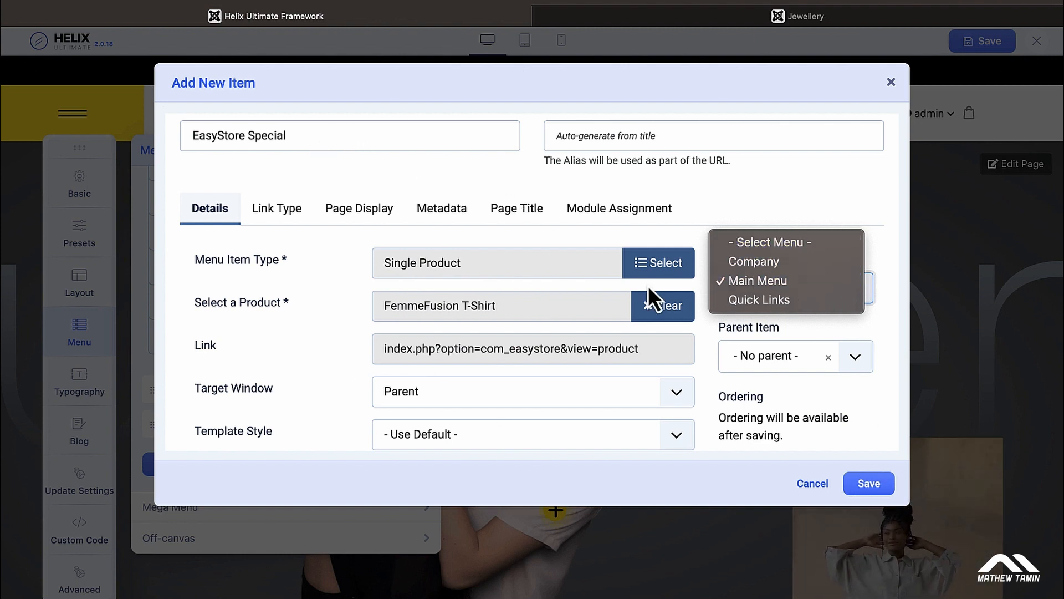
left_click(760, 281)
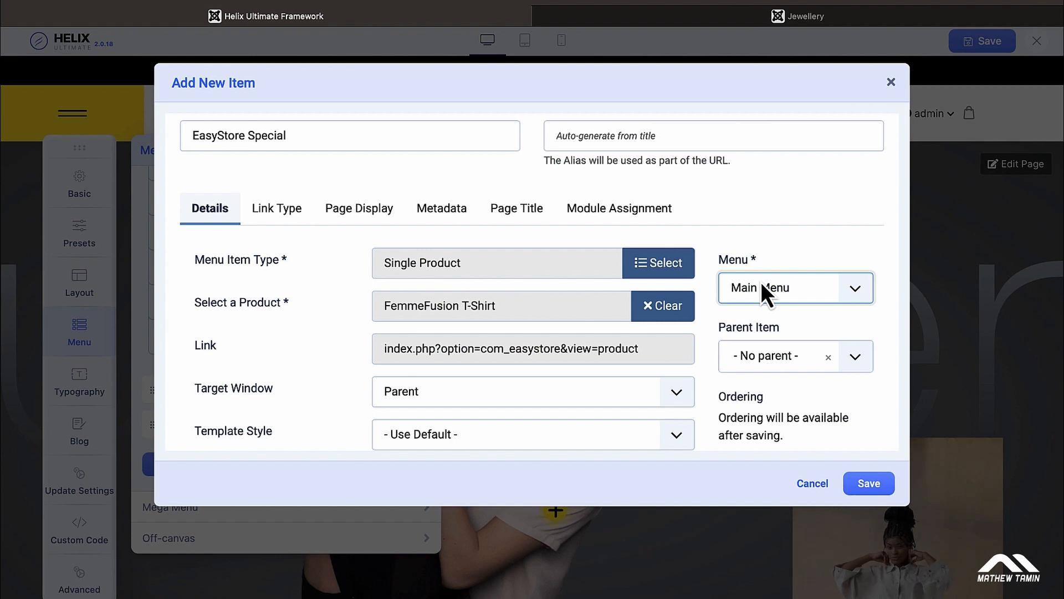
scroll(774, 303, "down", 1)
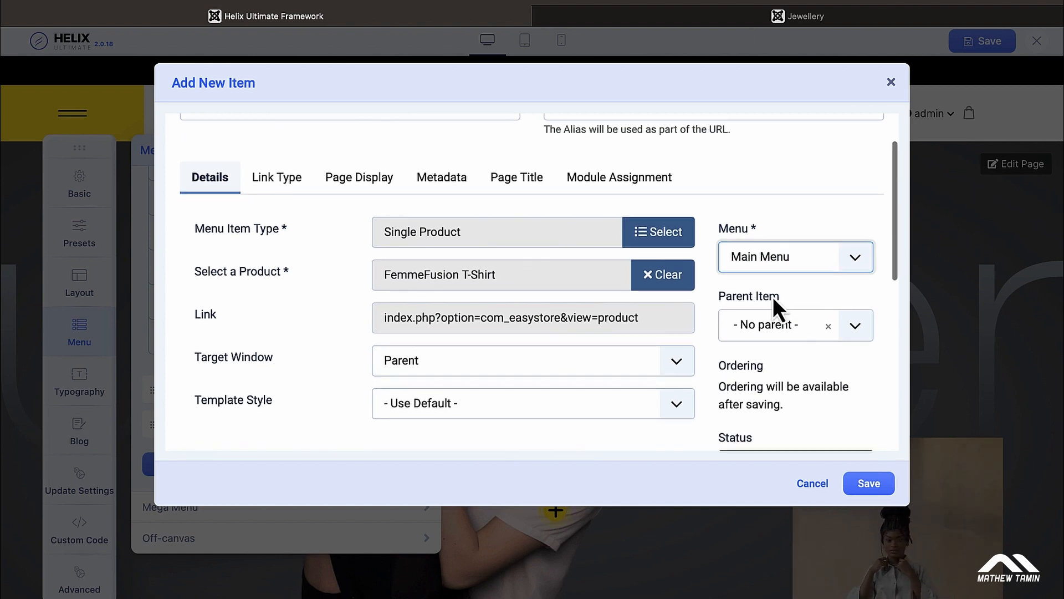
left_click(859, 338)
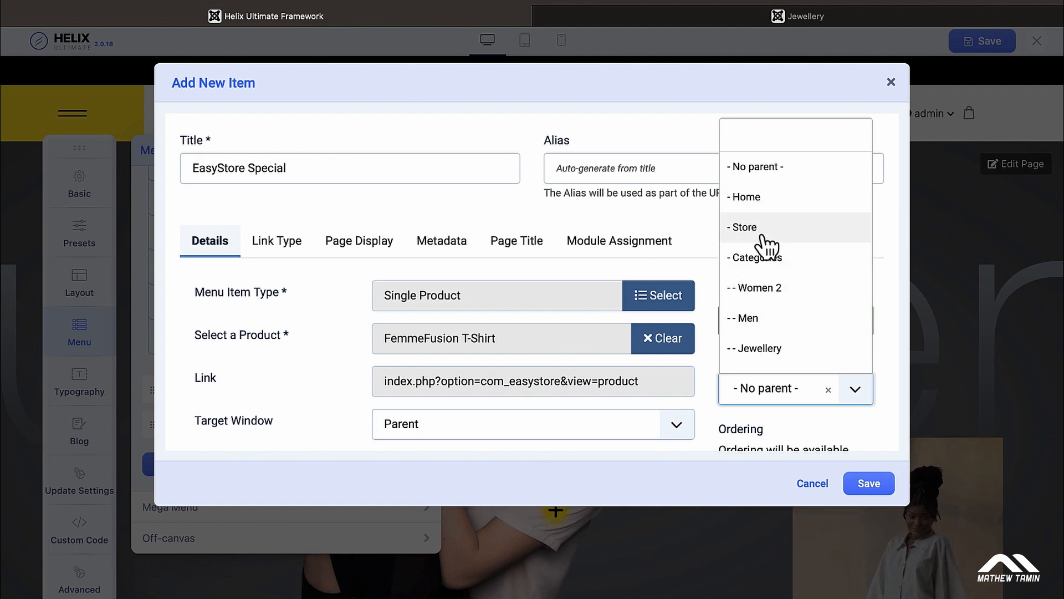
left_click(514, 210)
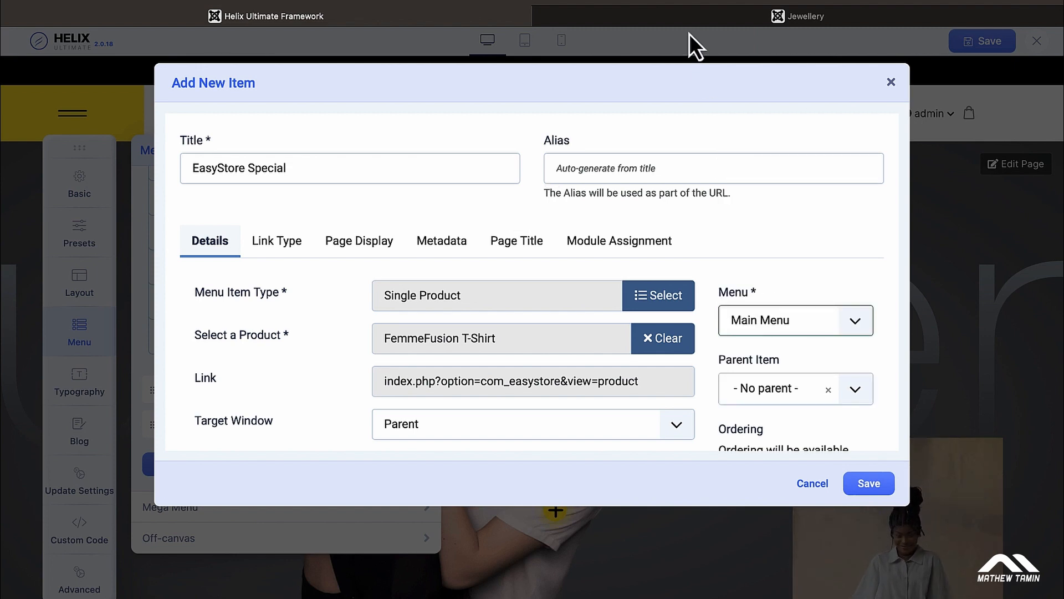
Step: Glance at the live Jewellery page, then set the item's parent to Categories
left_click(680, 16)
mouse_move(619, 98)
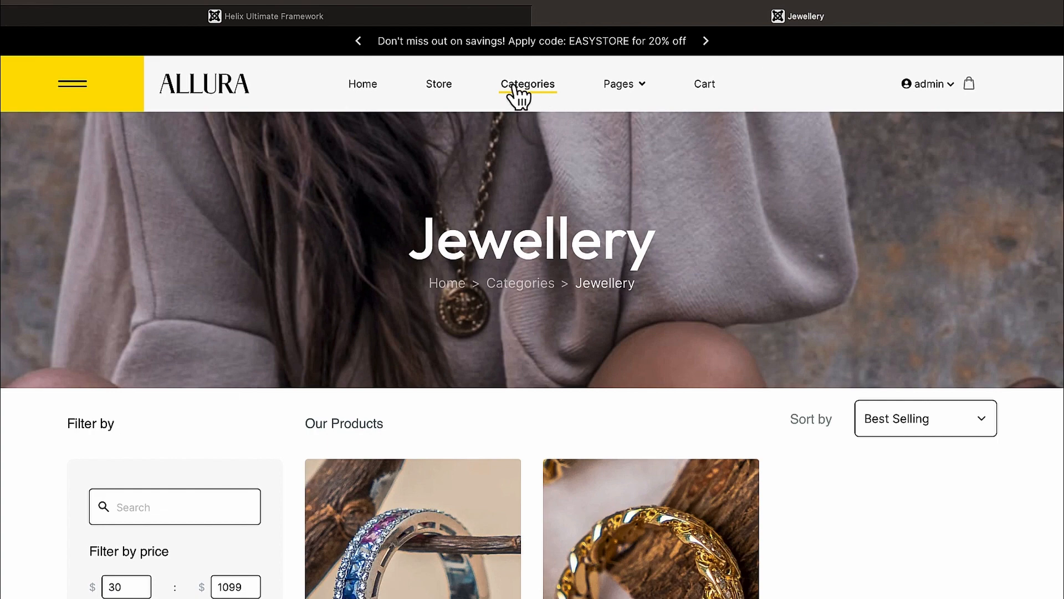
left_click(430, 17)
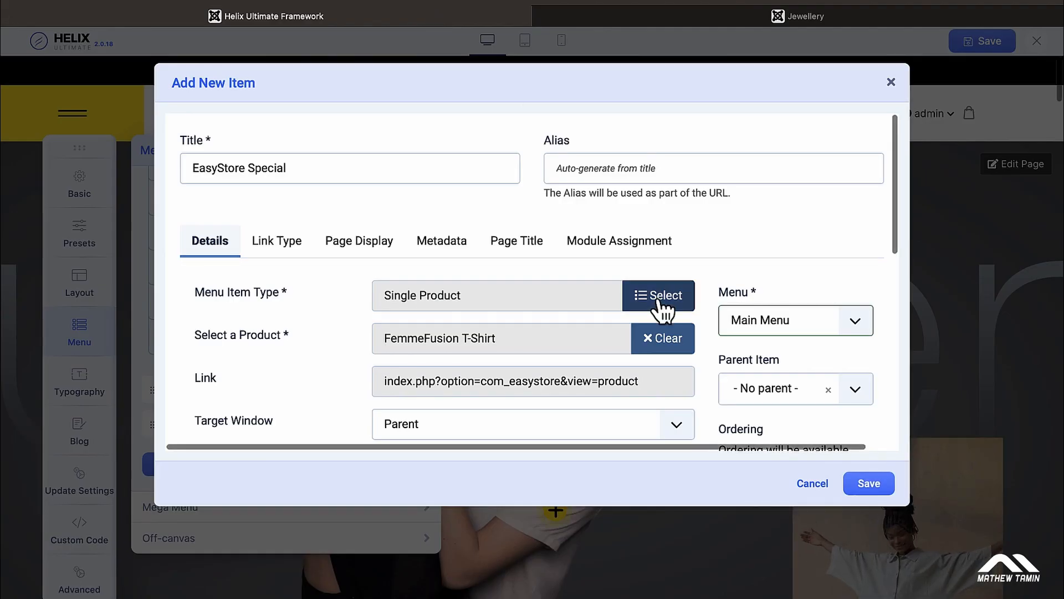
scroll(718, 262, "down", 2)
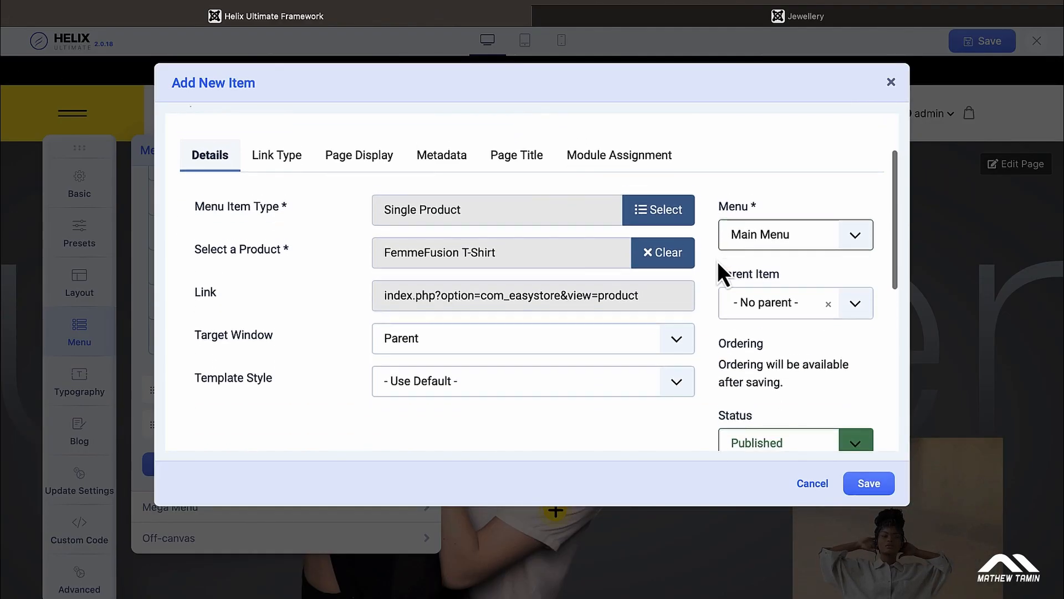
left_click(855, 303)
scroll(843, 261, "down", 1)
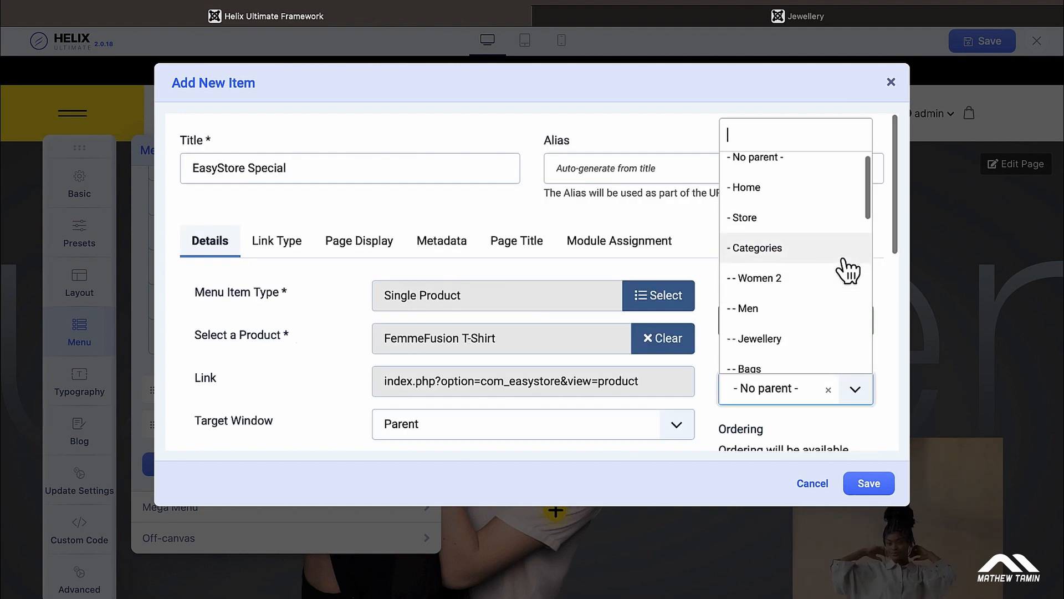
left_click(801, 247)
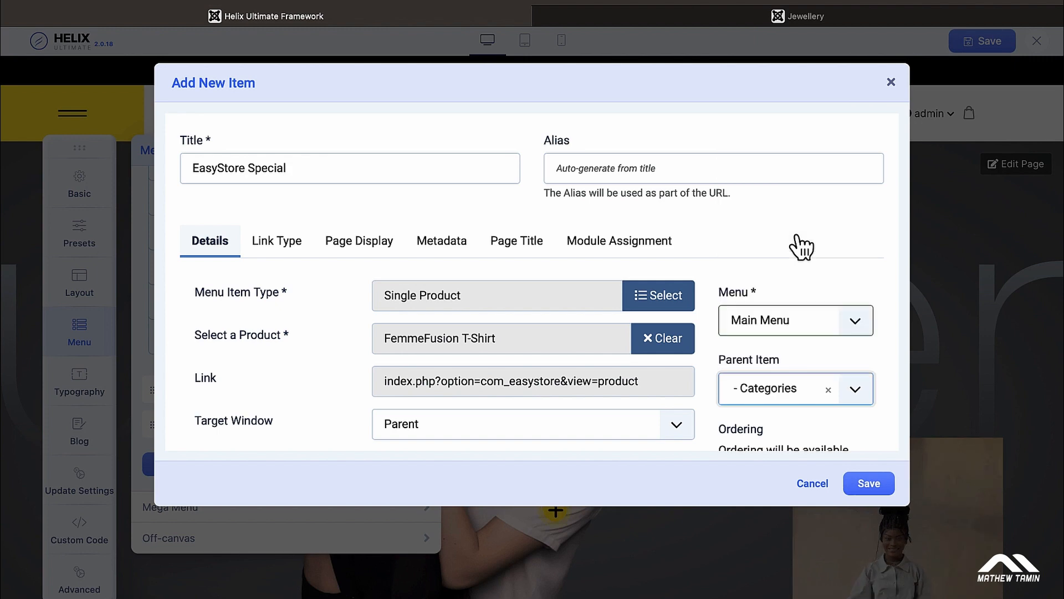
scroll(802, 247, "down", 5)
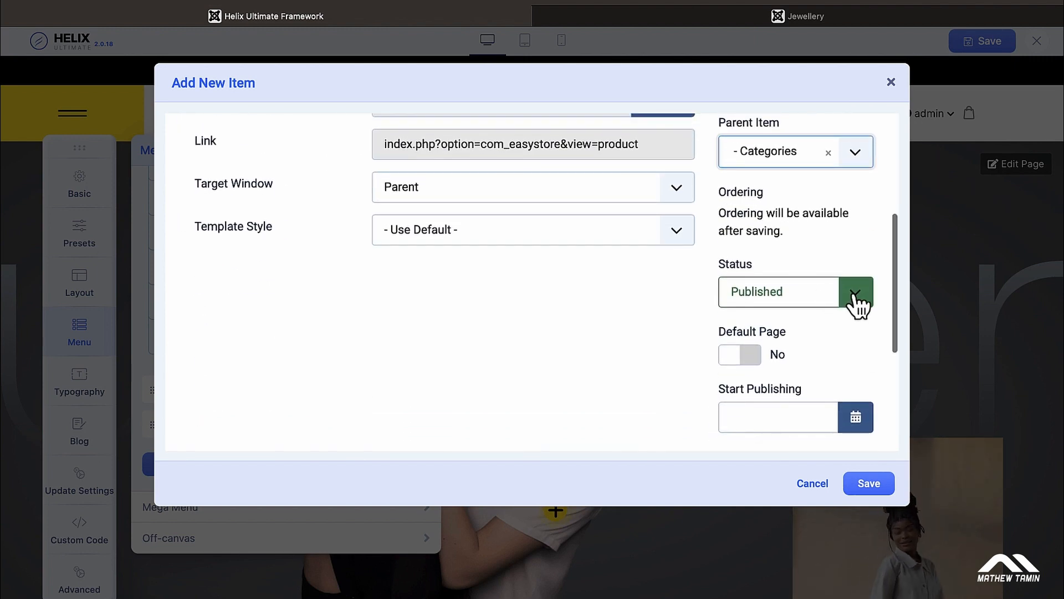
scroll(862, 304, "down", 1)
scroll(858, 304, "down", 3)
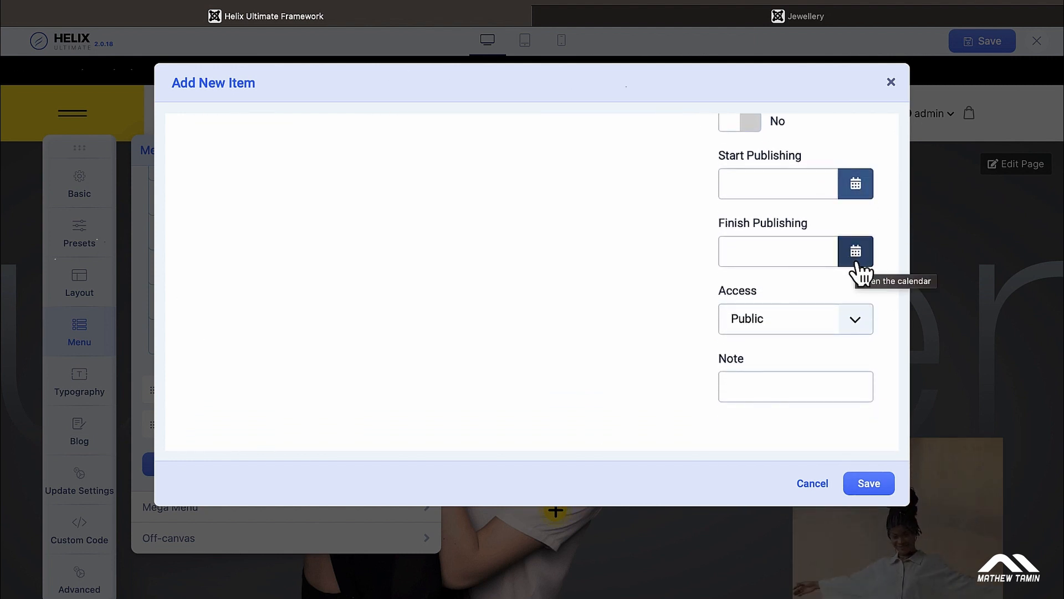
left_click(857, 322)
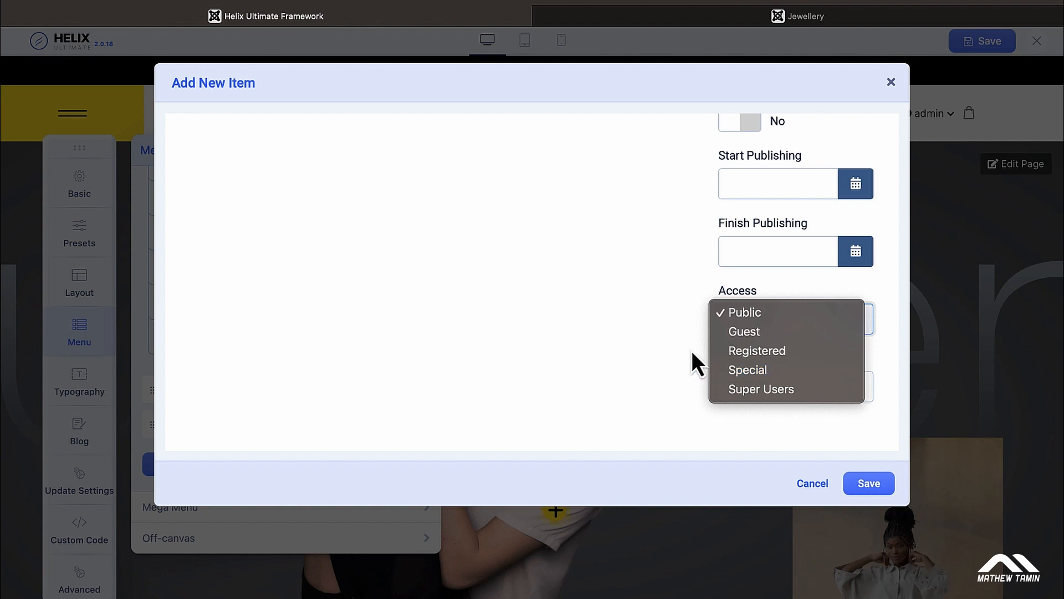
left_click(614, 321)
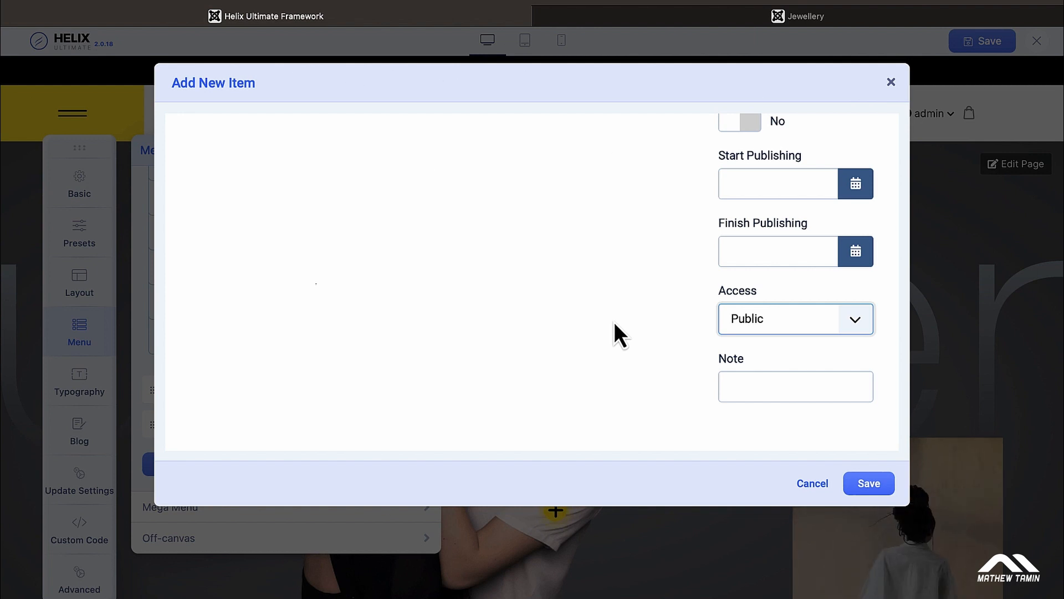
scroll(614, 322, "up", 10)
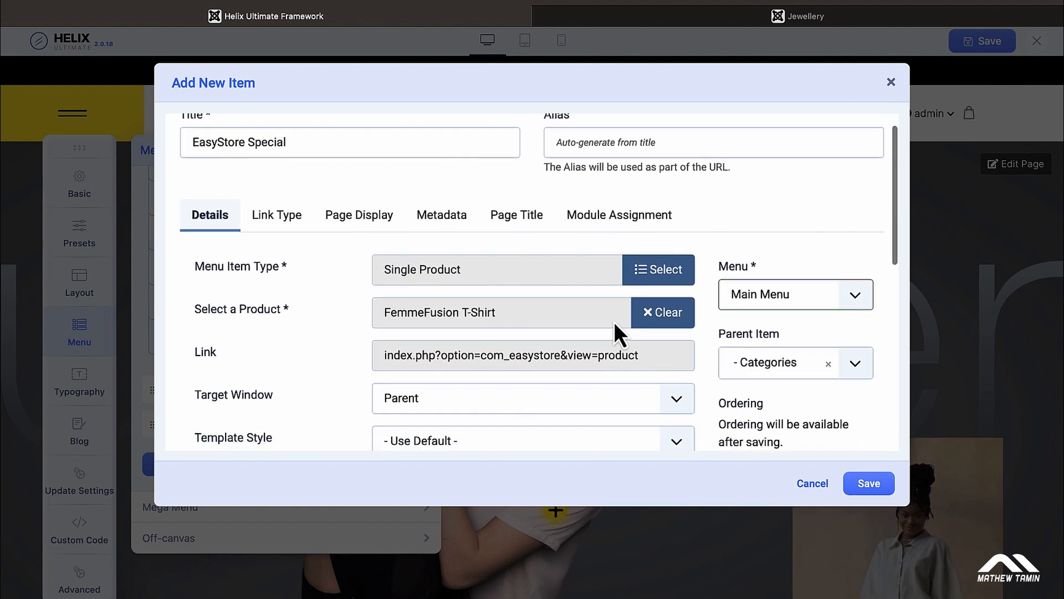
Step: Set the item's Page Title background colour to blue #070fb0
left_click(518, 232)
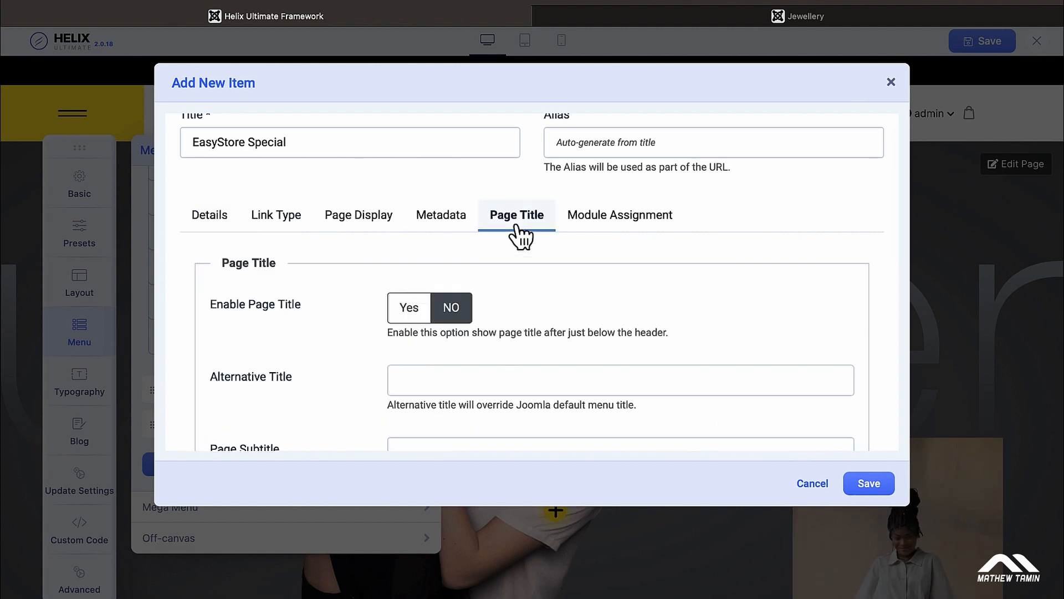
scroll(552, 251, "down", 2)
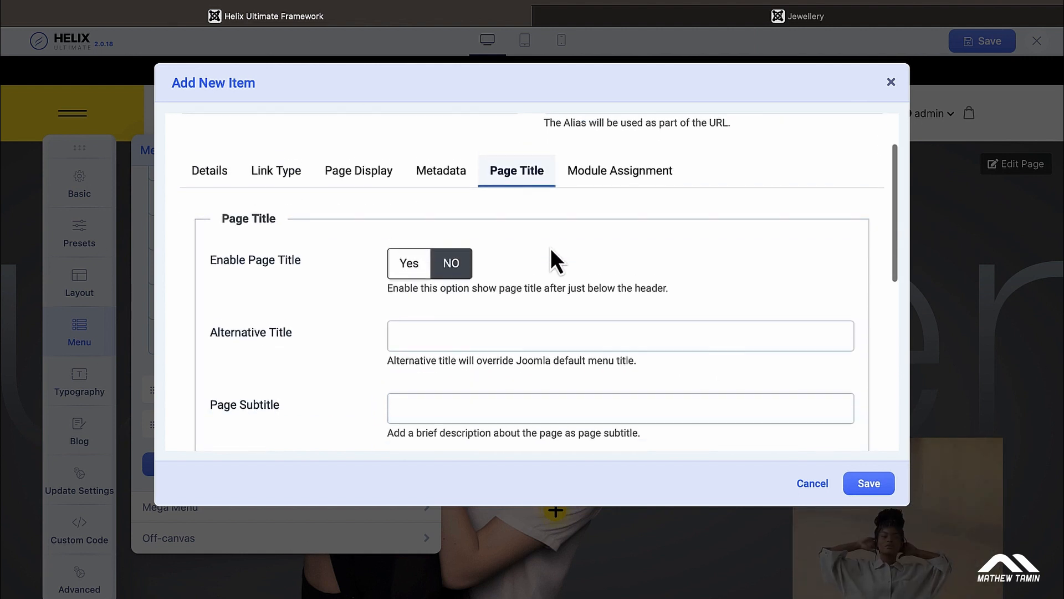
scroll(550, 248, "down", 6)
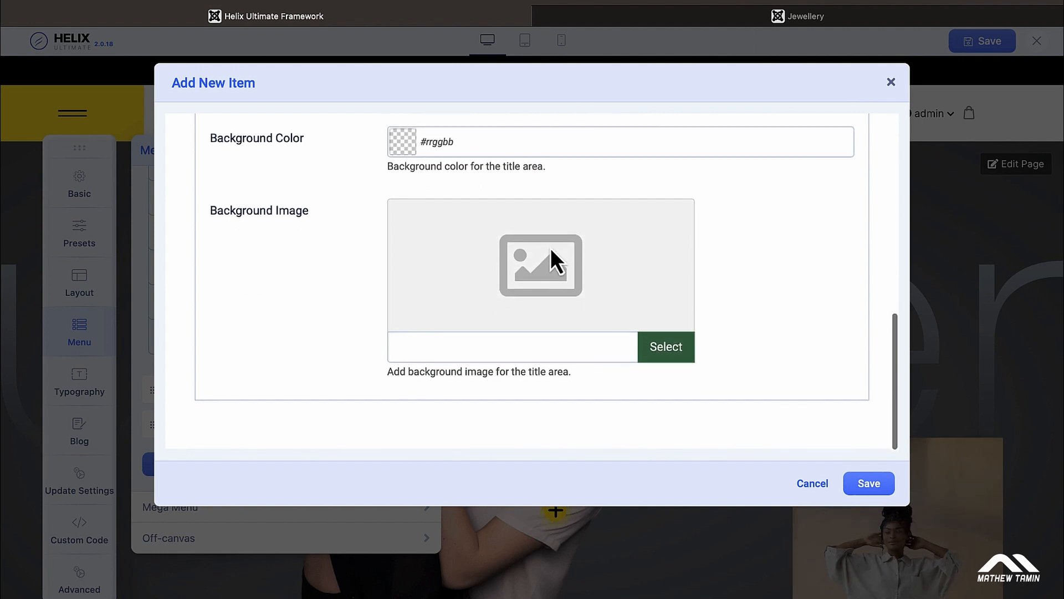
scroll(728, 230, "up", 2)
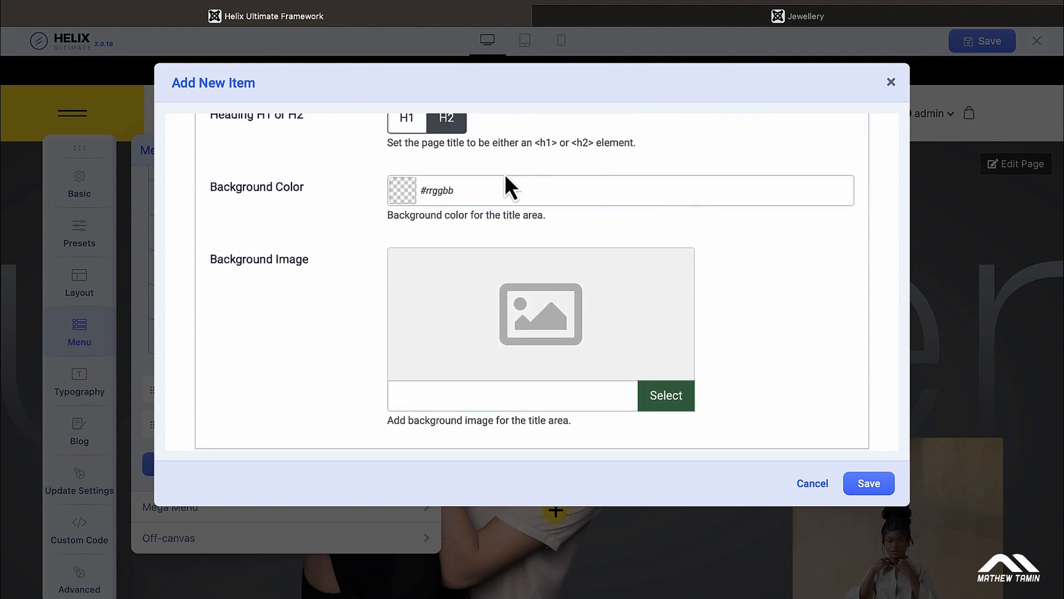
left_click(408, 190)
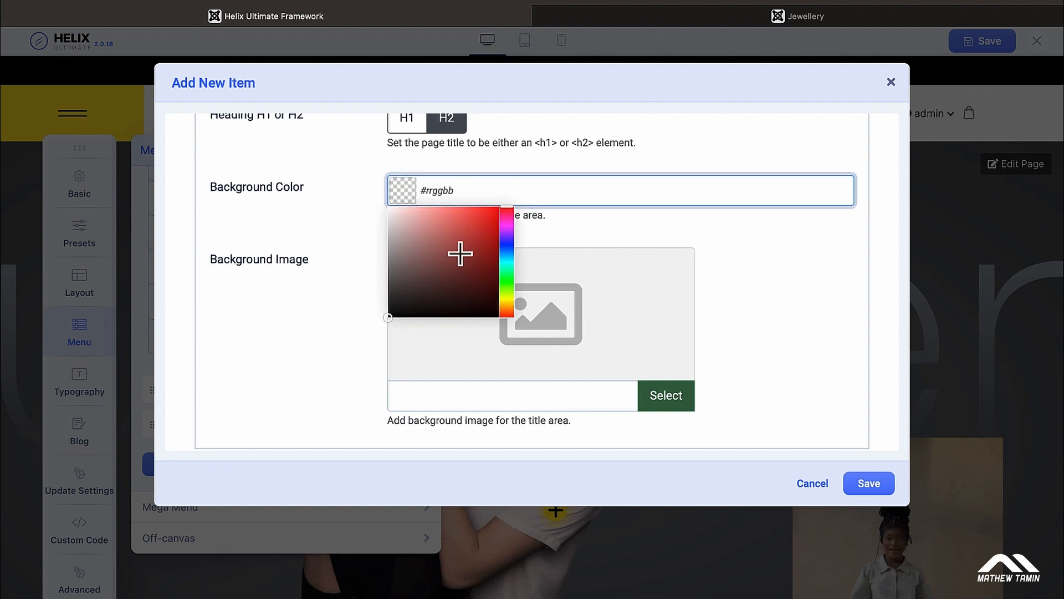
left_click_drag(506, 281, 509, 245)
left_click(494, 241)
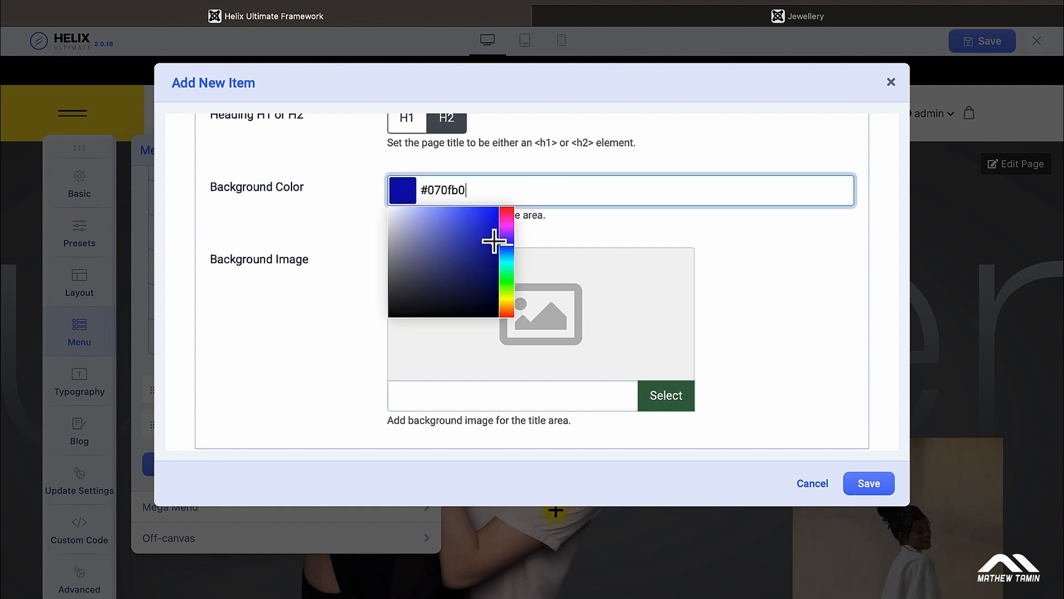
left_click(867, 243)
scroll(867, 244, "down", 1)
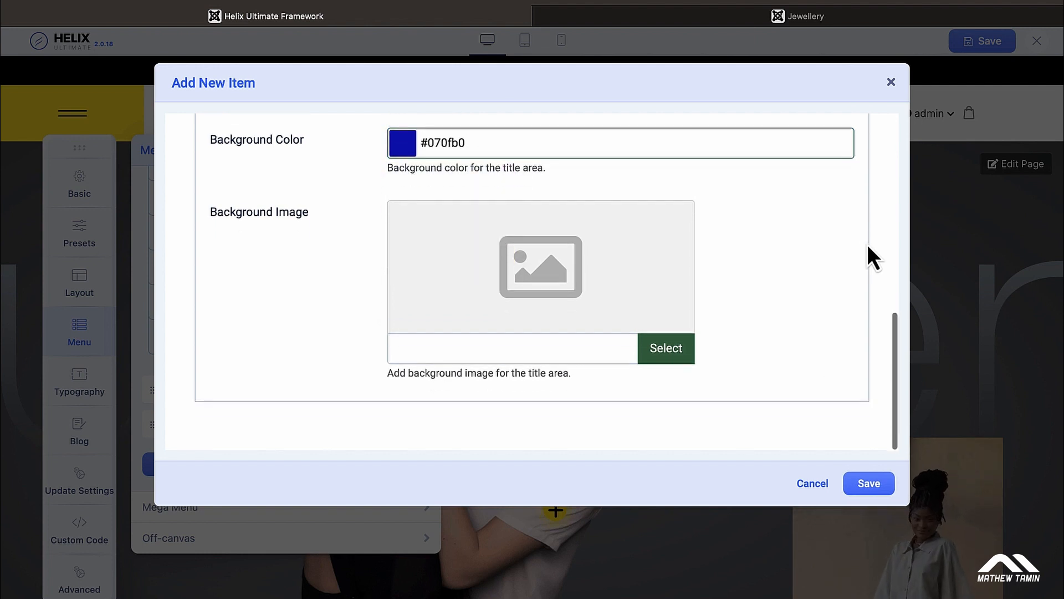
scroll(867, 244, "up", 2)
scroll(866, 244, "down", 1)
scroll(866, 244, "up", 5)
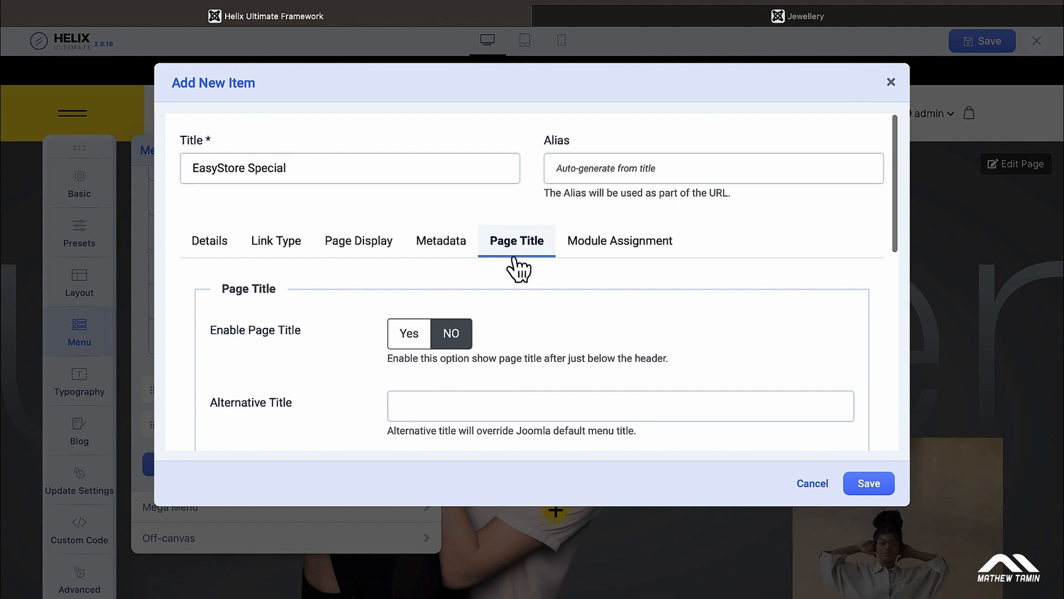
left_click(214, 245)
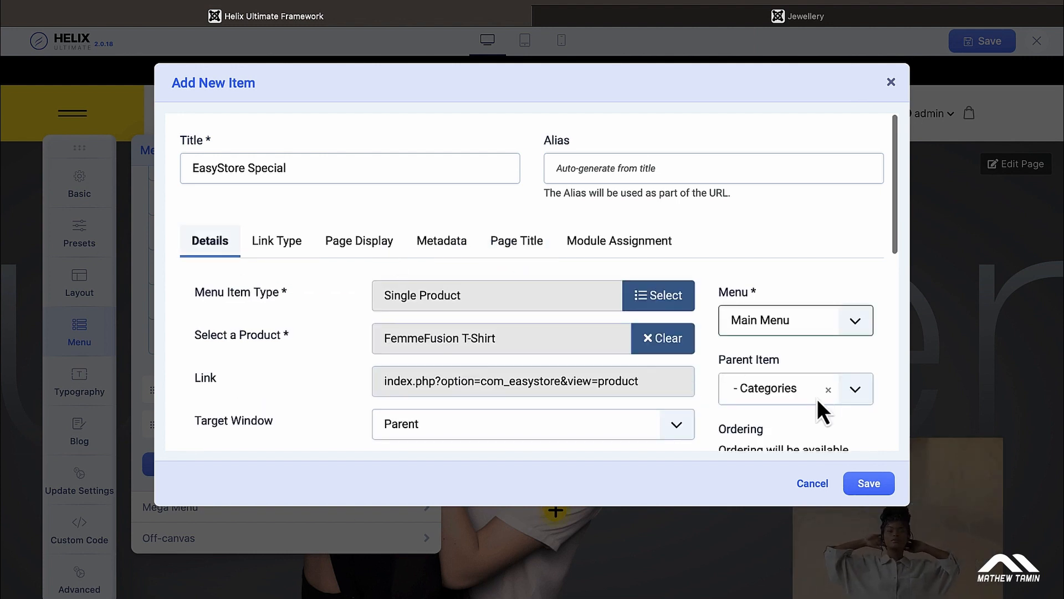
Step: Save EasyStore Special and verify it opens the FemmeFusion T-Shirt page under Categories
left_click(869, 486)
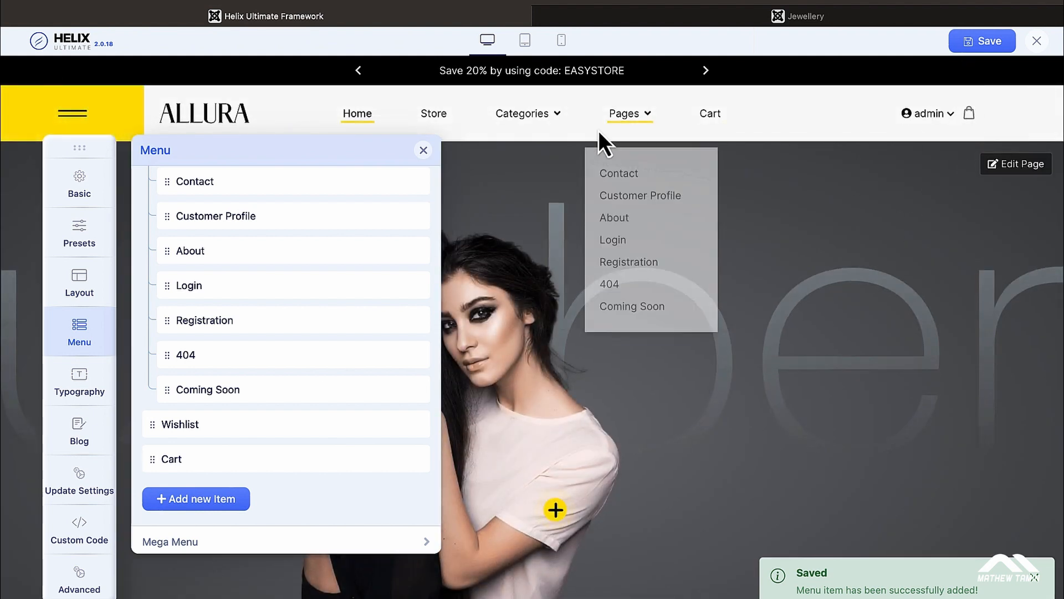
mouse_move(542, 131)
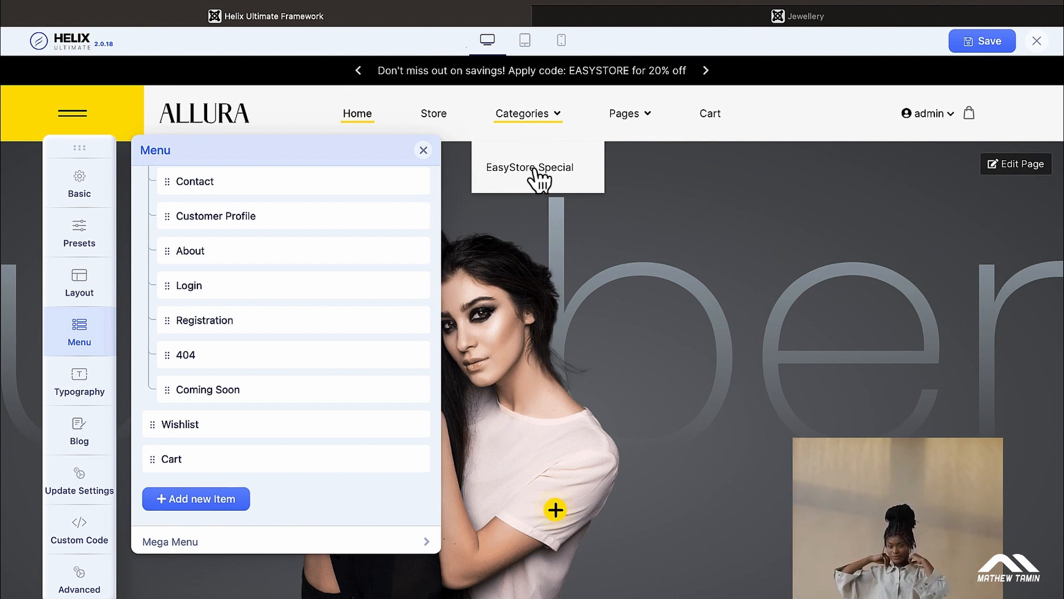
left_click(671, 16)
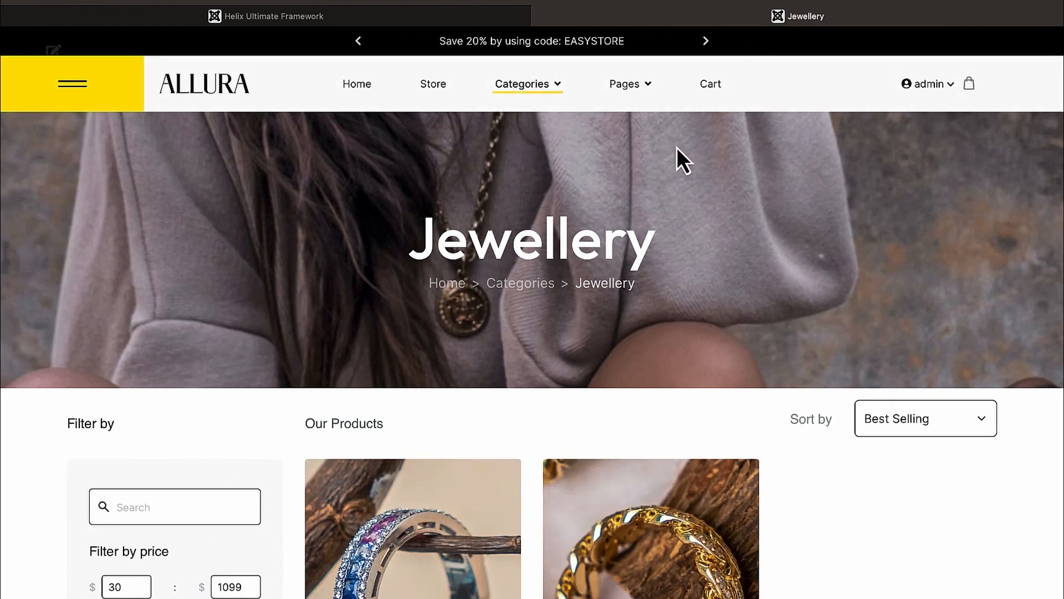
mouse_move(535, 89)
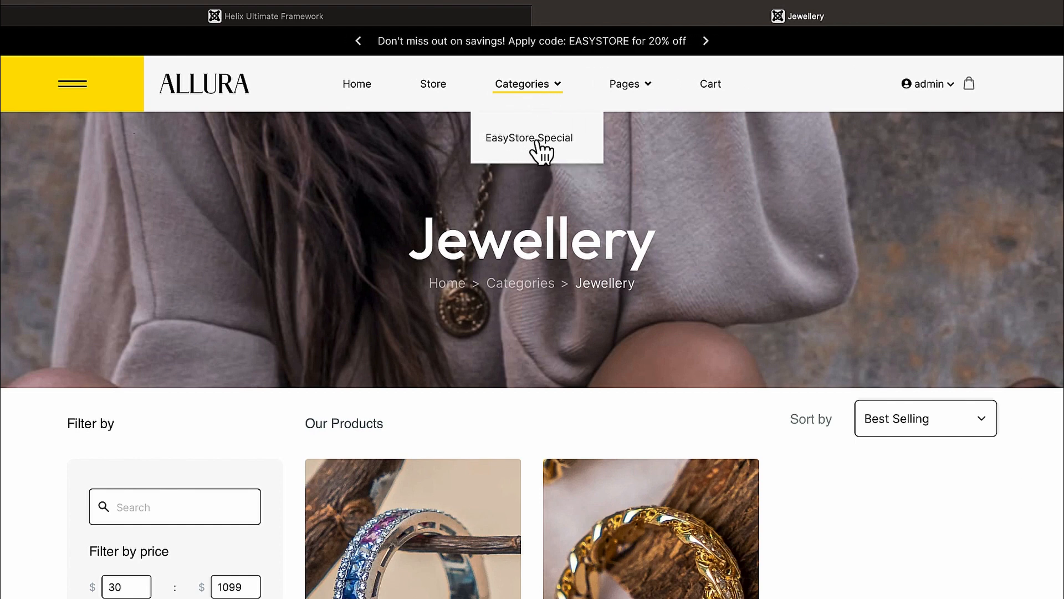
left_click(538, 145)
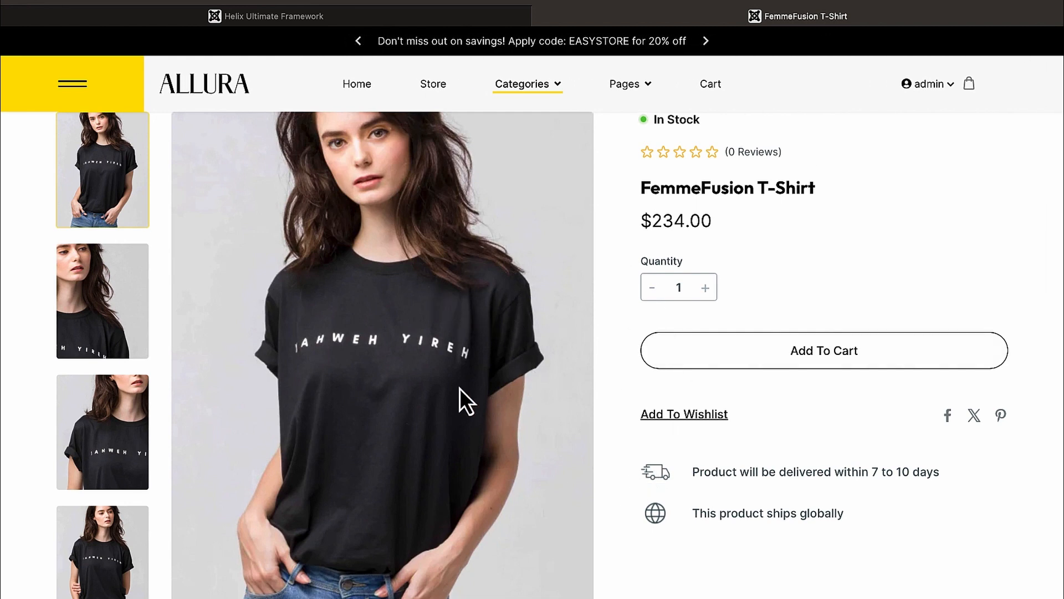
scroll(416, 344, "down", 20)
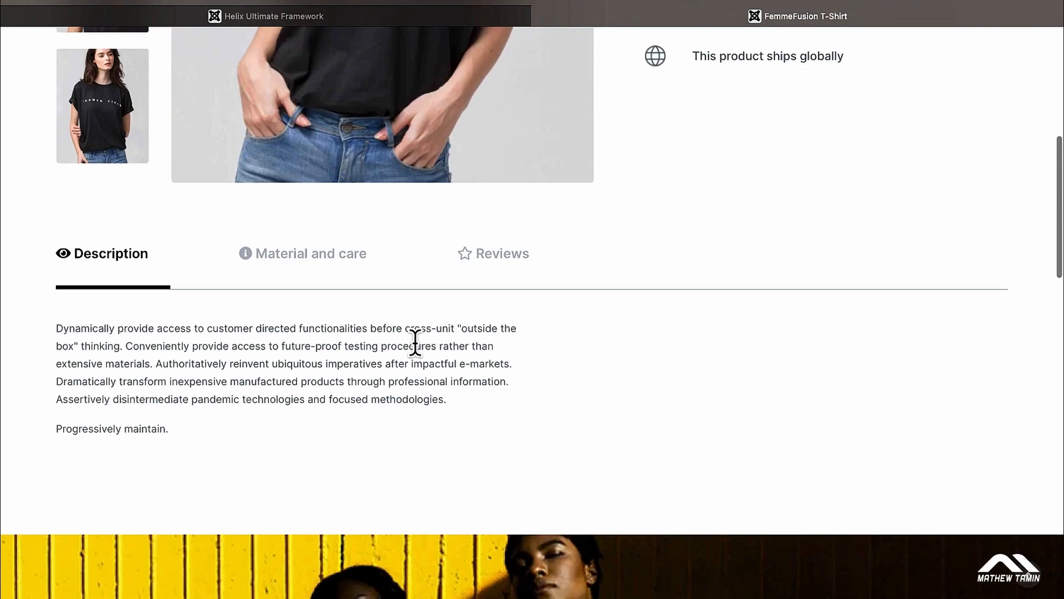
scroll(416, 344, "up", 20)
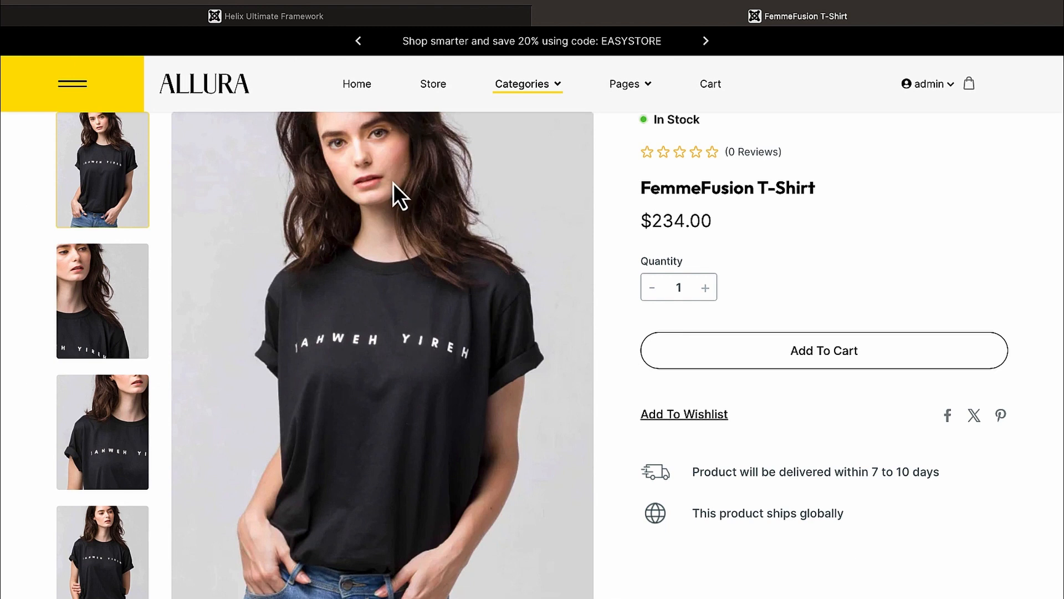
left_click(330, 22)
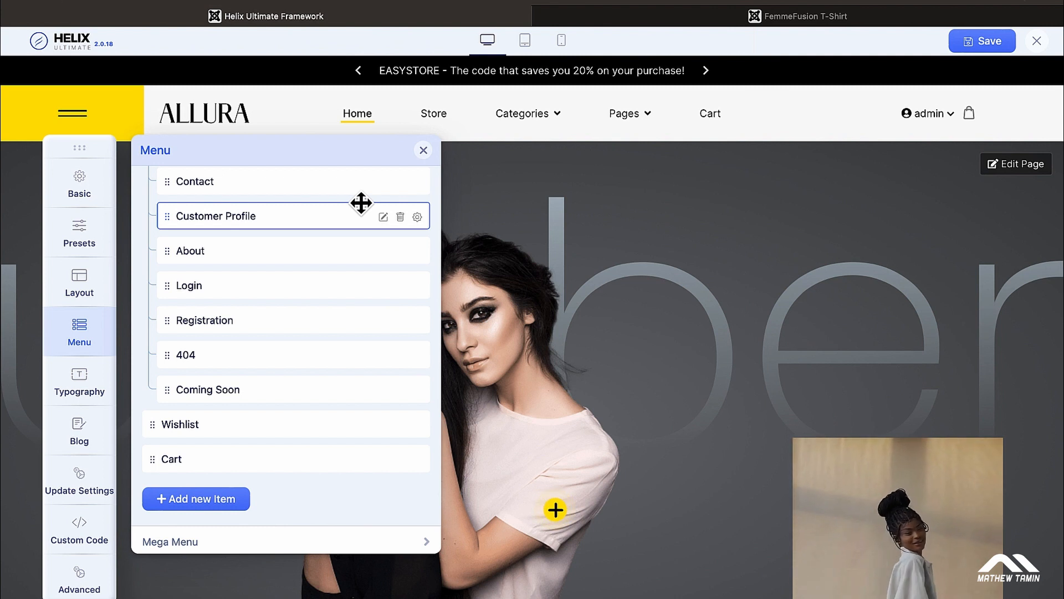
Step: Close the template editor and open the Main Menu items list under Menus
mouse_move(607, 127)
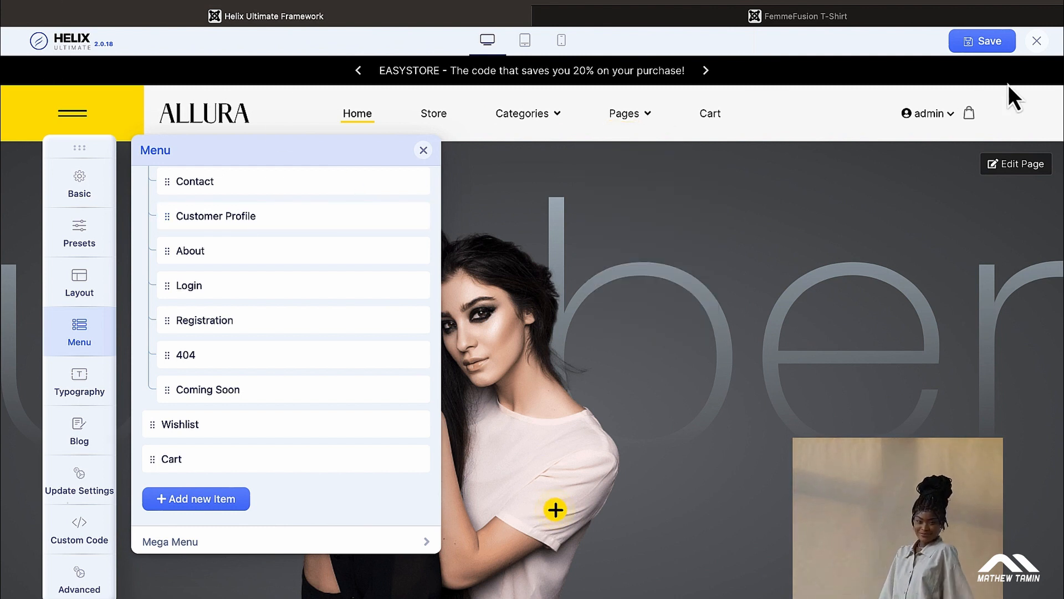
left_click(1037, 43)
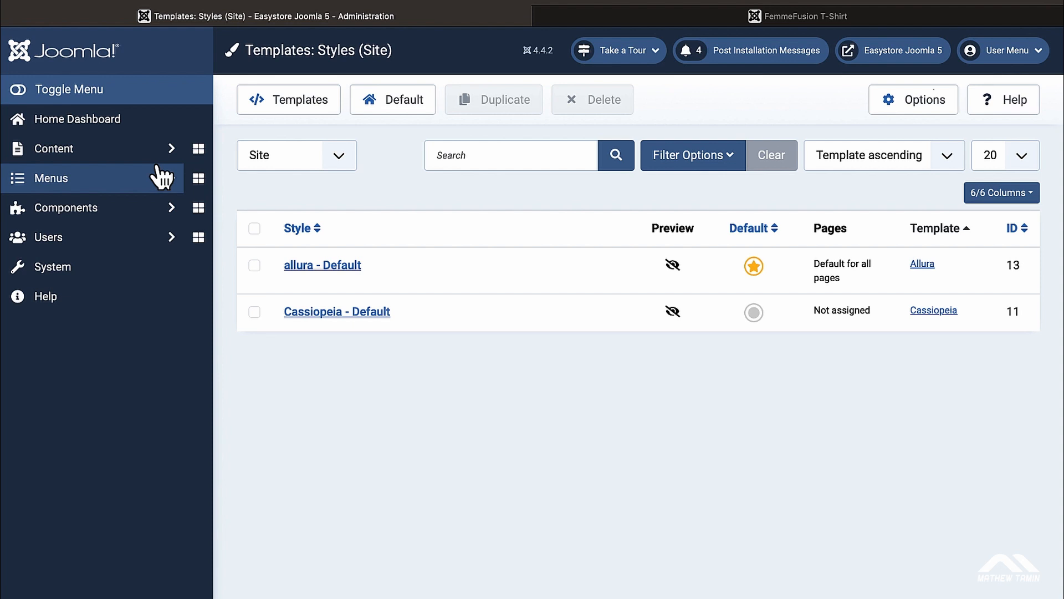
left_click(118, 183)
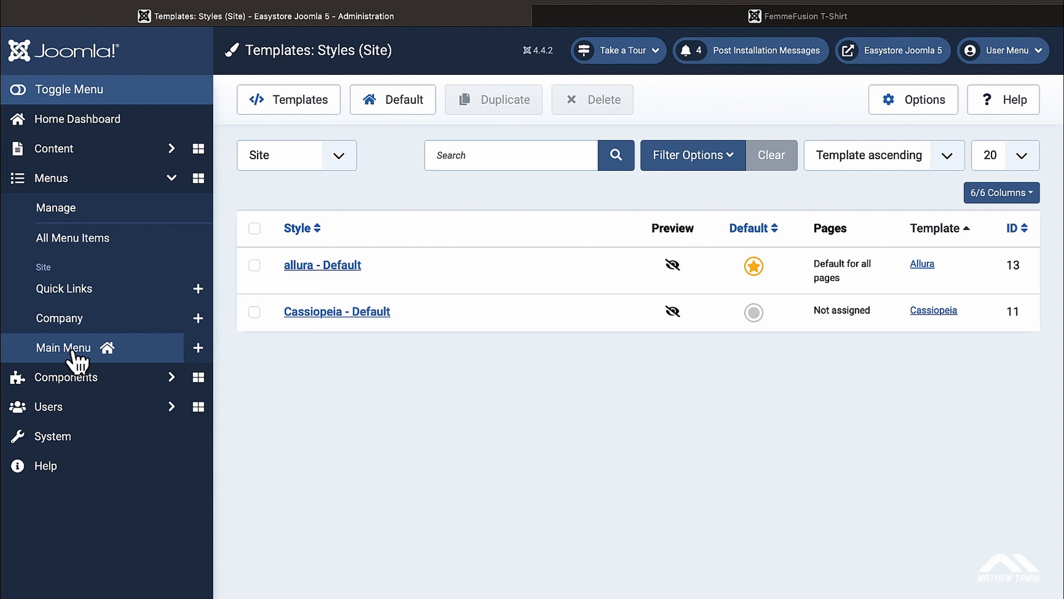
left_click(83, 239)
scroll(401, 254, "down", 1)
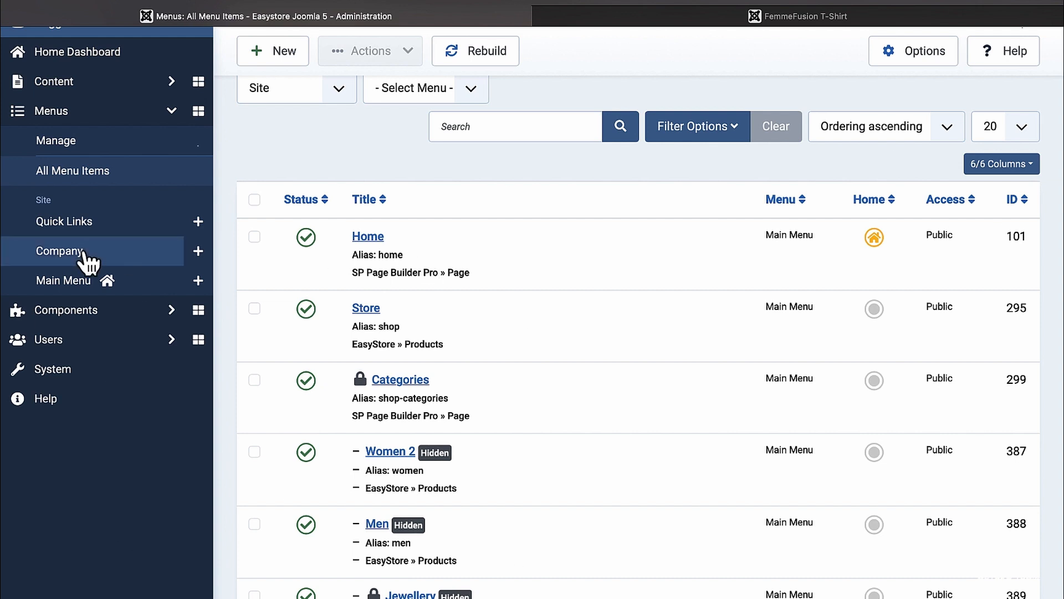
left_click(74, 285)
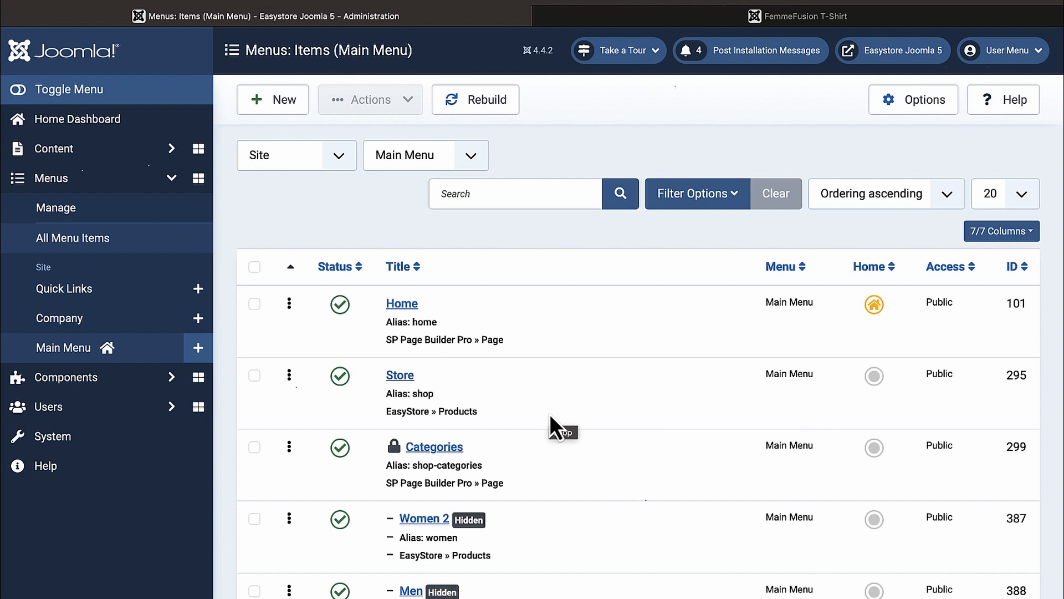
Step: Start a new menu item titled 'Product Special'
left_click(286, 113)
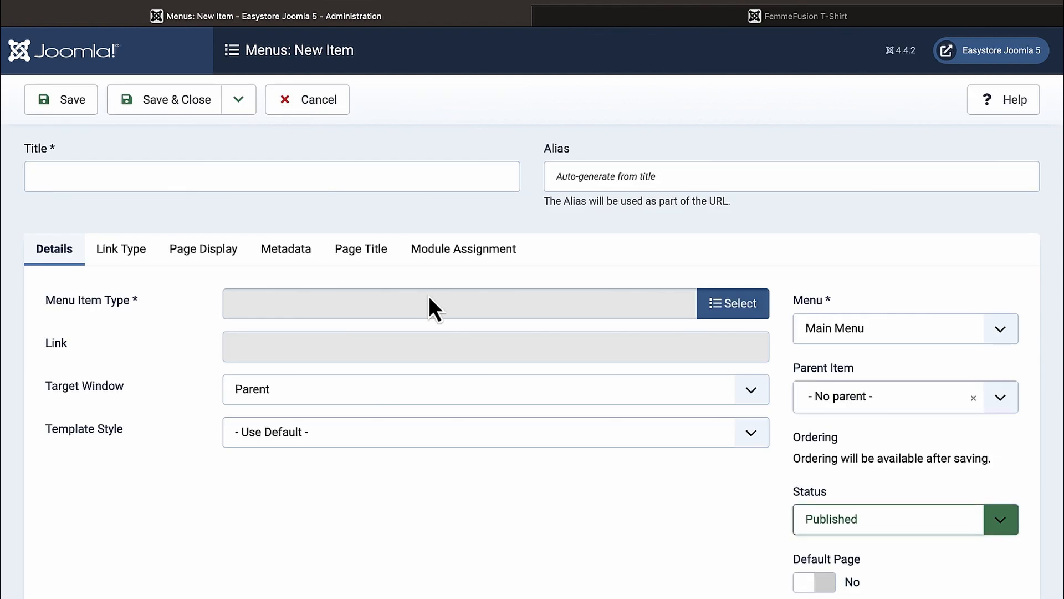
left_click(391, 178)
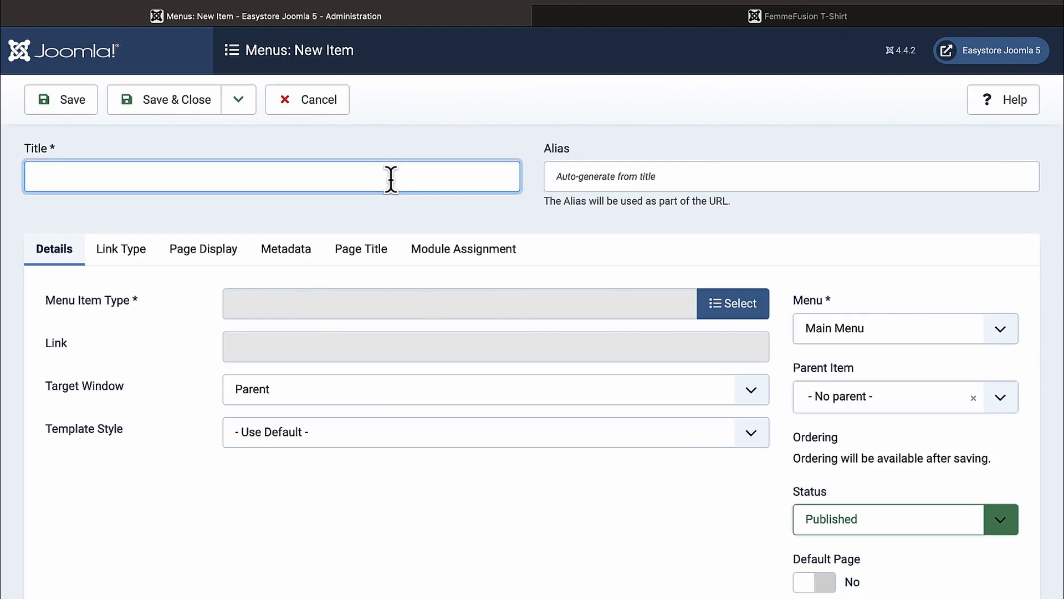
type("Product Special")
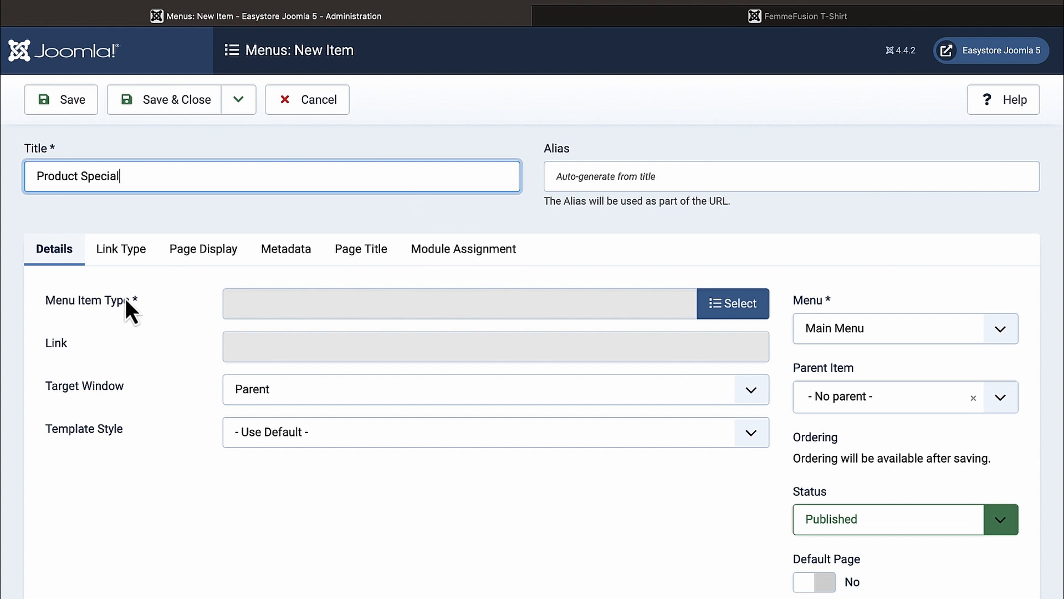
Step: Set its type to EasyStore Products, limited to the Man category
left_click(741, 307)
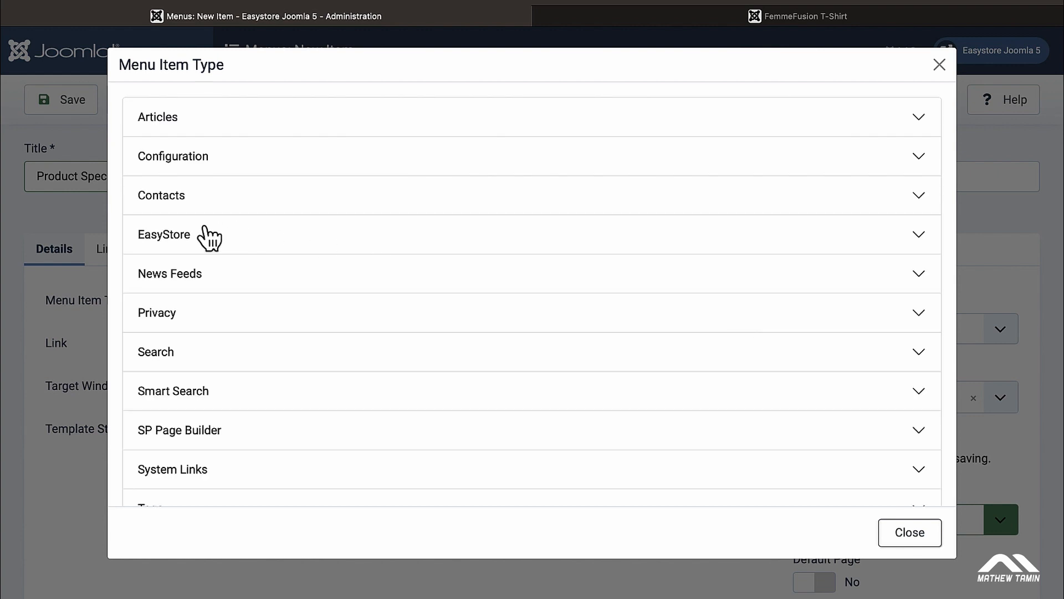
left_click(169, 236)
scroll(302, 305, "down", 2)
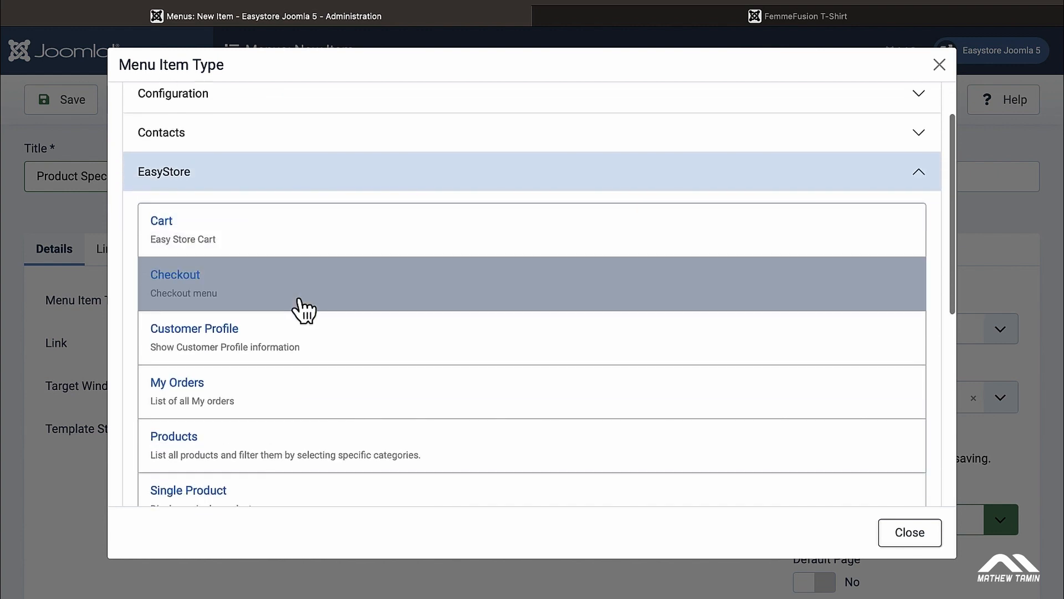
scroll(303, 308, "down", 1)
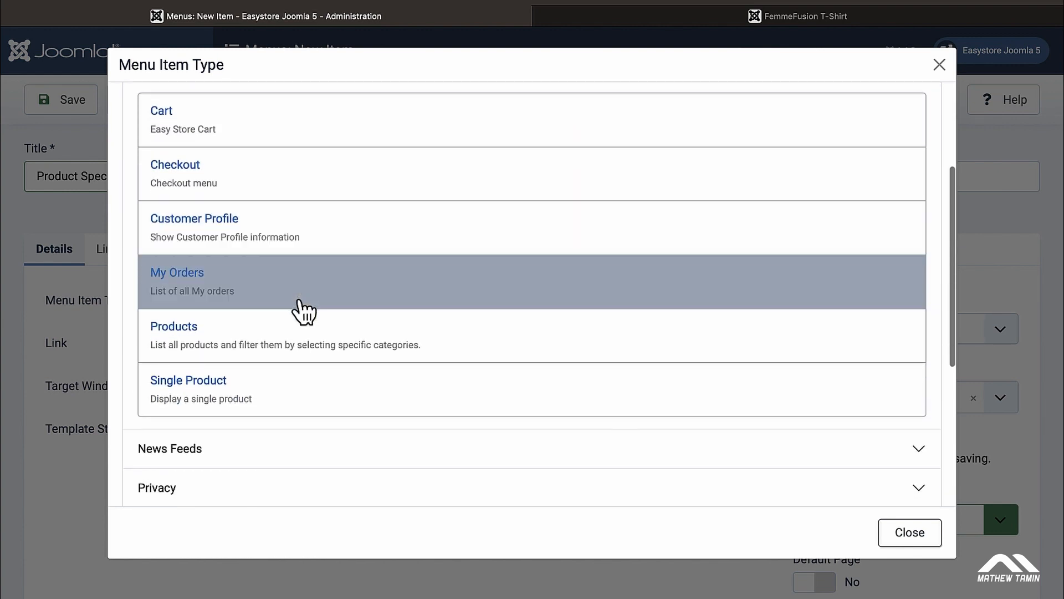
left_click(186, 330)
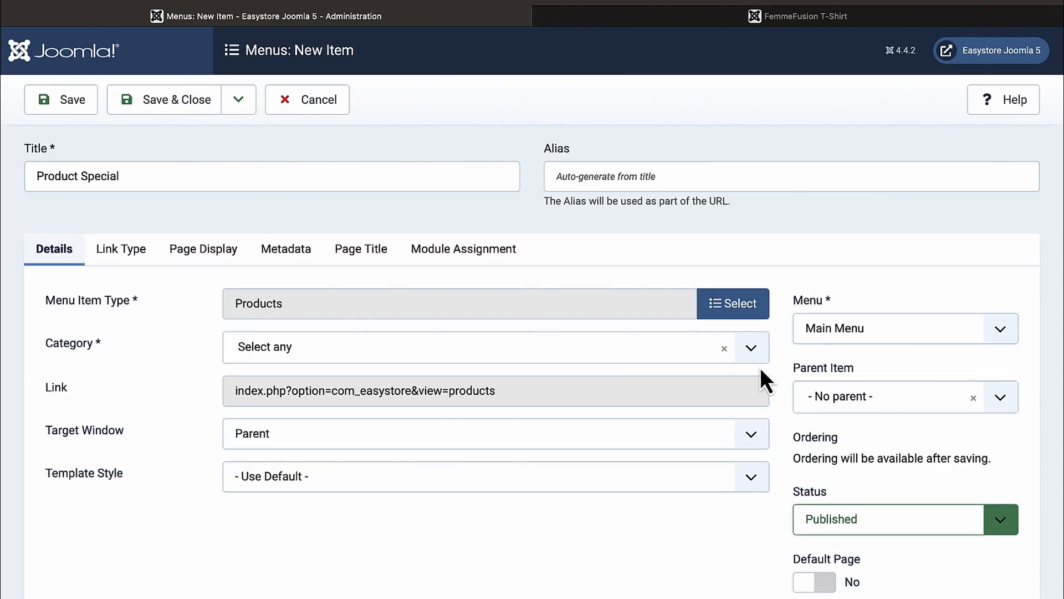
left_click(753, 352)
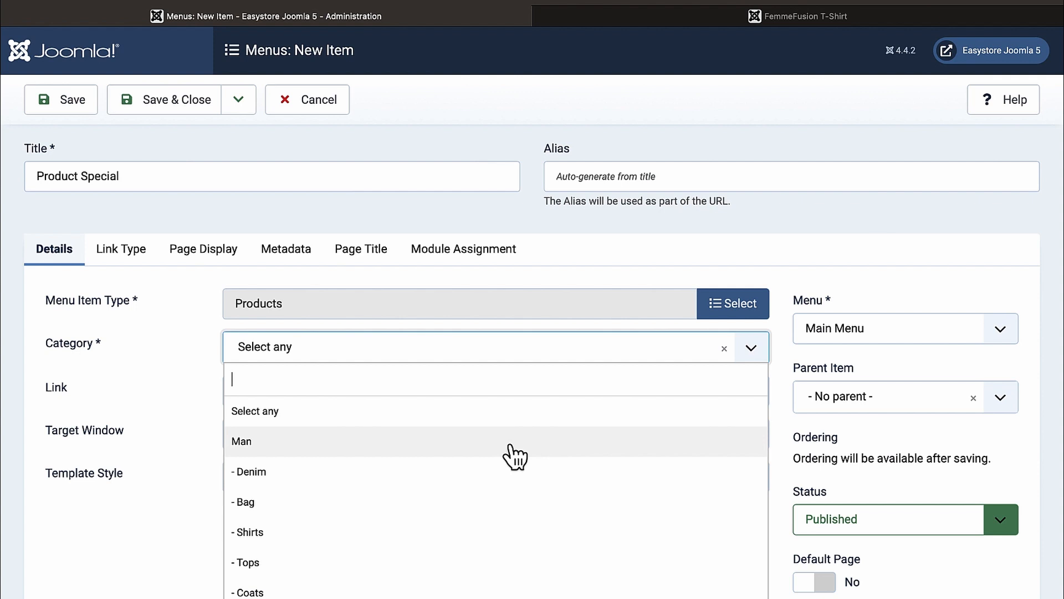
left_click(276, 452)
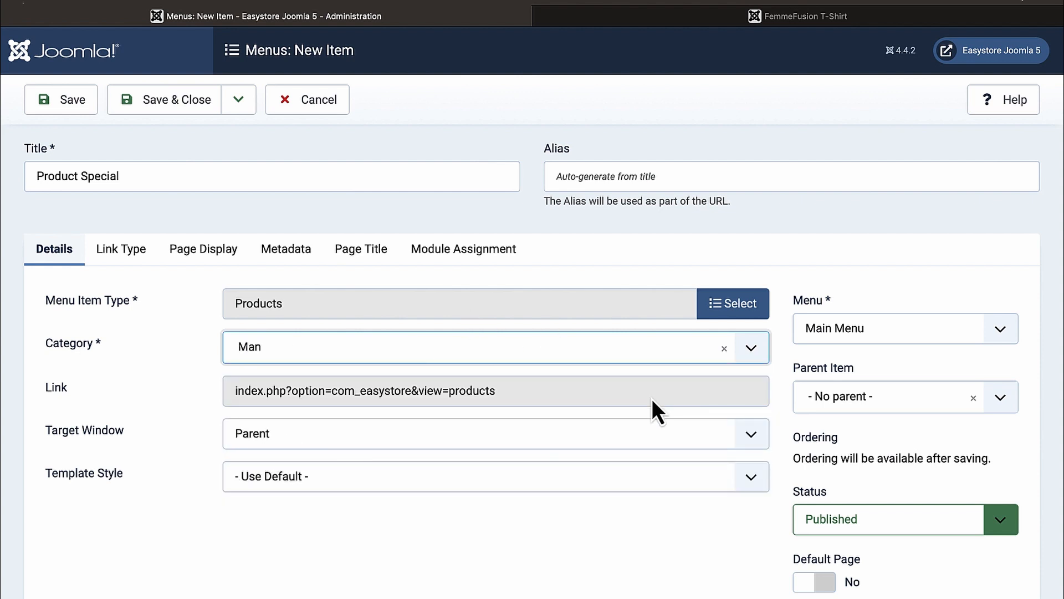
scroll(652, 399, "down", 5)
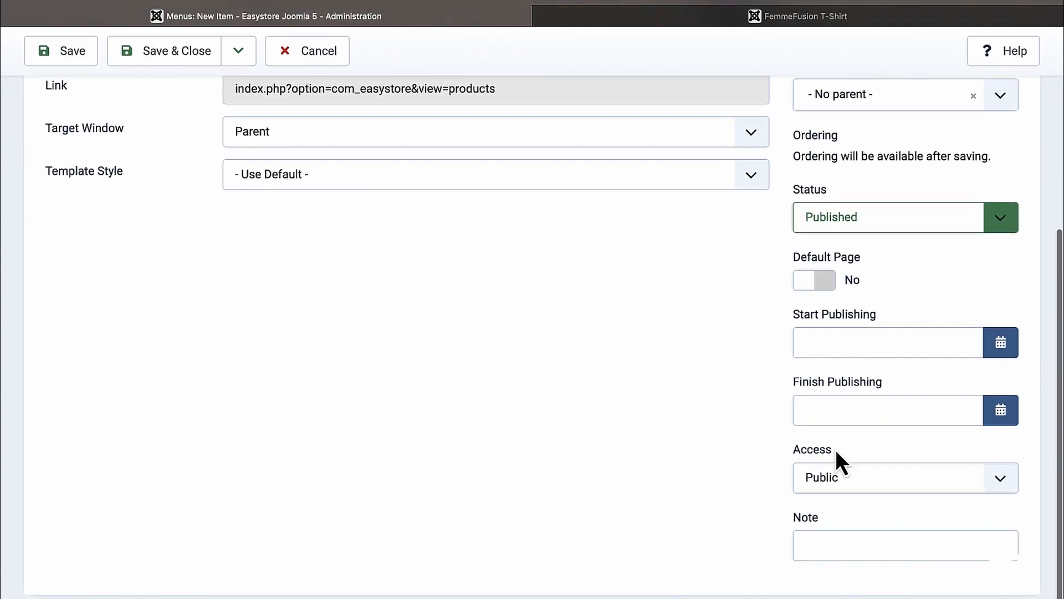
Step: Keep access Public and set the parent item to Categories
left_click(1003, 477)
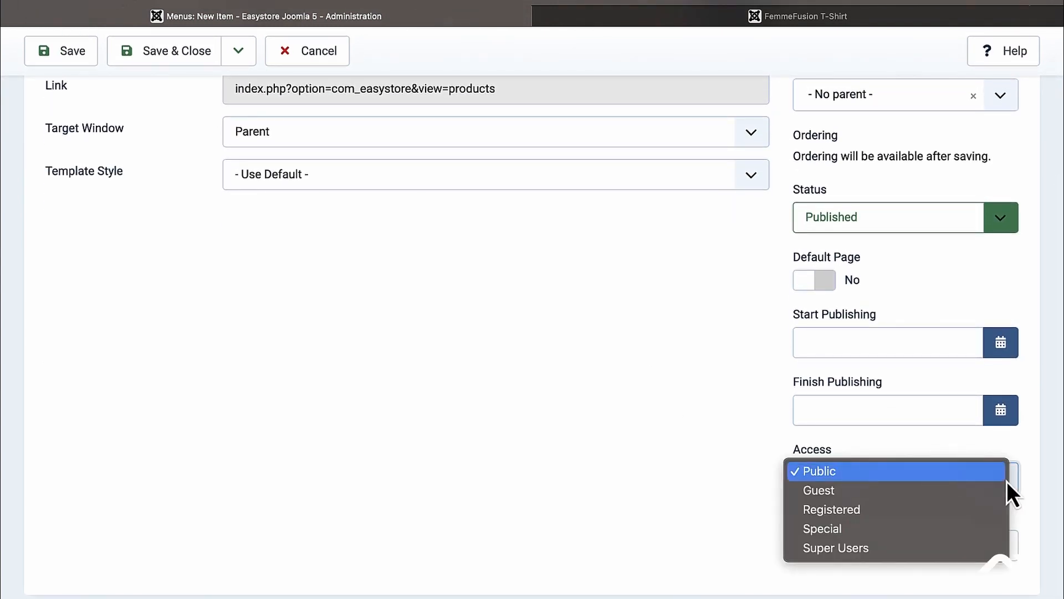
left_click(684, 427)
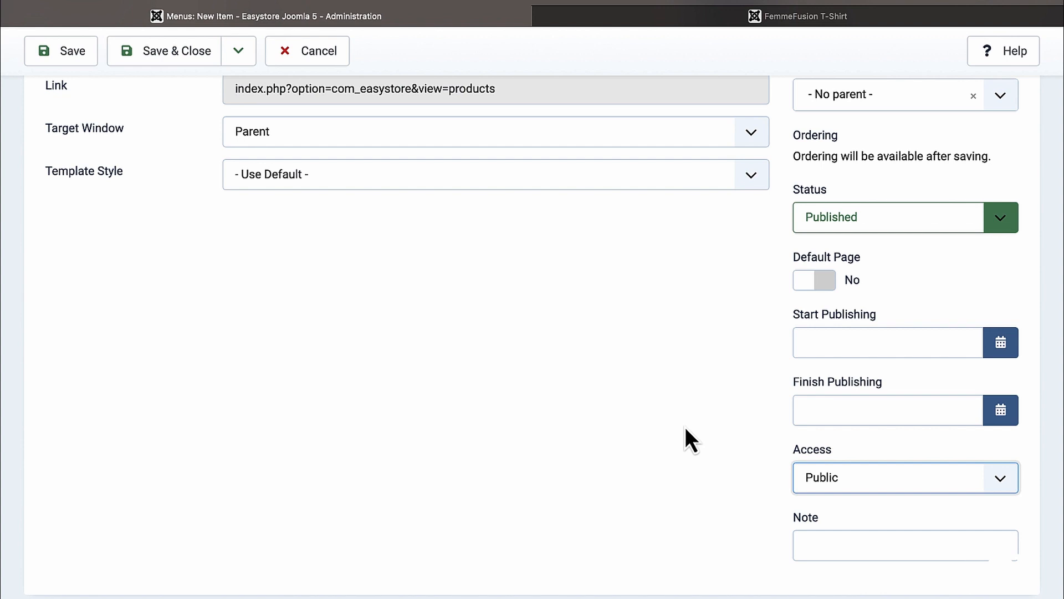
scroll(685, 428, "up", 5)
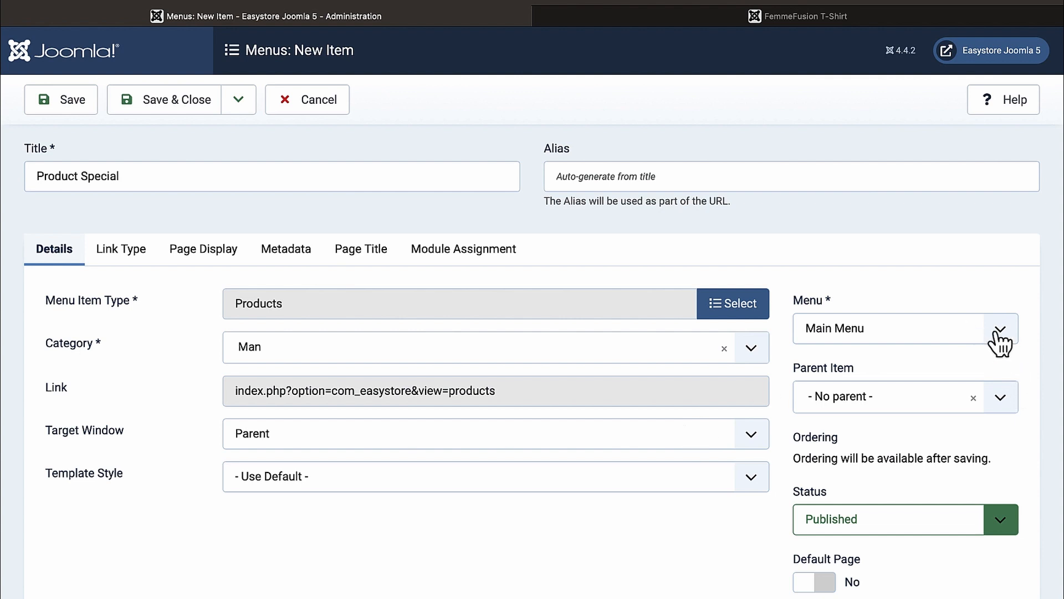
left_click(1006, 400)
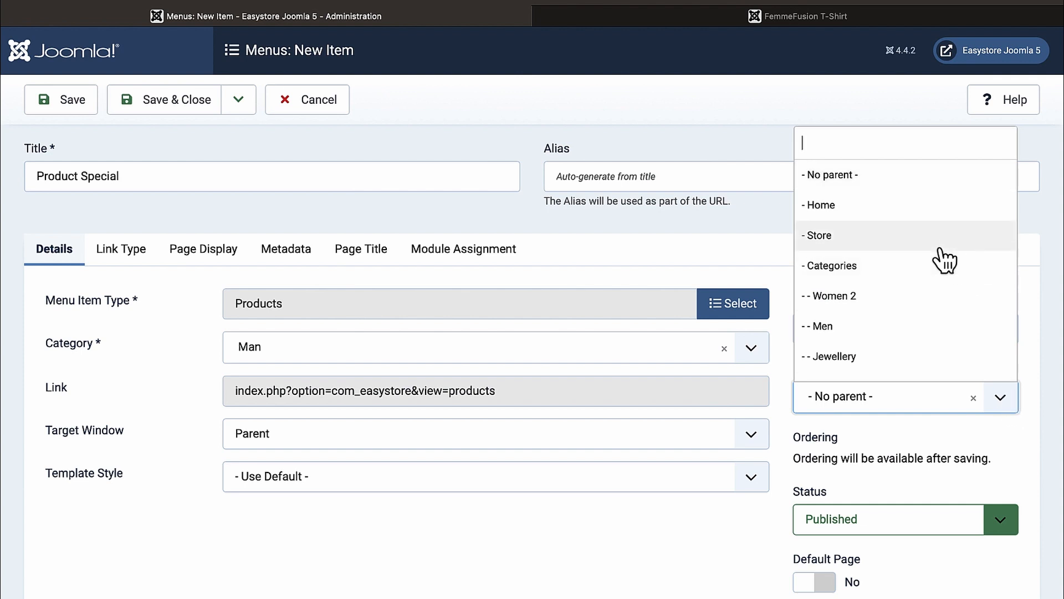
scroll(945, 259, "down", 1)
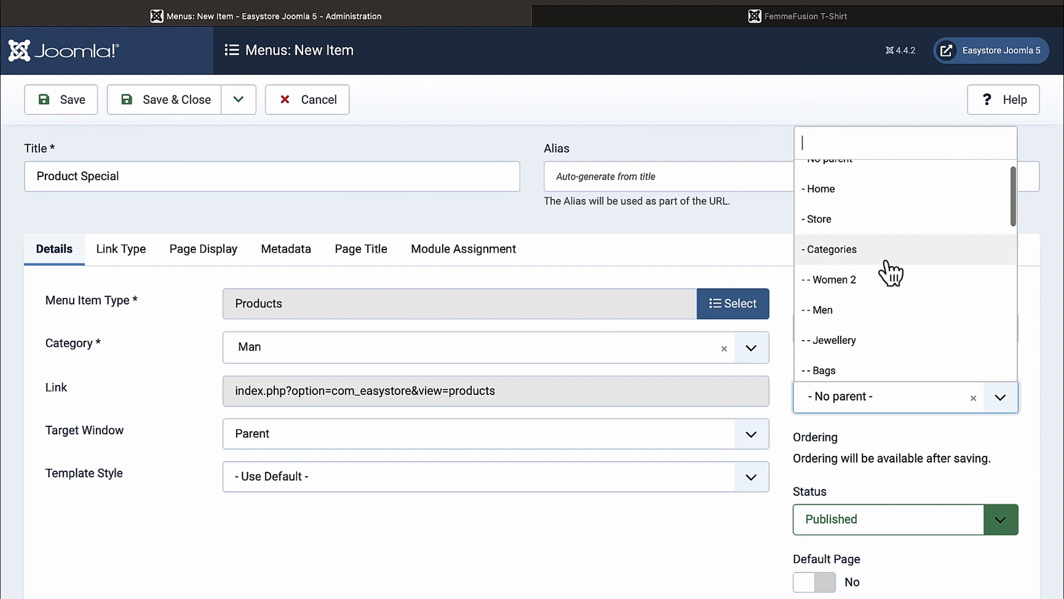
left_click(867, 259)
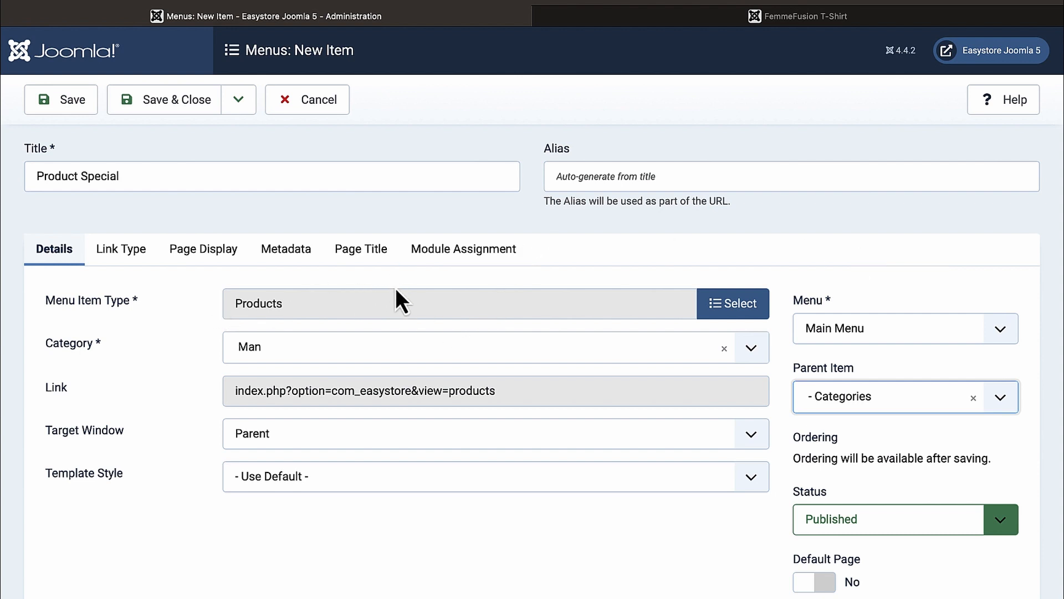
scroll(184, 337, "down", 5)
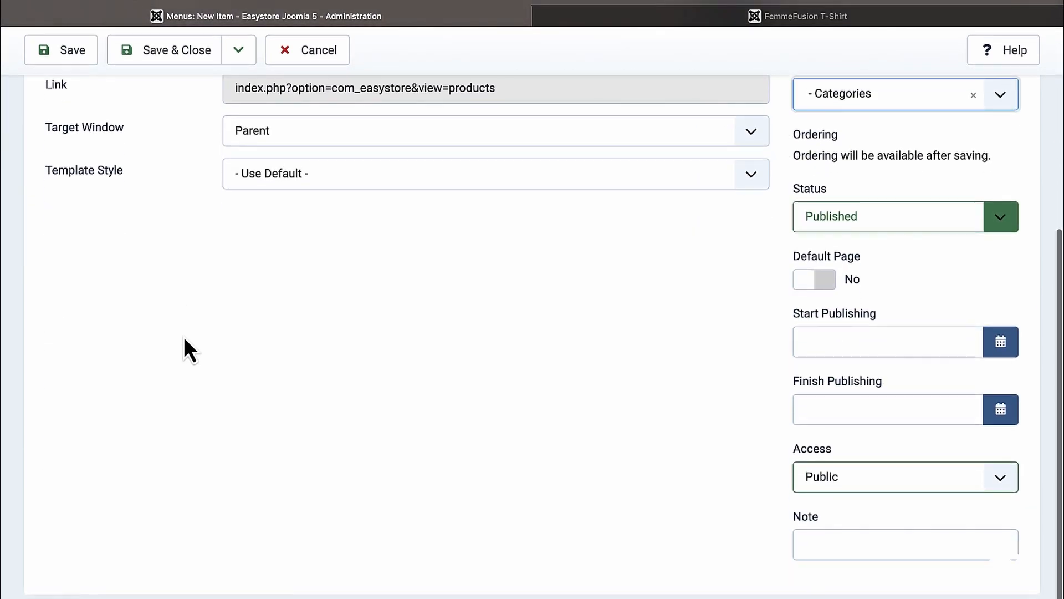
scroll(184, 337, "up", 6)
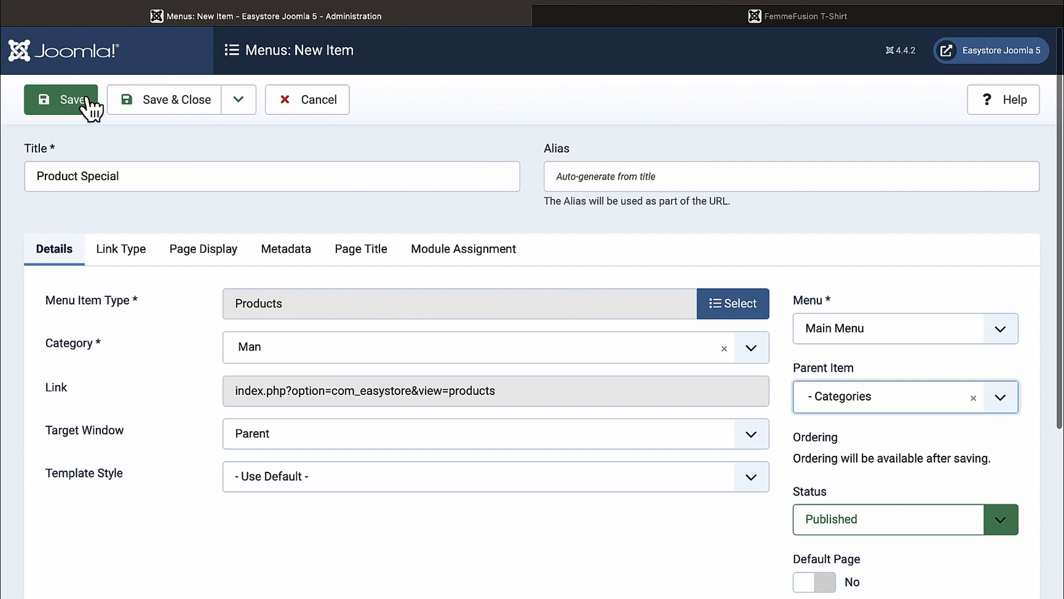
Step: Save and close the Product Special menu item
left_click(240, 113)
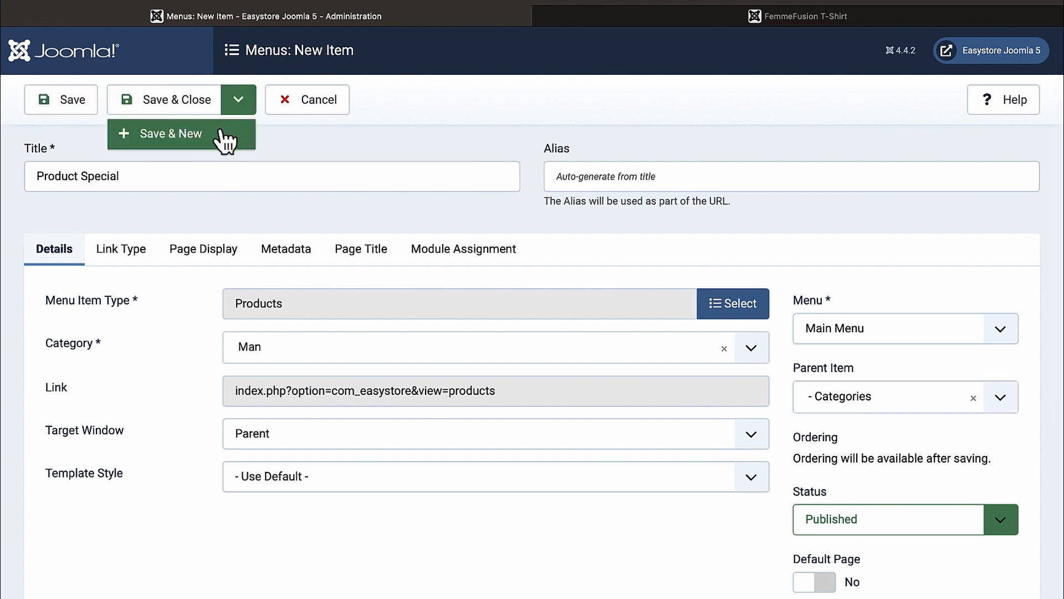
left_click(301, 143)
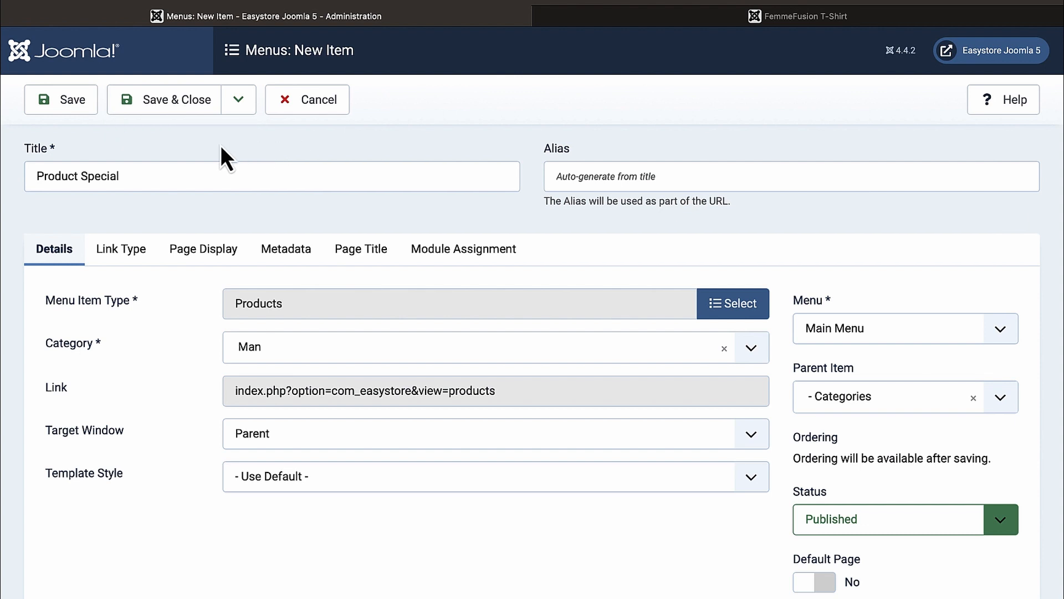
left_click(178, 116)
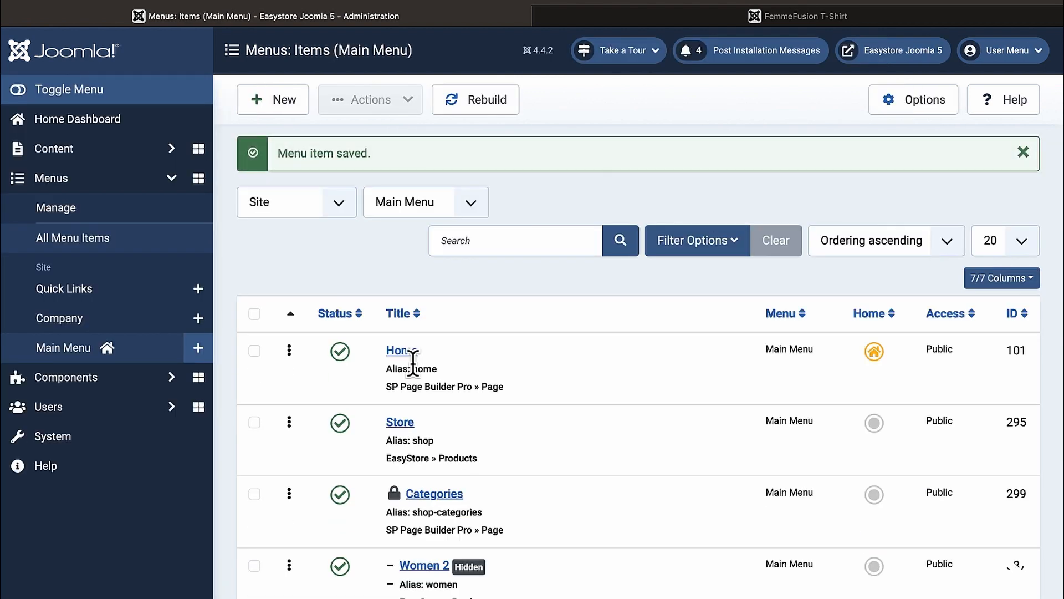
Step: Reload the storefront, open Categories > Product Special, and scroll through its product grid
left_click(806, 16)
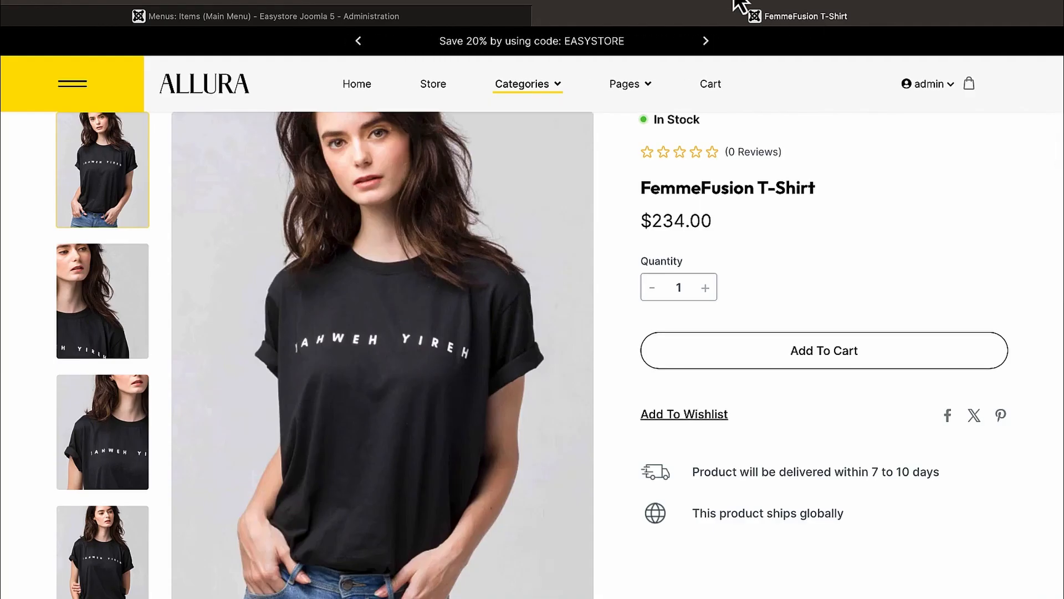
key("F5")
mouse_move(561, 98)
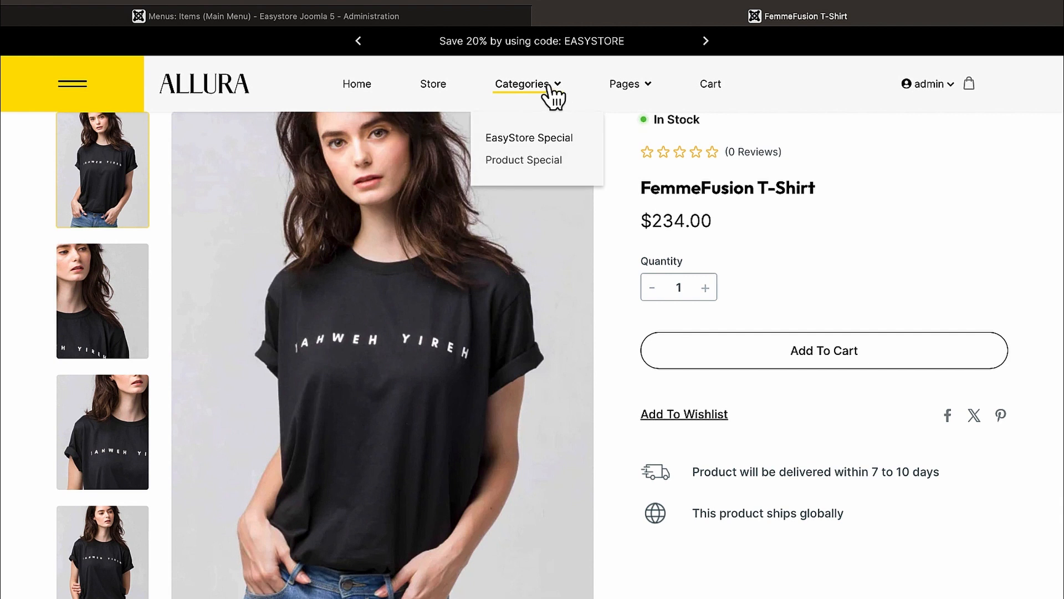
left_click(533, 161)
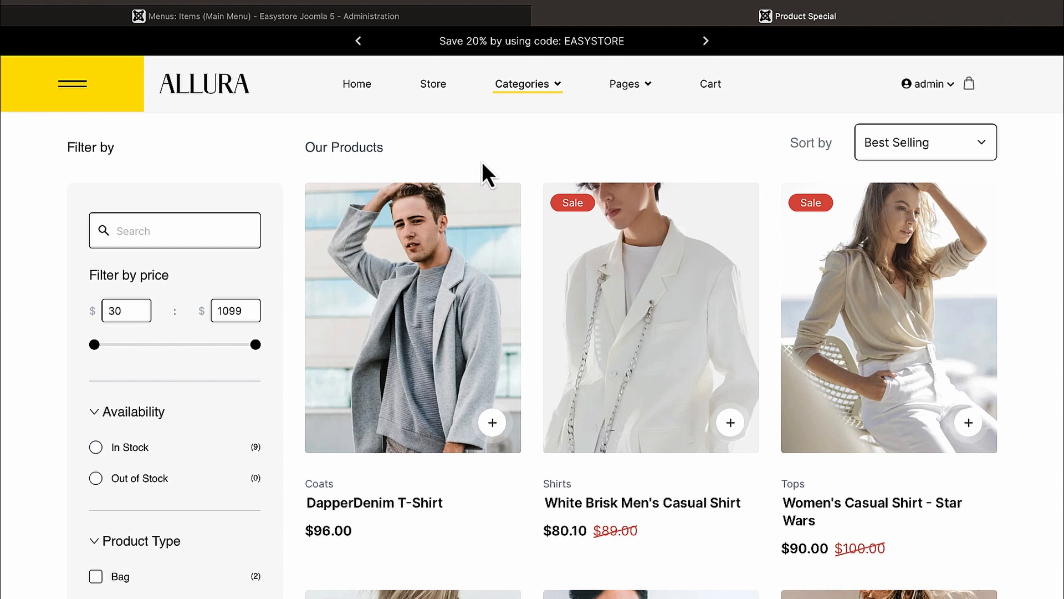
scroll(532, 339, "down", 2)
scroll(537, 354, "down", 8)
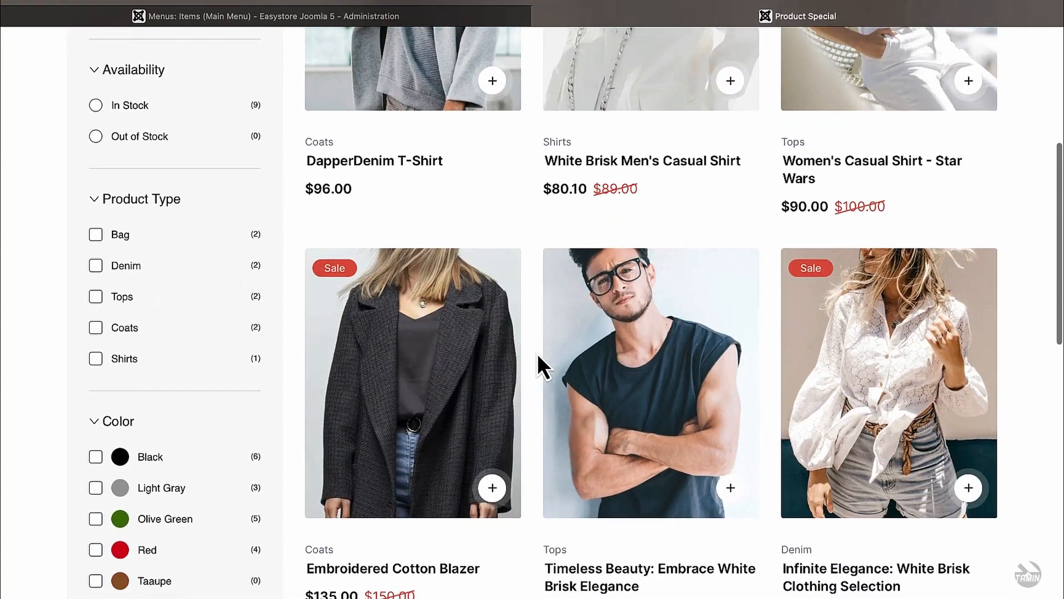
scroll(537, 354, "down", 10)
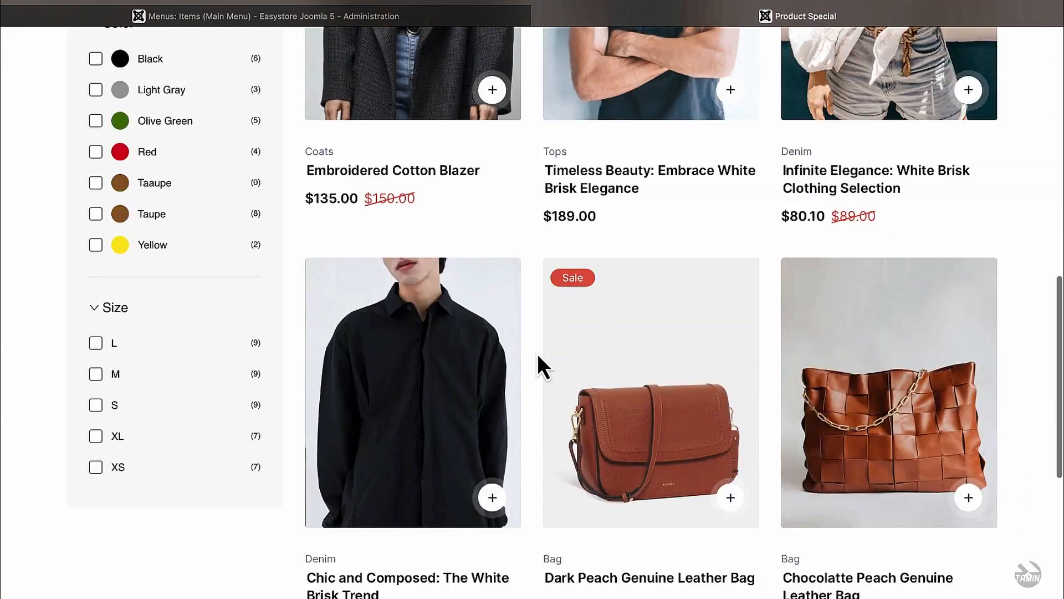
scroll(538, 354, "up", 13)
scroll(537, 354, "up", 7)
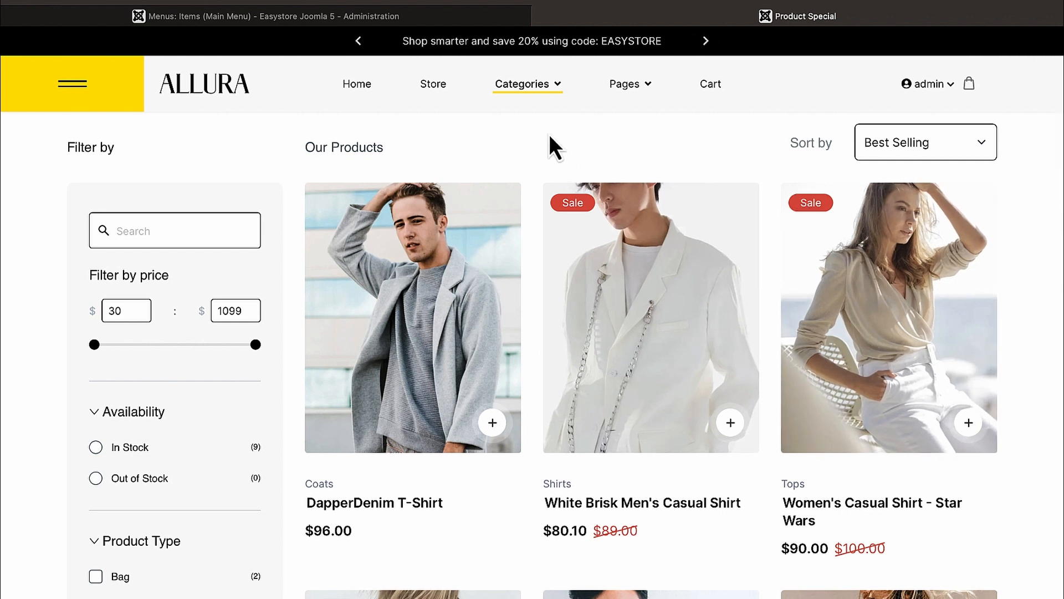
mouse_move(538, 95)
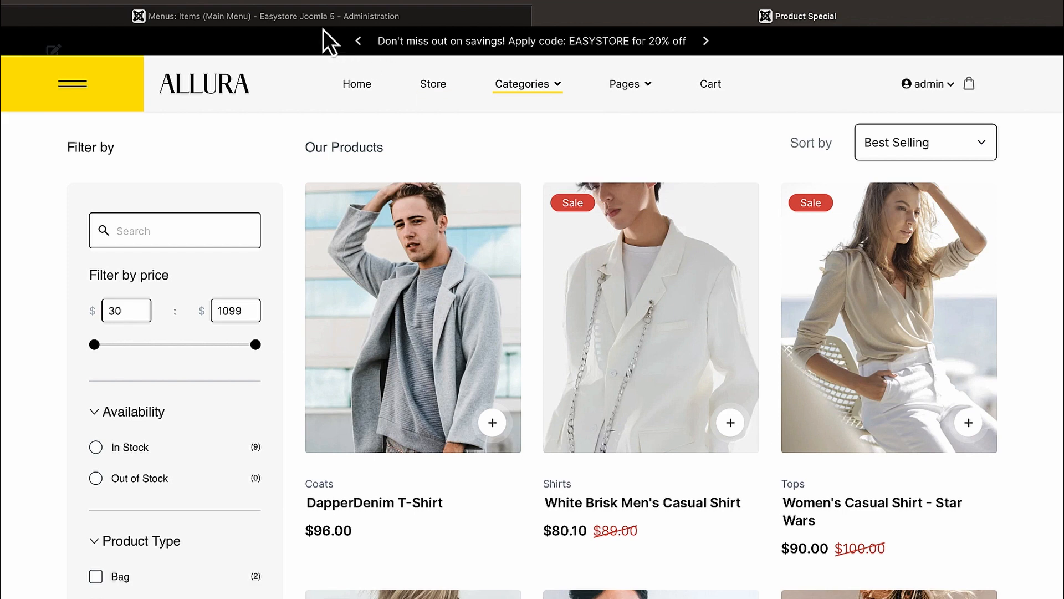
Step: Return to the admin menu items and open Product Special for editing
left_click(307, 21)
scroll(395, 344, "down", 3)
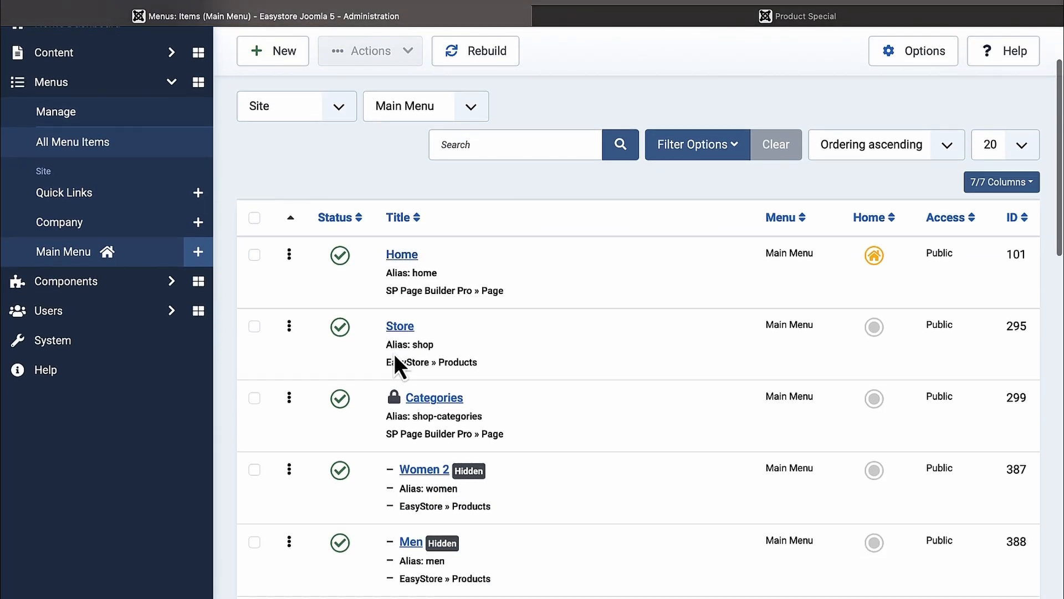
scroll(394, 357, "down", 10)
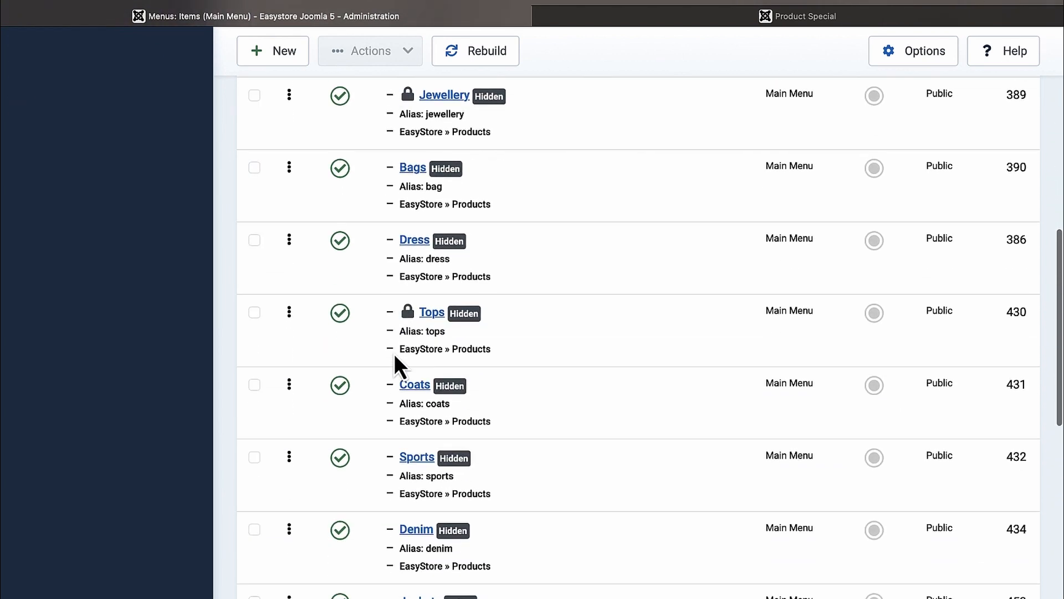
scroll(394, 354, "down", 8)
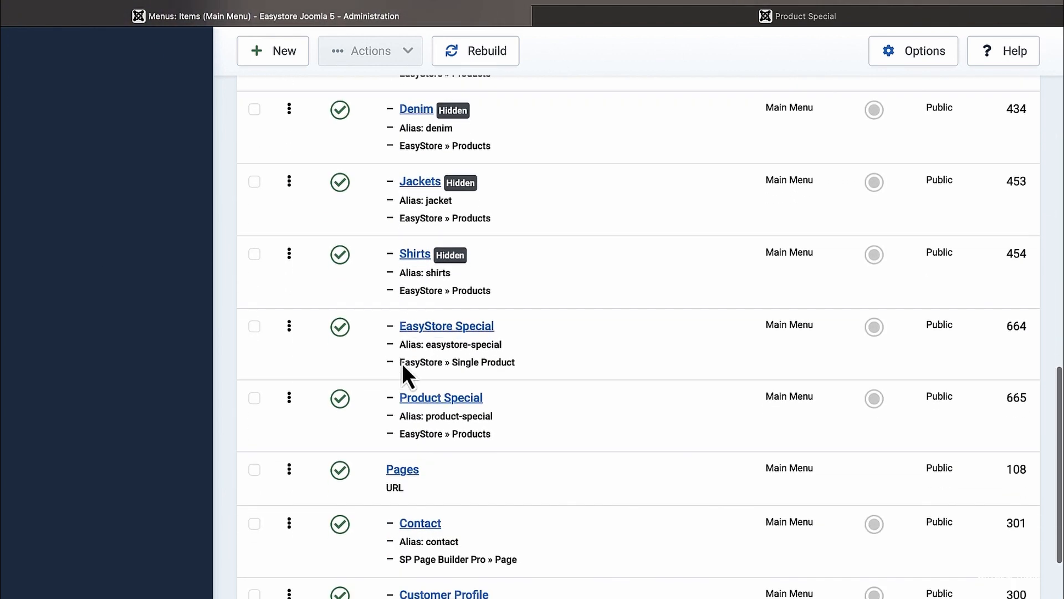
left_click(447, 398)
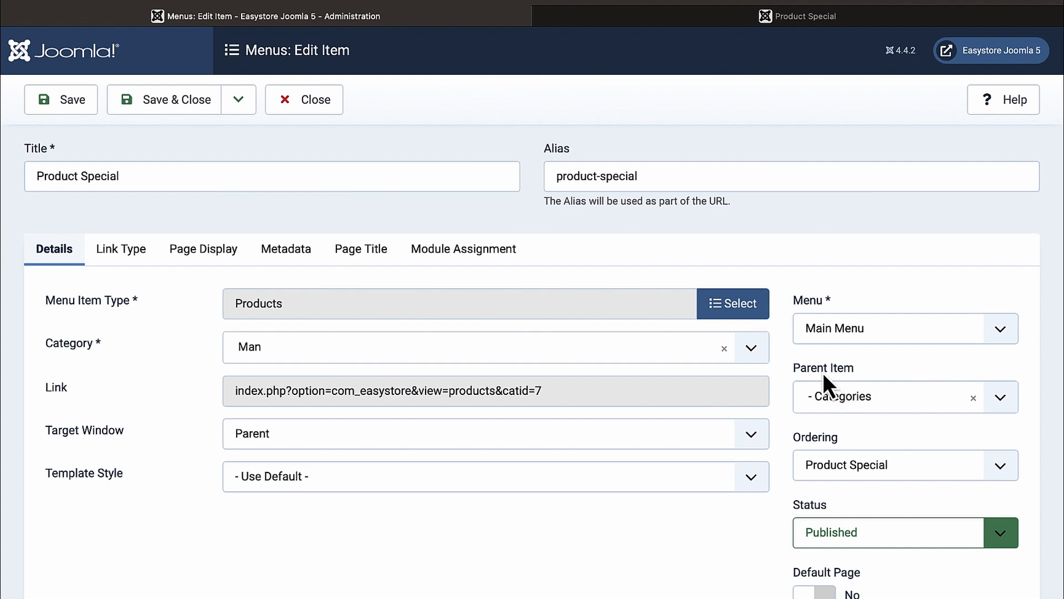
Step: Change its parent item to '- No parent -', save, and view the storefront page
left_click(975, 398)
left_click(1007, 409)
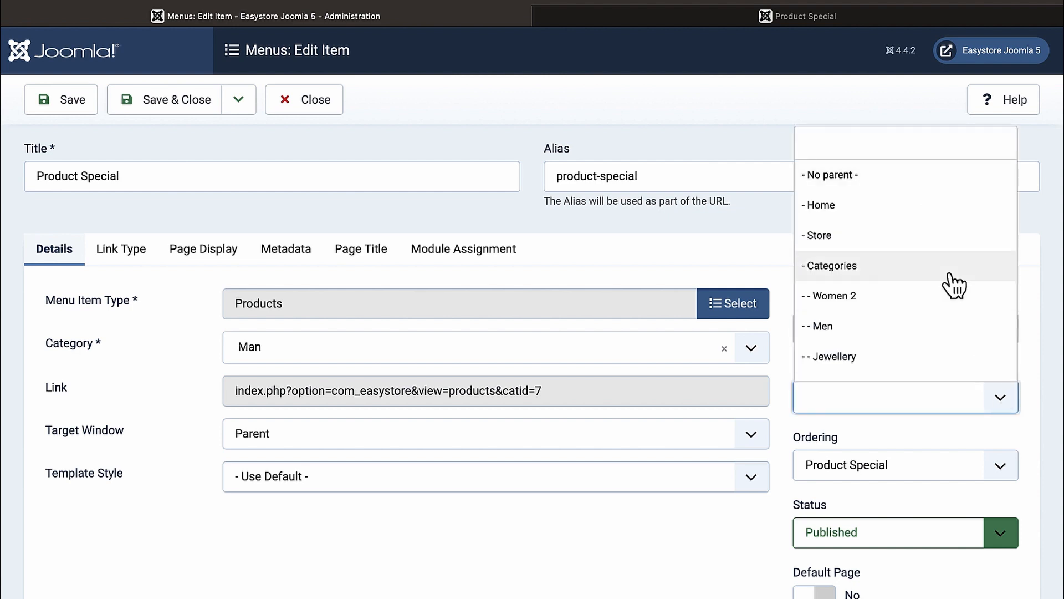
left_click(833, 176)
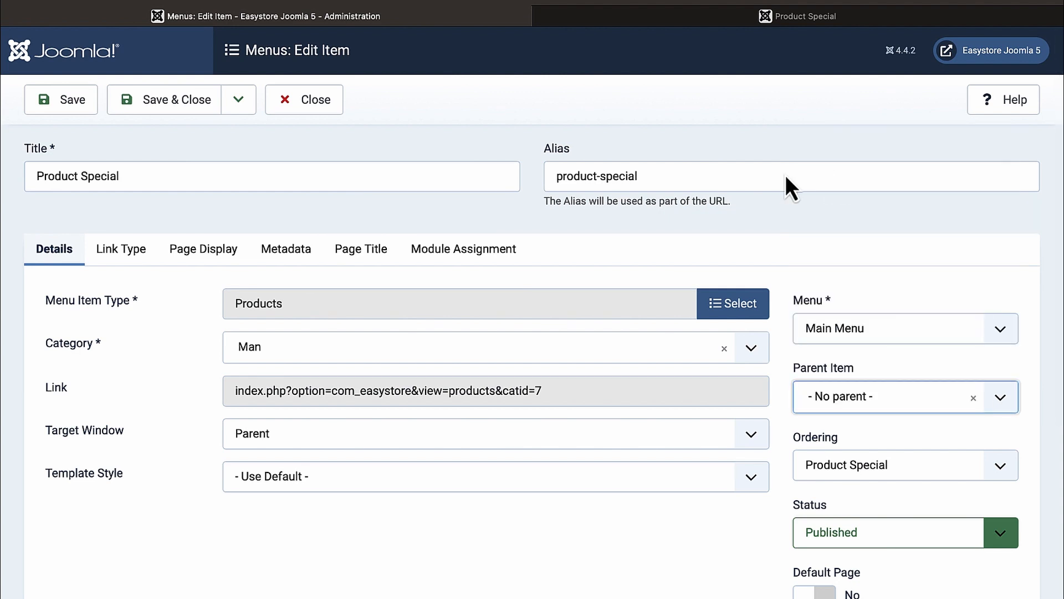
left_click(59, 109)
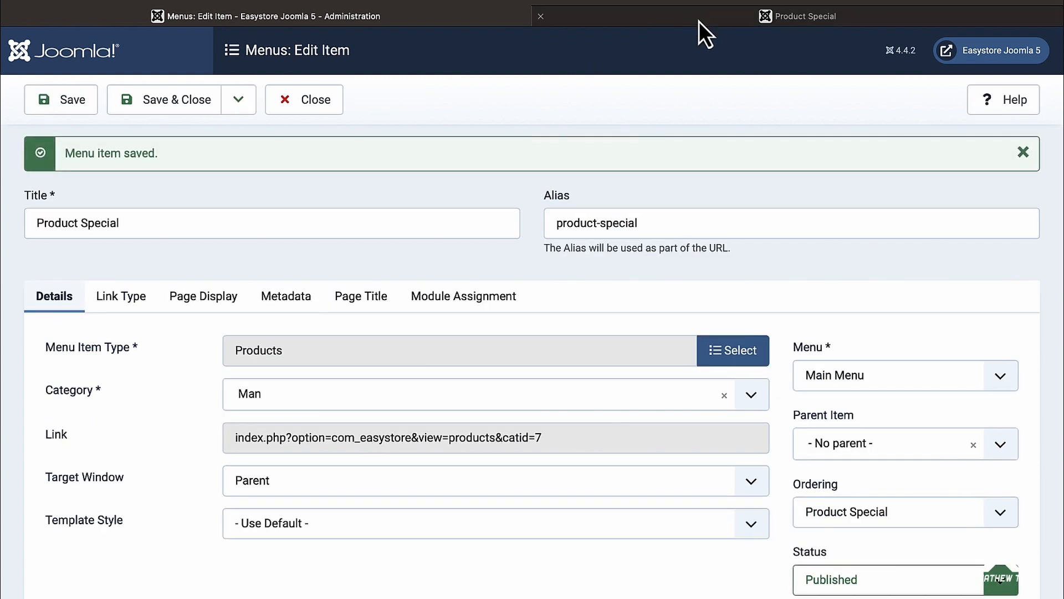
left_click(699, 21)
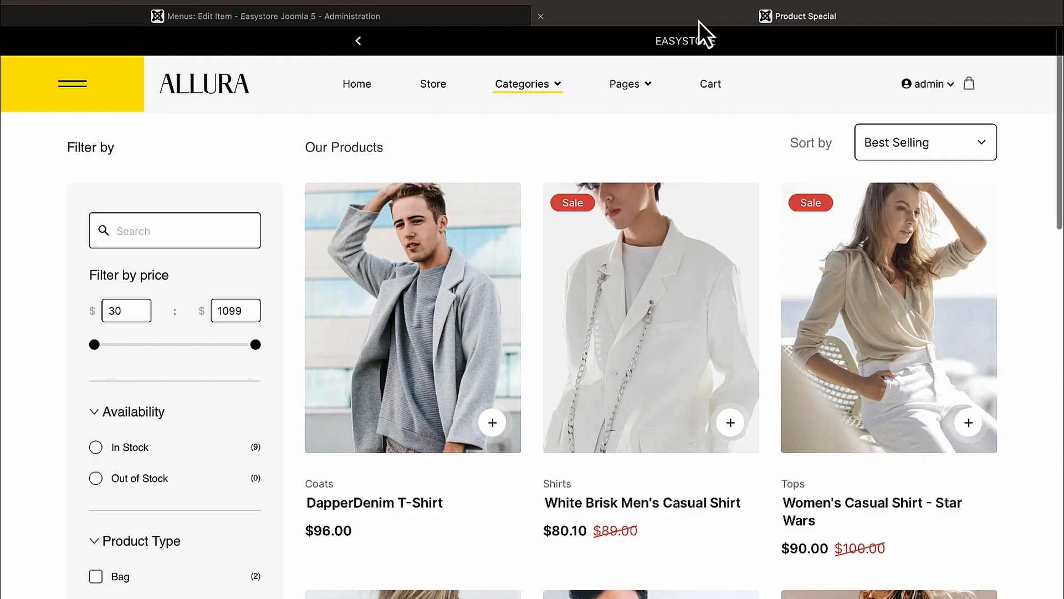
Step: Reload the storefront and confirm Parent Item is still '- No parent -' in admin
left_click(742, 3)
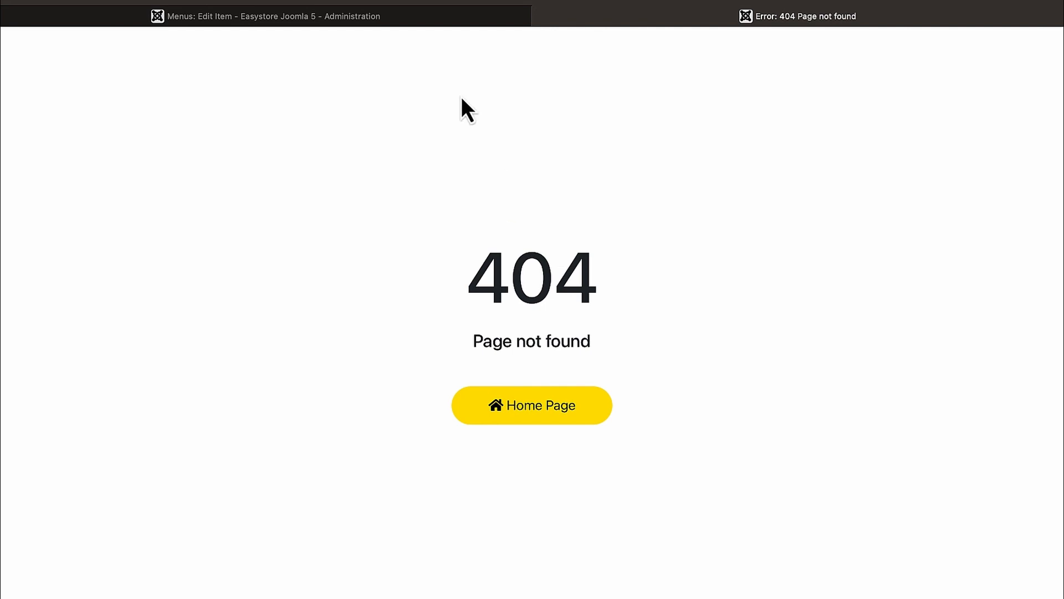
left_click(461, 17)
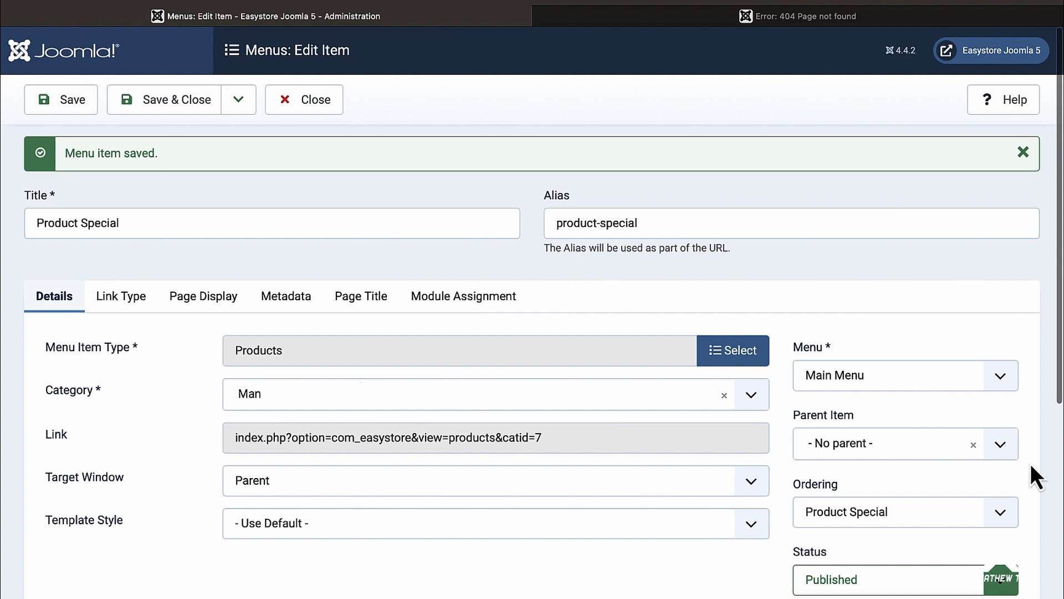
left_click(1006, 452)
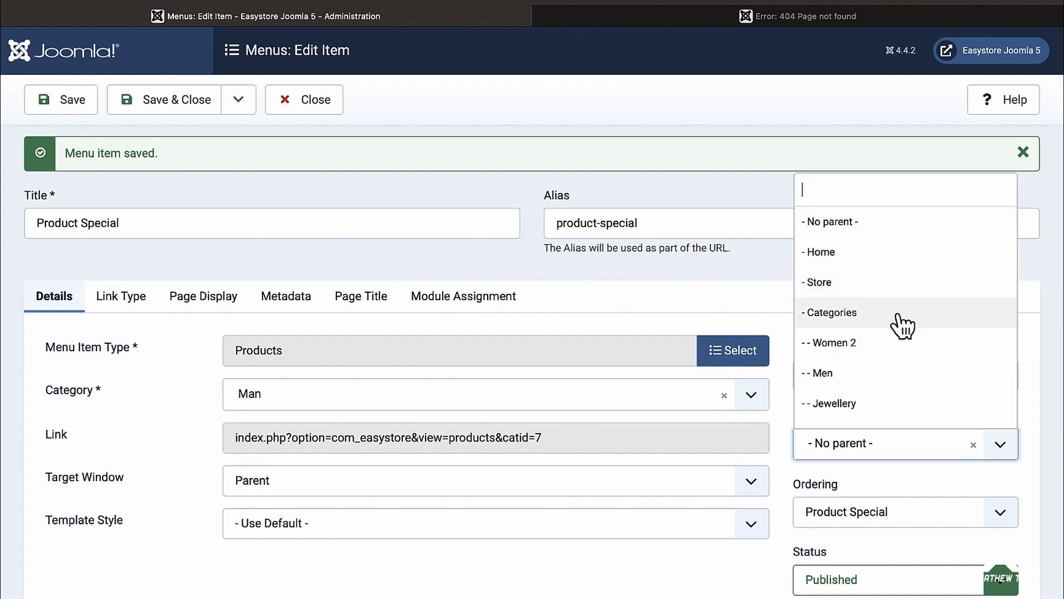
left_click(666, 192)
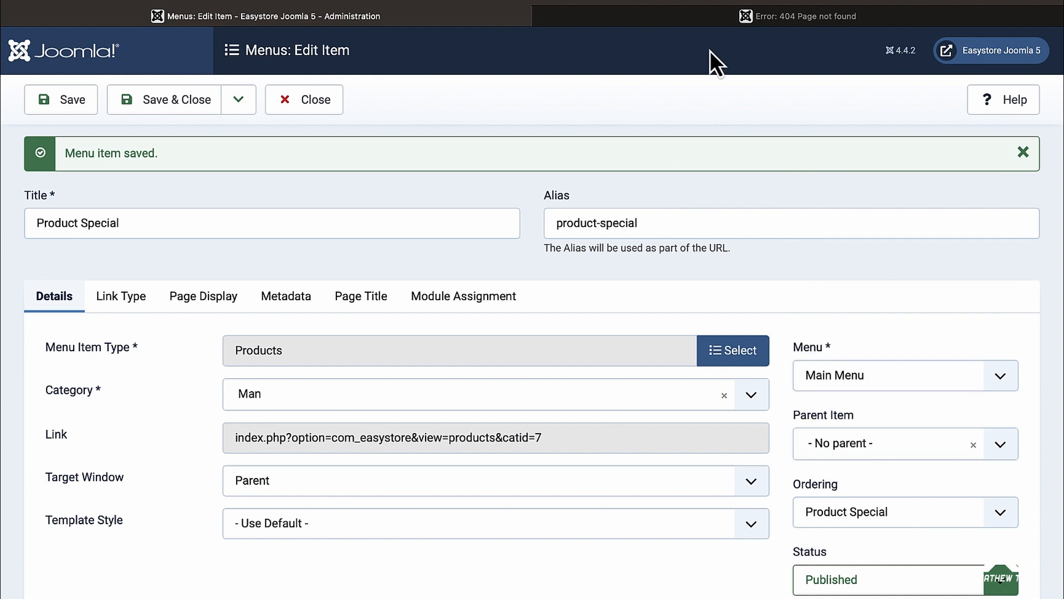
Step: Go from the 404 error page back to the Allura home page
left_click(779, 15)
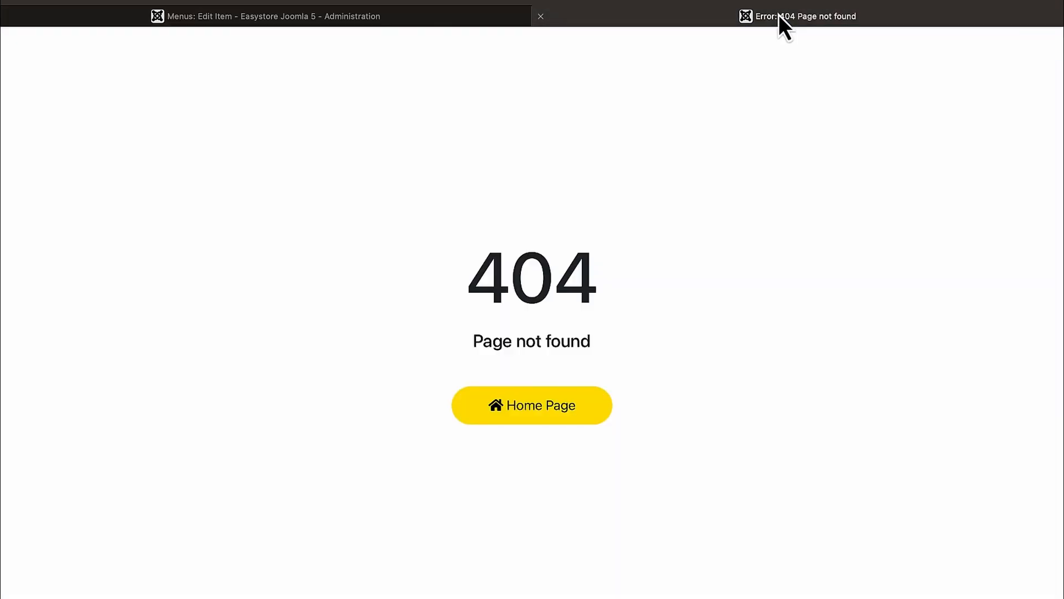
left_click(539, 408)
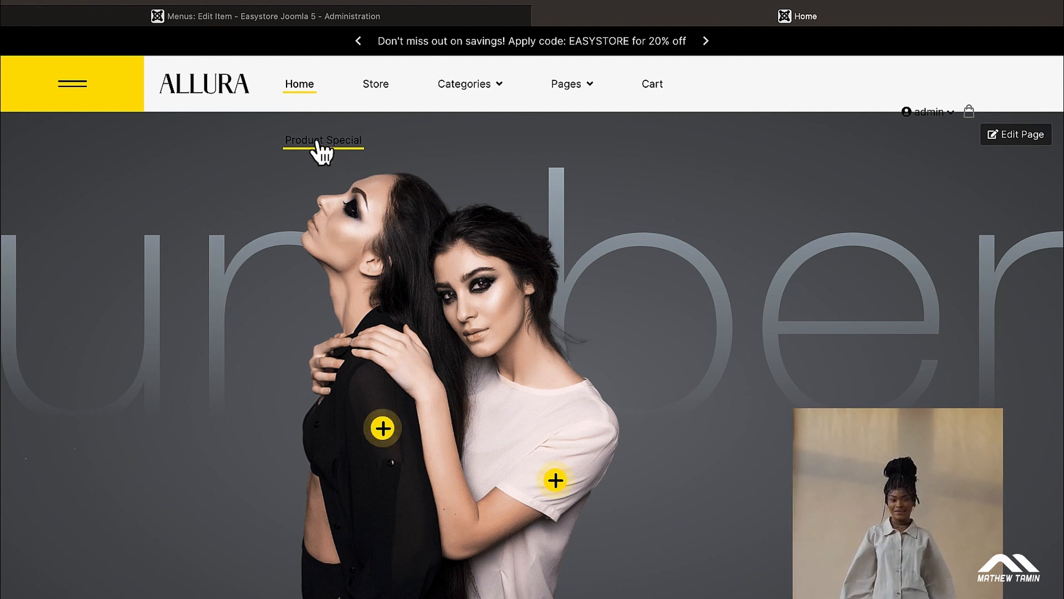
mouse_move(887, 107)
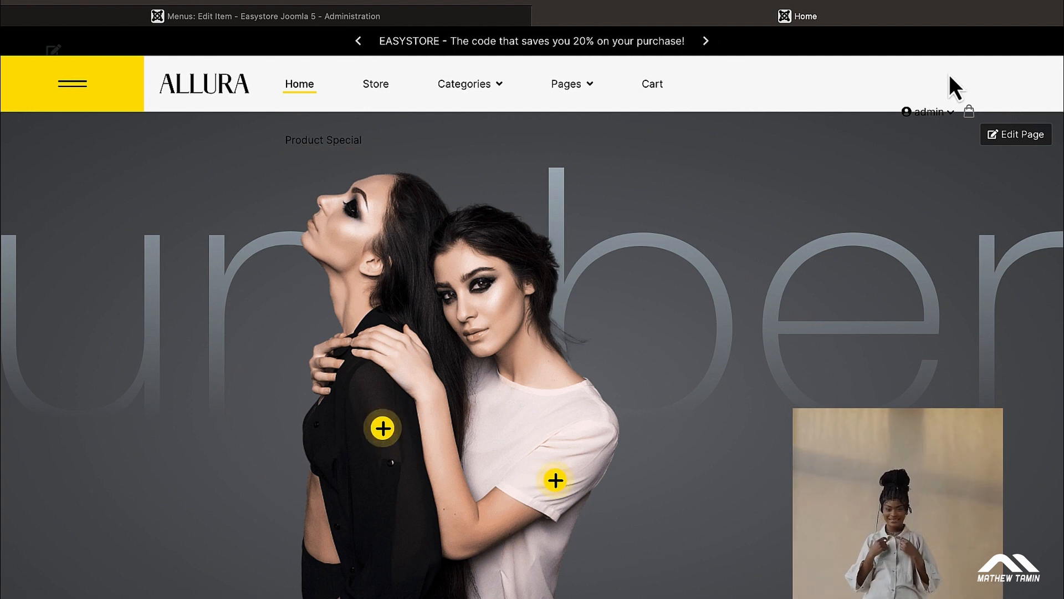
Step: Retitle the menu item 'Special', save it, and view the storefront home page
left_click(277, 24)
triple_click(111, 223)
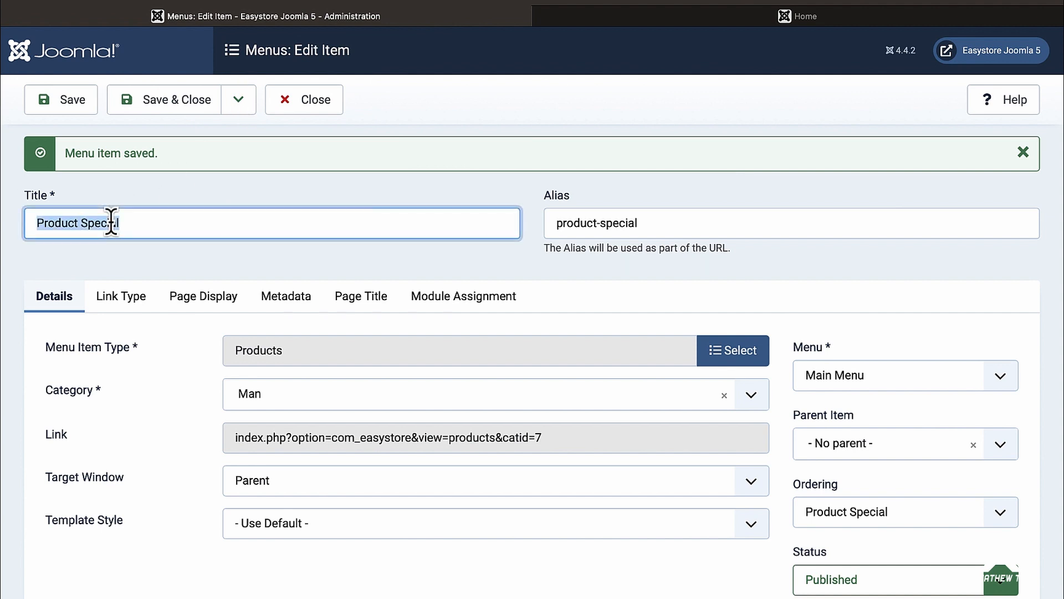
type("Spe")
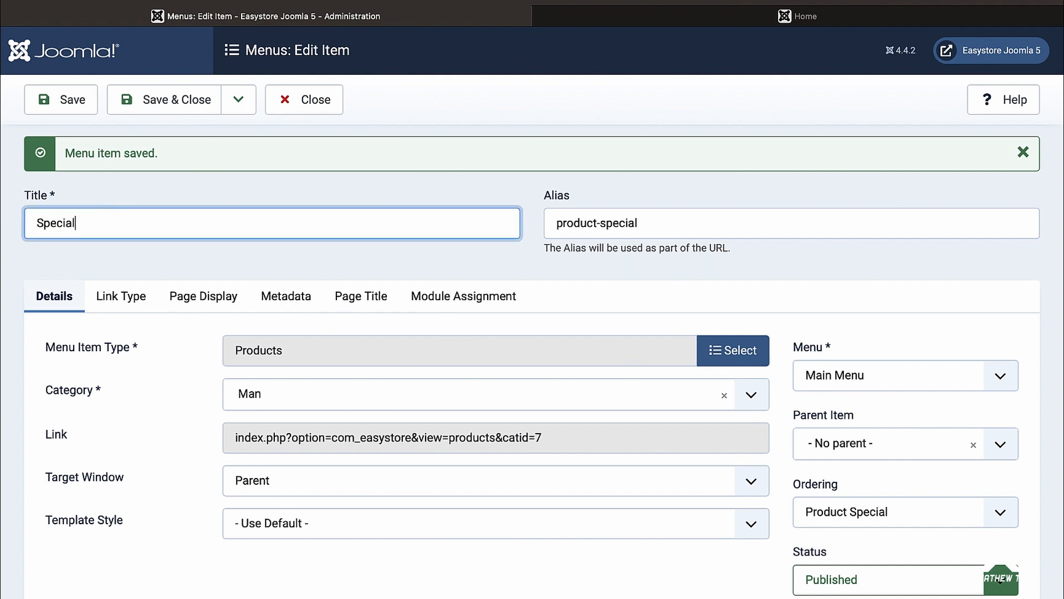
left_click(65, 106)
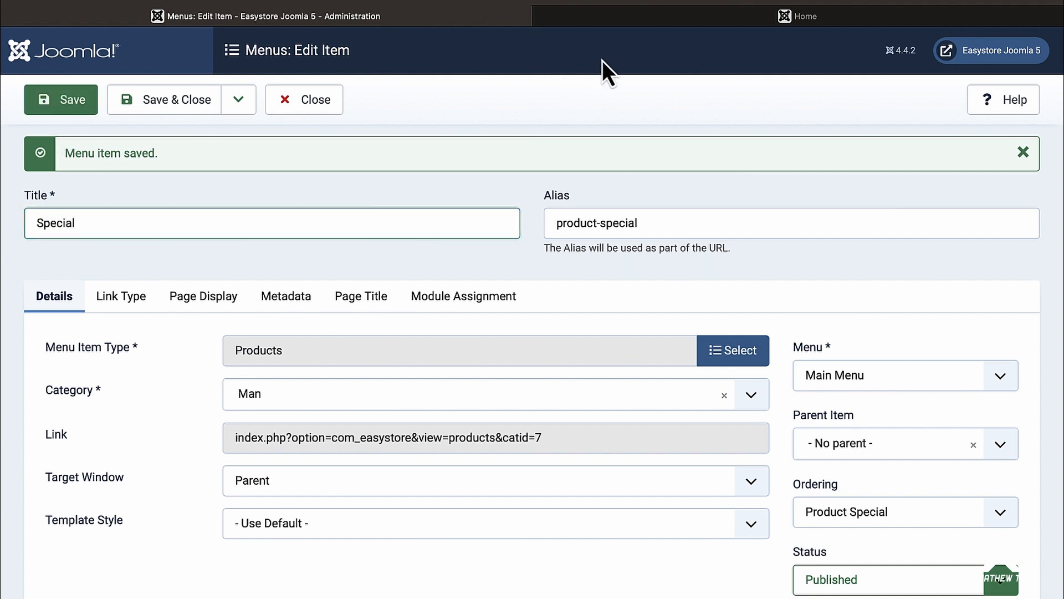
left_click(643, 22)
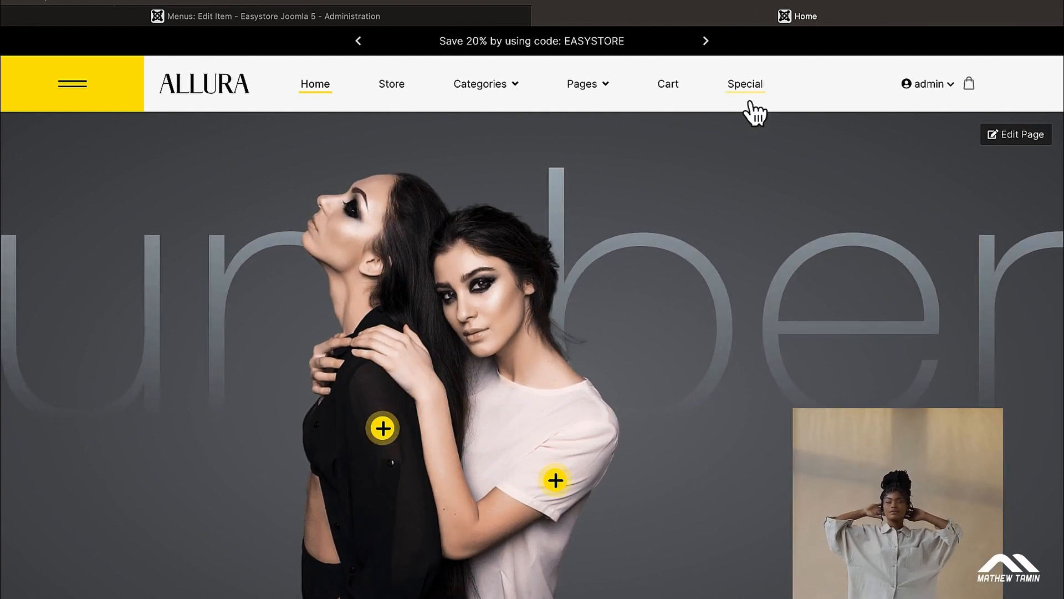
Step: Inspect the Special and Categories storefront menu links, then return to the Special edit form
mouse_move(485, 105)
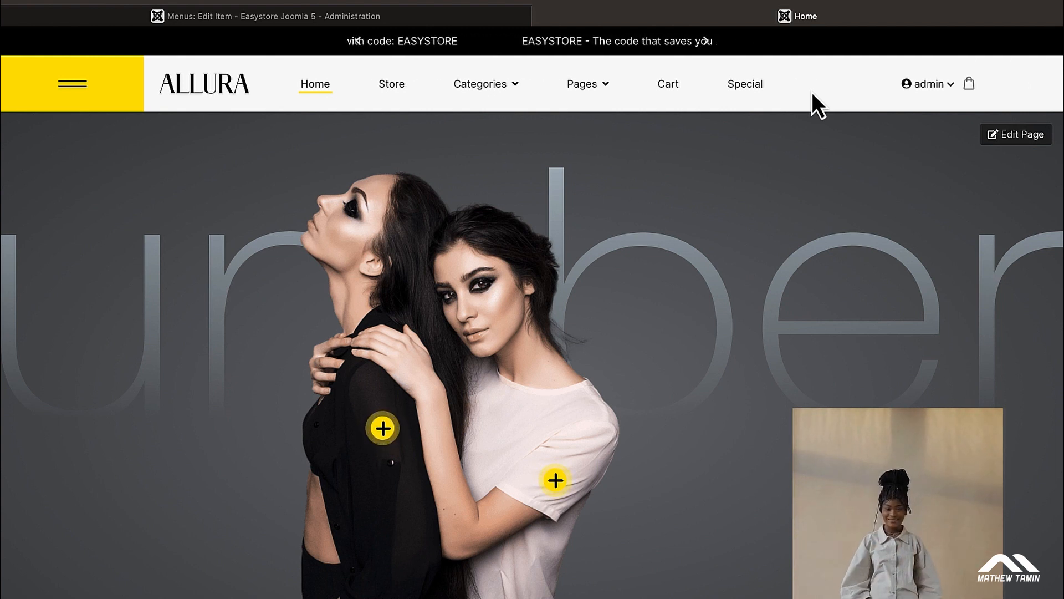
mouse_move(497, 86)
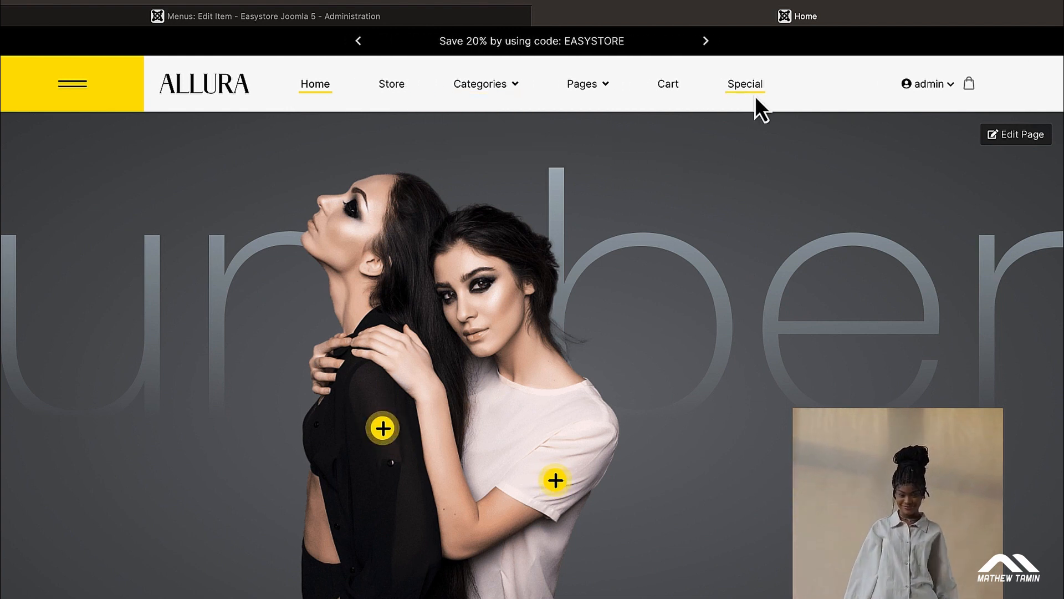
left_click(279, 14)
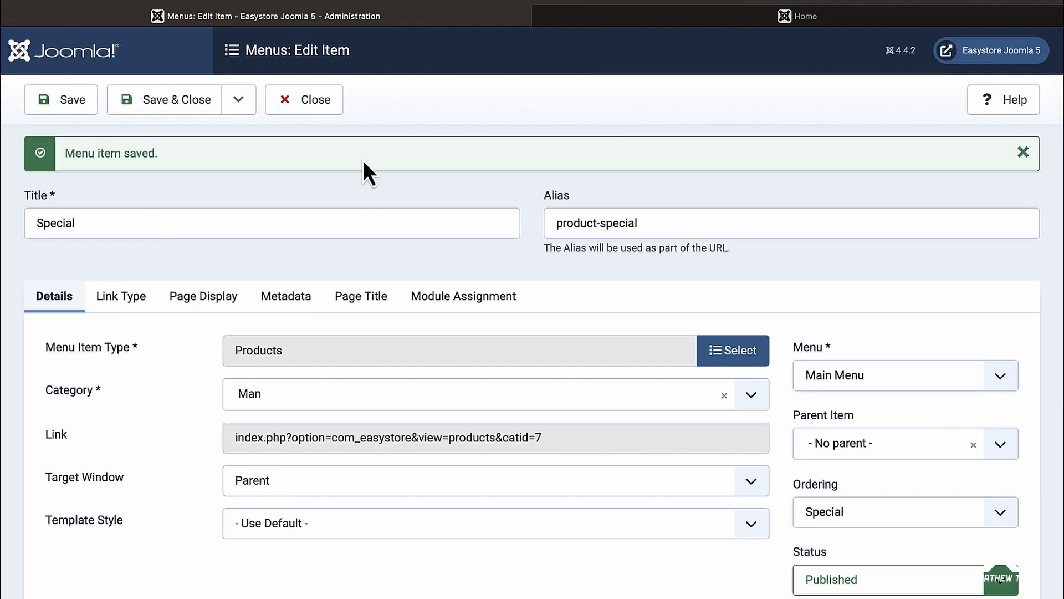
Step: Close the Special edit form and review the menu items list and storefront home page
left_click(313, 102)
scroll(506, 323, "down", 1)
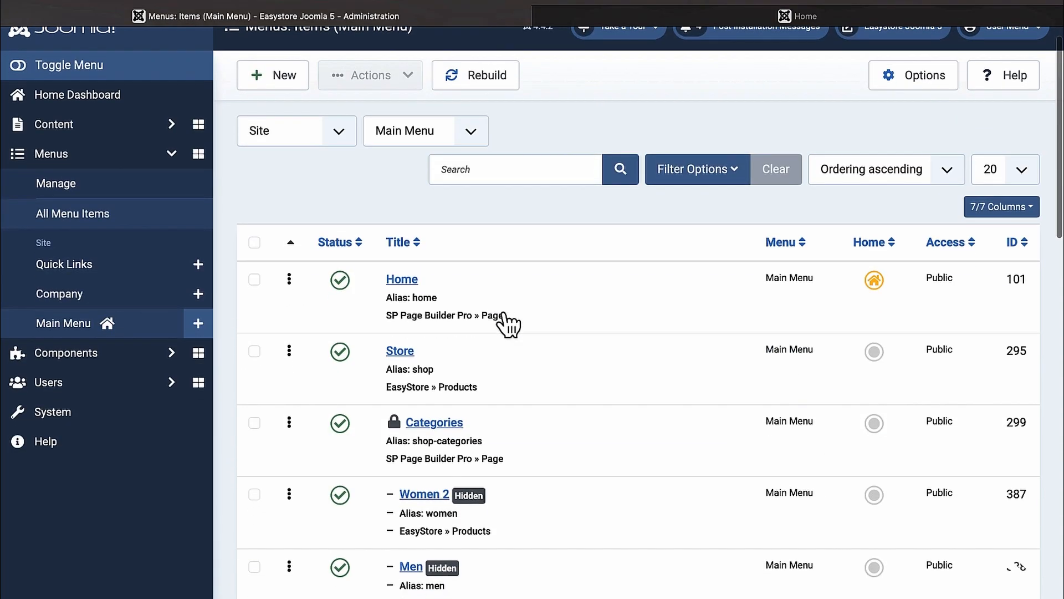
scroll(506, 323, "up", 1)
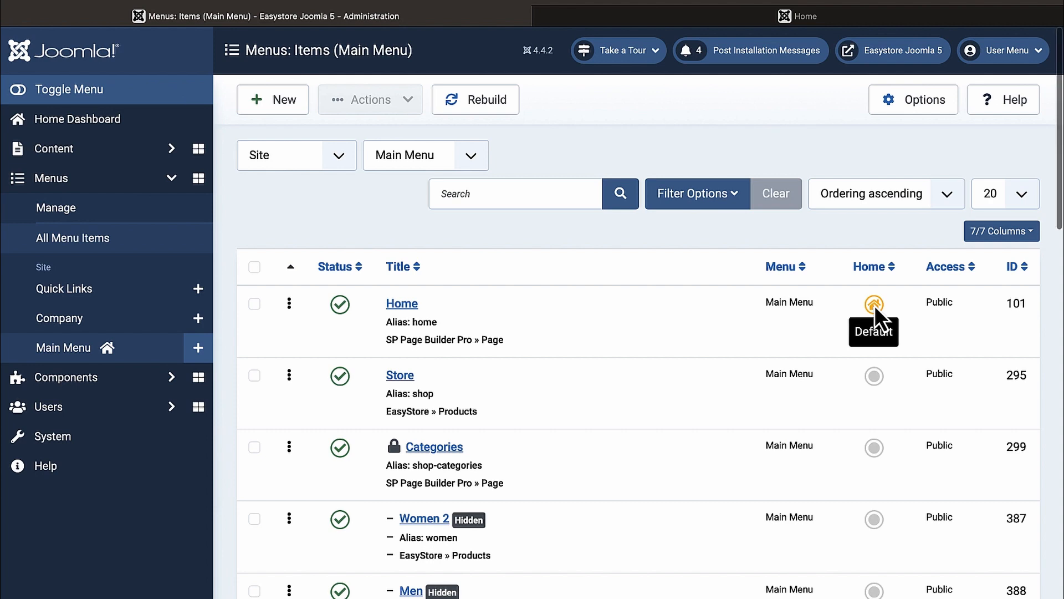
scroll(875, 305, "down", 2)
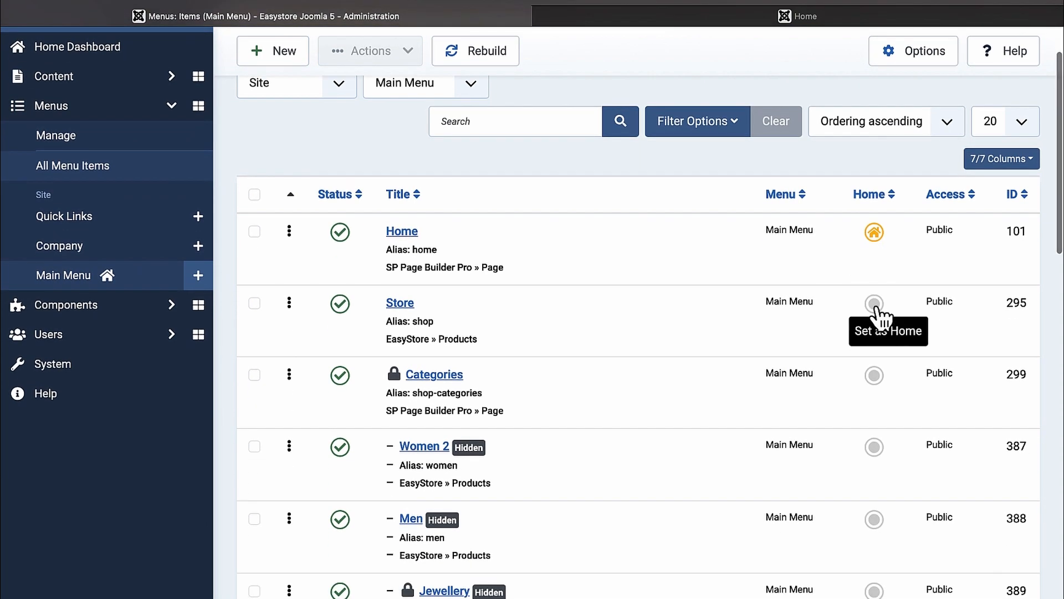
left_click(822, 16)
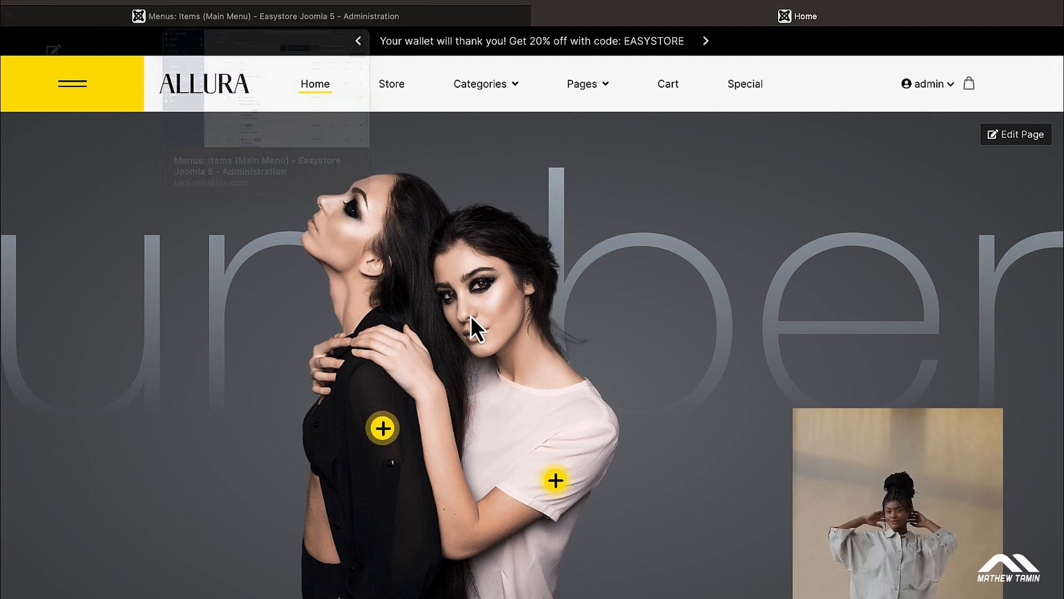
scroll(584, 305, "down", 2)
scroll(583, 305, "up", 2)
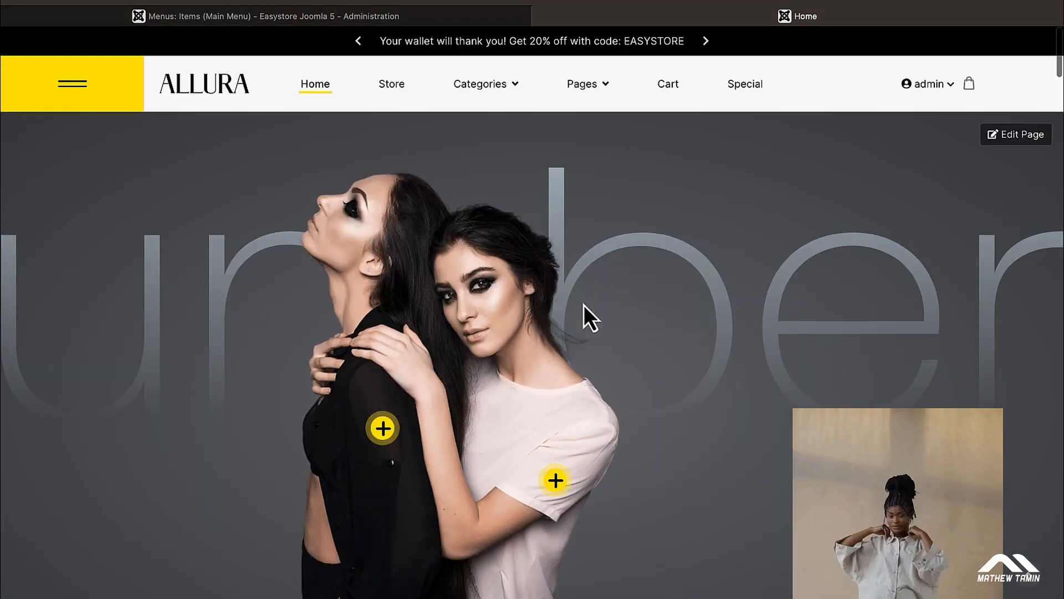
Step: Check the Store product page, then mark Store as the Main Menu home item
left_click(420, 25)
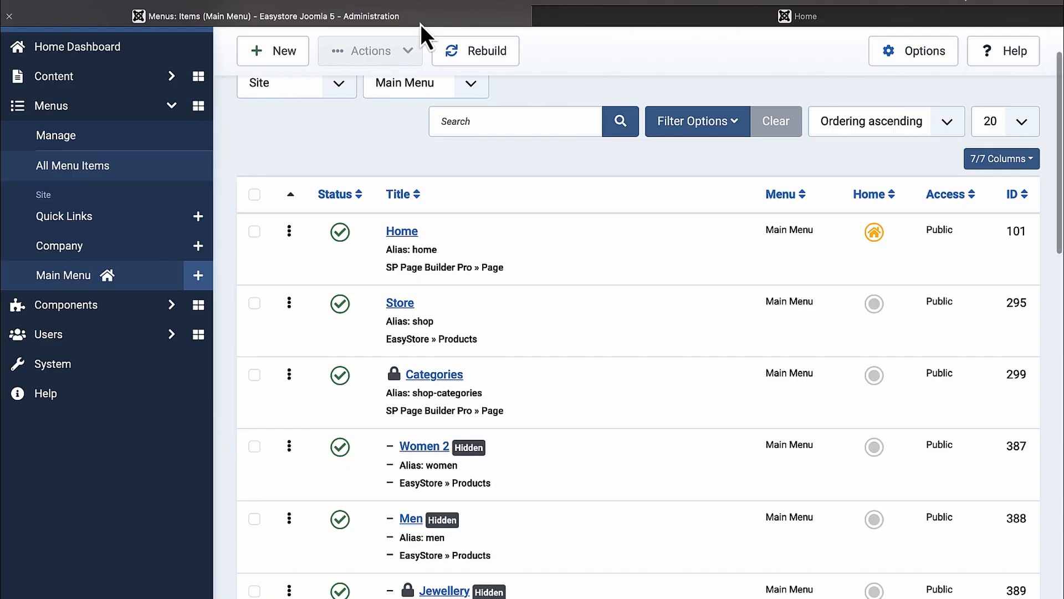
scroll(682, 321, "down", 1)
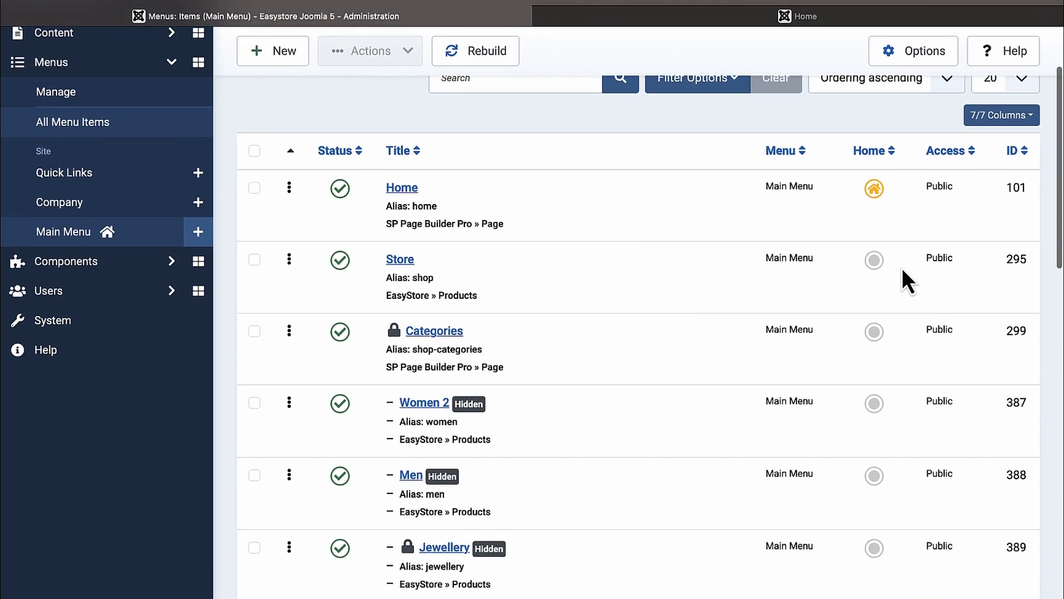
left_click(838, 19)
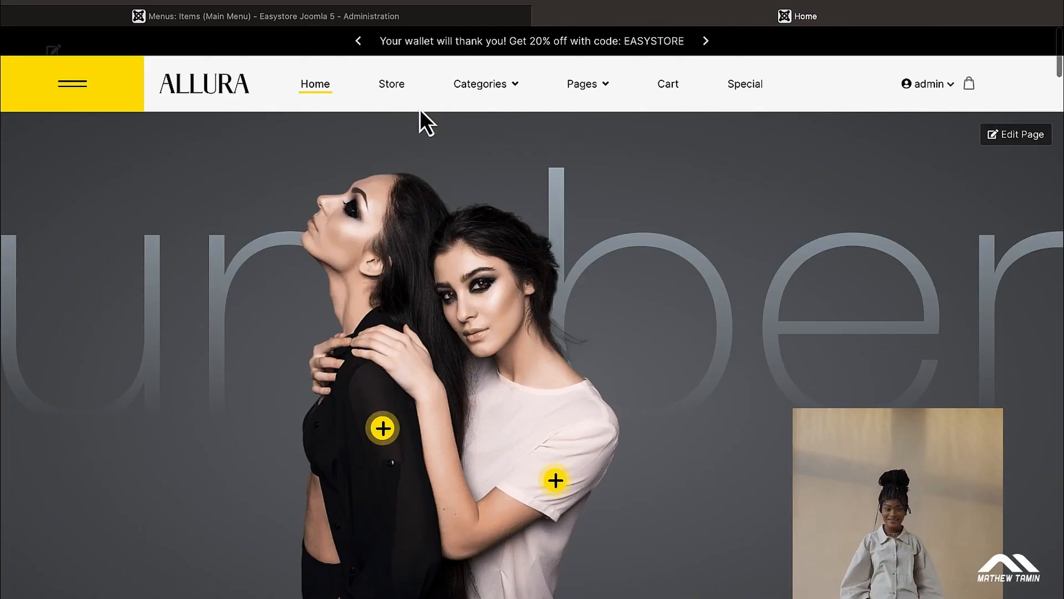
left_click(398, 92)
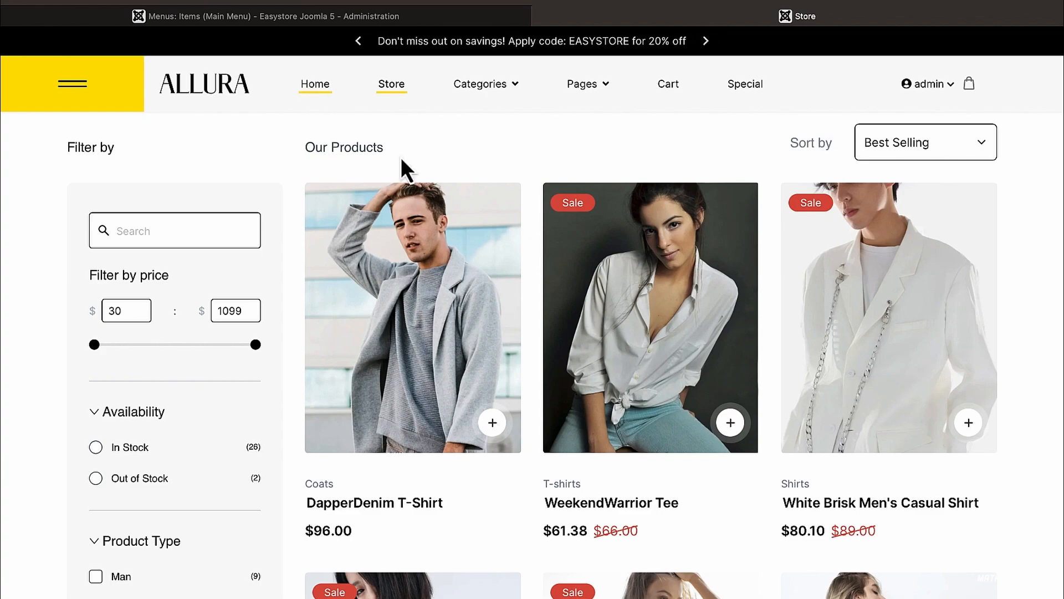
scroll(528, 305, "down", 8)
scroll(528, 304, "up", 8)
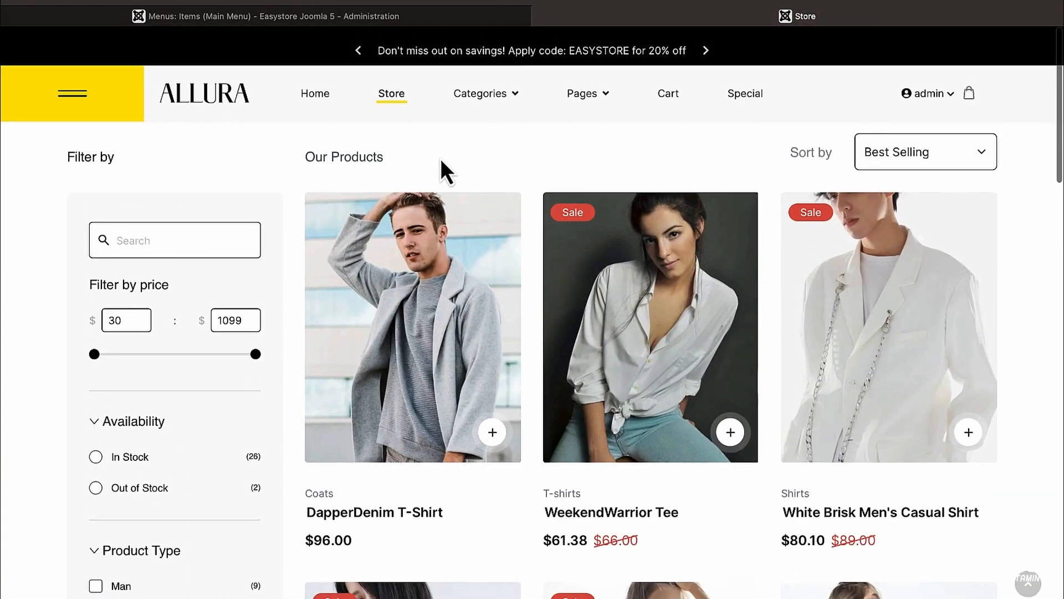
left_click(365, 19)
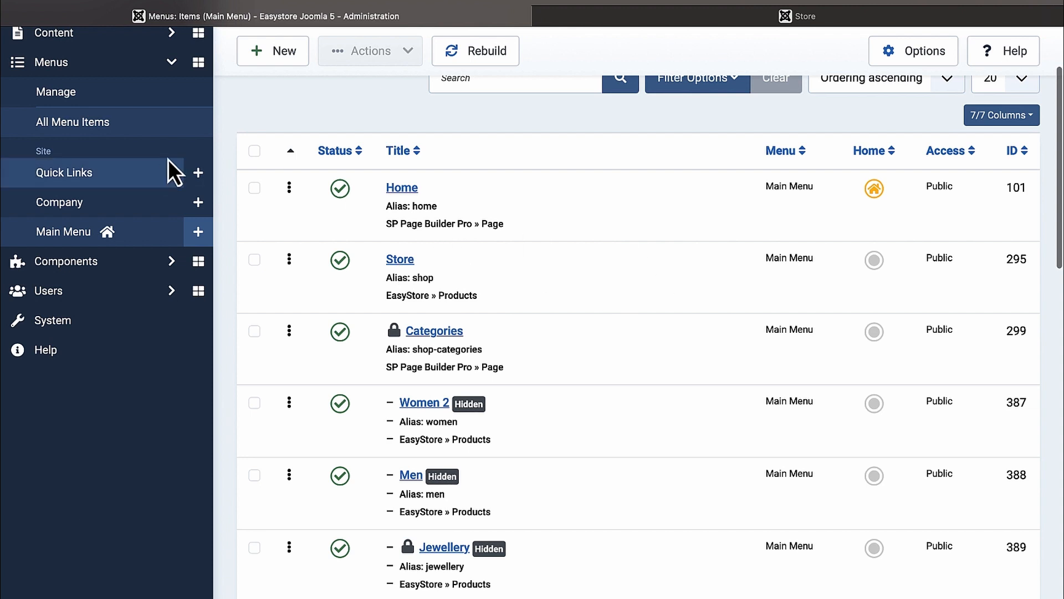
left_click(874, 259)
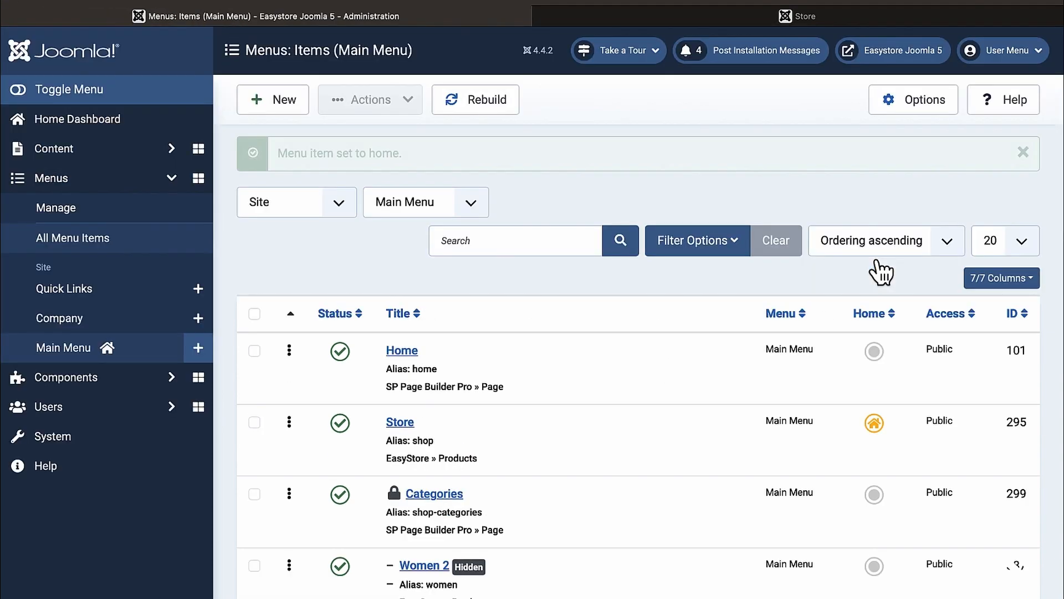
Step: Reload the storefront and confirm the ALLURA logo now opens the shop
left_click(809, 21)
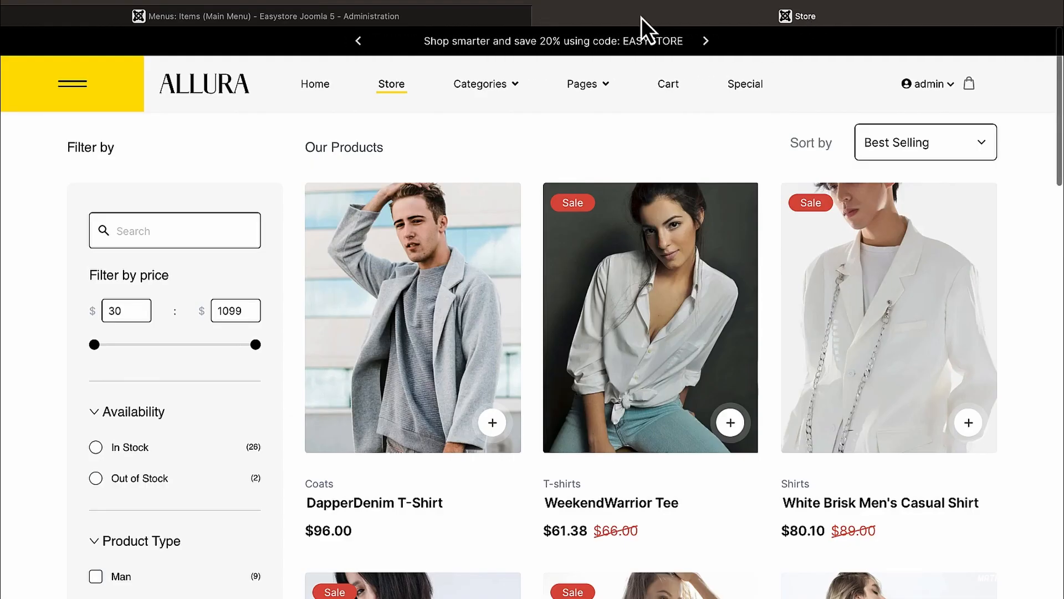
left_click(207, 89)
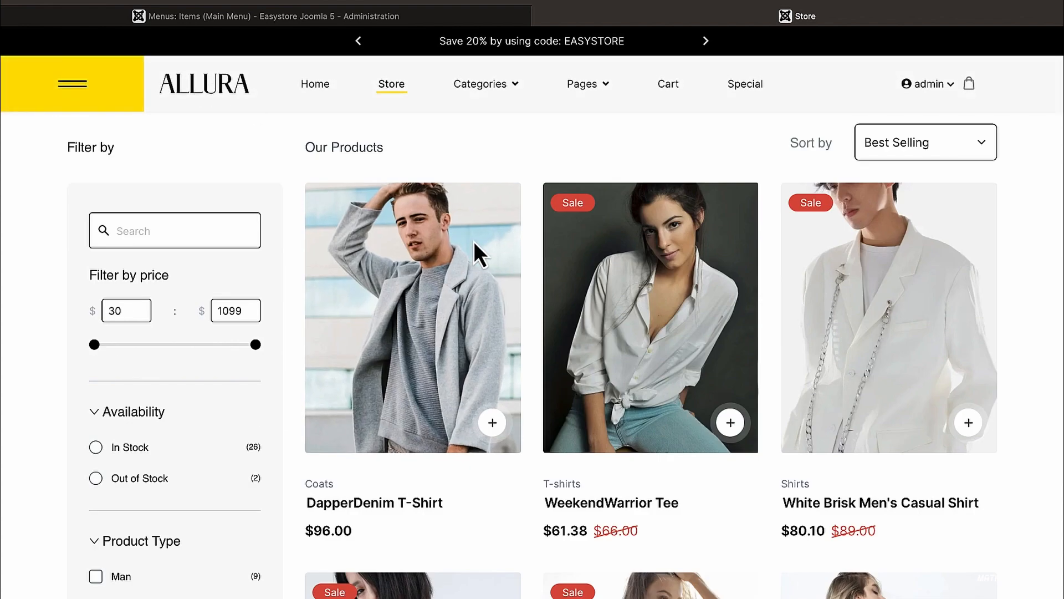
left_click(322, 90)
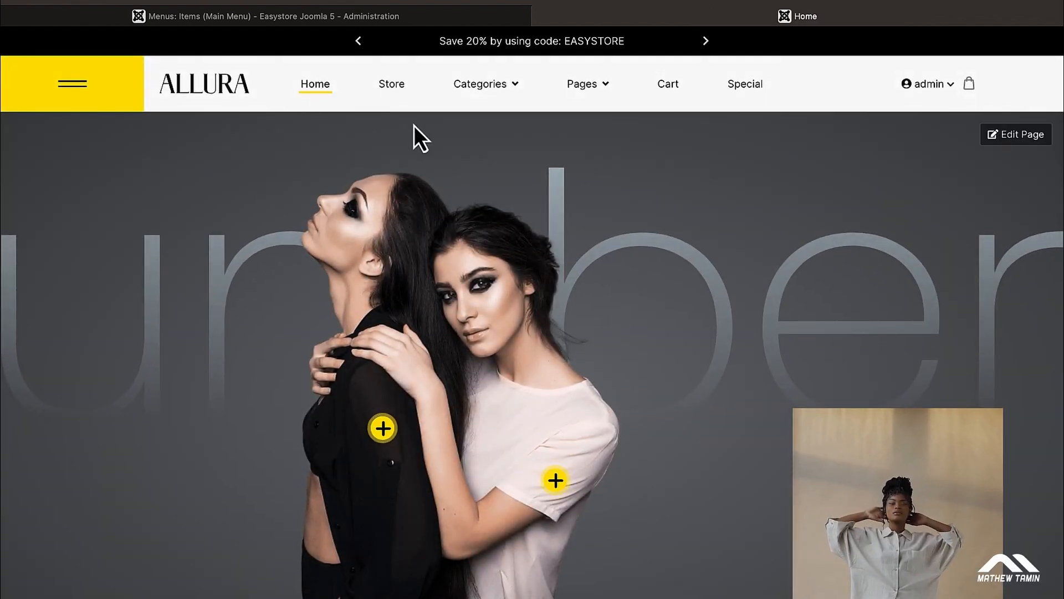
left_click(211, 99)
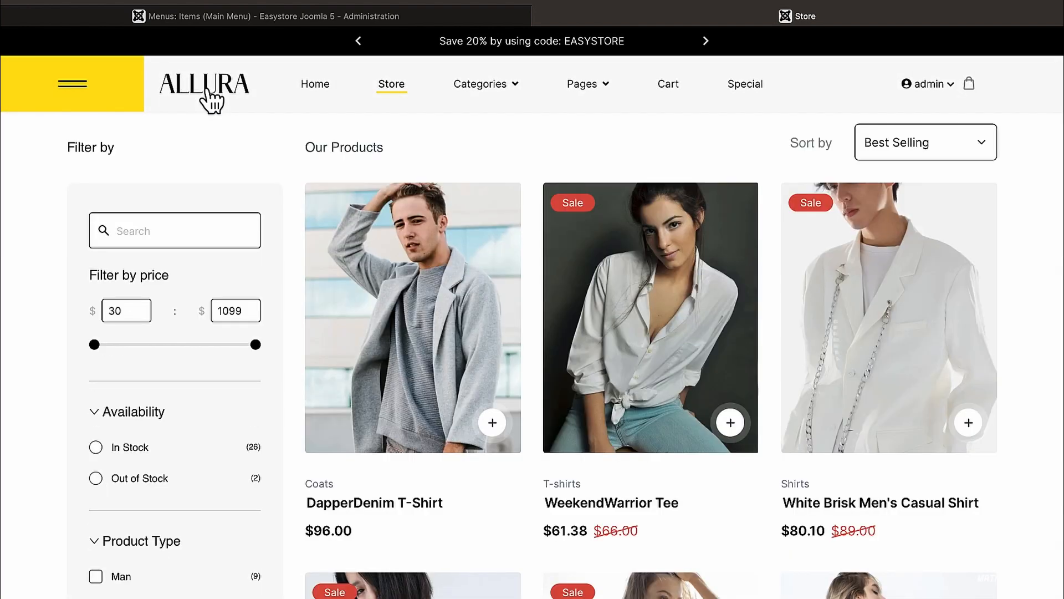
Step: Restore Home as the Main Menu's default home item
left_click(426, 20)
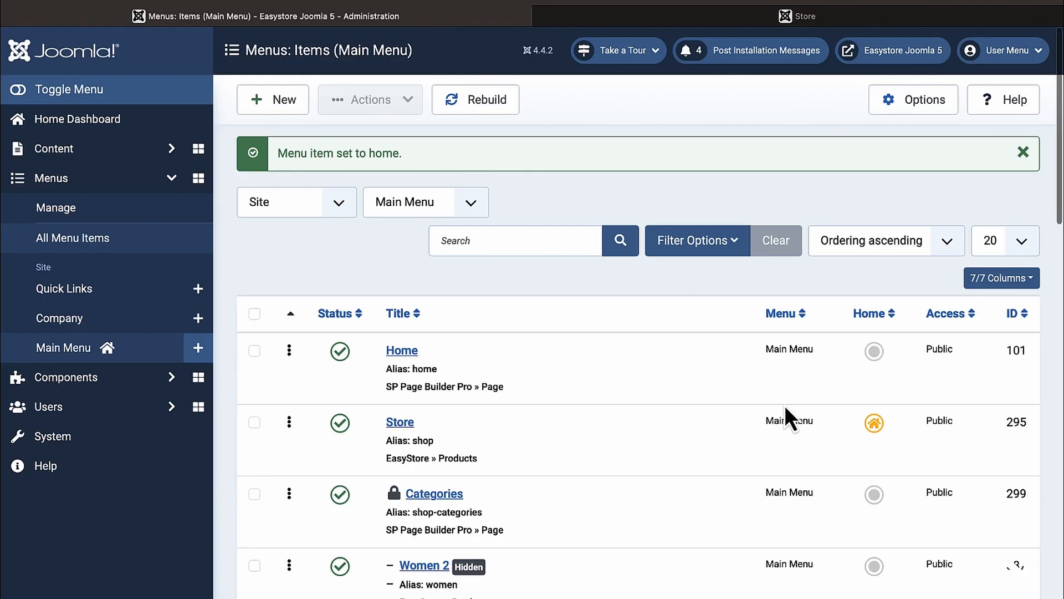
left_click(874, 352)
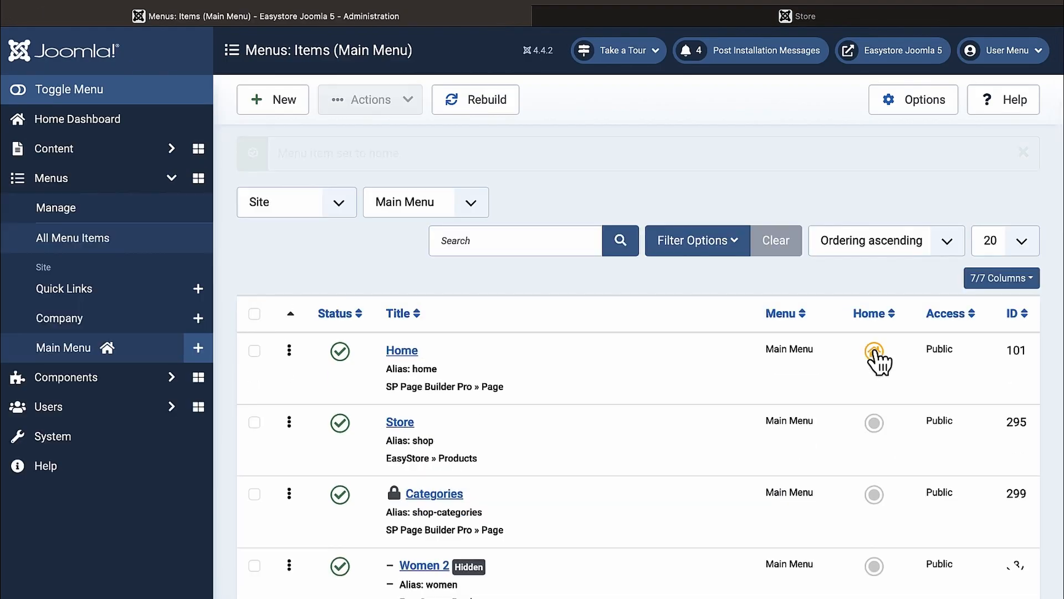
scroll(875, 361, "down", 6)
scroll(880, 363, "up", 2)
scroll(879, 363, "up", 2)
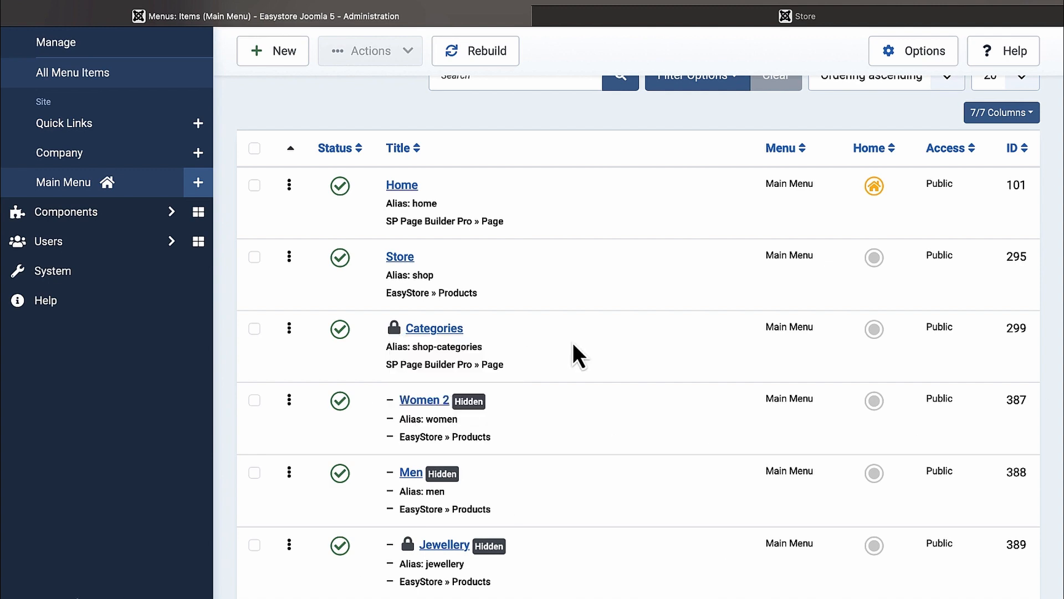
Step: Check in the locked Categories menu item in Menus: Items, then look over the Tops lock
scroll(573, 349, "up", 1)
scroll(527, 383, "down", 5)
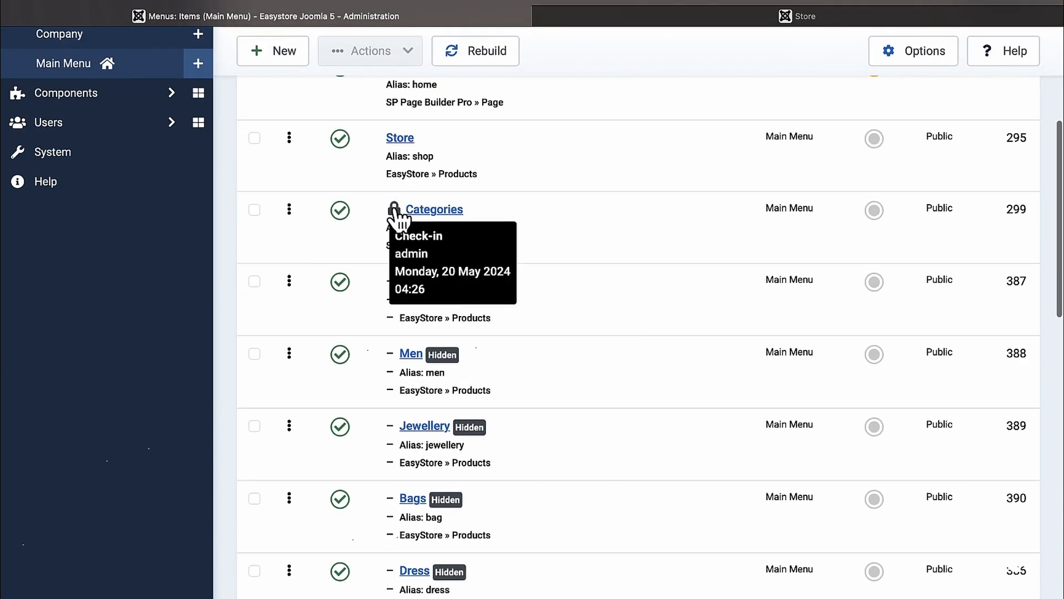
left_click(393, 209)
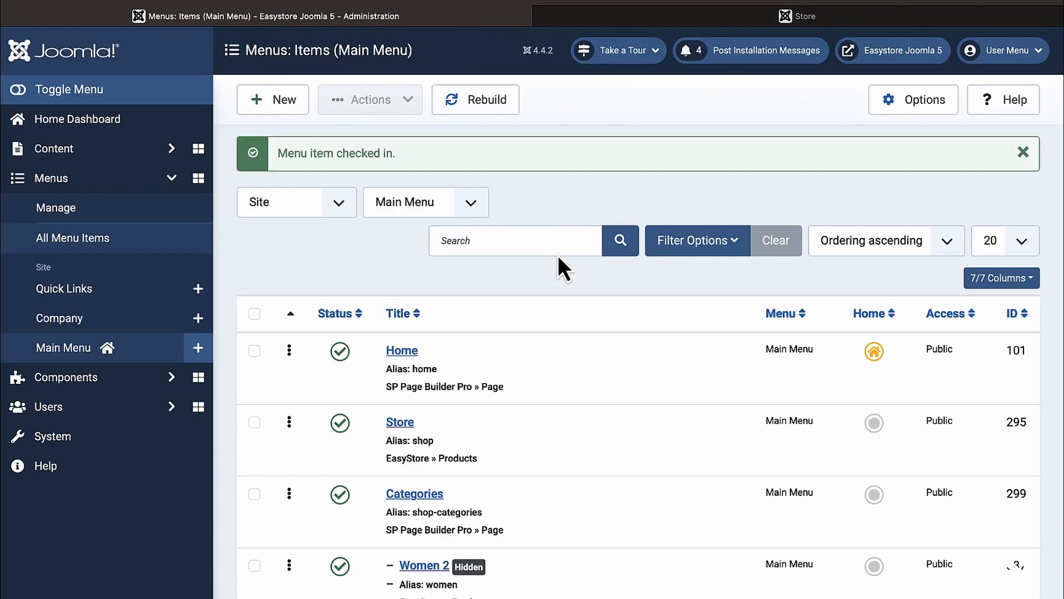
scroll(595, 454, "down", 10)
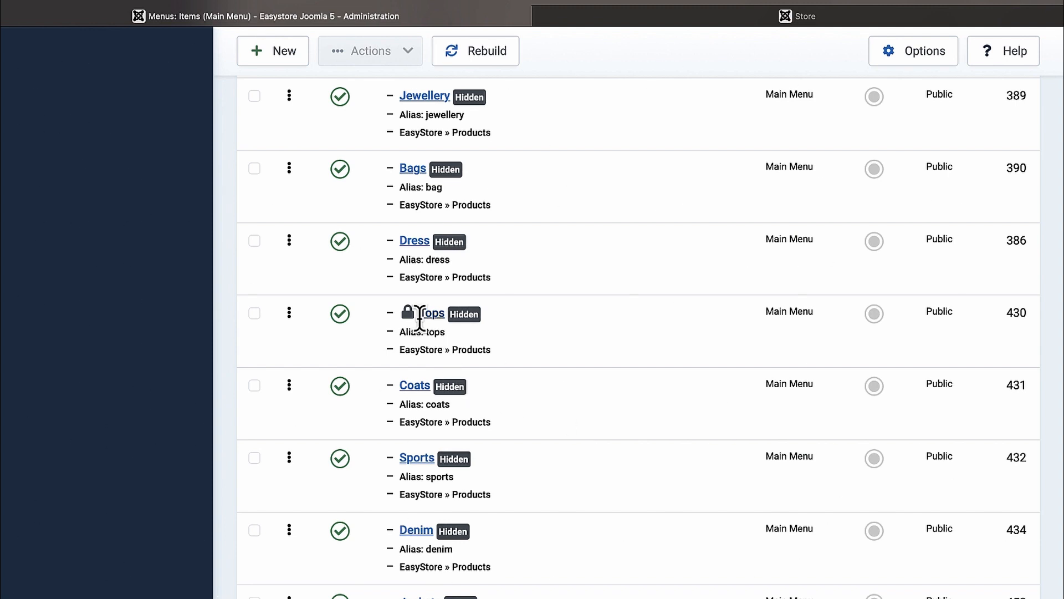
mouse_move(409, 314)
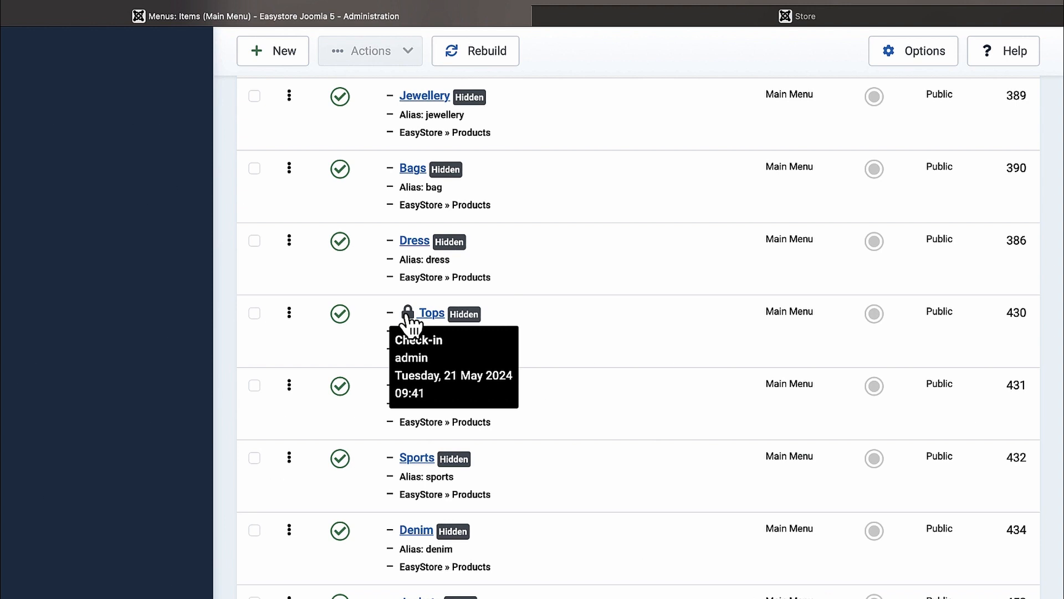
scroll(546, 378, "down", 5)
scroll(546, 378, "up", 1)
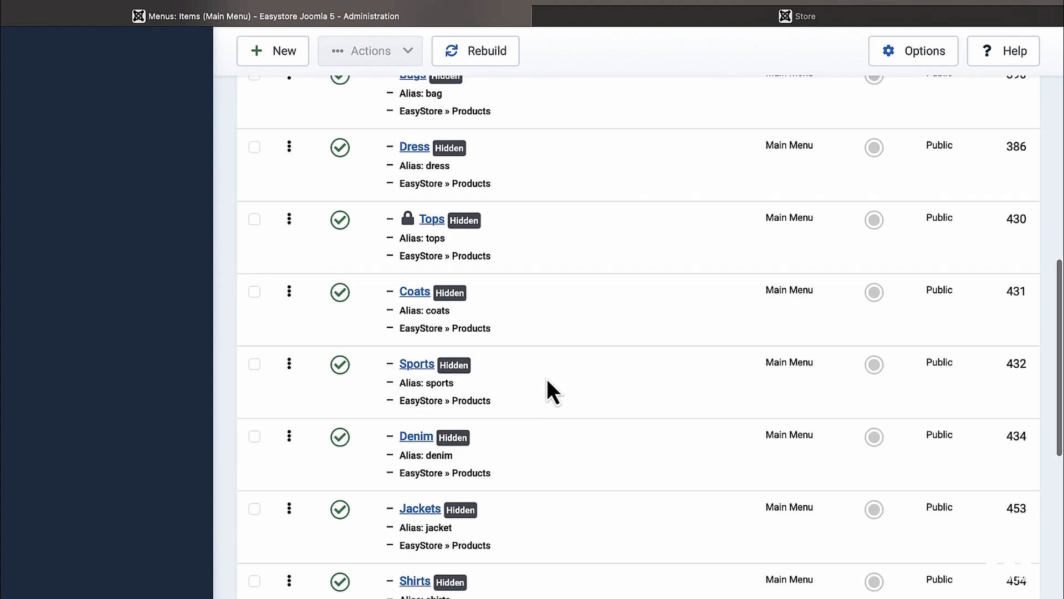
mouse_move(409, 224)
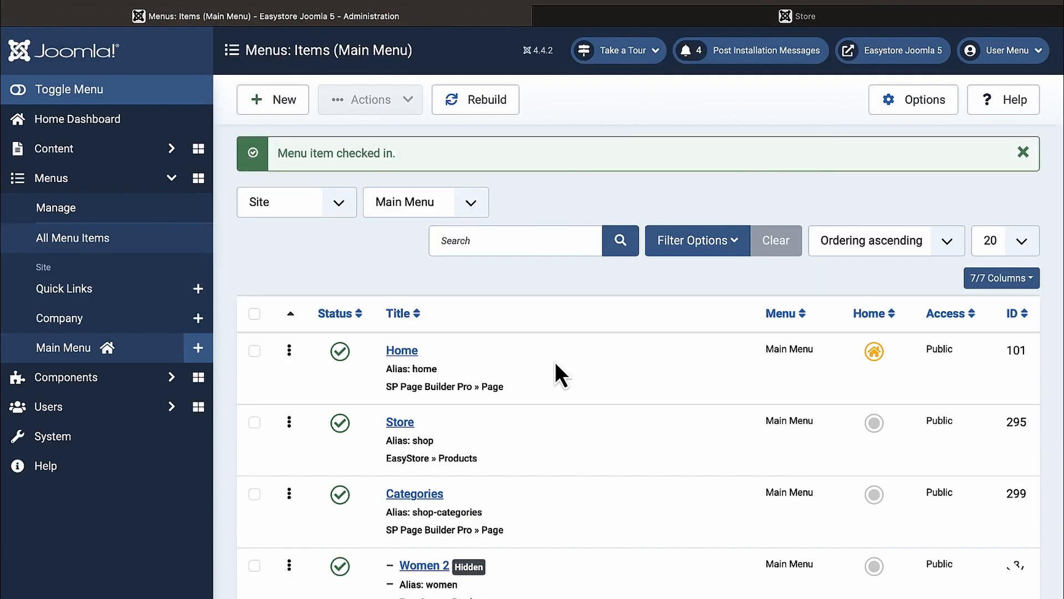
scroll(556, 365, "down", 10)
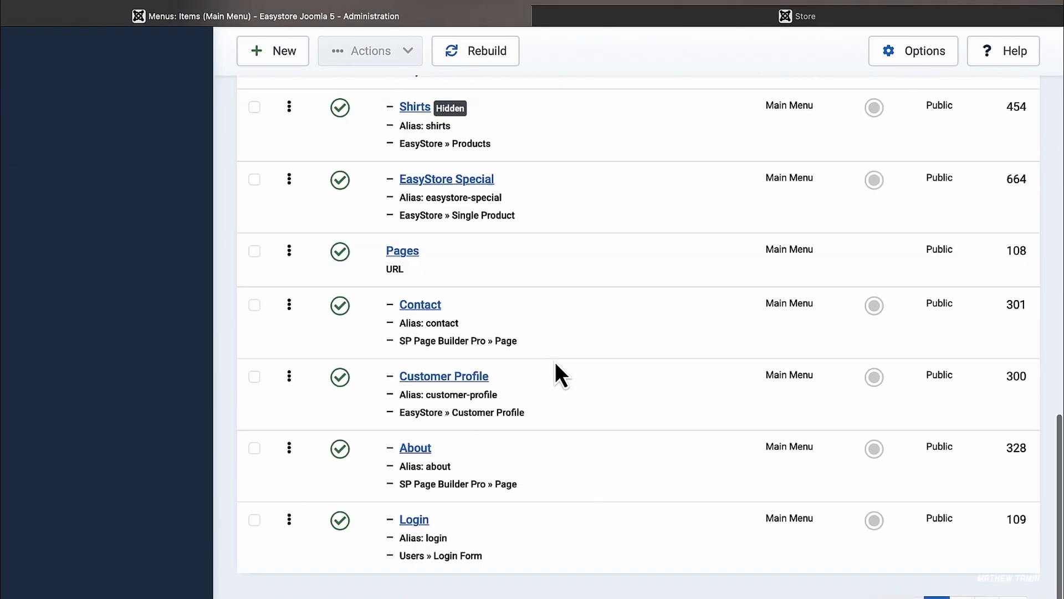
scroll(554, 362, "up", 10)
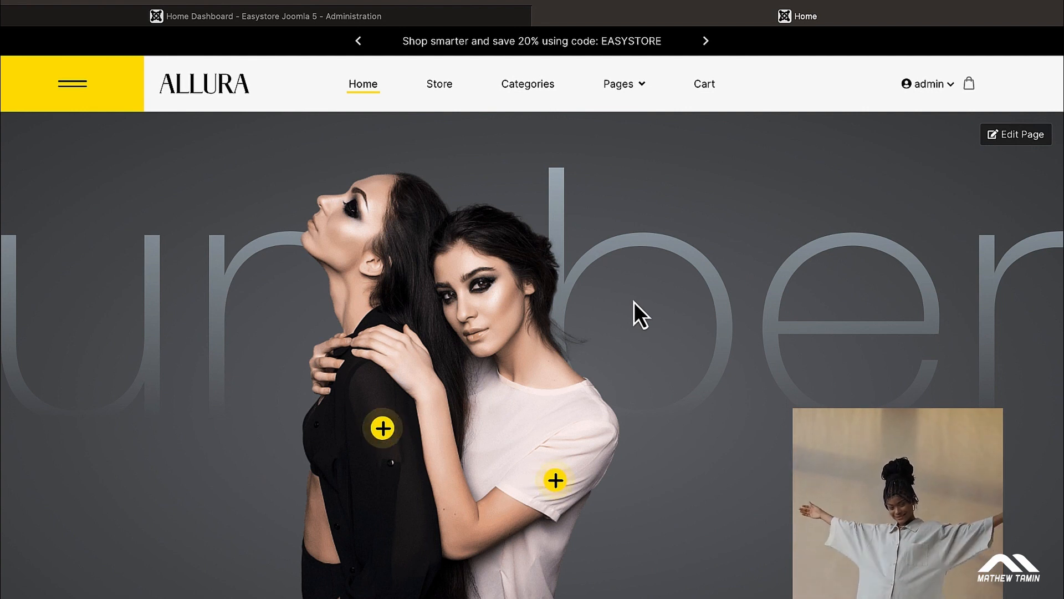
Step: Unlock the Home - Default page in SP Page Builder Pro's Pages list
left_click(387, 15)
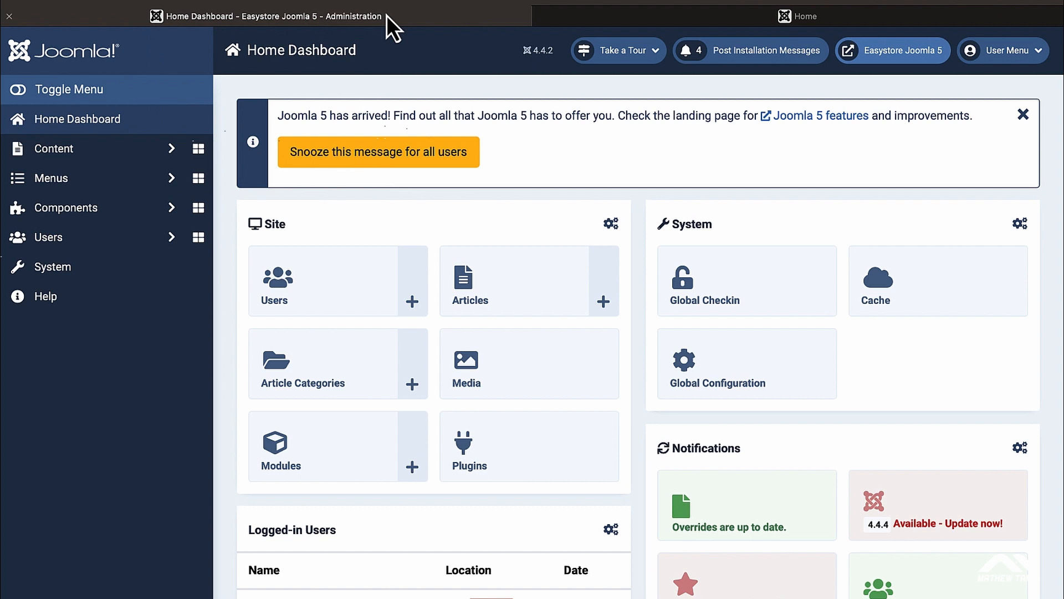
left_click(131, 214)
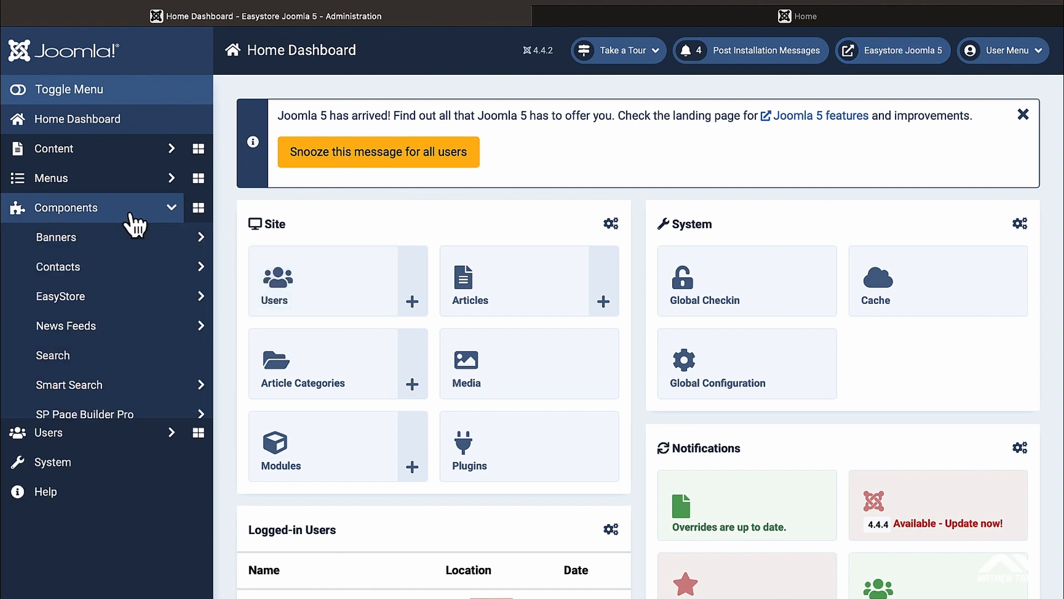
left_click(117, 417)
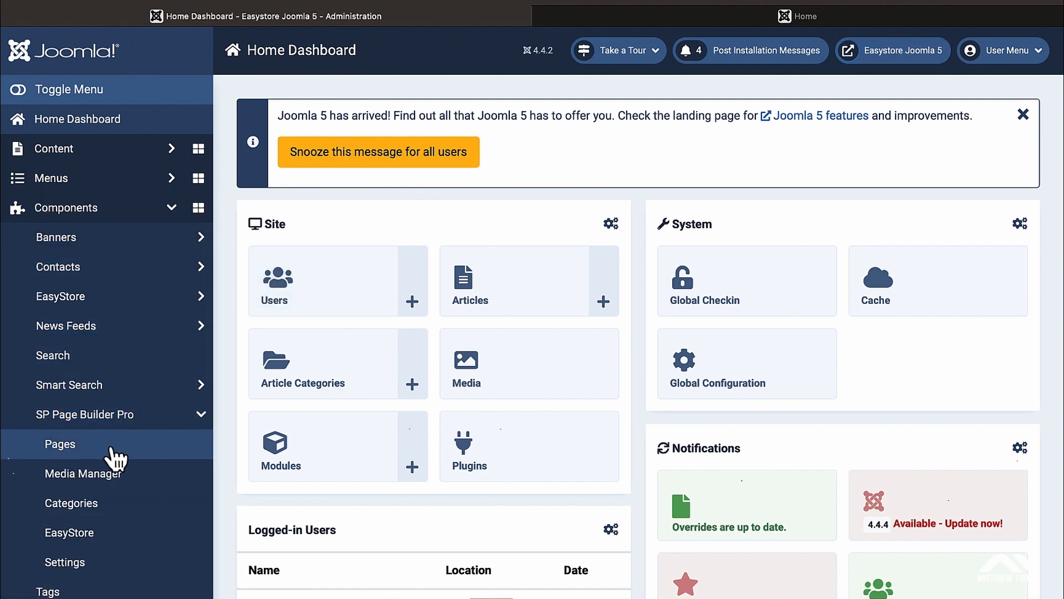
left_click(113, 454)
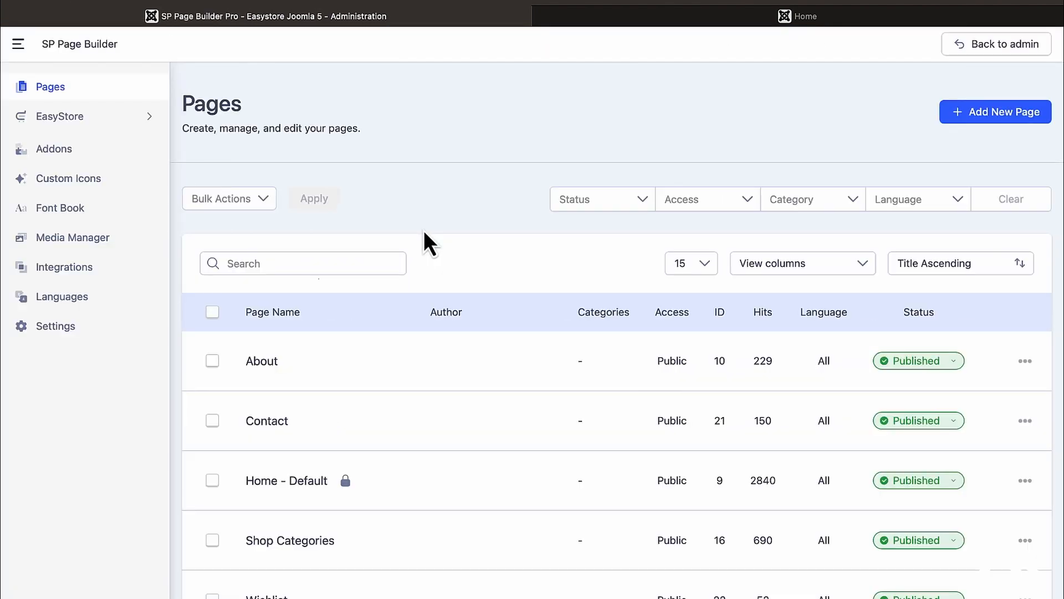
left_click(653, 20)
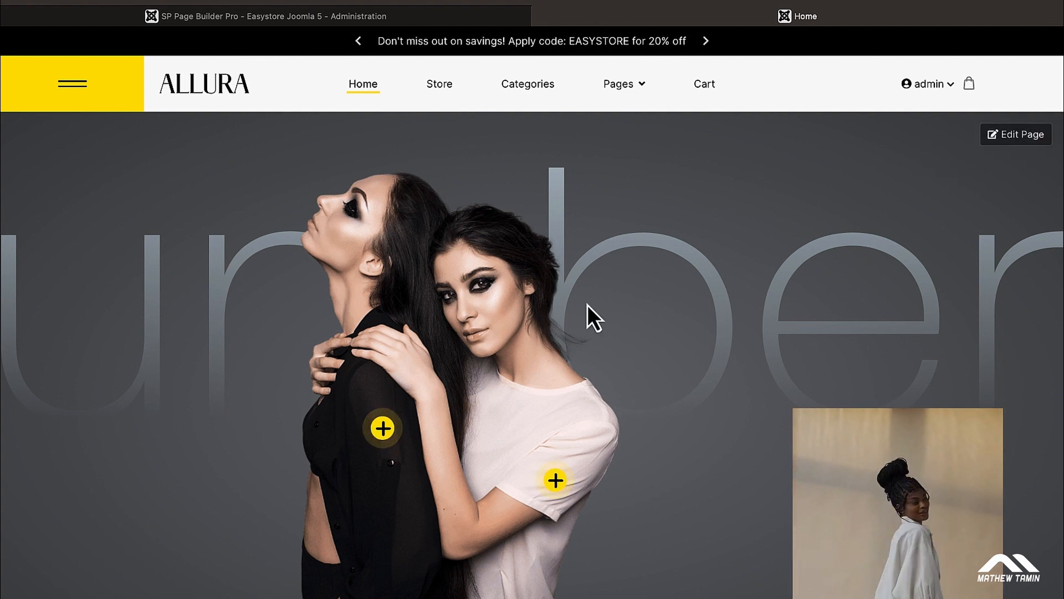
left_click(324, 22)
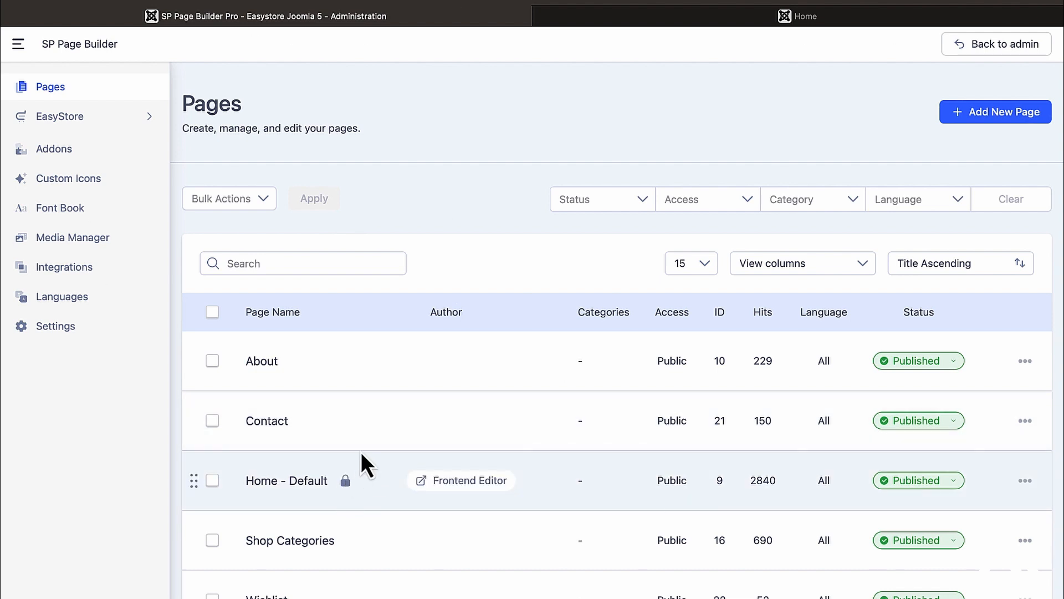
left_click(345, 480)
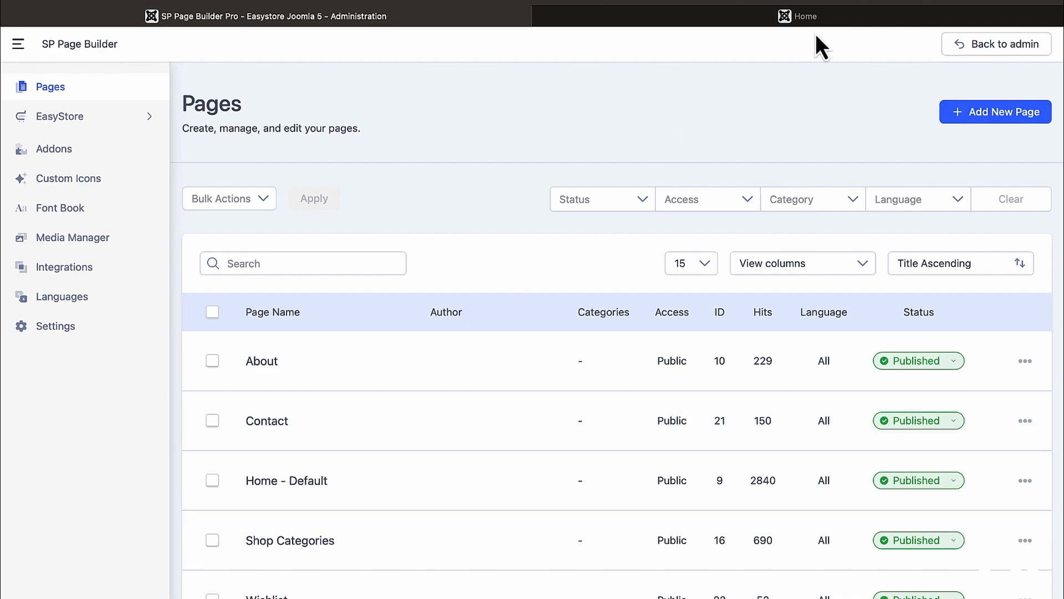
Step: Open the storefront home page in the SP Page Builder frontend editor
left_click(840, 18)
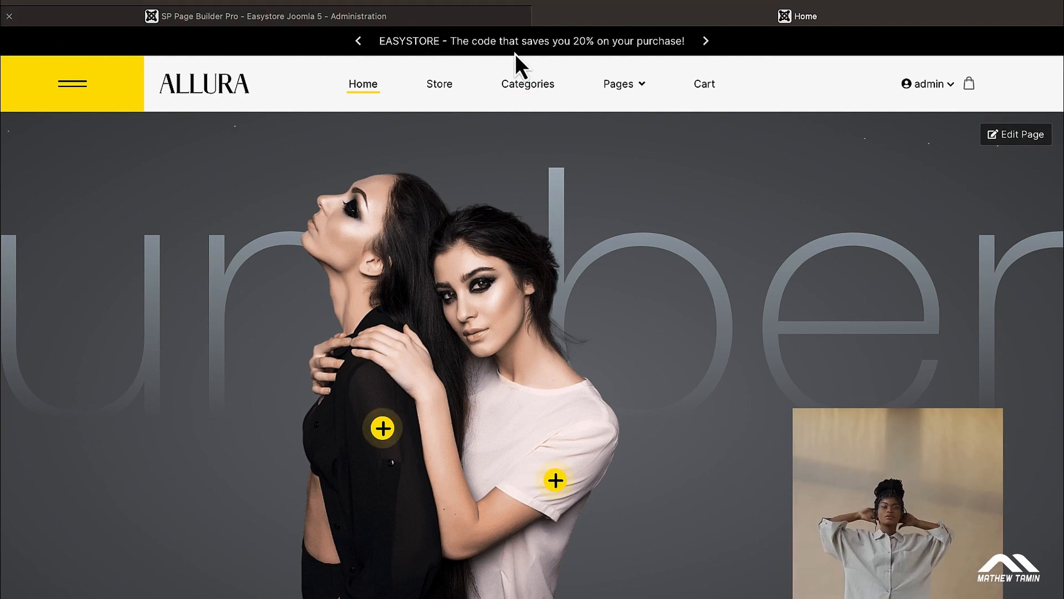
left_click(442, 19)
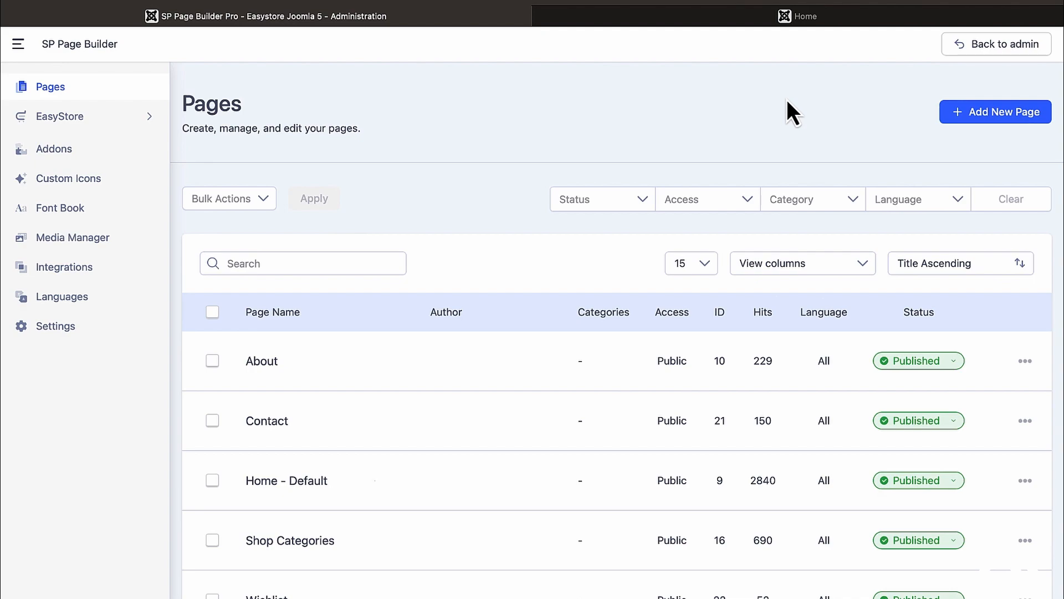
left_click(853, 22)
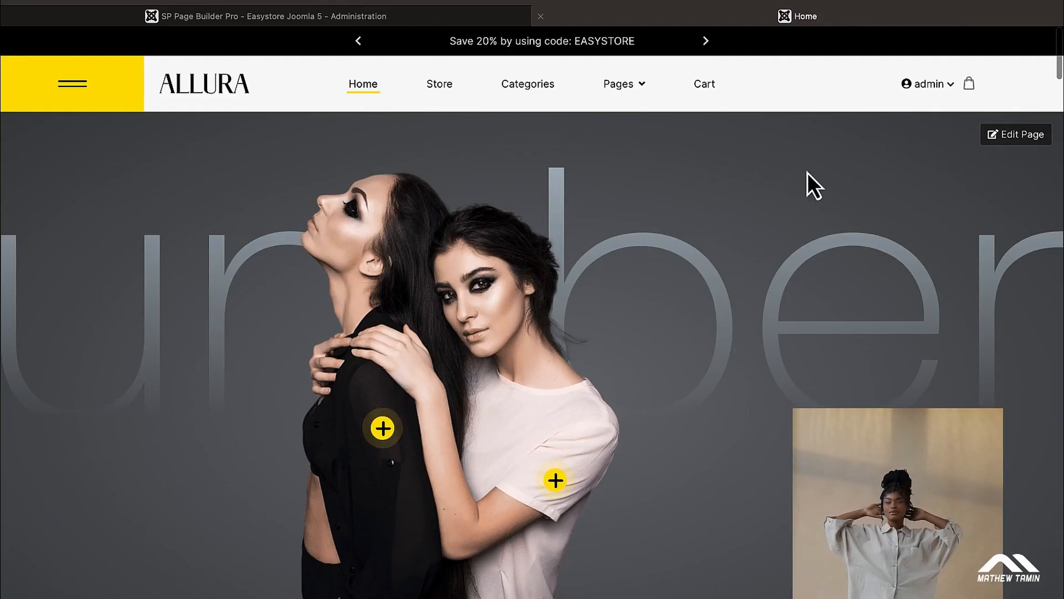
left_click(1018, 135)
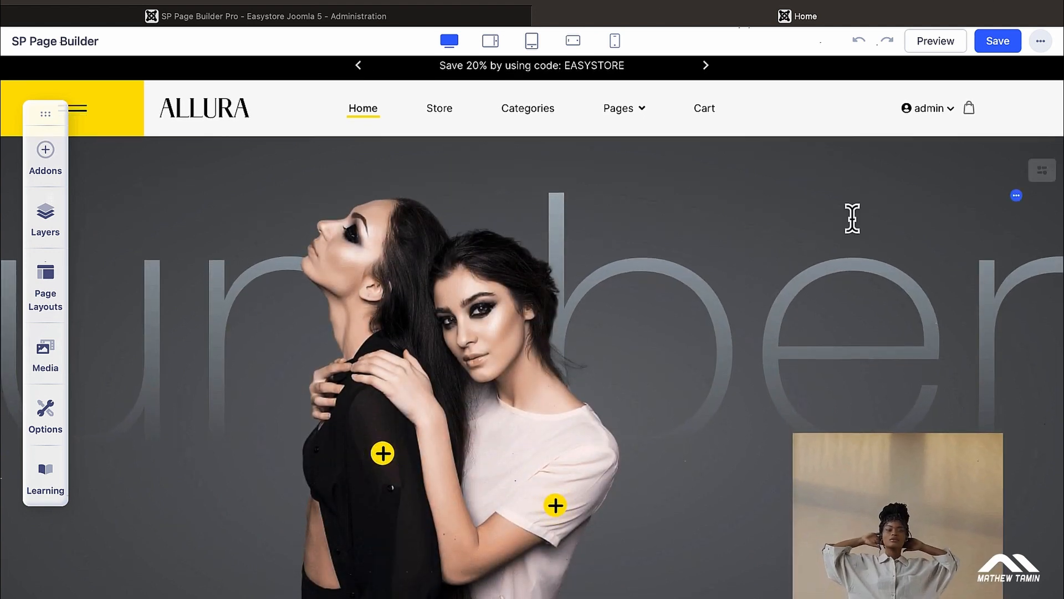
Step: Open the hero's outlined-lettering Raw HTML addon and select all of its SVG code
scroll(852, 218, "down", 10)
scroll(686, 399, "up", 1)
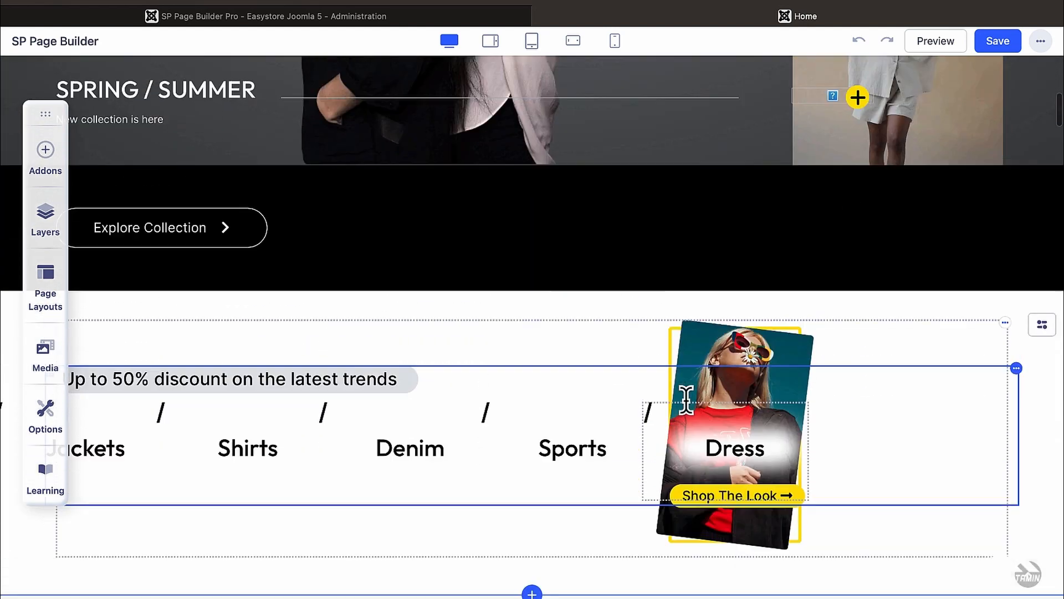
scroll(686, 399, "up", 10)
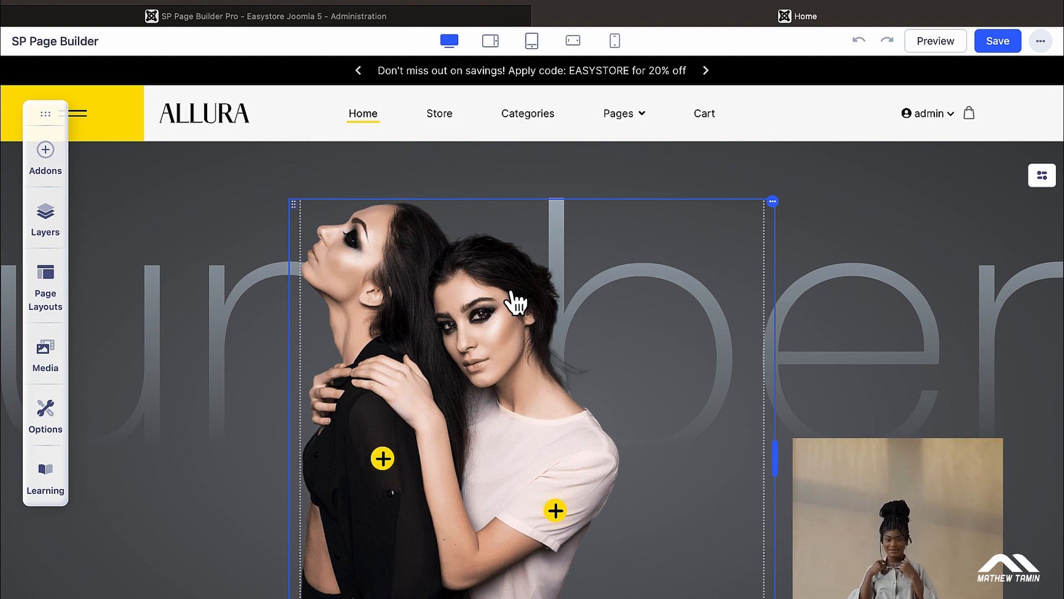
left_click(219, 275)
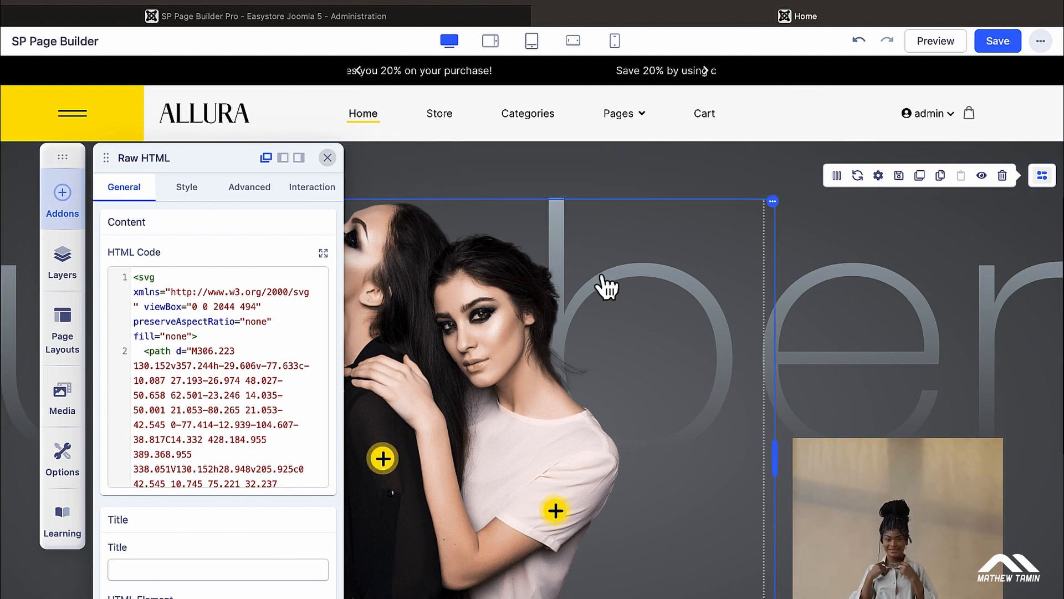
left_click(327, 157)
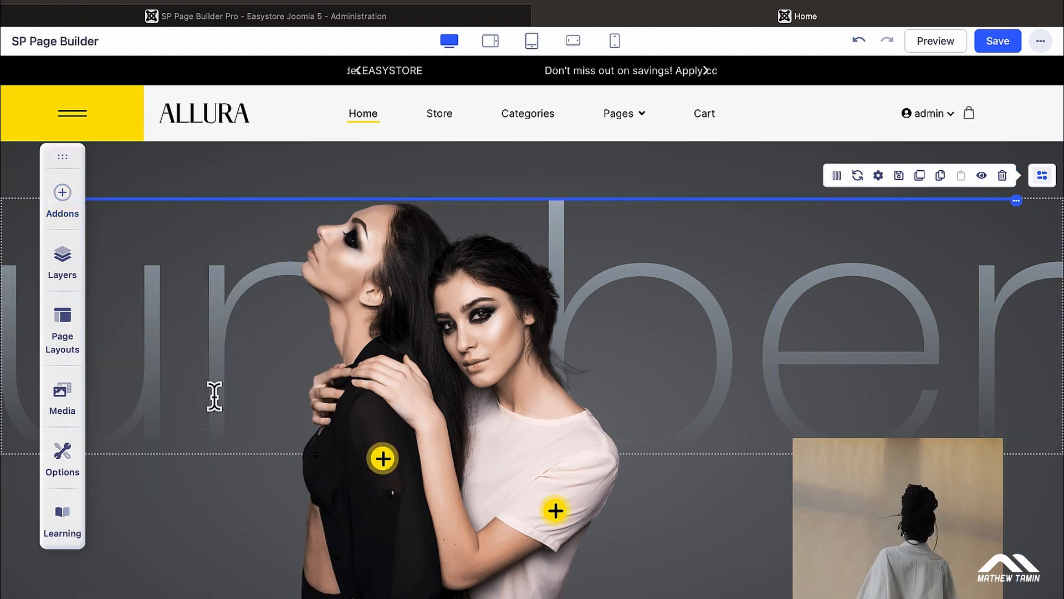
scroll(214, 396, "down", 5)
scroll(213, 371, "down", 1)
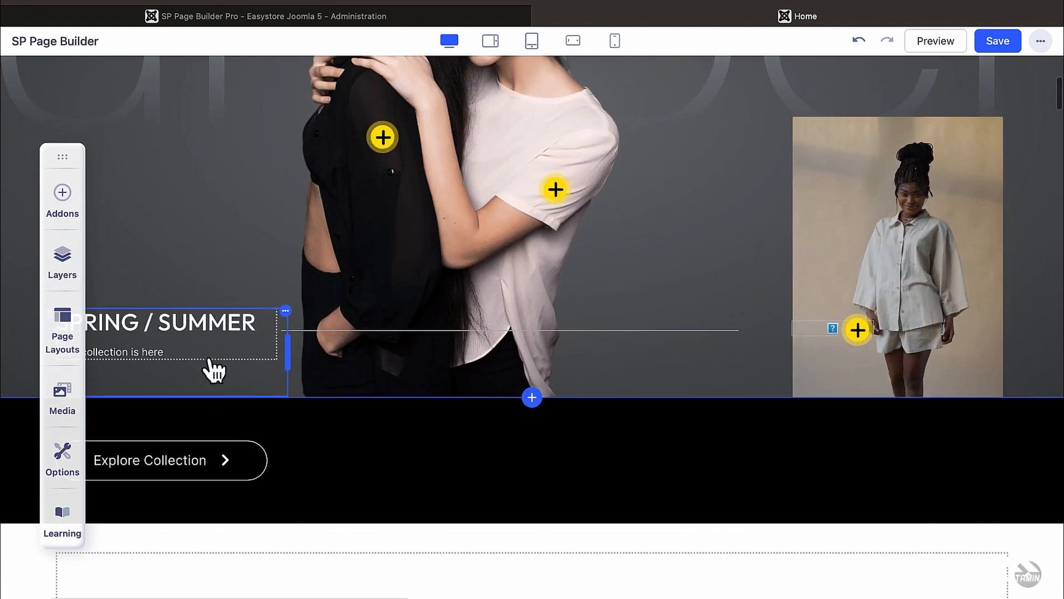
scroll(466, 373, "up", 6)
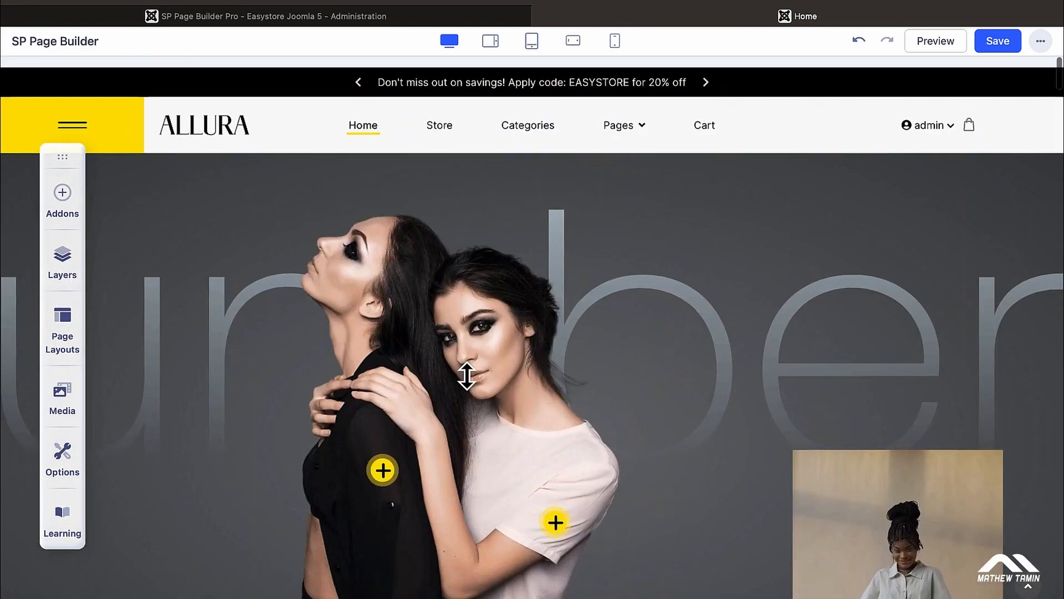
left_click(896, 306)
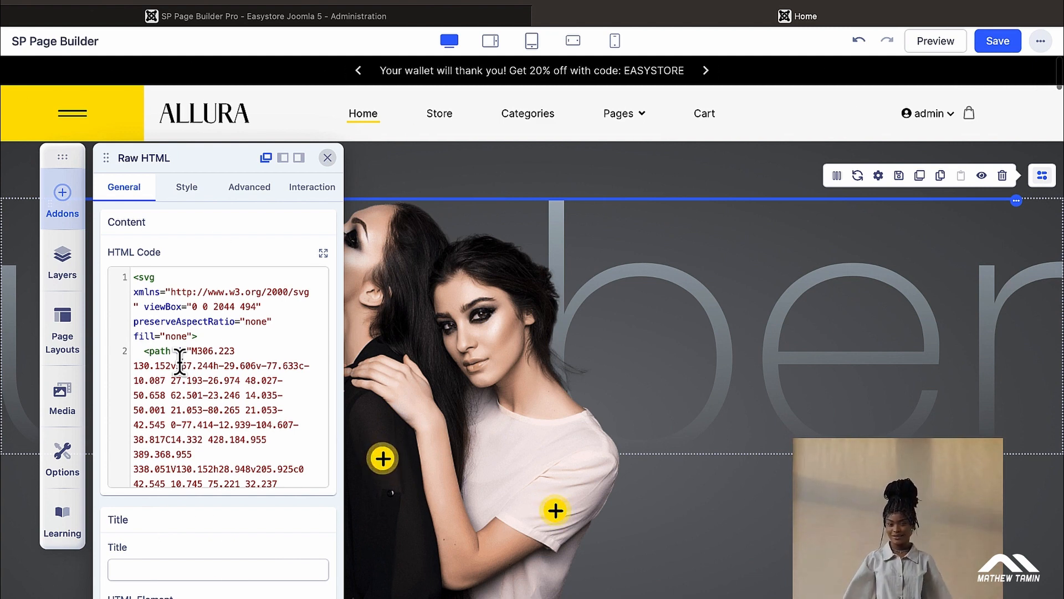
key("ctrl+a")
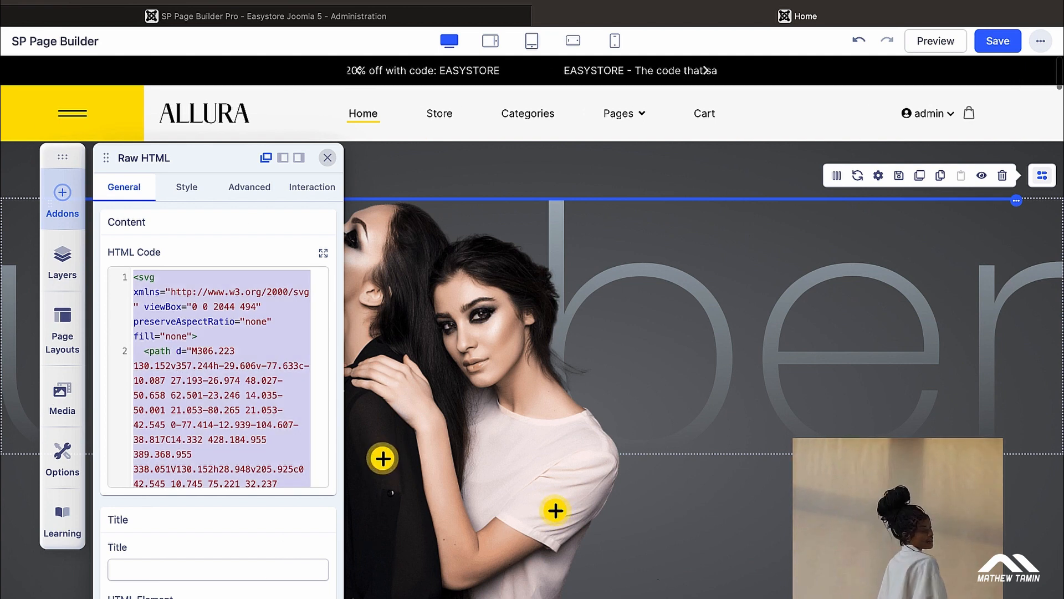
Step: Delete all SVG code from the Raw HTML addon and enter 'SHOP' as its title
left_click_drag(65, 153, 67, 112)
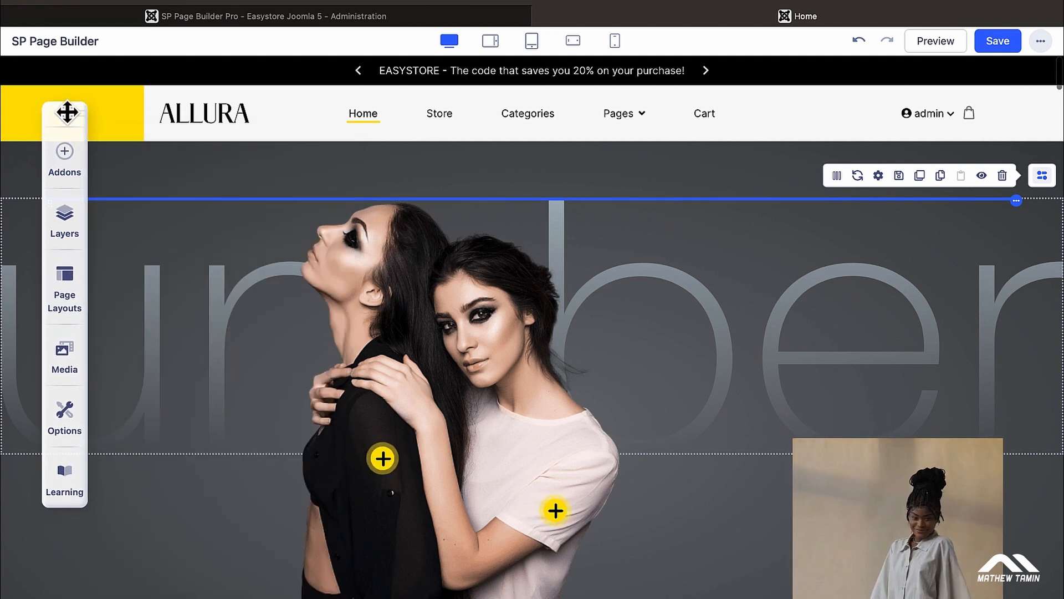
left_click(846, 272)
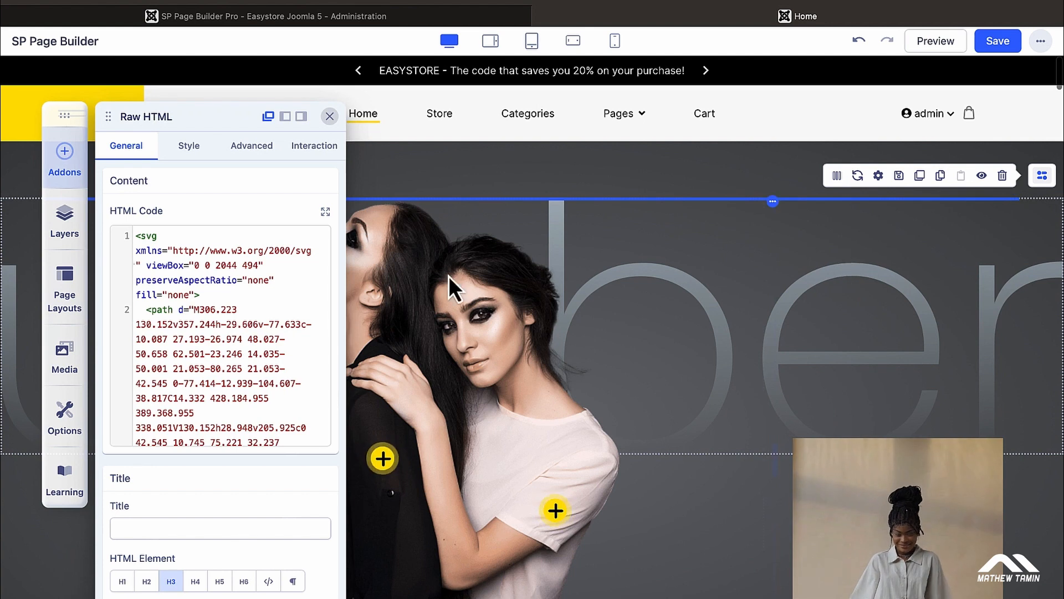
key("ctrl+a")
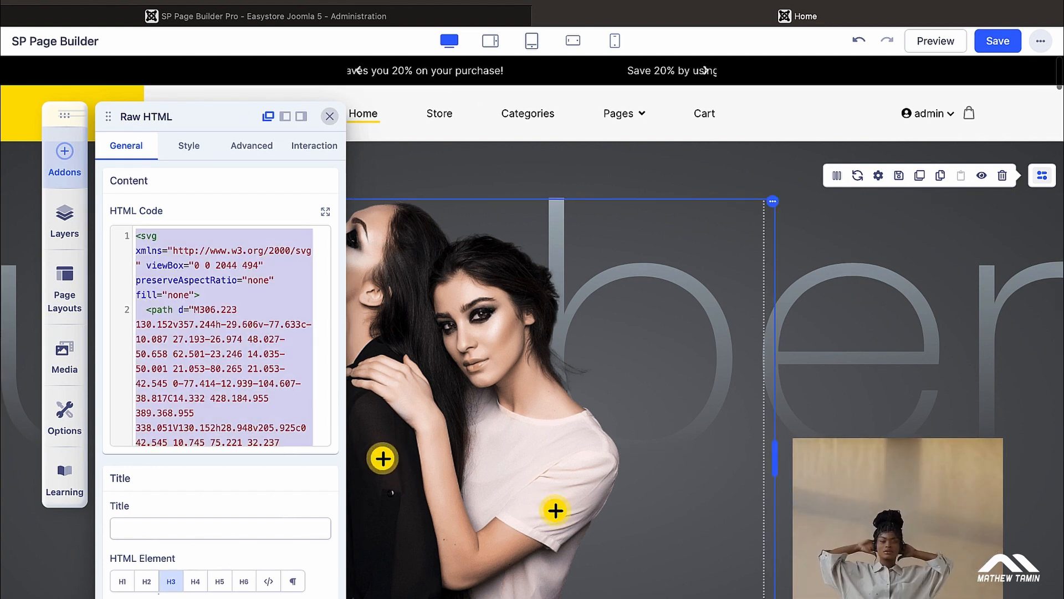
key("BackSpace")
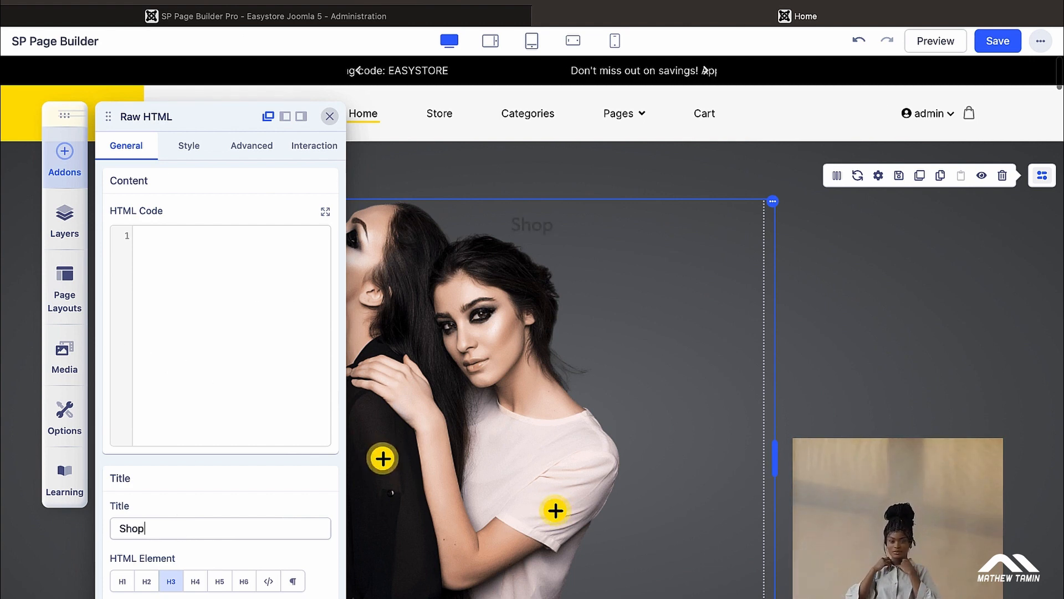
type("S")
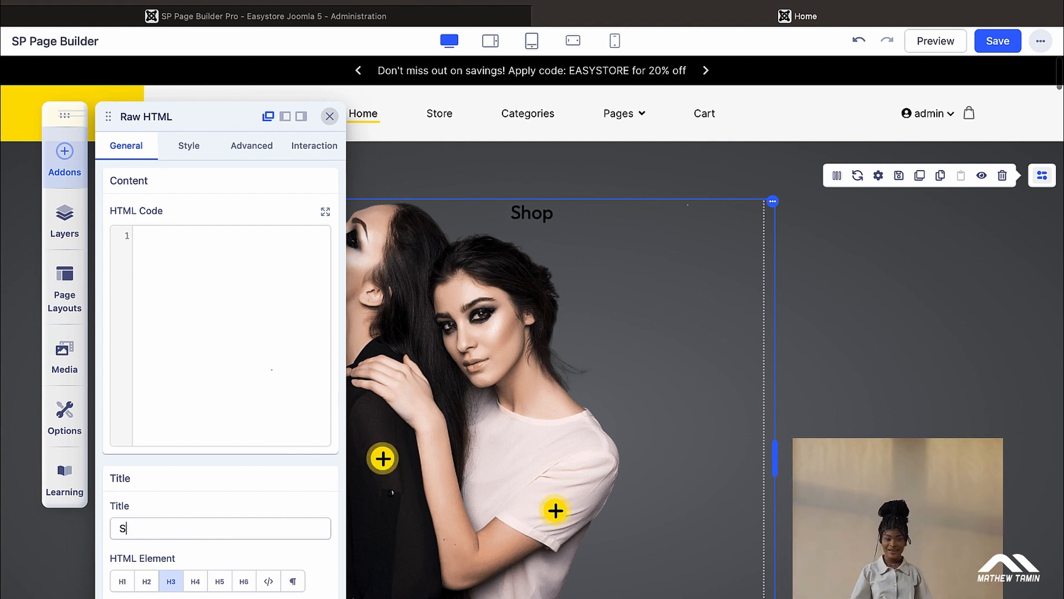
type("HOP")
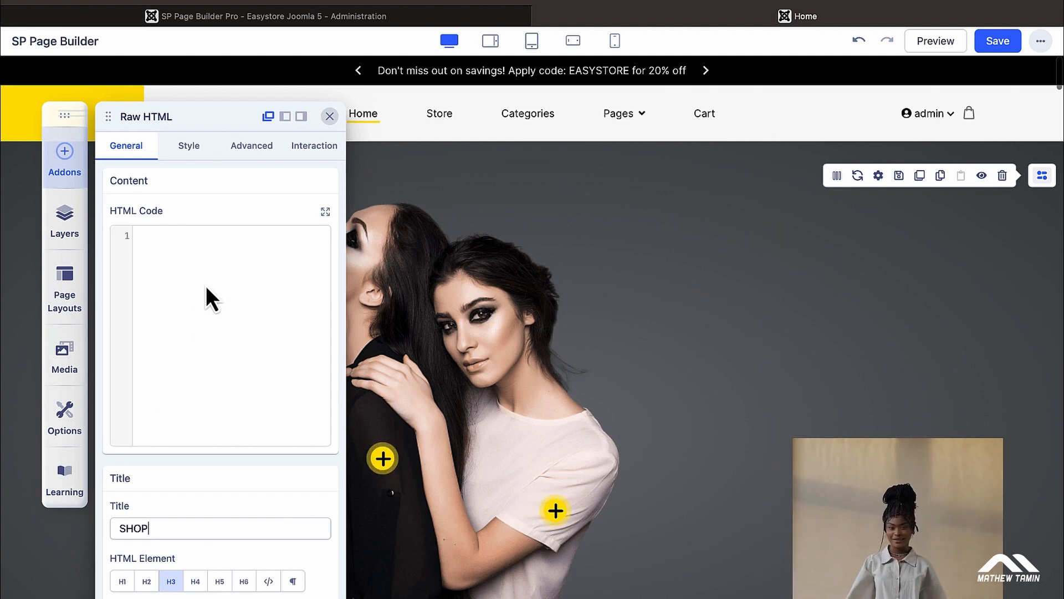
scroll(205, 571, "down", 3)
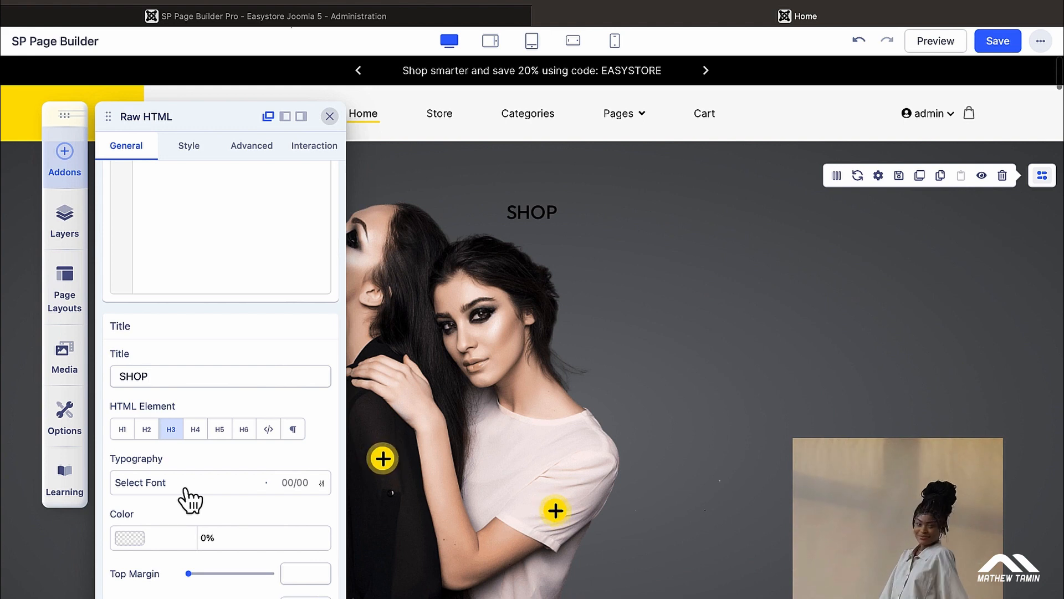
Step: Set the title colour to #FFFDFD
left_click(131, 537)
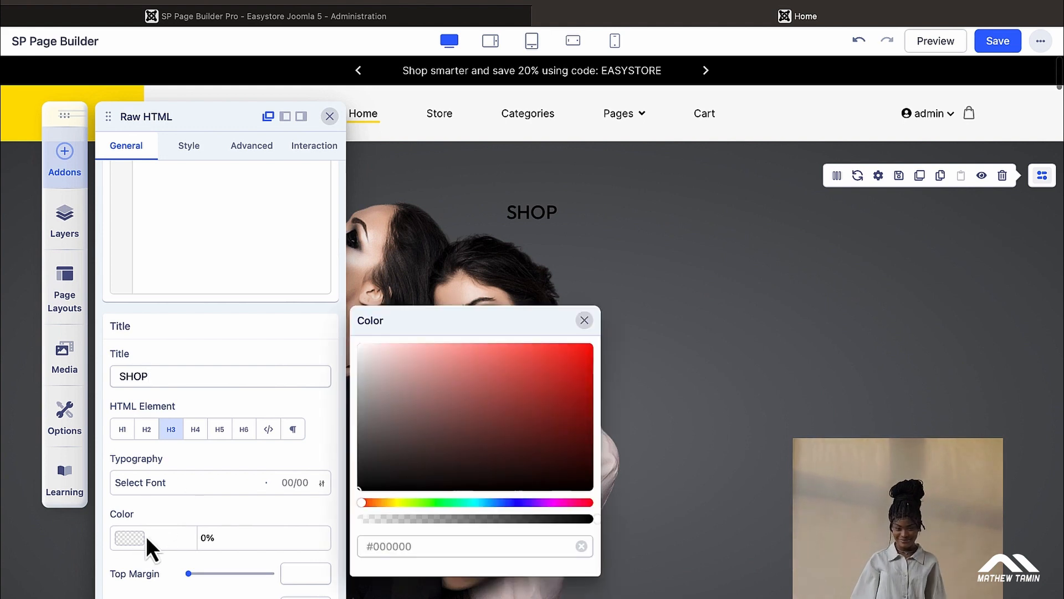
left_click(360, 345)
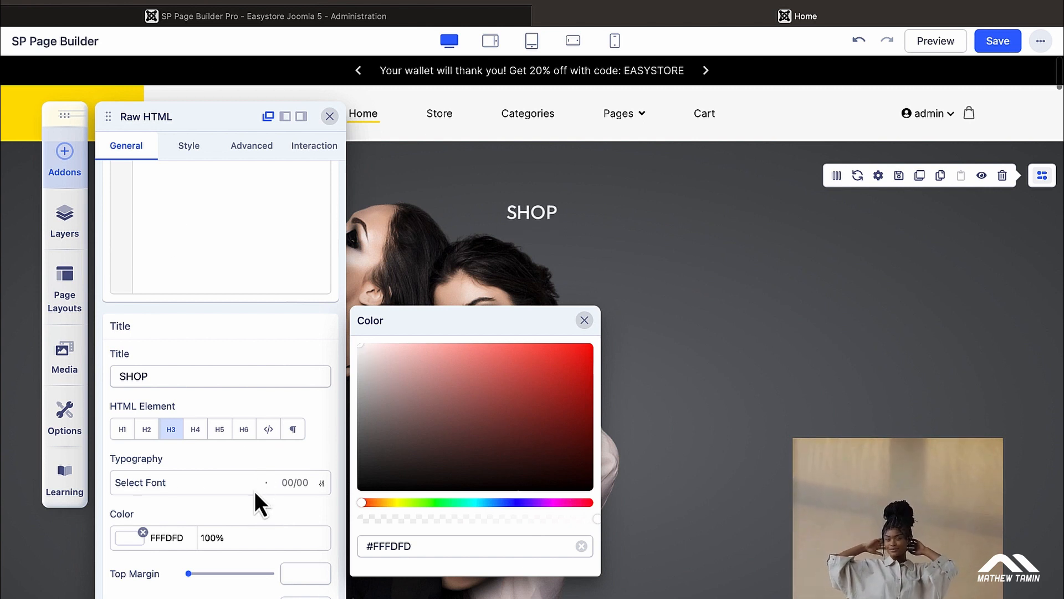
left_click(191, 149)
Step: Preview the Rotate and Flip entrance animations, keeping Fade as the animation
left_click(191, 148)
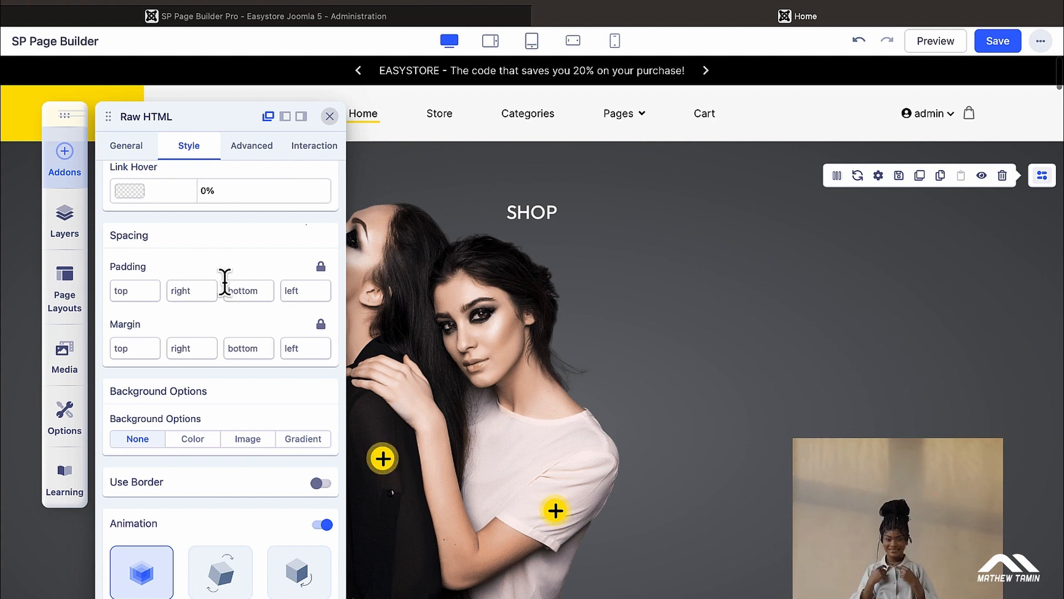
scroll(224, 283, "up", 3)
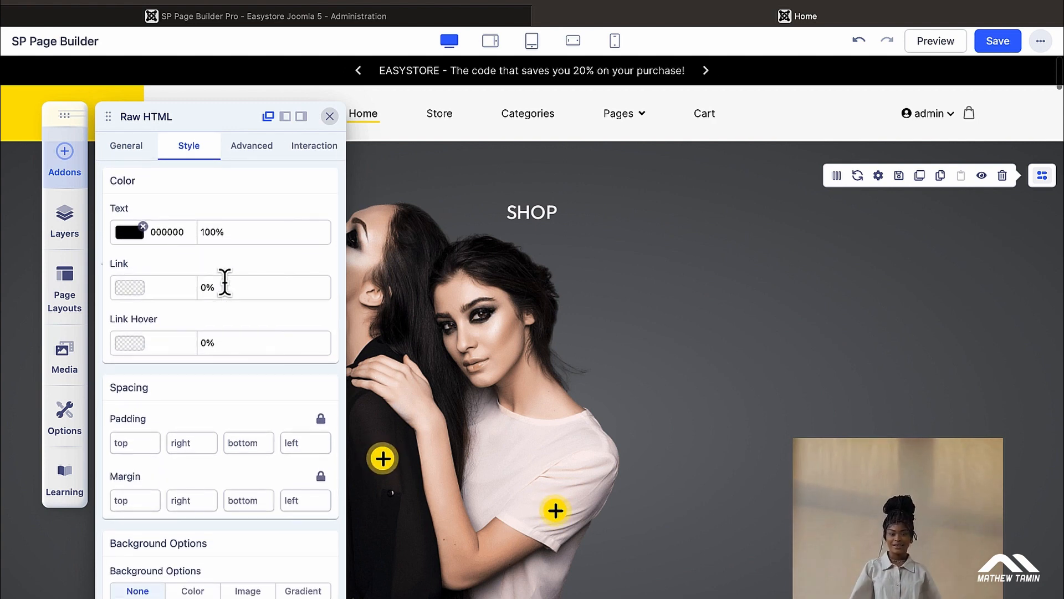
scroll(224, 282, "down", 5)
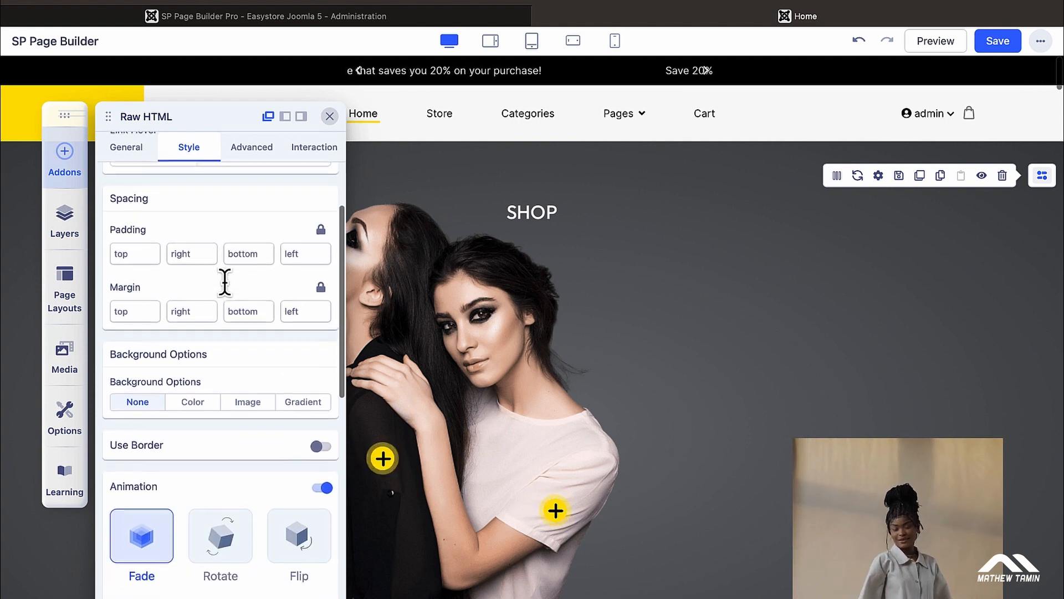
scroll(225, 285, "down", 2)
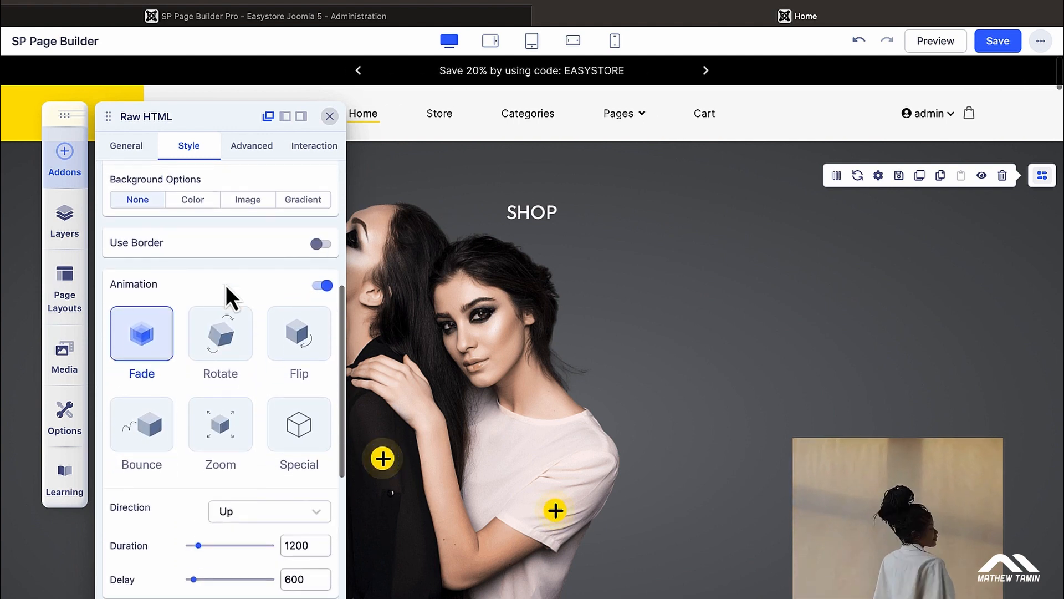
left_click(220, 321)
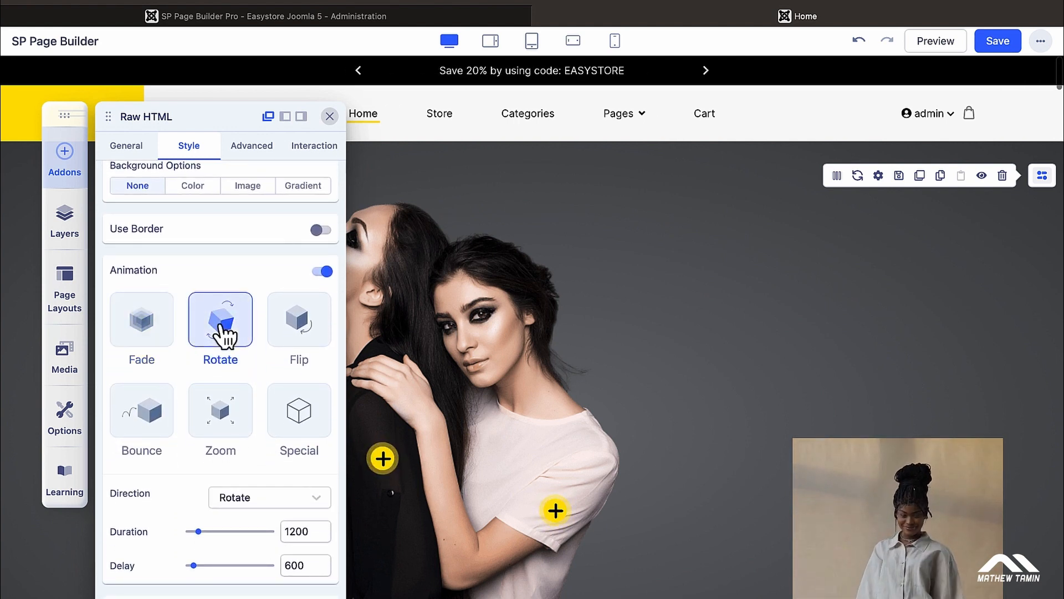
left_click(294, 339)
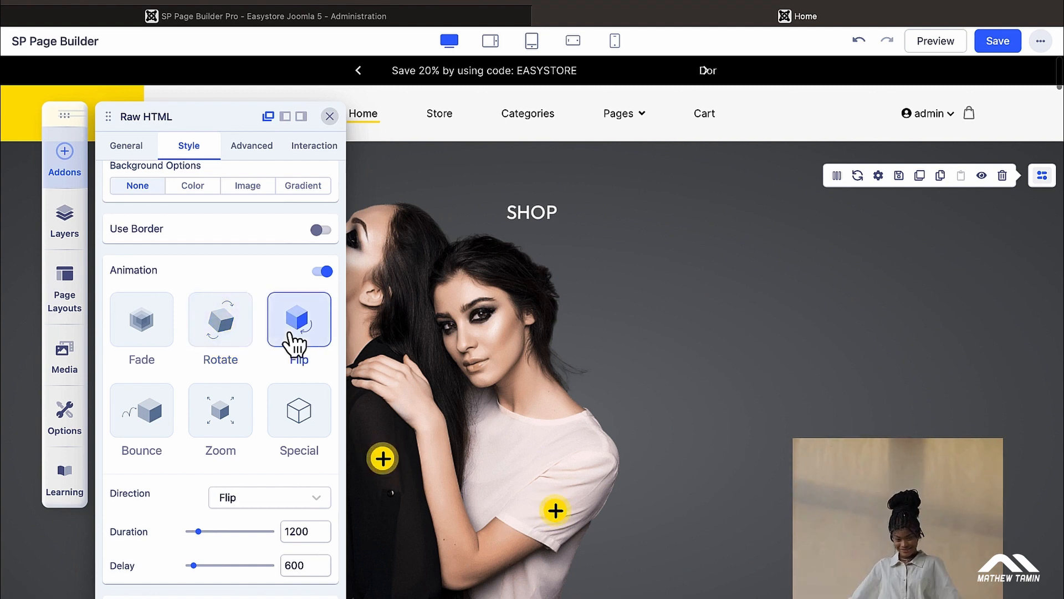
left_click(158, 341)
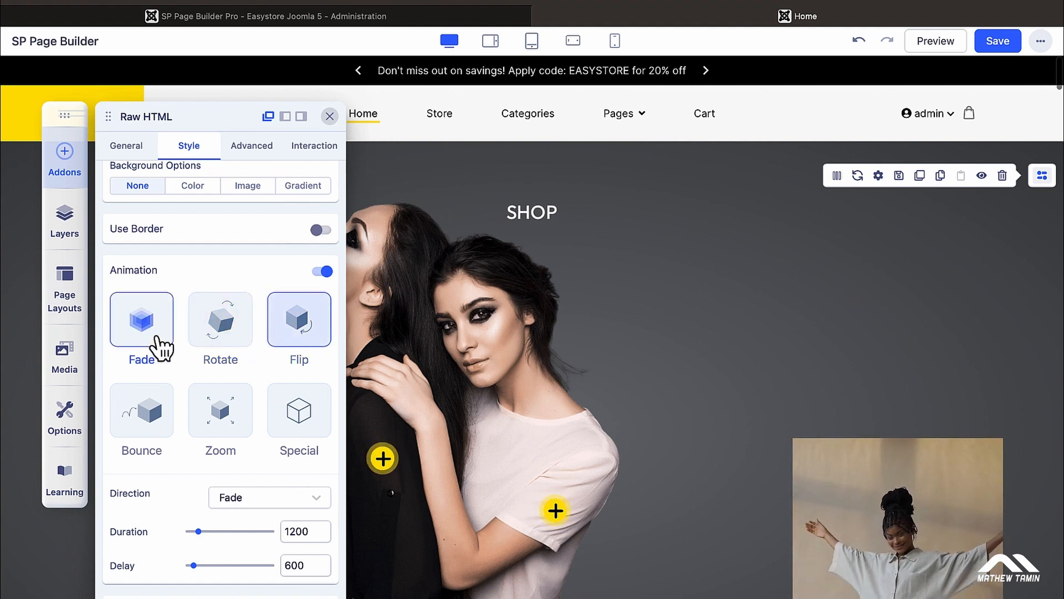
left_click(138, 151)
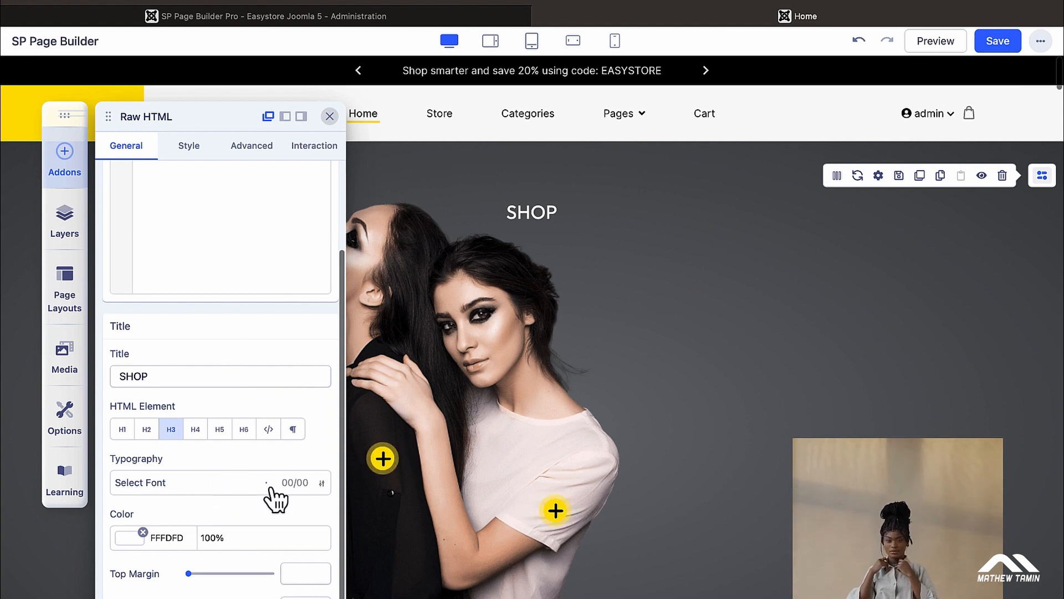
Step: Set the SHOP title's typography to 500 px size in Black weight
left_click(293, 483)
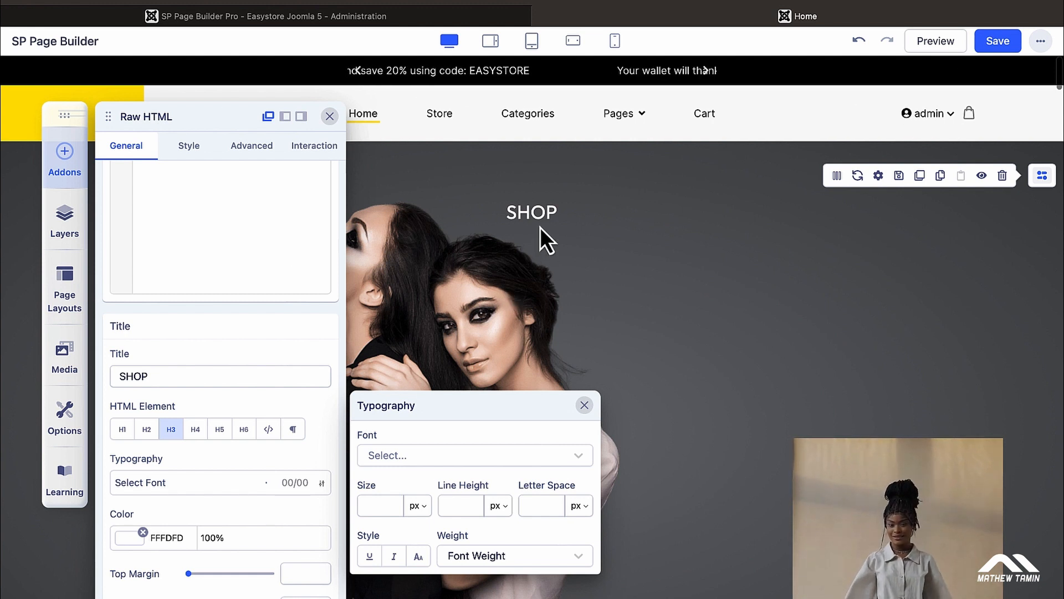
left_click(415, 455)
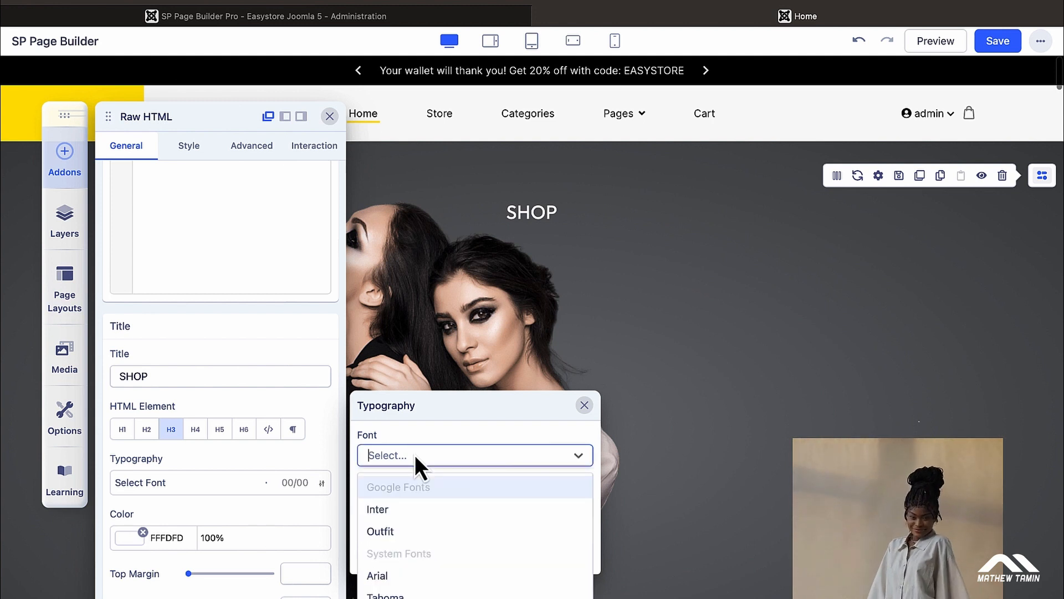
left_click(418, 479)
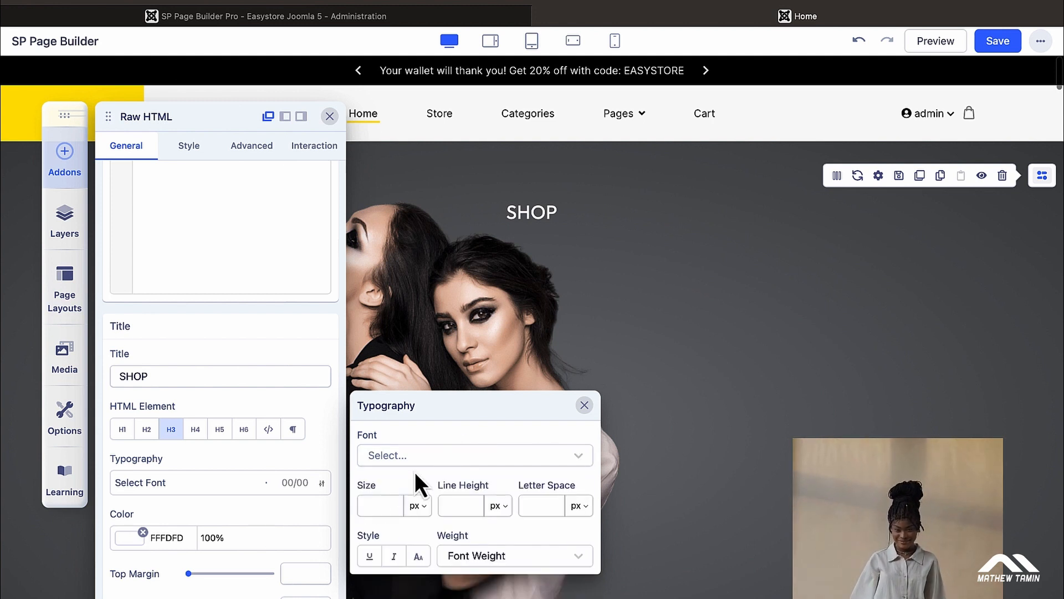
left_click(374, 505)
type("500")
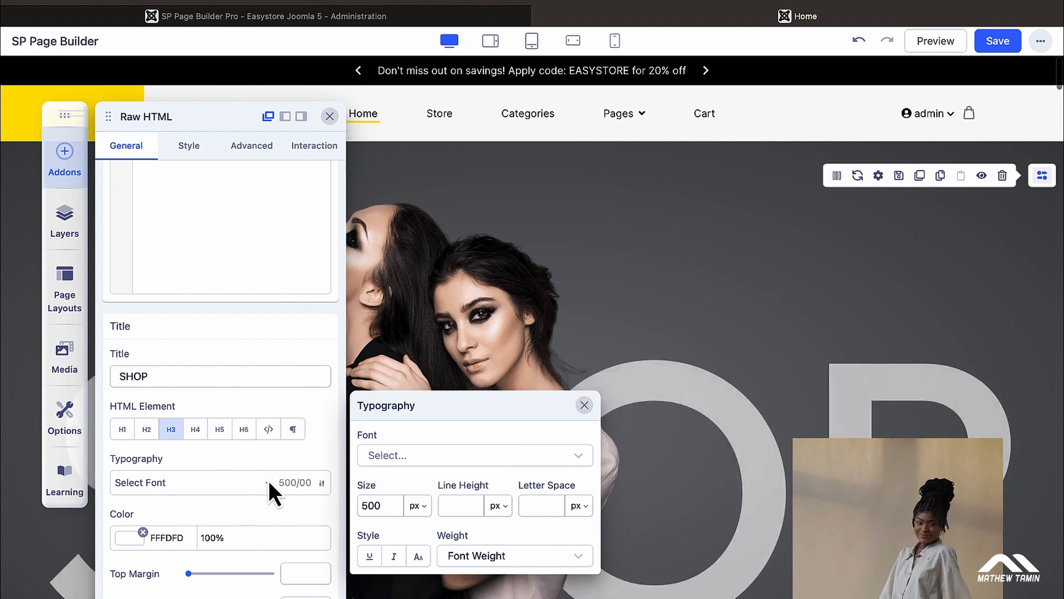
left_click(507, 555)
left_click(488, 530)
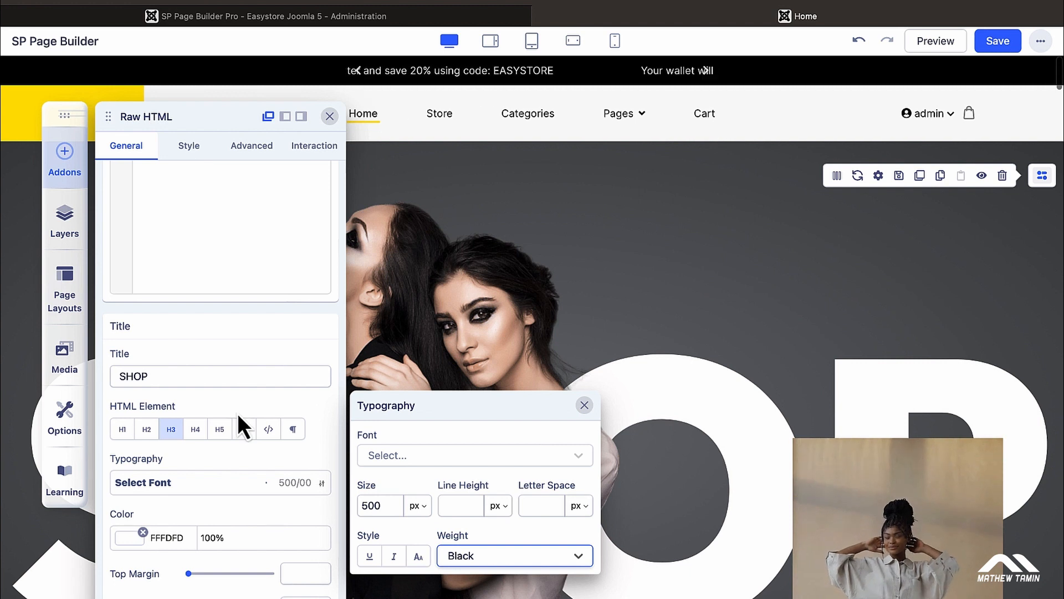
left_click(192, 147)
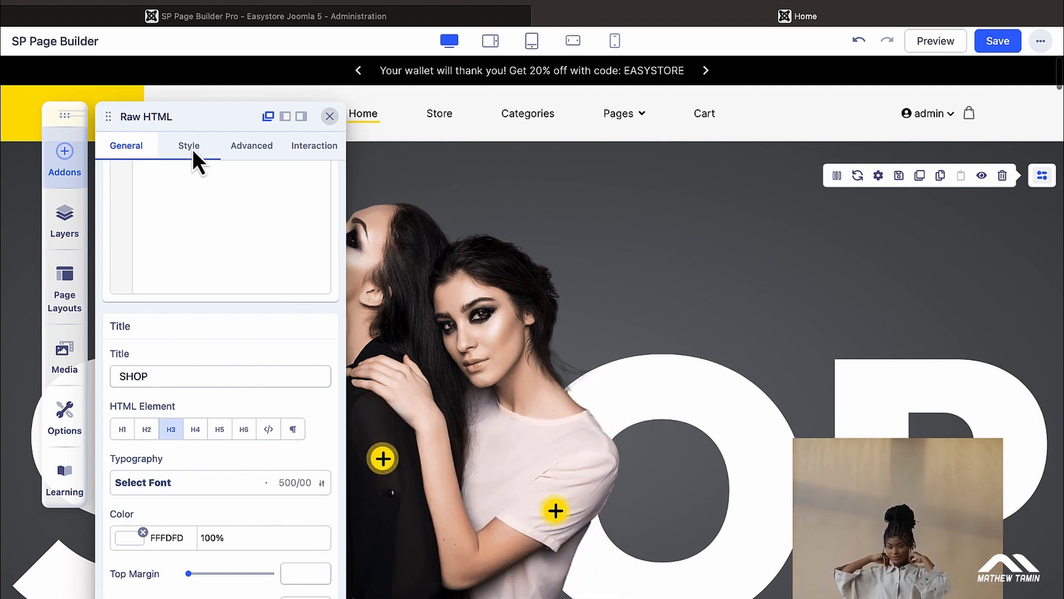
Step: Review the SHOP title's Color and Spacing style options, then close the addon settings
scroll(243, 450, "down", 2)
scroll(238, 448, "down", 2)
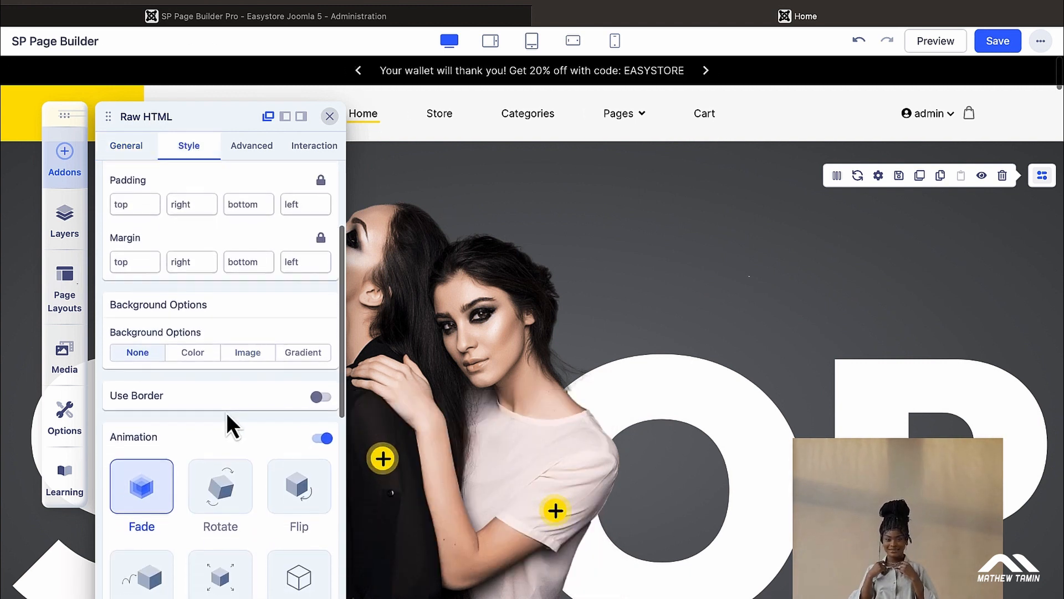
scroll(207, 415, "up", 3)
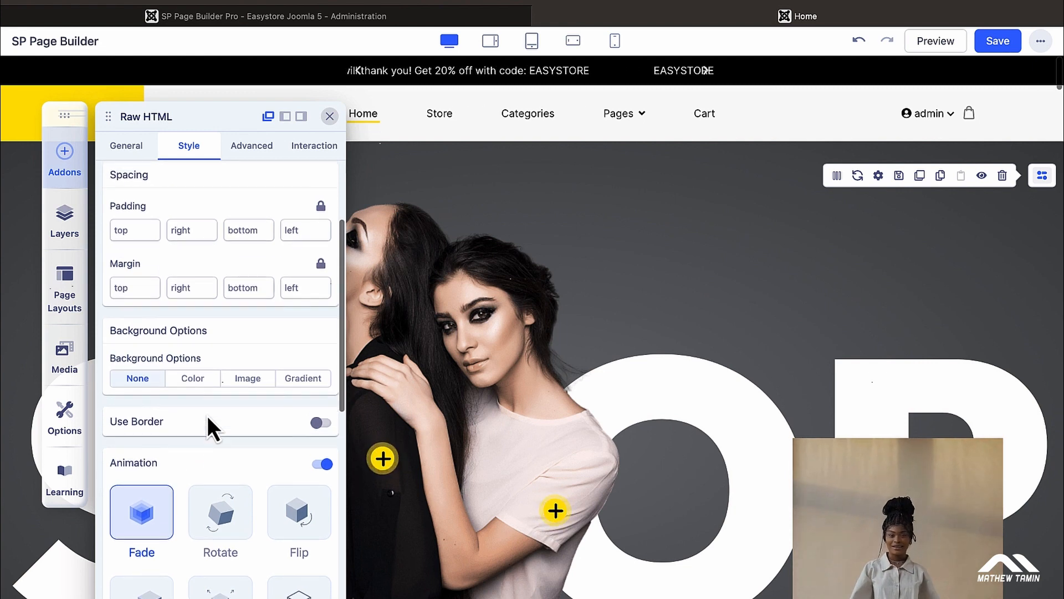
scroll(181, 277, "up", 5)
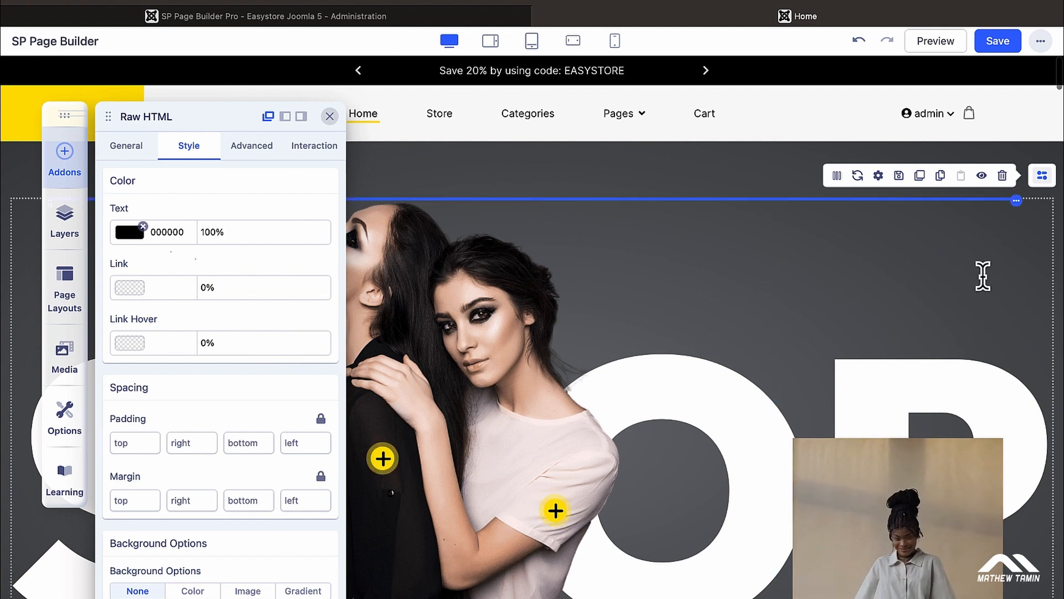
scroll(983, 276, "down", 1)
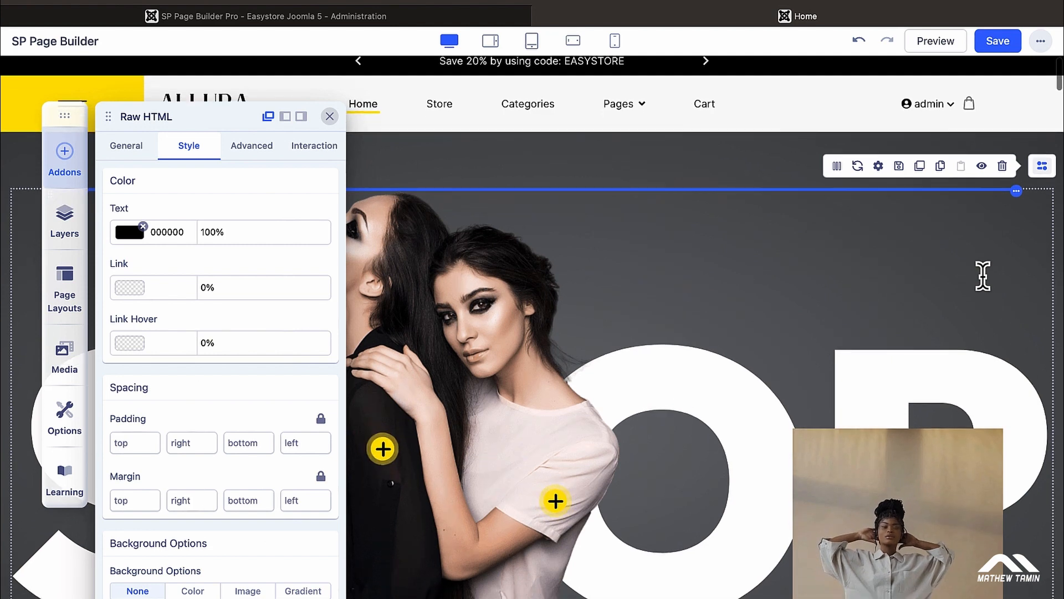
left_click(329, 116)
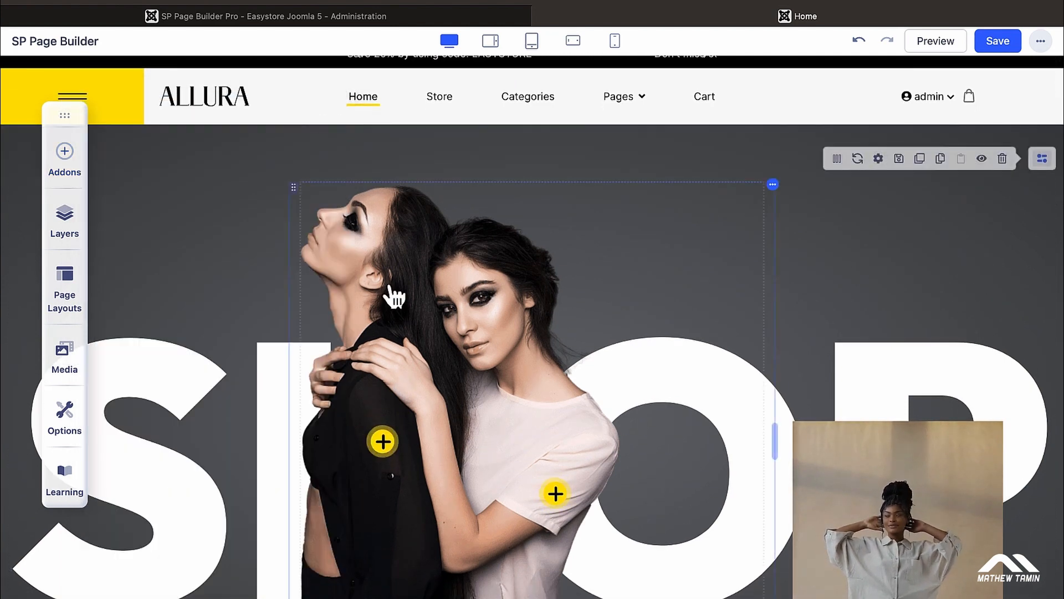
scroll(392, 297, "down", 3)
scroll(393, 297, "down", 2)
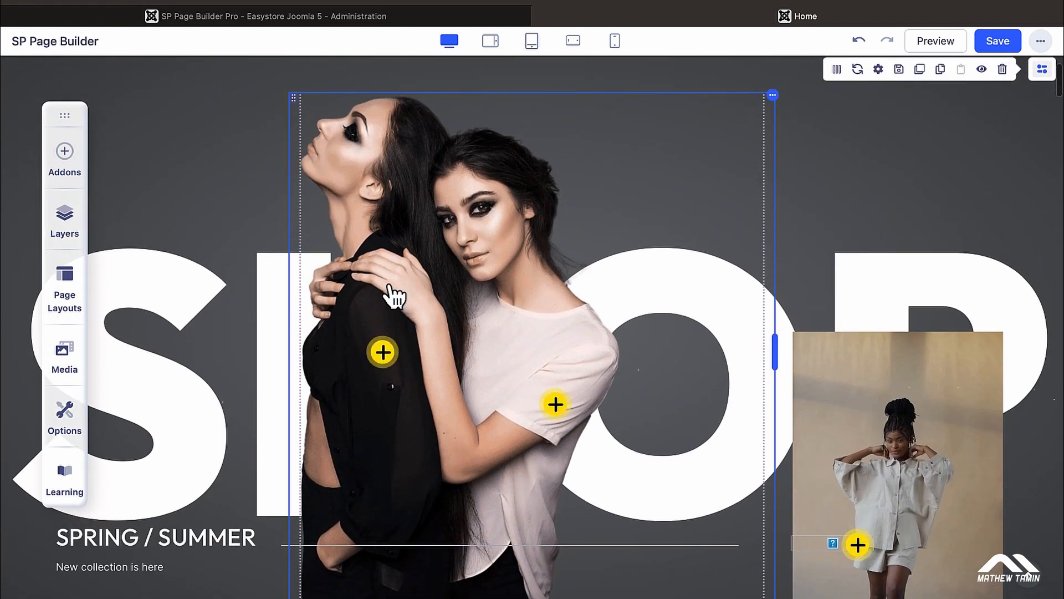
scroll(499, 327, "up", 3)
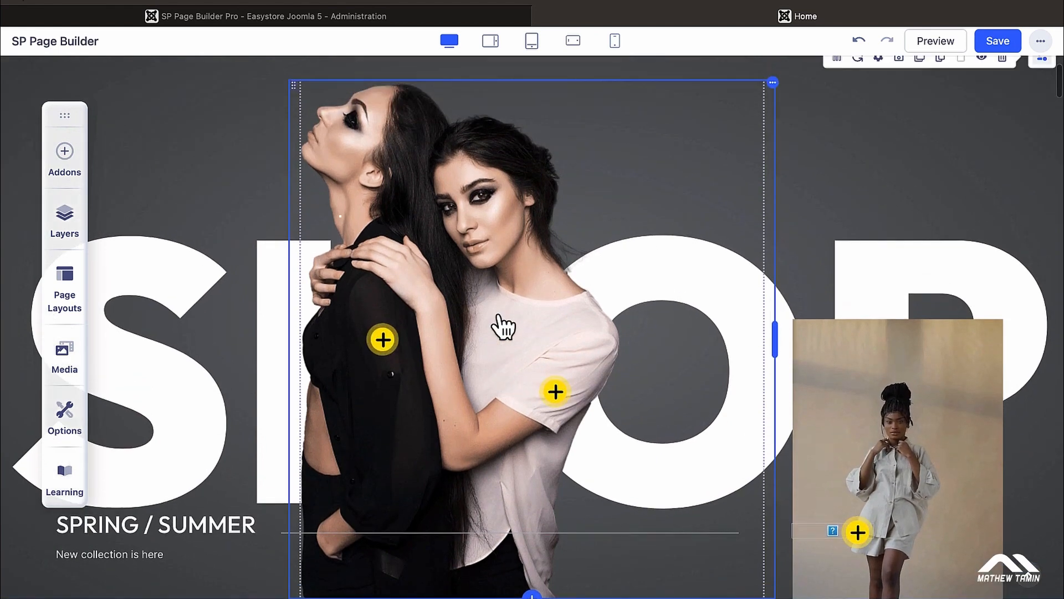
Step: Clear the popover image and insert the orange-sweater photo from the Media Manager
left_click(491, 318)
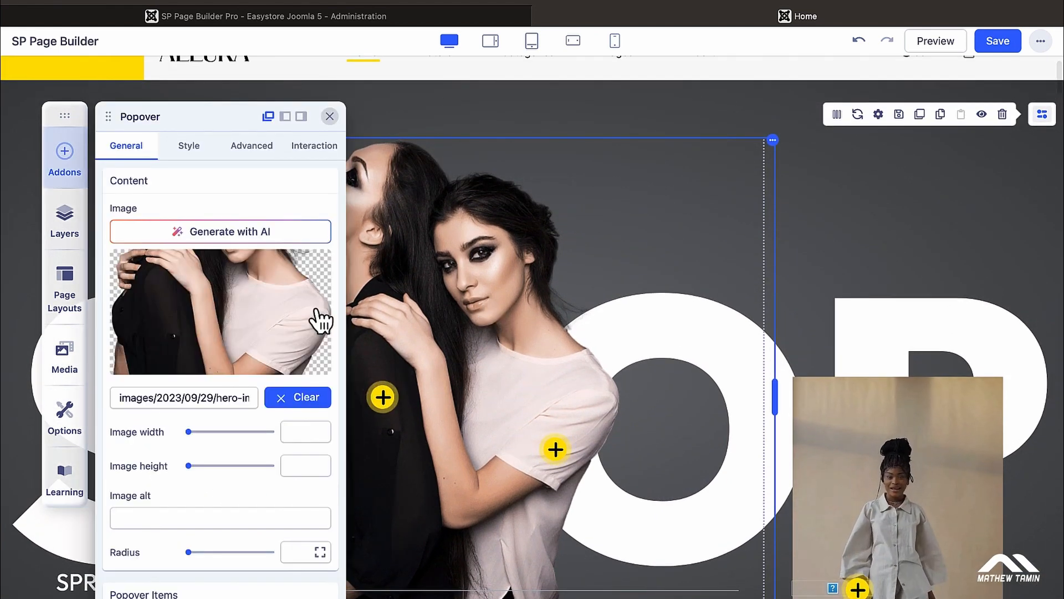
mouse_move(255, 319)
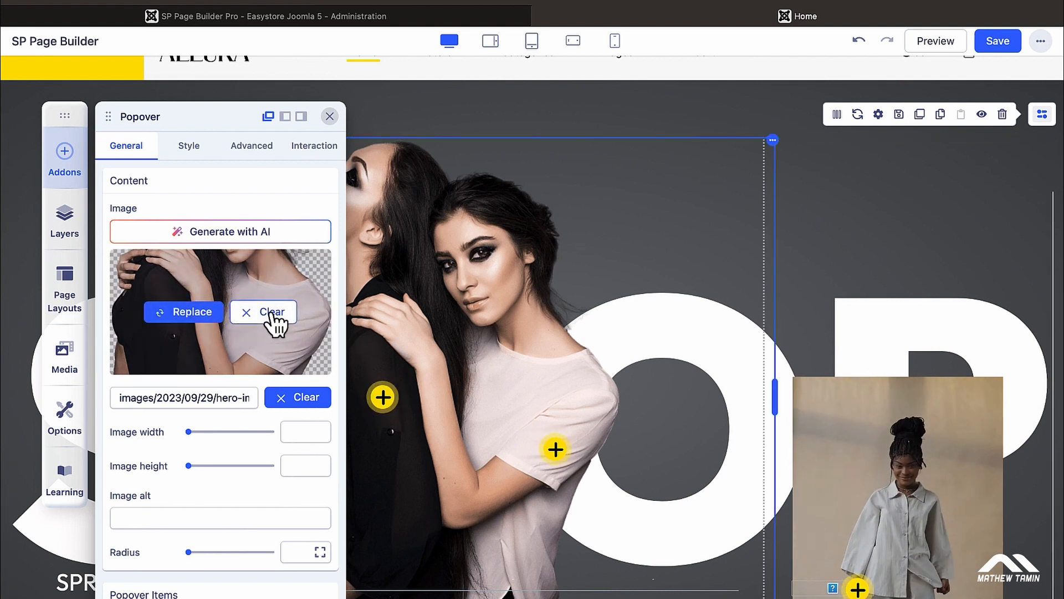
left_click(273, 315)
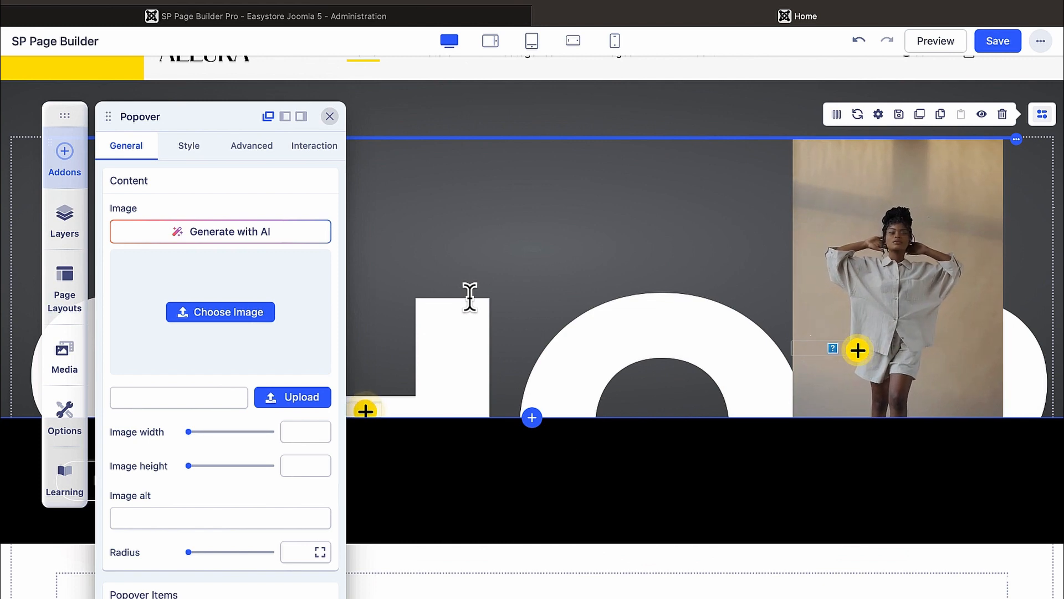
left_click(247, 313)
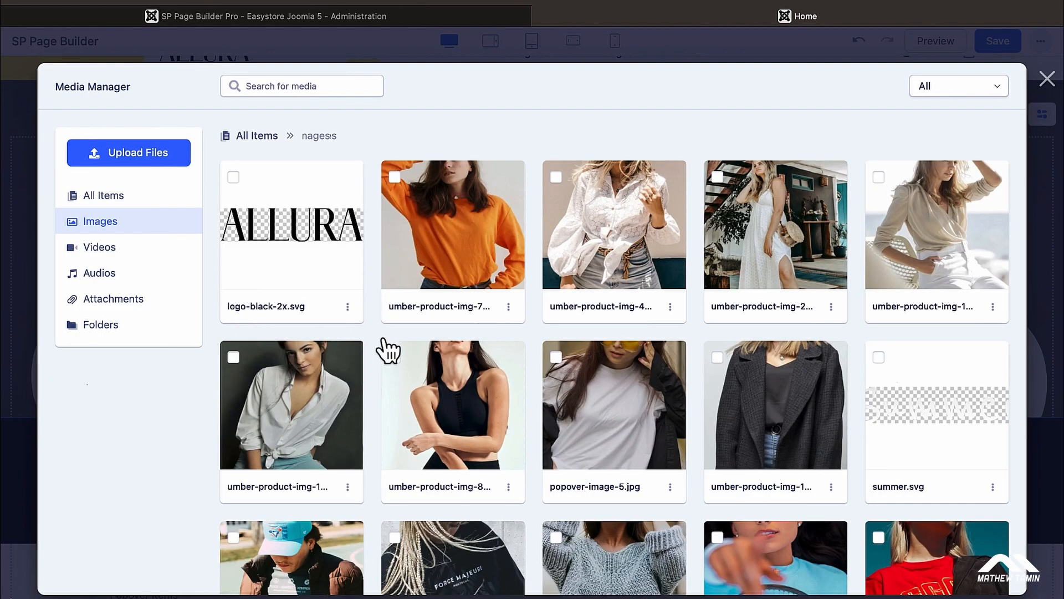
left_click(441, 231)
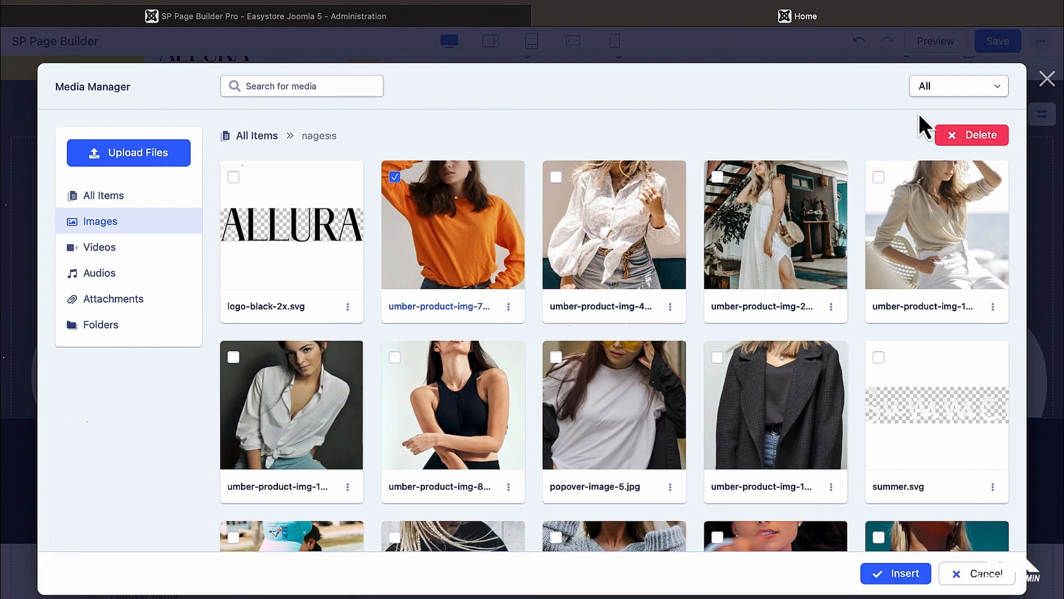
left_click(904, 573)
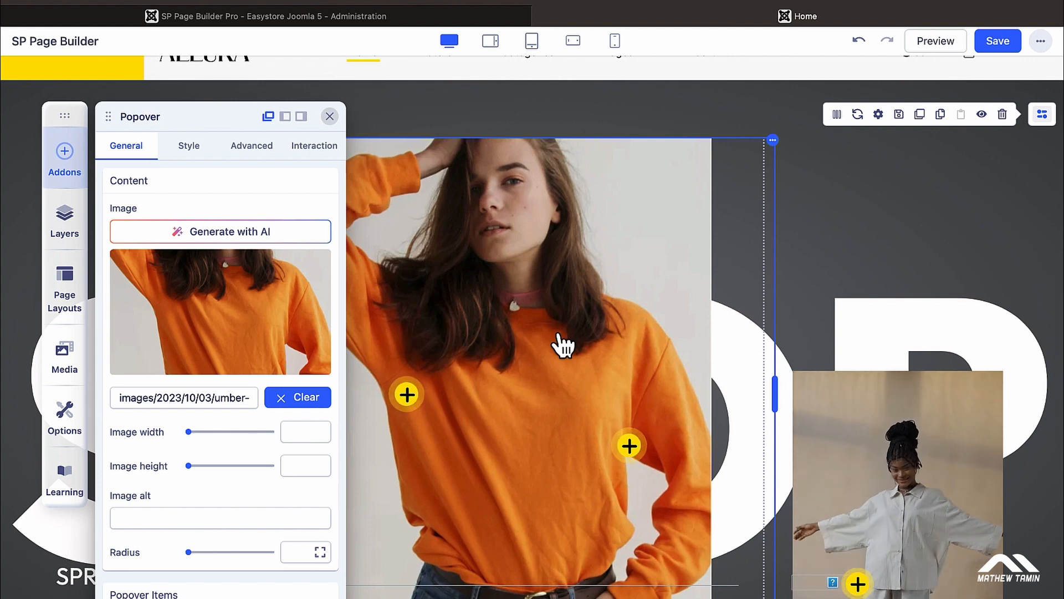
Step: Set the popover image width to 487 and bring up the right-hand video's settings
scroll(554, 372, "down", 2)
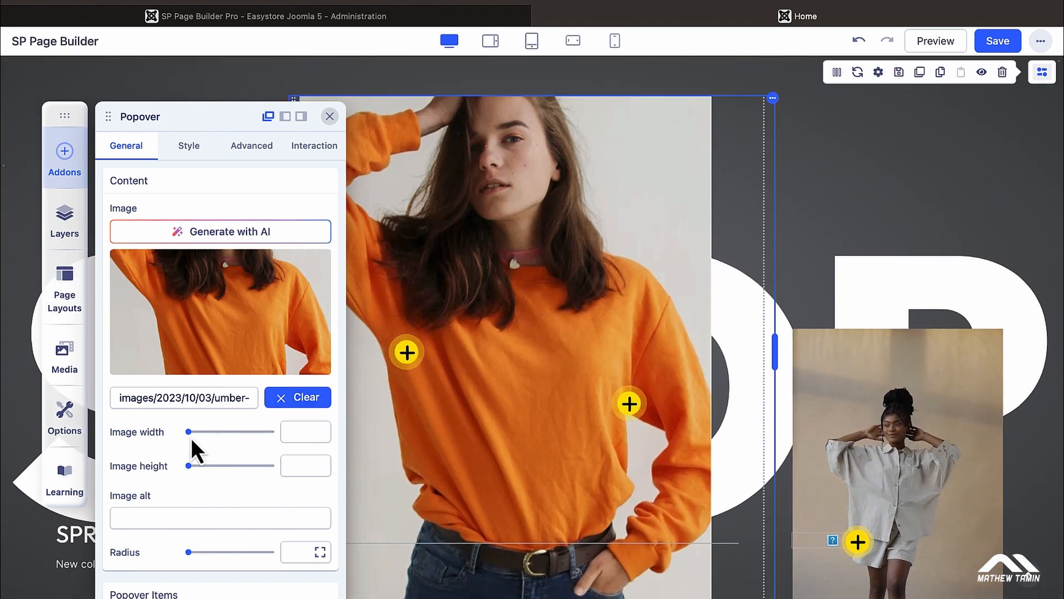
mouse_move(189, 432)
left_mouse_down()
mouse_move(210, 432)
mouse_move(184, 434)
left_mouse_up()
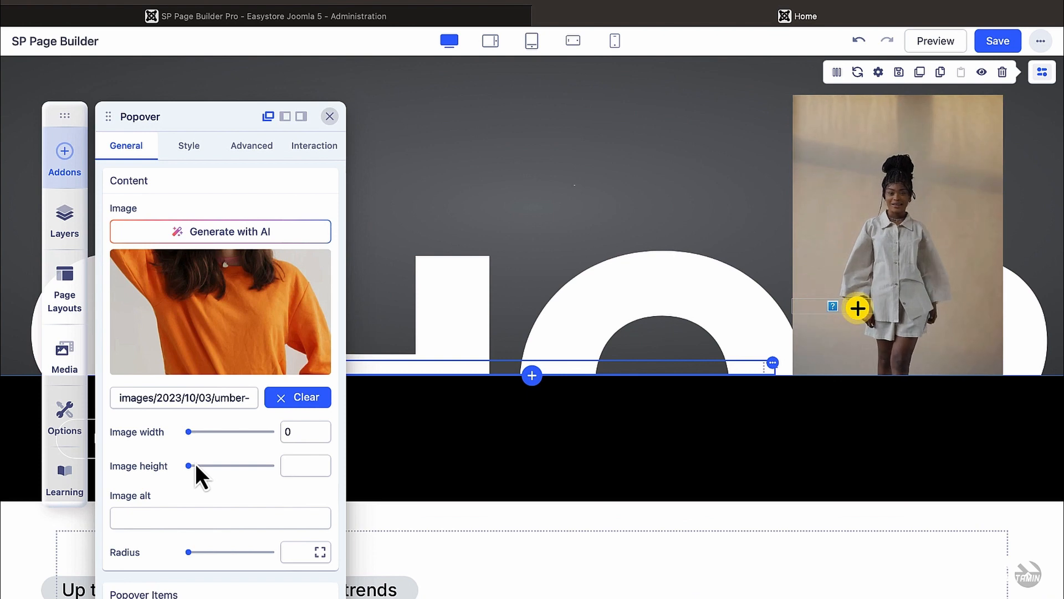
scroll(195, 464, "down", 3)
scroll(195, 465, "up", 2)
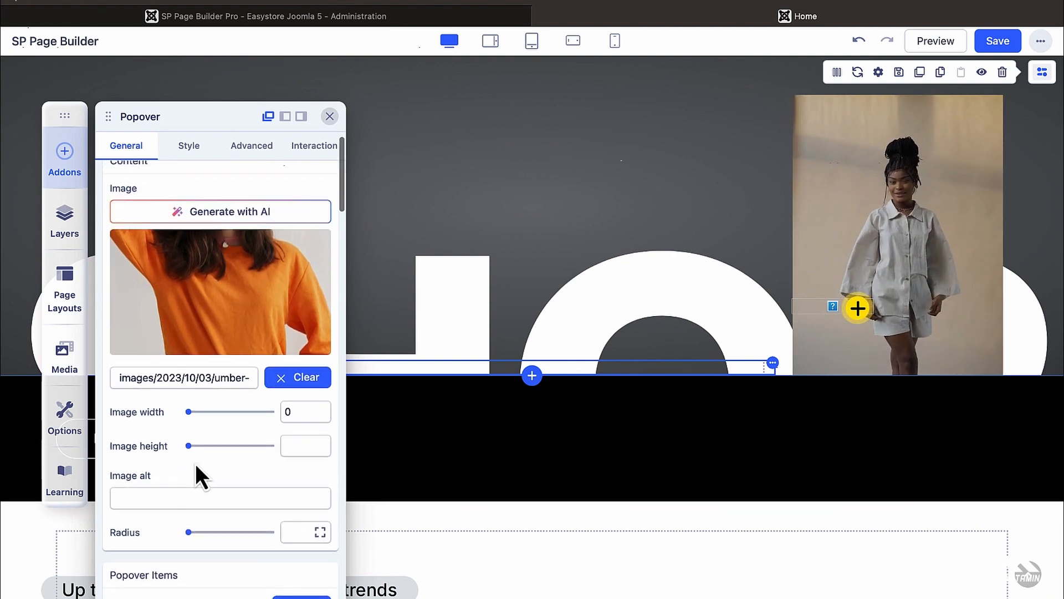
left_click(210, 433)
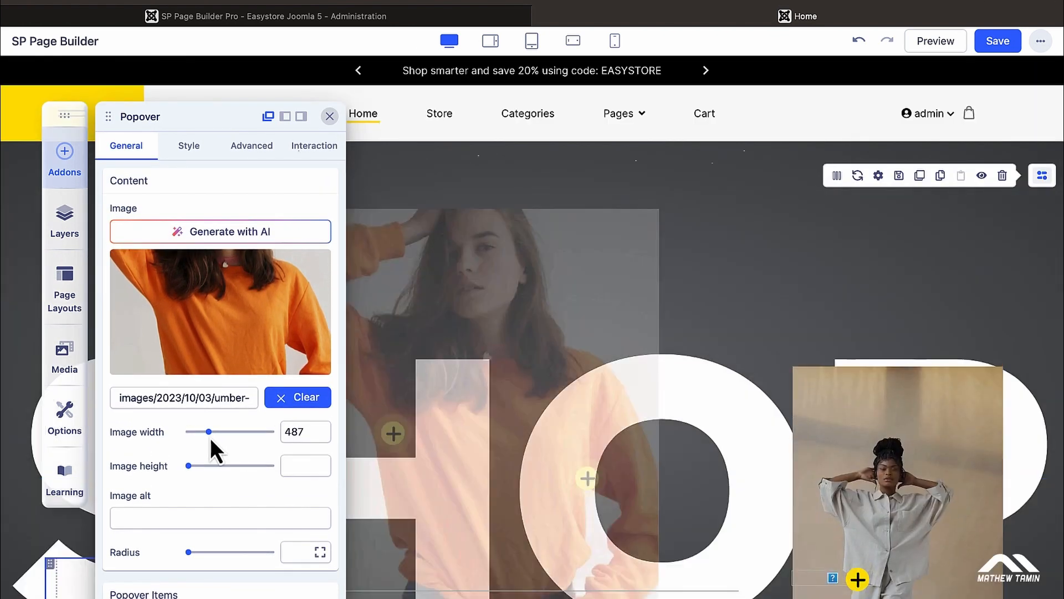
scroll(482, 394, "down", 3)
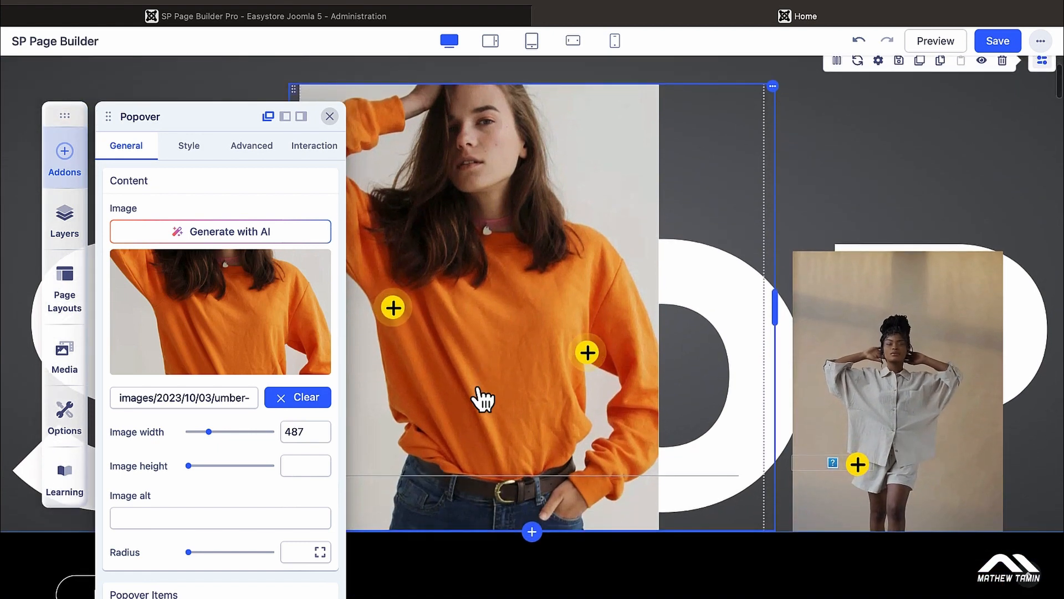
scroll(482, 398, "up", 2)
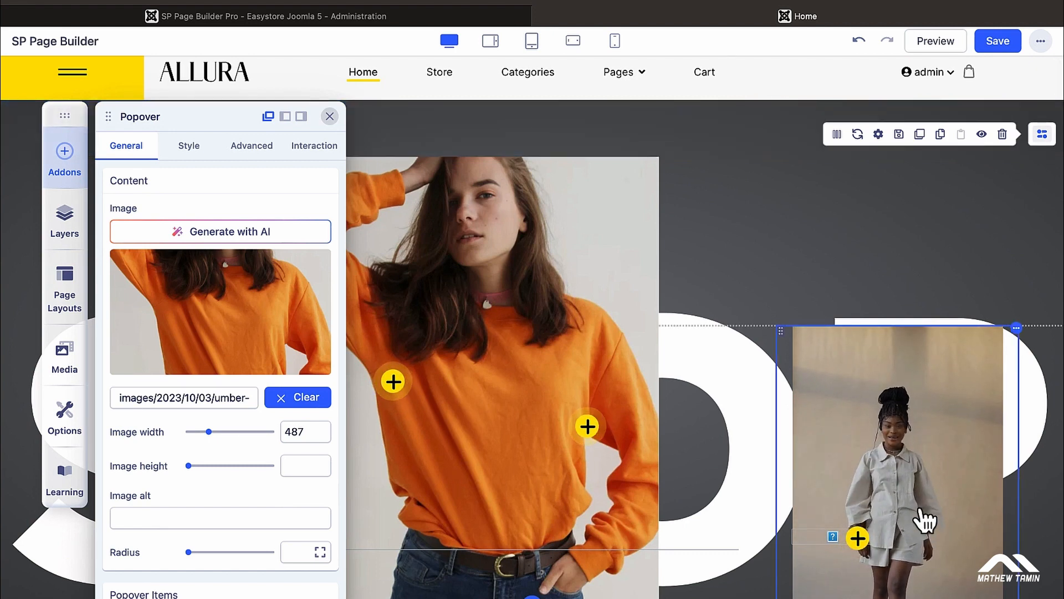
left_click(912, 482)
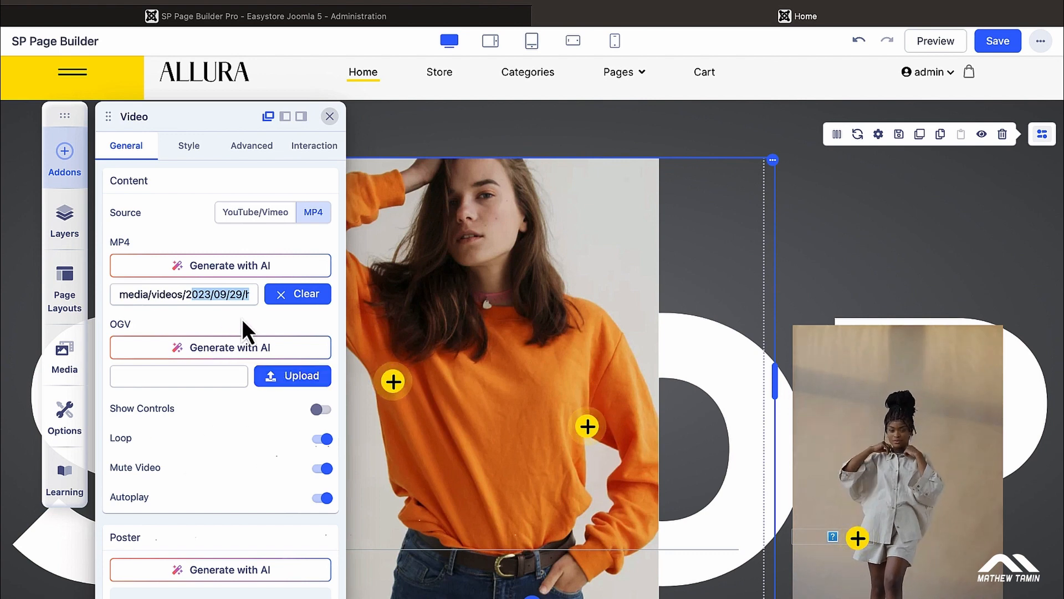
Step: Replace the Video addon's MP4 source with video1.mp4 from the Media Manager
left_click(301, 297)
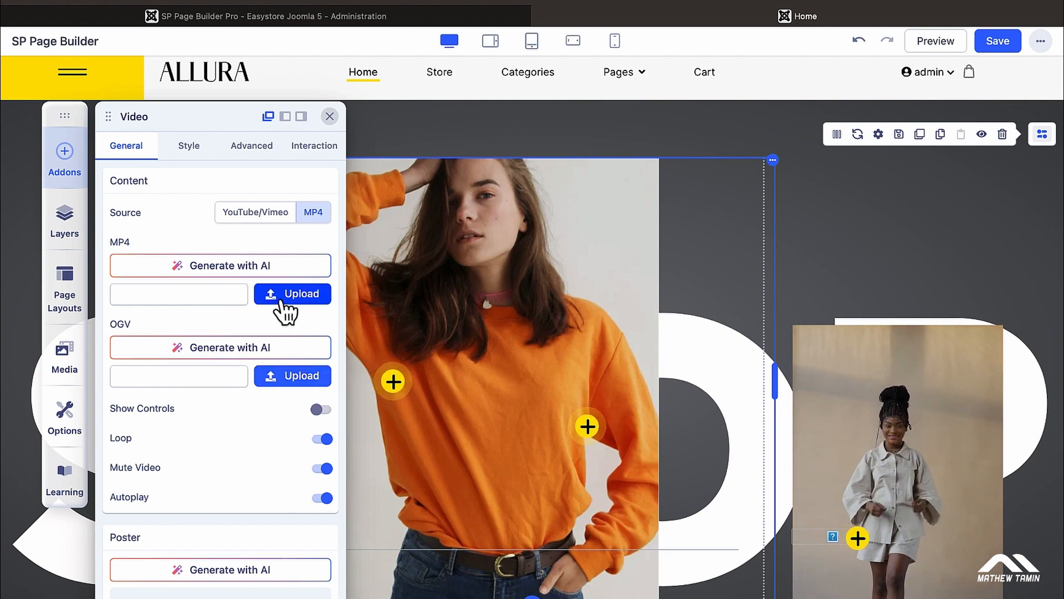
left_click(294, 297)
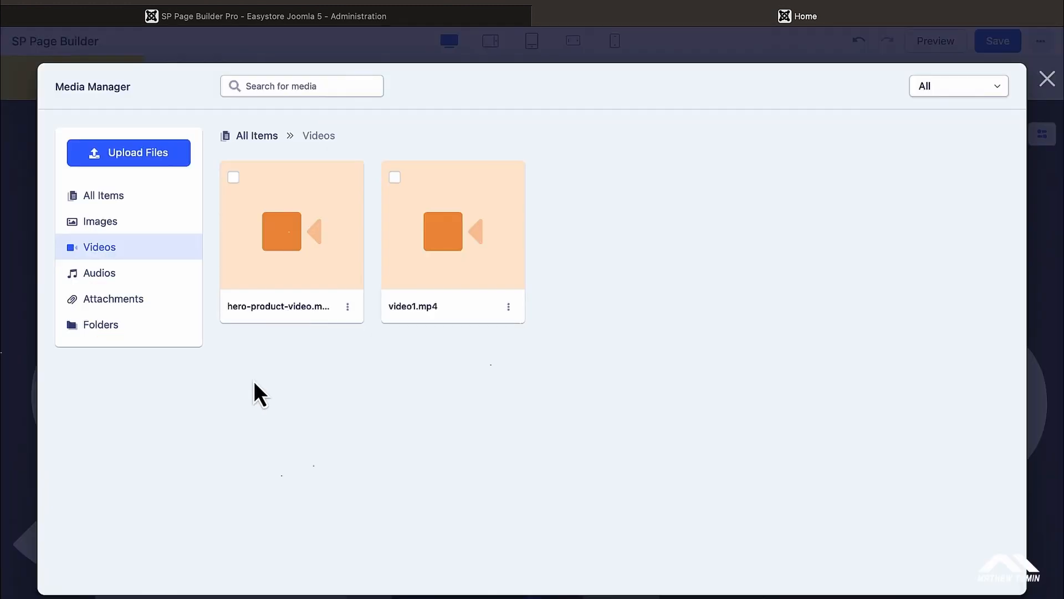
left_click(432, 287)
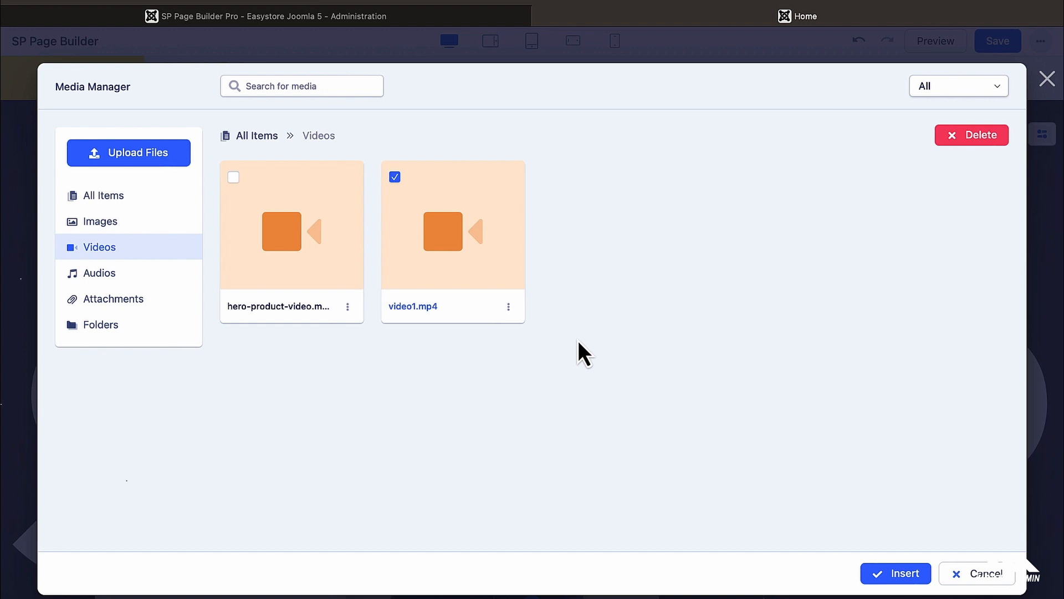
left_click(900, 576)
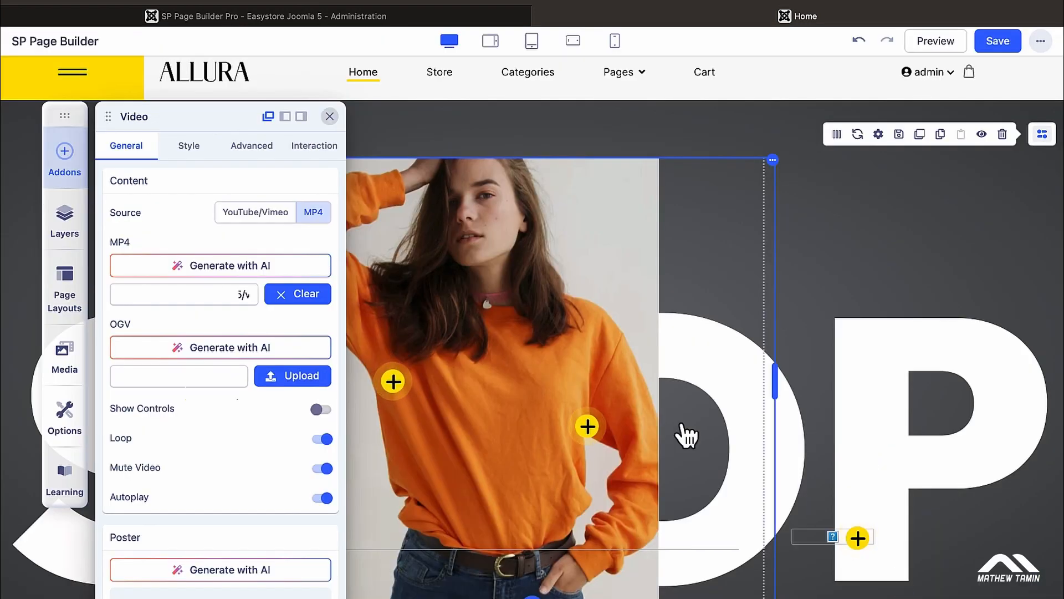
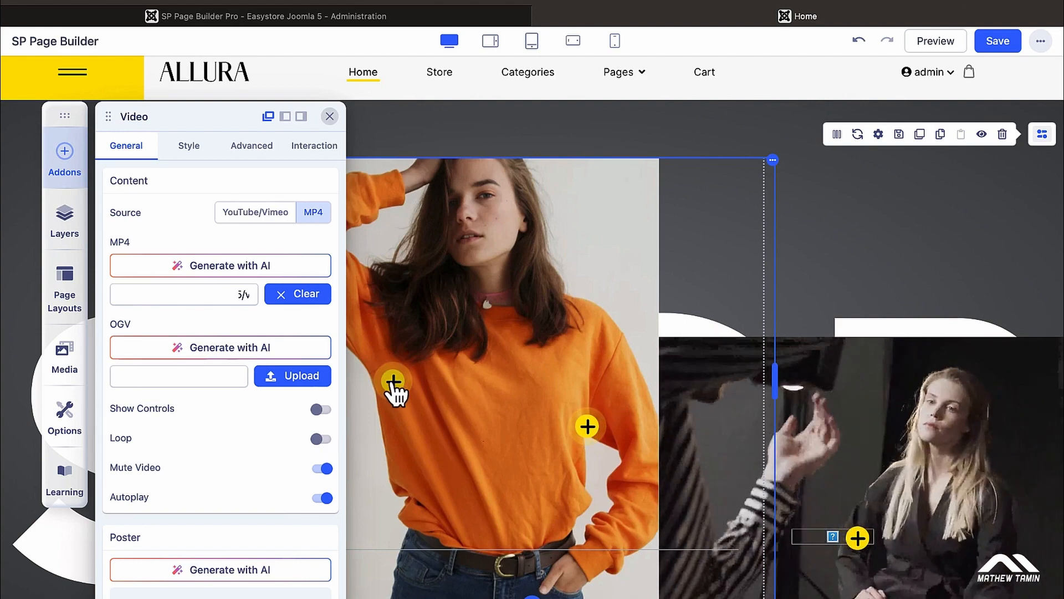
Step: Select the yellow plus hotspot on the orange-sweater photo to load the Popover addon settings
left_click(393, 381)
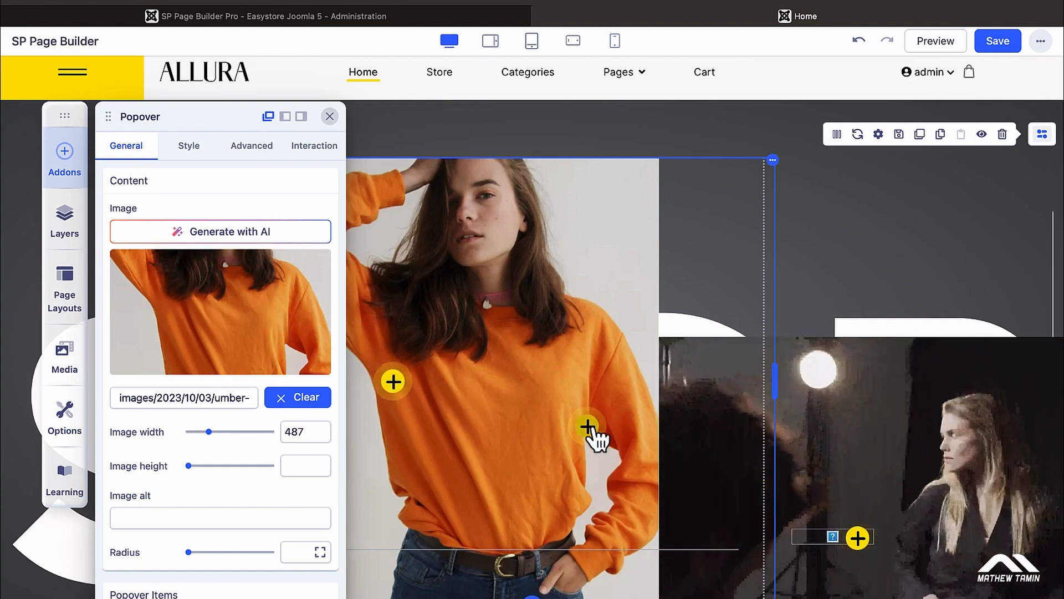
Step: Close the Raw HTML settings and reopen the orange-sweater Popover addon's settings
left_click(826, 258)
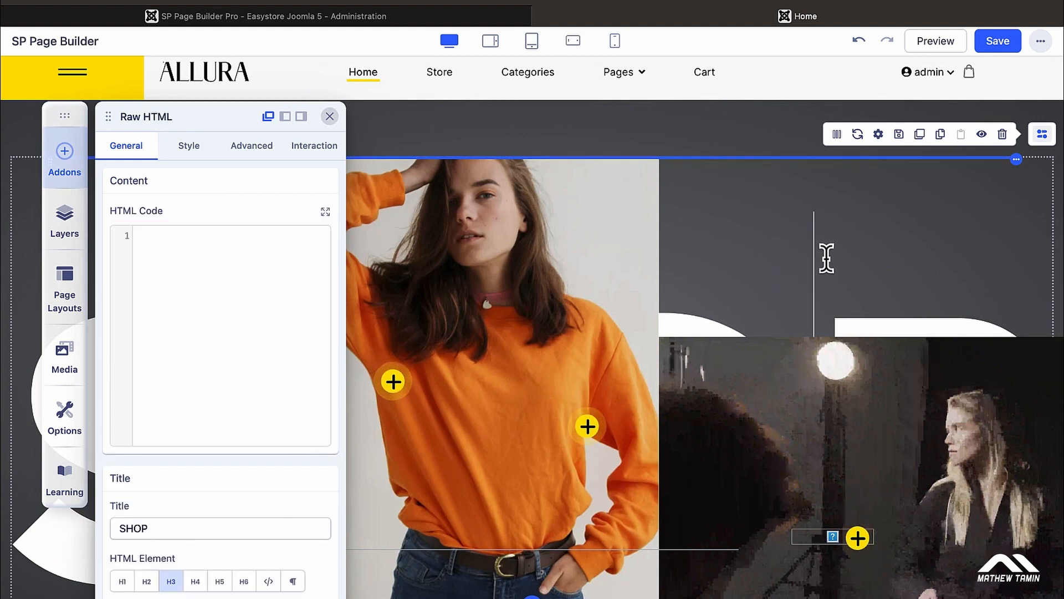
left_click(329, 116)
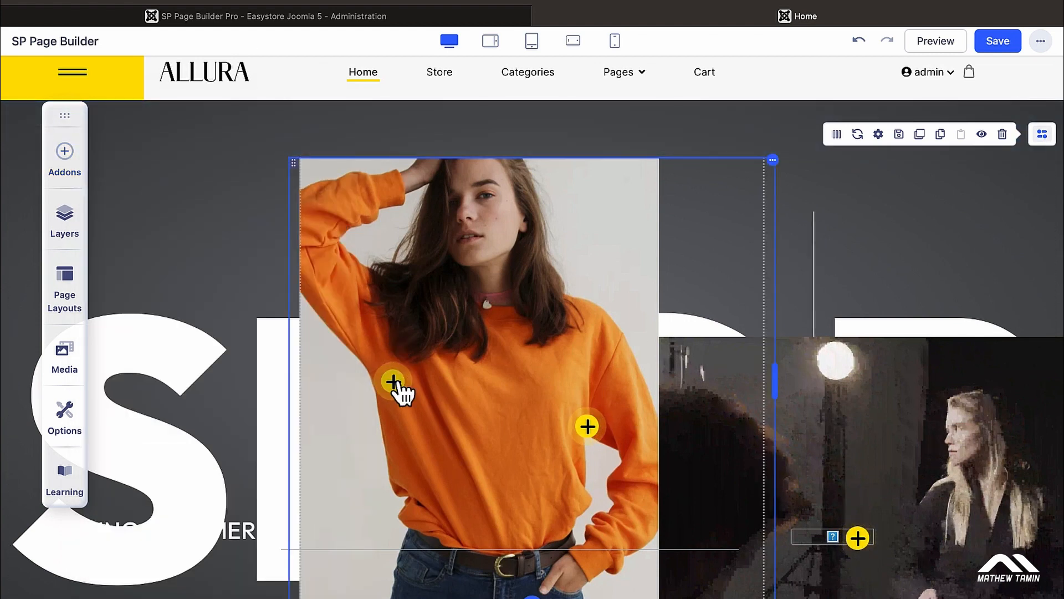
left_click(396, 386)
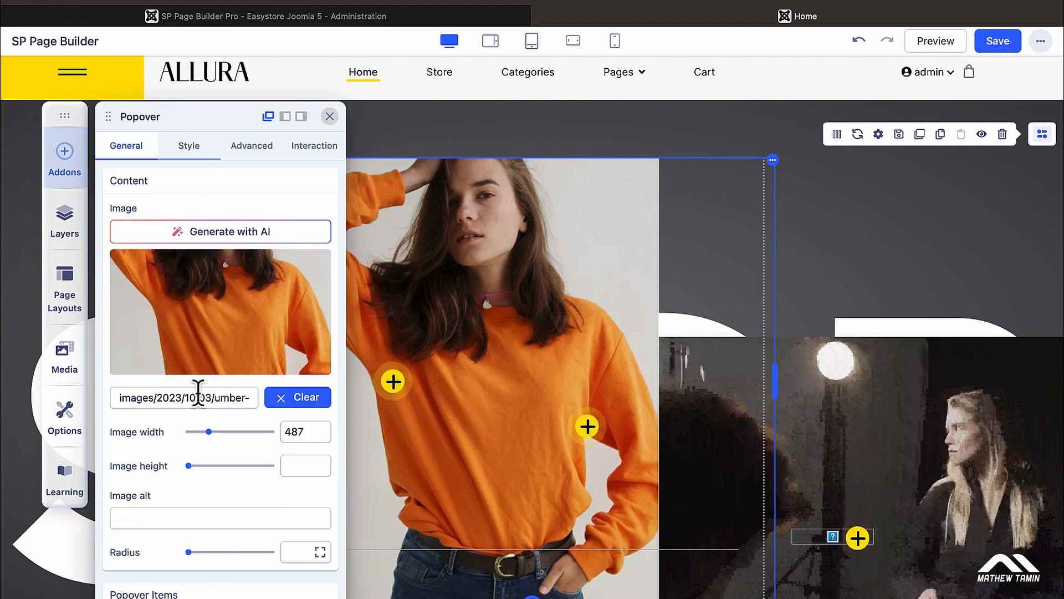
Step: Inspect the popover's Black Dress item, then switch to the administration's Pages list
scroll(230, 441, "down", 4)
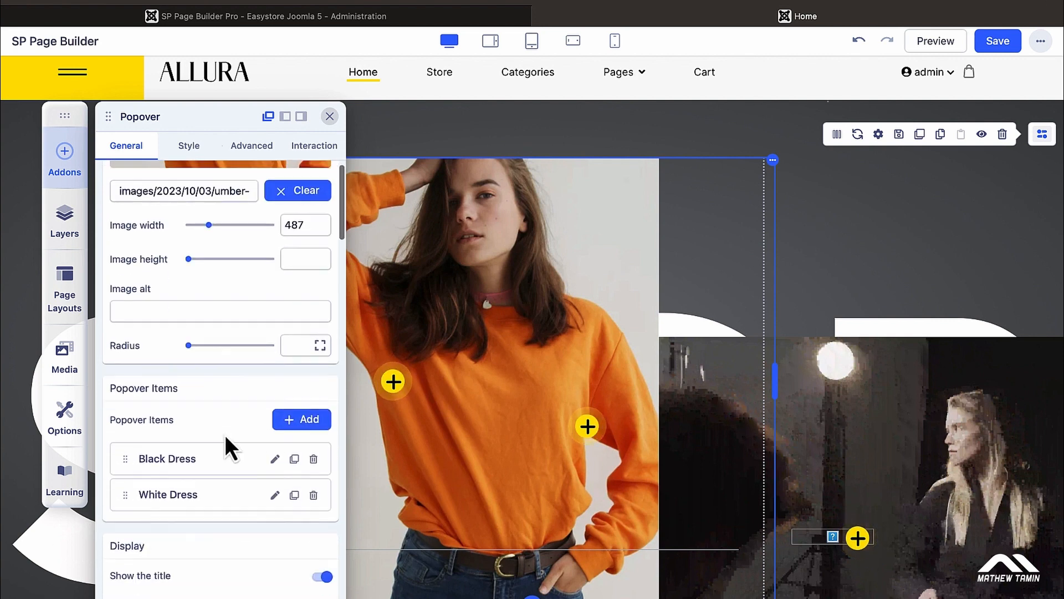
scroll(284, 438, "down", 2)
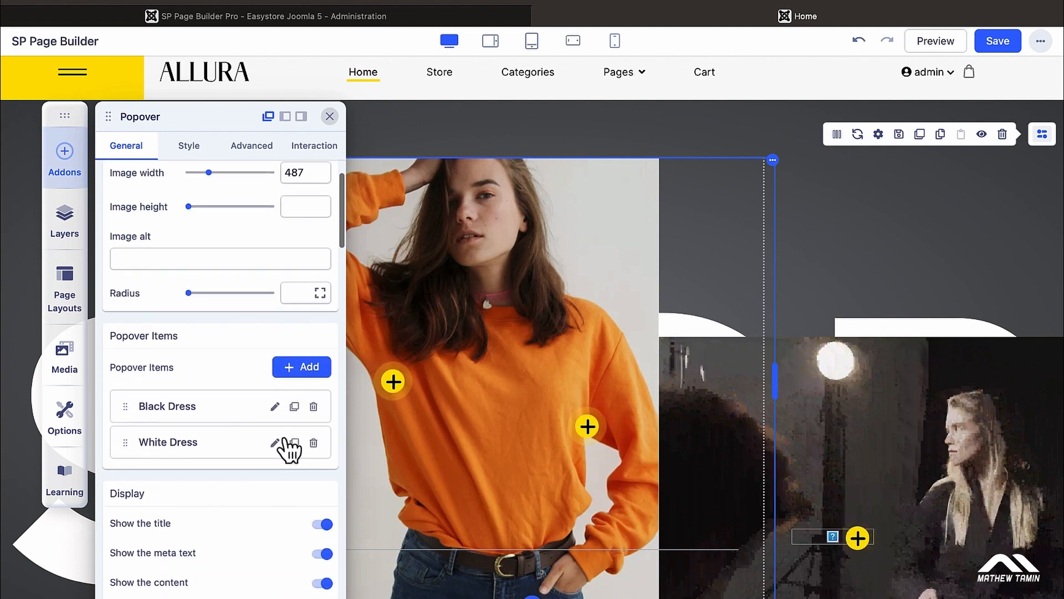
left_click(275, 407)
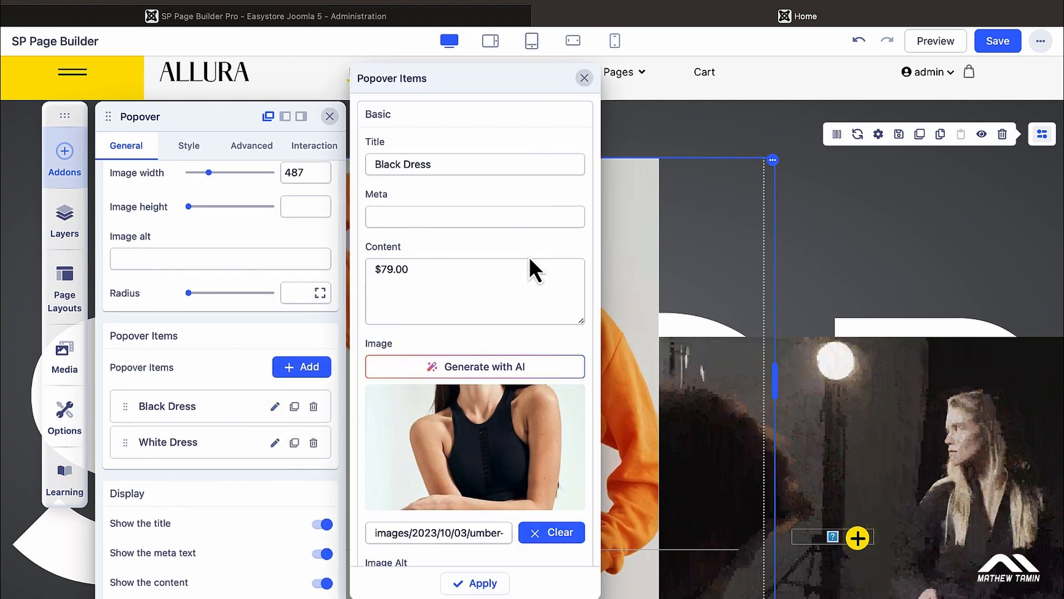
left_click(703, 133)
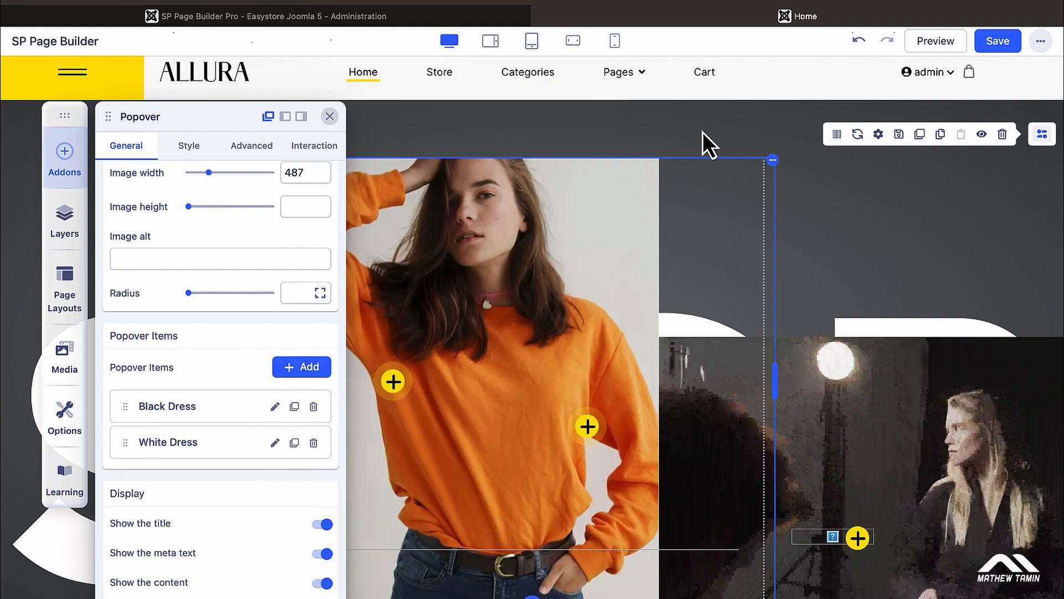
left_click(375, 21)
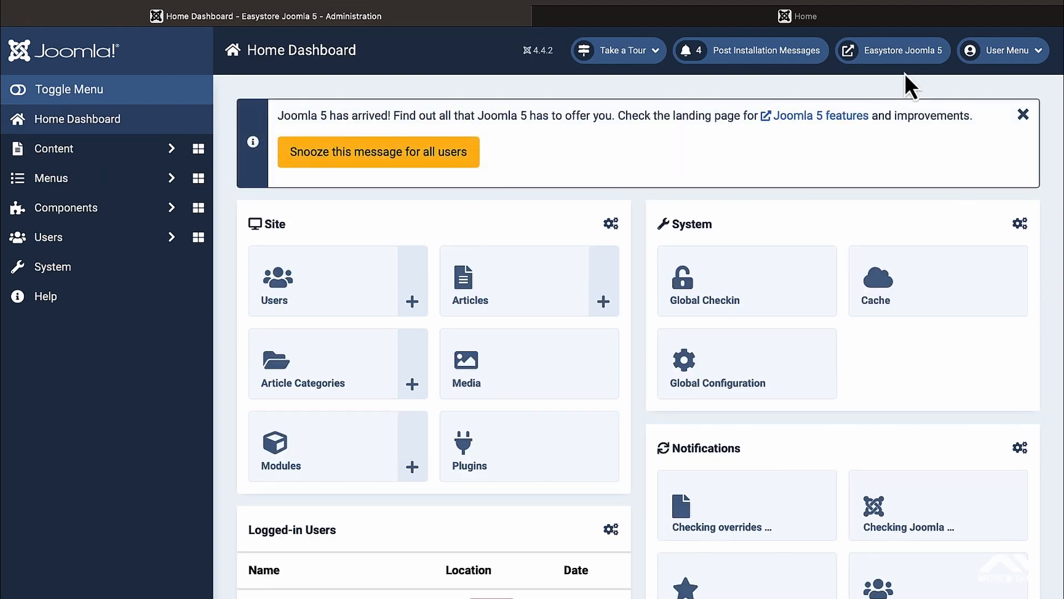
Step: On the live Home page, preview the Black Dress, White Dress and bottom-right hotspot cards
key("super+t")
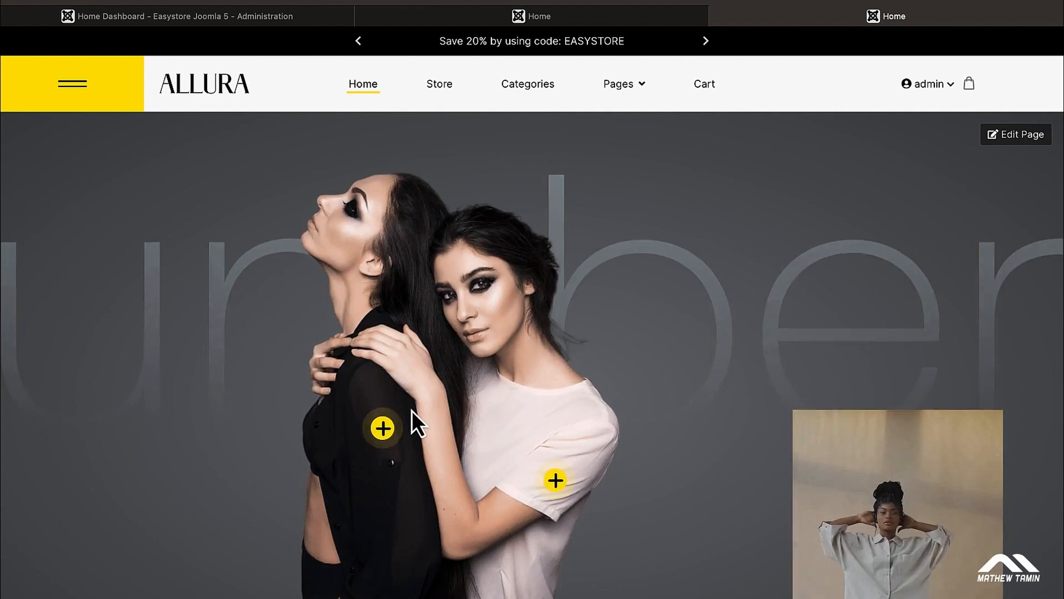
left_click(382, 429)
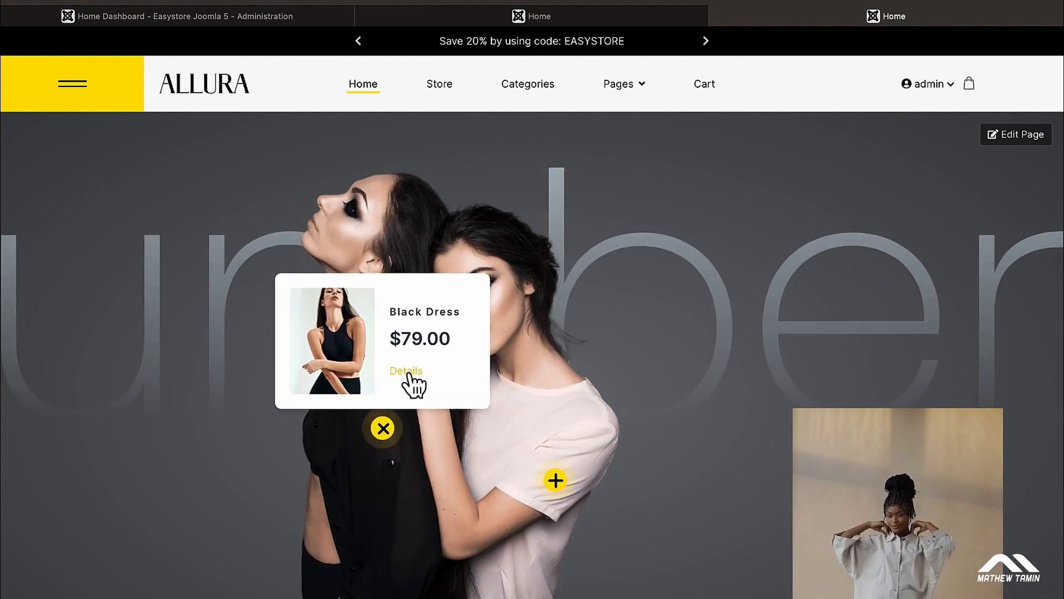
left_click(557, 482)
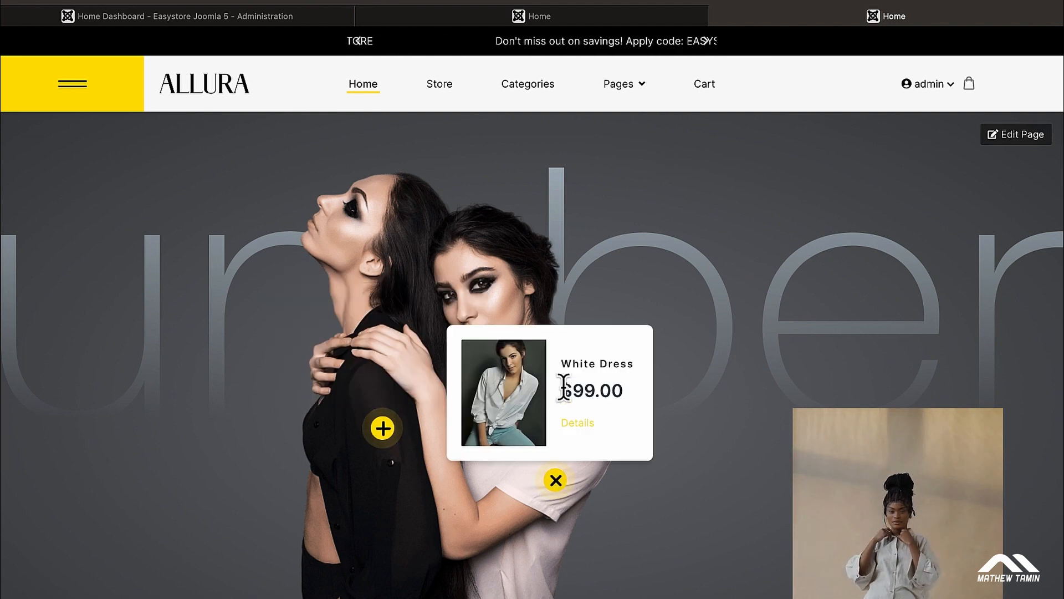
scroll(810, 368, "down", 1)
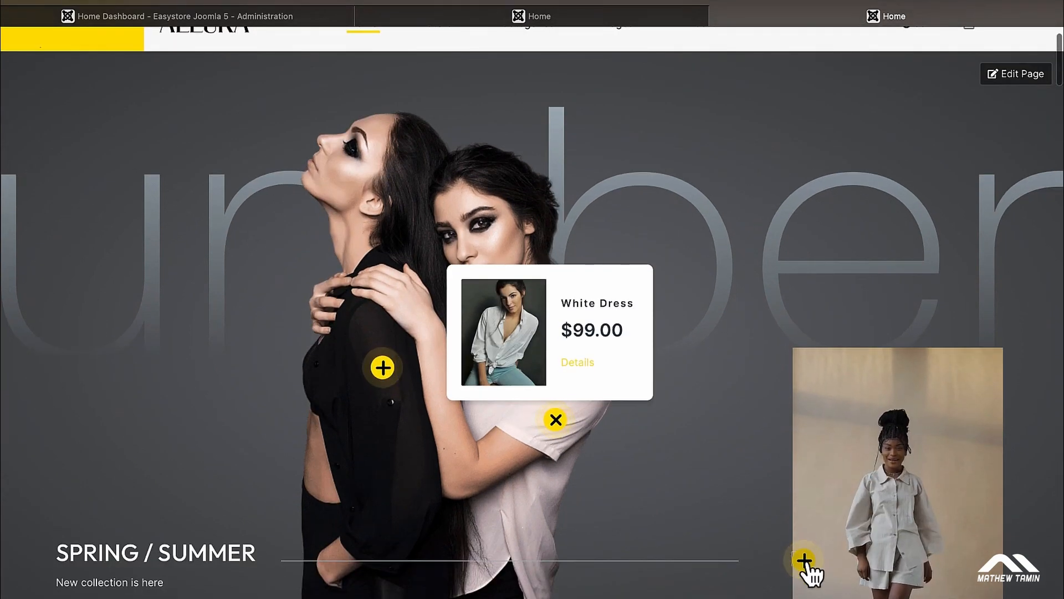
left_click(805, 561)
scroll(724, 204, "up", 1)
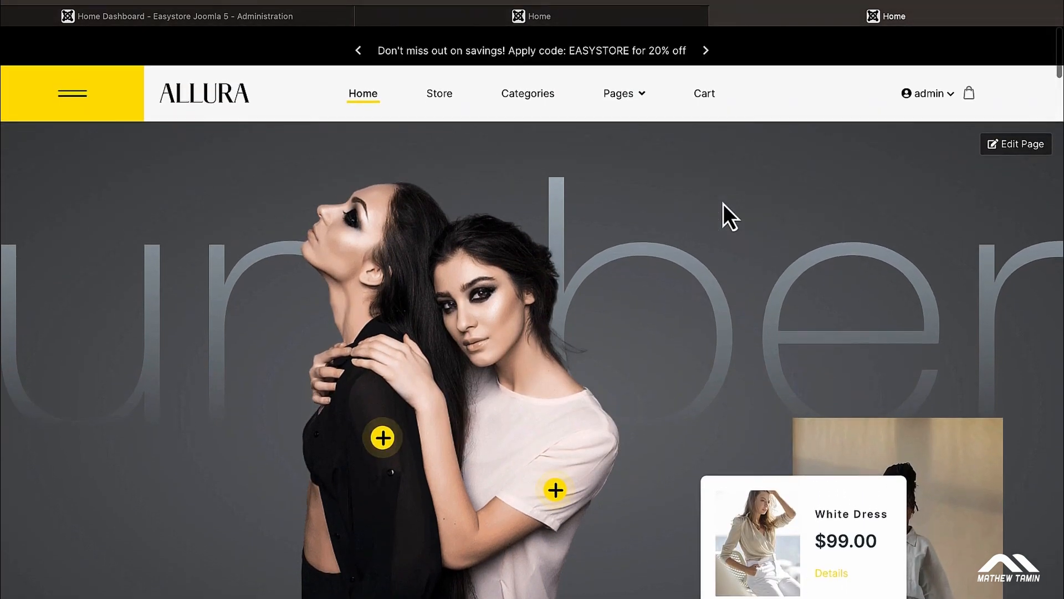
left_click(588, 17)
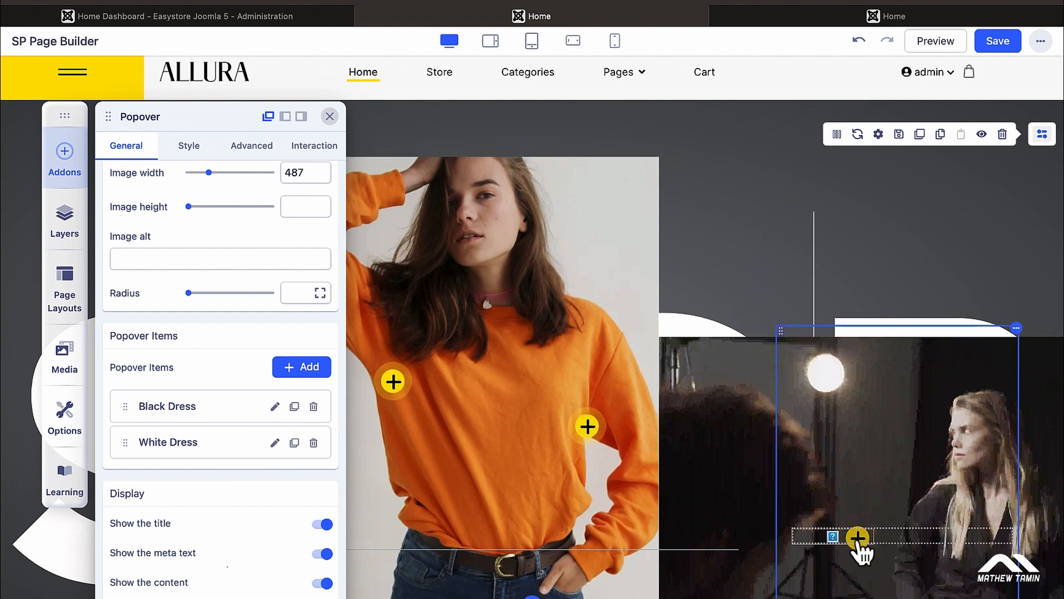
Step: Reselect the orange-sweater popover and compare its Black Dress card on the live page
left_click(858, 538)
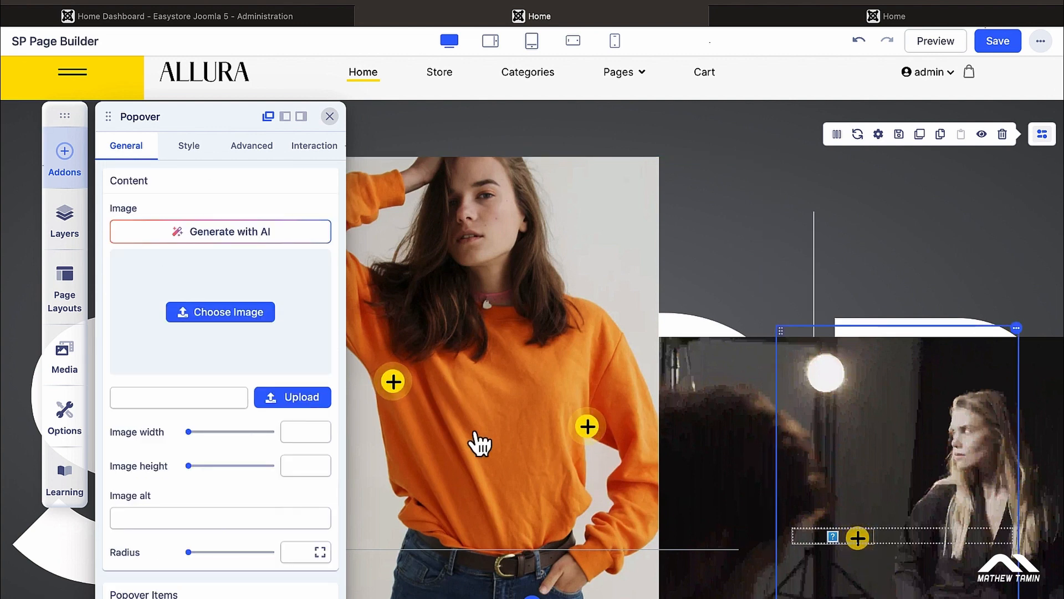
scroll(288, 449, "down", 3)
scroll(285, 445, "down", 10)
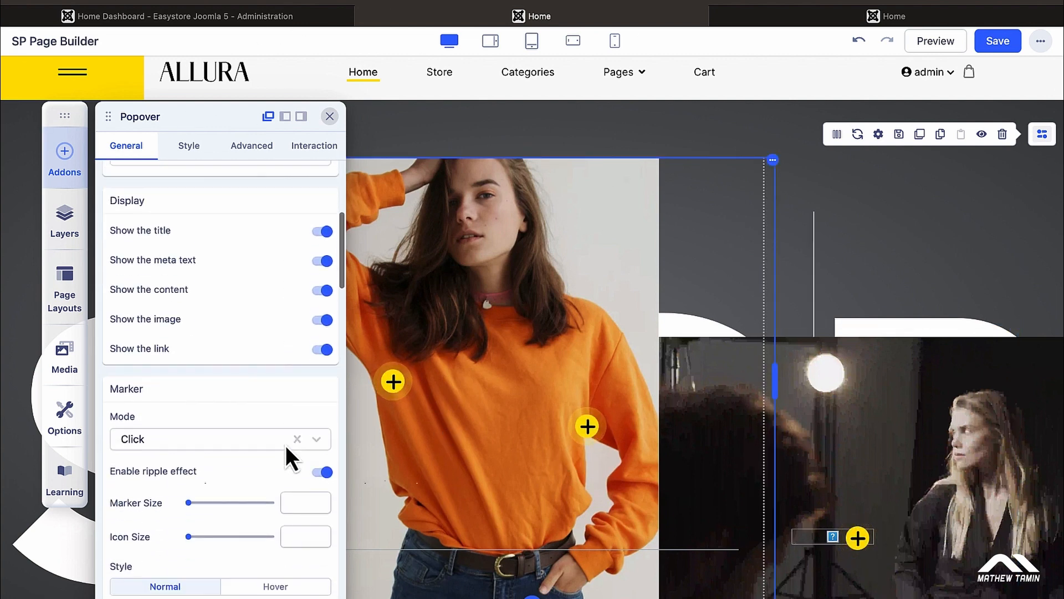
left_click(402, 392)
scroll(254, 446, "down", 6)
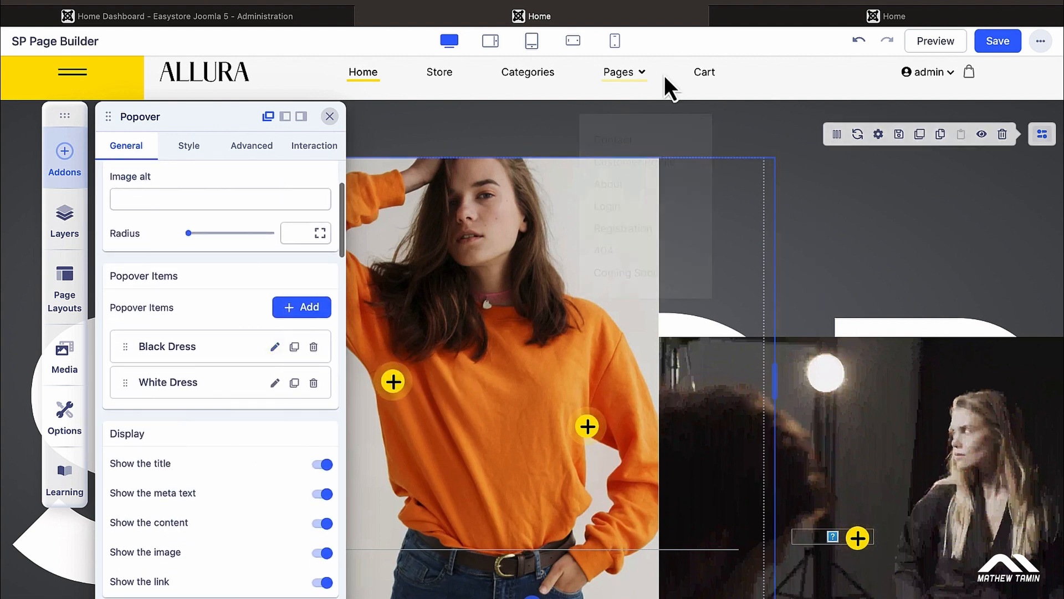
left_click(784, 19)
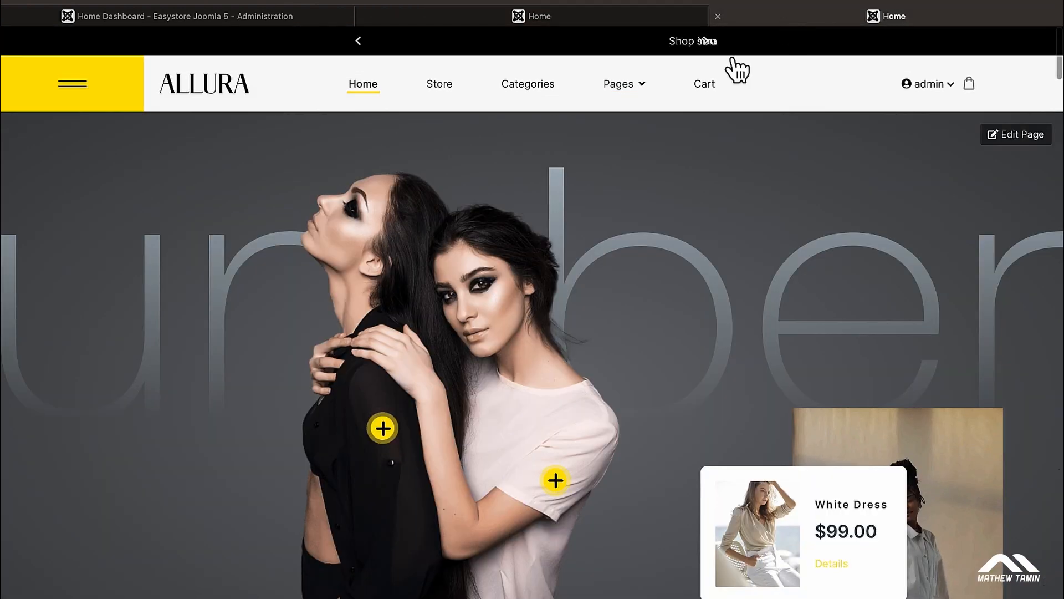
left_click(381, 429)
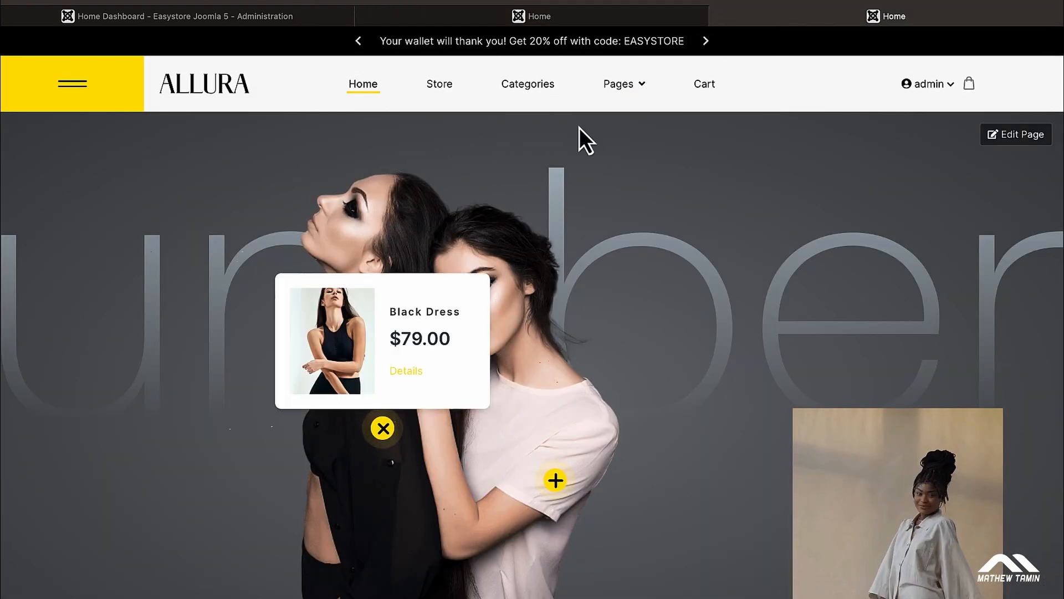
left_click(566, 23)
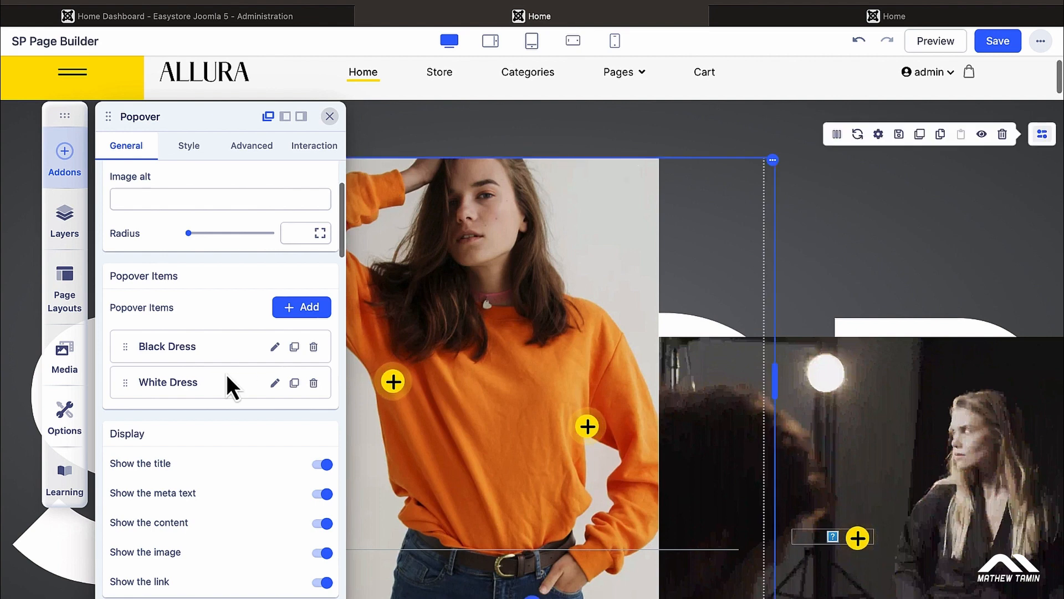
Step: Replace the Black Dress item's black top picture with mask-group-1.jpg and apply
left_click(276, 347)
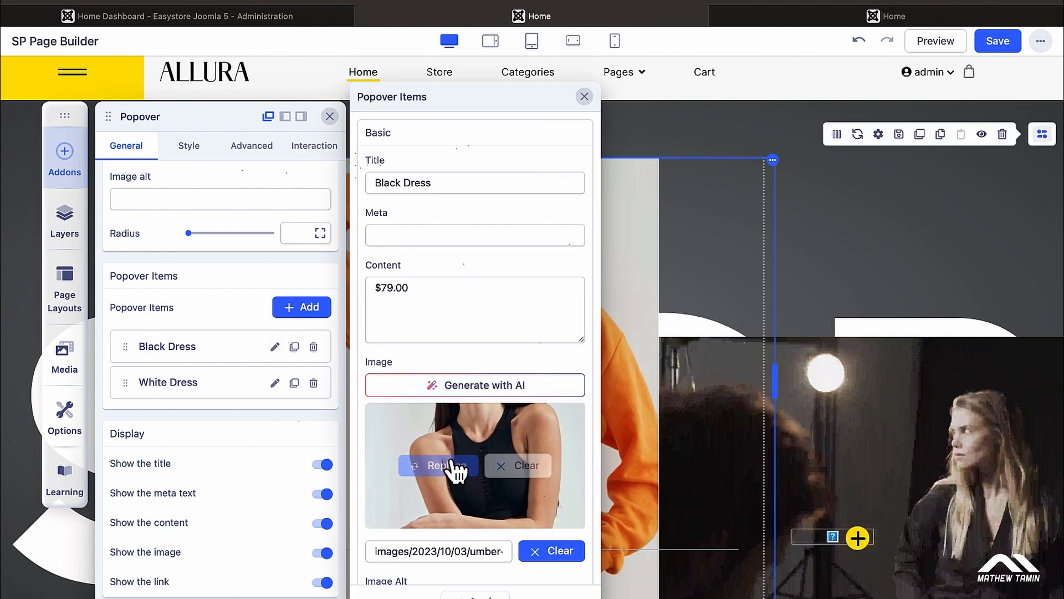
scroll(455, 468, "down", 1)
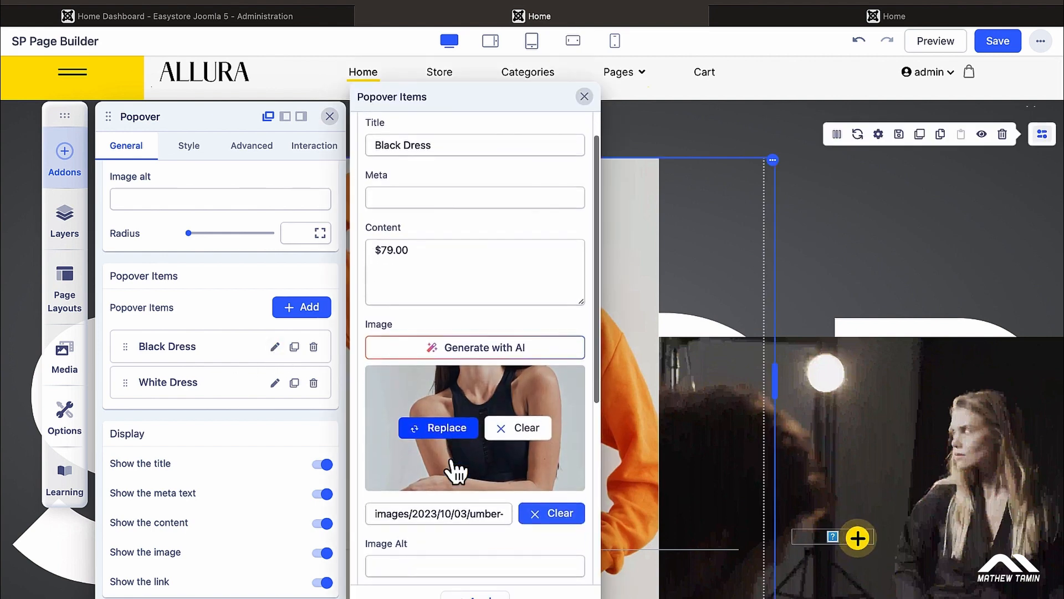
left_click(524, 421)
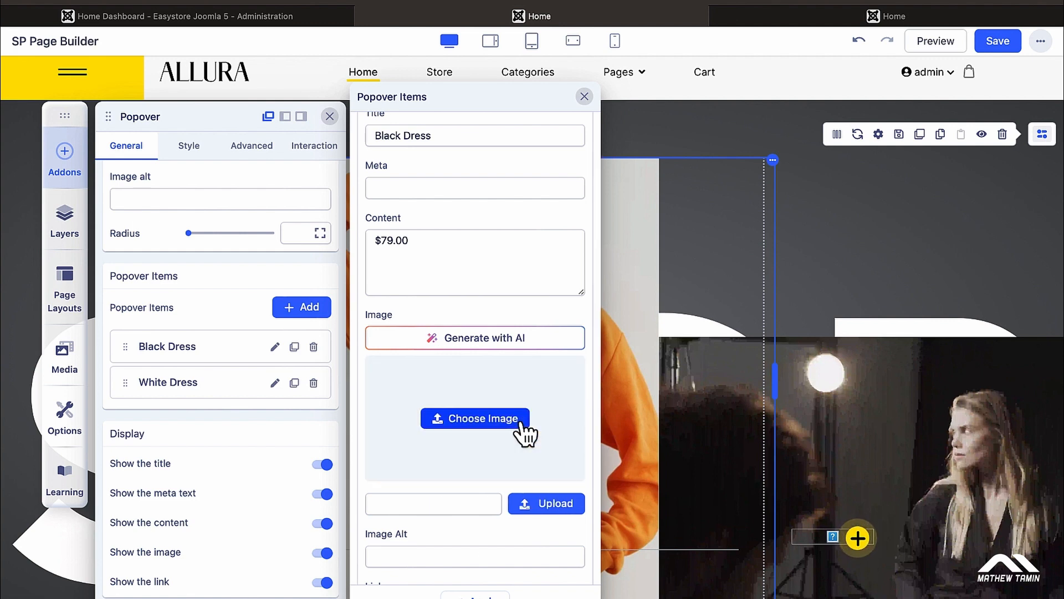
left_click(532, 501)
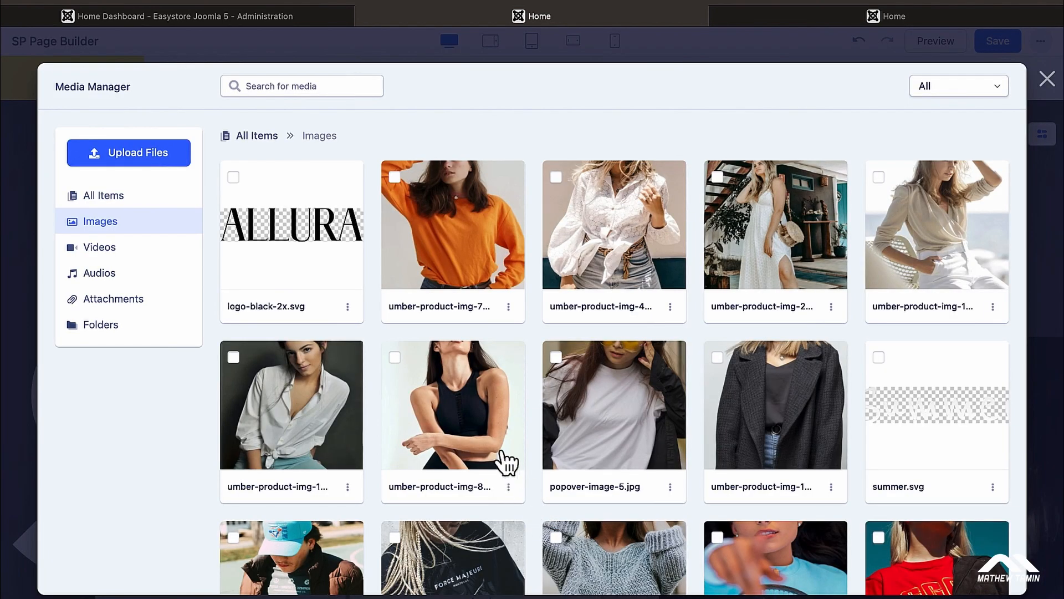
scroll(609, 408, "down", 4)
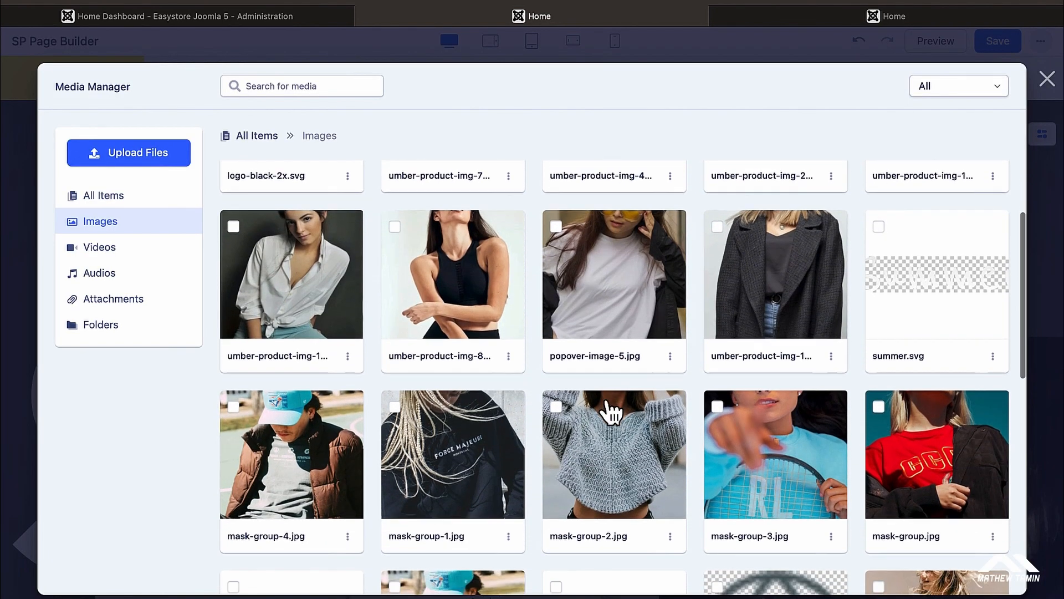
left_click(490, 380)
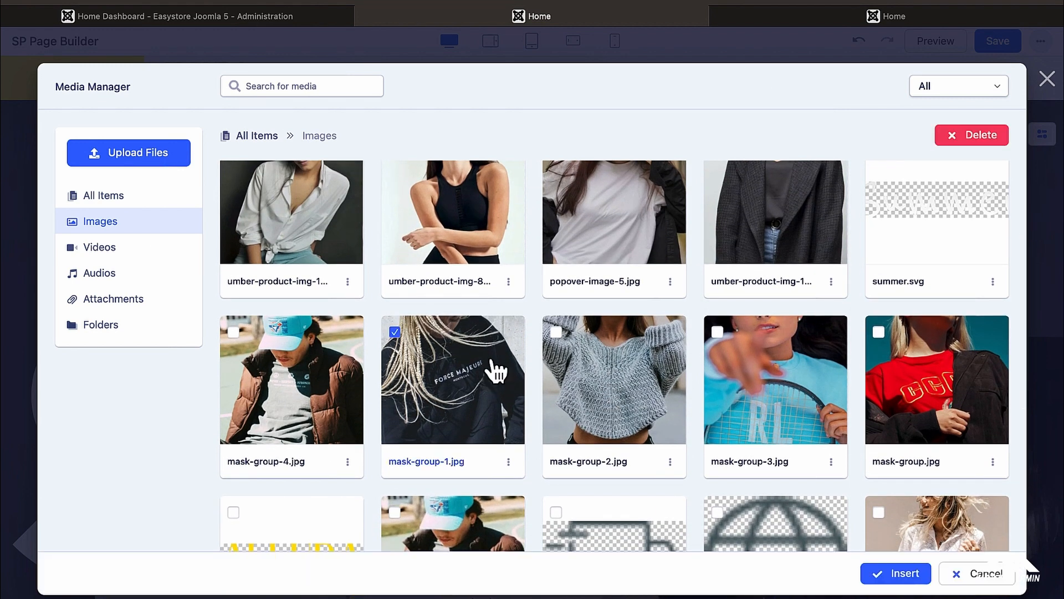
left_click(896, 574)
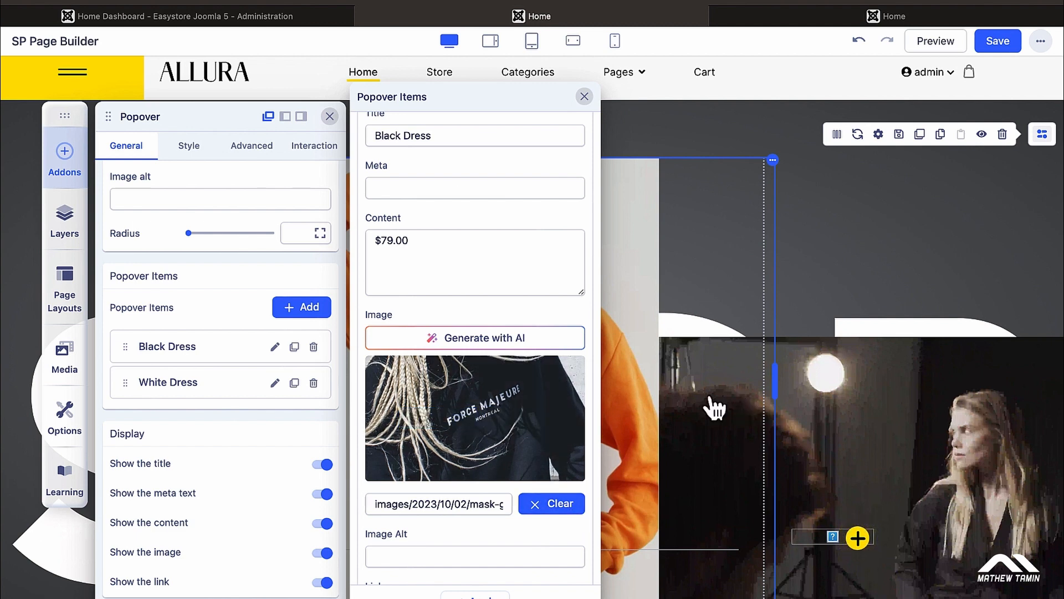
left_click(274, 384)
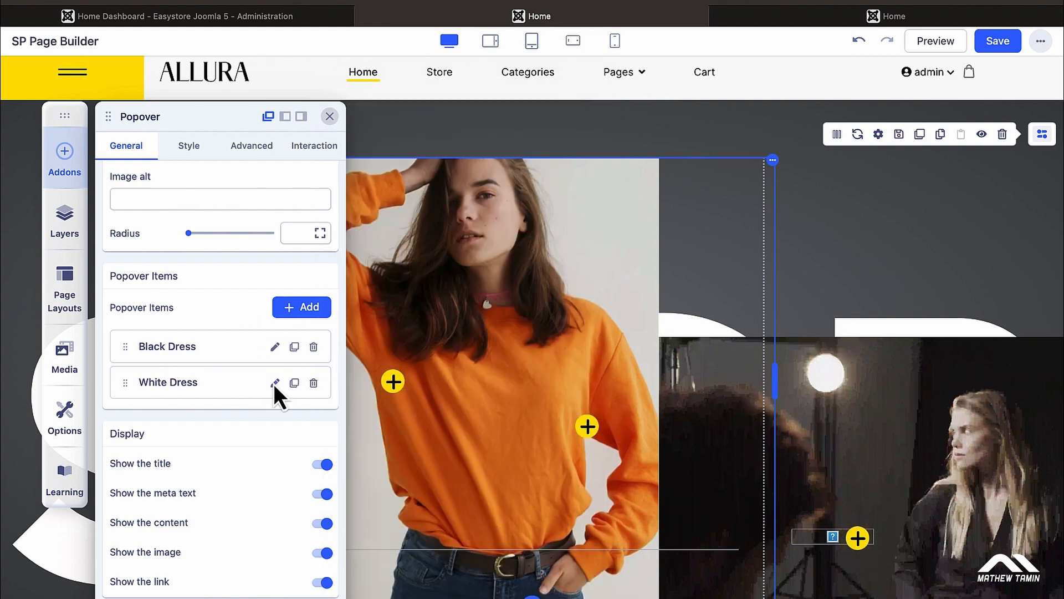
Step: Open the White Dress item and preview its popover card on the live Home page
left_click(275, 383)
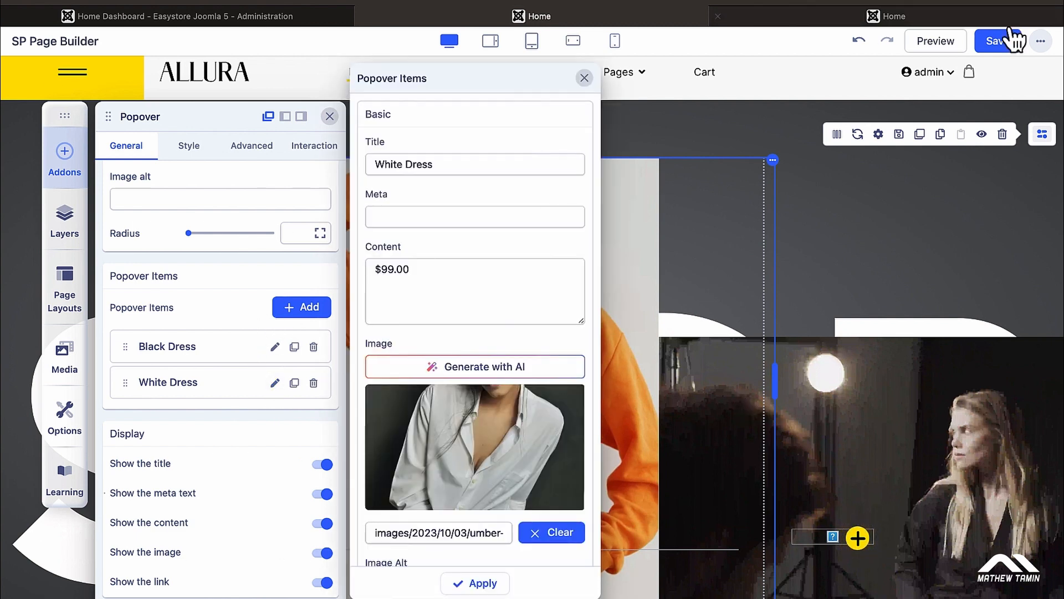
left_click(889, 20)
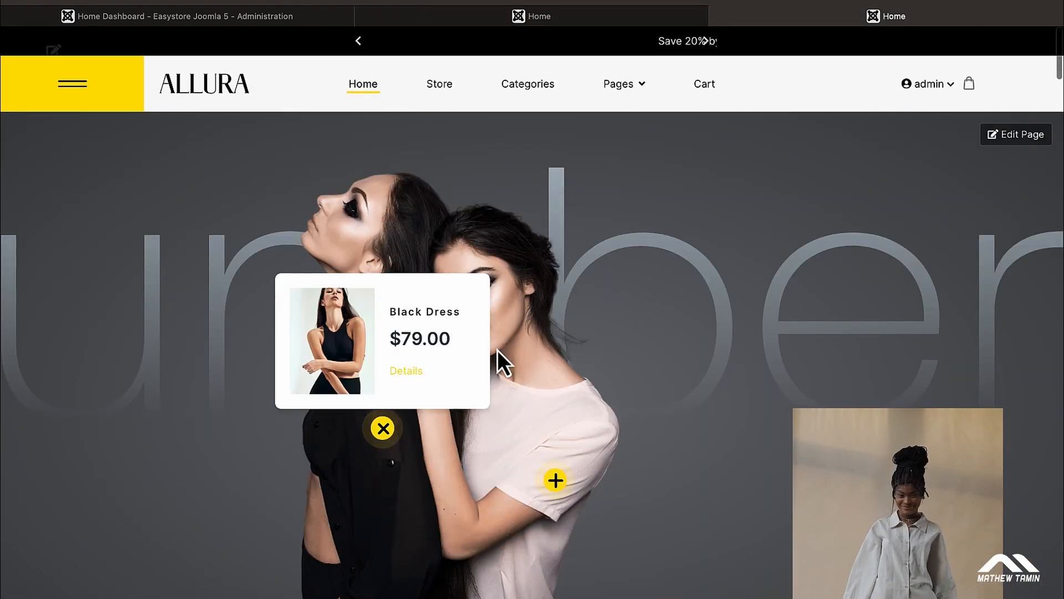
left_click(556, 480)
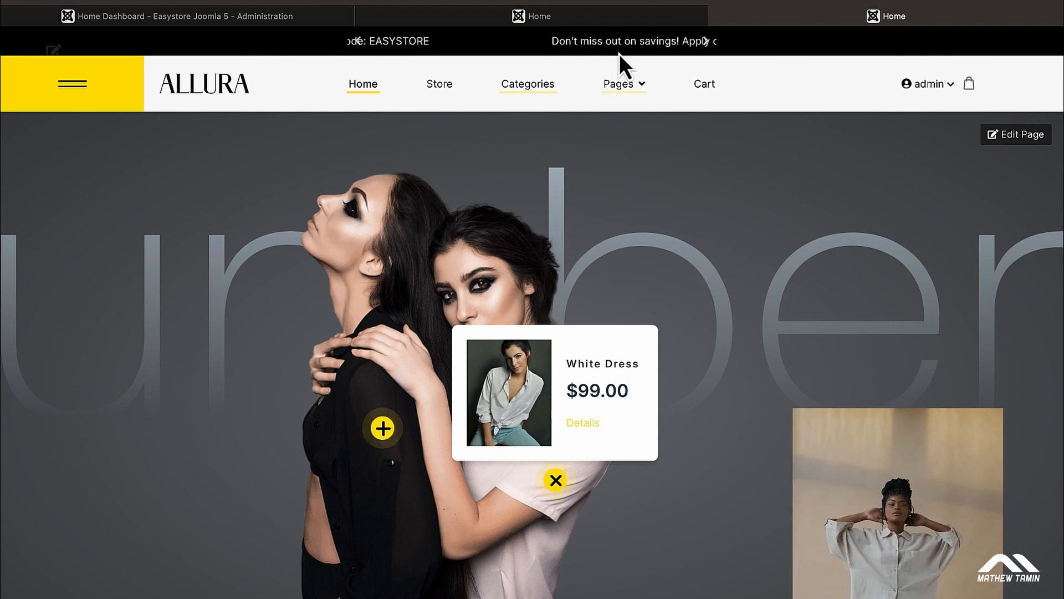
left_click(605, 16)
Step: Close the popover item editor and recheck the live Home page
mouse_move(489, 421)
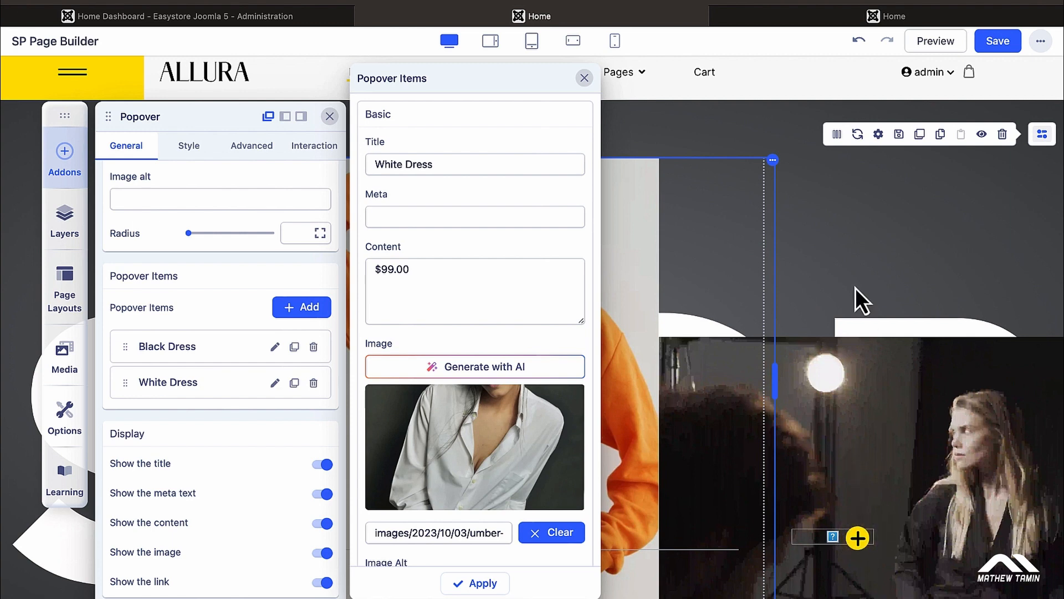
left_click(862, 259)
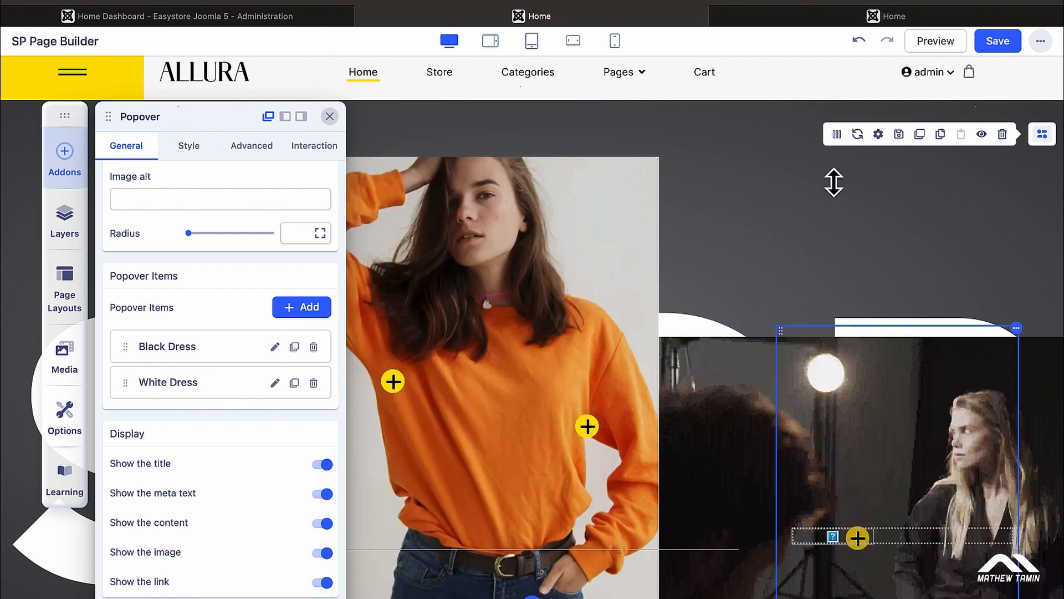
left_click(917, 16)
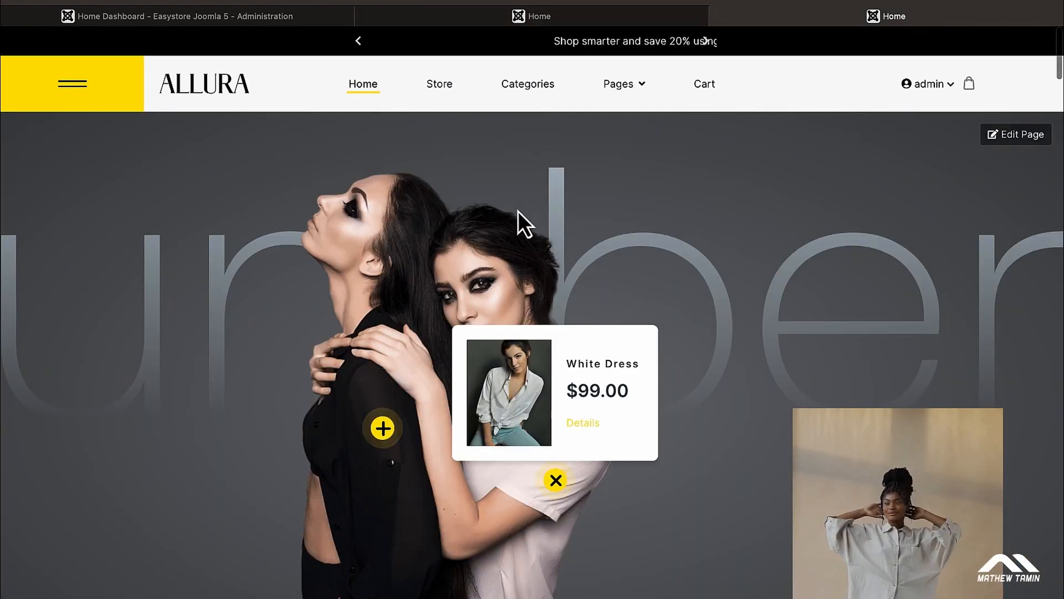
scroll(518, 211, "down", 1)
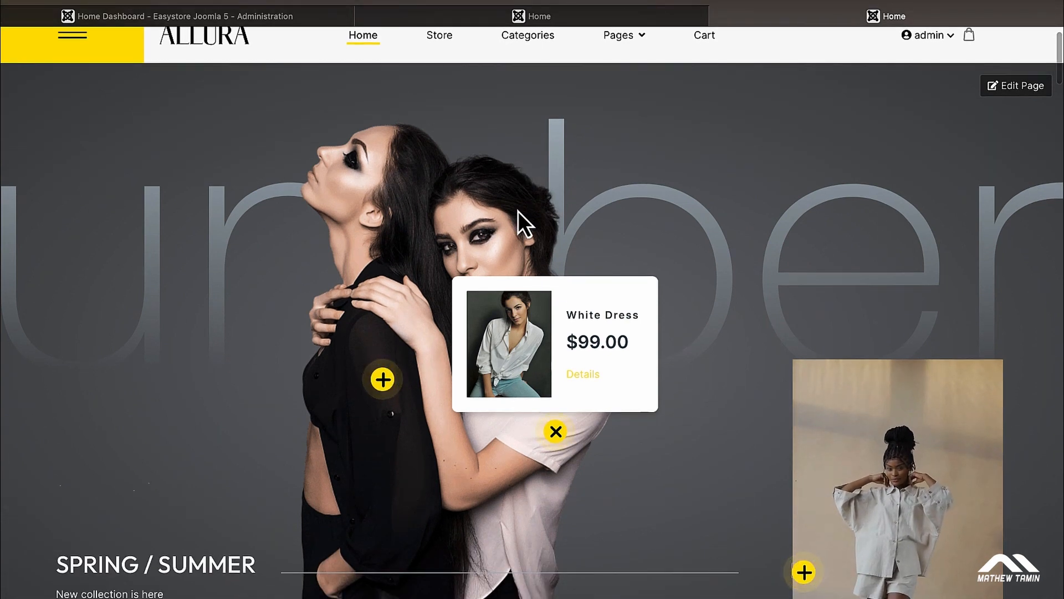
left_click(499, 18)
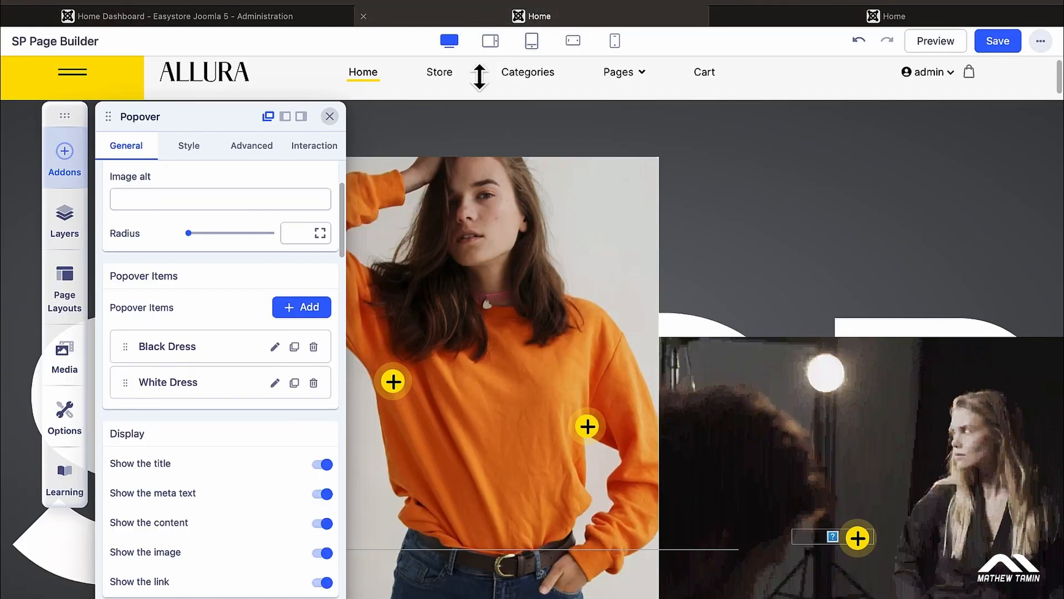
Step: Open the 'New collection is here' text block settings, comparing it with the live page
left_click(858, 219)
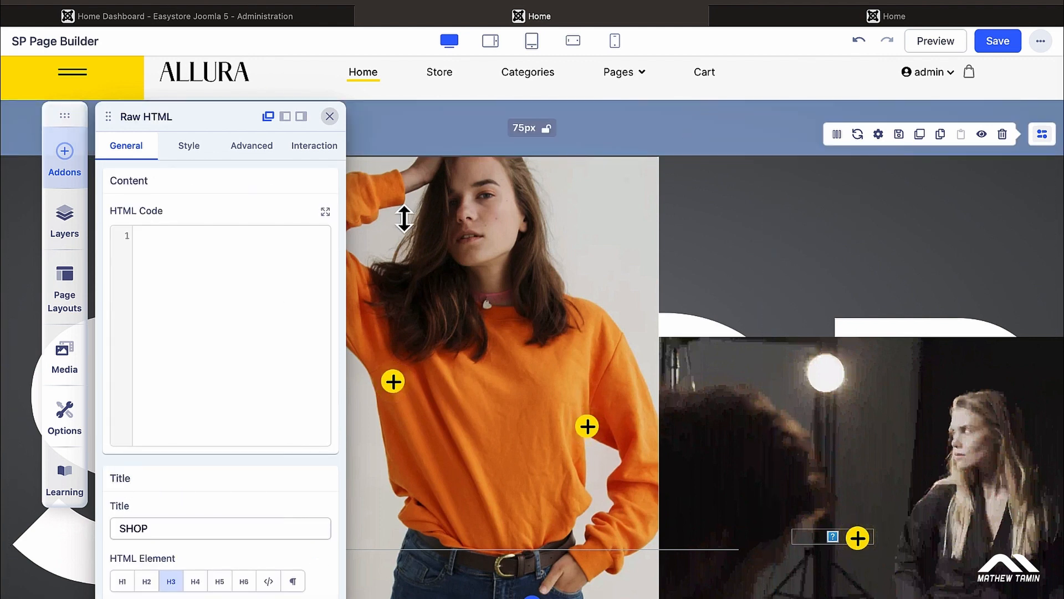
left_click(330, 117)
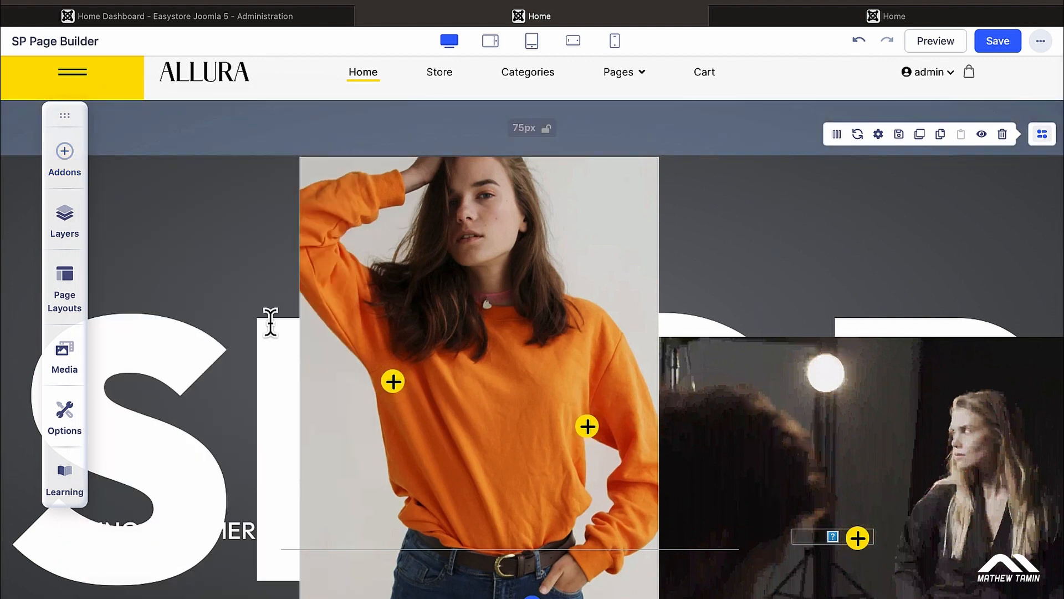
scroll(269, 321, "down", 4)
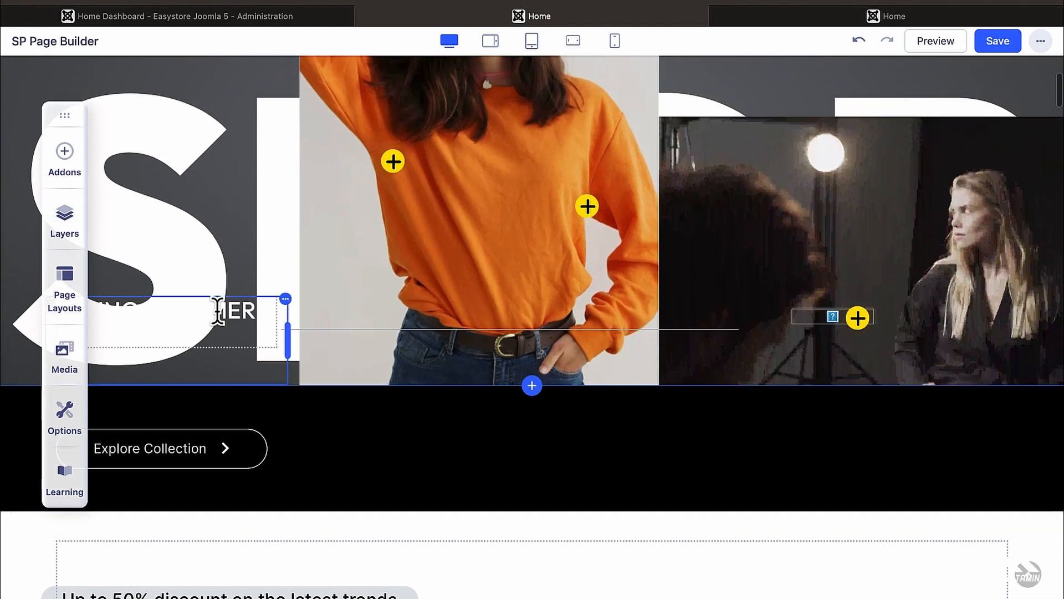
left_click(223, 312)
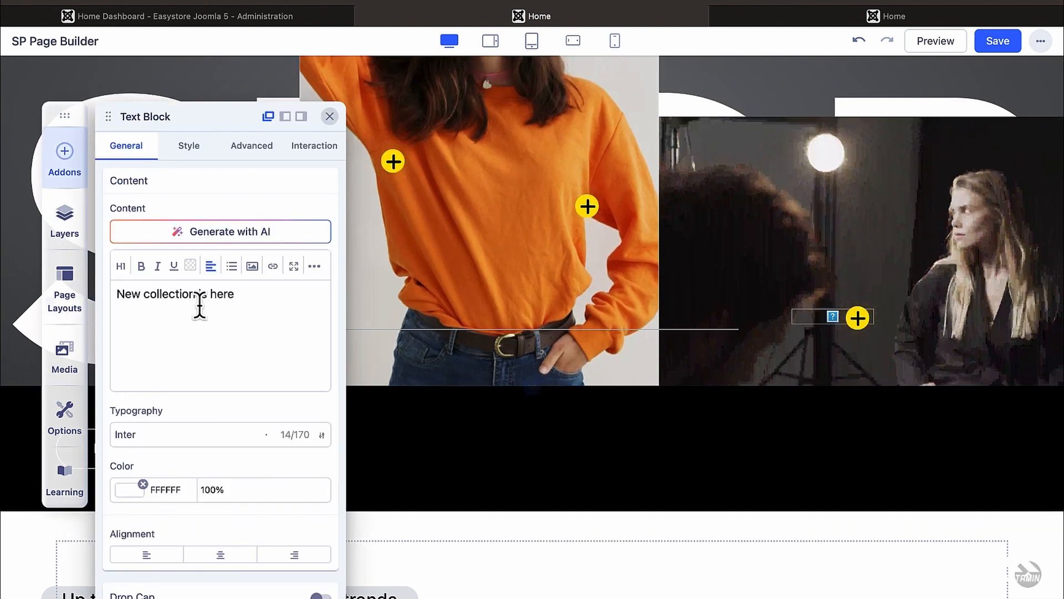
left_click(898, 16)
scroll(299, 410, "down", 1)
scroll(300, 410, "down", 1)
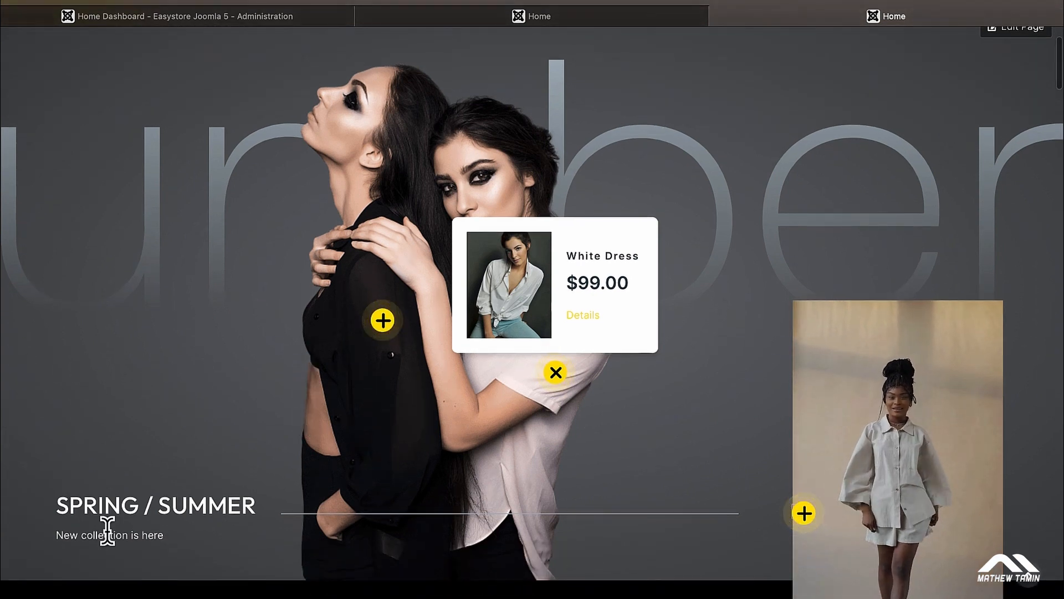
left_click(461, 19)
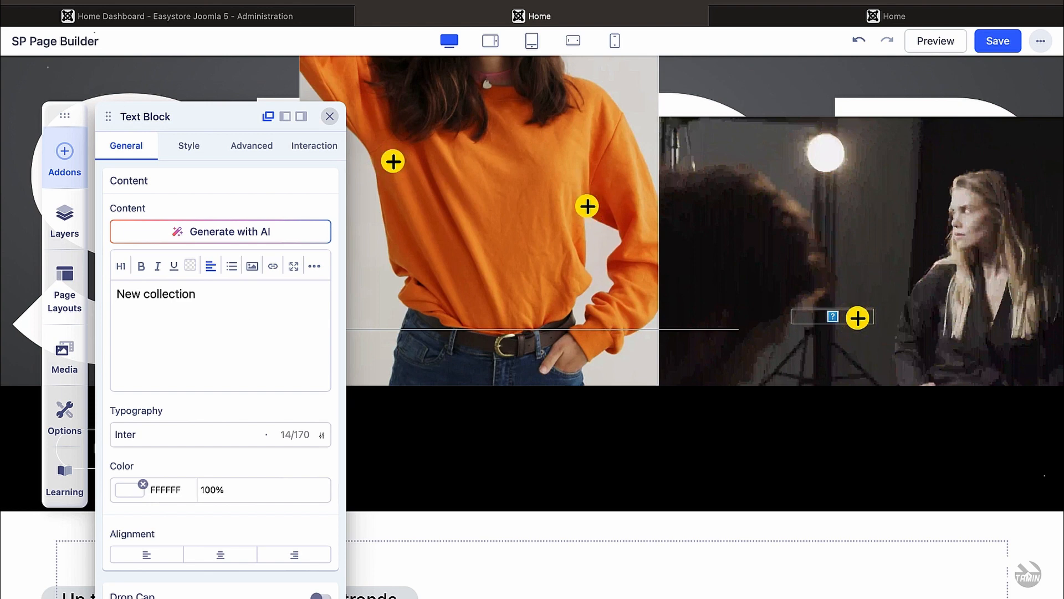
scroll(278, 364, "down", 6)
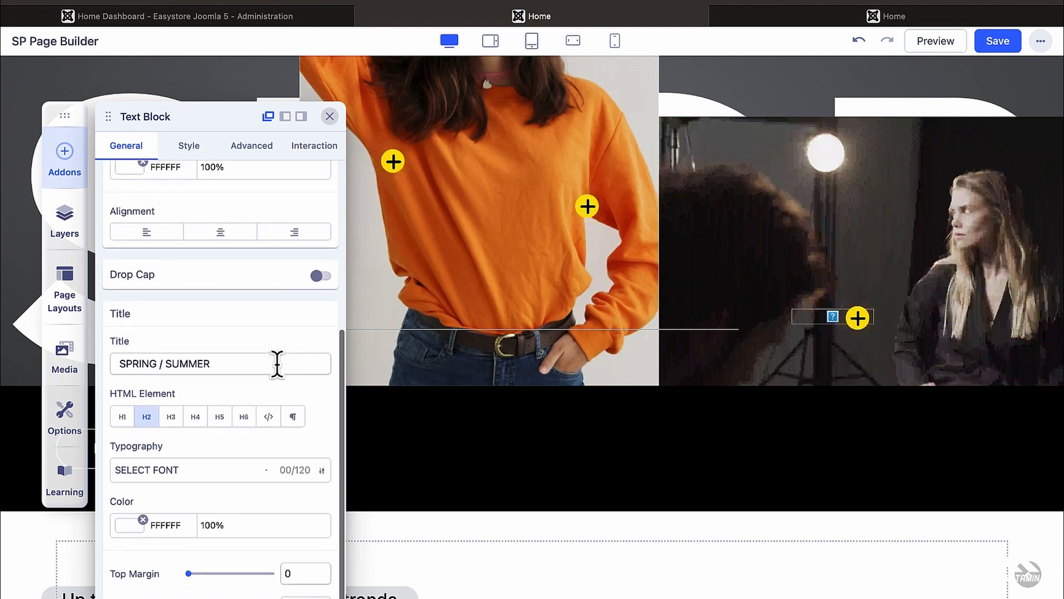
Step: Change the collection title from SPRING / SUMMER to WINTER / FALL and close the panel
left_click(917, 21)
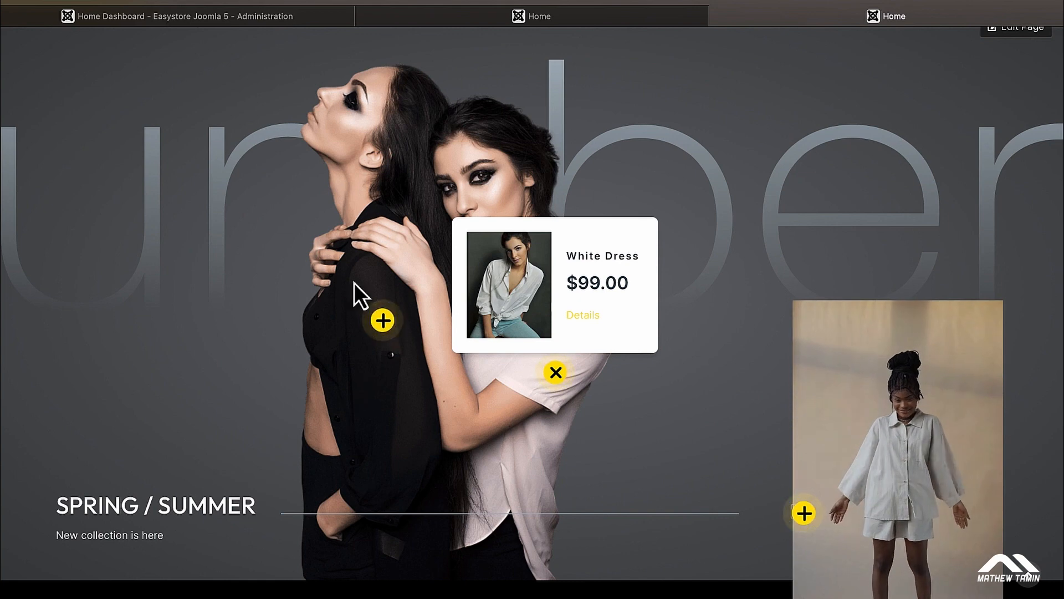
left_click(546, 18)
double_click(150, 364)
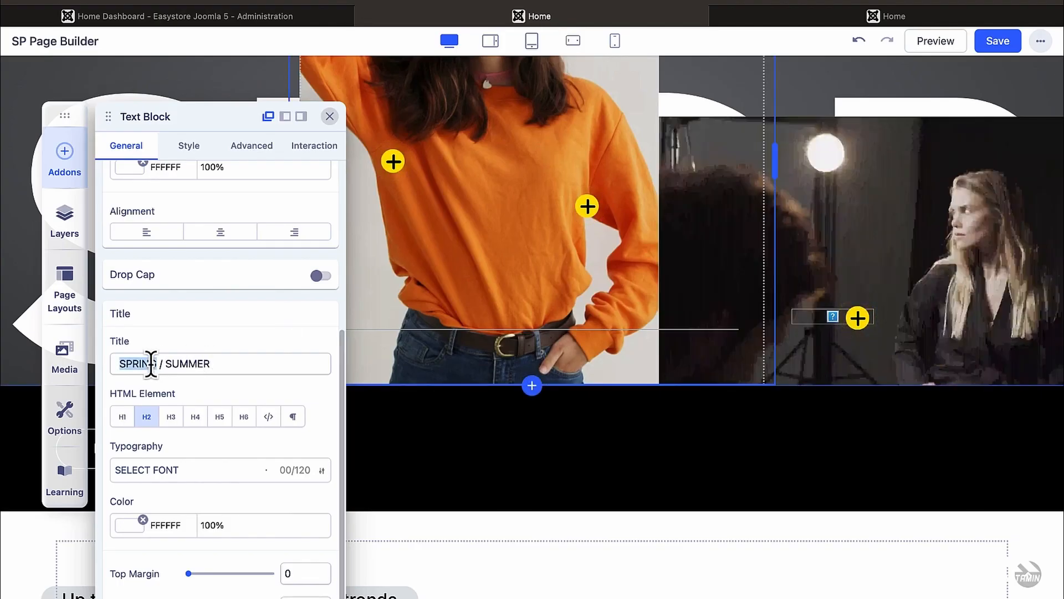
type("WINTER / FALL")
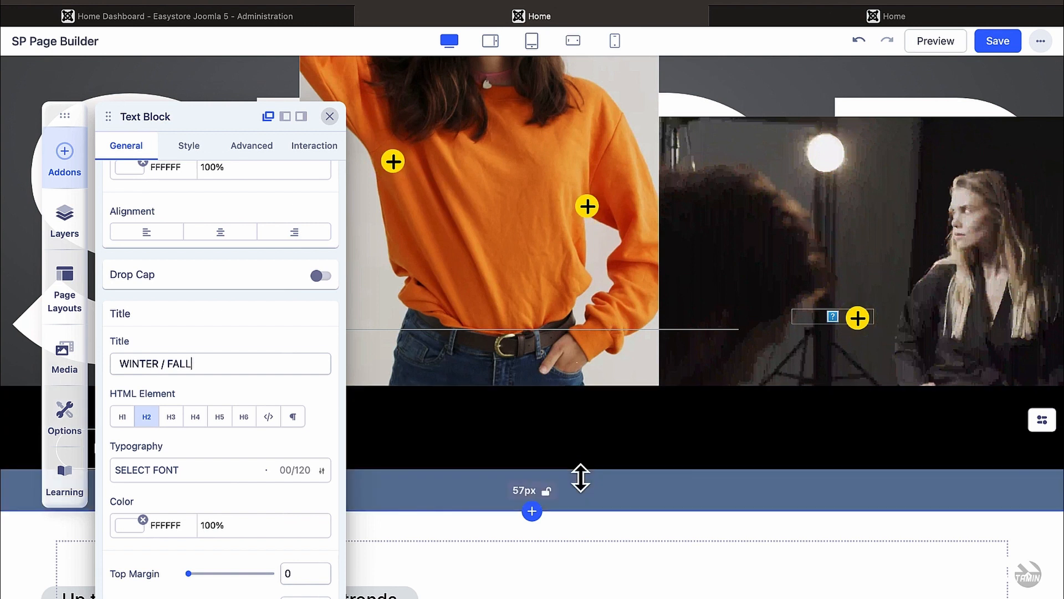
left_click(330, 117)
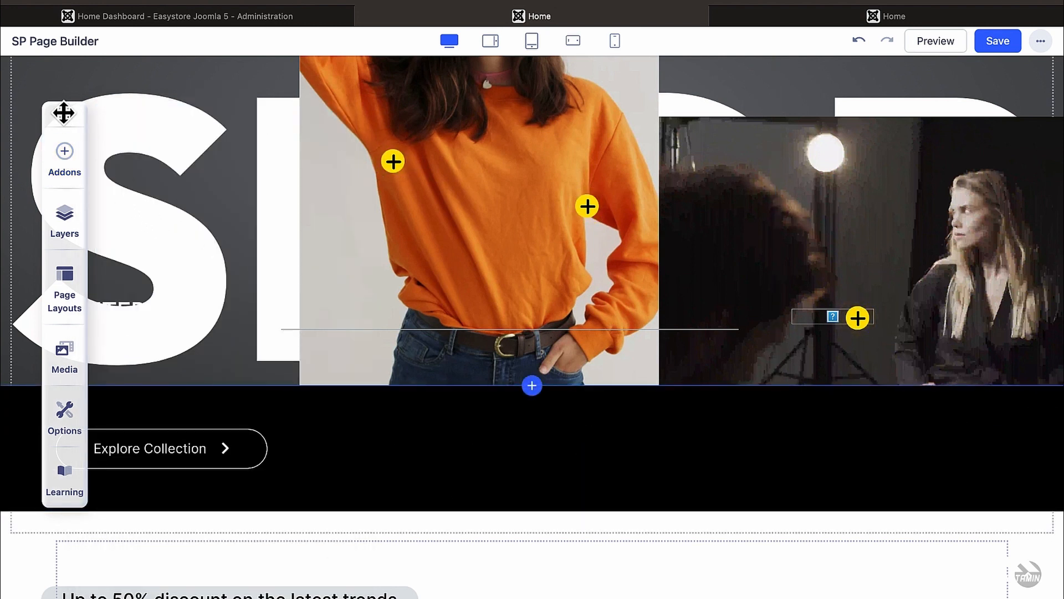
Step: Move the floating builder panel aside and check the Explore Collection button on the live page
left_click_drag(63, 113, 762, 148)
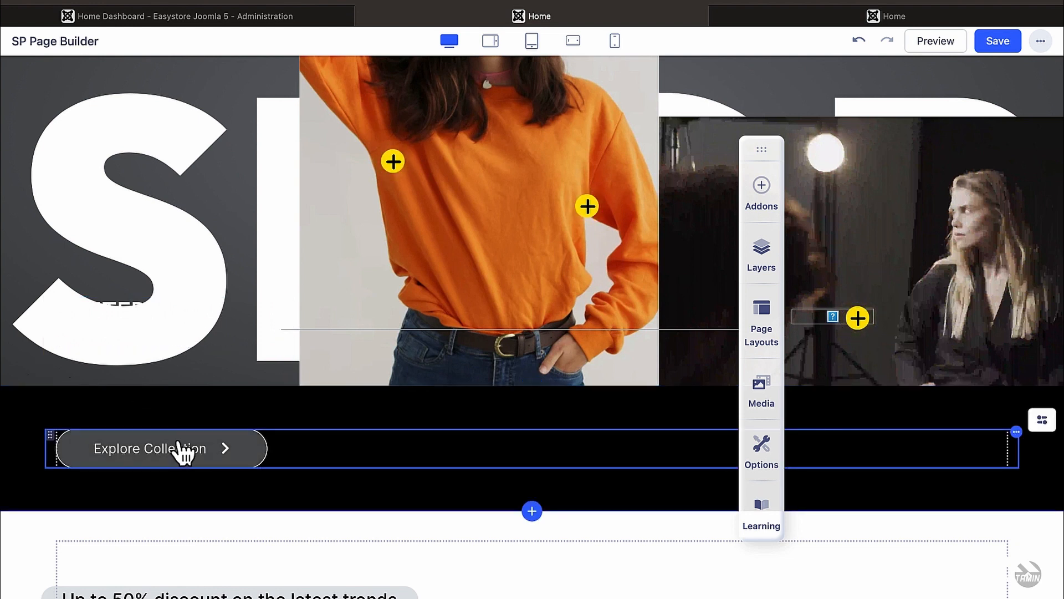
left_click(755, 23)
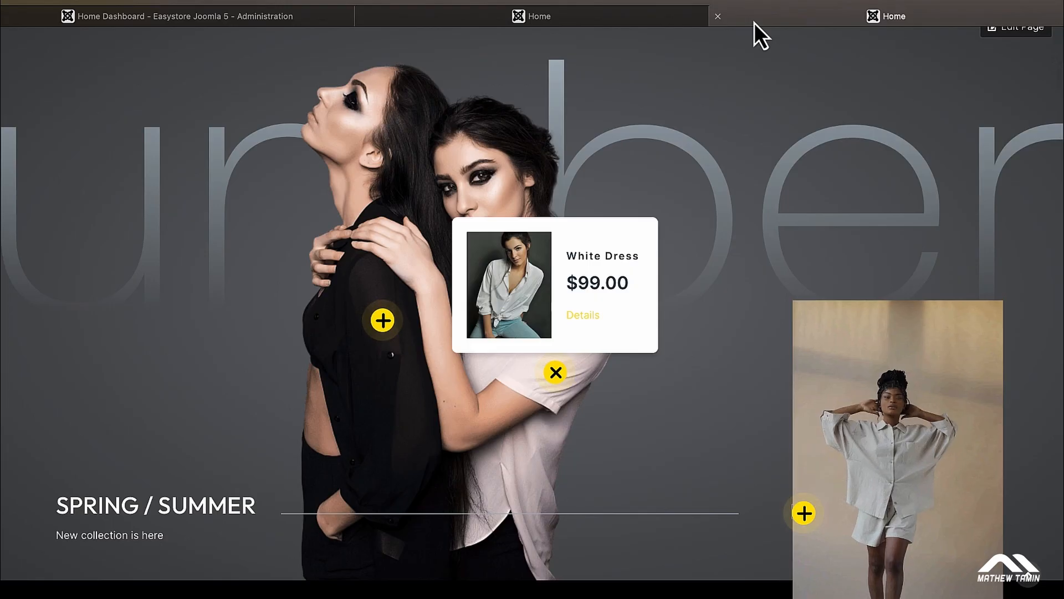
scroll(584, 340, "down", 4)
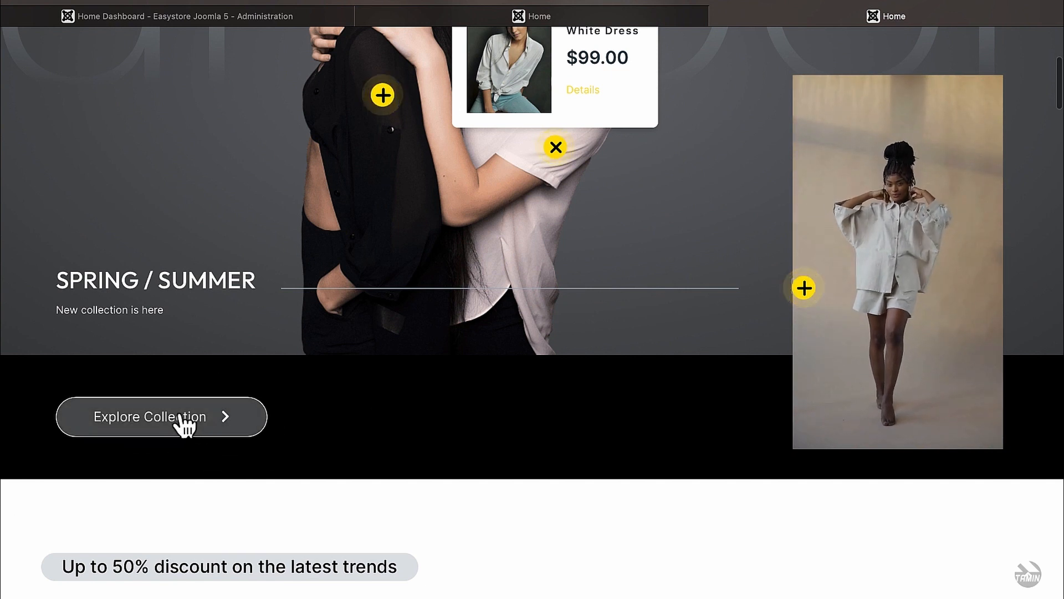
left_click(605, 15)
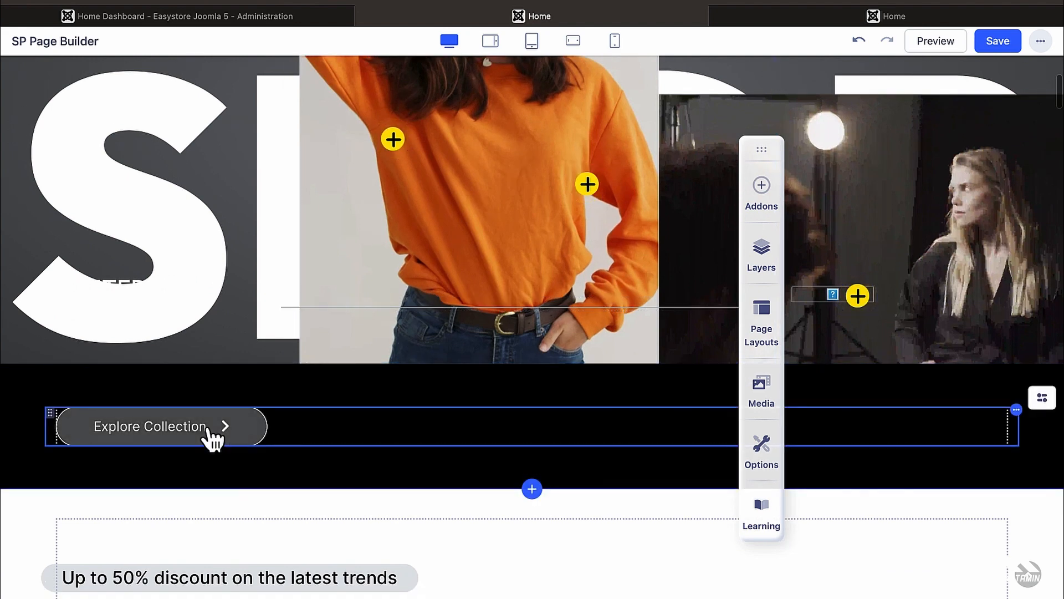
Step: Open the Explore Collection button's link options, try the URL option, and test the button live
left_click(207, 432)
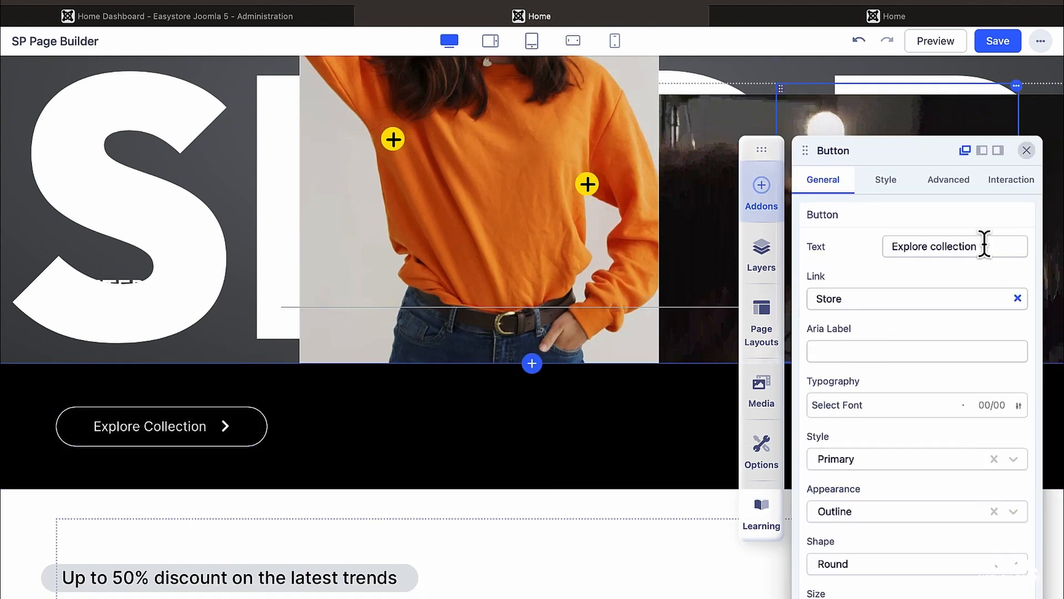
scroll(970, 416, "down", 5)
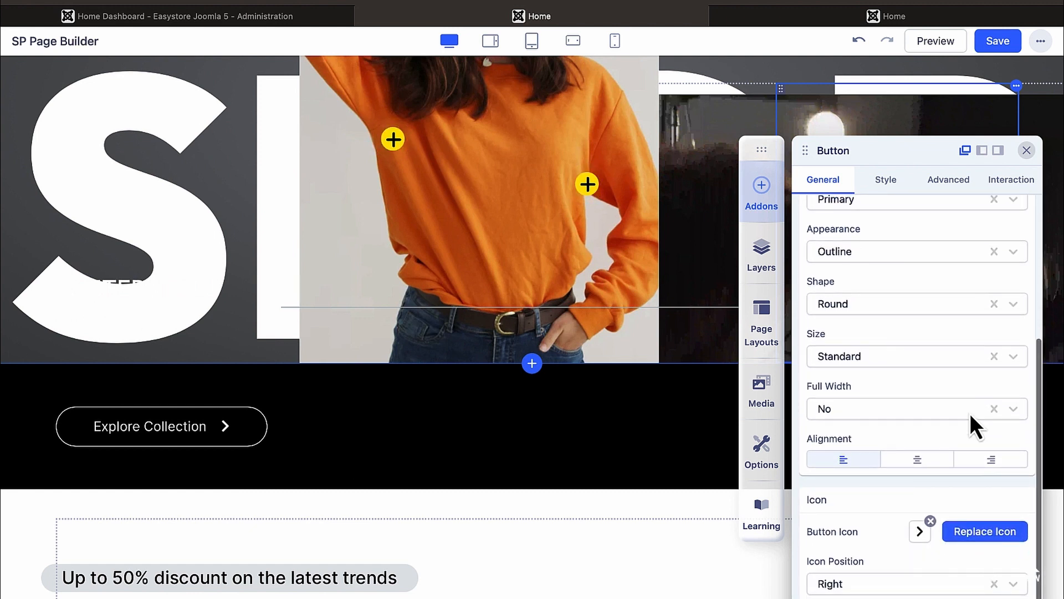
scroll(970, 415, "up", 5)
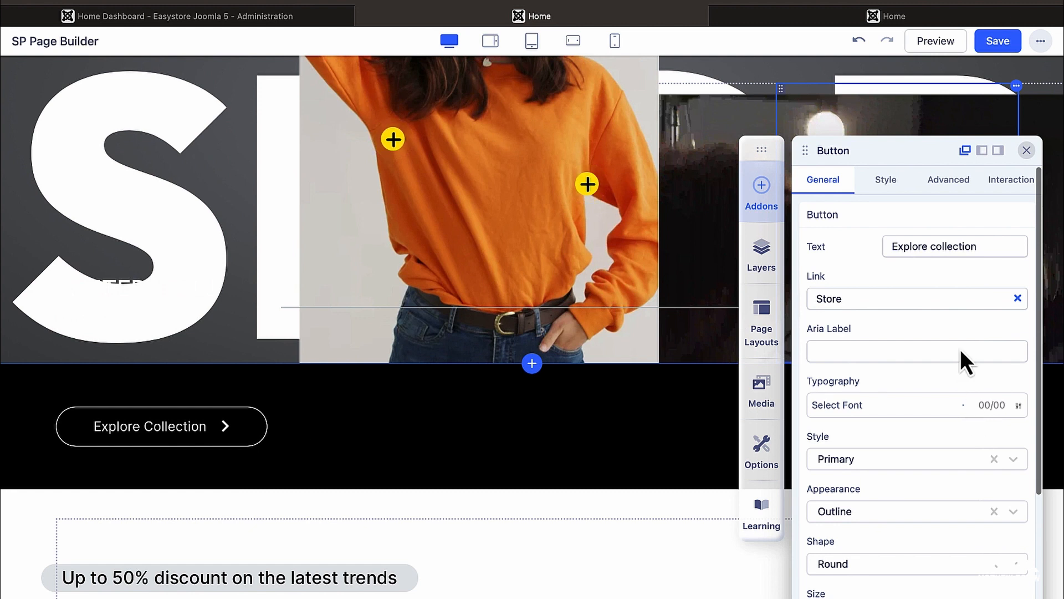
left_click(912, 298)
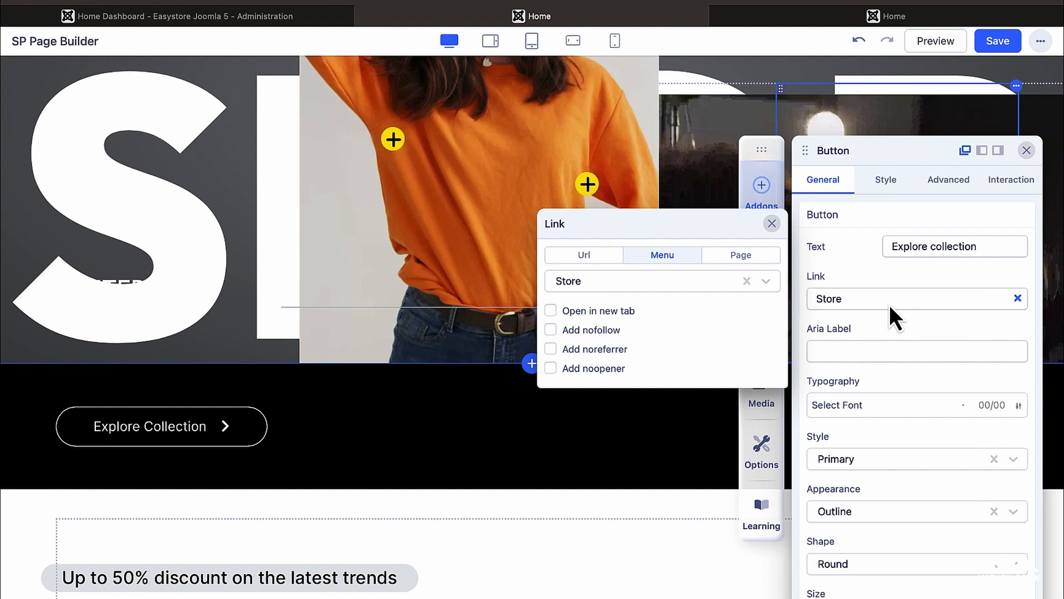
left_click(589, 256)
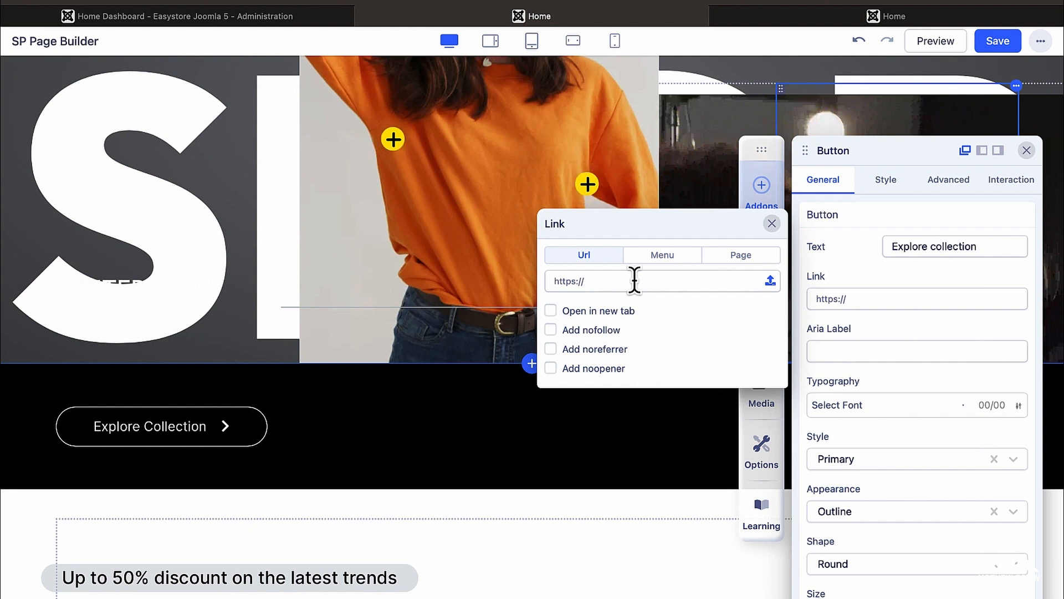
left_click(836, 16)
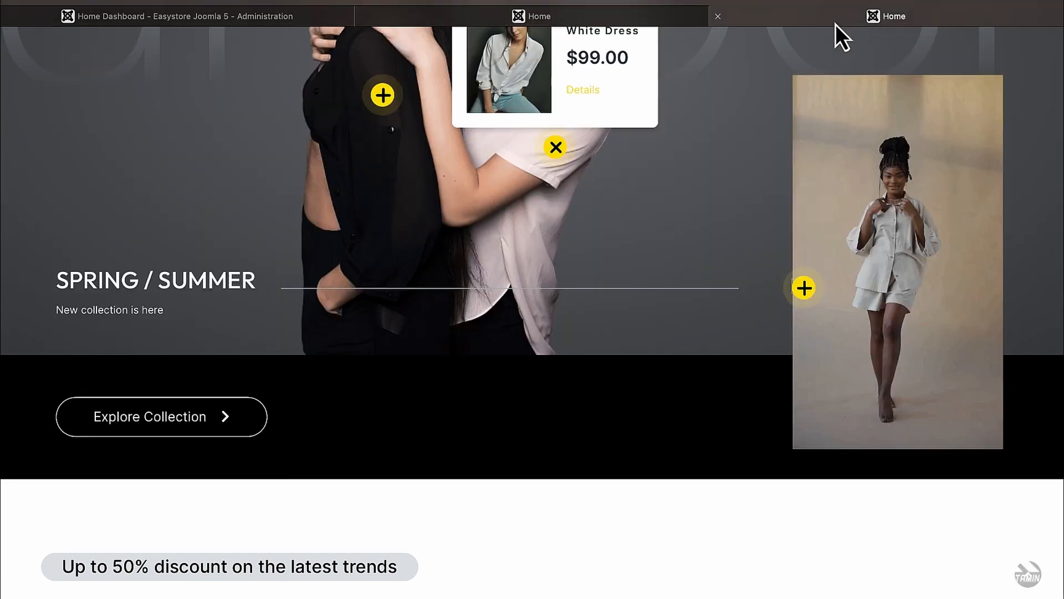
left_click(174, 428)
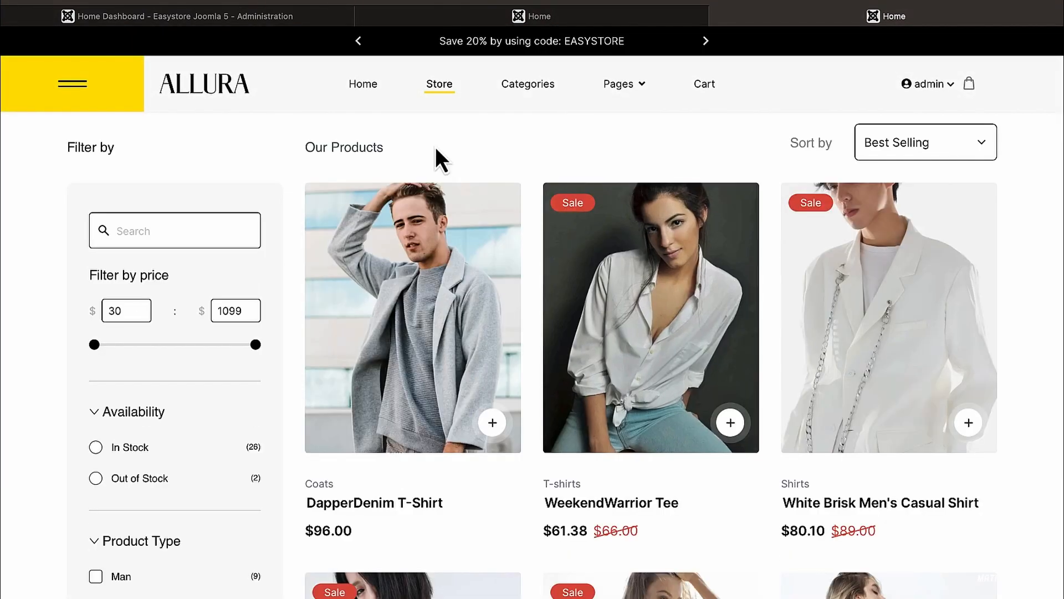
left_click(576, 26)
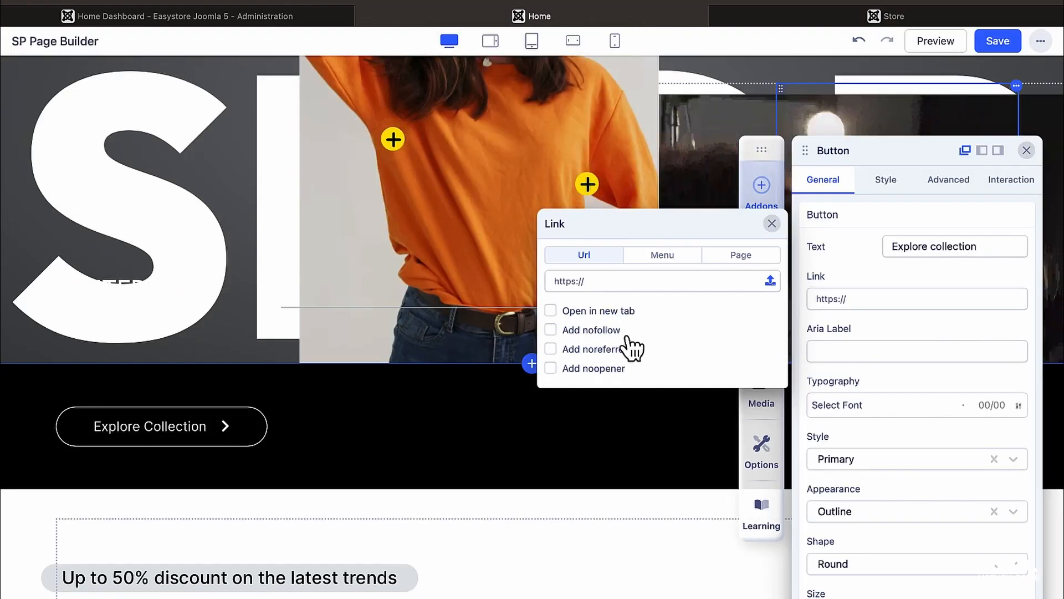
Step: Toggle Open in new tab on and off and browse the Page list, leaving the link unchanged
left_click(552, 313)
left_click(551, 310)
left_click(734, 255)
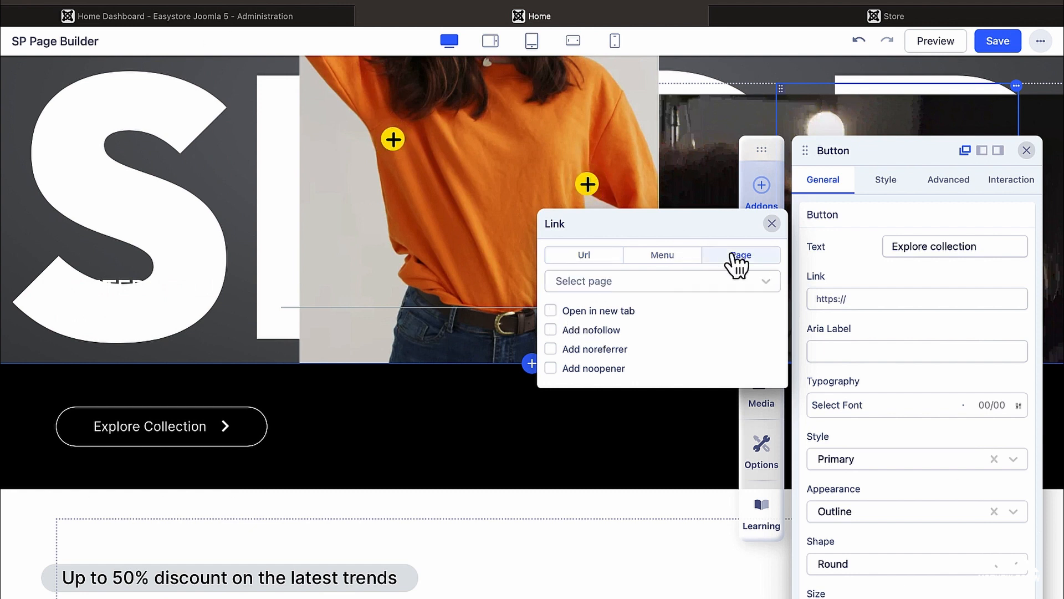
left_click(715, 287)
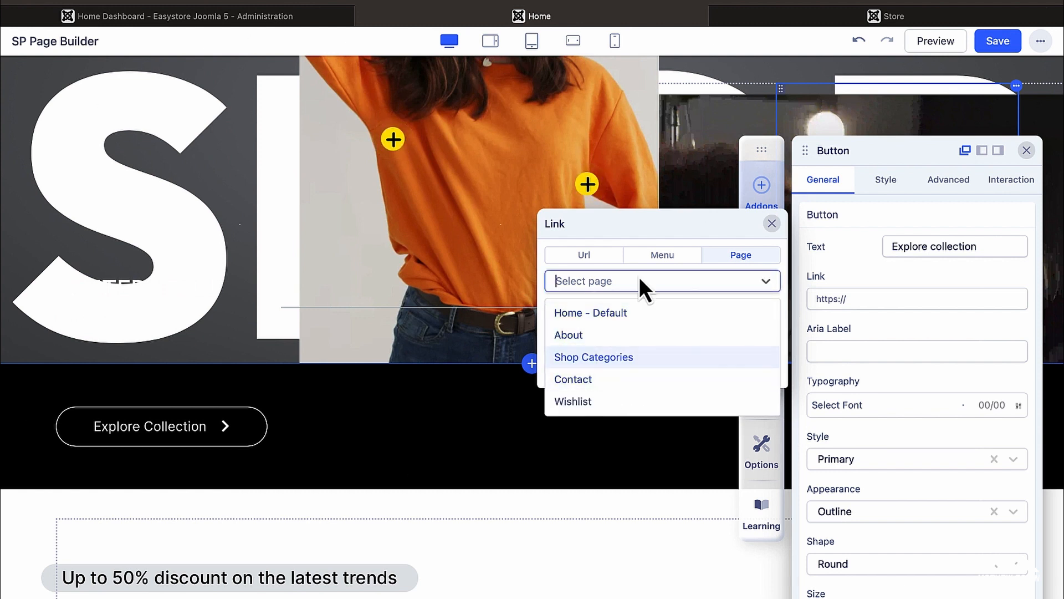
left_click(671, 228)
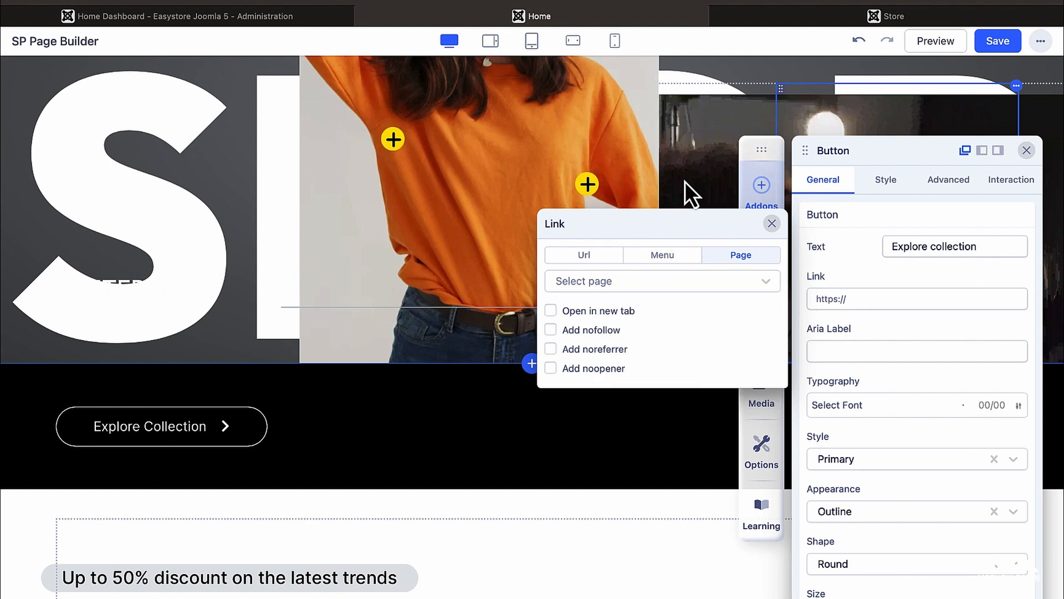
left_click(783, 23)
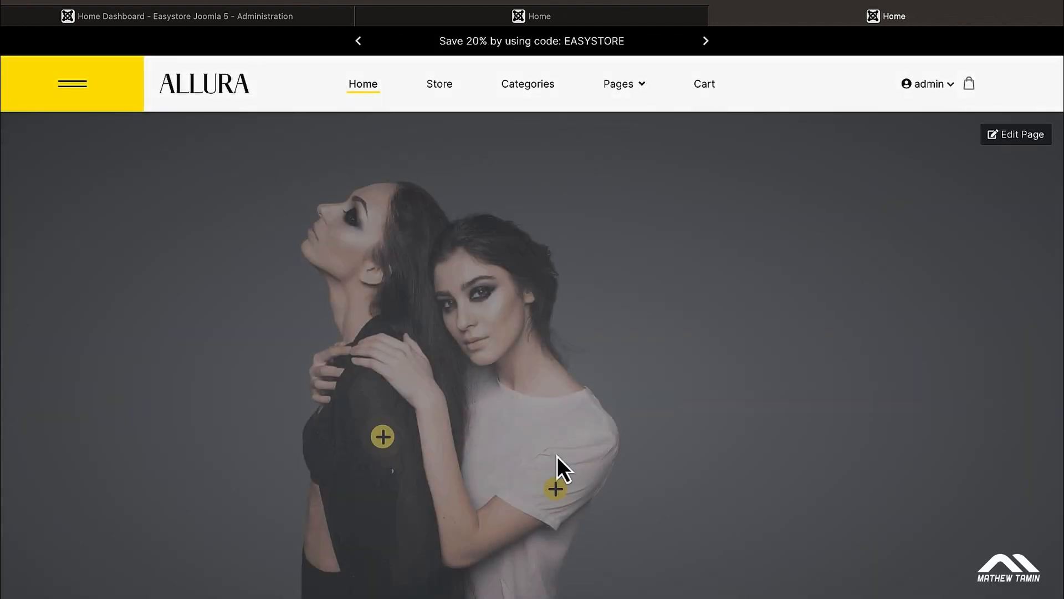
Step: Scroll through the live SPRING / SUMMER hero, then return to the editor and close the Link popup
scroll(557, 457, "down", 2)
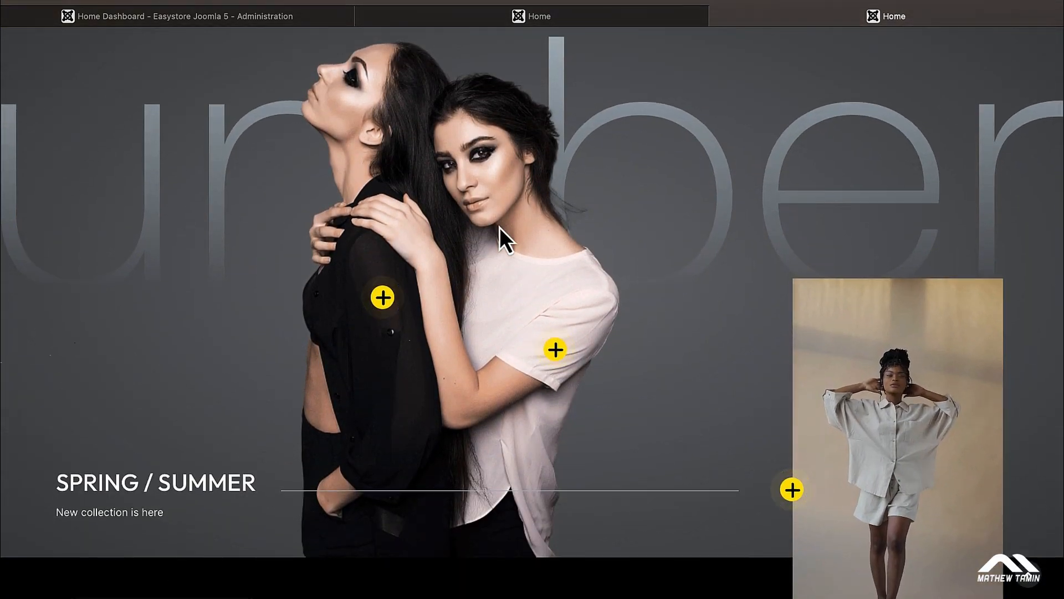
scroll(351, 382, "up", 2)
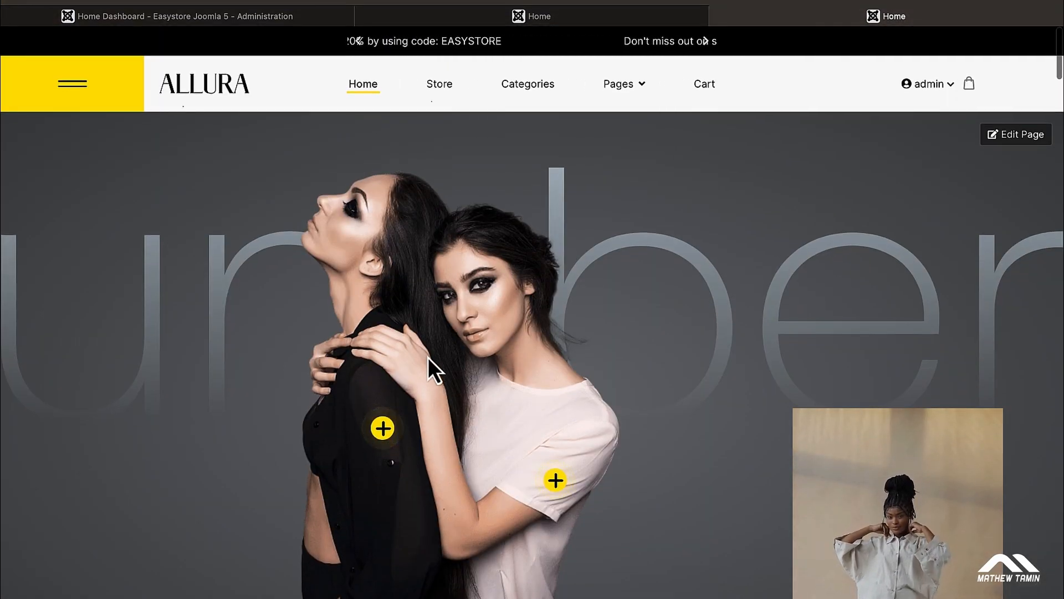
scroll(450, 380, "down", 2)
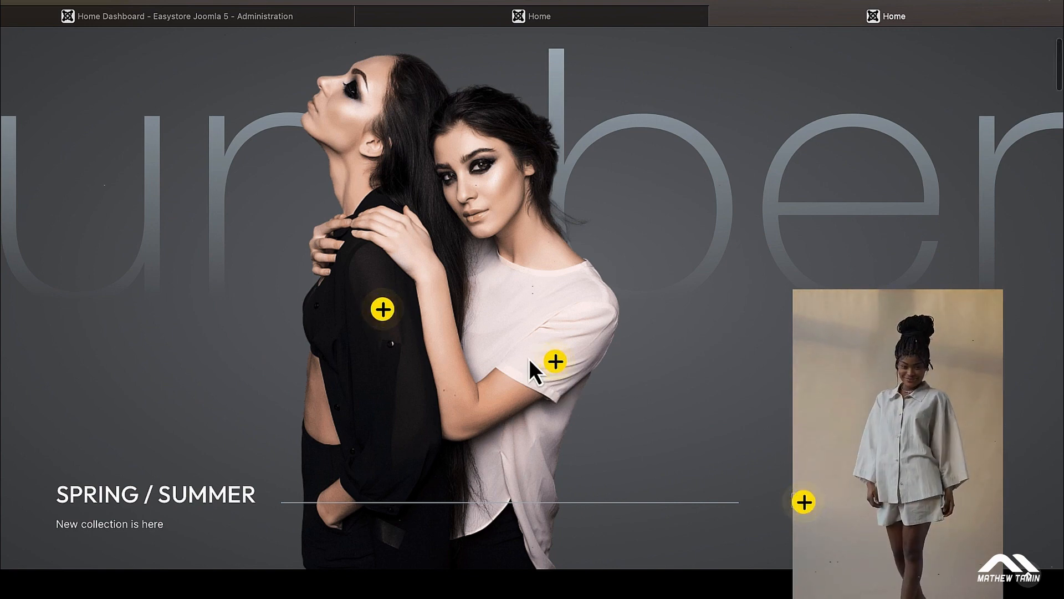
scroll(149, 482, "down", 1)
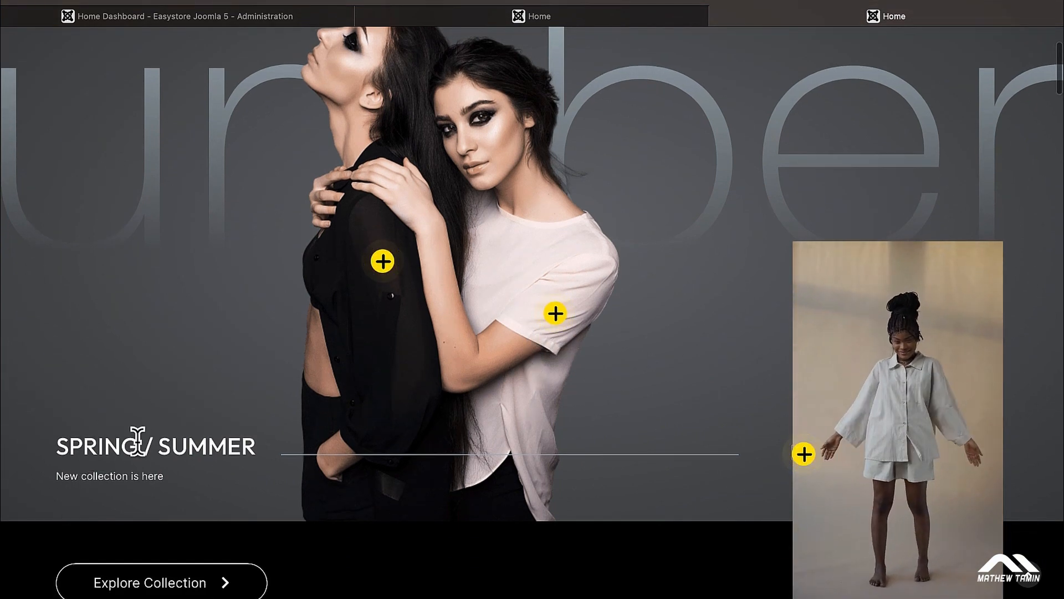
scroll(142, 523, "down", 2)
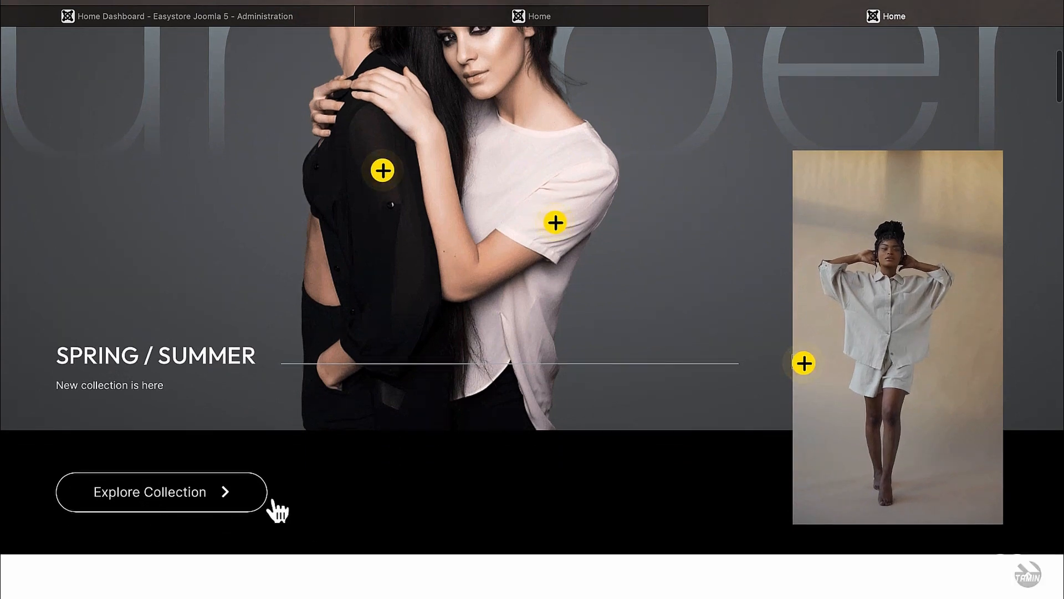
scroll(516, 474, "up", 5)
scroll(515, 474, "down", 2)
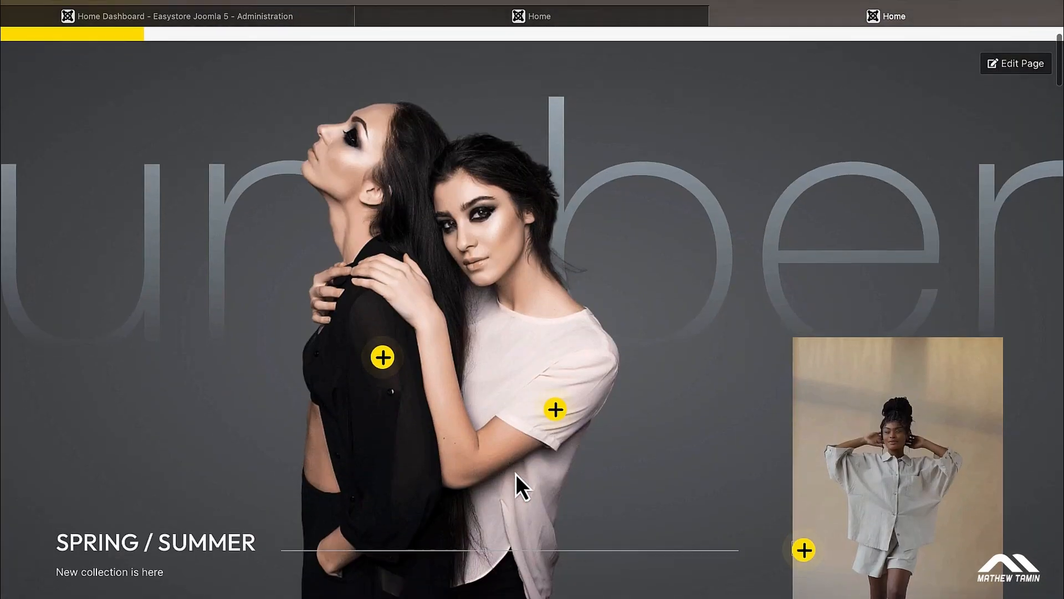
scroll(515, 473, "up", 2)
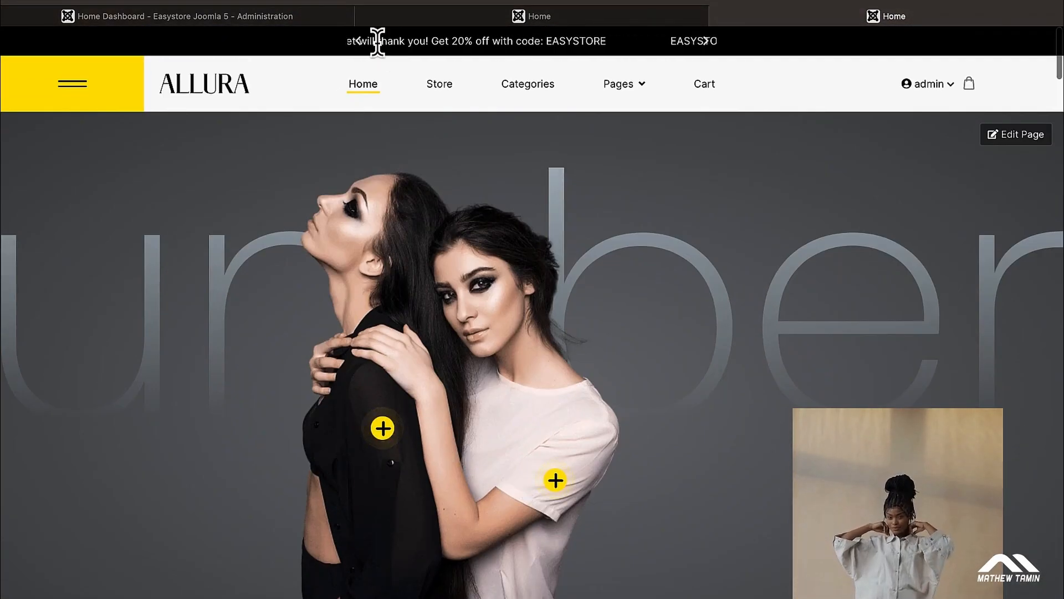
left_click(403, 24)
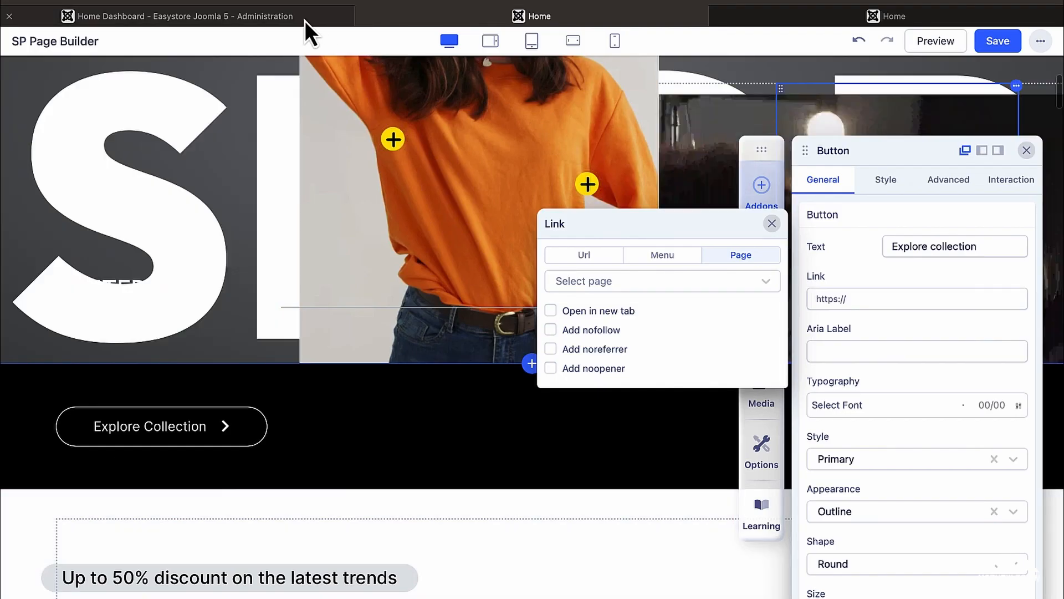
left_click(445, 476)
scroll(444, 473, "up", 2)
scroll(444, 472, "up", 5)
Step: Open the hero row's settings and switch its Background from Gradient to Color
left_click(105, 201)
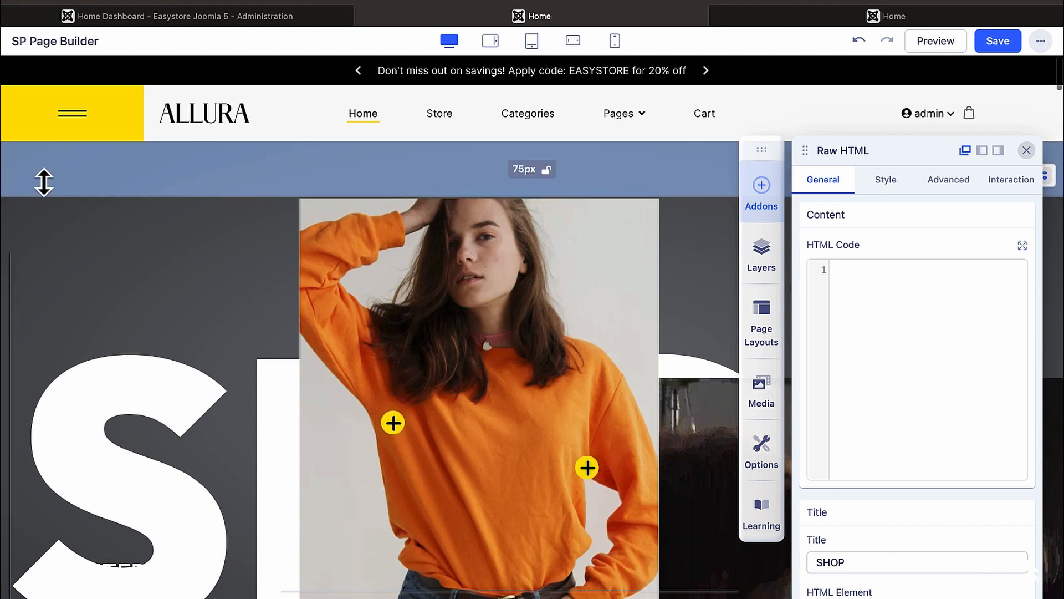
left_click(1027, 151)
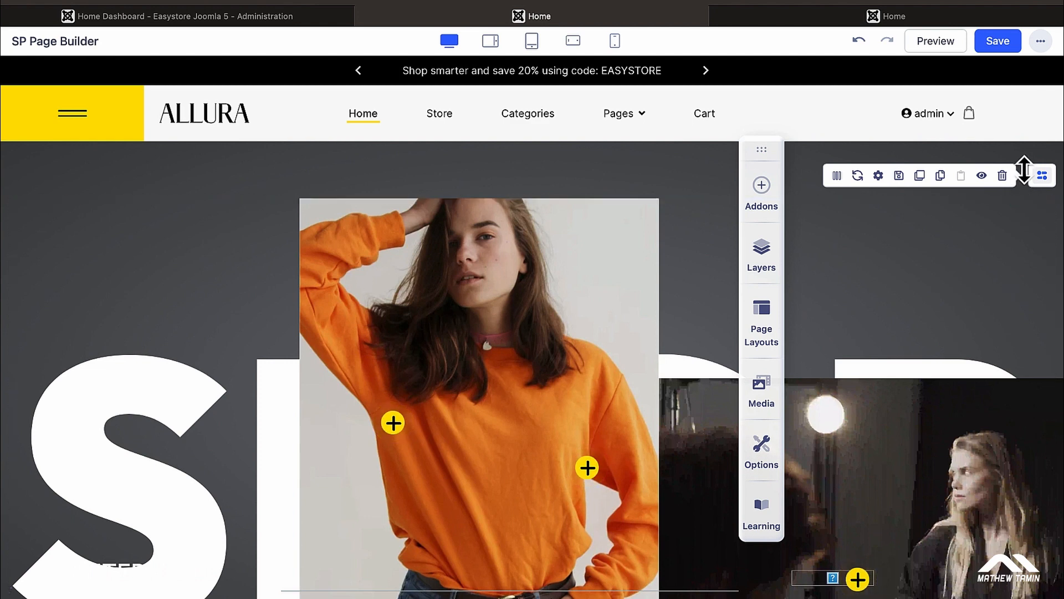
left_click(878, 177)
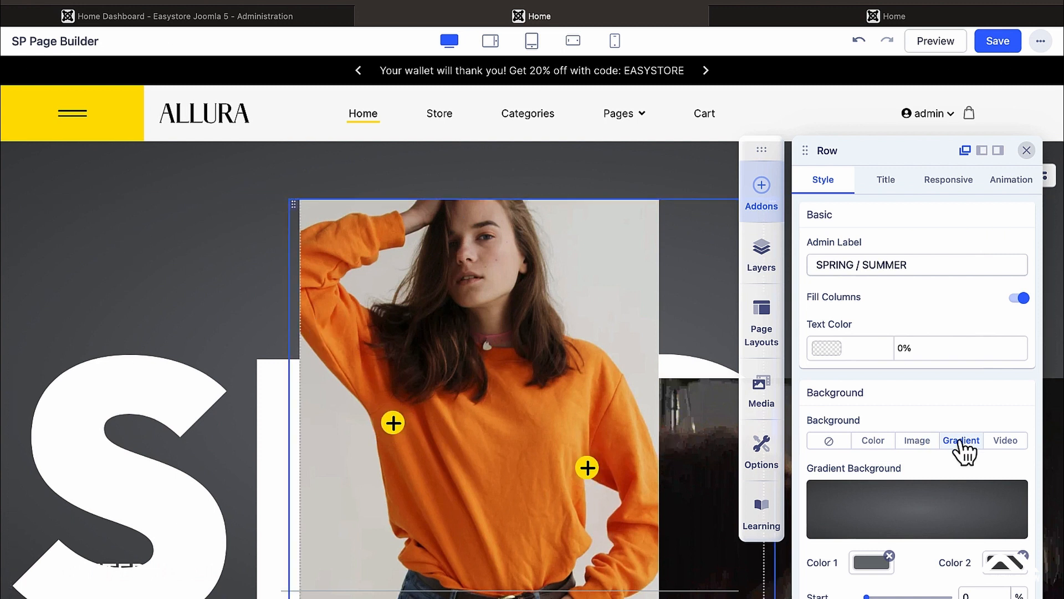
scroll(961, 446, "down", 3)
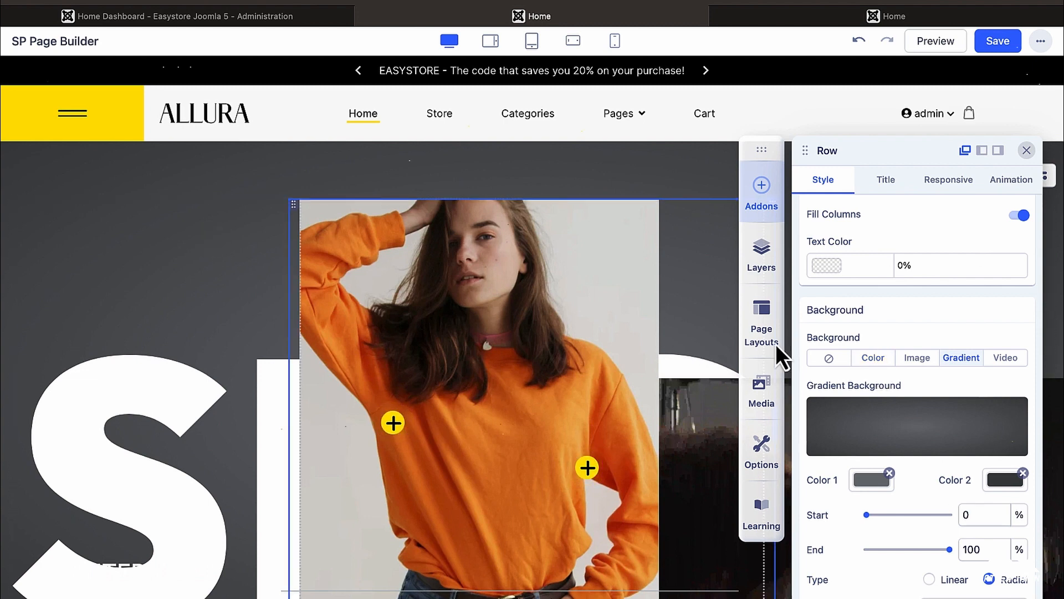
left_click(874, 361)
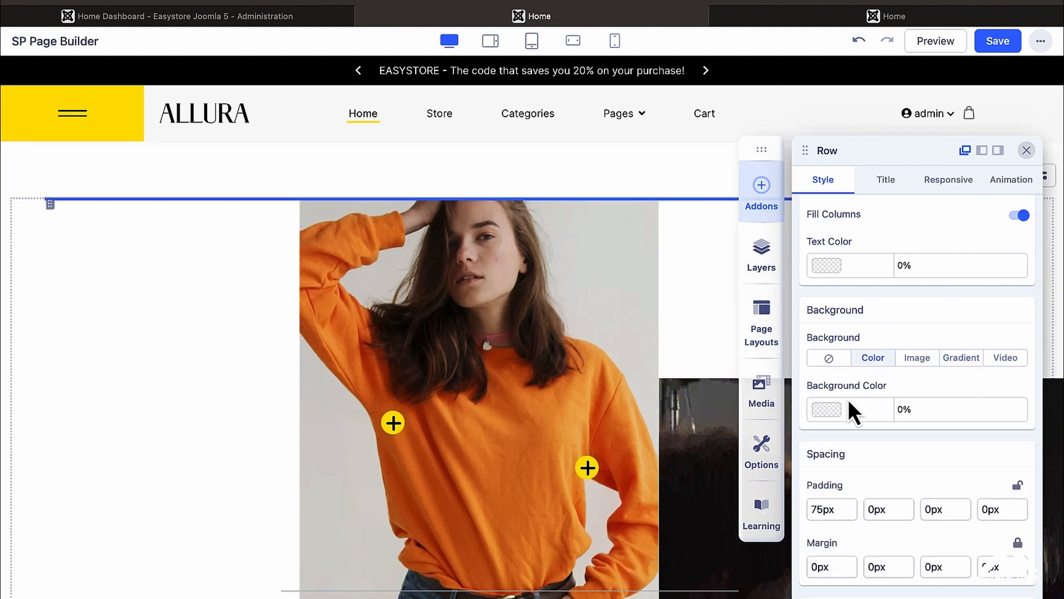
Step: Try a red B51111 colour, then the beige blouse photo as the hero row background
left_click(829, 410)
left_click(759, 355)
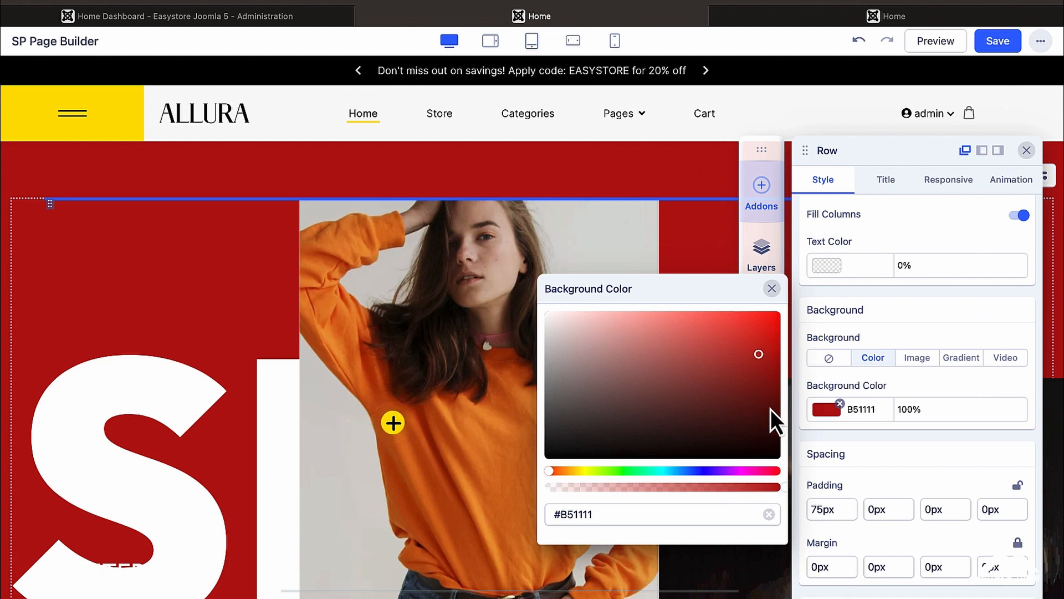
left_click(922, 361)
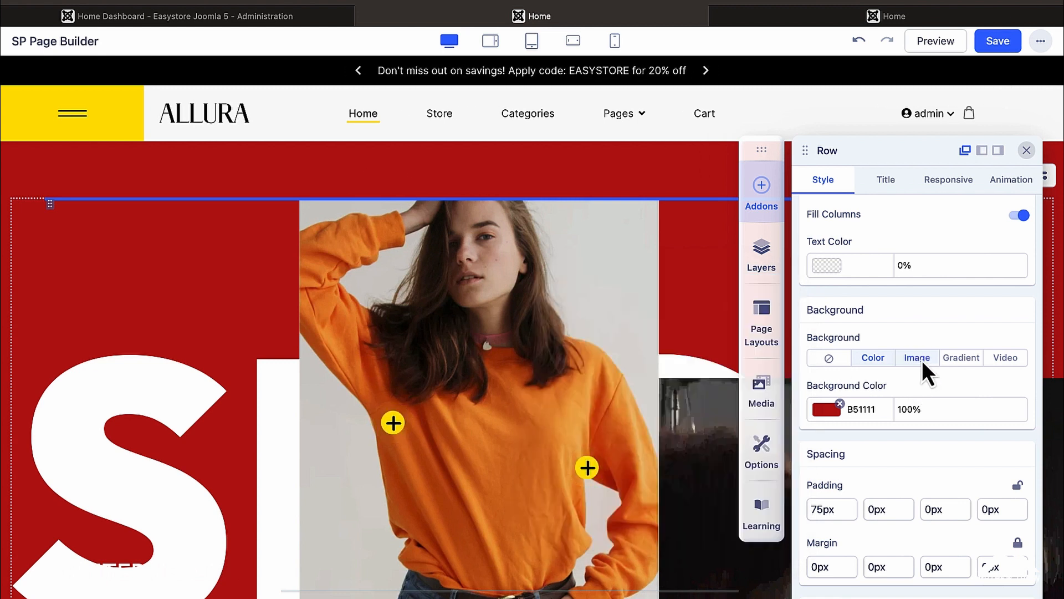
left_click(918, 358)
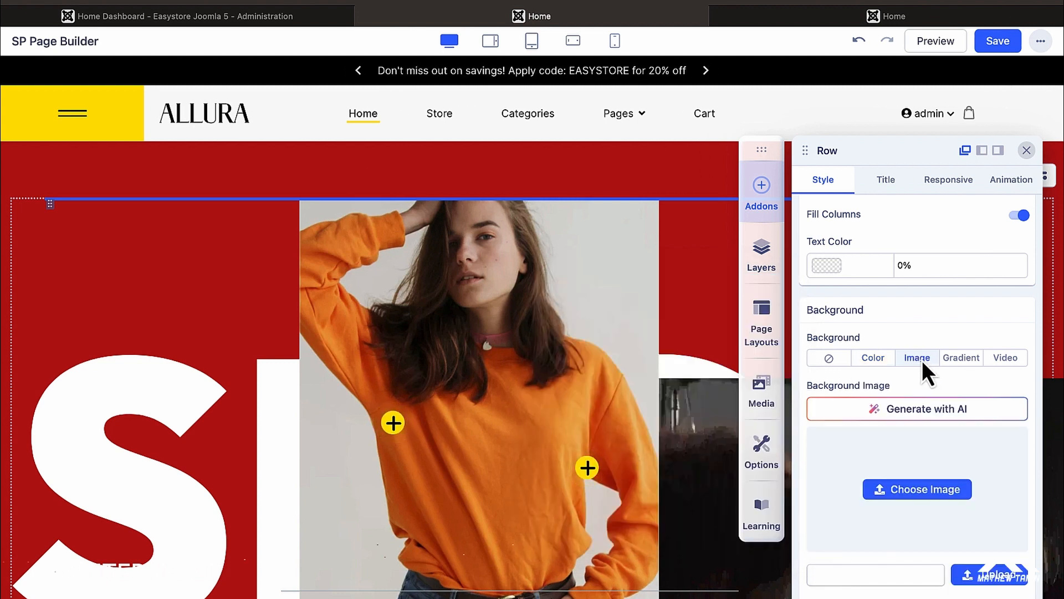
left_click(926, 490)
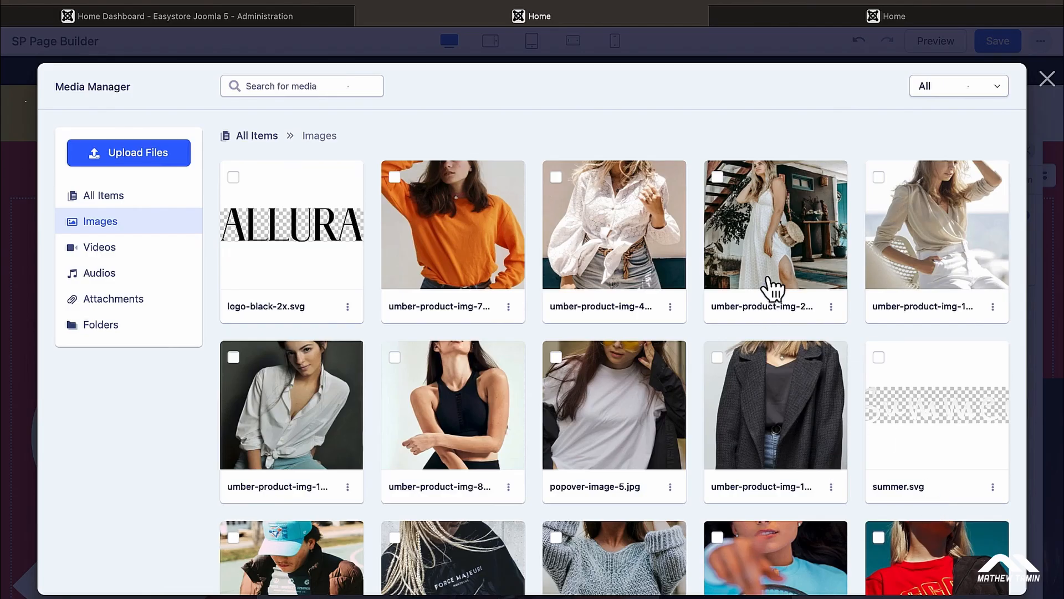
left_click(904, 222)
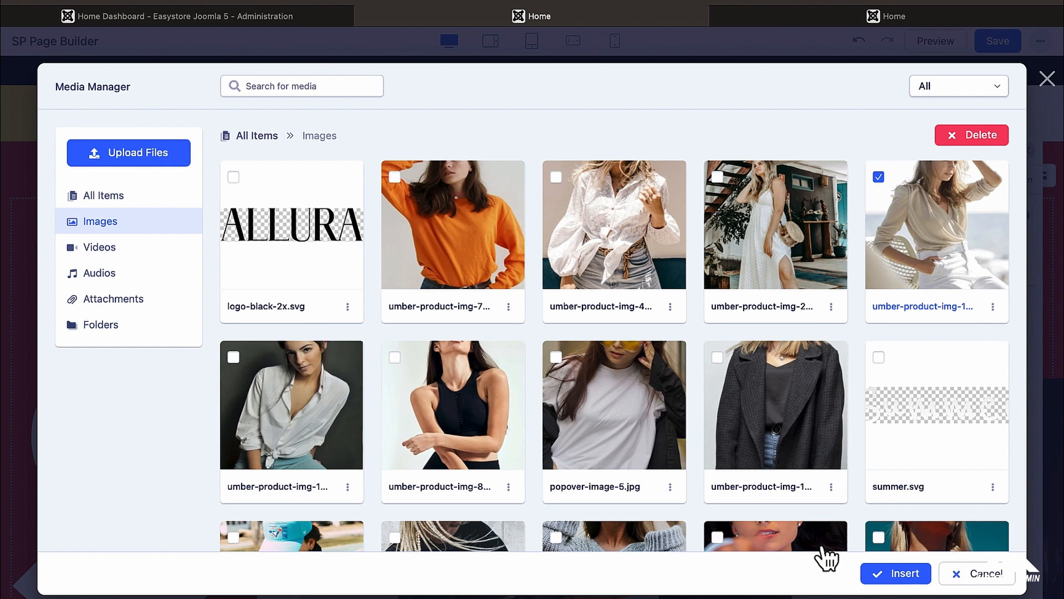
left_click(881, 576)
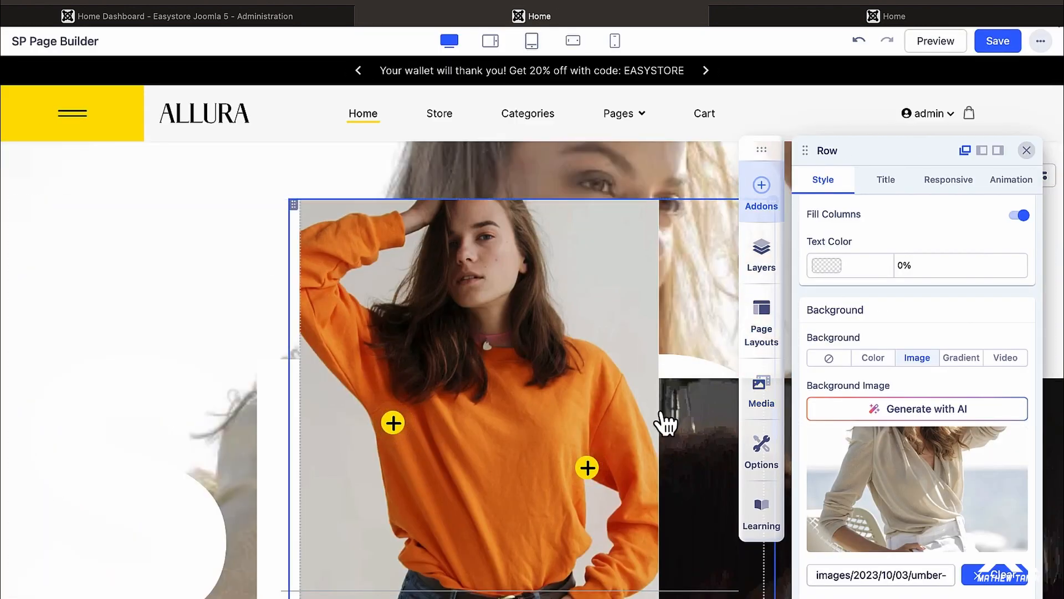
Step: Try video, image, colour and no background, then settle on a grey radial gradient, Center Center
left_click(958, 363)
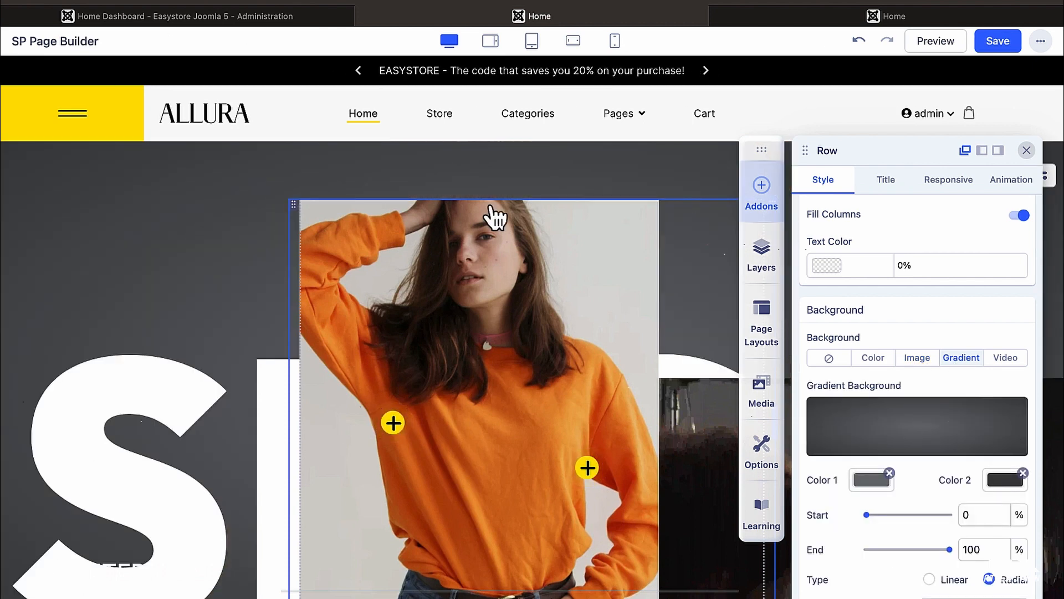
left_click(1006, 360)
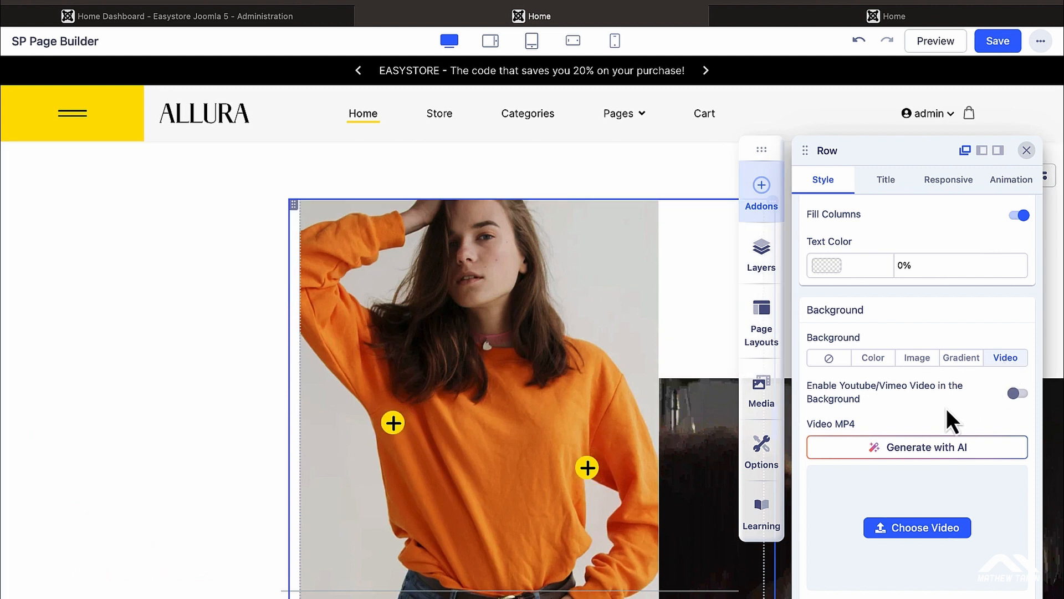
left_click(1016, 393)
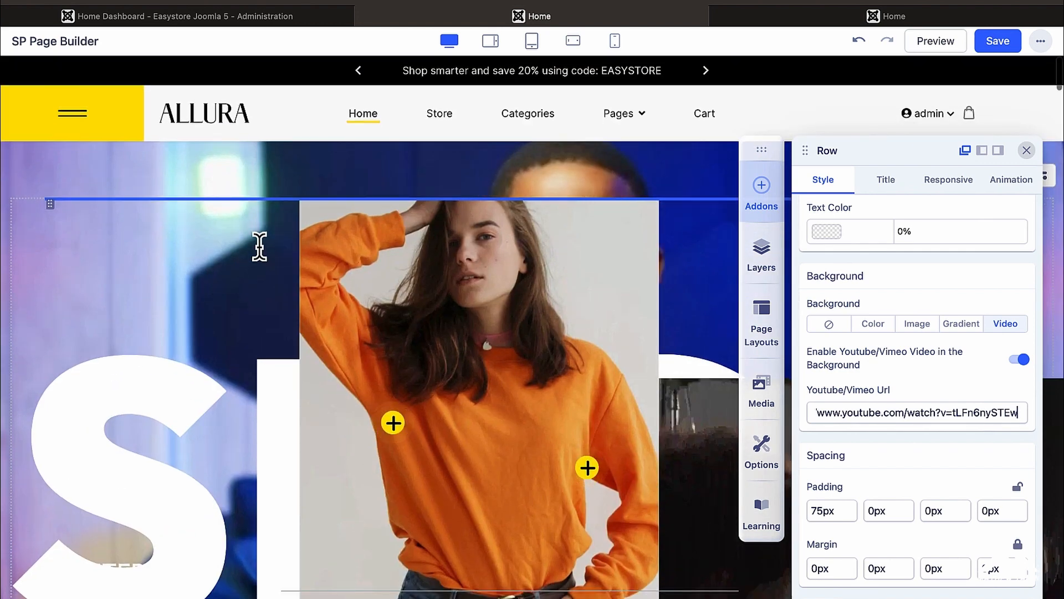
left_click(957, 324)
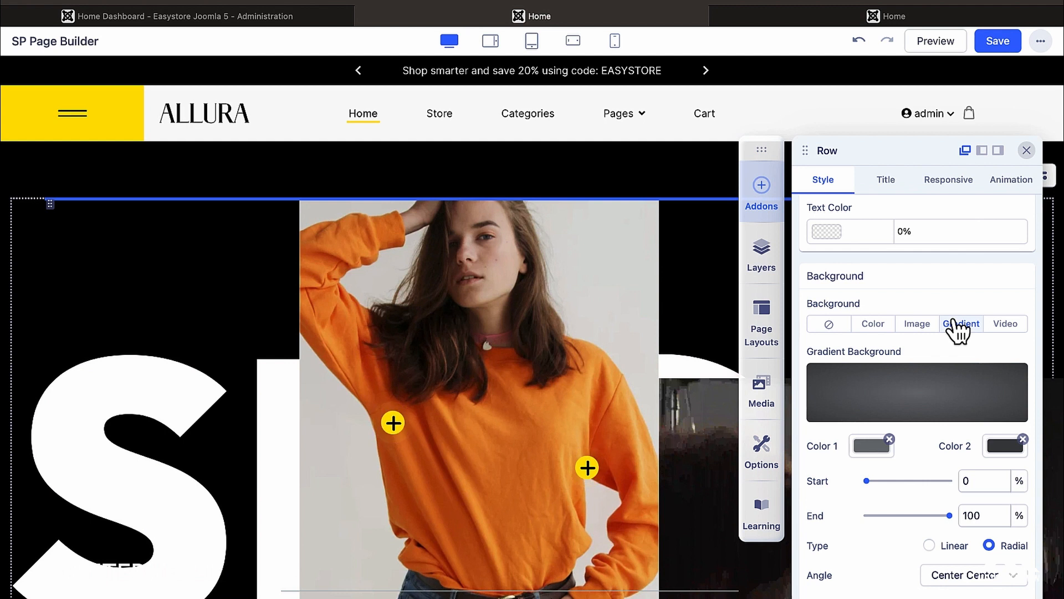
left_click(920, 325)
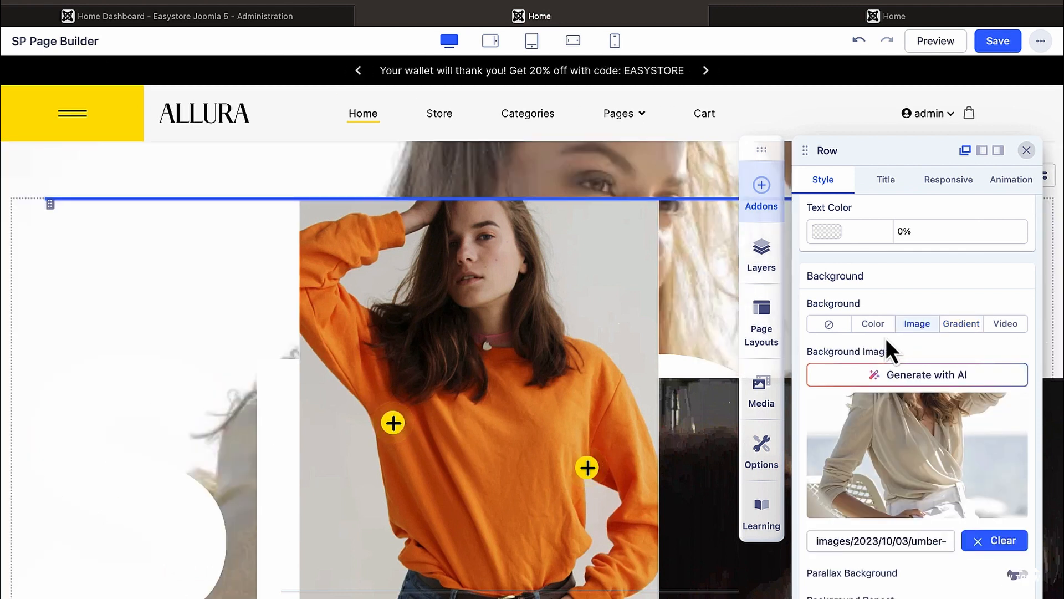
left_click(875, 324)
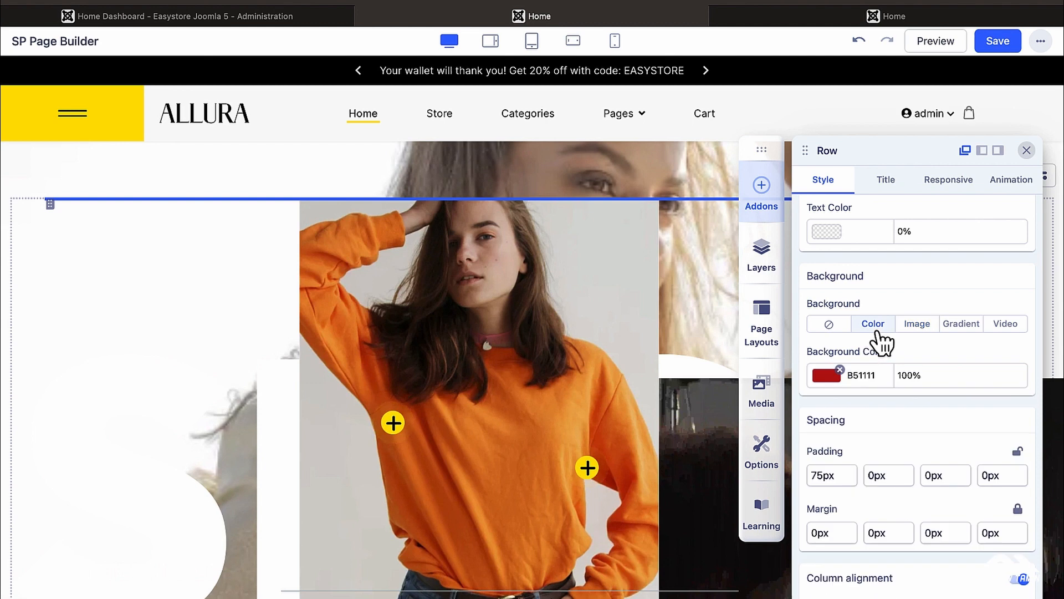
left_click(832, 324)
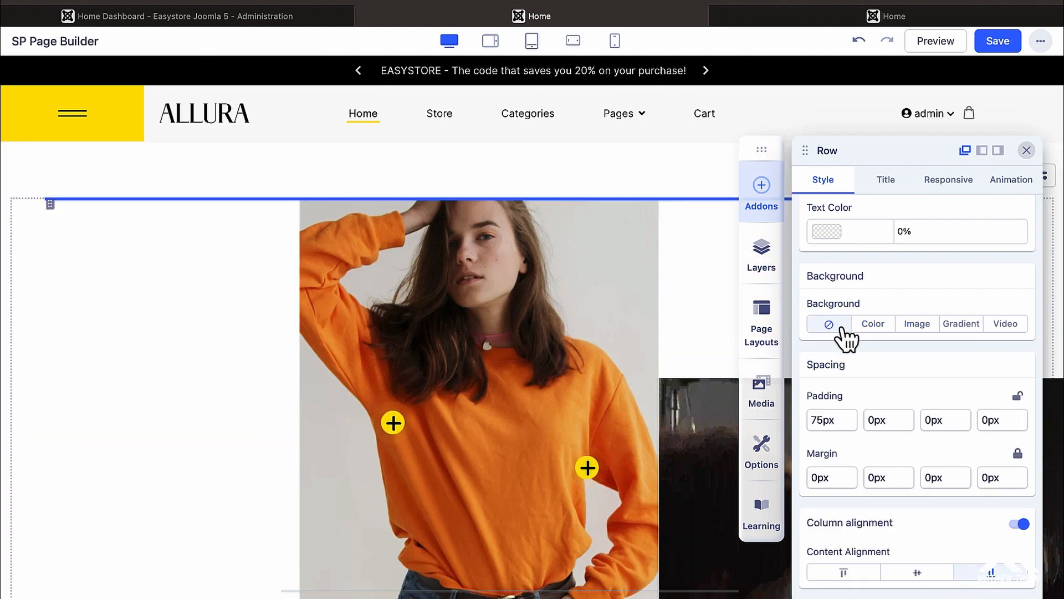
left_click(964, 328)
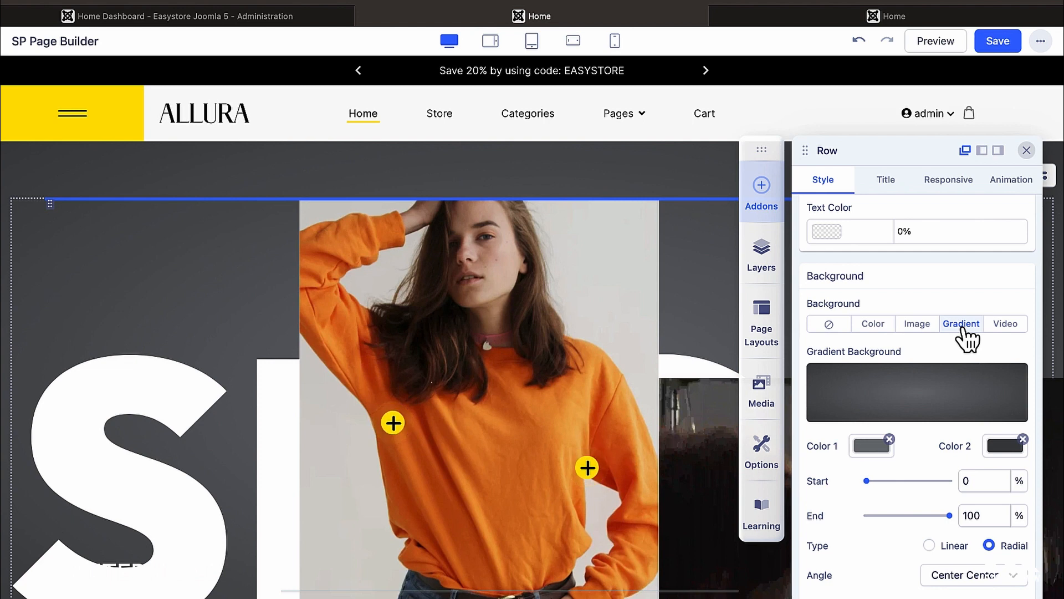
left_click(929, 17)
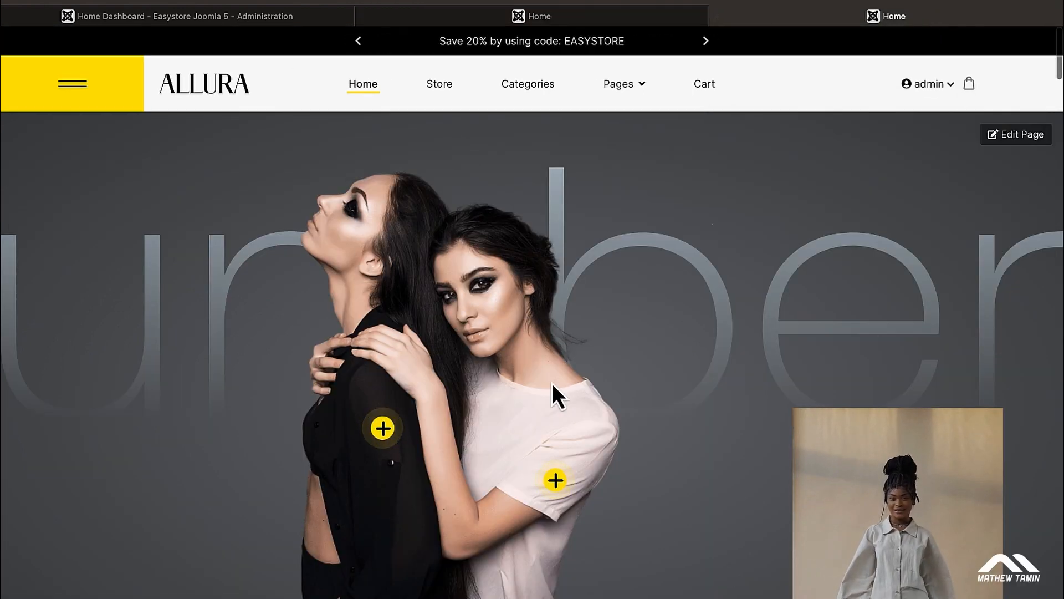
Step: Scroll the live Home page to review the hero on its dark grey backdrop
scroll(552, 388, "down", 2)
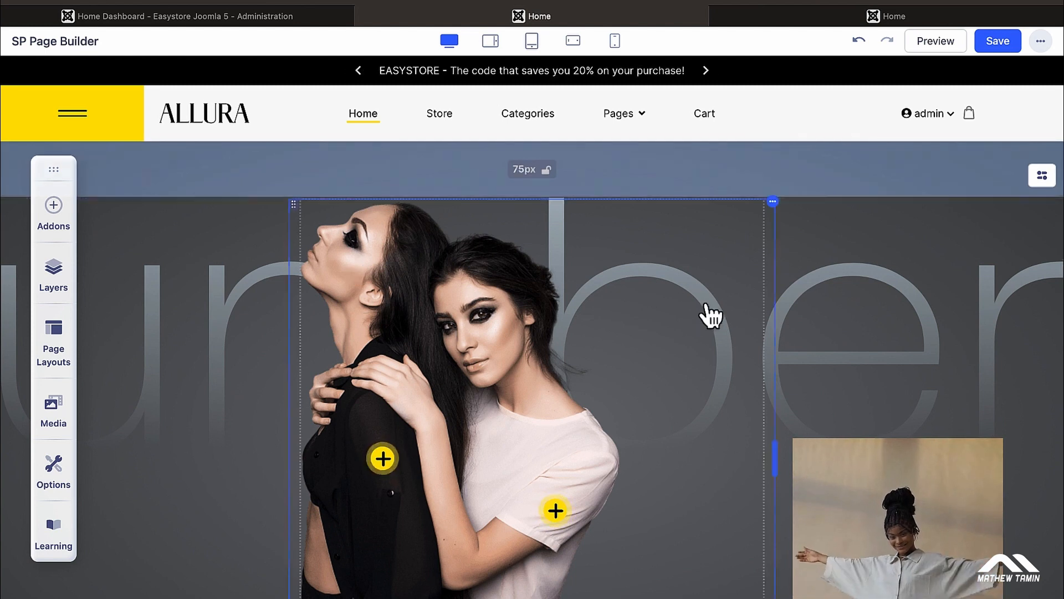
Step: Scroll to the category row, move the floating toolbar aside, and open the Jackets image card's settings
scroll(799, 325, "down", 6)
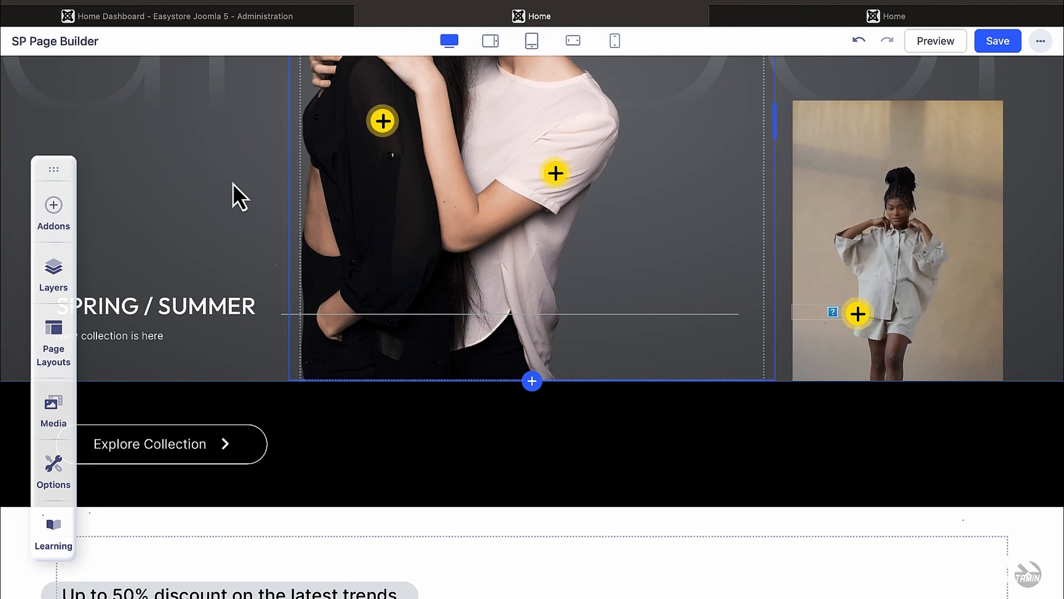
scroll(422, 348, "down", 4)
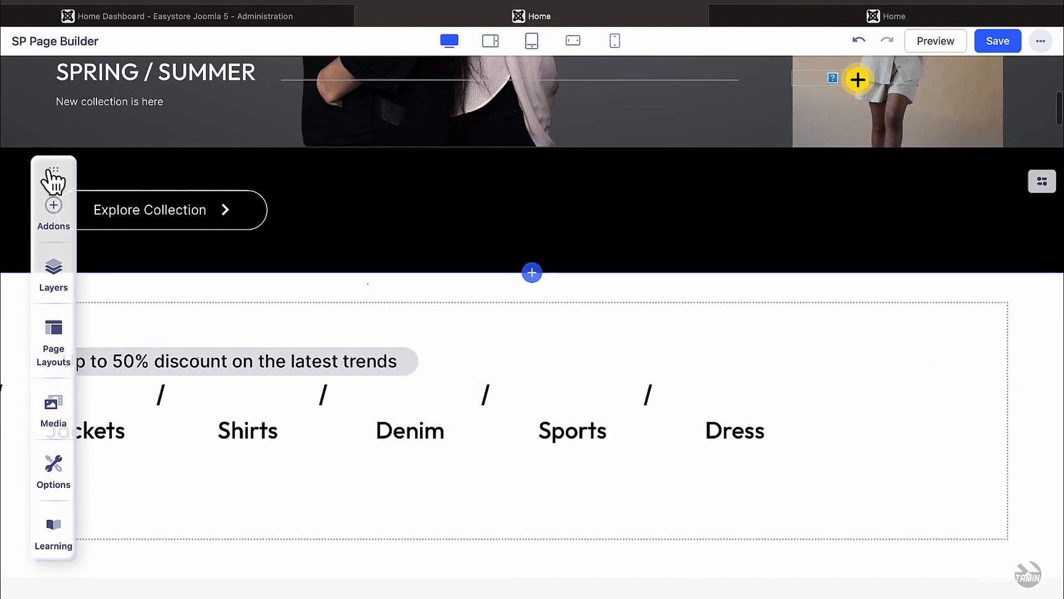
left_click_drag(53, 171, 718, 227)
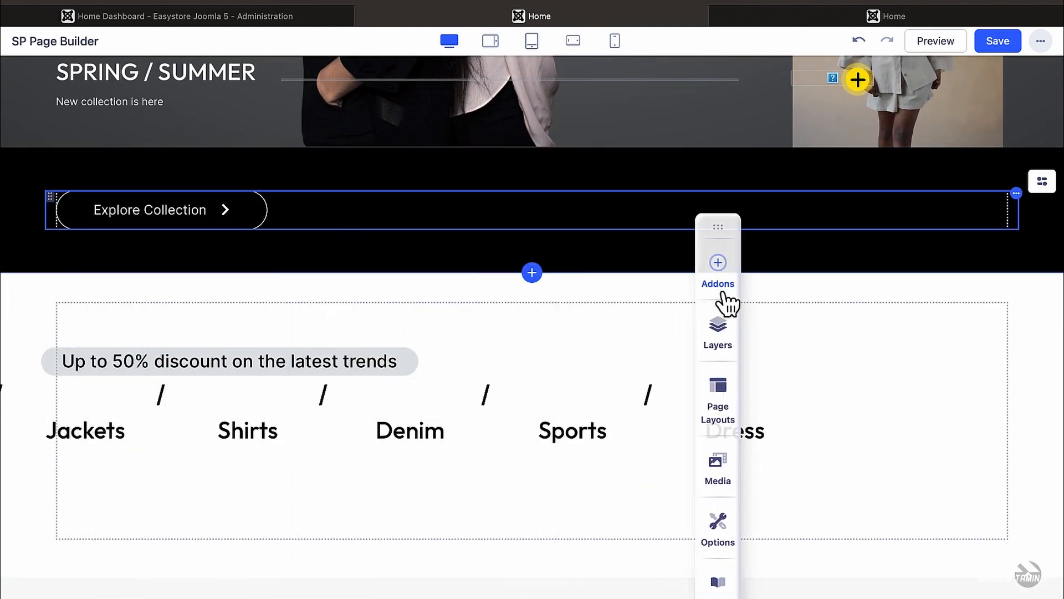
left_click_drag(723, 293, 805, 293)
scroll(554, 311, "down", 1)
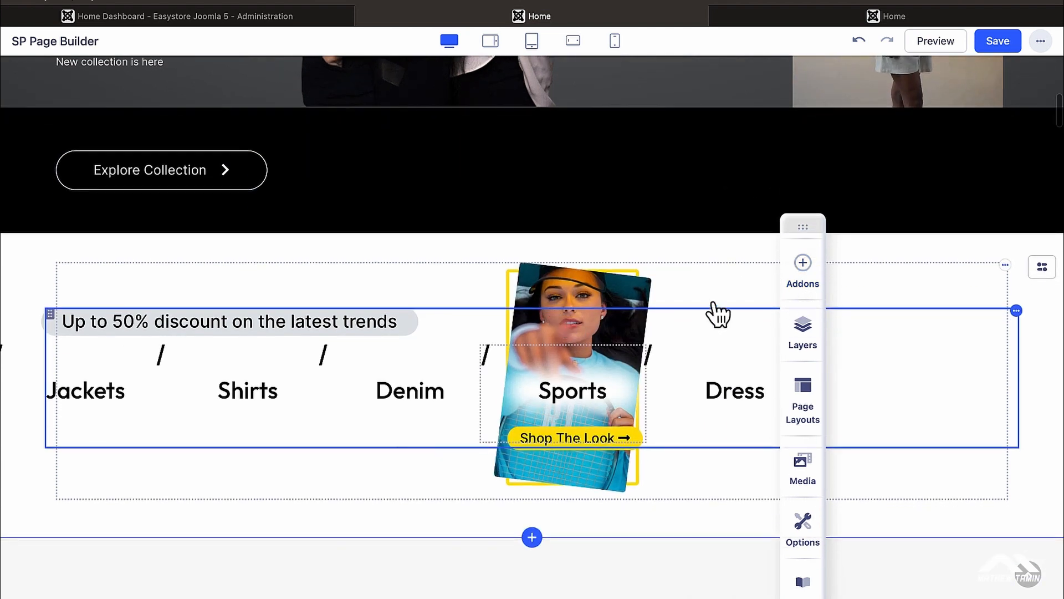
left_click(97, 382)
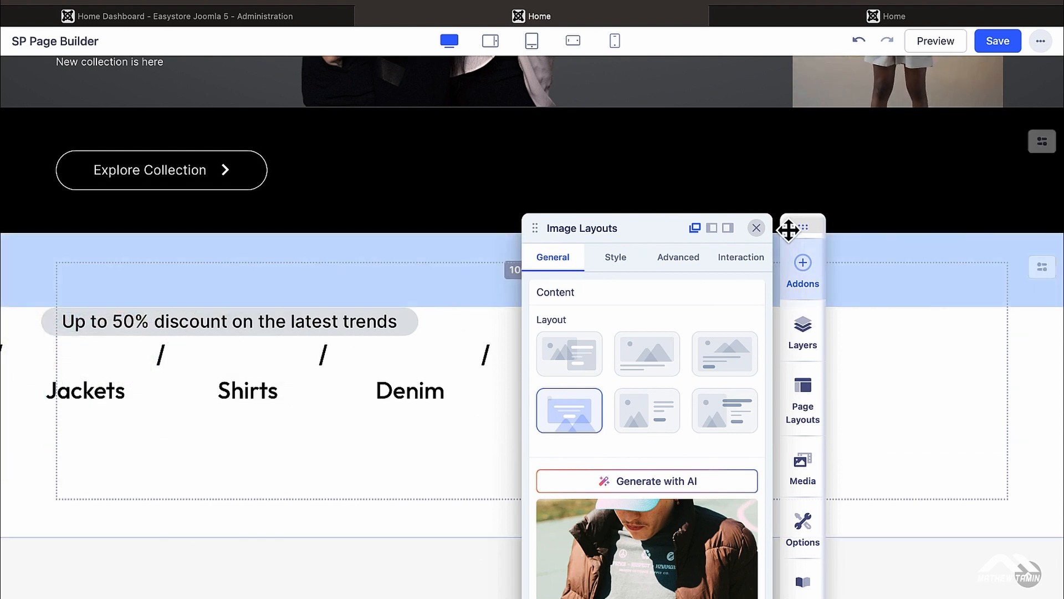
Step: Replace the first category card's title Jackets with Coats in the Image Layouts settings
left_click_drag(786, 225, 791, 111)
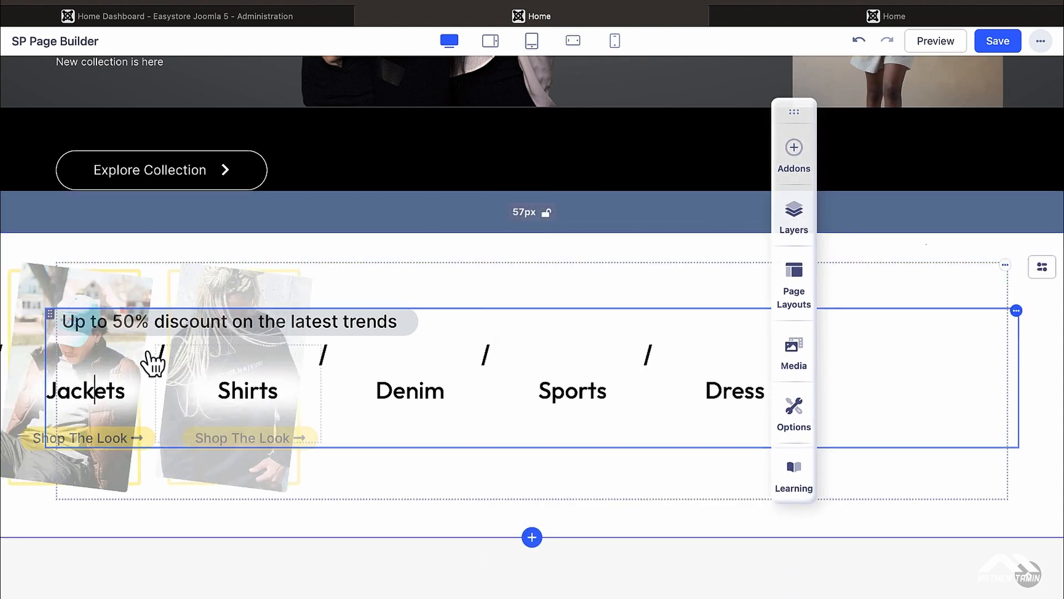
left_click(592, 304)
scroll(653, 373, "down", 12)
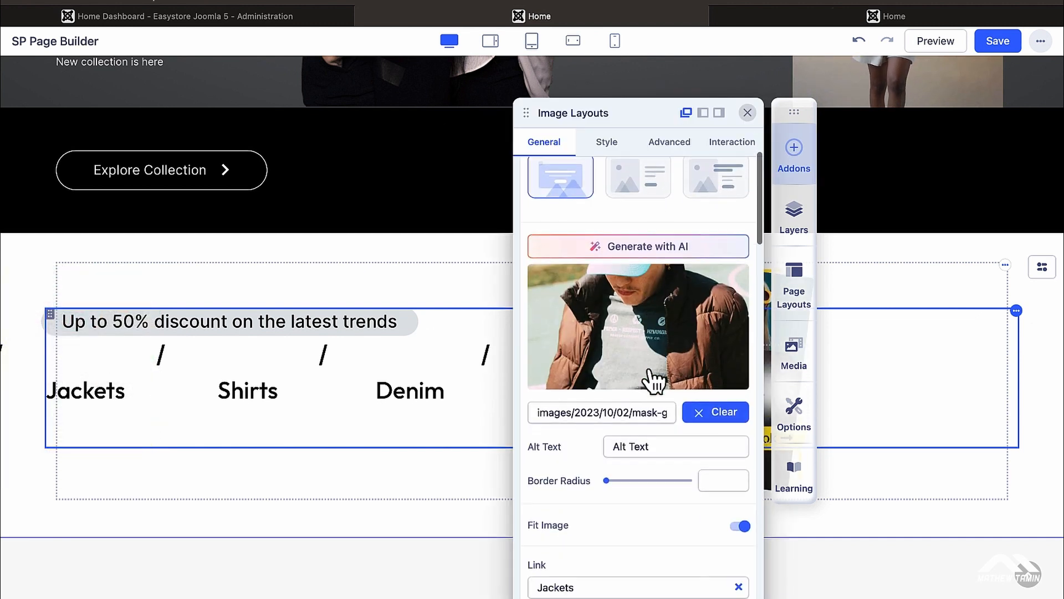
scroll(653, 380, "down", 3)
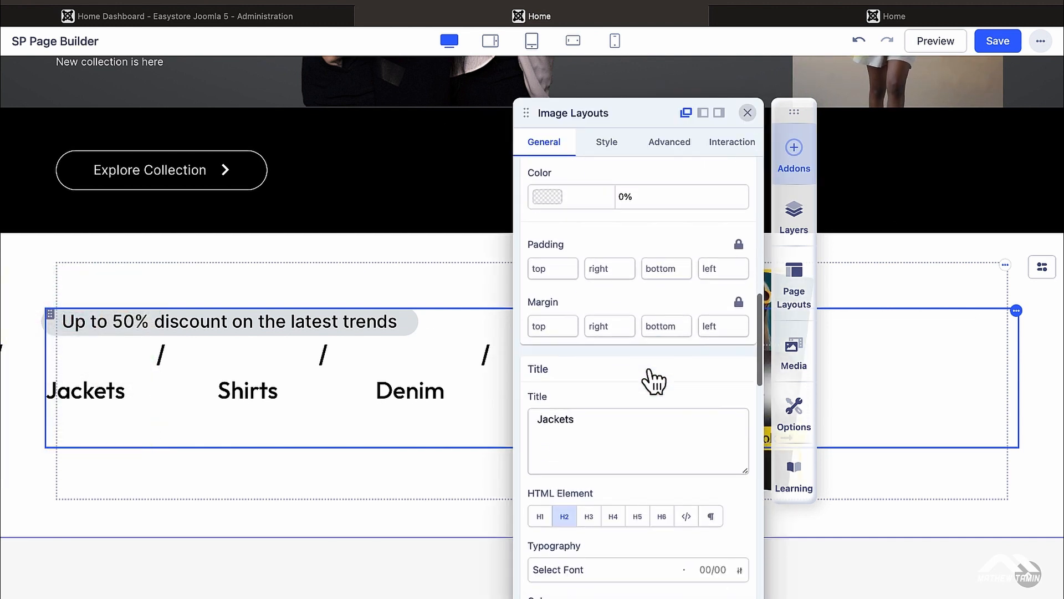
double_click(601, 416)
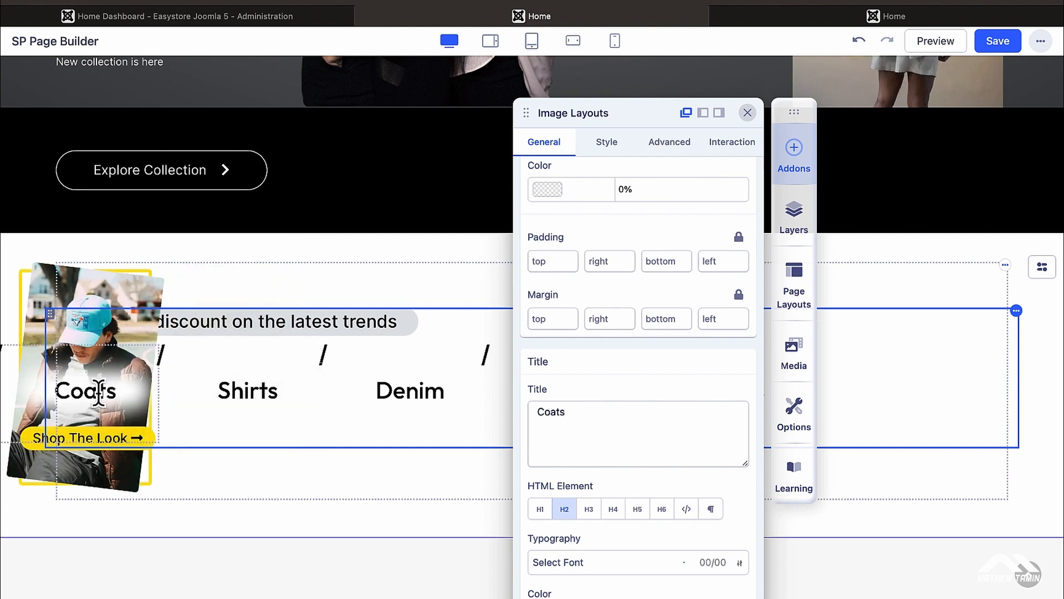
scroll(650, 444, "down", 5)
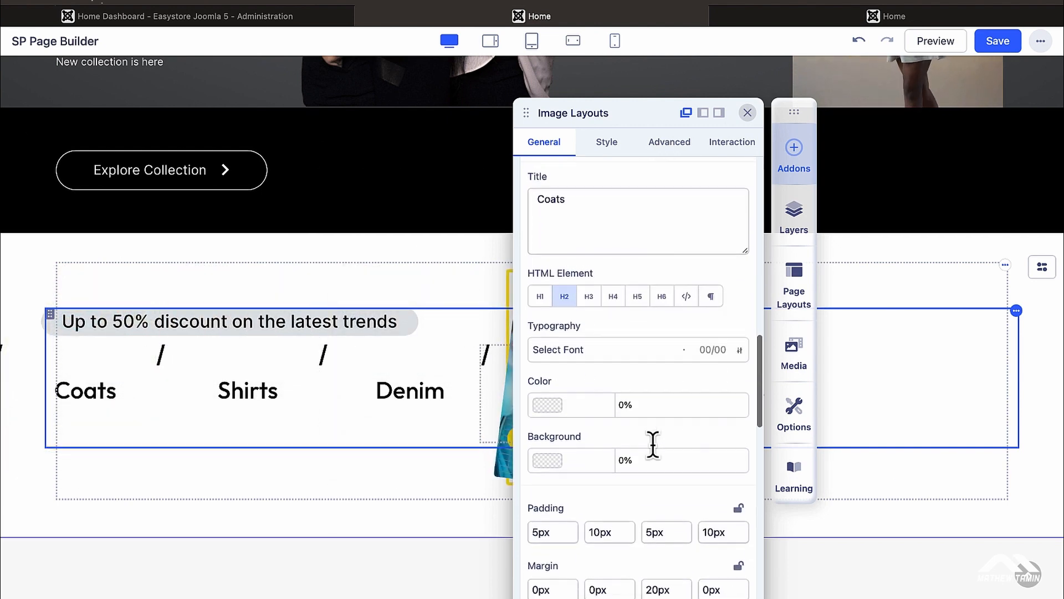
scroll(653, 447, "down", 5)
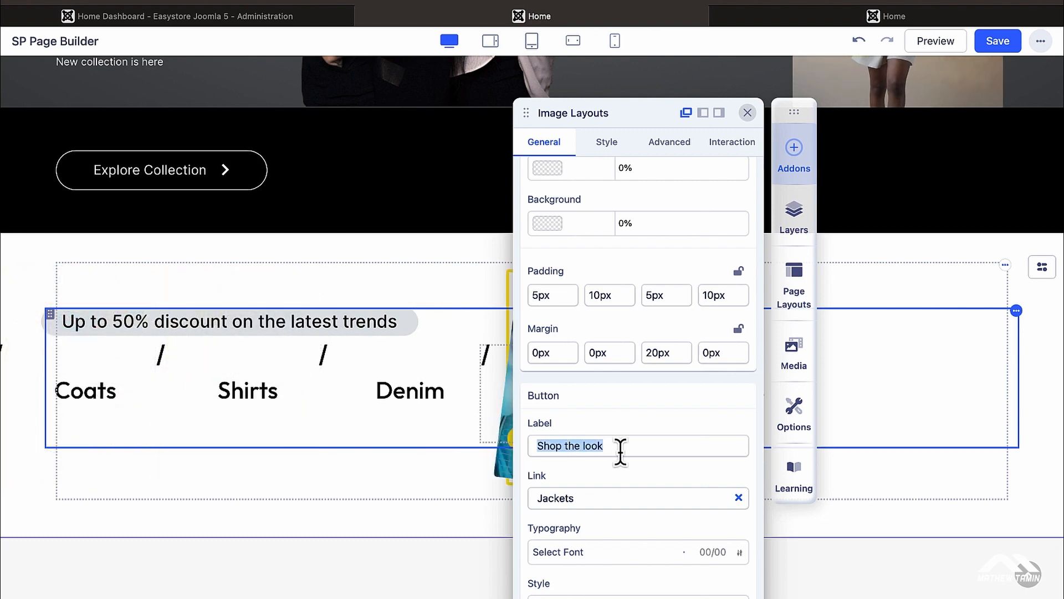
Step: Start editing the button label and set the button Style to Success instead of Secondary
type("Sh")
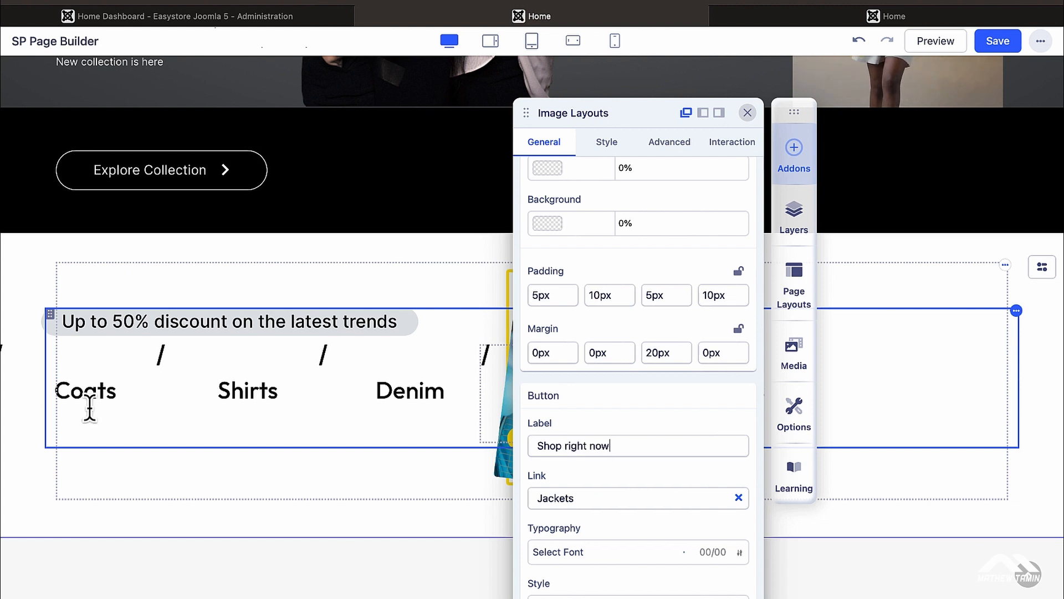
mouse_move(110, 436)
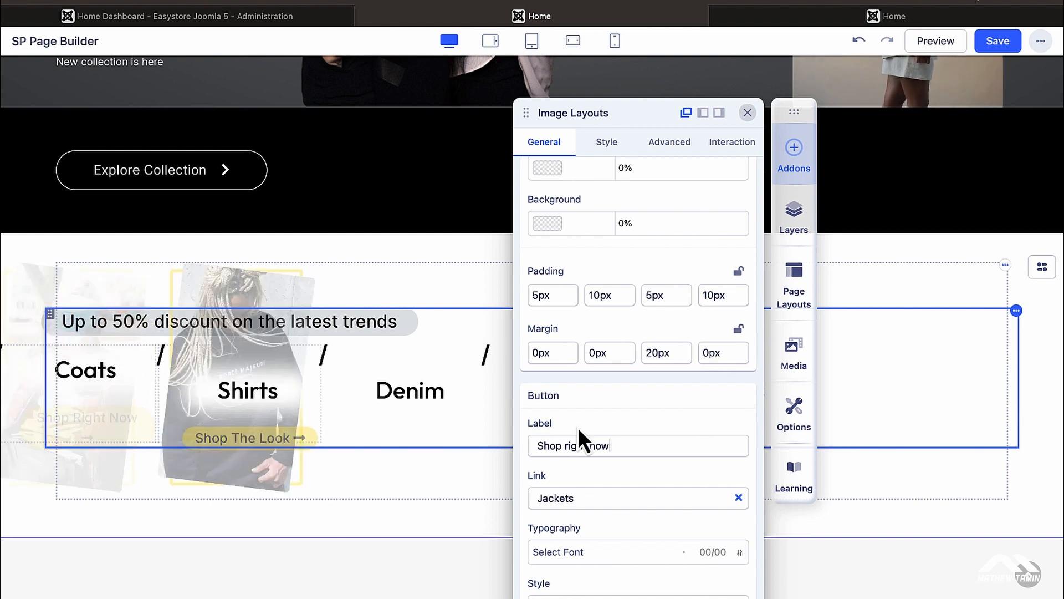
scroll(578, 427, "down", 2)
scroll(590, 441, "down", 2)
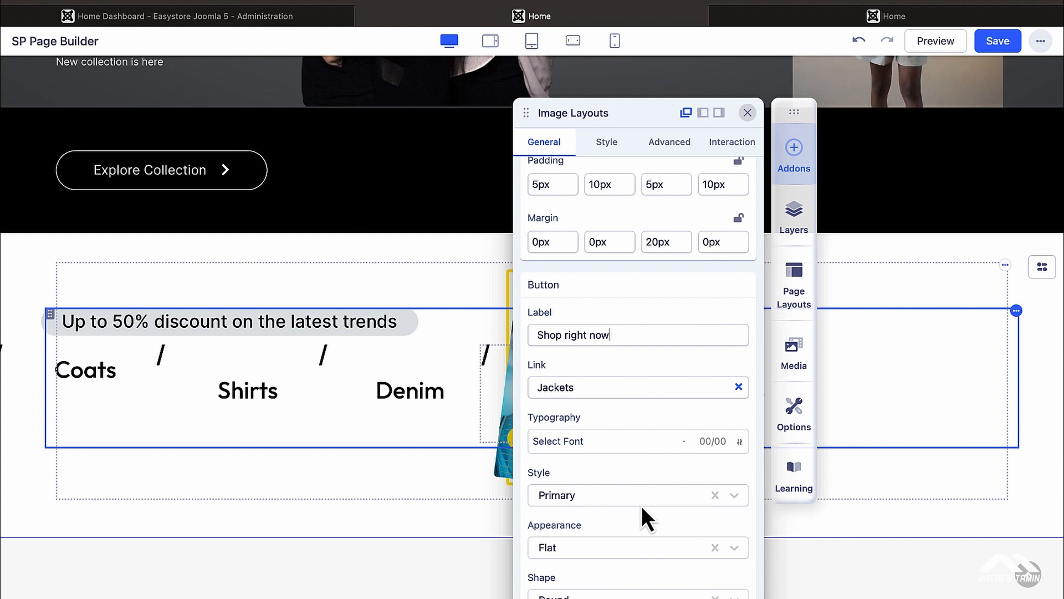
left_click(650, 502)
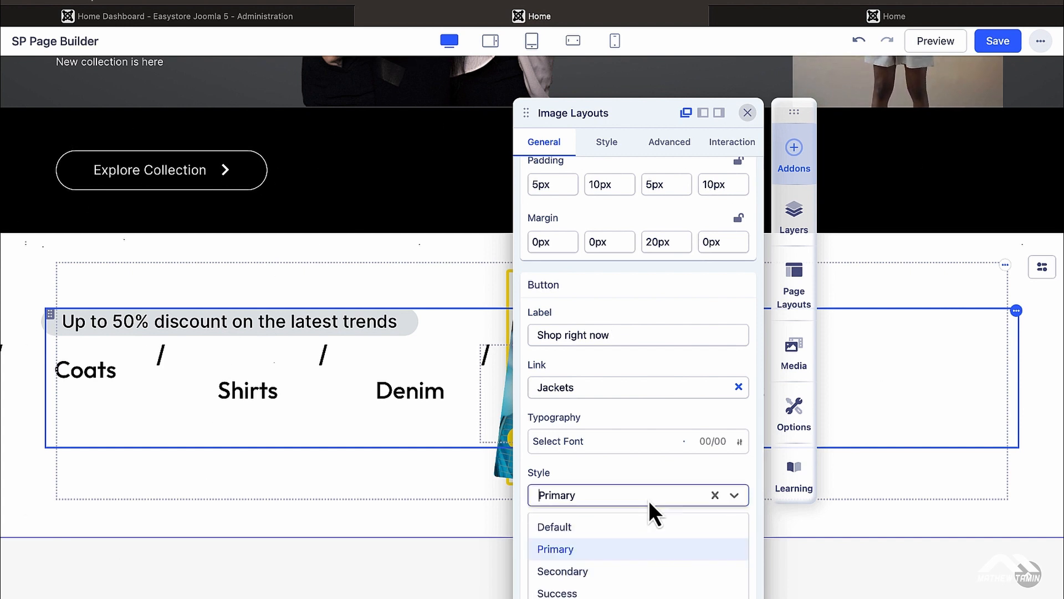
left_click(593, 573)
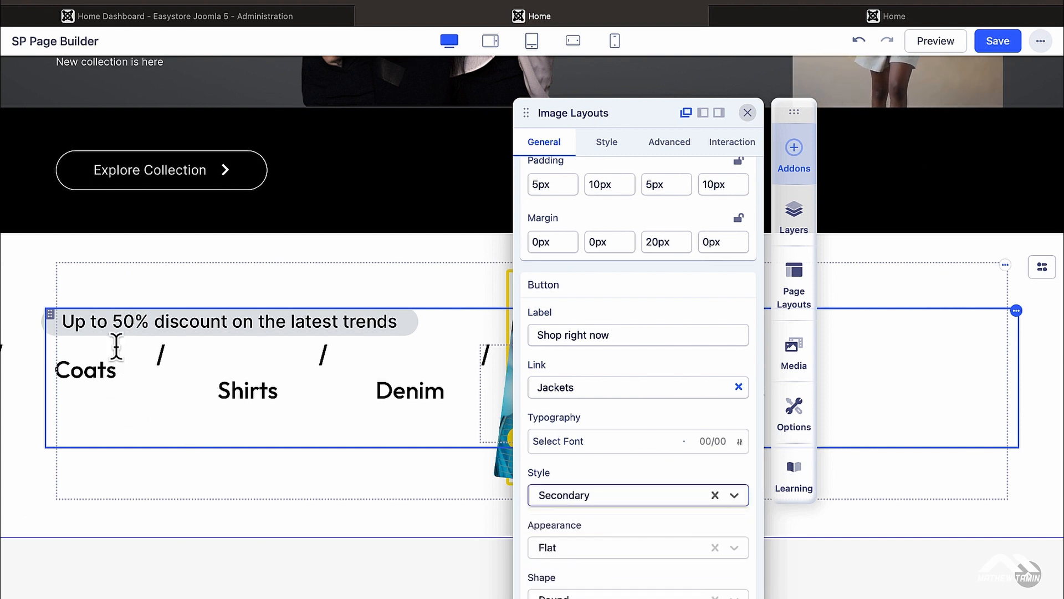
mouse_move(124, 457)
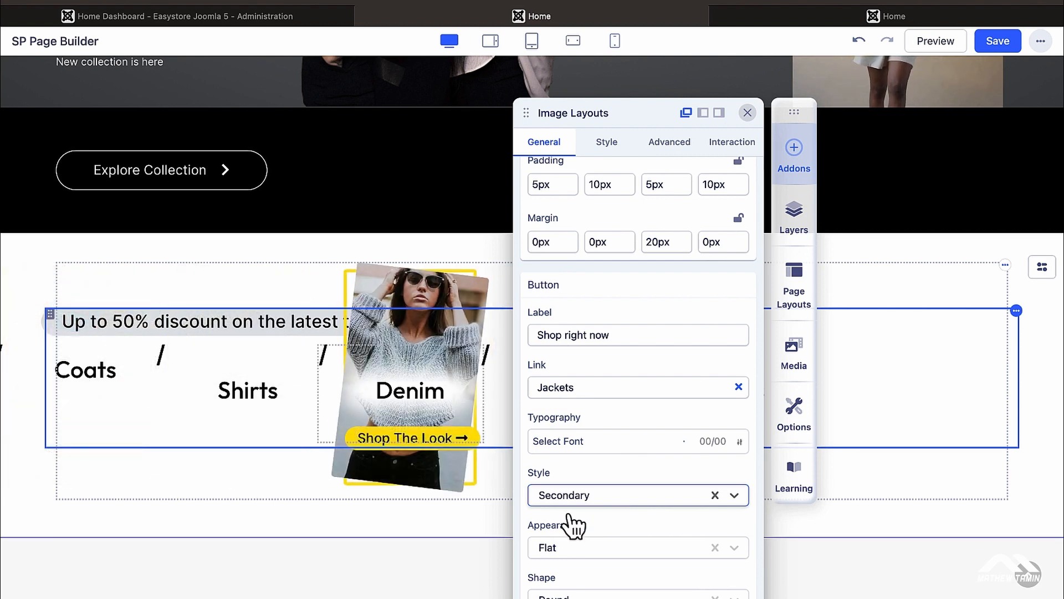
left_click(615, 506)
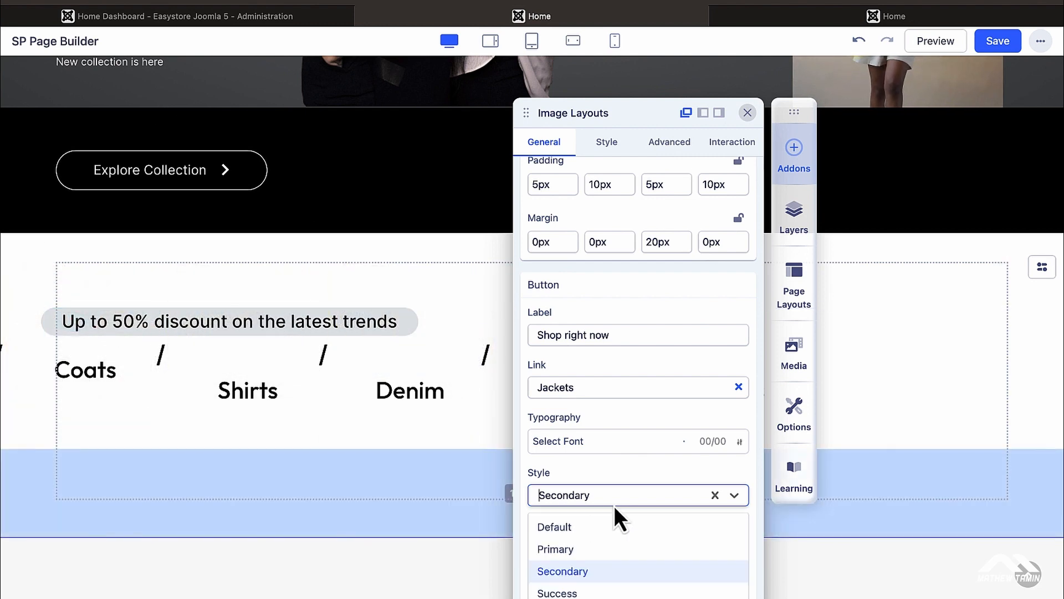
left_click(579, 592)
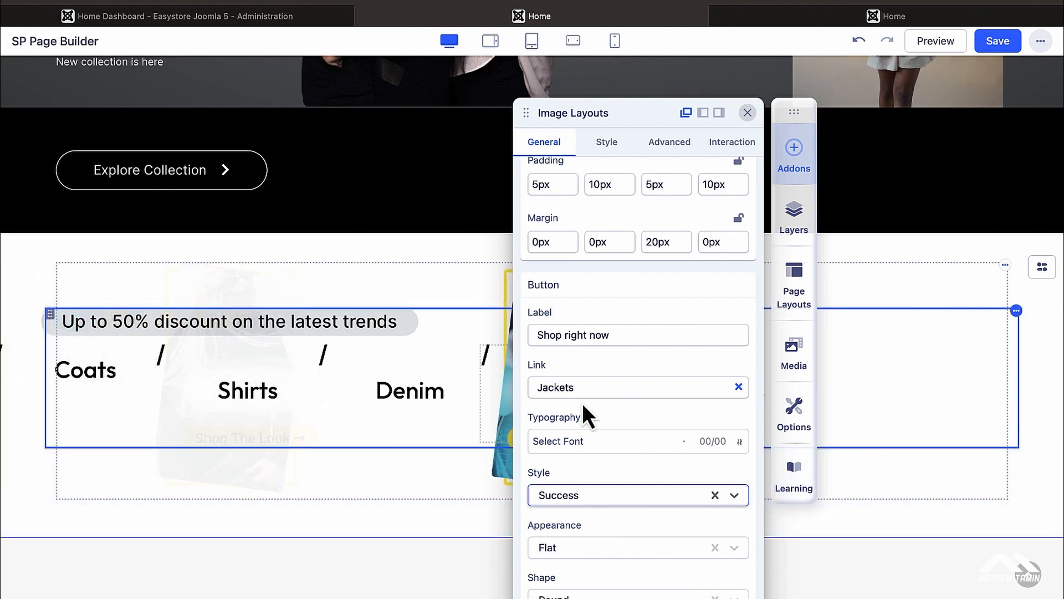
Step: Delete the word 'right' so the button label reads Shop now
double_click(578, 328)
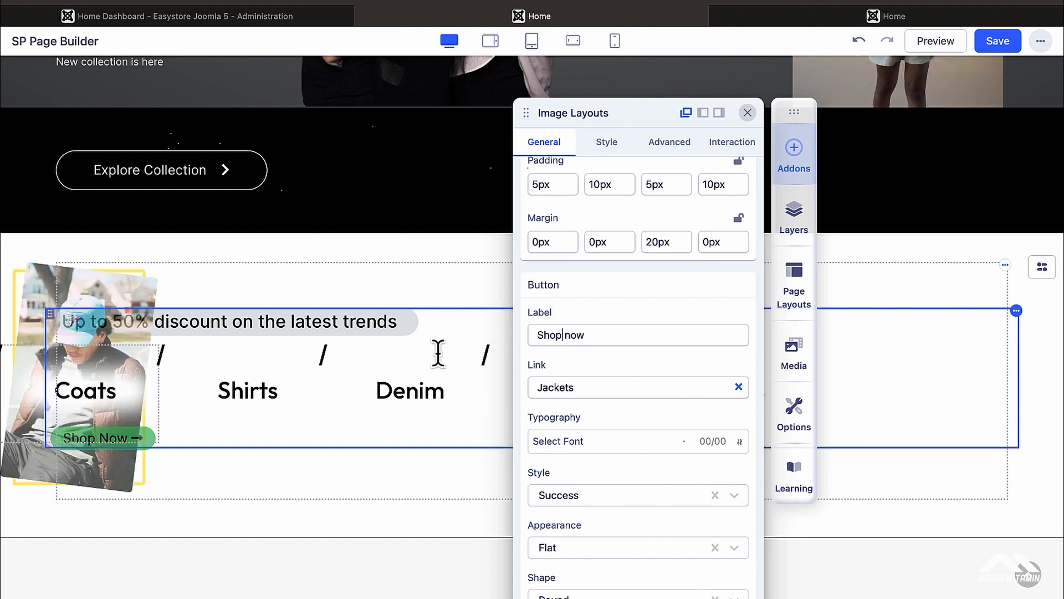
scroll(603, 382, "down", 3)
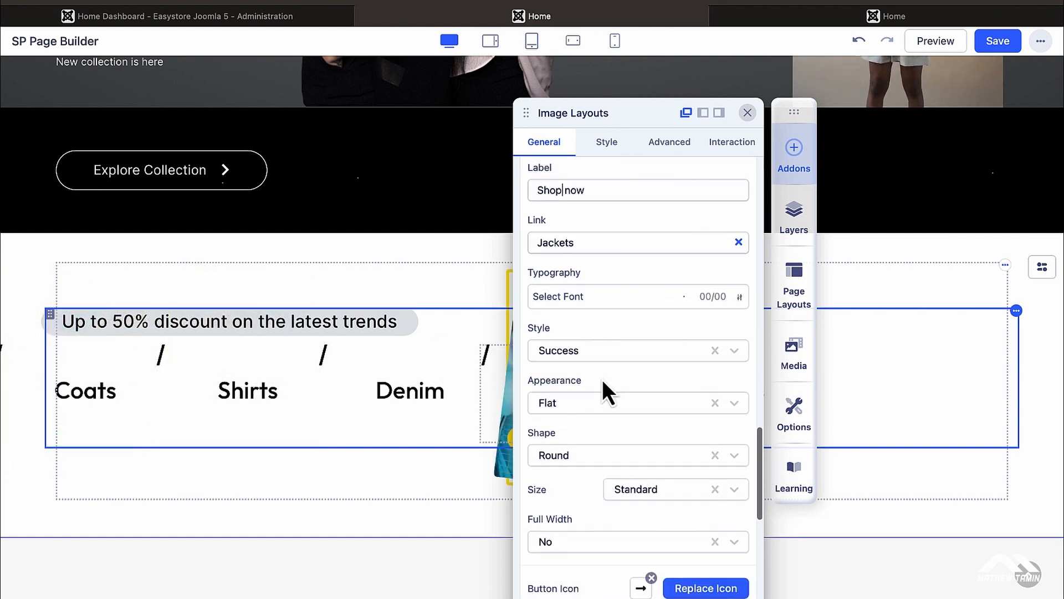
scroll(603, 383, "down", 4)
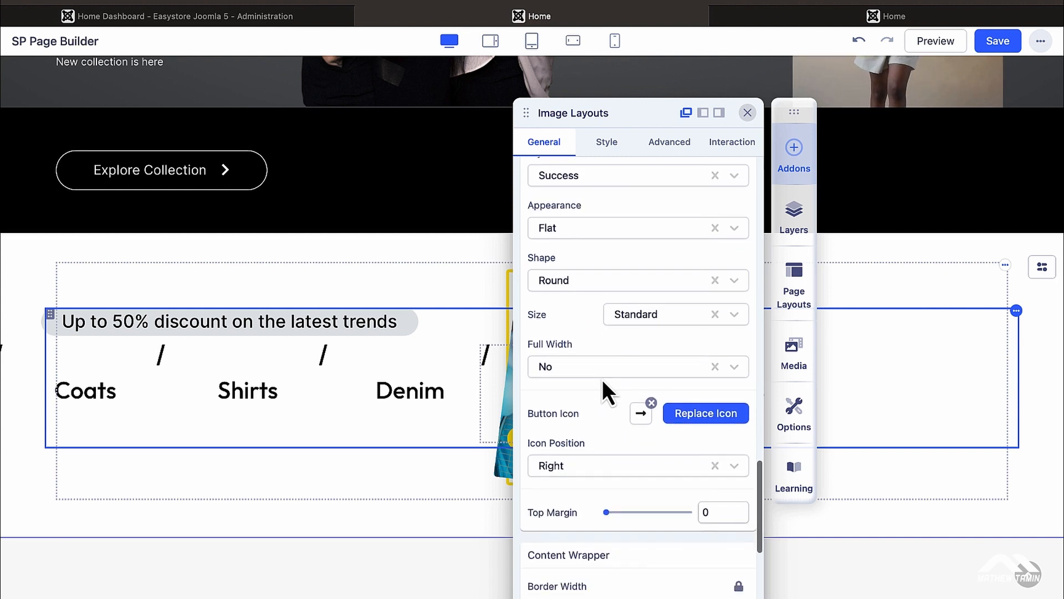
scroll(602, 386, "down", 1)
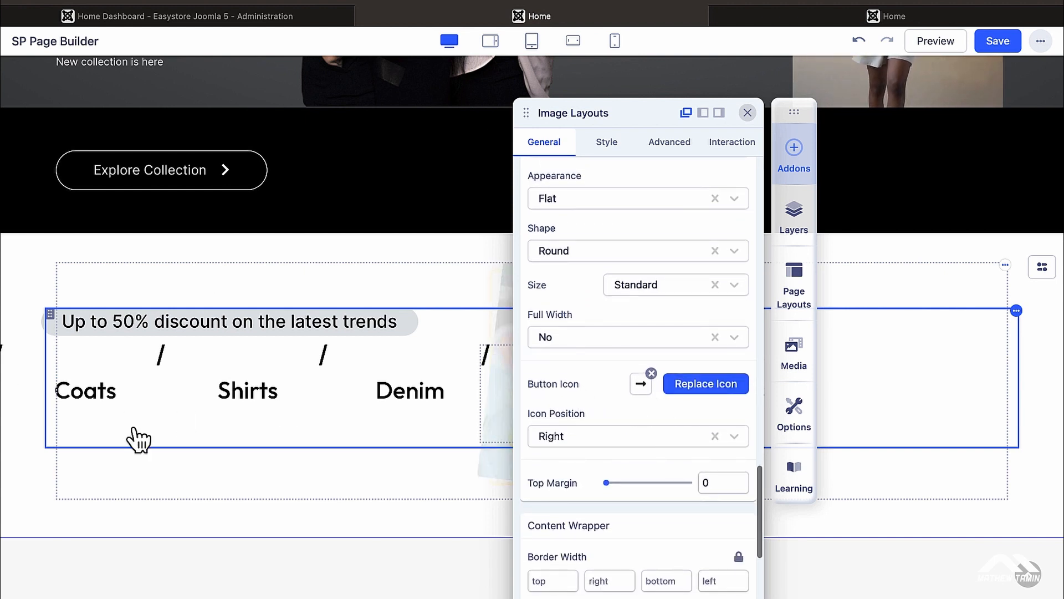
mouse_move(108, 446)
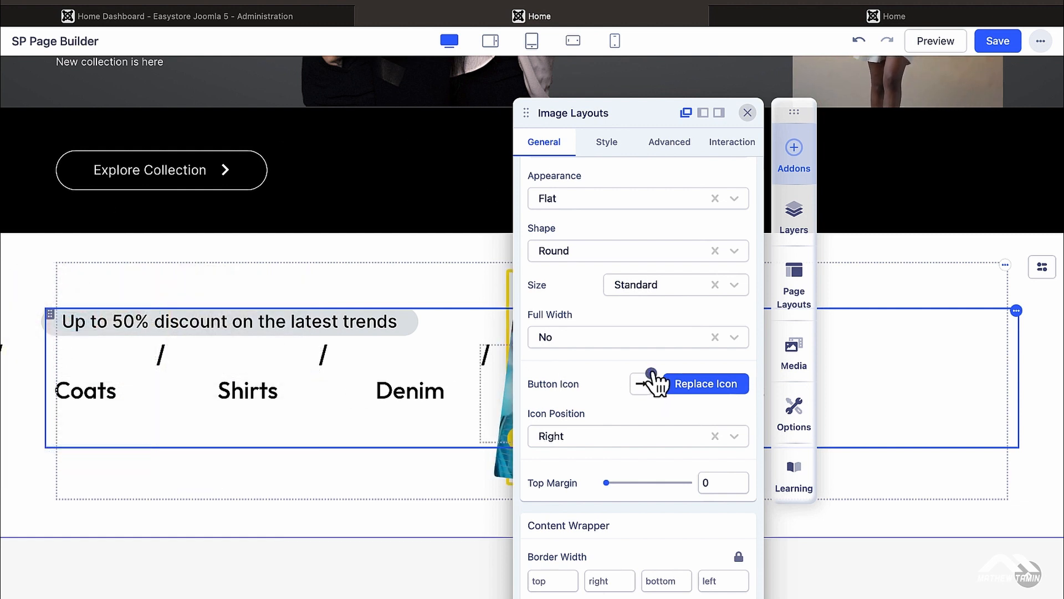
left_click(652, 372)
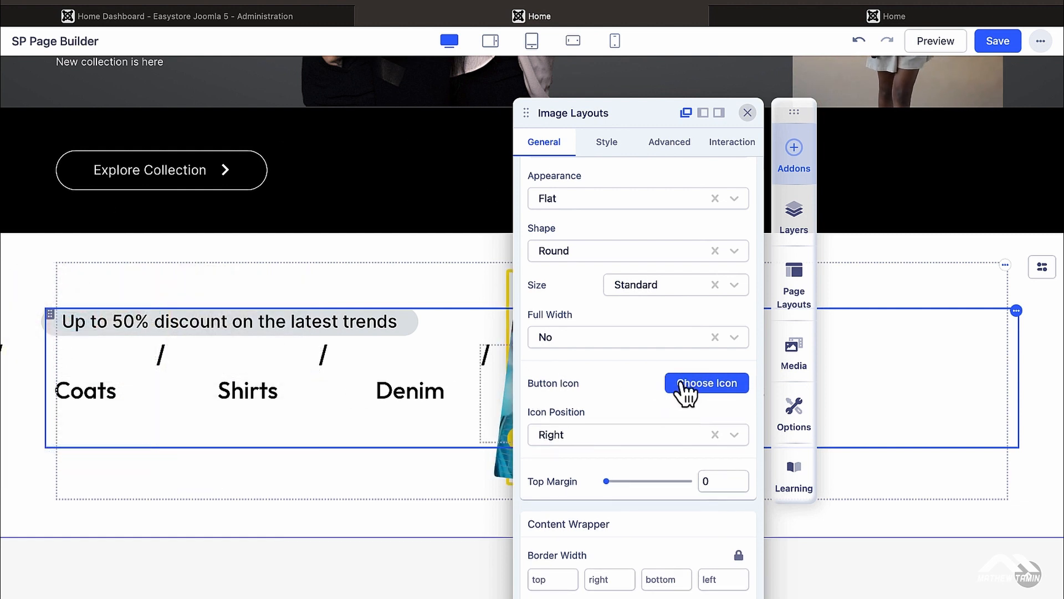
left_click(681, 384)
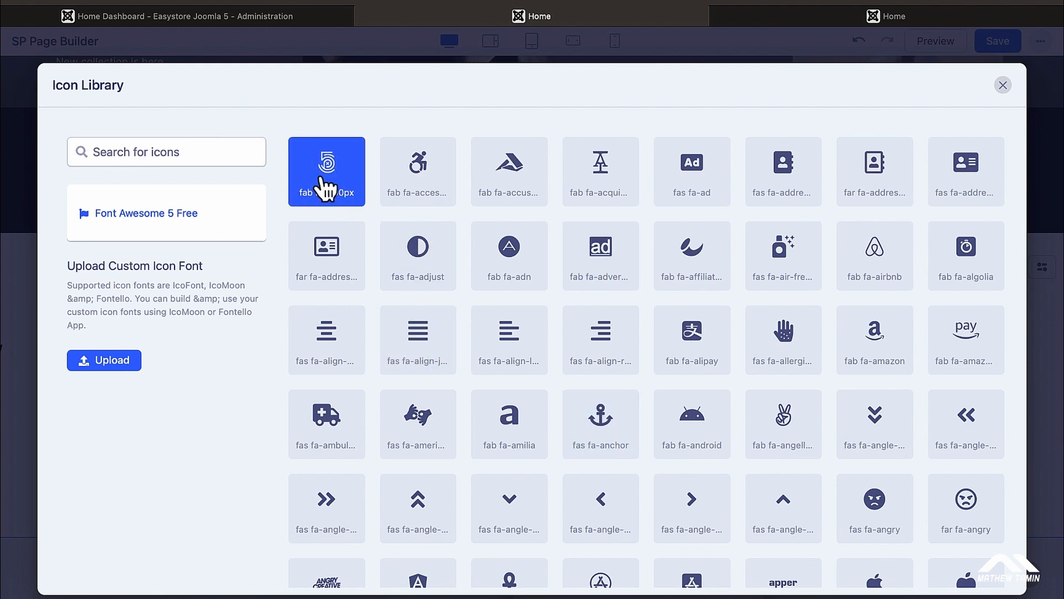
left_click(684, 506)
mouse_move(107, 439)
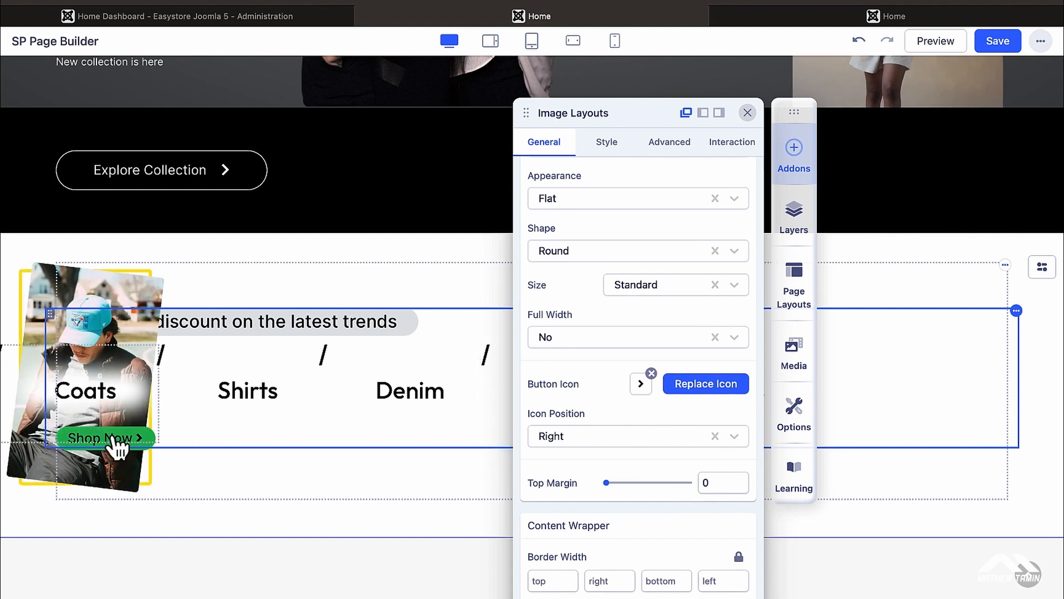
mouse_move(222, 388)
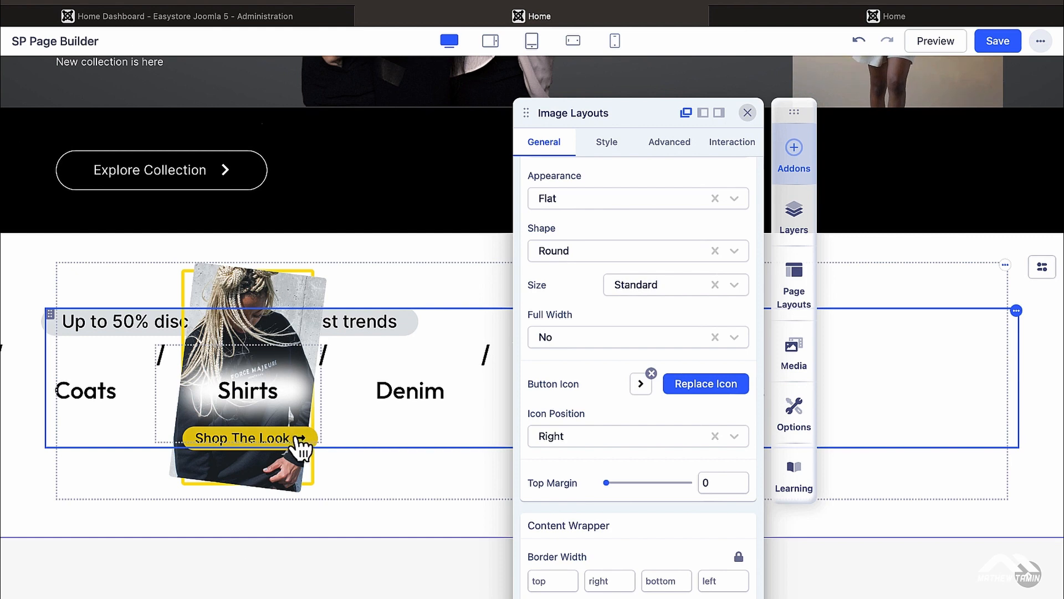
scroll(687, 424, "up", 2)
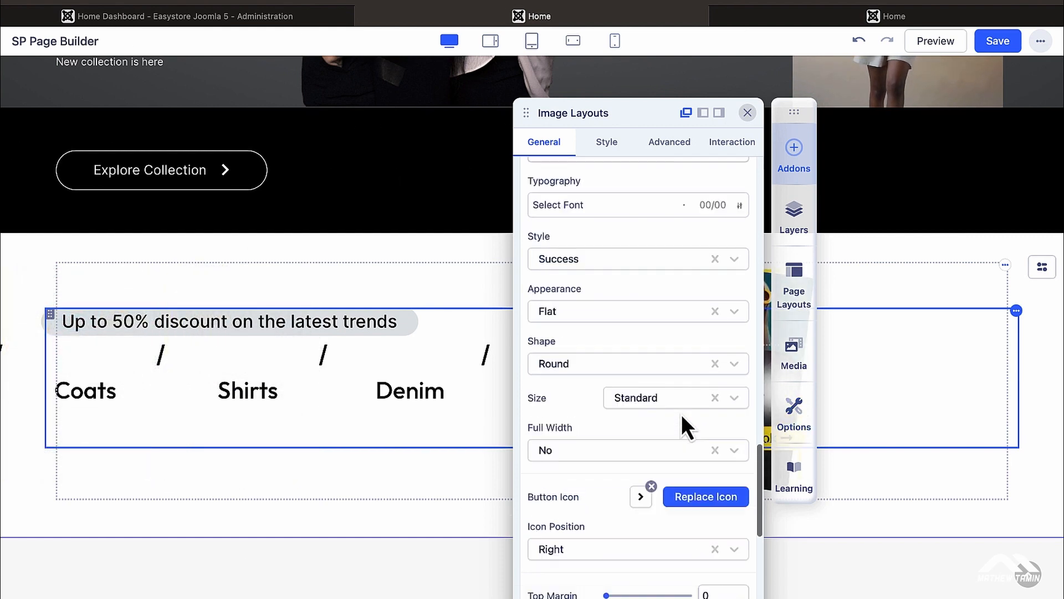
scroll(682, 416, "up", 1)
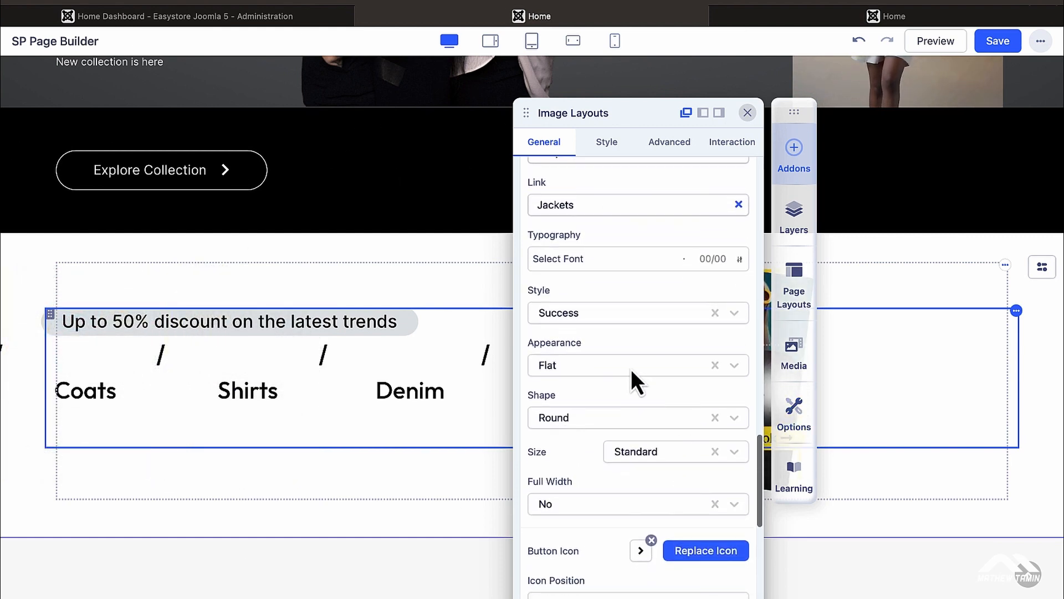
scroll(631, 368, "up", 6)
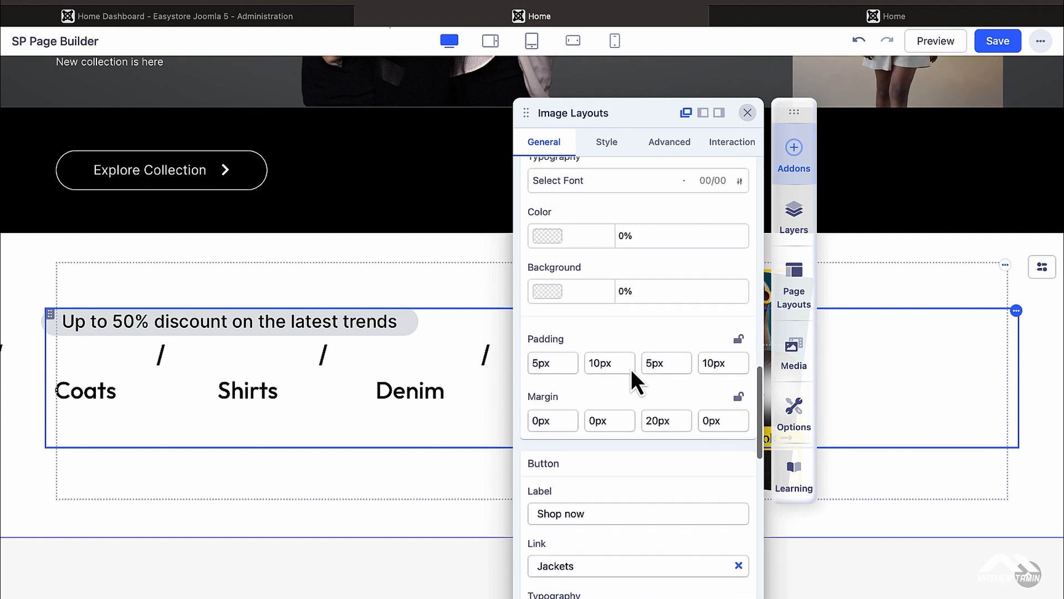
scroll(631, 368, "up", 1)
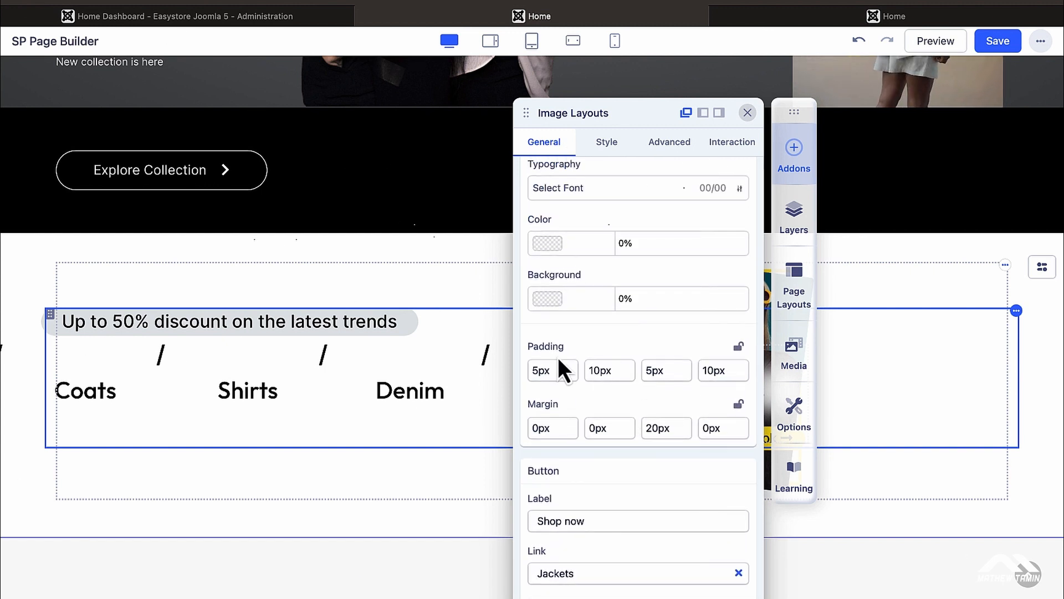
scroll(559, 359, "up", 1)
mouse_move(107, 368)
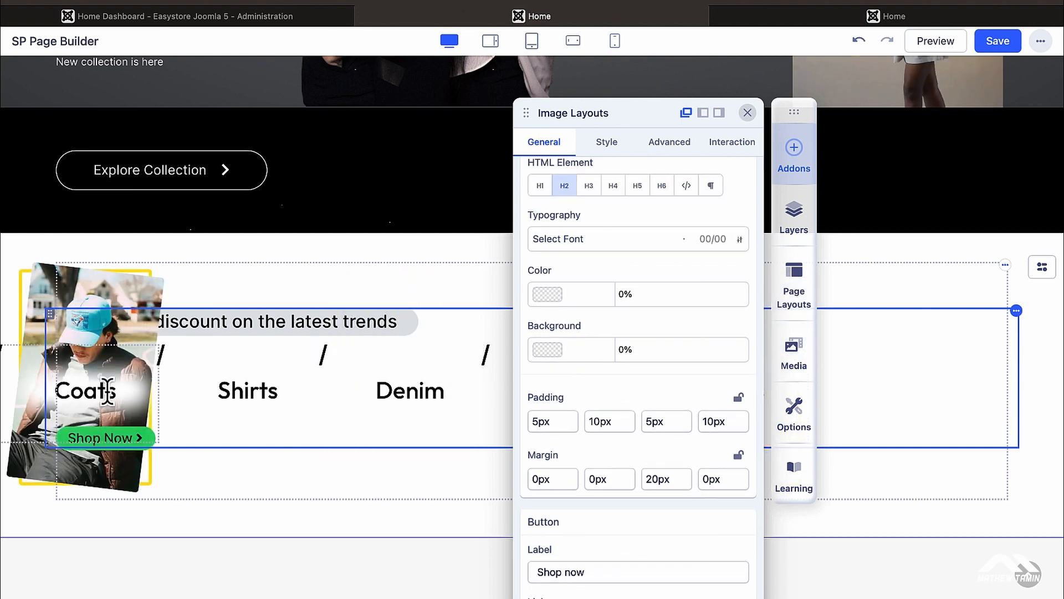
scroll(588, 335, "up", 5)
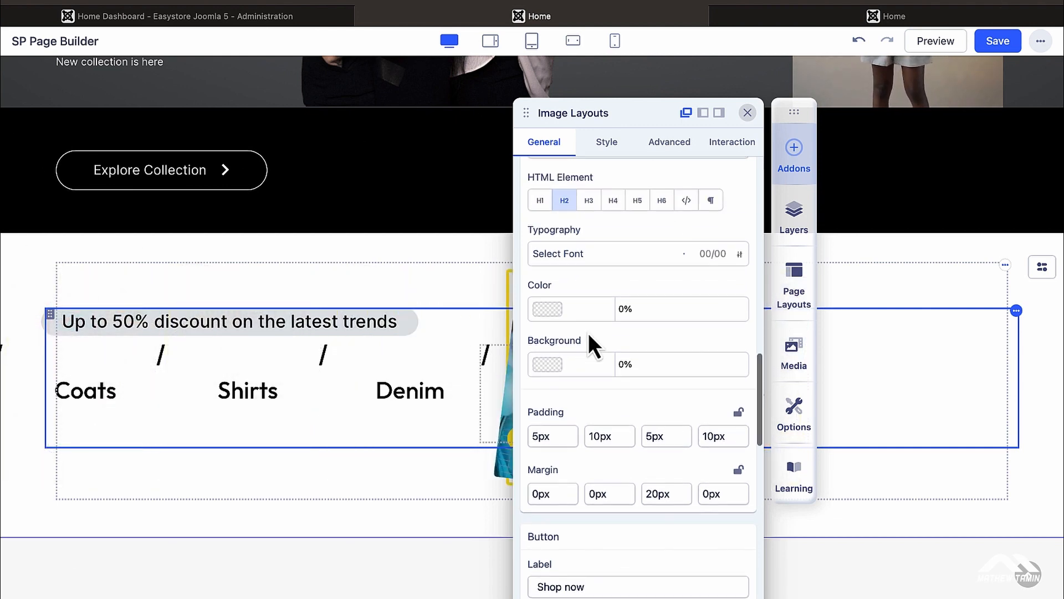
scroll(589, 336, "up", 2)
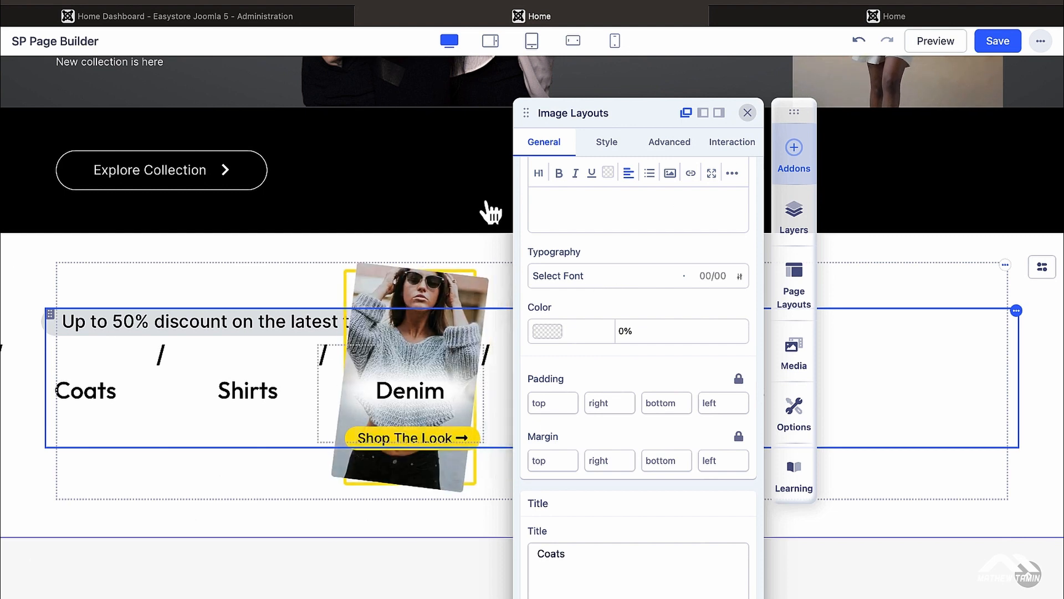
Step: In the Style settings, make the text and link colours red (#F60808, #EE0404)
left_click(608, 145)
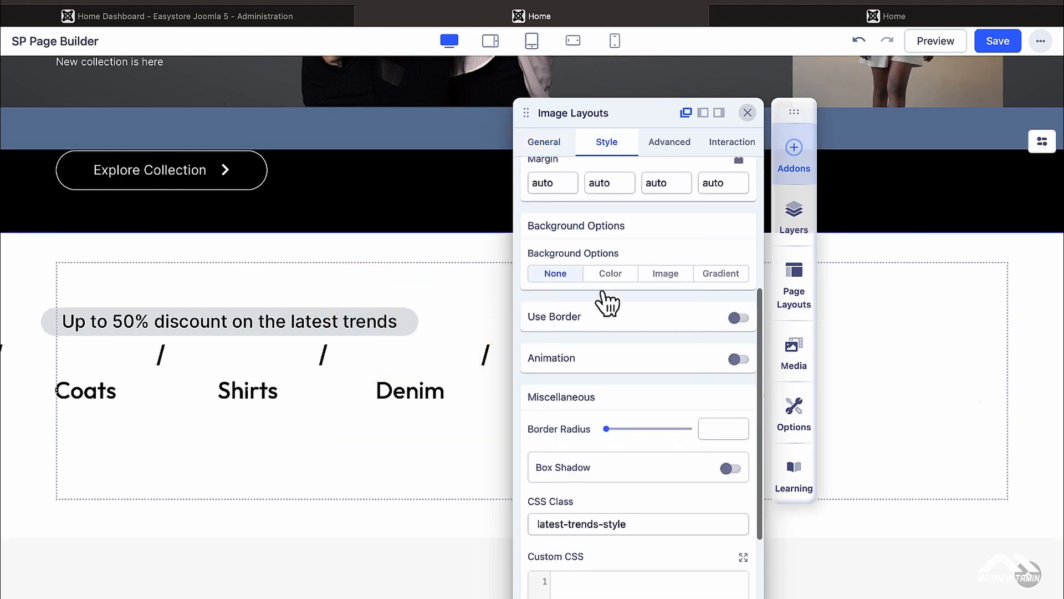
scroll(588, 227, "down", 3)
scroll(585, 224, "up", 10)
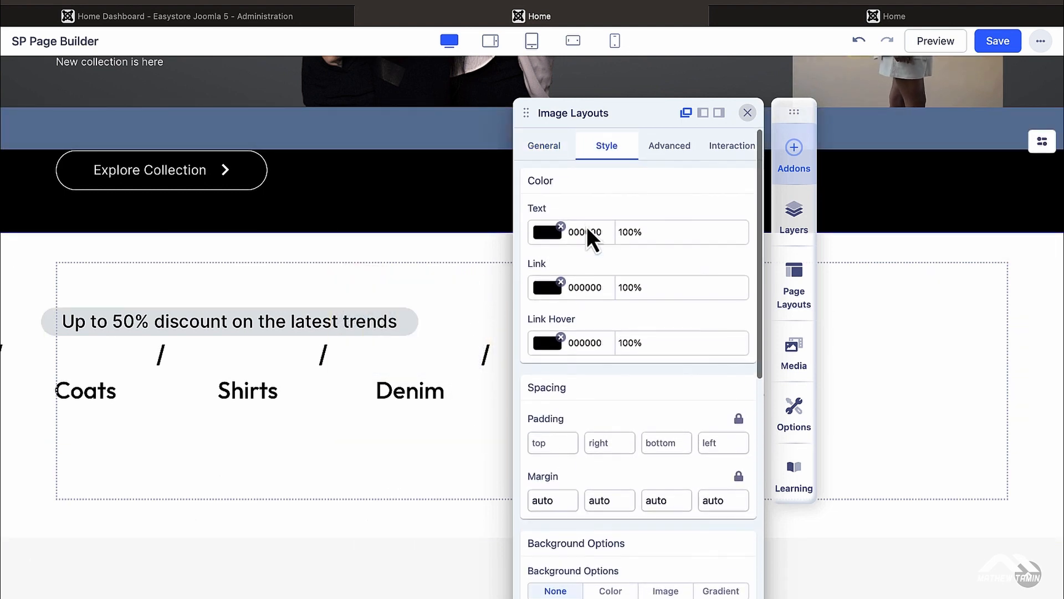
mouse_move(81, 396)
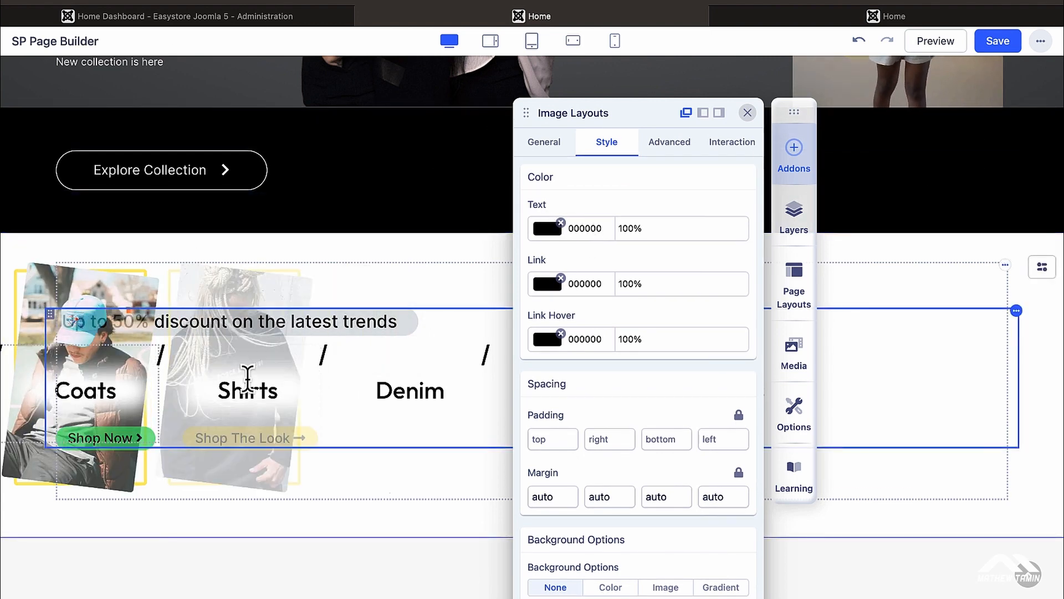
left_click(549, 229)
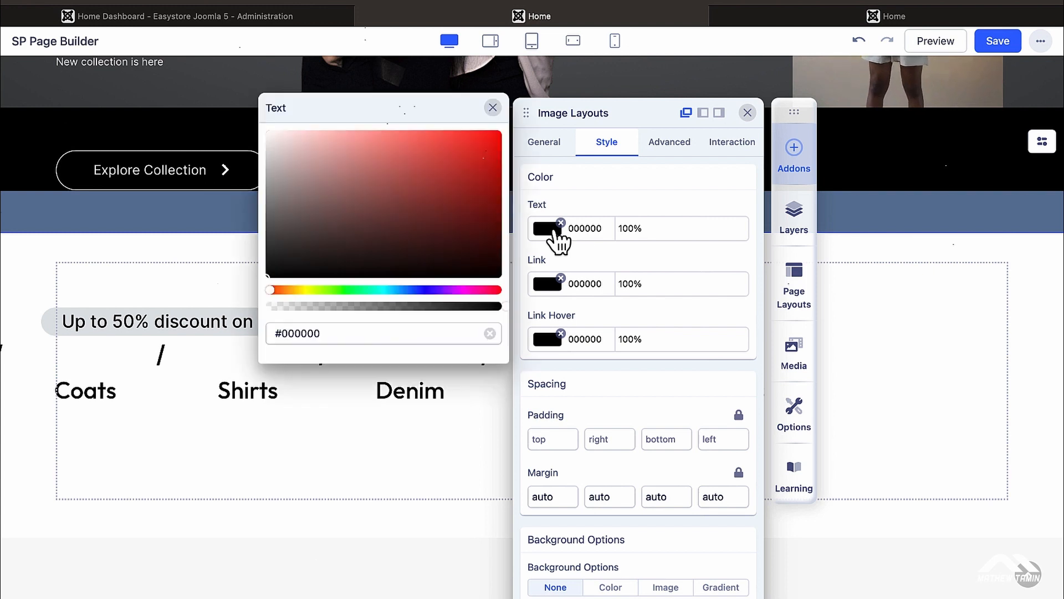
left_click(494, 136)
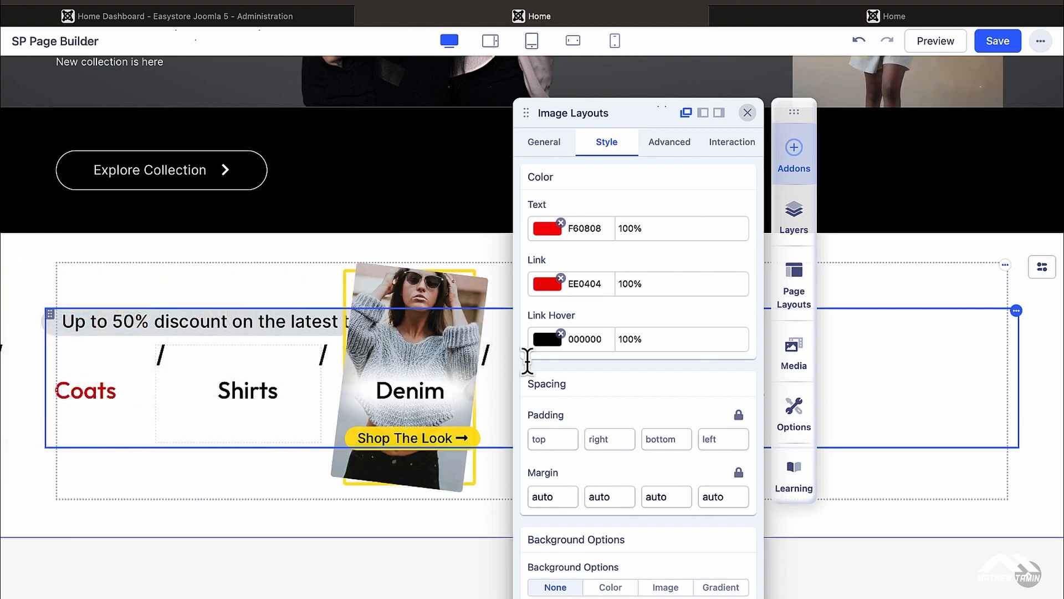
Step: Set the Link Hover colour to bright green #06F477
left_click(547, 340)
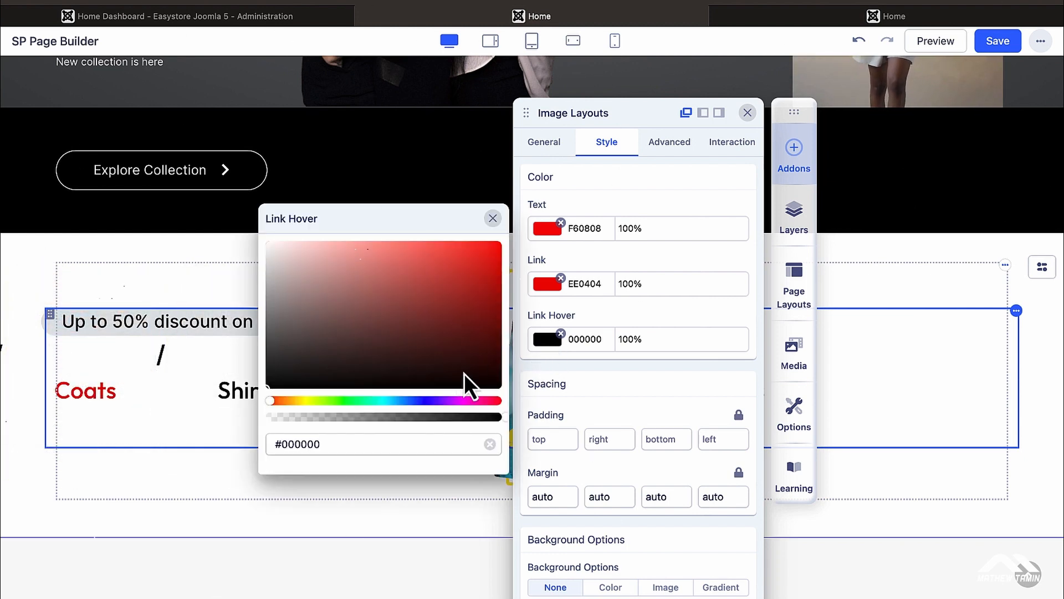
left_click(368, 401)
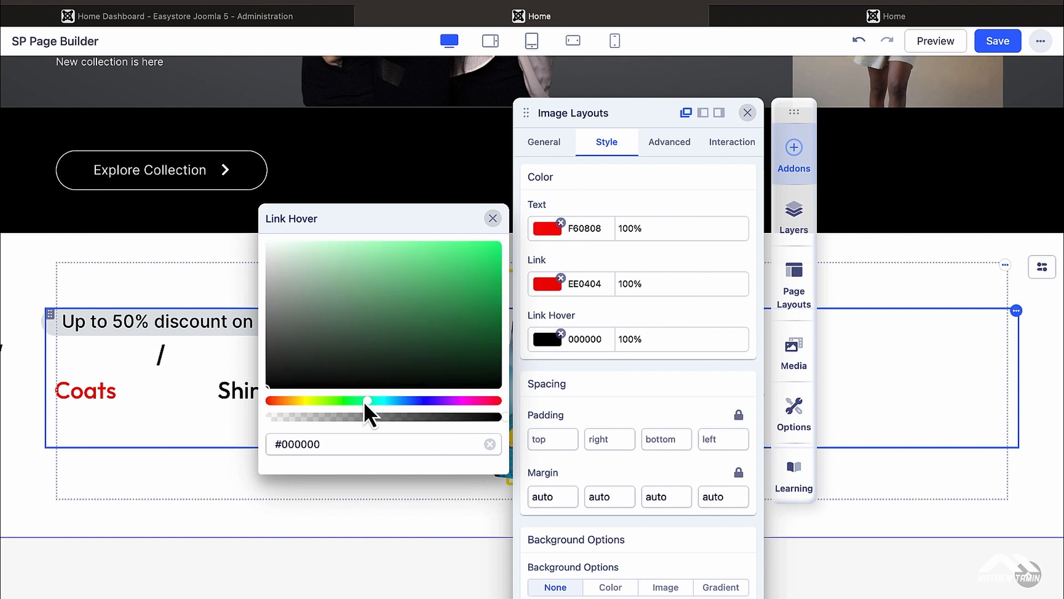
left_click(497, 249)
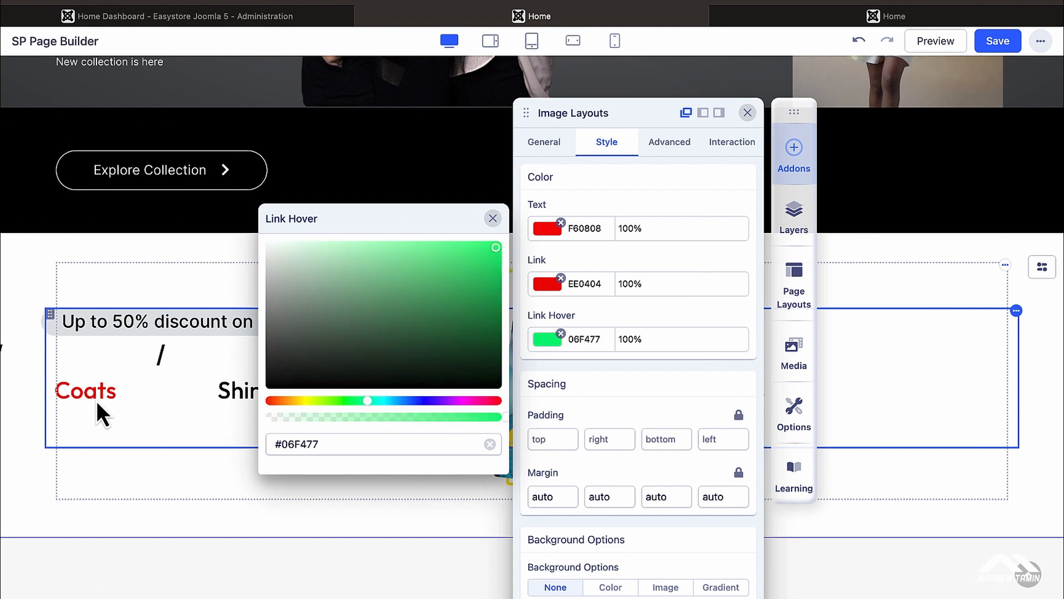
left_click(128, 438)
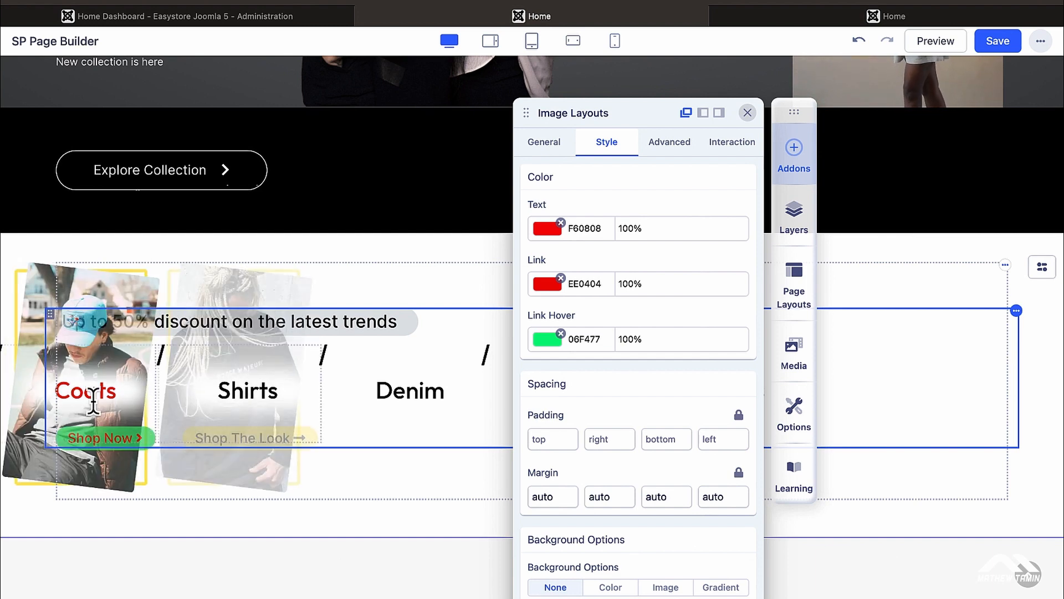
scroll(649, 360, "down", 7)
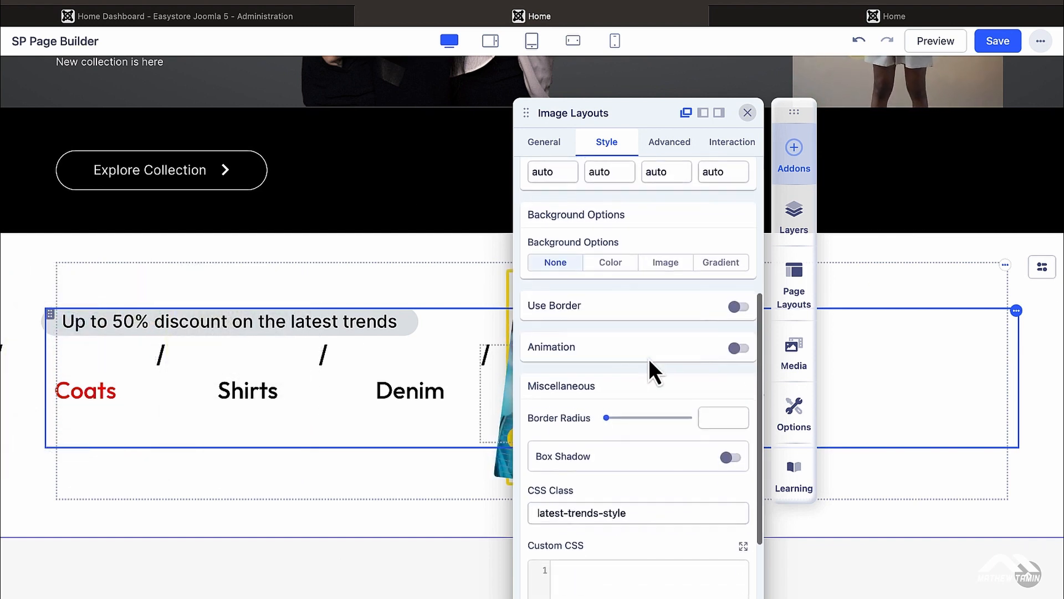
left_click_drag(630, 95, 744, 227)
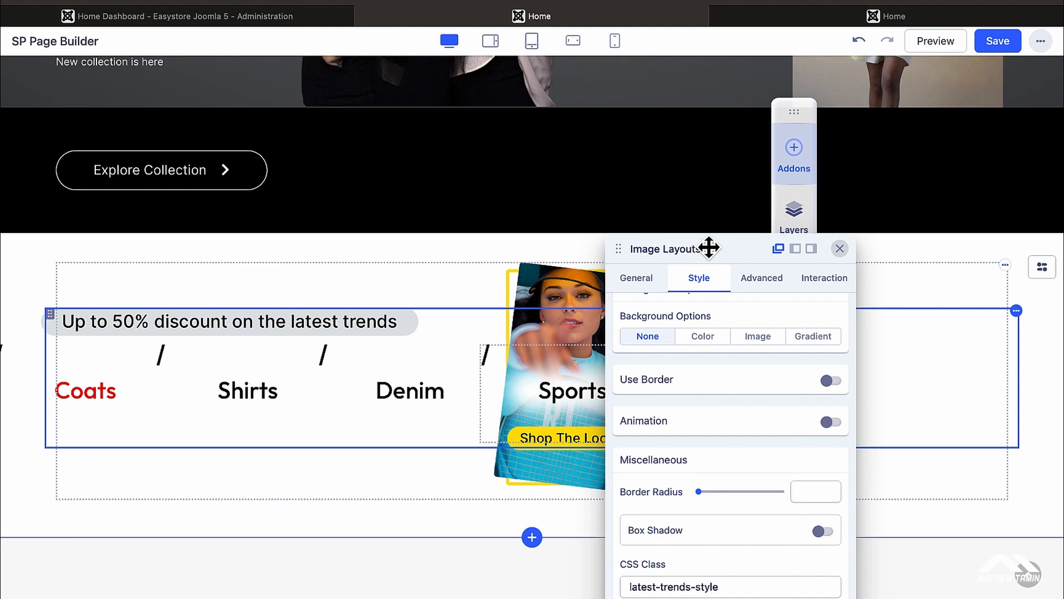
left_click_drag(709, 248, 657, 156)
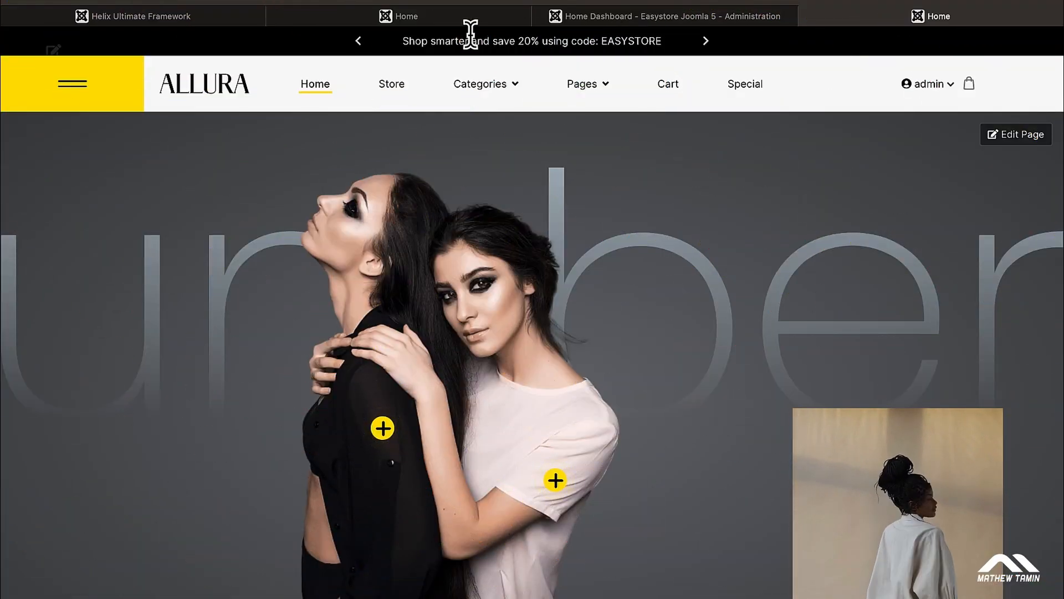
Step: Cycle through the live topbar messages, then open Site Modules from the admin System dashboard
left_click(358, 41)
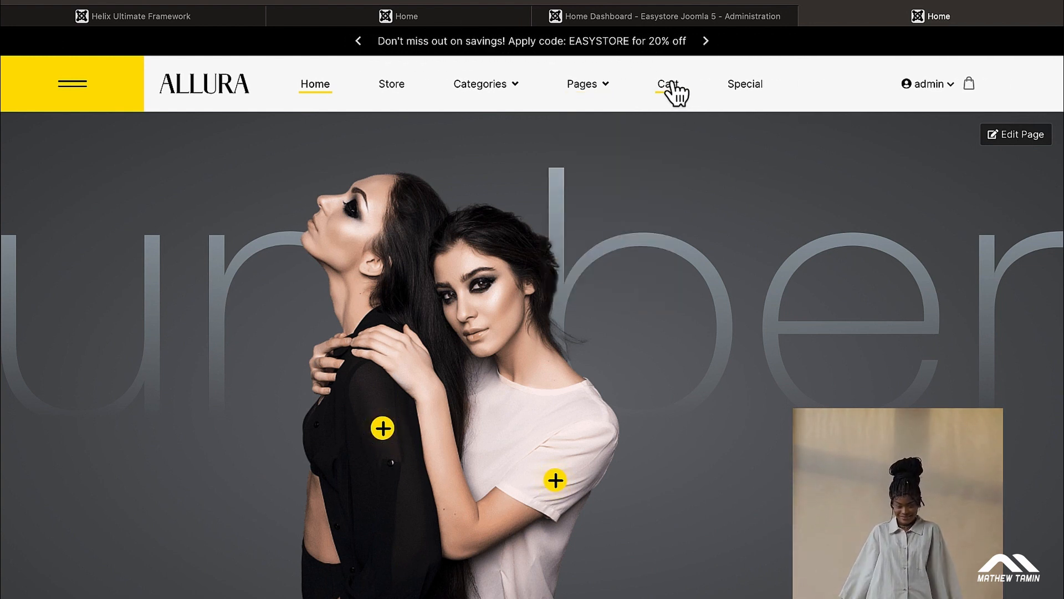
left_click(705, 41)
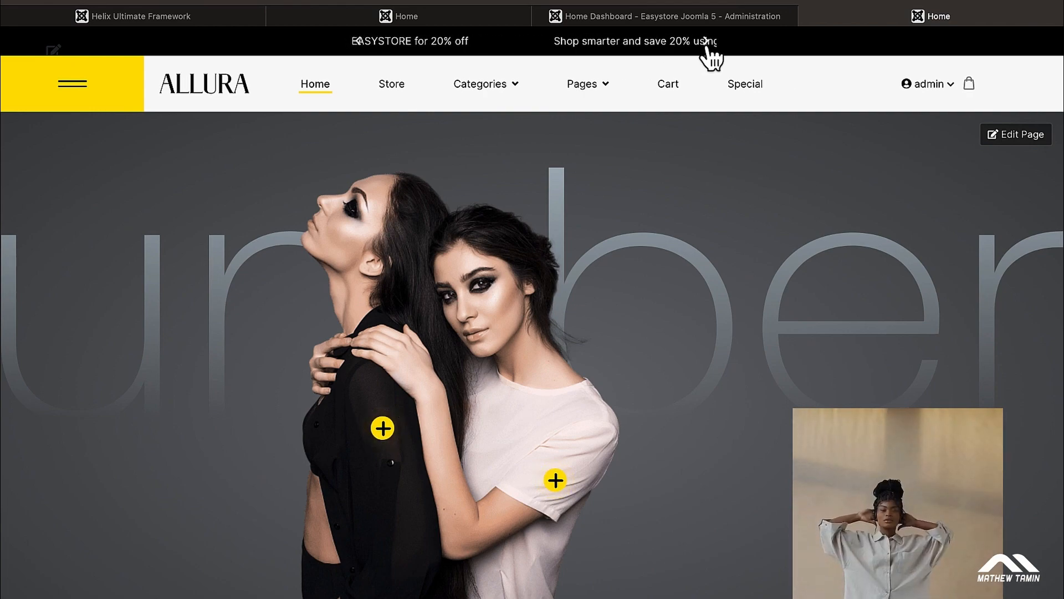
left_click(703, 15)
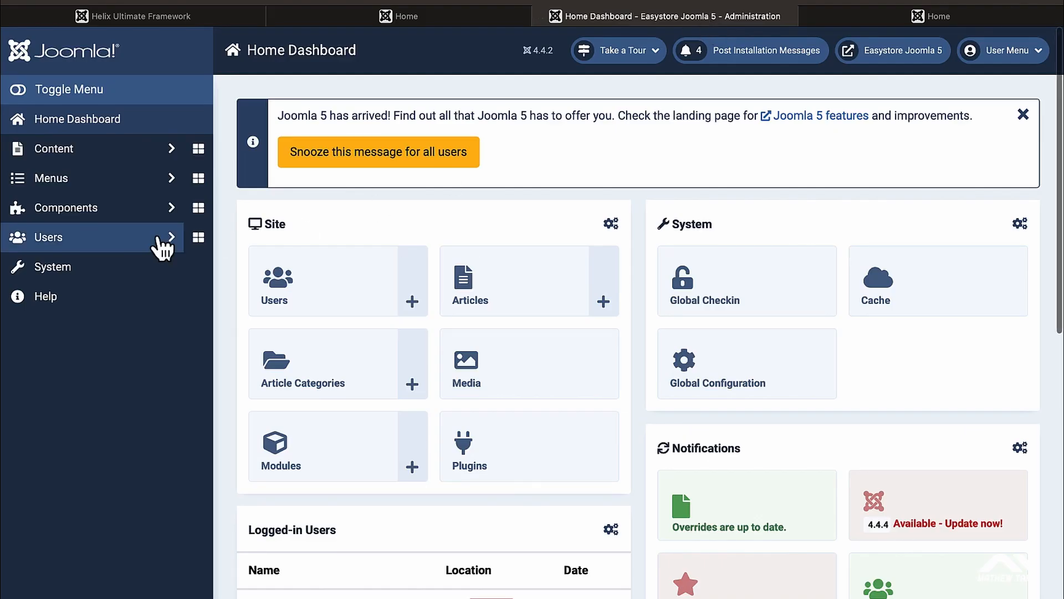
left_click(117, 270)
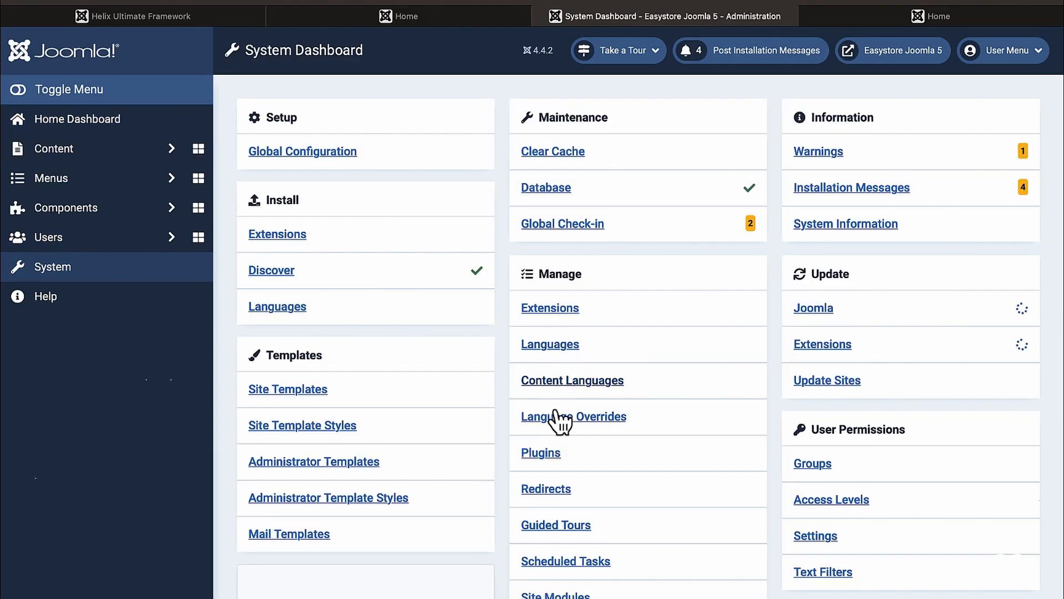
scroll(563, 491, "down", 2)
left_click(556, 480)
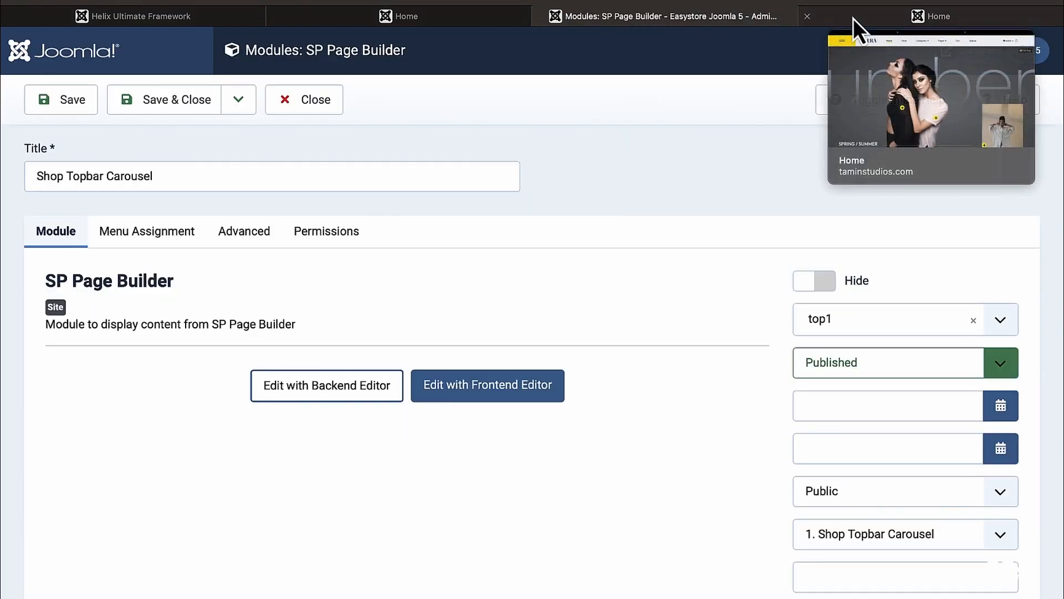
left_click(854, 18)
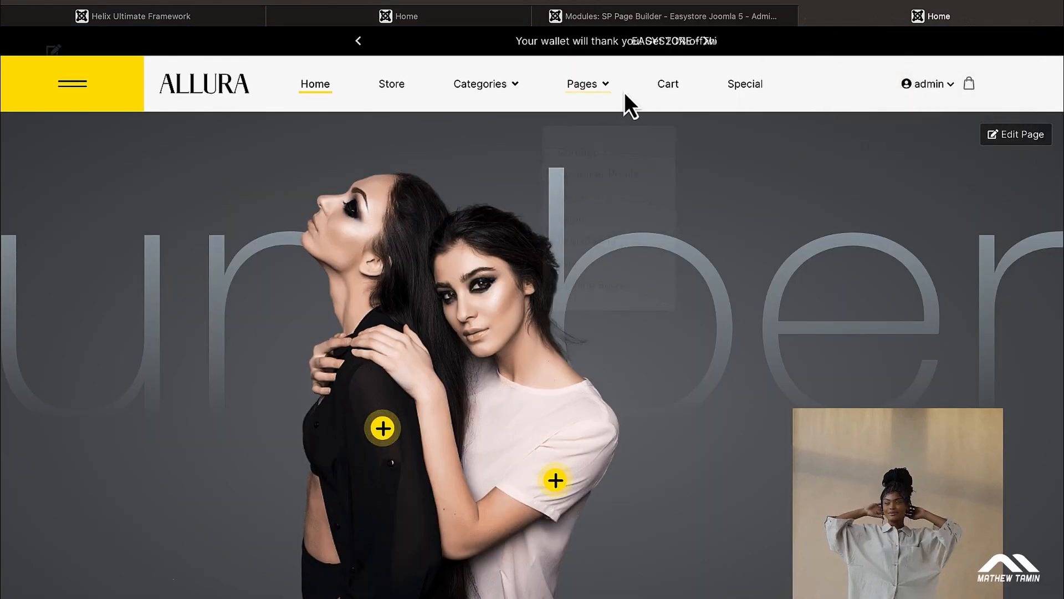
Step: Open the Shop Topbar Carousel module's settings in the frontend editor
left_click(697, 23)
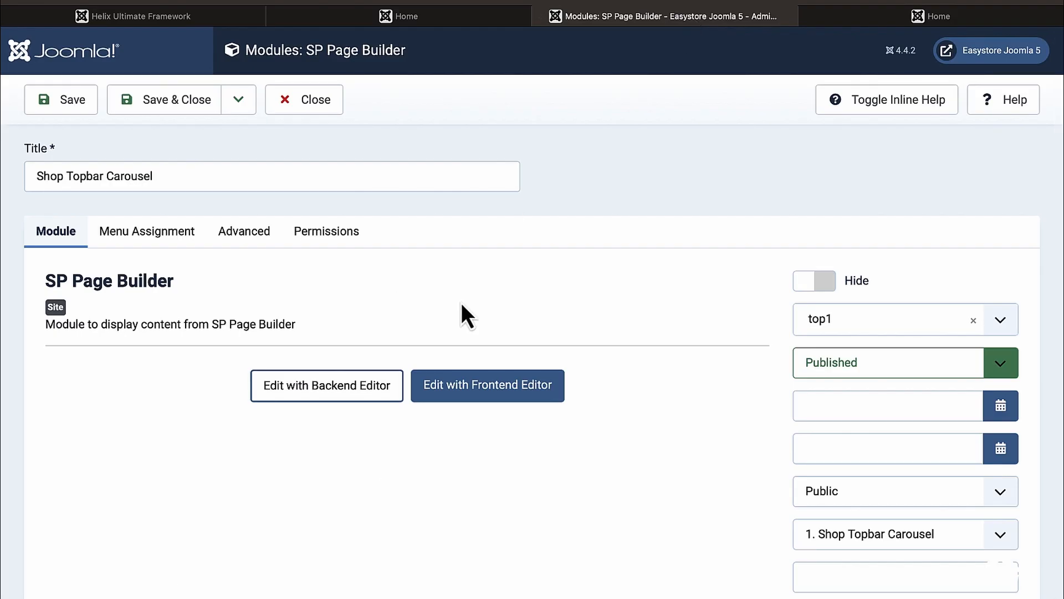
left_click(491, 397)
left_click(514, 127)
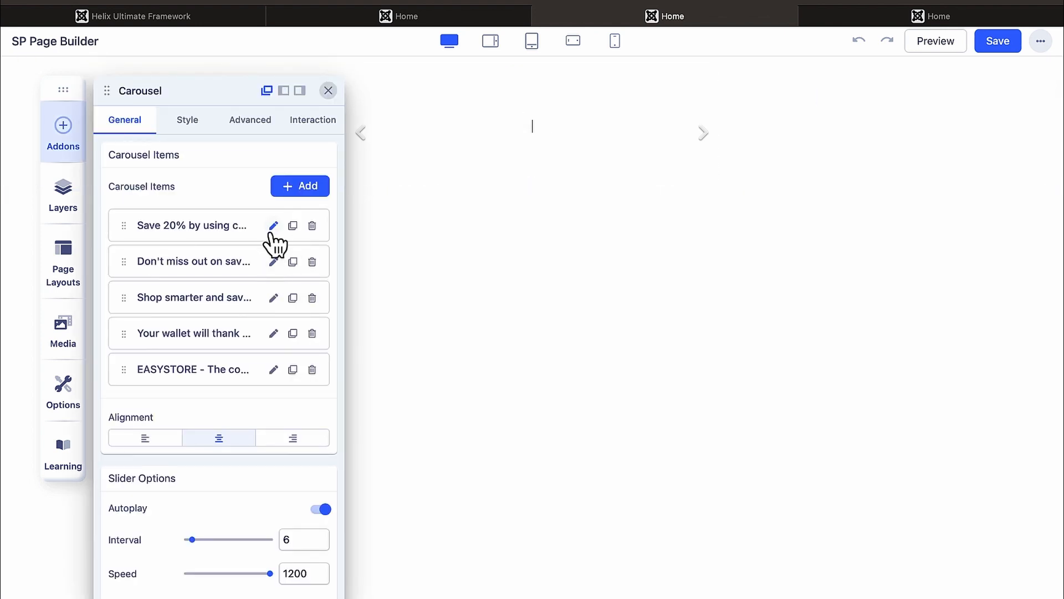
left_click(877, 17)
mouse_move(603, 69)
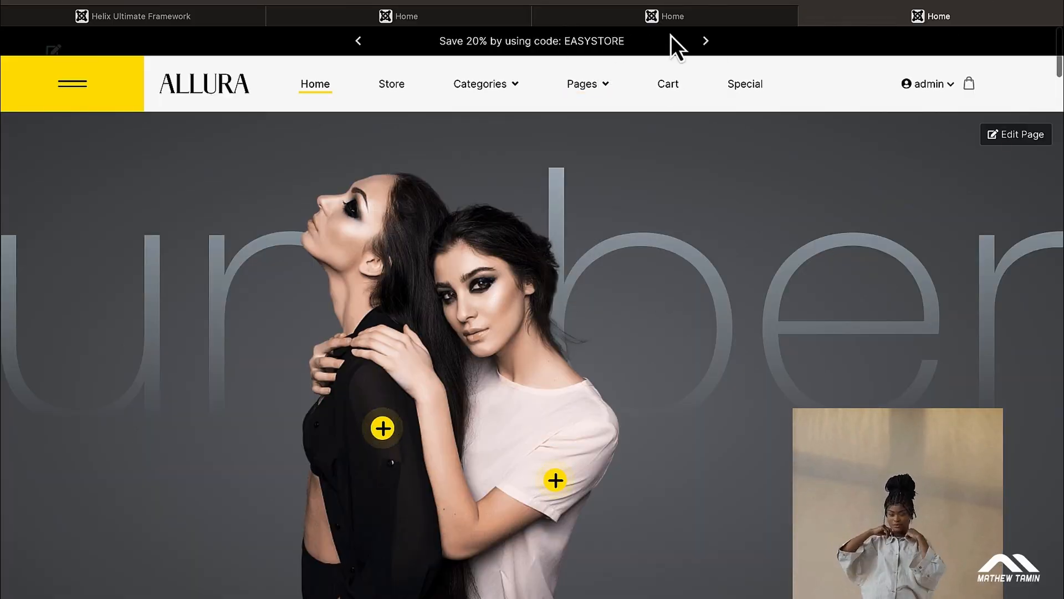
left_click(706, 21)
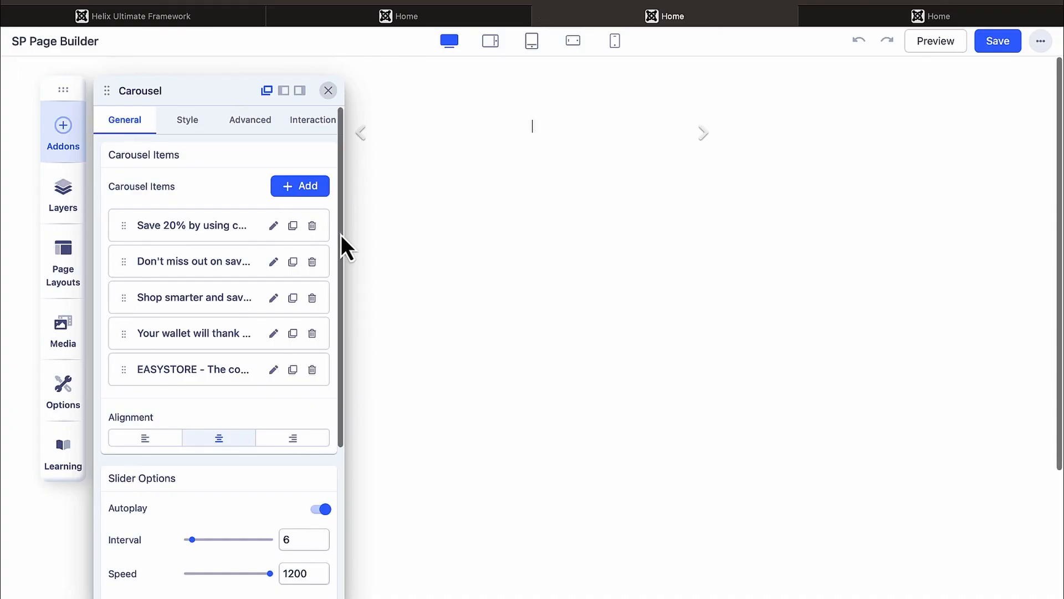
Step: Change the first carousel message's discount from 20% to 50% and check it on the live site
left_click(273, 226)
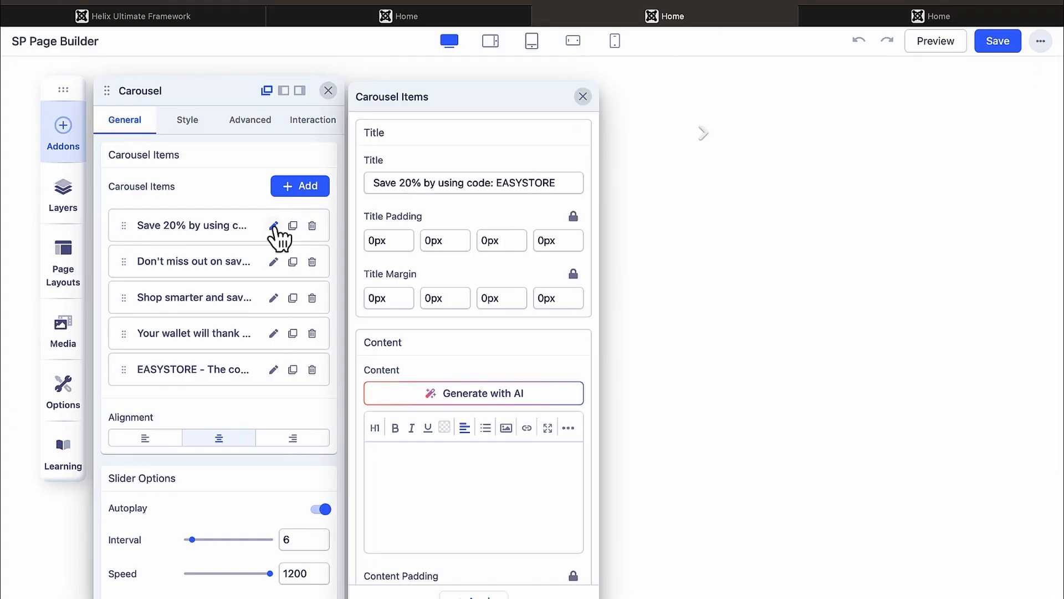
left_click(405, 182)
key("BackSpace")
type("5")
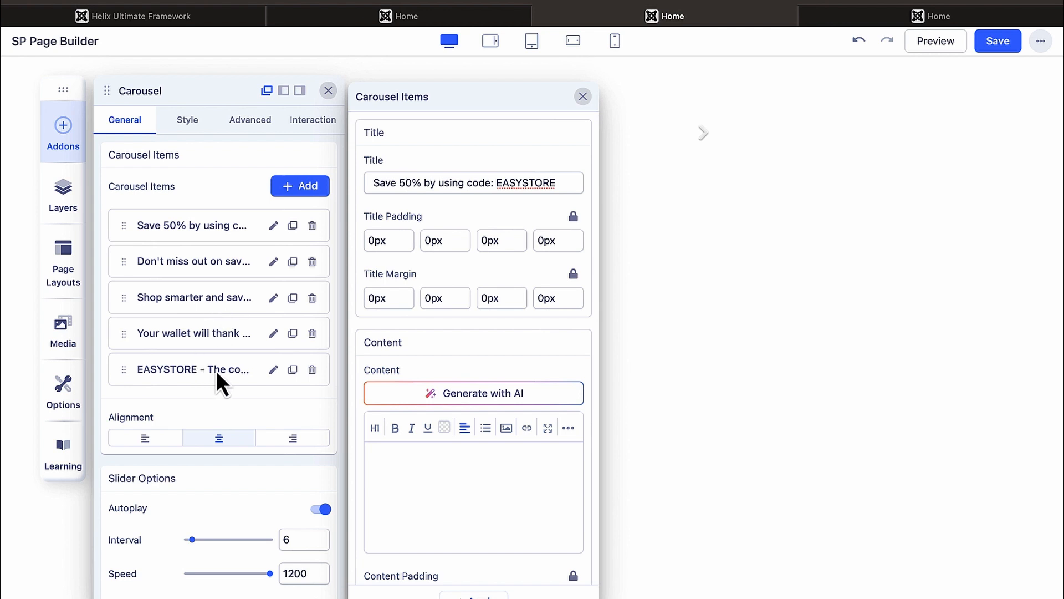
left_click(224, 410)
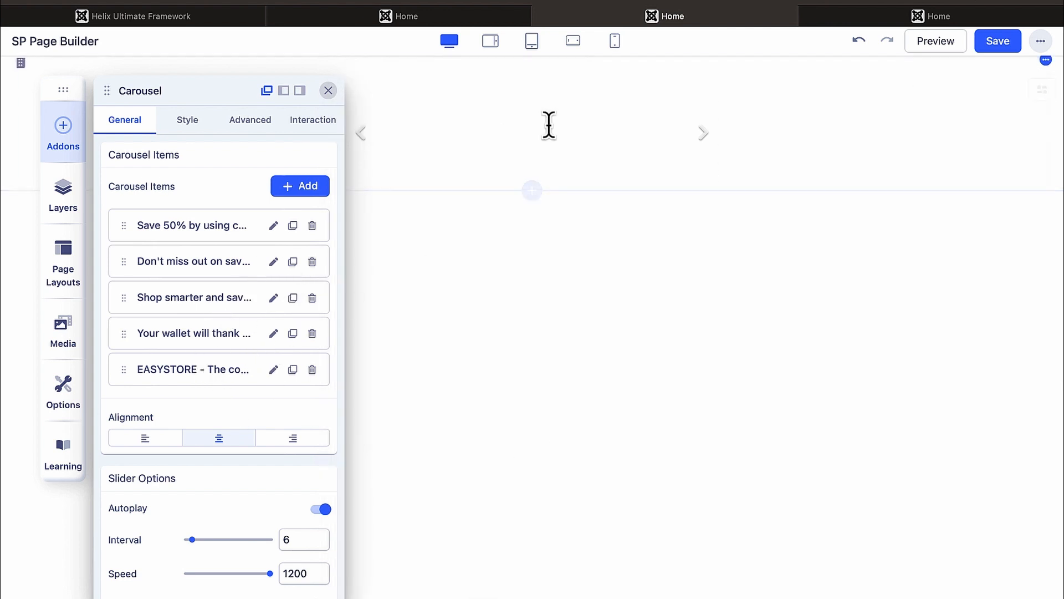
left_click(843, 21)
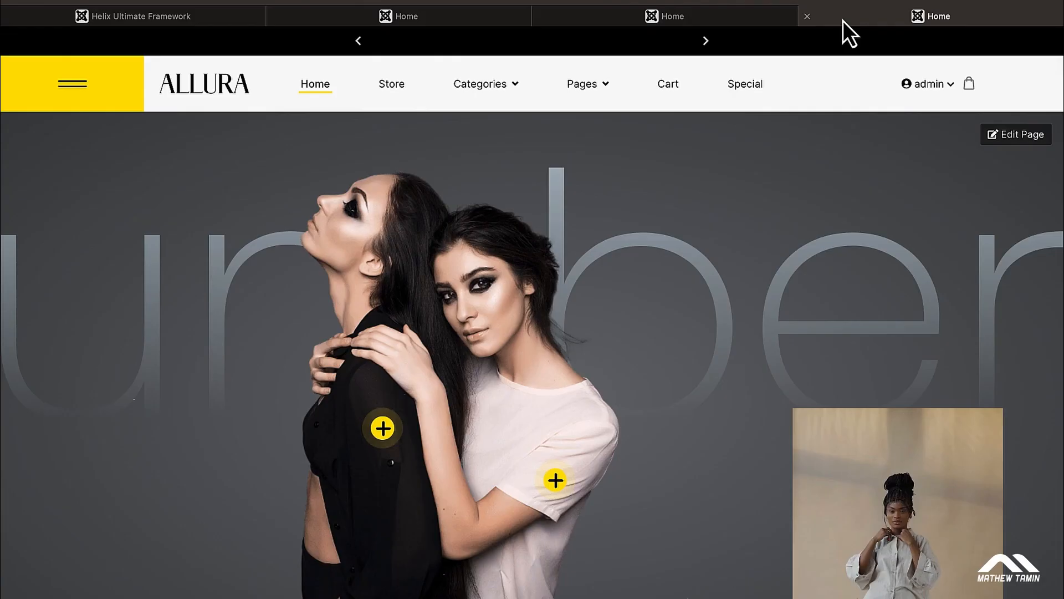
left_click(705, 42)
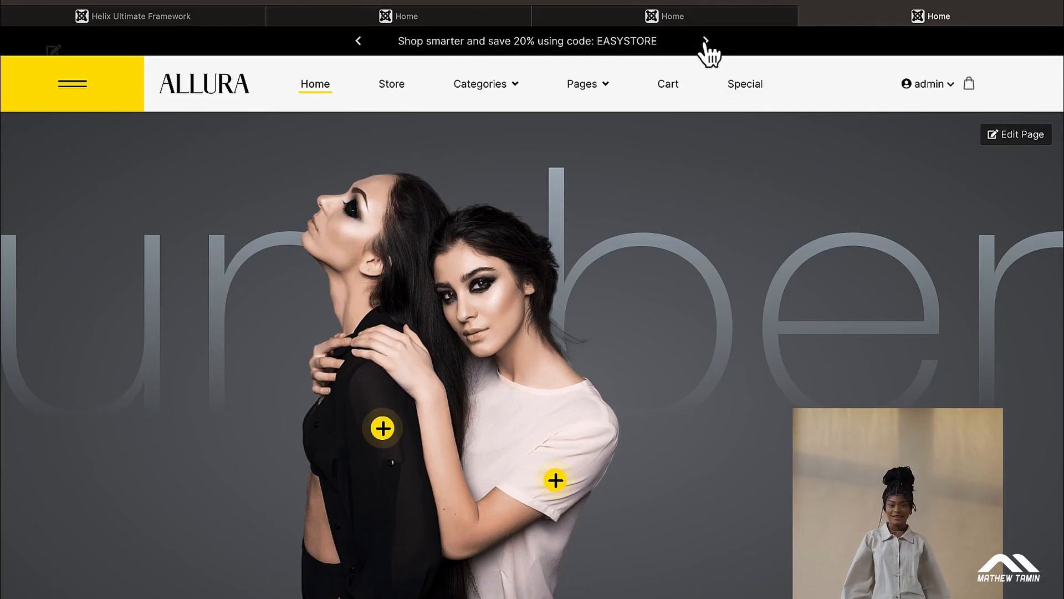
left_click(710, 21)
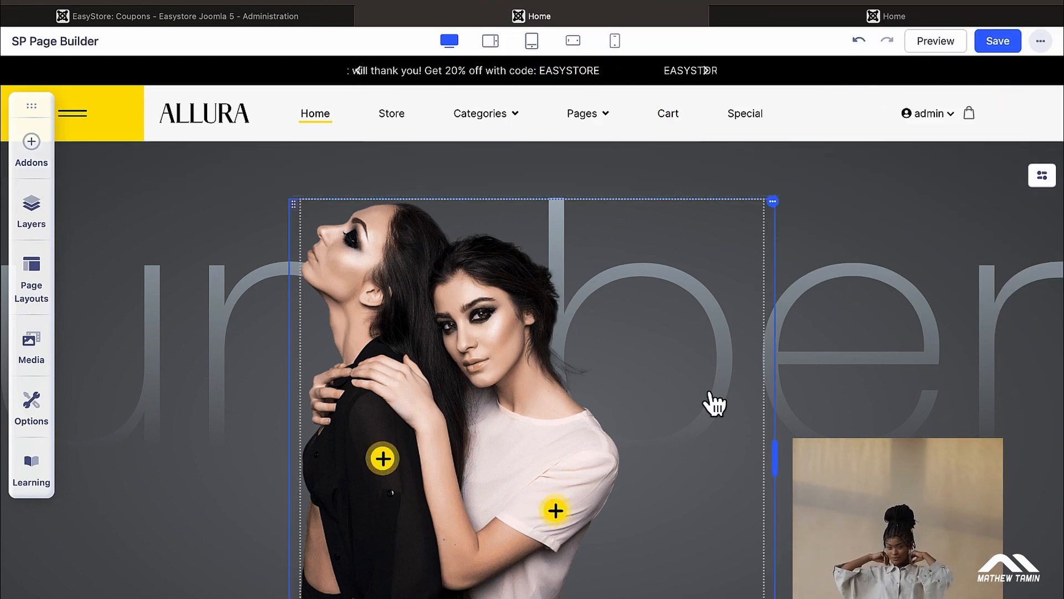
Step: Scroll the builder canvas down from the hero to the LATEST ONES! product grid
scroll(707, 404, "down", 10)
scroll(714, 405, "down", 10)
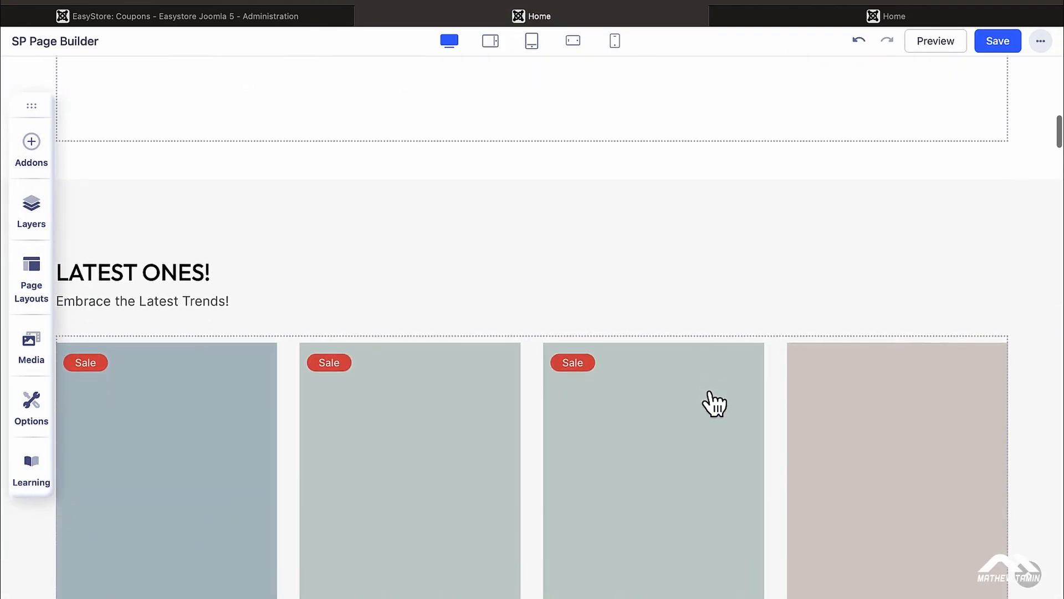
scroll(714, 404, "up", 3)
scroll(710, 392, "up", 15)
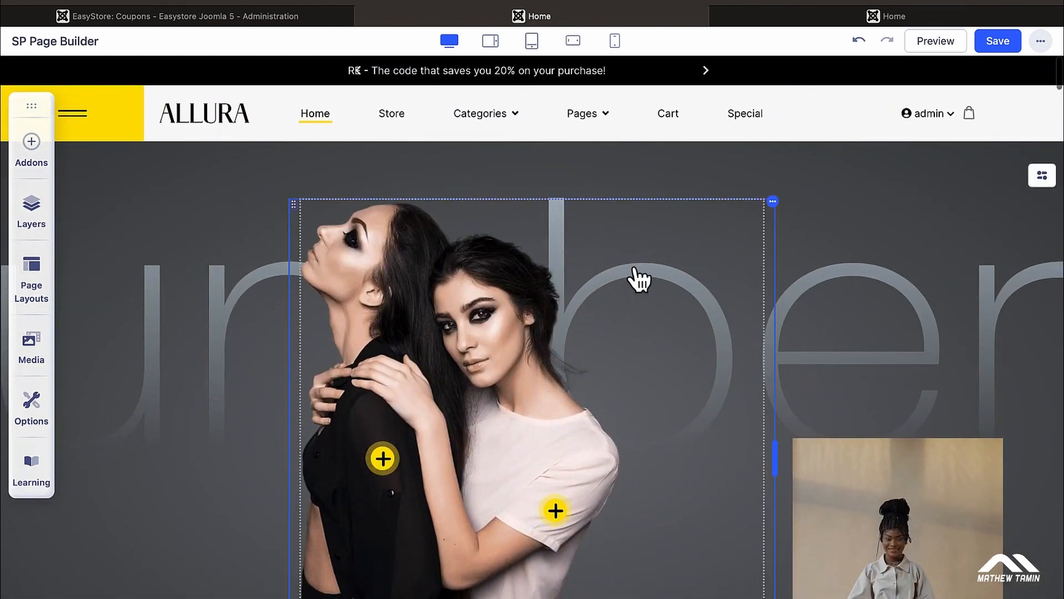
scroll(855, 294, "down", 4)
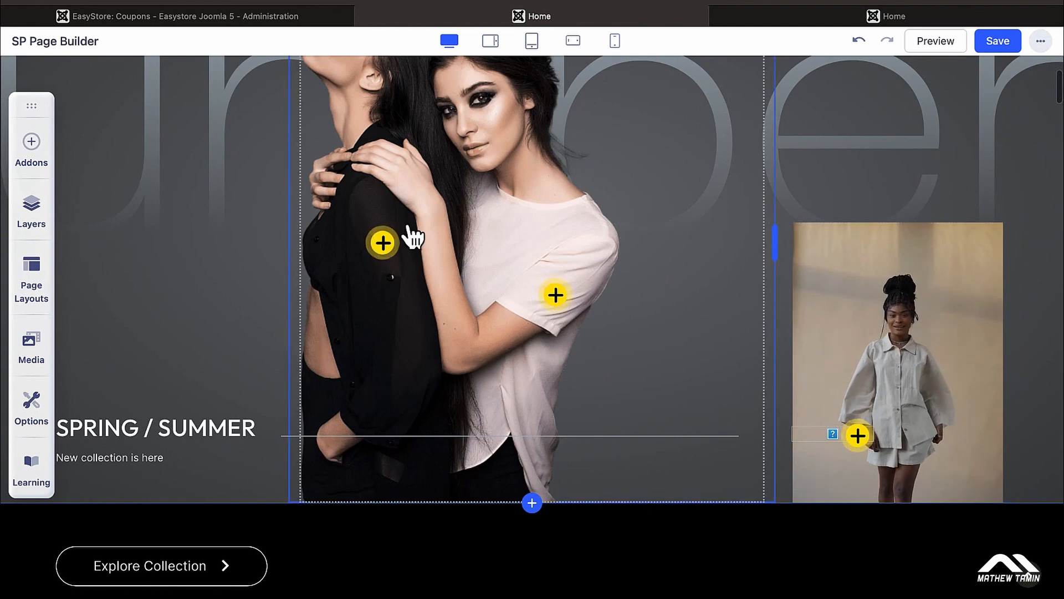
scroll(418, 286, "down", 6)
scroll(502, 391, "down", 12)
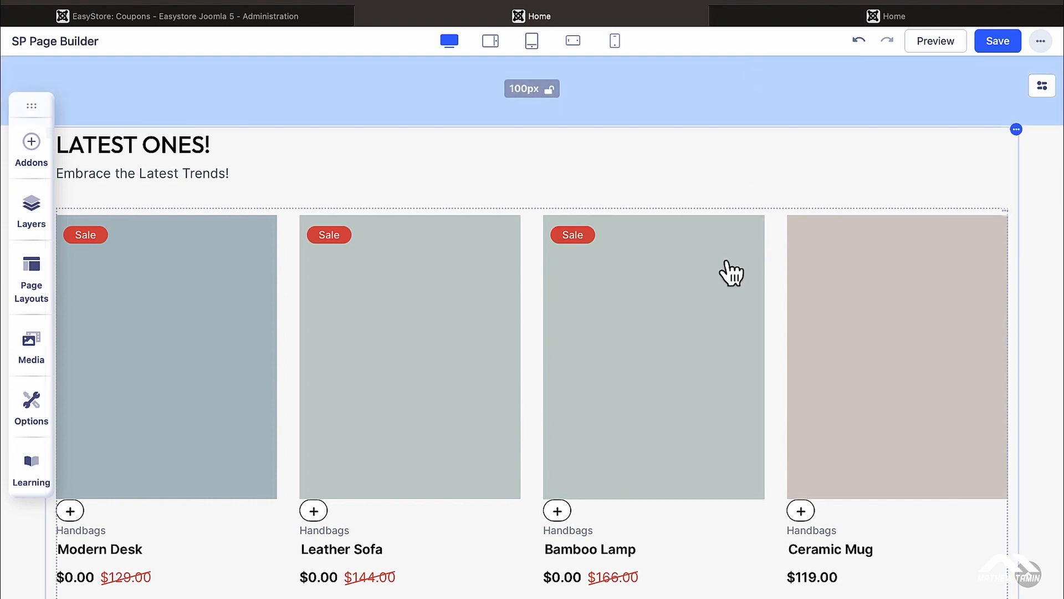
Step: Load the JoomShaper website in the spare tab
left_click(794, 16)
left_click(648, 4)
type("joms")
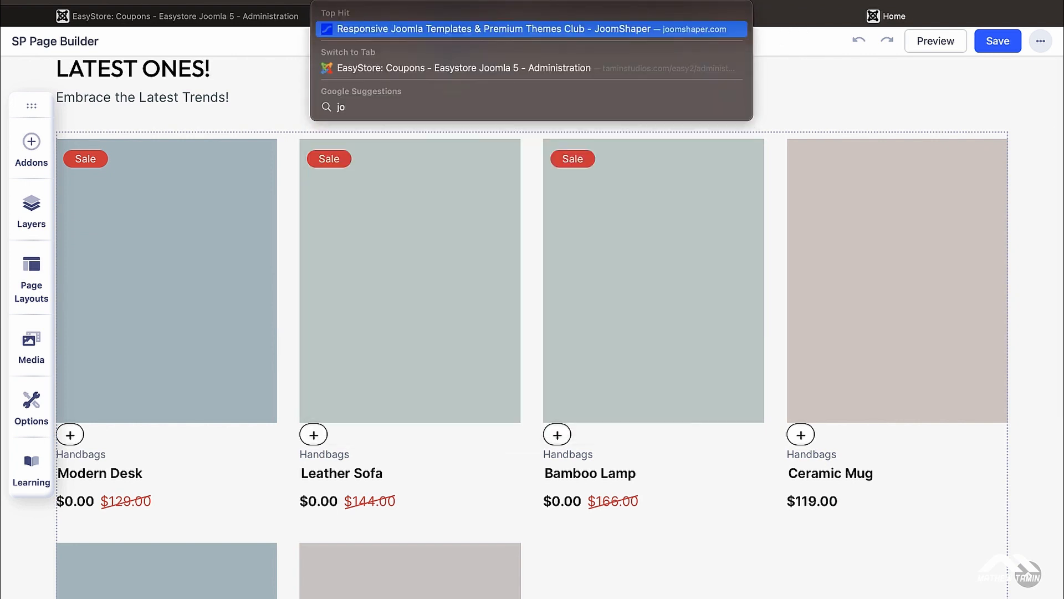
key("BackSpace")
key("BackSpace")
key("BackSpace")
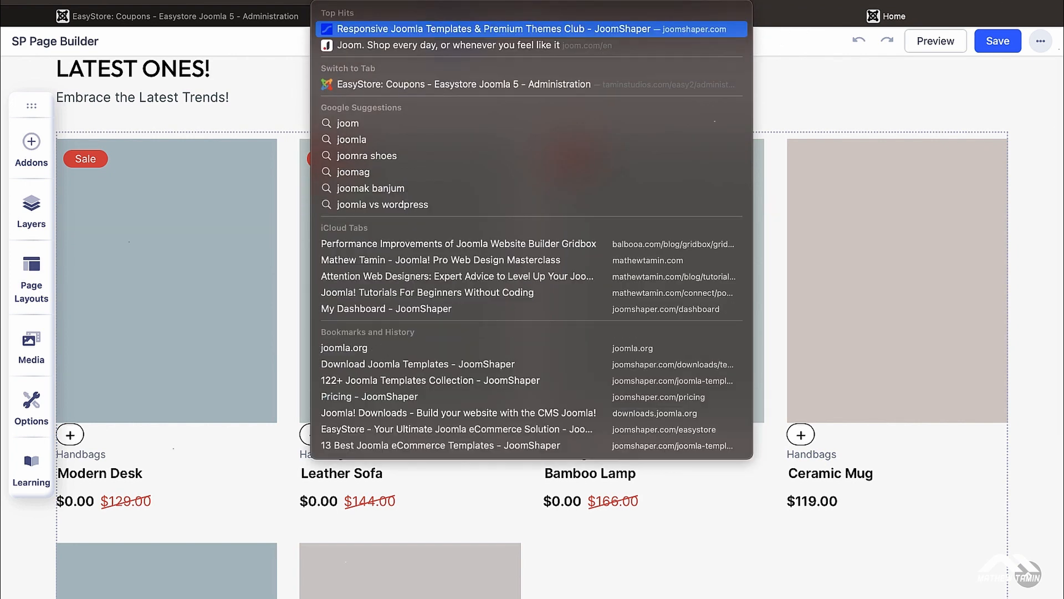
key("Escape")
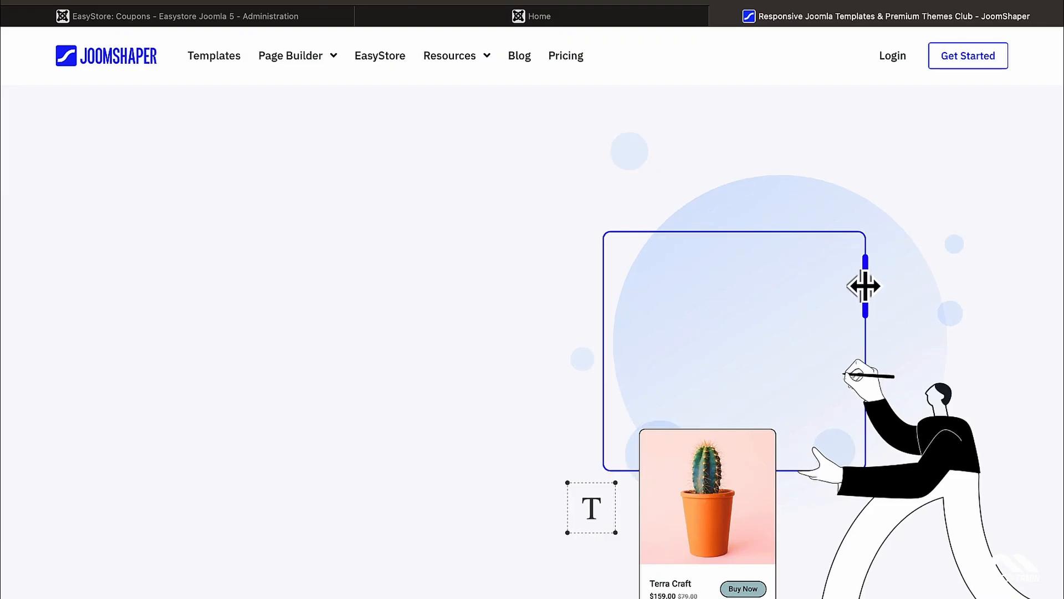
scroll(484, 161, "down", 10)
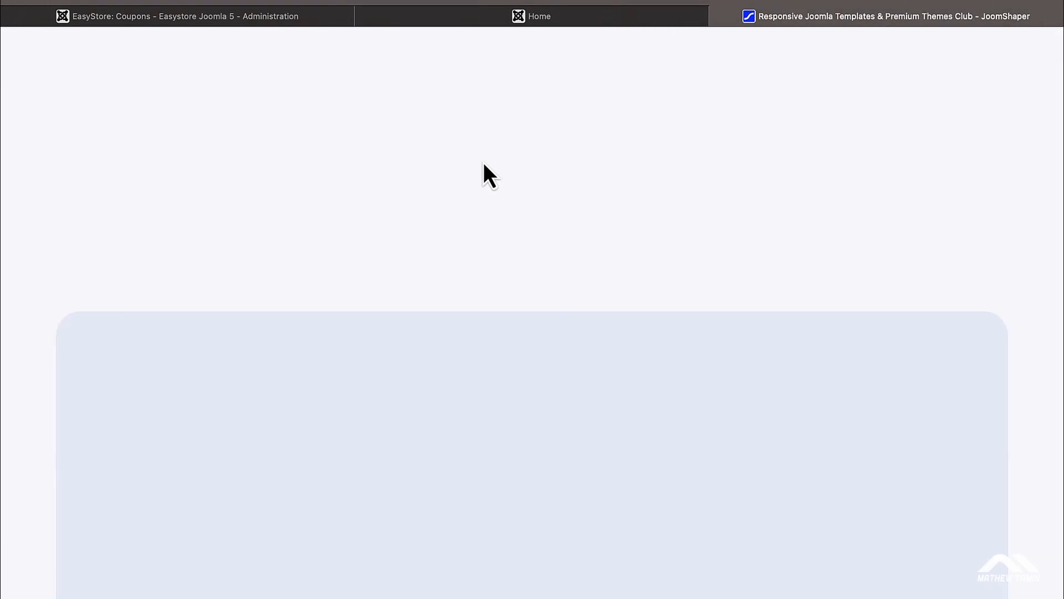
scroll(484, 162, "down", 10)
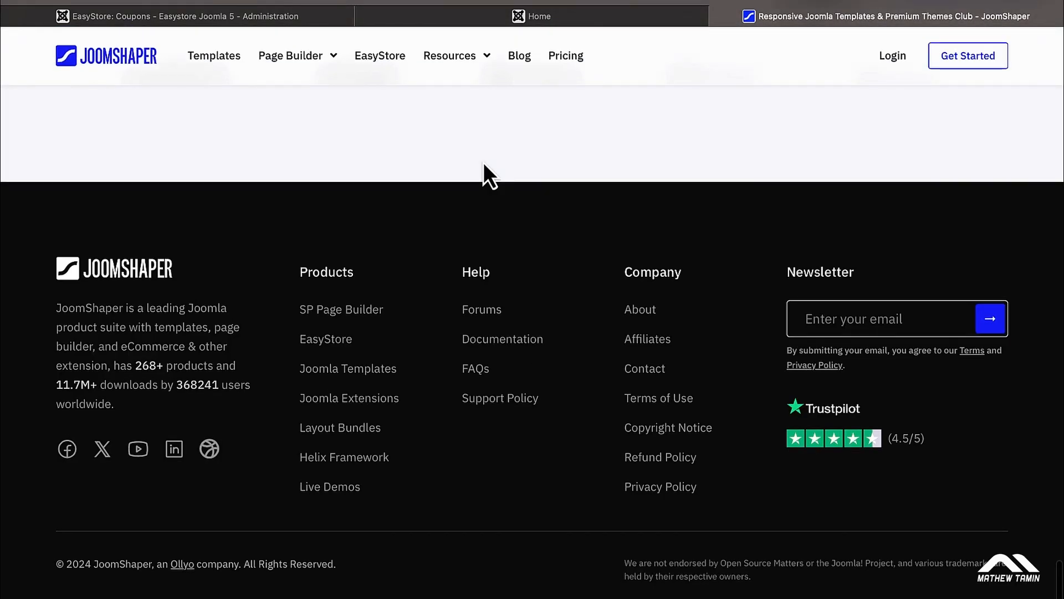
Step: Filter Joomla Templates to Ecommerce, browse down to Allura, and return to the Coupons admin
left_click(370, 378)
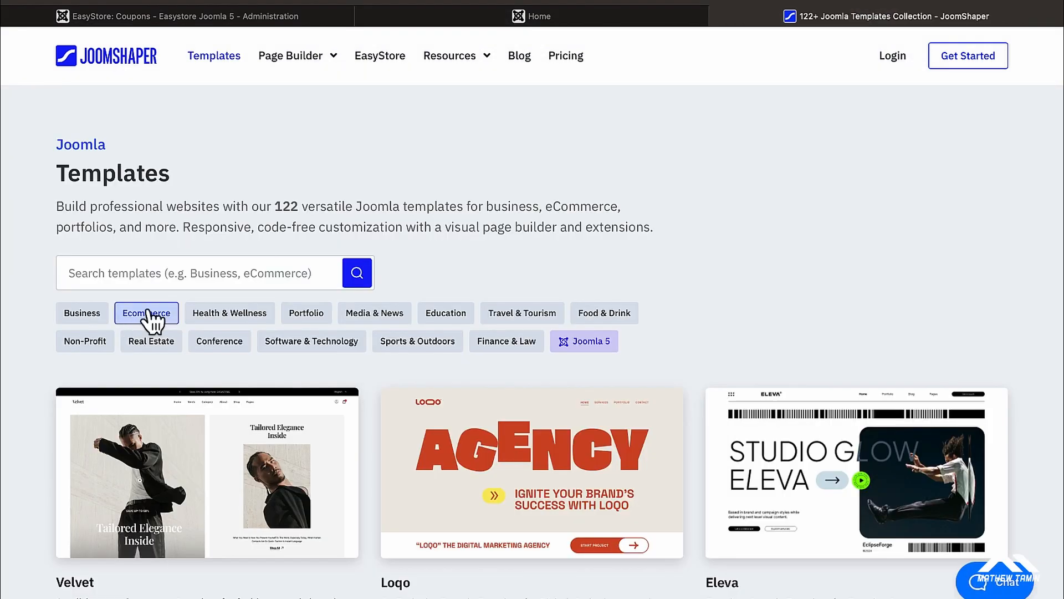
left_click(148, 313)
scroll(383, 413, "down", 4)
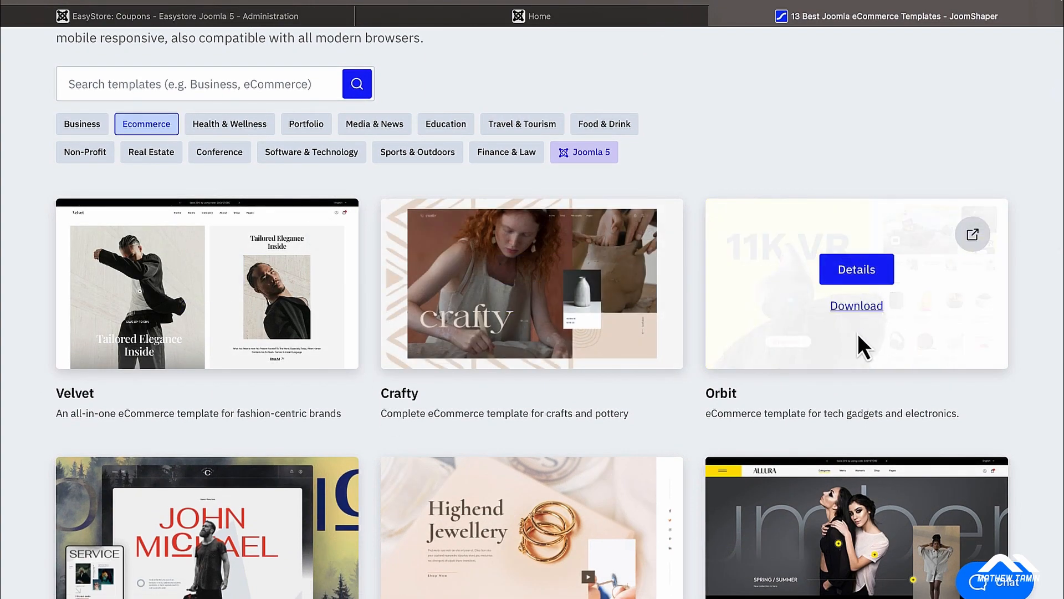
scroll(859, 338, "down", 2)
scroll(857, 334, "down", 1)
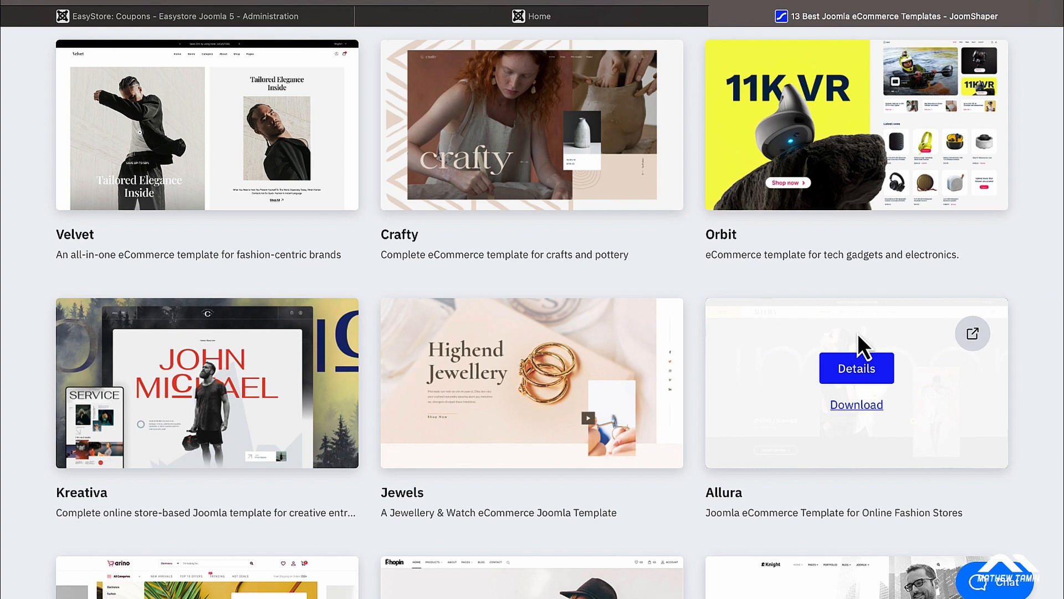
scroll(857, 334, "down", 6)
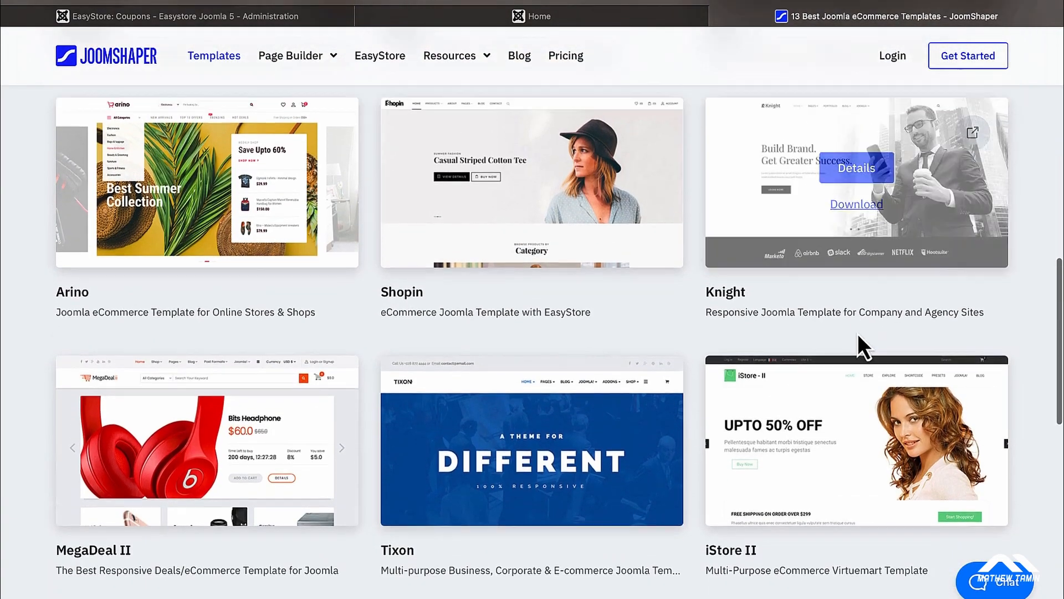
scroll(858, 335, "up", 10)
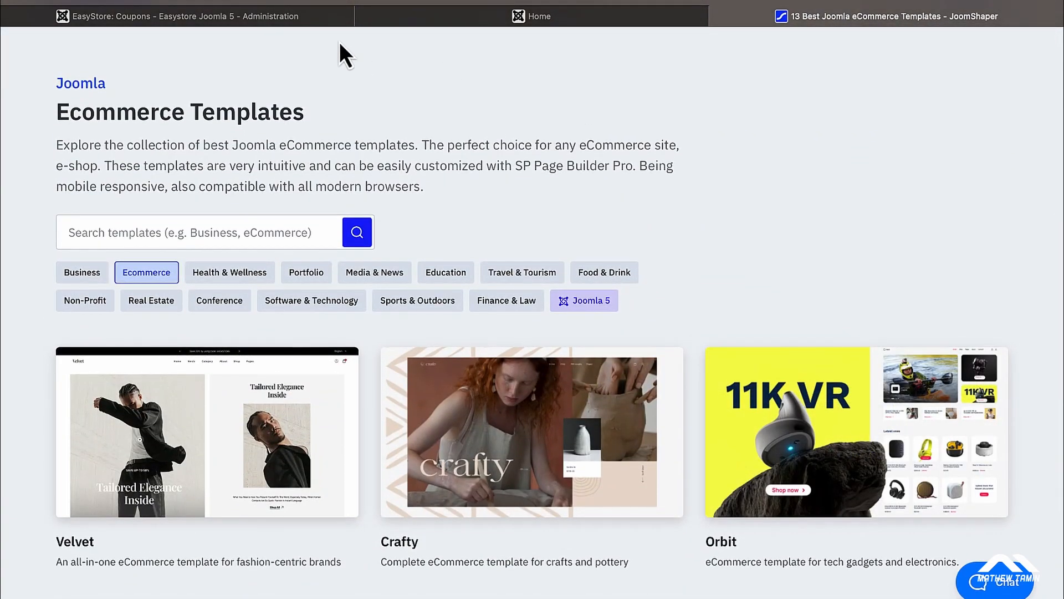
left_click(283, 22)
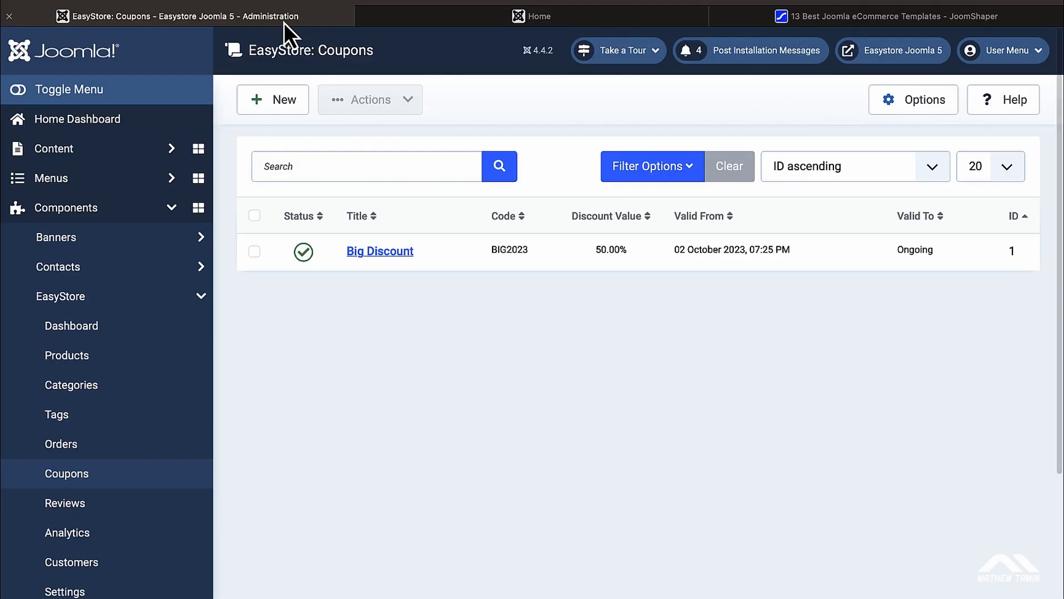
Step: Close the JoomShaper tab, open the storefront in a new tab, and review the LATEST ONES! grid in the editor
left_click(427, 21)
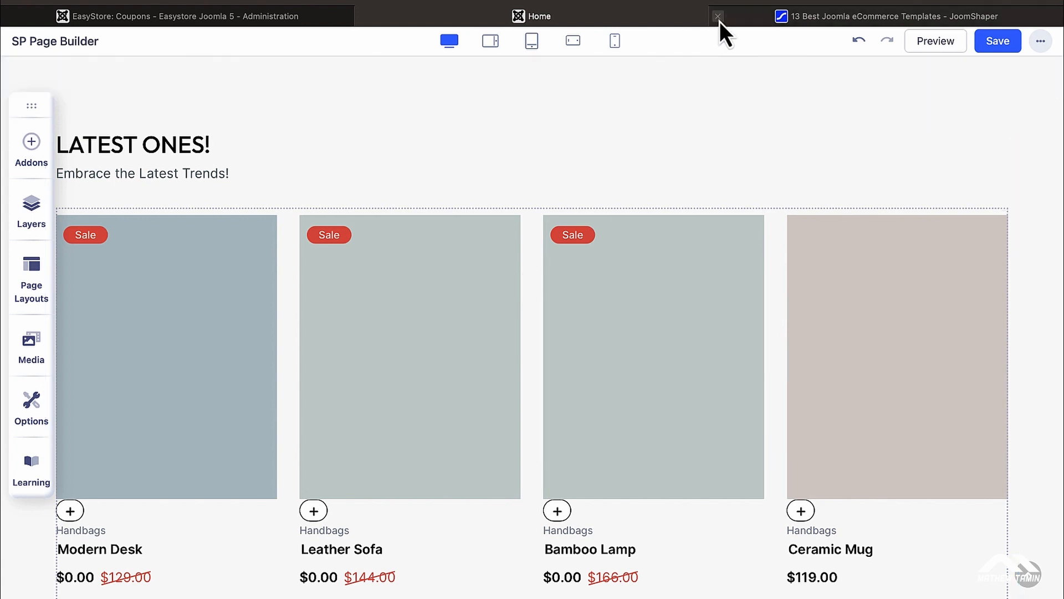
left_click(718, 16)
left_click(335, 19)
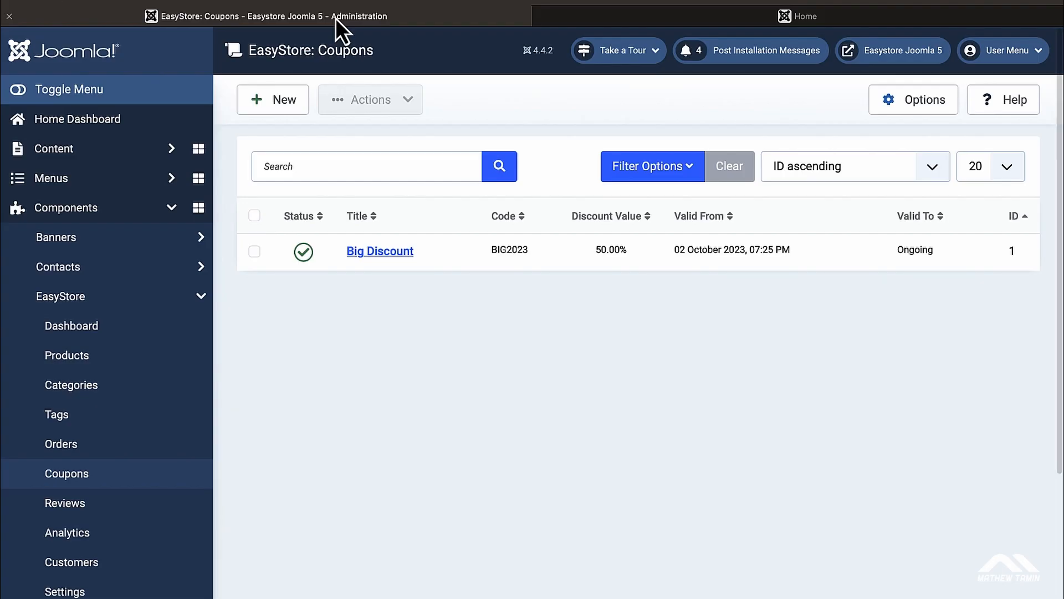
left_click(906, 52)
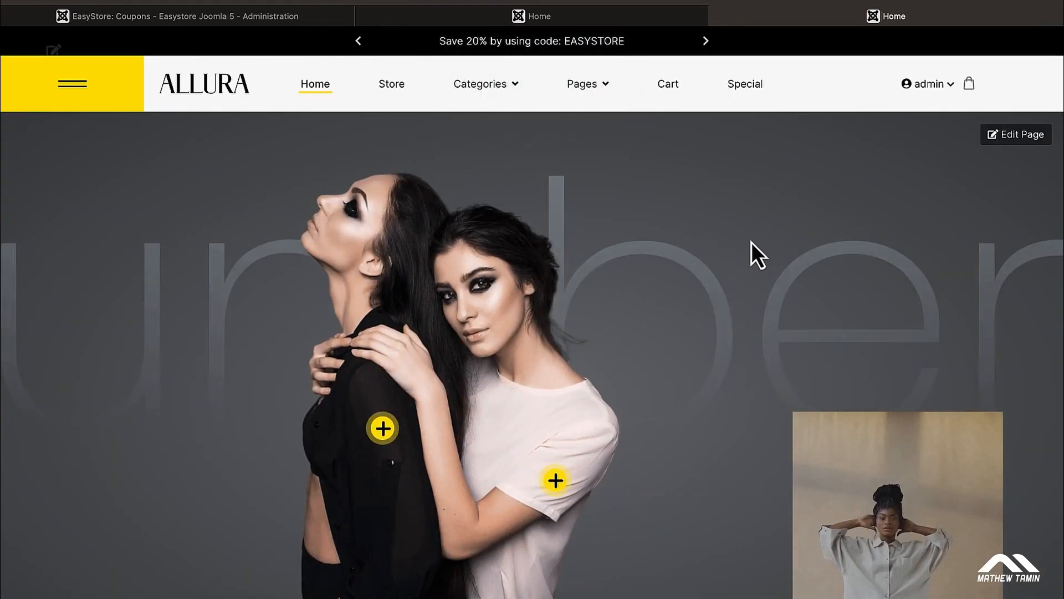
left_click(569, 20)
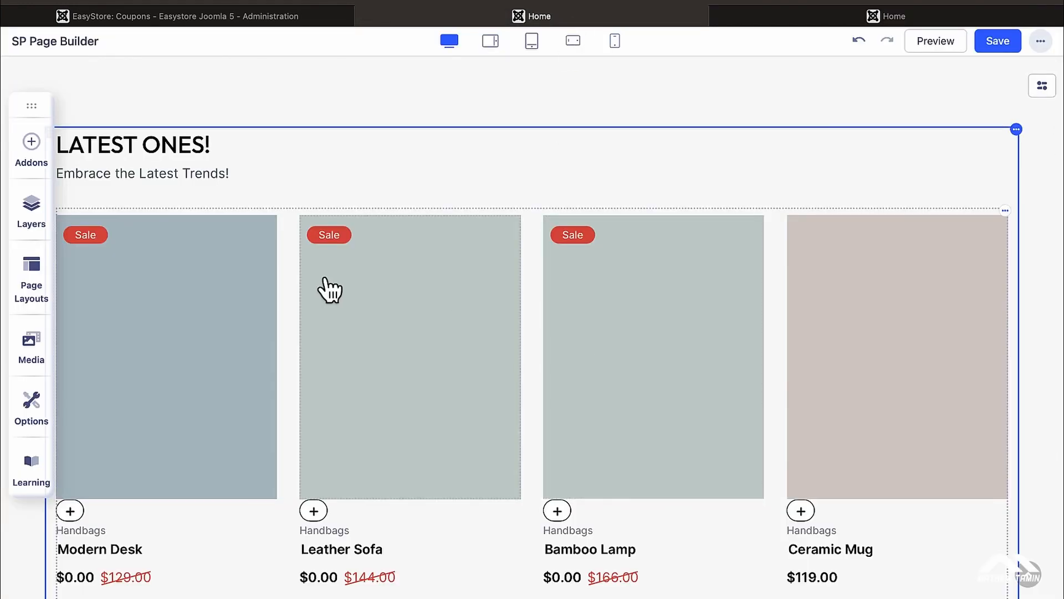
scroll(392, 504, "down", 2)
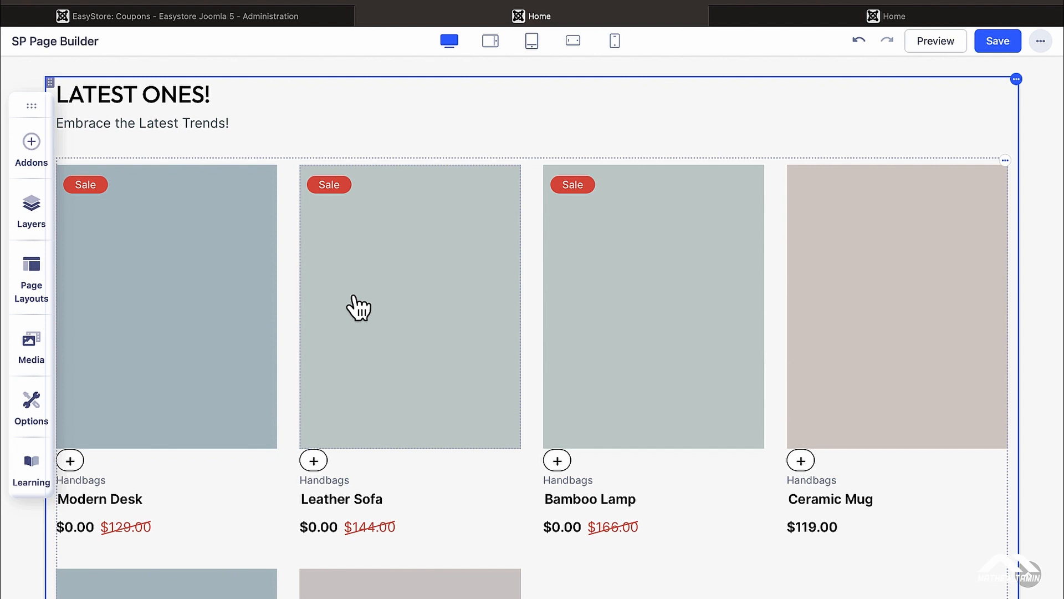
scroll(358, 306, "down", 2)
scroll(578, 264, "down", 1)
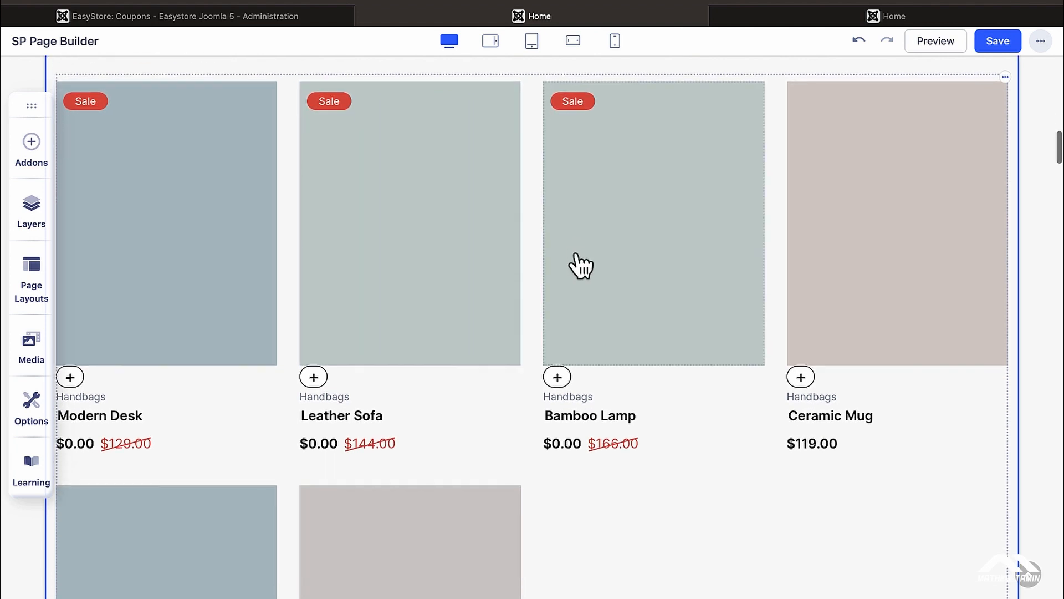
scroll(579, 264, "up", 1)
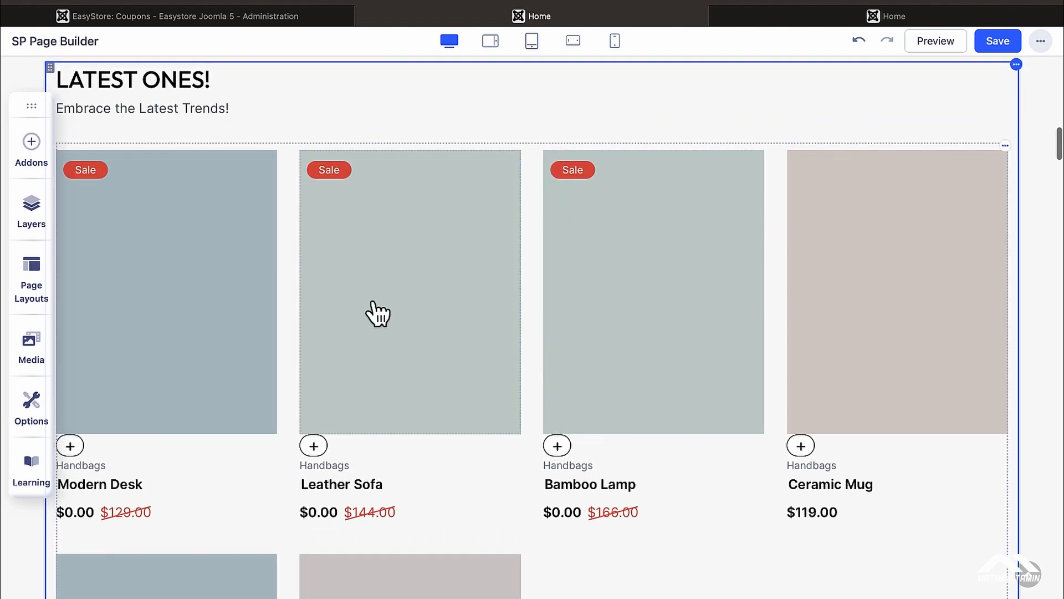
scroll(570, 316, "up", 1)
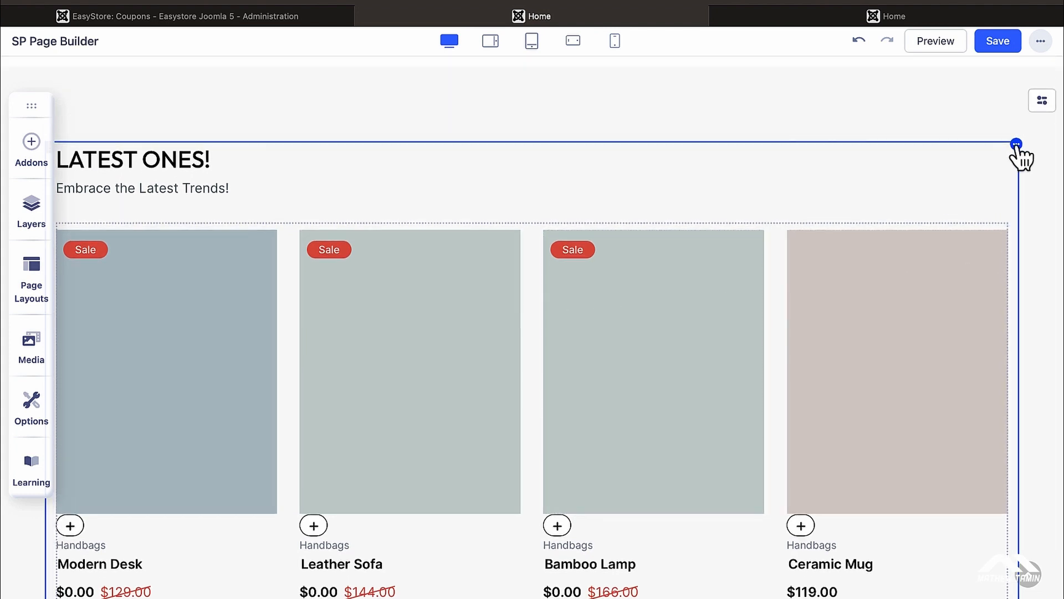
Step: Review the LATEST ONES! grid's Source and Category, keeping Latest and All Categories, and move the toolbar off the grid
left_click(1005, 225)
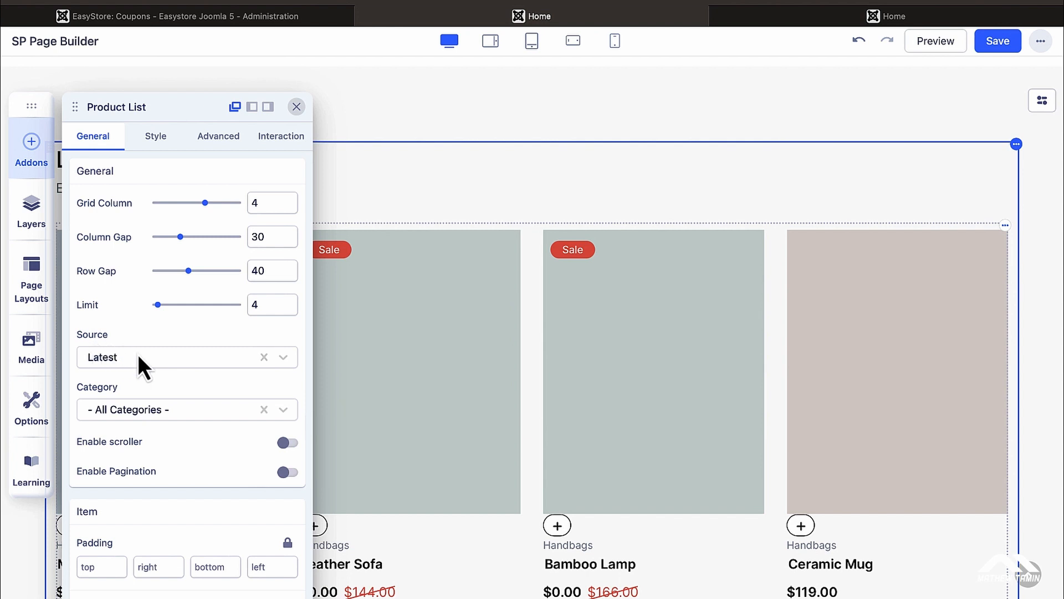
left_click(284, 358)
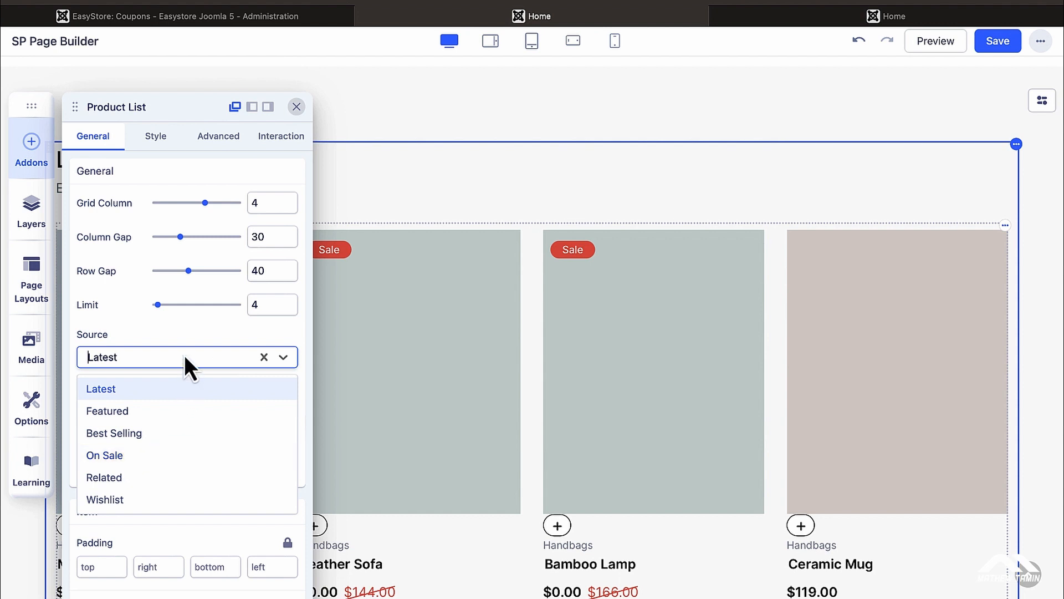
left_click(185, 332)
left_click(163, 414)
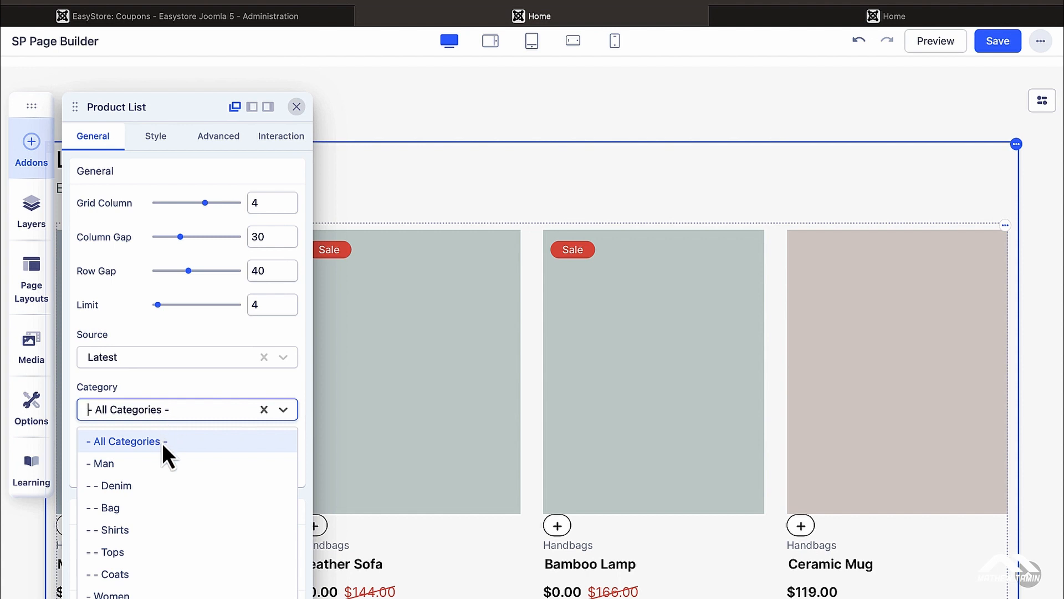
scroll(155, 498, "down", 3)
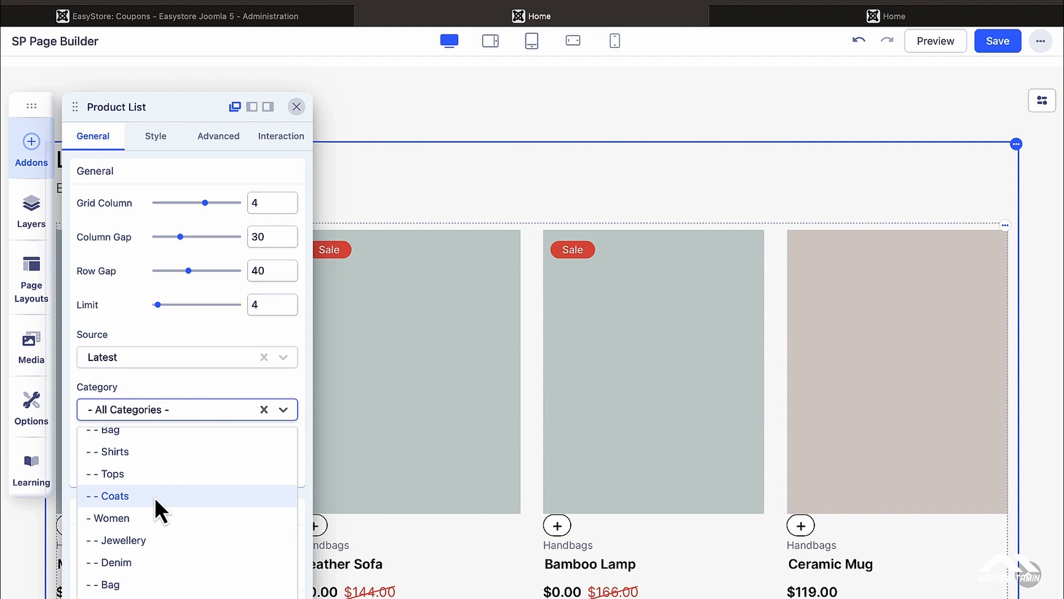
scroll(155, 498, "down", 3)
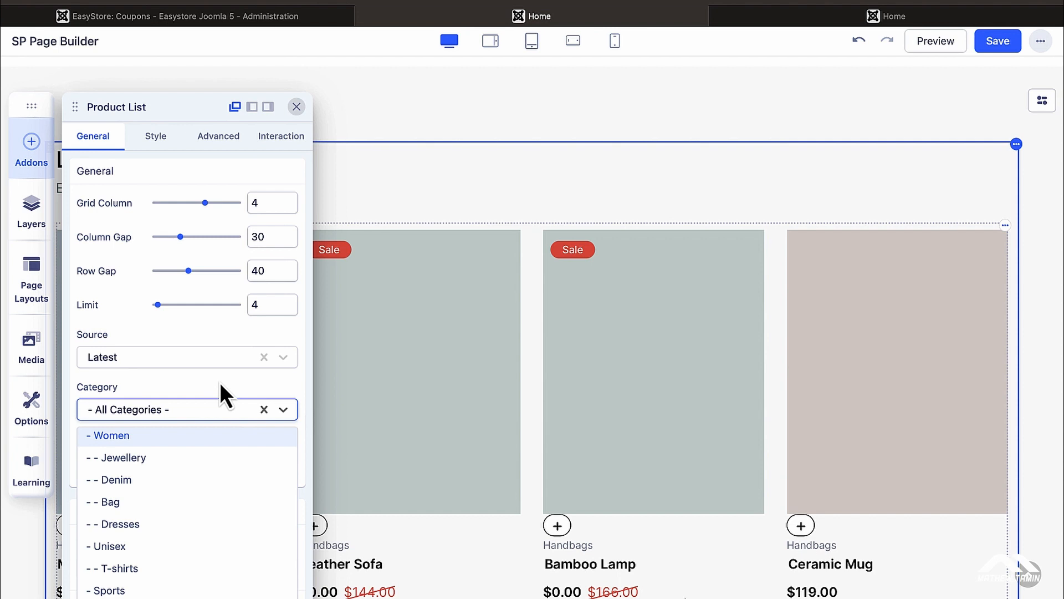
left_click(240, 376)
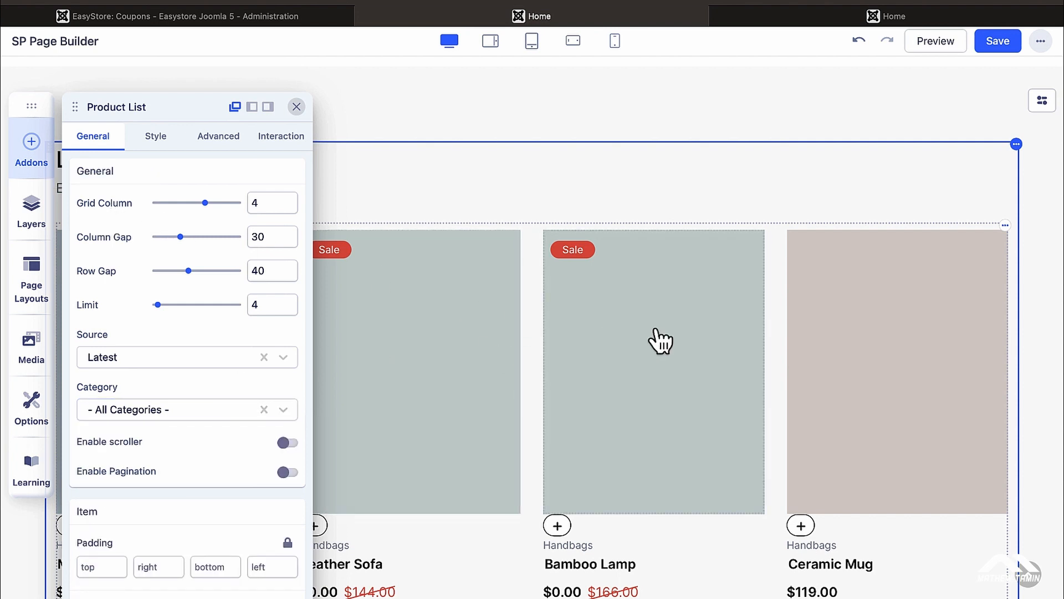
left_click_drag(32, 105, 805, 187)
left_click(1005, 227)
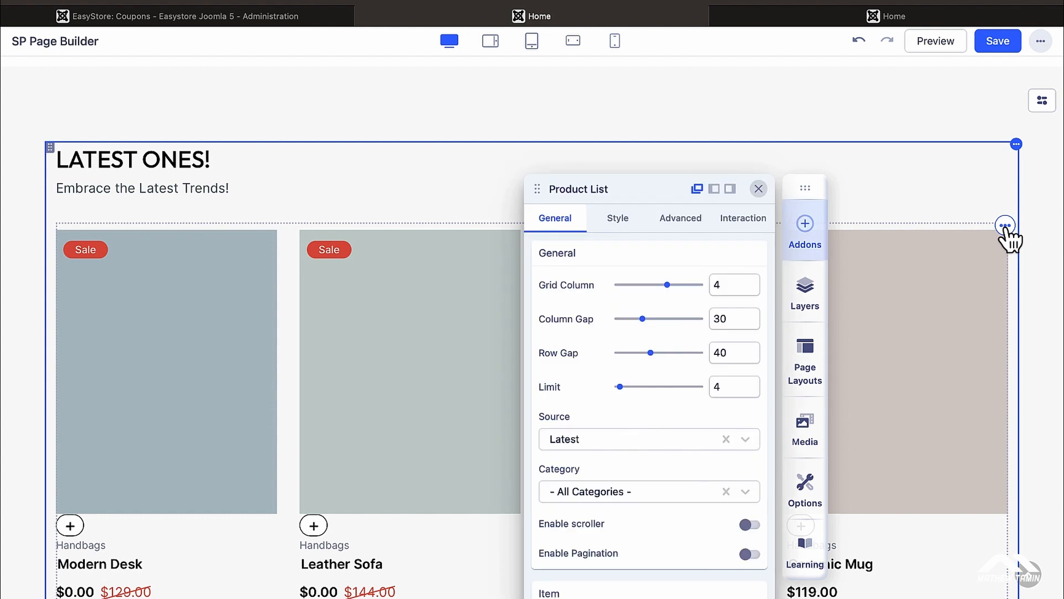
Step: Try 5 and 6 grid columns, then keep the LATEST ONES! grid at 4 columns with column gap 8
left_click(679, 288)
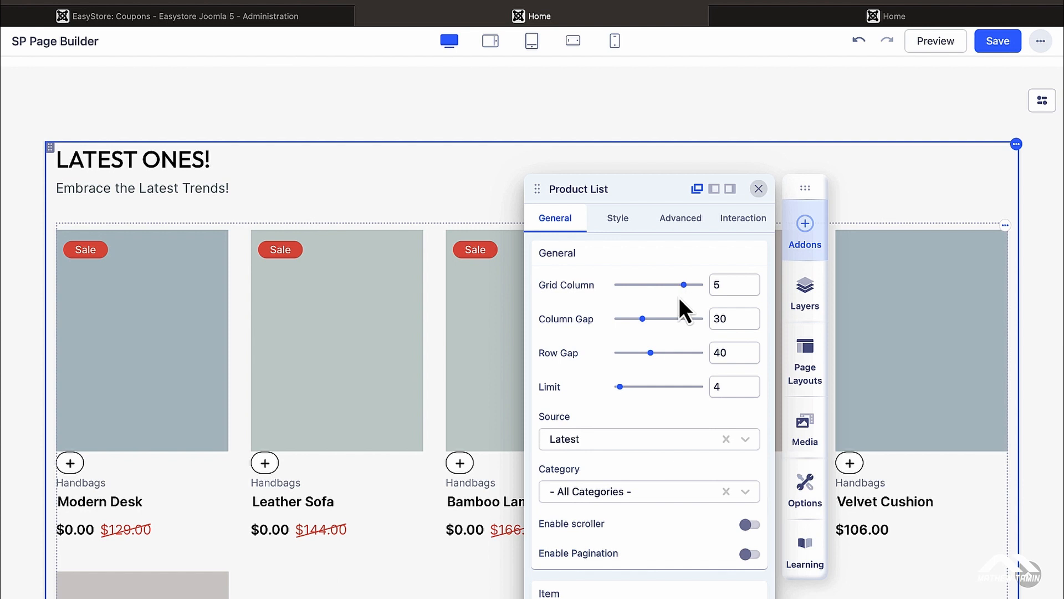
left_click(698, 285)
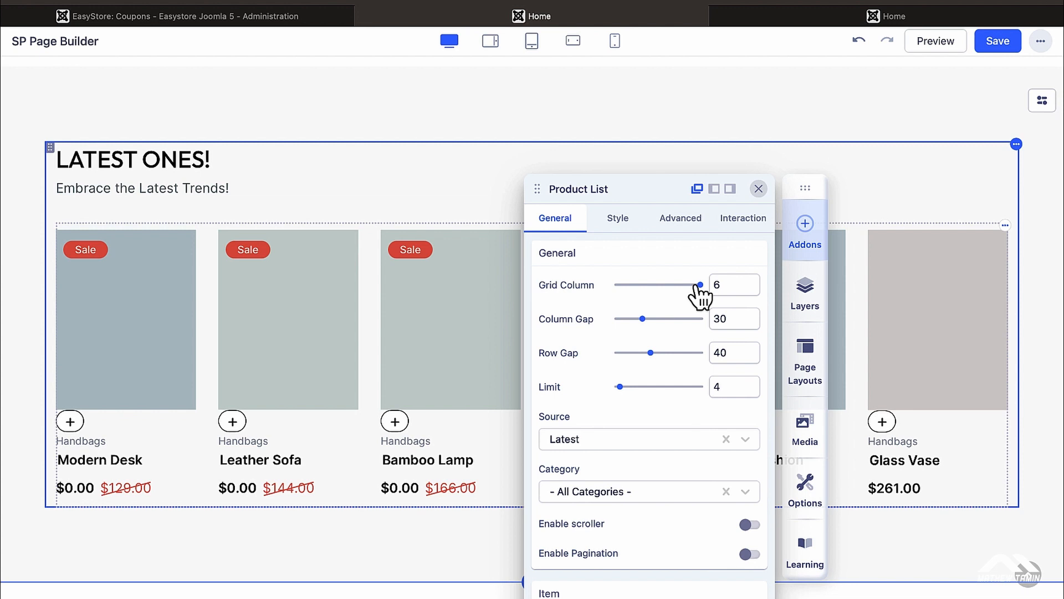
scroll(710, 370, "down", 15)
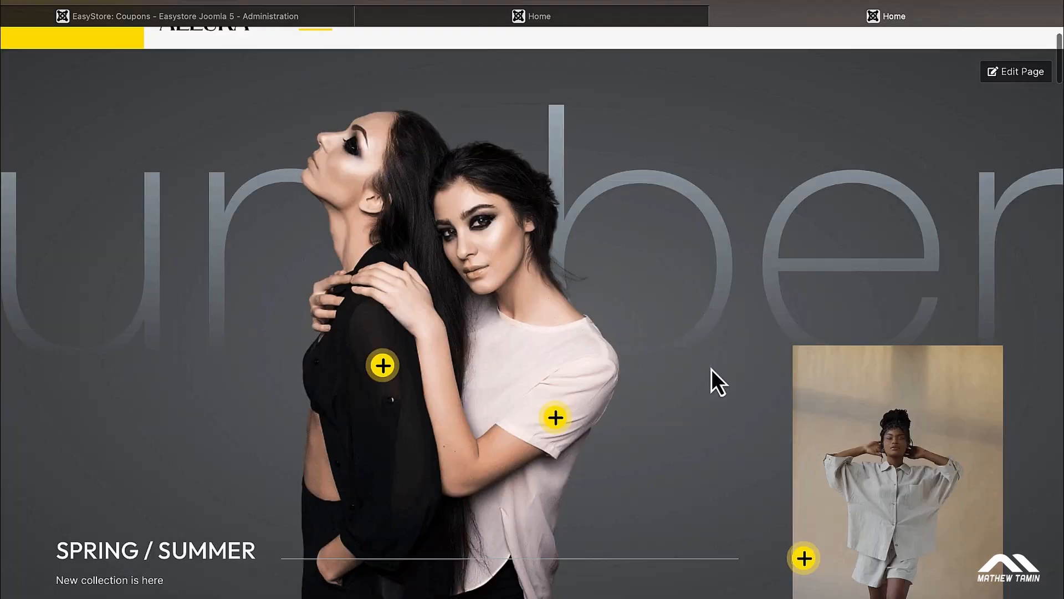
scroll(712, 370, "up", 1)
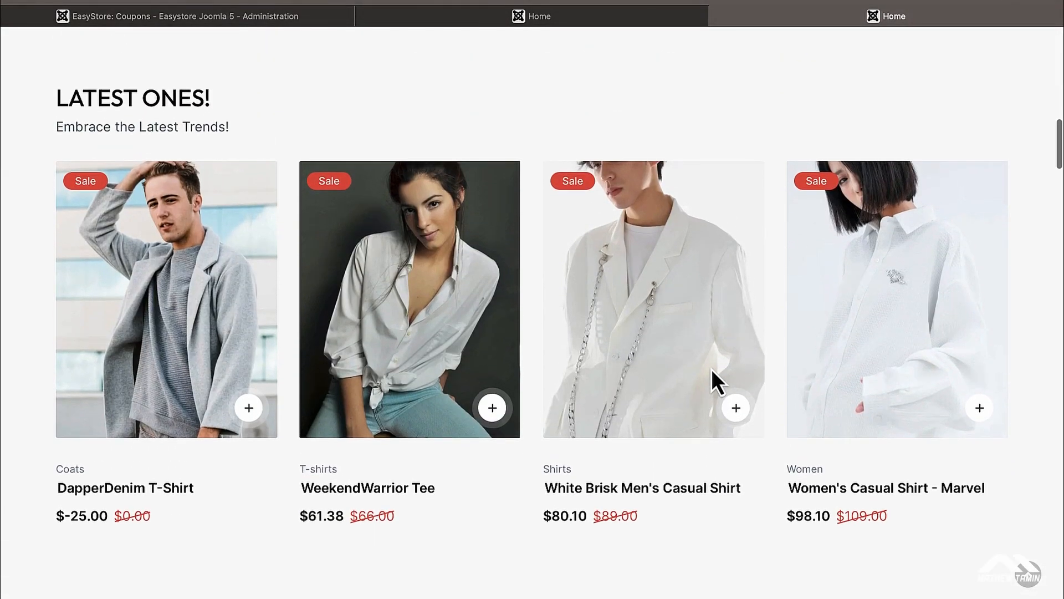
left_click(597, 16)
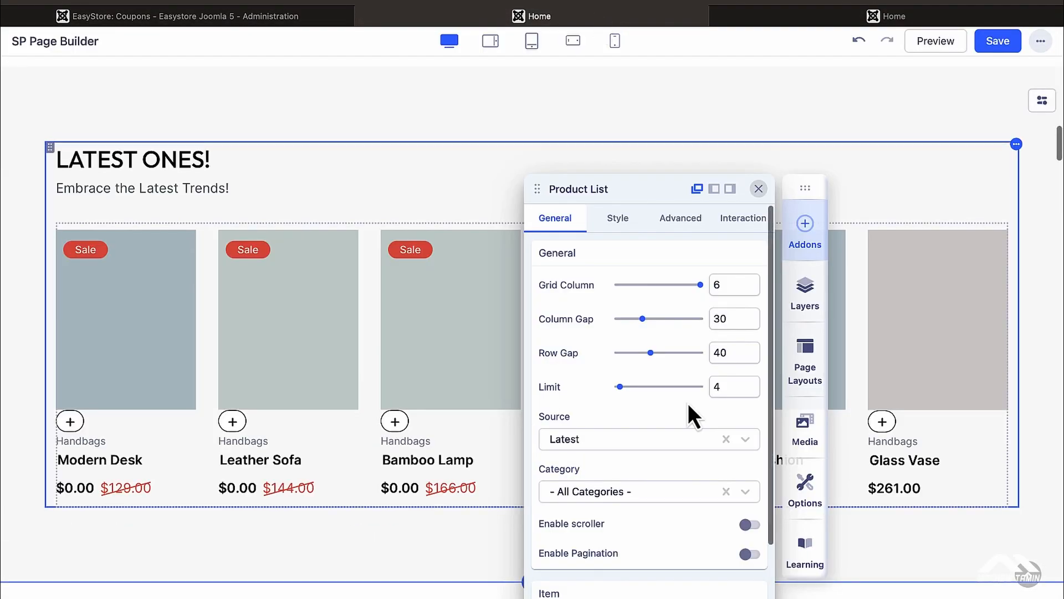
left_click(633, 285)
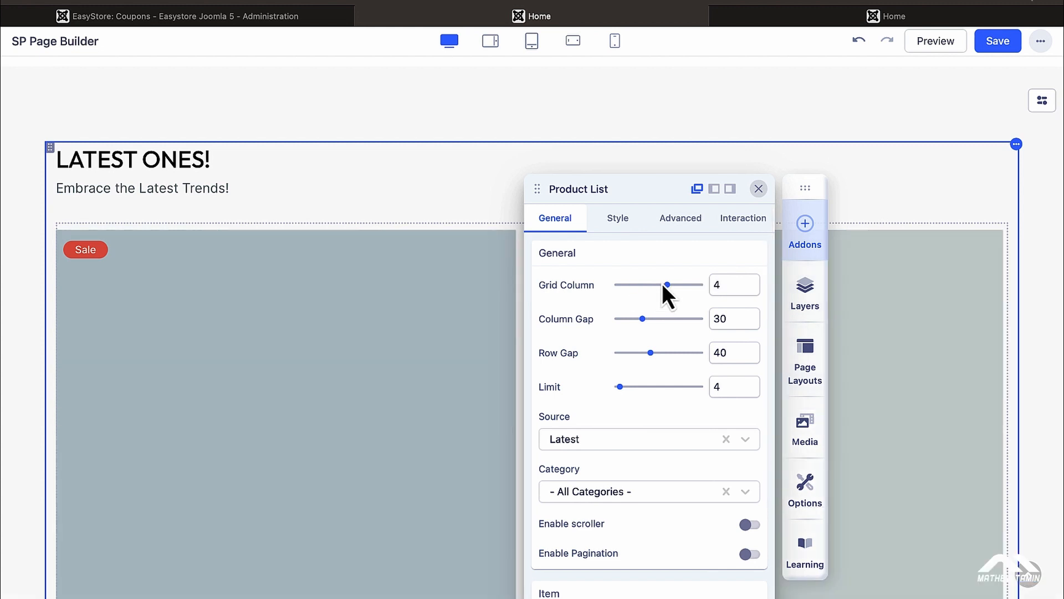
left_click(657, 318)
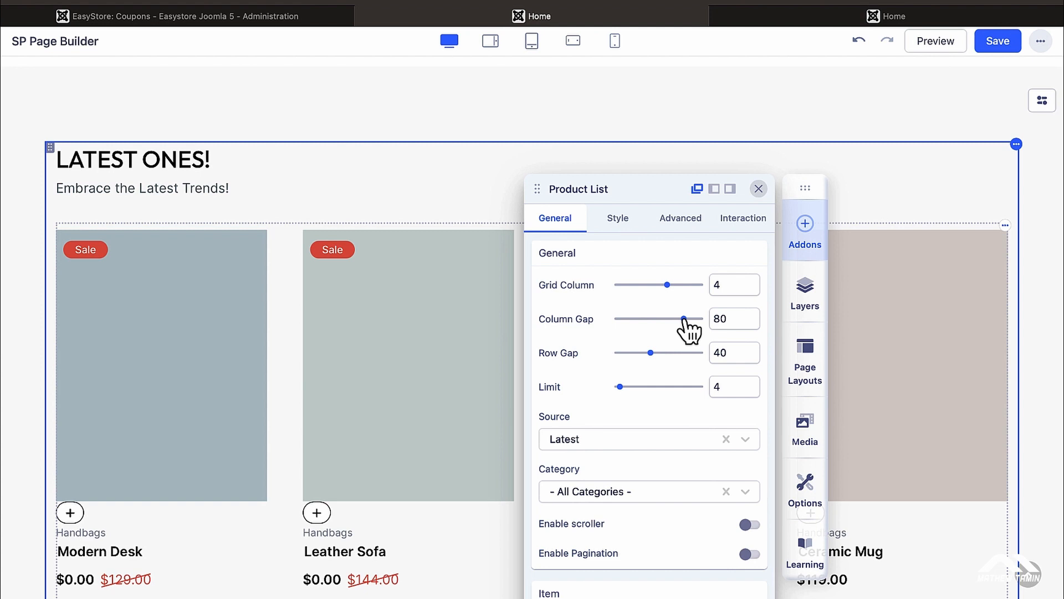
Step: Set the LATEST ONES! grid's row gap and column gap to 40
left_click(633, 319)
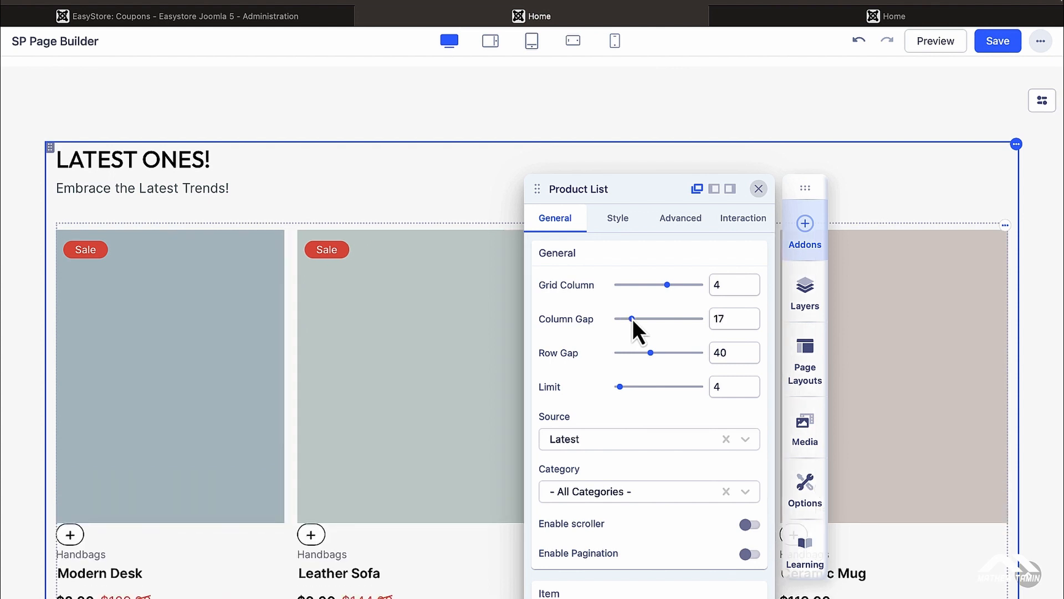
scroll(409, 383, "down", 5)
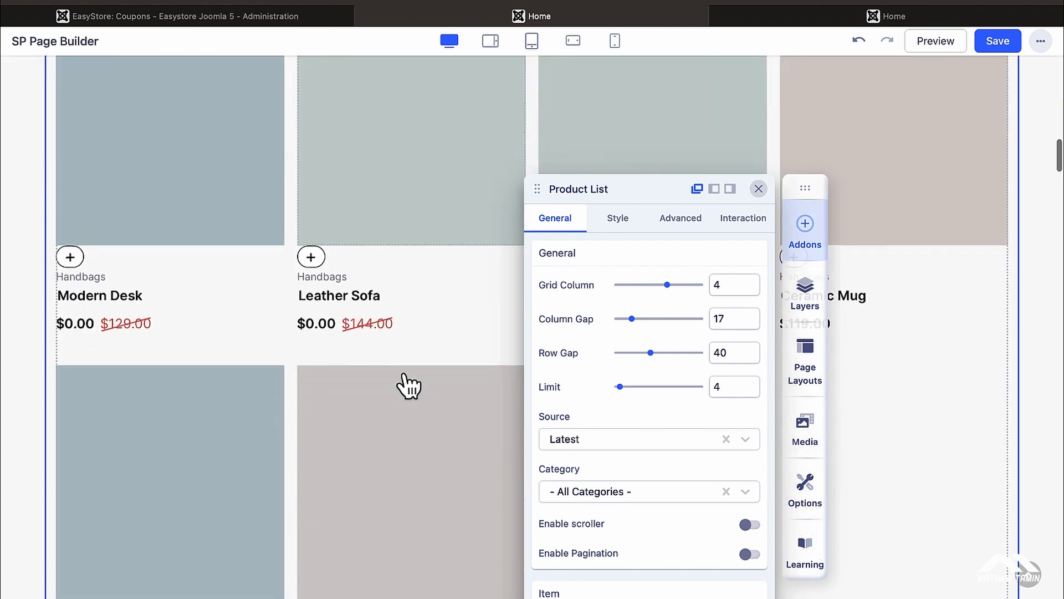
scroll(404, 376, "up", 1)
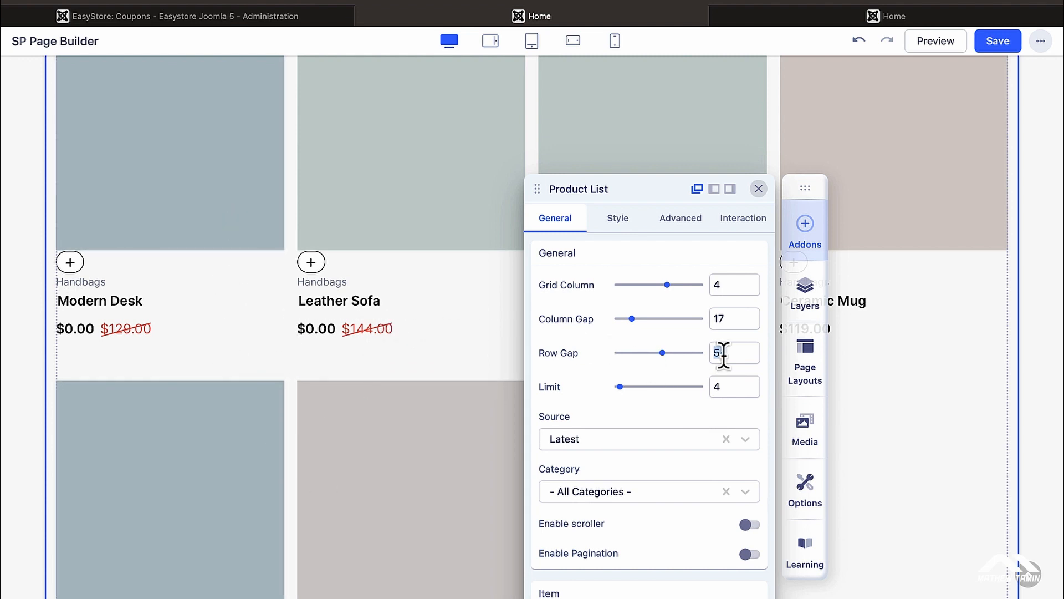
type("40")
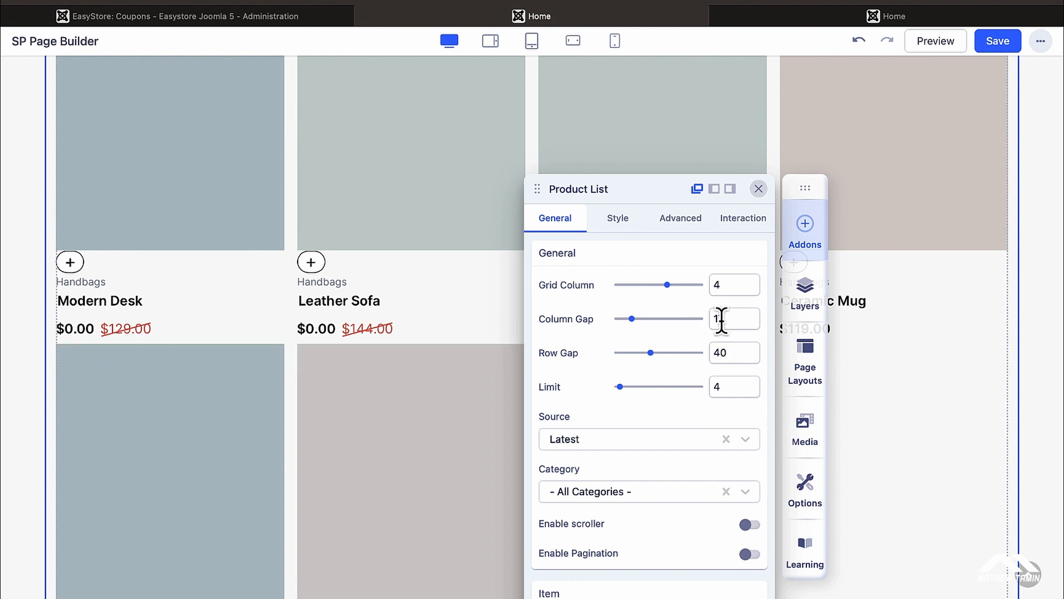
double_click(721, 320)
type("4")
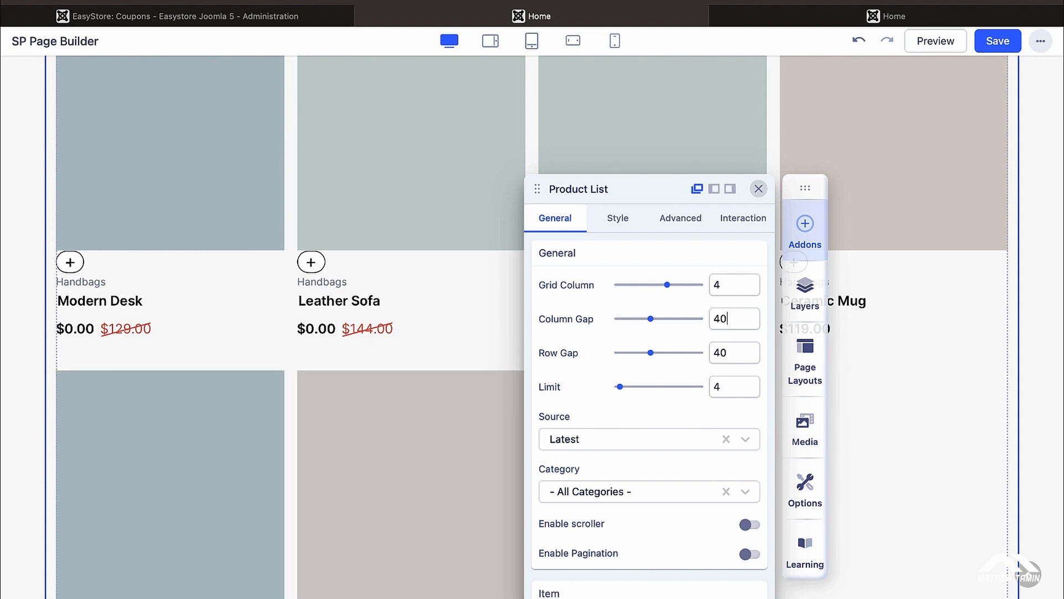
type("0")
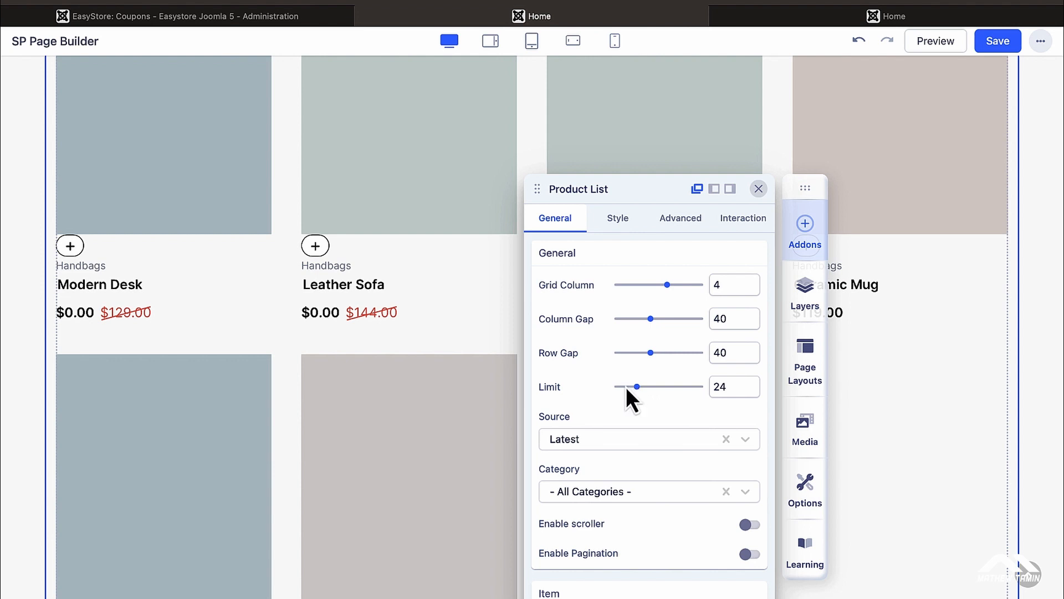
Step: Set the product list's Limit back to 4
left_click(727, 387)
type("4")
scroll(376, 432, "down", 3)
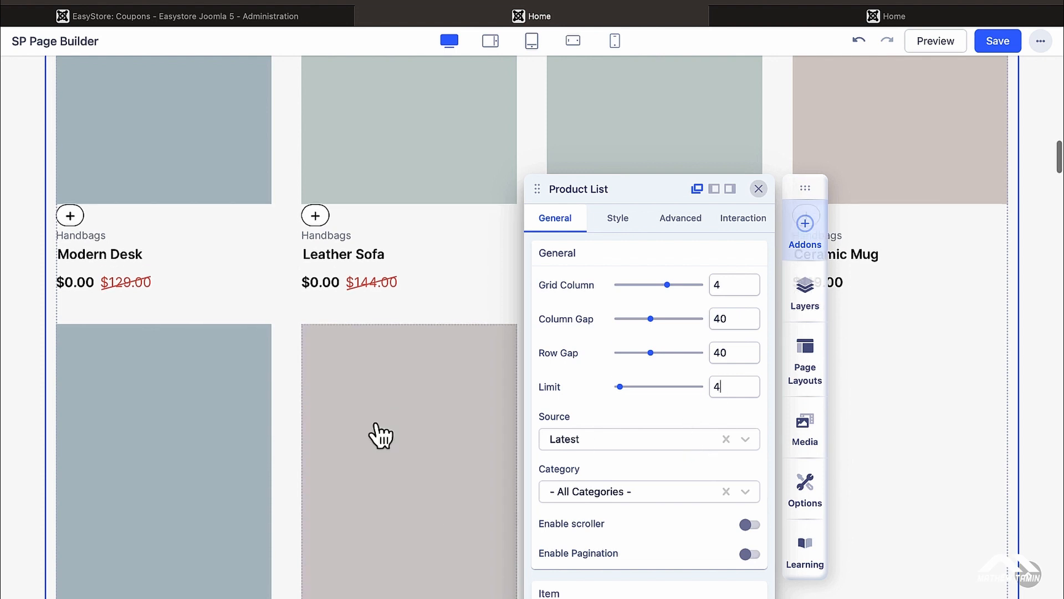
scroll(429, 468, "down", 3)
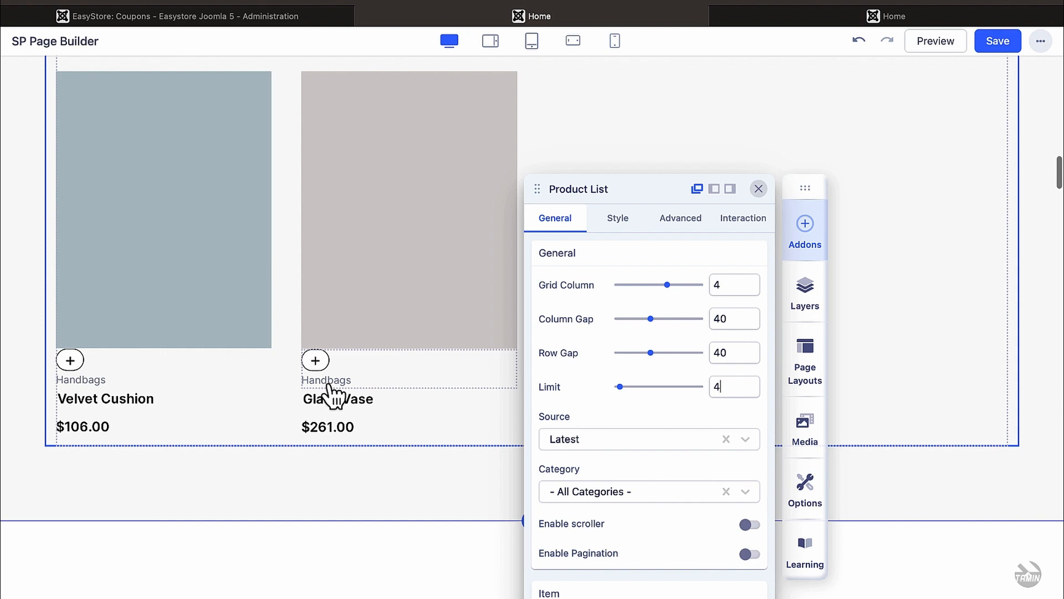
scroll(375, 400, "up", 5)
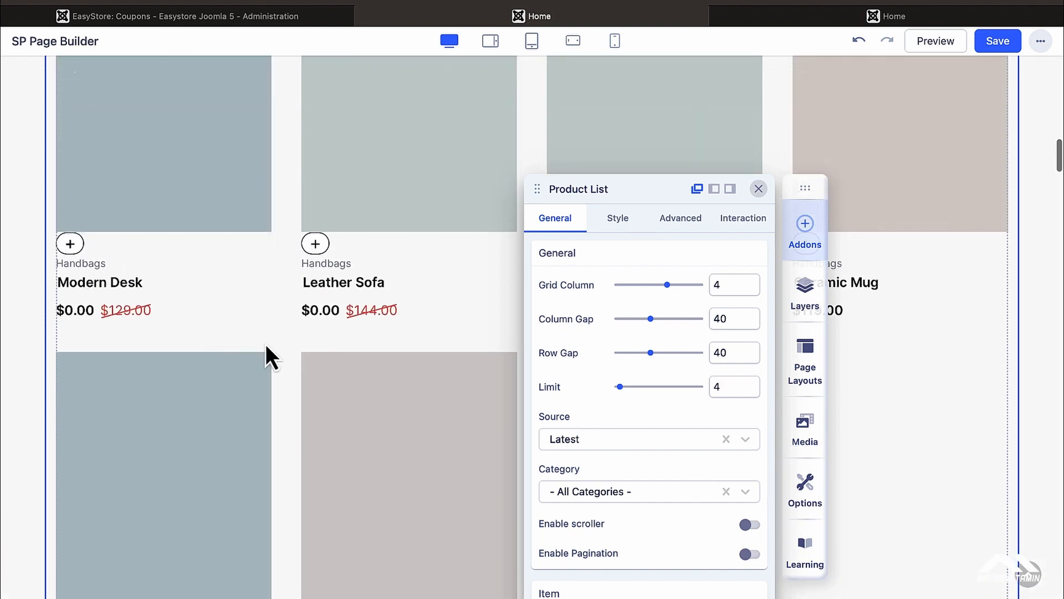
scroll(609, 367, "down", 2)
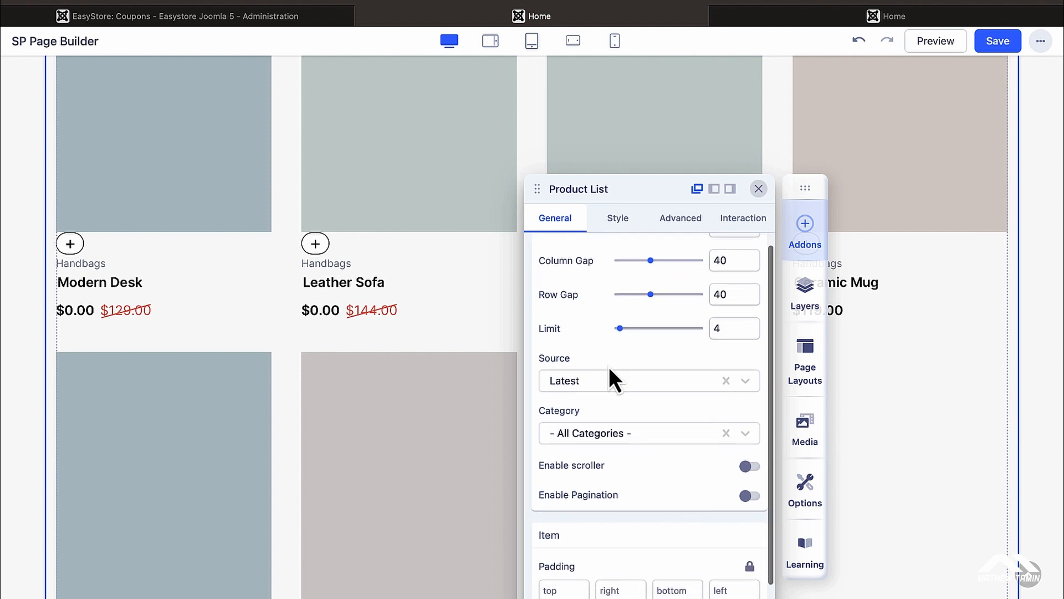
scroll(380, 304, "up", 5)
scroll(380, 304, "up", 3)
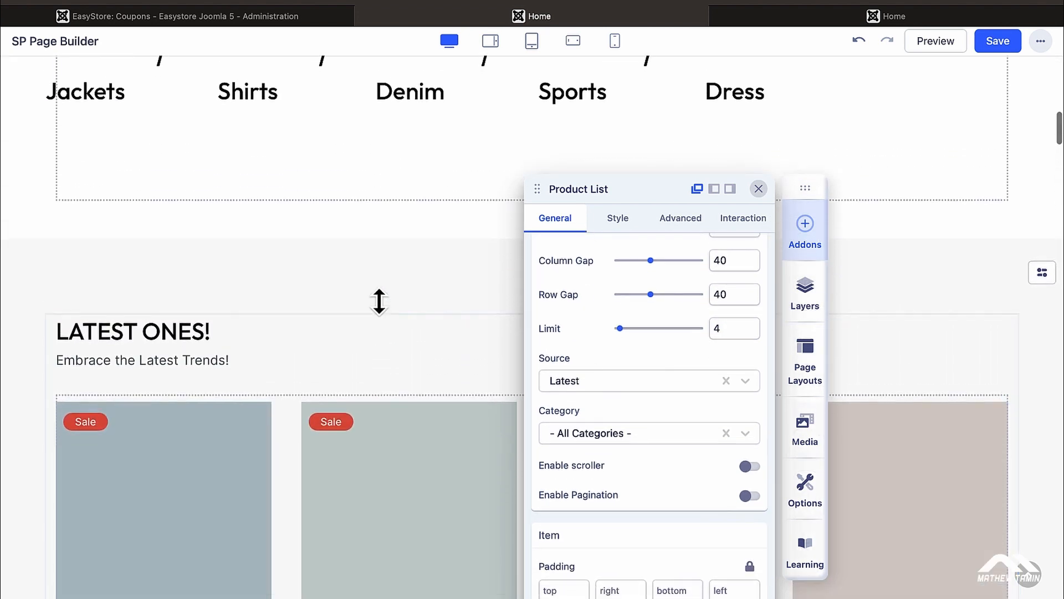
Step: Close the Product List settings and review the LATEST ONES! heading and its Embrace the Latest Trends! subtitle
left_click(759, 189)
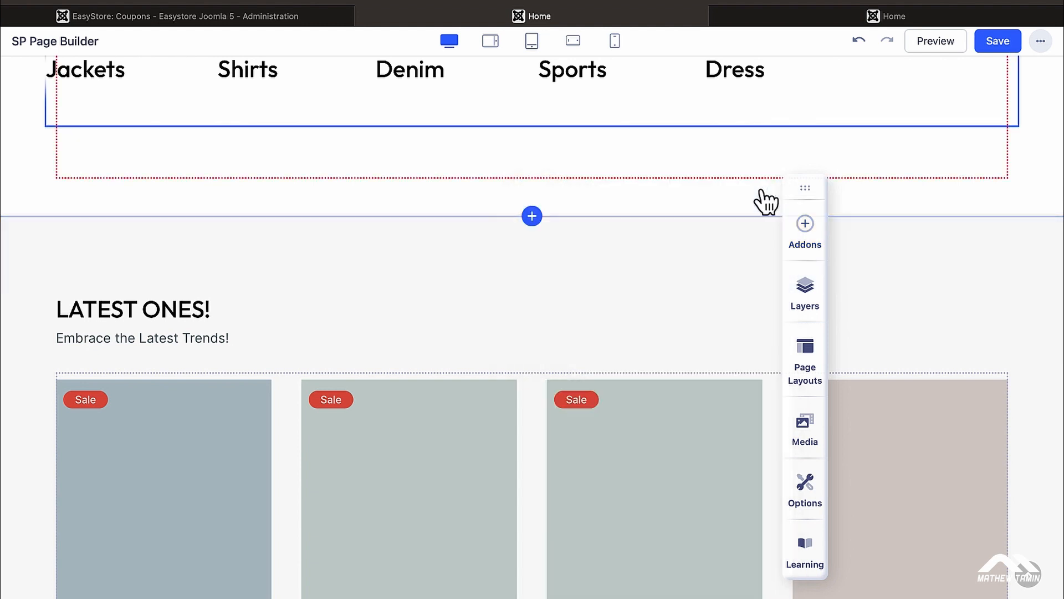
left_click(191, 314)
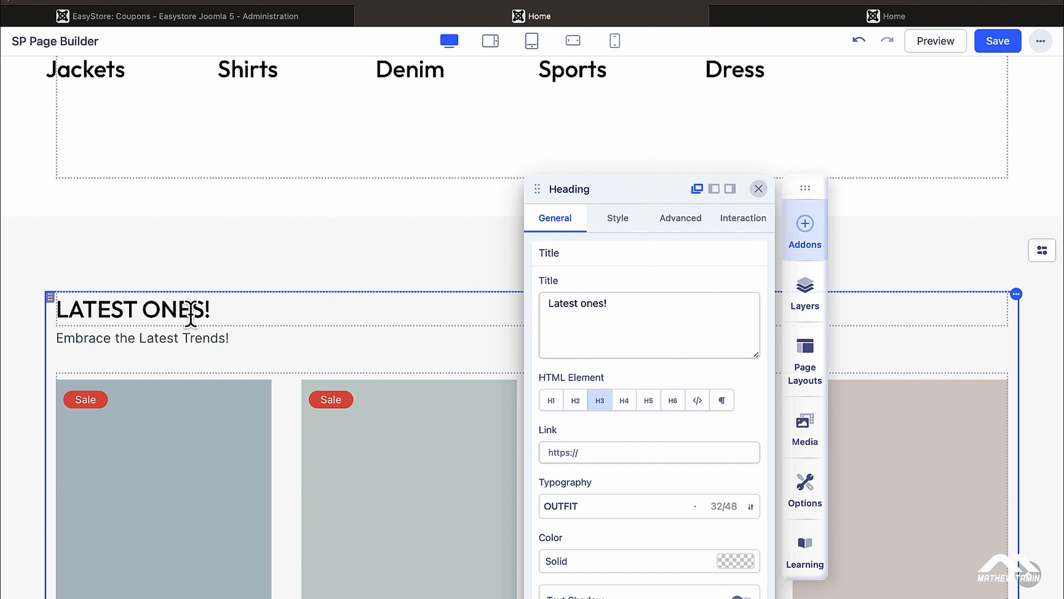
key("BackSpace")
left_click(174, 338)
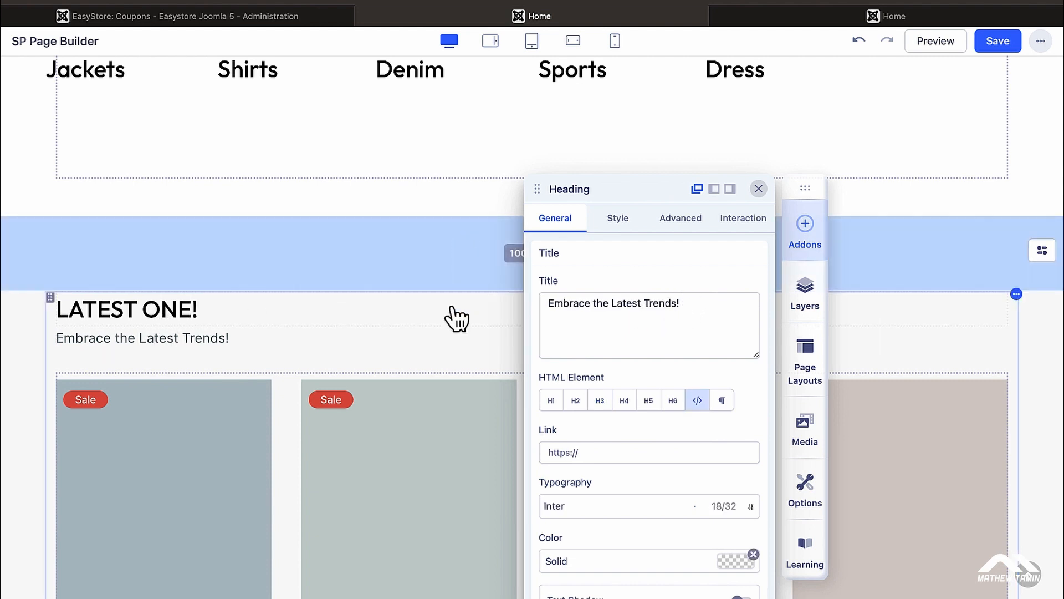
left_click(452, 309)
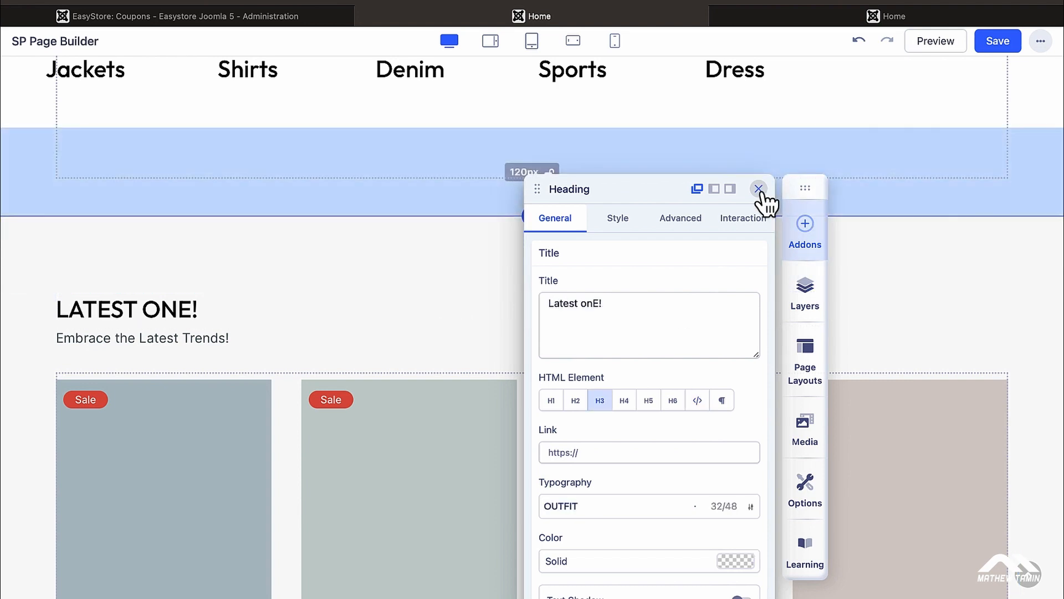
left_click(758, 189)
Step: Check the SPRING / SUMMER LOOKBOOK heading, then bring up the left image column's action menu
scroll(682, 317, "down", 15)
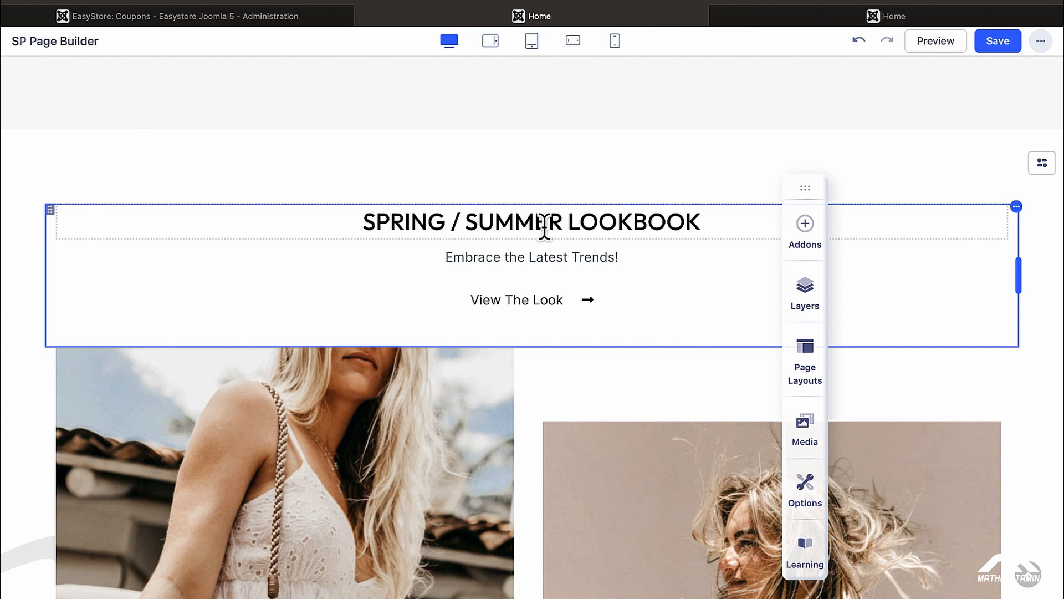
left_click(505, 222)
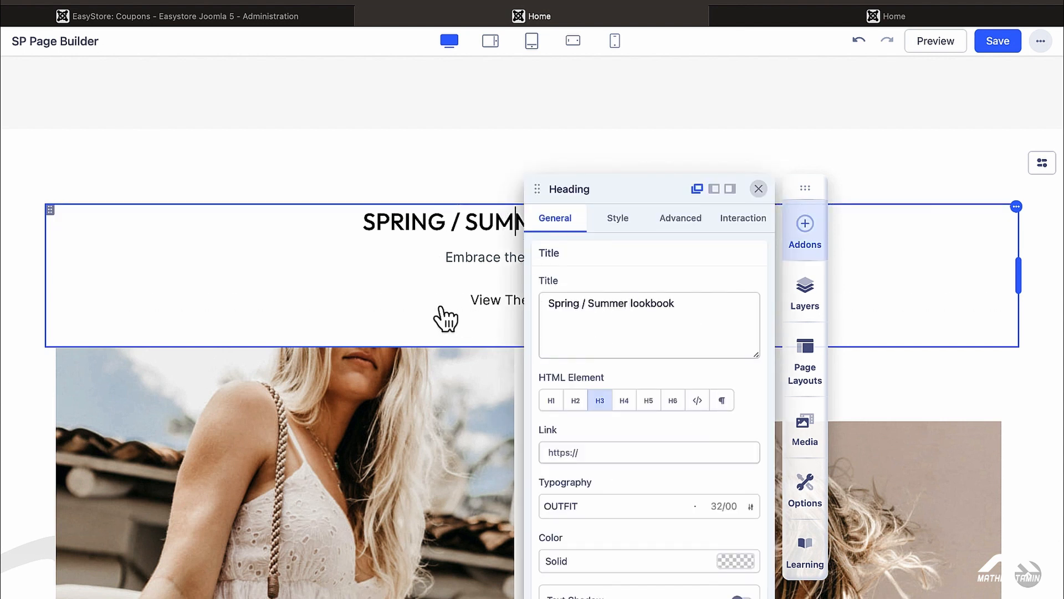
scroll(314, 316, "down", 5)
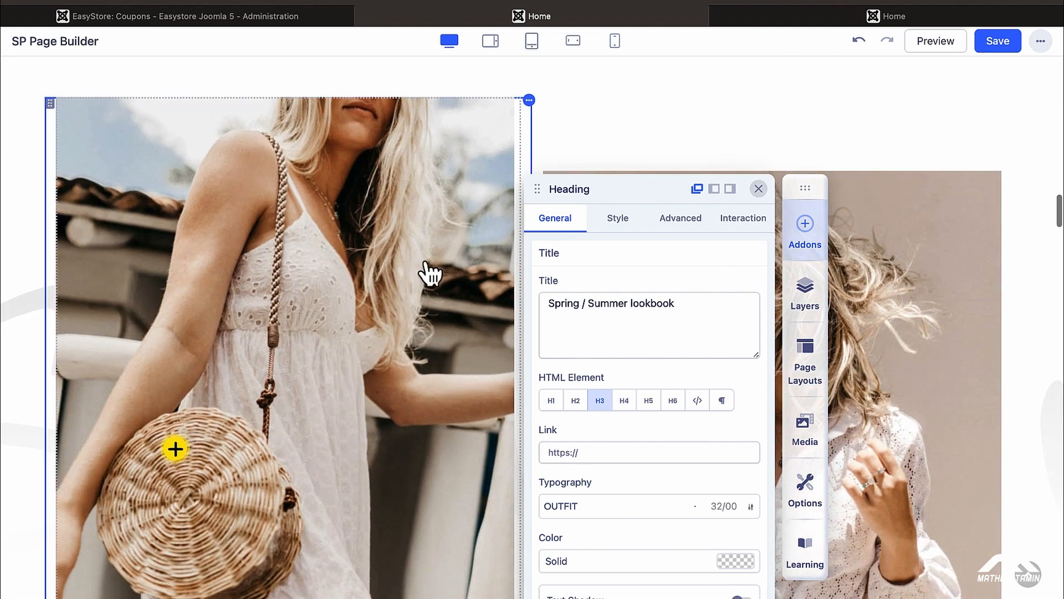
scroll(444, 282, "up", 2)
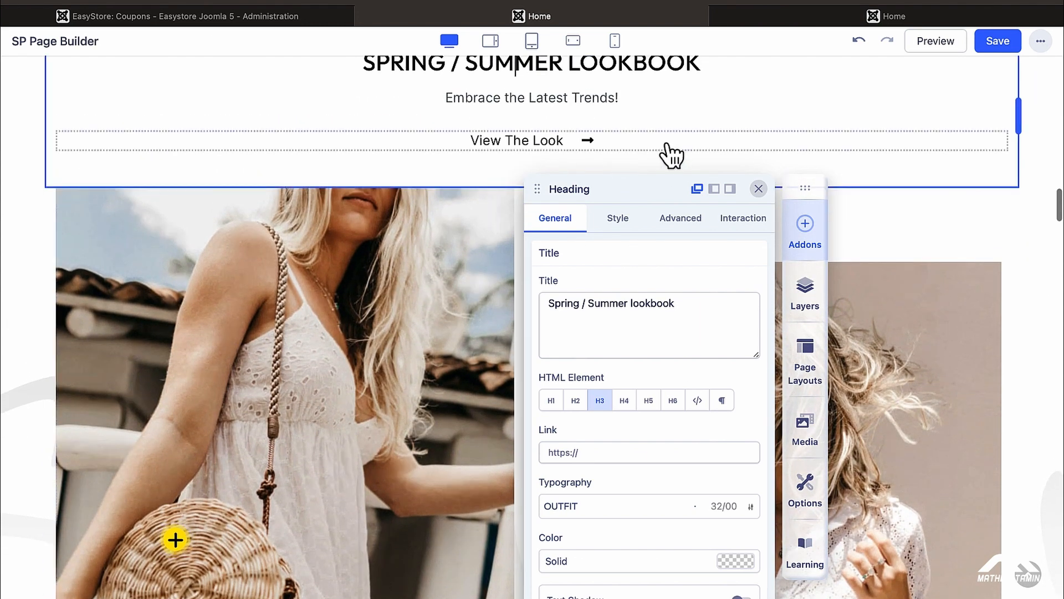
left_click(759, 190)
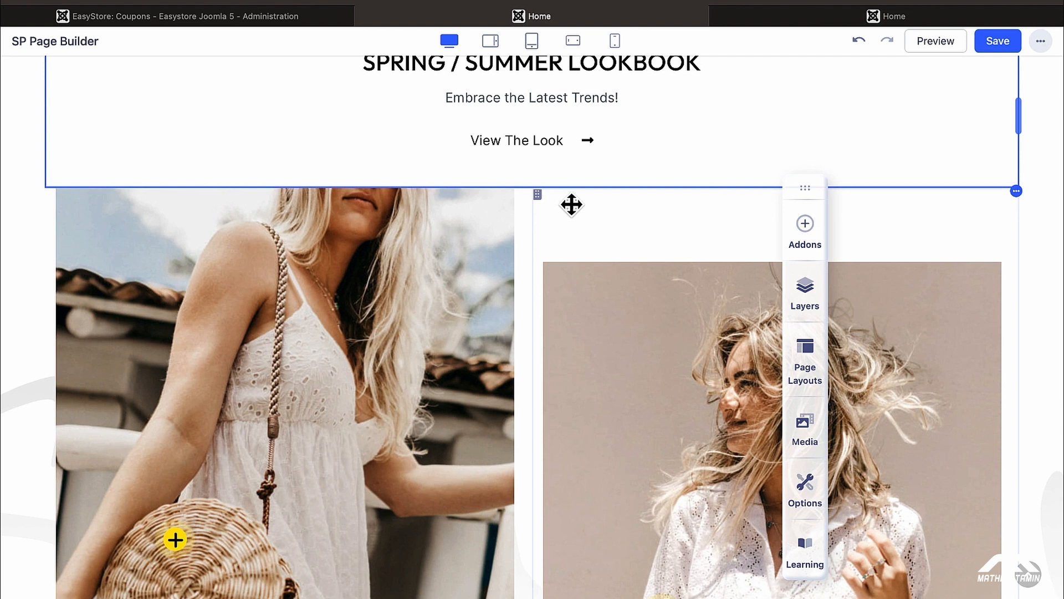
left_click(528, 192)
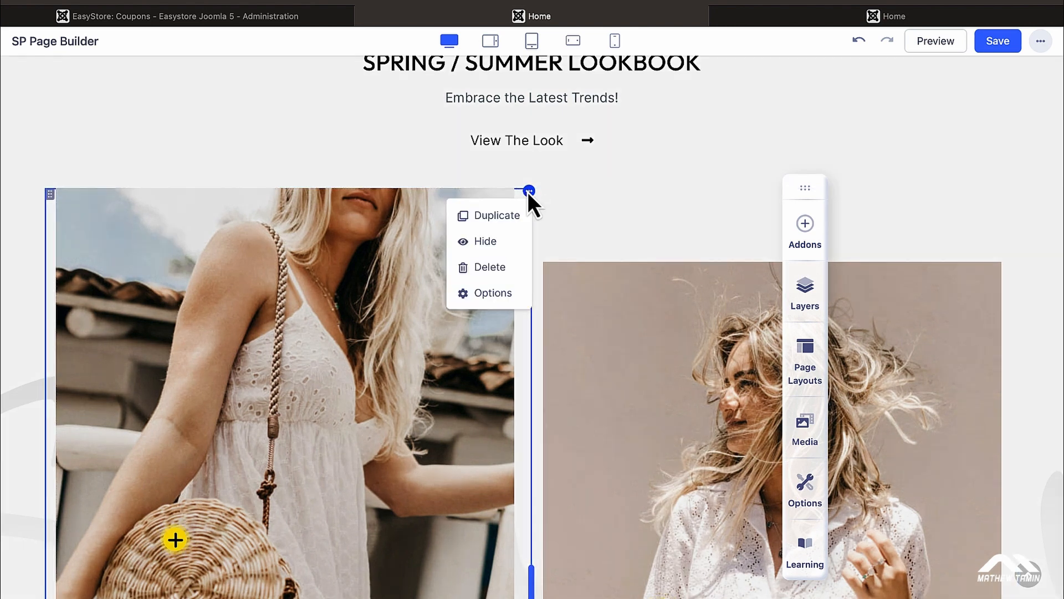
Step: Open the lookbook basket photo's Popover settings after comparing it with the right image's popover
left_click(493, 300)
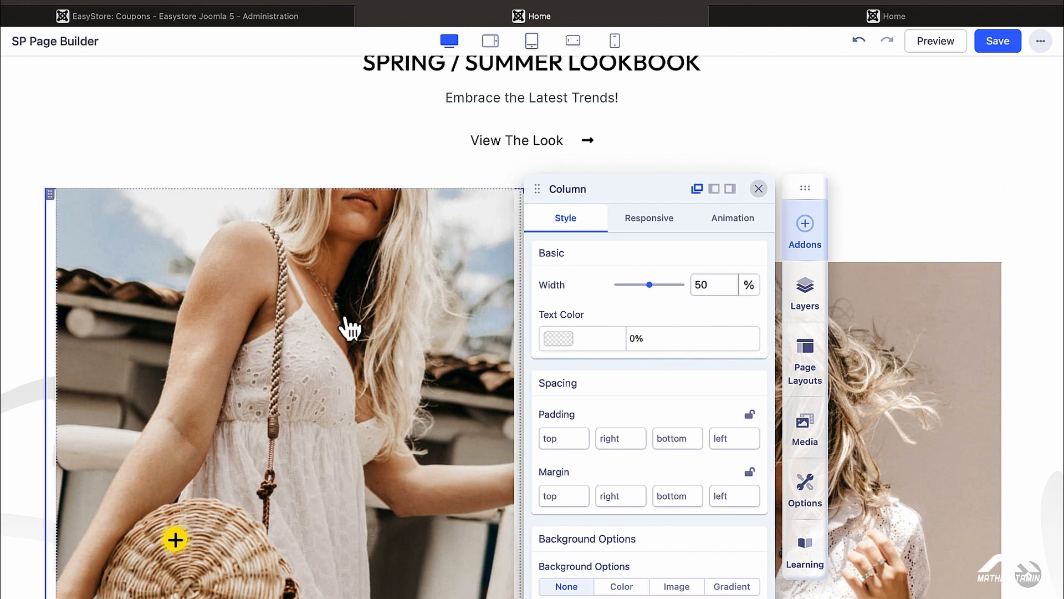
left_click(352, 357)
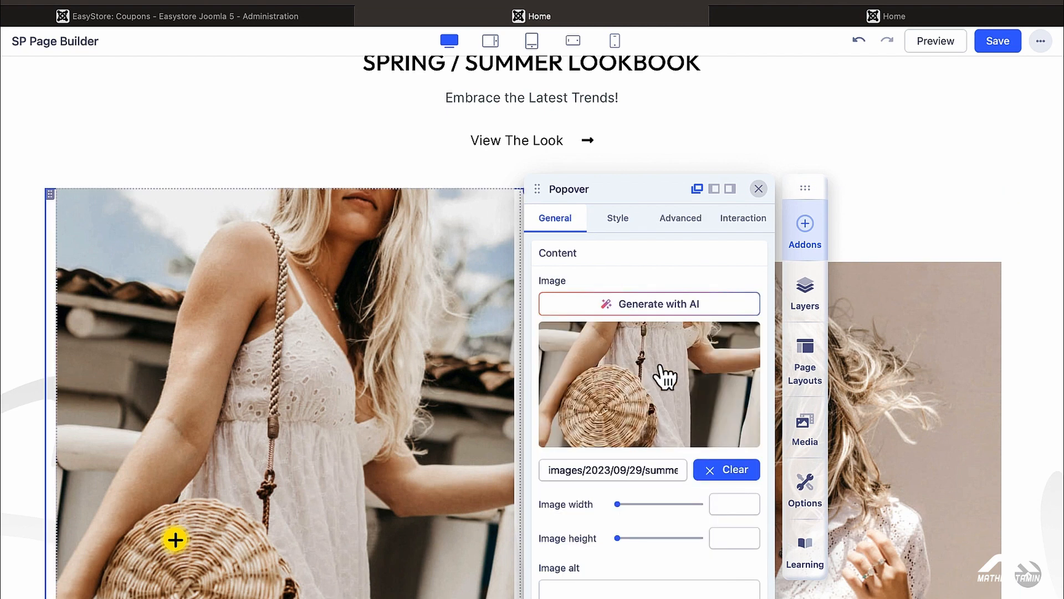
mouse_move(670, 387)
scroll(458, 413, "down", 3)
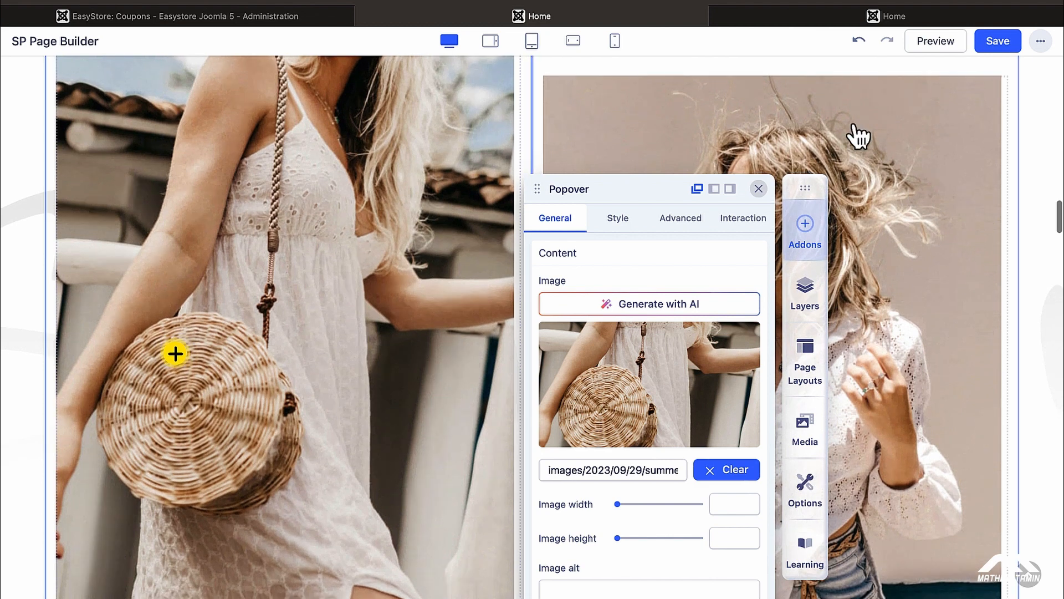
left_click(904, 221)
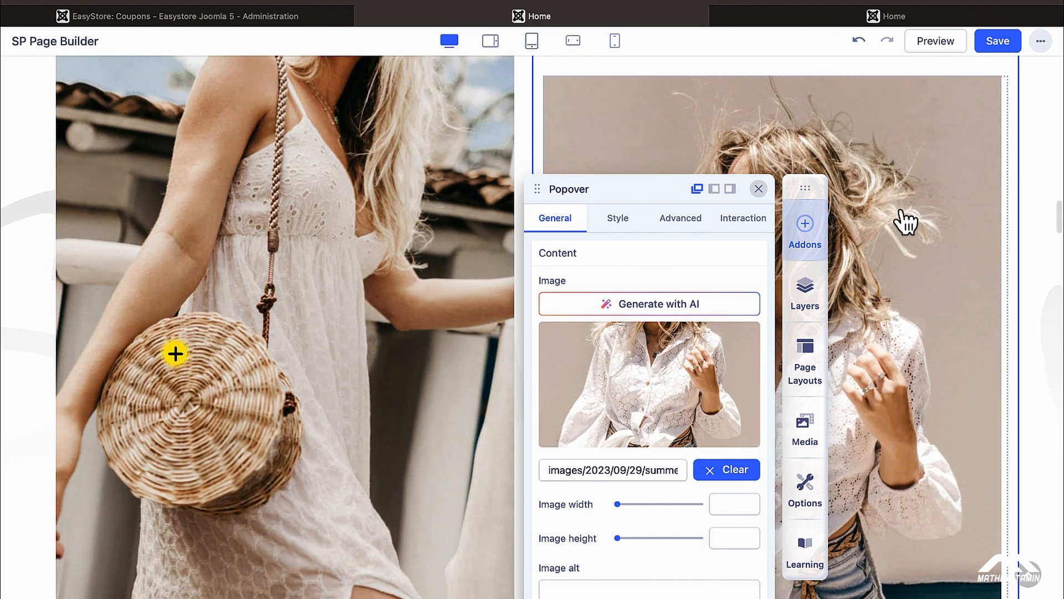
left_click(176, 354)
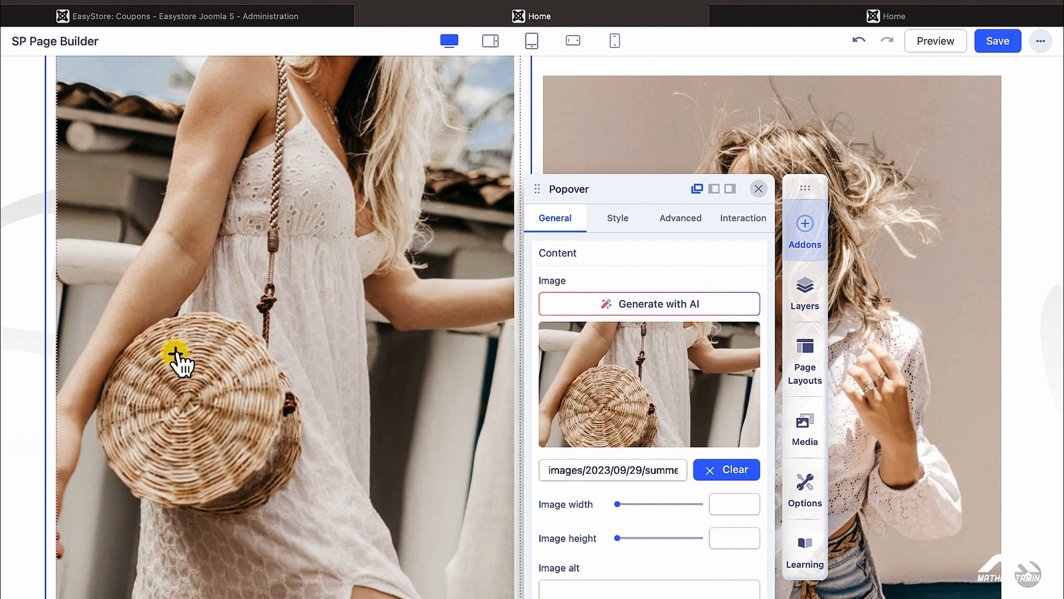
left_click(826, 21)
Step: Confirm the basket hotspot shows the White Dress $79.00 card live, then close the Popover settings
scroll(714, 288, "down", 10)
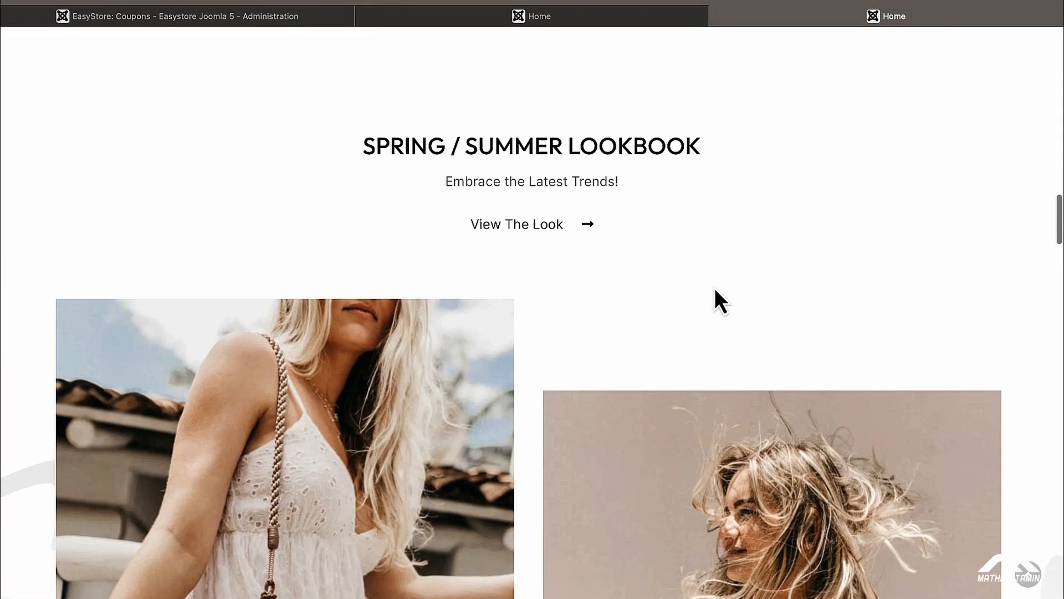
scroll(714, 288, "down", 4)
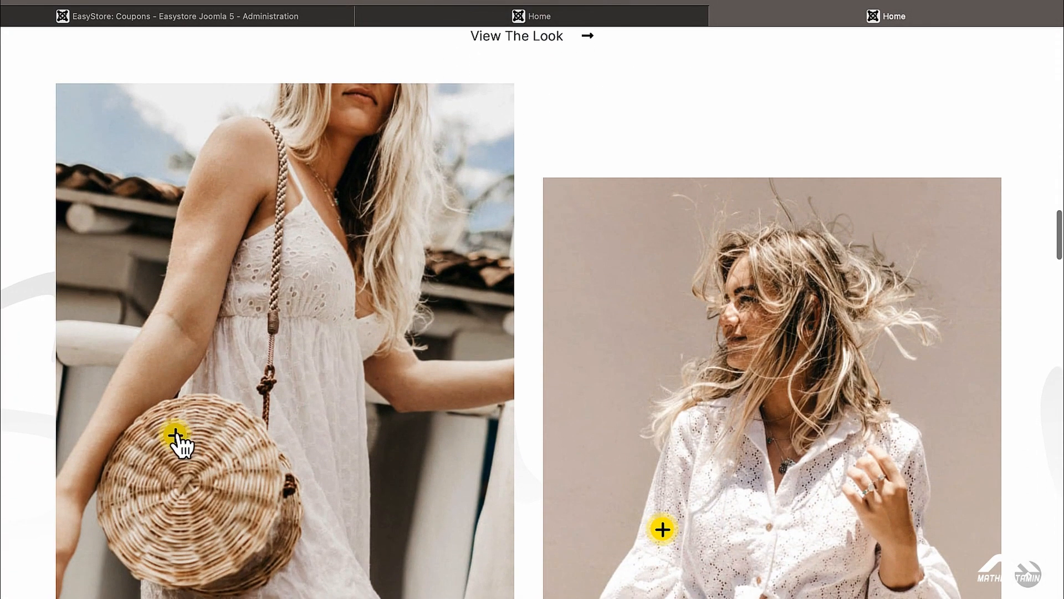
left_click(175, 436)
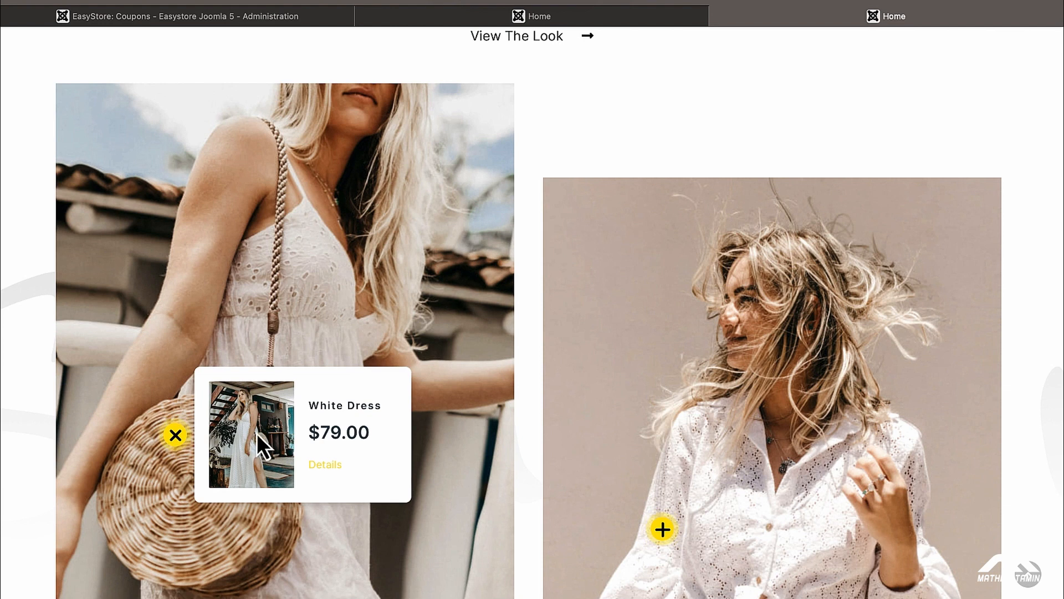
left_click(452, 21)
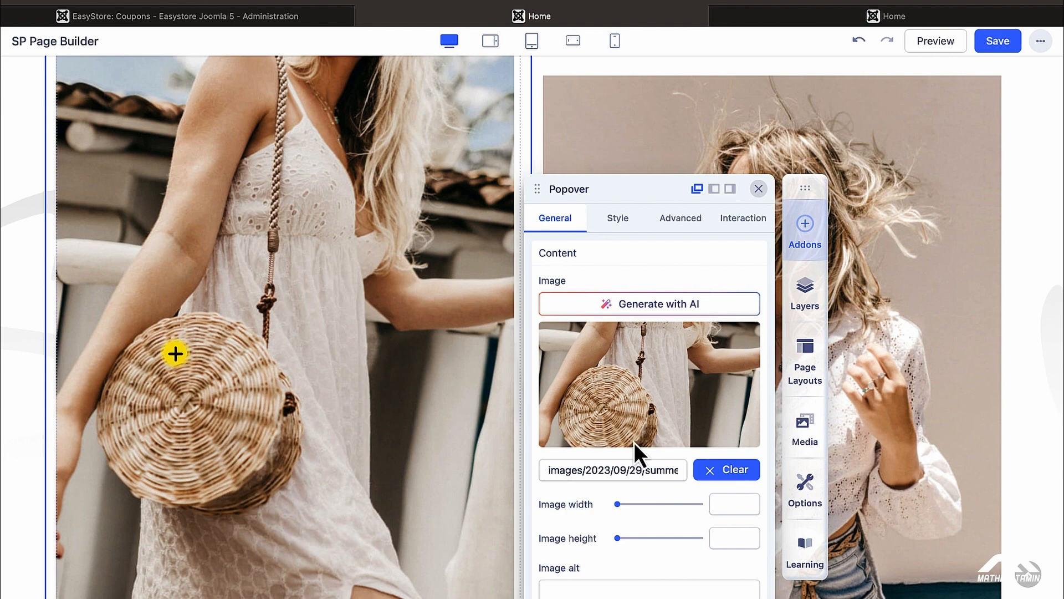
scroll(414, 414, "down", 5)
scroll(414, 416, "down", 2)
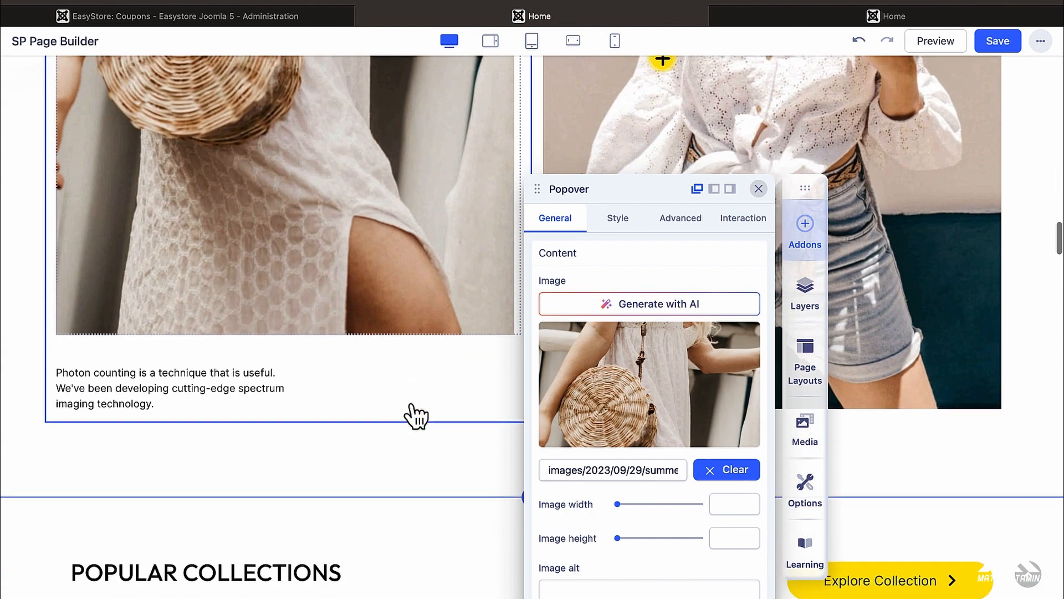
left_click(759, 189)
Step: Scroll the live Home page to Popular Collections and return to the editor
scroll(434, 418, "down", 7)
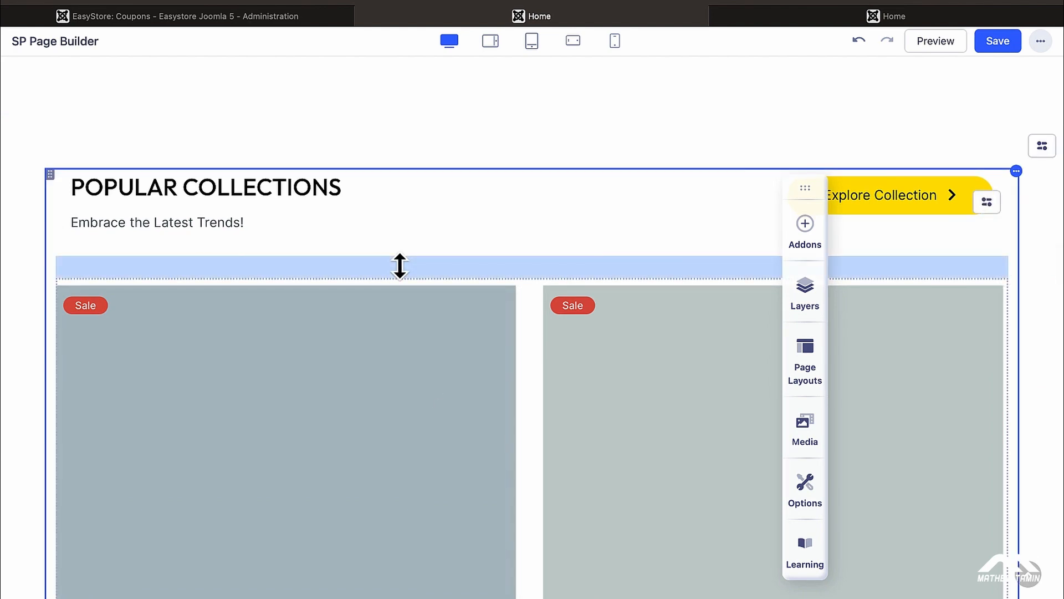
left_click(771, 21)
scroll(711, 299, "down", 8)
scroll(711, 295, "down", 10)
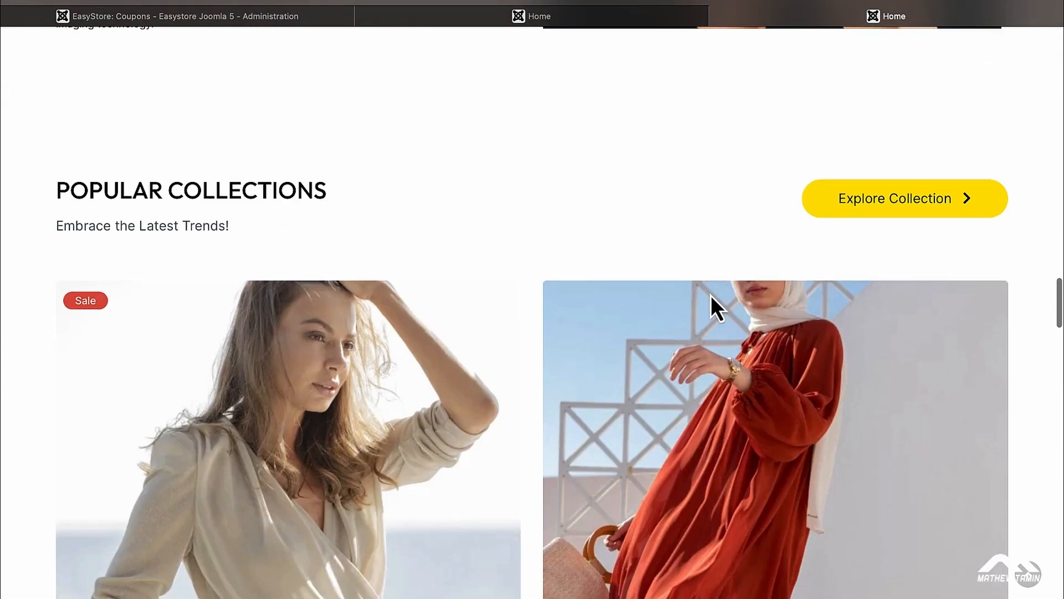
scroll(711, 295, "up", 7)
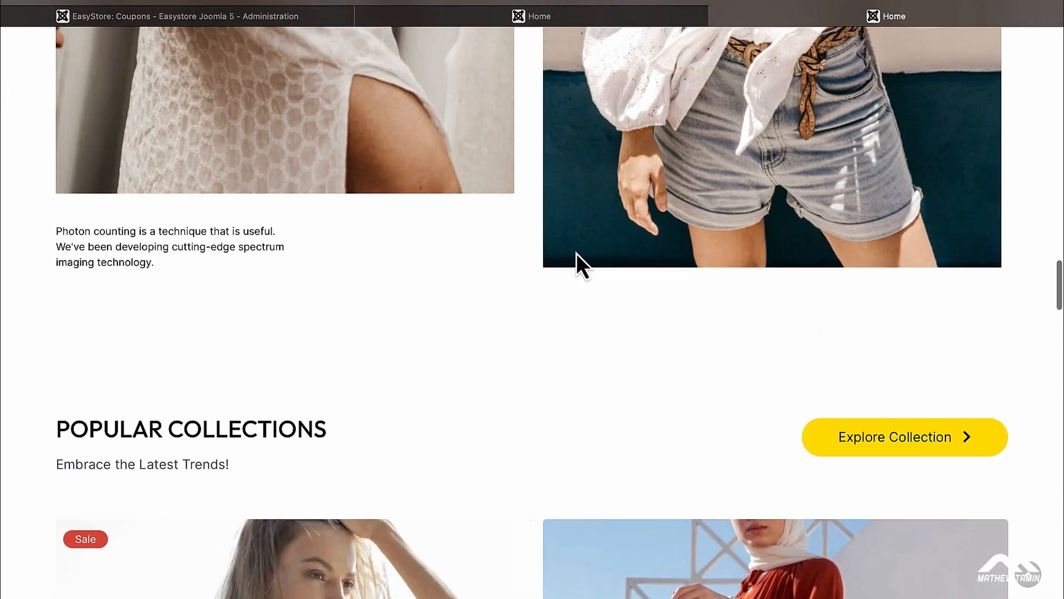
scroll(500, 313, "down", 7)
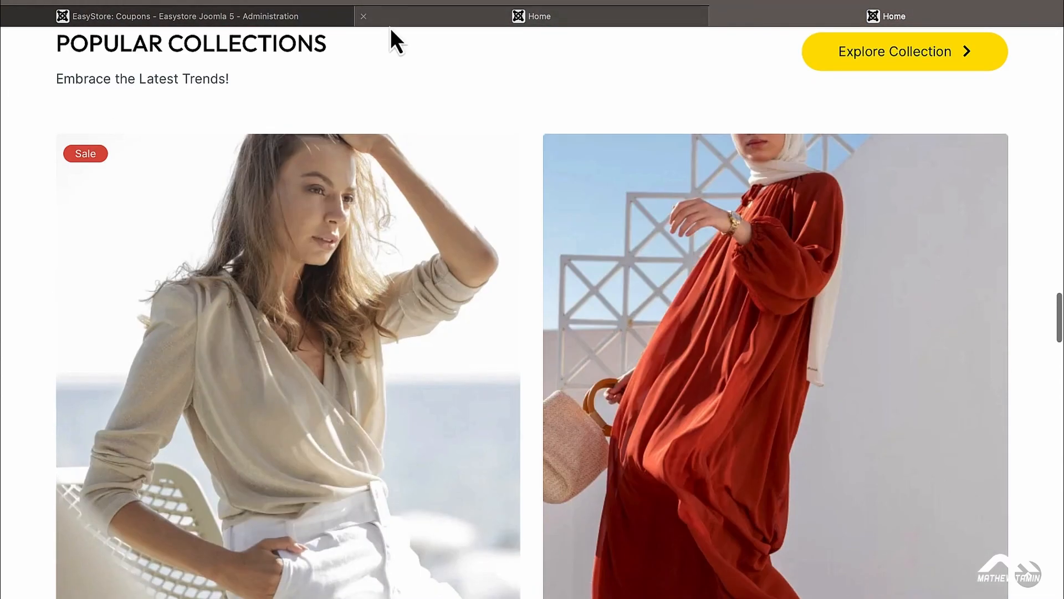
left_click(424, 18)
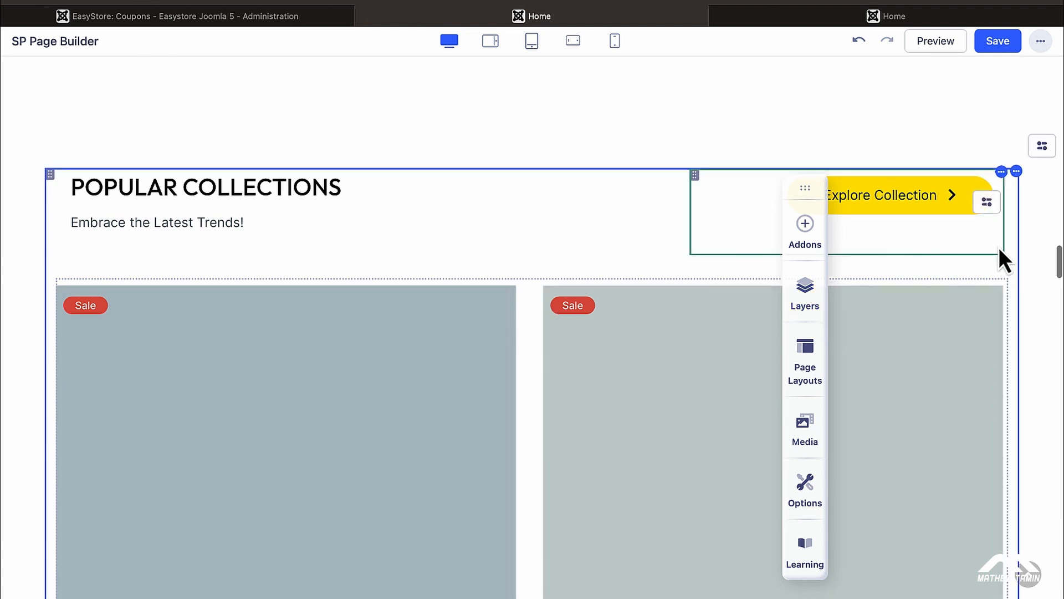
Step: Scroll past the Velvet Cushion and Glass Vase products to the Testimonial section
mouse_move(1045, 162)
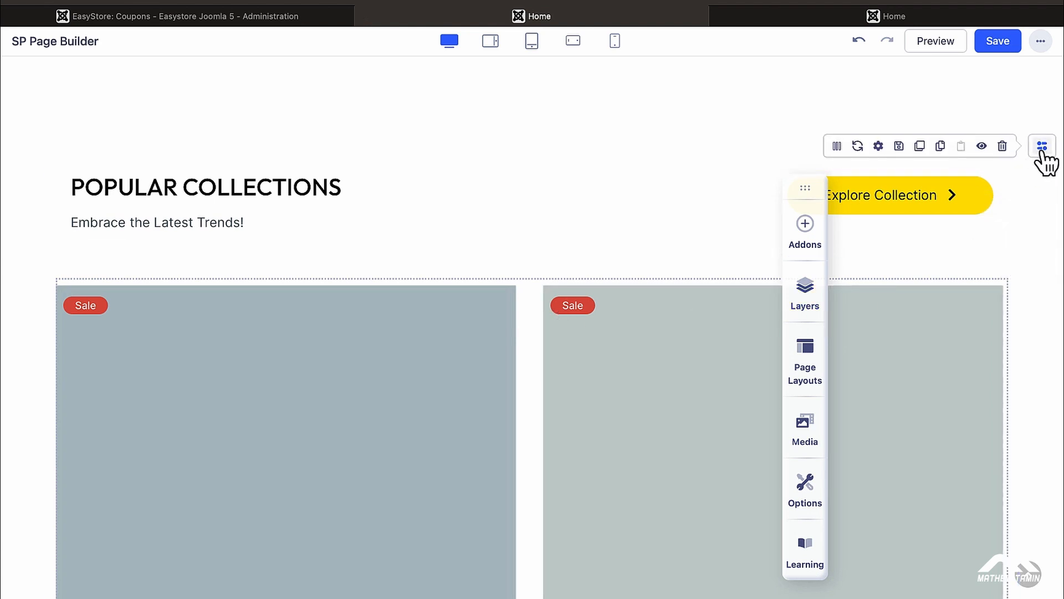
left_click(920, 149)
scroll(653, 302, "down", 5)
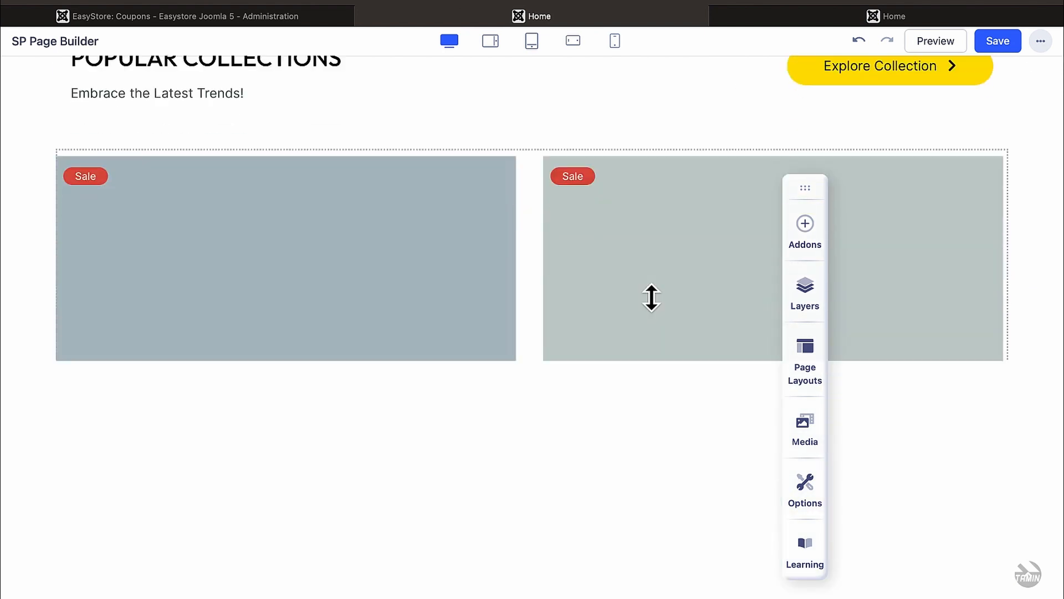
scroll(652, 298, "down", 5)
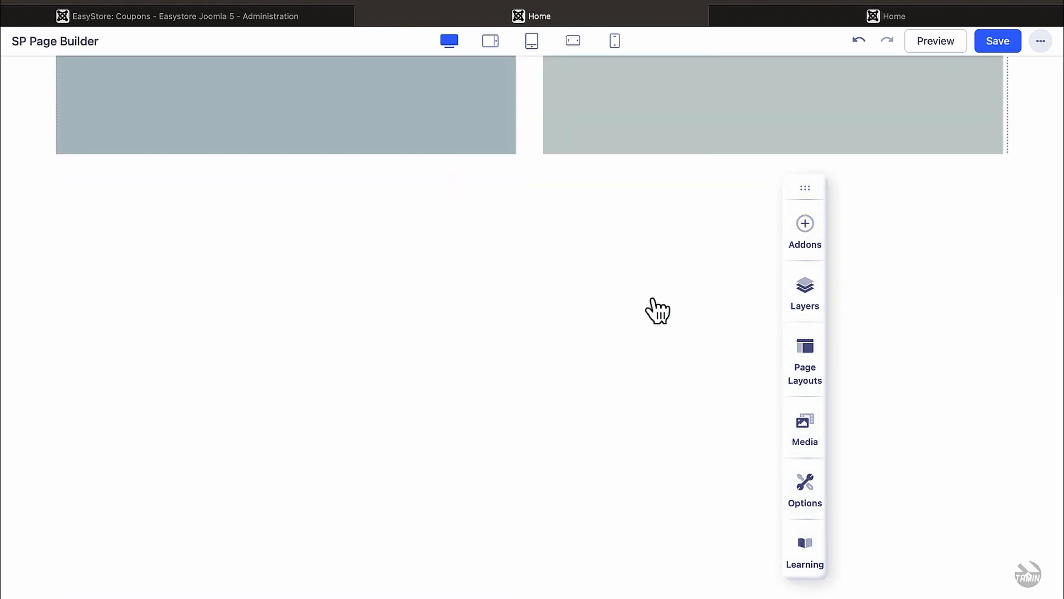
scroll(653, 299, "up", 4)
scroll(657, 311, "up", 5)
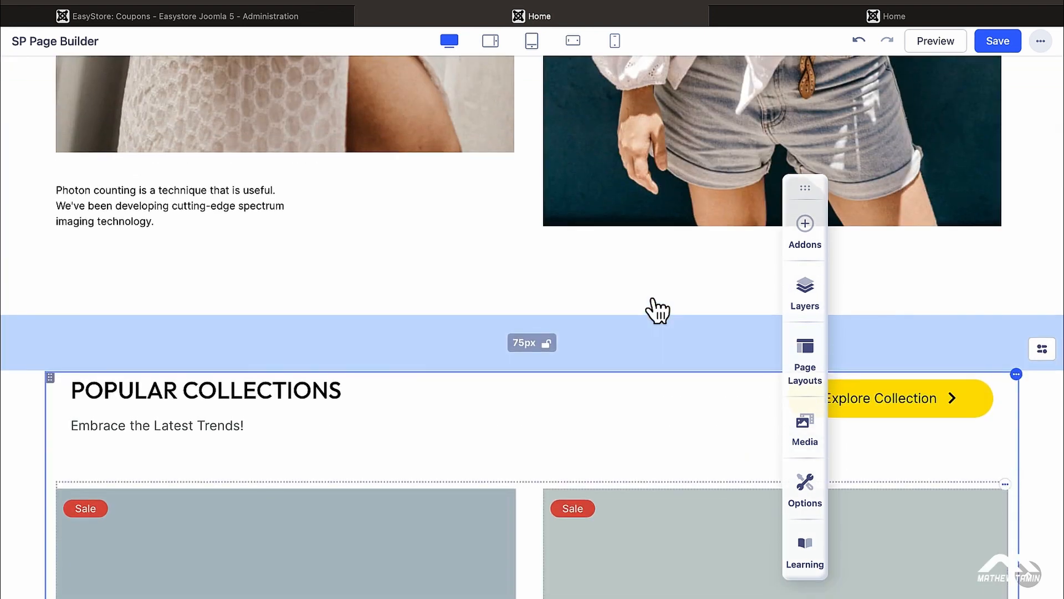
scroll(657, 310, "down", 10)
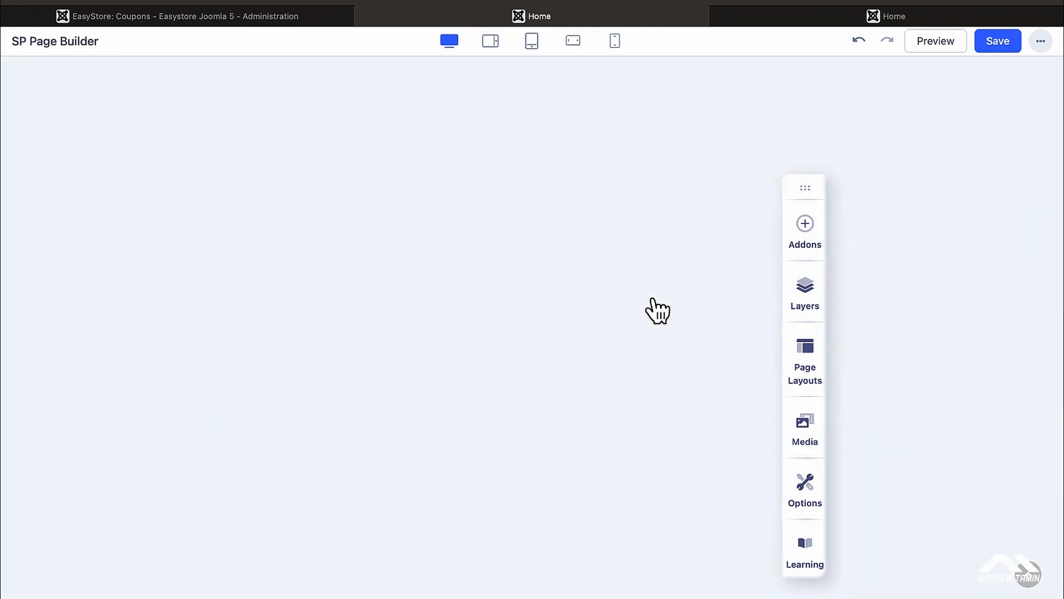
scroll(657, 310, "up", 5)
scroll(658, 310, "up", 4)
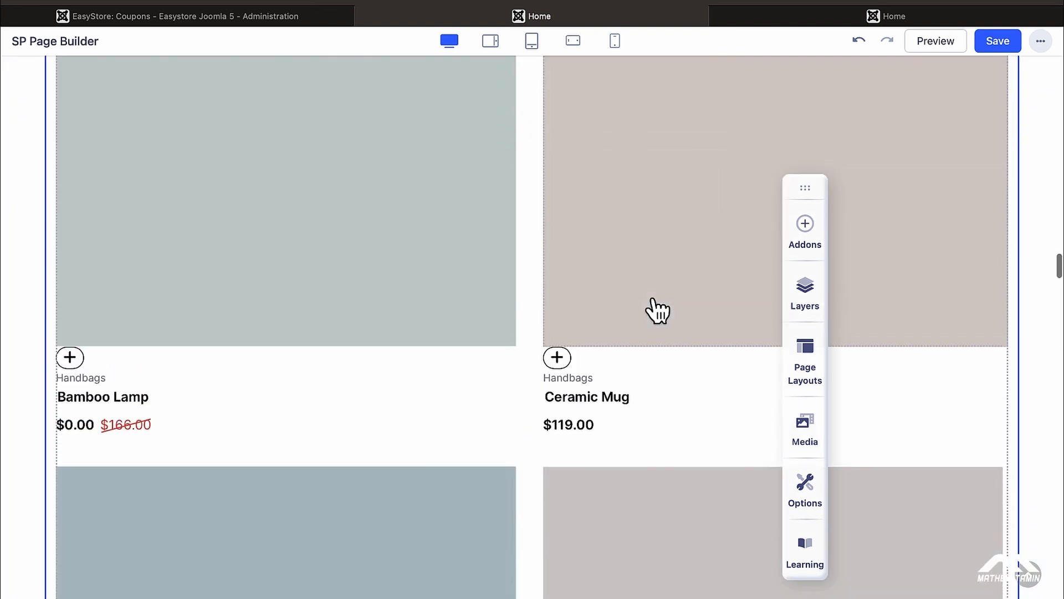
scroll(657, 311, "up", 2)
scroll(657, 311, "down", 15)
scroll(657, 311, "up", 5)
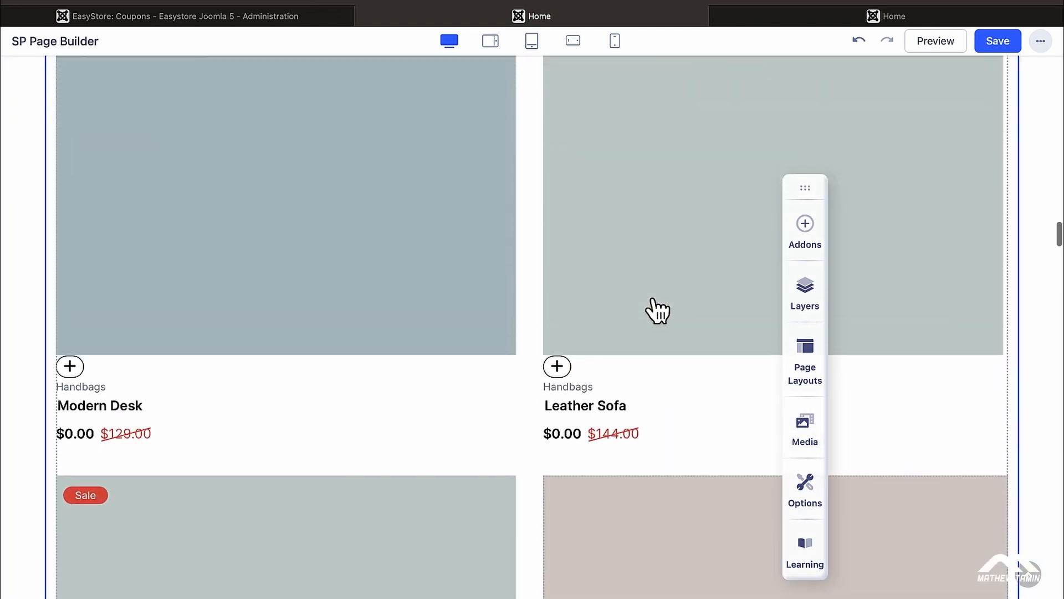
scroll(657, 310, "down", 8)
scroll(657, 310, "up", 9)
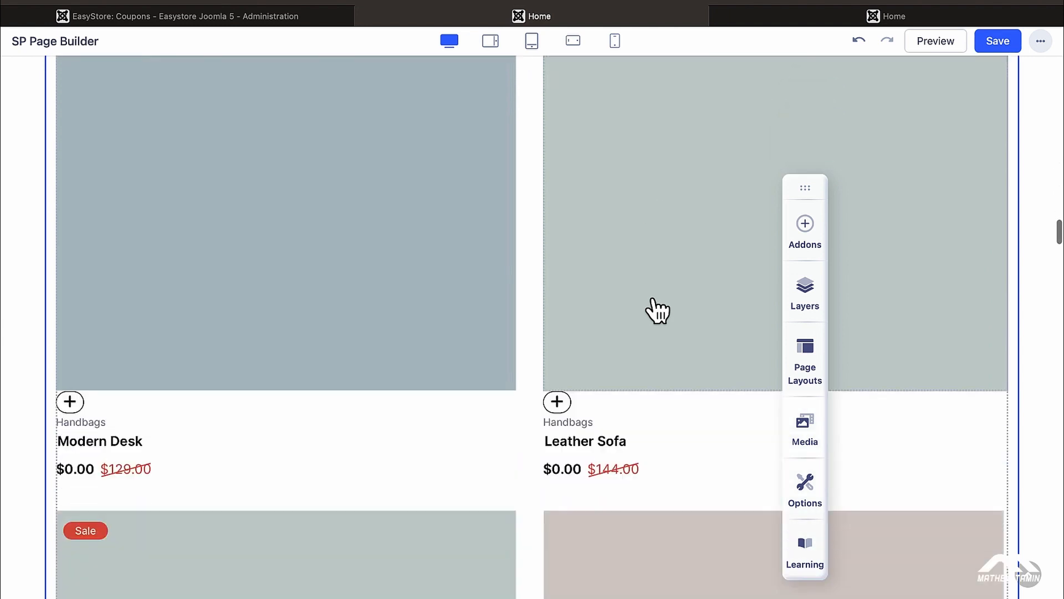
scroll(657, 310, "down", 18)
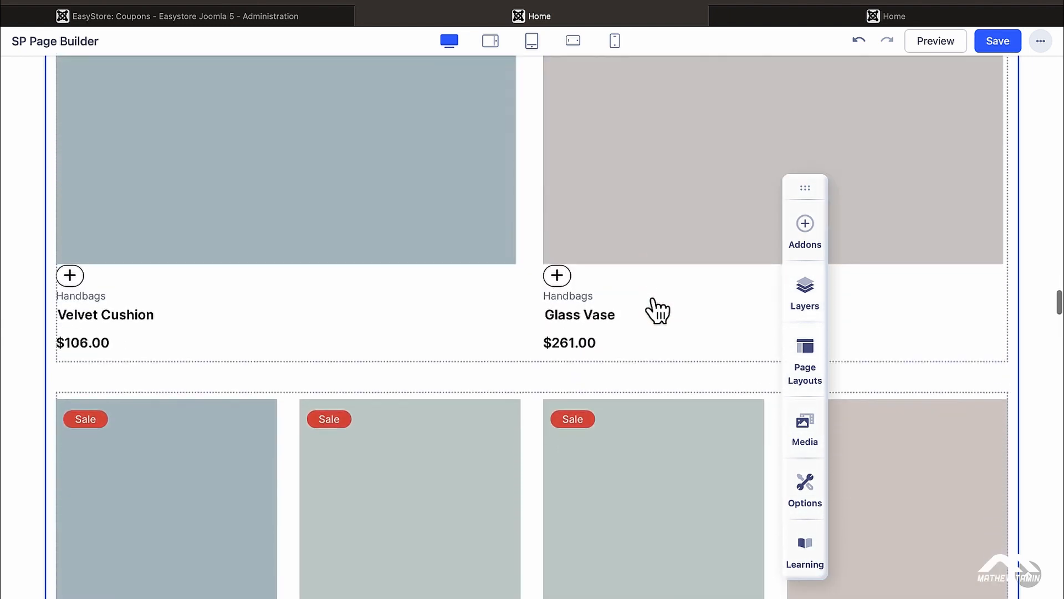
scroll(658, 310, "down", 15)
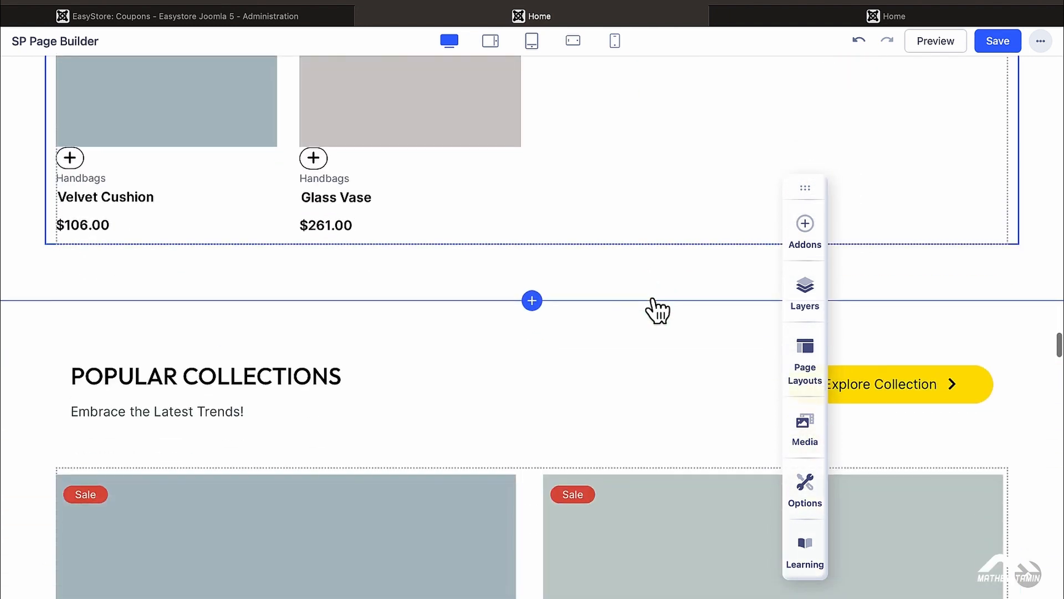
scroll(658, 310, "down", 1)
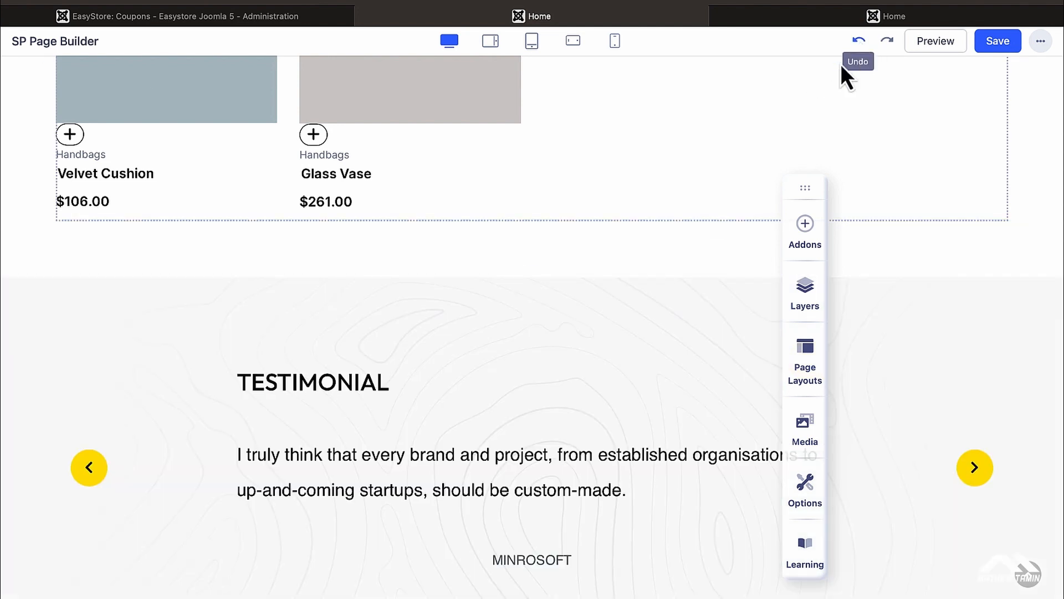
Step: Open the Testimonial Pro settings and preview the second and third testimonial slides
scroll(663, 283, "down", 3)
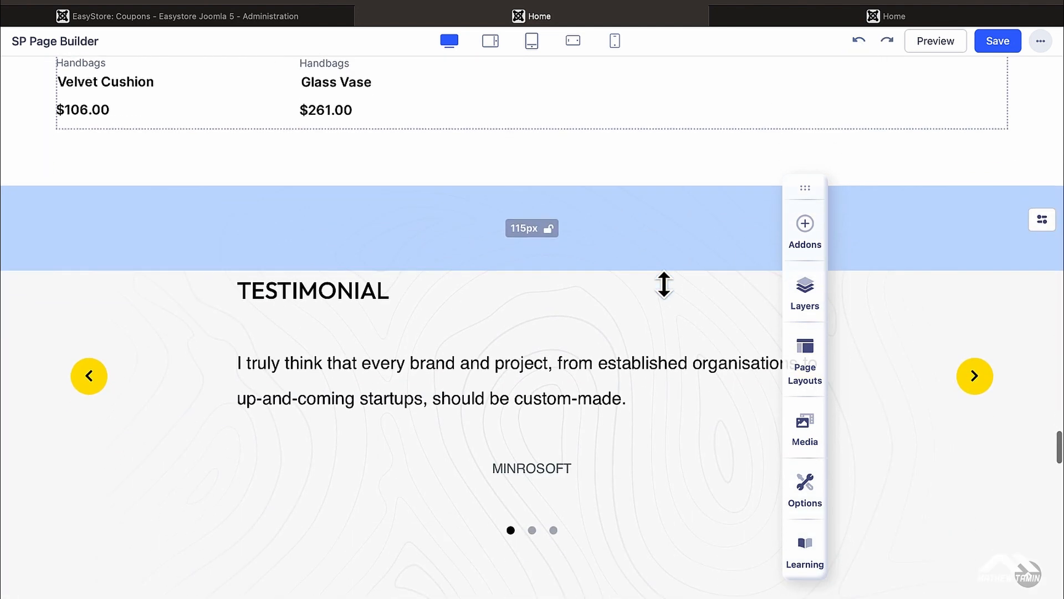
left_click(576, 387)
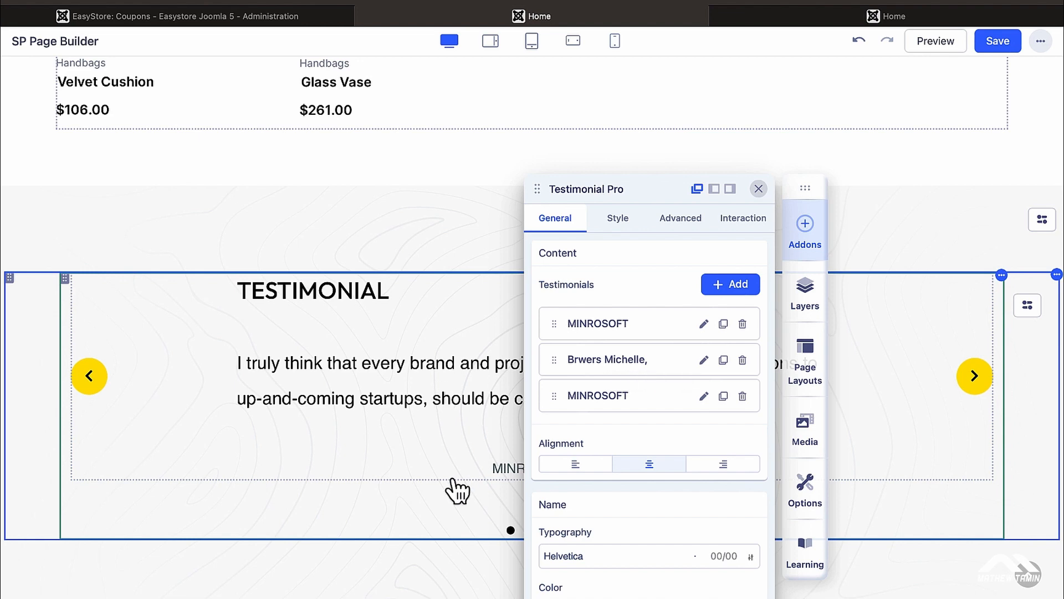
left_click(759, 189)
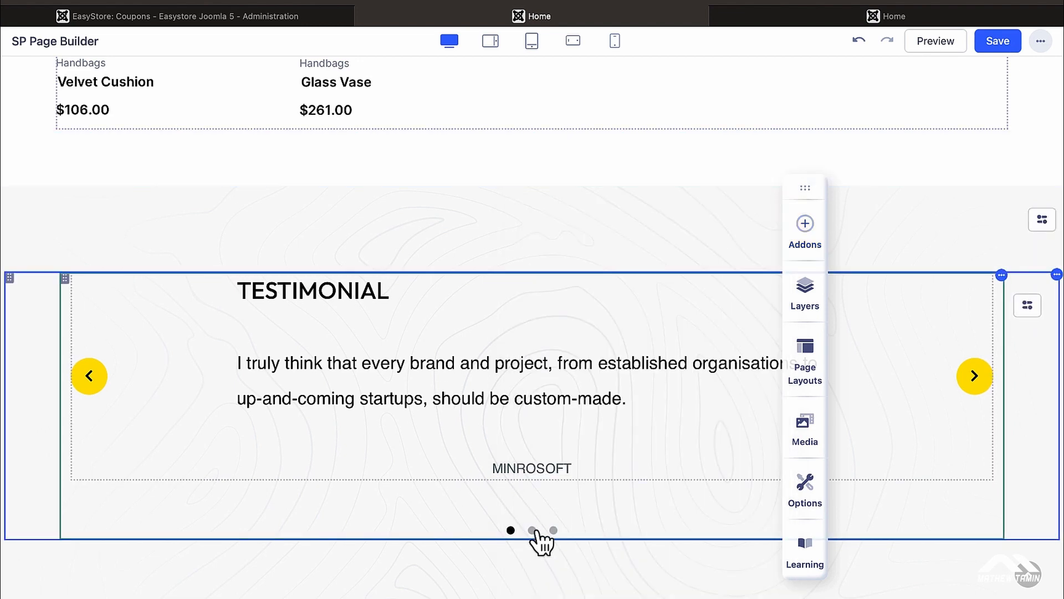
left_click(534, 530)
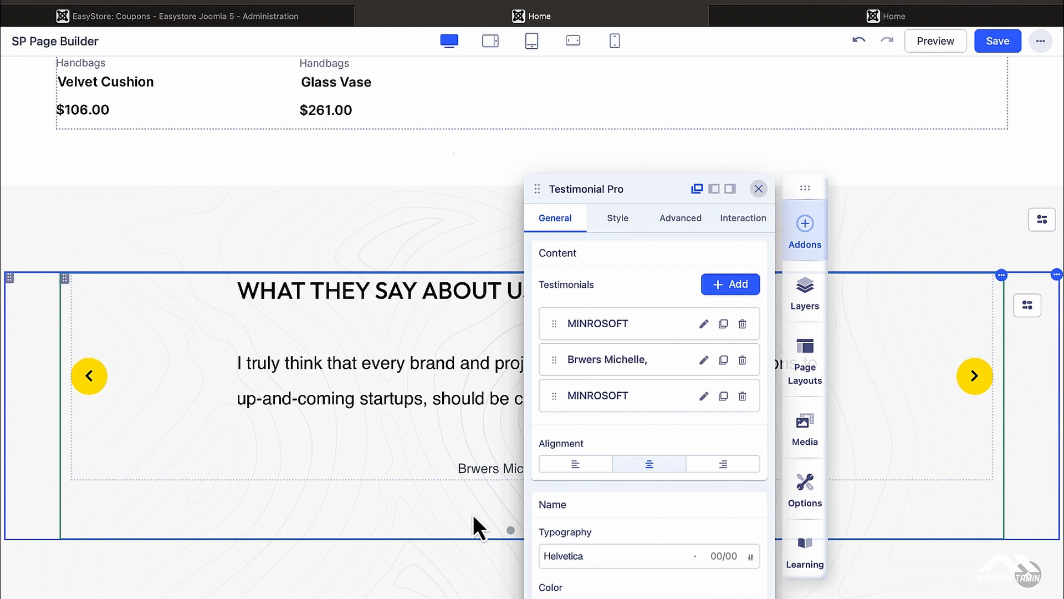
left_click(759, 188)
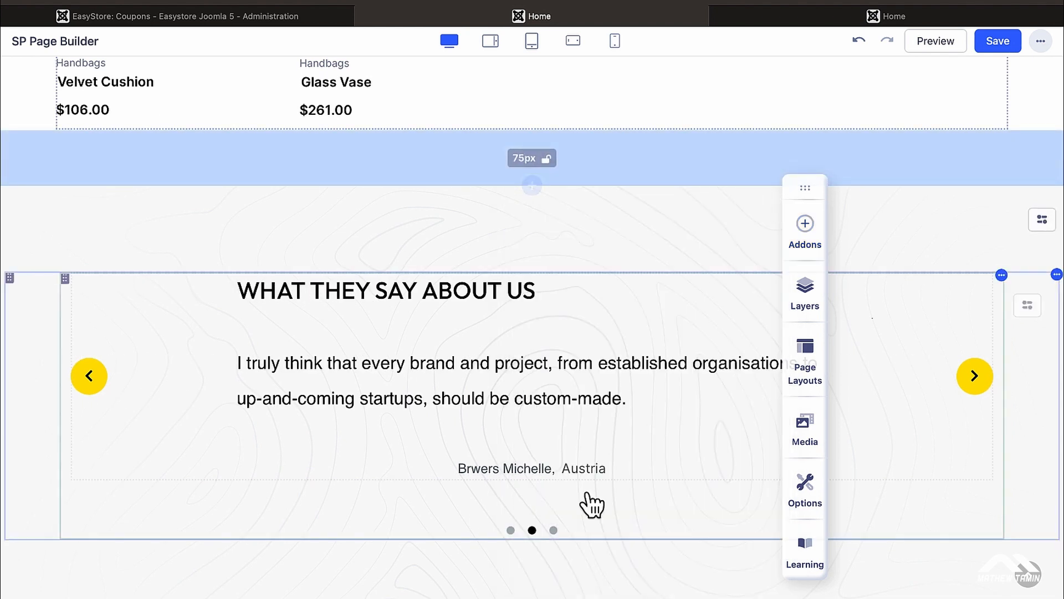
left_click(554, 531)
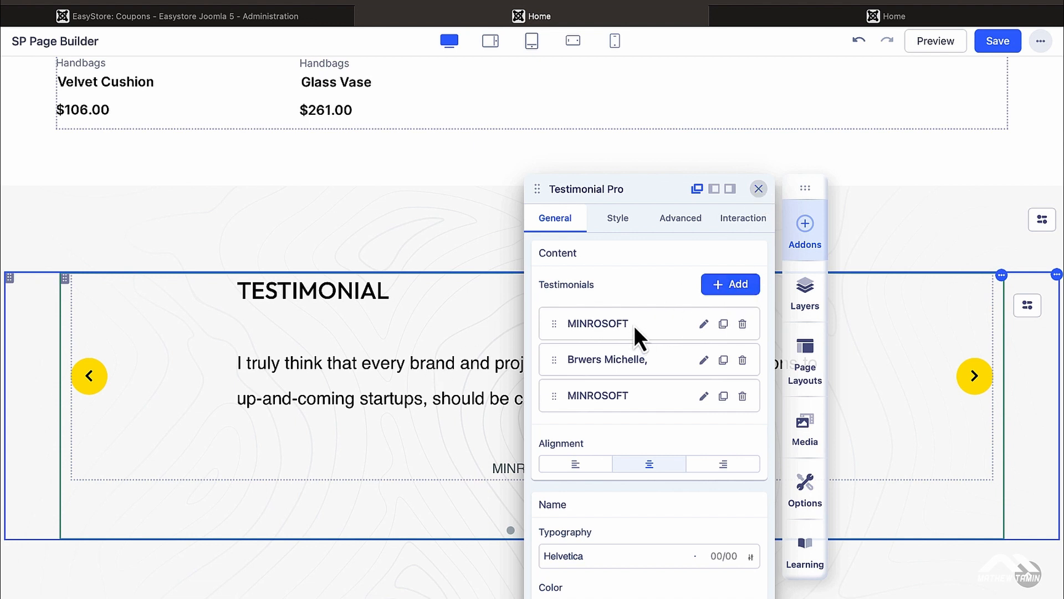
Step: Insert the orange-sweater photo from Media Manager as the first MINROSOFT entry's avatar and apply
left_click(704, 324)
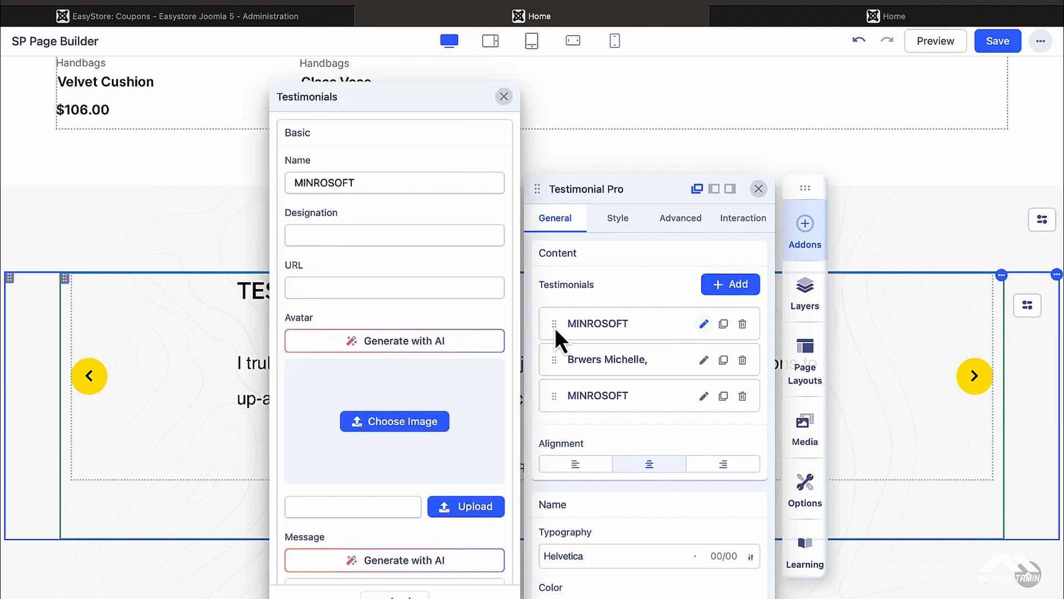
scroll(387, 332, "down", 3)
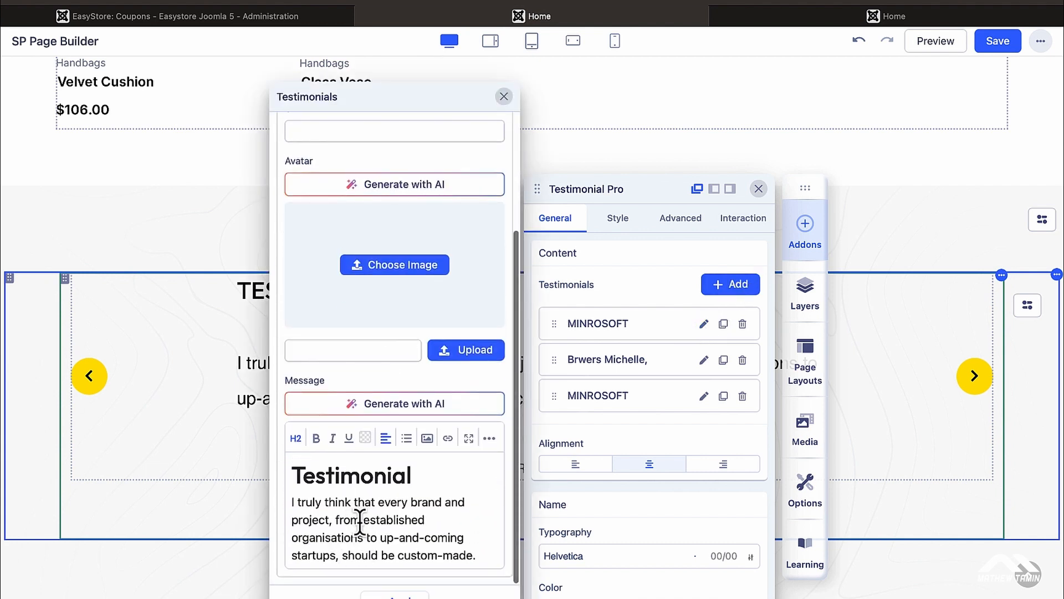
left_click(403, 265)
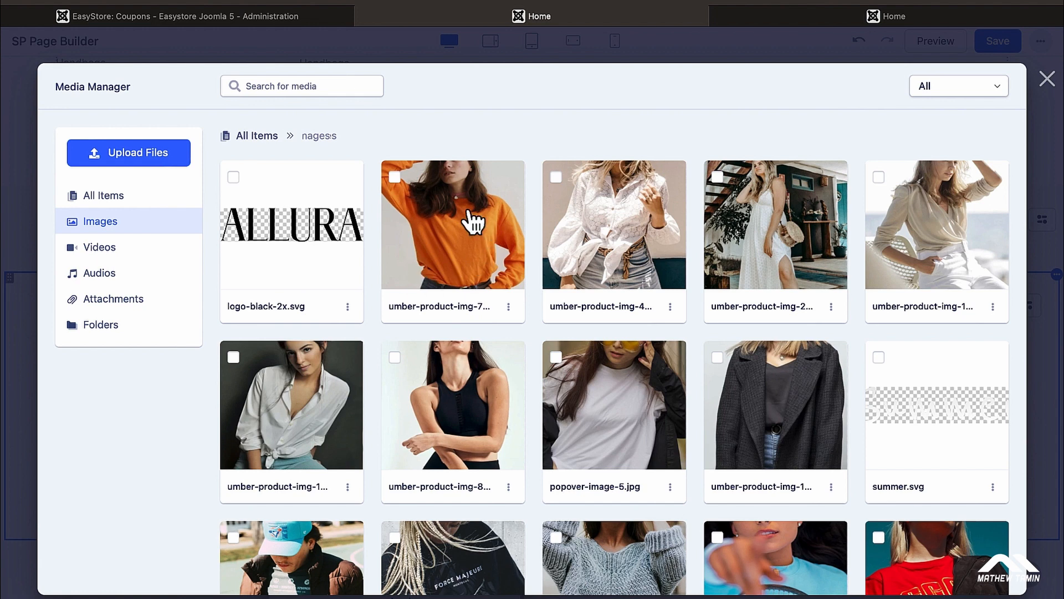
left_click(396, 178)
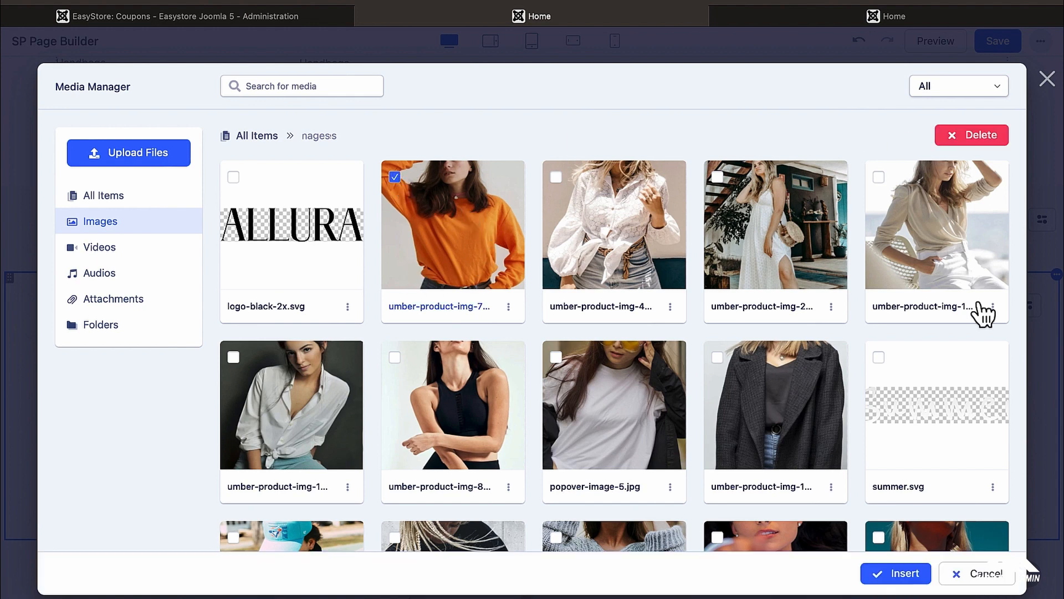
left_click(904, 573)
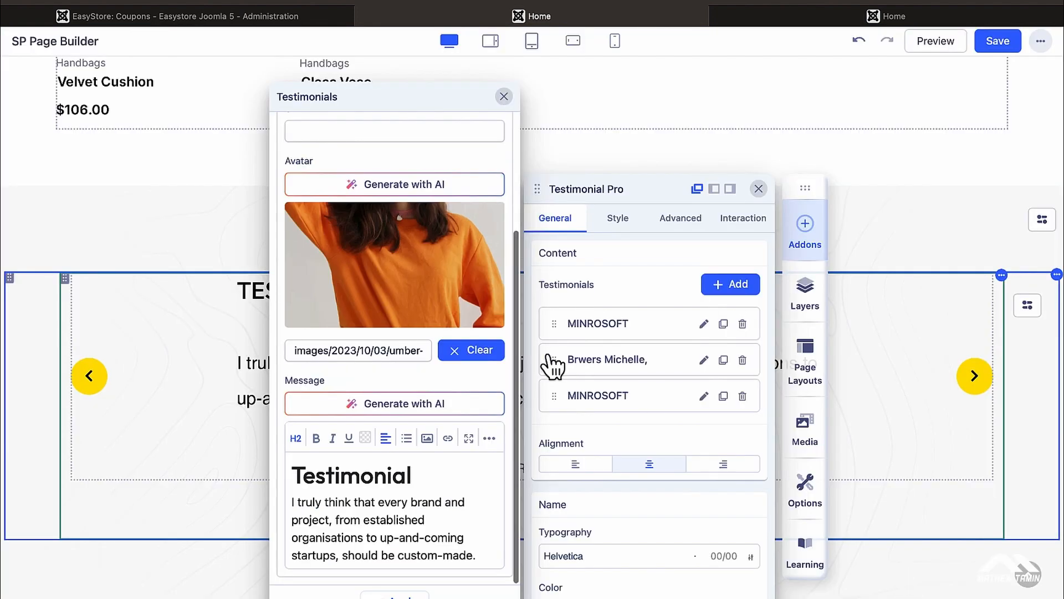
left_click(226, 258)
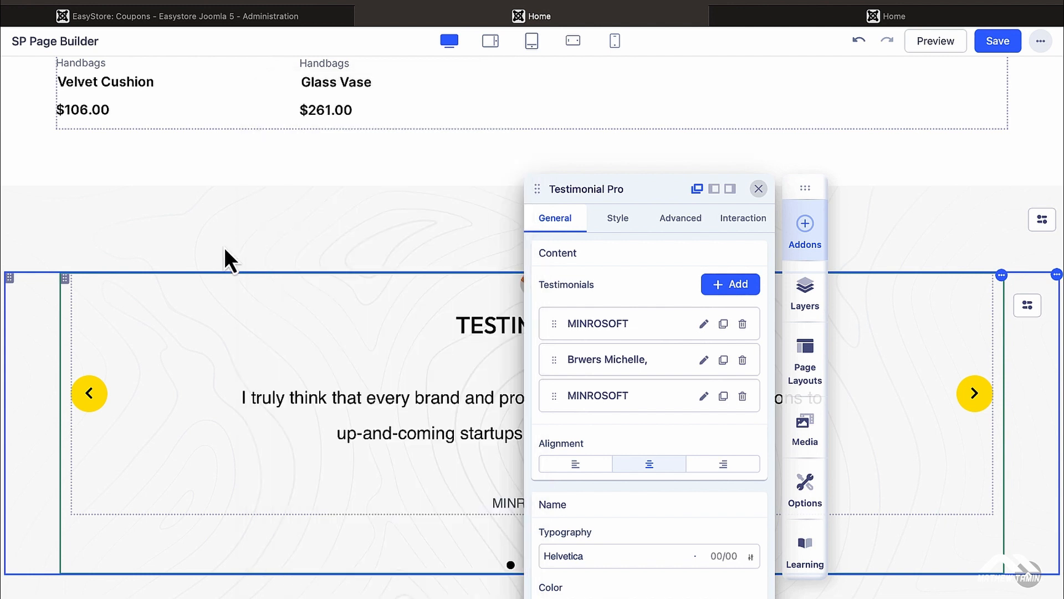
Step: Cycle through the testimonial slides and move the builder toolbar to the left side
left_click(760, 190)
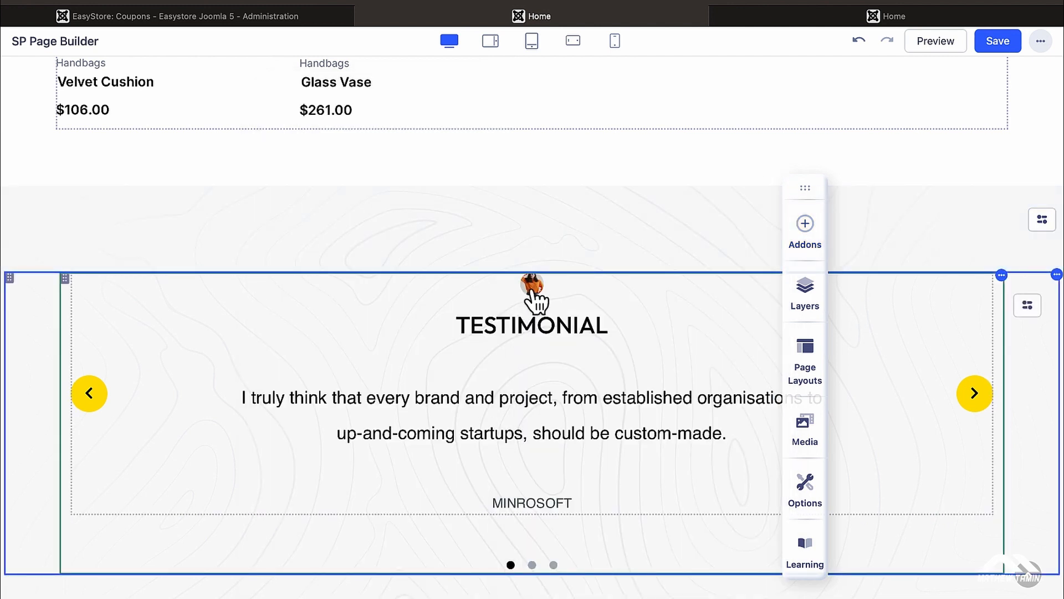
left_click(532, 565)
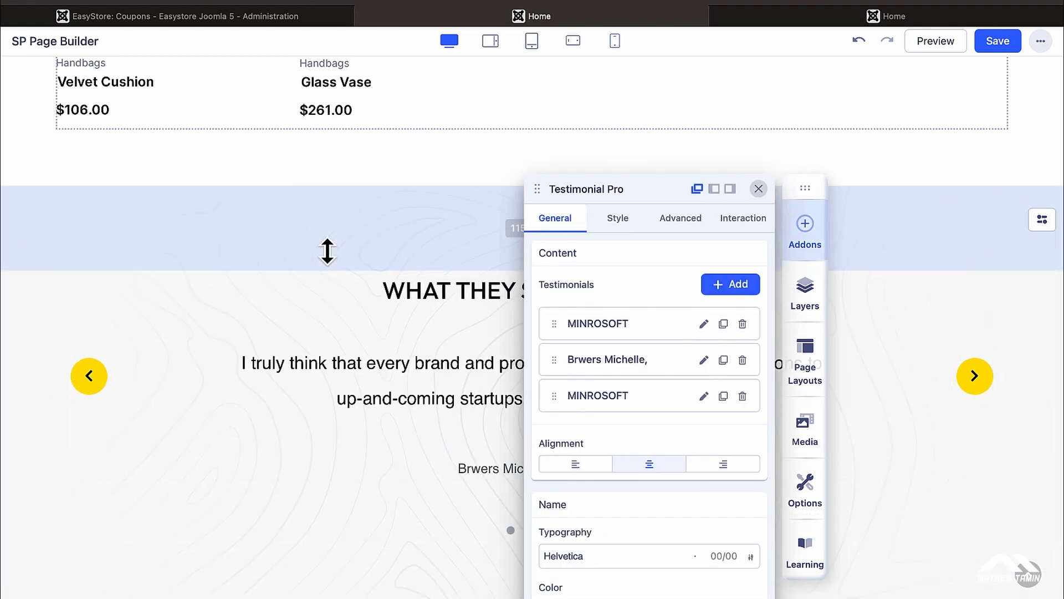
left_click(758, 189)
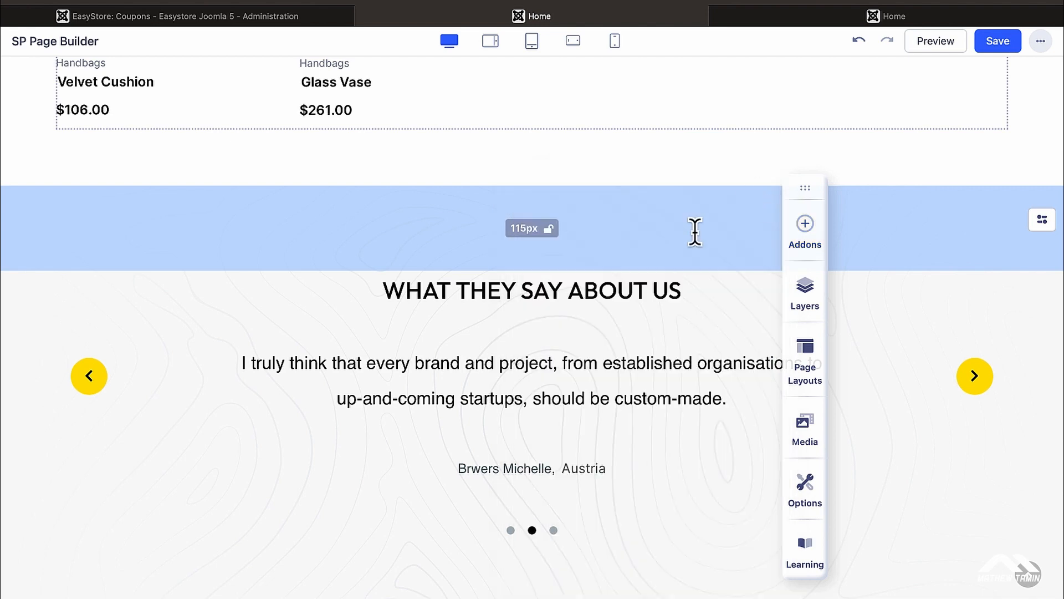
left_click(510, 531)
left_click(759, 188)
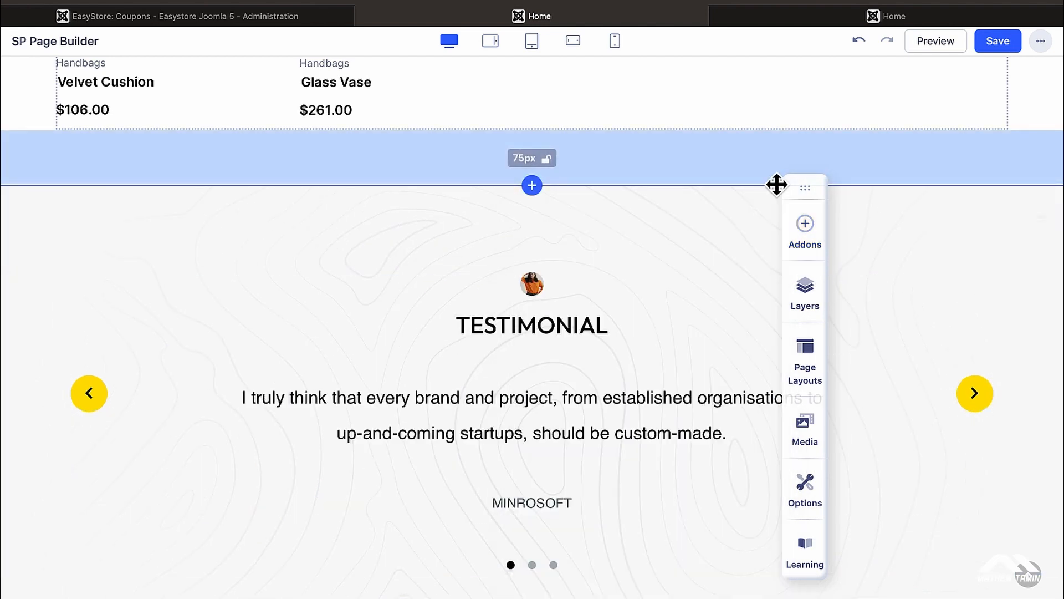
left_click_drag(810, 188, 61, 188)
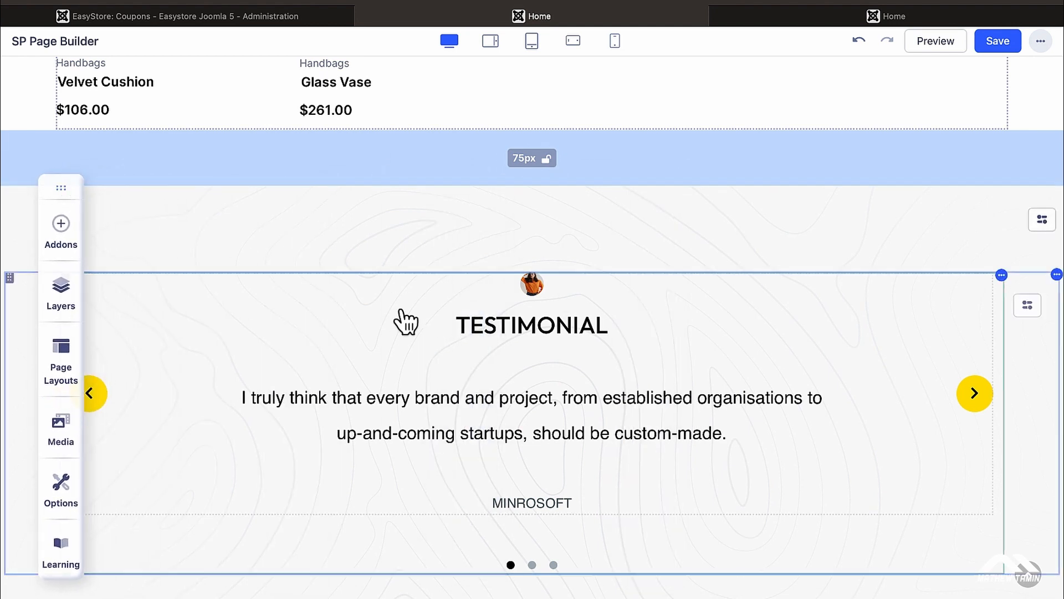
Step: Open the second testimonial entry's editor from the second slide, then close it
left_click(534, 565)
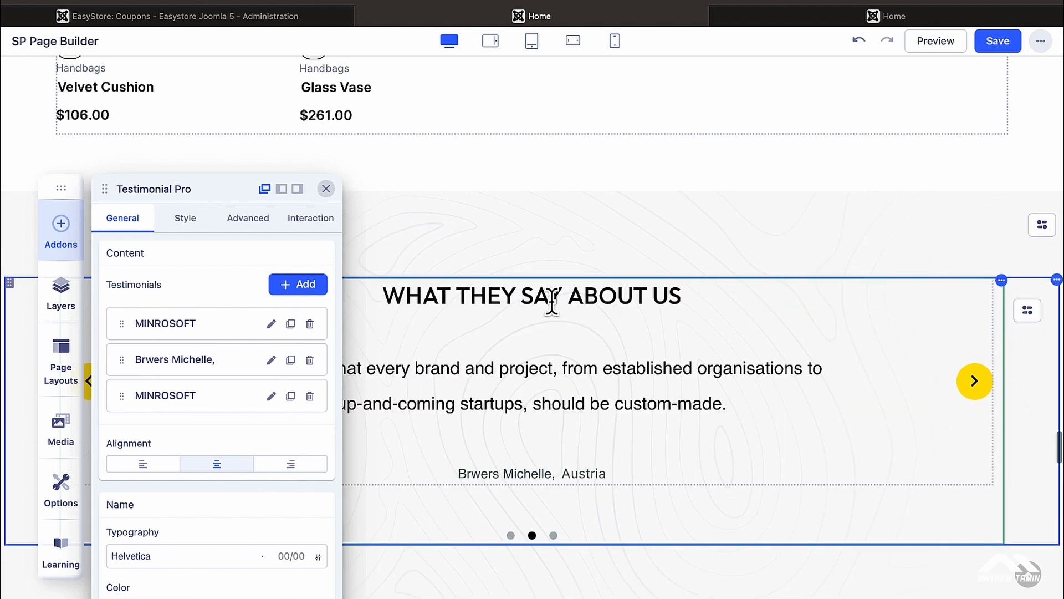
left_click(271, 360)
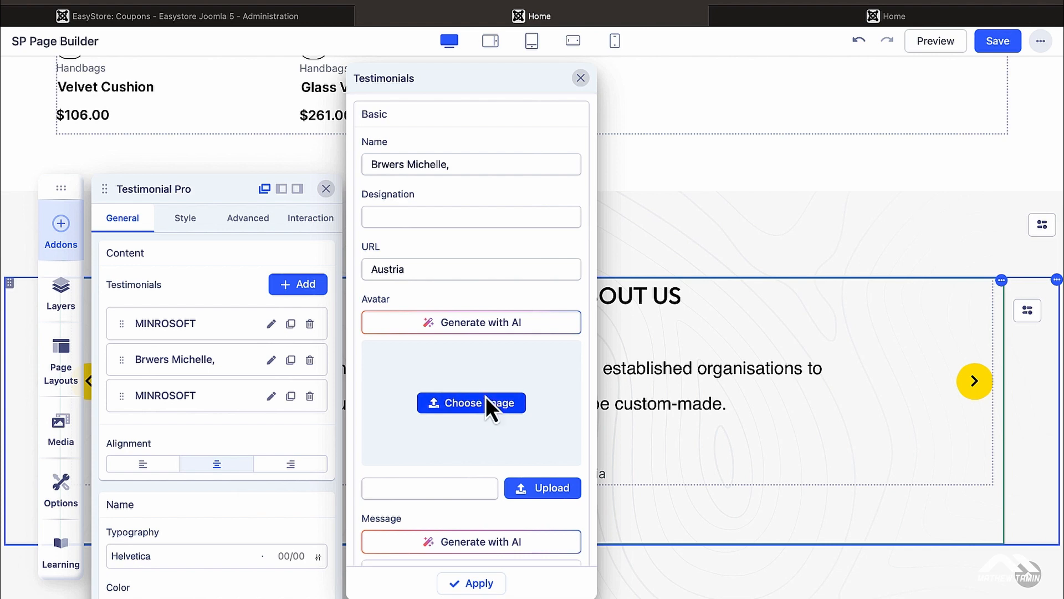
left_click(581, 78)
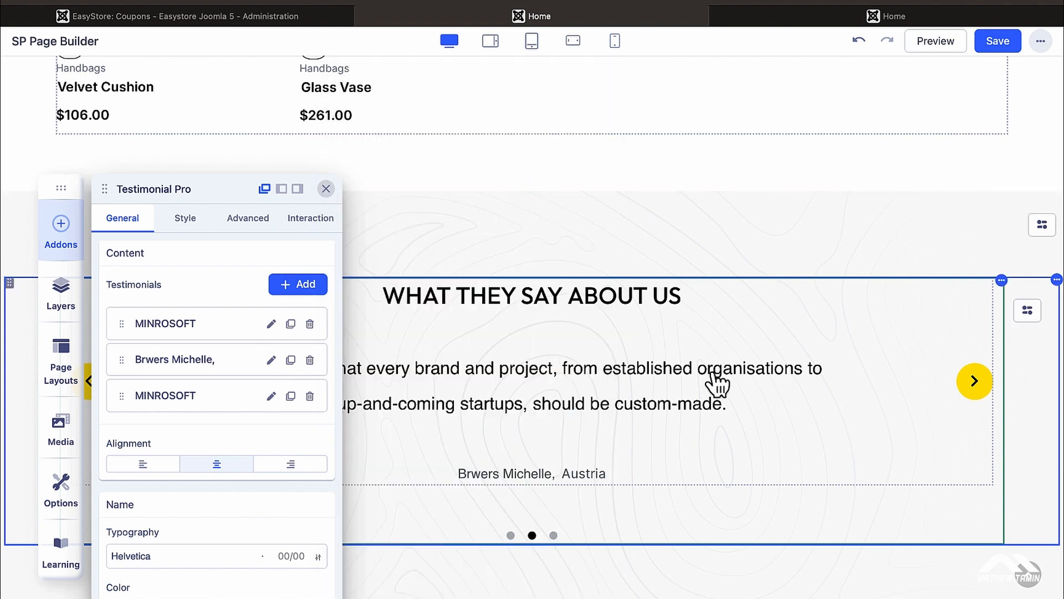
scroll(715, 383, "down", 6)
scroll(715, 382, "down", 3)
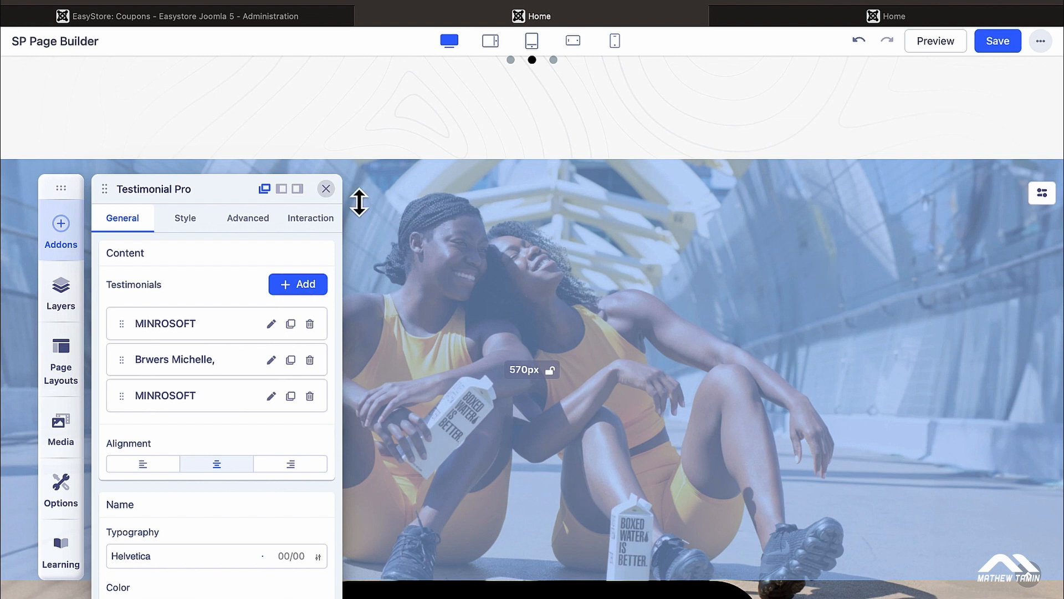
Step: Close the testimonial settings and open the Row settings of the athletes photo section
left_click(326, 189)
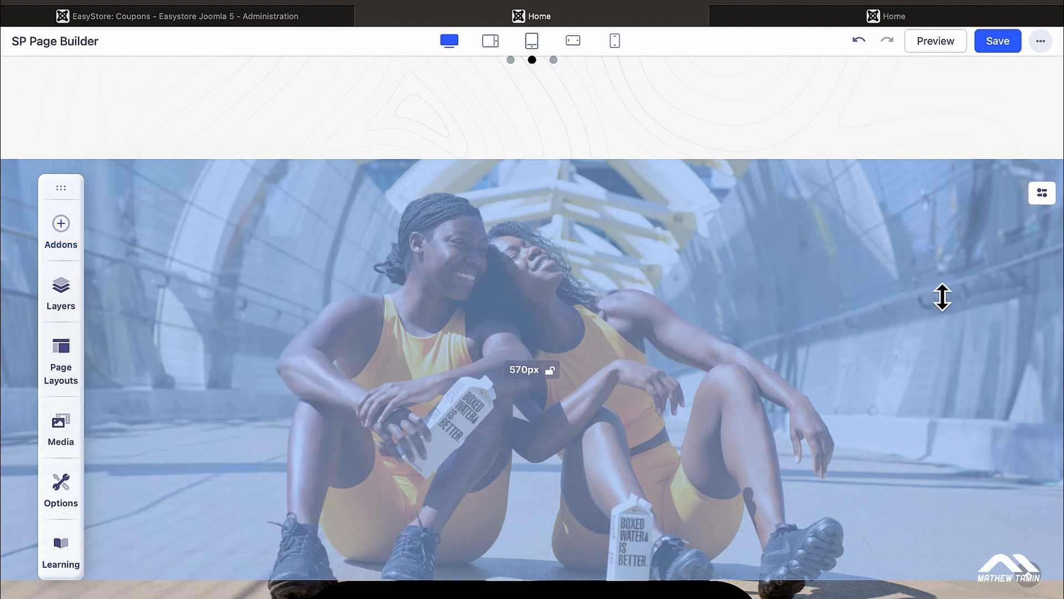
scroll(943, 296, "down", 3)
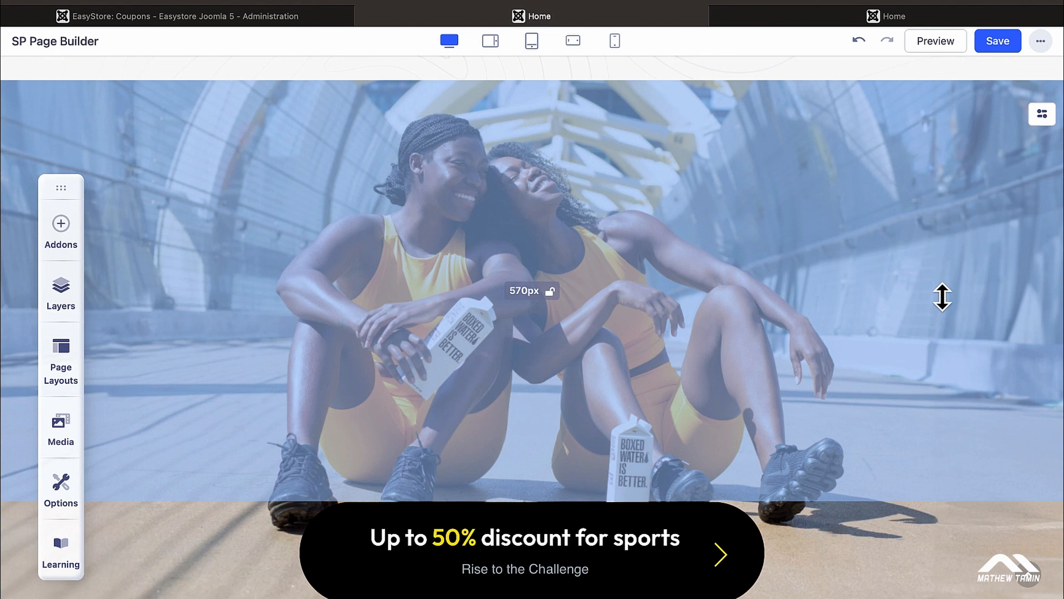
scroll(942, 297, "up", 2)
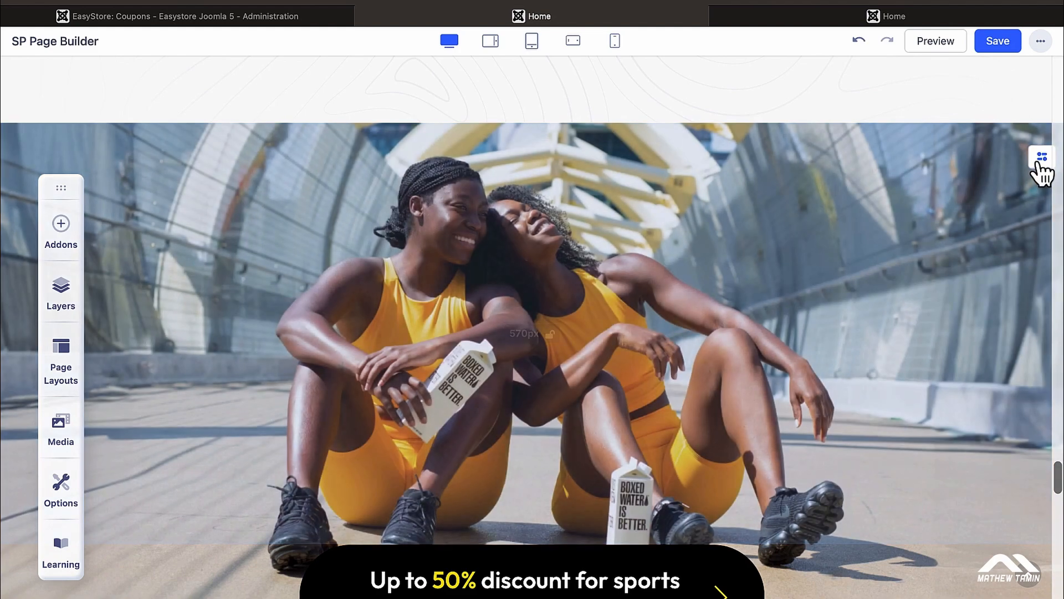
left_click(1041, 162)
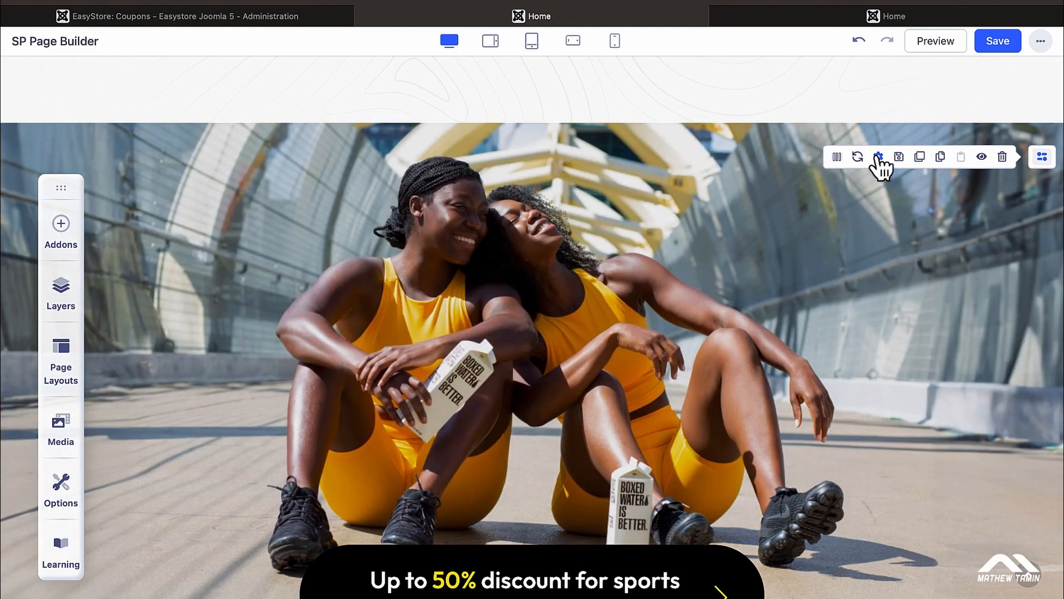
left_click(879, 158)
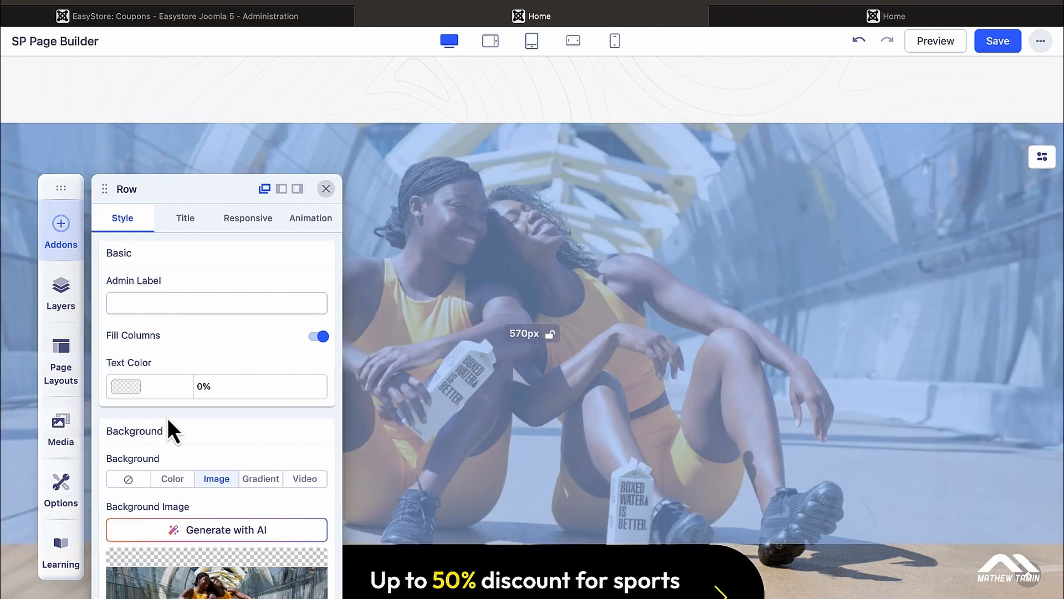
left_click_drag(59, 187, 61, 89)
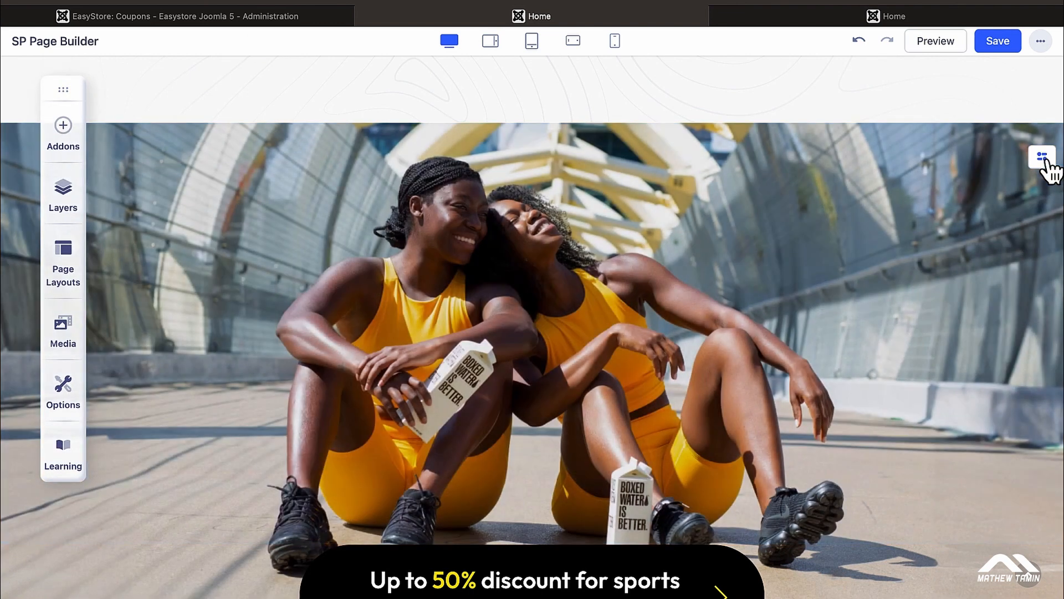
mouse_move(1043, 158)
left_click(879, 157)
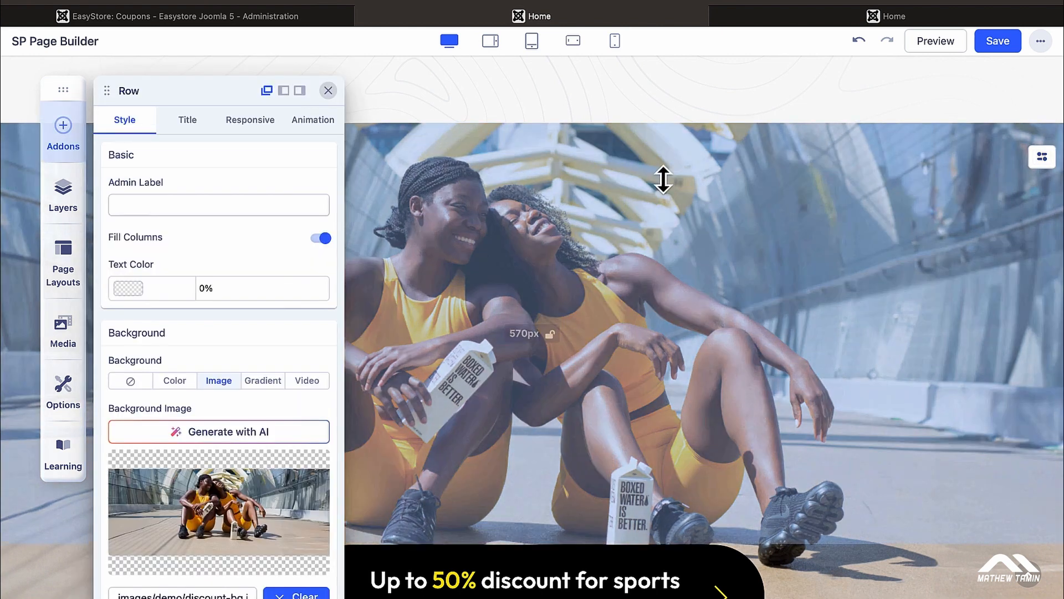
Step: Clear the row's athletes background image, glance at Gradient and Video options, and close the settings
scroll(225, 258, "down", 5)
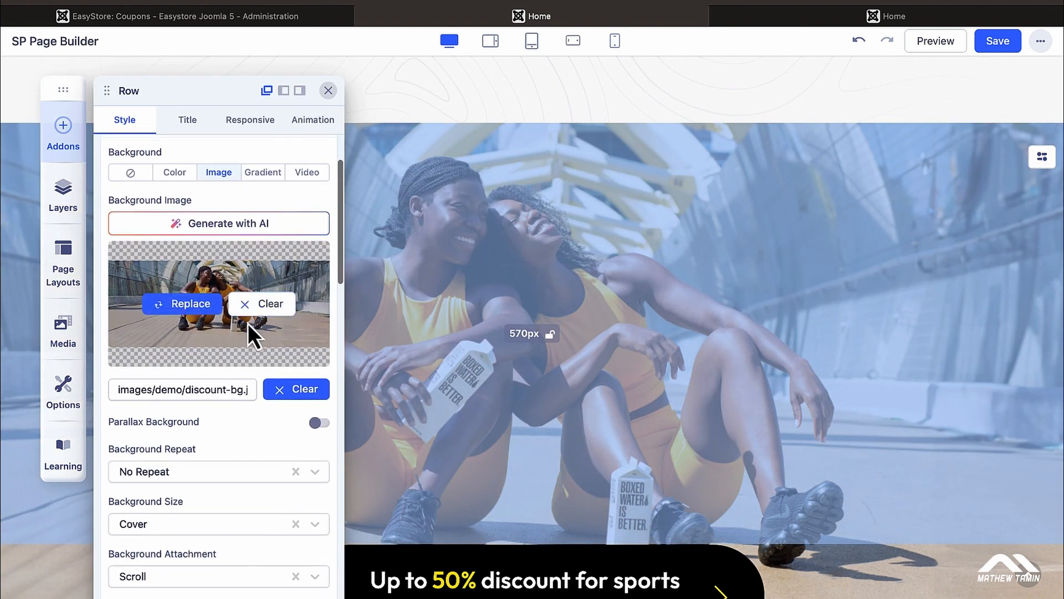
scroll(248, 323, "down", 3)
scroll(253, 330, "up", 2)
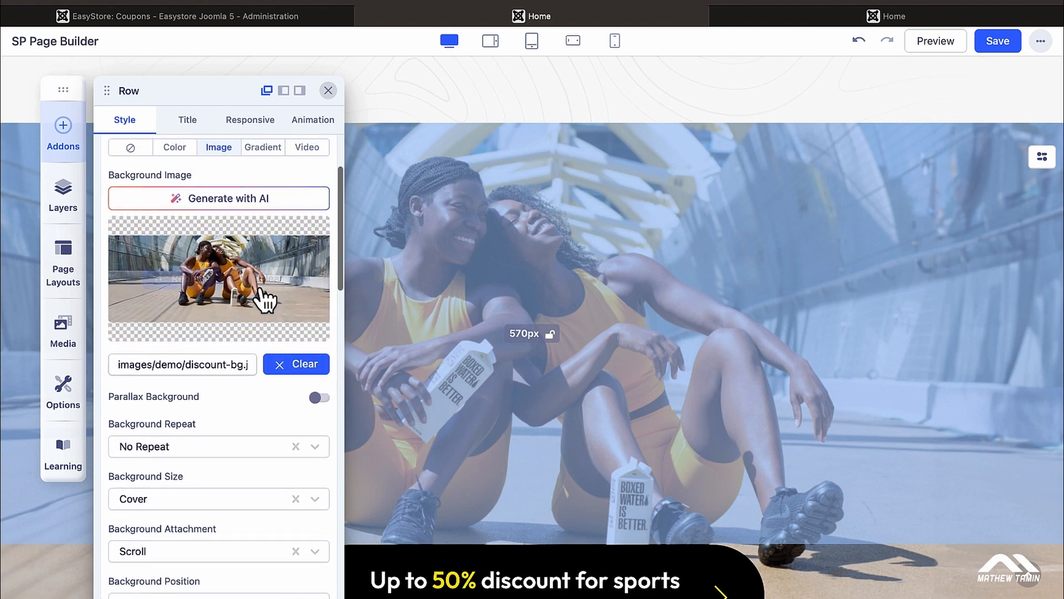
left_click(275, 281)
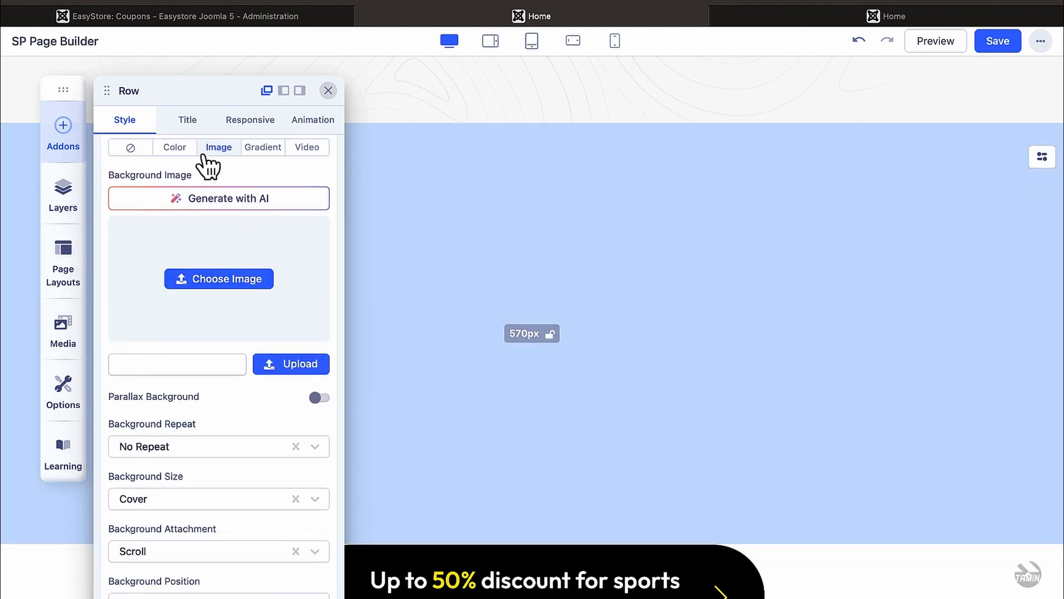
left_click(264, 148)
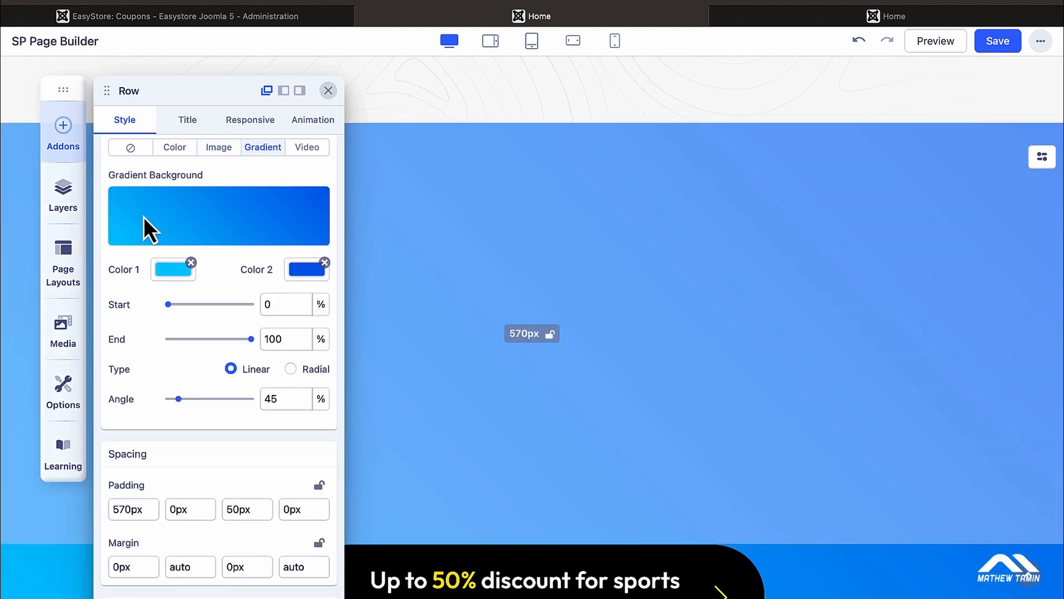
left_click(308, 150)
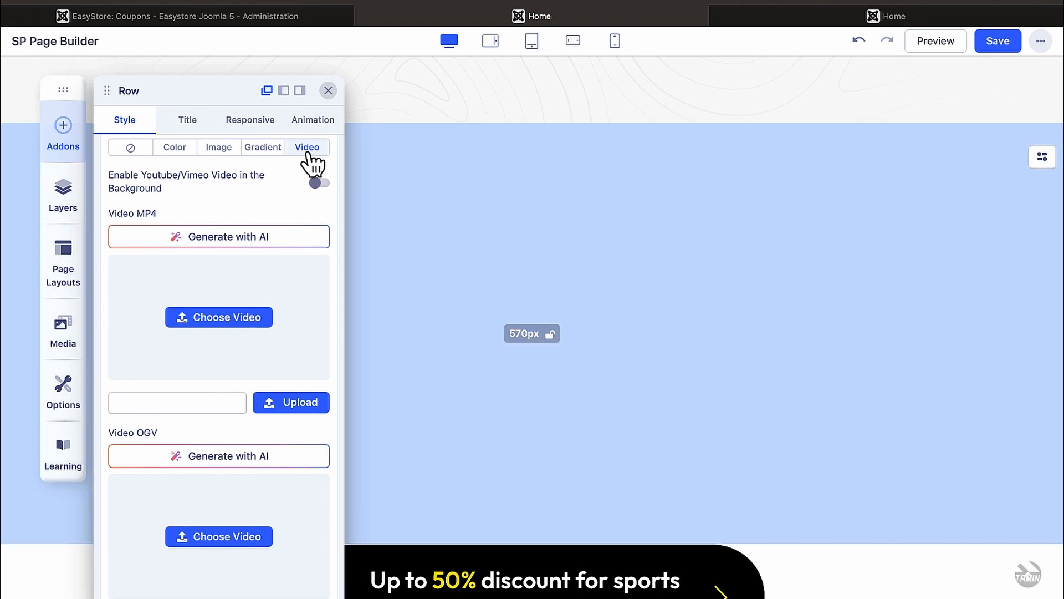
left_click(260, 149)
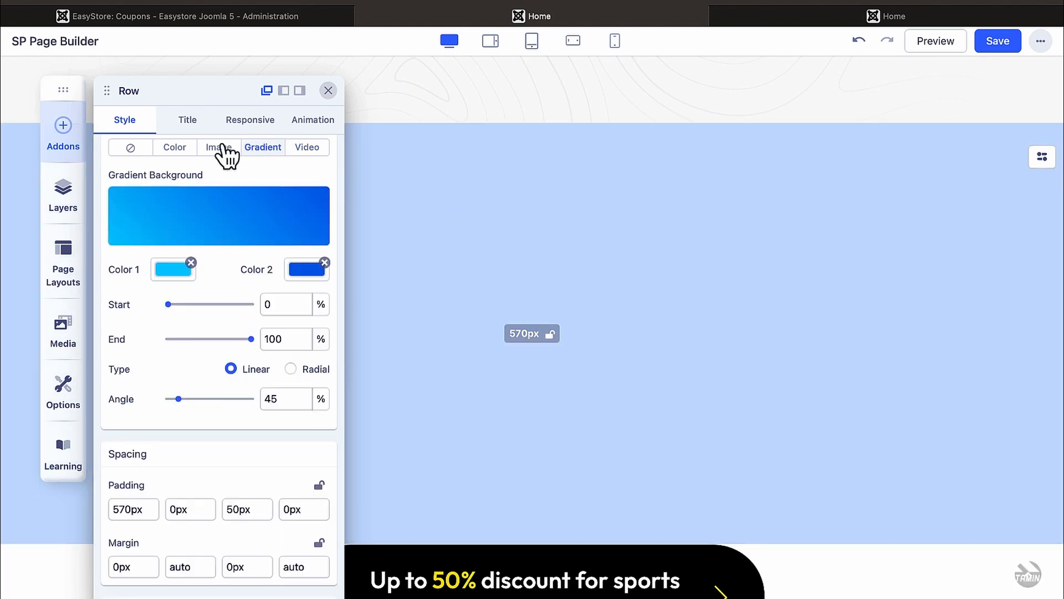
left_click(222, 147)
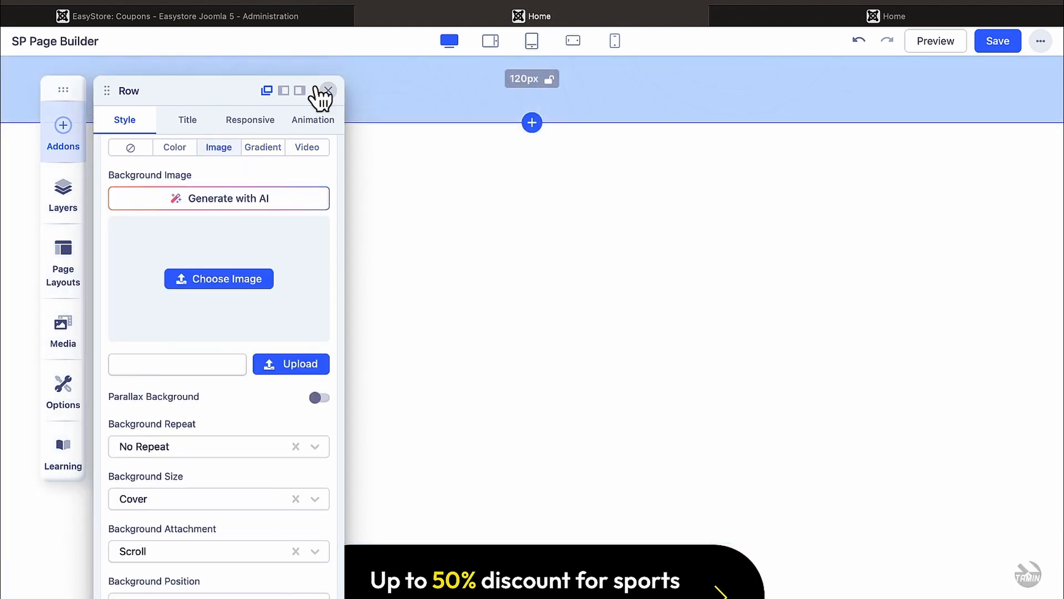
left_click(329, 91)
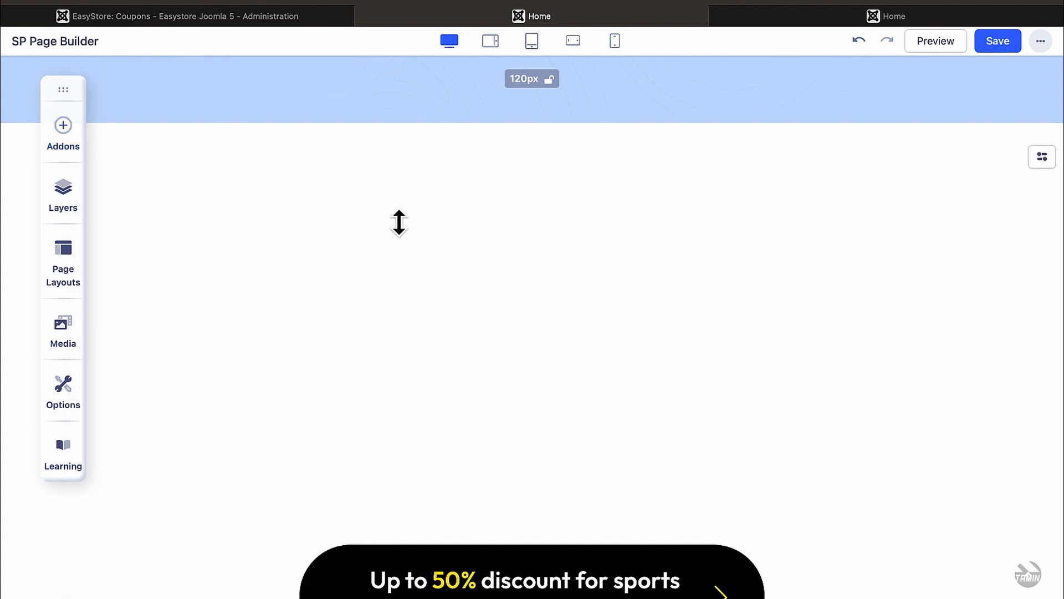
Step: Edit the discount Feature Box title to read 'Up to 90% discount for sports' instead of 50%
scroll(399, 221, "down", 5)
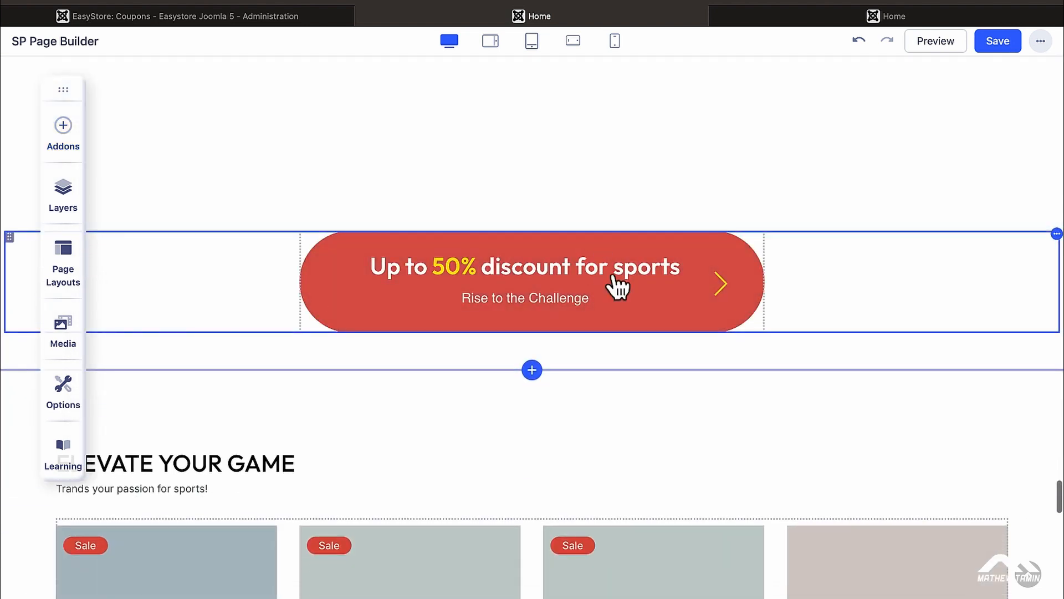
left_click(643, 270)
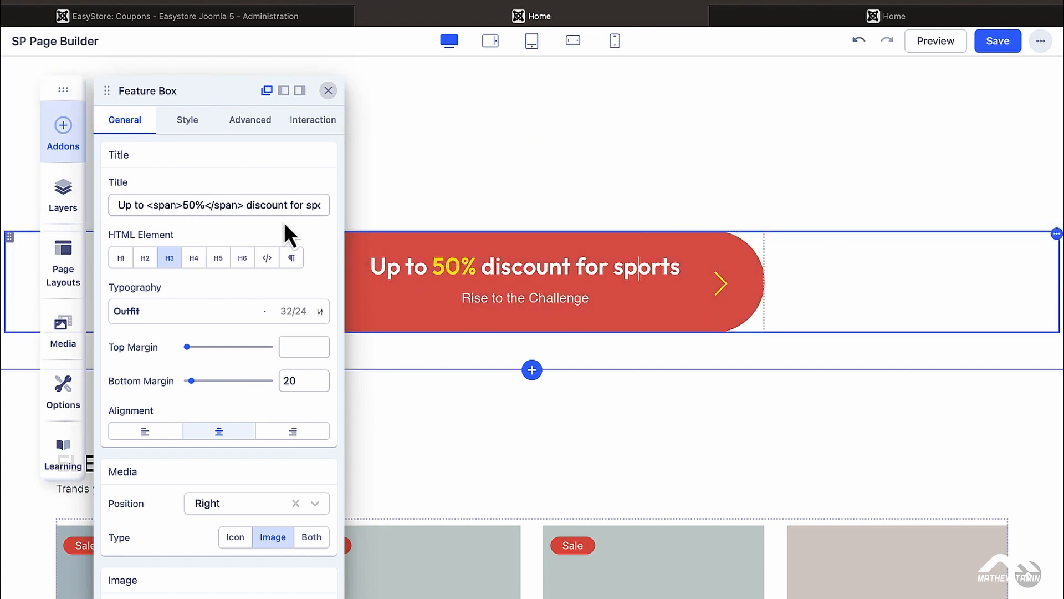
left_click(188, 205)
key("BackSpace")
type("9")
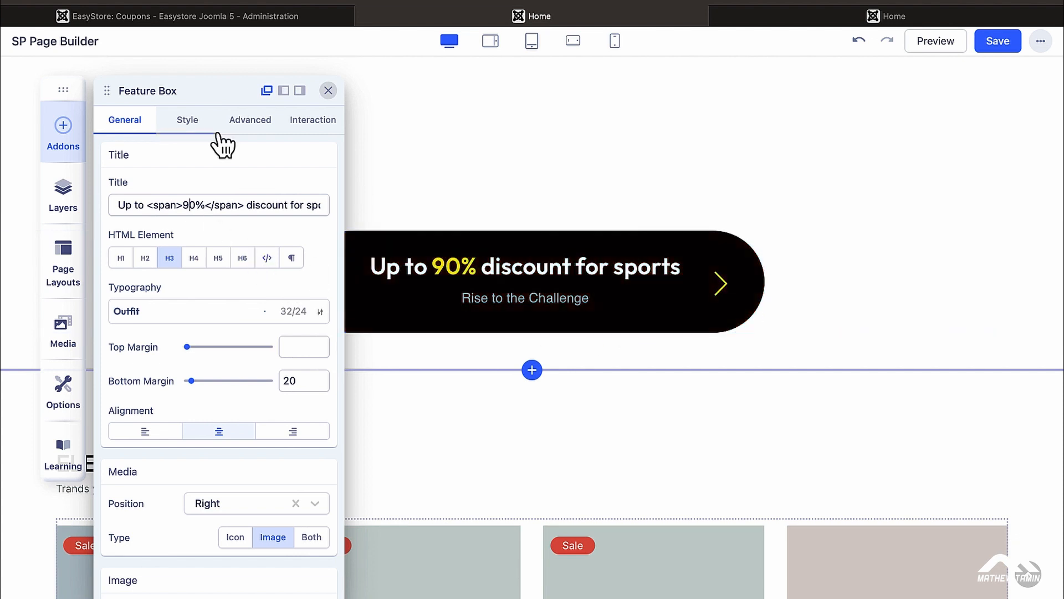
scroll(288, 360, "down", 5)
scroll(254, 357, "down", 12)
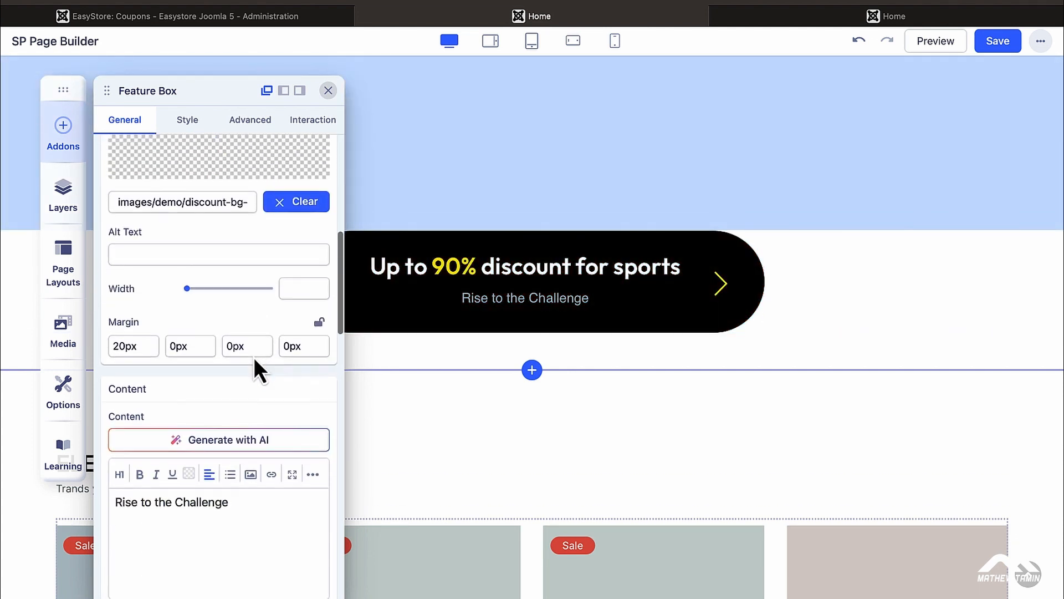
scroll(254, 357, "down", 2)
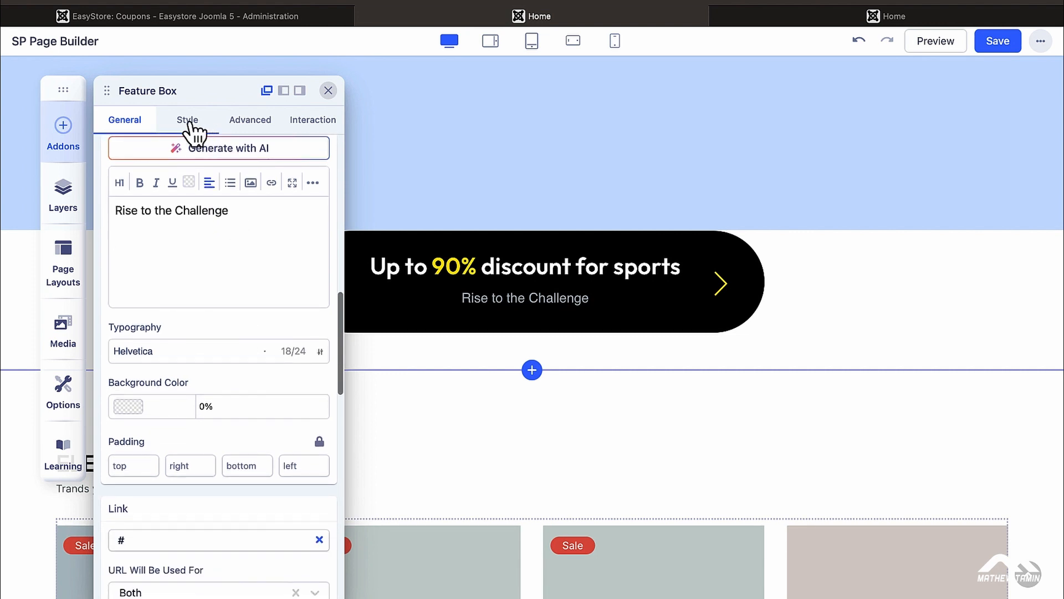
Step: Give the discount Feature Box a solid Color background of #2A07D1 at 100% opacity
left_click(213, 127)
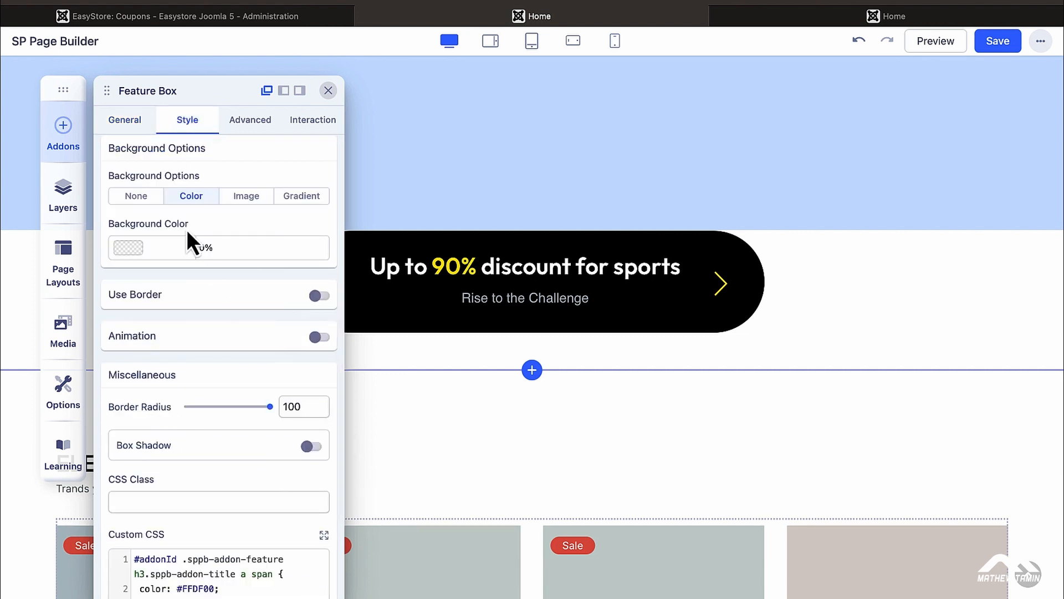
left_click(294, 212)
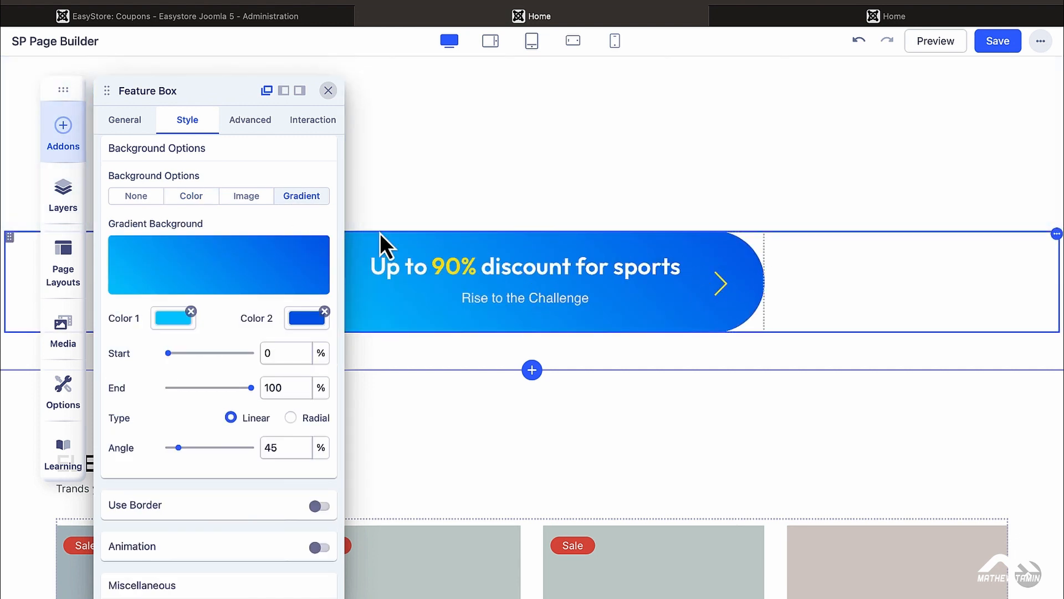
left_click(195, 200)
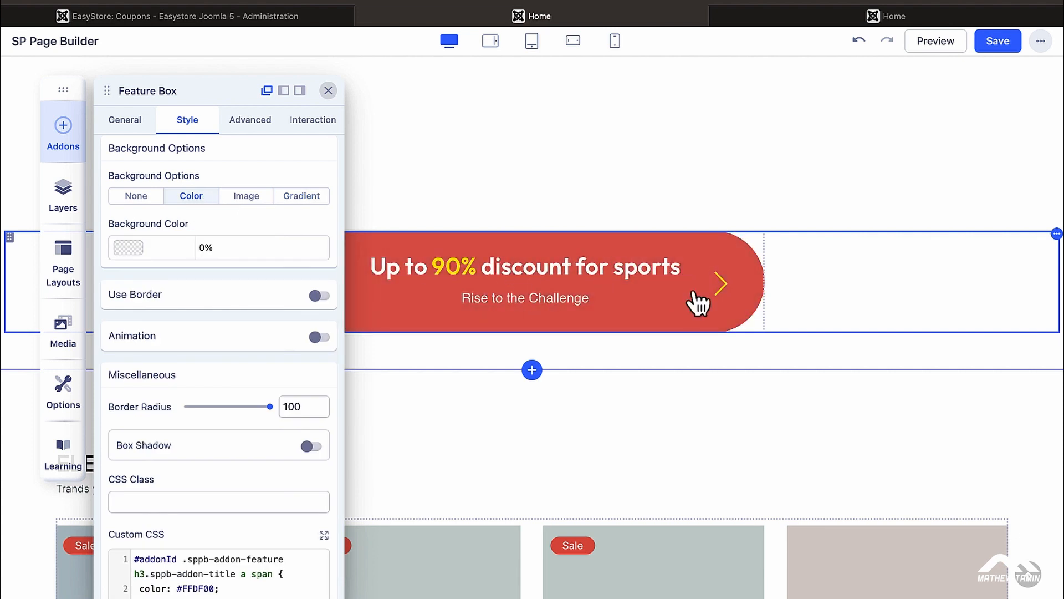
left_click(128, 250)
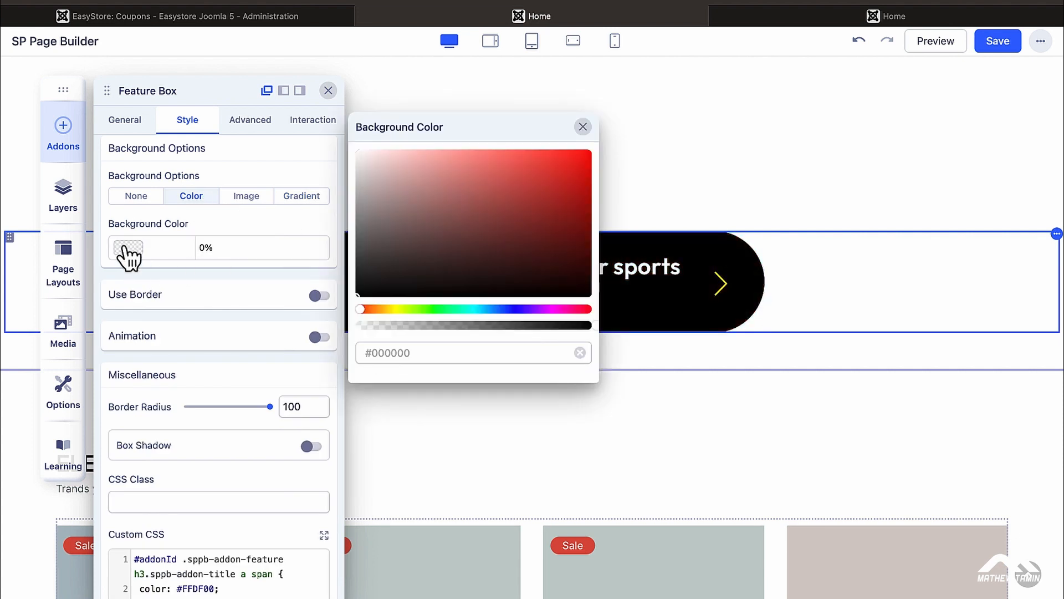
left_click(523, 309)
left_click(555, 238)
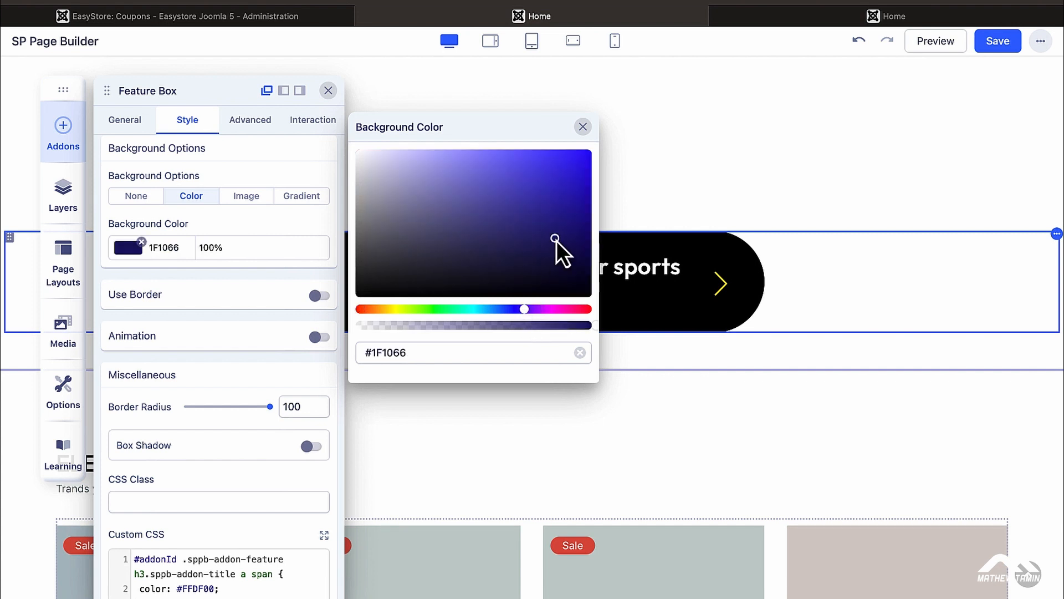
left_click(584, 176)
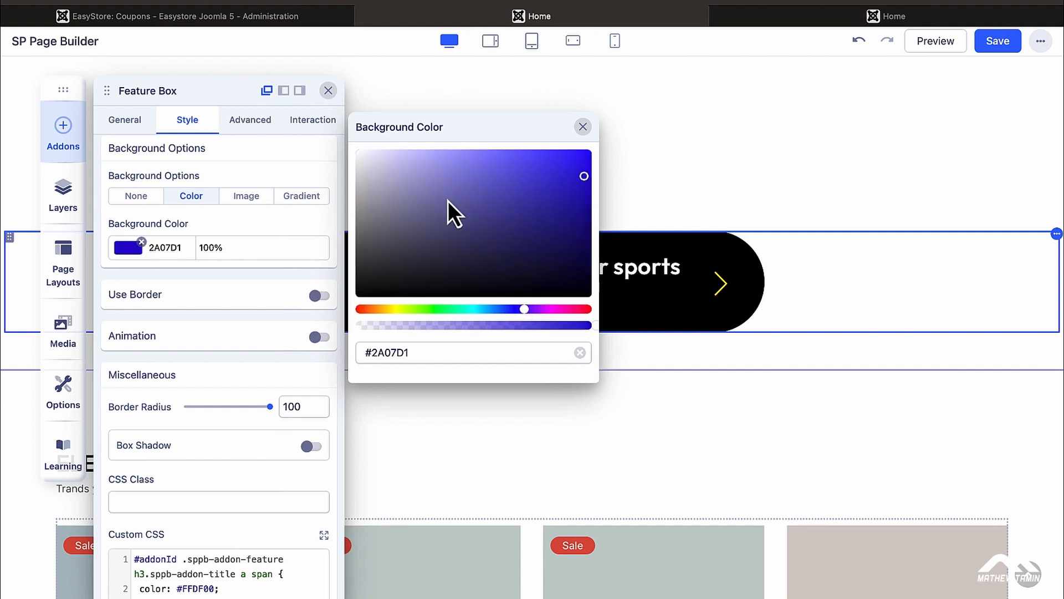
left_click(231, 228)
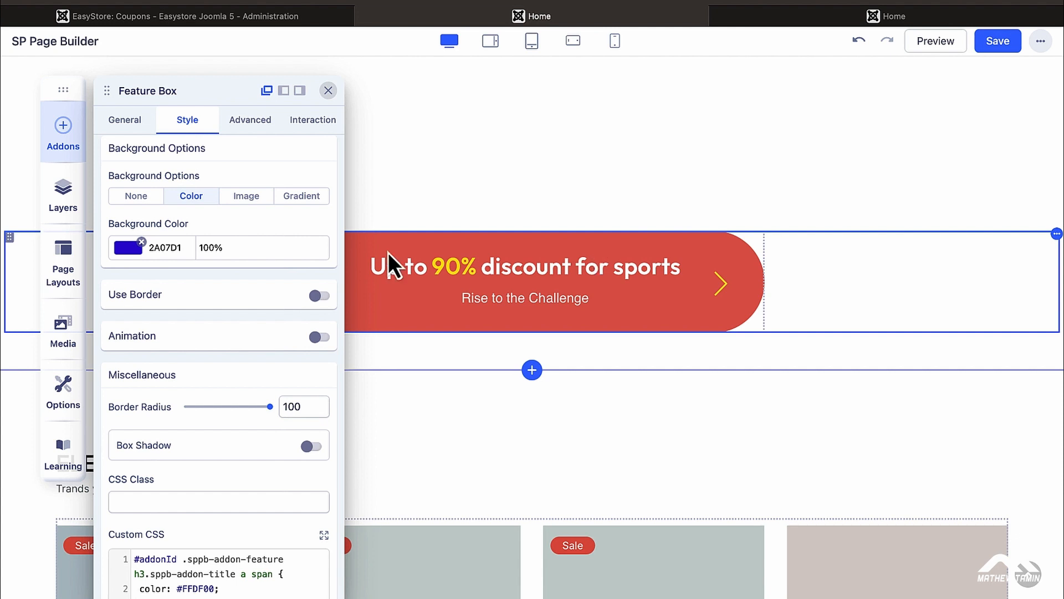
scroll(274, 254, "down", 4)
scroll(251, 217, "up", 6)
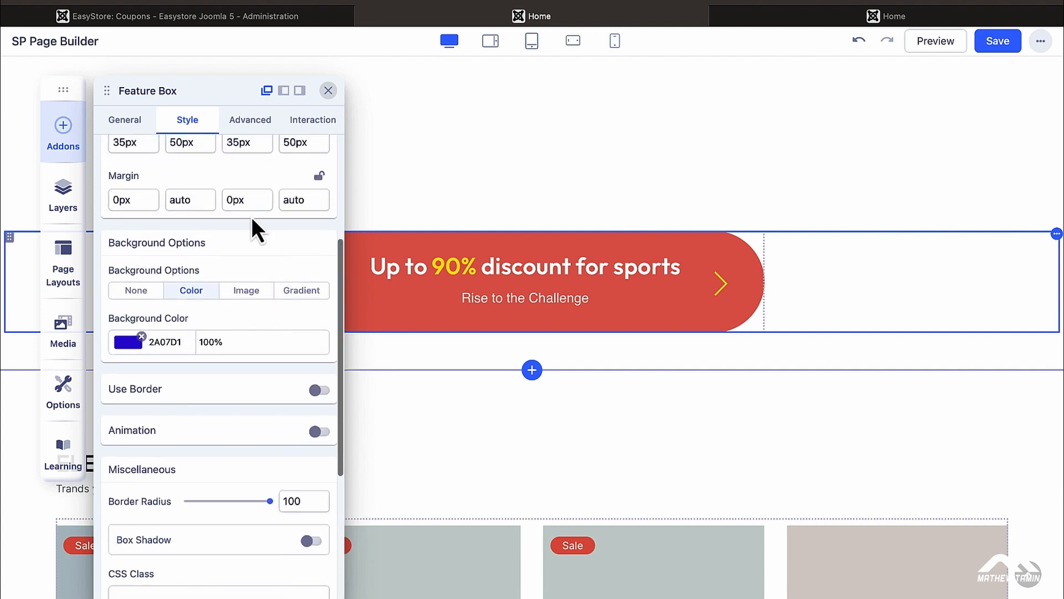
scroll(244, 374, "down", 5)
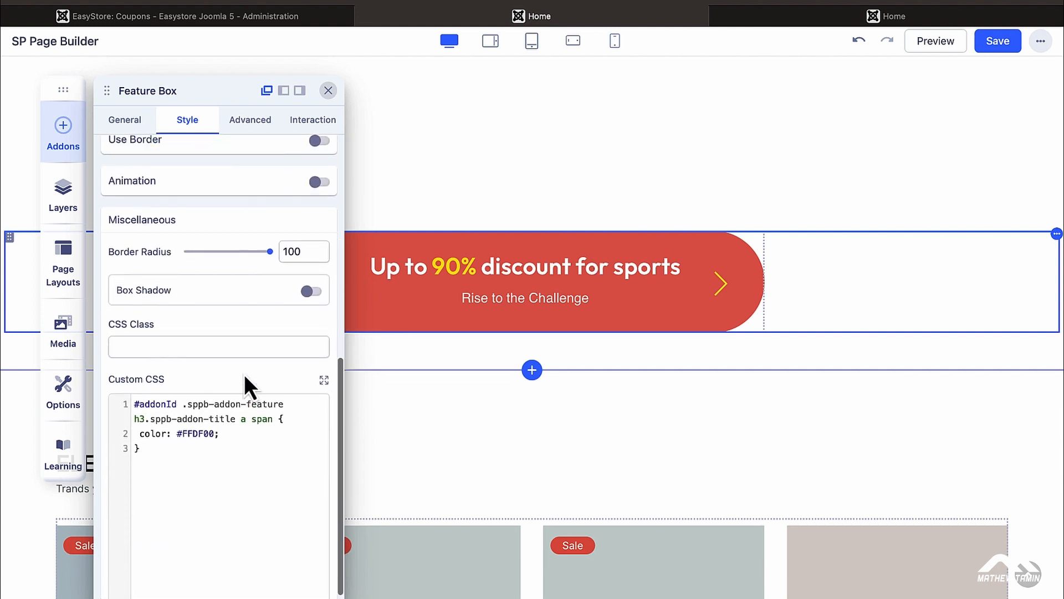
scroll(244, 375, "up", 5)
left_click(251, 128)
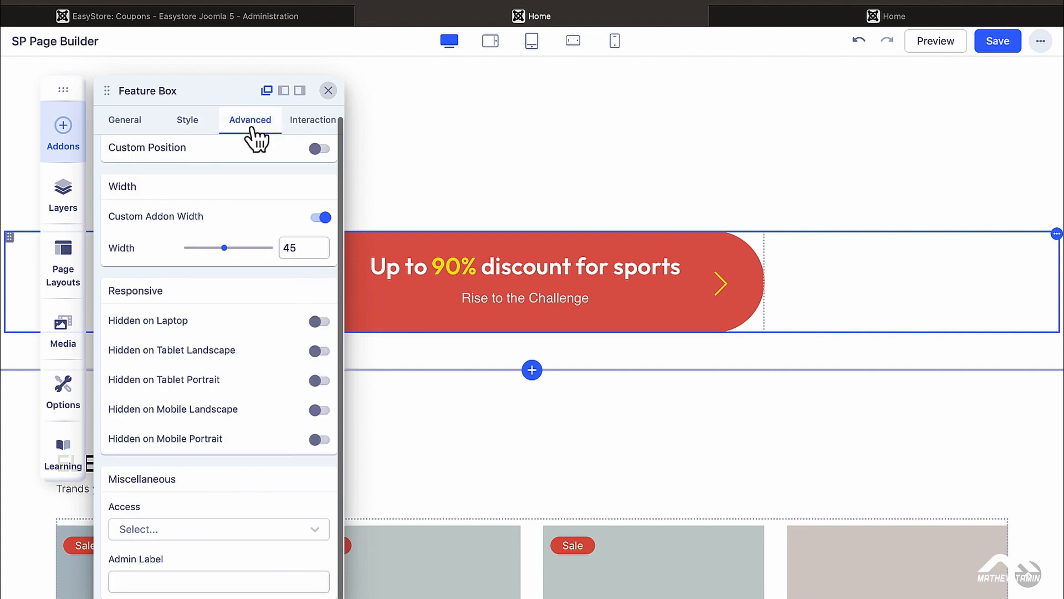
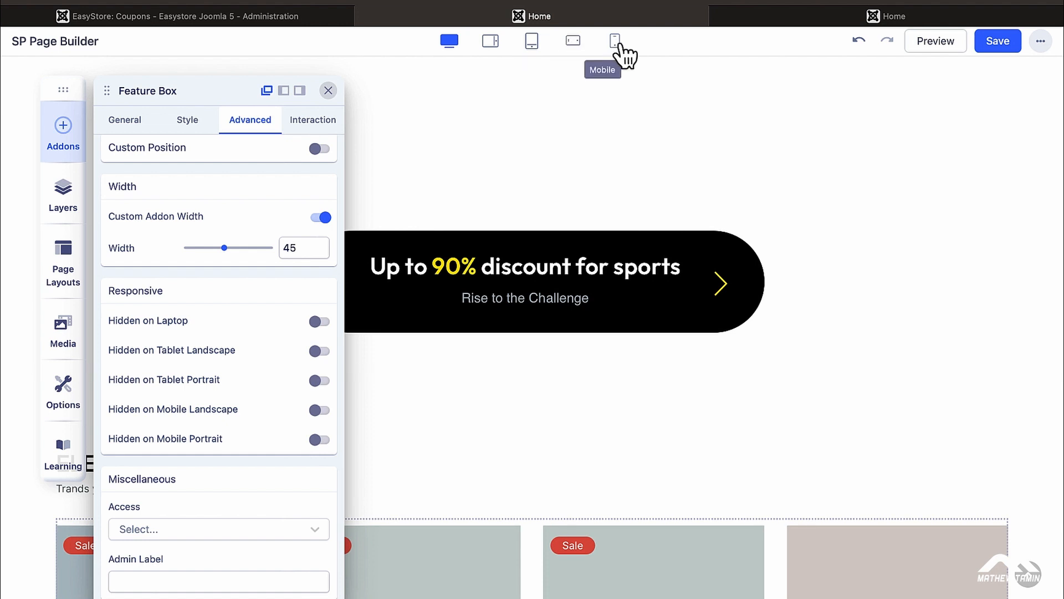
Step: Preview the discount banner at tablet, mobile and laptop sizes and check its access levels
left_click(490, 42)
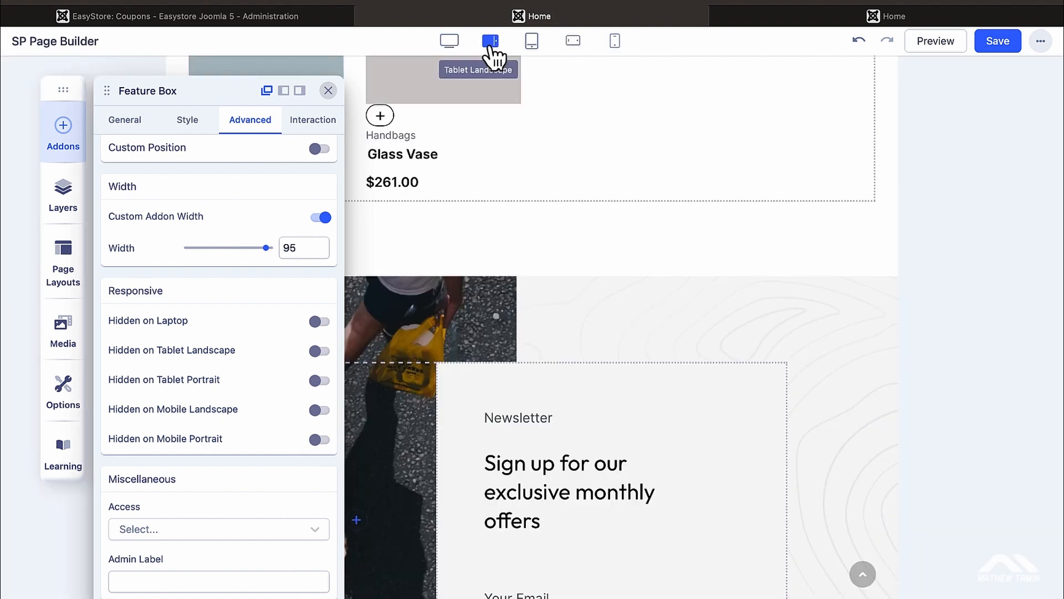
left_click(531, 40)
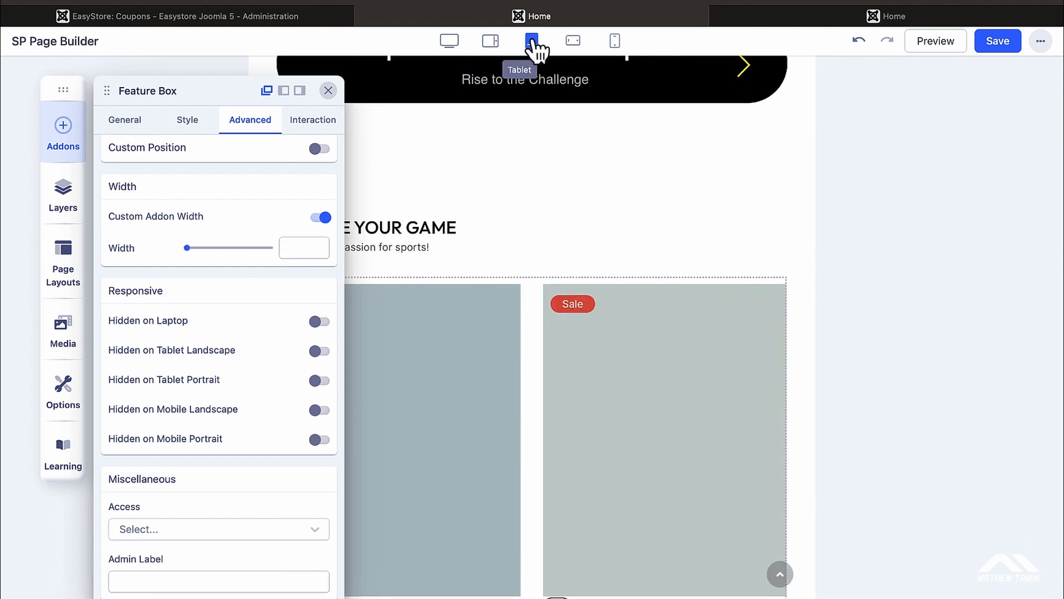
left_click(571, 45)
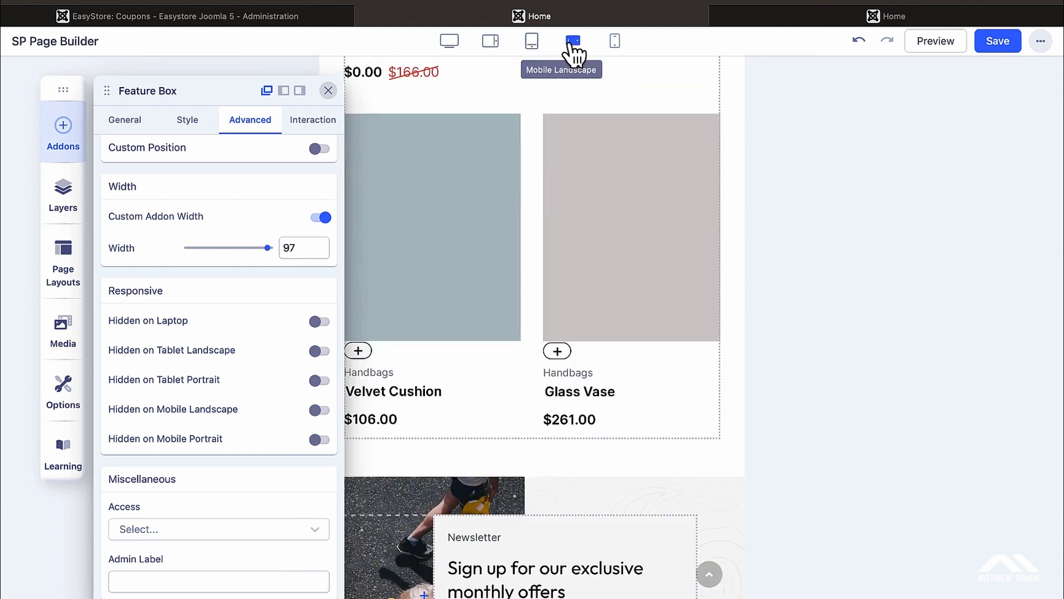
left_click(614, 44)
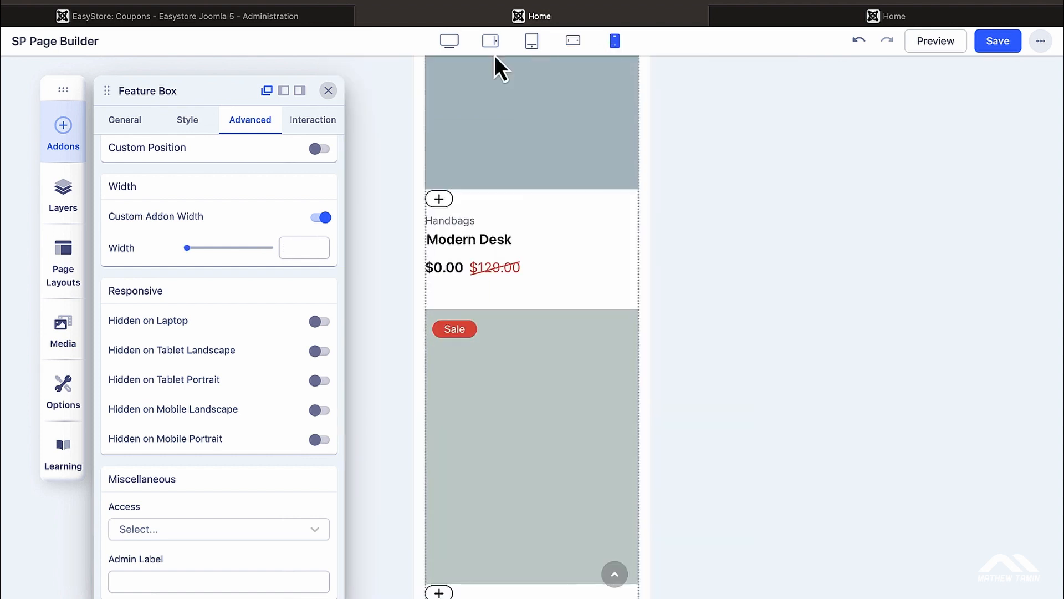
left_click(450, 42)
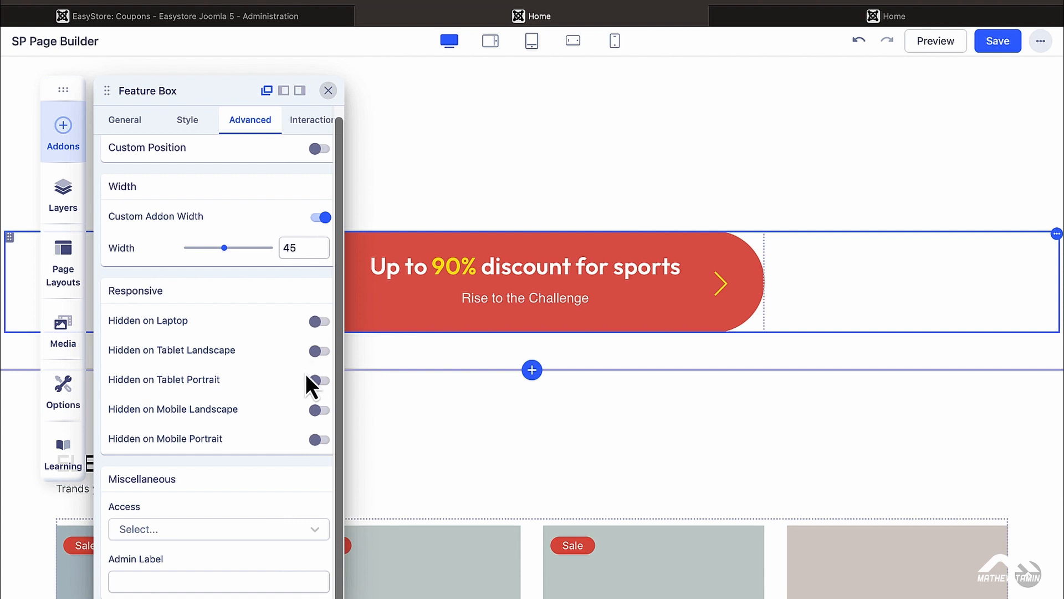
left_click(321, 532)
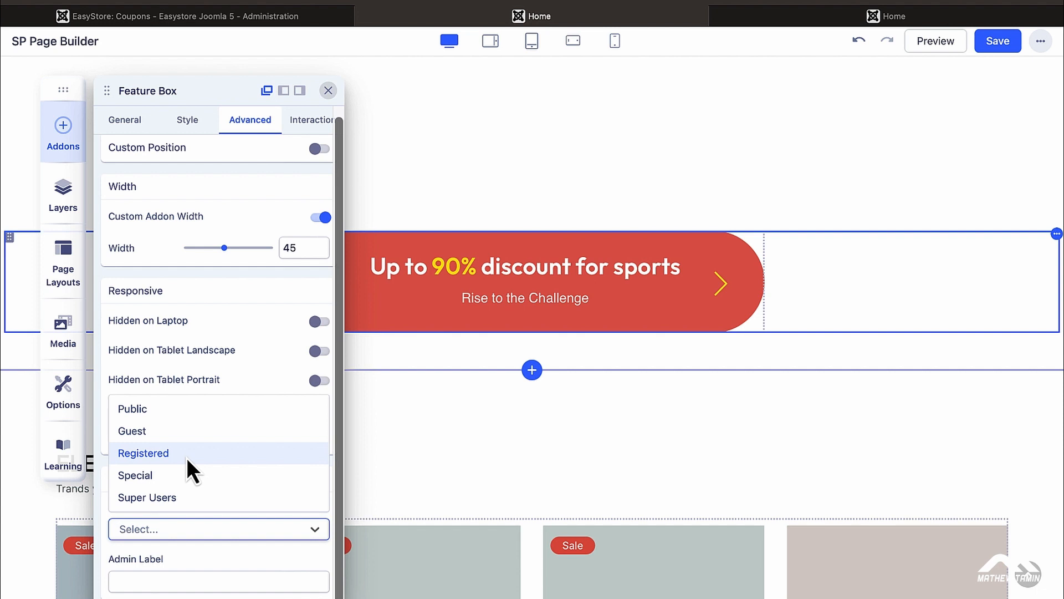
Step: Close the discount banner's settings and open the Newsletter Form Builder's settings
left_click(329, 92)
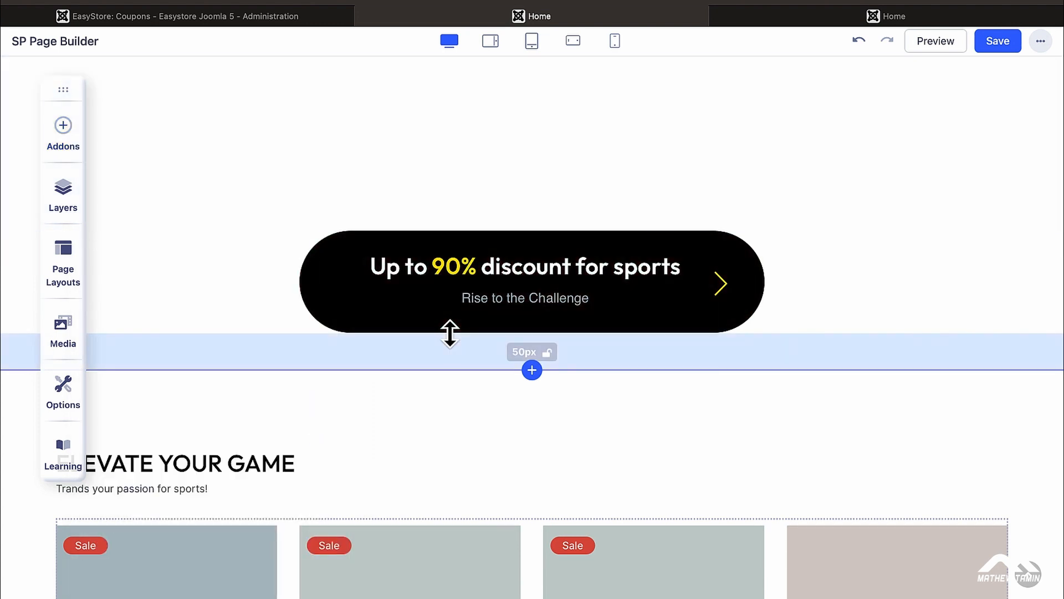
scroll(646, 413, "down", 5)
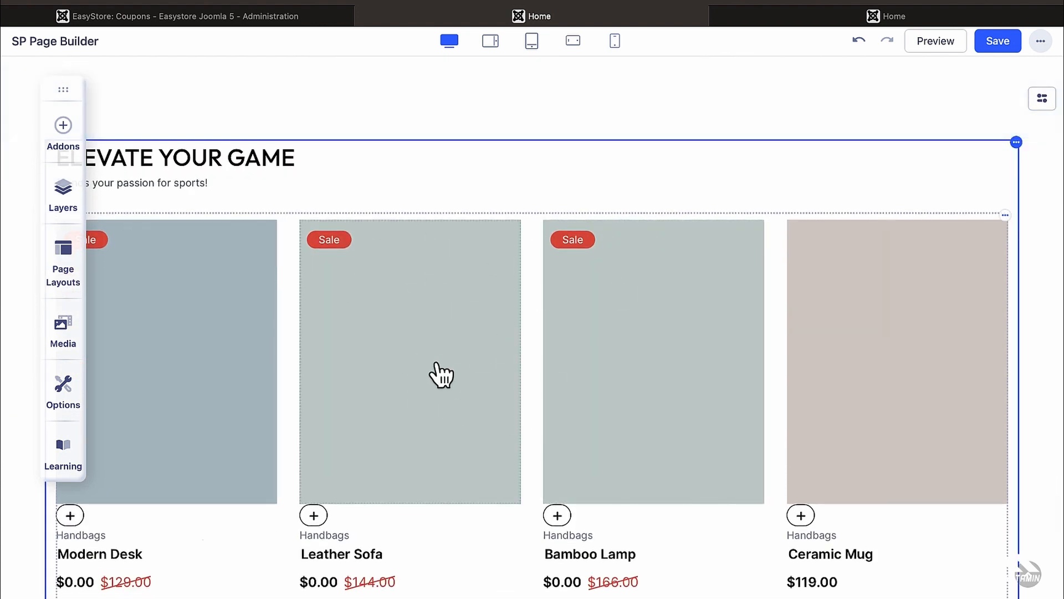
scroll(438, 373, "down", 15)
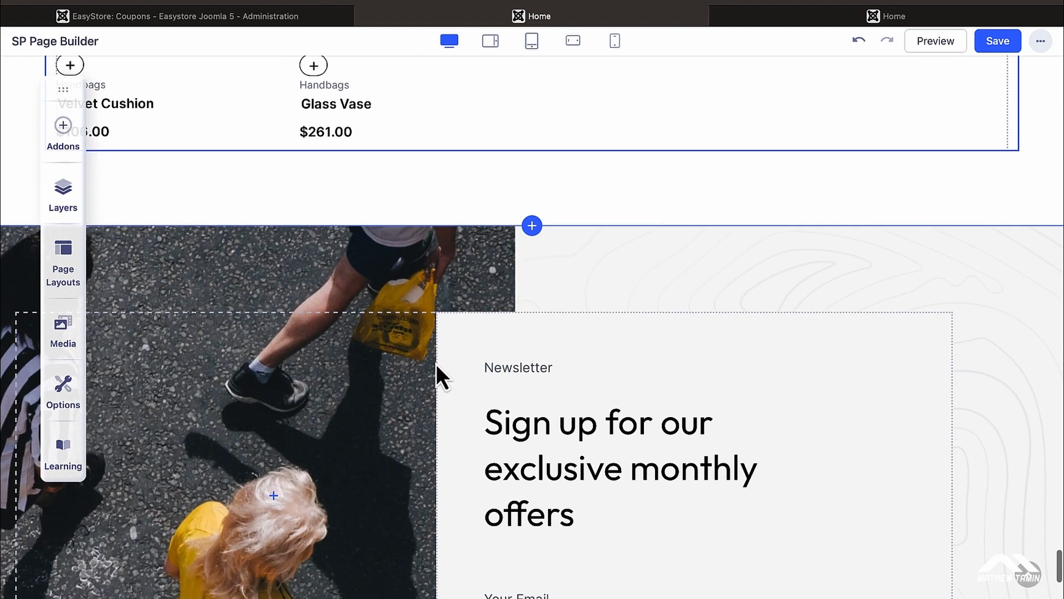
scroll(408, 438, "down", 2)
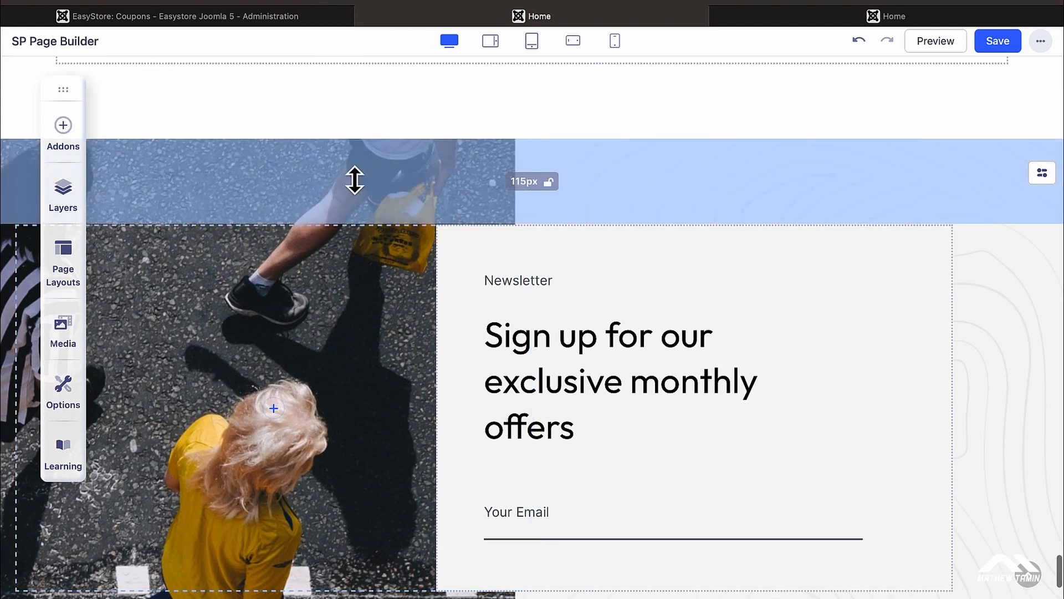
scroll(836, 250, "down", 6)
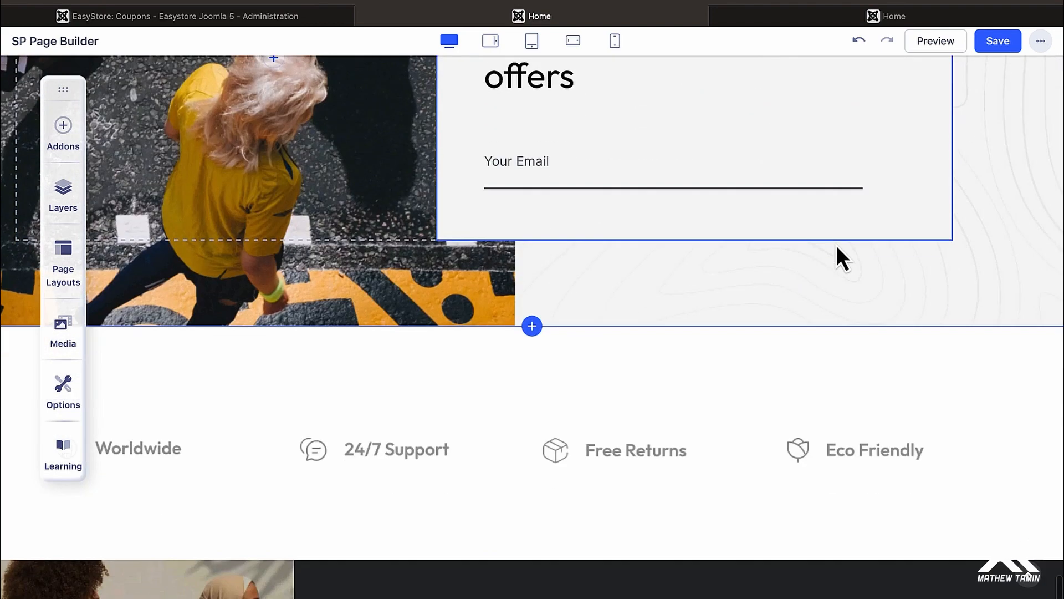
scroll(836, 245, "up", 5)
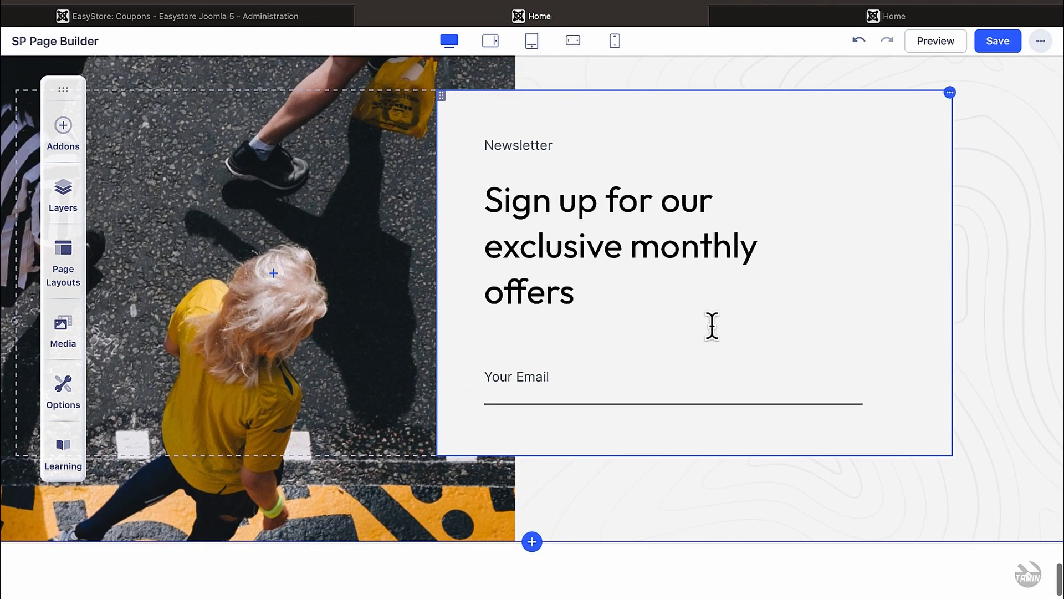
left_click(561, 386)
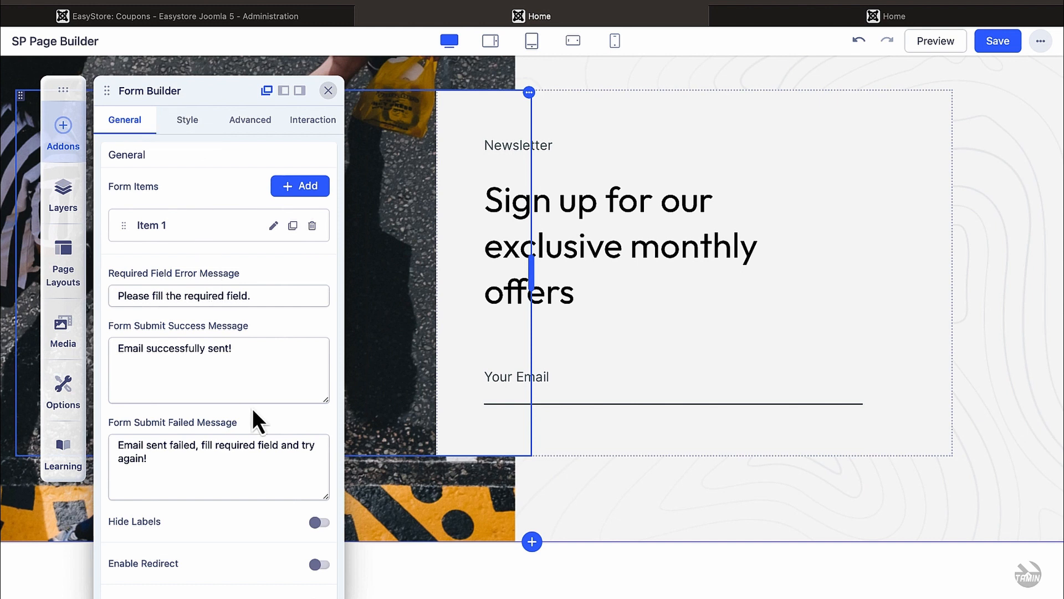
Step: Inspect the required Email field: placeholder 'Your Email', width 100
scroll(249, 475, "down", 3)
scroll(249, 475, "down", 10)
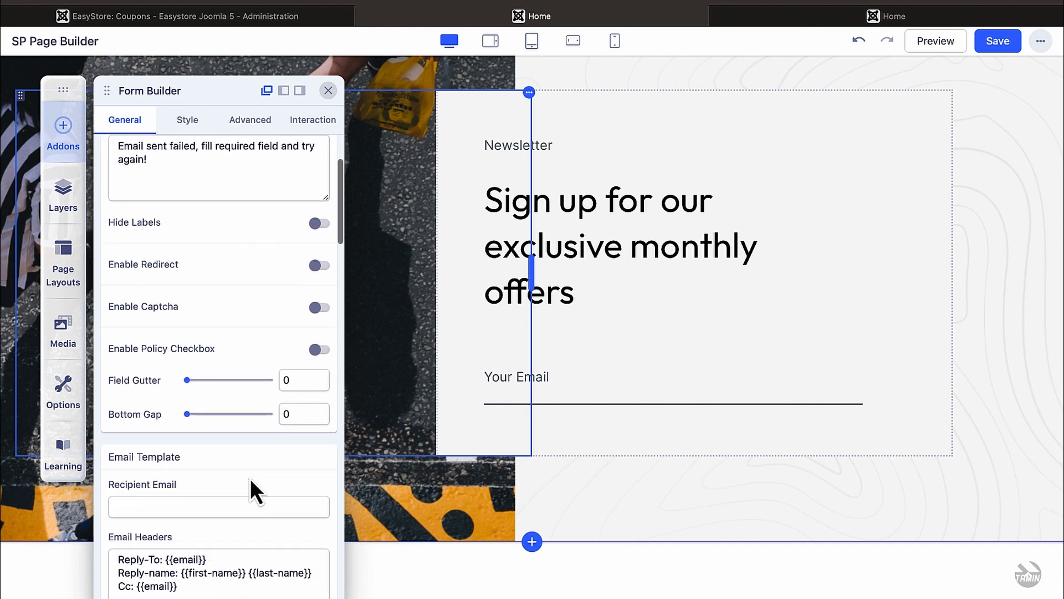
scroll(250, 478, "down", 5)
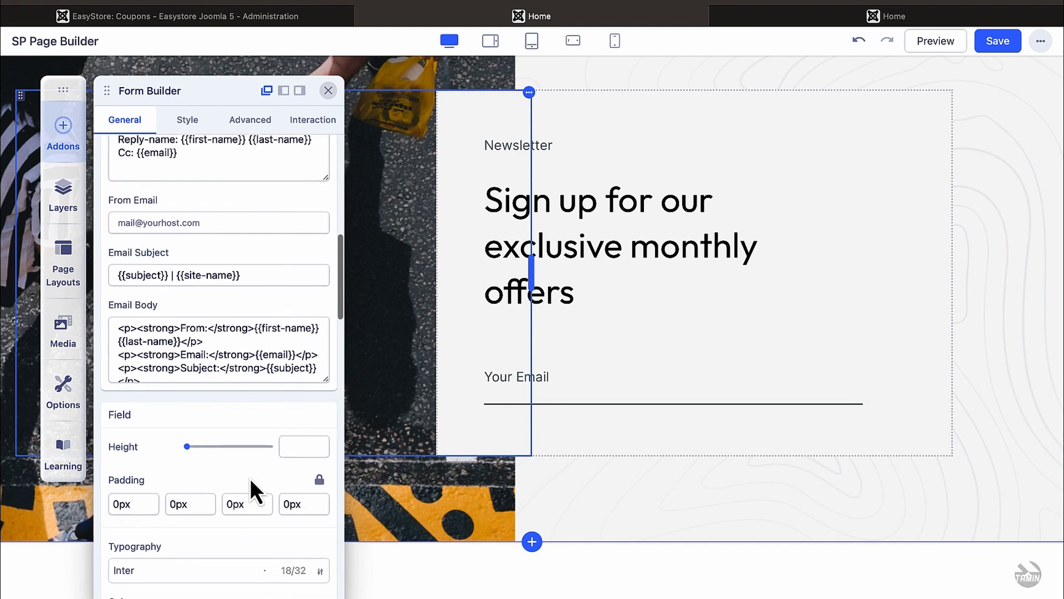
scroll(249, 475, "down", 10)
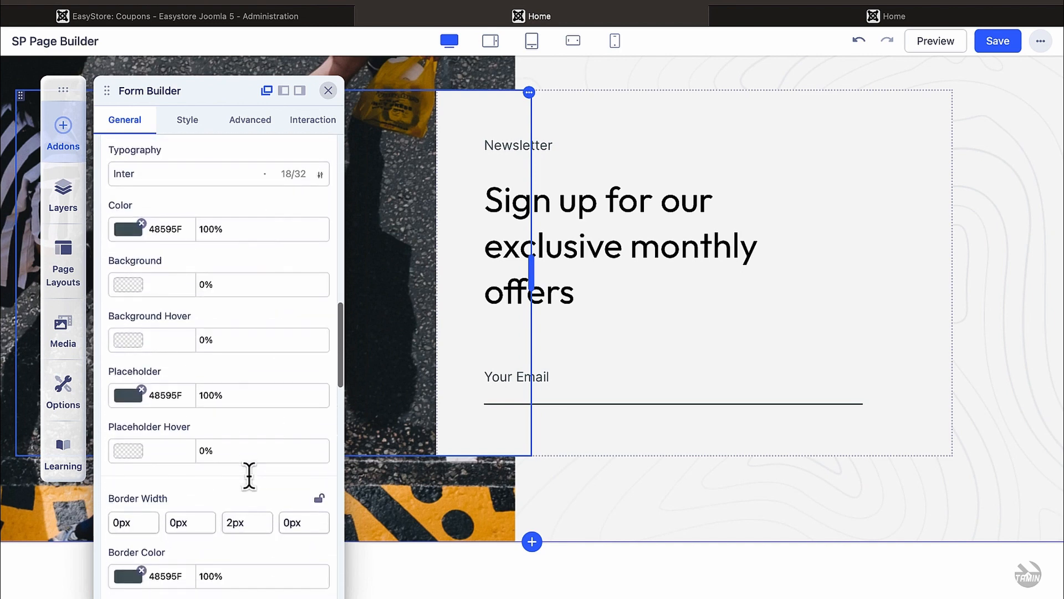
scroll(250, 475, "down", 12)
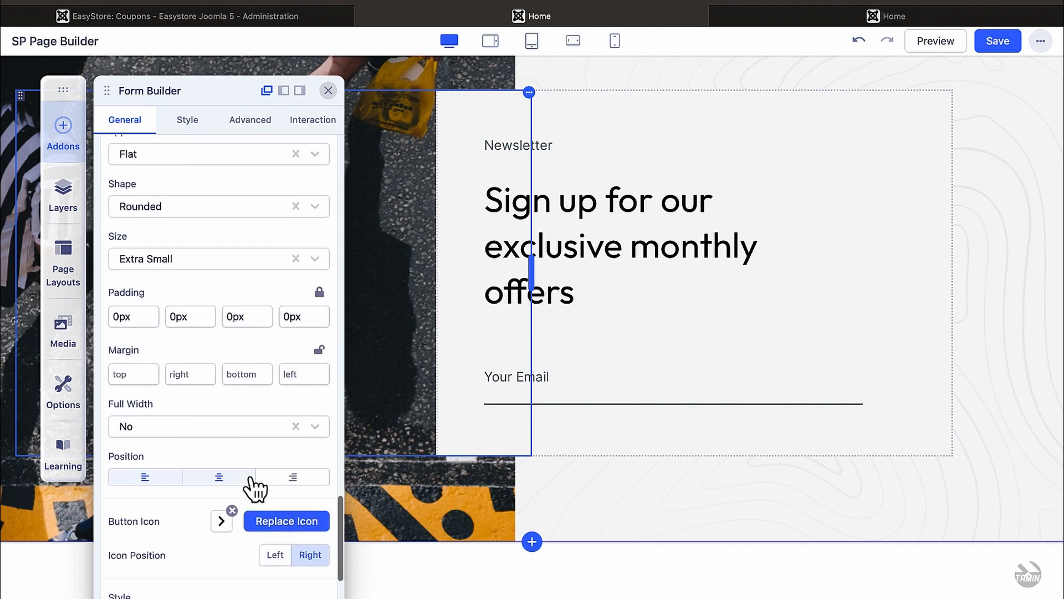
scroll(253, 482, "up", 10)
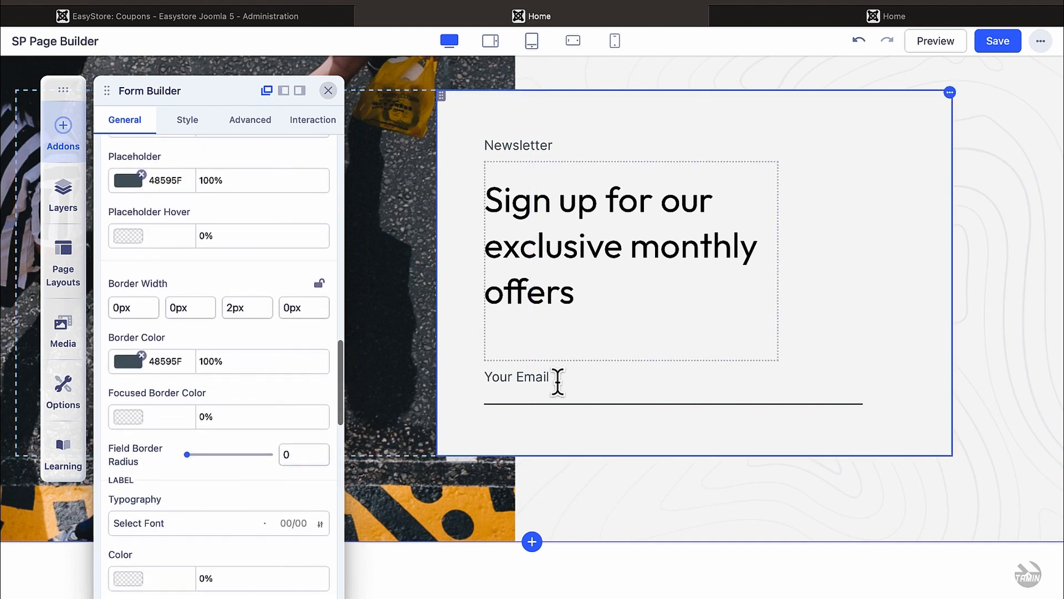
scroll(240, 294, "up", 10)
scroll(243, 294, "up", 5)
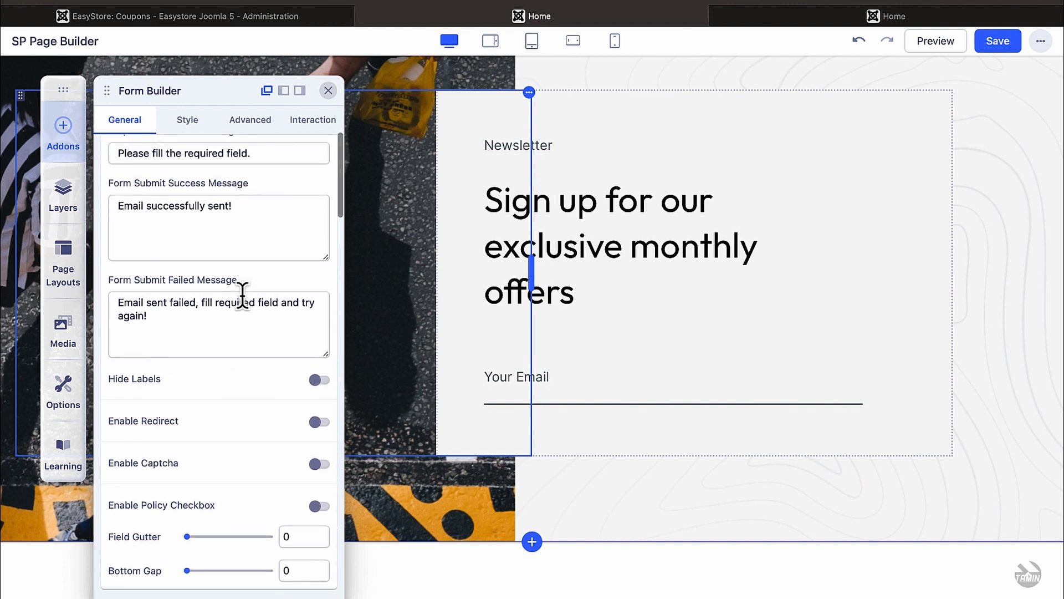
scroll(242, 294, "up", 5)
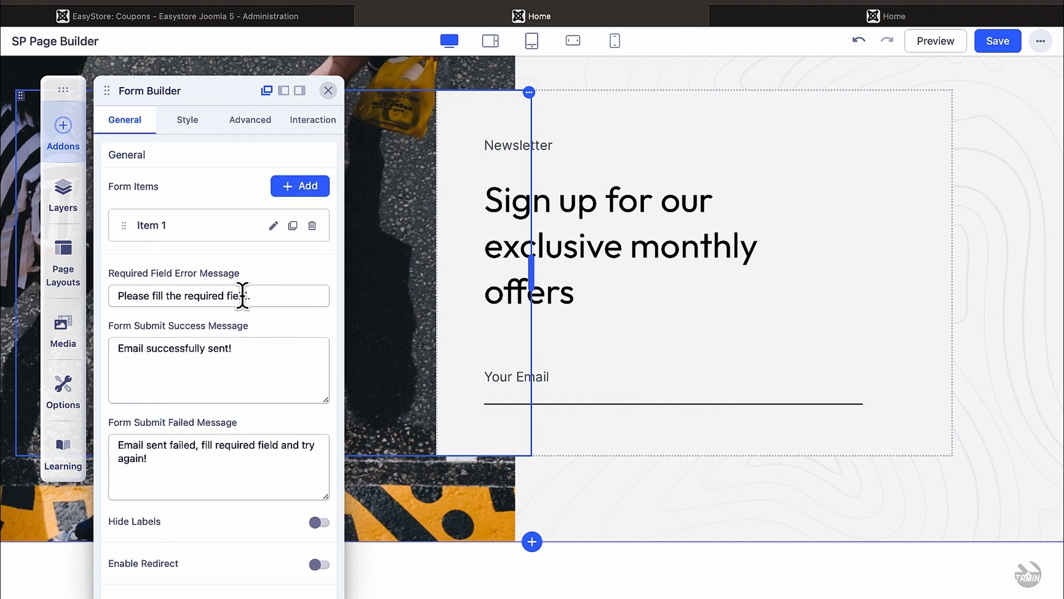
left_click(274, 226)
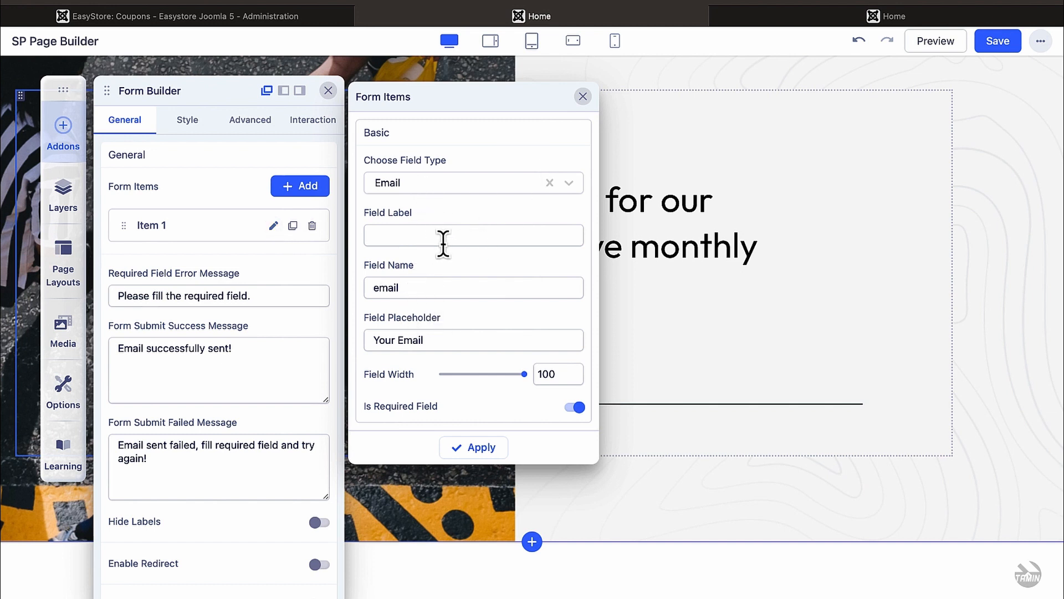
left_click(583, 97)
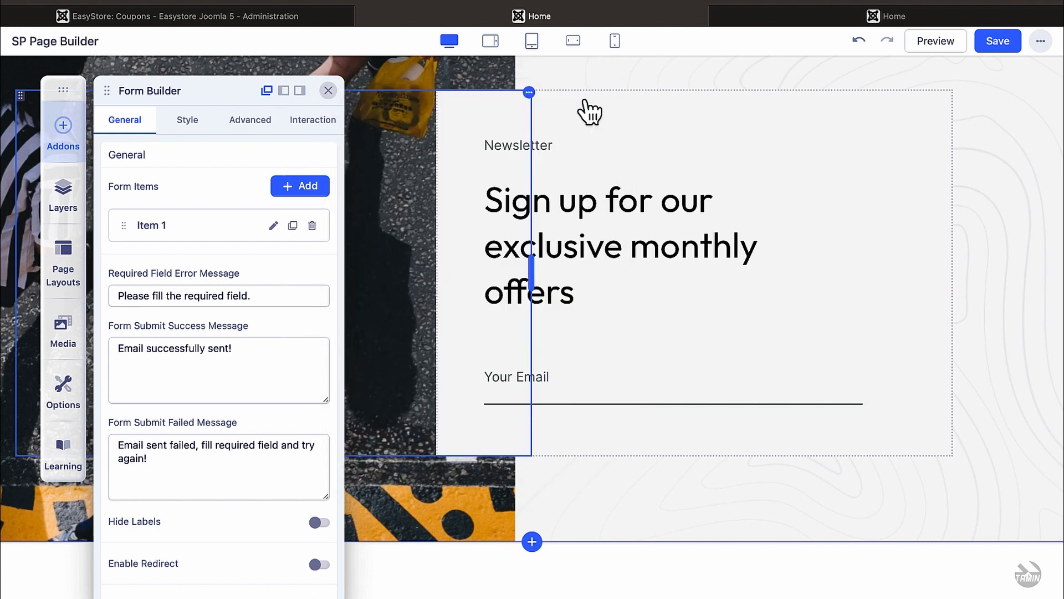
Step: Close the newsletter form and open the features row's Clients addon settings
left_click(328, 91)
scroll(465, 269, "down", 8)
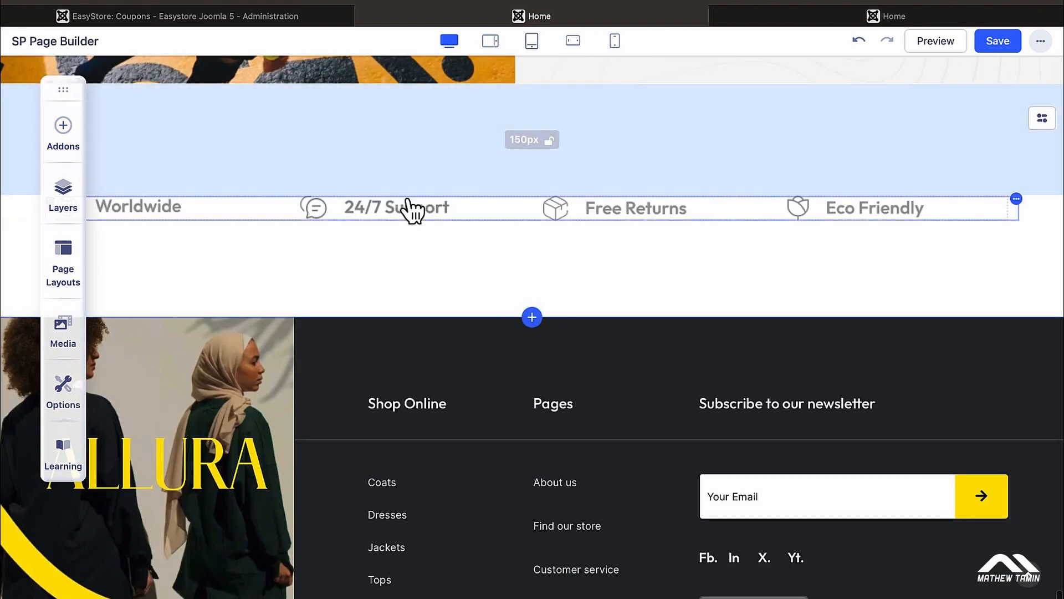
left_click(411, 211)
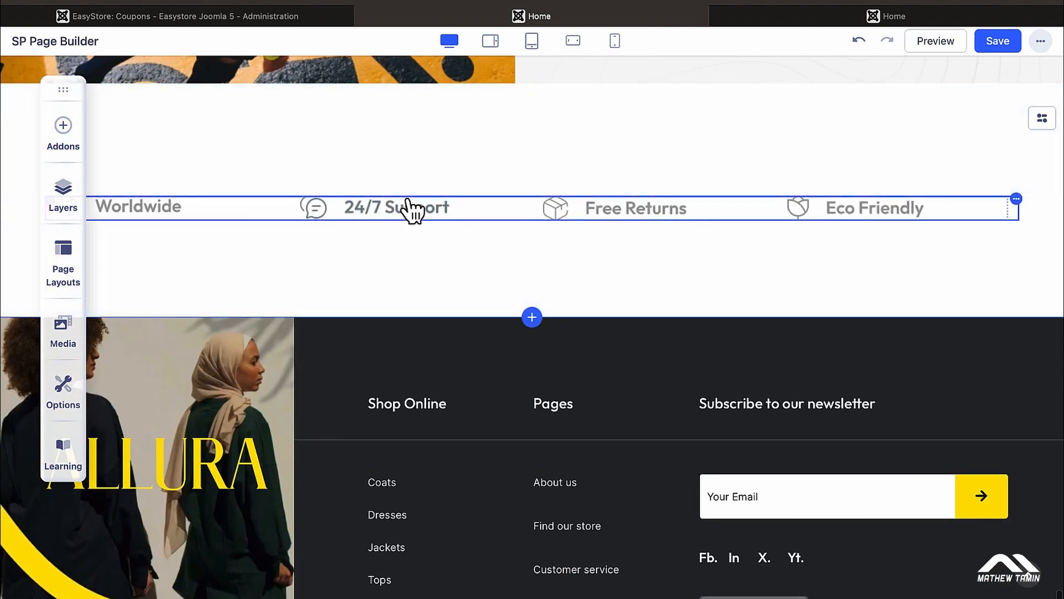
left_click(414, 215)
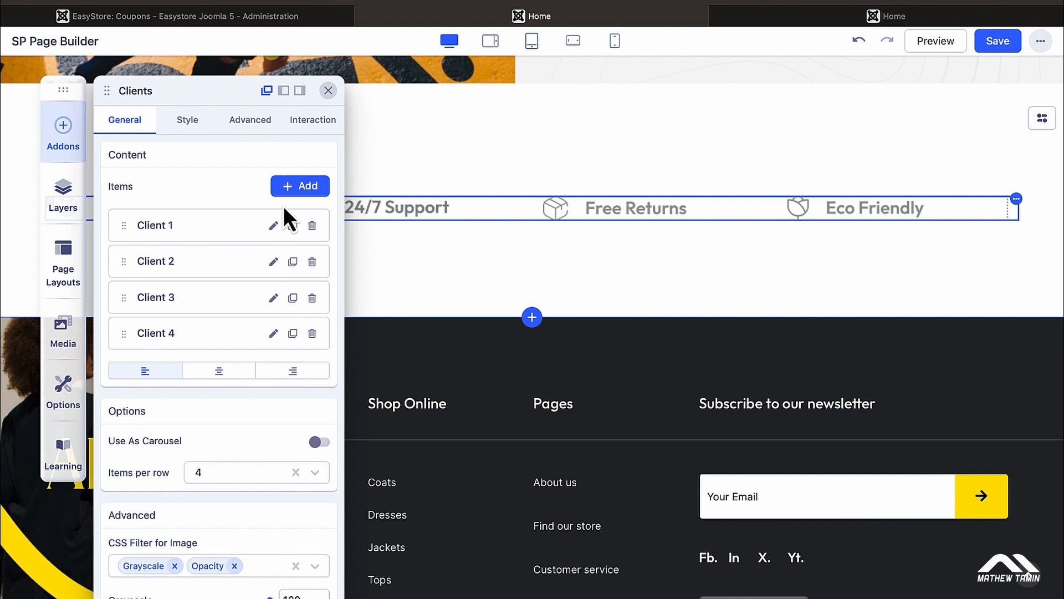
Step: Review the Client 1 and Client 4 logo item details
left_click(274, 225)
mouse_move(471, 311)
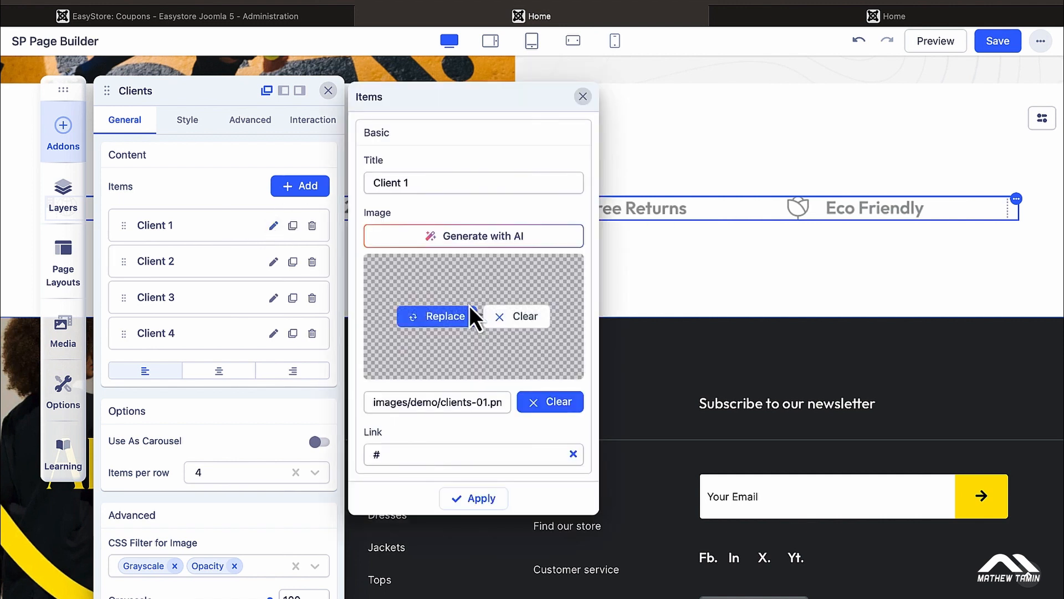
left_click(582, 97)
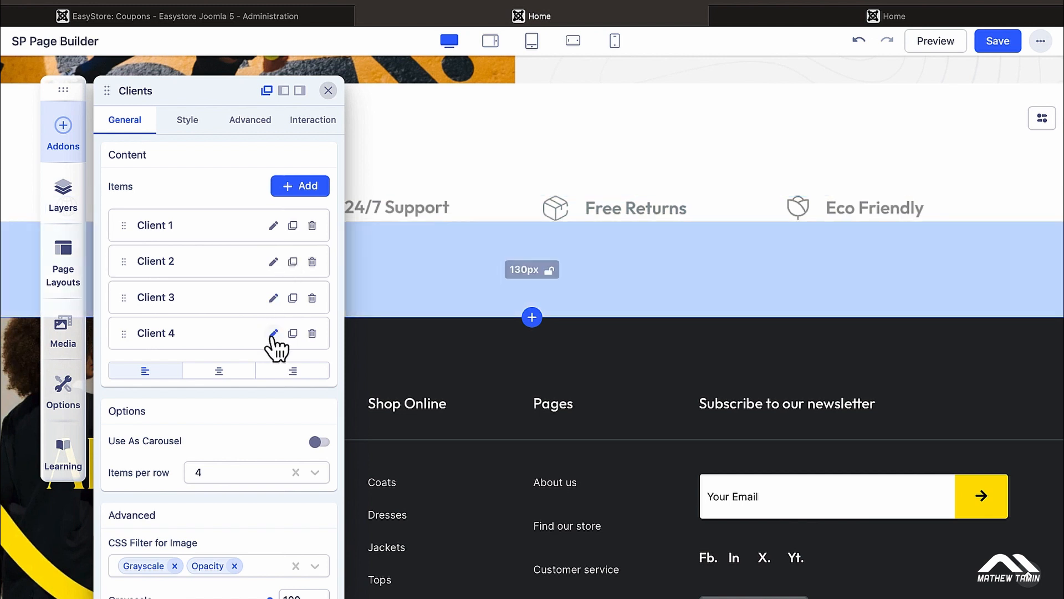
left_click(274, 334)
mouse_move(509, 292)
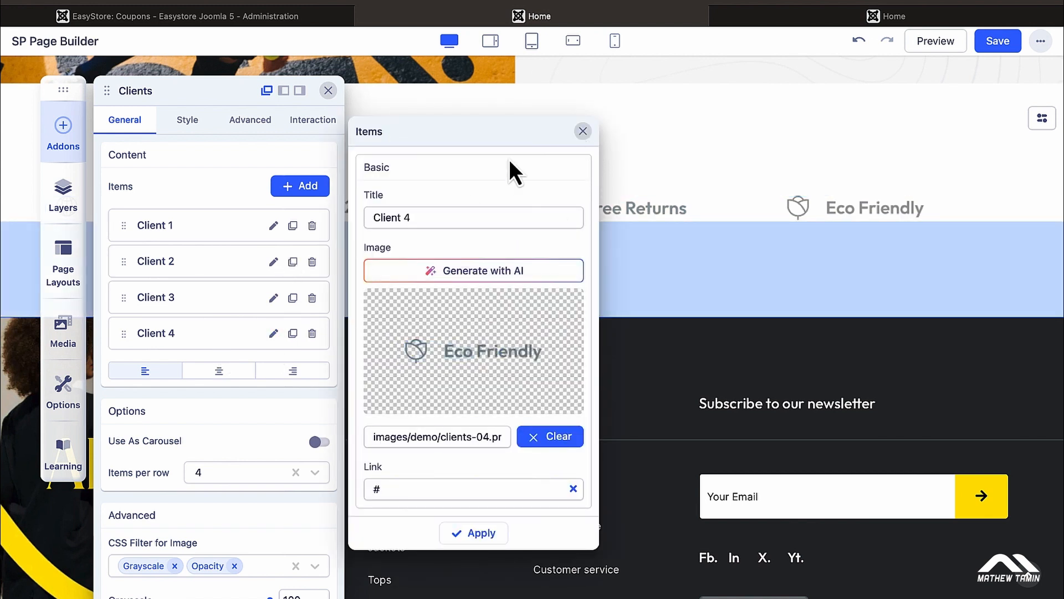
left_click(583, 131)
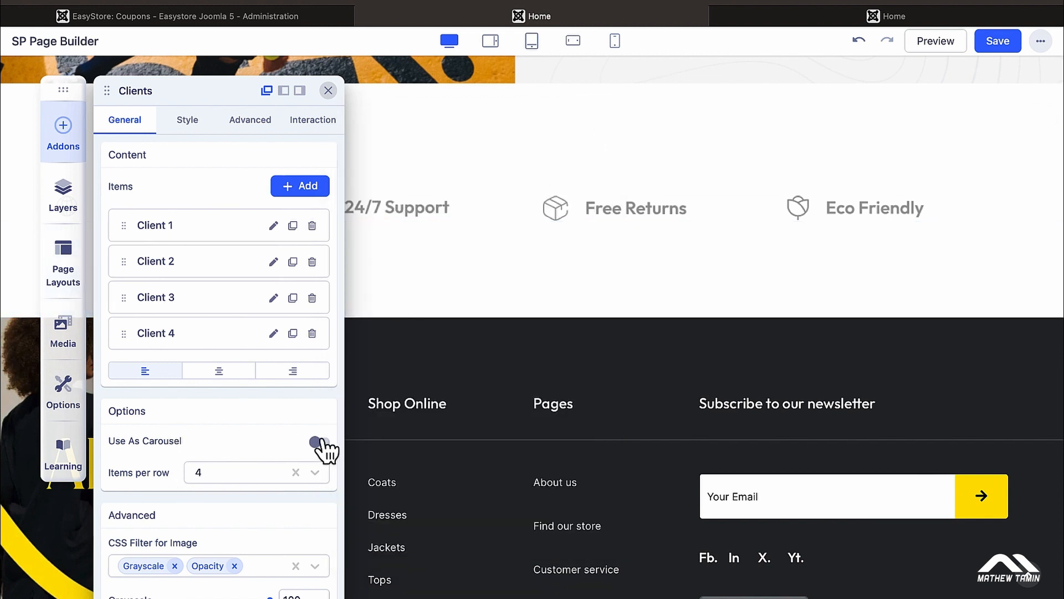
Step: Leave Use As Carousel off so the client logos sit in a static row of four
left_click(320, 442)
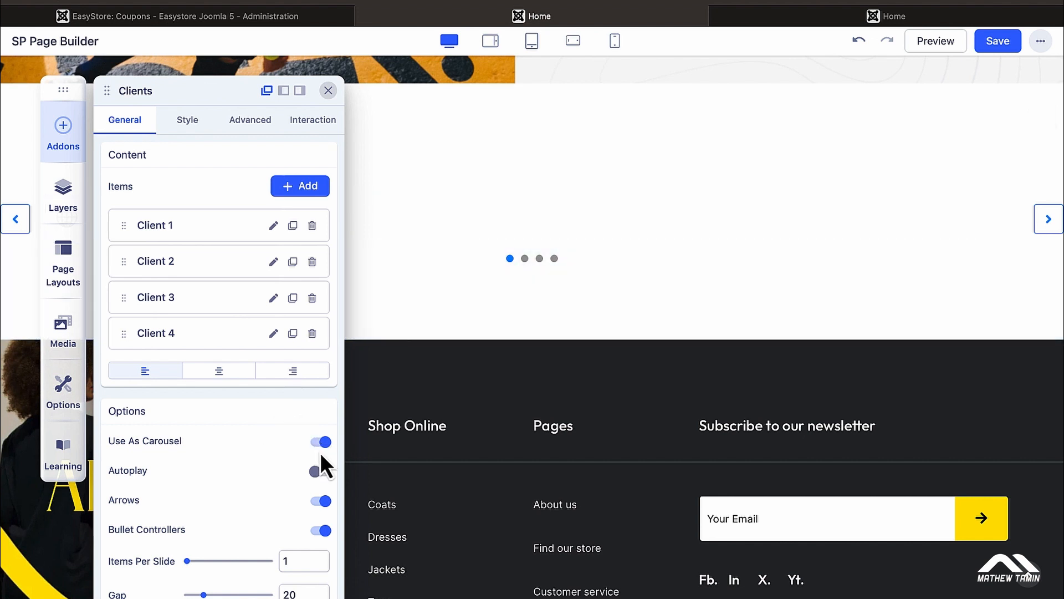
left_click(321, 441)
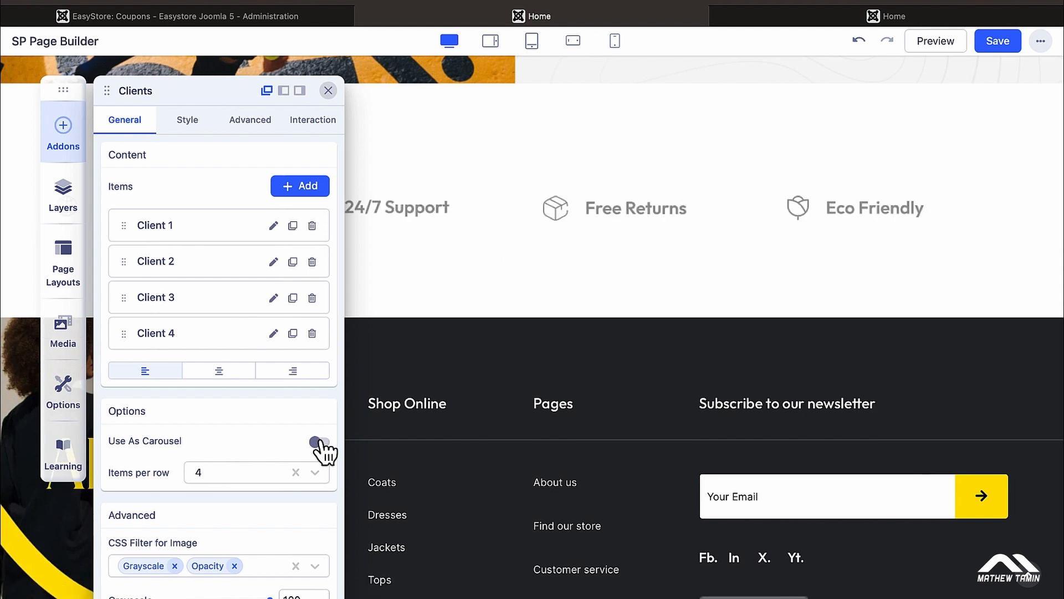
scroll(295, 388, "down", 5)
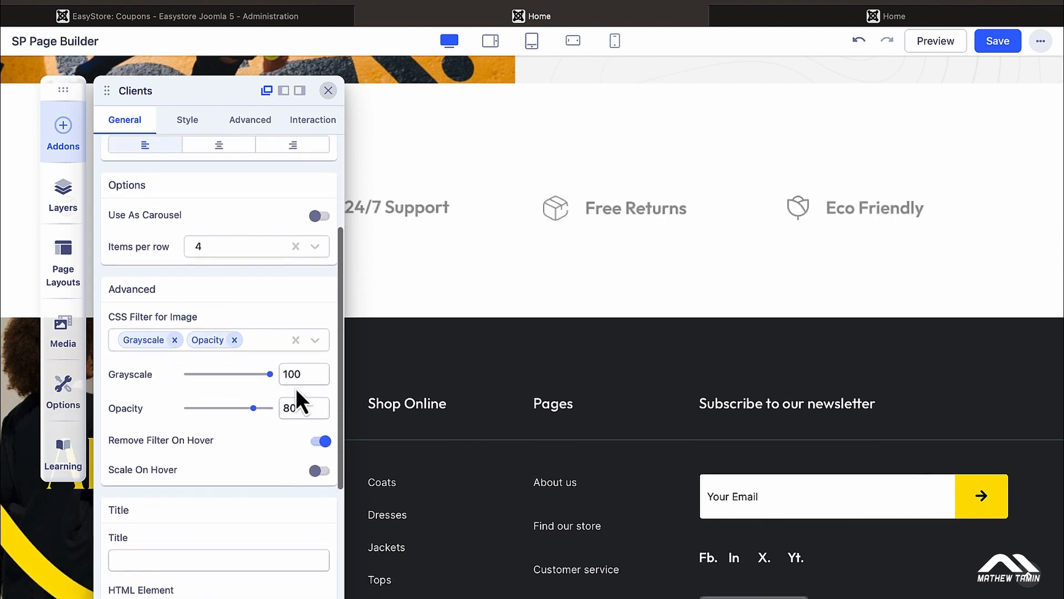
scroll(294, 383, "down", 2)
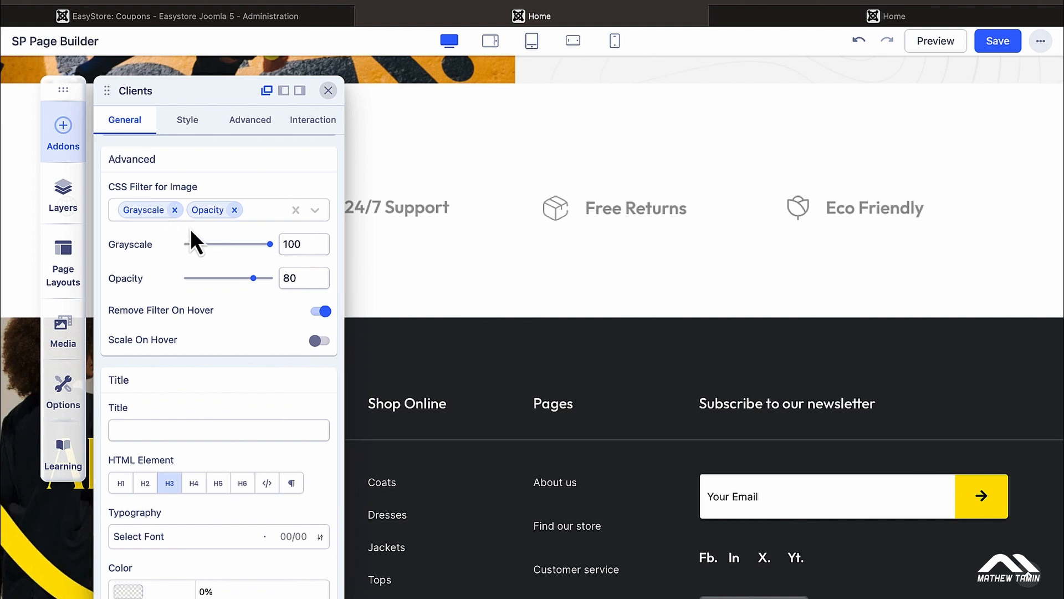
scroll(264, 284, "down", 2)
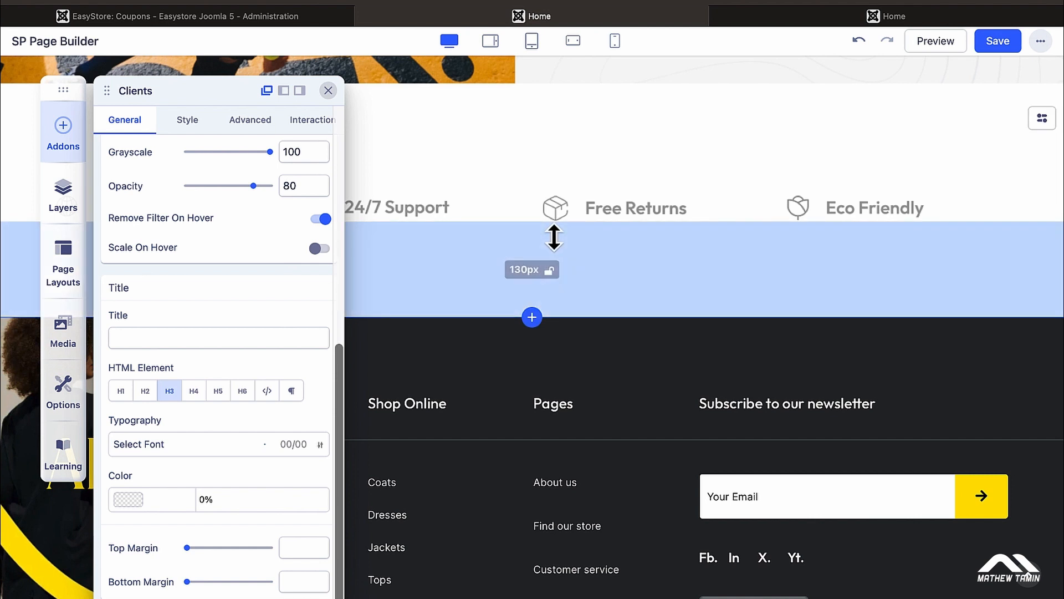
left_click(329, 90)
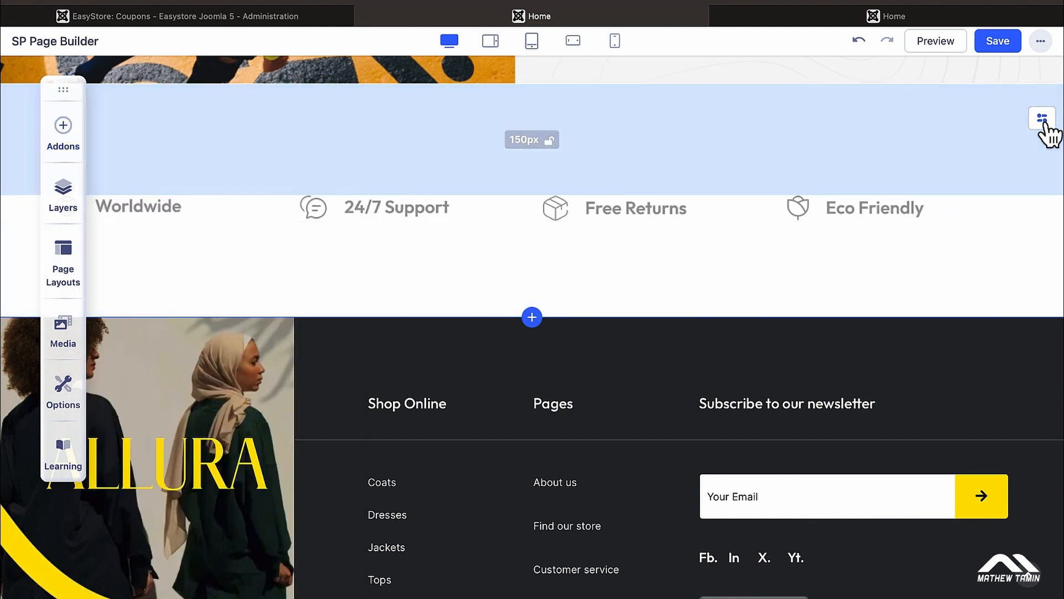
left_click(1043, 119)
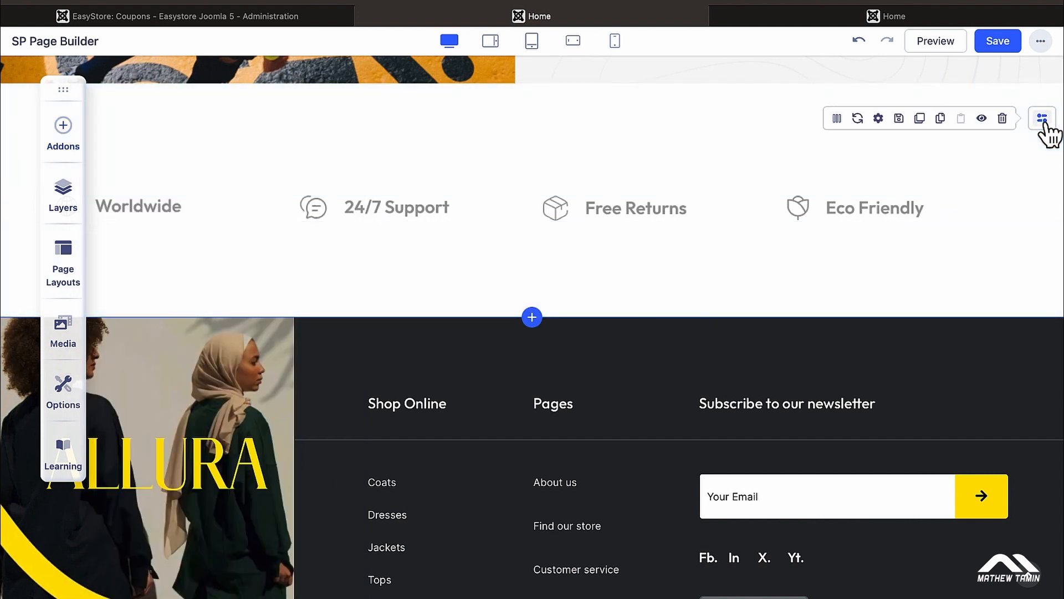
Step: Delete the features row, check the site's side menu, and go to the administrator
left_click(1003, 119)
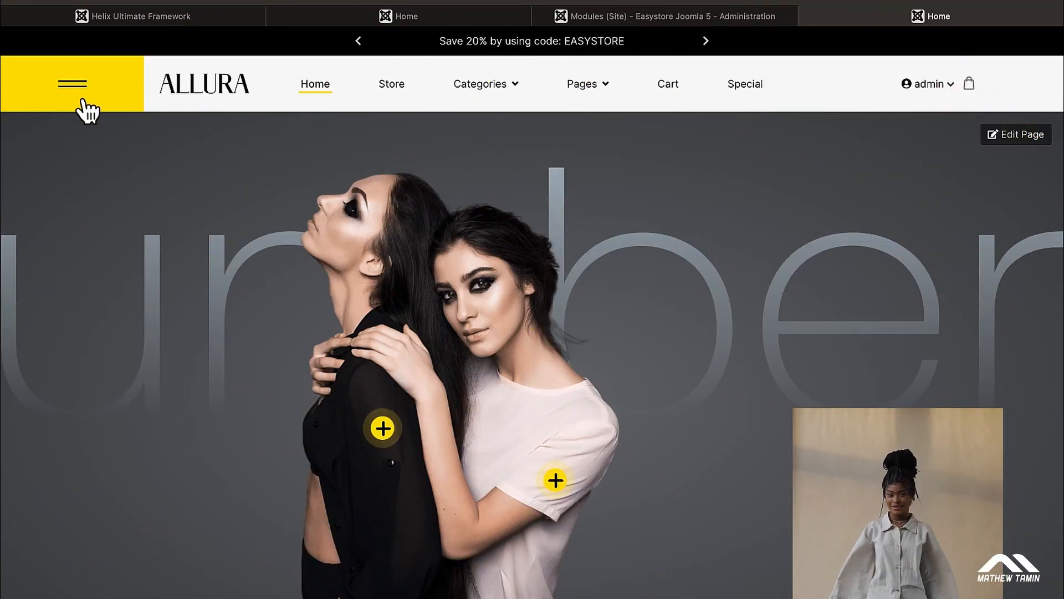
left_click(78, 89)
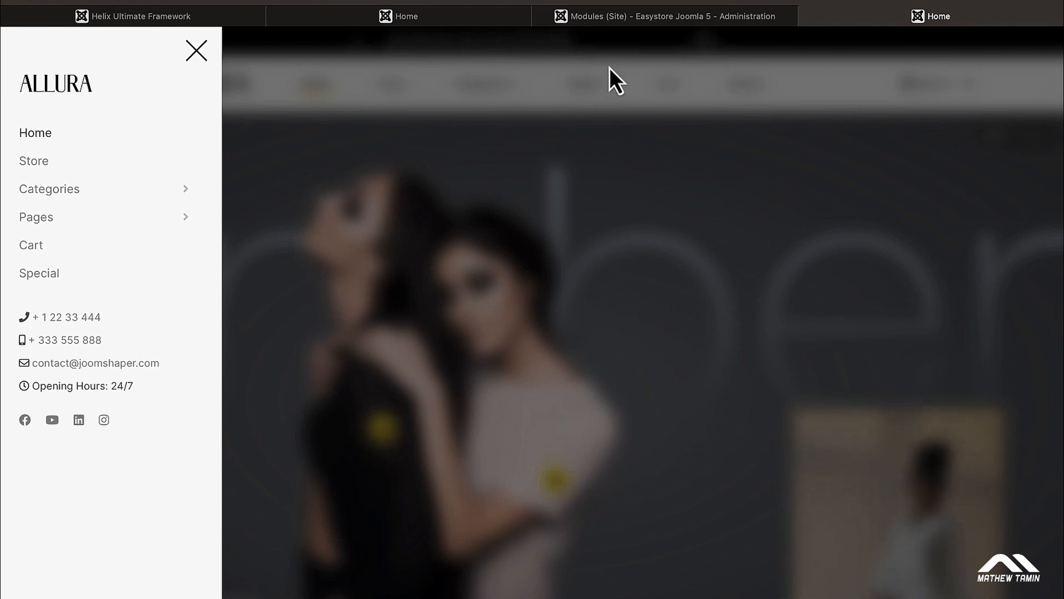
left_click(648, 26)
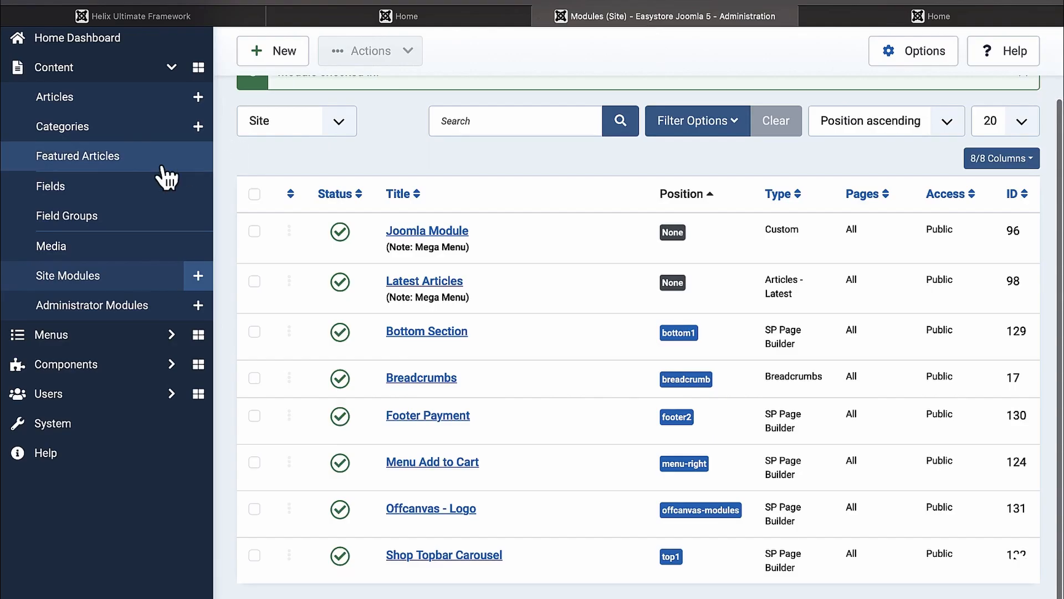
Step: Open the Offcanvas - Logo site module in the frontend editor and select its ALLURA image
scroll(114, 103, "up", 2)
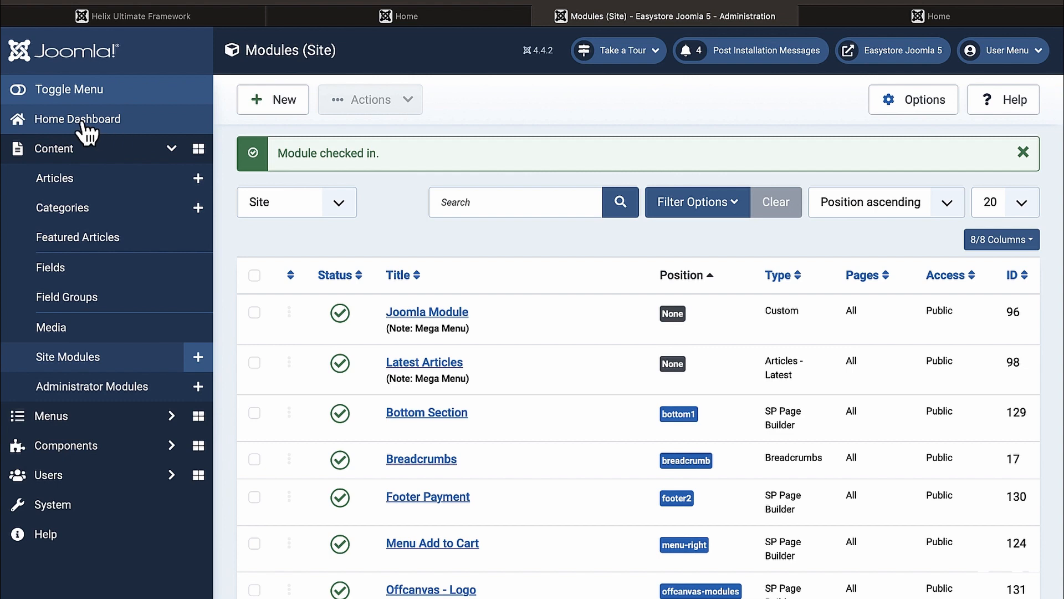
left_click(77, 505)
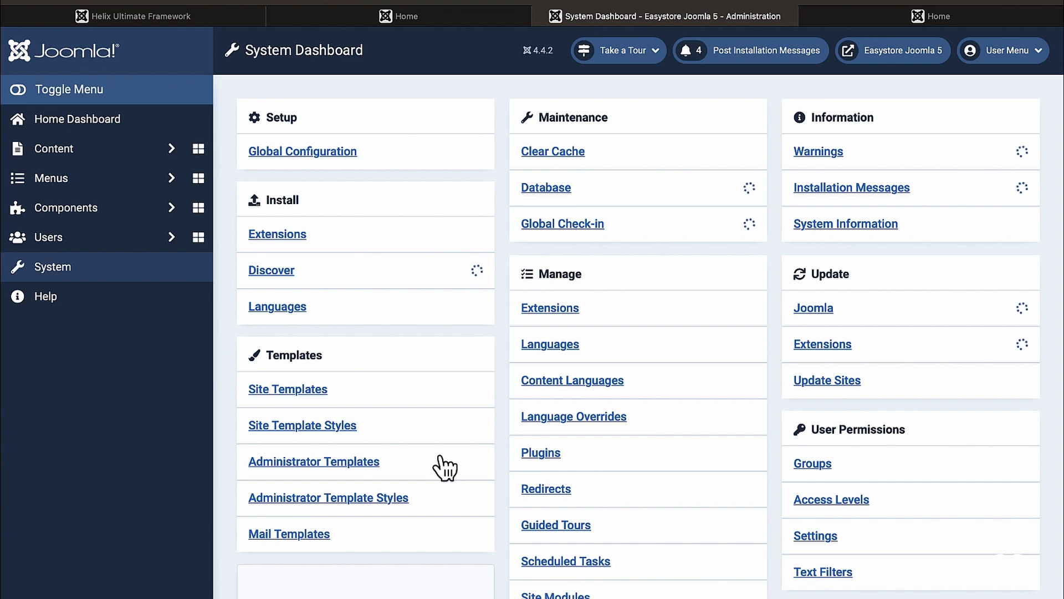
scroll(435, 466, "down", 3)
left_click(562, 466)
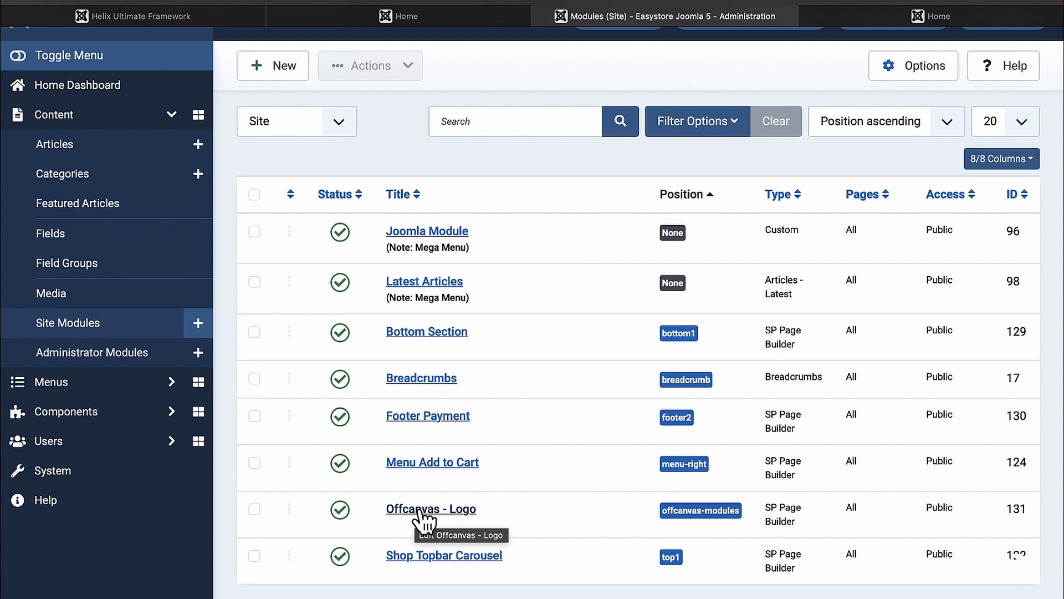
left_click(420, 510)
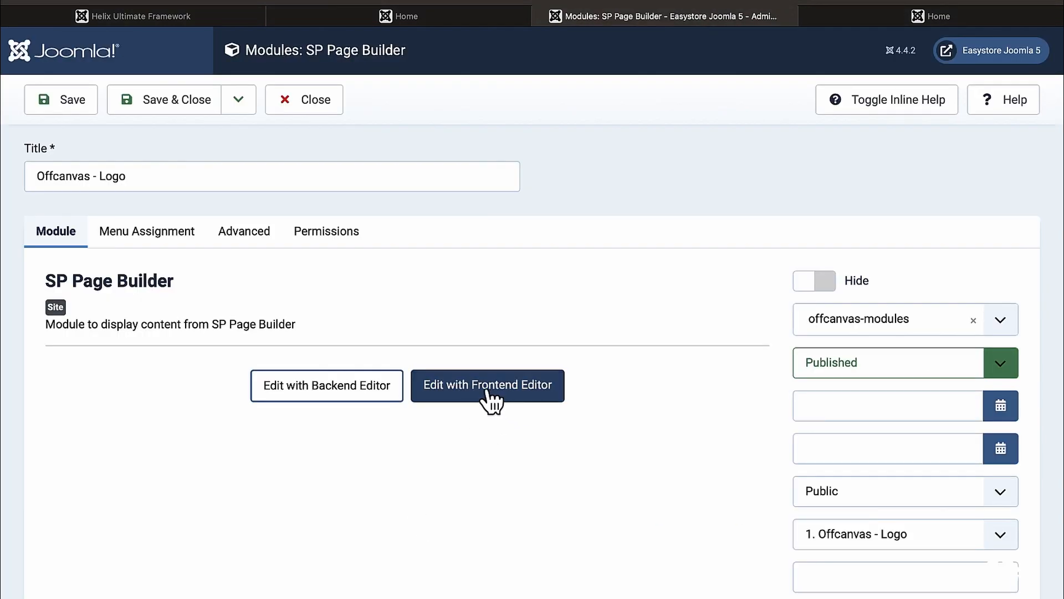
left_click(486, 391)
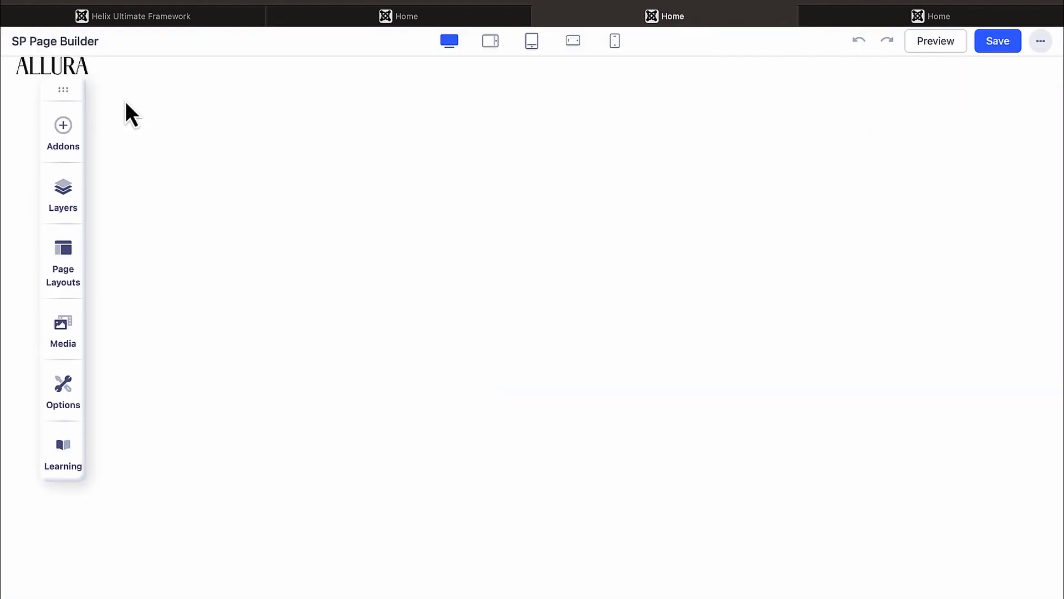
left_click(58, 66)
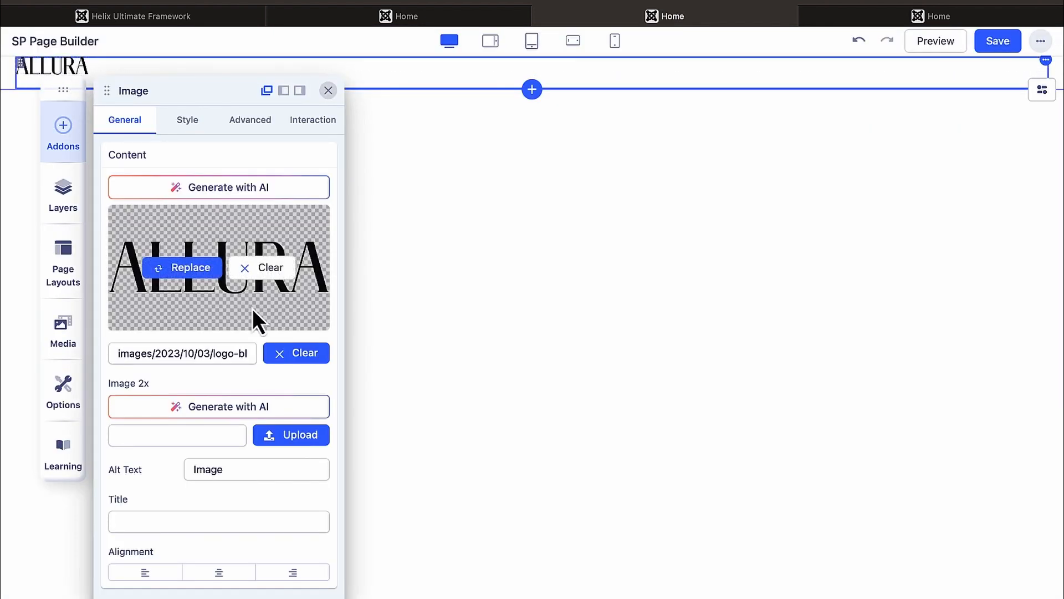
Step: Replace the ALLURA logo with applepay.svg from the Media Manager
left_click(311, 359)
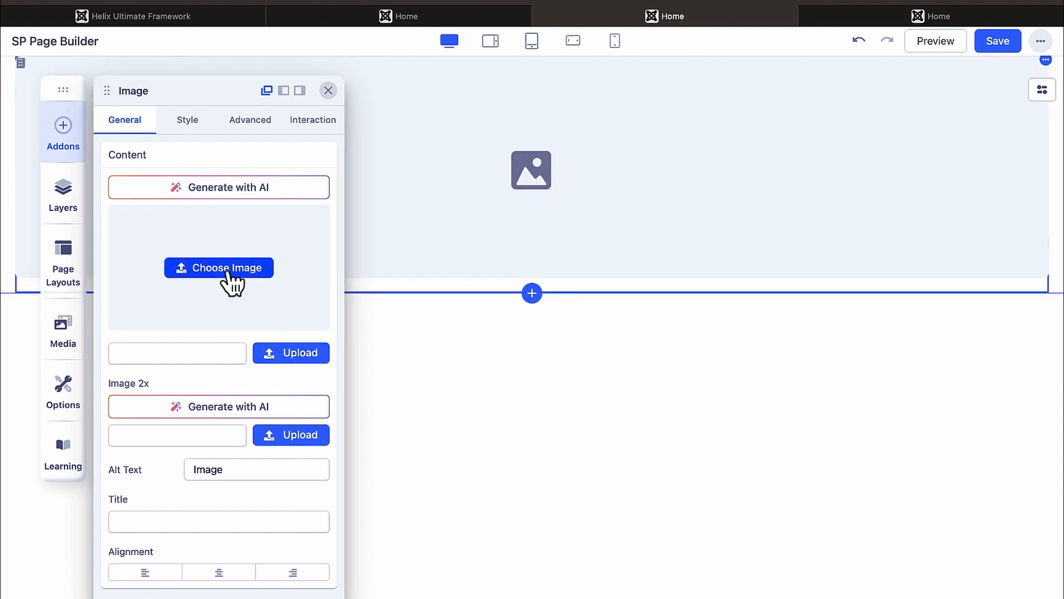
left_click(227, 269)
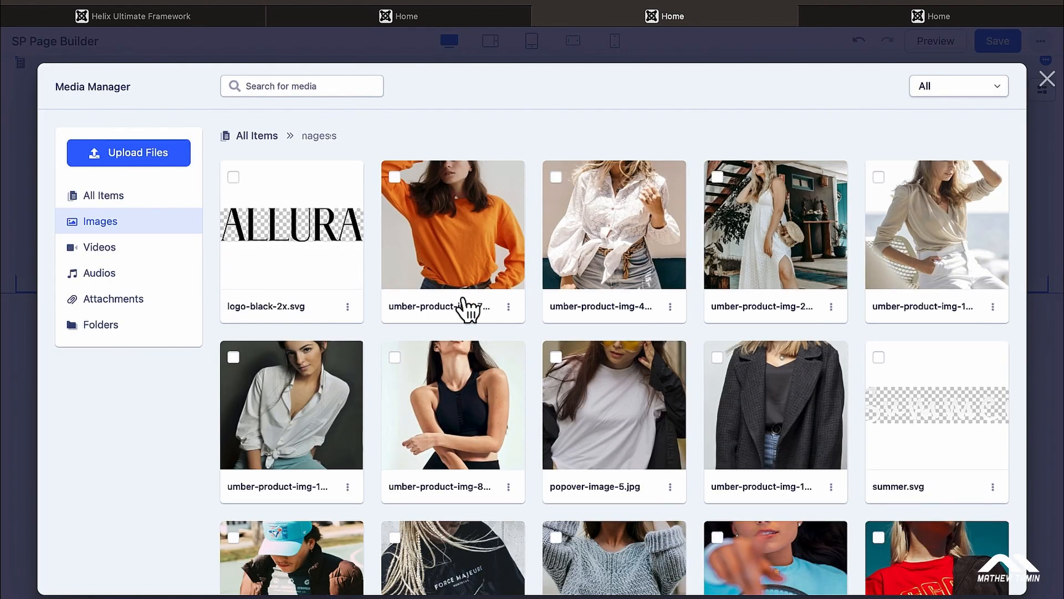
scroll(469, 305, "down", 5)
scroll(468, 310, "down", 5)
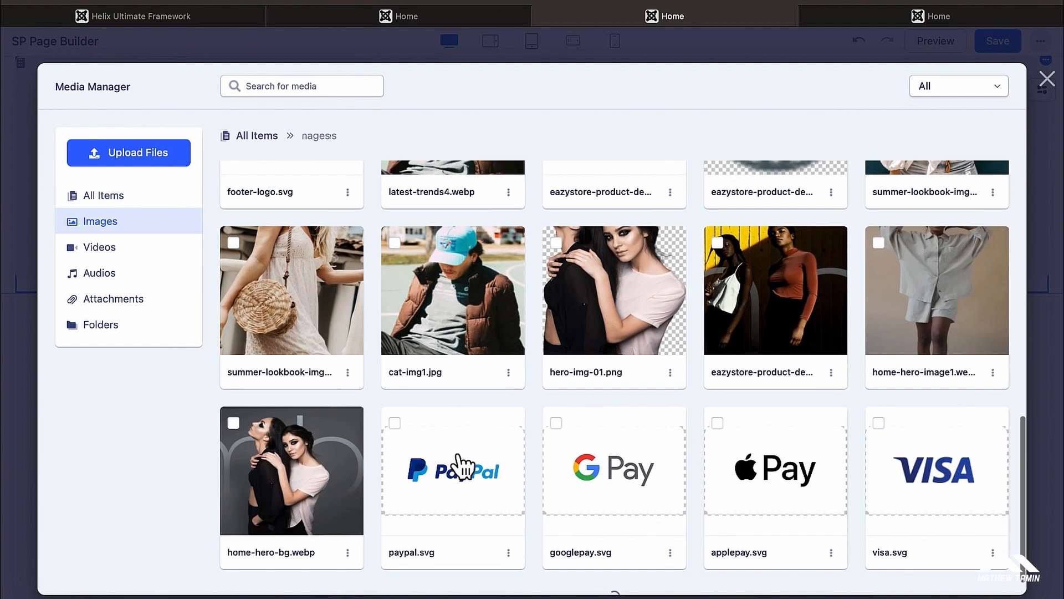
left_click(461, 464)
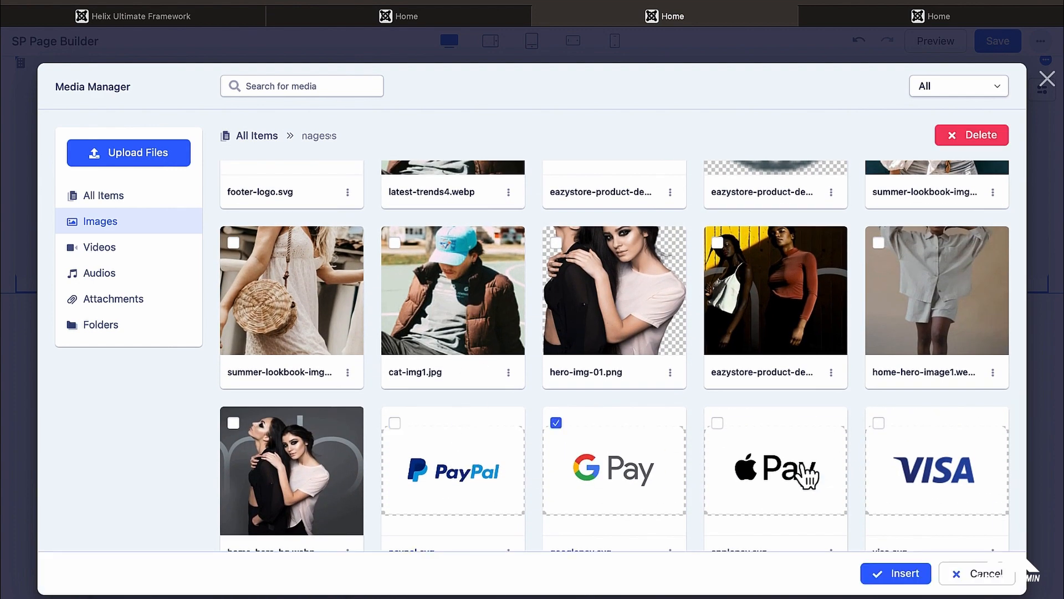
left_click(749, 469)
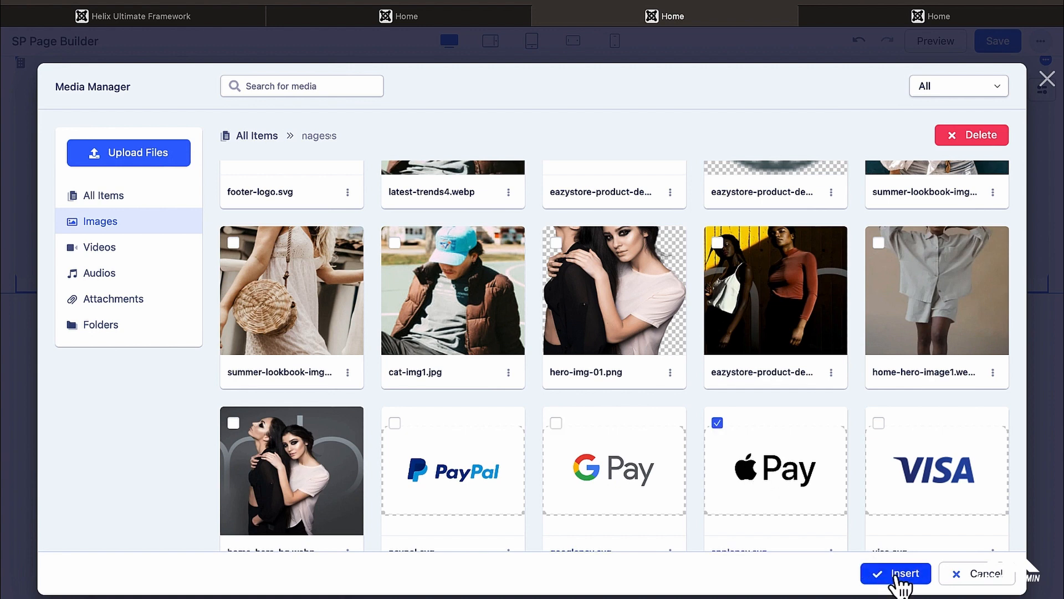
left_click(873, 574)
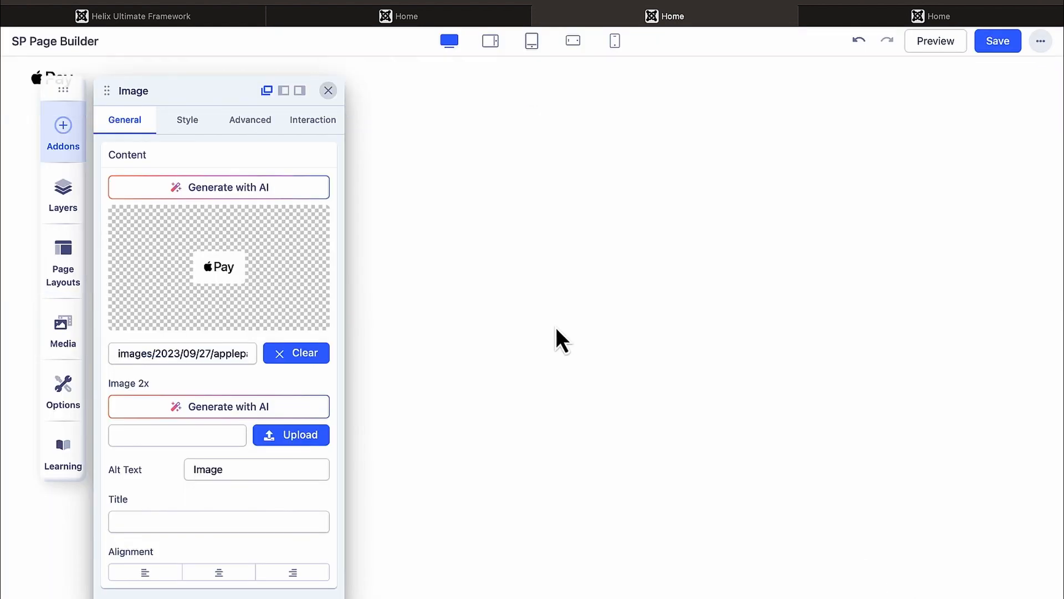
left_click(328, 91)
left_click_drag(62, 87, 91, 178)
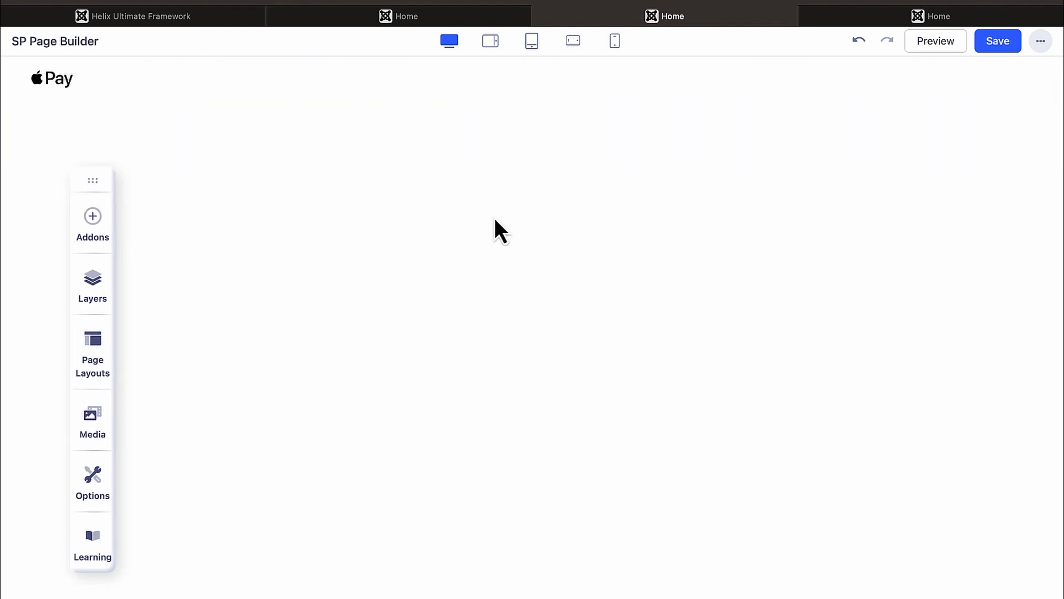
Step: Save the logo change and check the storefront's side menu and footer
left_click(997, 43)
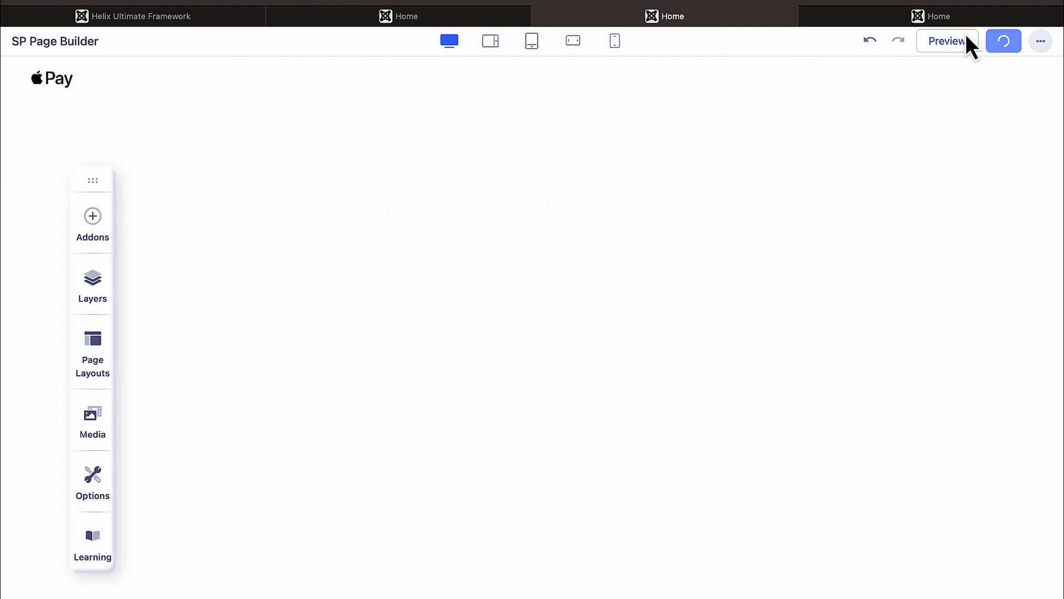
left_click(960, 16)
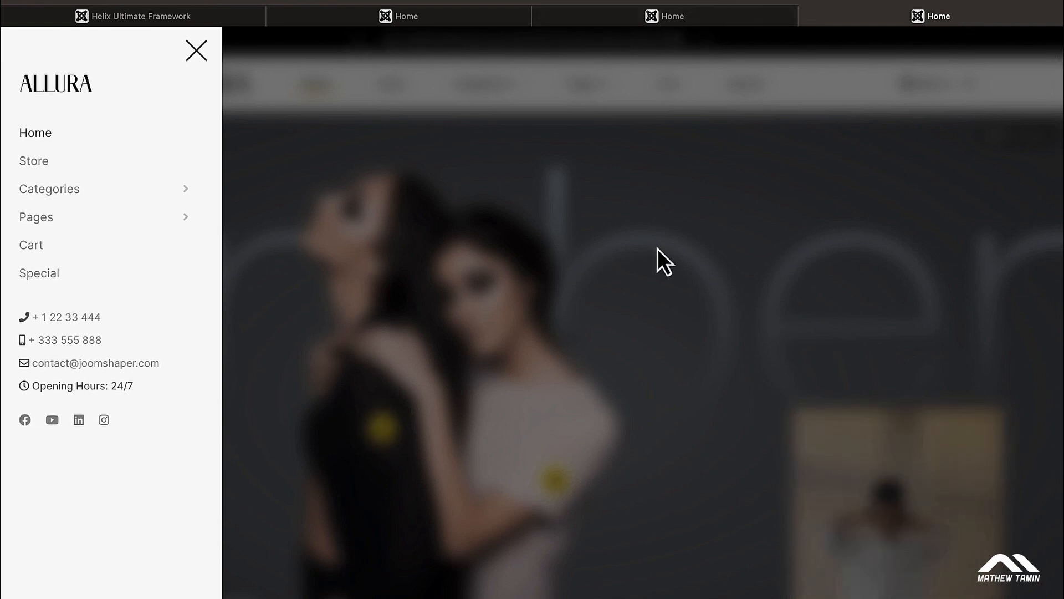
left_click(252, 99)
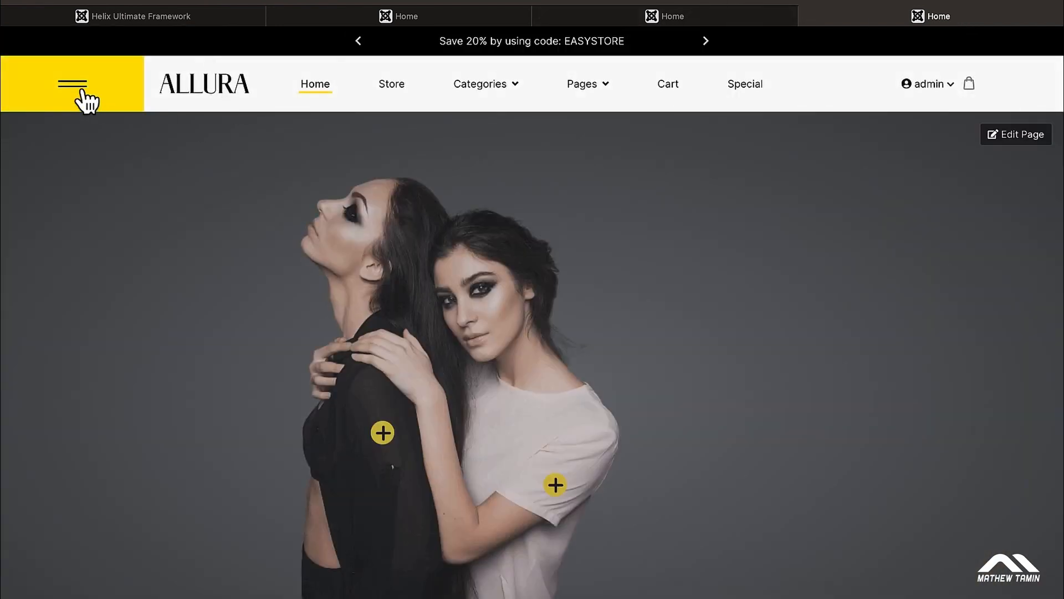
left_click(83, 91)
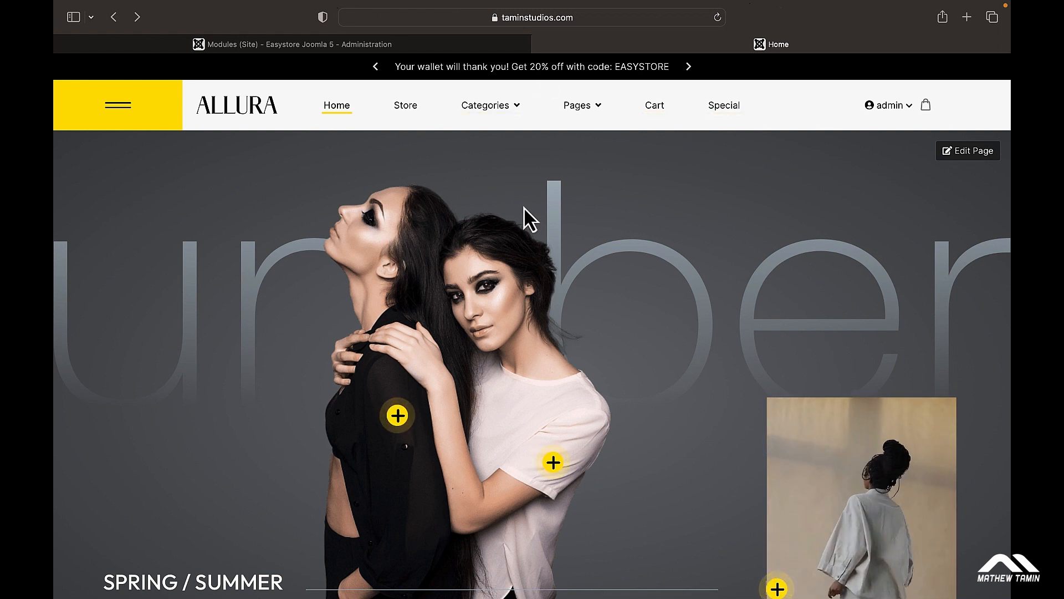
mouse_move(588, 111)
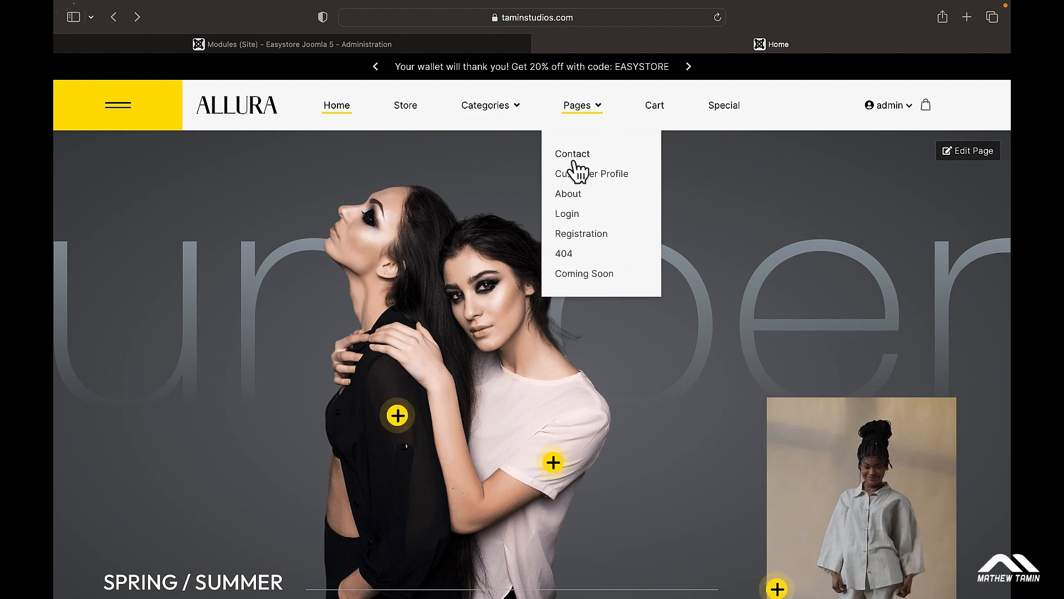
scroll(675, 343, "down", 2)
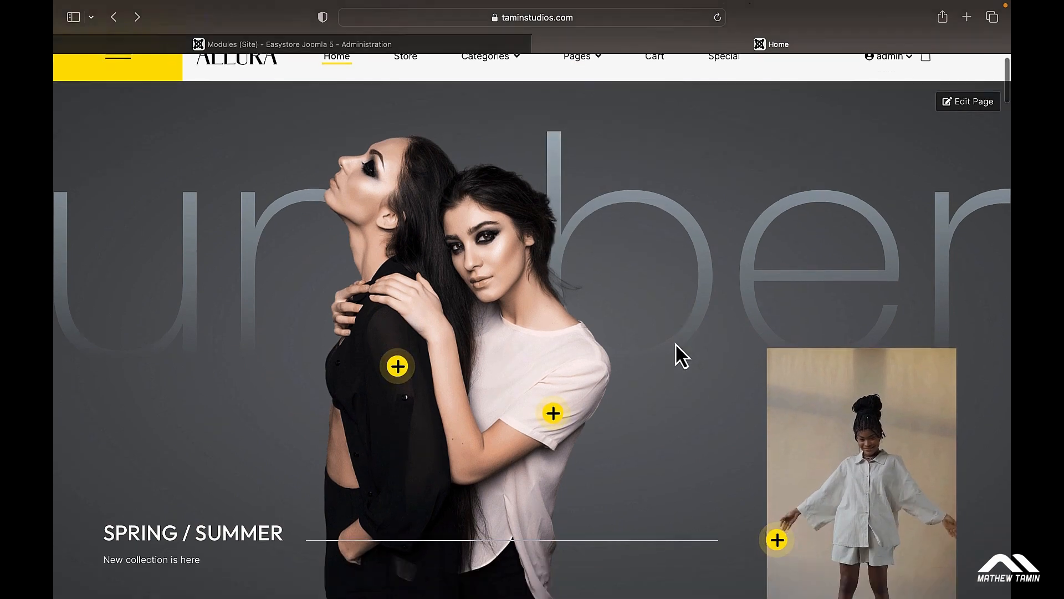
scroll(676, 344, "down", 20)
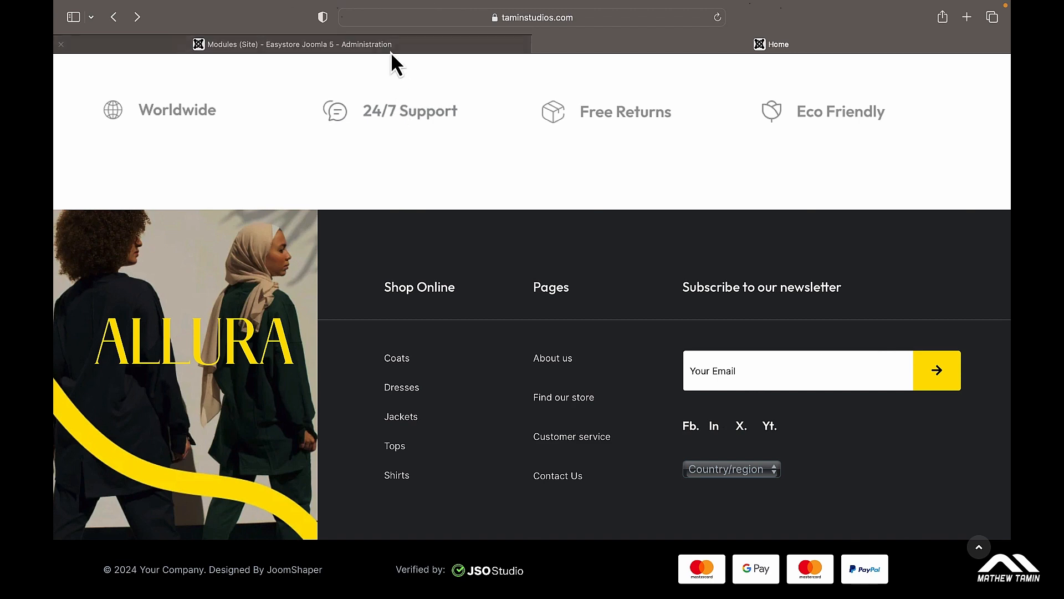
left_click(374, 48)
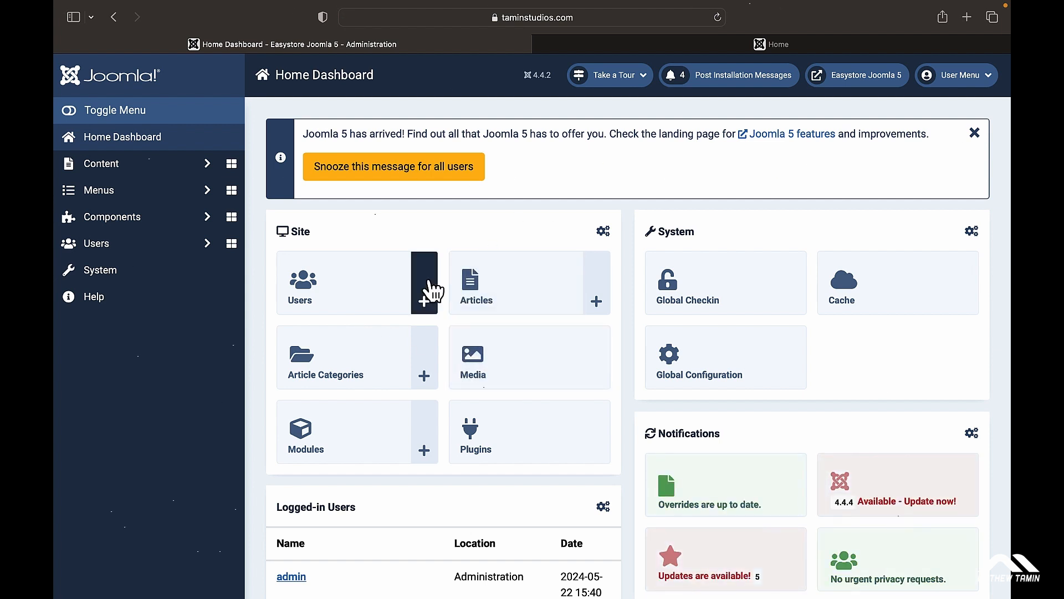
Step: Open the Bottom Section module from Site Modules in SP Page Builder's frontend editor
left_click(143, 275)
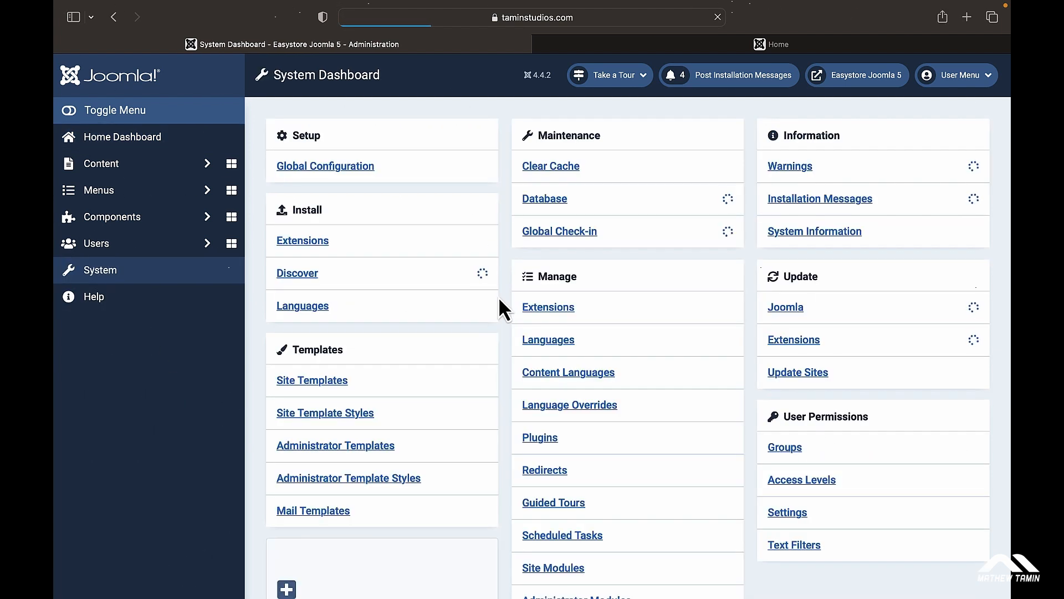
scroll(497, 297, "down", 3)
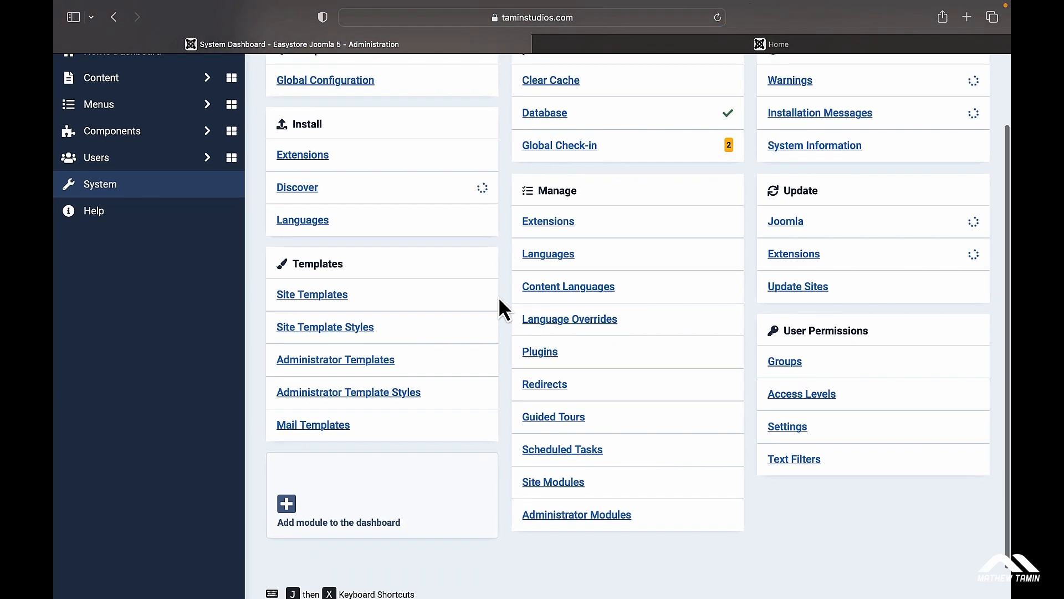
left_click(563, 484)
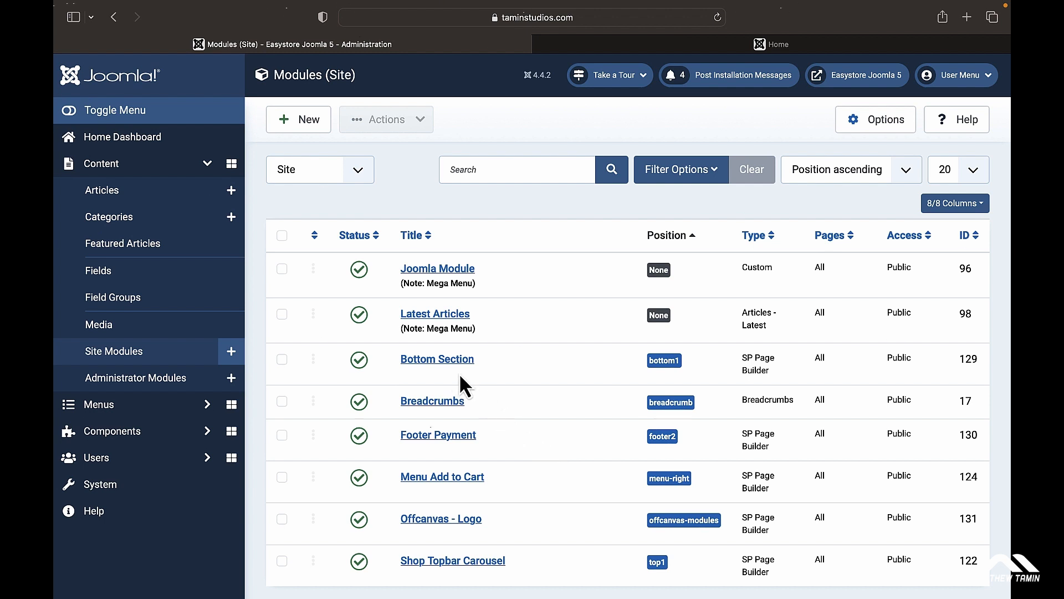
left_click(425, 366)
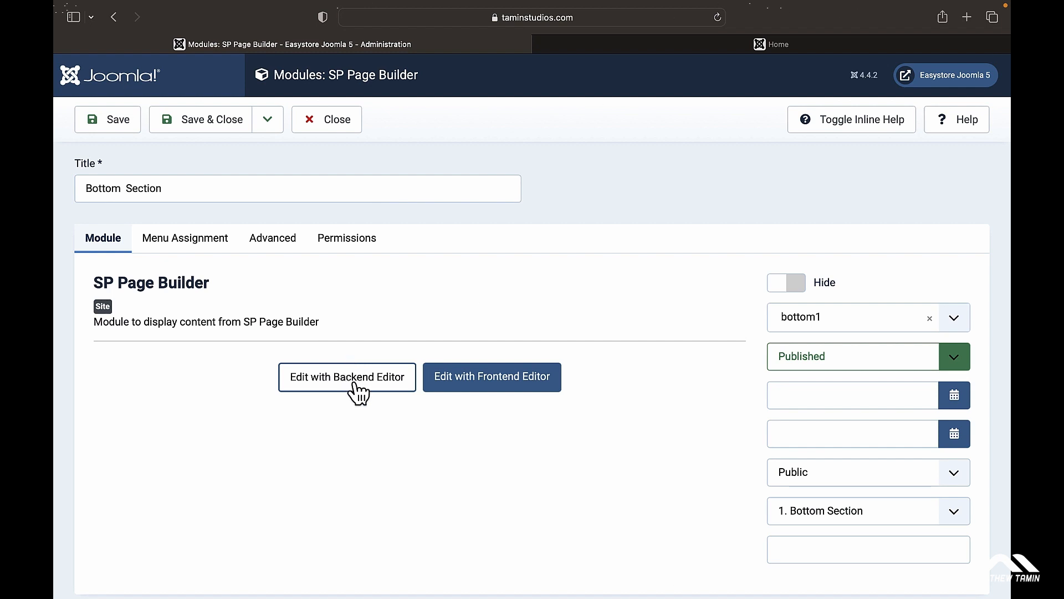
left_click(491, 388)
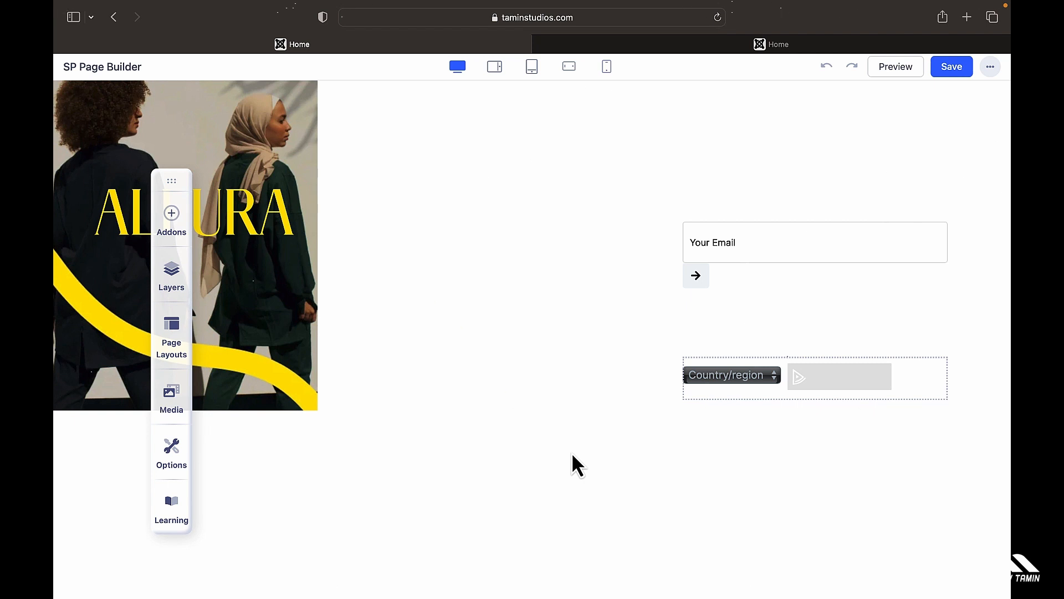
Step: Open the Shop Online Navigation settings (Coats, Dresses, Jackets, Tops, Shirts) and compare with the live footer
scroll(572, 454, "down", 4)
scroll(572, 454, "up", 4)
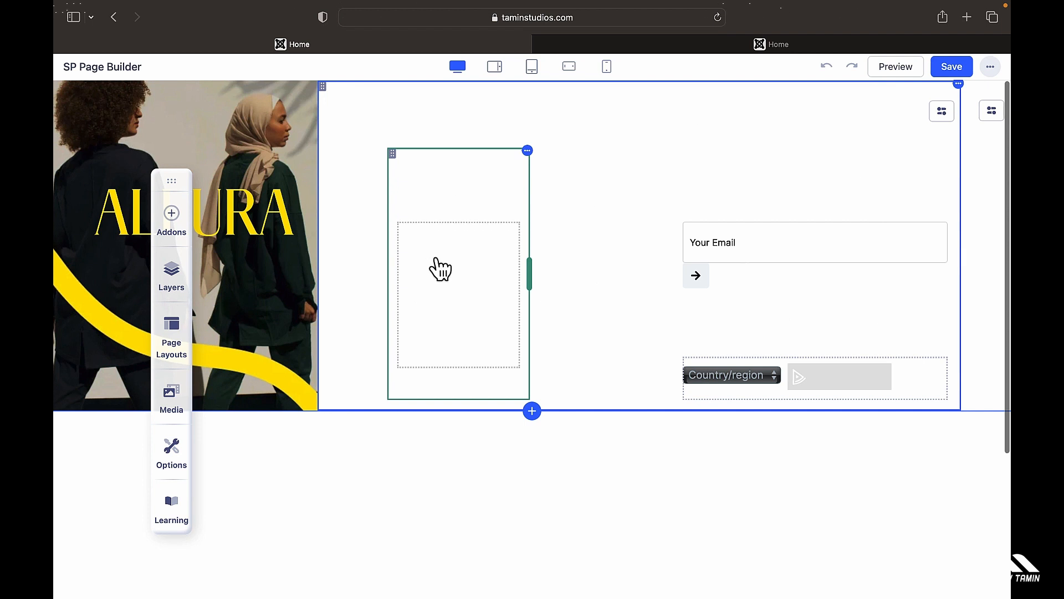
left_click(440, 269)
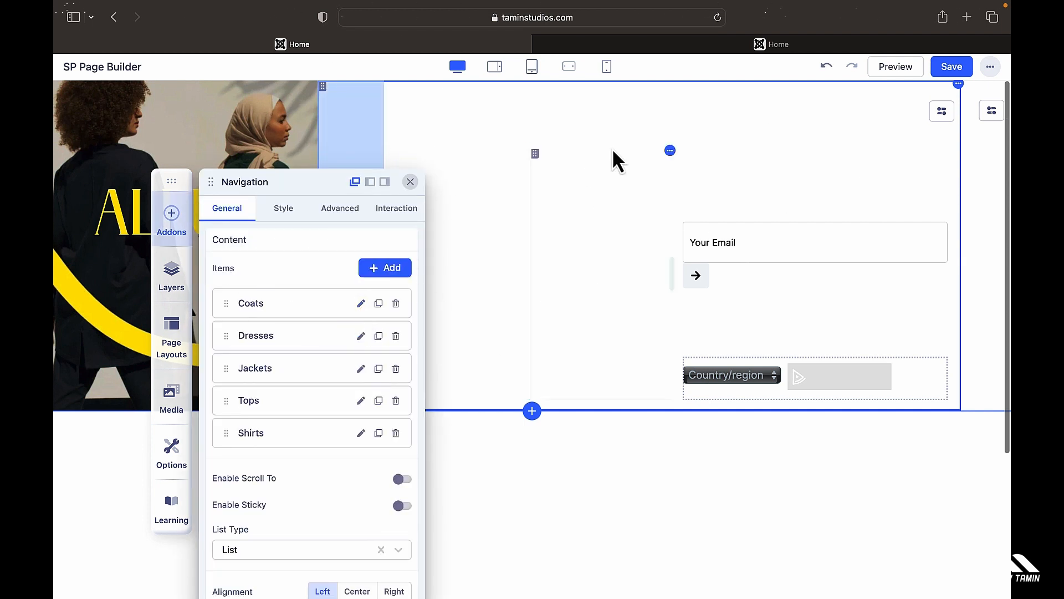
left_click(663, 48)
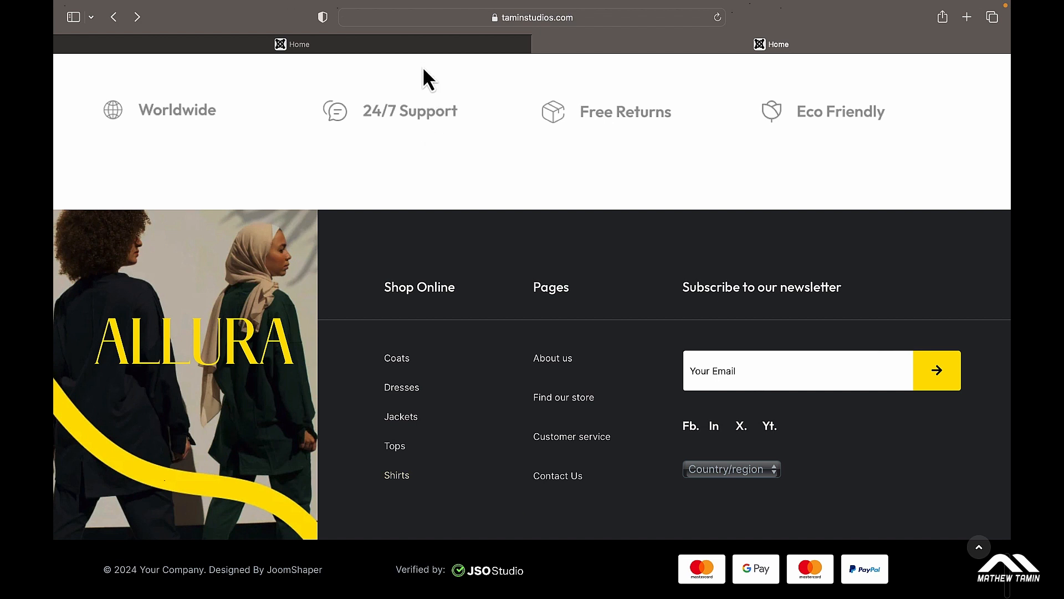
left_click(417, 45)
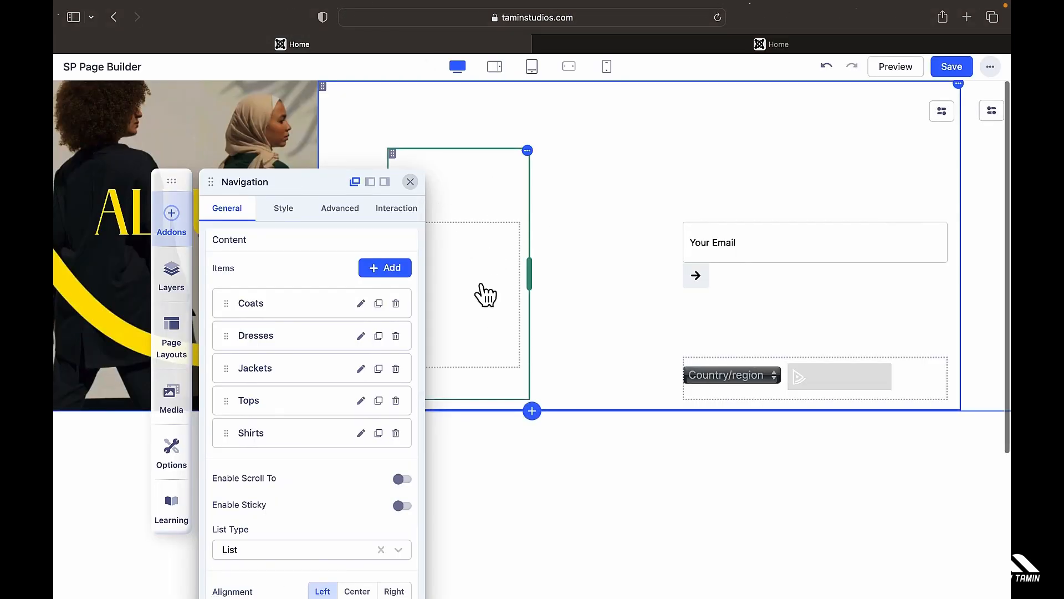
Step: Add an icon to the Coats link in the footer navigation
left_click(361, 303)
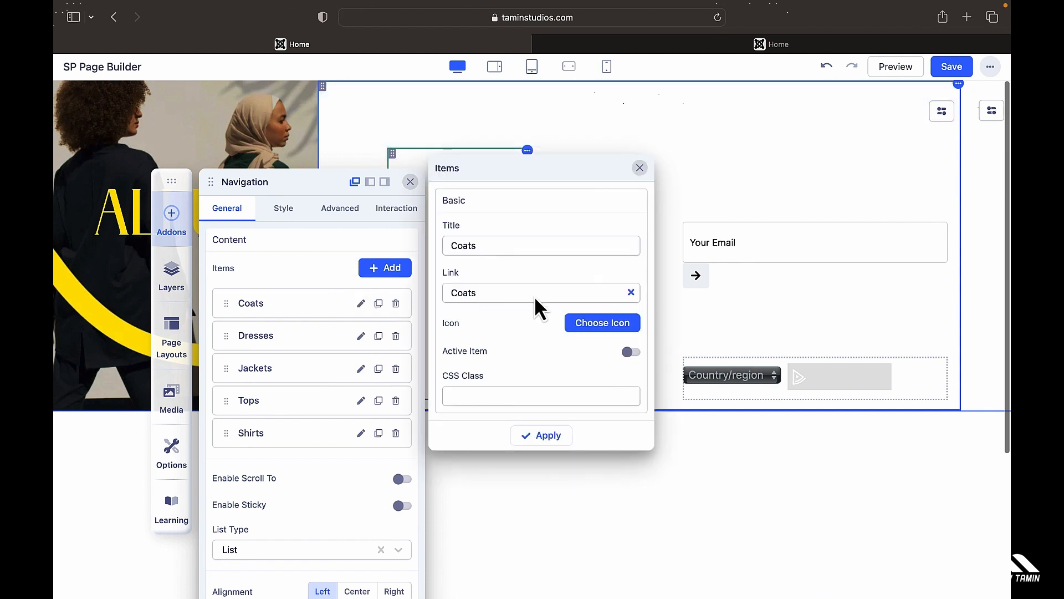
left_click(597, 333)
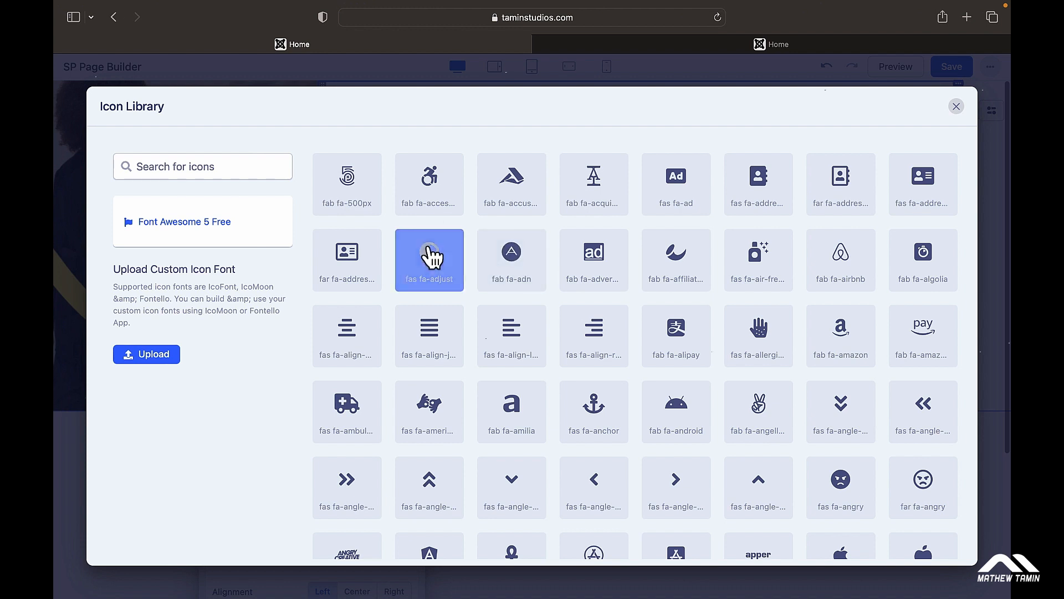
left_click(354, 184)
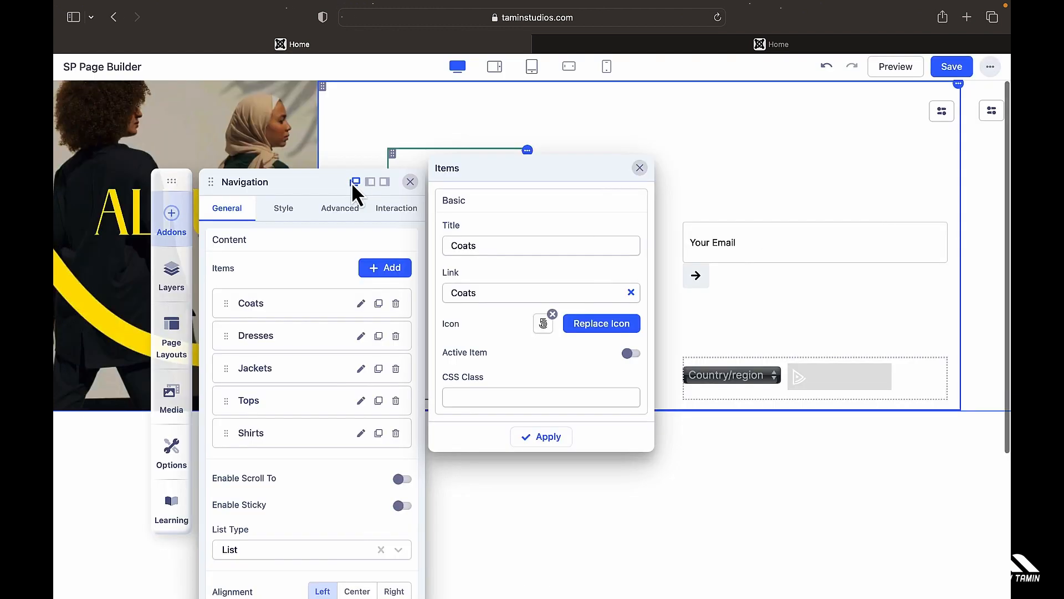
left_click(550, 441)
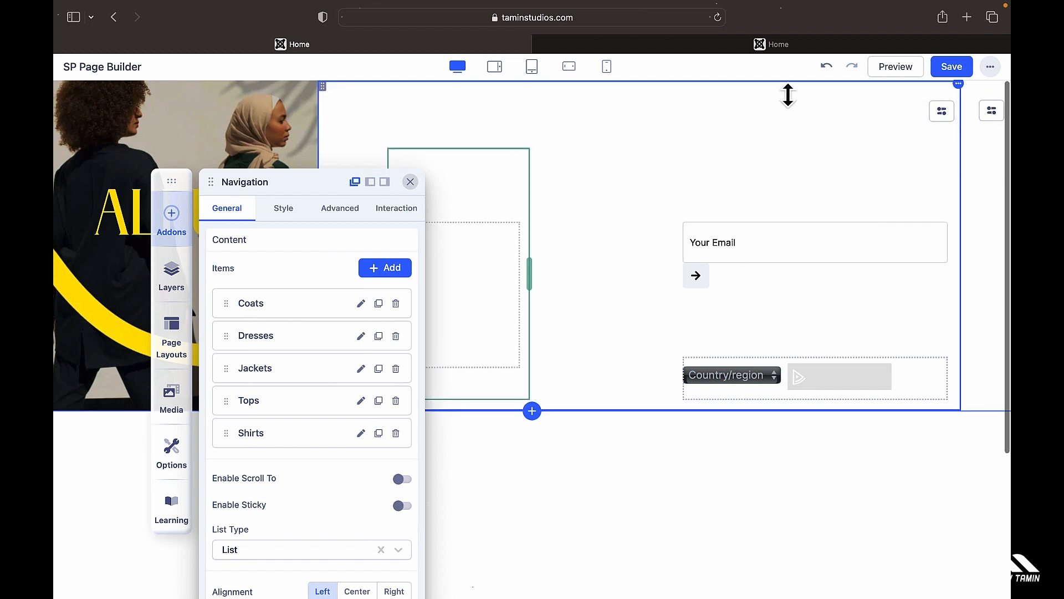
left_click(361, 303)
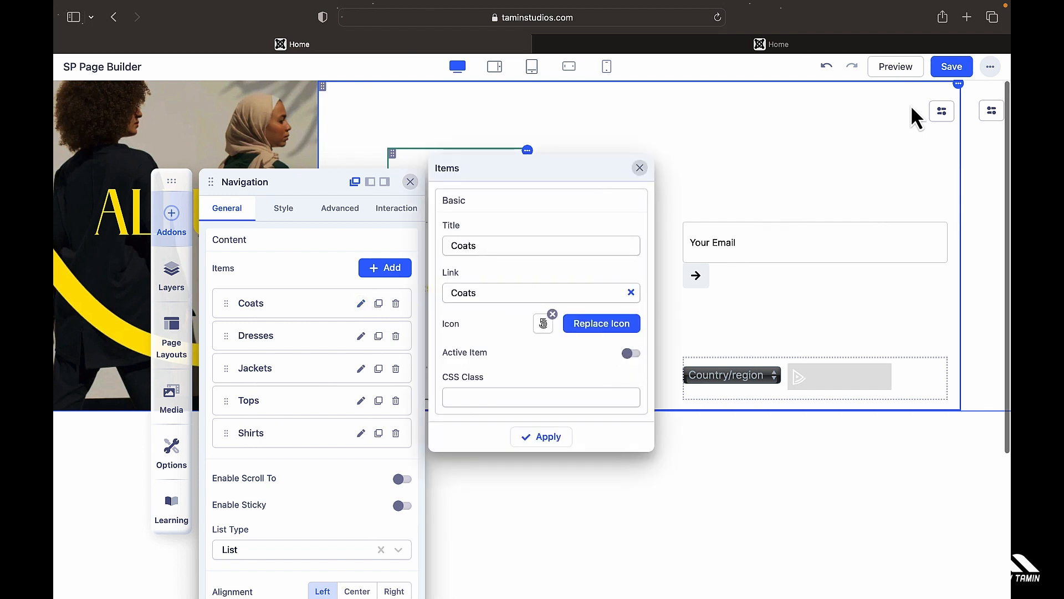
Step: Save the footer and confirm the Coats icon on the live site
left_click(955, 68)
left_click(629, 45)
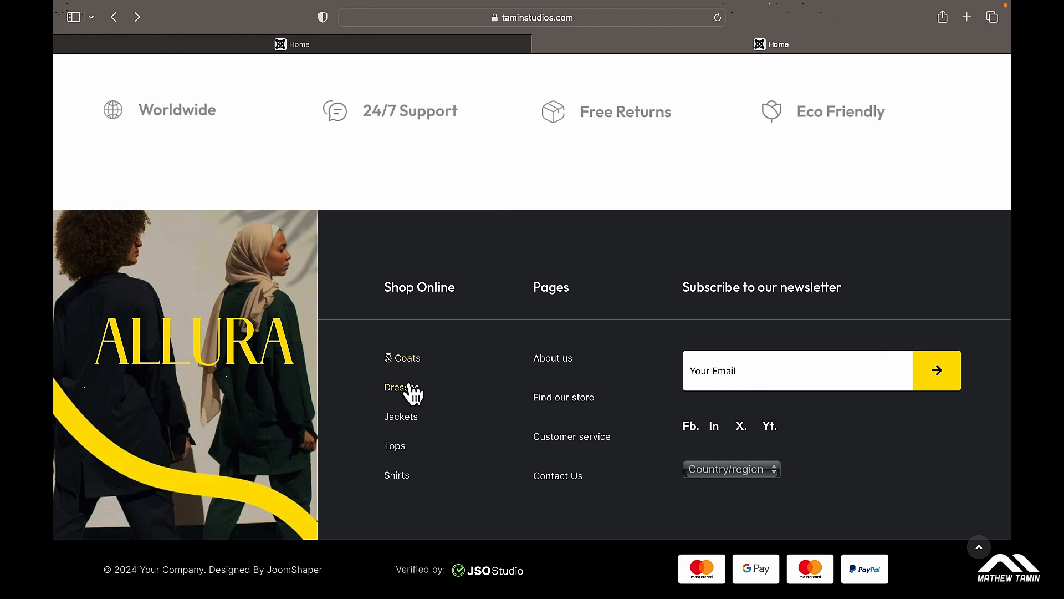
left_click(351, 46)
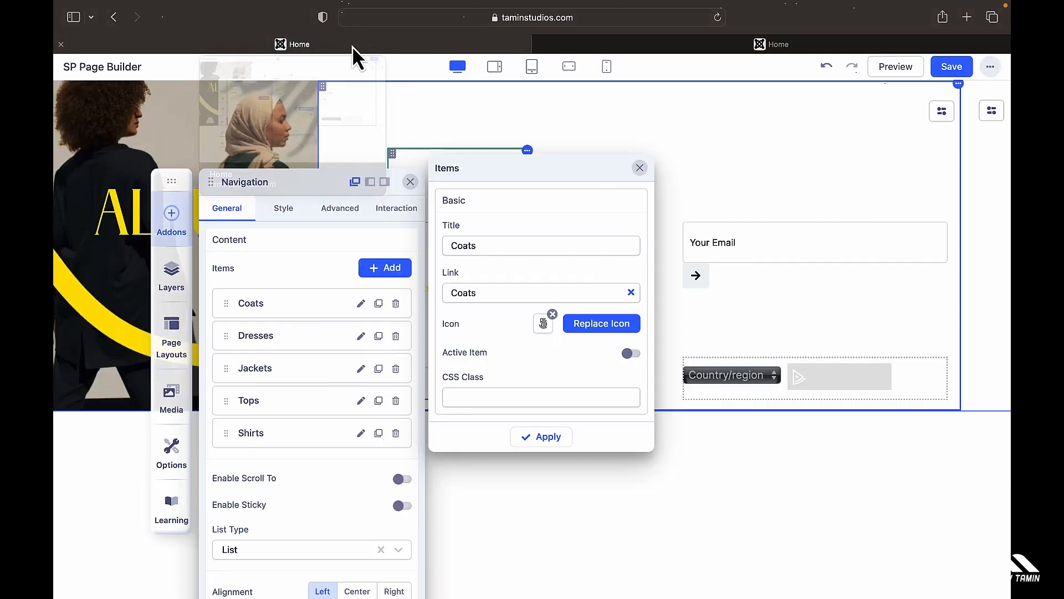
left_click(639, 167)
left_click(749, 240)
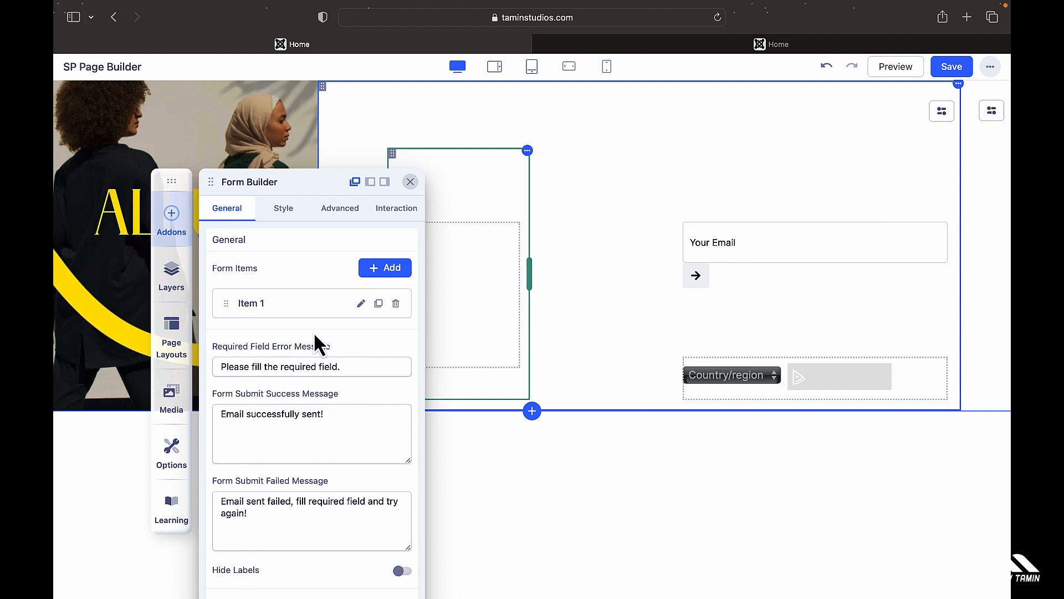
Step: Review the footer newsletter form's settings, including its style options
scroll(309, 456, "down", 5)
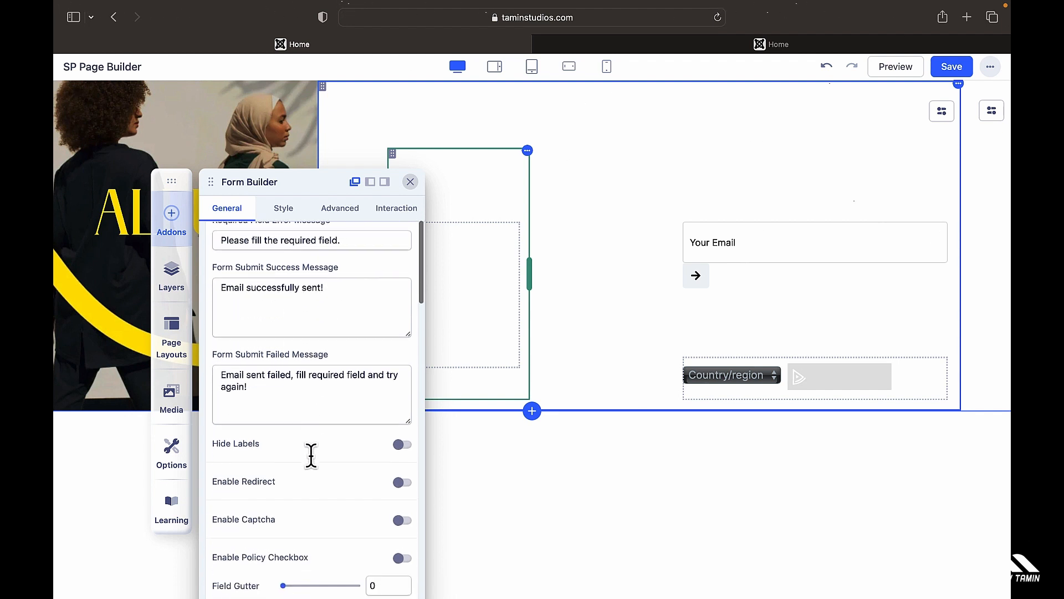
scroll(311, 456, "down", 8)
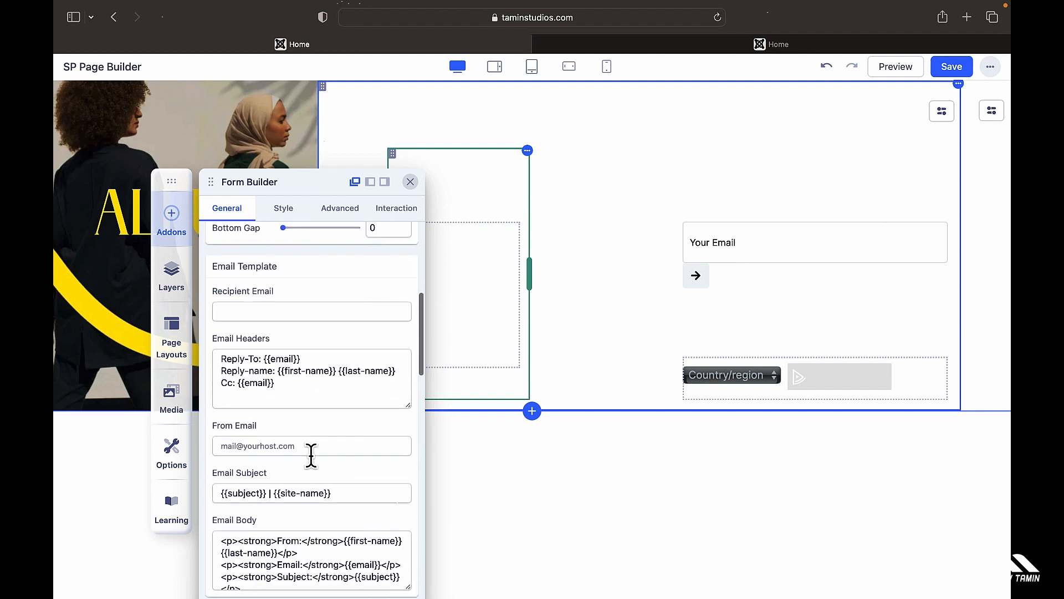
scroll(311, 455, "down", 1)
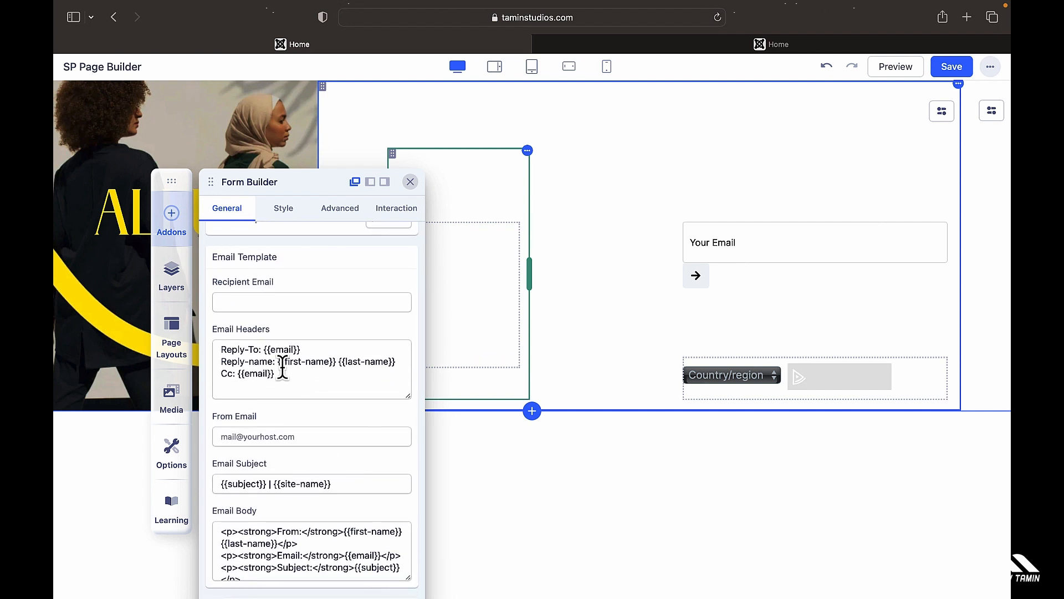
scroll(286, 444, "down", 5)
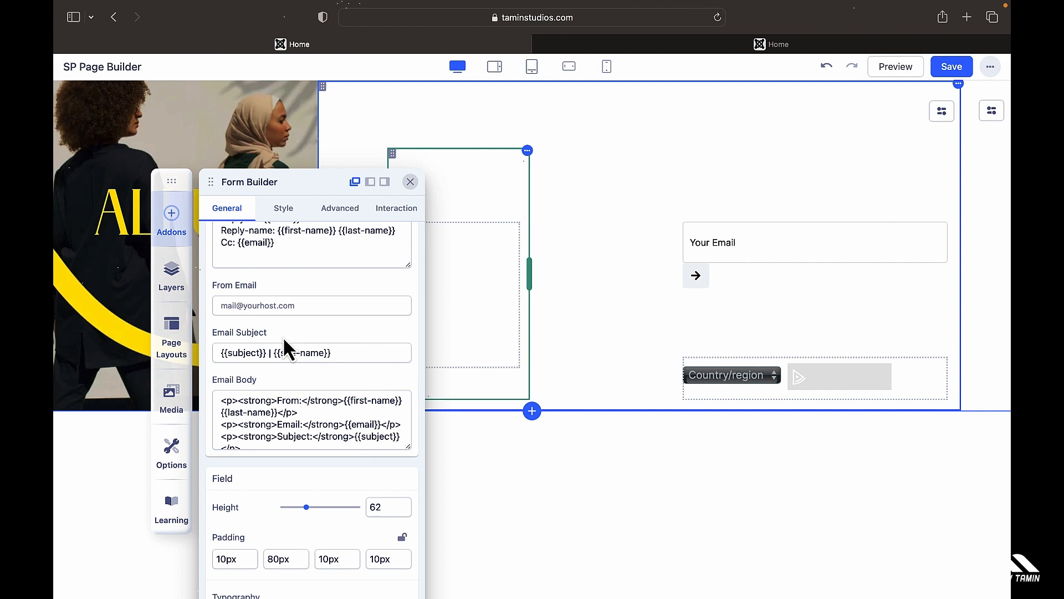
scroll(284, 344, "down", 1)
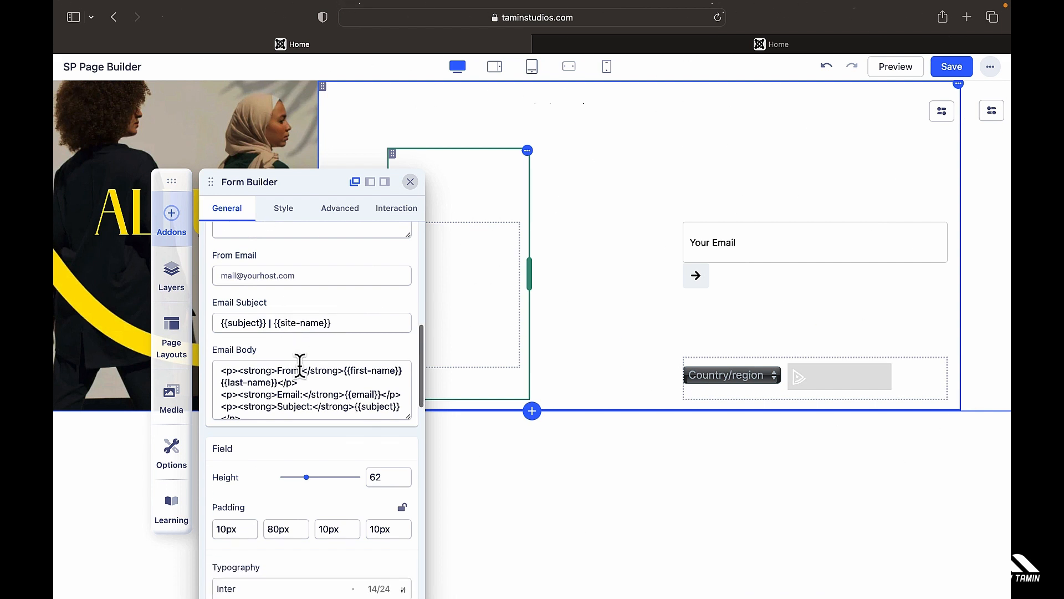
scroll(299, 366, "down", 3)
scroll(299, 366, "down", 10)
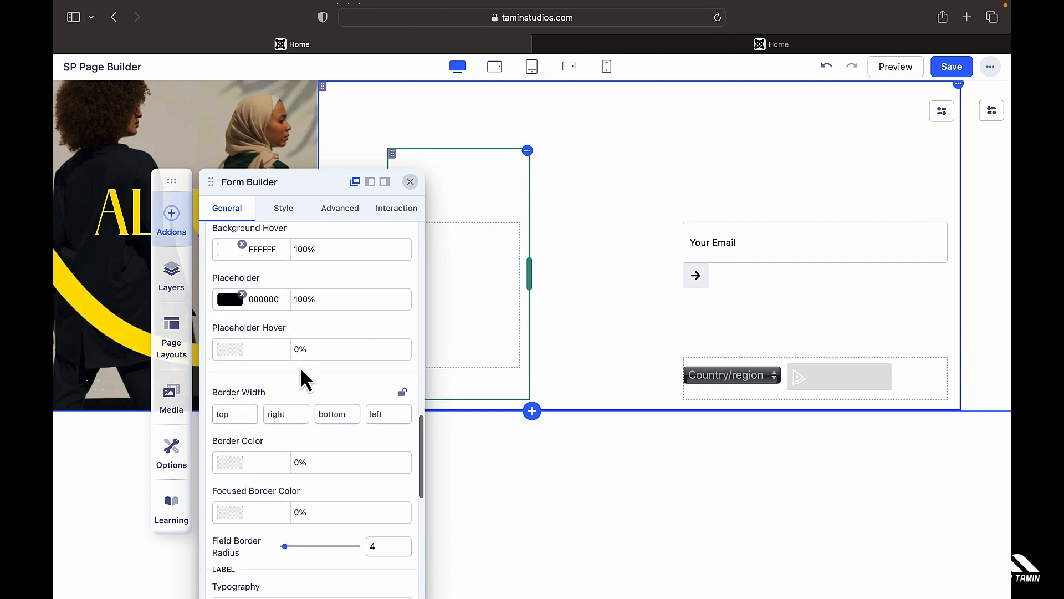
scroll(302, 372, "up", 12)
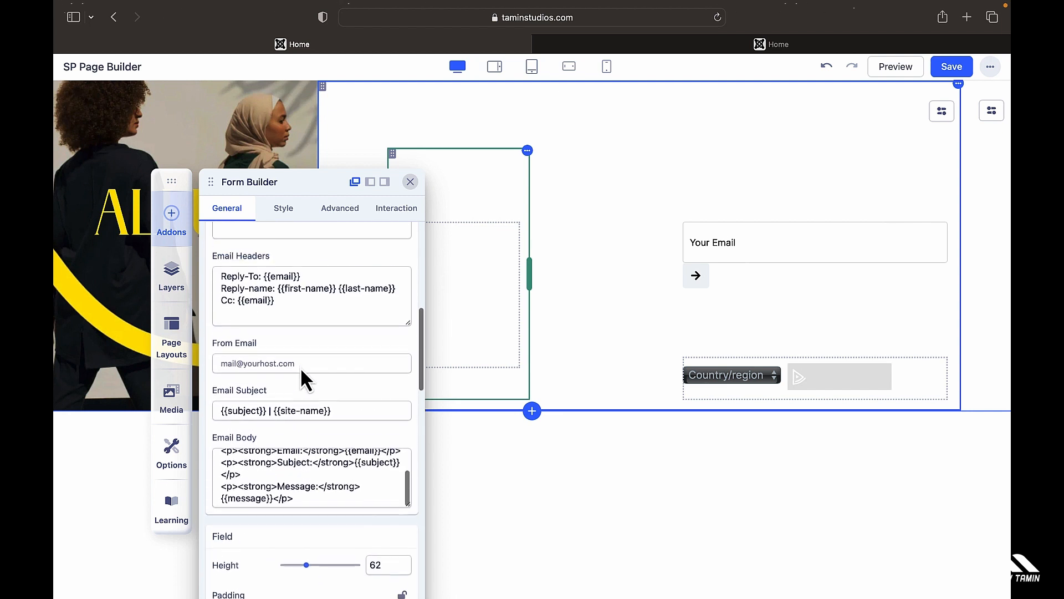
scroll(302, 370, "up", 2)
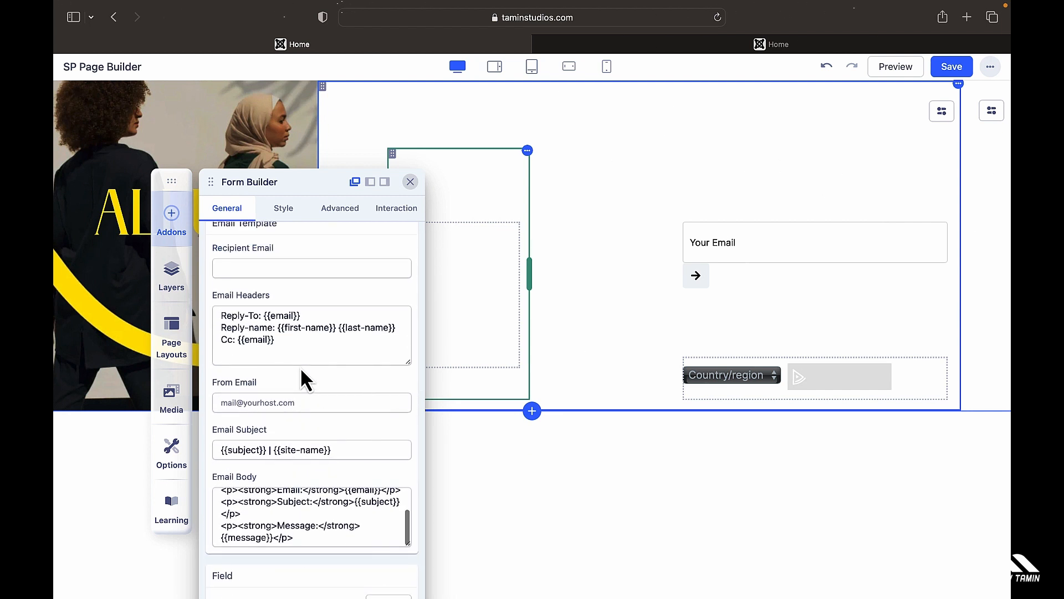
scroll(300, 367, "up", 15)
scroll(301, 349, "up", 10)
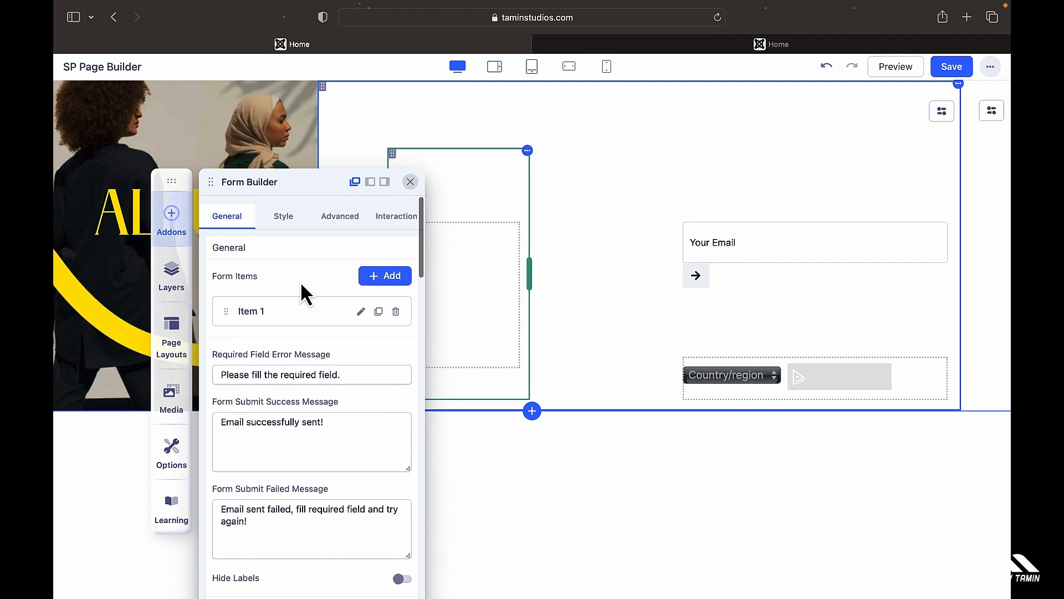
left_click(296, 219)
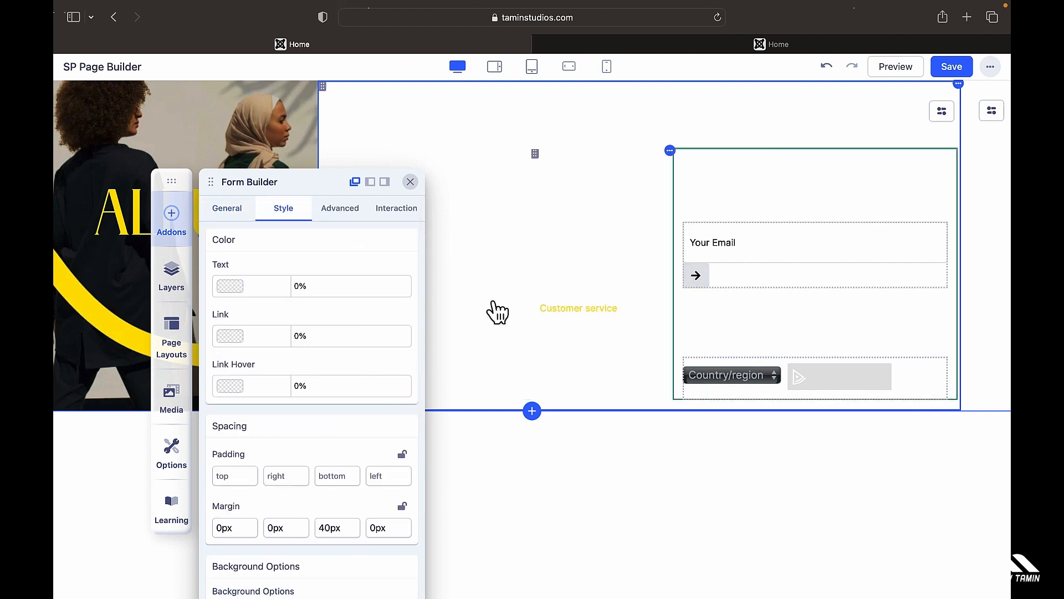
scroll(313, 390, "down", 1)
scroll(314, 391, "down", 12)
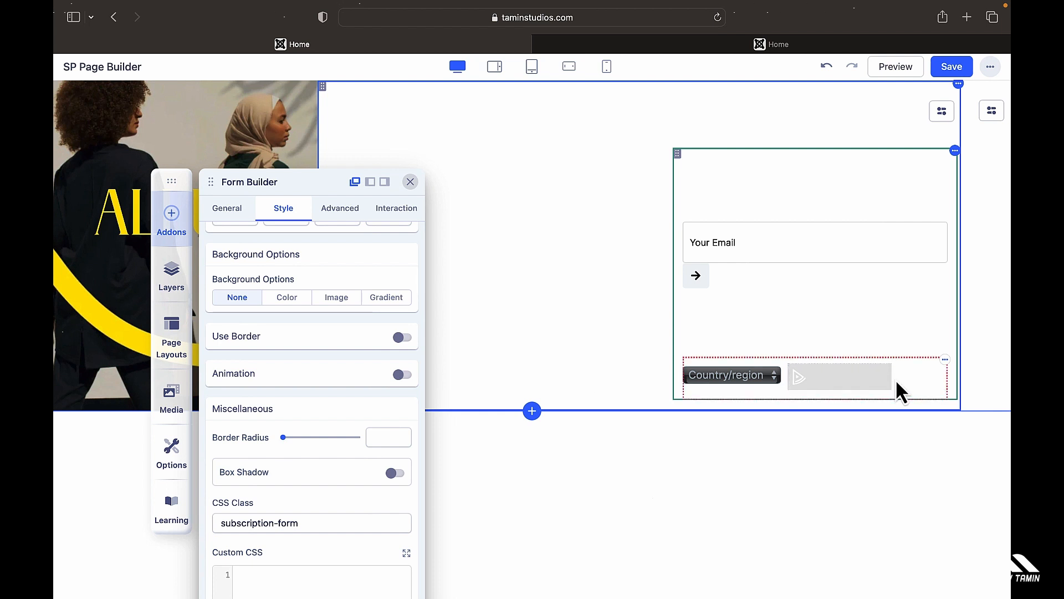
Step: Test the Country/region dropdown and open its row's Div settings (Flex, horizontal, 10px gap)
left_click(771, 376)
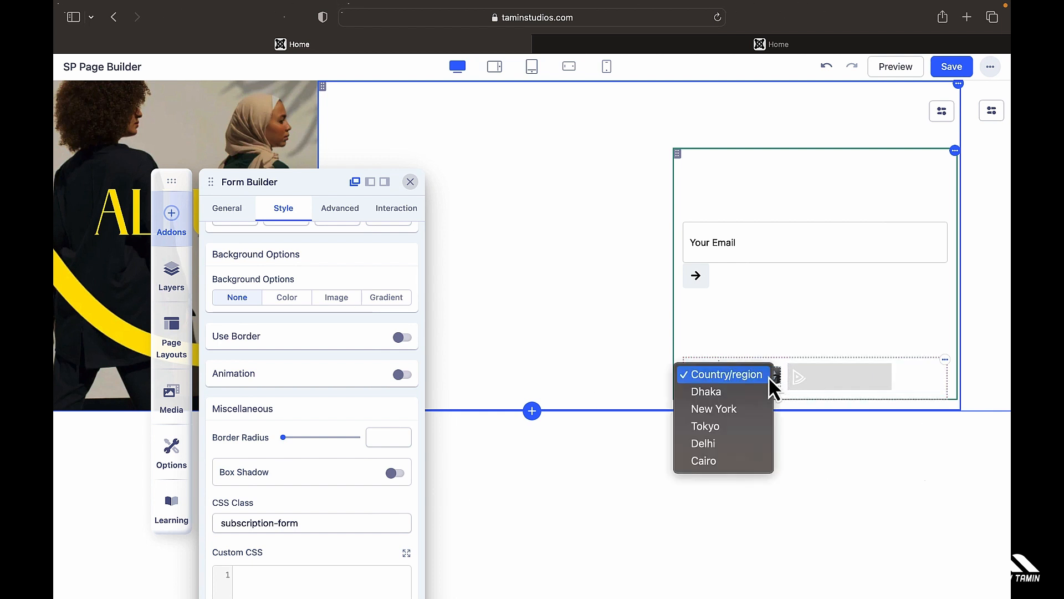
left_click(727, 374)
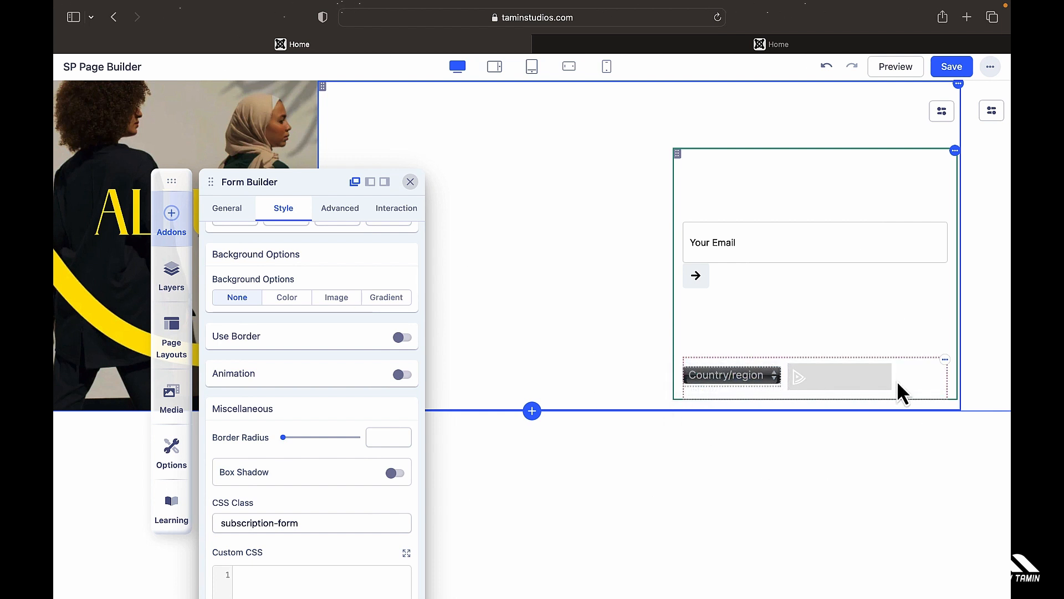
left_click(727, 374)
left_click(726, 373)
left_click(944, 361)
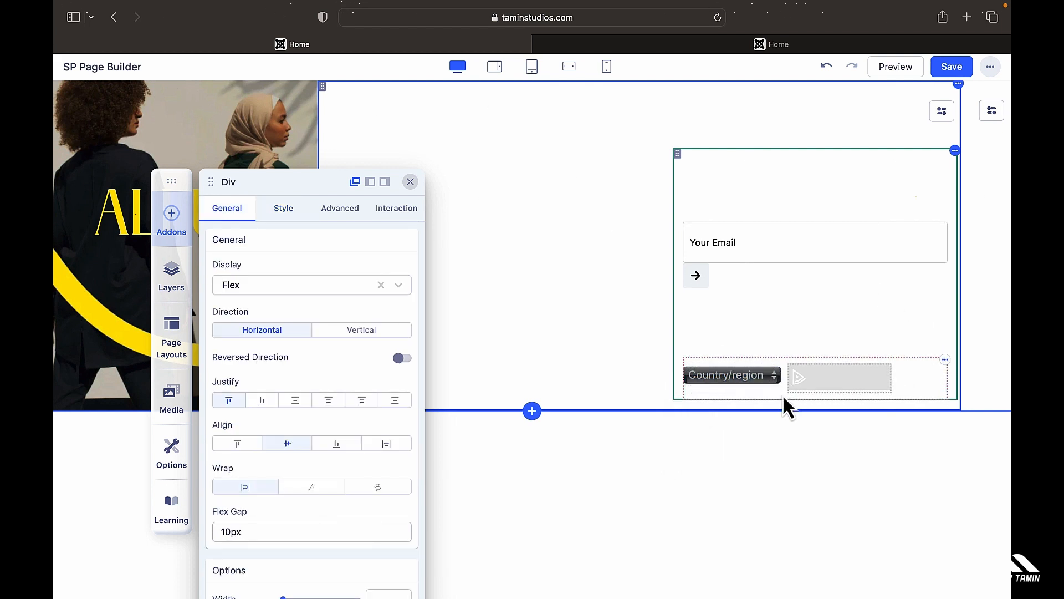
Step: Compare the footer's Shop Online heading with the live site footer
scroll(314, 315, "down", 3)
scroll(314, 314, "up", 2)
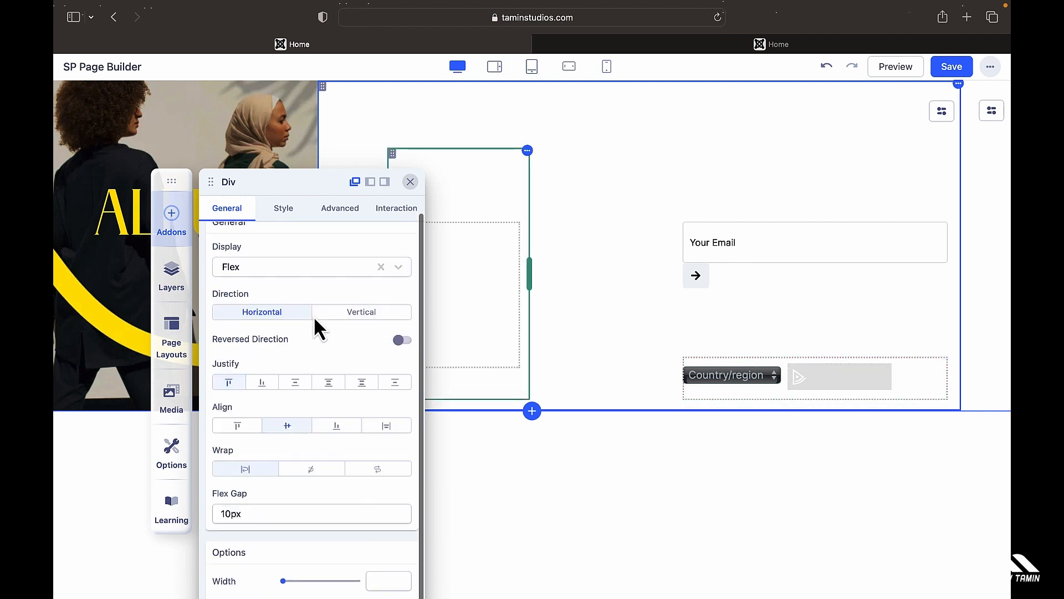
scroll(314, 315, "up", 1)
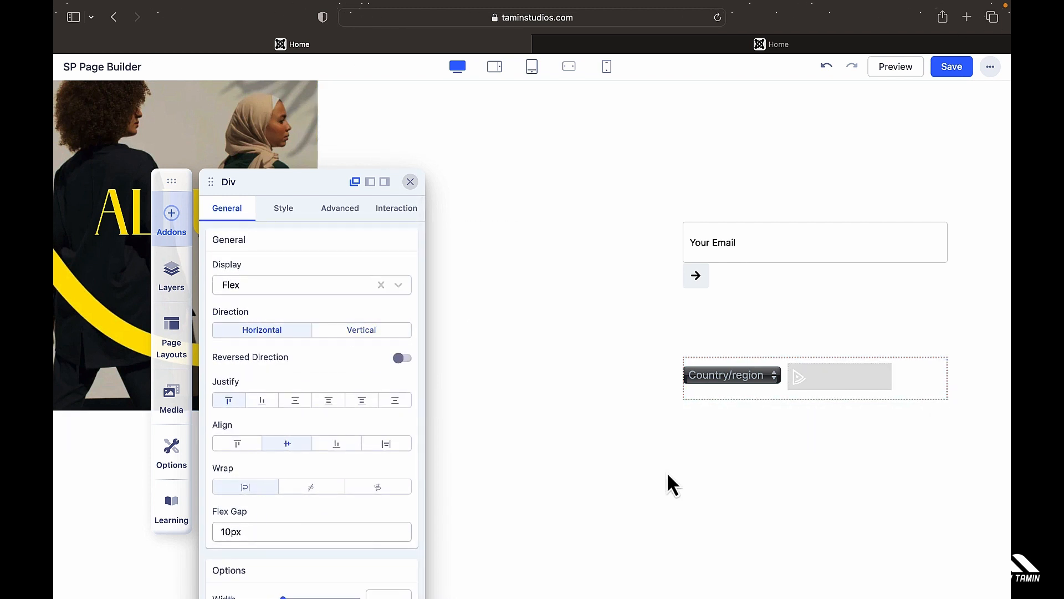
left_click(601, 202)
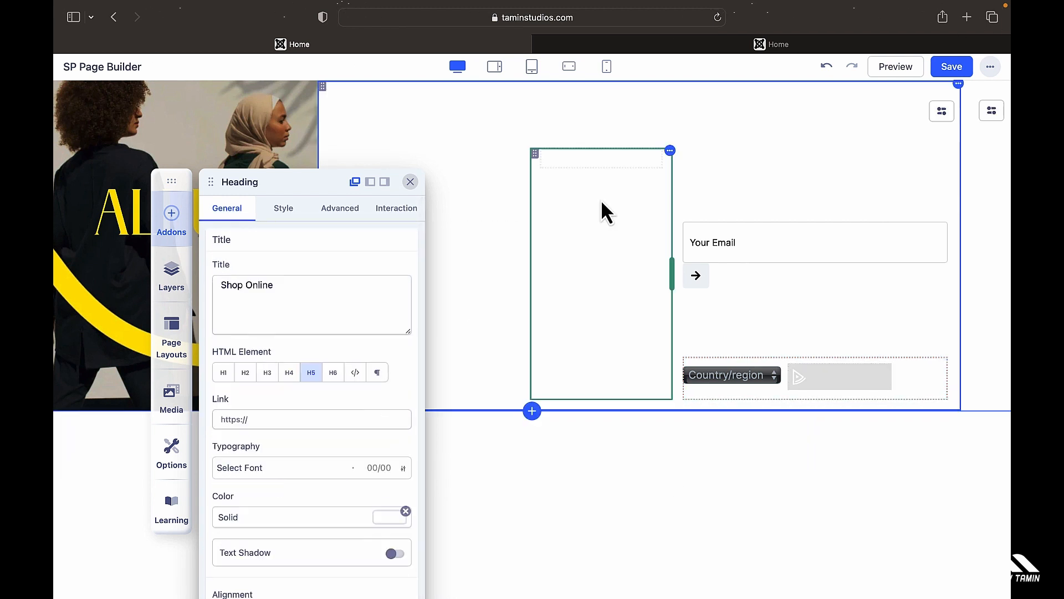
left_click(700, 42)
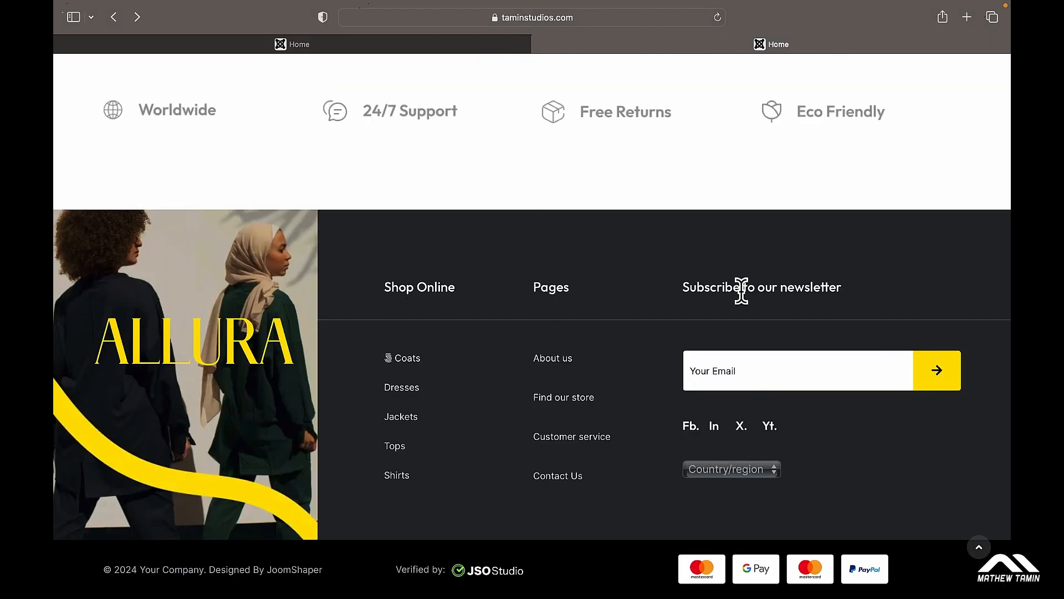
left_click(450, 47)
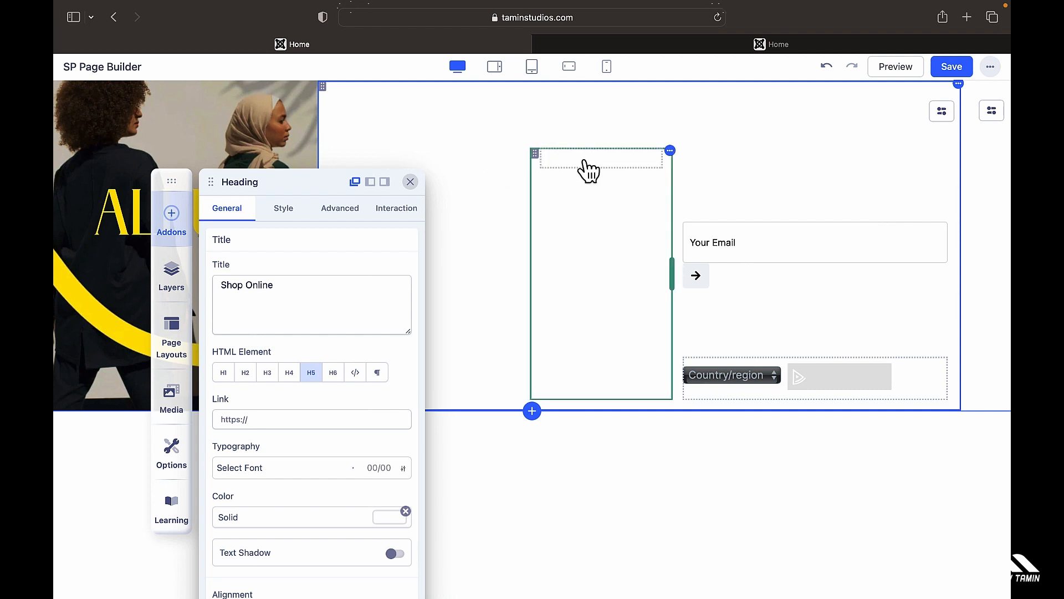
Step: Select the footer's Pages heading (H5) and check it against the live site
left_click(588, 170)
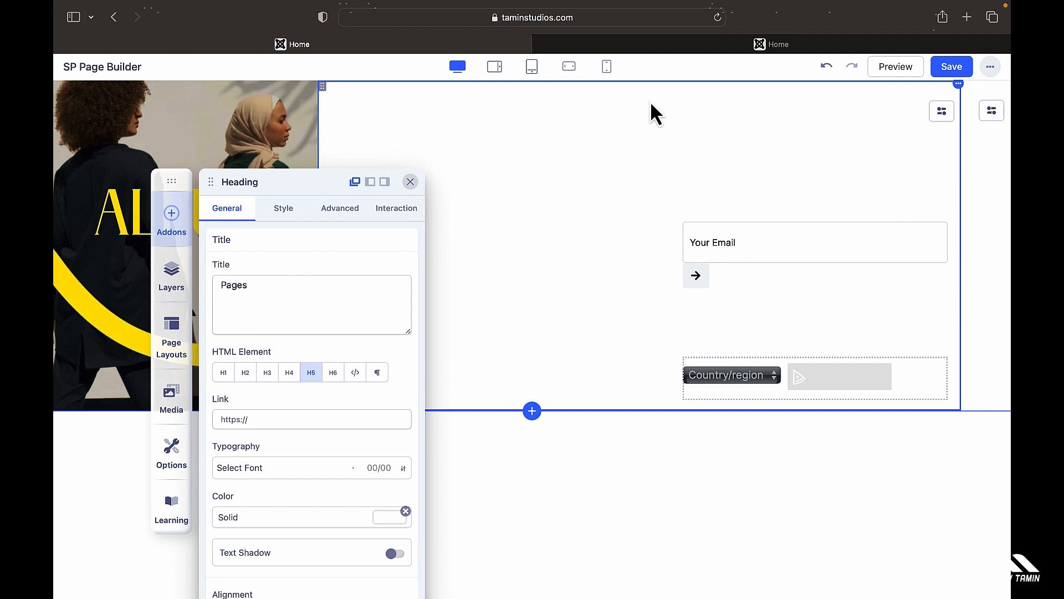
left_click(718, 44)
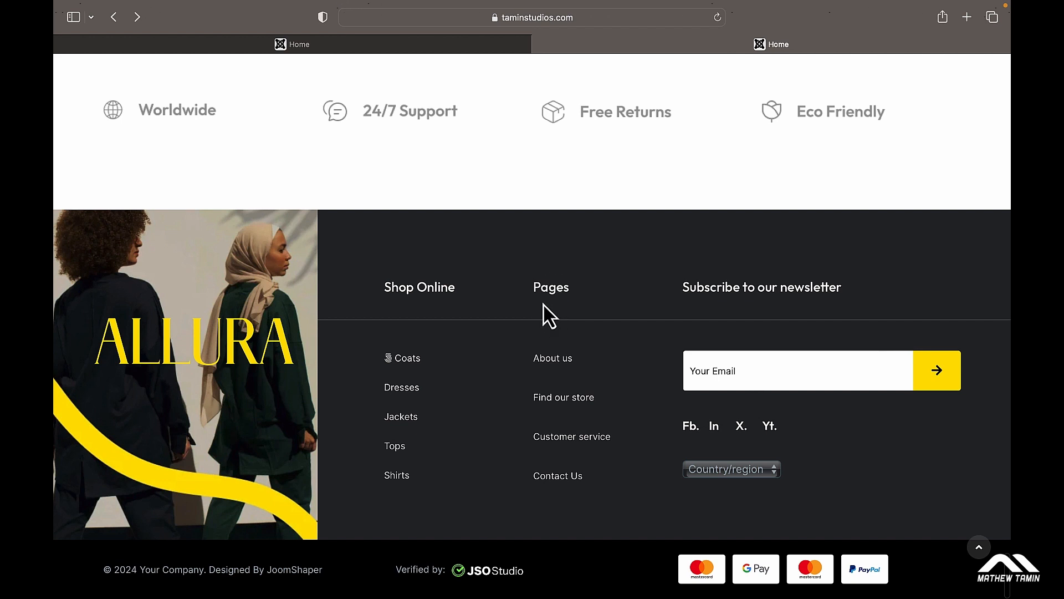
left_click(431, 44)
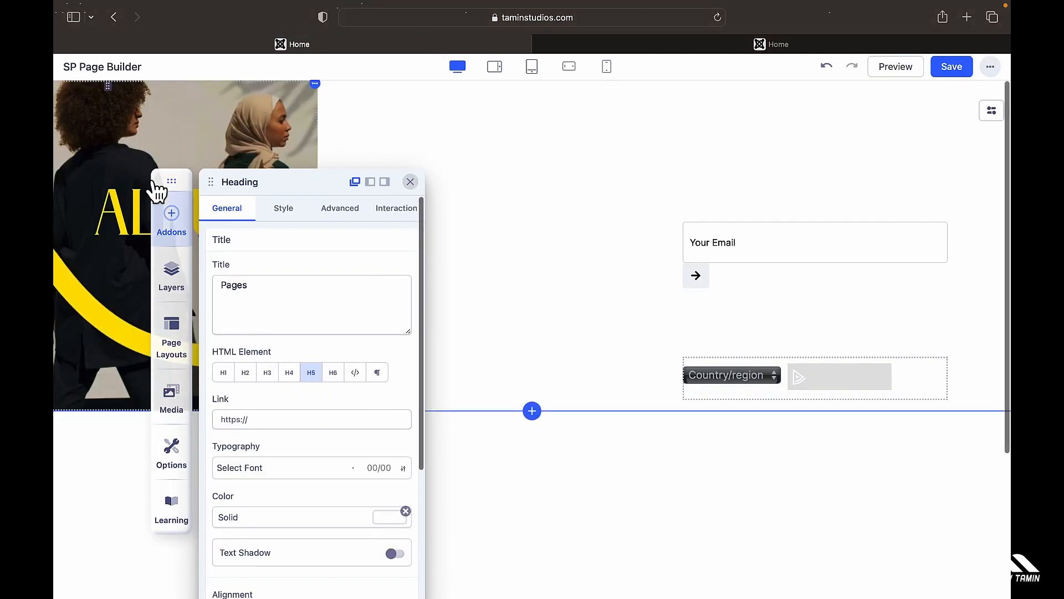
Step: Select the ALLURA logo image and move the settings panel and sidebar out of the way
left_click(109, 191)
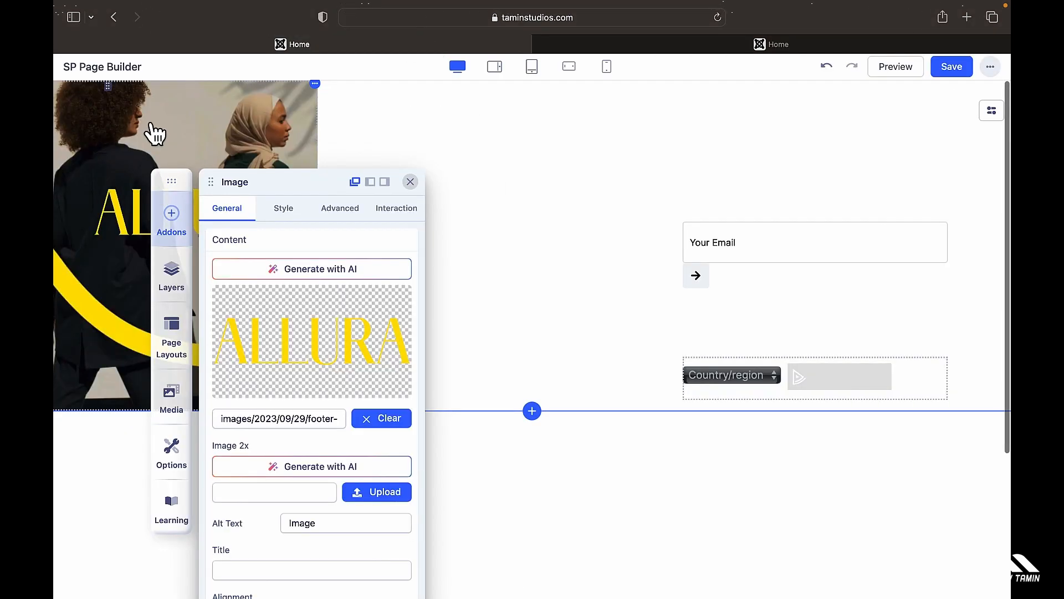
left_click_drag(297, 181, 459, 153)
left_click_drag(170, 174, 225, 173)
left_click(315, 85)
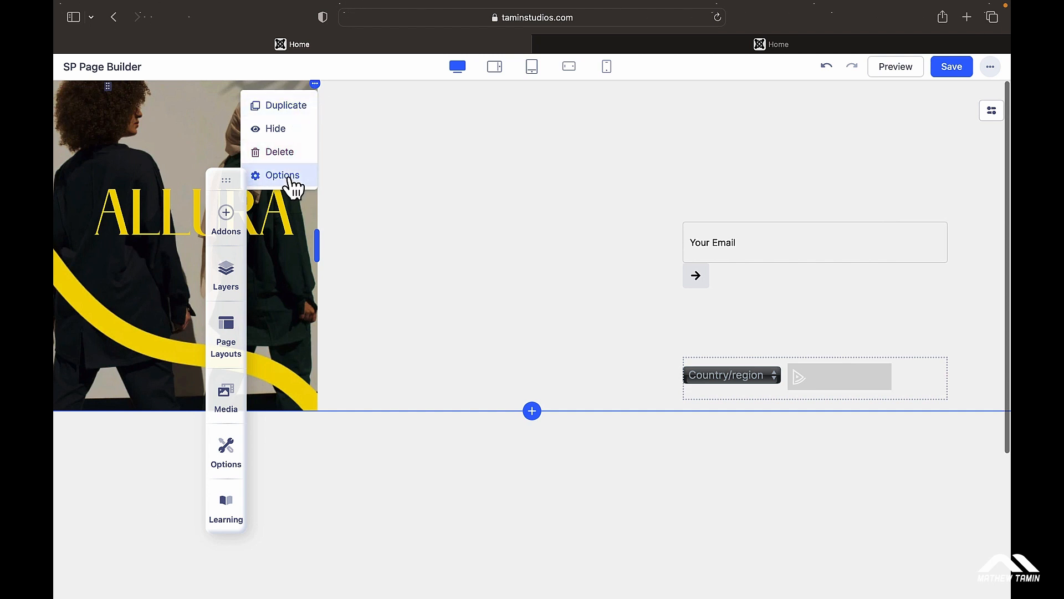
left_click(155, 262)
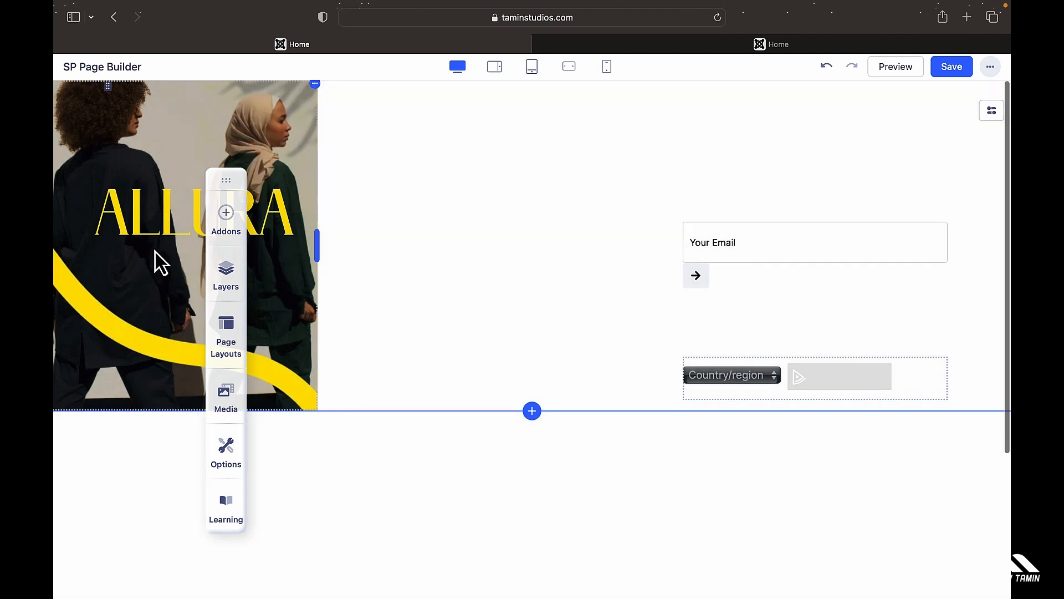
Step: Review the ALLURA image's General and Style settings, then view the live Store page
left_click(156, 262)
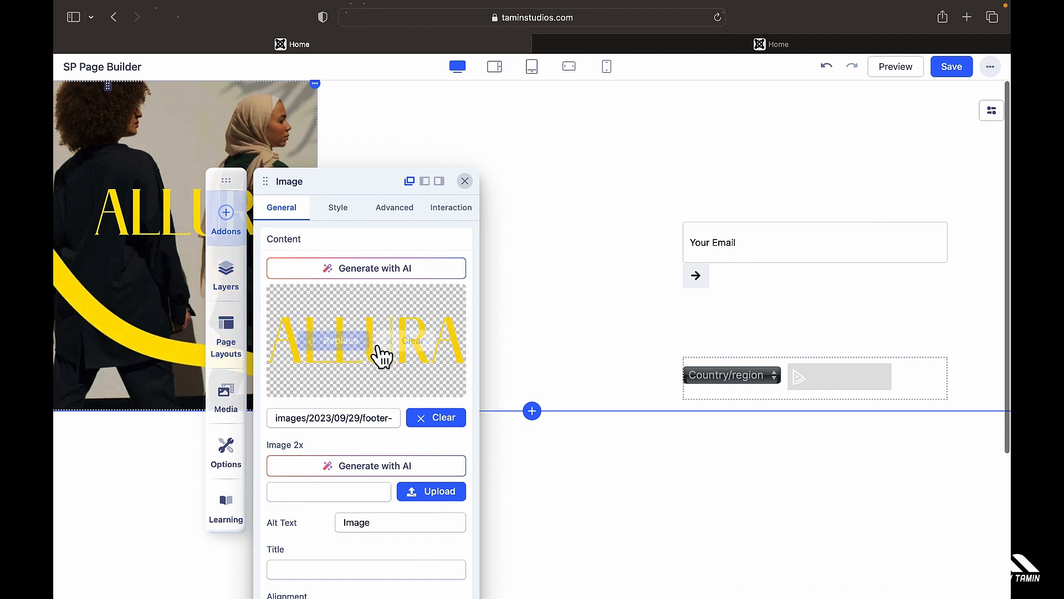
mouse_move(383, 355)
scroll(381, 354, "down", 10)
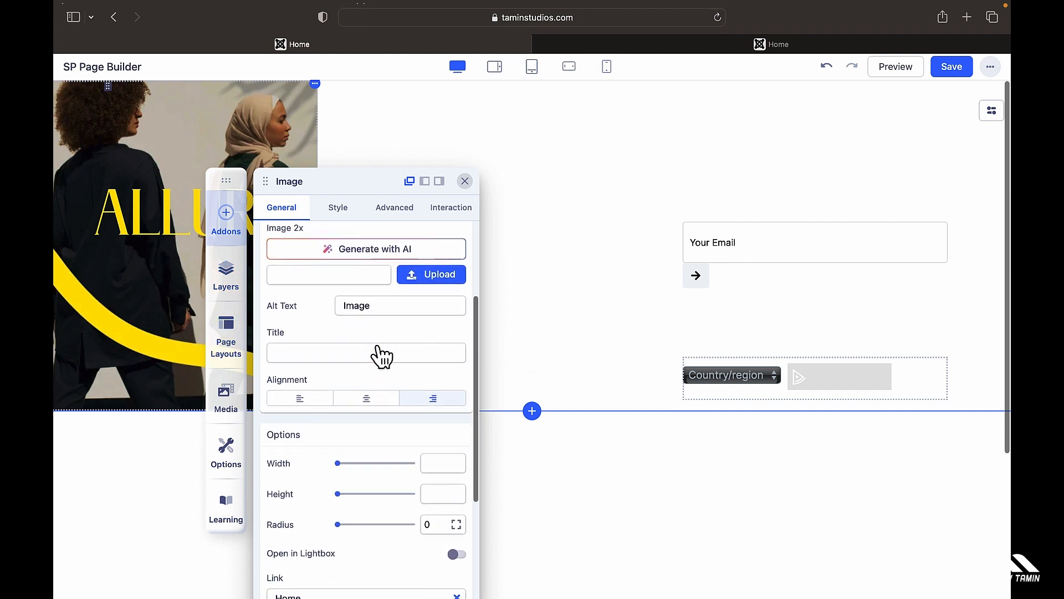
scroll(381, 355, "up", 10)
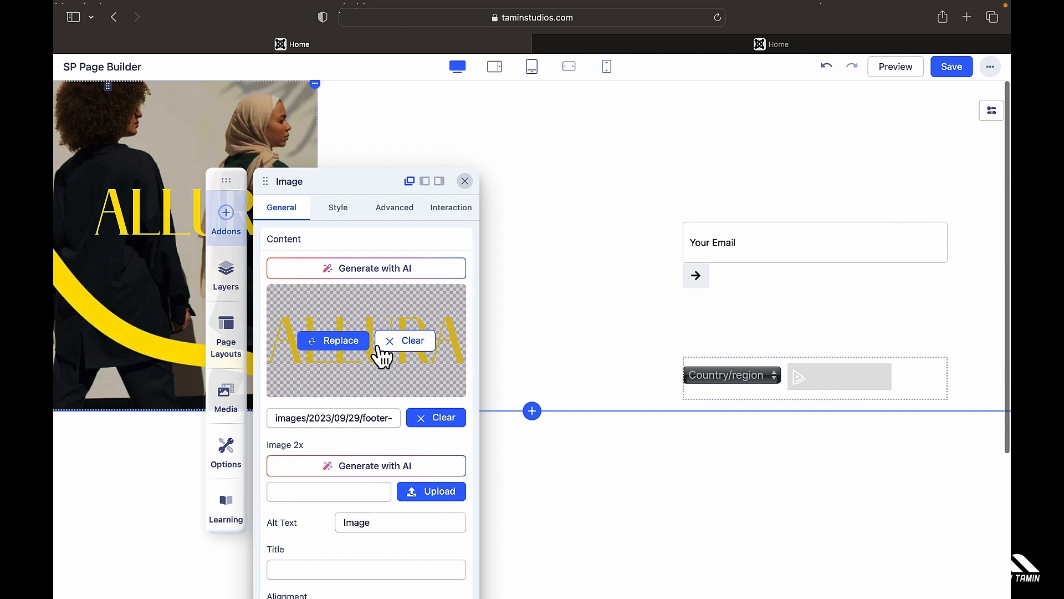
left_click(343, 213)
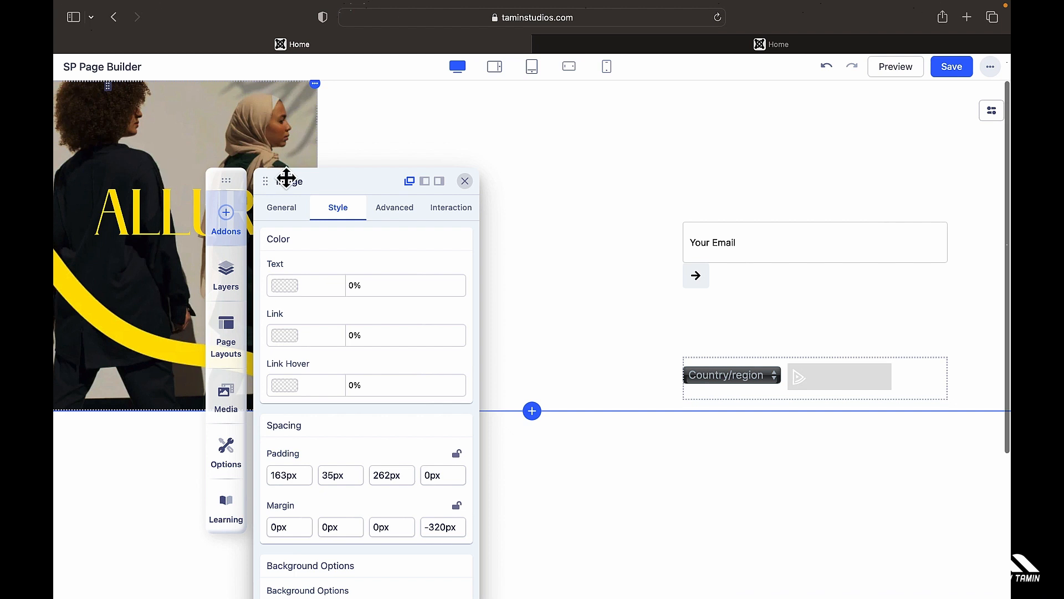
left_click(281, 209)
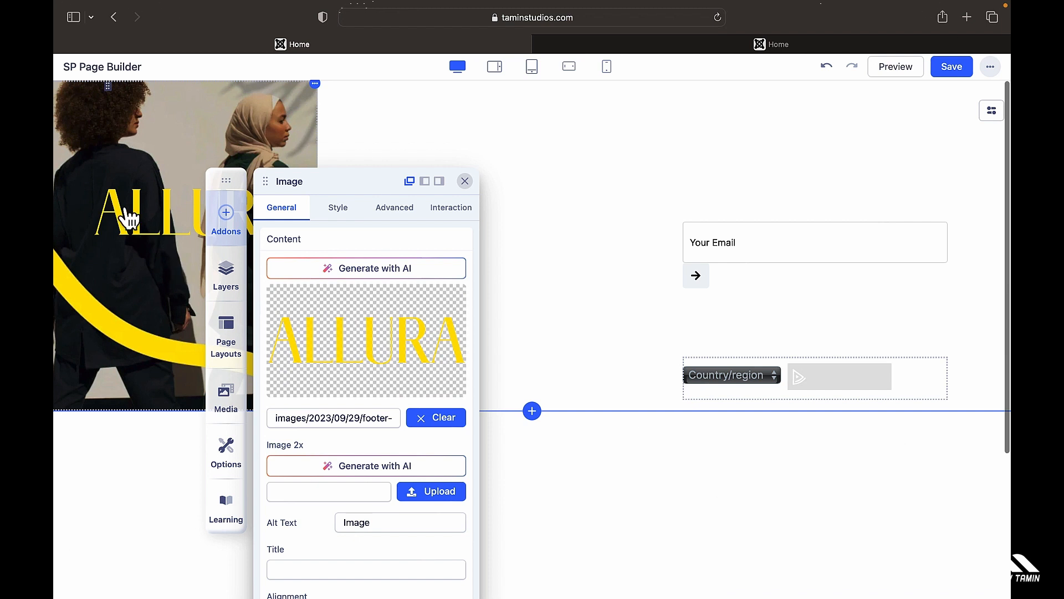
left_click(713, 41)
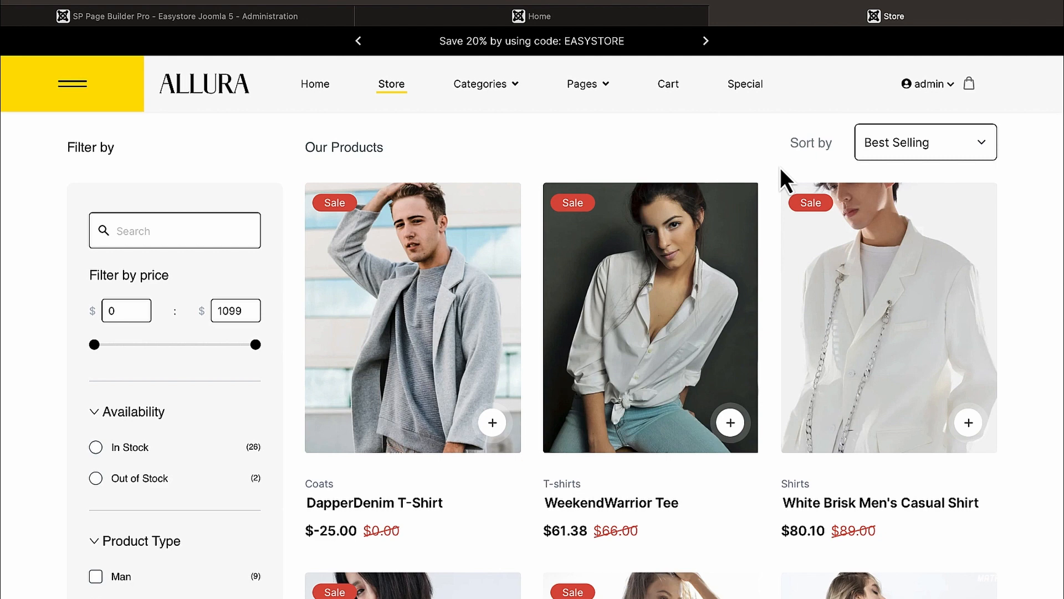
Step: Add the White Brisk shirt to the wishlist from its product page
scroll(747, 332, "down", 1)
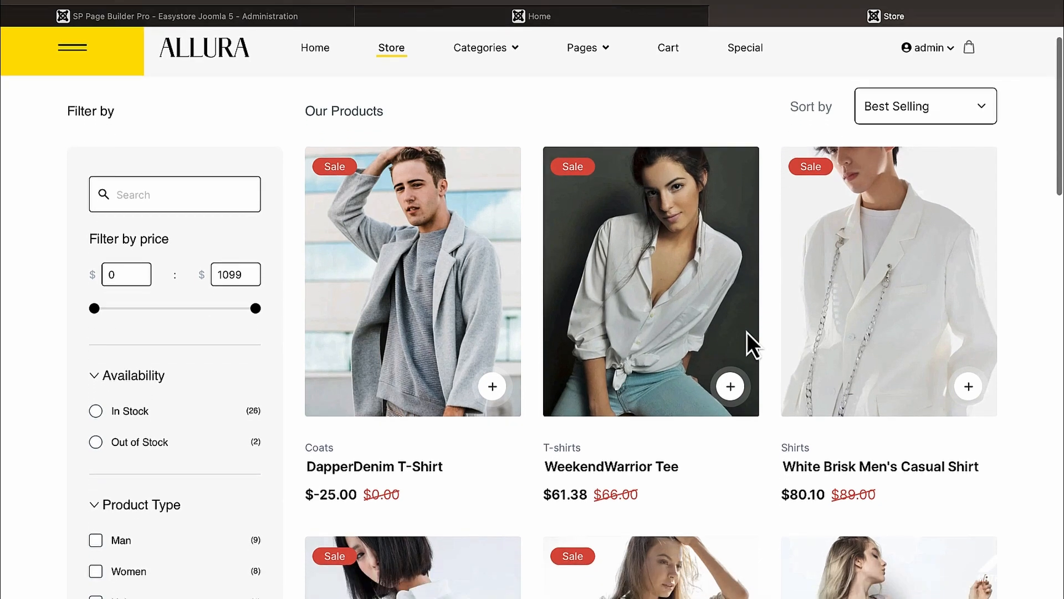
scroll(618, 453, "down", 3)
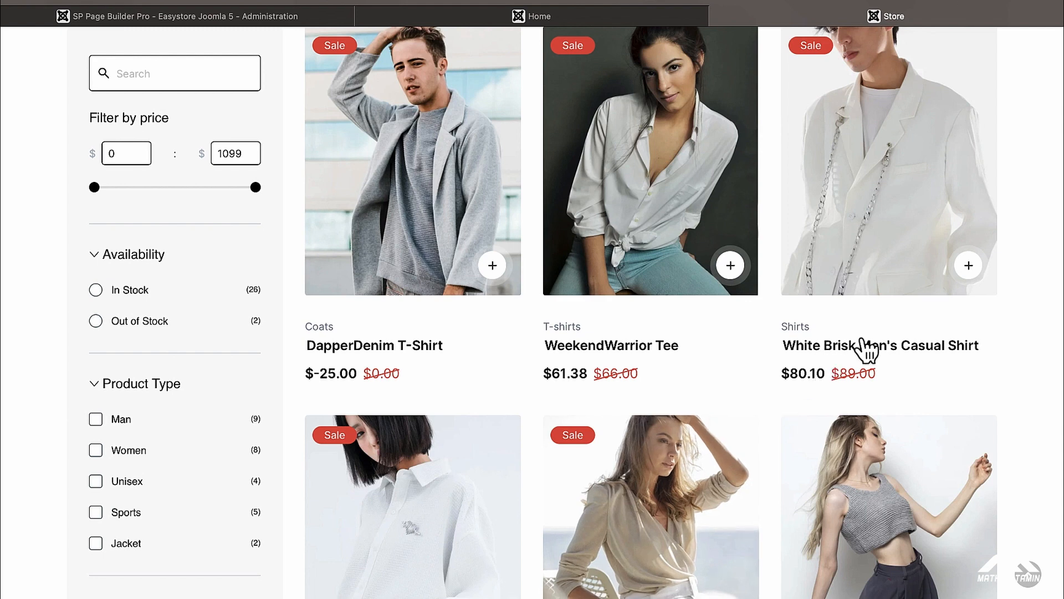
scroll(848, 355, "up", 1)
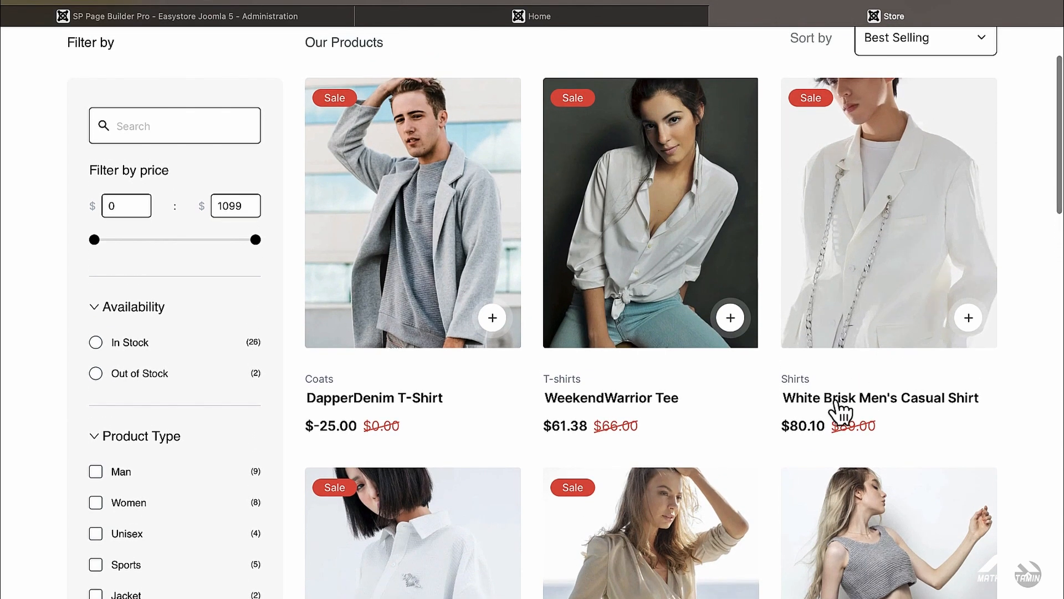
left_click(968, 319)
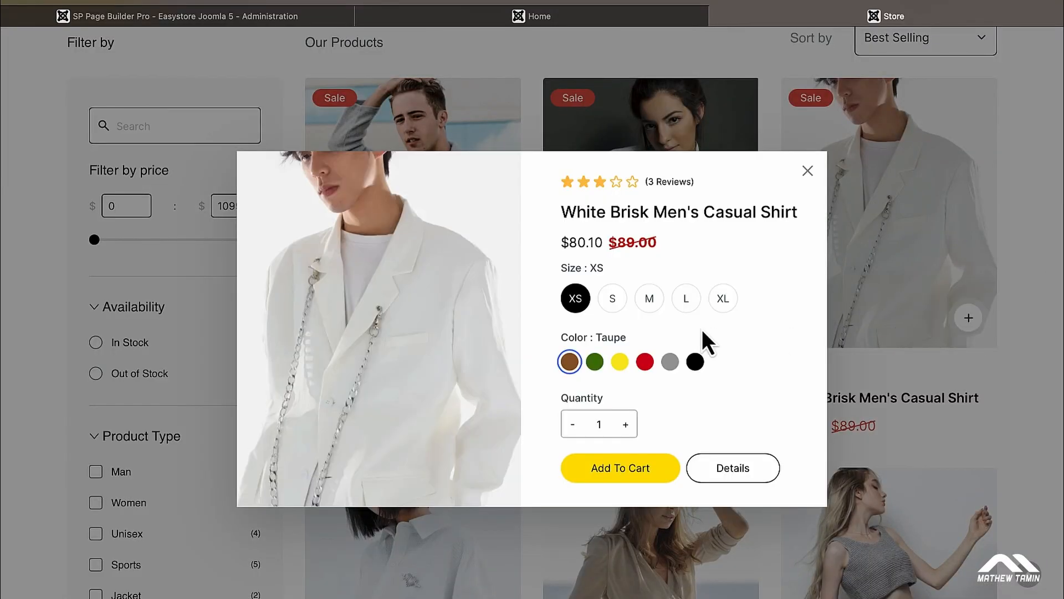
left_click(744, 471)
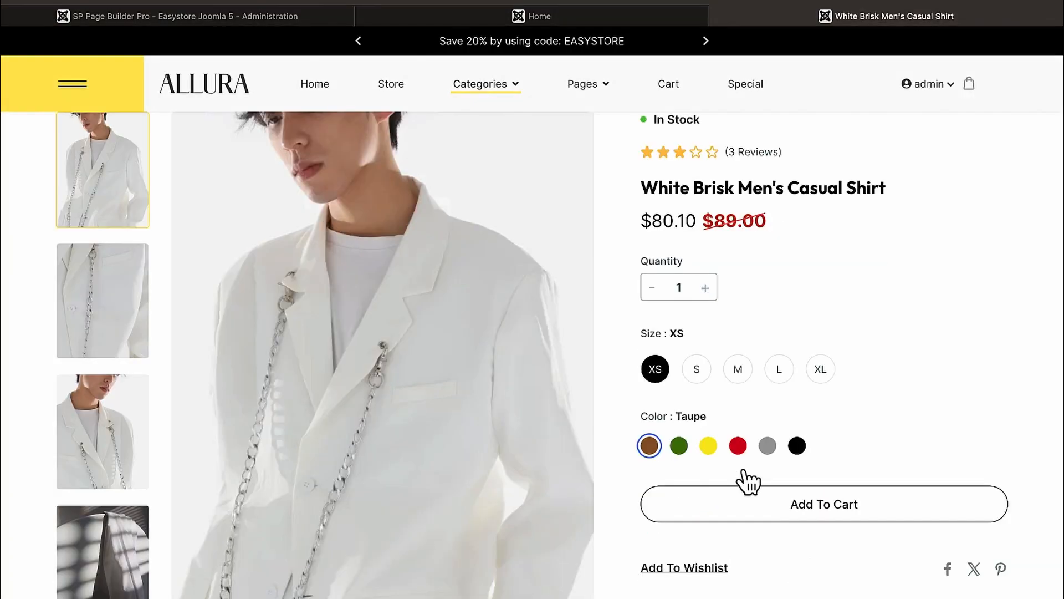
scroll(737, 479, "down", 3)
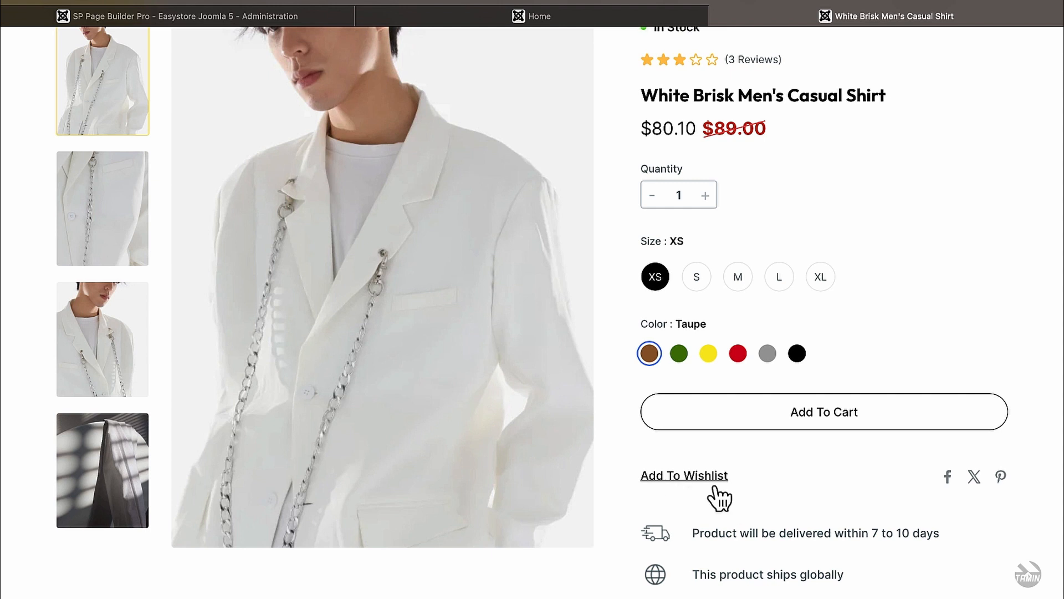
left_click(687, 480)
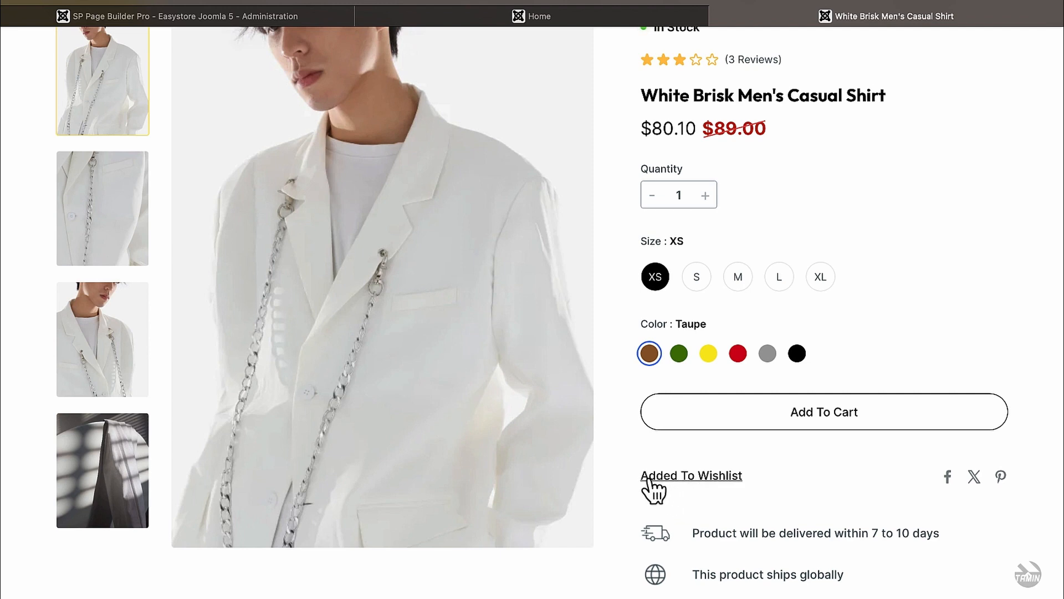
scroll(690, 485, "down", 6)
scroll(687, 480, "up", 4)
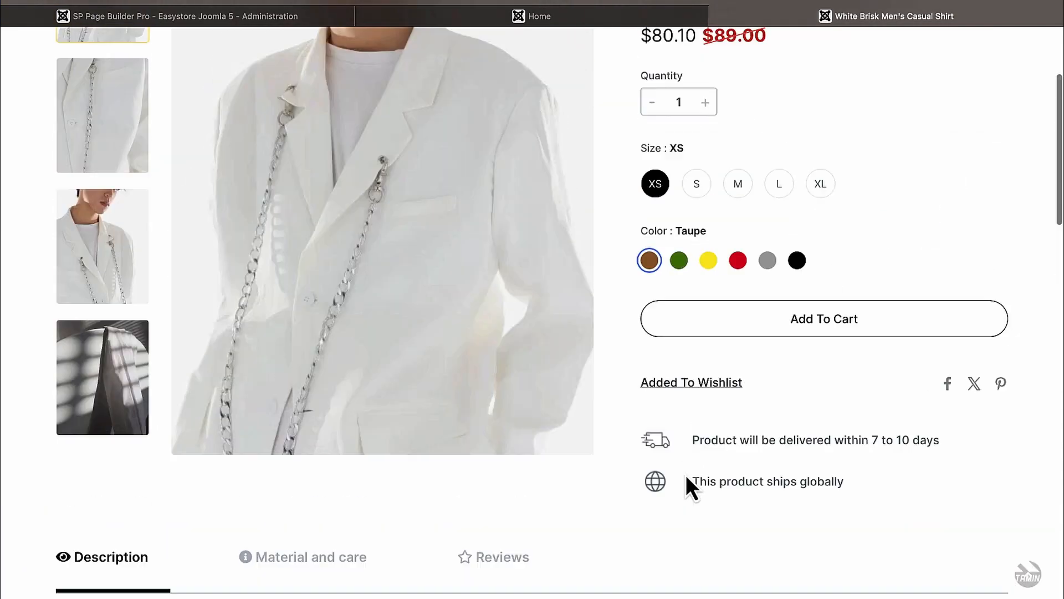
scroll(686, 475, "up", 3)
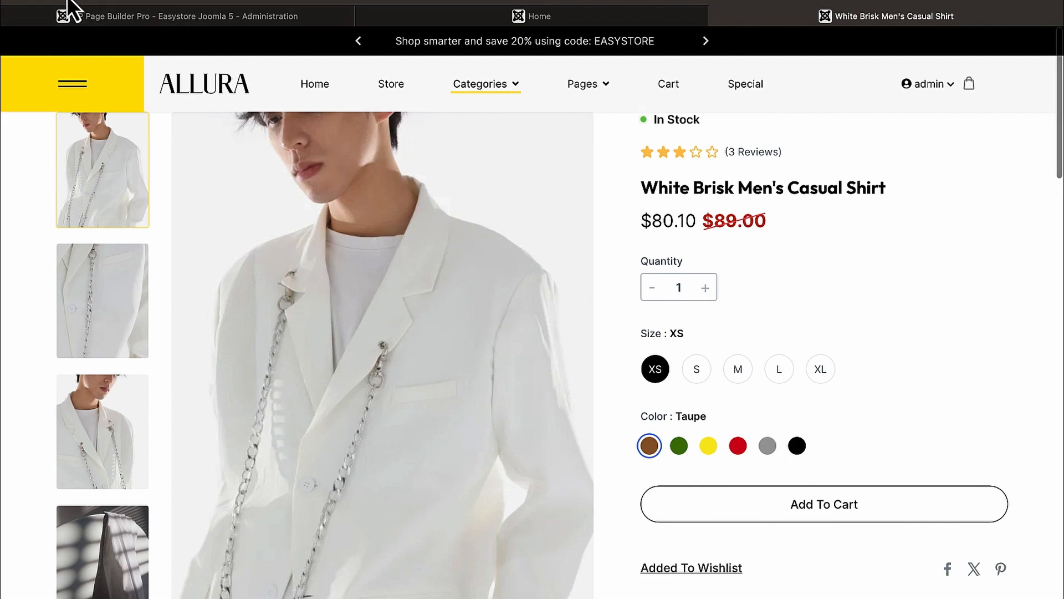
Step: Add the DapperDenim T-Shirt to the wishlist and bring up the account dropdown
key("alt+Left")
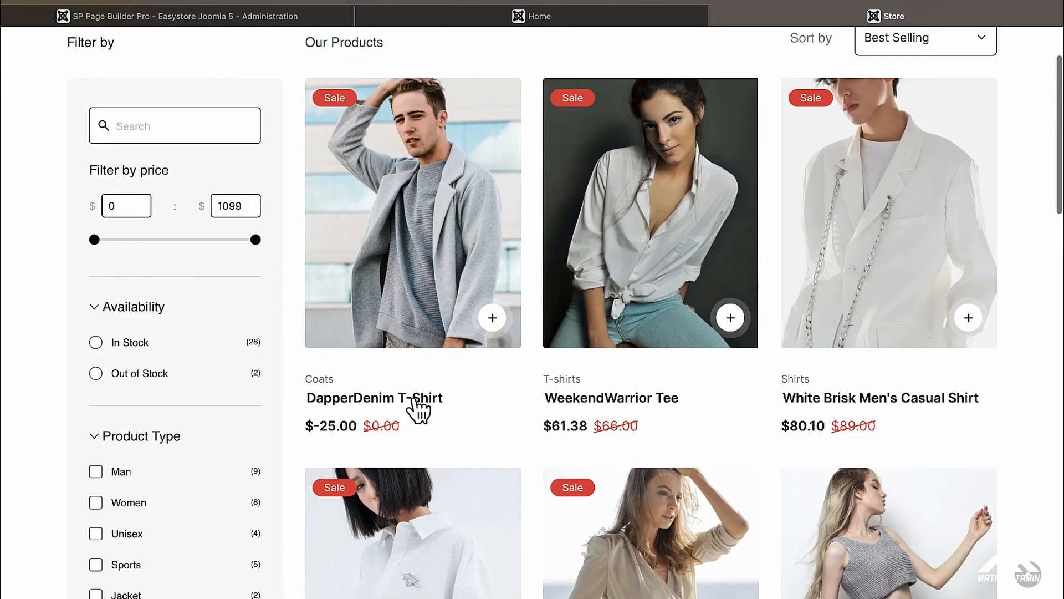
left_click(414, 398)
scroll(547, 388, "down", 3)
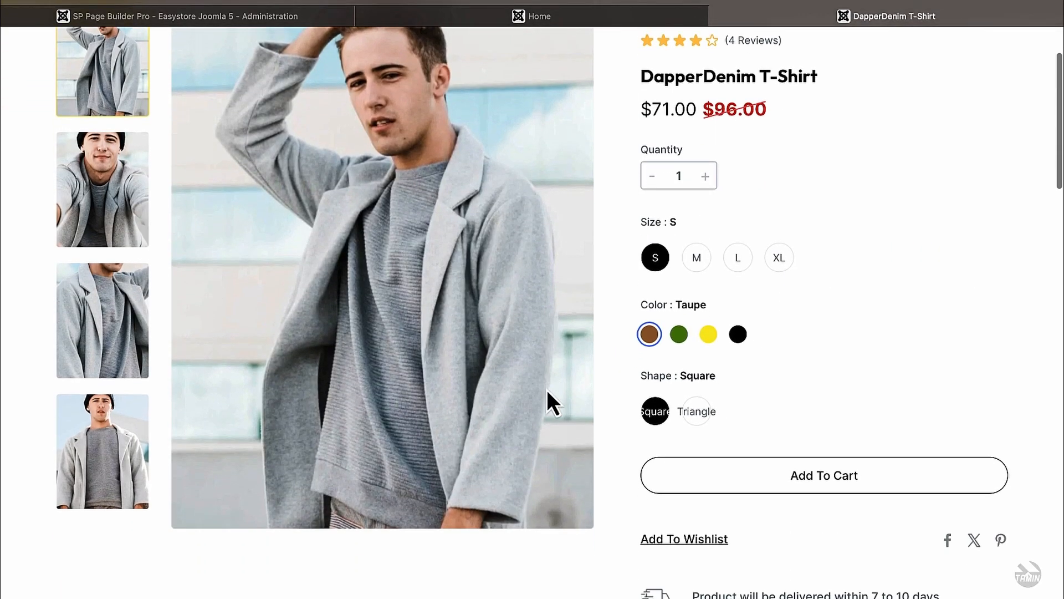
left_click(706, 534)
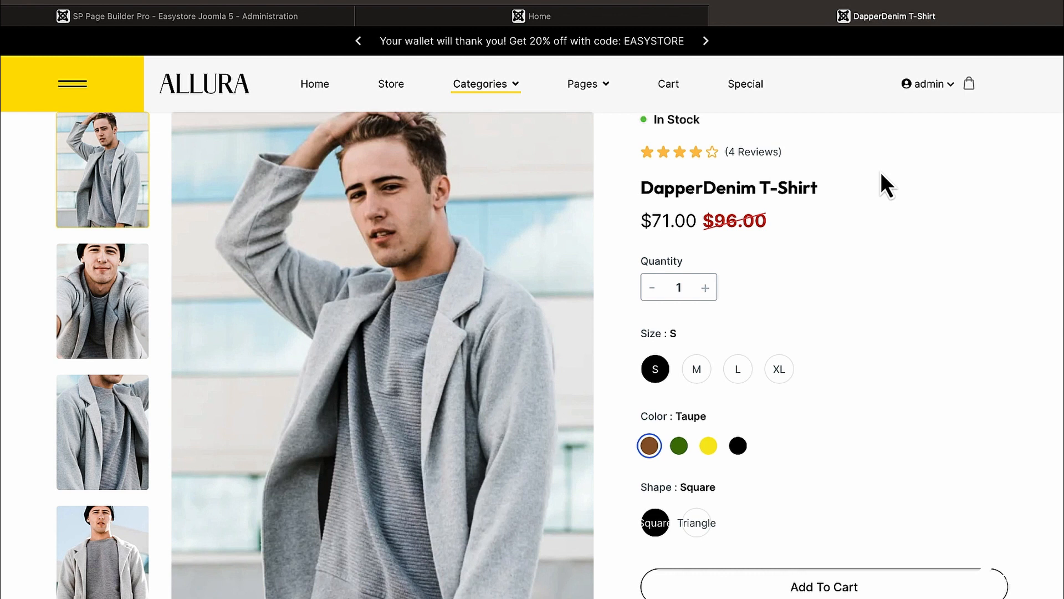
mouse_move(933, 88)
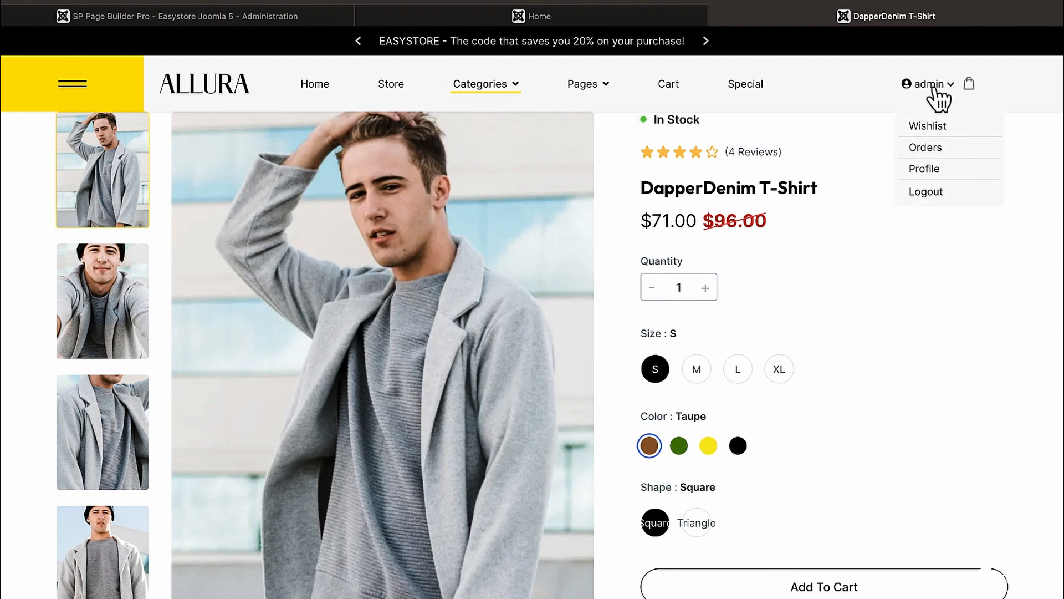
Step: From the wishlist, add the White Brisk Men's Casual Shirt to the cart
left_click(937, 131)
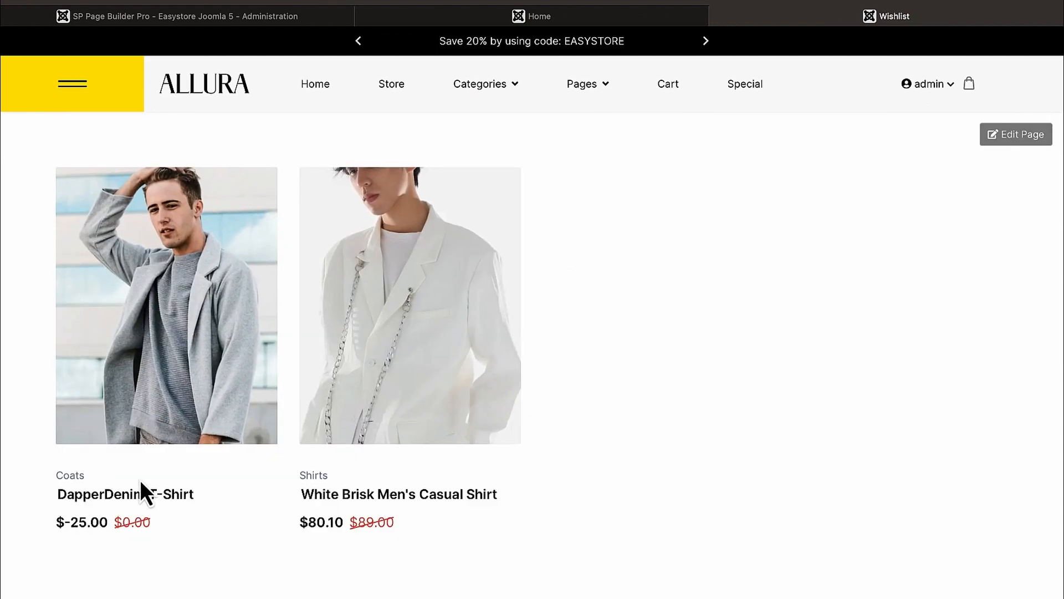
scroll(577, 328, "down", 2)
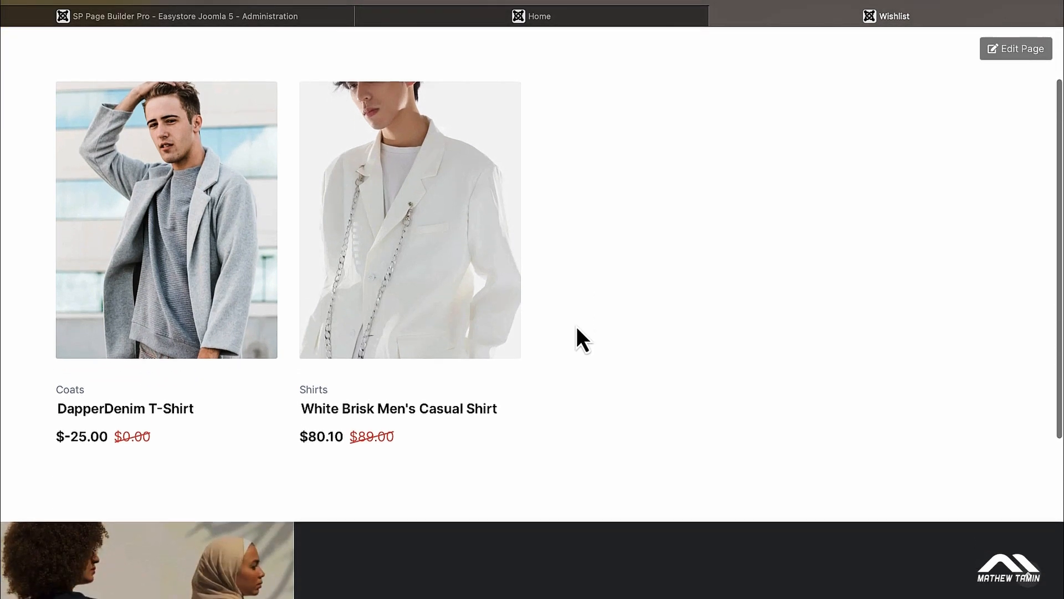
scroll(574, 347, "up", 2)
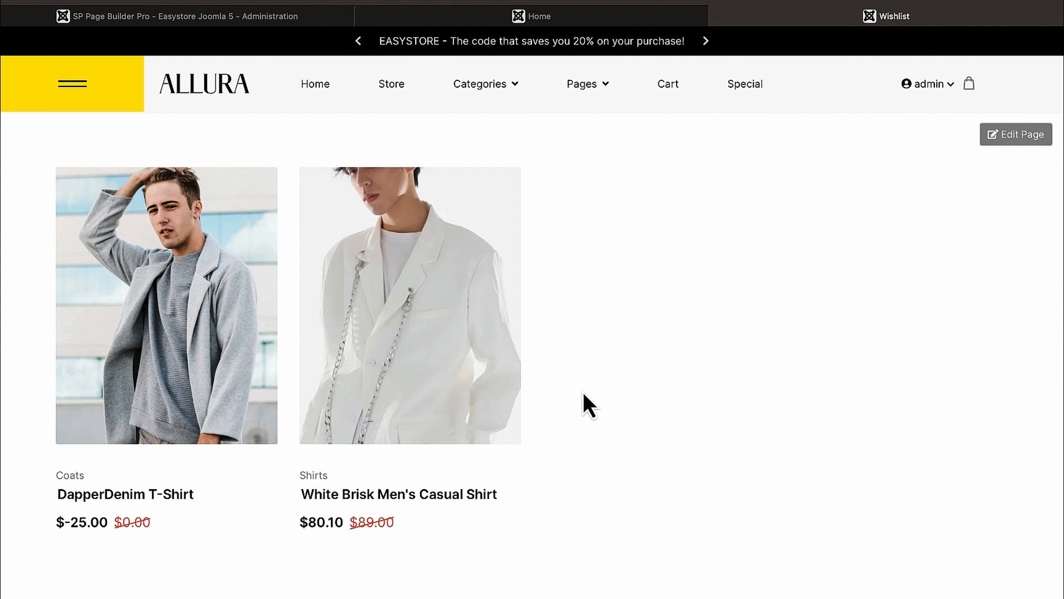
scroll(741, 324, "down", 1)
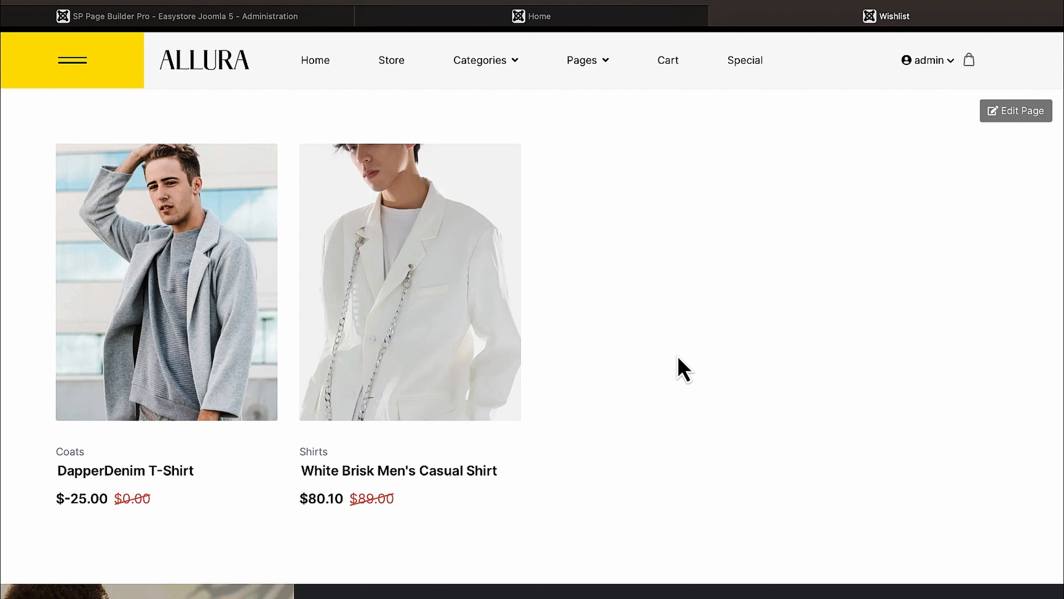
left_click(408, 477)
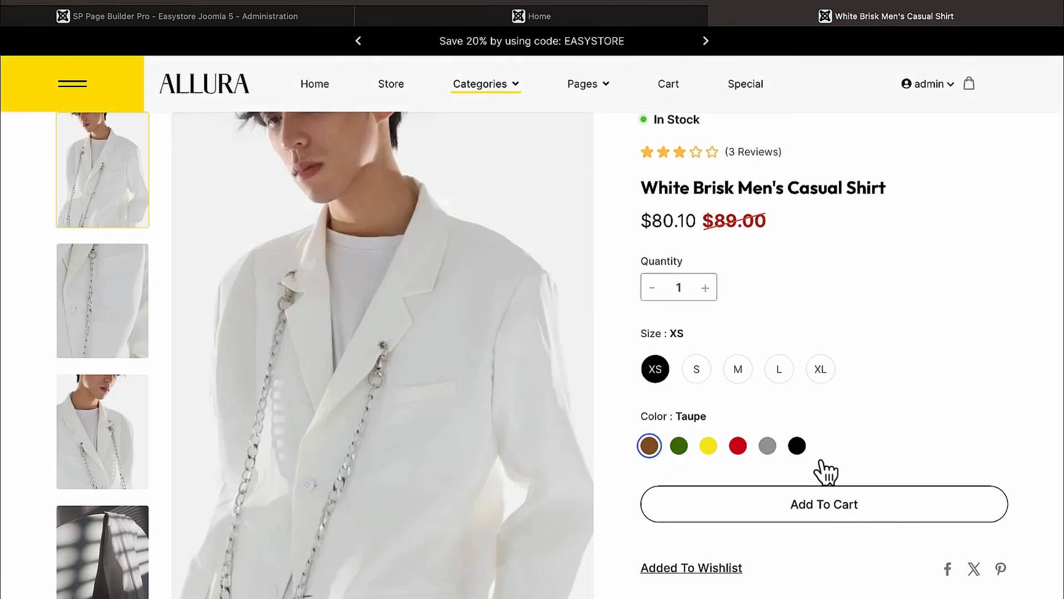
left_click(846, 509)
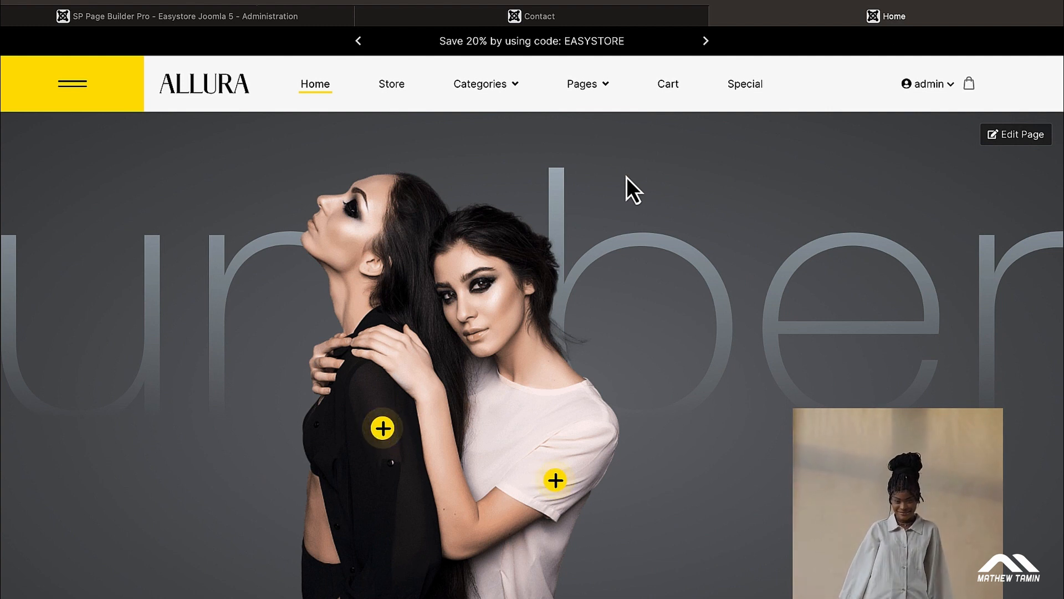
Step: Choose Contact under Pages in the top navigation
mouse_move(599, 93)
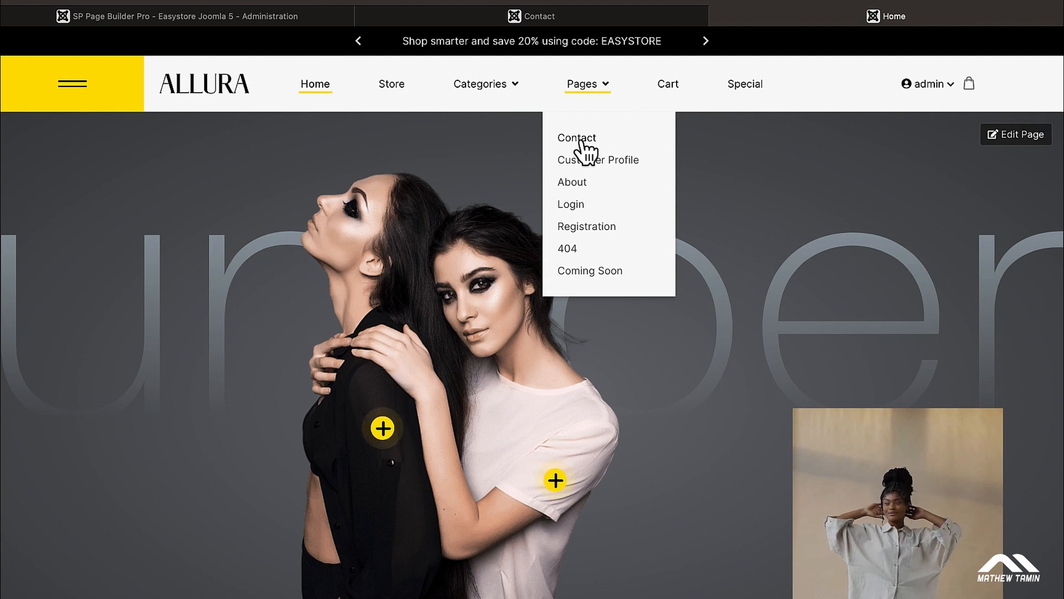
left_click(580, 143)
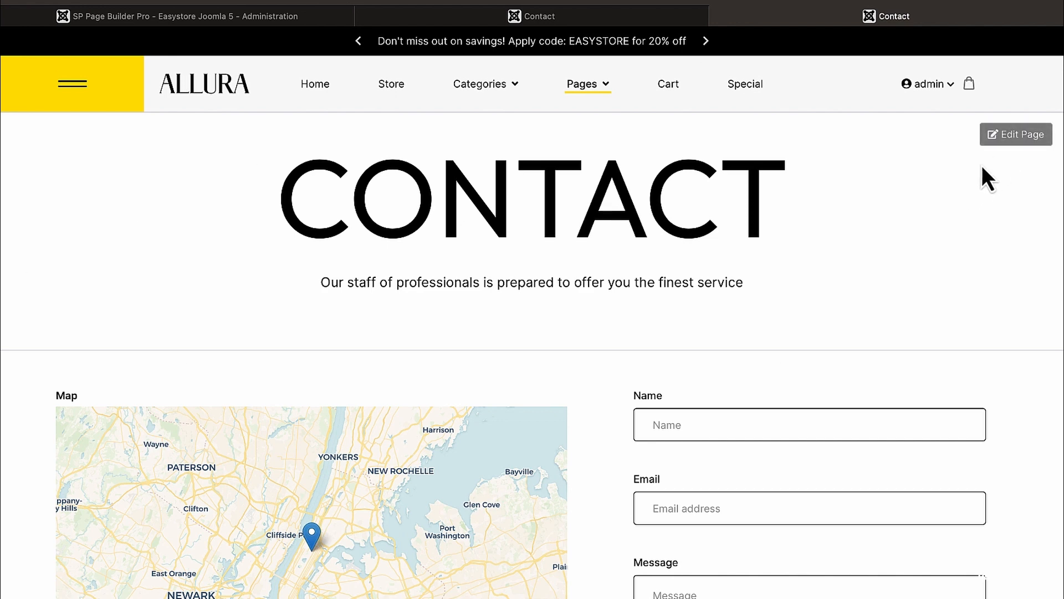
Step: Open the Contact page in SP Page Builder and inspect the contact form and map settings
left_click(1017, 142)
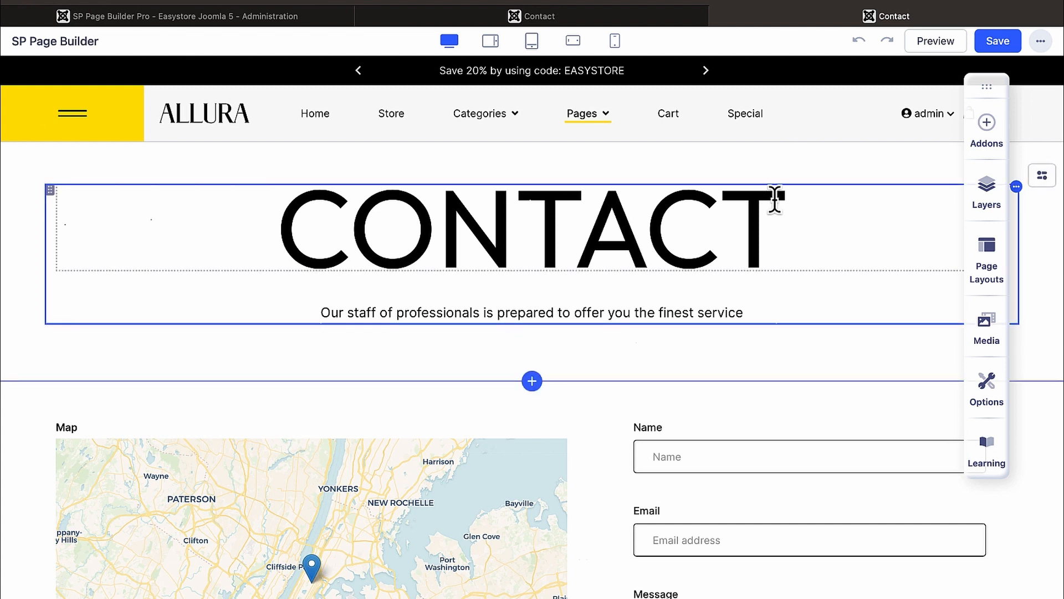
left_click(733, 506)
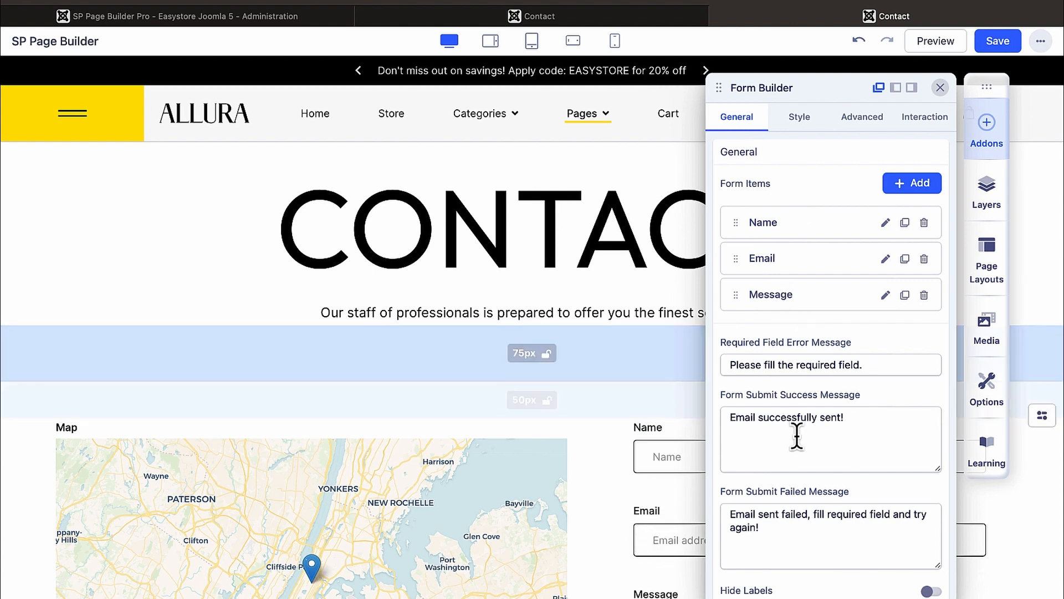
scroll(665, 346, "down", 2)
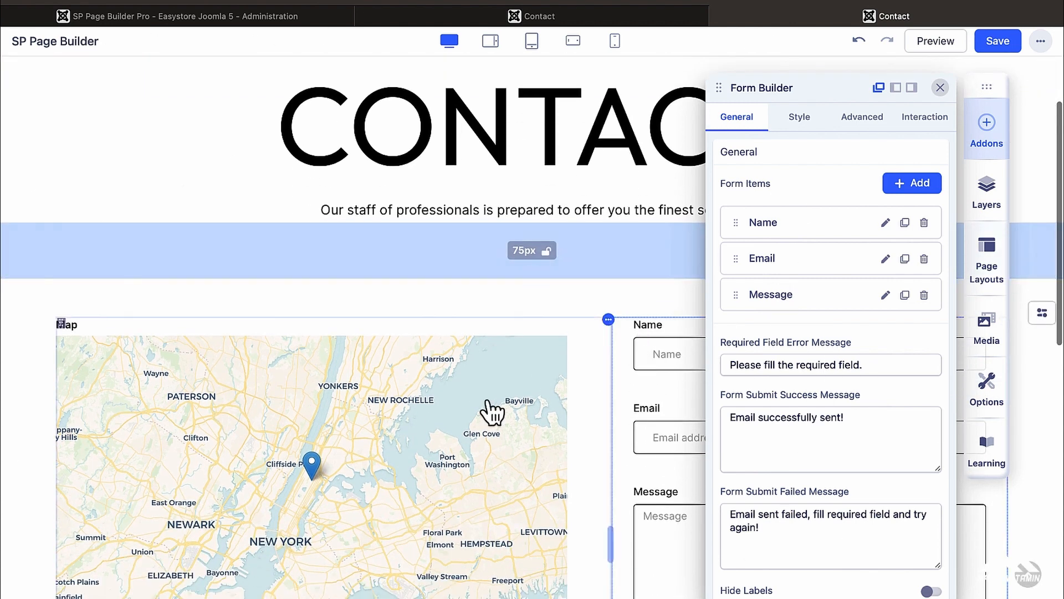
left_click(491, 411)
scroll(492, 412, "down", 10)
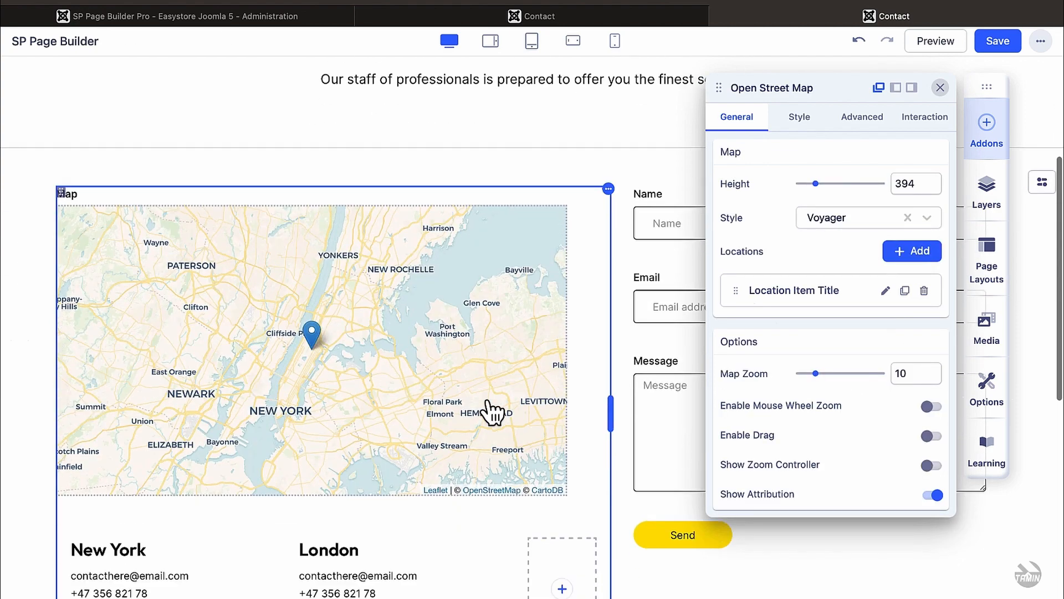
scroll(486, 401, "down", 1)
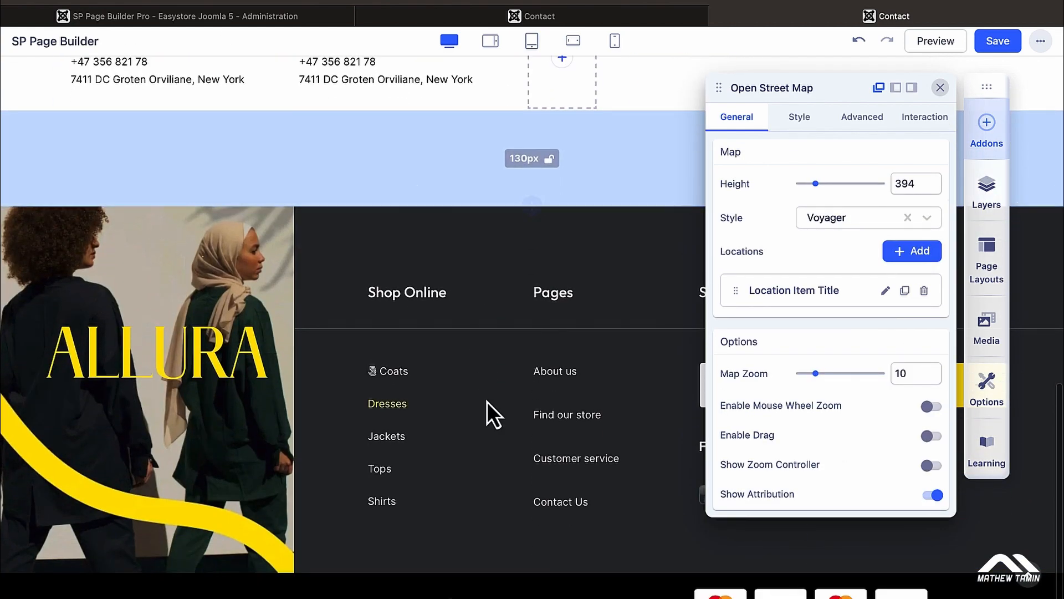
scroll(480, 360, "up", 1)
scroll(414, 333, "up", 15)
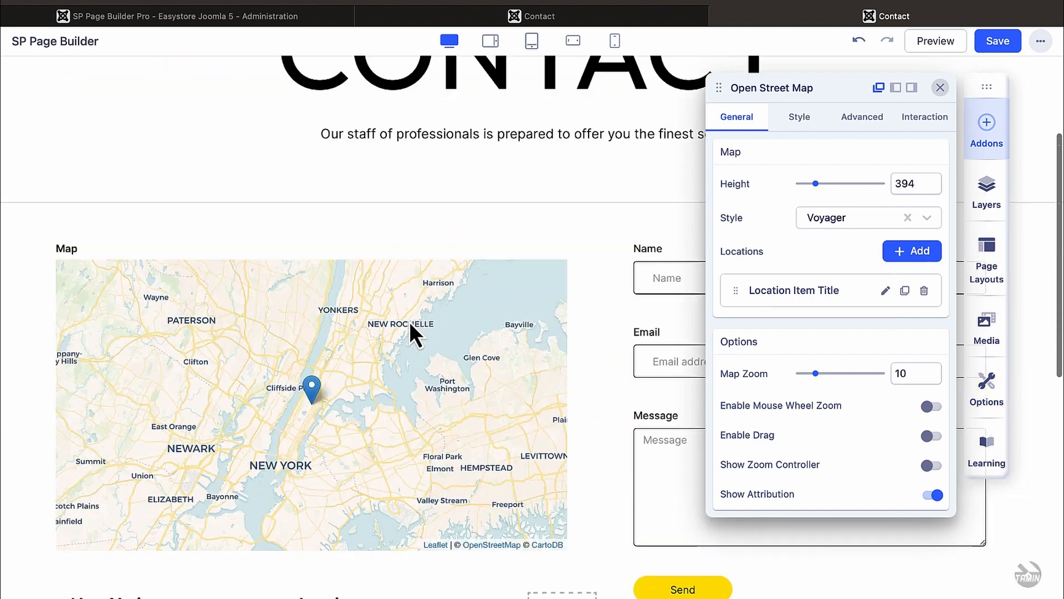
Step: Retype the final N of the CONTACT heading
left_click(485, 231)
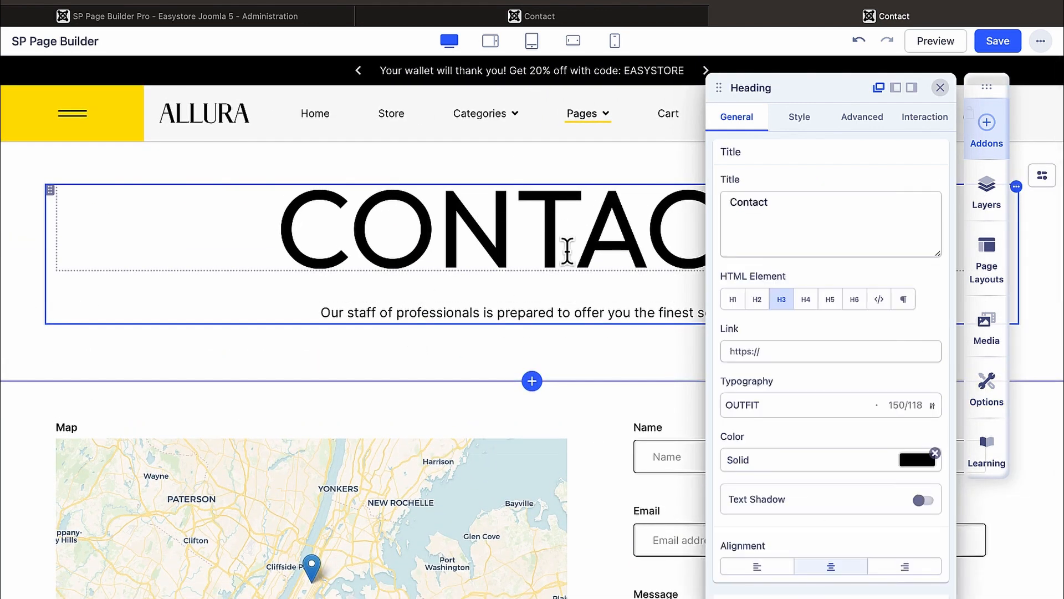
key("BackSpace")
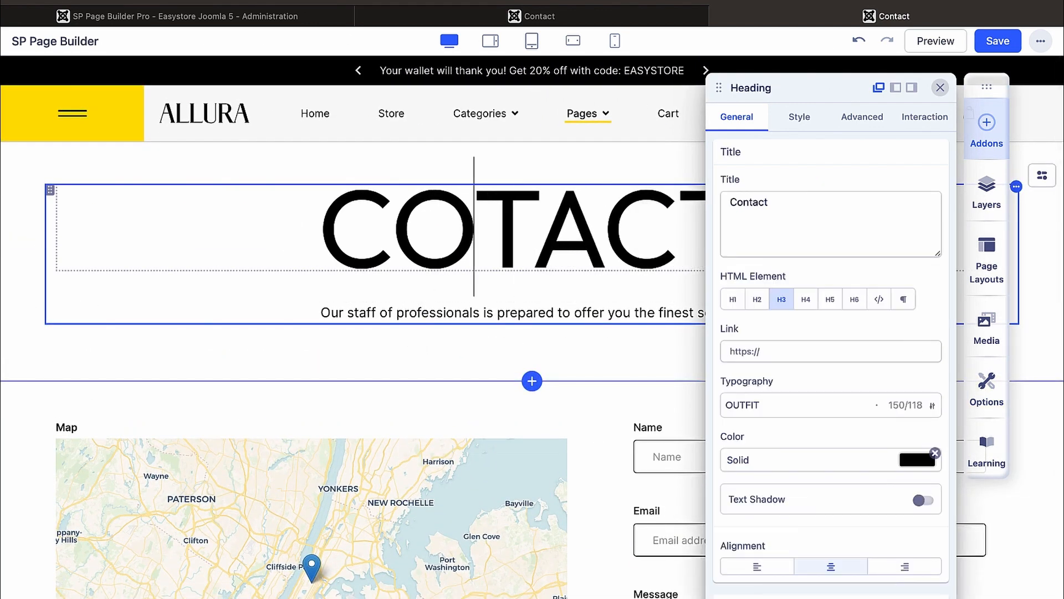
type("n")
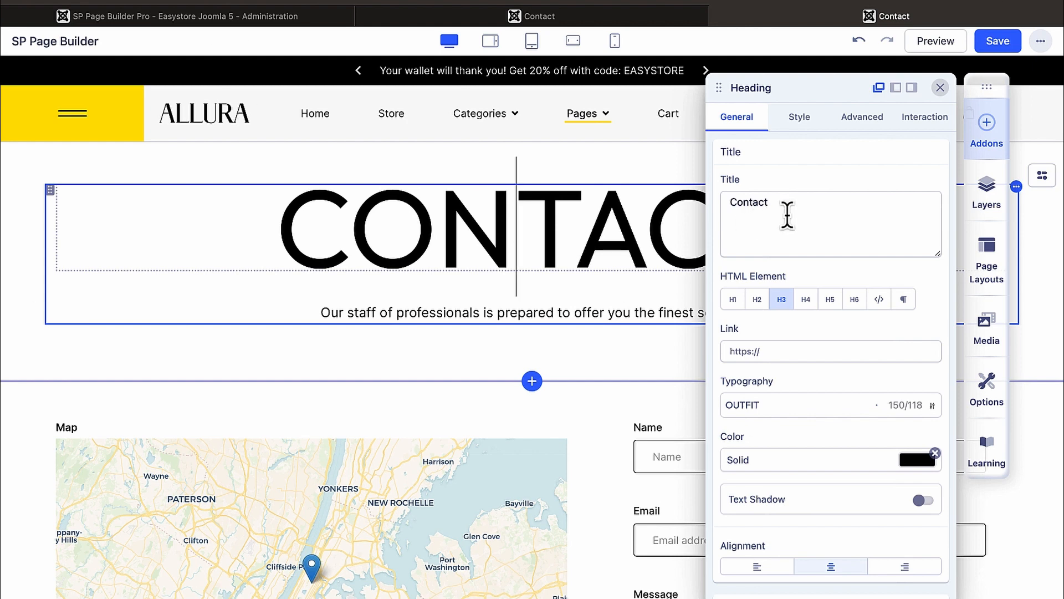
left_click(788, 215)
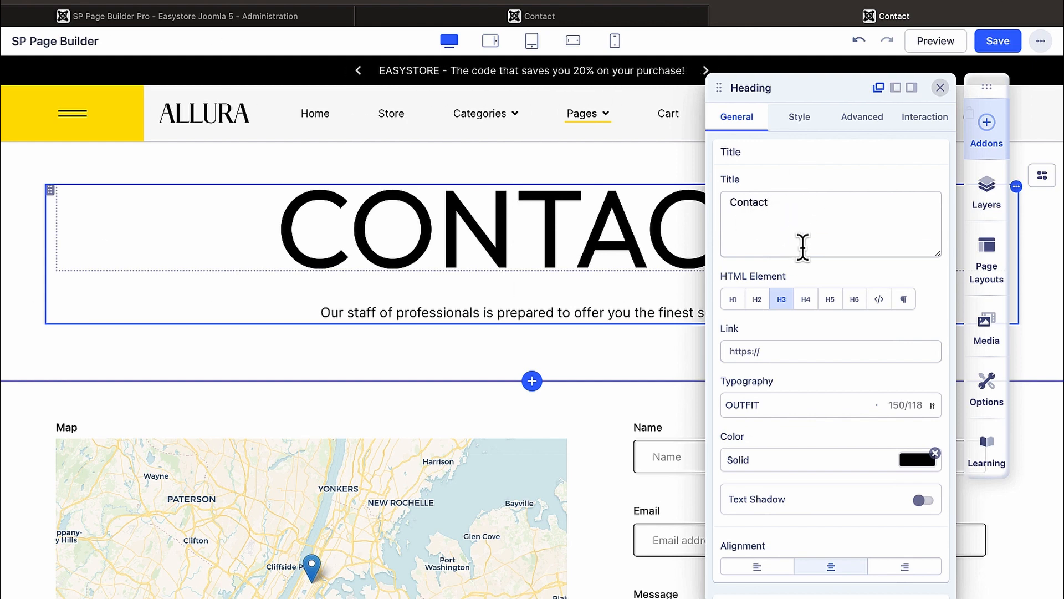
Step: Inspect the subtitle's link options, closing them without choosing a page
left_click(540, 312)
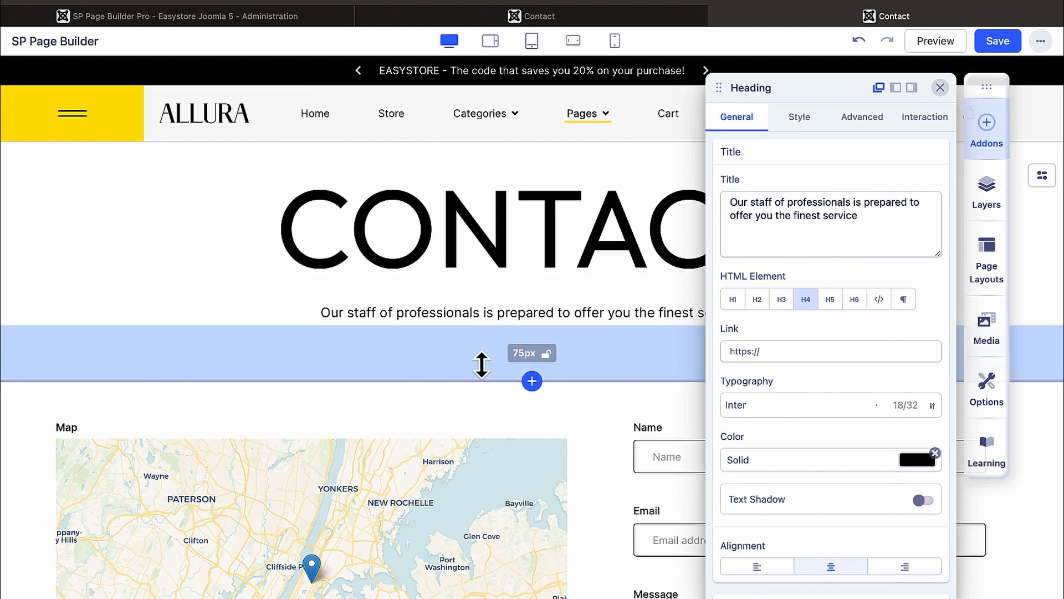
left_click(817, 352)
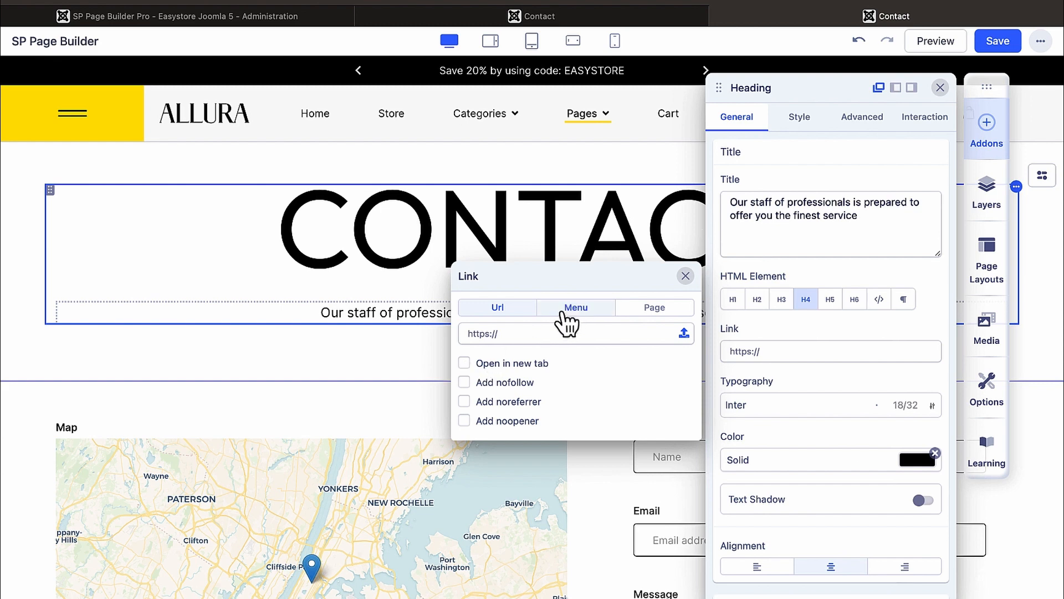
left_click(576, 313)
left_click(657, 319)
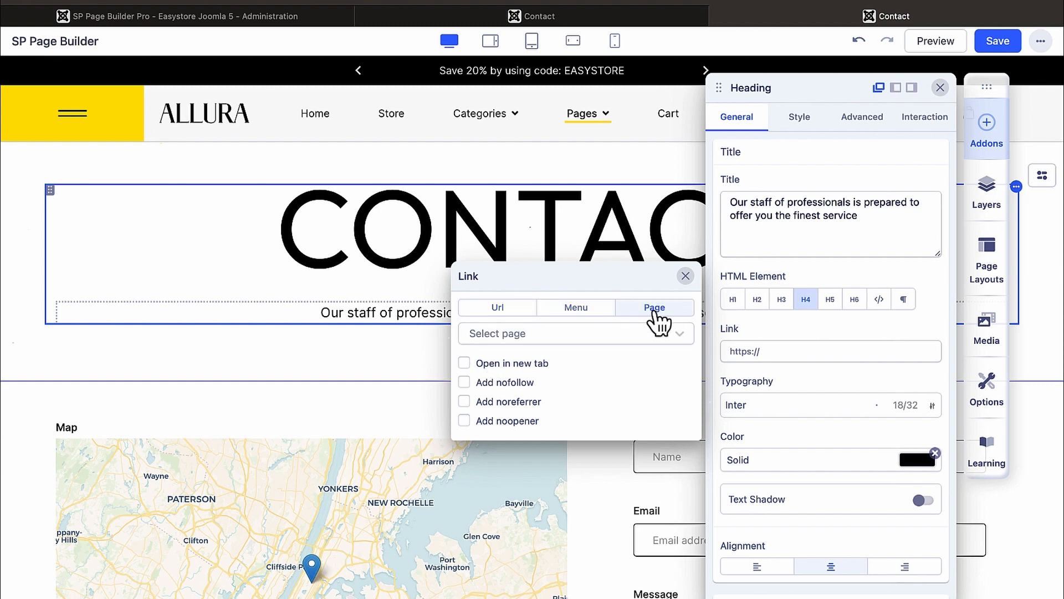
left_click(664, 334)
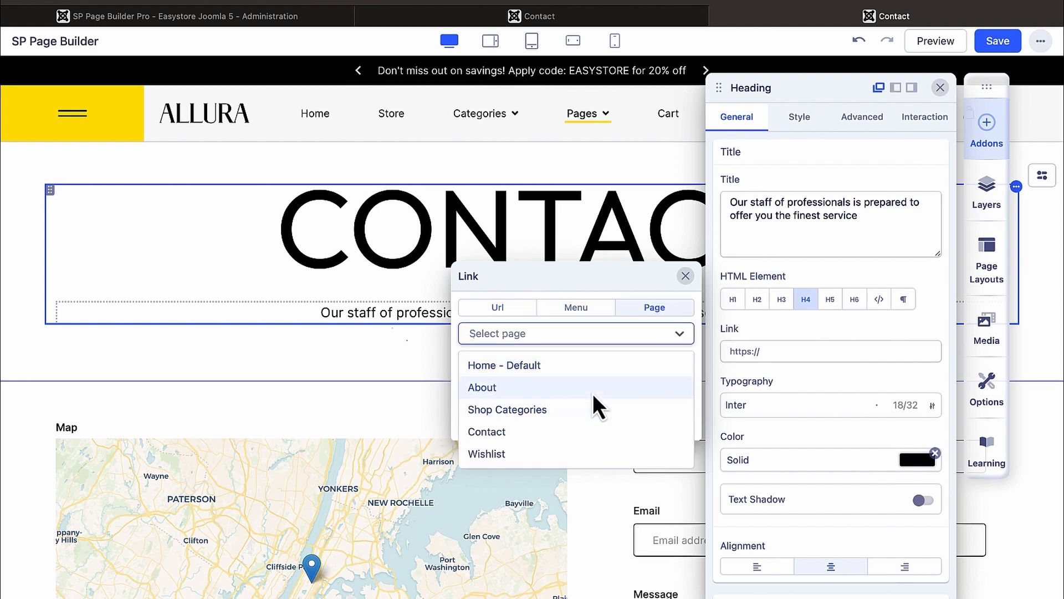
left_click(427, 157)
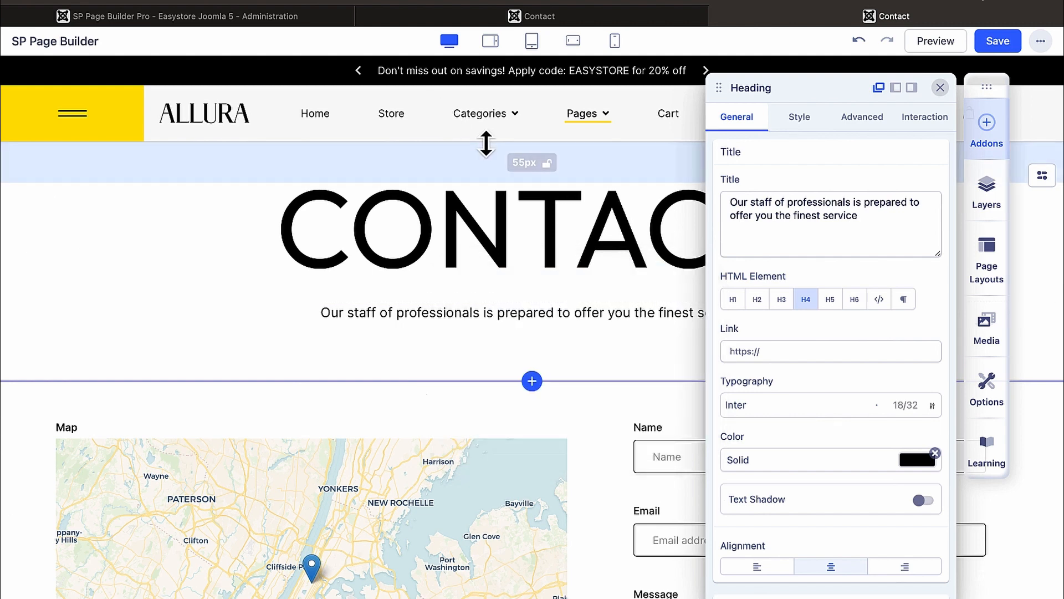
Step: Close the heading settings and preview the Contact page in a new tab
left_click(940, 88)
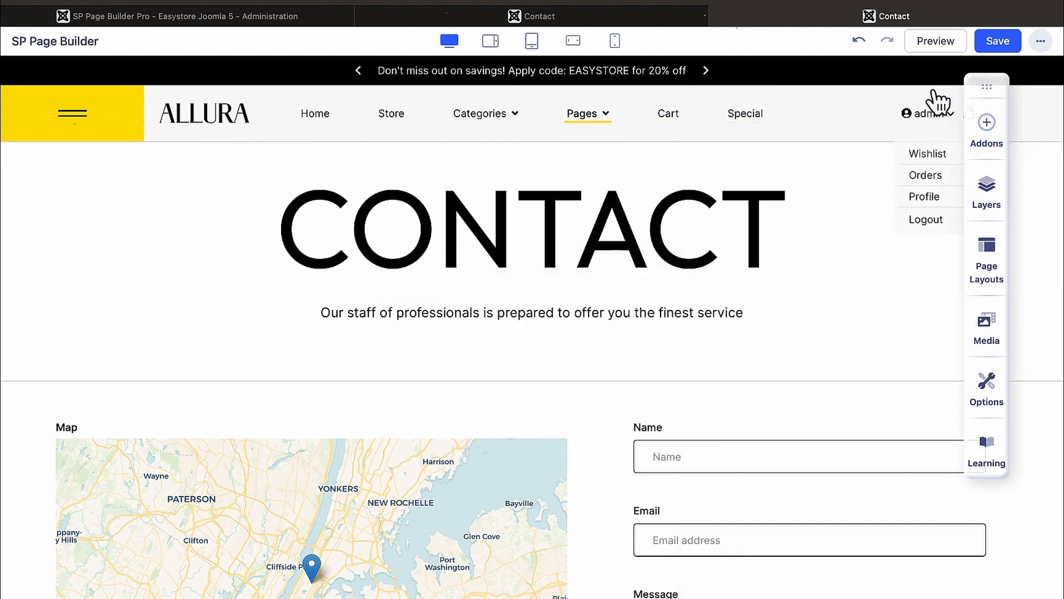
mouse_move(627, 148)
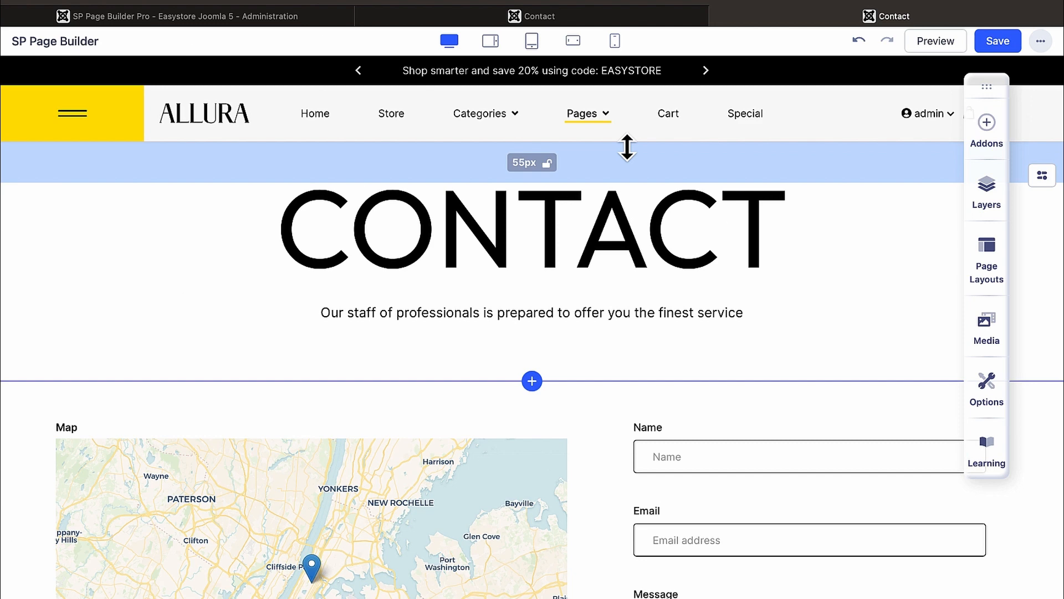
left_click(935, 44)
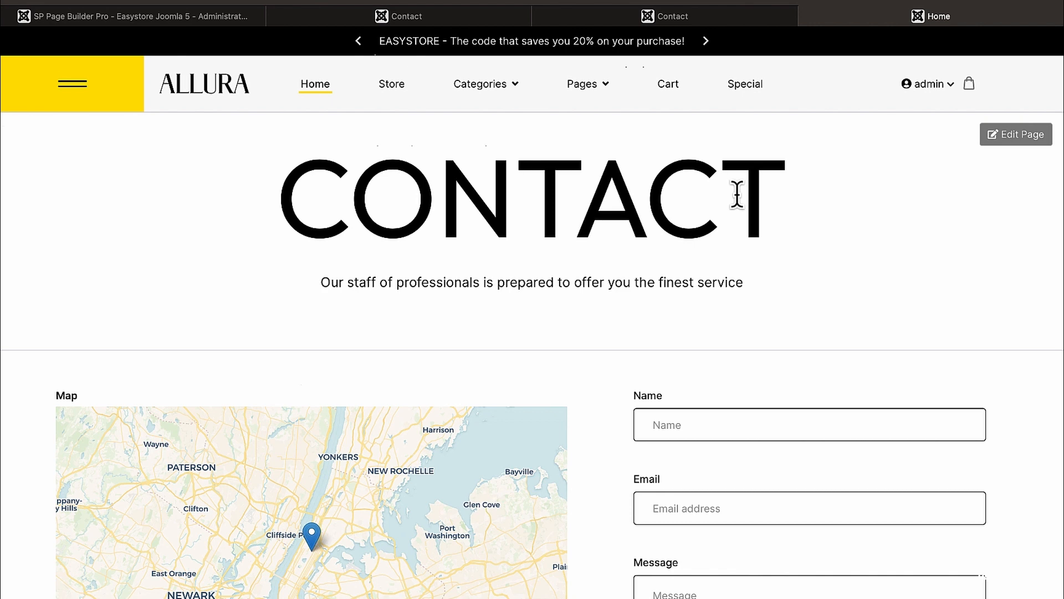
Step: Go to the Customer Profile page from the account menu
scroll(641, 211, "down", 2)
scroll(642, 211, "up", 2)
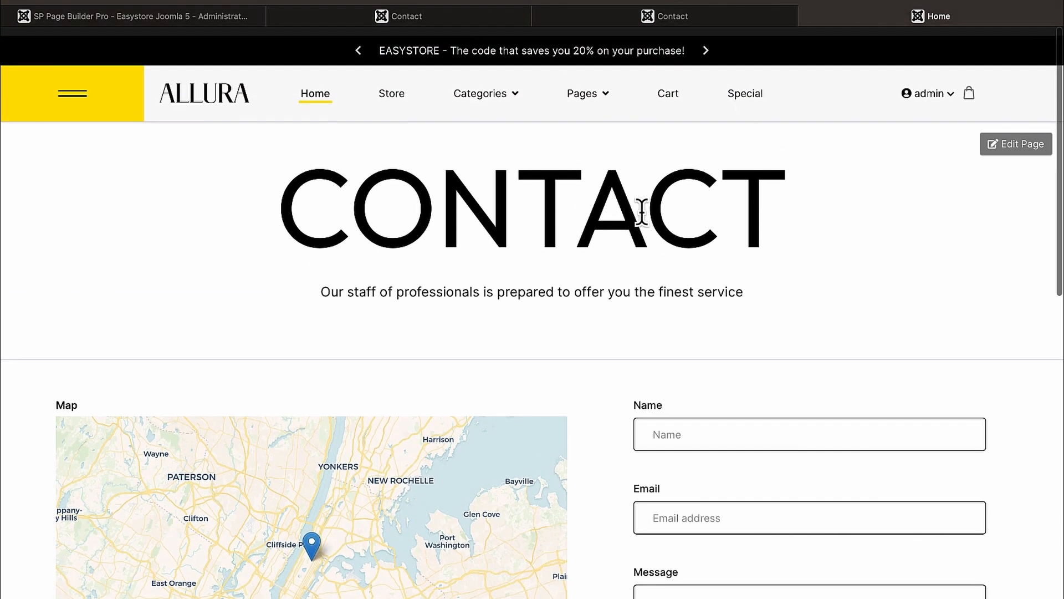
mouse_move(595, 98)
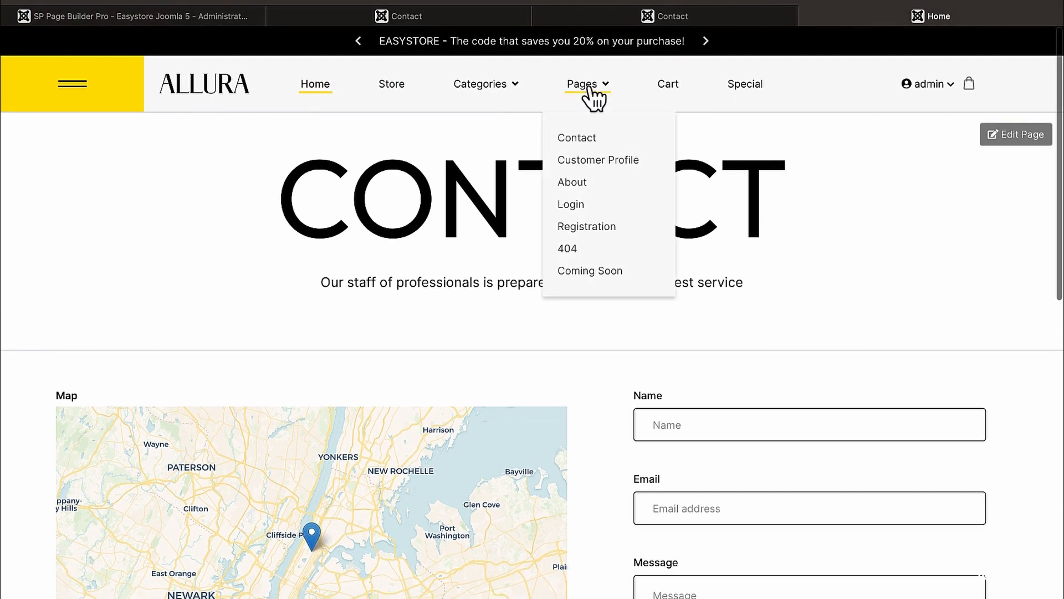
left_click(611, 175)
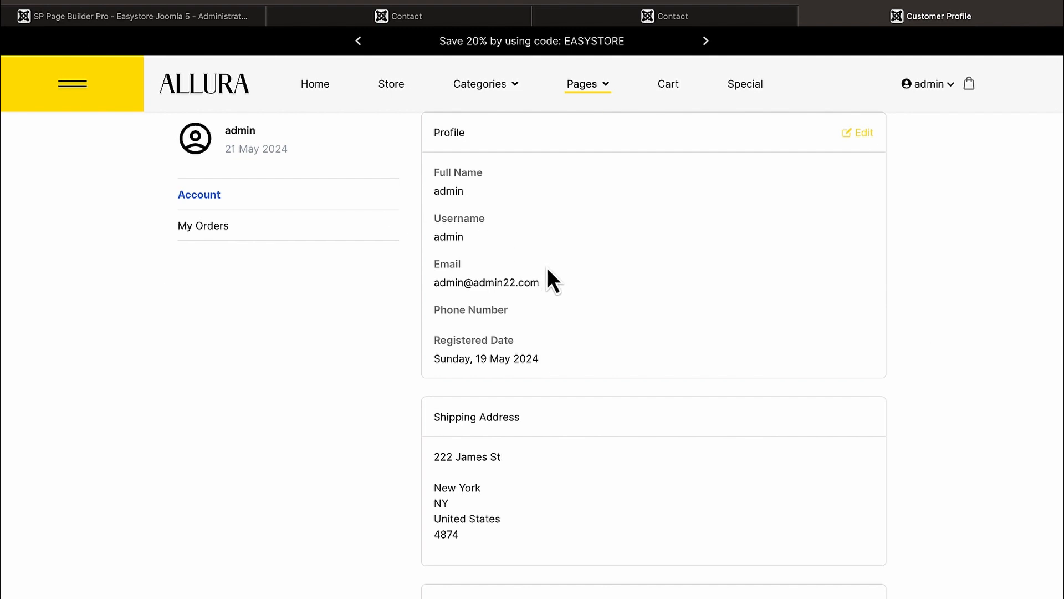
scroll(548, 270, "down", 3)
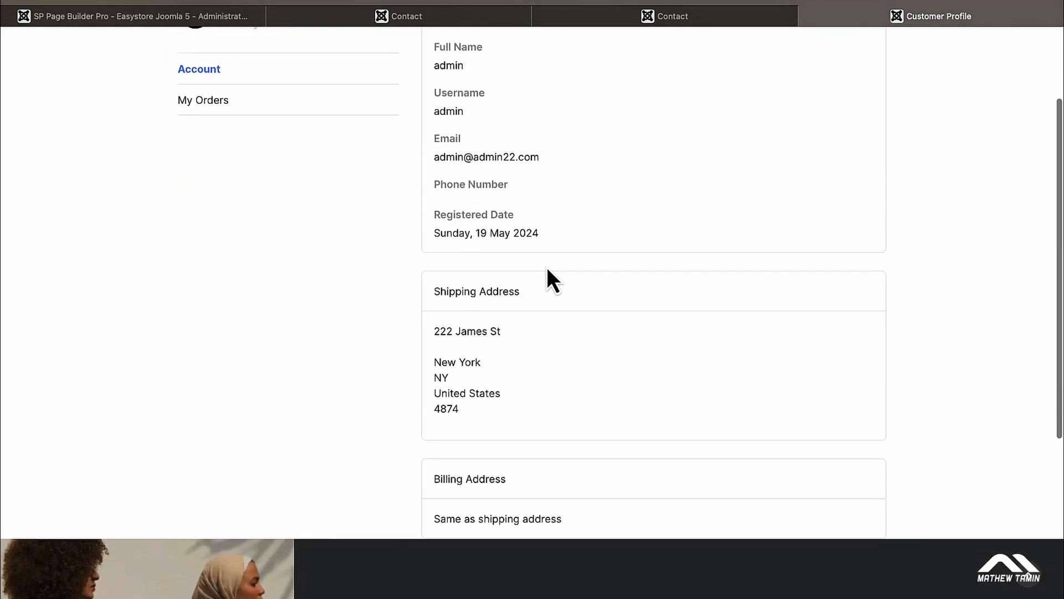
scroll(546, 268, "up", 3)
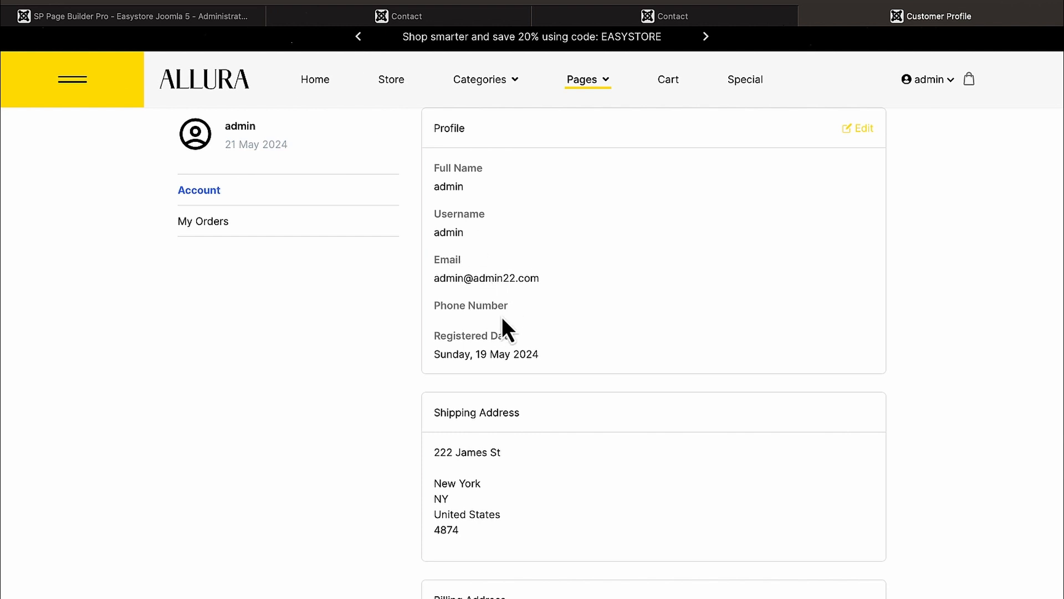
Step: Check the account's order history, then go to the About page under Pages
scroll(502, 317, "down", 3)
scroll(501, 317, "up", 3)
scroll(501, 313, "down", 1)
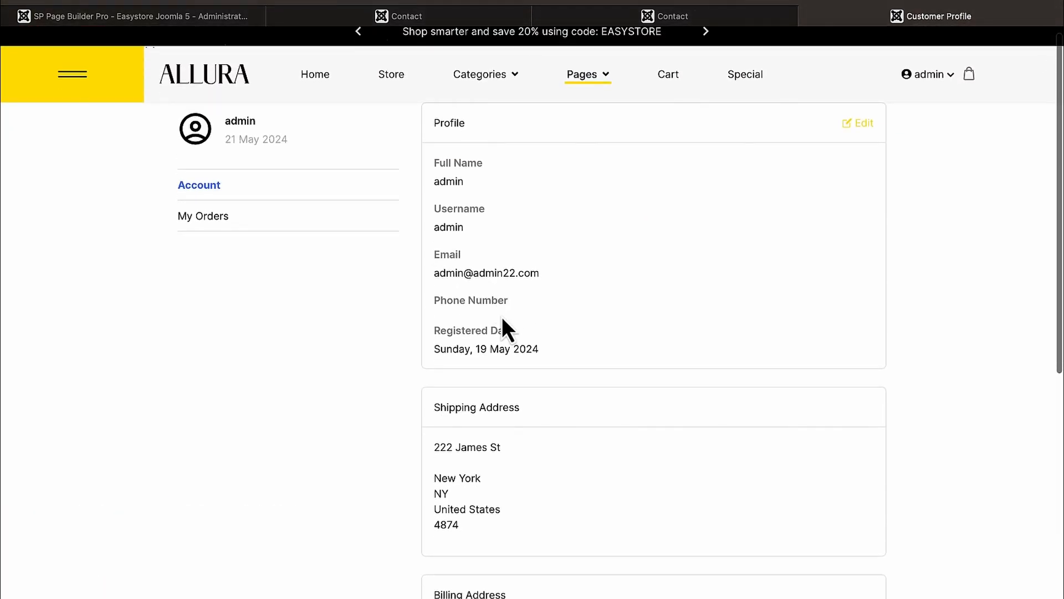
scroll(487, 442, "down", 3)
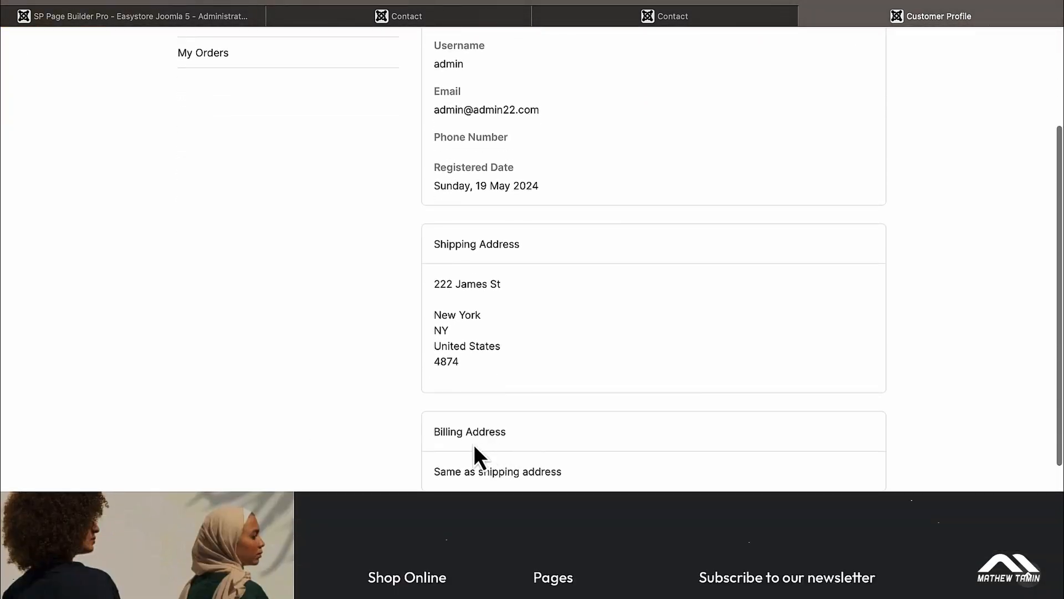
scroll(479, 441, "up", 3)
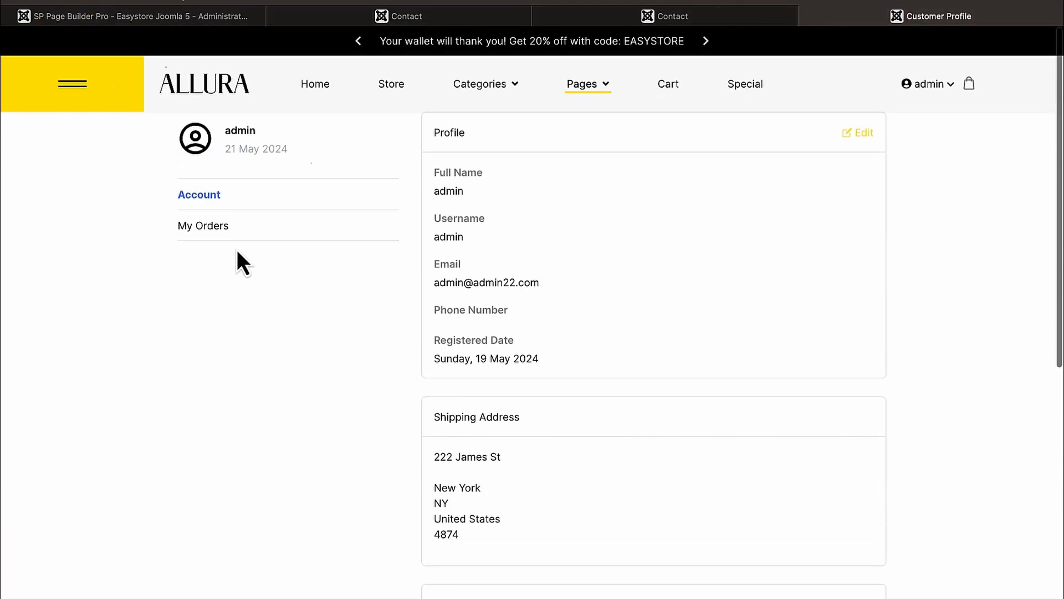
left_click(208, 227)
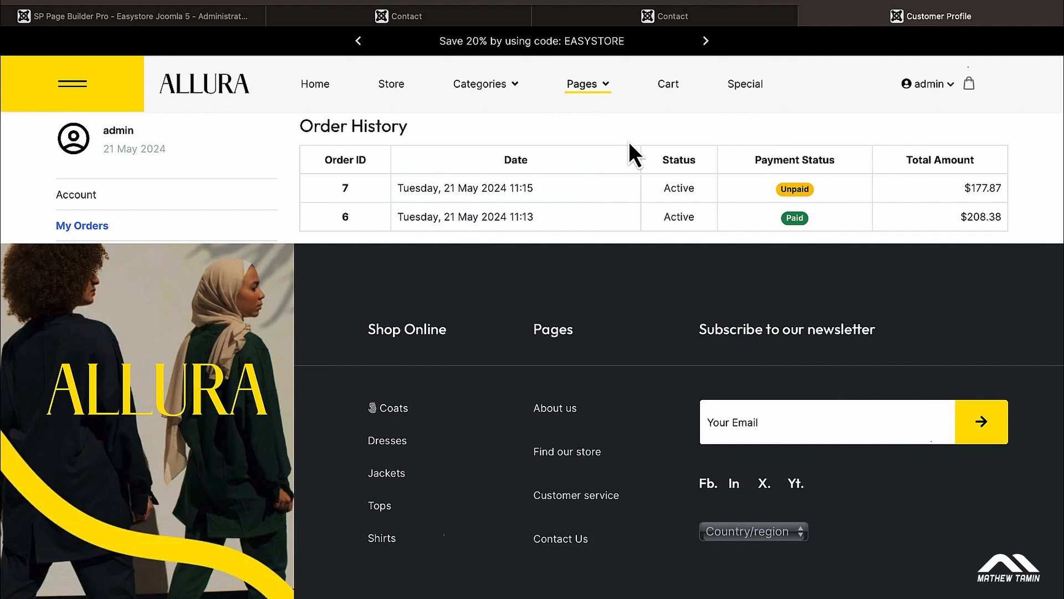
mouse_move(584, 89)
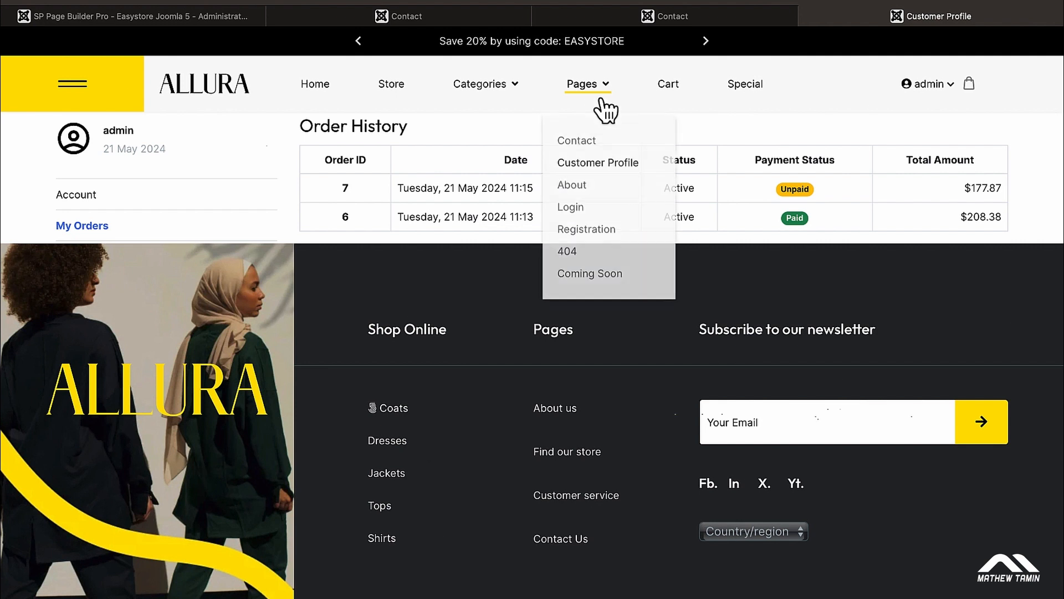
left_click(579, 191)
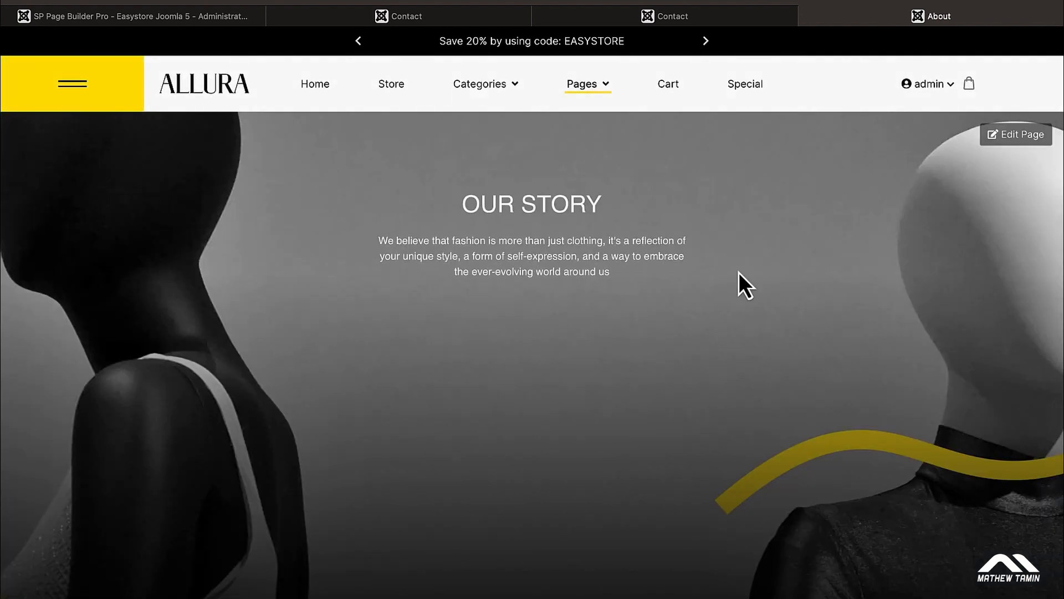
Step: Edit the About page and select the OUR STORY heading (title 'Our Story', H2)
left_click(1018, 138)
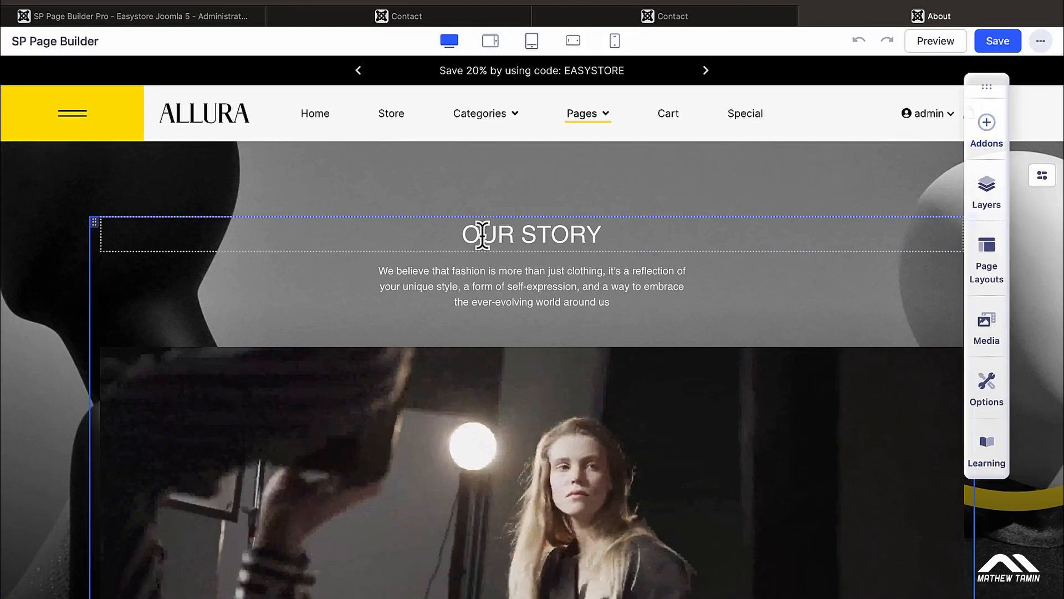
left_click(454, 238)
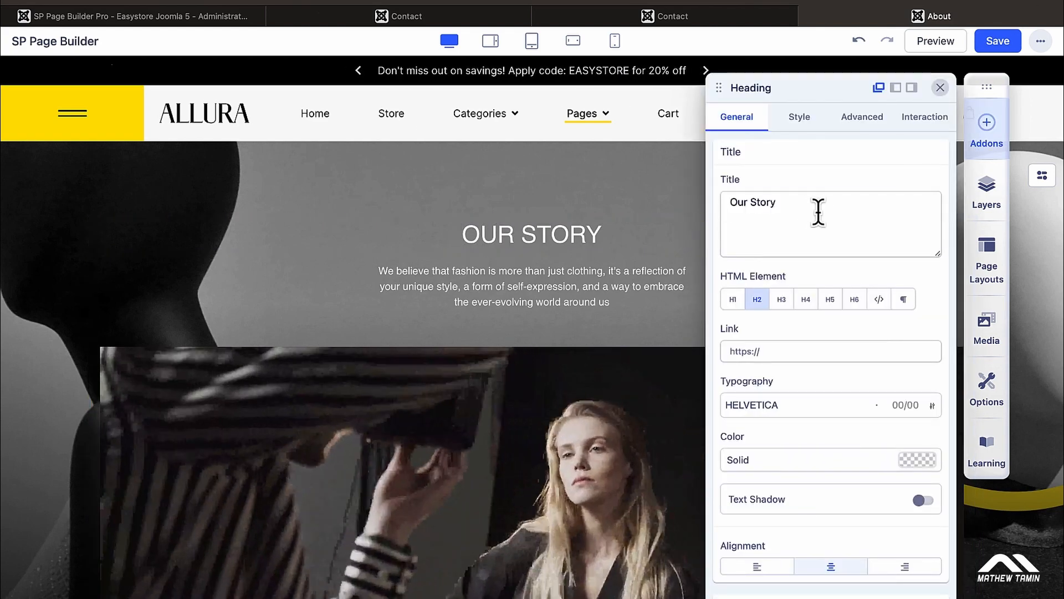
left_click(805, 206)
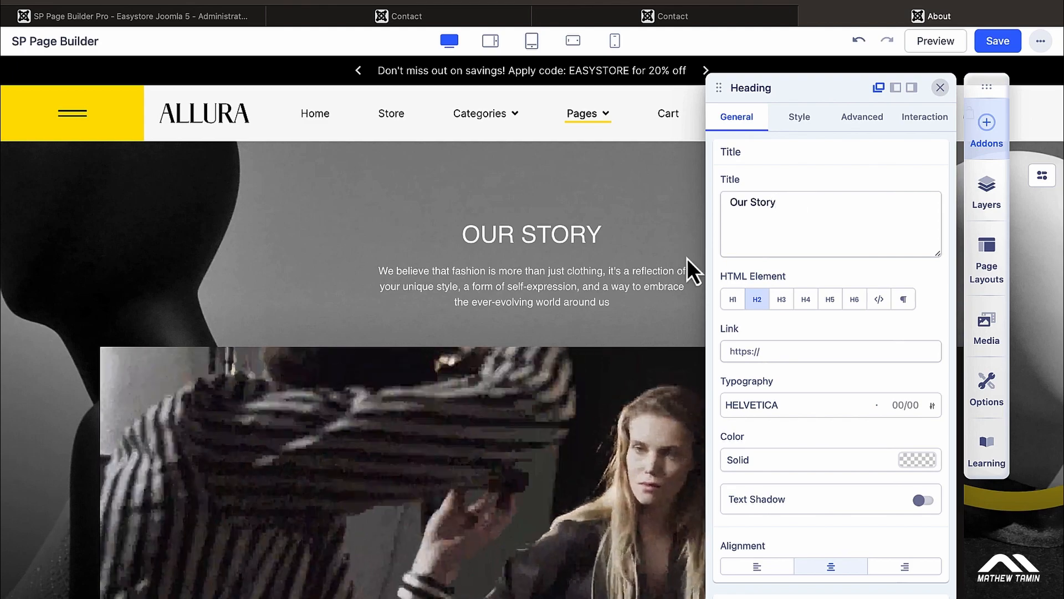
scroll(544, 322, "down", 1)
scroll(543, 323, "down", 10)
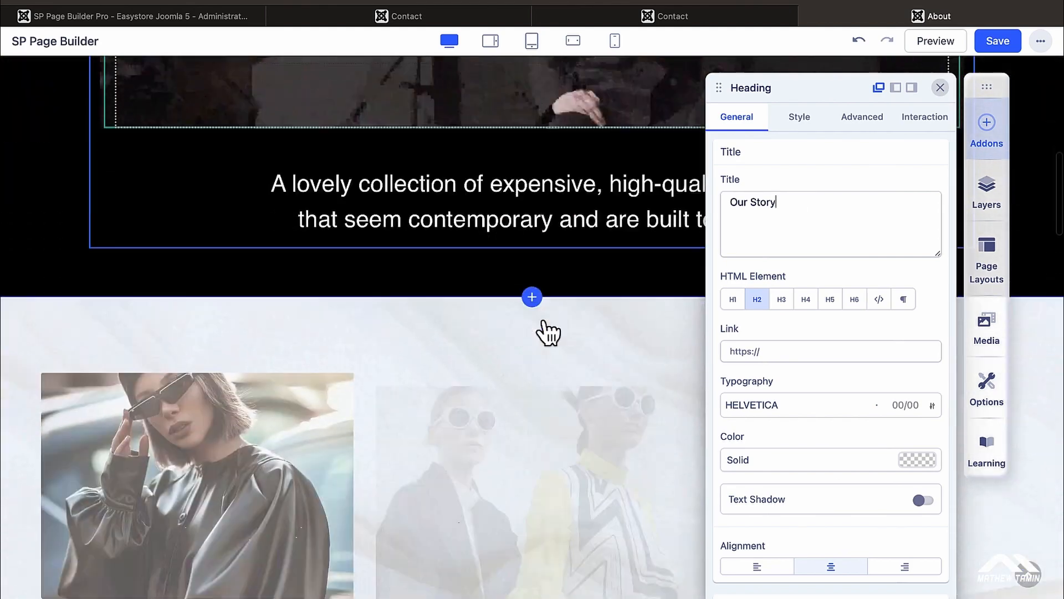
scroll(549, 332, "down", 1)
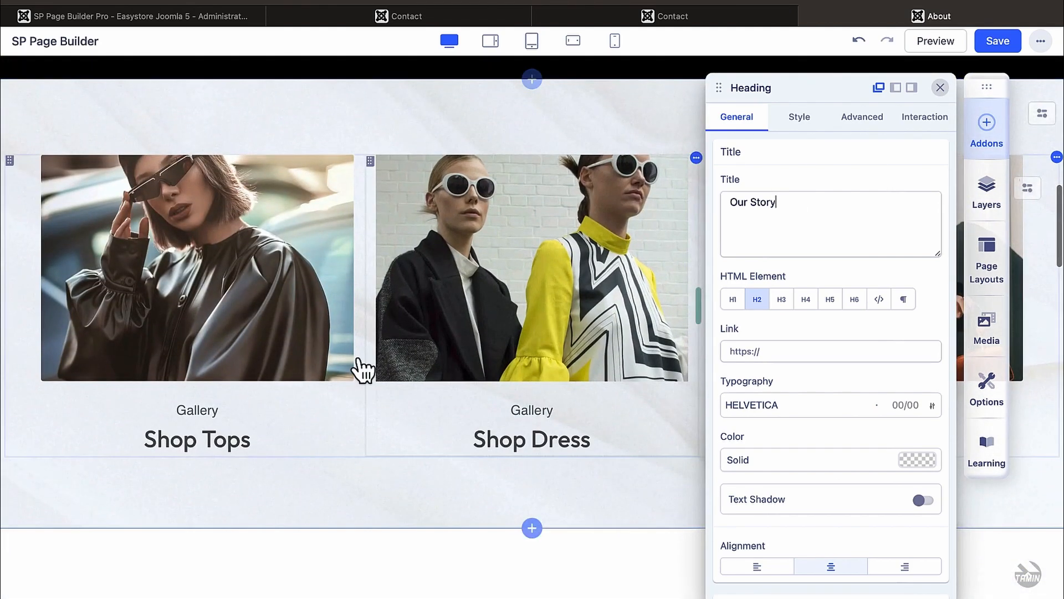
Step: Clear the image from the Shop Tops feature box
left_click(182, 359)
left_click(202, 440)
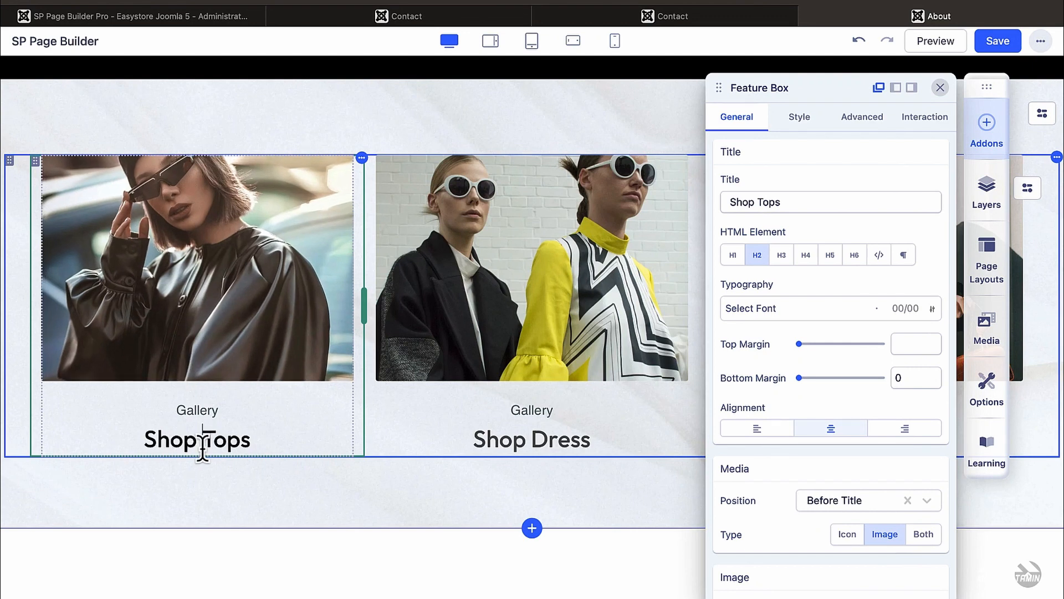
left_click(504, 442)
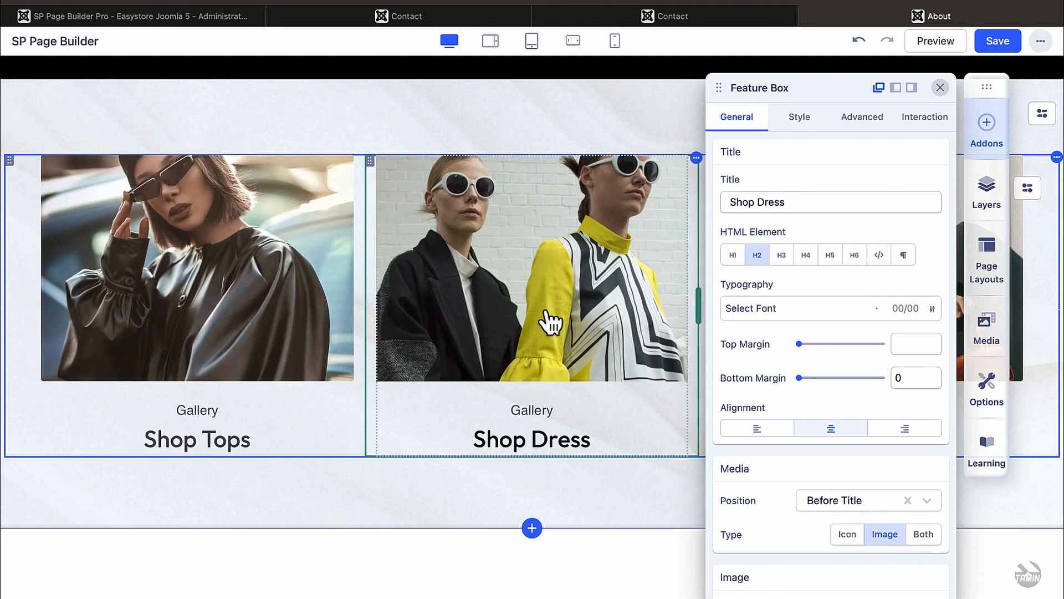
left_click(304, 248)
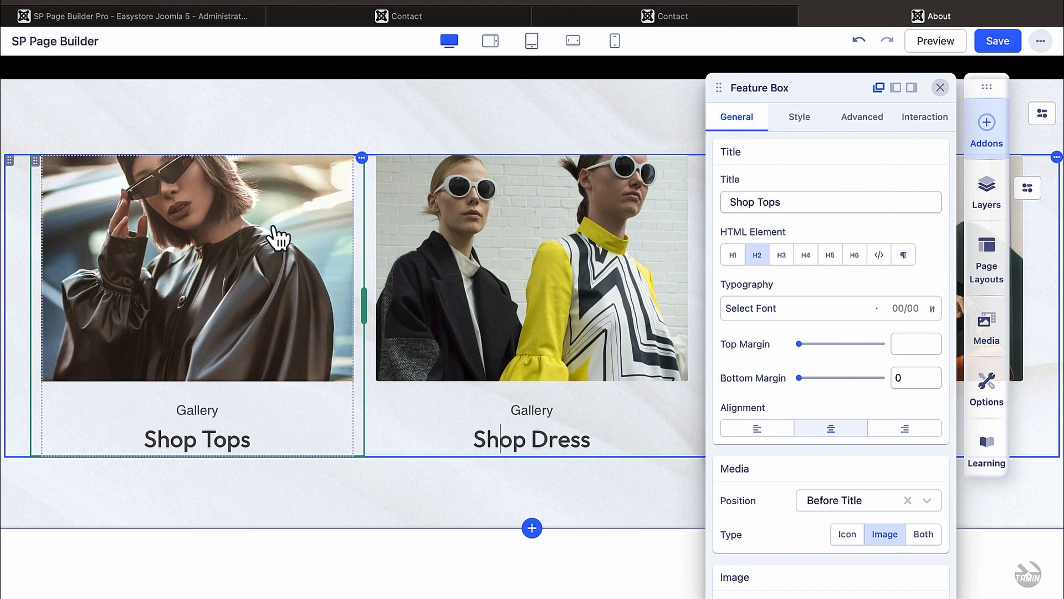
scroll(788, 336, "down", 5)
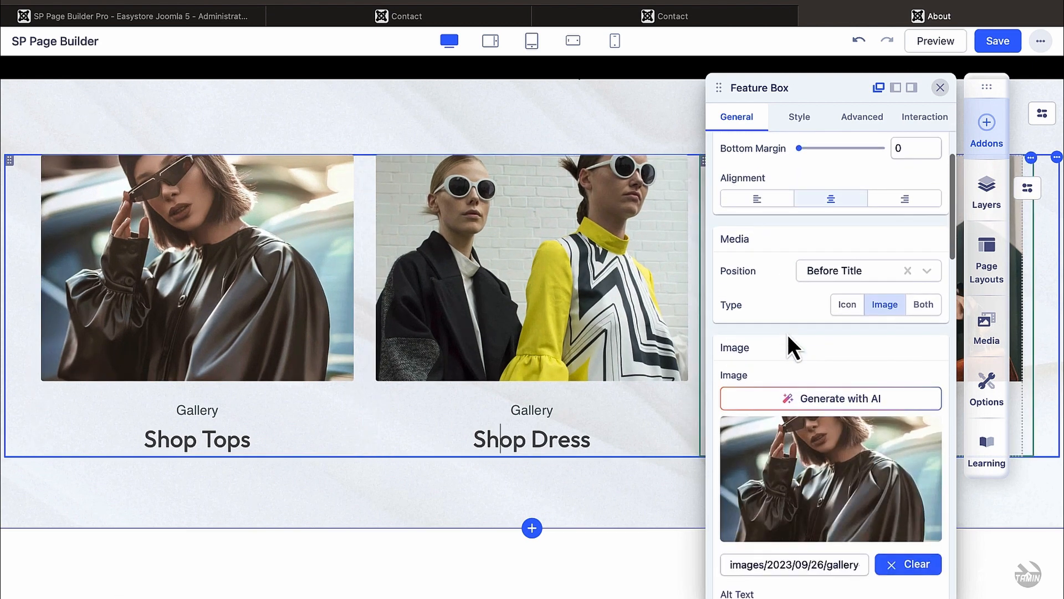
scroll(787, 334, "down", 2)
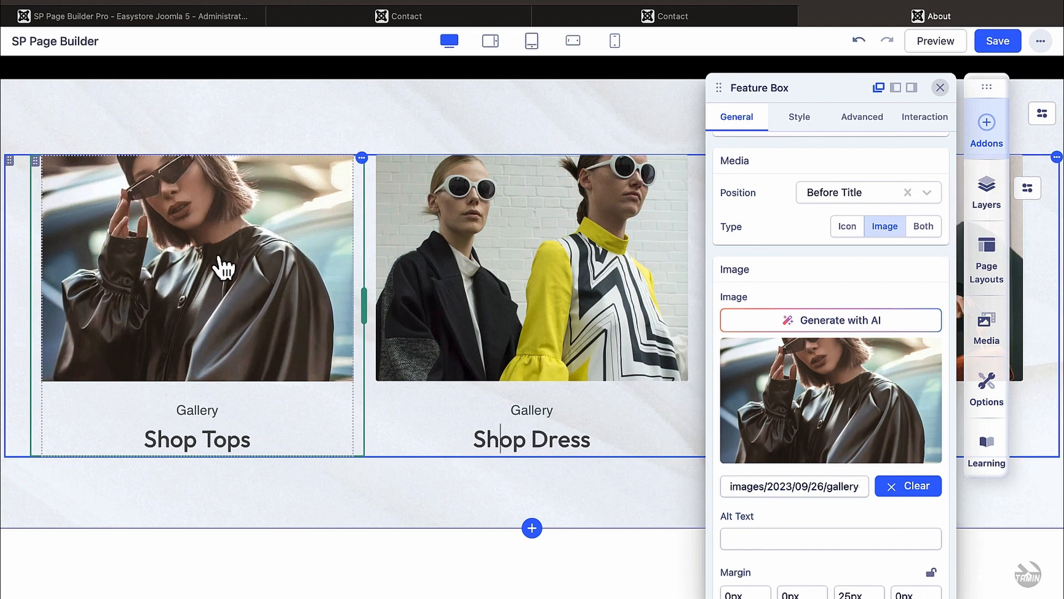
left_click(908, 488)
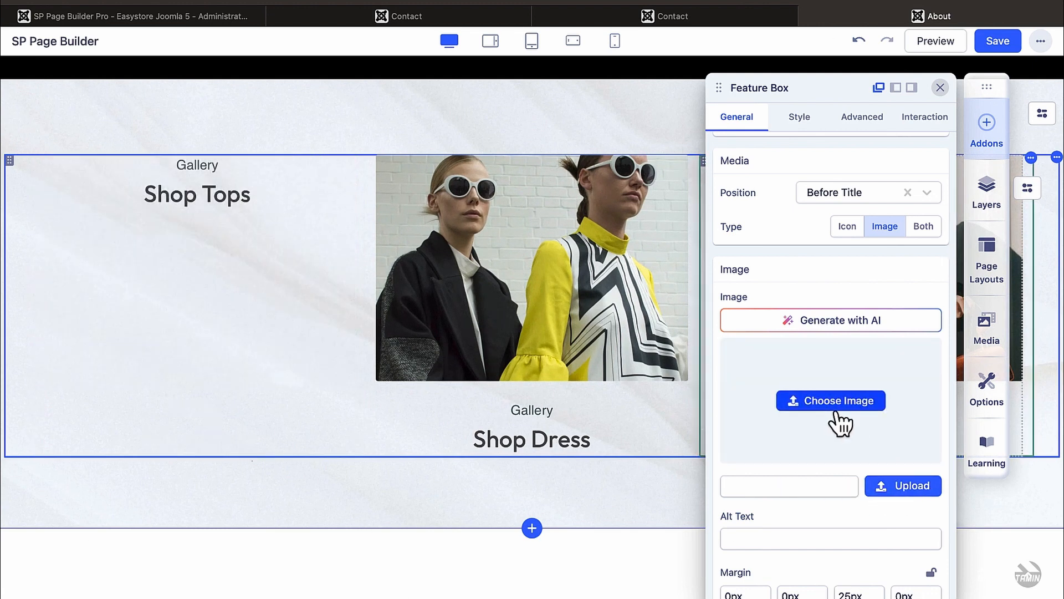
Step: Clear the Shop Dress feature box image and close its settings
left_click(523, 319)
scroll(871, 443, "down", 5)
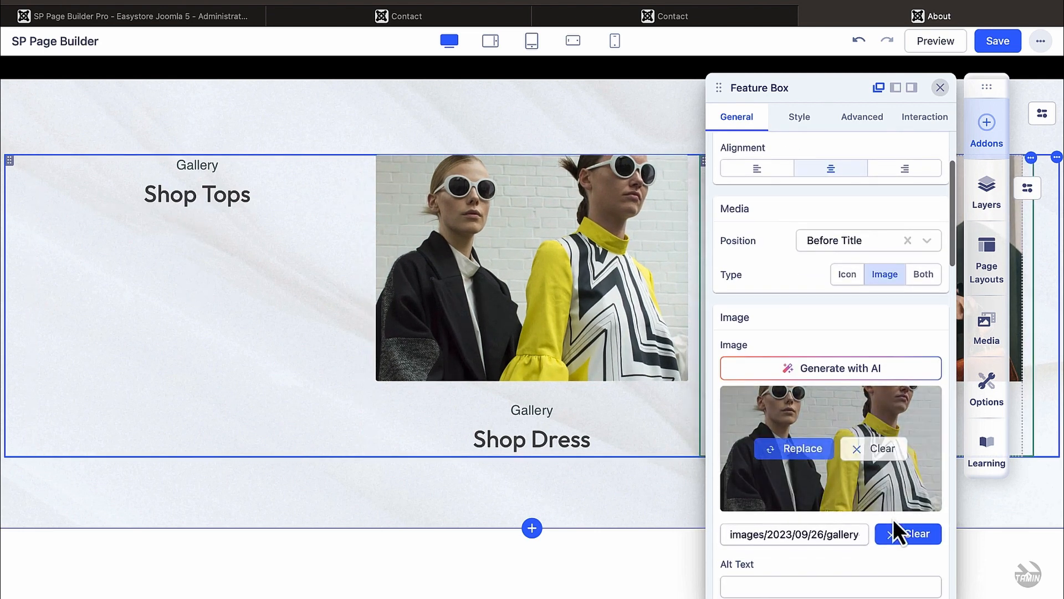
left_click(903, 534)
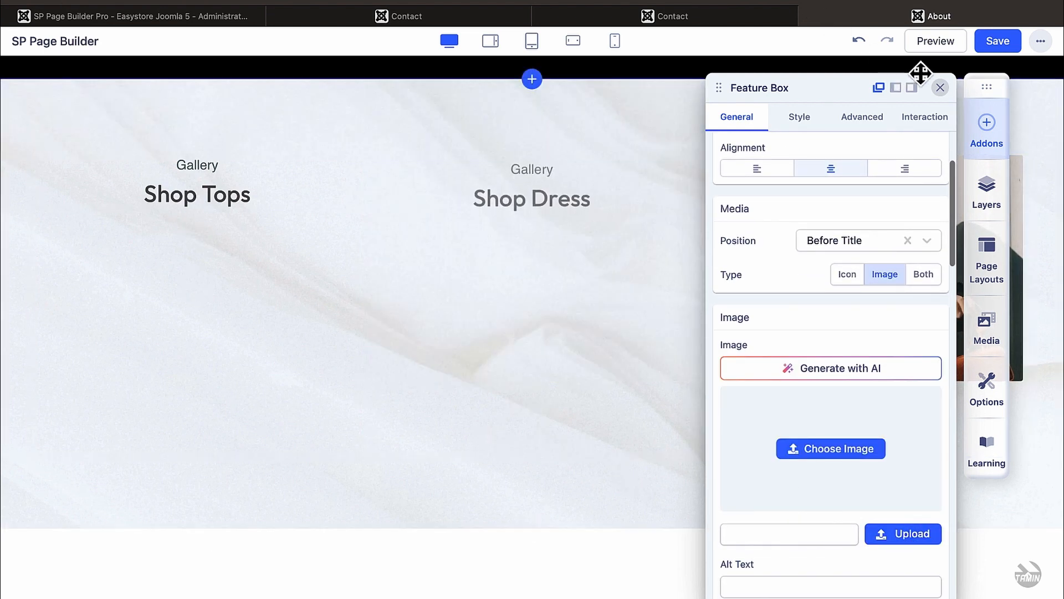
left_click(941, 88)
Step: Review the Coat feature box's settings, then close the panel
left_click_drag(979, 85, 291, 170)
left_click(879, 304)
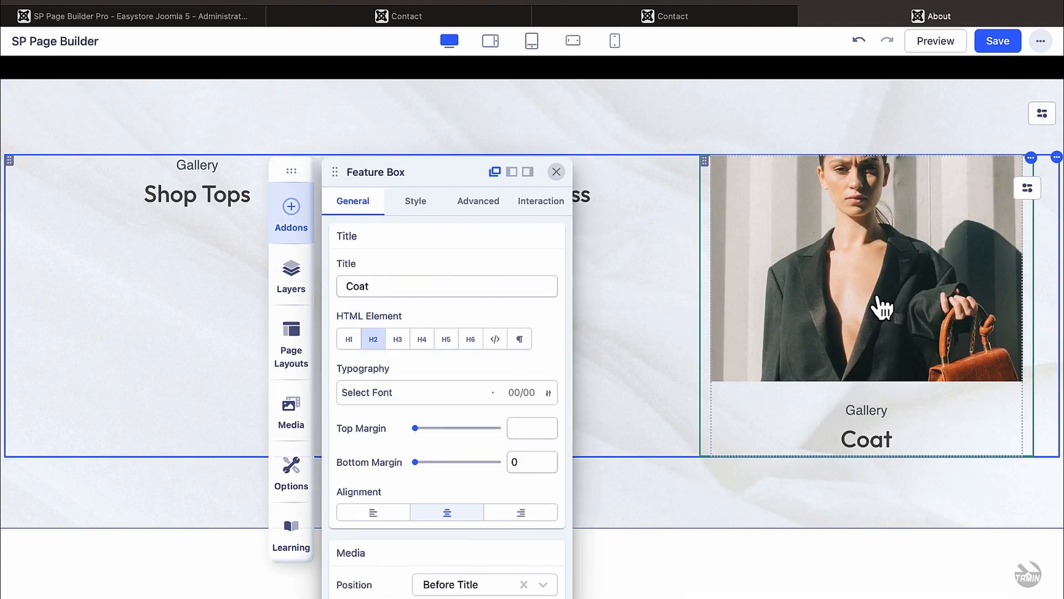
scroll(507, 425, "down", 1)
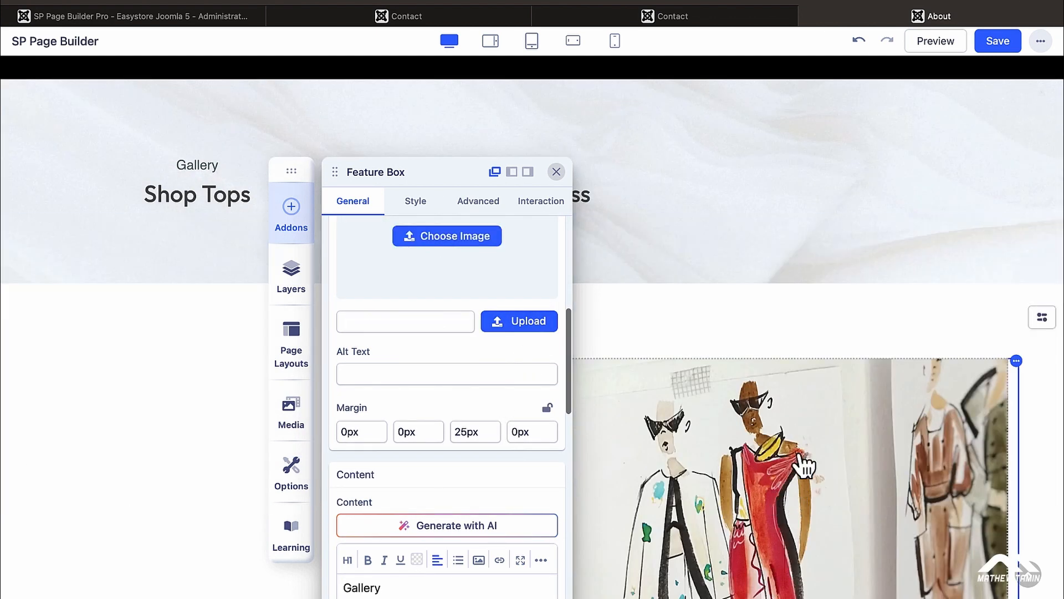
scroll(803, 452, "up", 2)
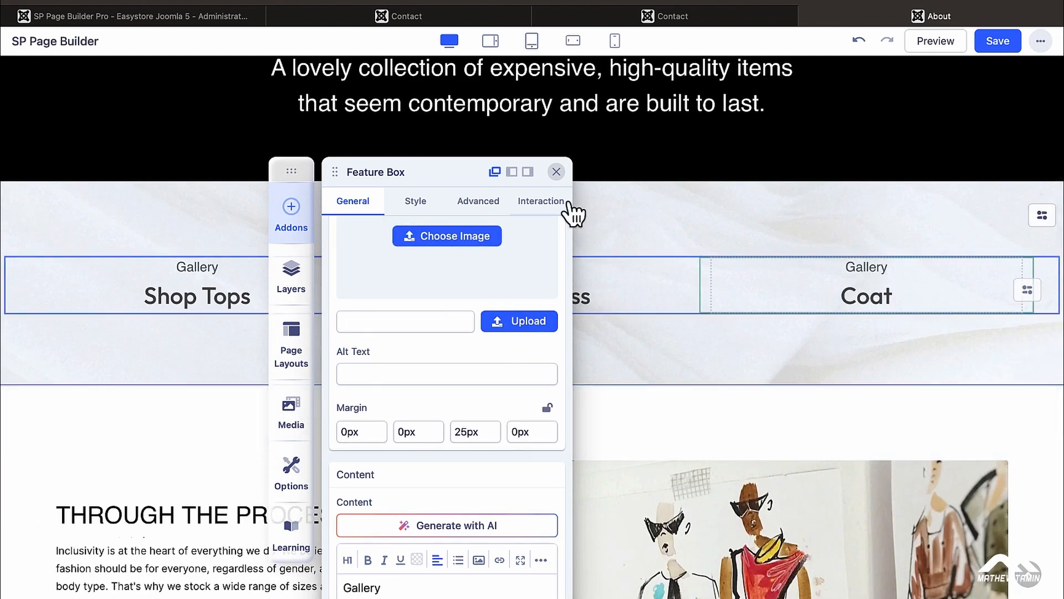
left_click(557, 172)
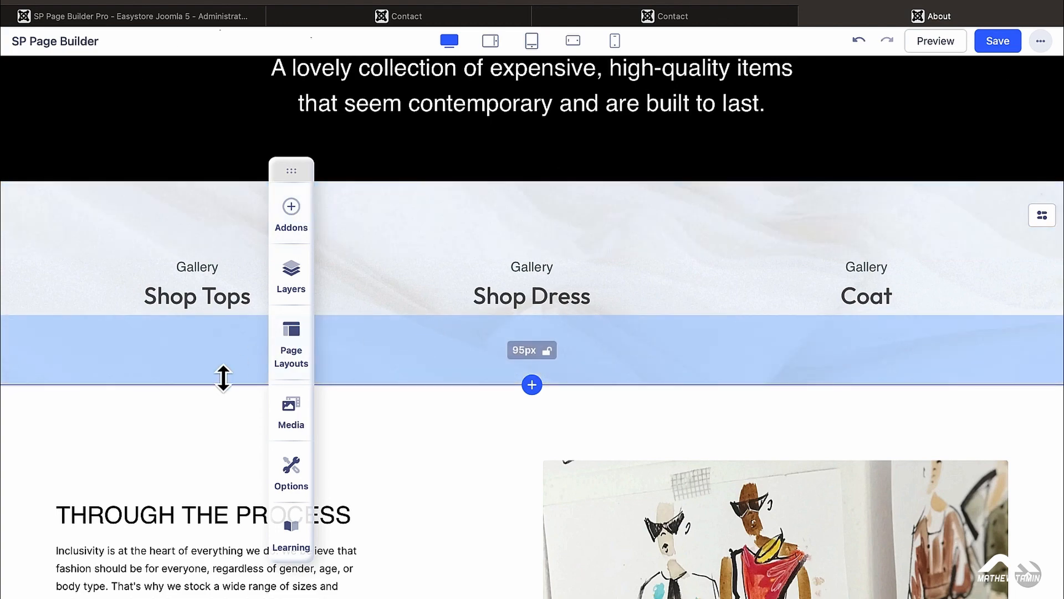
scroll(533, 323, "down", 6)
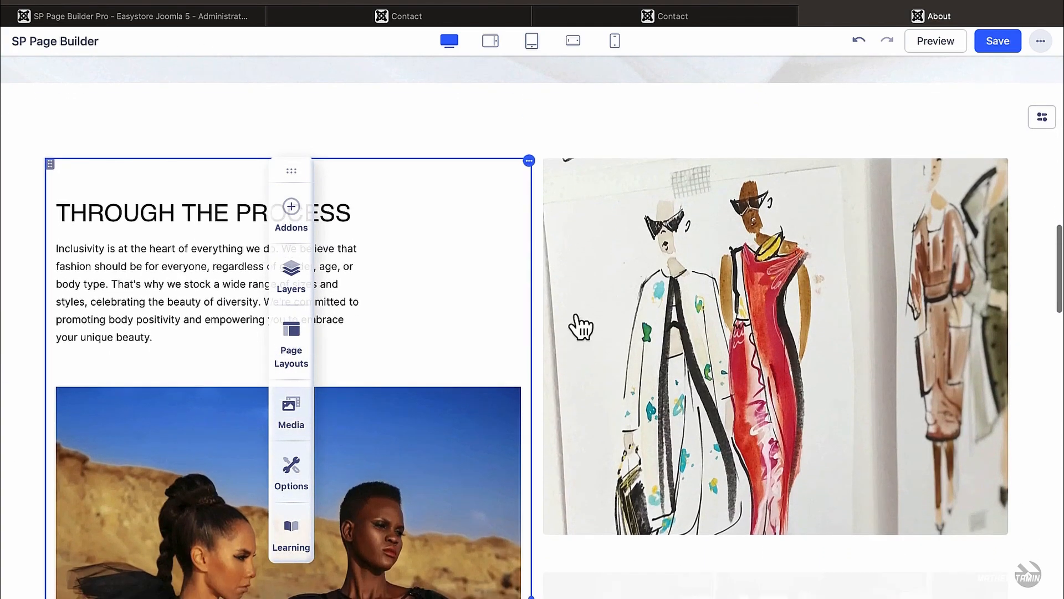
scroll(667, 327, "down", 6)
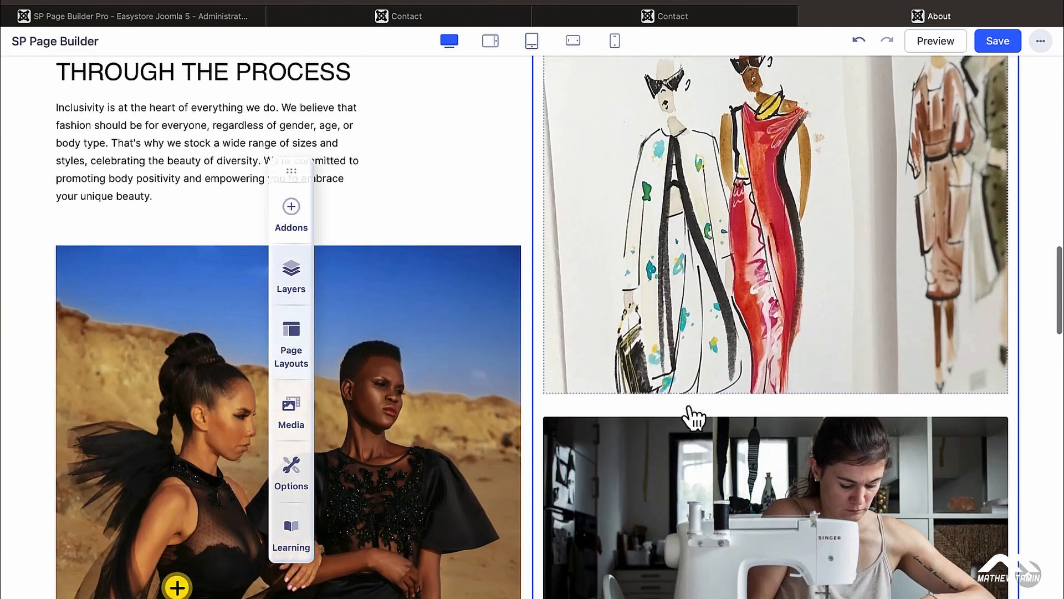
scroll(693, 418, "down", 3)
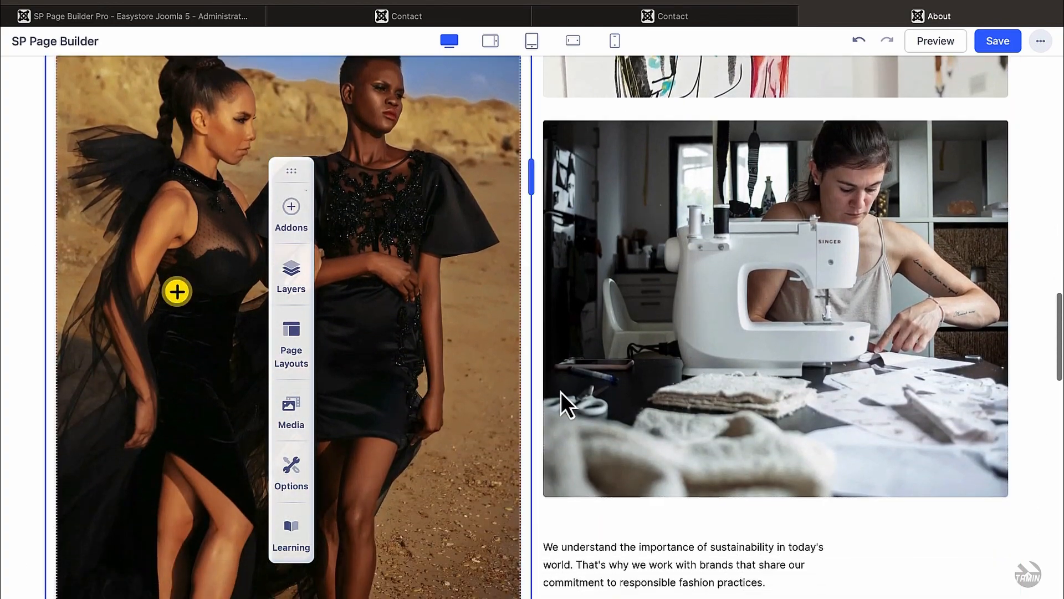